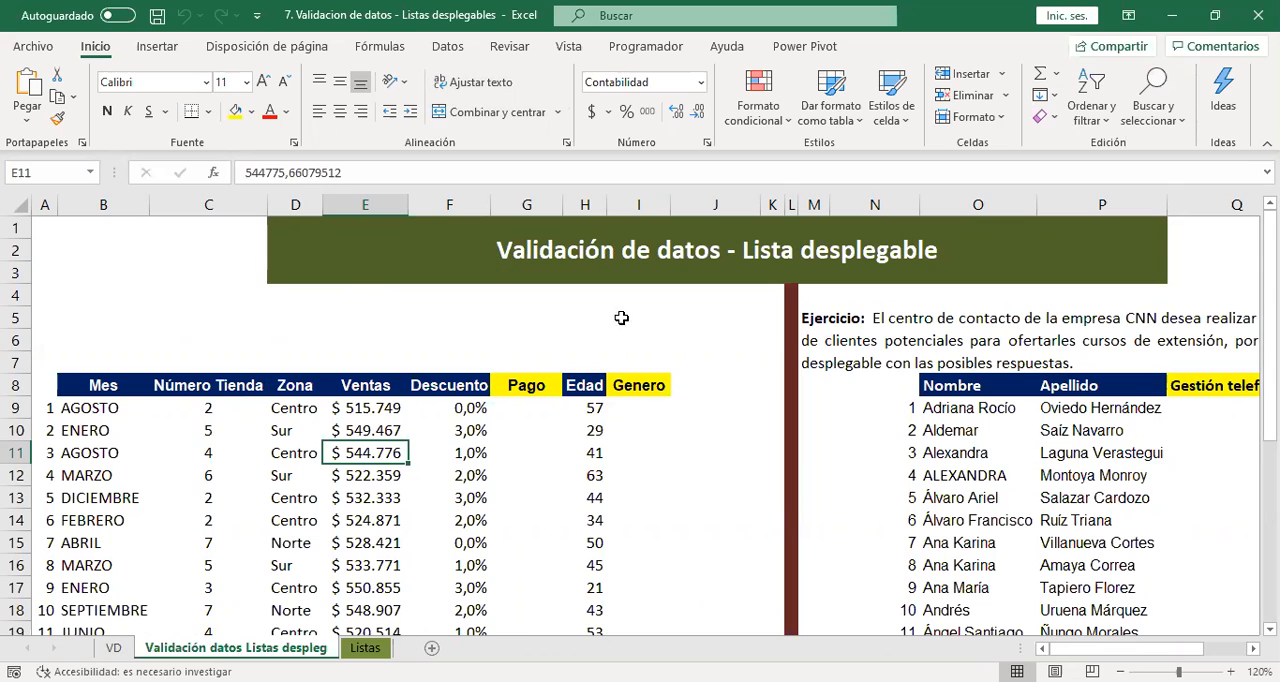
# Review the empty Pago and Genero columns and the option lists on the Listas sheet, ending back on the validation sheet.
pyautogui.scroll(-2, 750, 483)
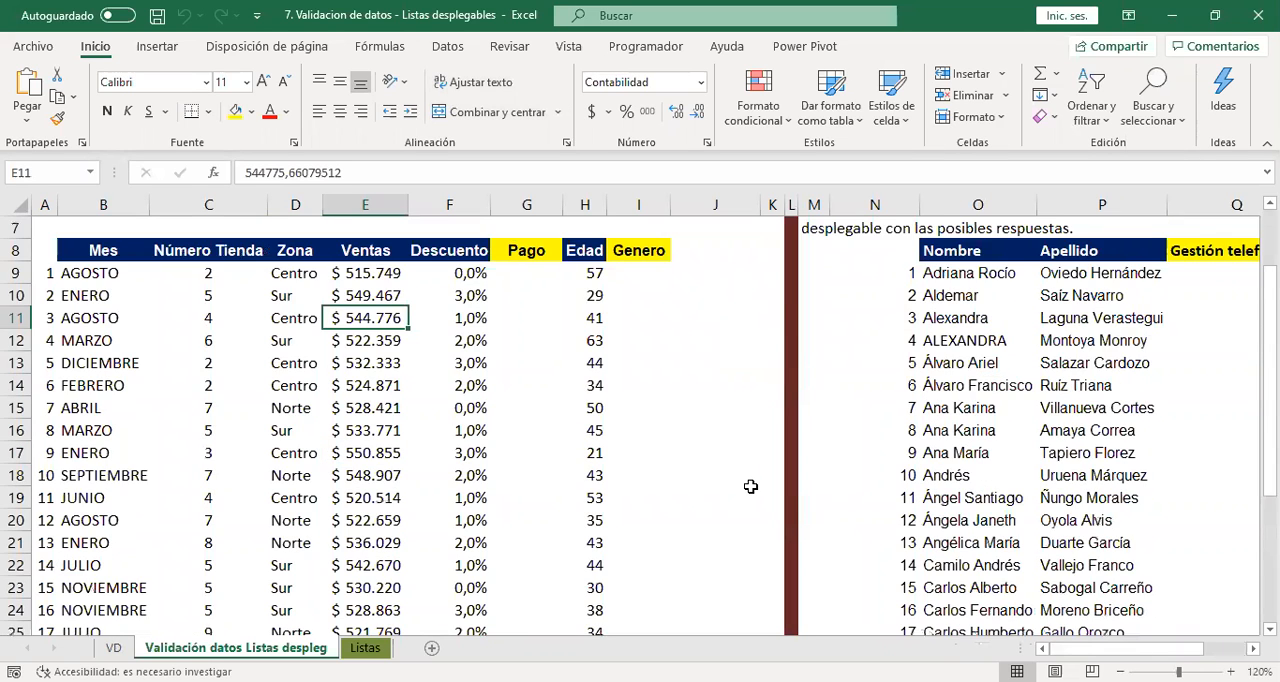
pyautogui.scroll(1, 700, 482)
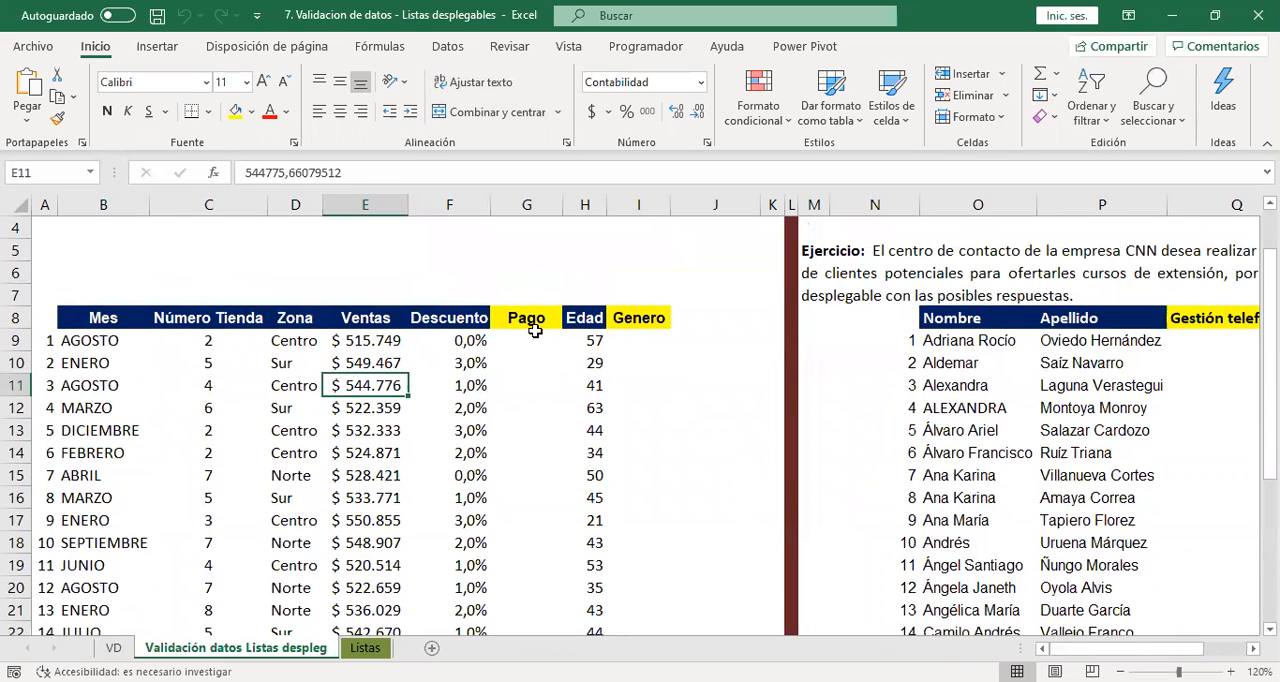
pyautogui.moveTo(530, 318); pyautogui.dragTo(537, 385)
pyautogui.moveTo(657, 342); pyautogui.dragTo(651, 390)
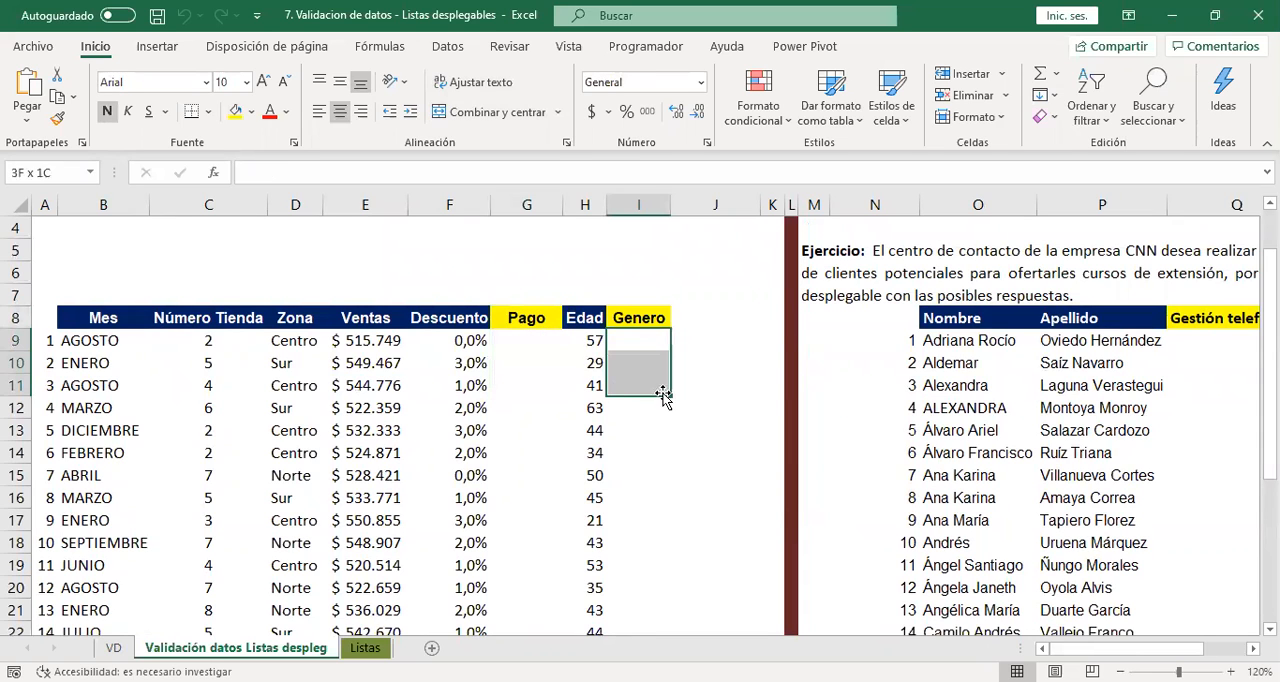
pyautogui.scroll(1, 694, 470)
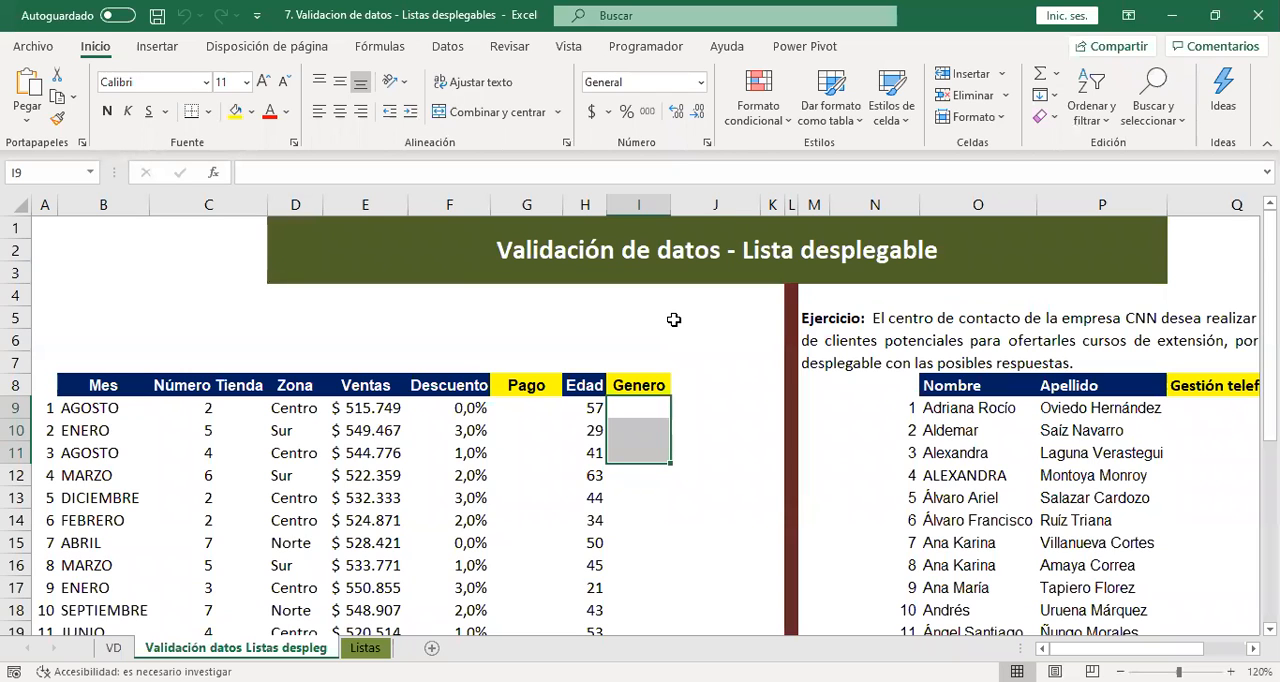
pyautogui.click(372, 650)
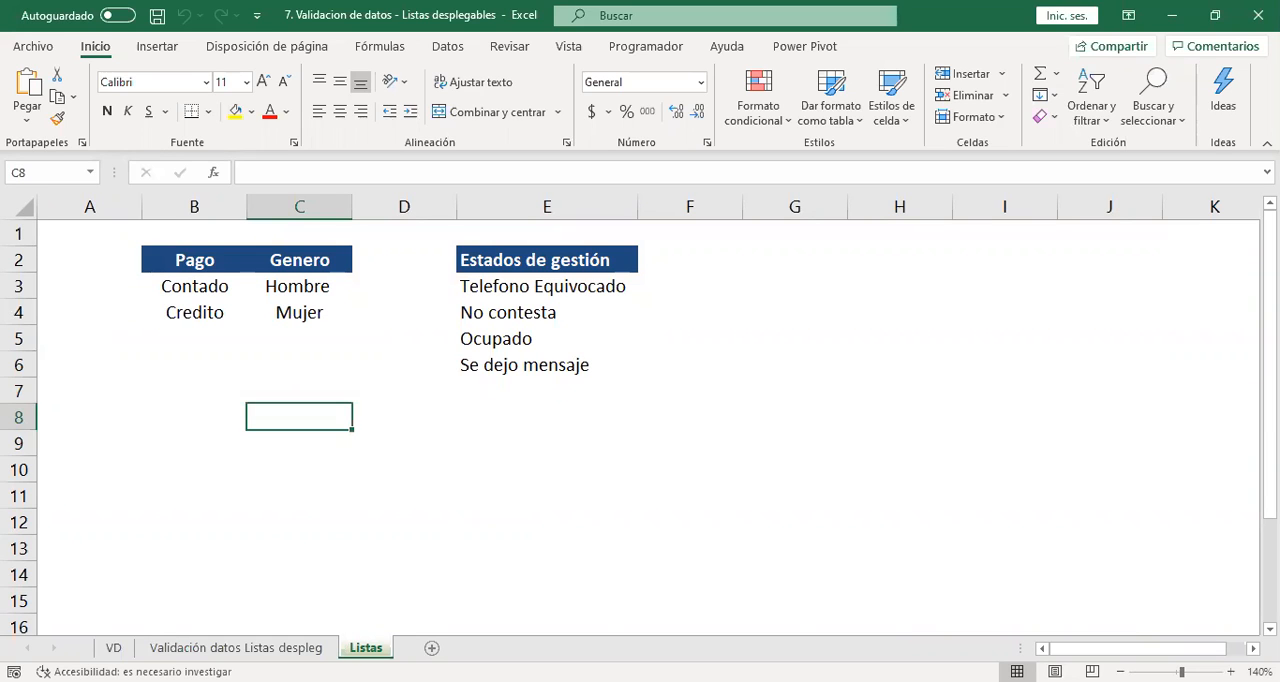
pyautogui.moveTo(124, 240); pyautogui.dragTo(751, 494)
pyautogui.click(265, 287)
pyautogui.moveTo(124, 240); pyautogui.dragTo(737, 497)
pyautogui.click(780, 494)
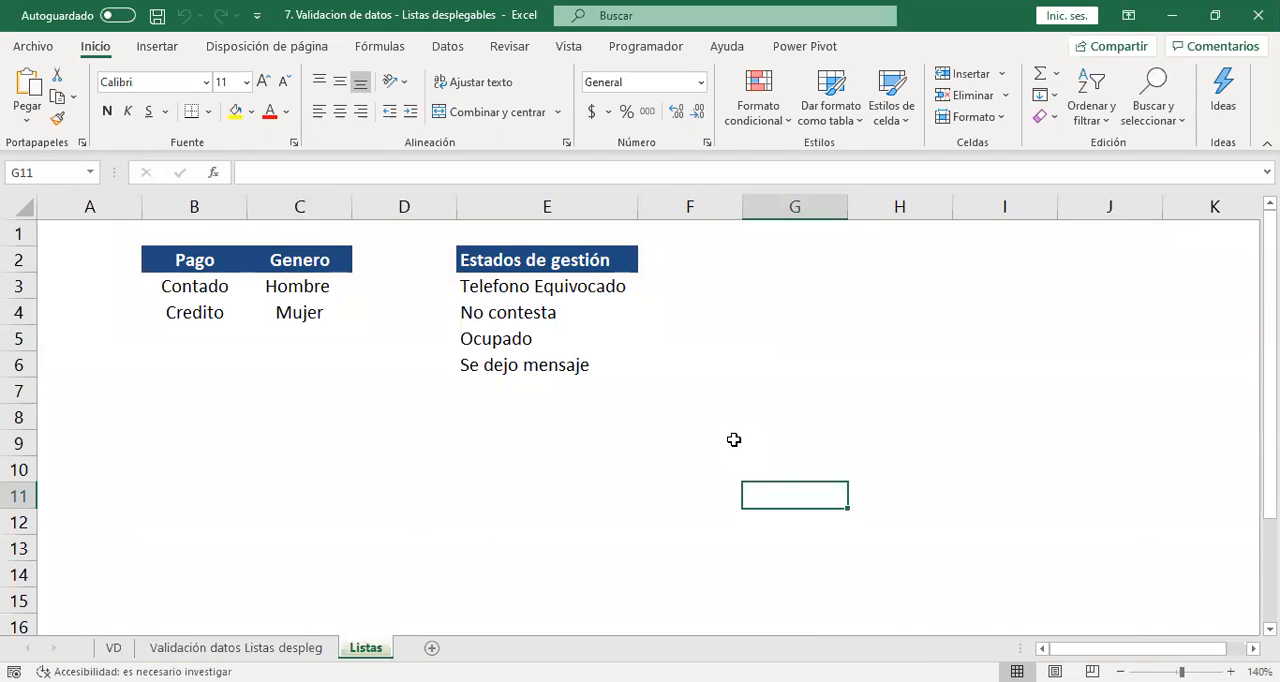
pyautogui.click(236, 648)
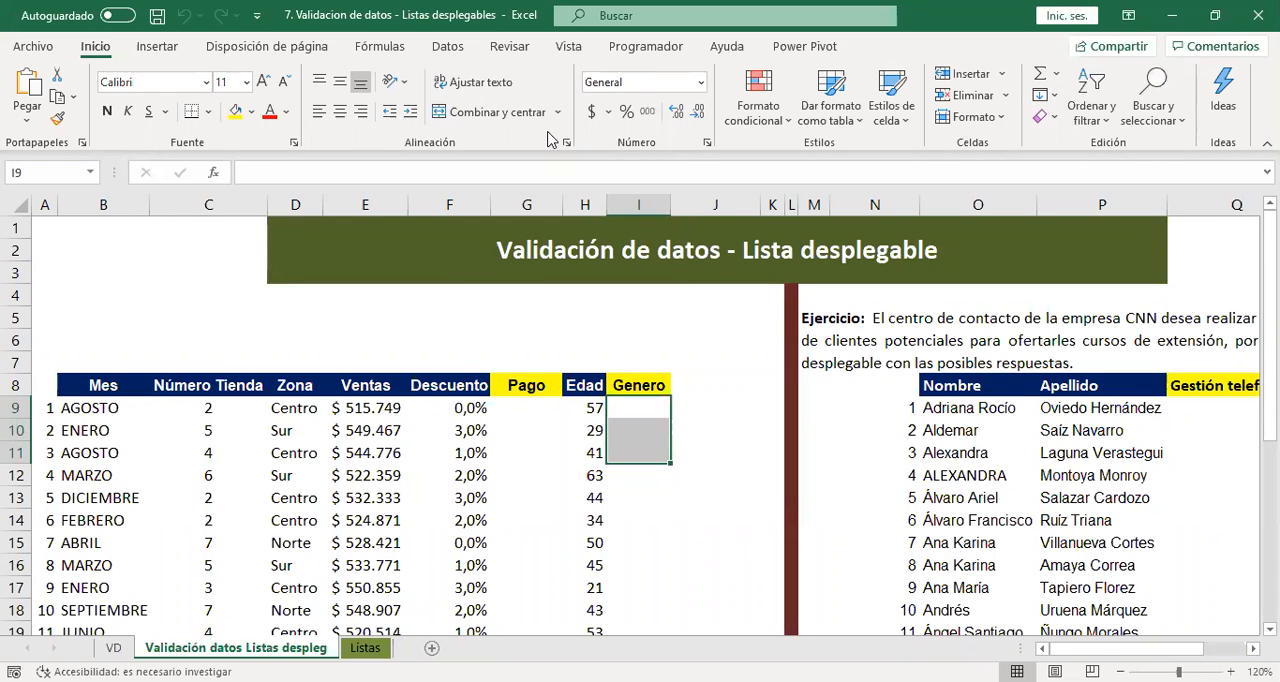
# Enter the gender options Mujer in cell B3 and Hombre in cell B4 above the sales table.
pyautogui.click(97, 289)
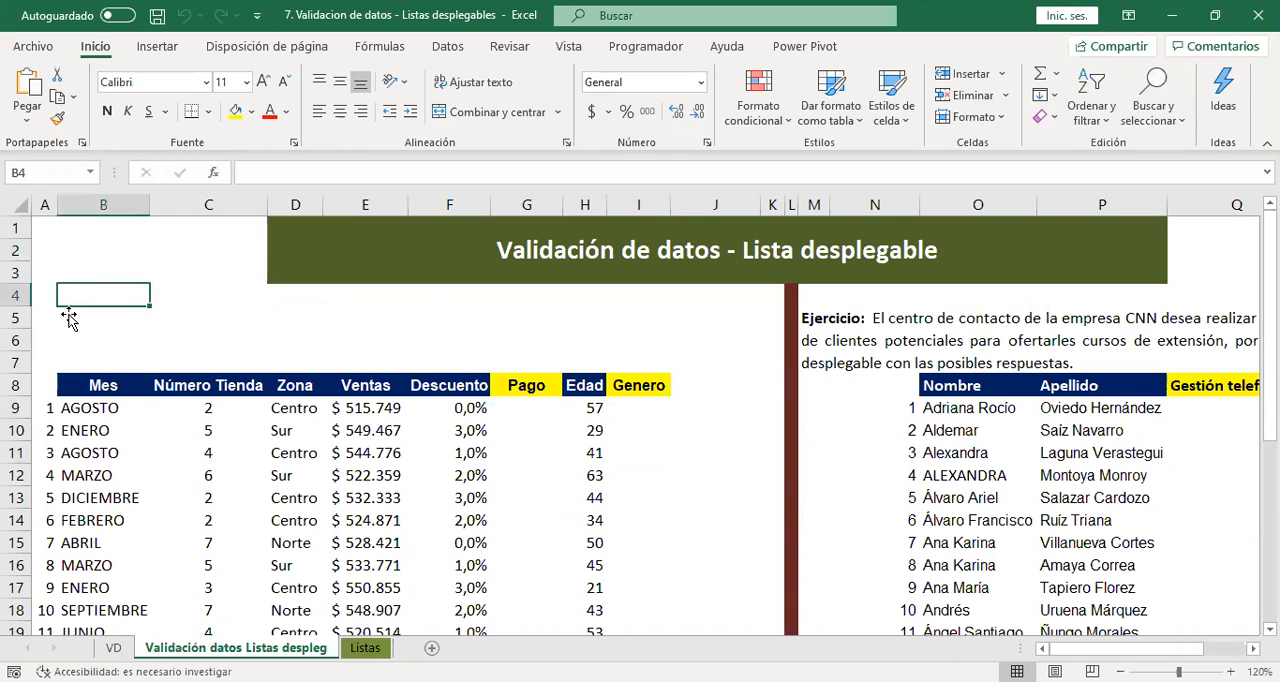
pyautogui.click(74, 272)
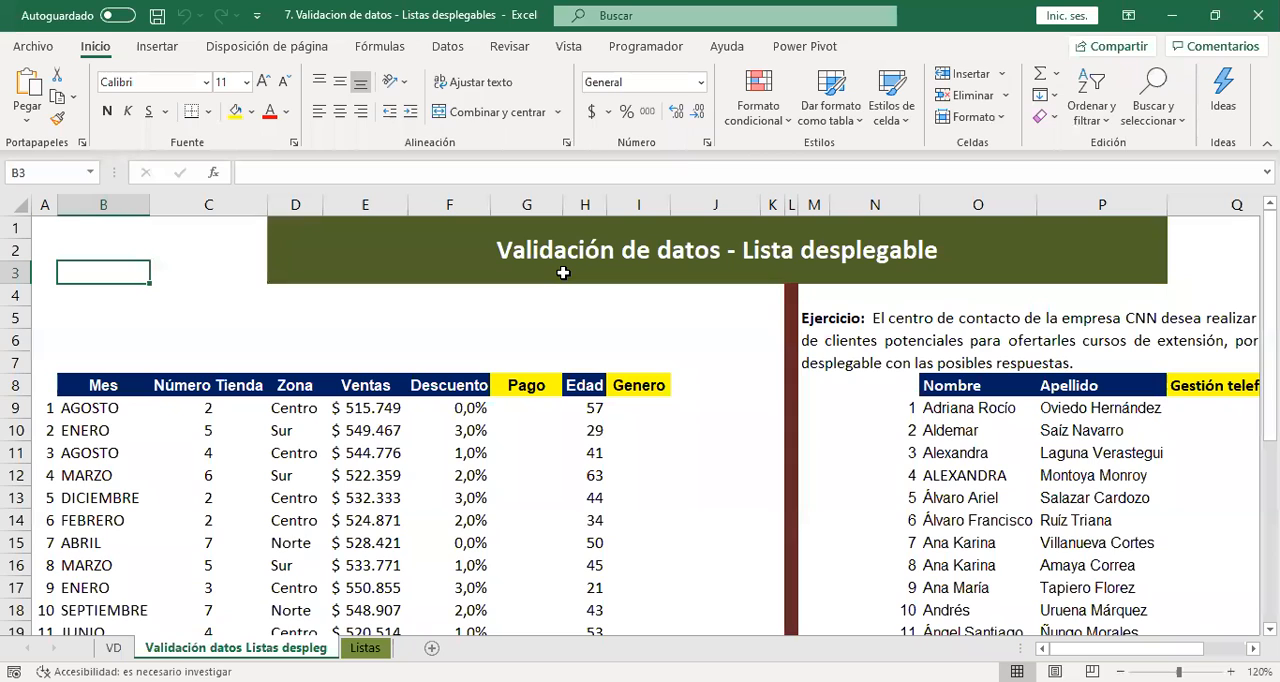
pyautogui.write('Mje')
pyautogui.press('BackSpace')
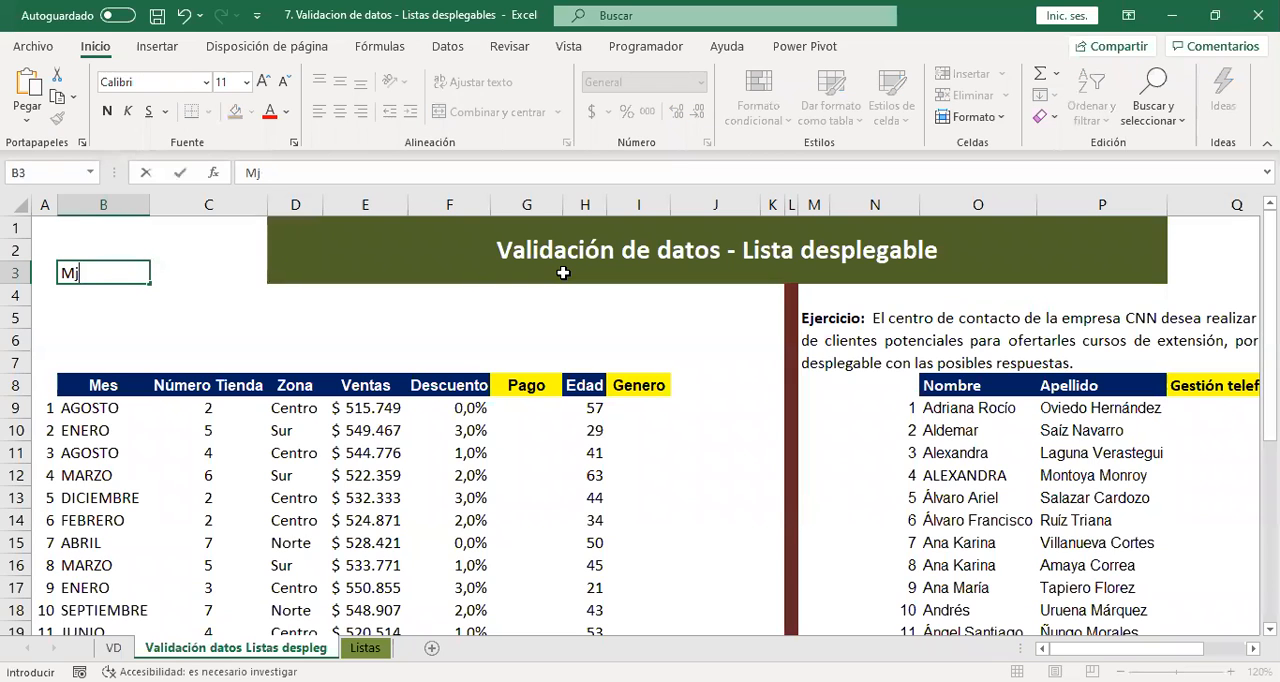
pyautogui.write('ujer')
pyautogui.press('Return')
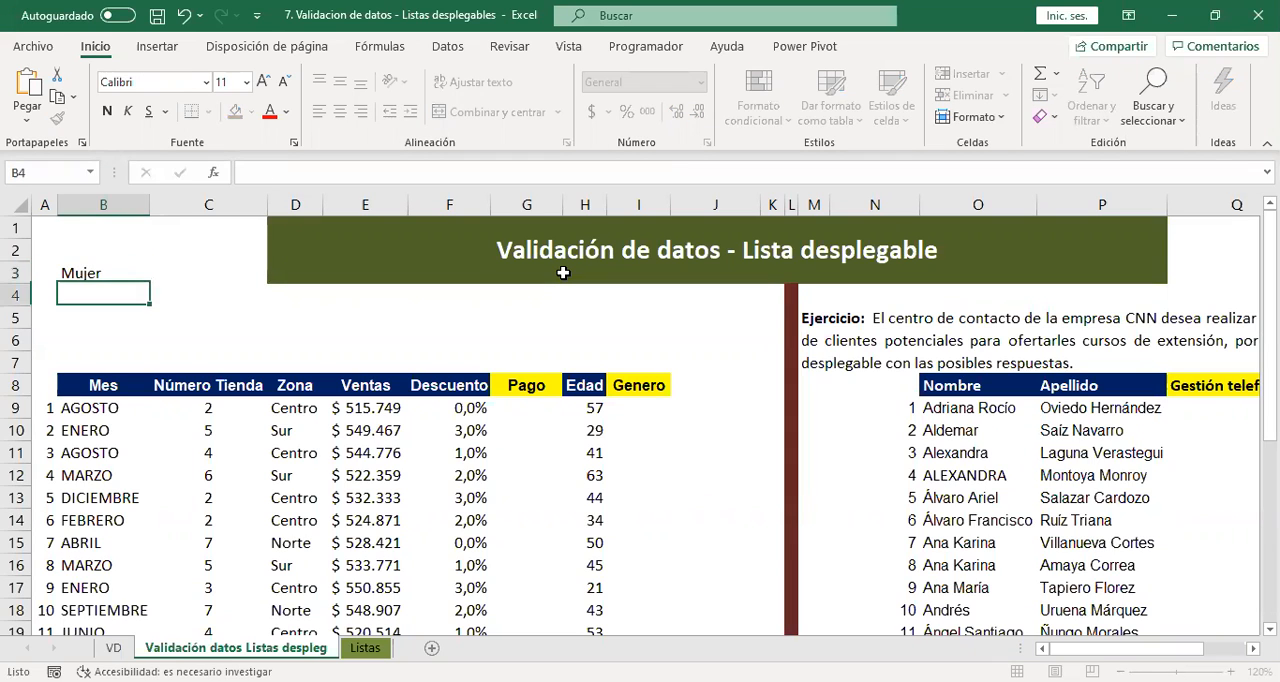
pyautogui.write('Hombre')
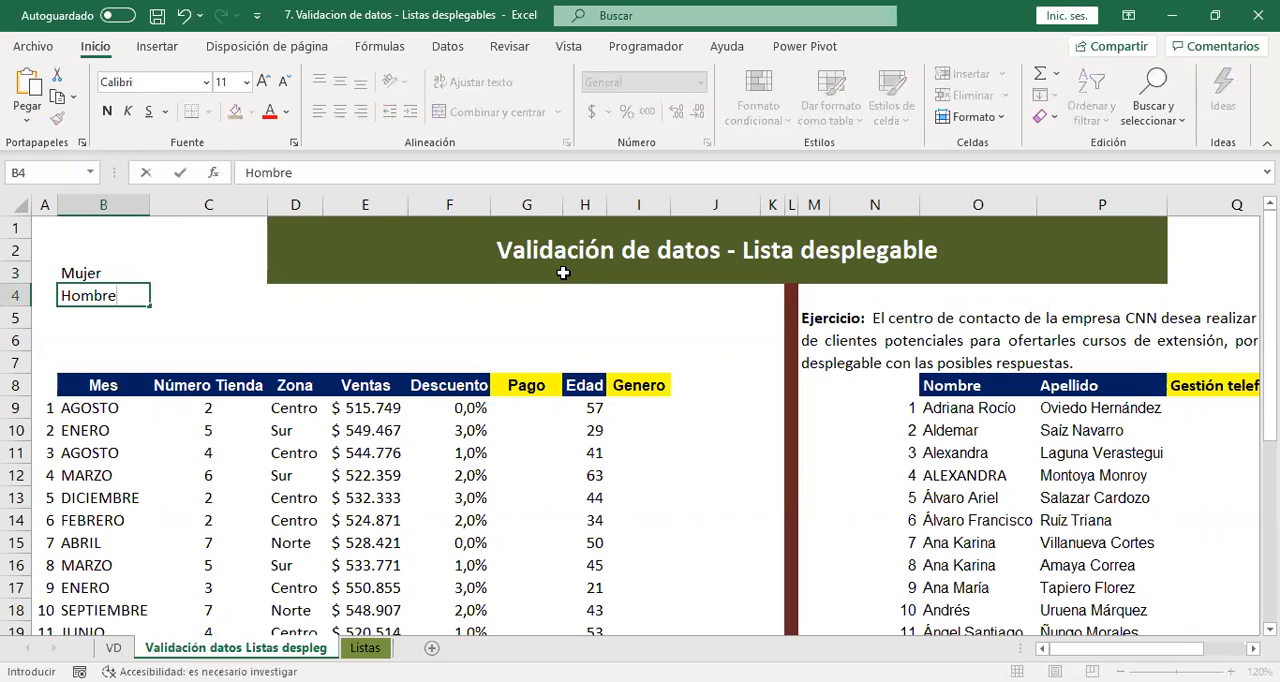
pyautogui.press('Return')
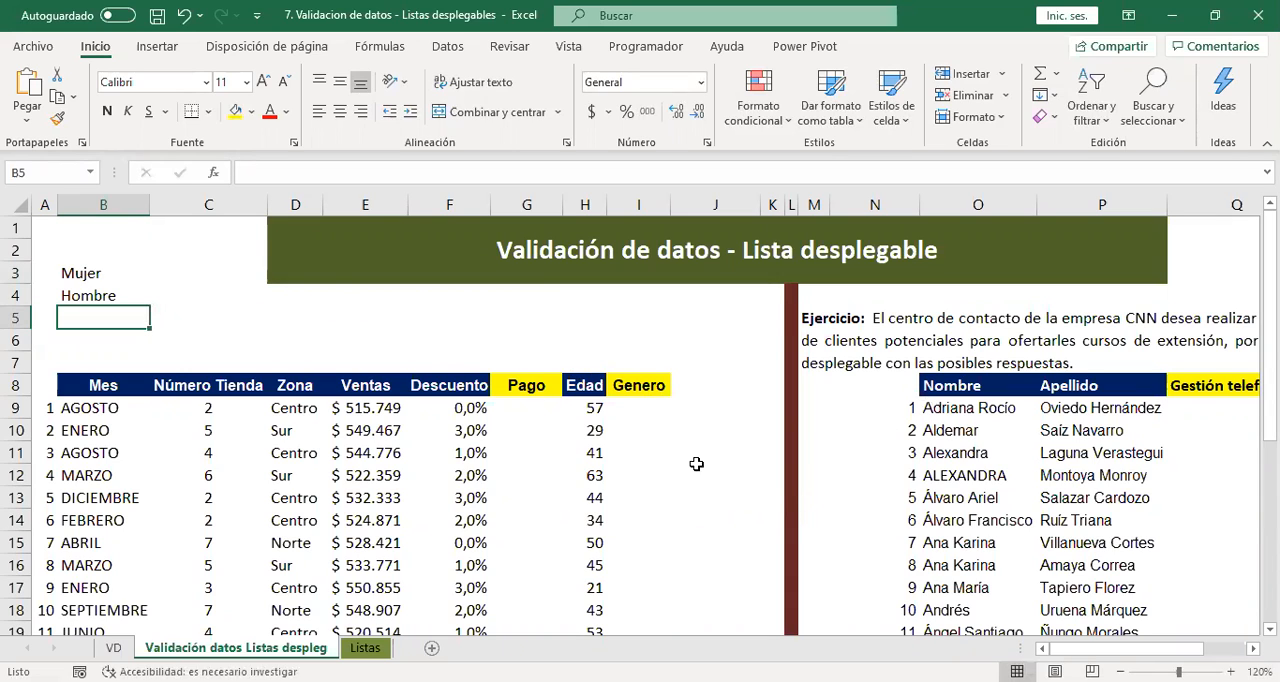
# Create a data validation rule for the Genero cells I9:I27 that allows Lista values.
pyautogui.click(648, 408)
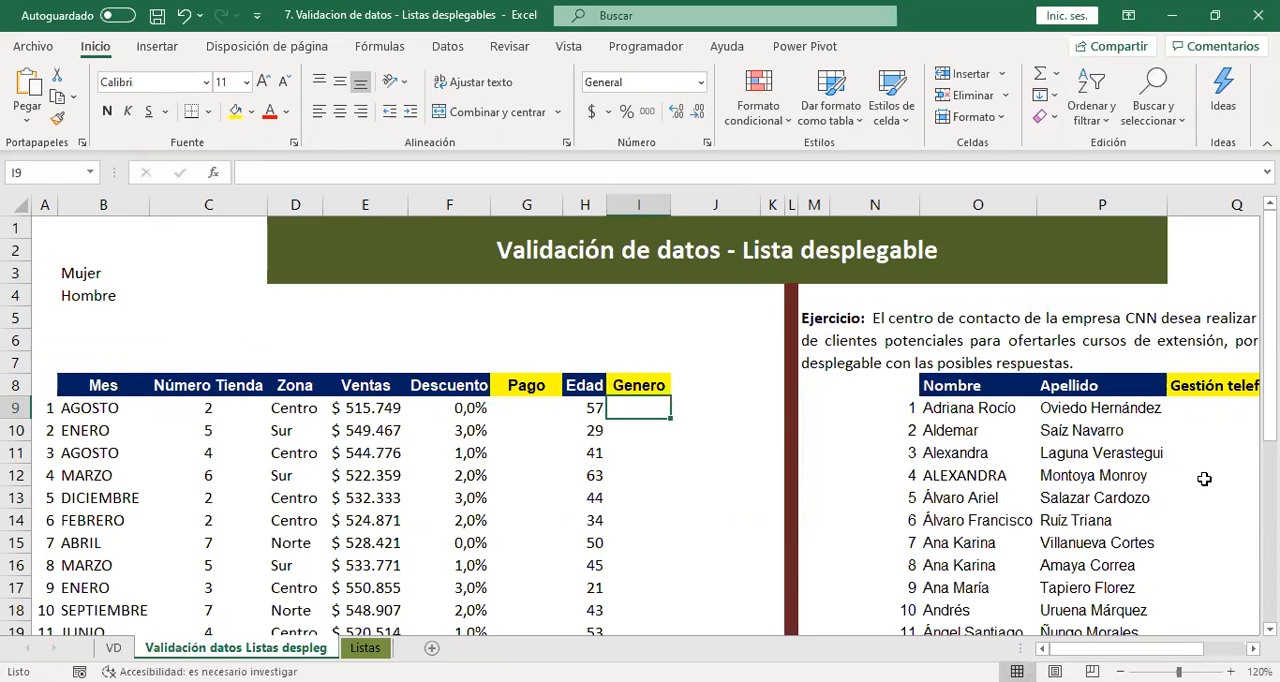
pyautogui.hotkey('ctrl', 'shift', 'Down')
pyautogui.hotkey('ctrl', 'Home')
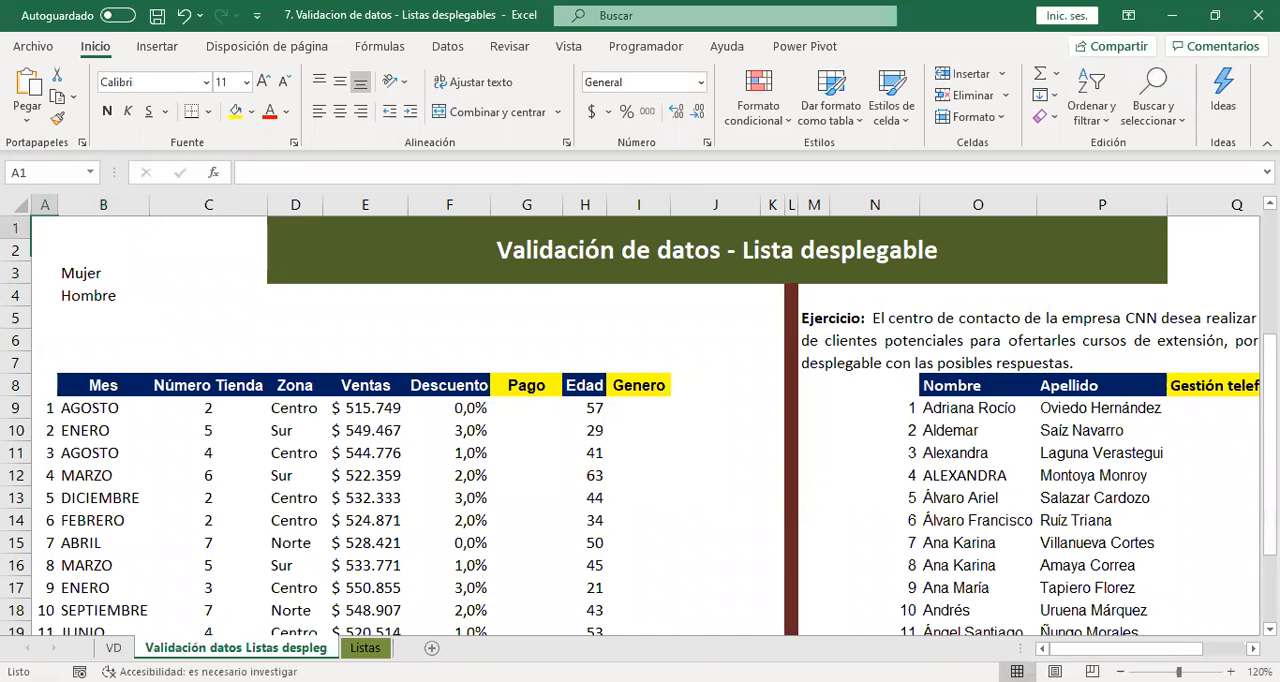
pyautogui.moveTo(645, 410); pyautogui.dragTo(621, 552)
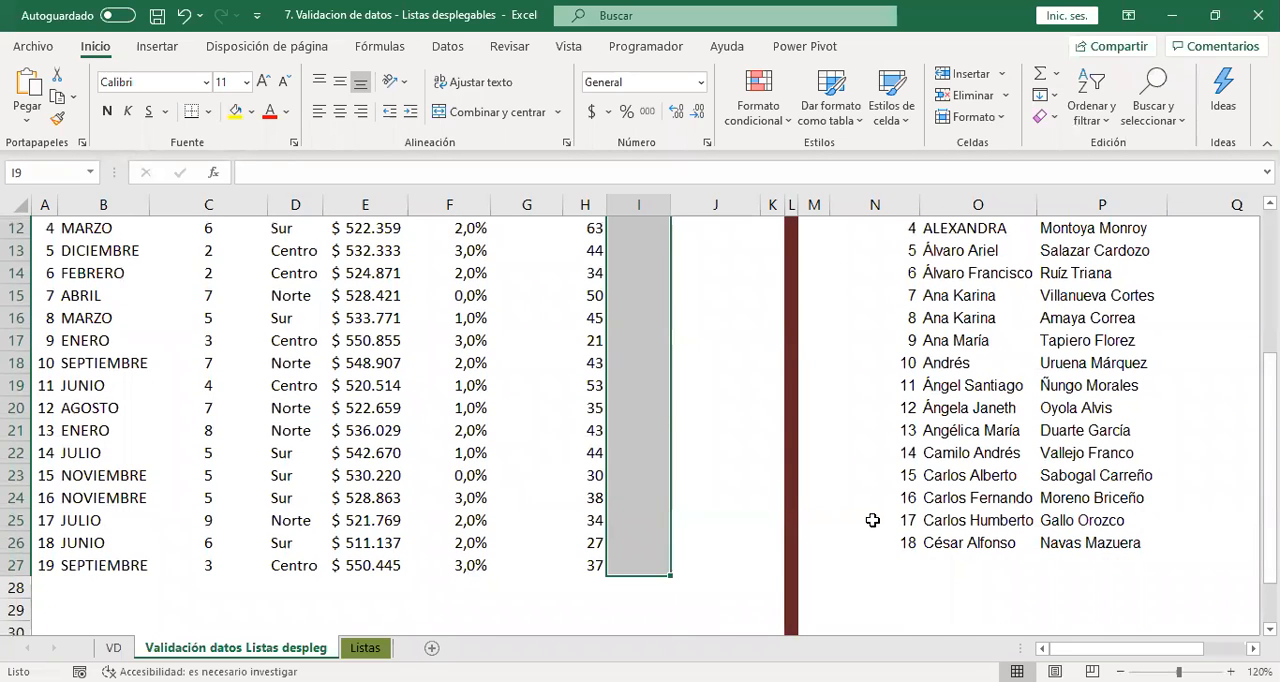
pyautogui.scroll(4, 871, 510)
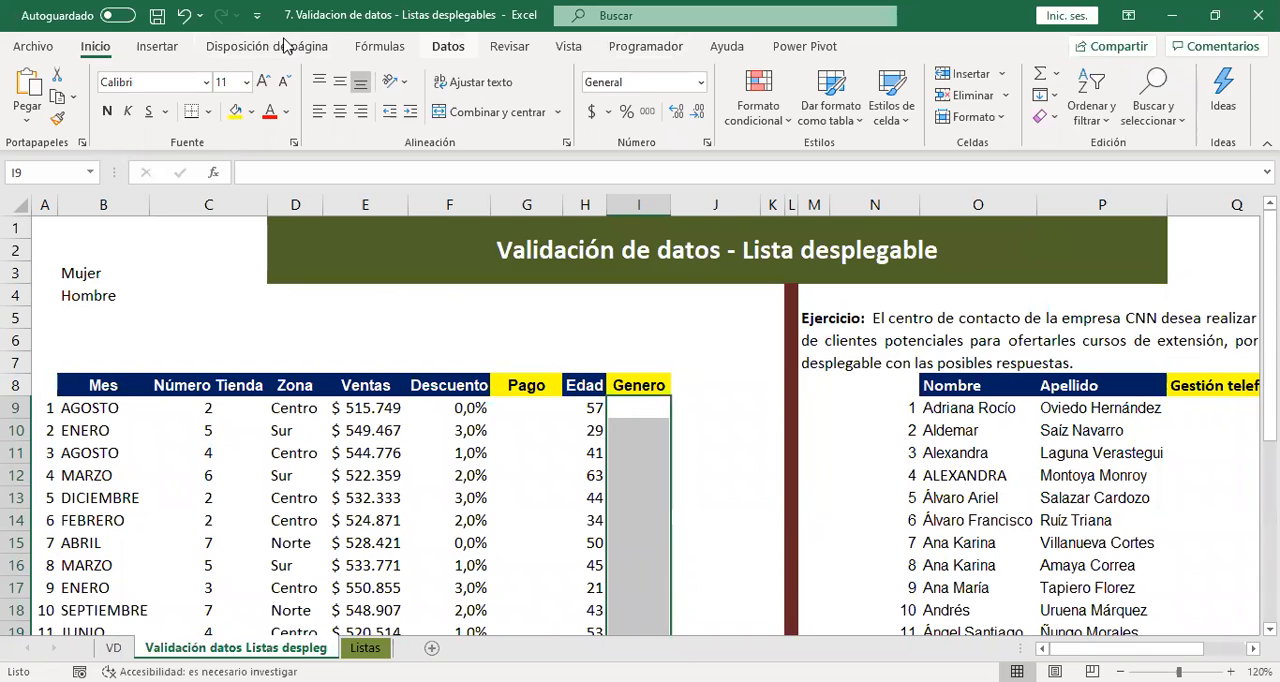
pyautogui.click(448, 46)
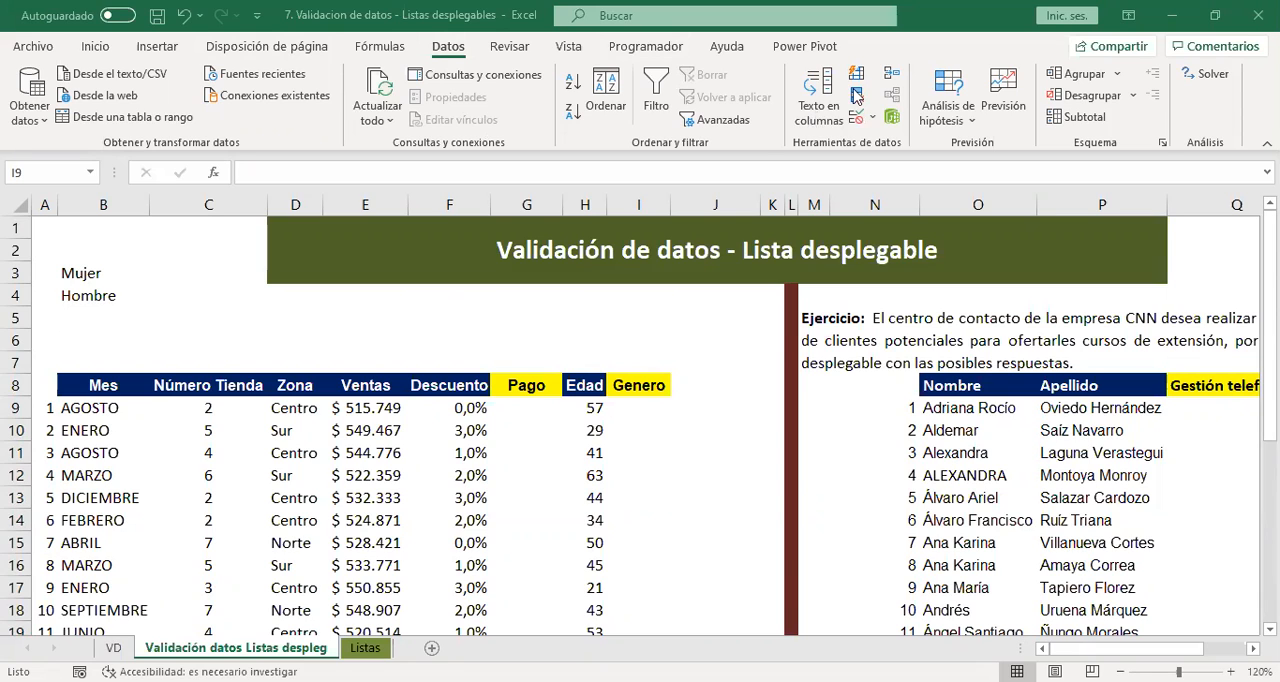
pyautogui.hotkey('ctrl', 'shift', 'Down')
pyautogui.click(856, 117)
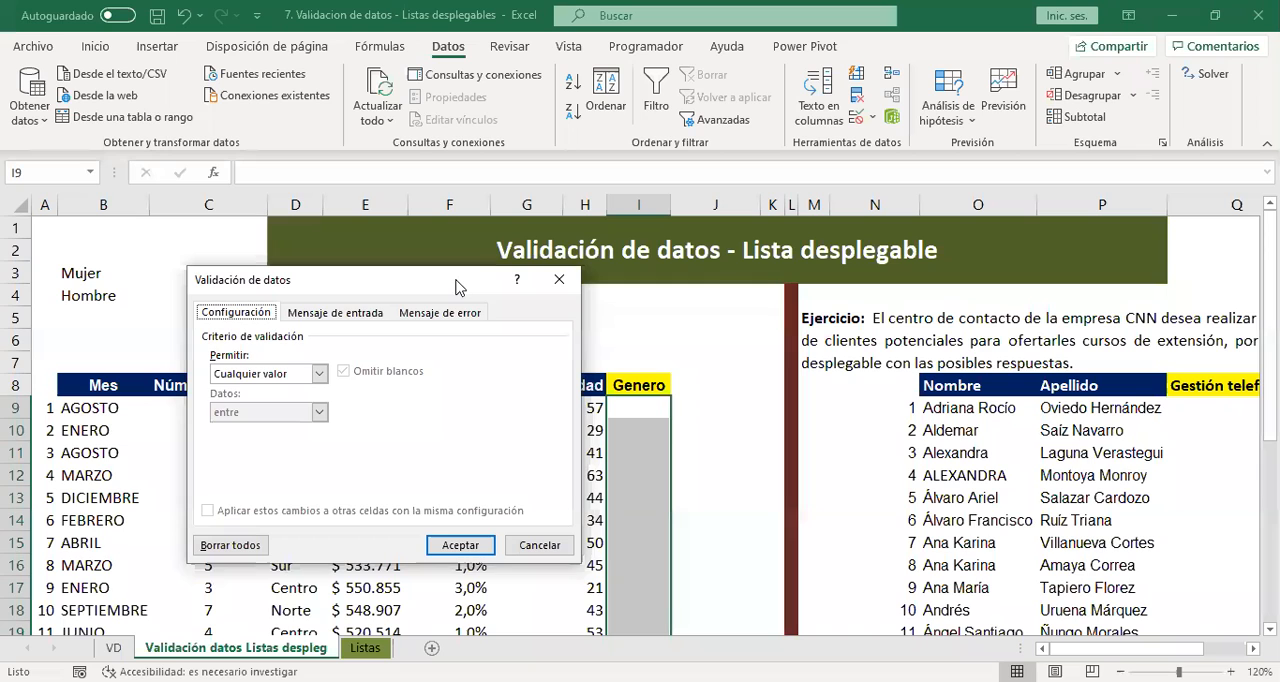
pyautogui.moveTo(455, 287); pyautogui.dragTo(540, 116)
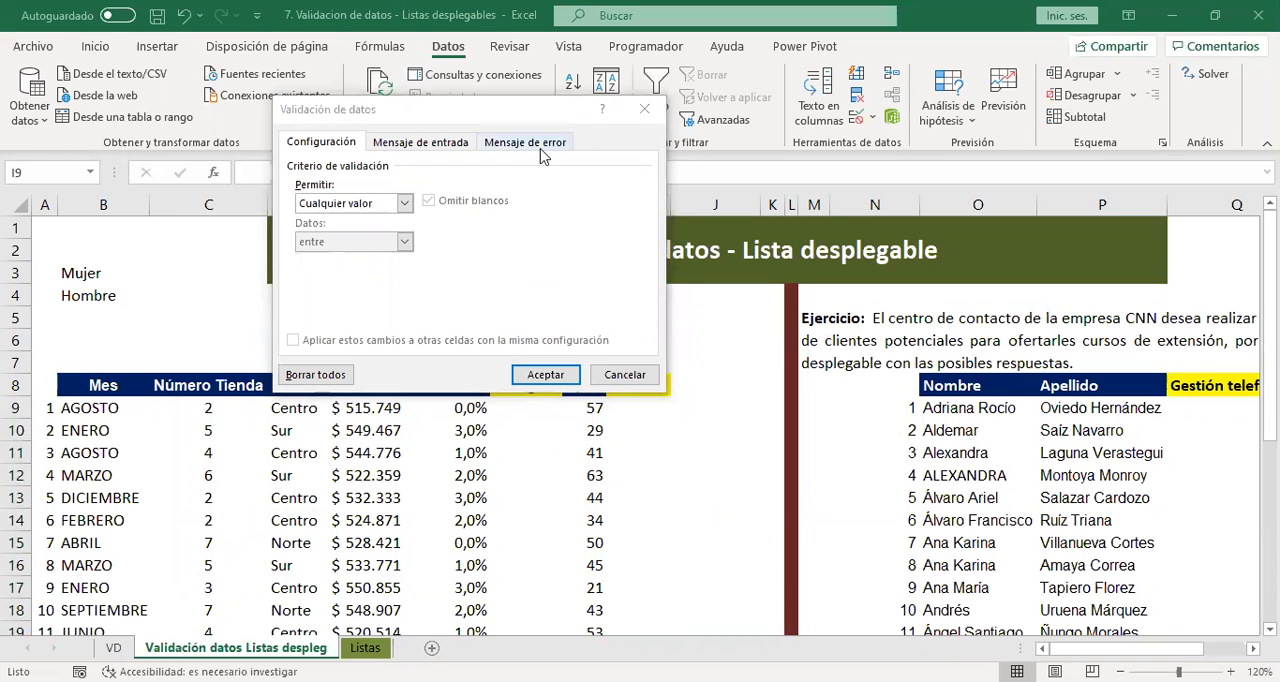
pyautogui.click(402, 200)
pyautogui.click(405, 203)
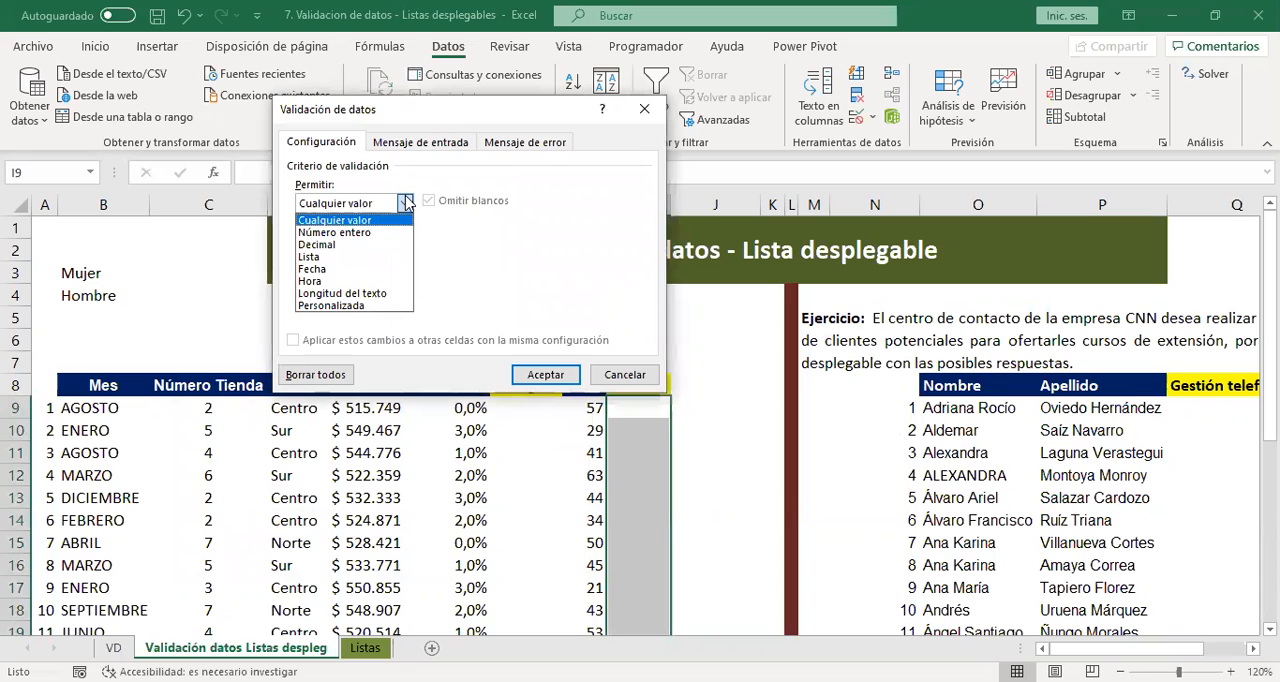
pyautogui.click(355, 254)
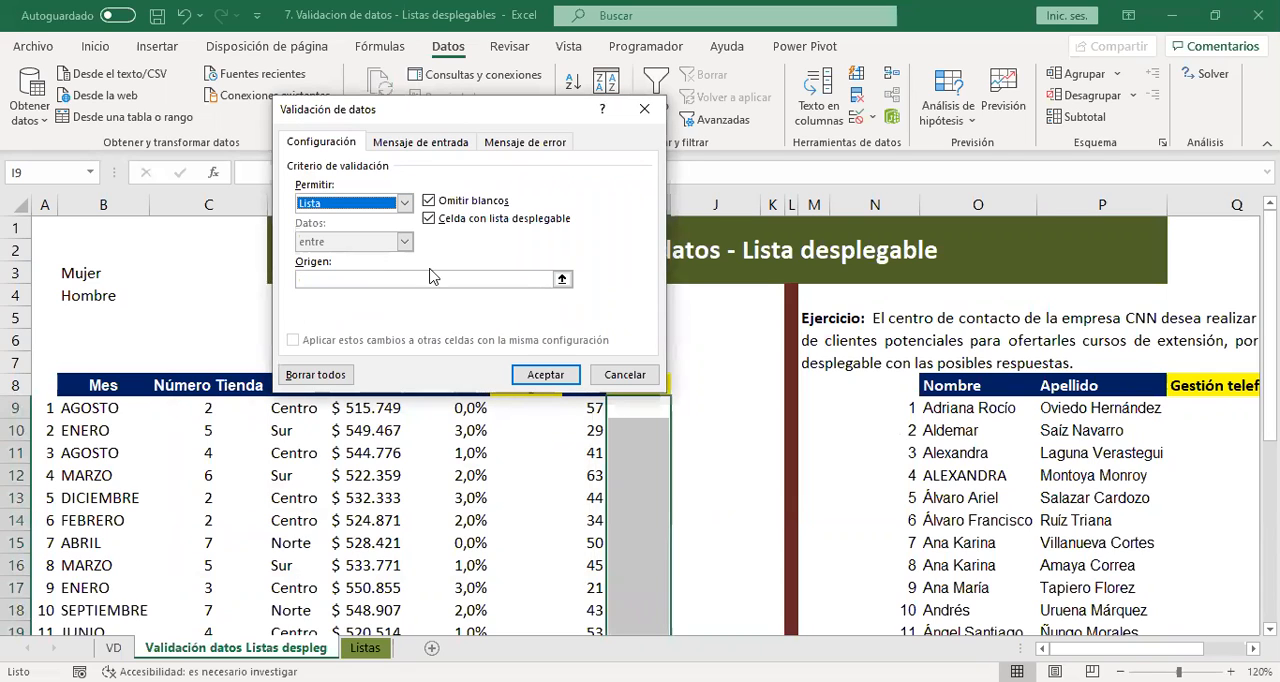
# Set the validation list's source to =$B$3:$B$4 and apply the rule.
pyautogui.click(562, 279)
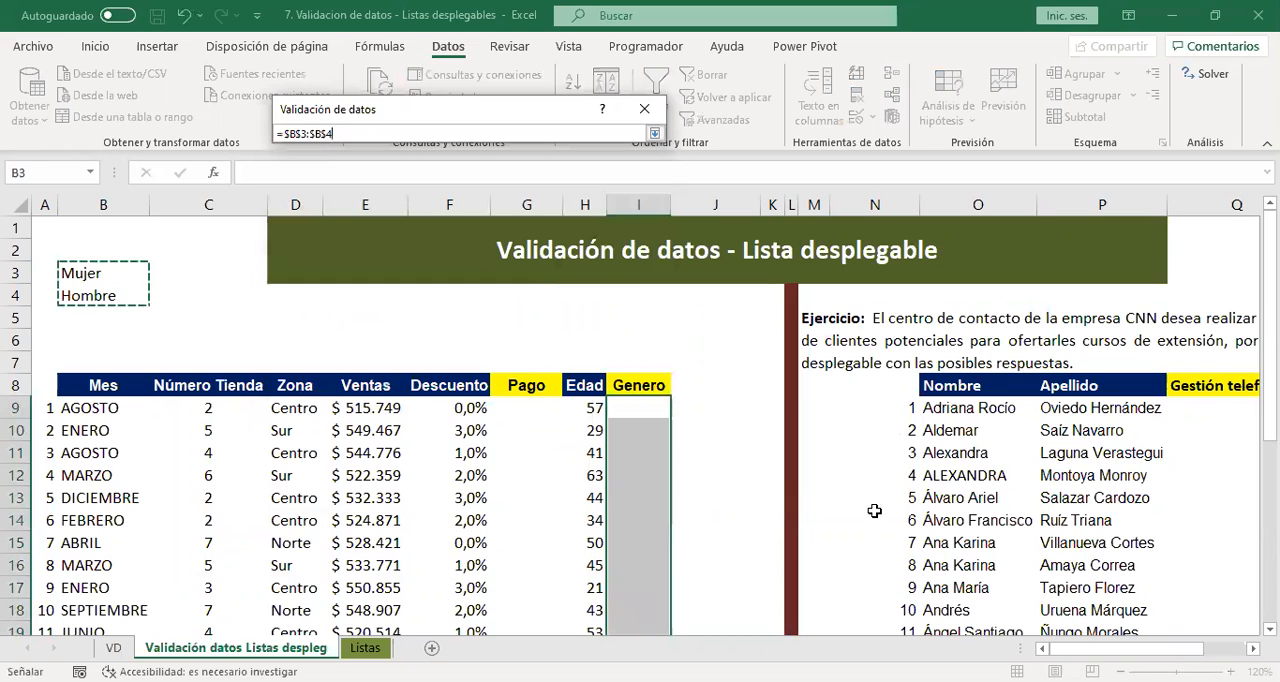
pyautogui.click(656, 134)
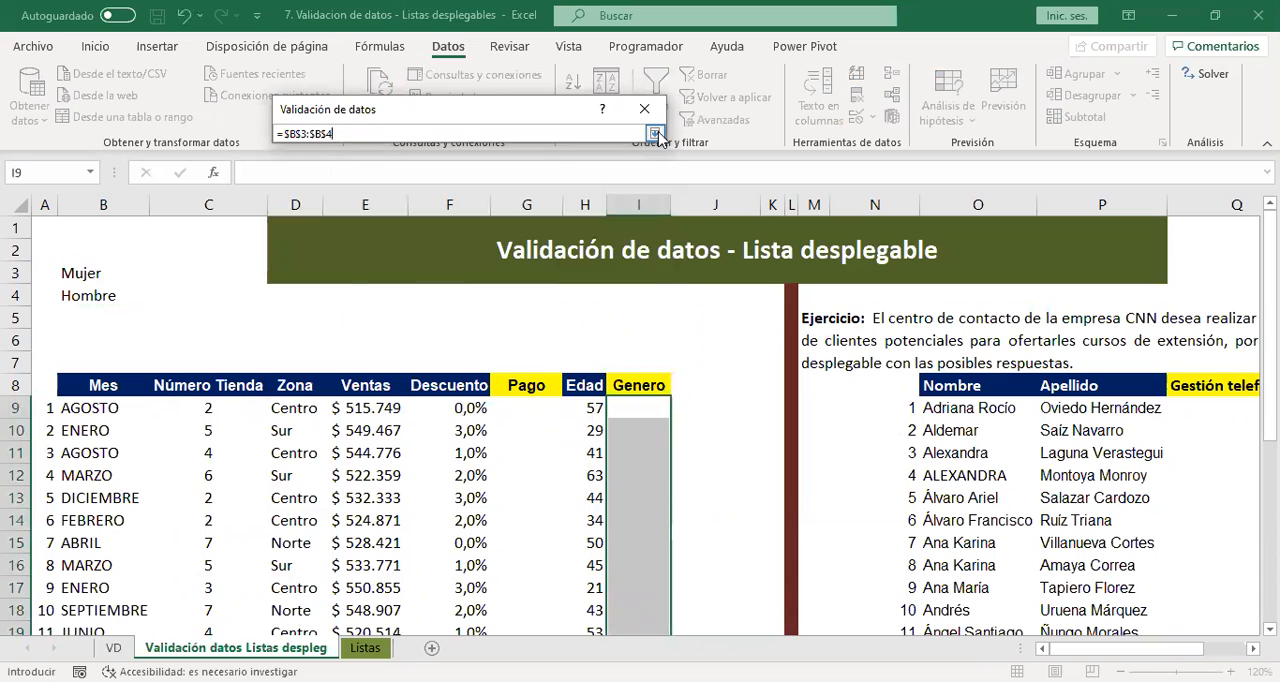
pyautogui.click(656, 134)
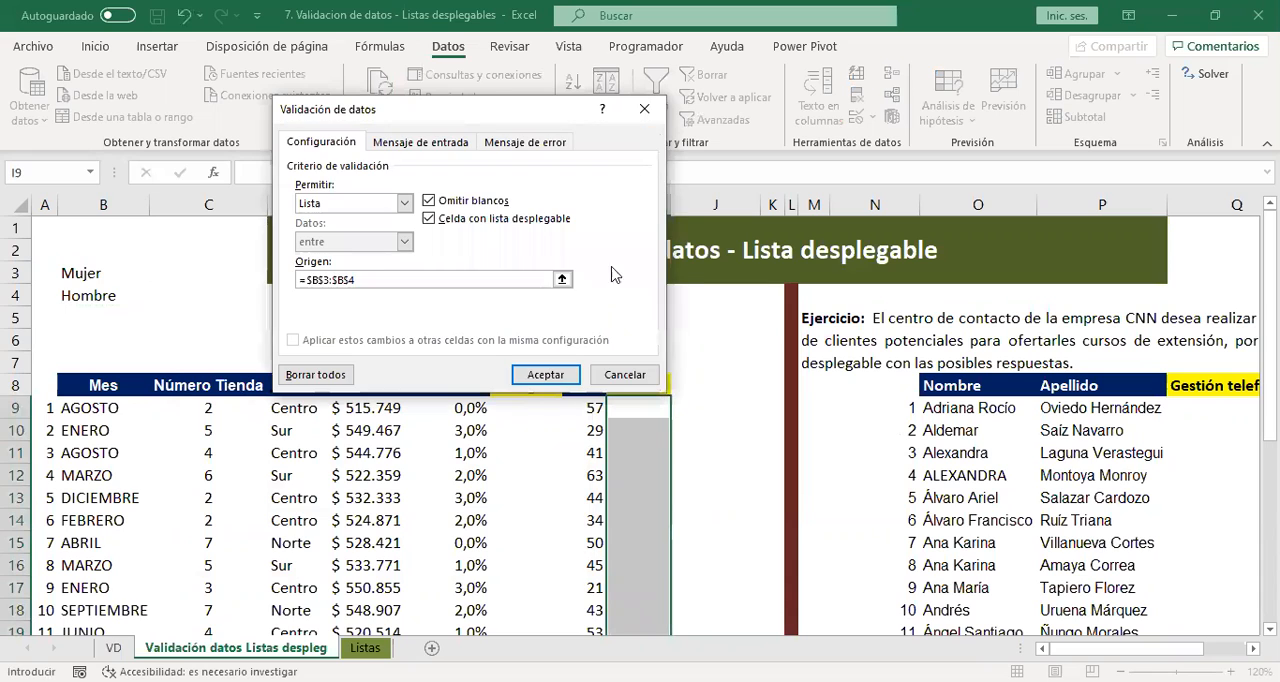
pyautogui.click(562, 378)
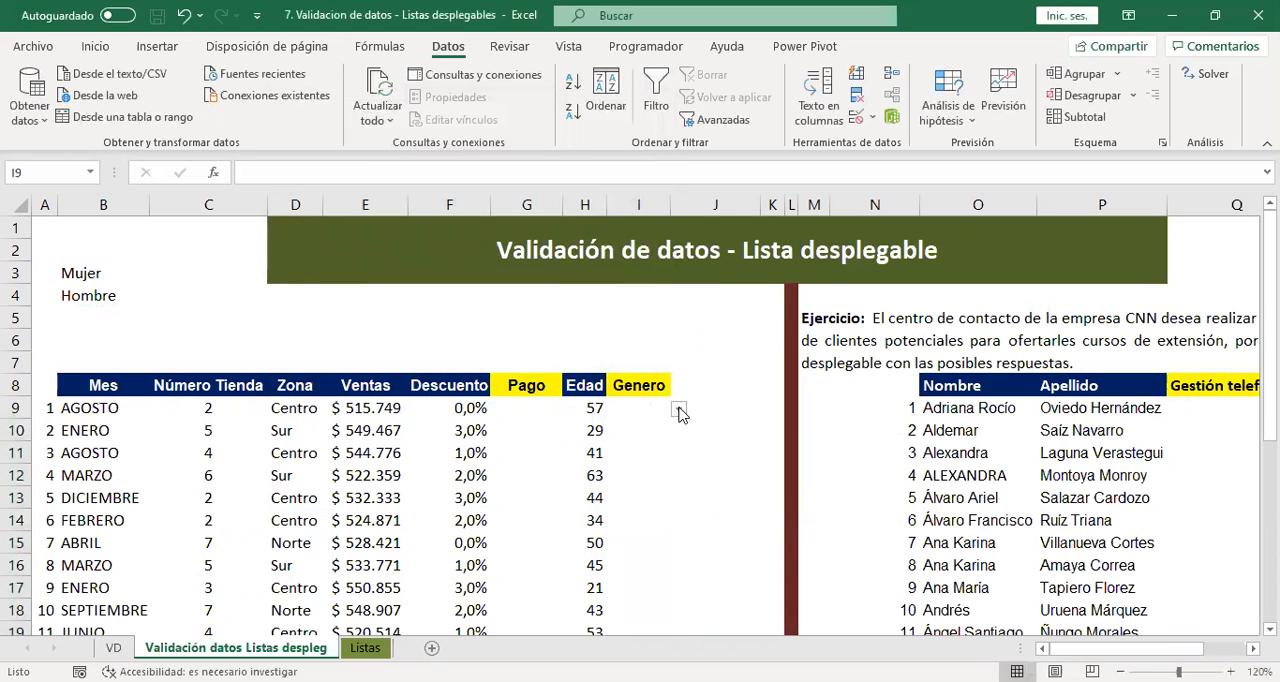
# Test the Genero drop-down list by choosing Mujer in cell I9.
pyautogui.click(679, 409)
pyautogui.click(614, 430)
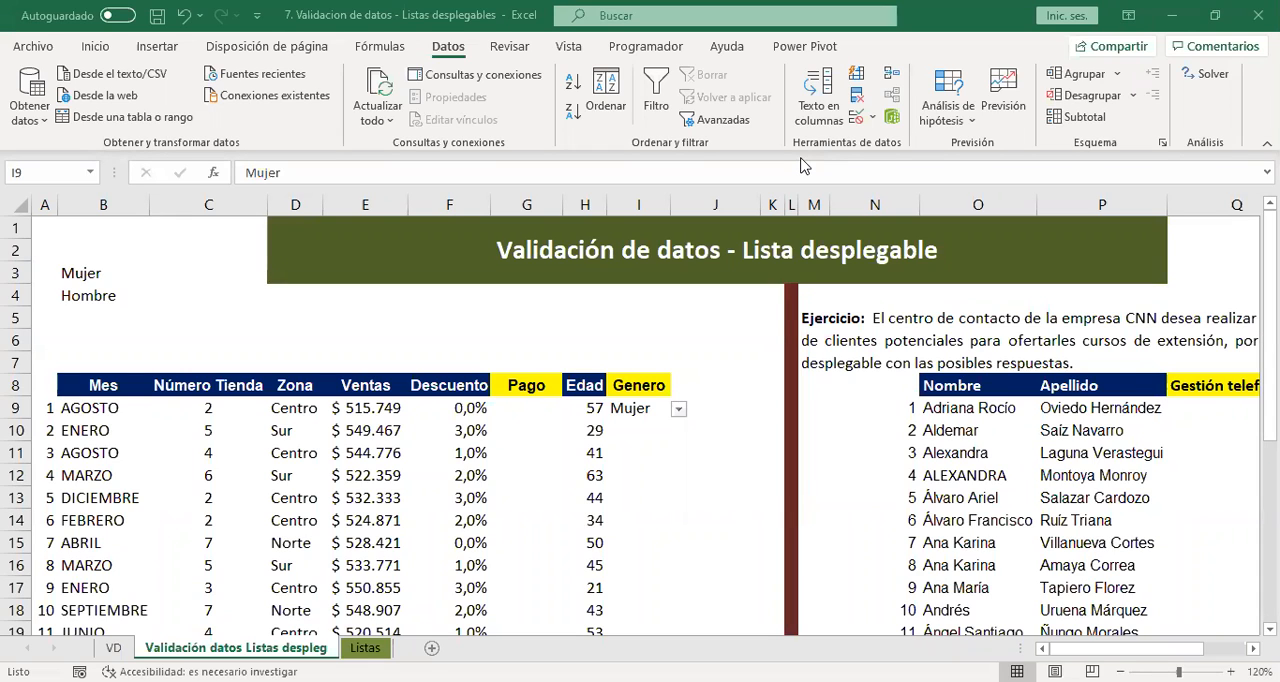
pyautogui.click(680, 414)
pyautogui.click(651, 457)
pyautogui.click(679, 456)
pyautogui.press('Escape')
pyautogui.click(663, 428)
pyautogui.click(674, 407)
pyautogui.click(662, 408)
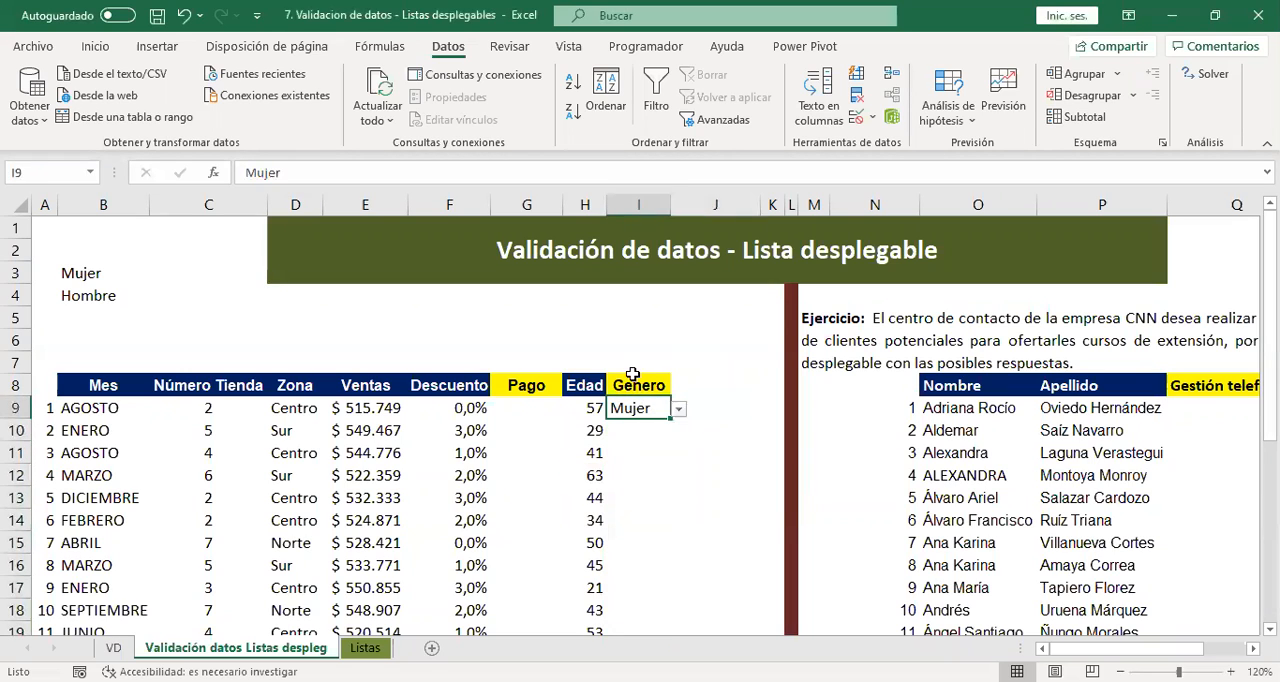
# Check the options offered by the Genero drop-down list in cell I10.
pyautogui.click(646, 459)
pyautogui.click(724, 386)
pyautogui.click(642, 427)
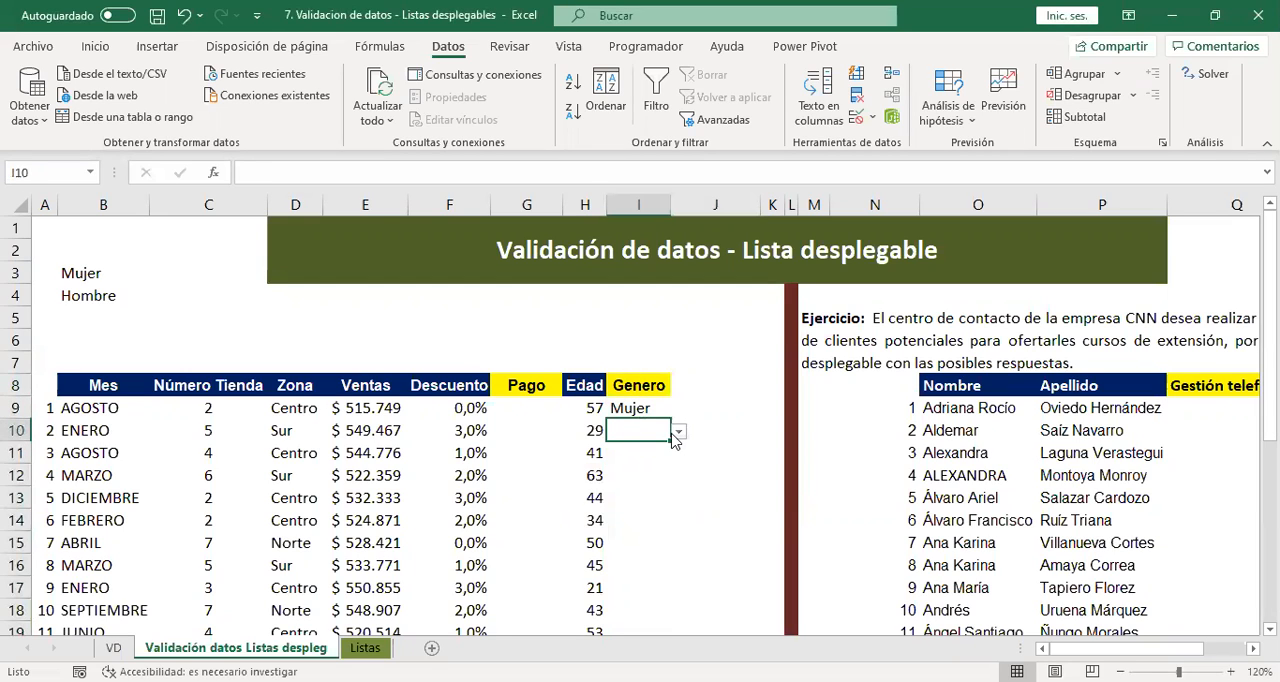
pyautogui.click(680, 433)
pyautogui.click(680, 433)
pyautogui.click(682, 433)
pyautogui.click(682, 433)
pyautogui.click(682, 434)
pyautogui.click(682, 434)
pyautogui.click(682, 434)
# Clear the test entry from Genero cell I9.
pyautogui.click(640, 409)
pyautogui.click(638, 405)
pyautogui.press('Delete')
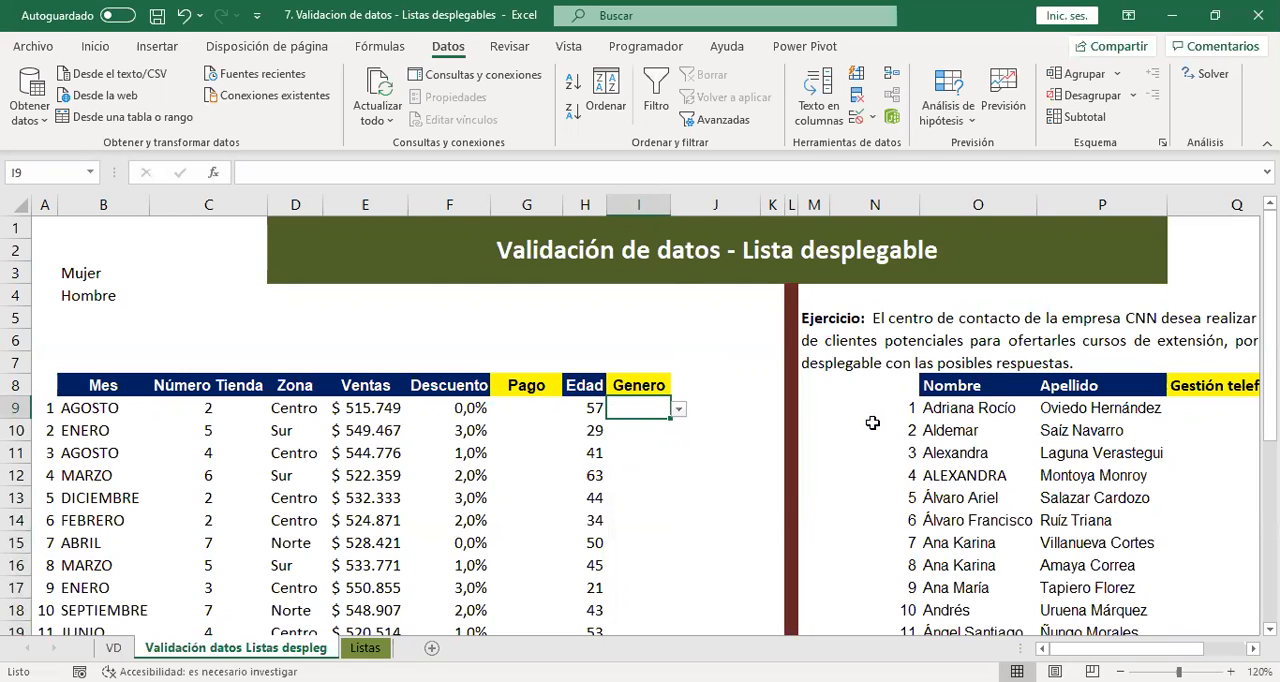
# Add Otro in cell B5 below the existing gender options.
pyautogui.click(100, 318)
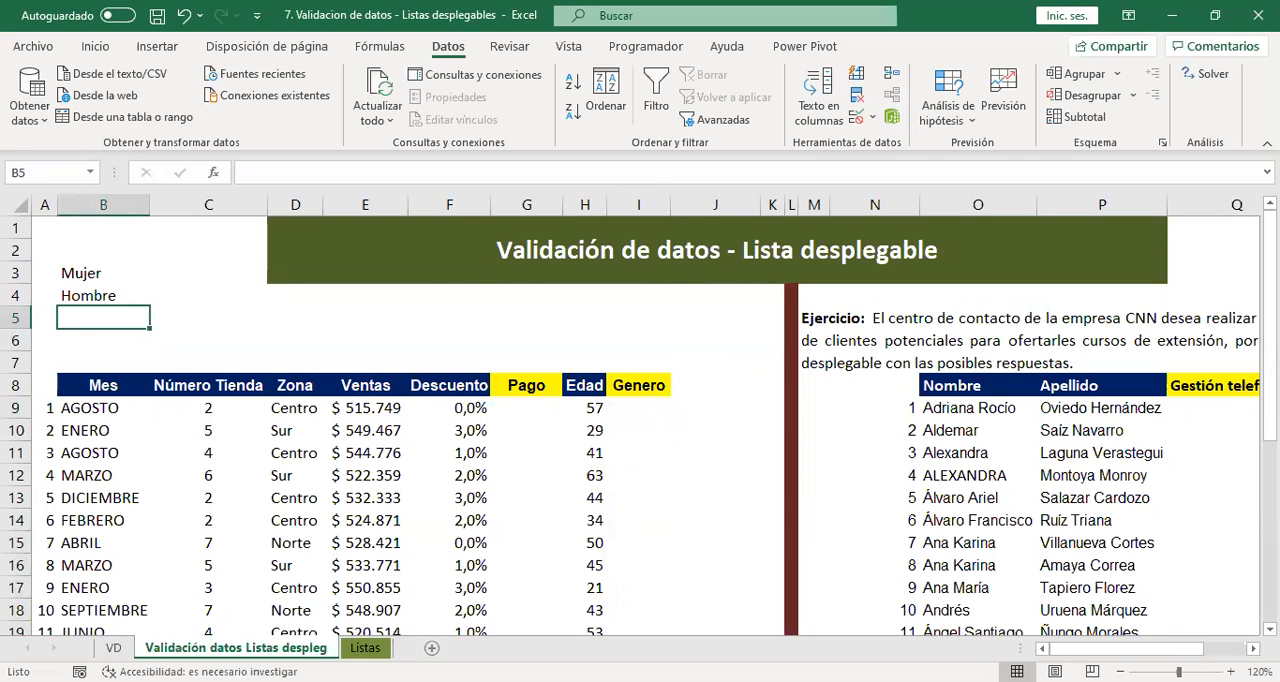
pyautogui.write('O')
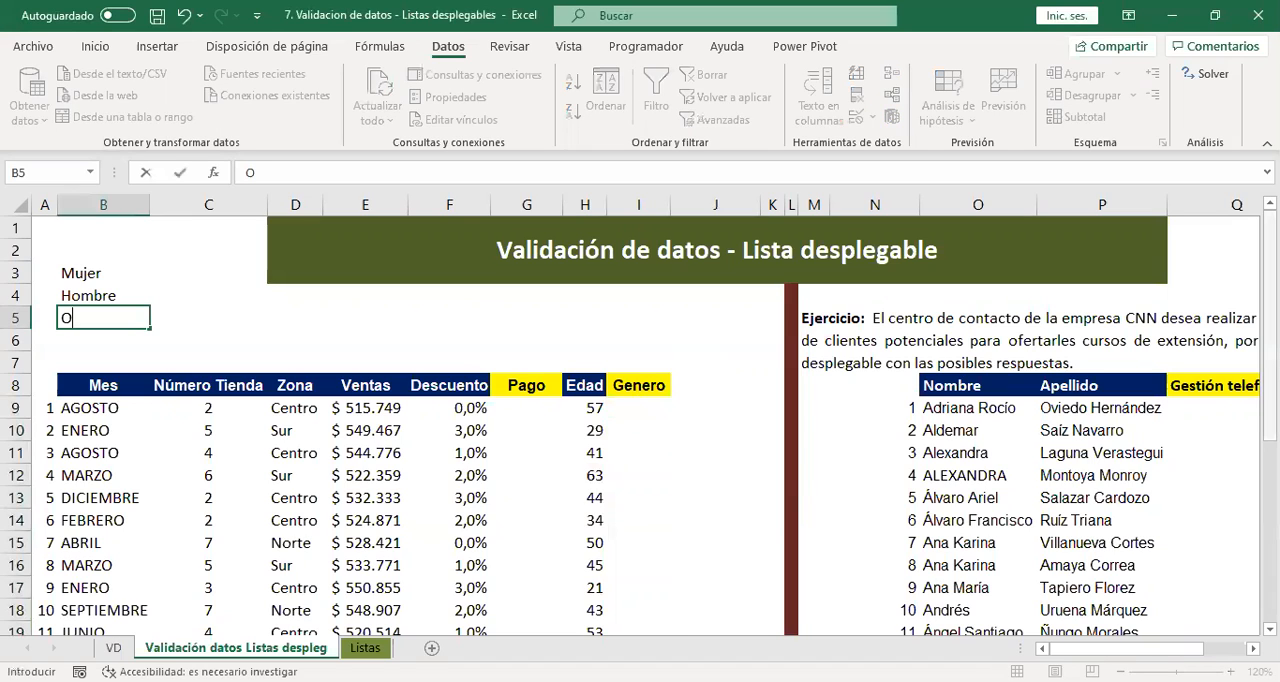
pyautogui.write('tro')
pyautogui.press('Return')
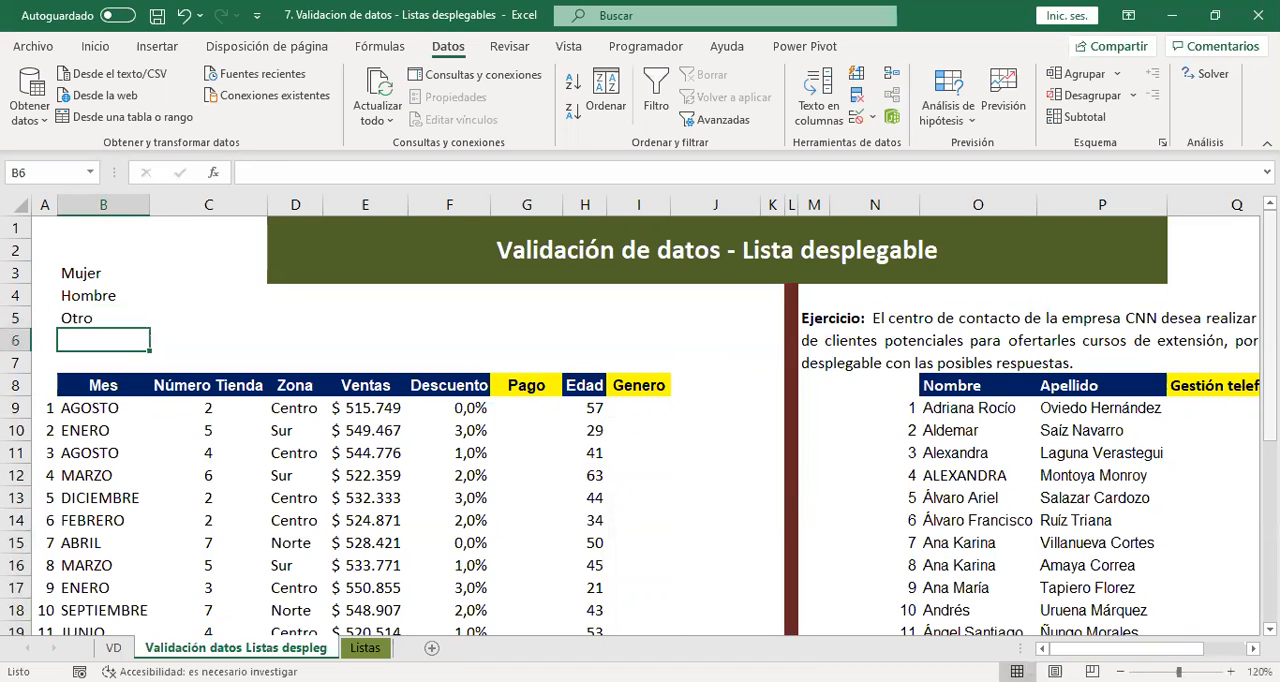
# Check whether the drop-down list in I9 offers the added Otro option.
pyautogui.click(647, 410)
pyautogui.click(678, 411)
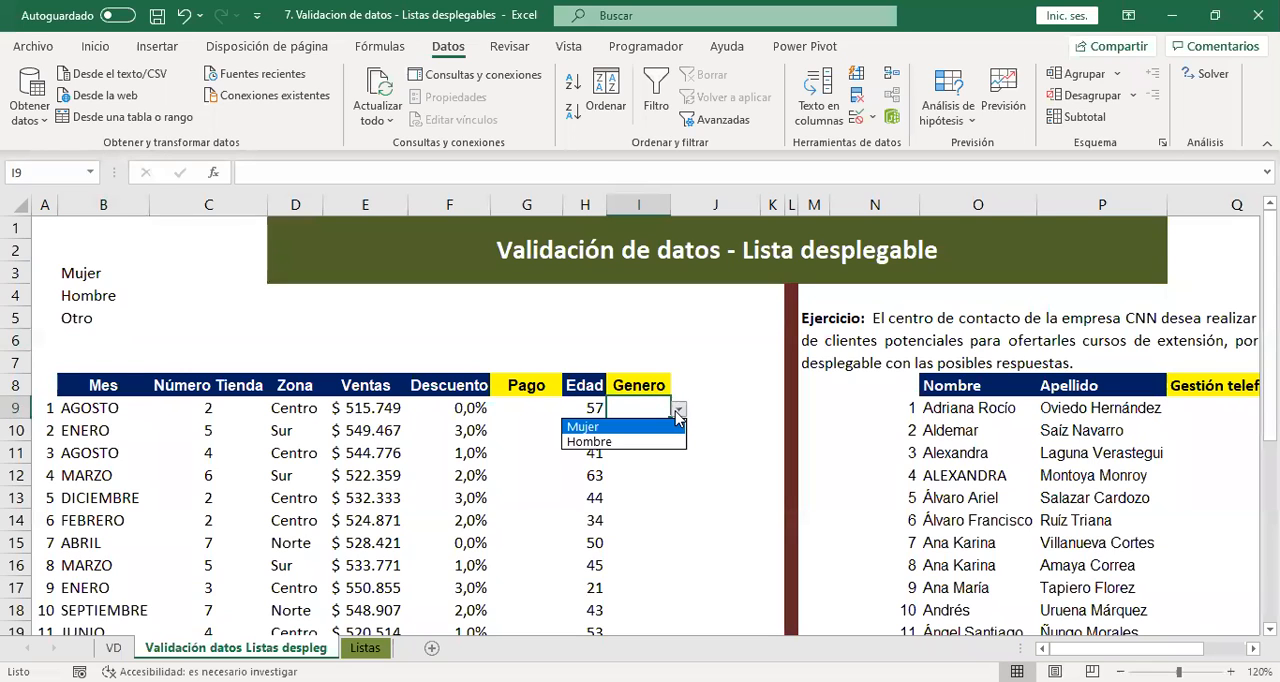
pyautogui.click(77, 347)
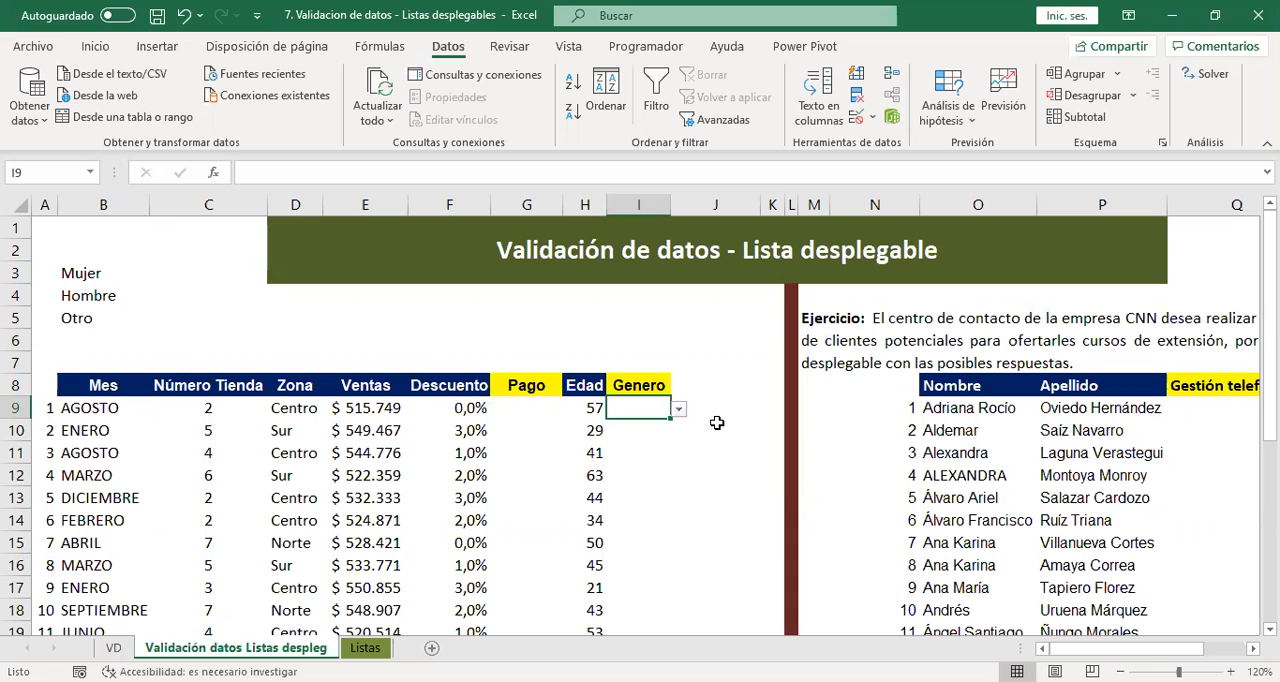
# Extend the list source of the Genero validation in I9:I27 to =$B$3:$B$5.
pyautogui.hotkey('ctrl', 'shift', 'Down')
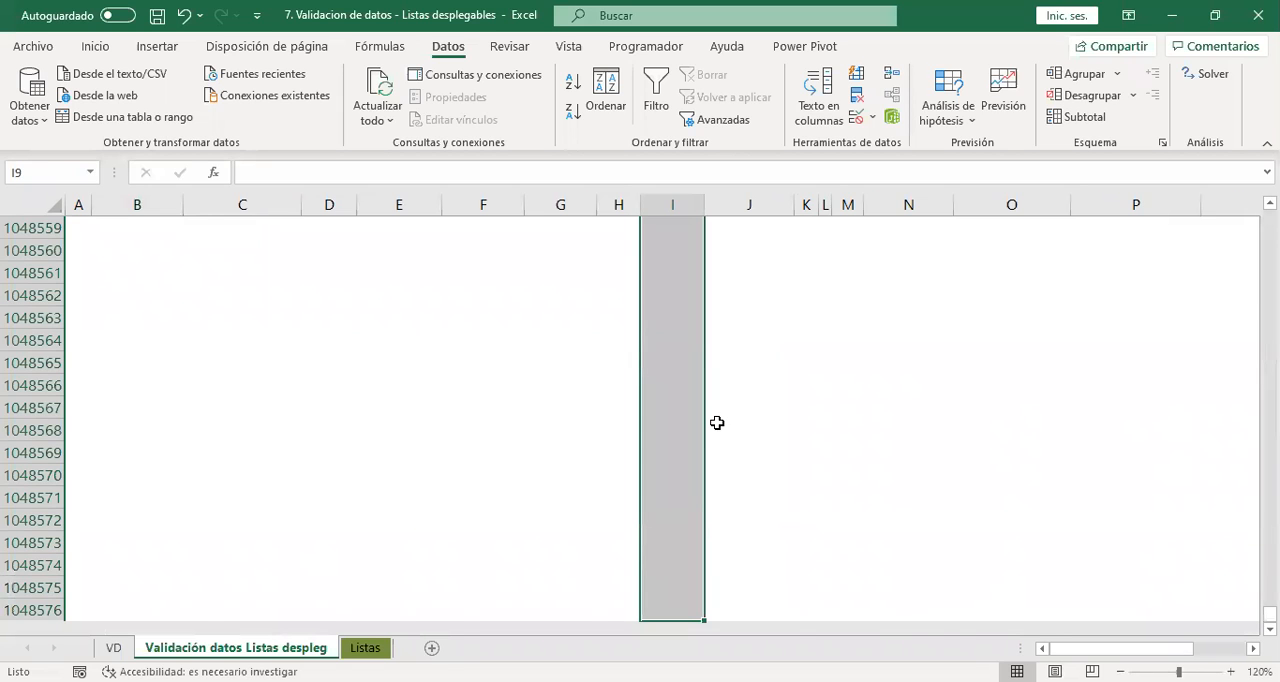
pyautogui.hotkey('ctrl', 'Home')
pyautogui.click(632, 404)
pyautogui.moveTo(627, 554); pyautogui.dragTo(638, 630)
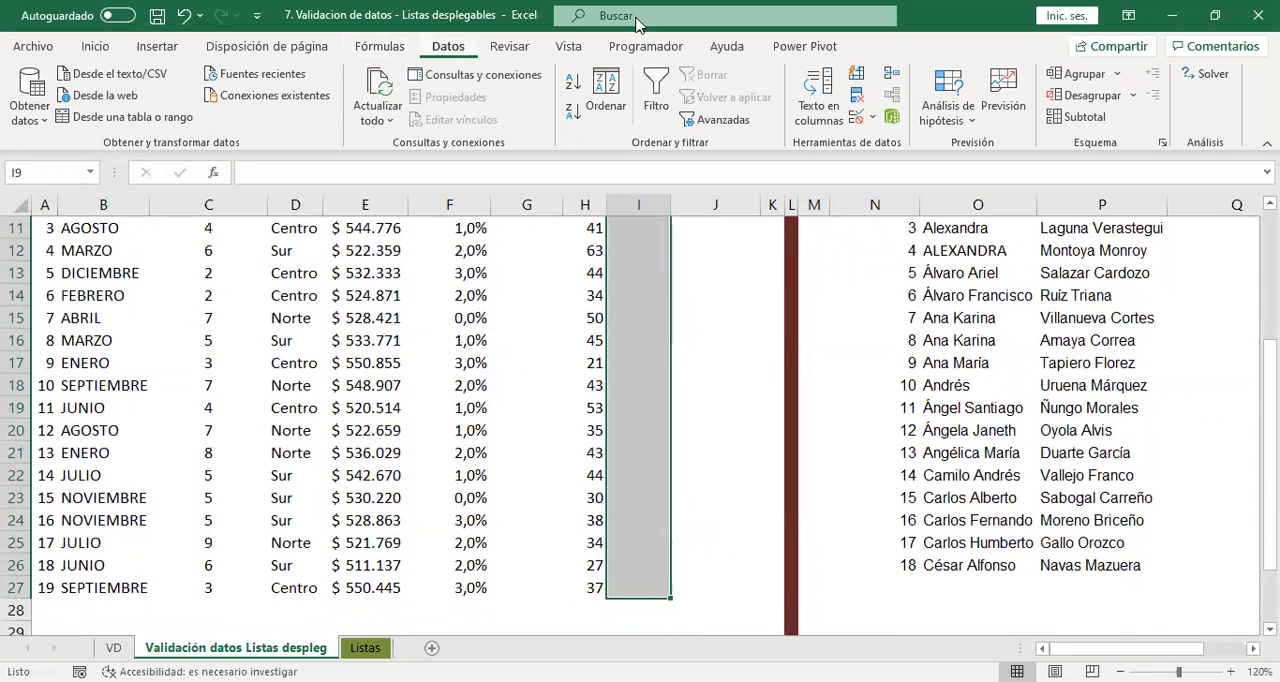
pyautogui.click(858, 121)
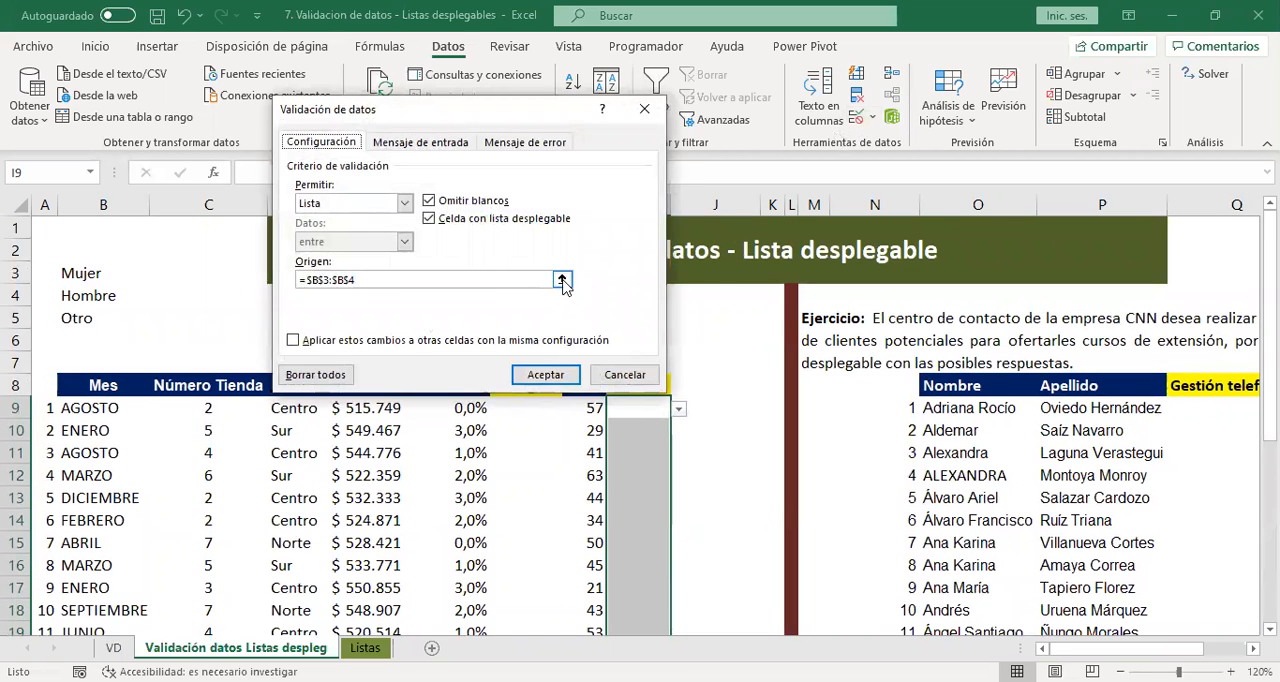
pyautogui.click(448, 279)
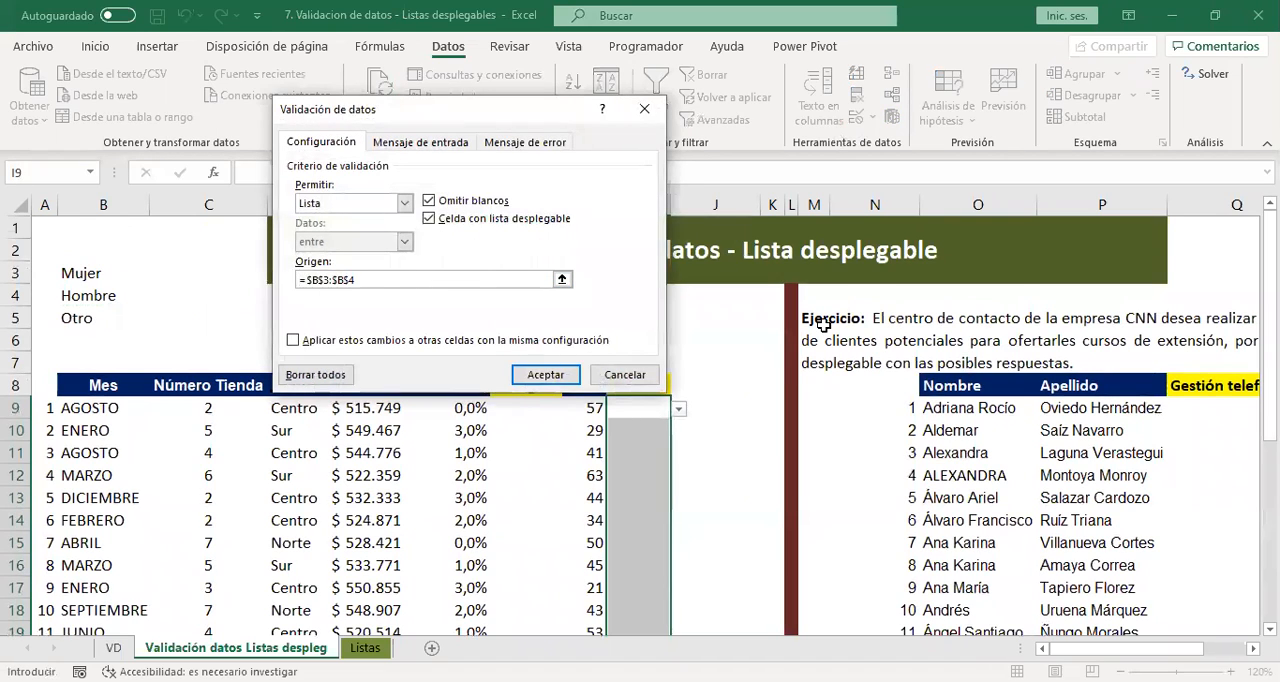
pyautogui.write('5')
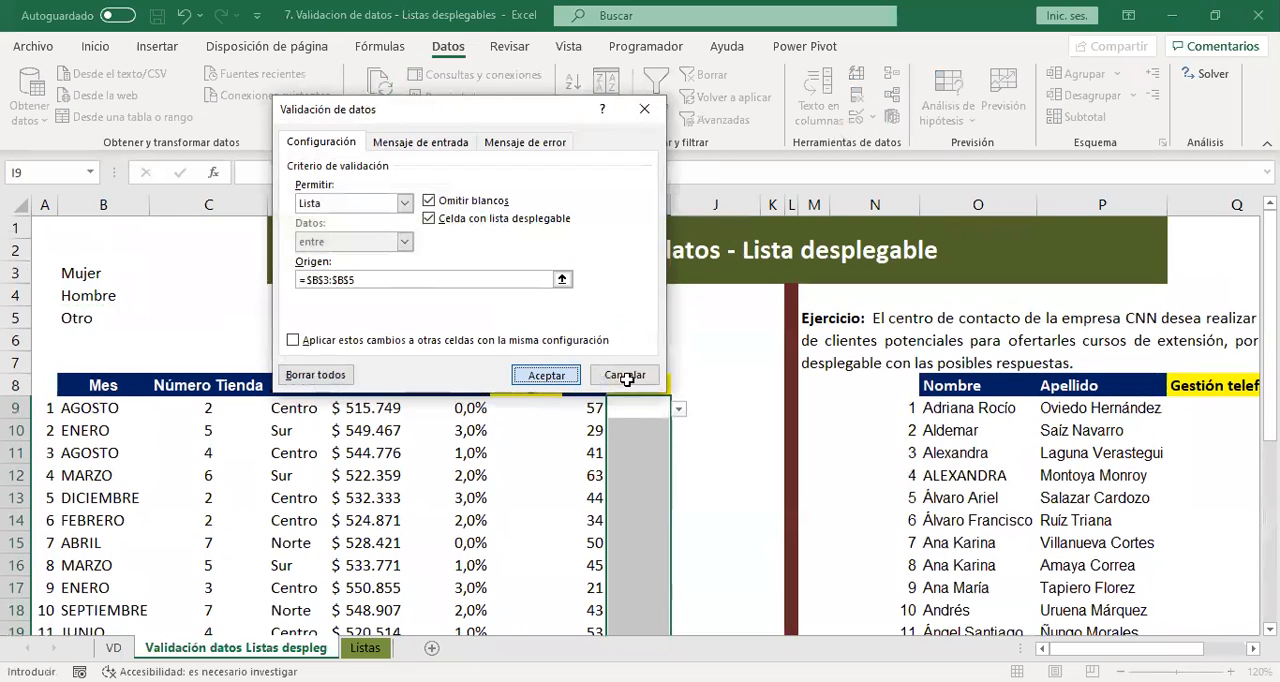
pyautogui.click(542, 382)
# Check the options offered by the Genero drop-down list in I9 against the source cell B5.
pyautogui.click(90, 316)
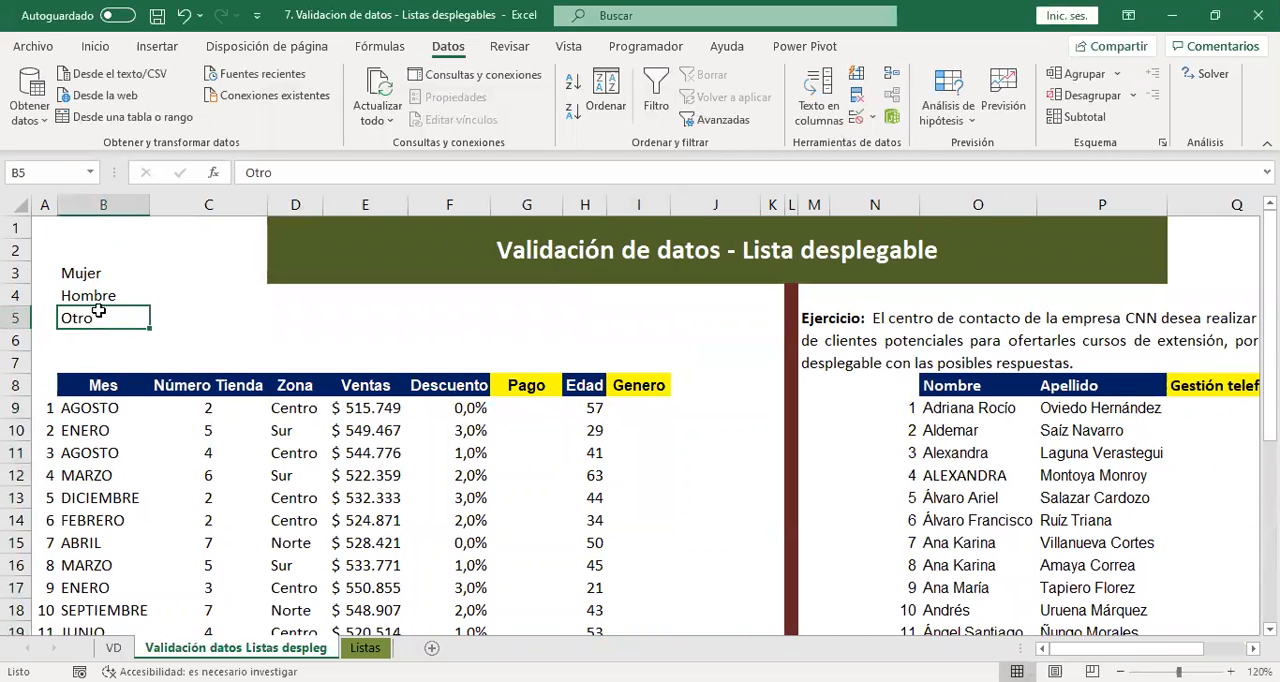
pyautogui.click(648, 424)
pyautogui.click(655, 405)
pyautogui.click(678, 409)
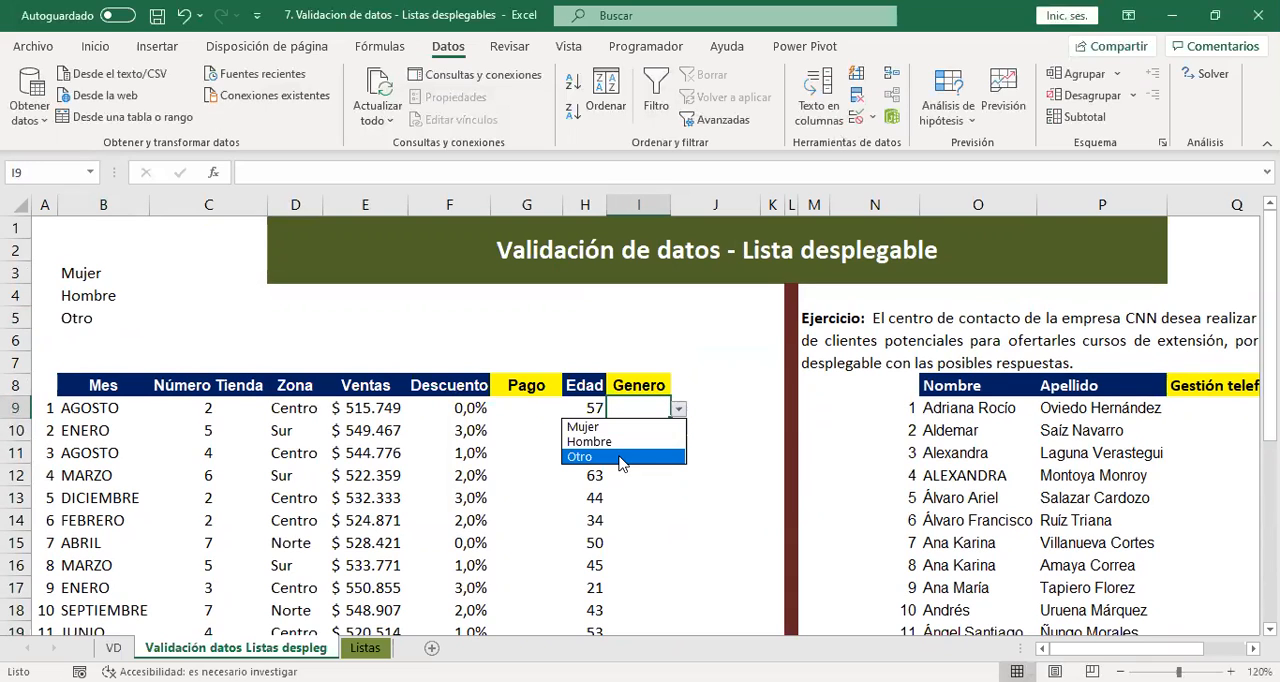
pyautogui.press('Escape')
pyautogui.click(679, 411)
pyautogui.press('Escape')
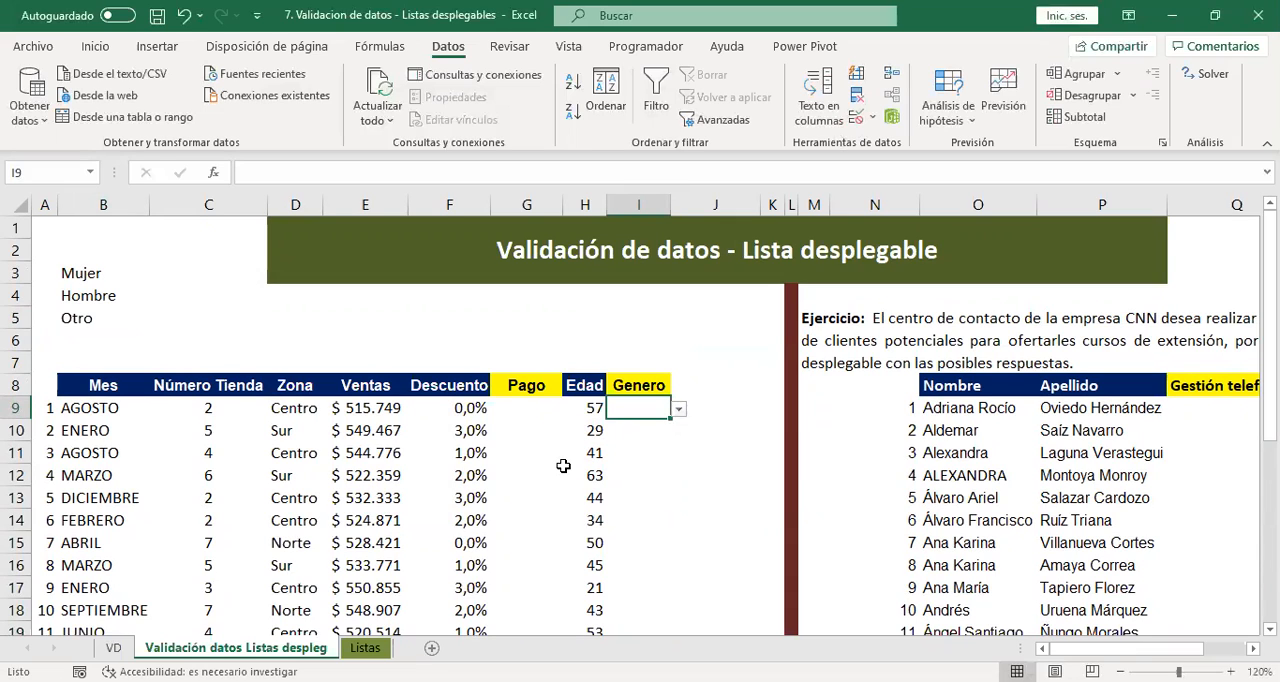
# Copy the payment options Contado and Credito from the Listas sheet into C3:C4 of the Validación datos Listas despleg sheet.
pyautogui.click(366, 648)
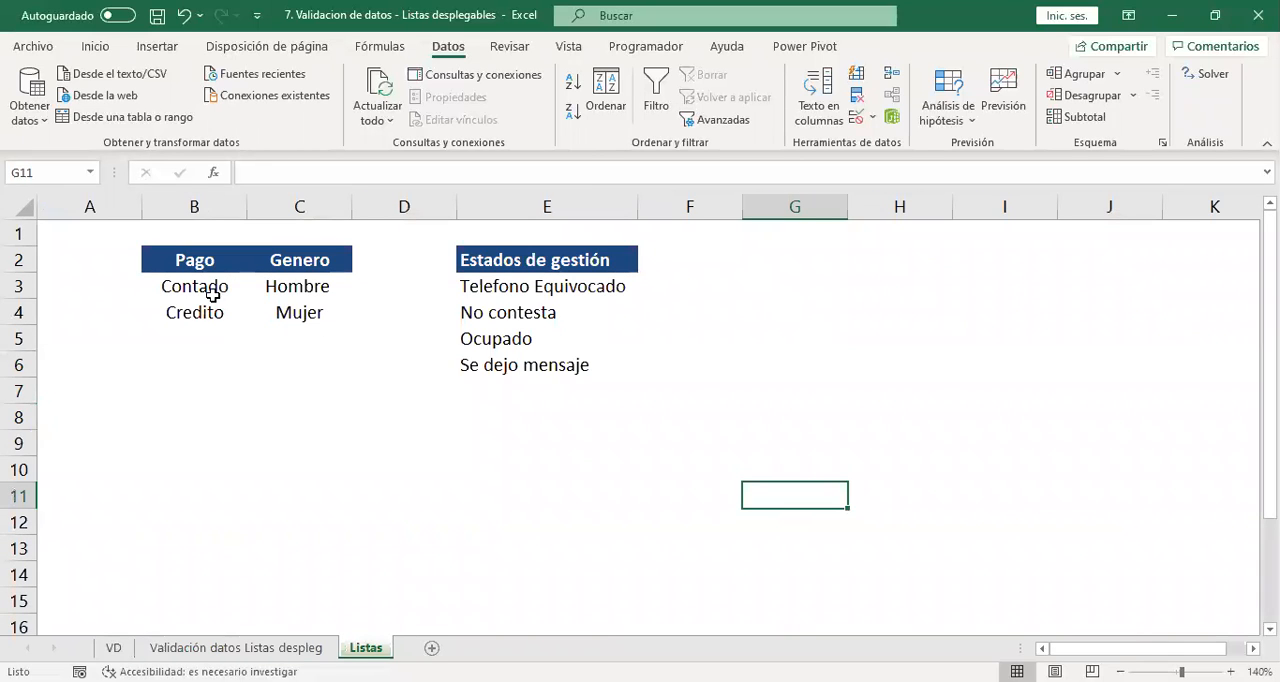
pyautogui.click(318, 648)
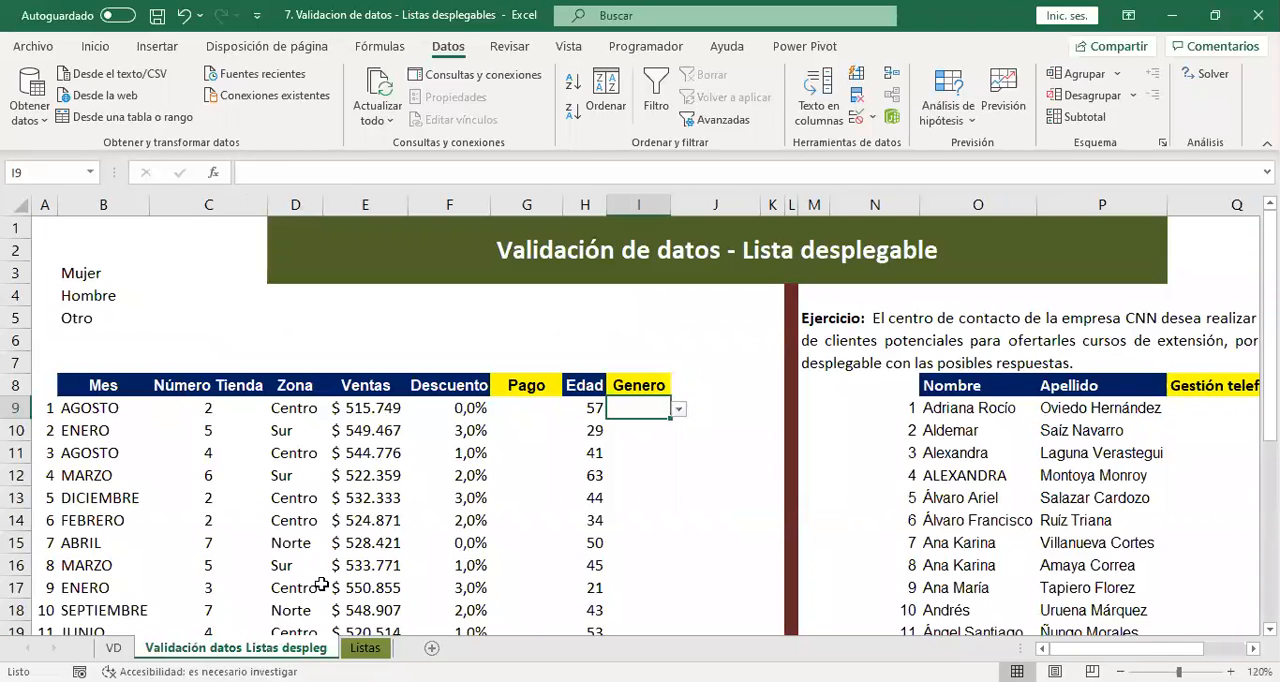
pyautogui.click(366, 648)
pyautogui.moveTo(215, 286); pyautogui.dragTo(245, 330)
pyautogui.hotkey('ctrl', 'c')
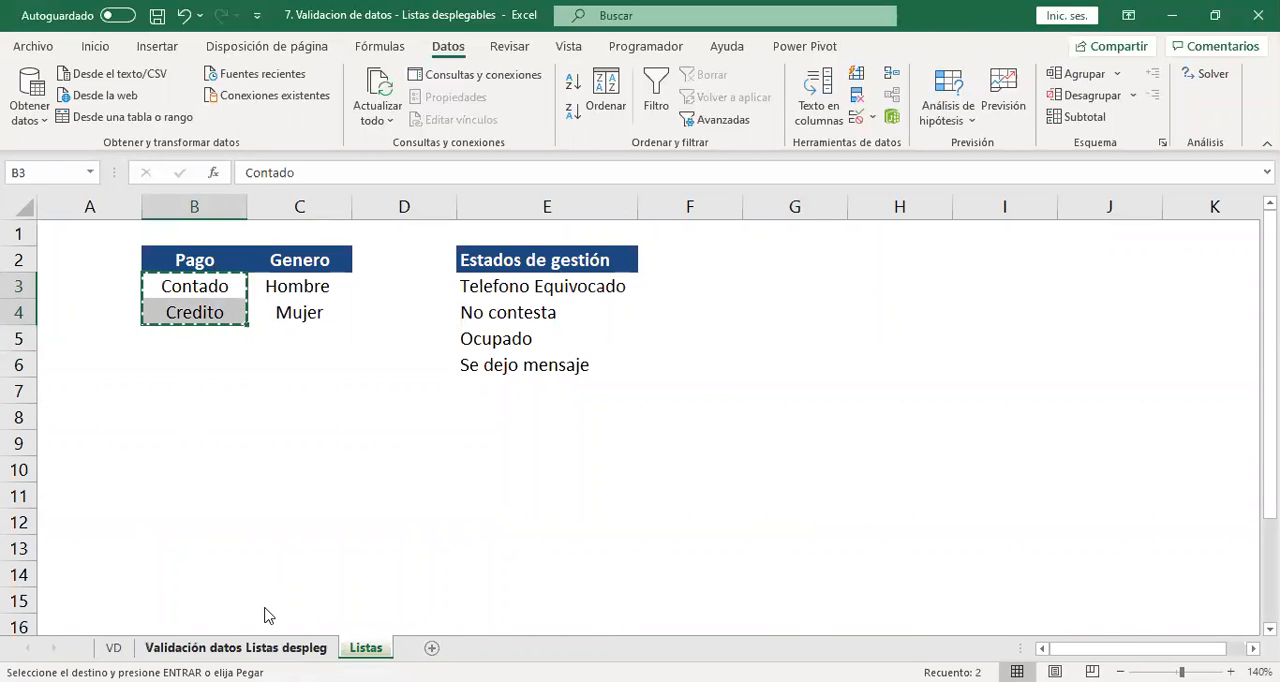
pyautogui.click(268, 646)
pyautogui.click(171, 272)
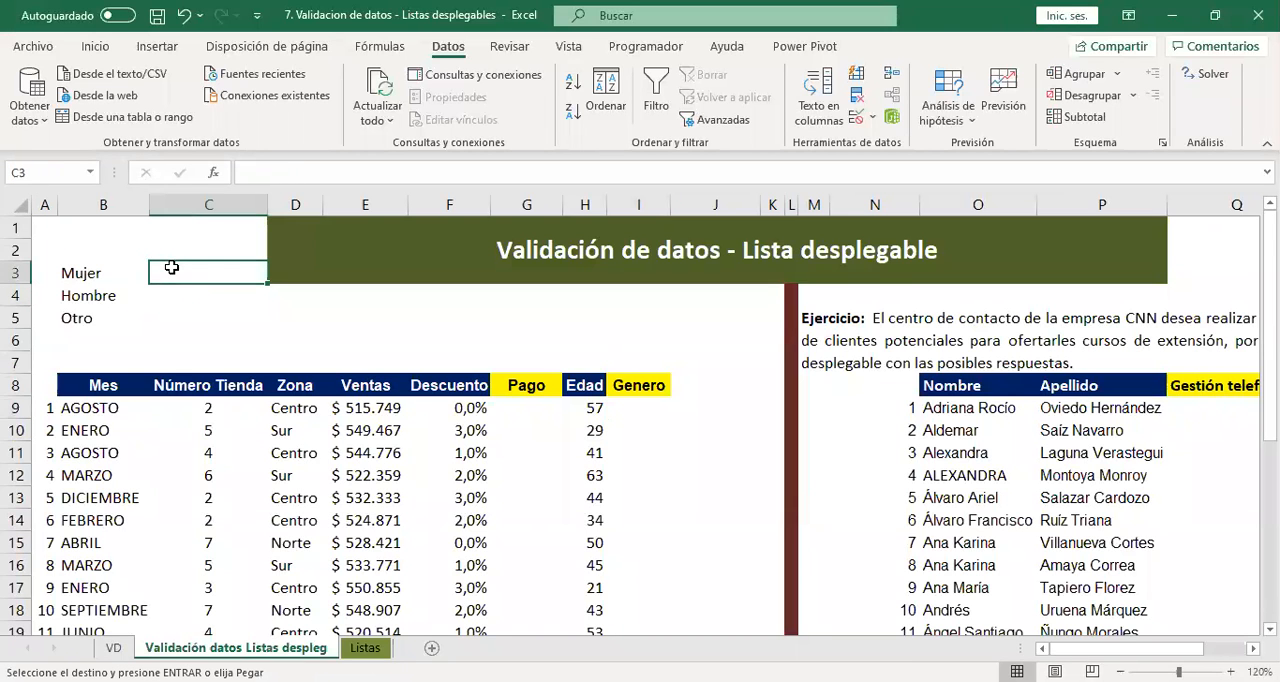
pyautogui.hotkey('ctrl', 'v')
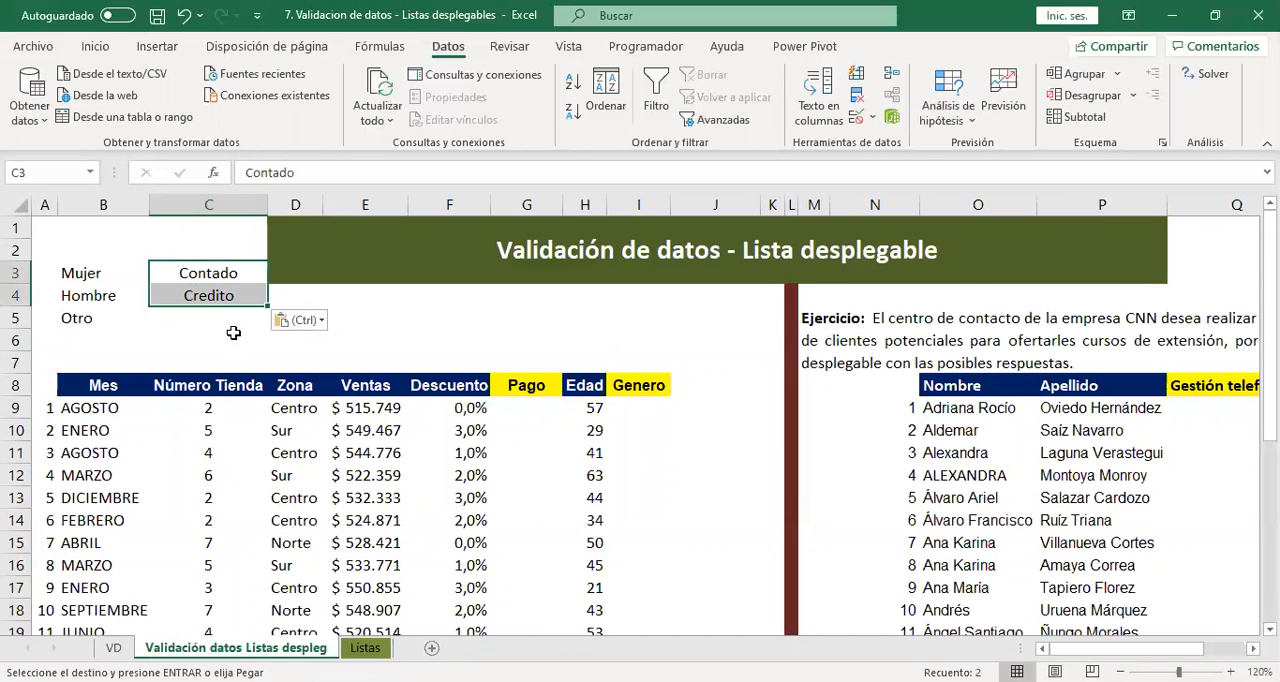
# Add Cheque in cell C5 below the copied payment options.
pyautogui.click(230, 318)
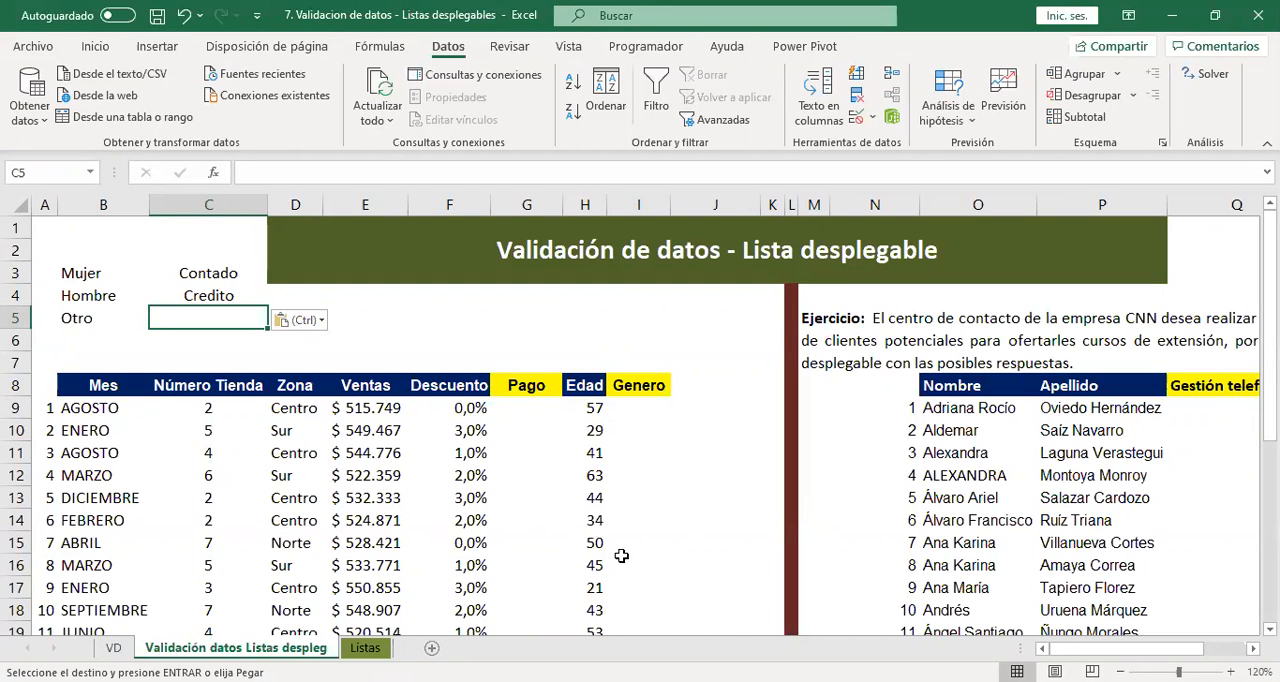
pyautogui.press('Escape')
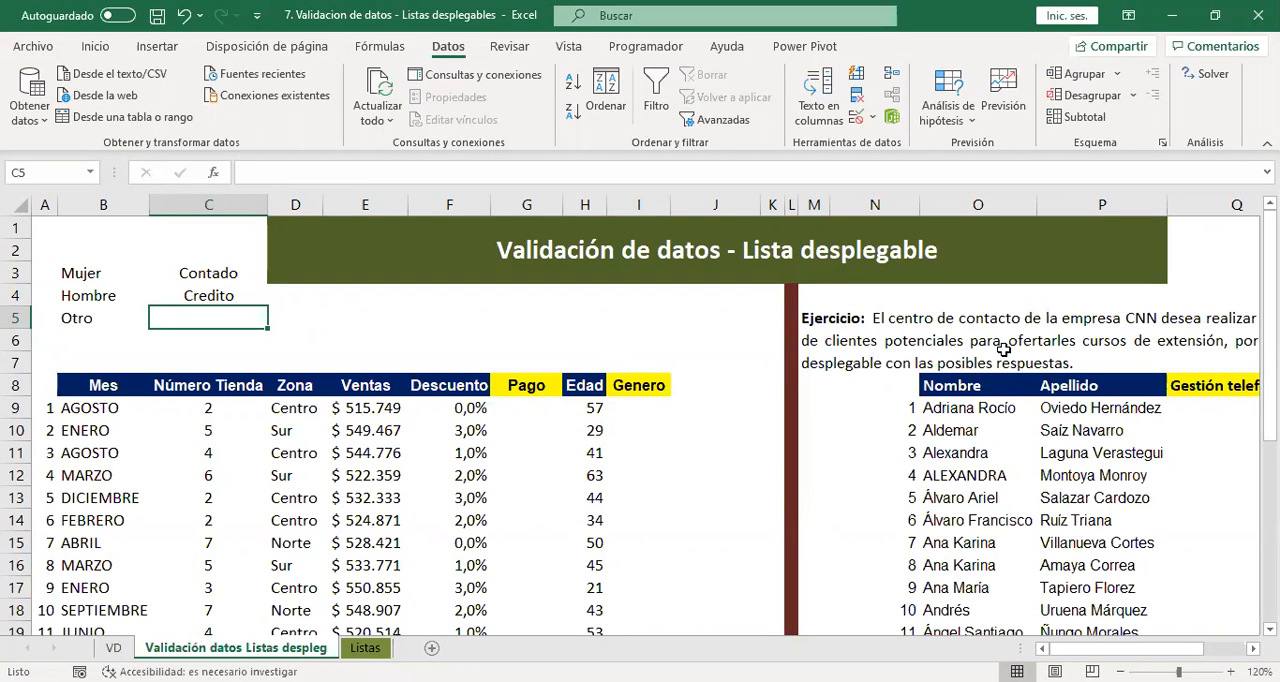
pyautogui.write('Cheque')
pyautogui.press('Return')
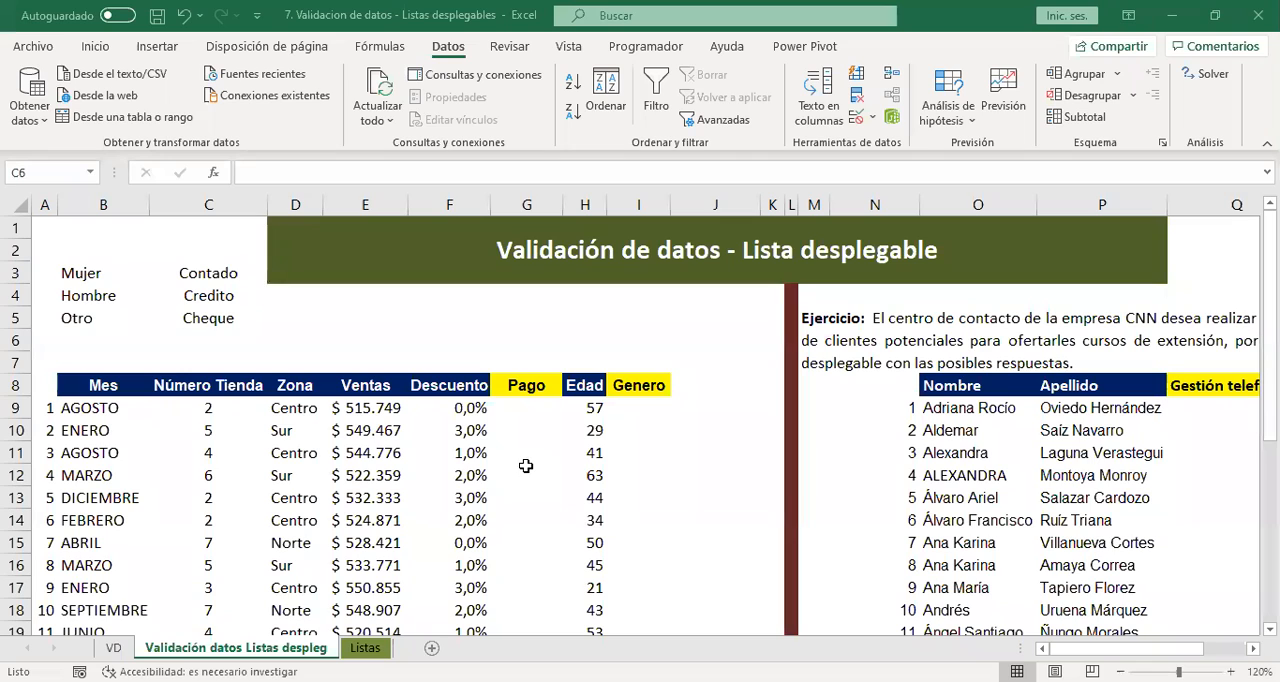
pyautogui.click(584, 362)
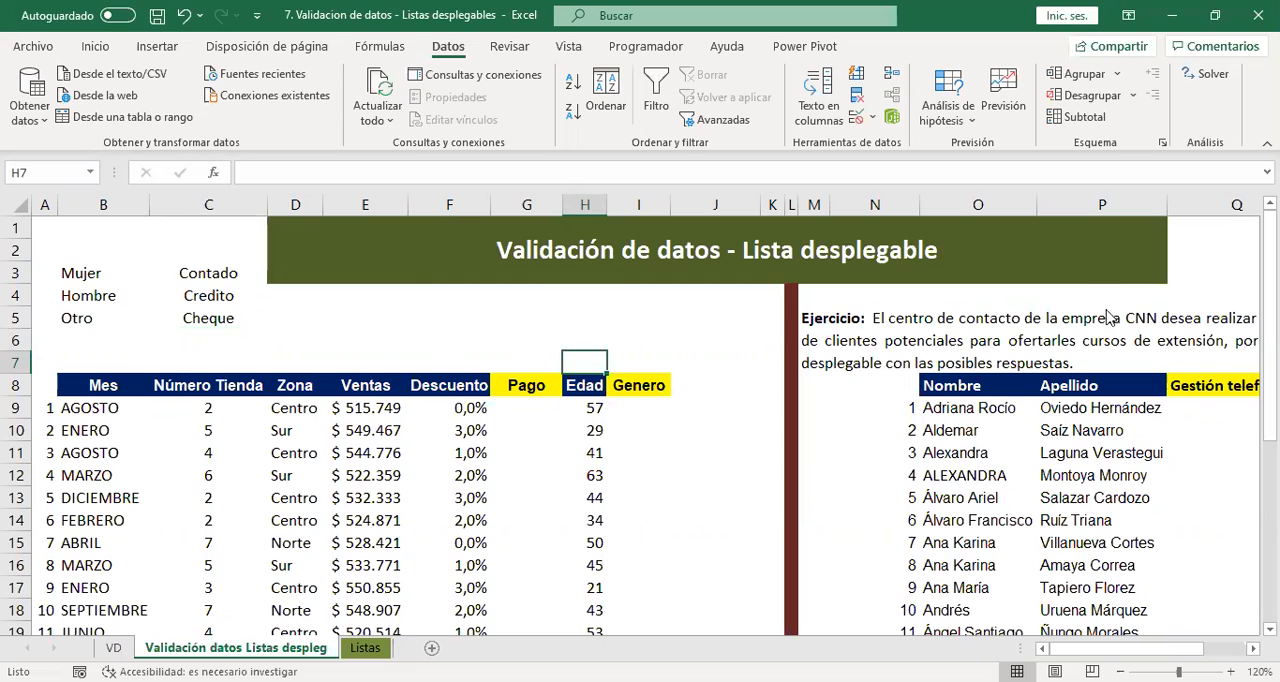
# Remove the list restriction from the Genero cells I9:I27 by allowing Cualquier valor.
pyautogui.click(677, 409)
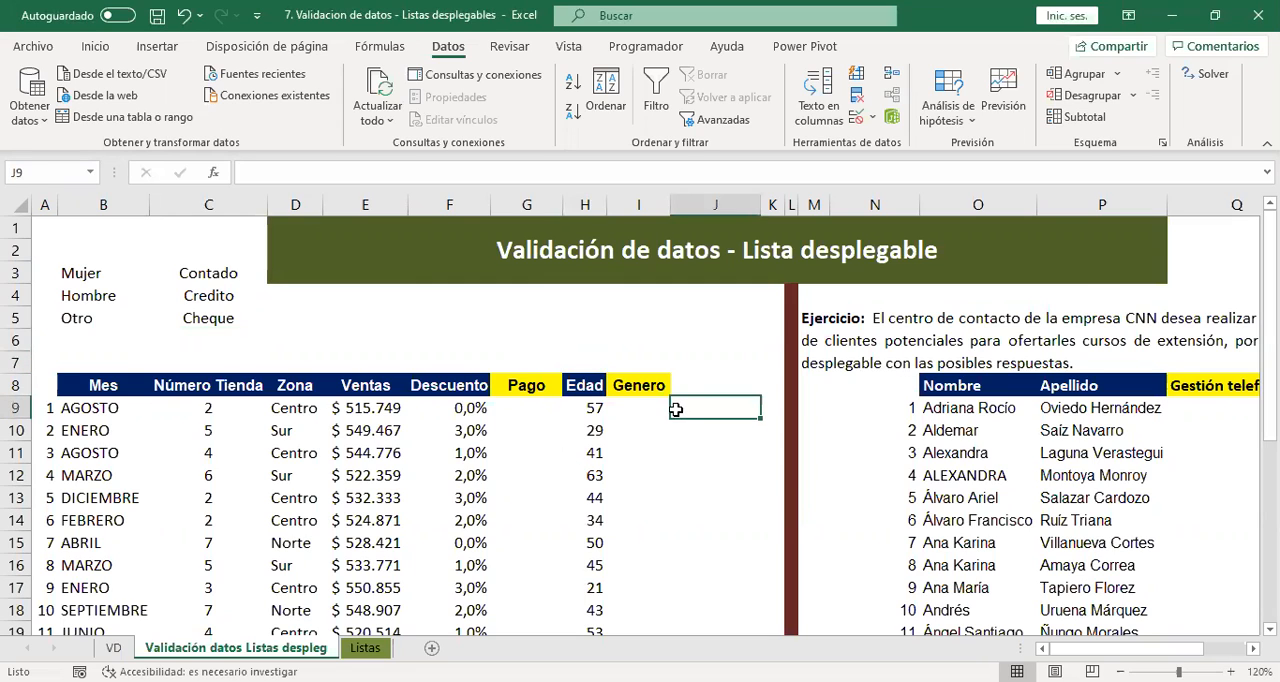
pyautogui.click(635, 410)
pyautogui.click(654, 470)
pyautogui.click(655, 412)
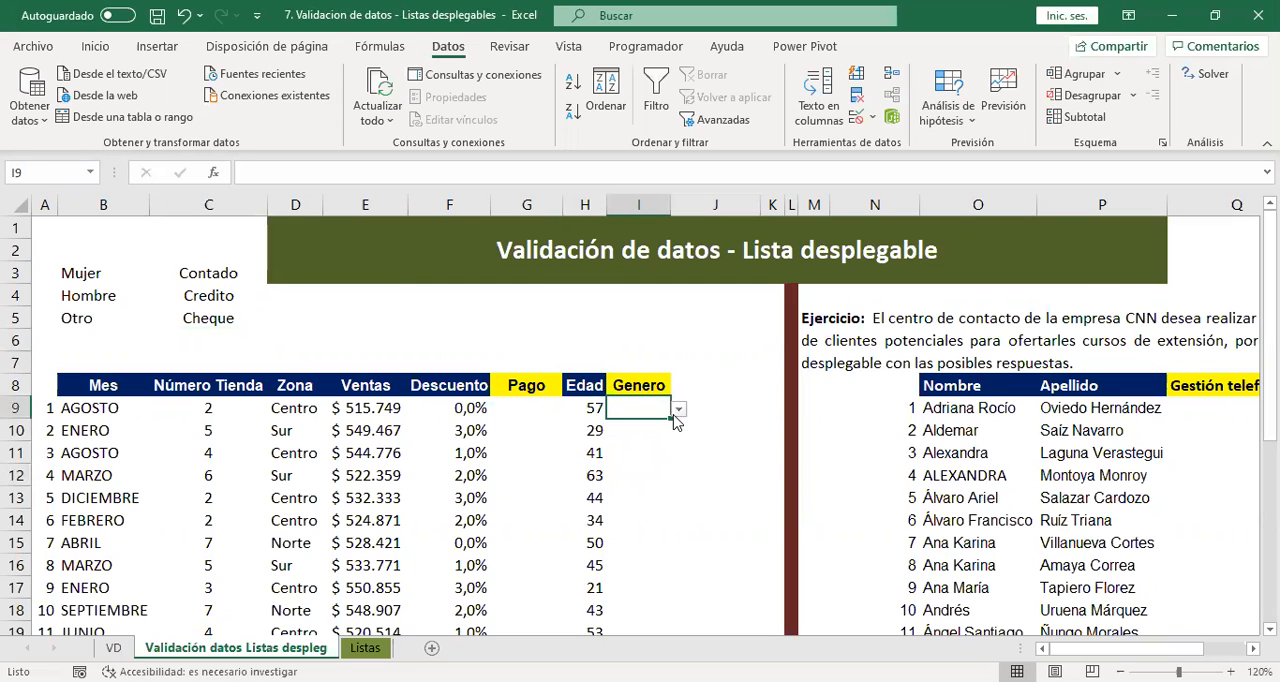
pyautogui.click(648, 472)
pyautogui.moveTo(646, 410); pyautogui.dragTo(660, 575)
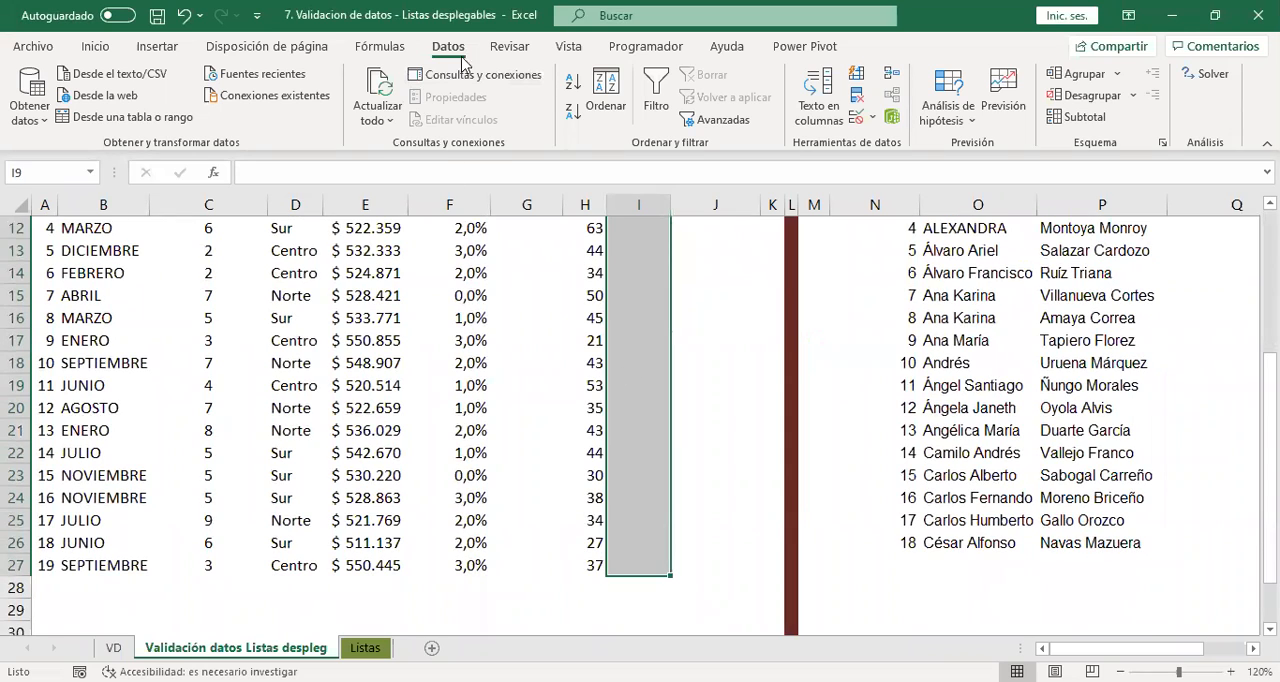
pyautogui.click(857, 116)
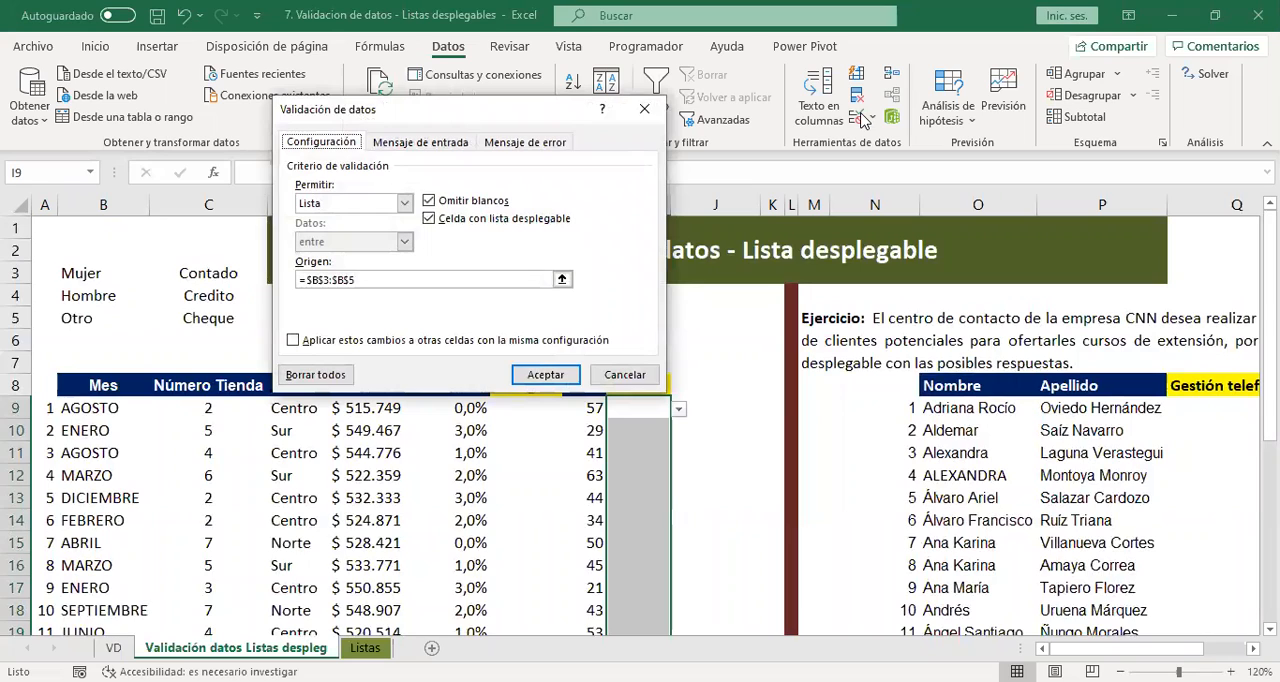
pyautogui.click(380, 205)
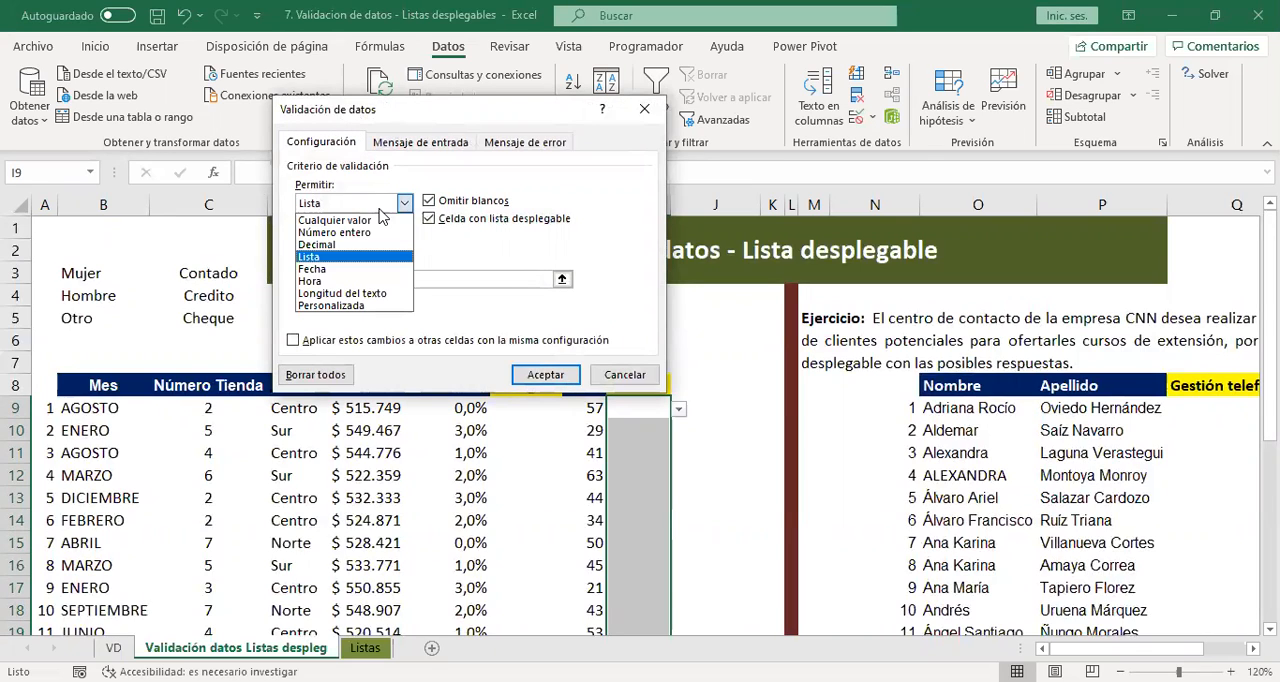
pyautogui.click(381, 215)
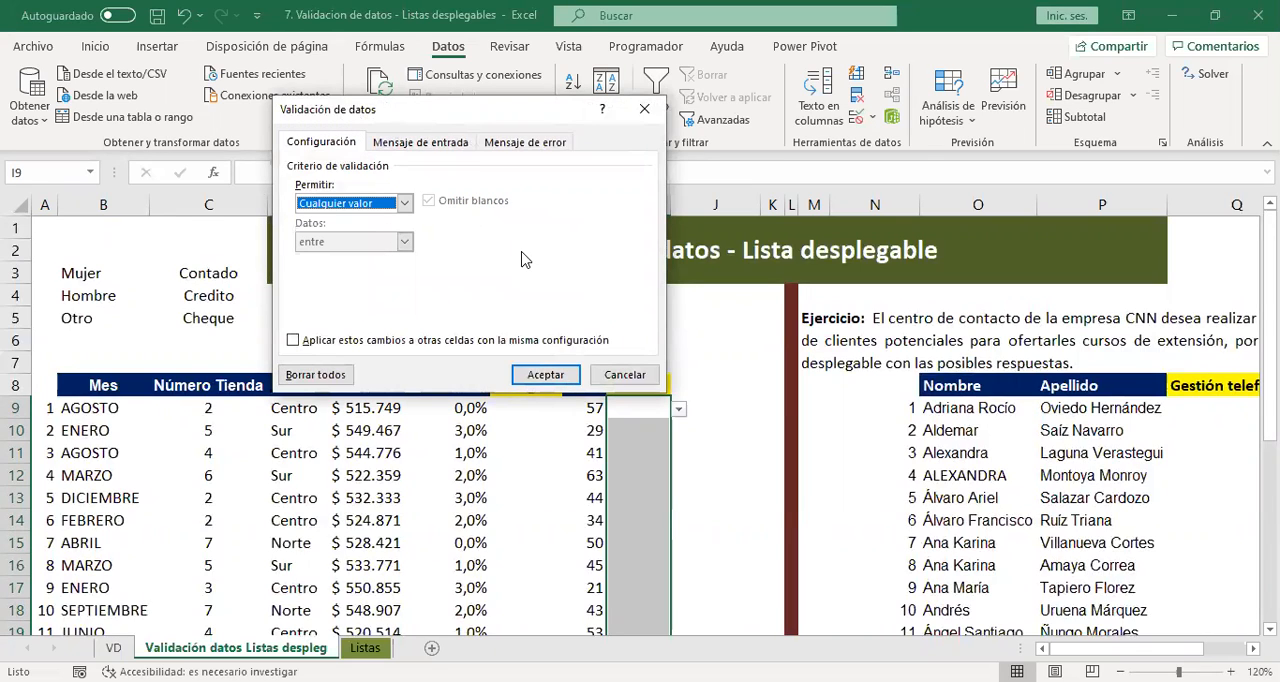
pyautogui.click(553, 375)
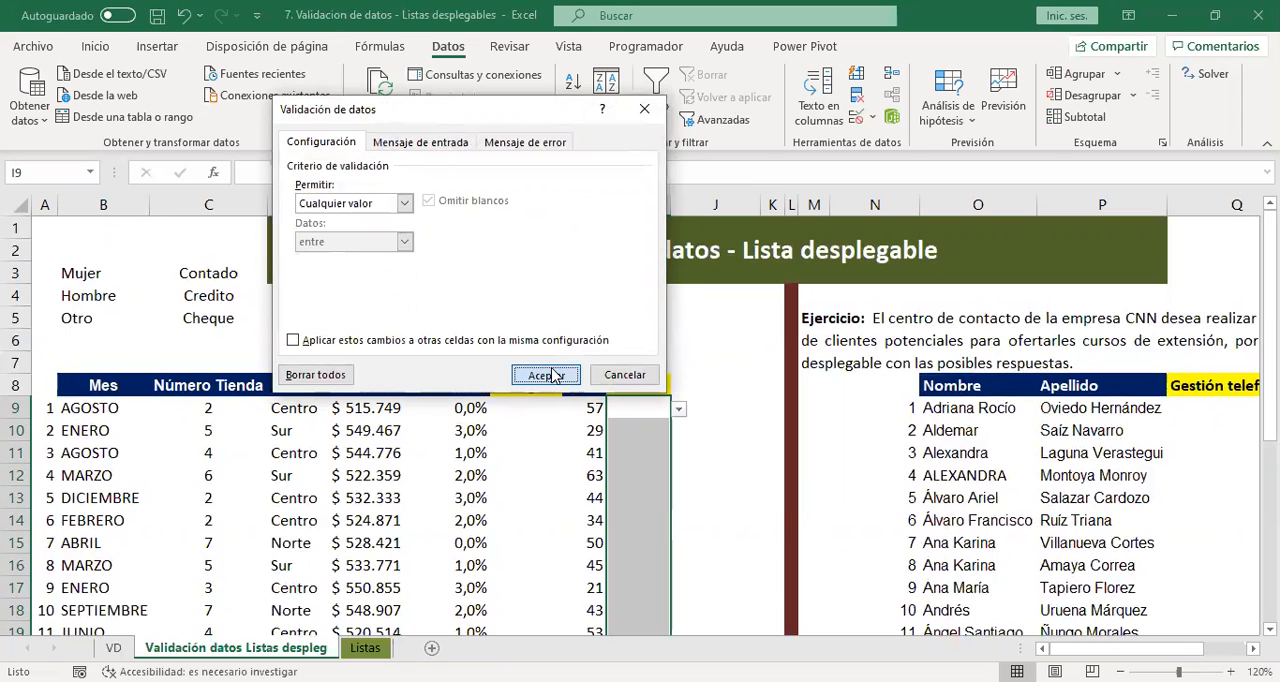
# Check whether the Genero cells from I9 down still offer a drop-down list.
pyautogui.click(657, 433)
pyautogui.click(657, 450)
pyautogui.click(650, 410)
pyautogui.click(650, 450)
pyautogui.click(651, 409)
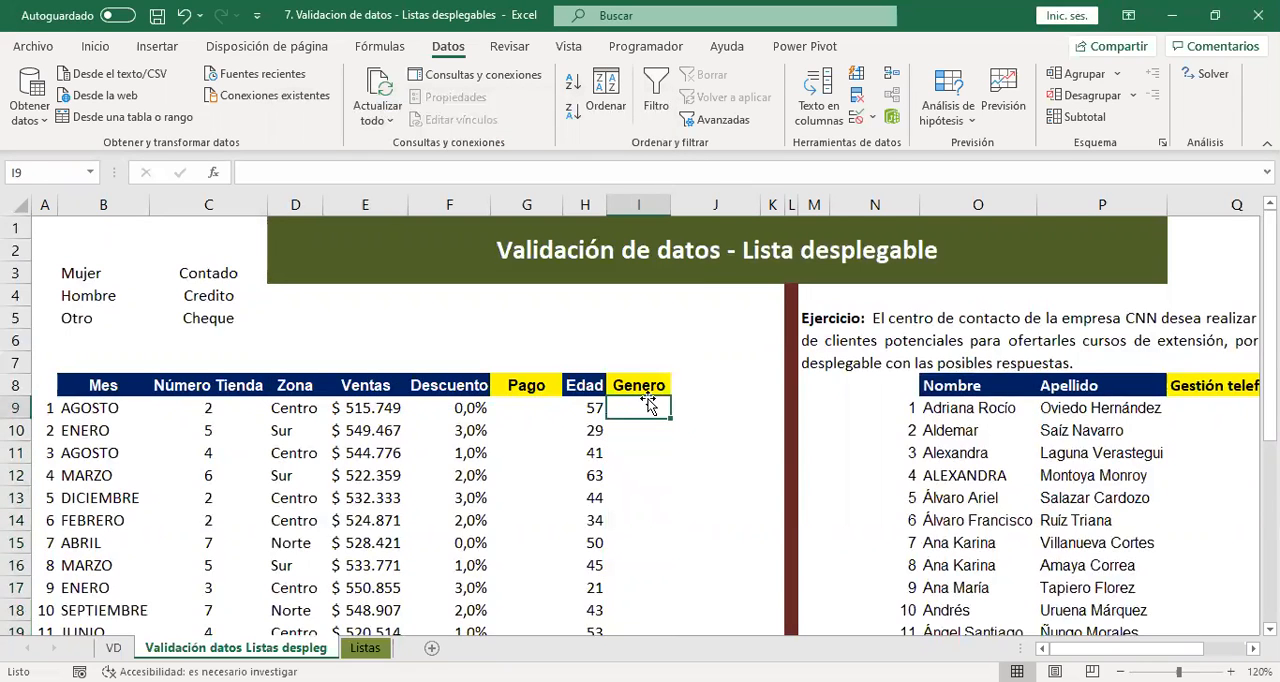
# Change the validation criterion of Genero cells I9:I27 from Lista to Cualquier valor again.
pyautogui.moveTo(650, 408); pyautogui.dragTo(640, 590)
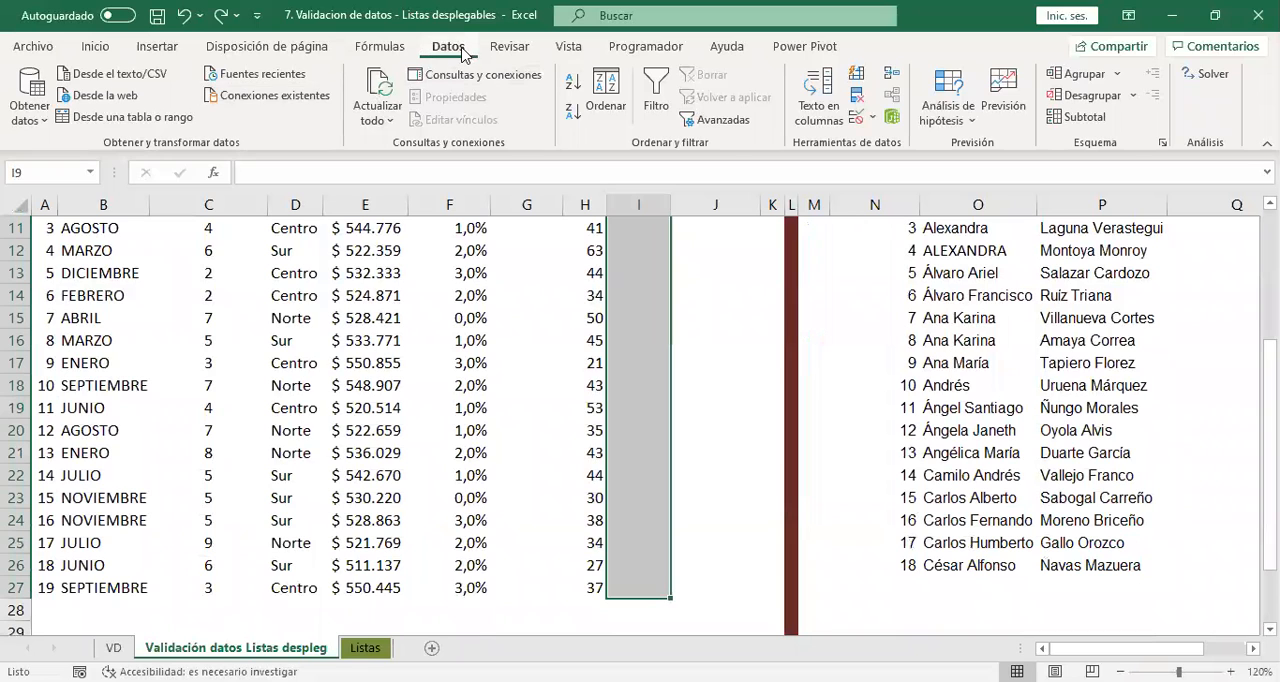
pyautogui.click(856, 118)
pyautogui.click(404, 203)
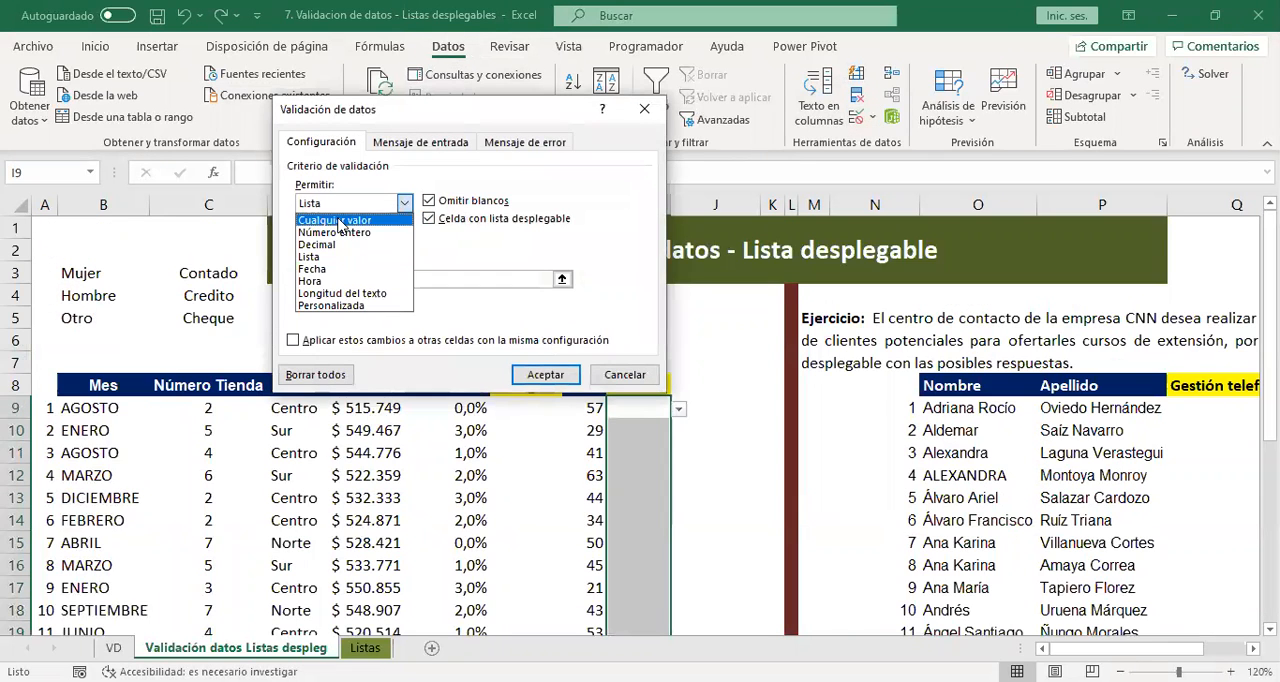
pyautogui.click(338, 220)
pyautogui.click(545, 374)
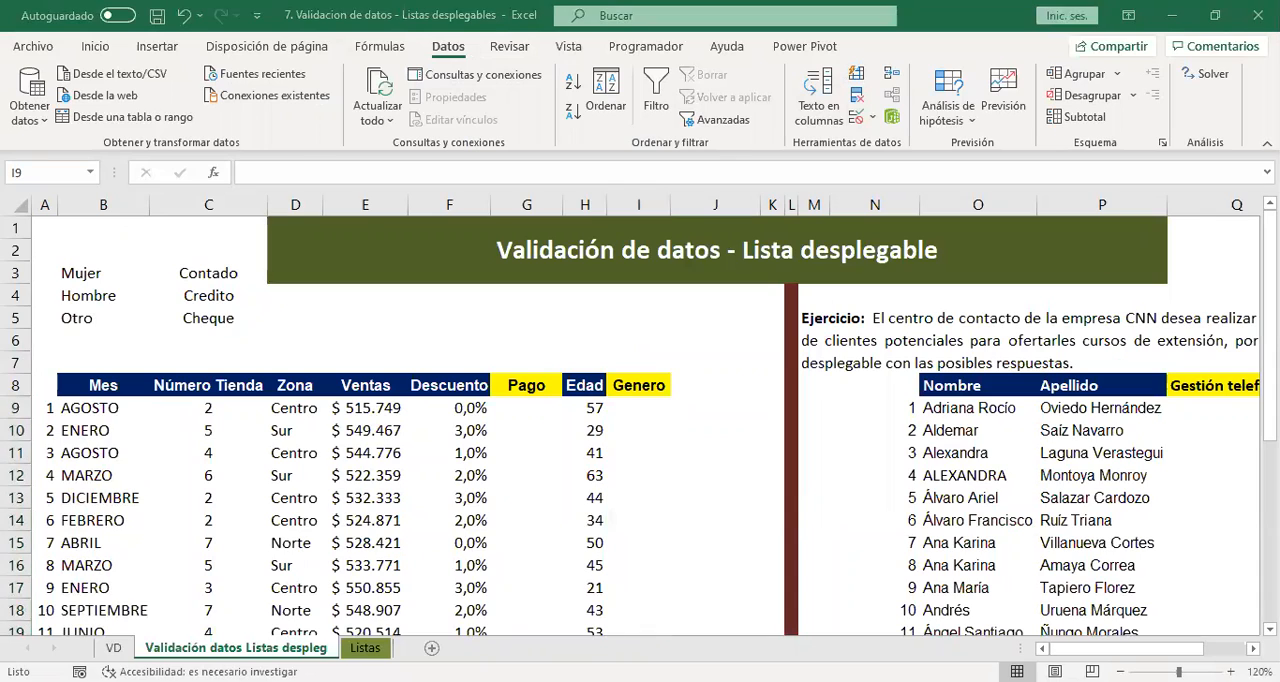
pyautogui.click(640, 410)
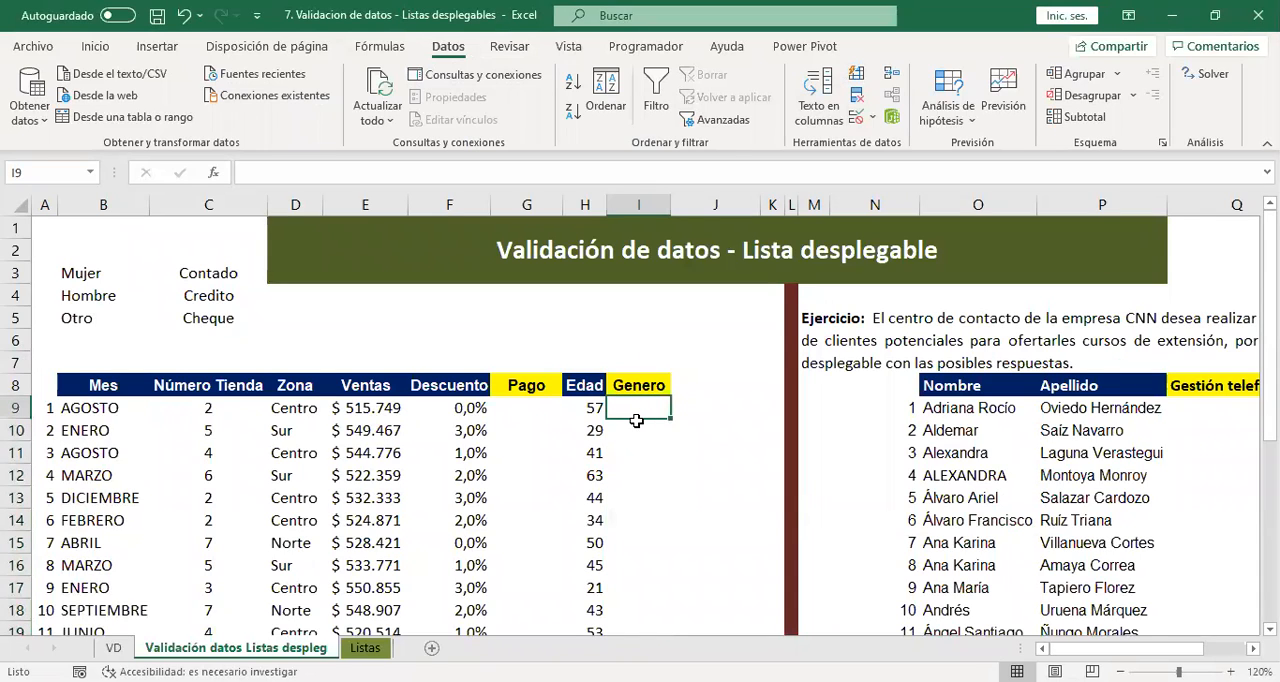
# Inspect the data validation settings of Genero cell I9 without changing them.
pyautogui.click(630, 388)
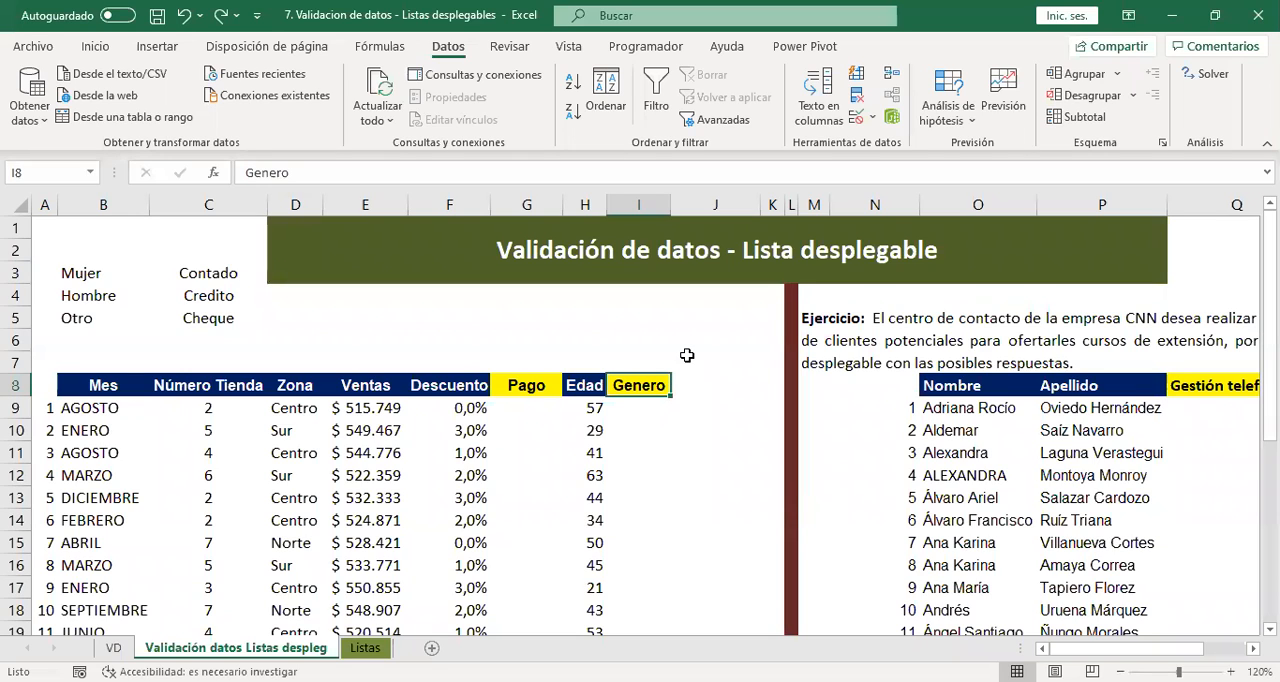
pyautogui.click(640, 410)
pyautogui.click(856, 117)
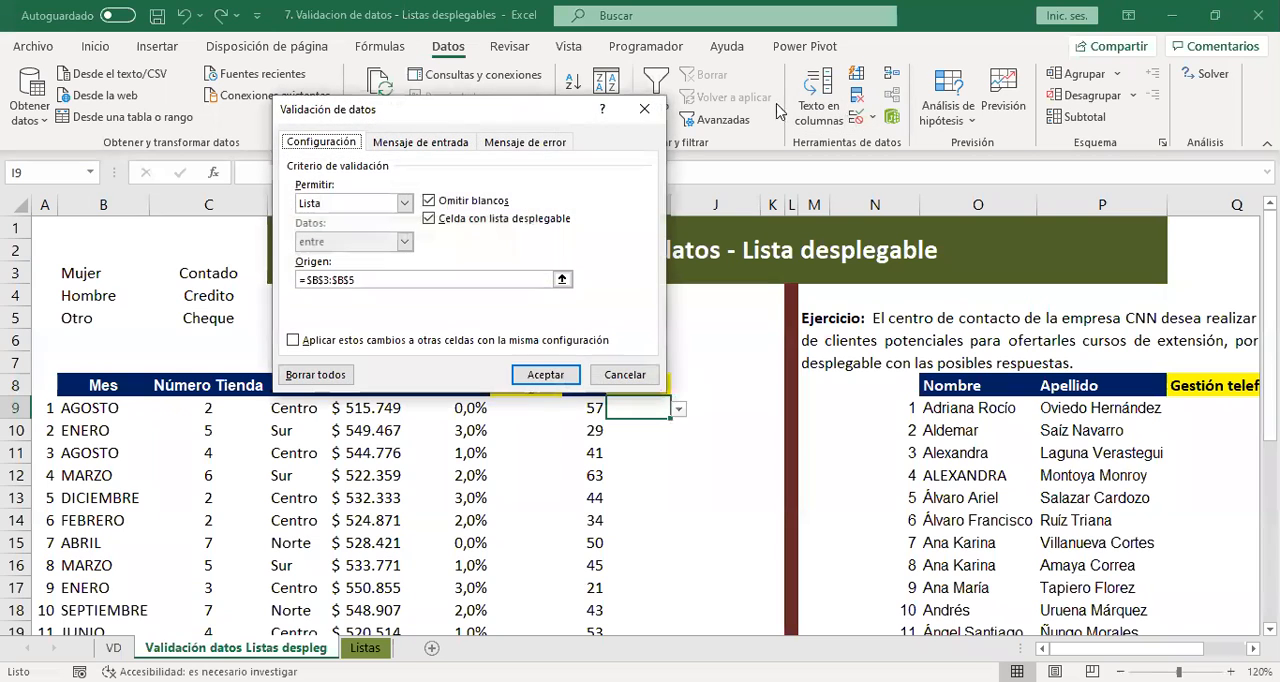
pyautogui.click(625, 375)
# Add an error alert to Genero cells I9:I25 titled "No existe" with the message "Criterio no existe, porfavor seleccionar los del menu".
pyautogui.moveTo(640, 408); pyautogui.dragTo(640, 610)
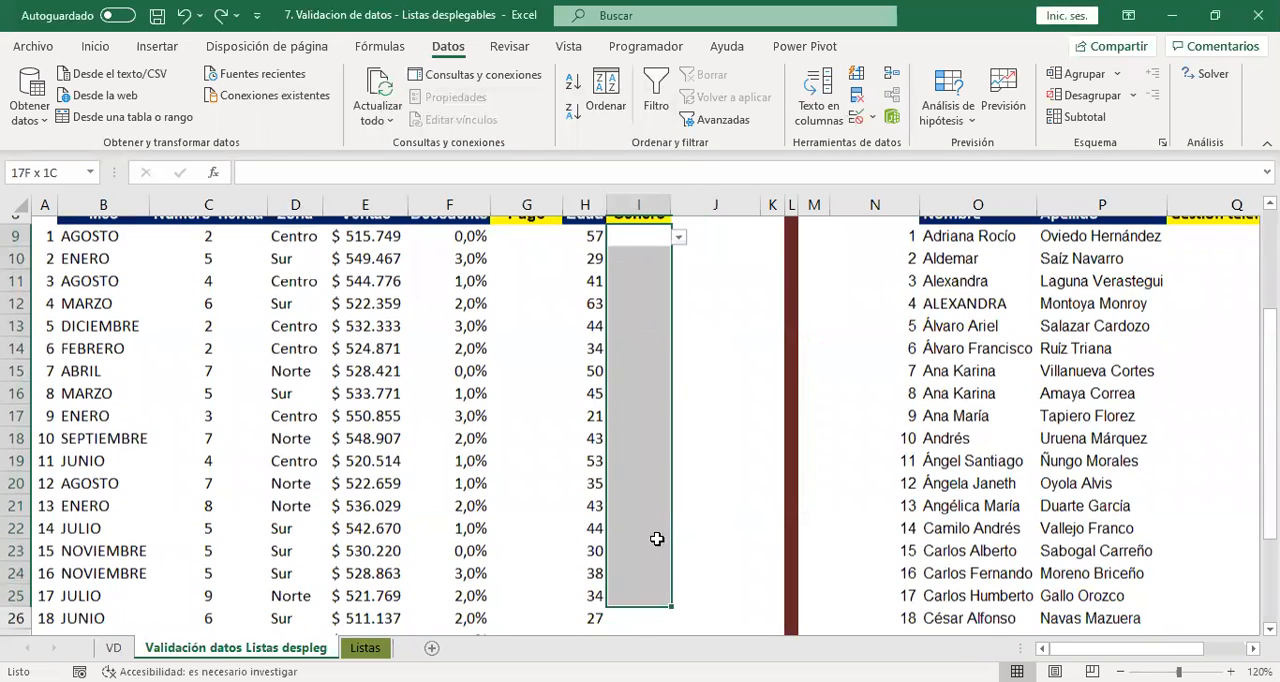
pyautogui.click(856, 117)
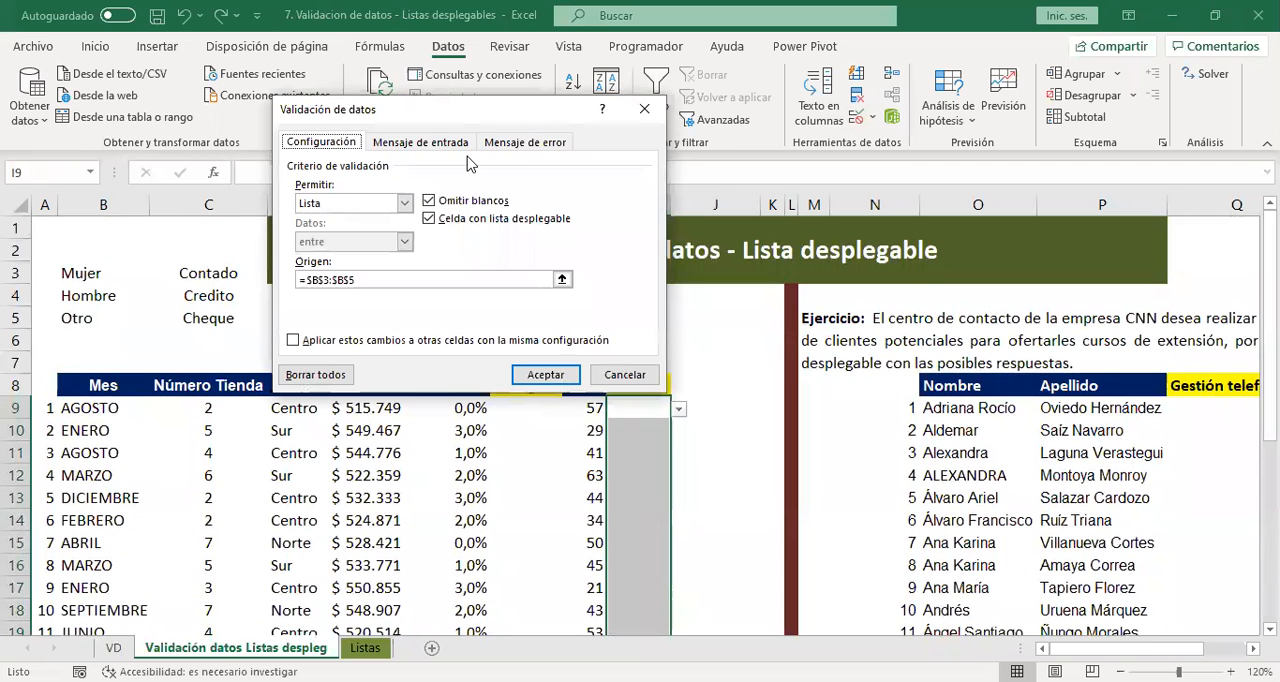
pyautogui.click(503, 145)
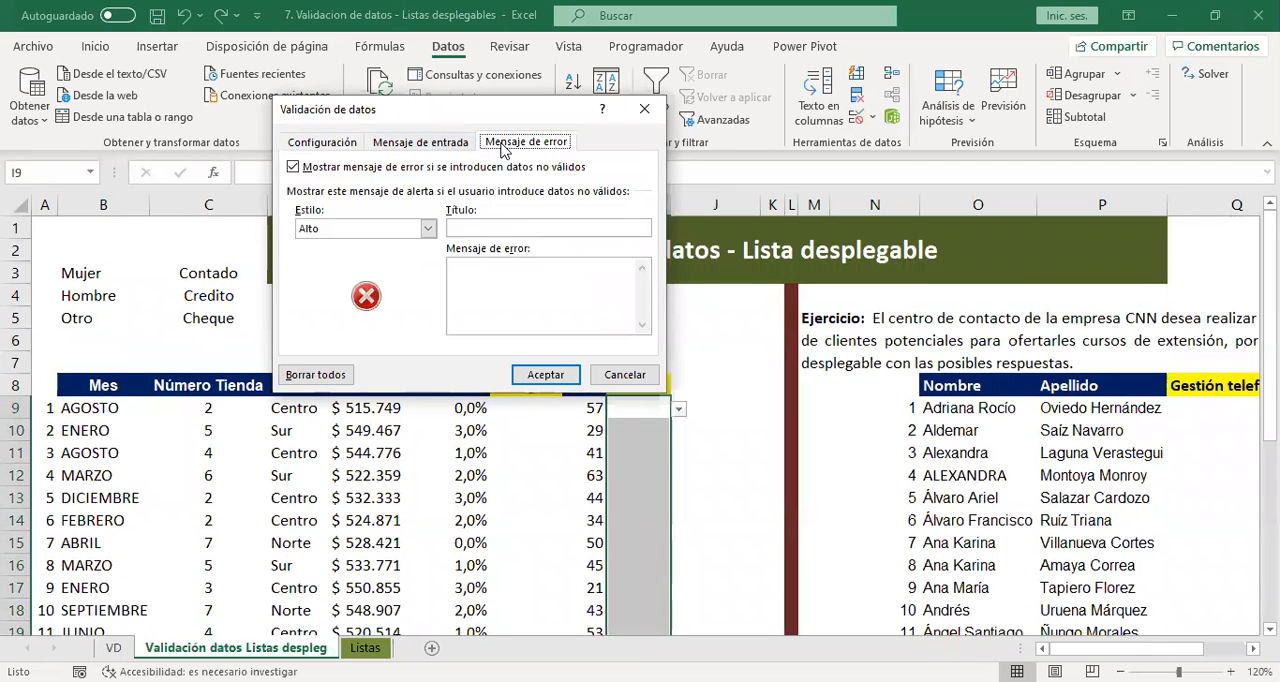
pyautogui.click(458, 146)
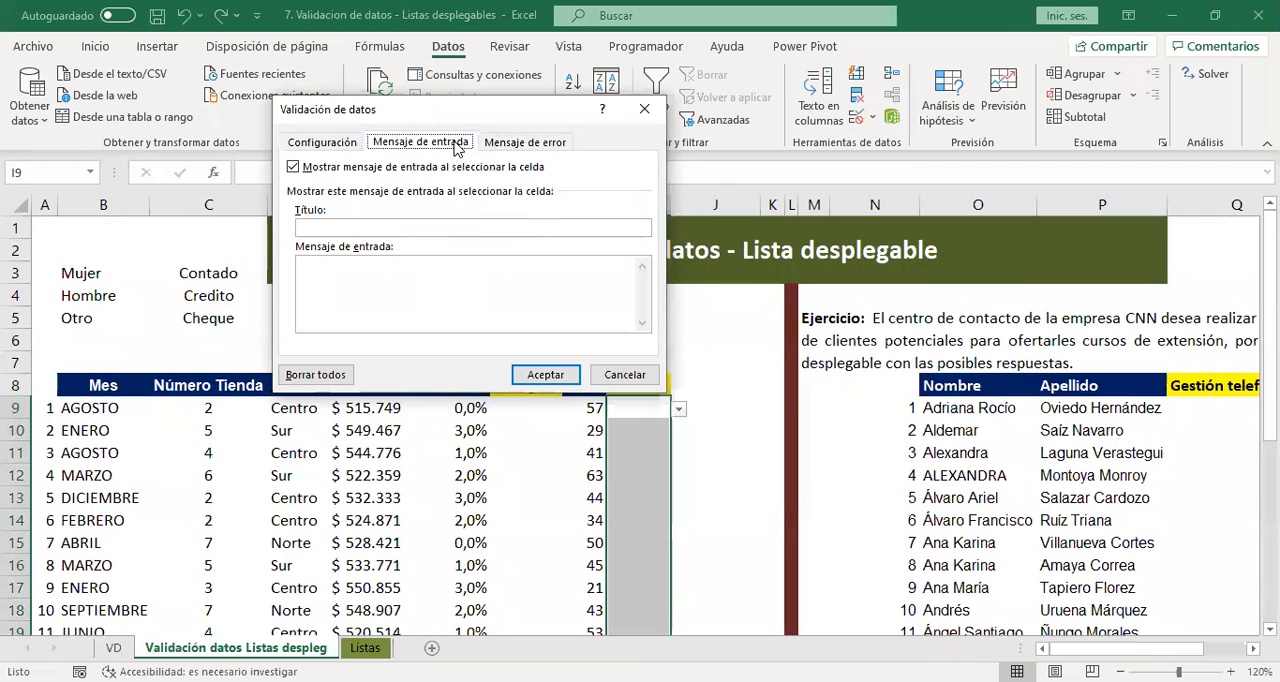
pyautogui.click(512, 140)
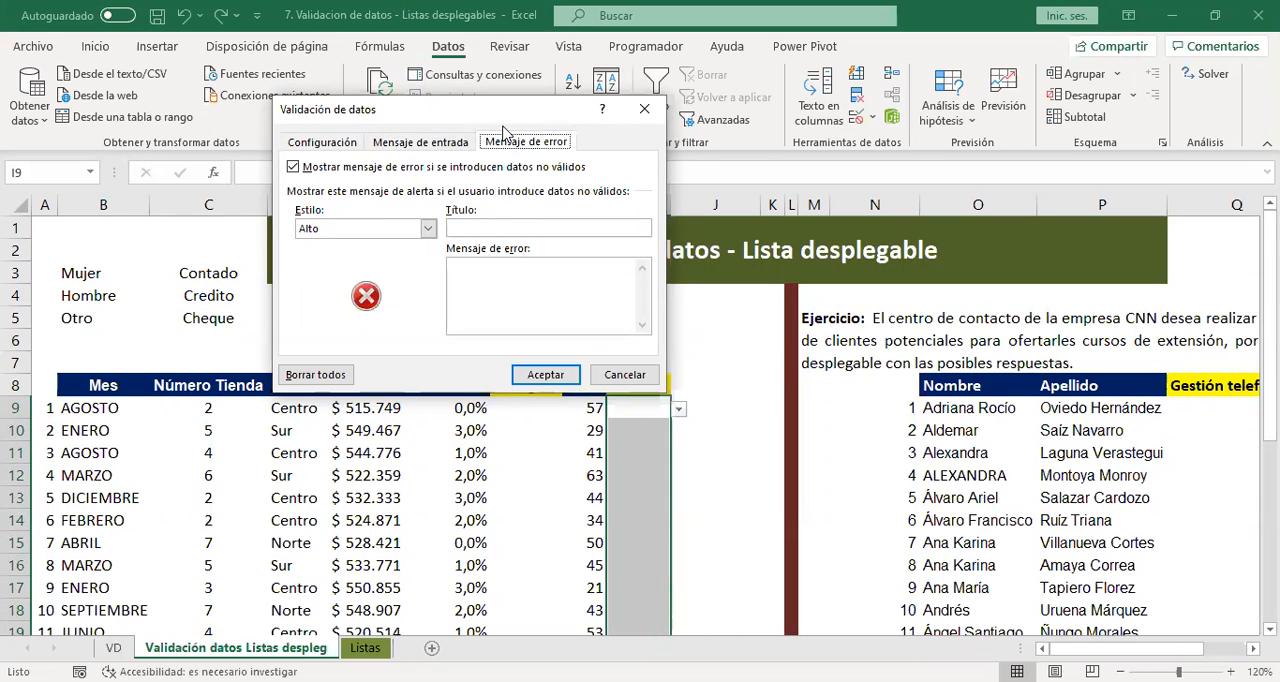
pyautogui.click(566, 228)
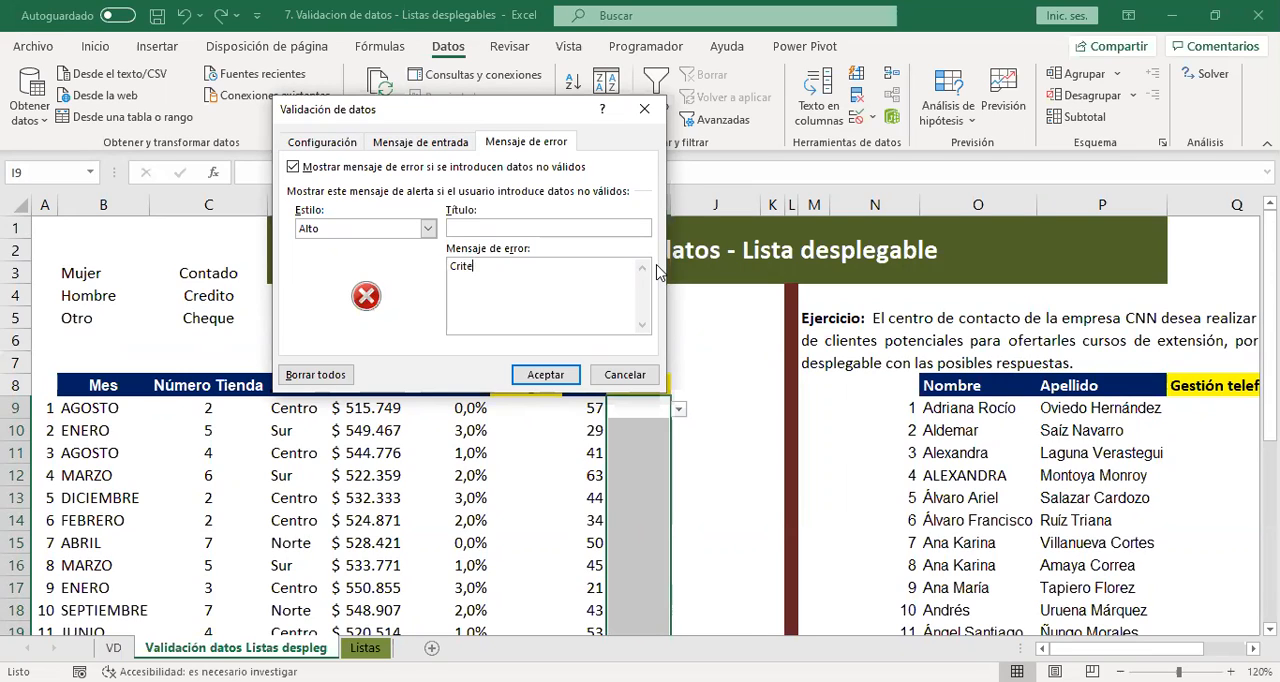
pyautogui.write('xit')
pyautogui.write('te')
pyautogui.write(',')
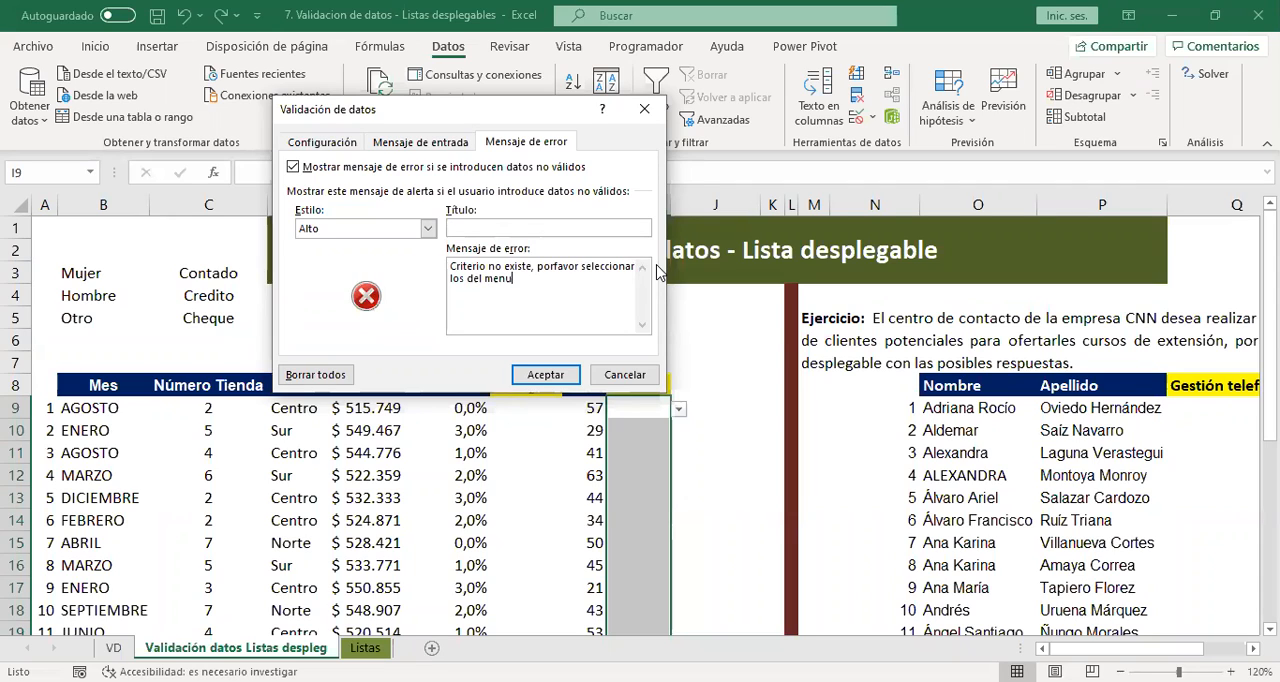
pyautogui.click(508, 225)
pyautogui.click(546, 375)
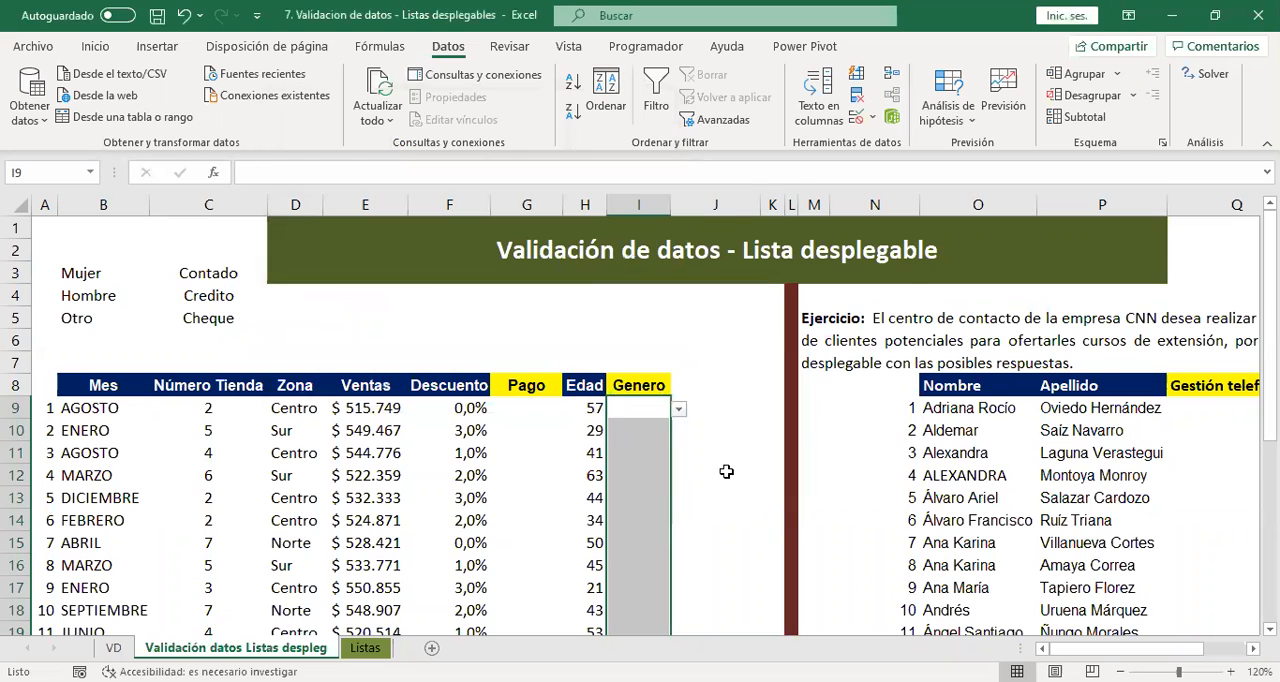
# Test the error alert by trying to enter a value outside the list in Genero cell I9, and discard the entry.
pyautogui.scroll(-2, 734, 472)
pyautogui.click(731, 340)
pyautogui.click(650, 270)
pyautogui.click(678, 273)
pyautogui.click(729, 285)
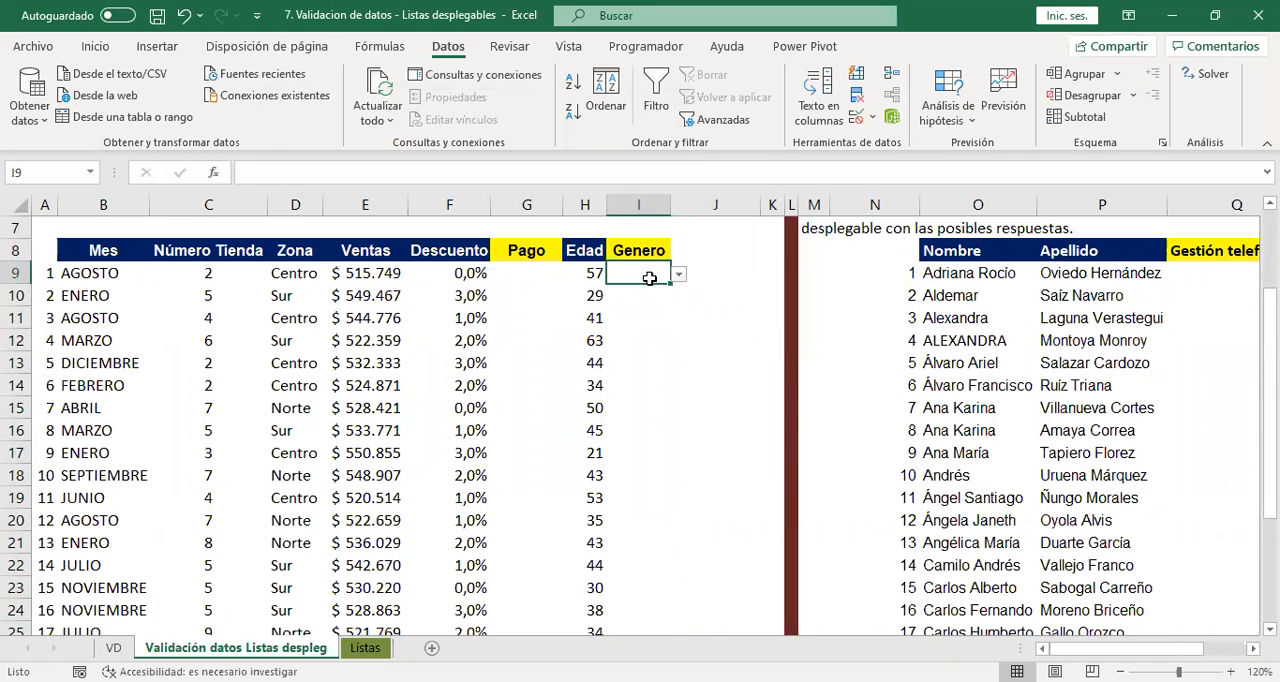
pyautogui.write('ivan')
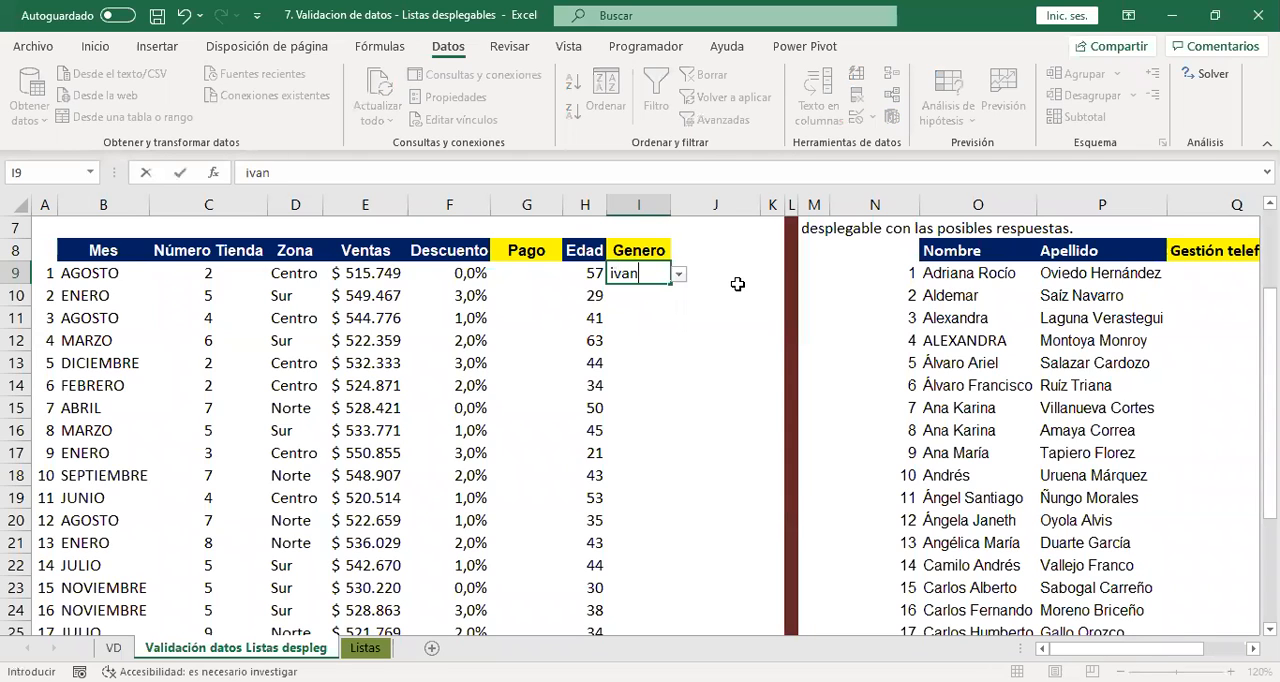
pyautogui.press('Return')
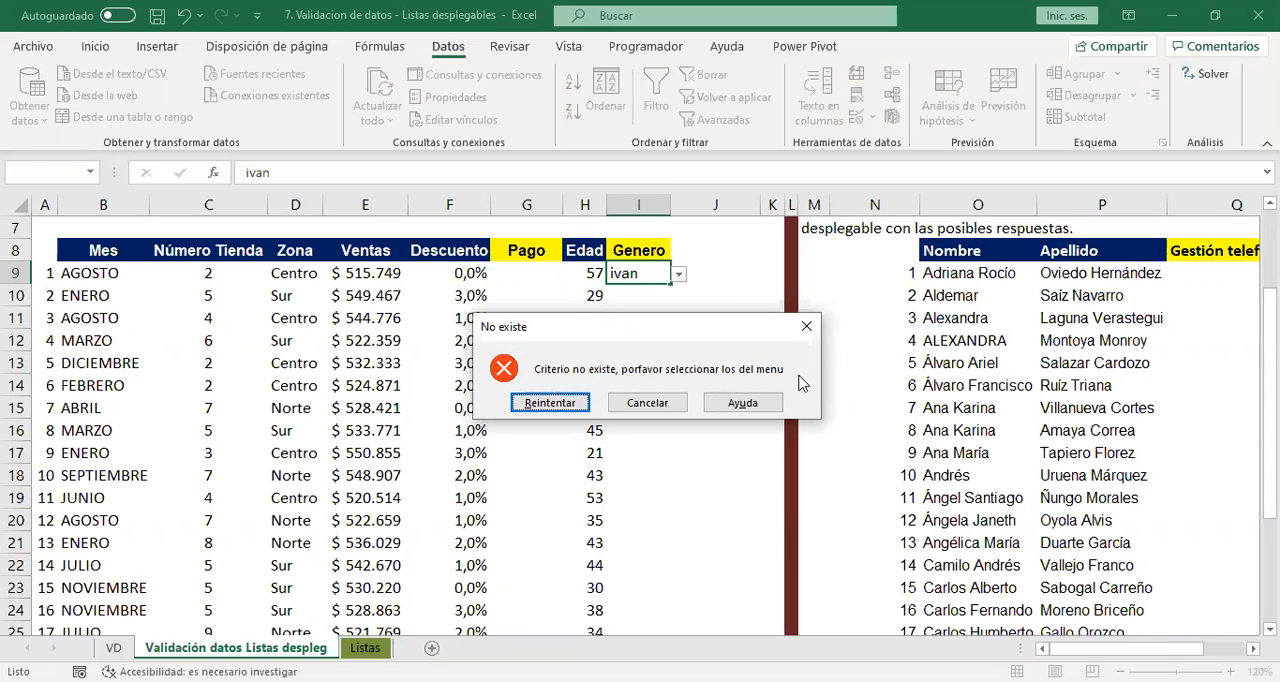
pyautogui.click(558, 400)
pyautogui.click(641, 318)
pyautogui.click(647, 403)
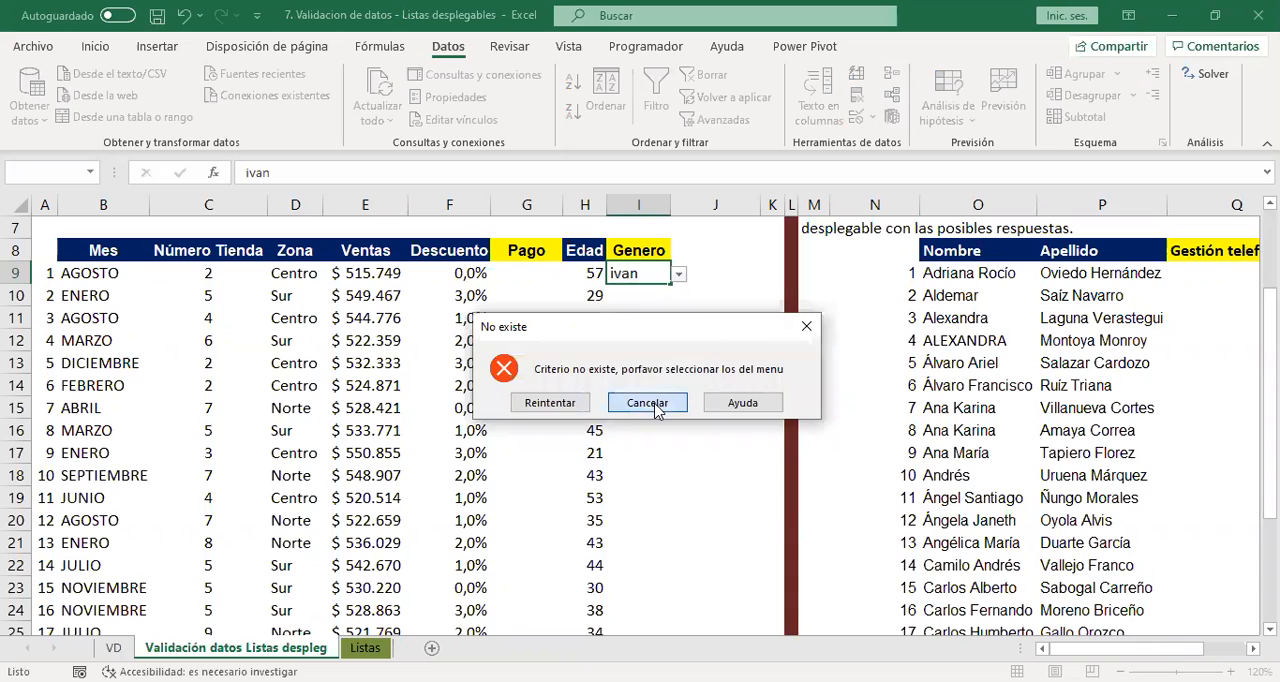
# Choose Hombre and then Otro from the drop-down list in Genero cell I9.
pyautogui.click(678, 274)
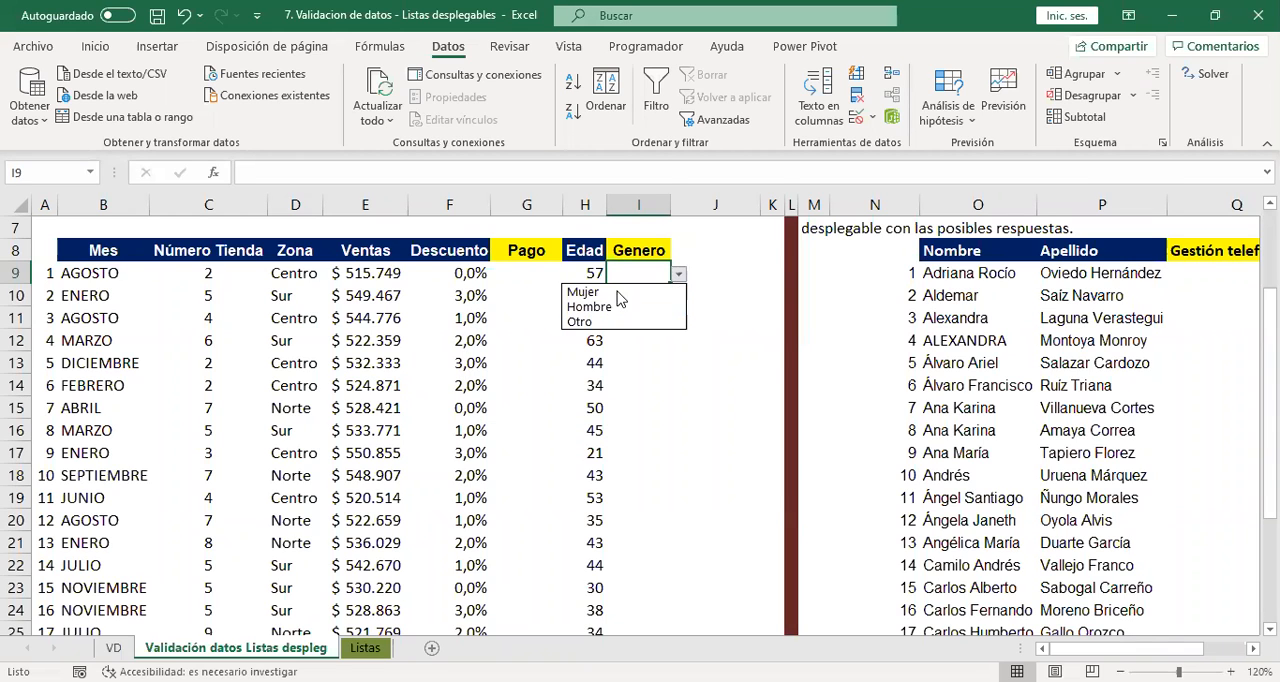
pyautogui.press('Escape')
pyautogui.click(678, 274)
pyautogui.click(632, 307)
pyautogui.click(678, 274)
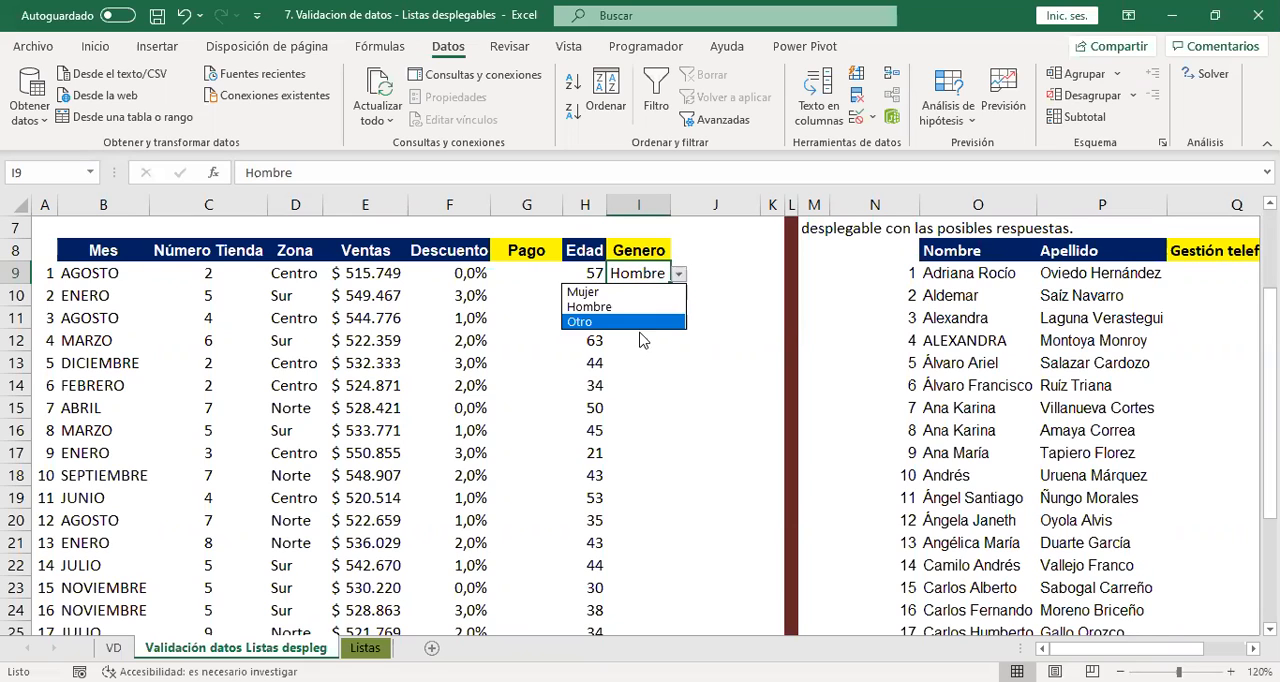
pyautogui.click(645, 322)
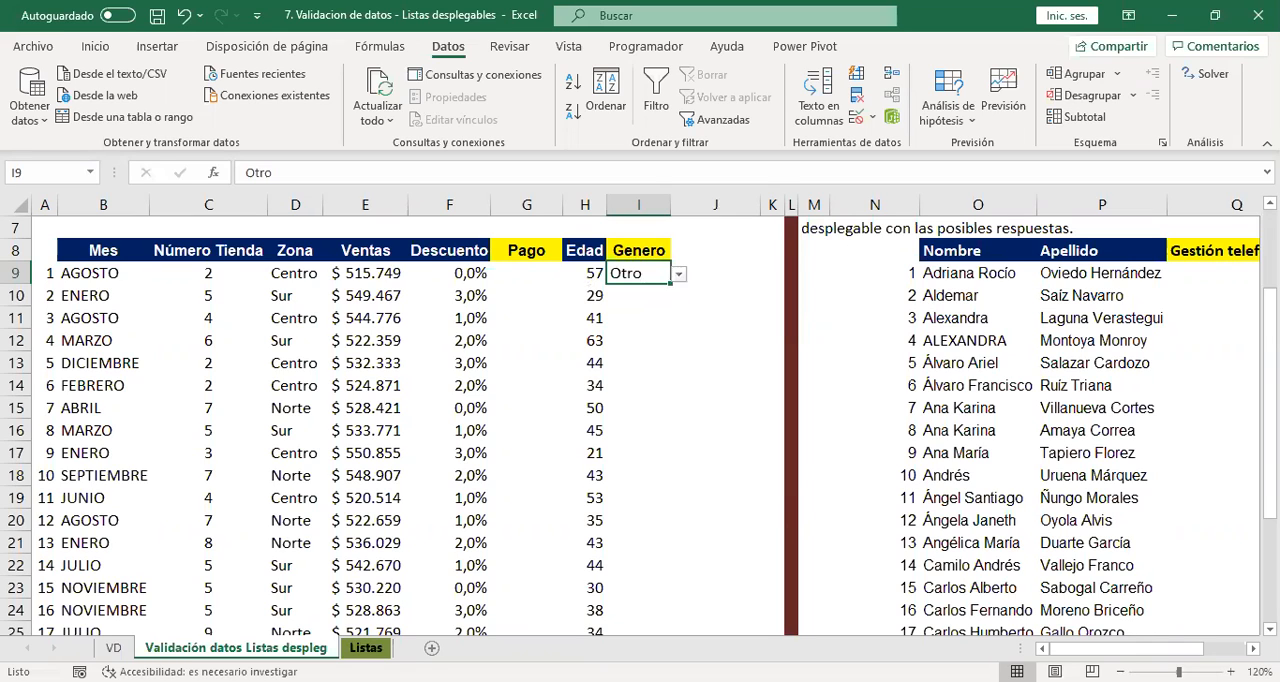
# Examine the Pago, Genero and Estados de gestión option lists on the Listas sheet.
pyautogui.click(880, 578)
pyautogui.click(1172, 15)
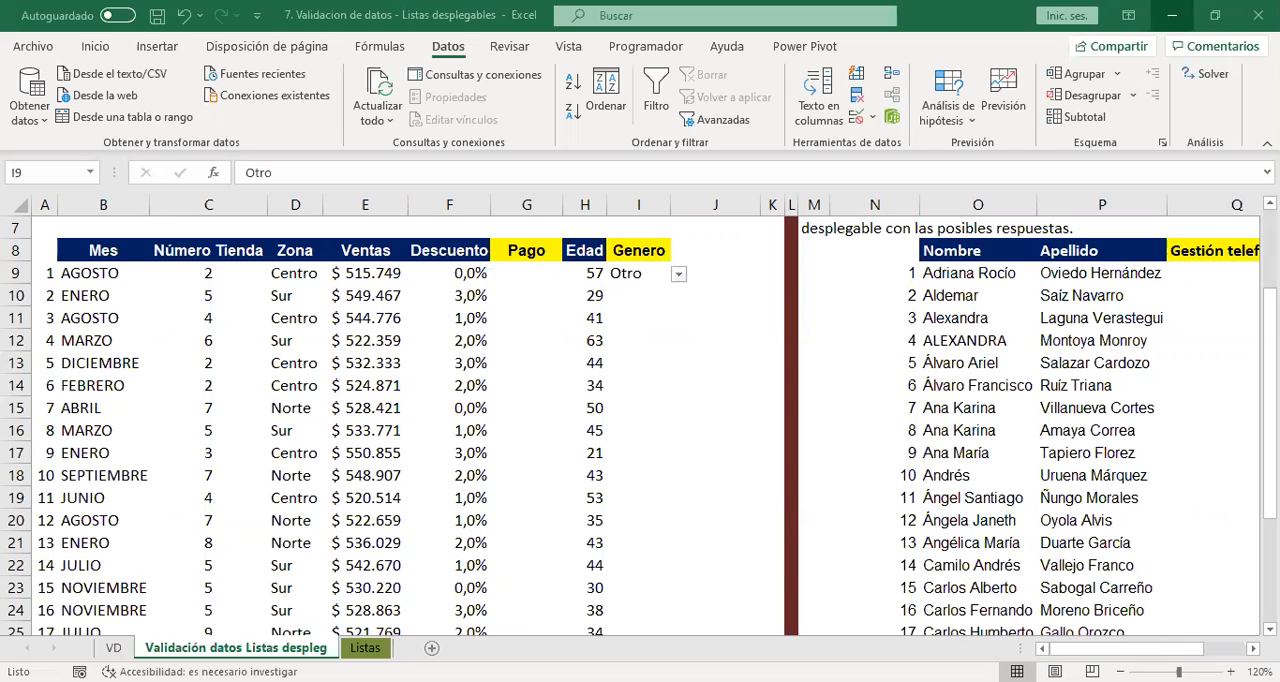
pyautogui.hotkey('ctrl', 'pagedown')
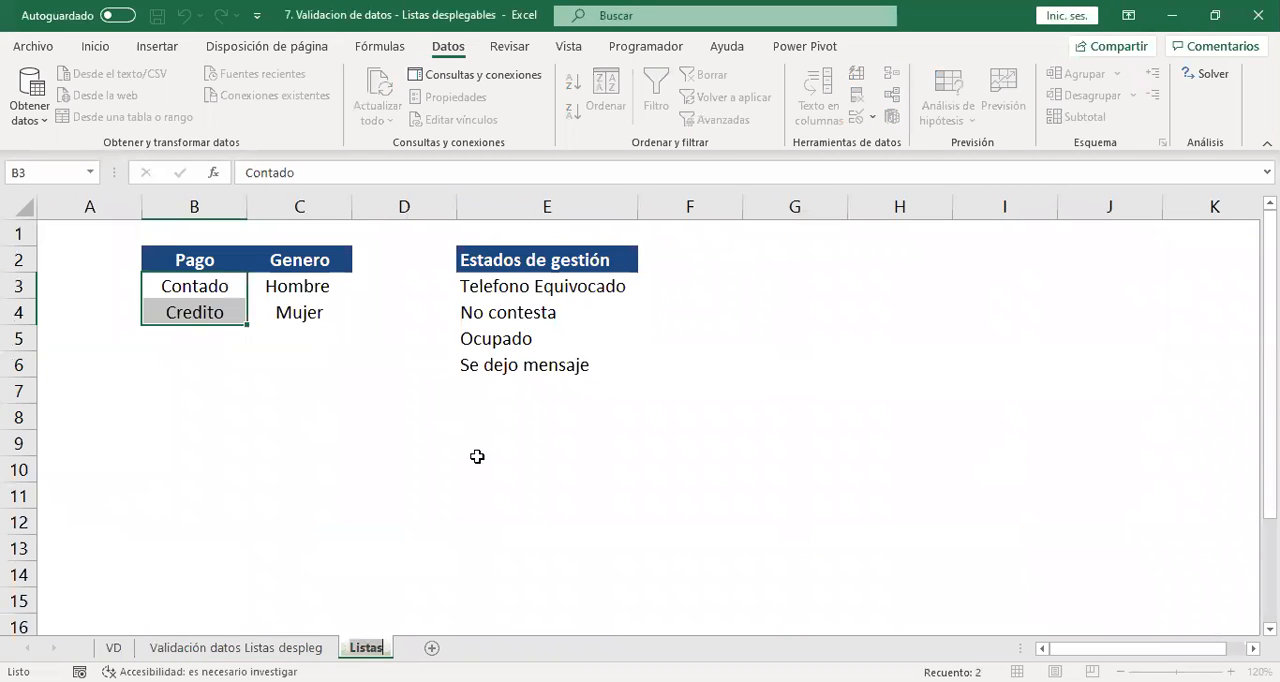
pyautogui.moveTo(139, 254); pyautogui.dragTo(655, 382)
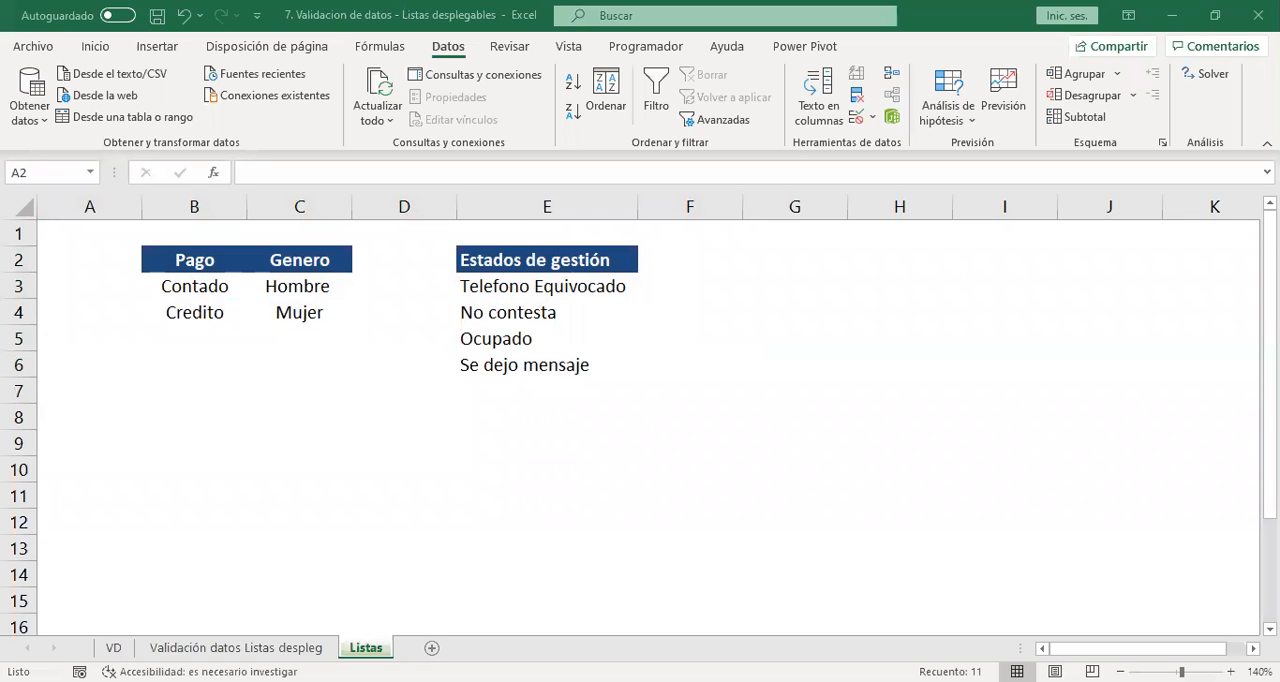
pyautogui.click(829, 380)
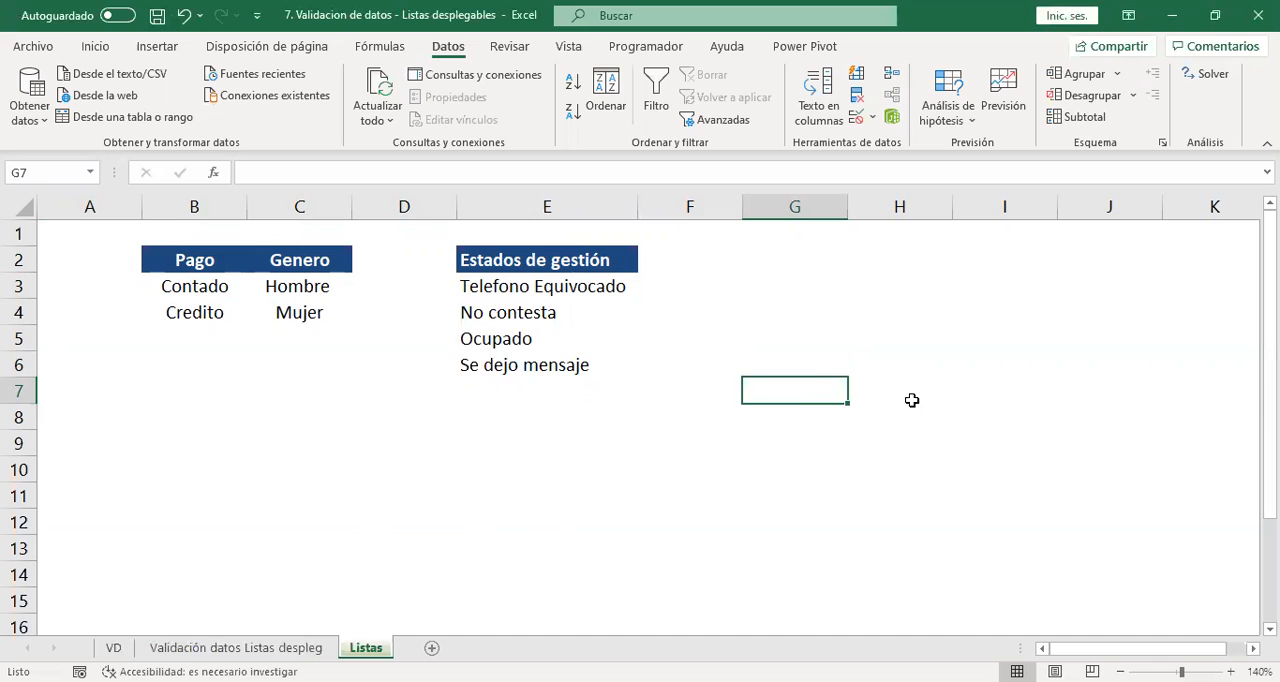
pyautogui.click(676, 348)
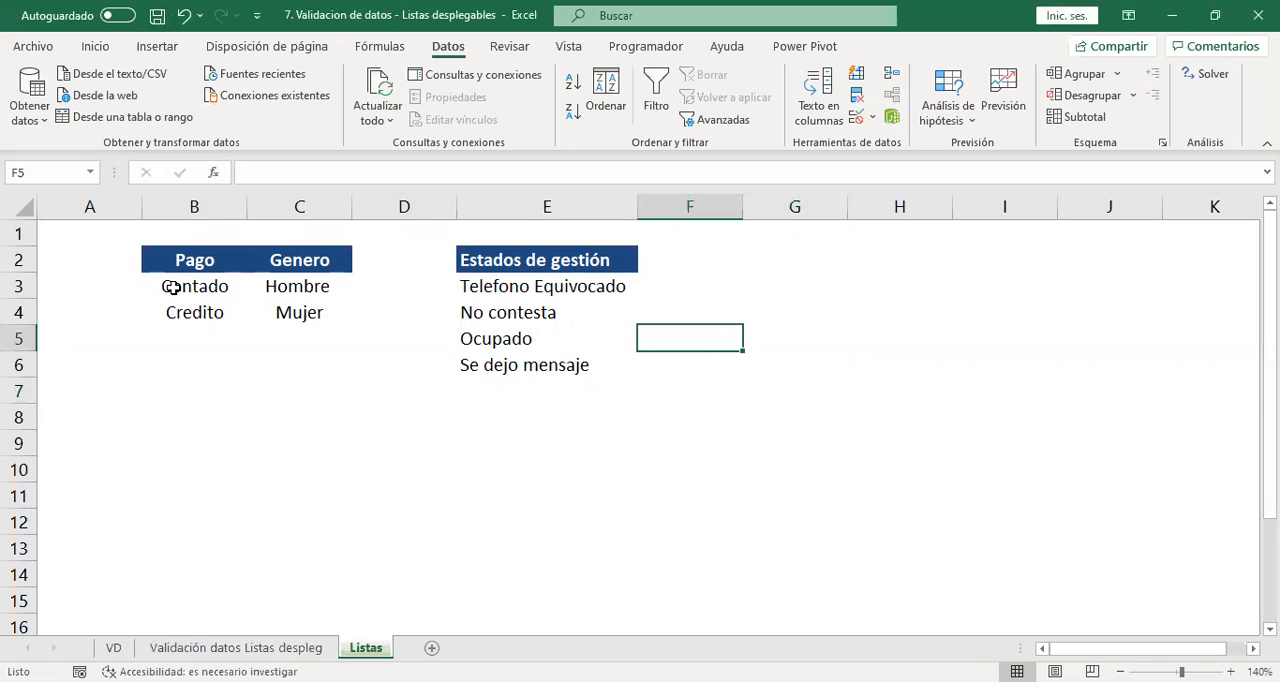
pyautogui.moveTo(173, 287); pyautogui.dragTo(185, 314)
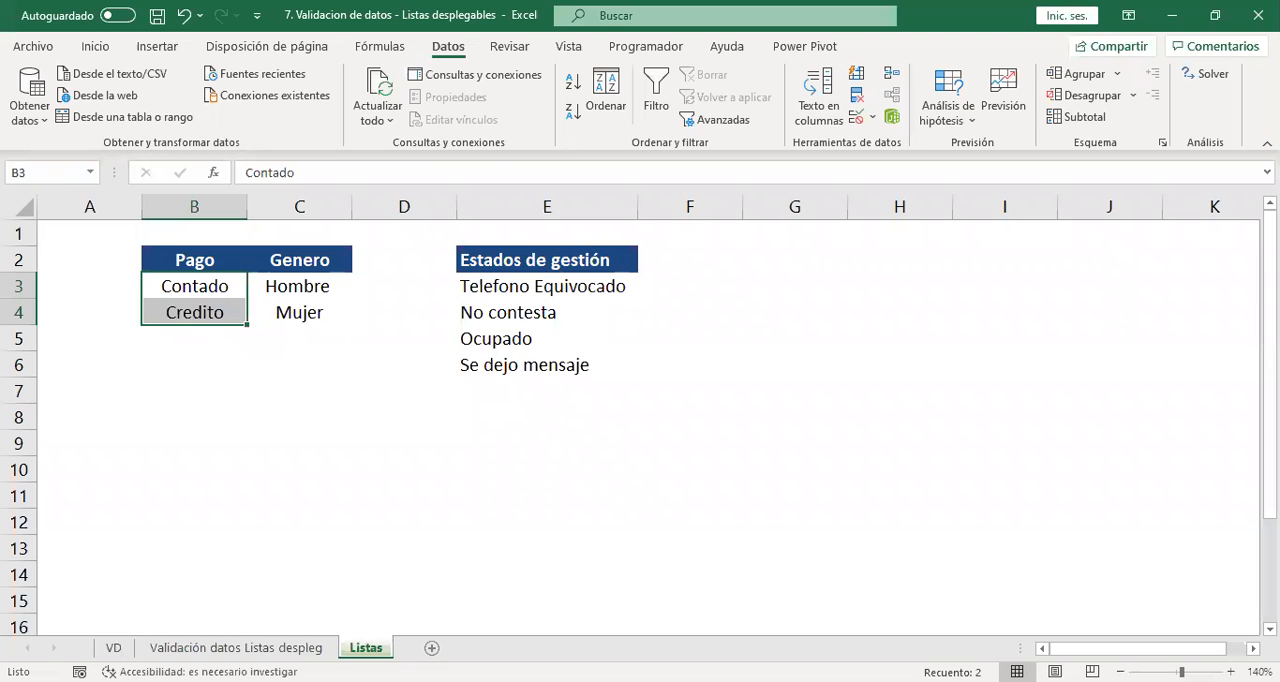
pyautogui.click(266, 440)
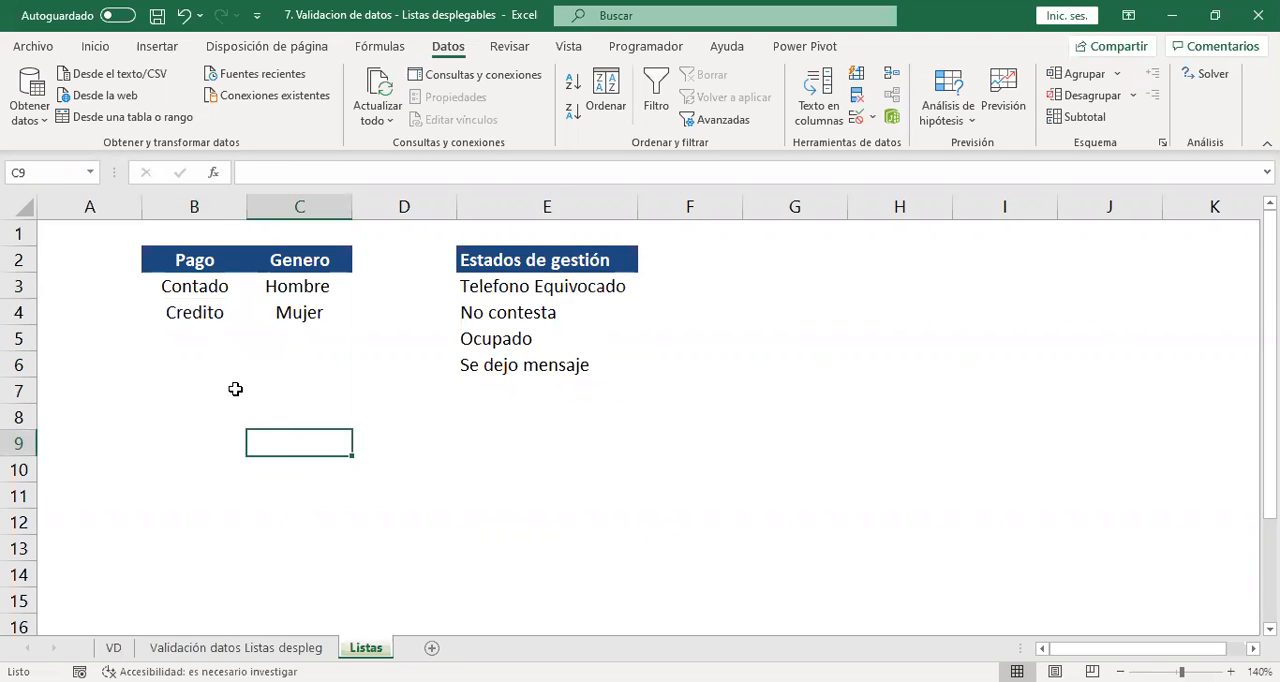
# Name the Pago options in B3:B4 of the Listas sheet "pago".
pyautogui.moveTo(200, 288); pyautogui.dragTo(202, 316)
pyautogui.click(51, 171)
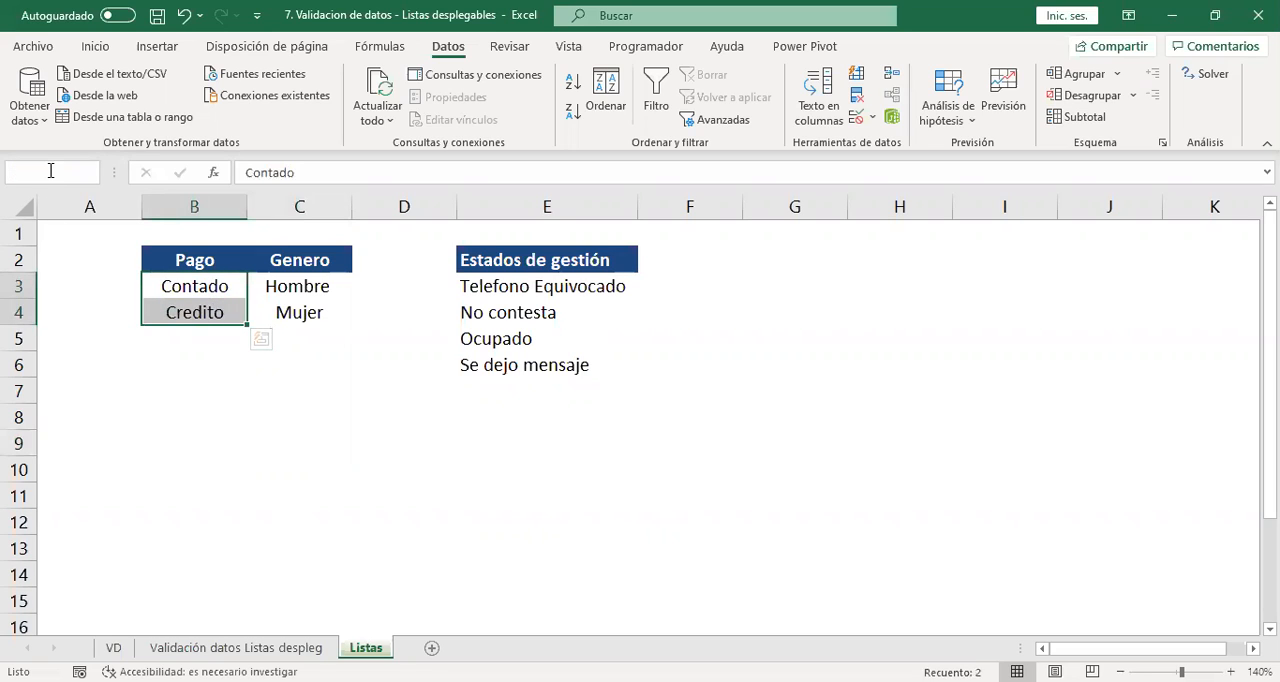
pyautogui.write('pago')
pyautogui.press('Return')
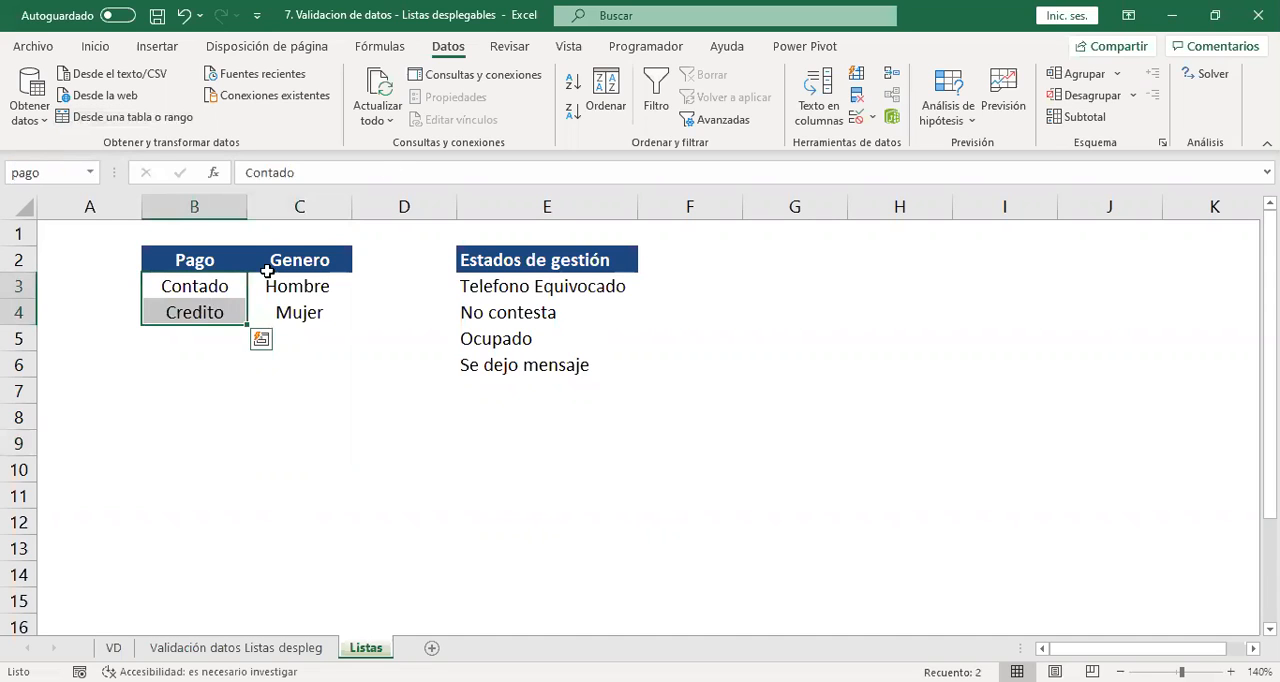
# Name the Genero options in C3:C4 of the Listas sheet "genero".
pyautogui.moveTo(266, 286); pyautogui.dragTo(271, 314)
pyautogui.click(50, 170)
pyautogui.write('genero')
pyautogui.press('Return')
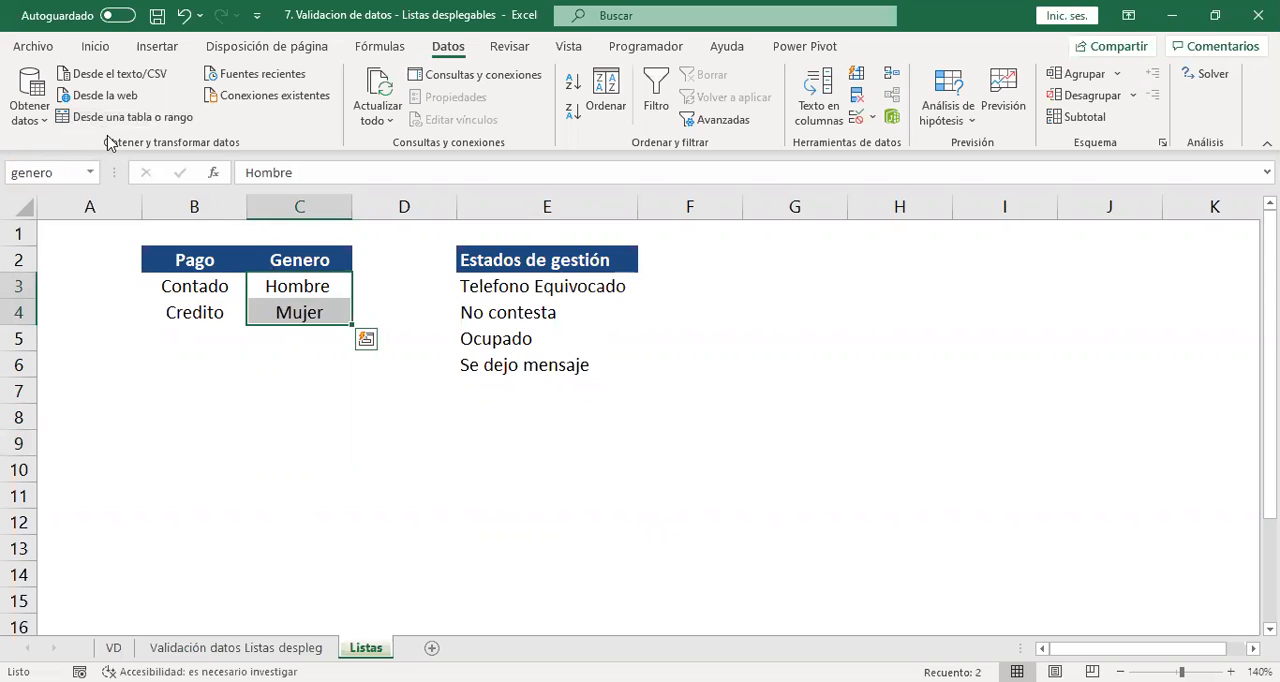
# Name the Estados de gestión options in E3:E6 of the Listas sheet "estados".
pyautogui.moveTo(516, 286); pyautogui.dragTo(495, 364)
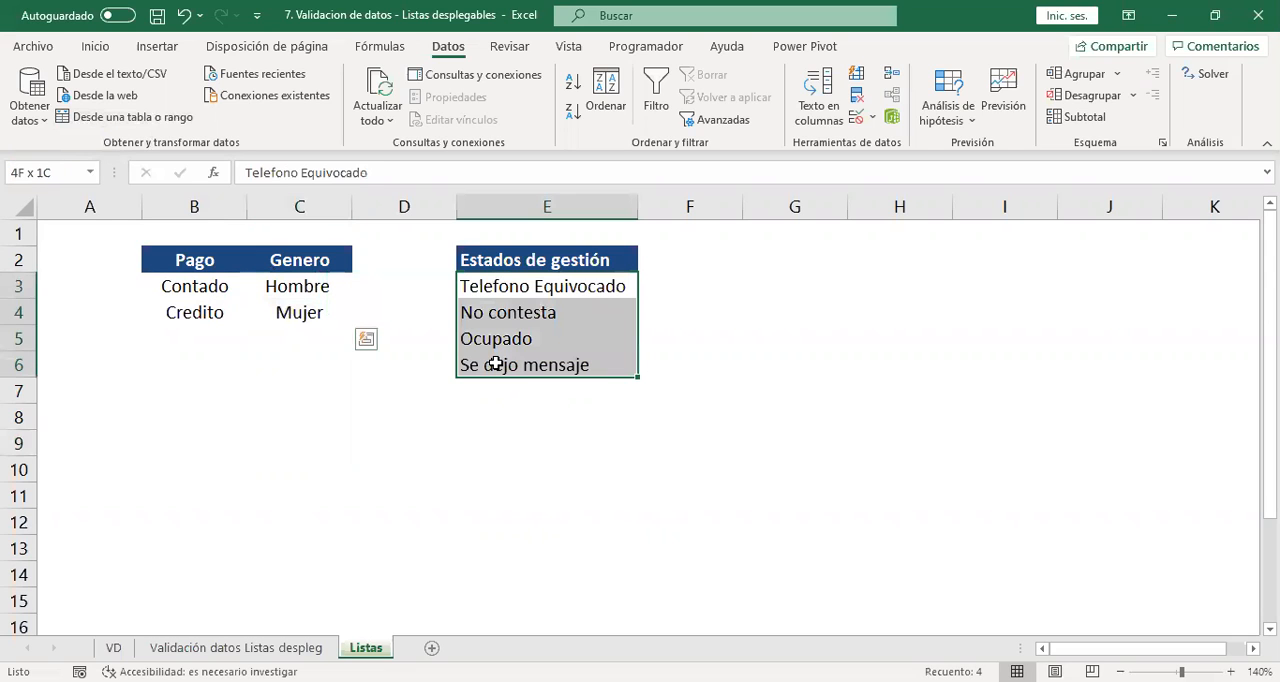
pyautogui.click(20, 174)
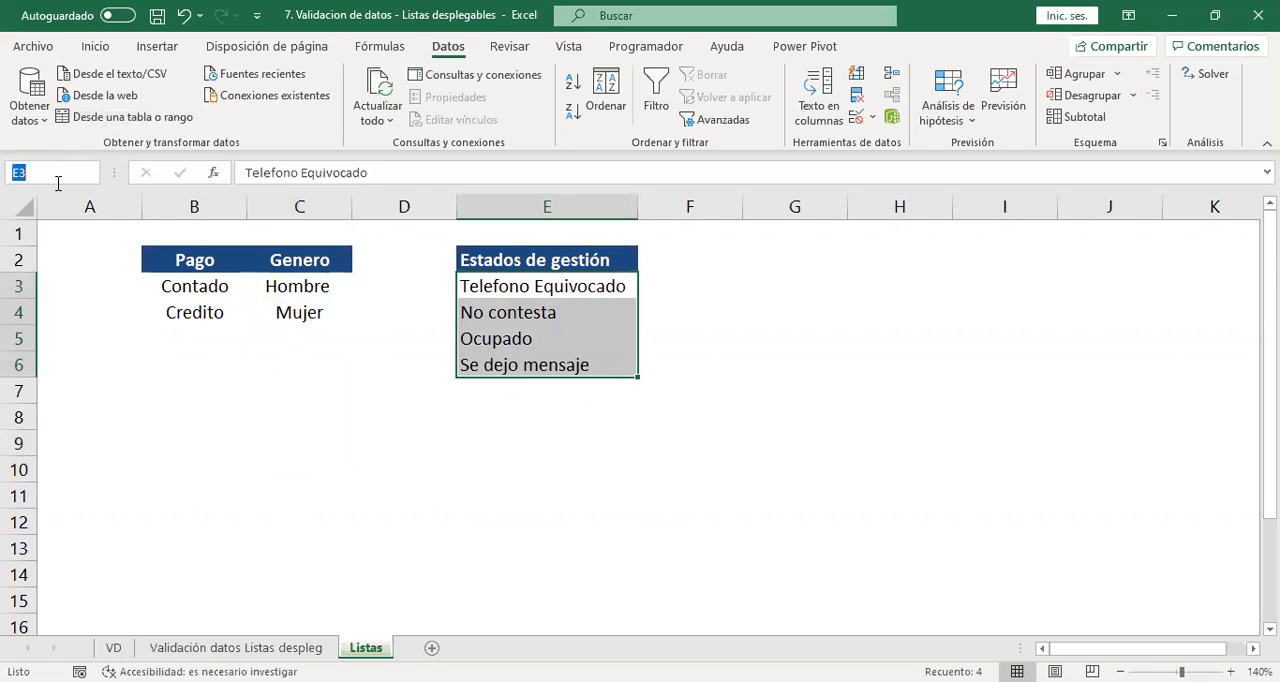
pyautogui.write('estados')
pyautogui.press('Return')
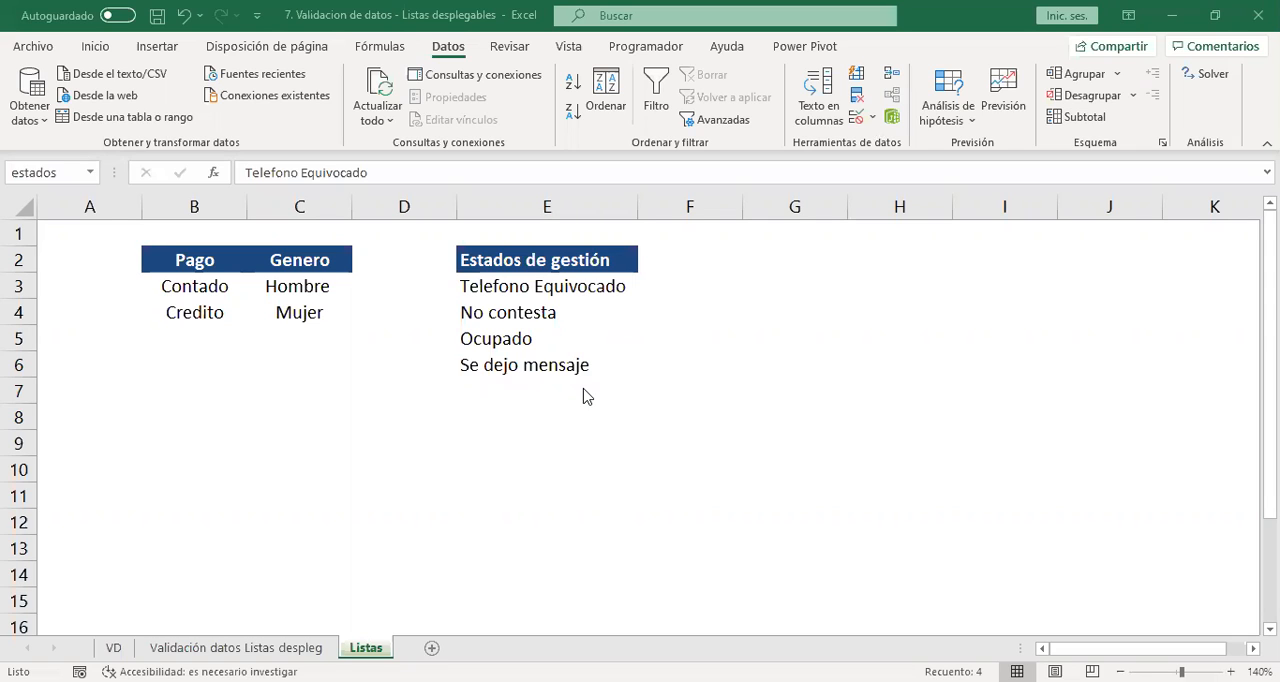
pyautogui.click(573, 330)
pyautogui.scroll(-4, 650, 460)
pyautogui.scroll(4, 660, 457)
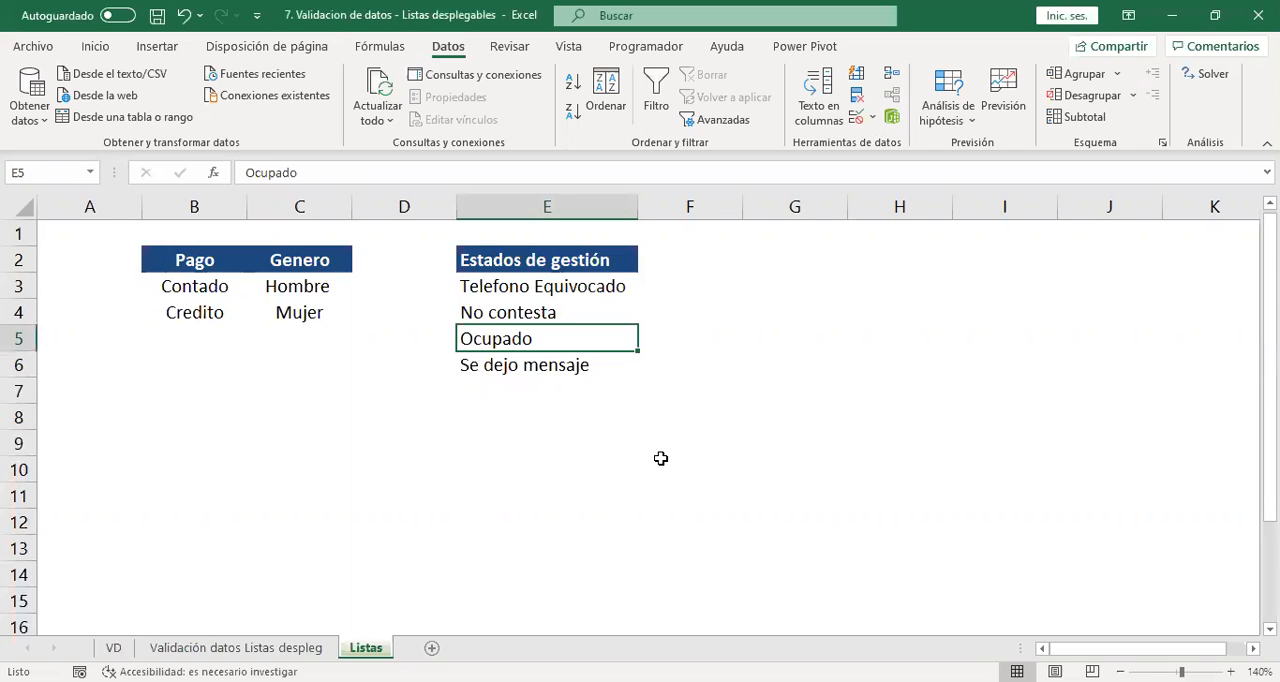
# On the Validación datos Listas despleg sheet, give the Pago cells from G9 down a validation drop-down list sourced from the payment options in C3:C5.
pyautogui.click(236, 648)
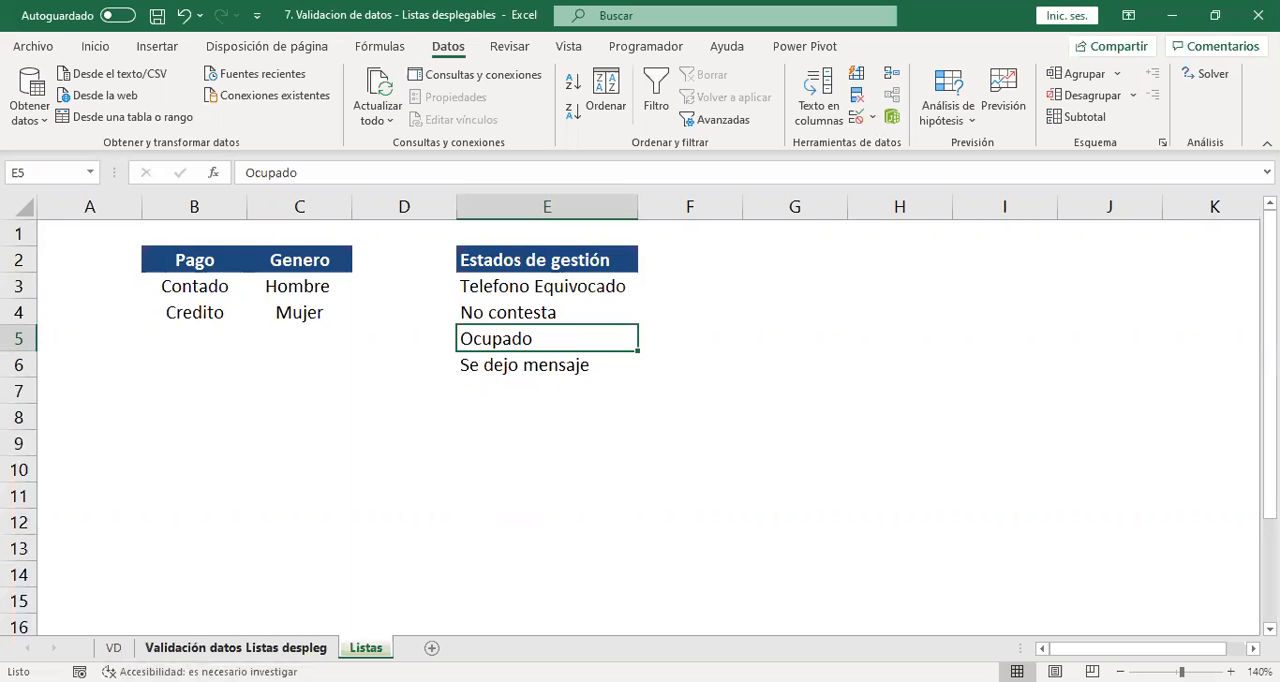
pyautogui.click(580, 316)
pyautogui.click(540, 270)
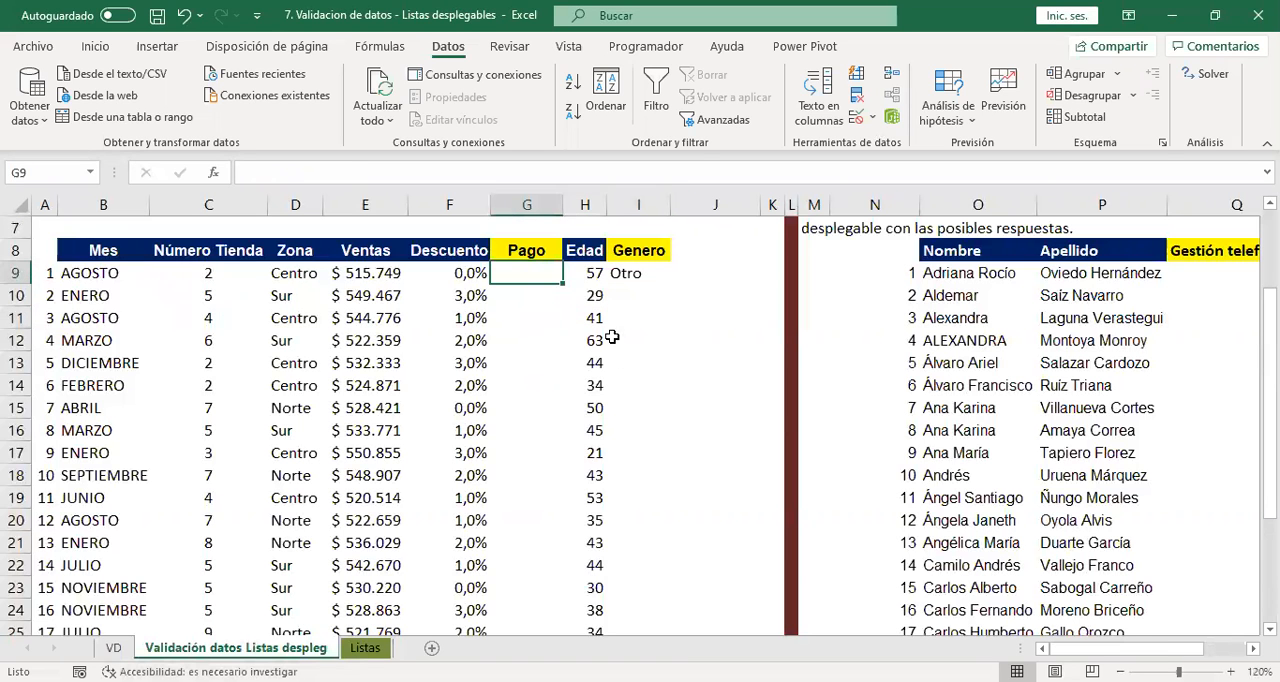
pyautogui.scroll(2, 620, 358)
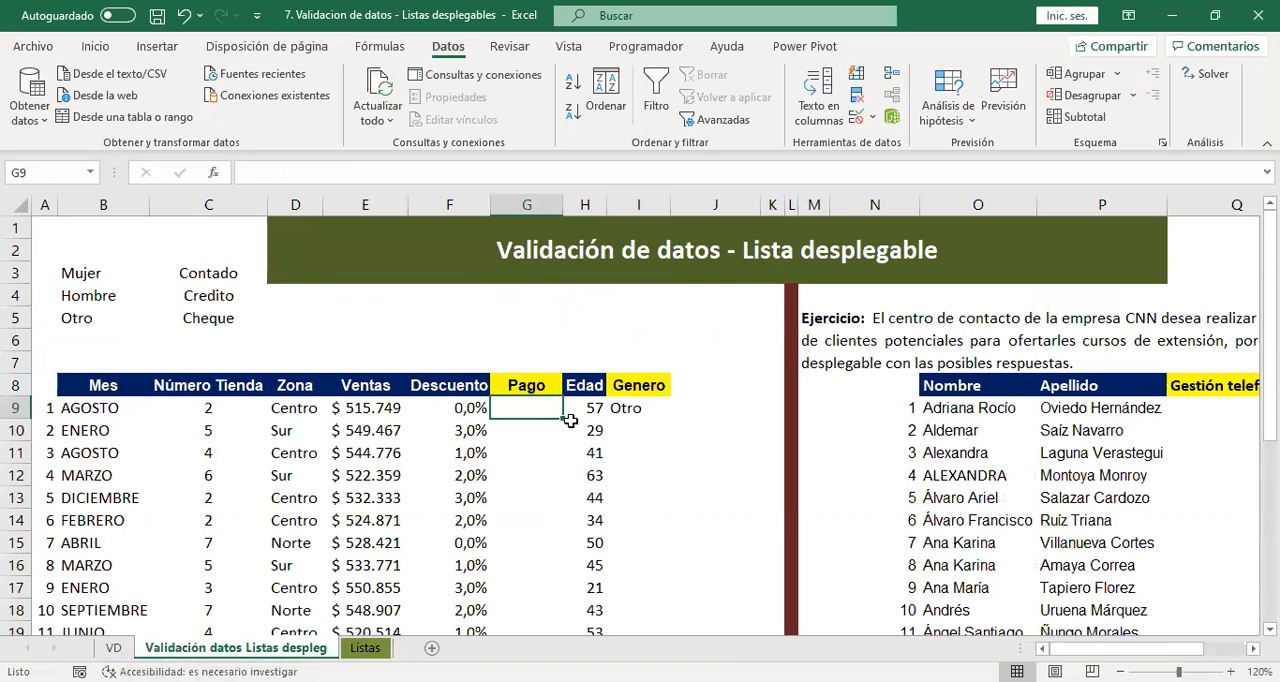
pyautogui.moveTo(588, 402); pyautogui.dragTo(524, 600)
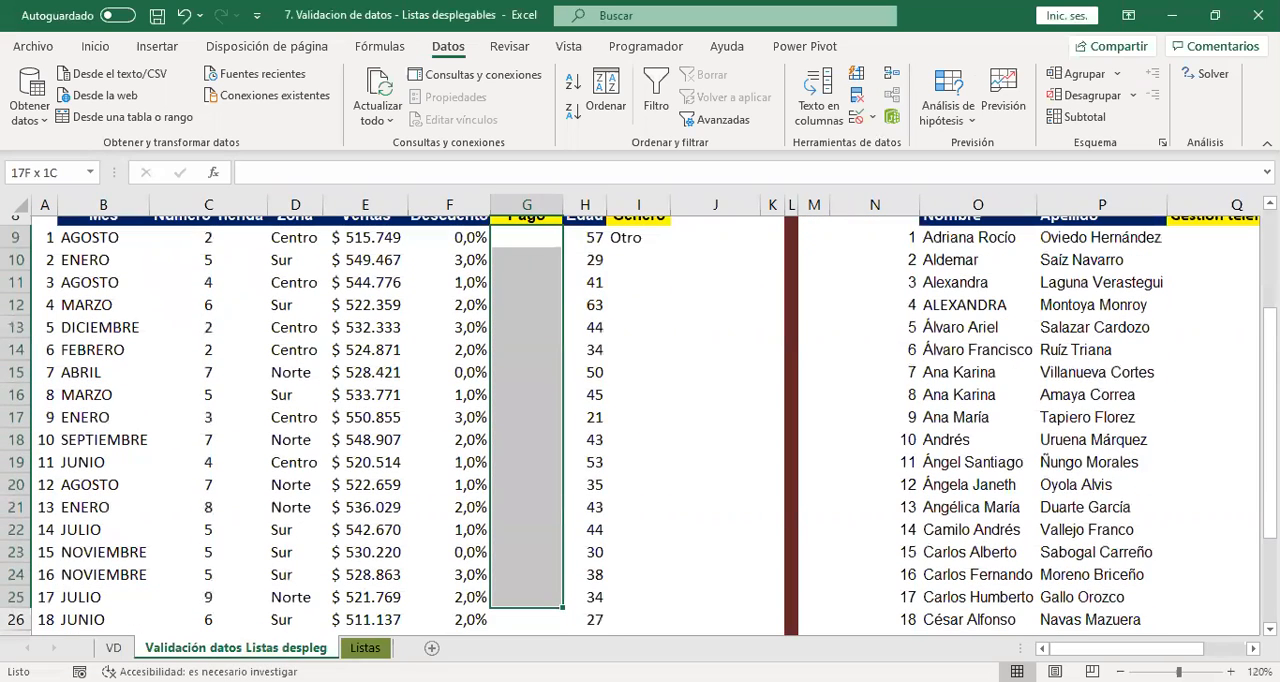
pyautogui.scroll(3, 548, 511)
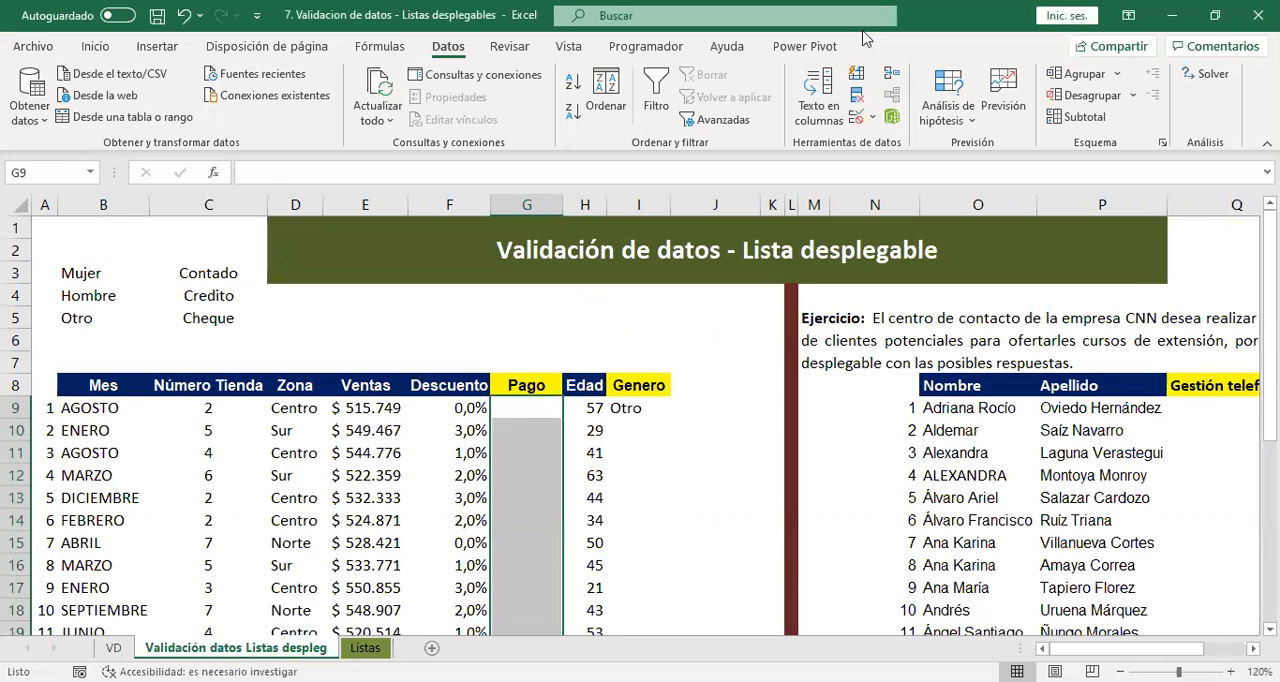
pyautogui.click(860, 120)
pyautogui.click(337, 142)
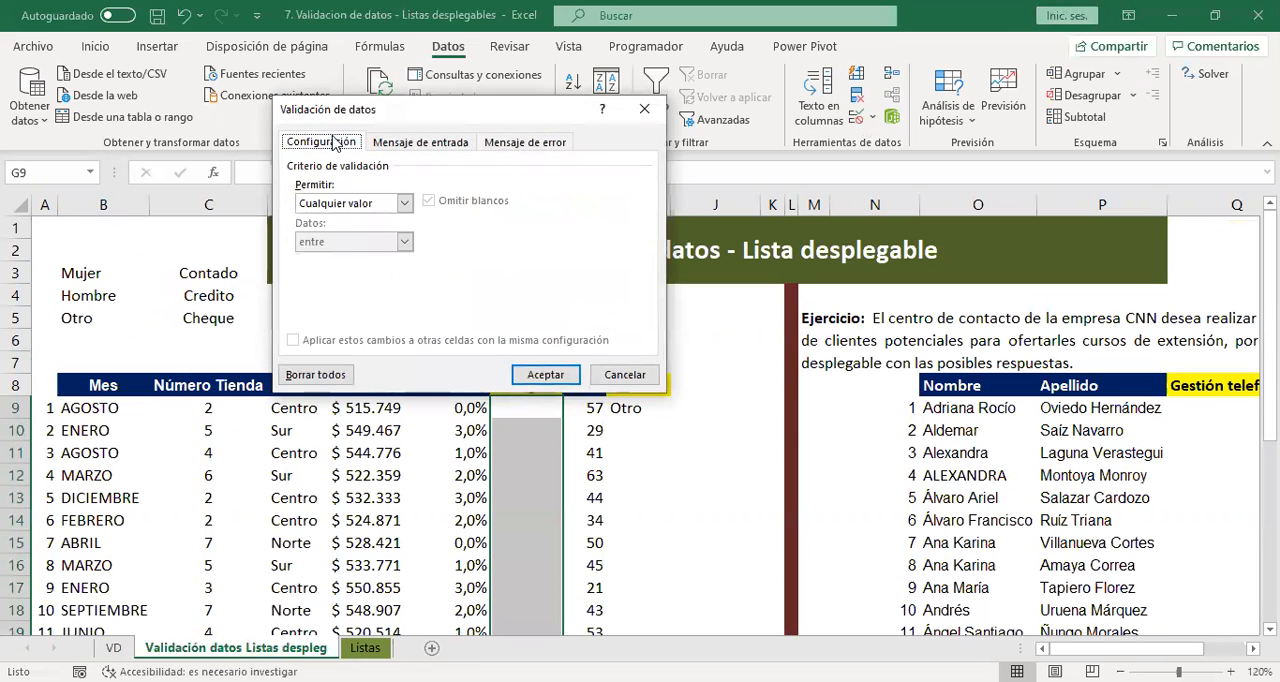
pyautogui.click(375, 205)
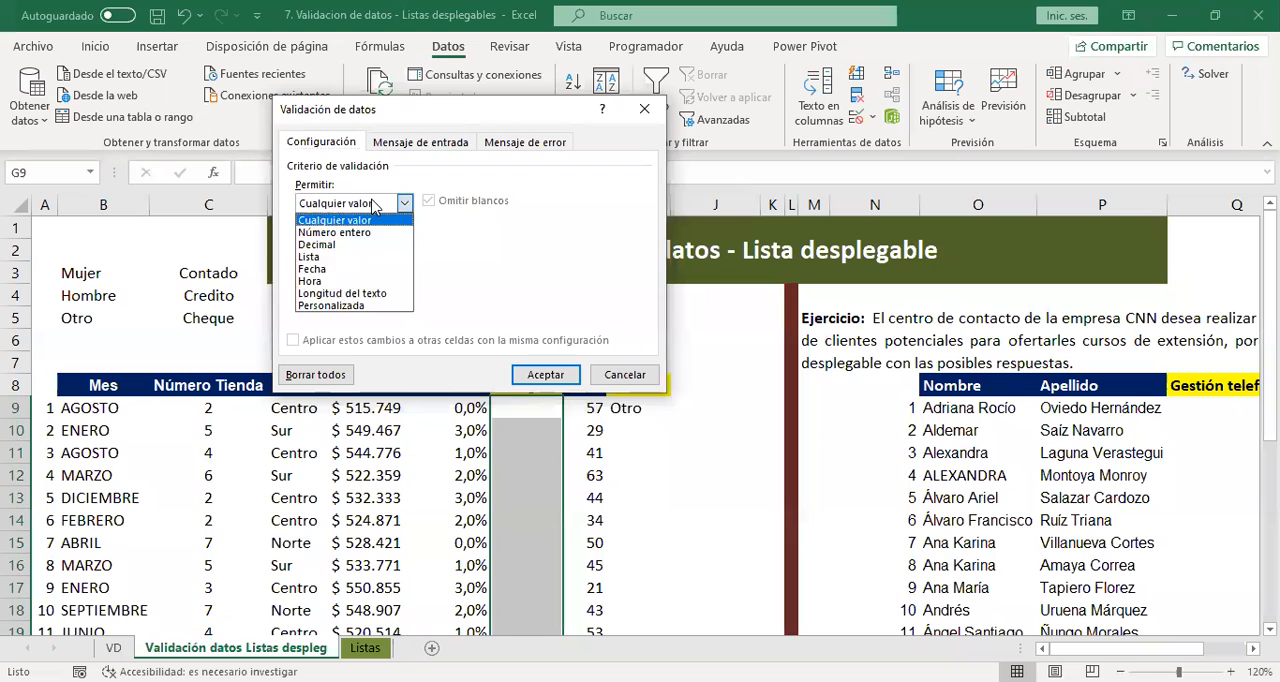
pyautogui.click(350, 257)
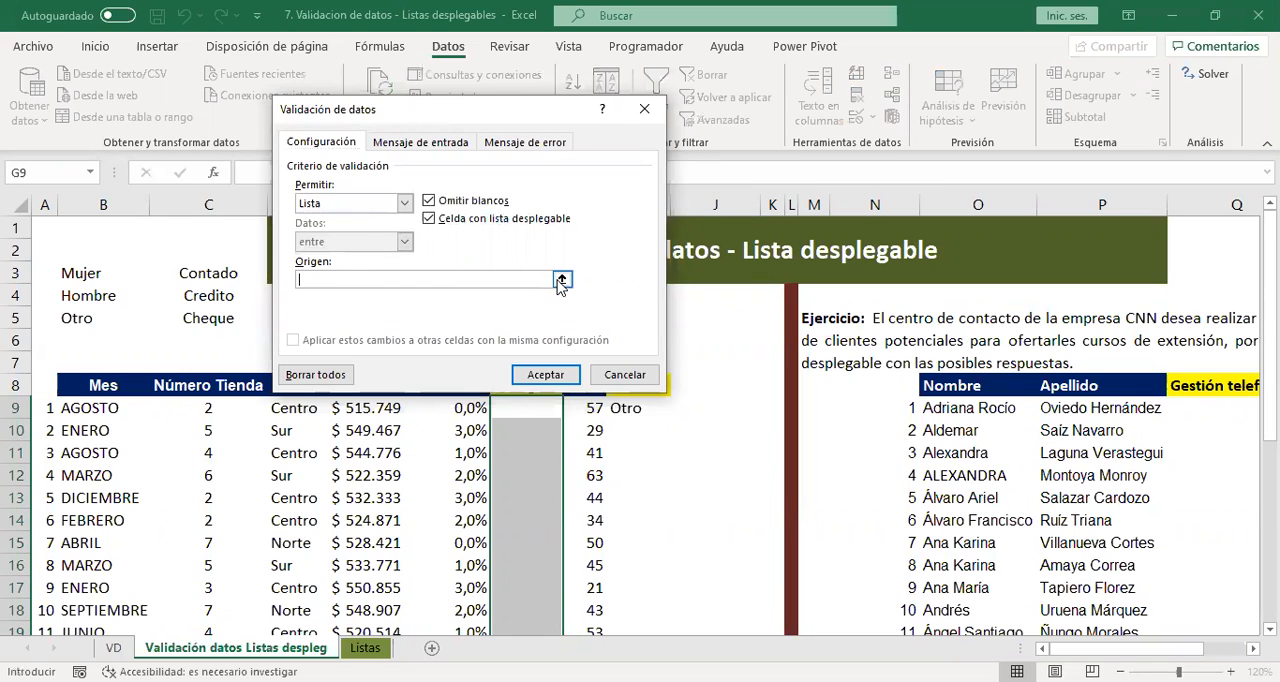
pyautogui.click(562, 279)
pyautogui.moveTo(160, 278); pyautogui.dragTo(170, 318)
pyautogui.click(654, 133)
pyautogui.click(546, 375)
# Check the drop-down options in the Pago cells G10 and G9 without choosing one.
pyautogui.click(530, 425)
pyautogui.click(571, 431)
pyautogui.click(571, 431)
pyautogui.click(527, 405)
pyautogui.click(571, 409)
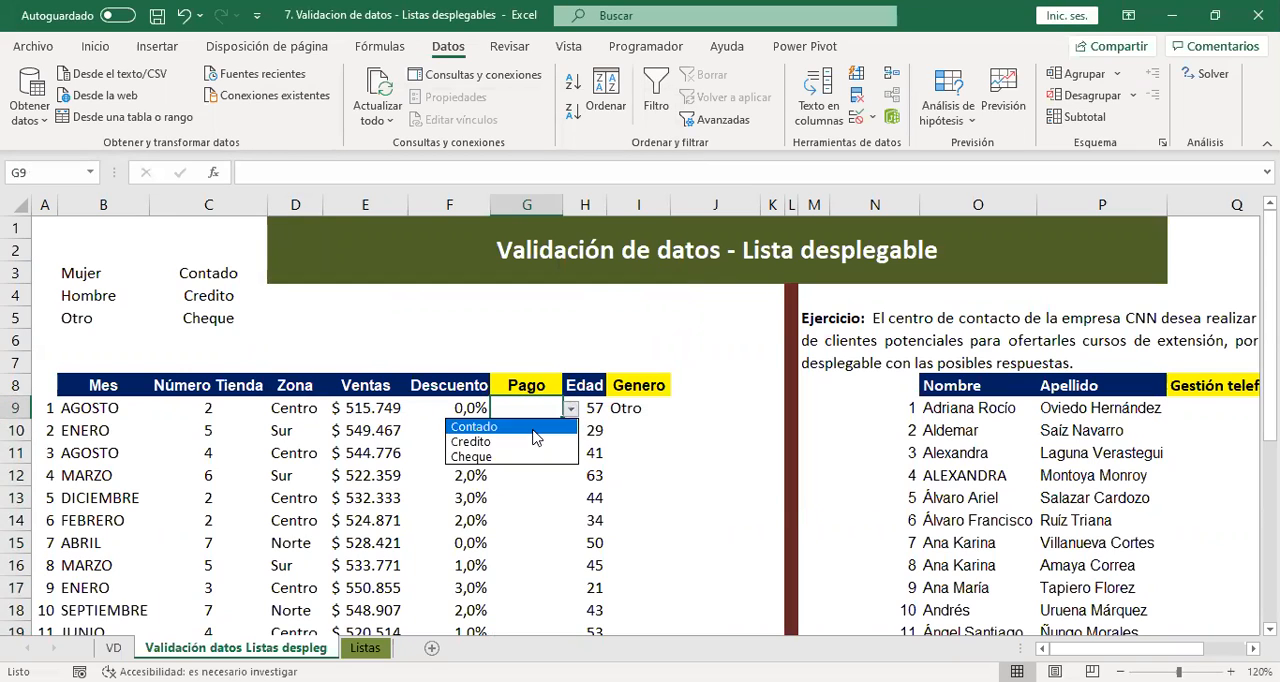
pyautogui.click(540, 404)
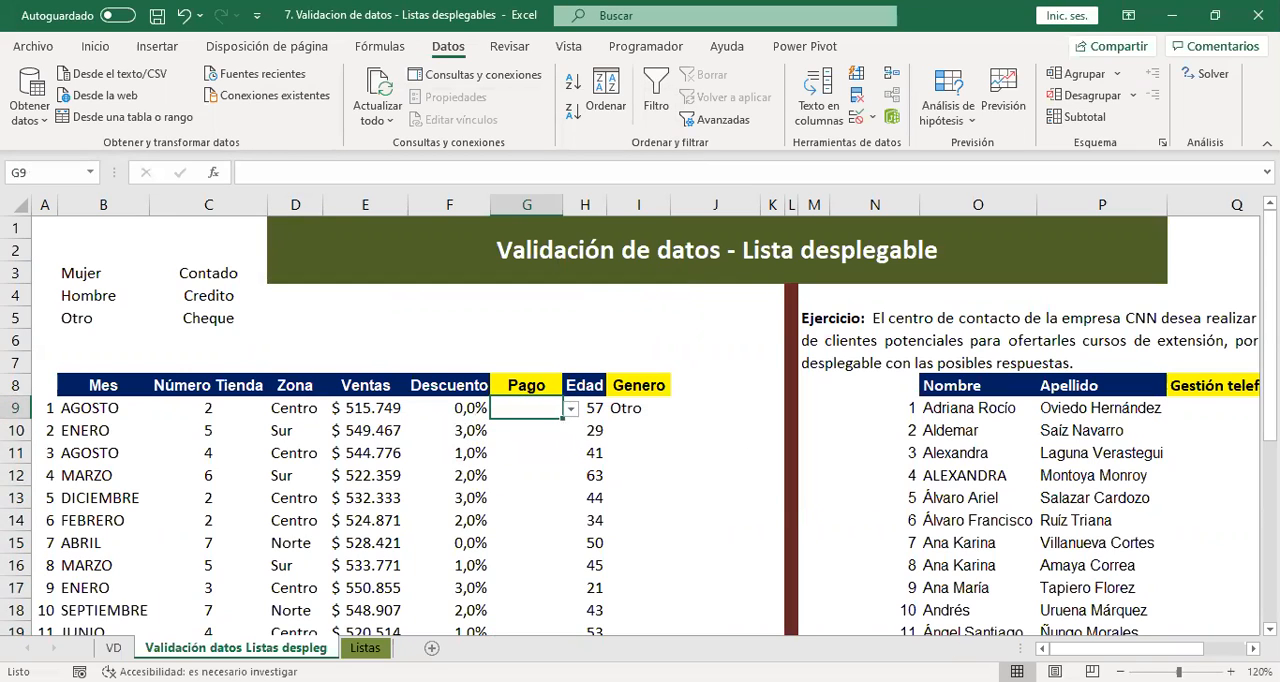
# Go to the first Gestión telefonica cell, Q9, in the call-centre exercise table.
pyautogui.click(1010, 459)
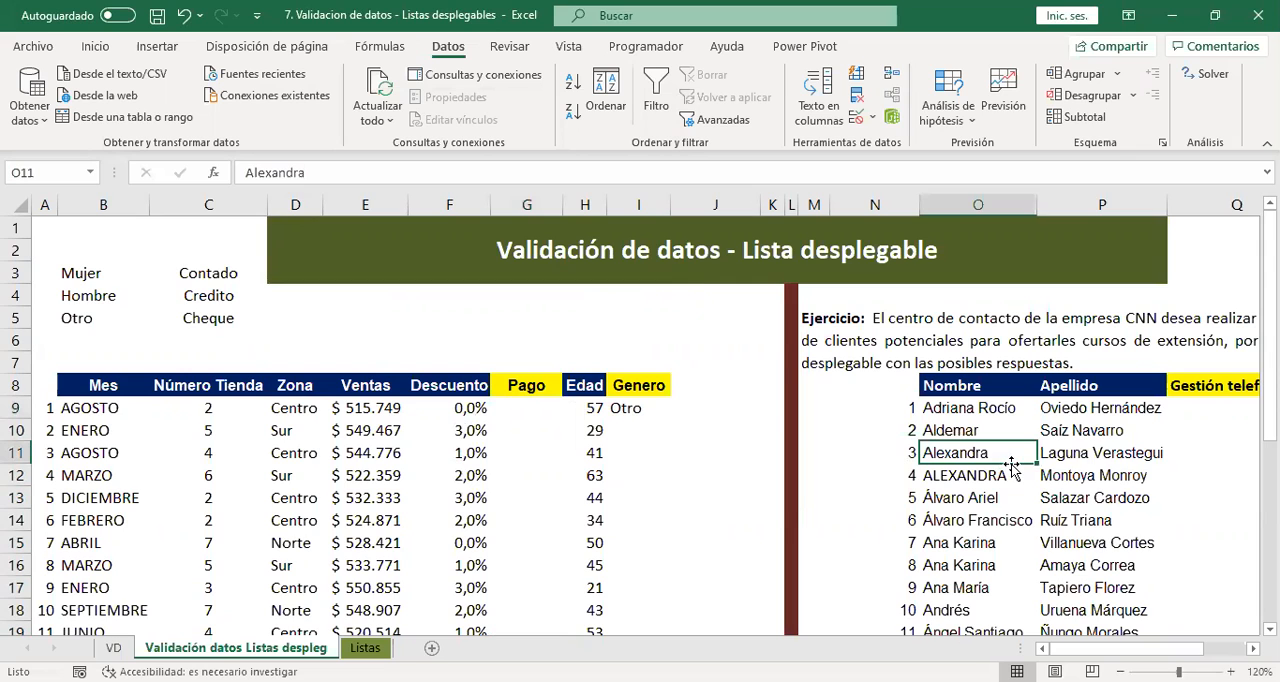
pyautogui.press('Right')
pyautogui.press('Right')
pyautogui.press('Right')
pyautogui.press('Right')
pyautogui.press('Right')
pyautogui.press('Right')
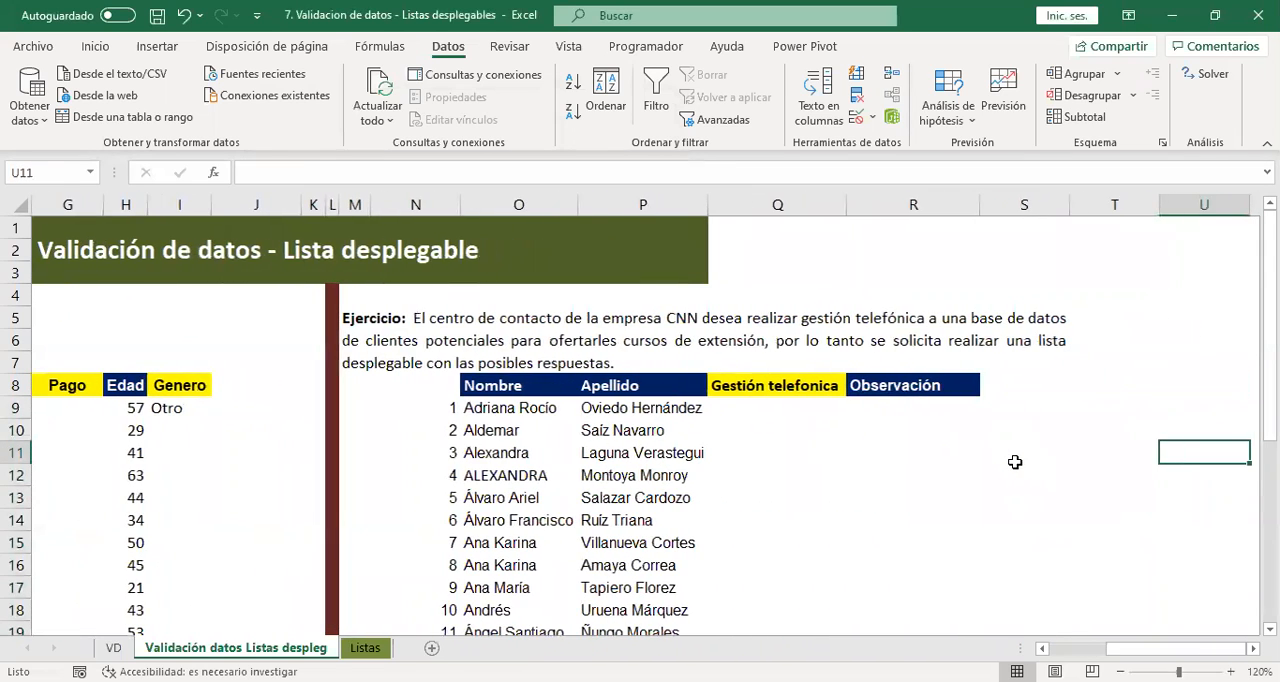
pyautogui.press('Left')
pyautogui.press('Left')
pyautogui.press('Left')
pyautogui.press('Up')
pyautogui.press('Up')
pyautogui.press('Left')
pyautogui.press('Left')
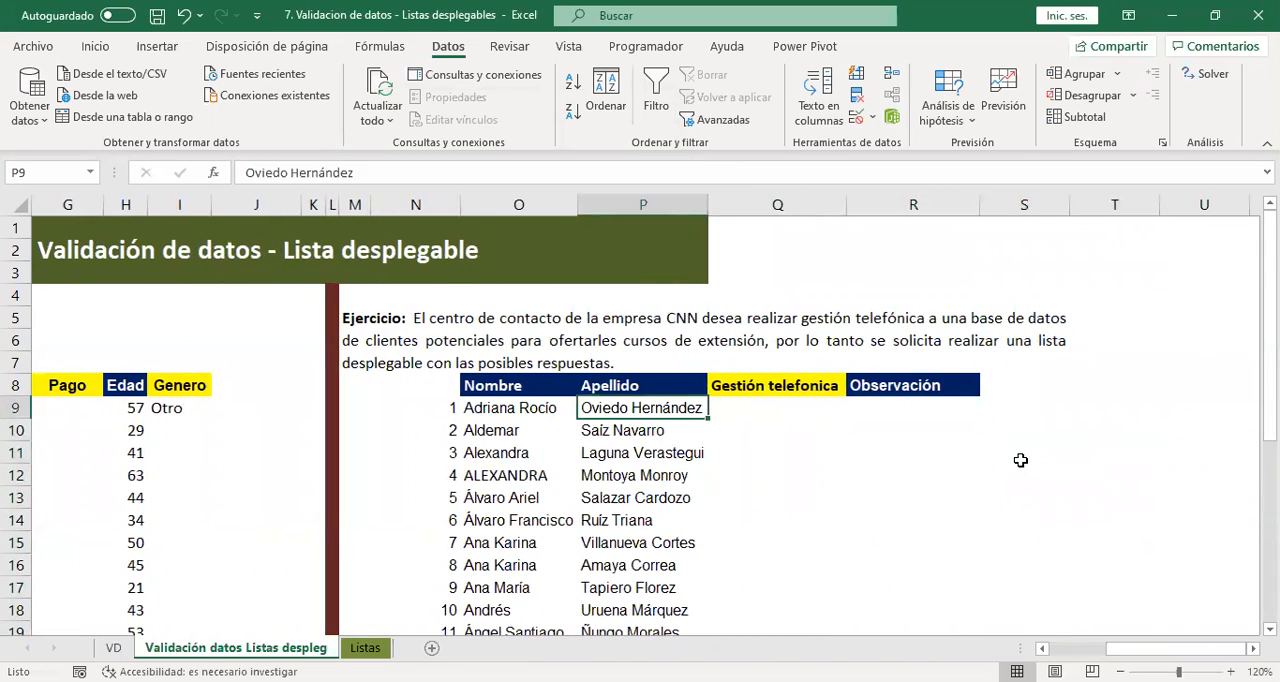
pyautogui.press('Right')
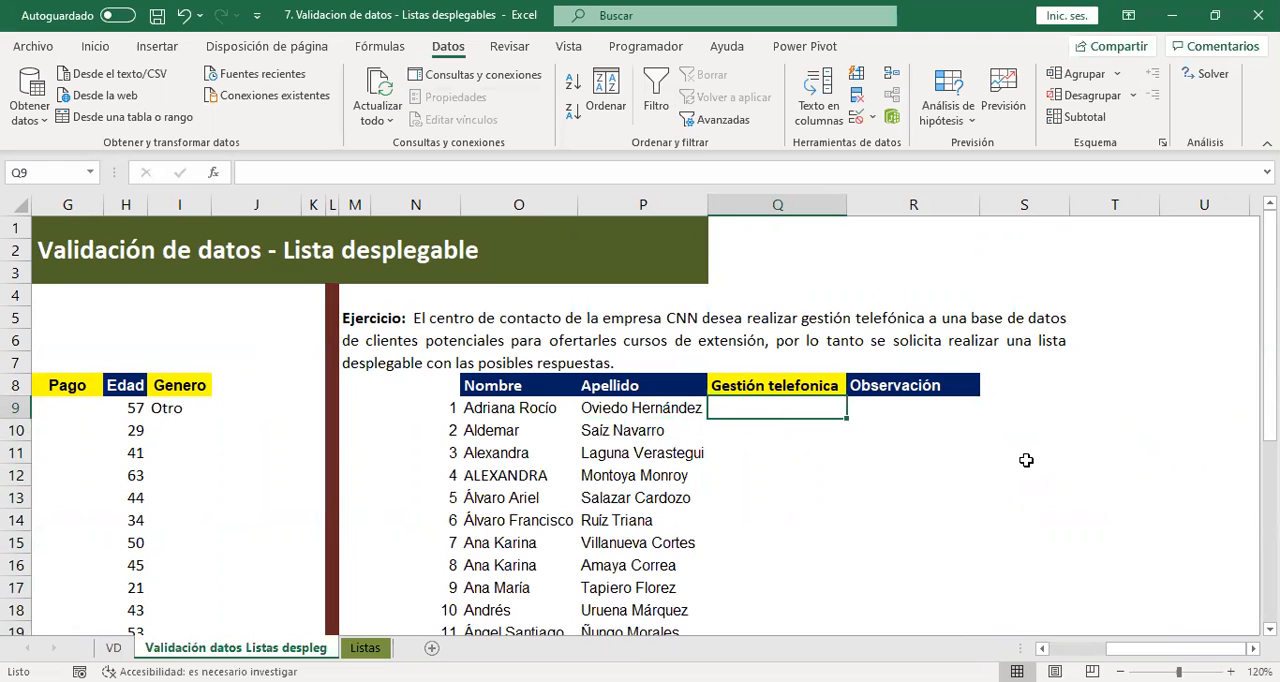
# Give the Gestión telefonica cell Q9 a validation drop-down list sourced from the named range estados.
pyautogui.click(856, 116)
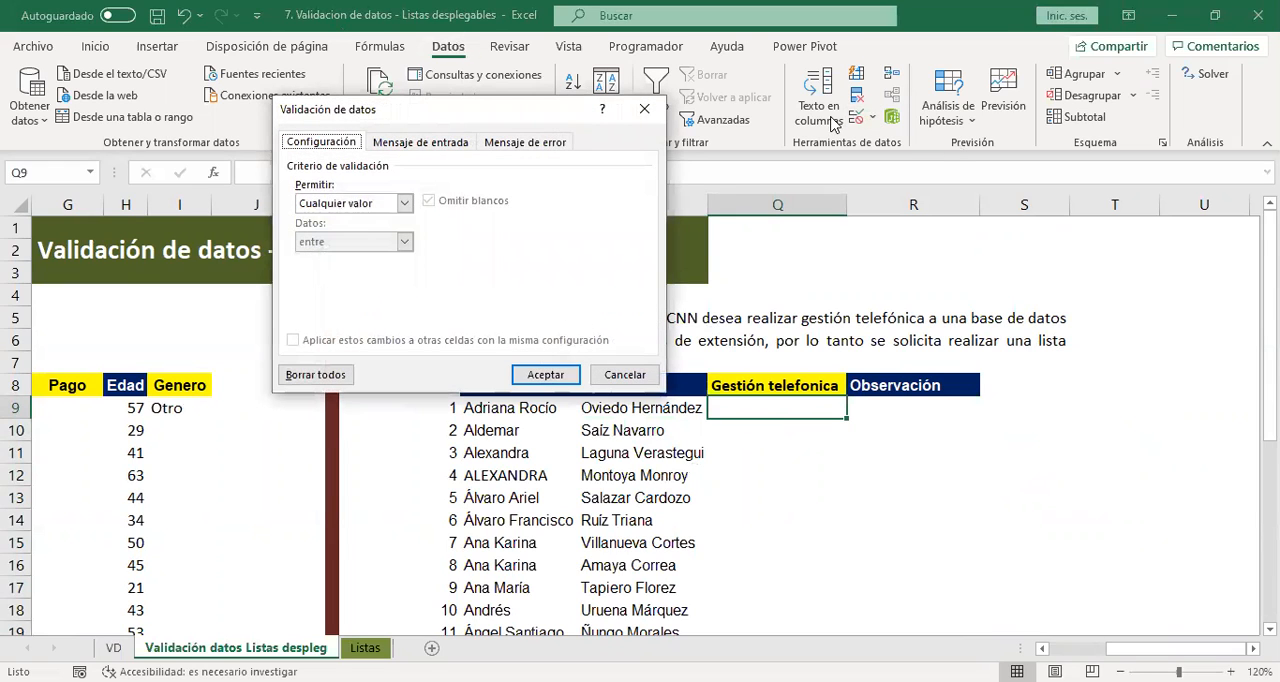
pyautogui.click(370, 207)
pyautogui.click(350, 257)
pyautogui.click(410, 280)
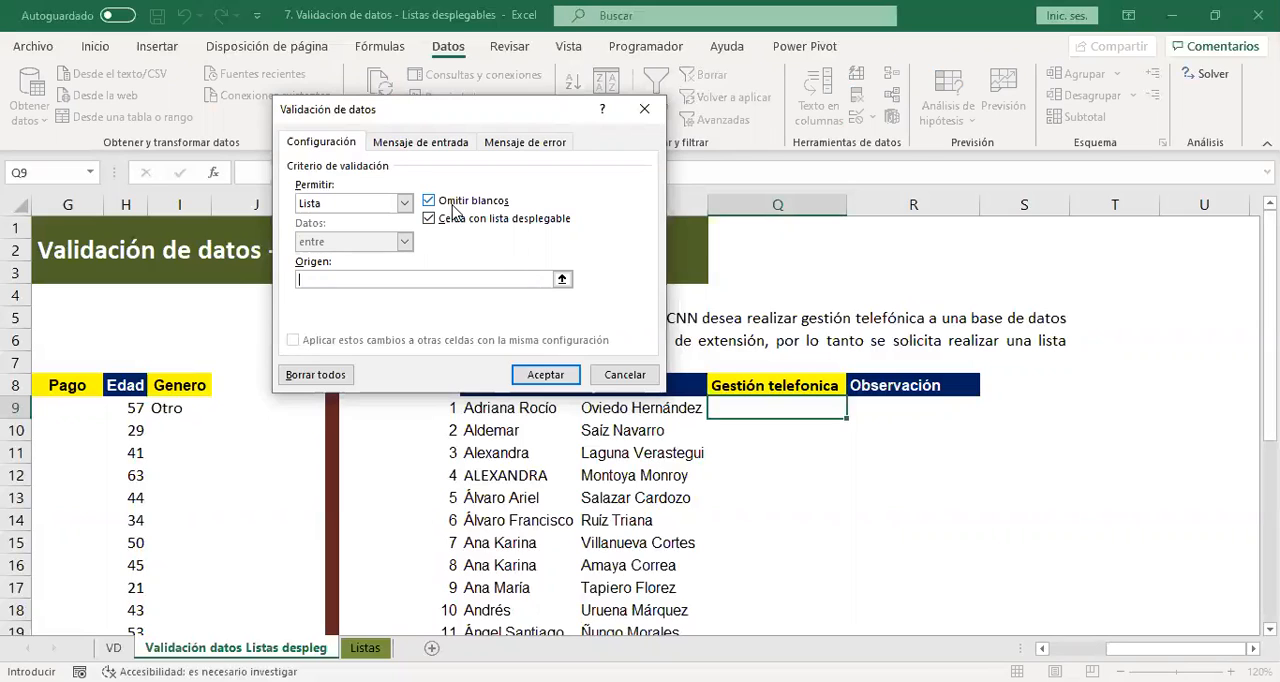
pyautogui.press('F3')
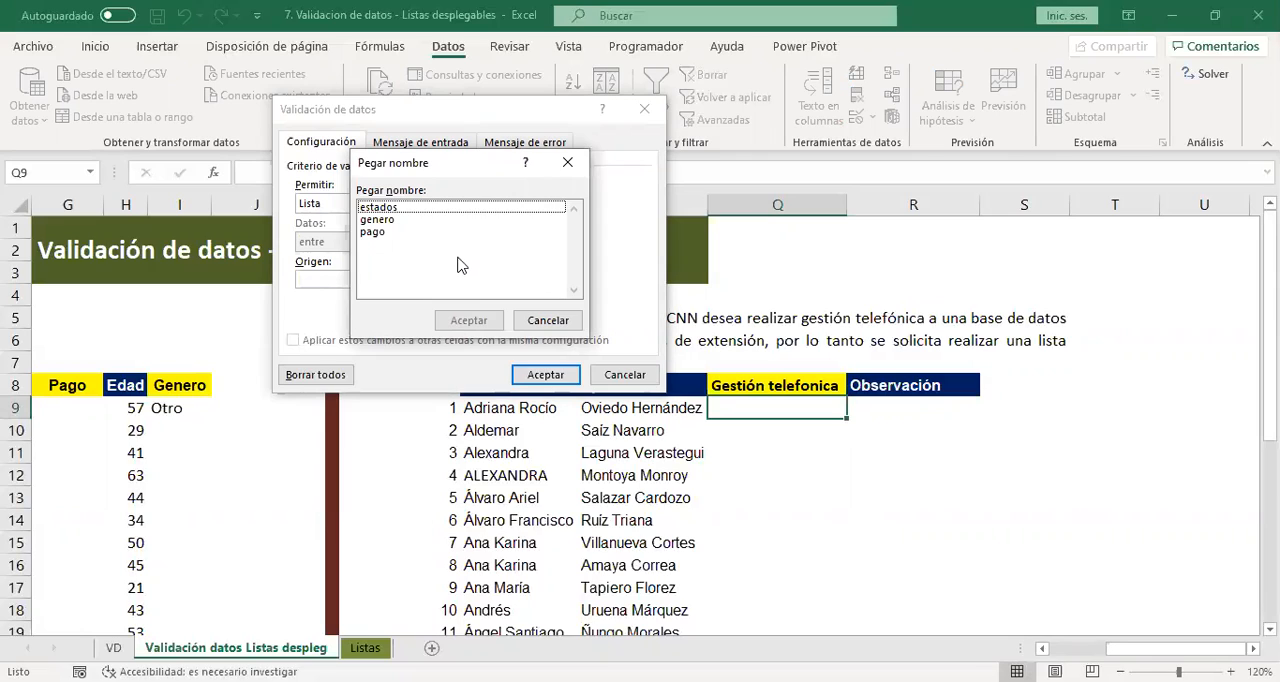
pyautogui.click(386, 208)
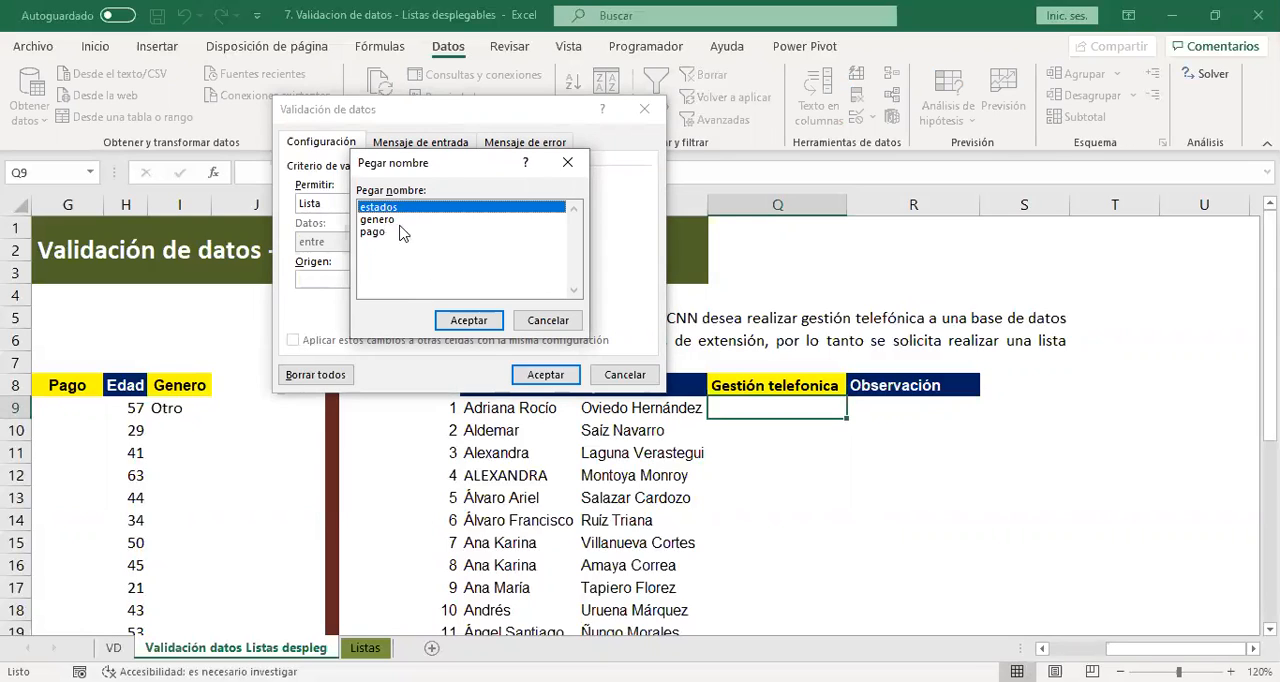
pyautogui.click(464, 322)
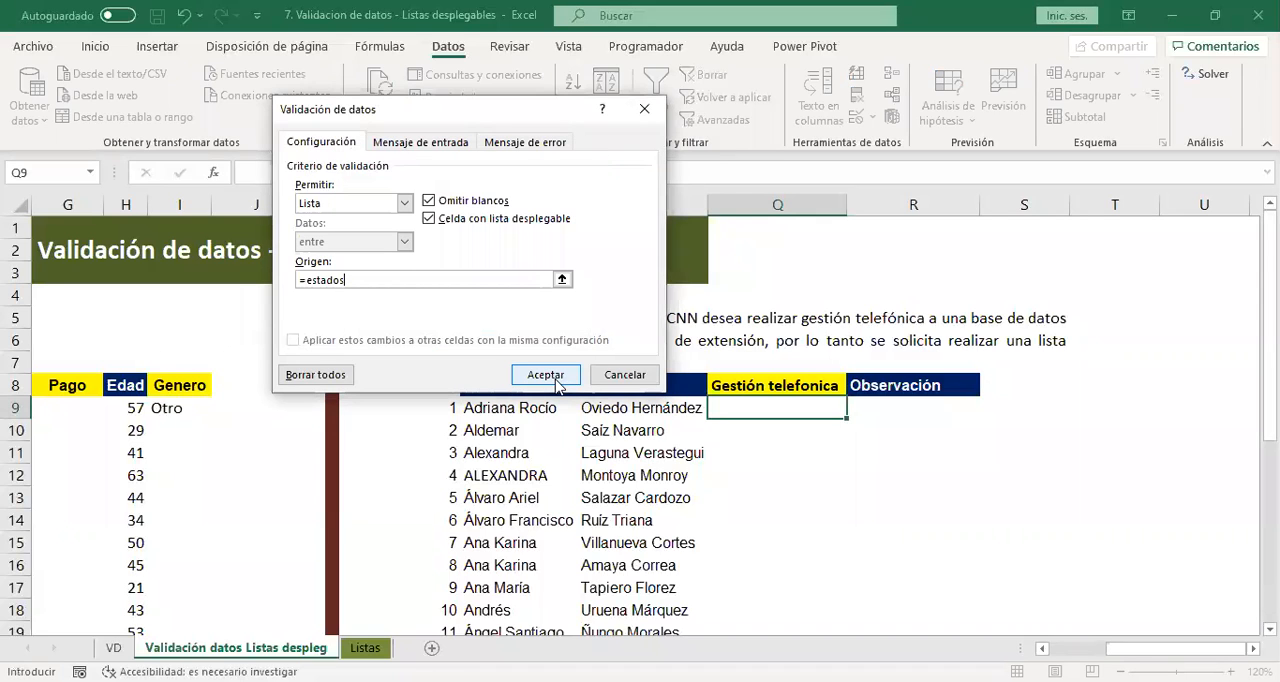
pyautogui.click(546, 376)
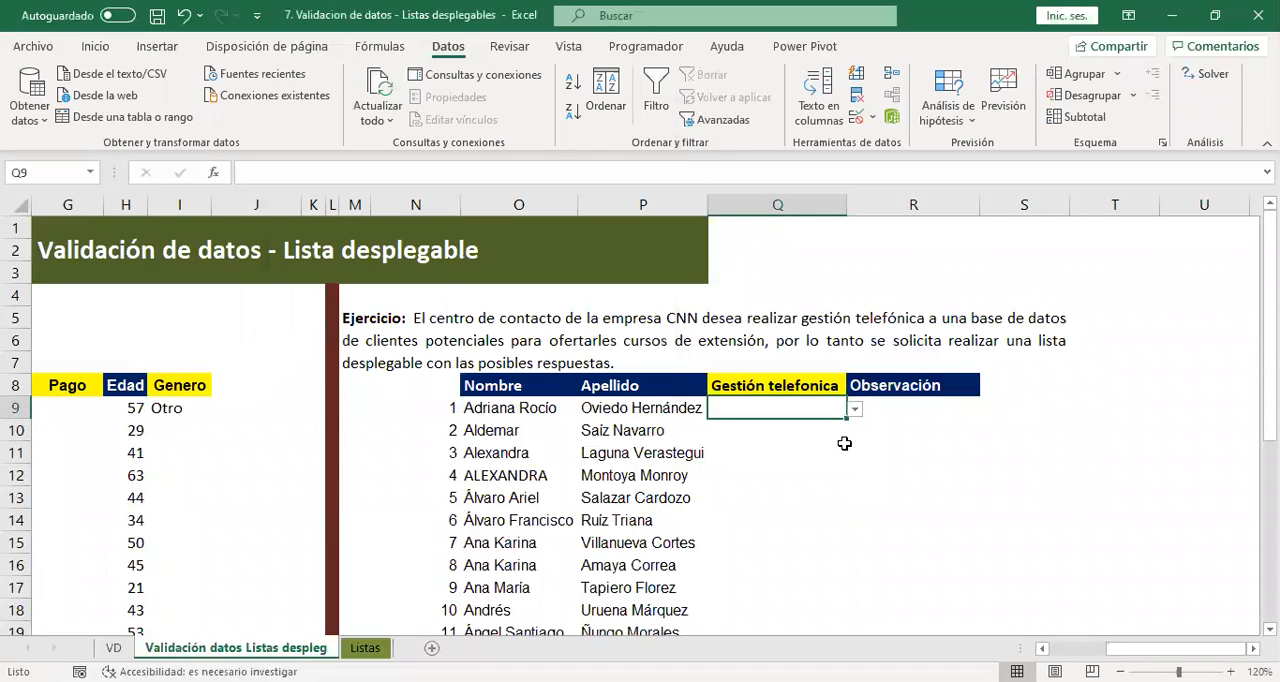
# Check the options offered by the drop-down list in Q9 without choosing one.
pyautogui.click(855, 410)
pyautogui.click(853, 410)
pyautogui.click(864, 433)
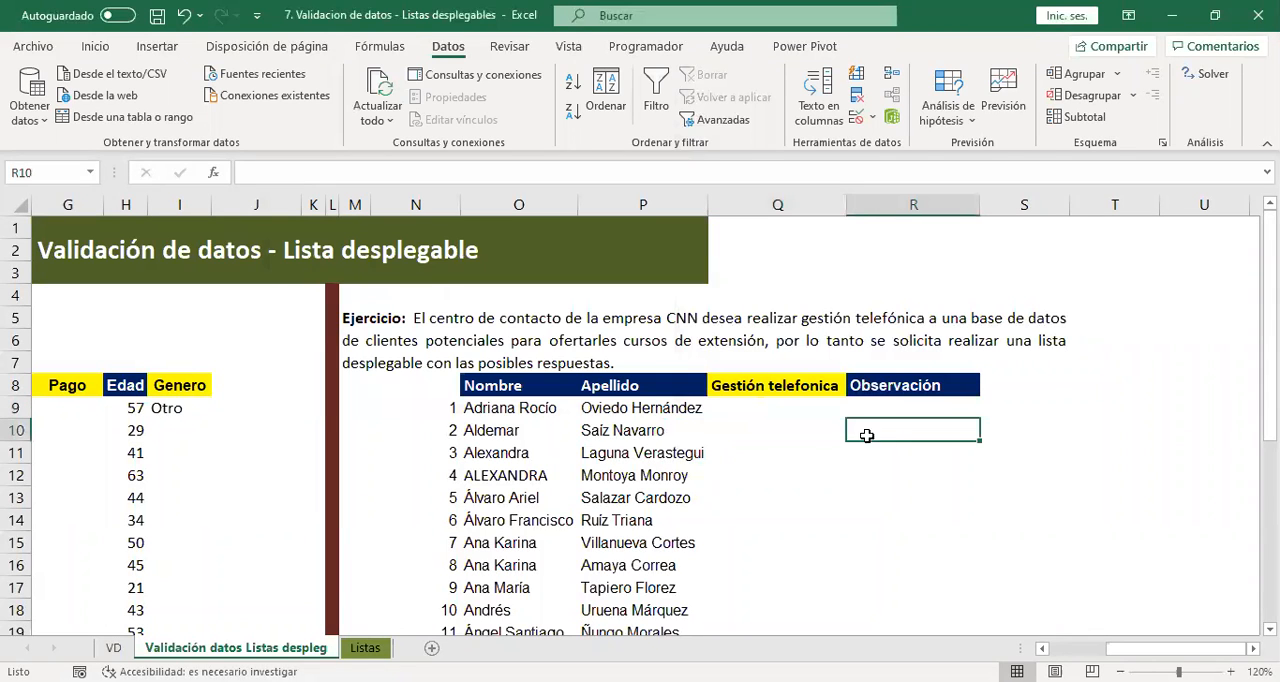
# Give the Gestión telefonica cells Q9:Q26 a validation drop-down list sourced from the named range estados.
pyautogui.click(801, 405)
pyautogui.moveTo(771, 406); pyautogui.dragTo(777, 612)
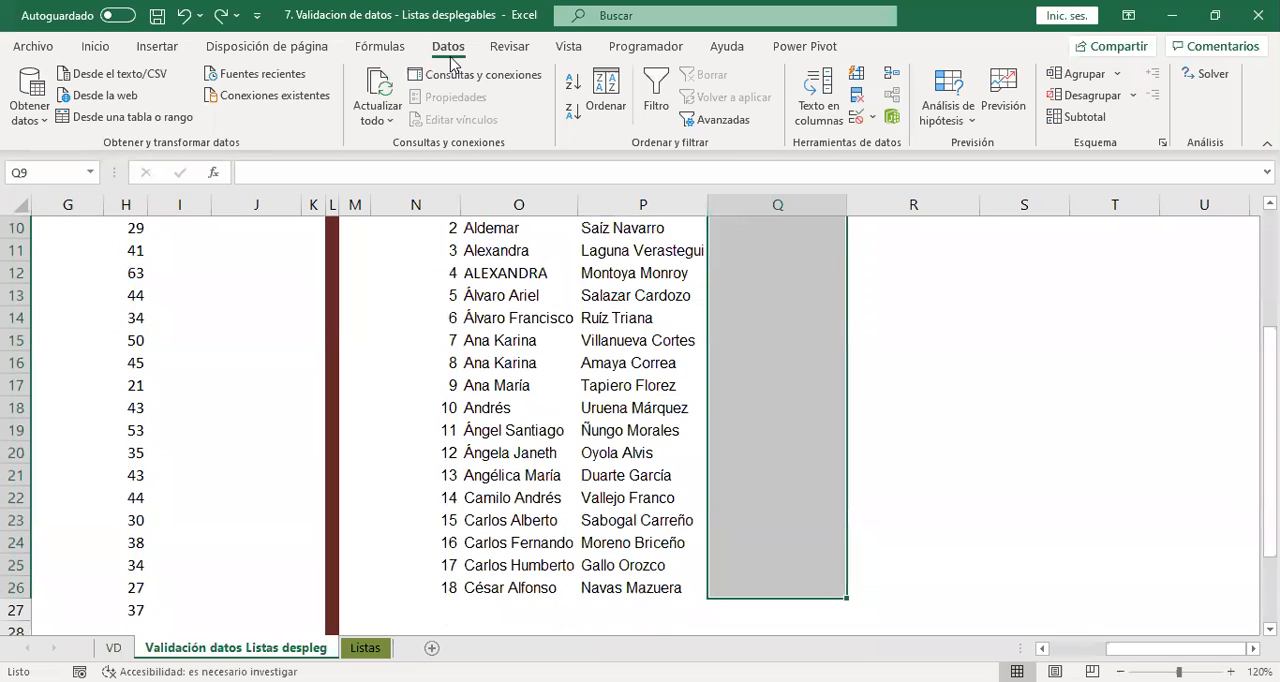
pyautogui.click(859, 119)
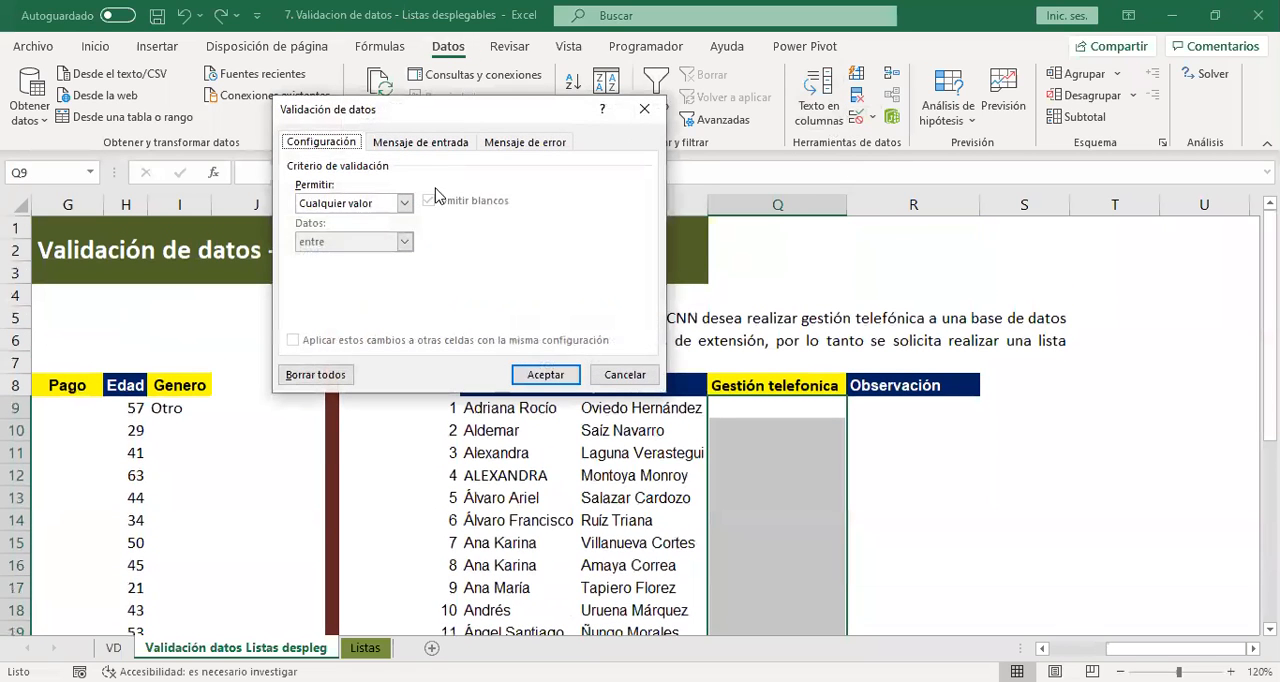
pyautogui.click(404, 203)
pyautogui.click(335, 257)
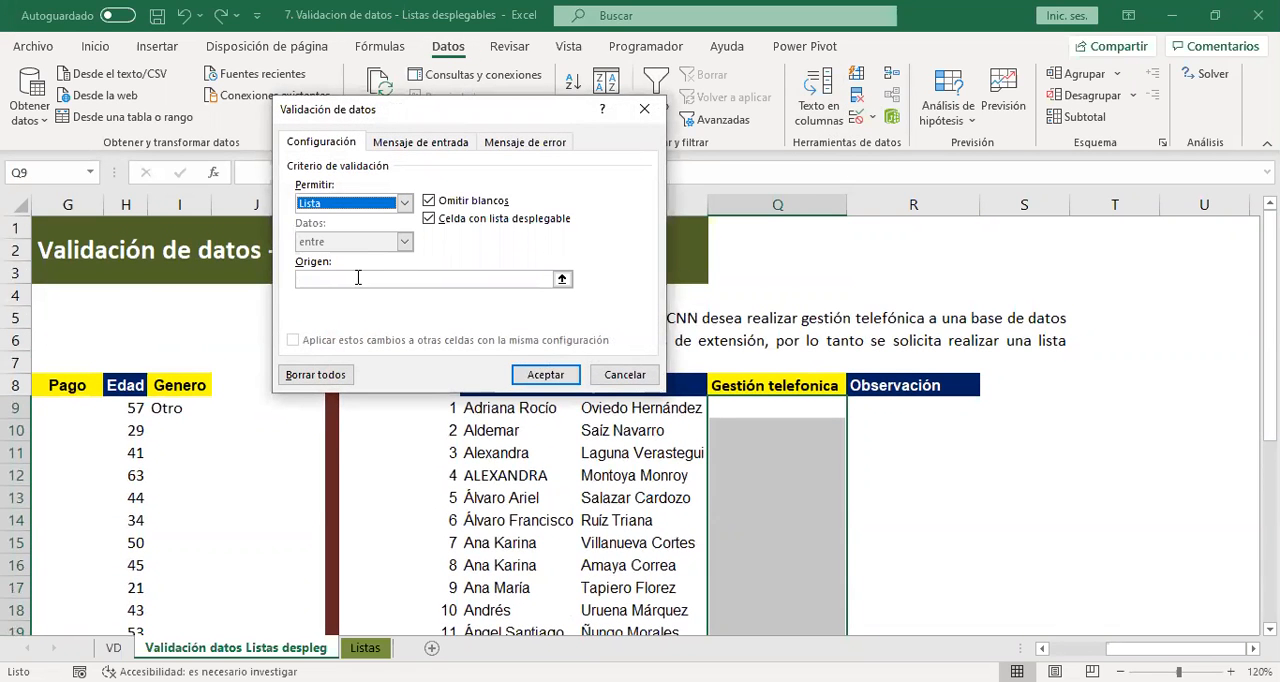
pyautogui.click(365, 278)
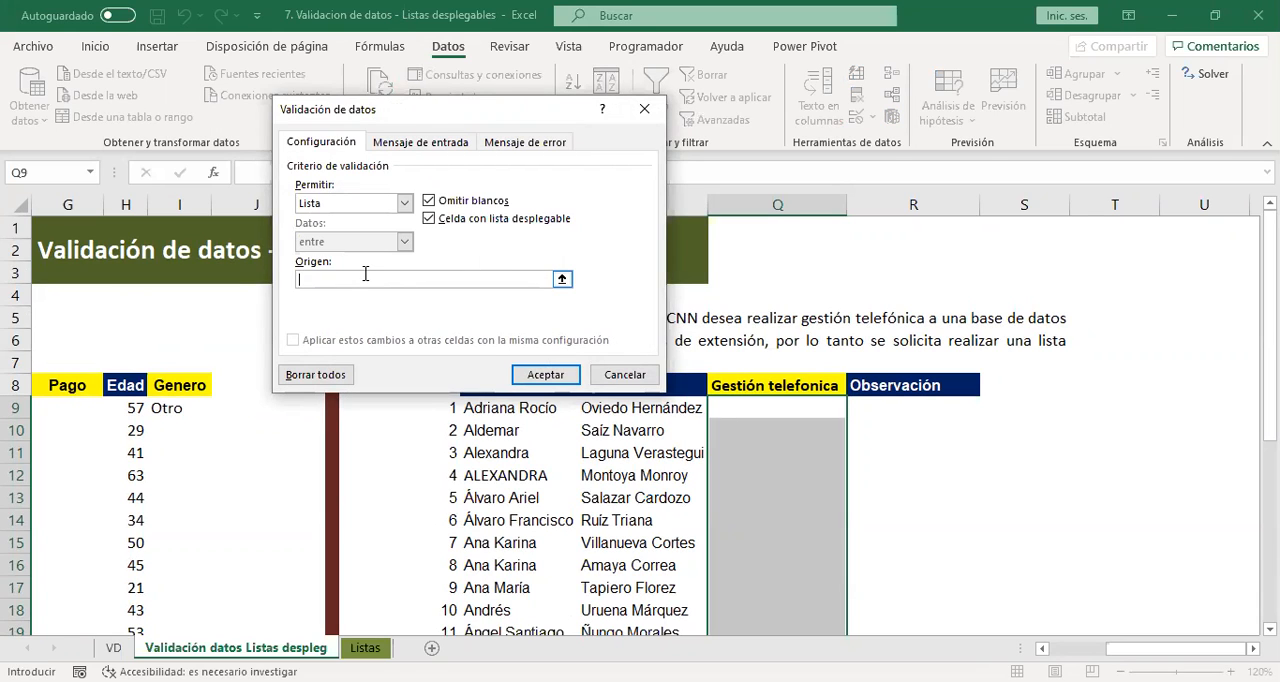
pyautogui.press('F3')
pyautogui.click(383, 208)
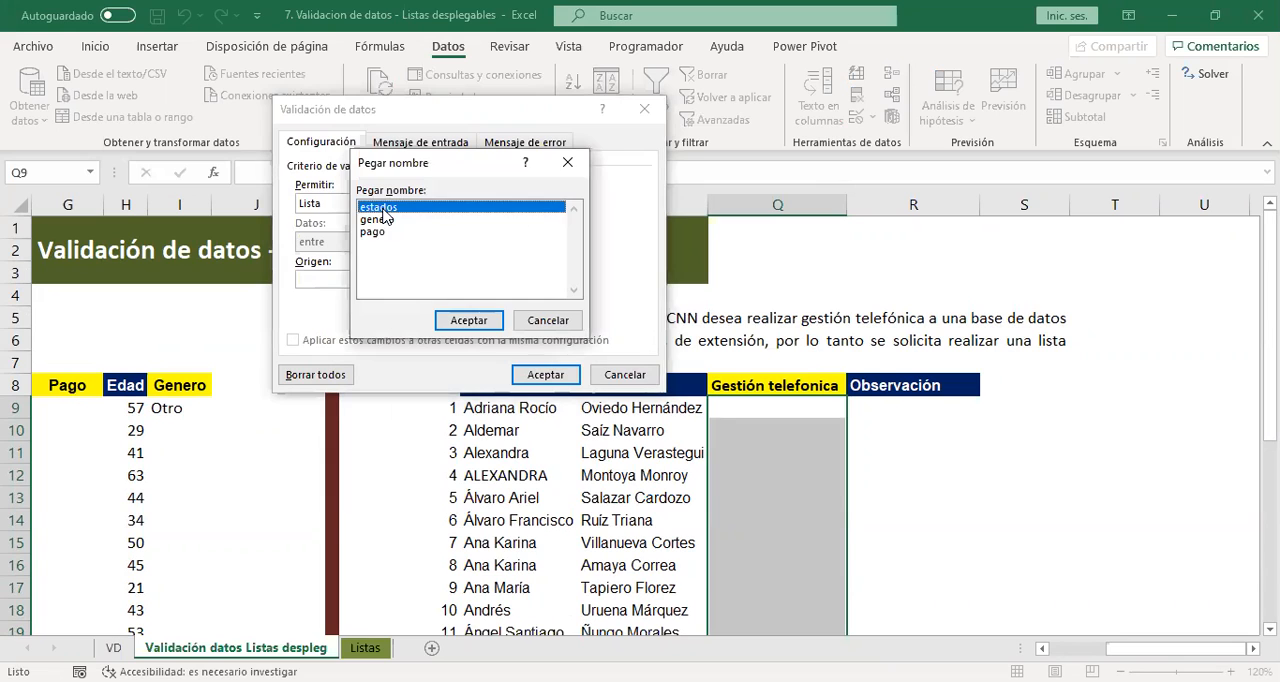
pyautogui.press('Return')
pyautogui.click(545, 375)
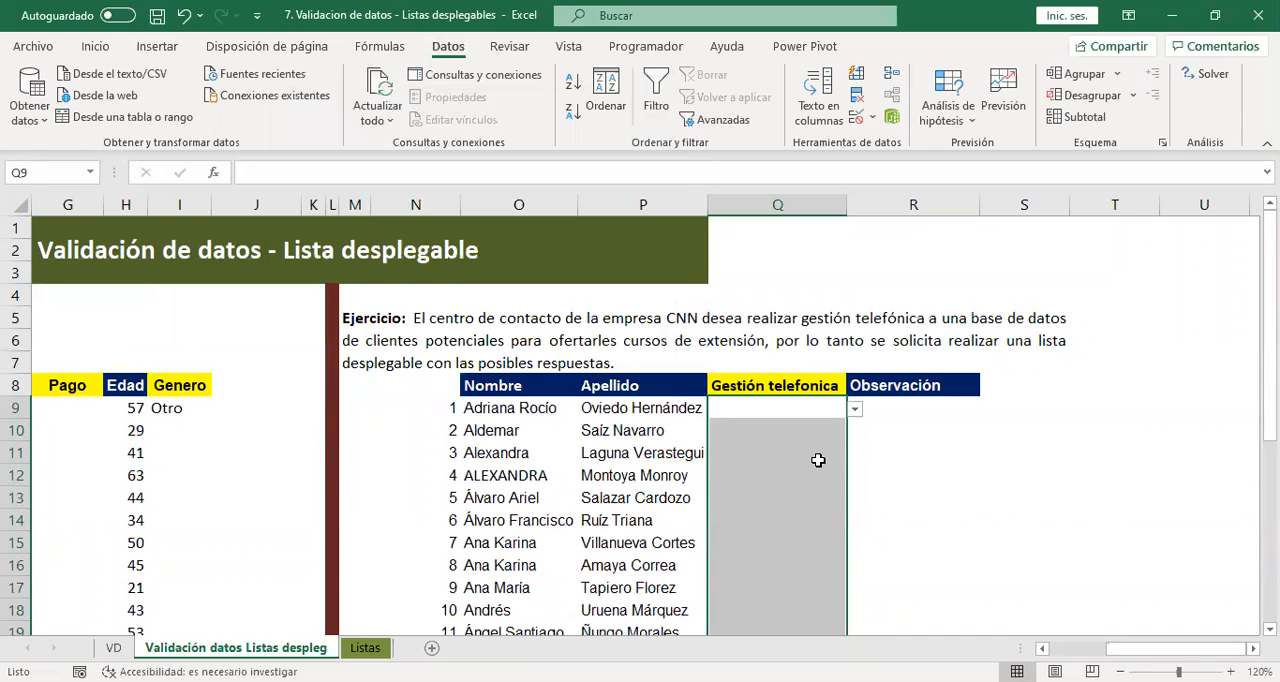
# Check the options of the drop-down list in Q11 and close it without choosing one.
pyautogui.click(818, 460)
pyautogui.click(855, 454)
pyautogui.press('Escape')
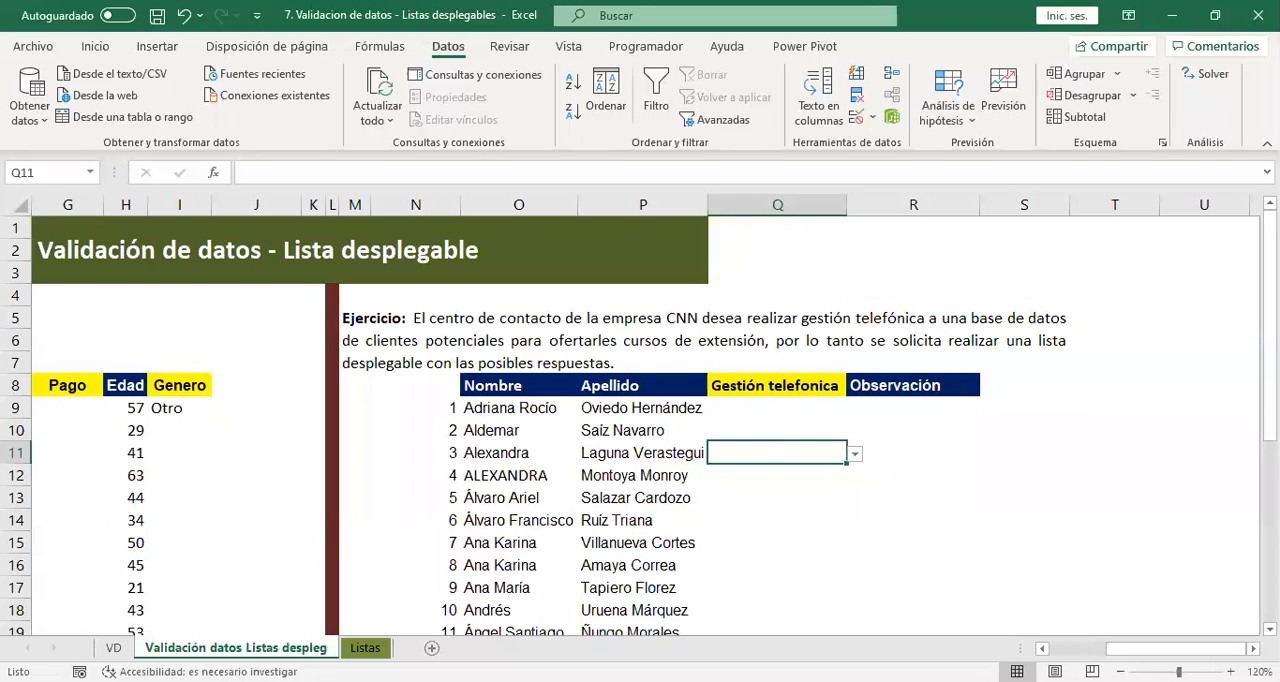
# Add two blank worksheets before the Listas sheet and select cell J5 on the second one.
pyautogui.click(432, 648)
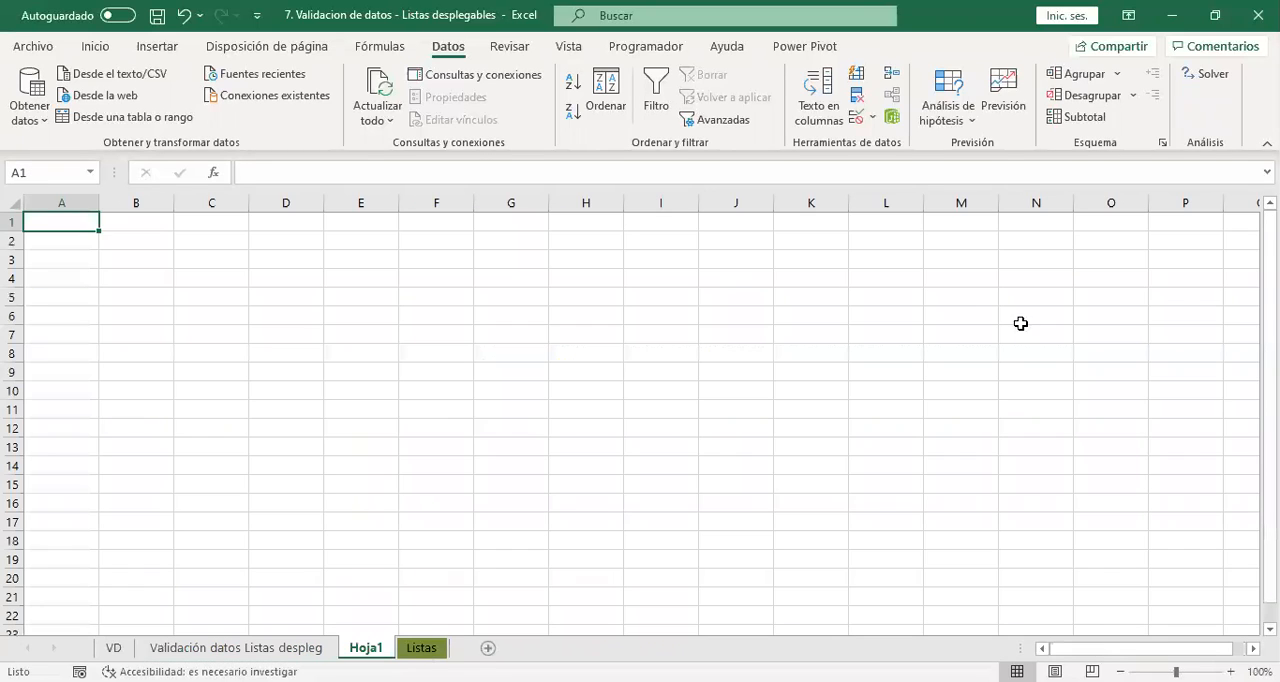
pyautogui.click(960, 296)
pyautogui.doubleClick(366, 648)
pyautogui.click(733, 290)
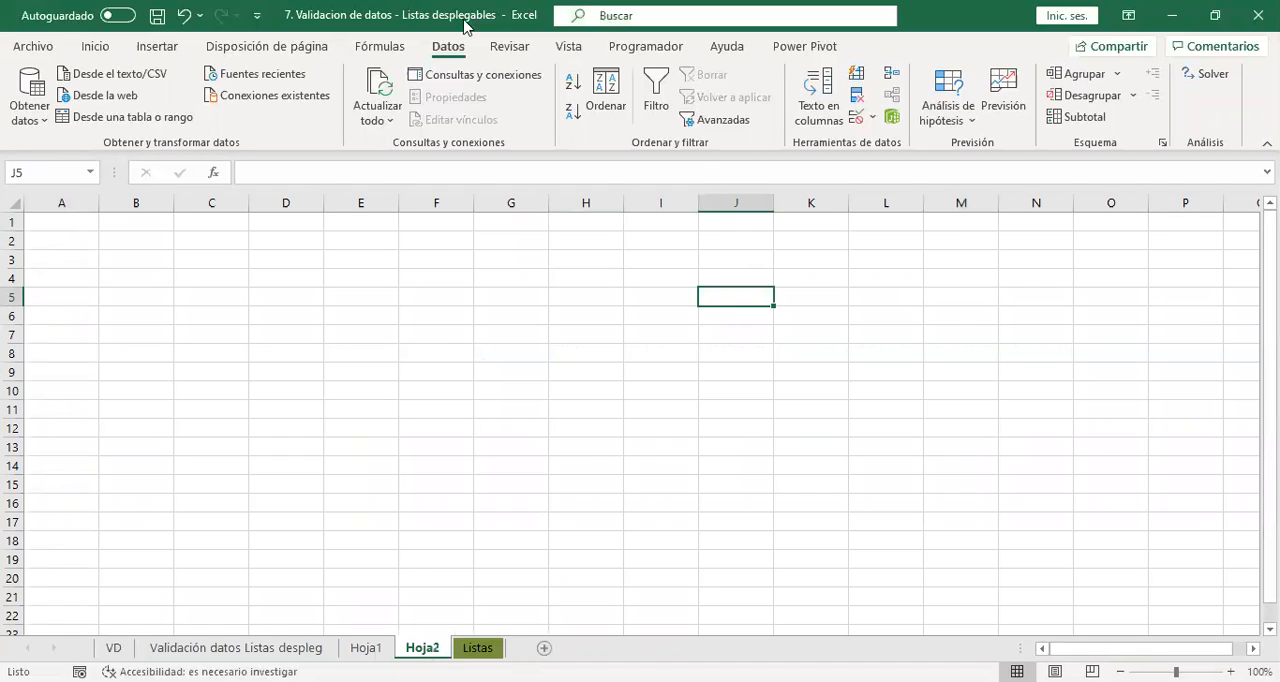
# Give cell J5 on Hoja2 a validation drop-down list sourced from the named range estados and check its options.
pyautogui.click(858, 117)
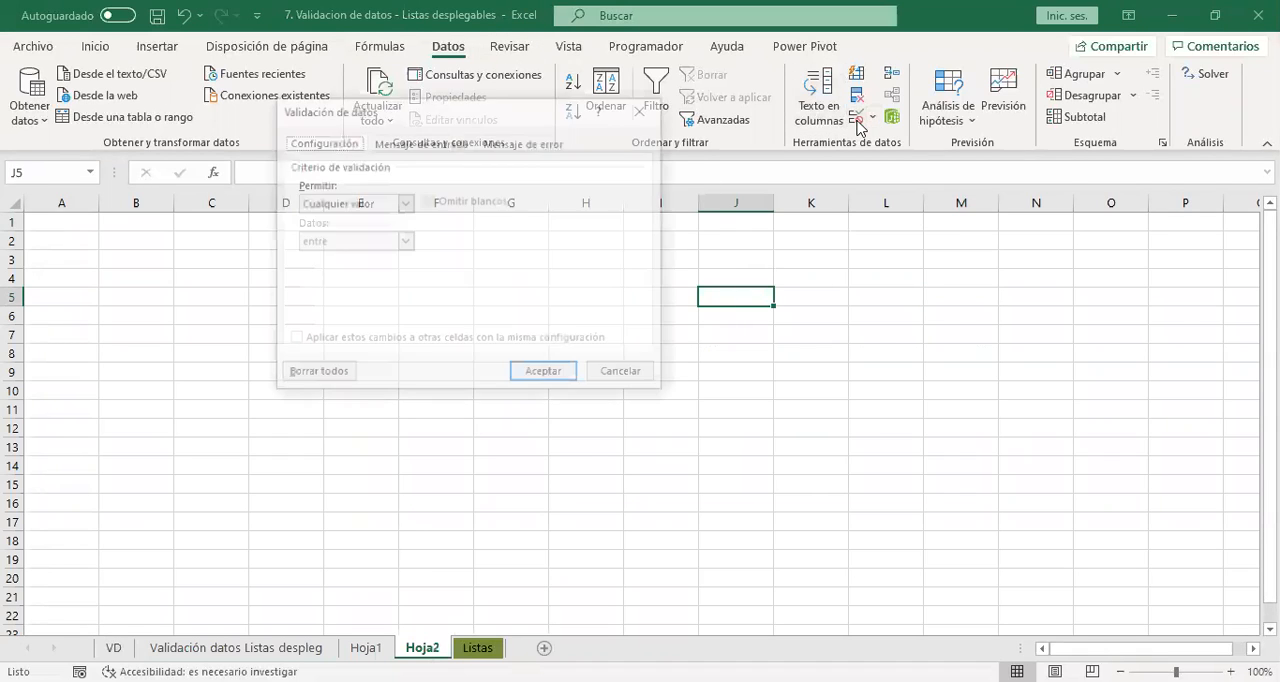
pyautogui.click(364, 204)
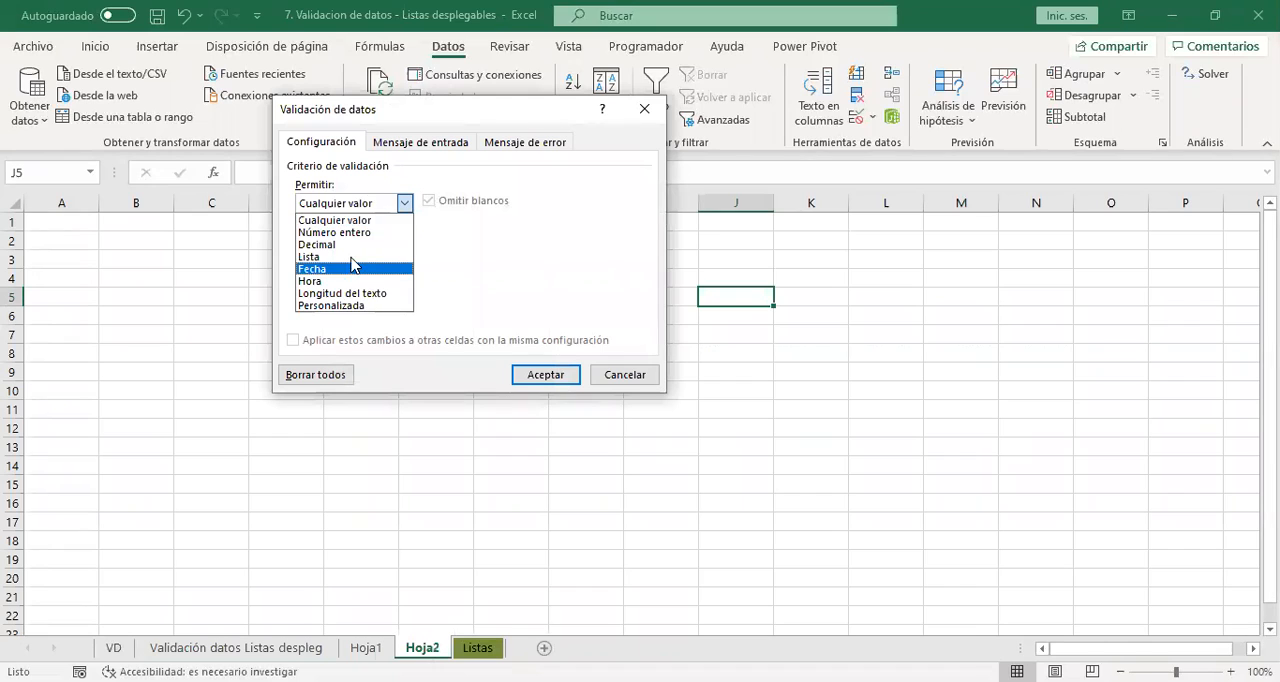
pyautogui.click(352, 261)
pyautogui.click(382, 279)
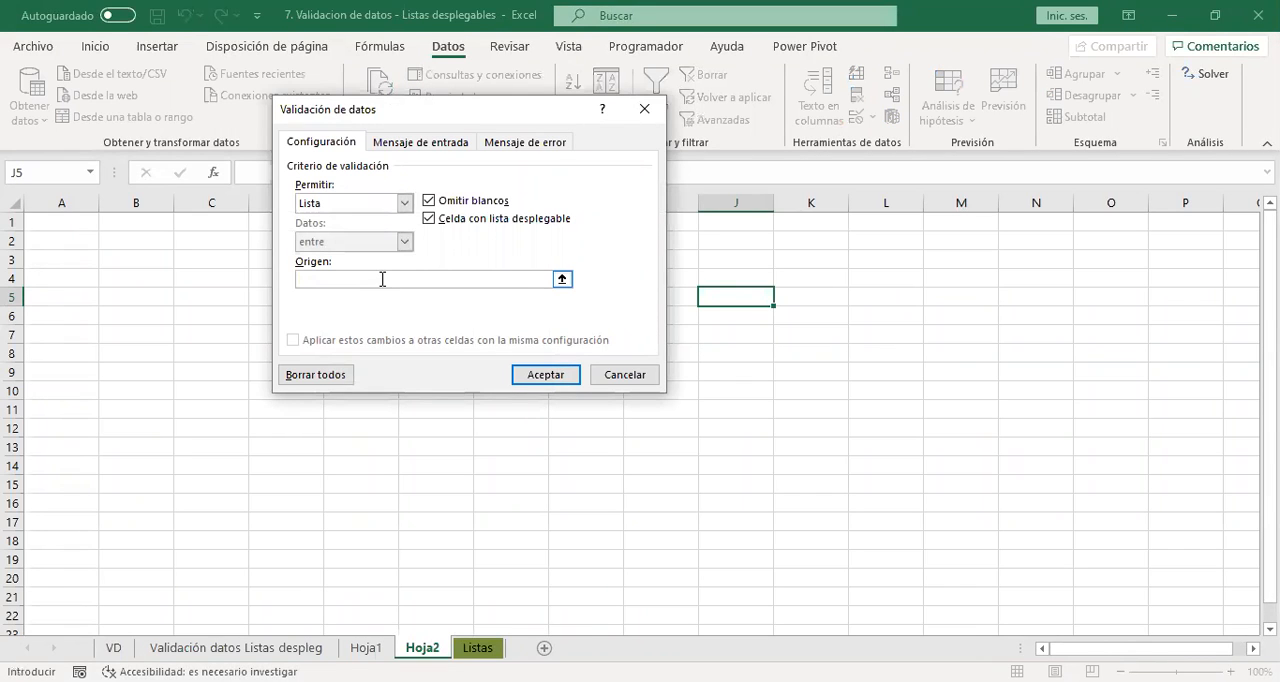
pyautogui.press('F3')
pyautogui.click(390, 208)
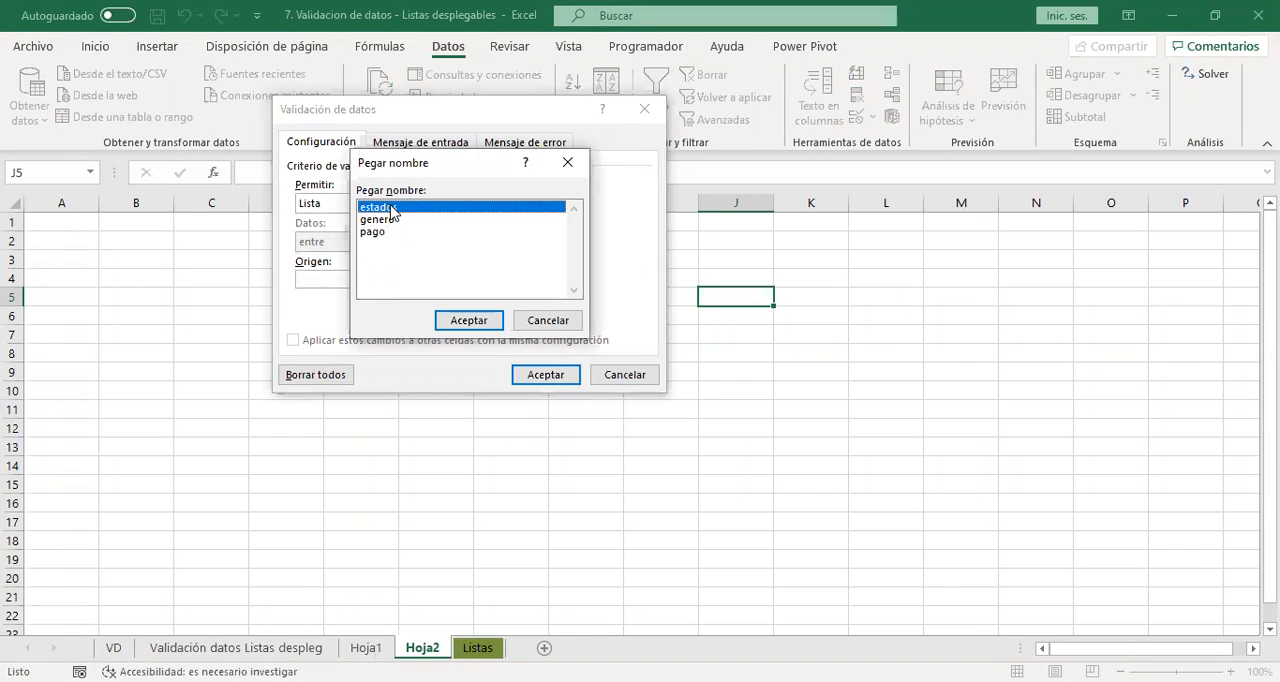
pyautogui.click(468, 320)
pyautogui.click(545, 376)
pyautogui.click(782, 298)
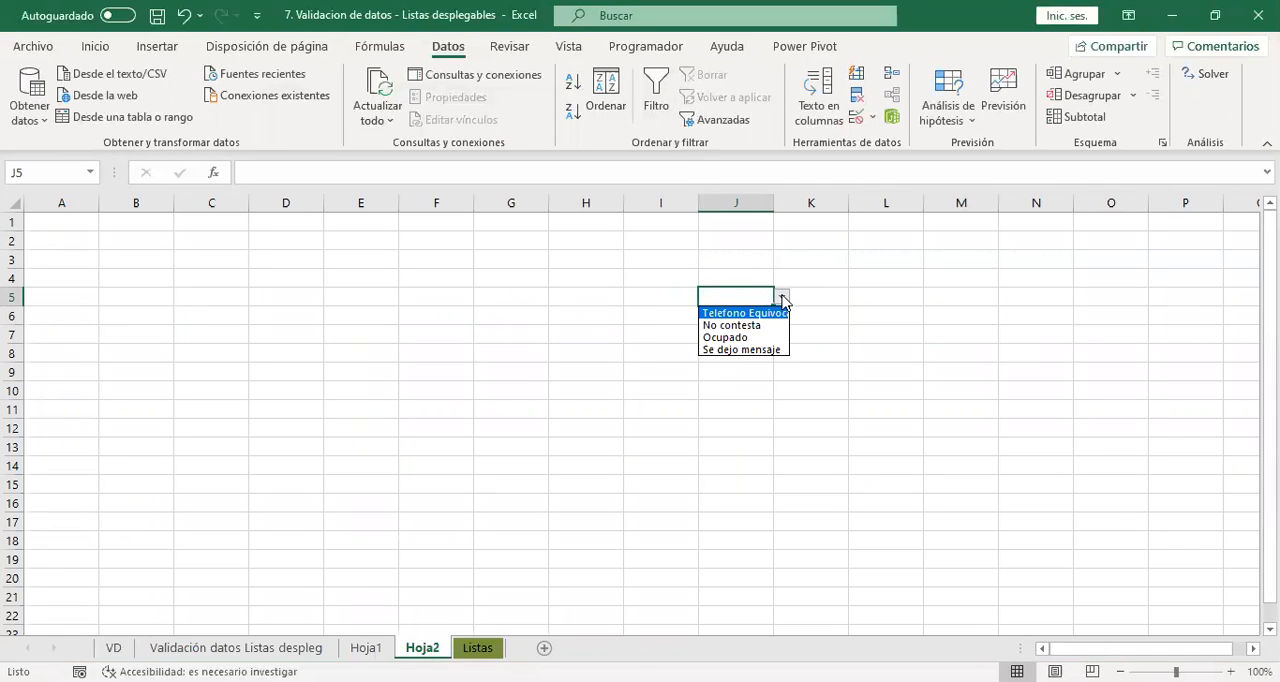
pyautogui.click(782, 298)
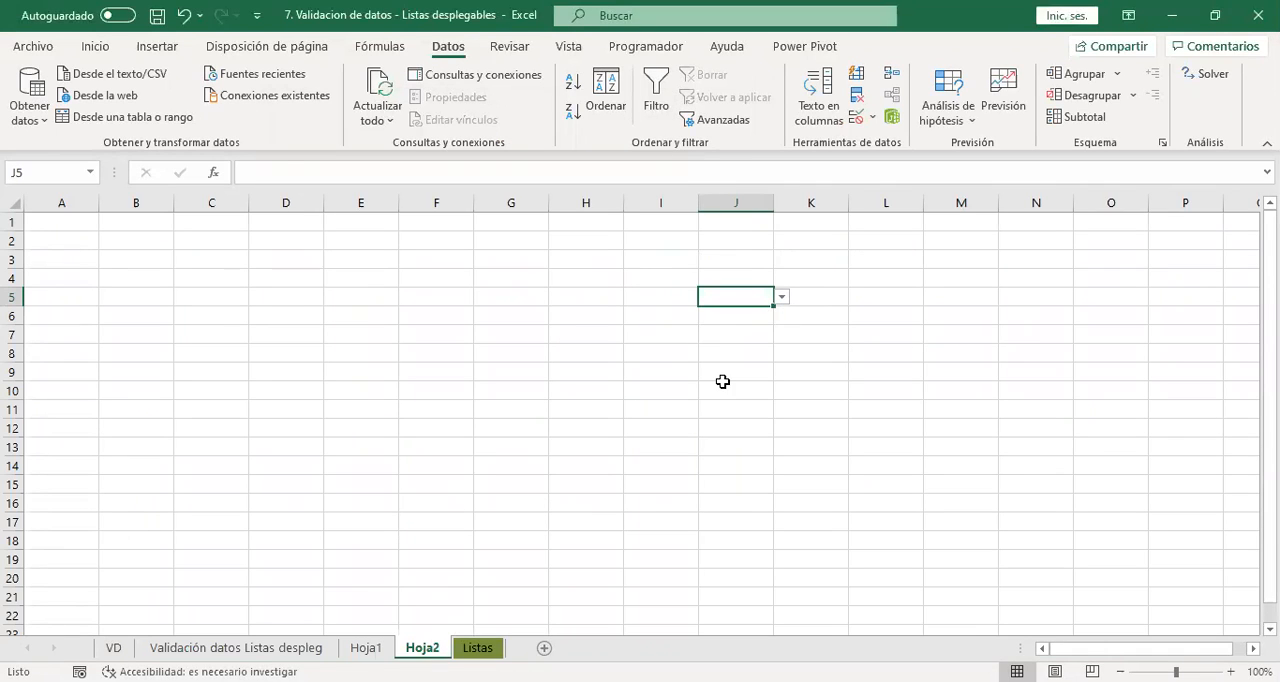
# Replace the entry in E4 of the Listas sheet with "Telefono no contesta".
pyautogui.hotkey('ctrl', 'pagedown')
pyautogui.click(547, 312)
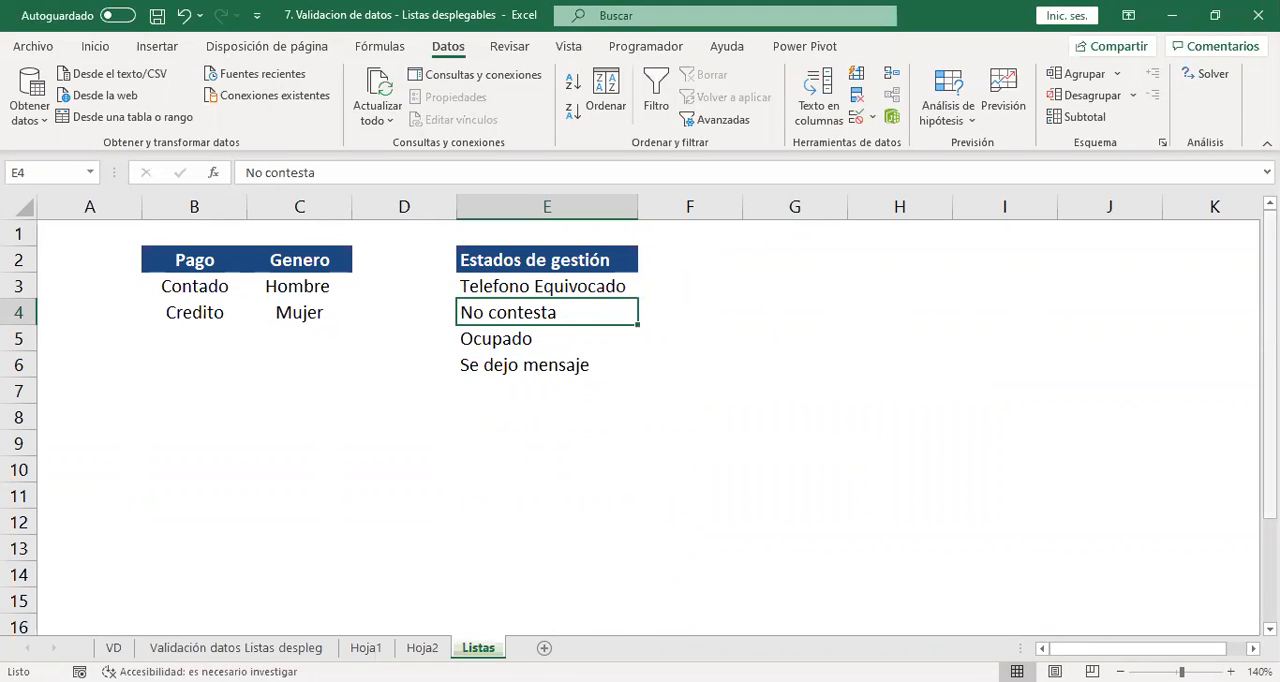
pyautogui.write('Telefono no contesta')
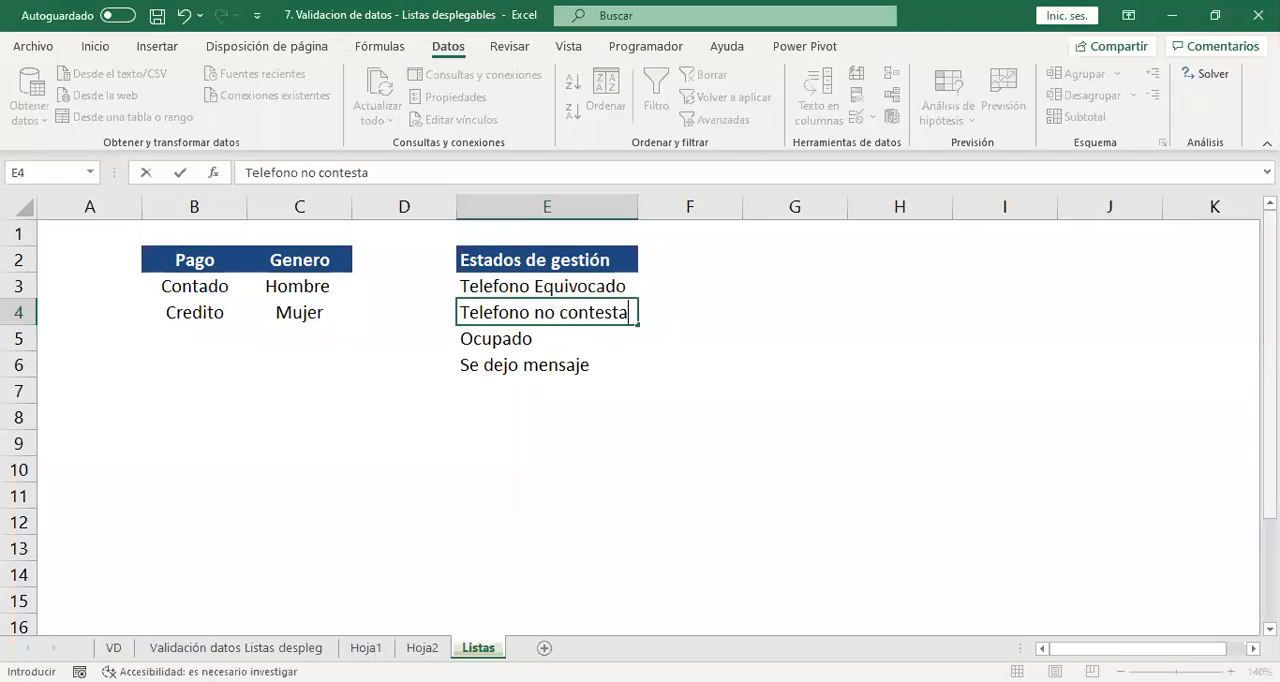
pyautogui.press('Return')
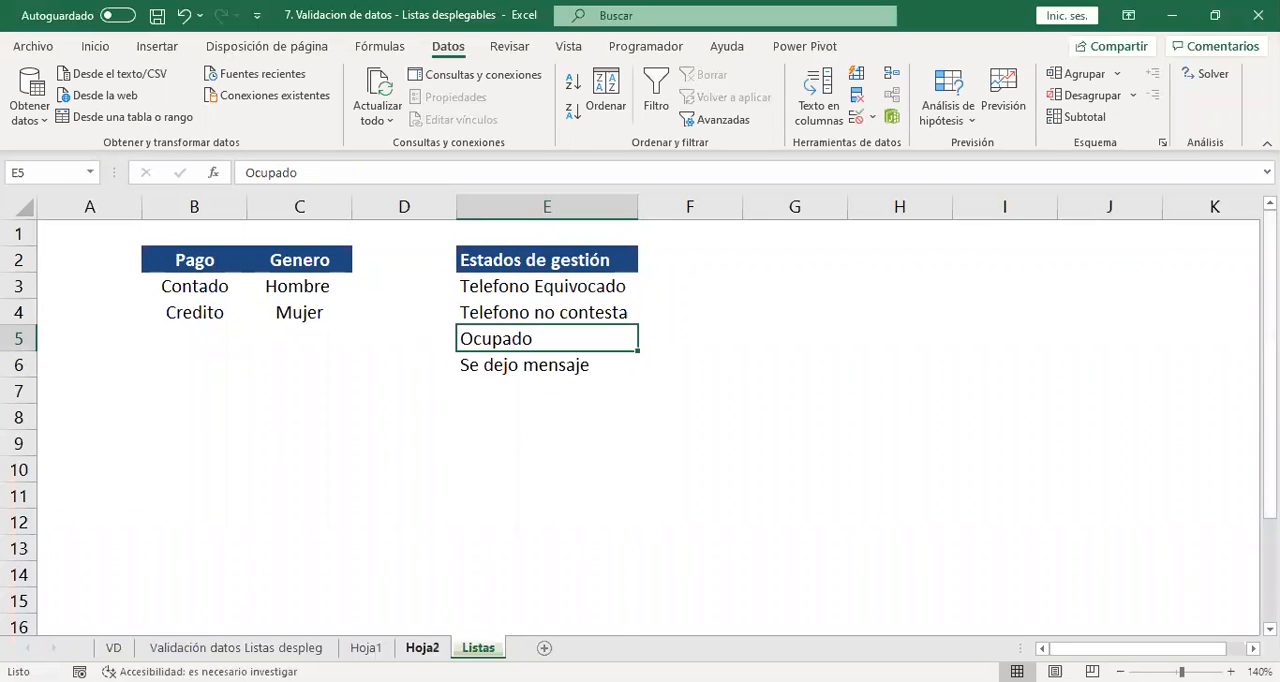
# Check the drop-down options in J5 on Hoja2 and in Q11 on the Validación datos Listas despleg sheet without choosing any.
pyautogui.click(422, 648)
pyautogui.click(782, 297)
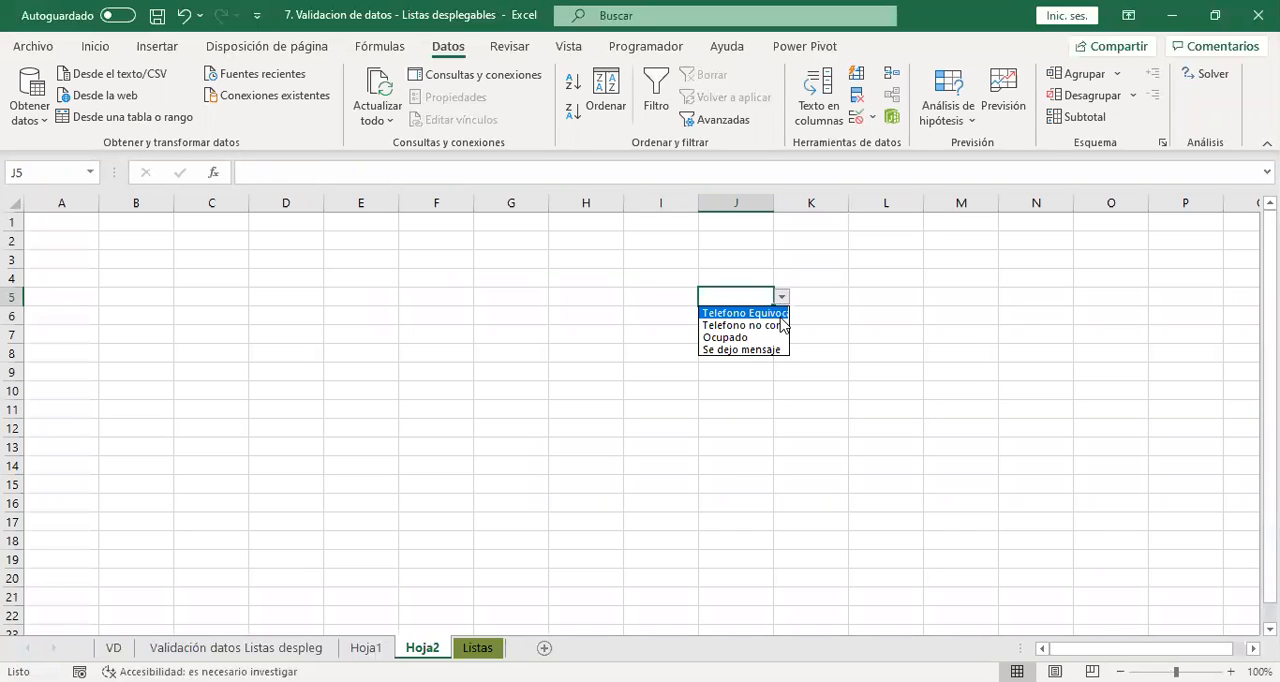
pyautogui.press('Escape')
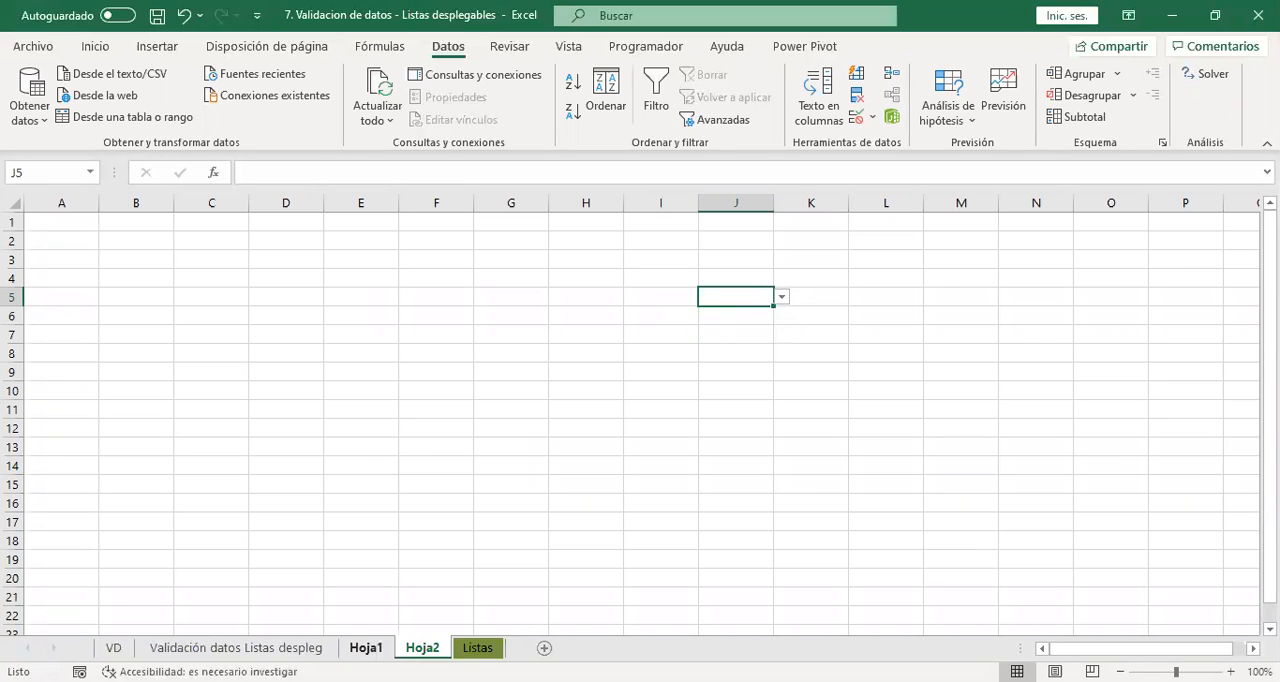
pyautogui.click(366, 648)
pyautogui.click(236, 648)
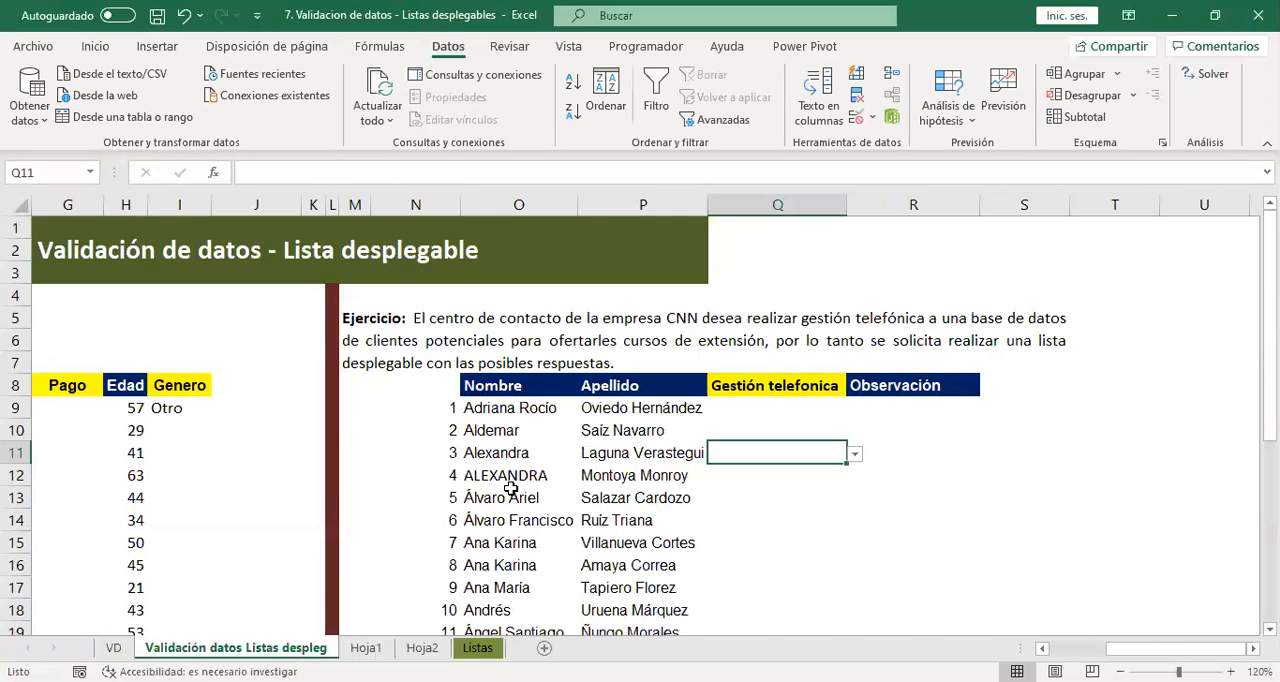
pyautogui.click(854, 454)
pyautogui.press('Escape')
pyautogui.click(740, 412)
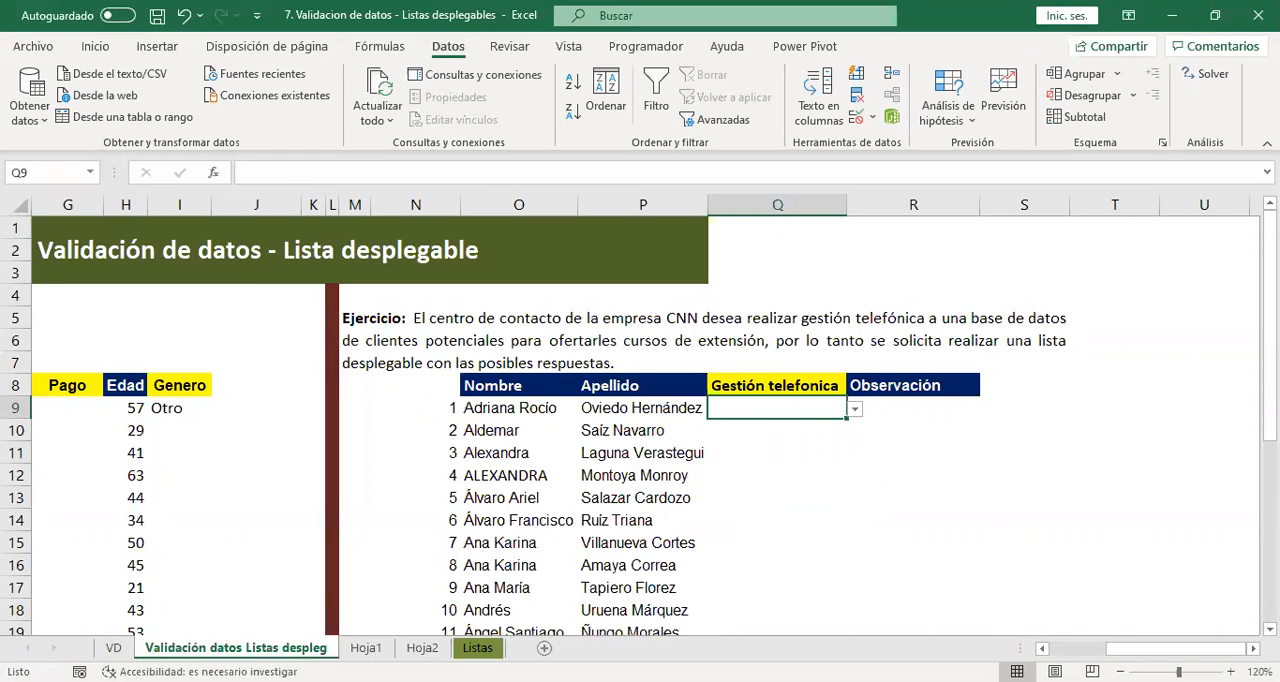
pyautogui.click(366, 647)
pyautogui.click(286, 647)
pyautogui.hscroll(-3, 324, 354)
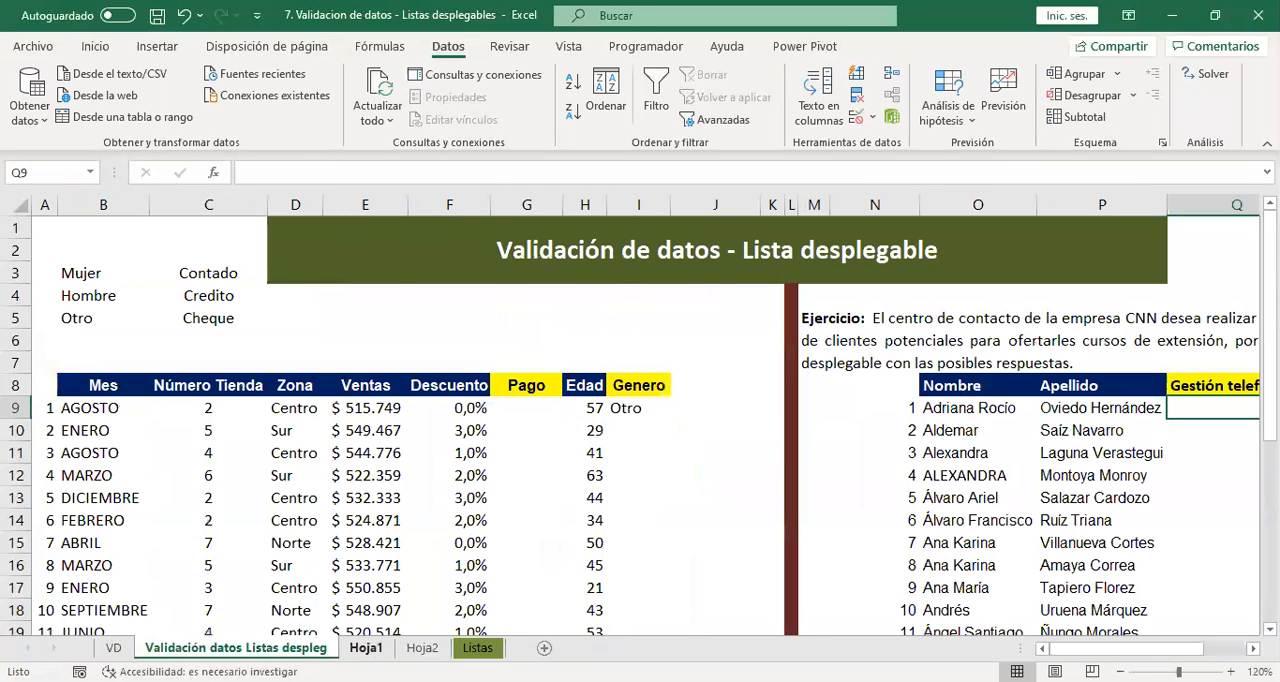
pyautogui.click(366, 647)
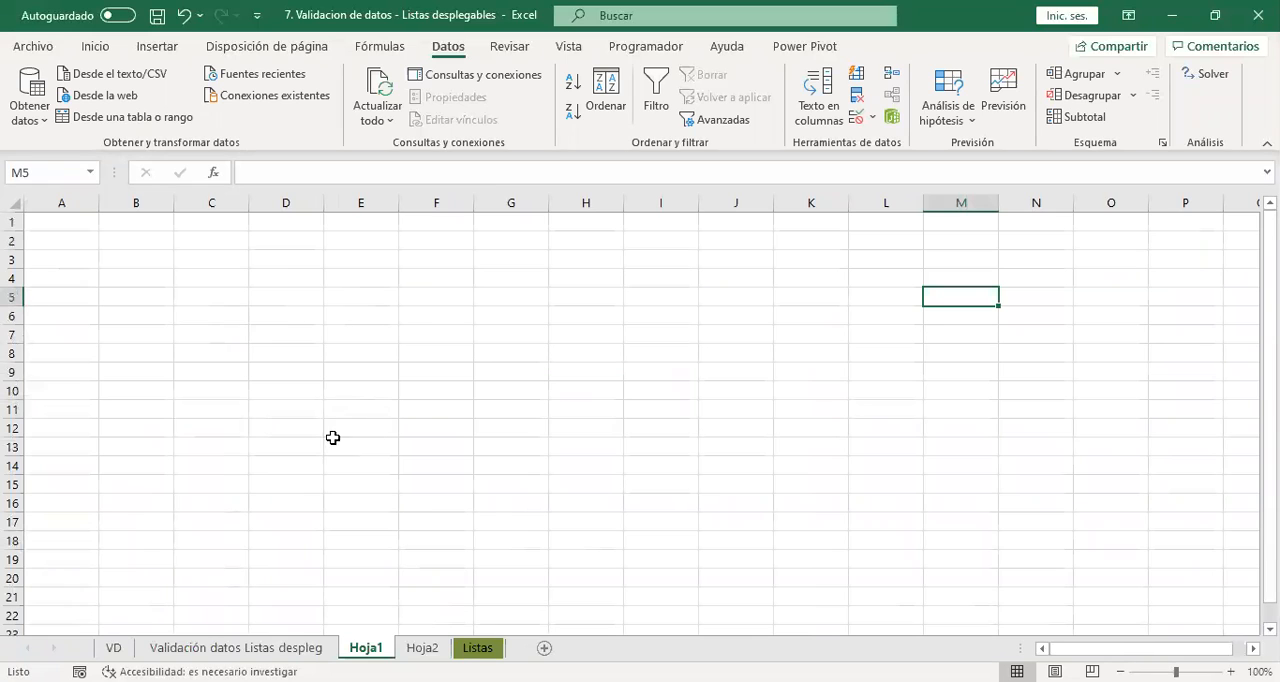
pyautogui.click(406, 648)
pyautogui.click(300, 648)
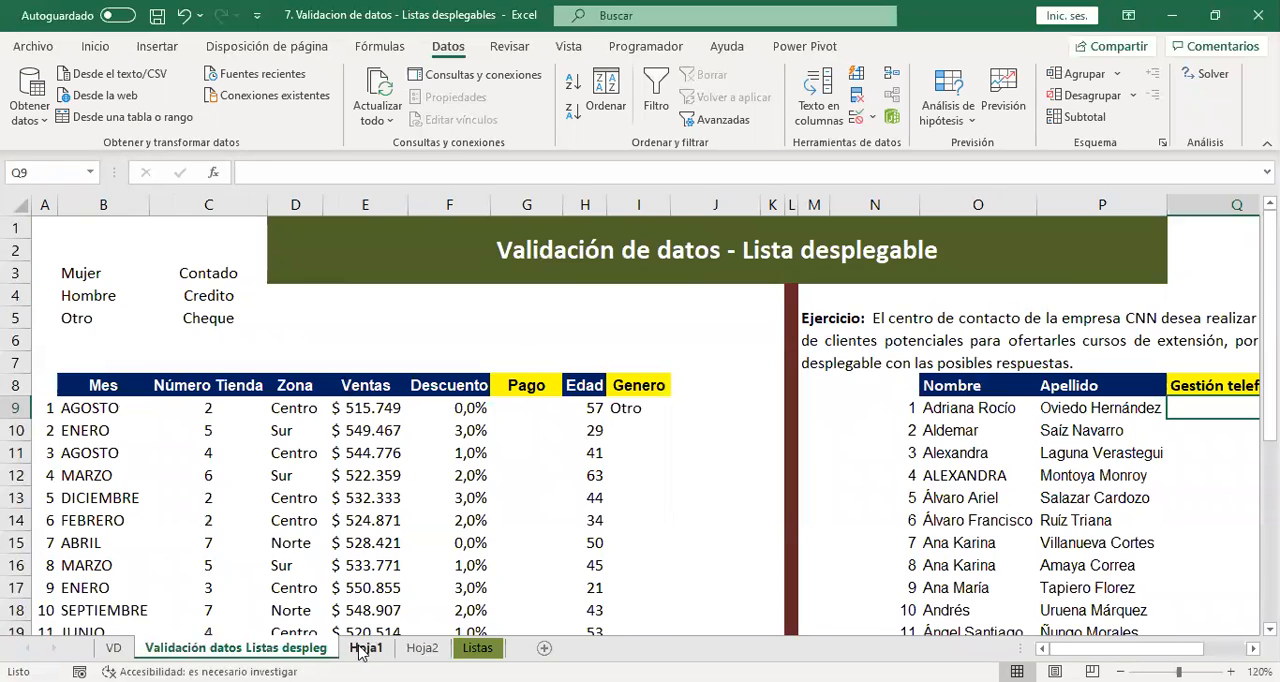
pyautogui.click(359, 648)
pyautogui.click(240, 648)
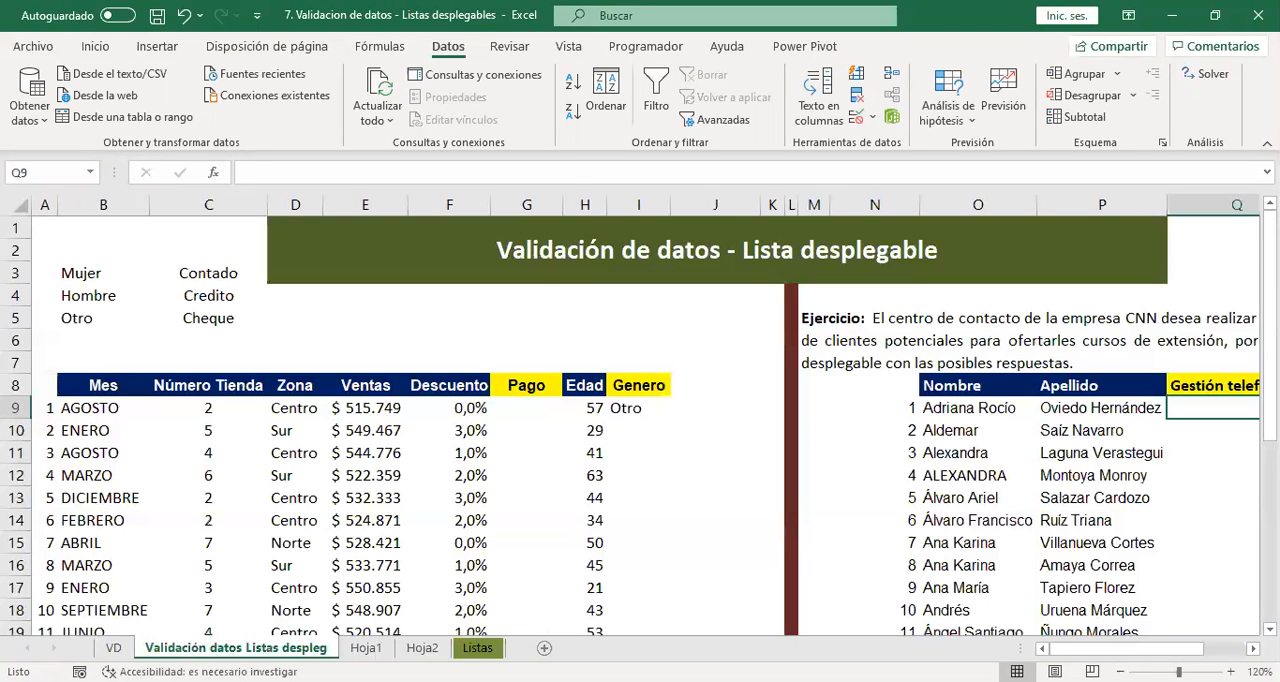
pyautogui.click(200, 360)
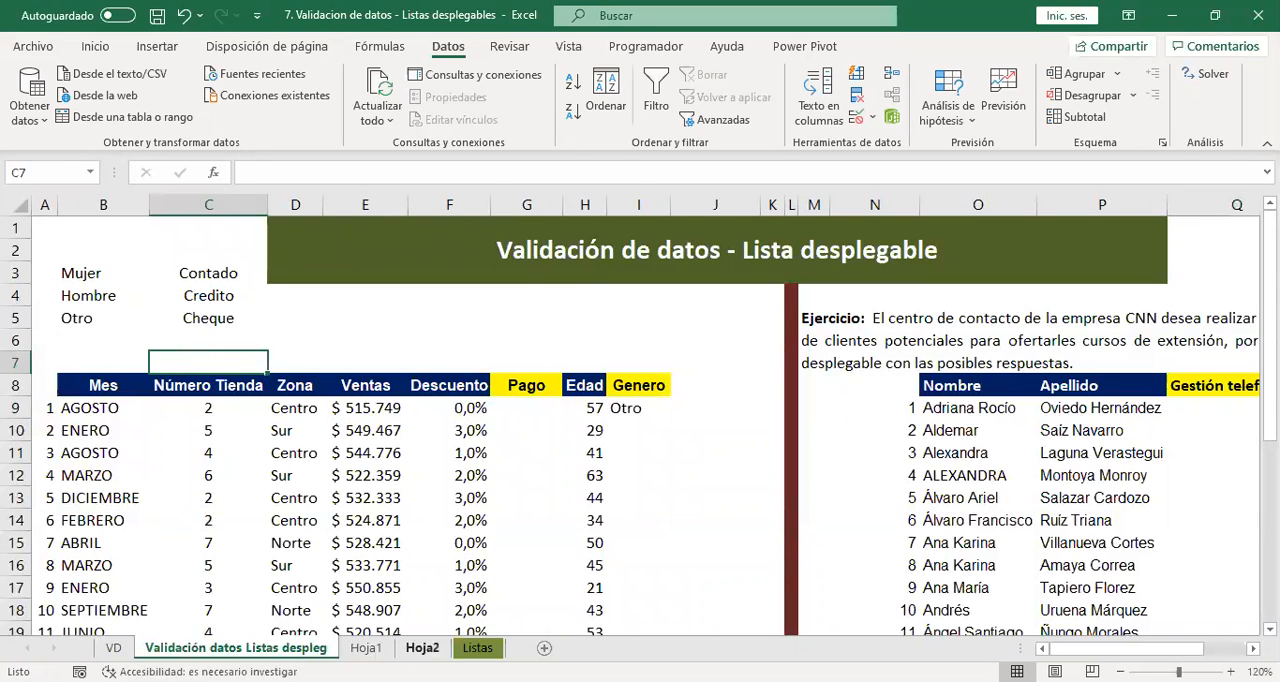
# Select the Estados de gestión entries E3:E6 on the Listas sheet to check which cells the named range covers.
pyautogui.click(478, 648)
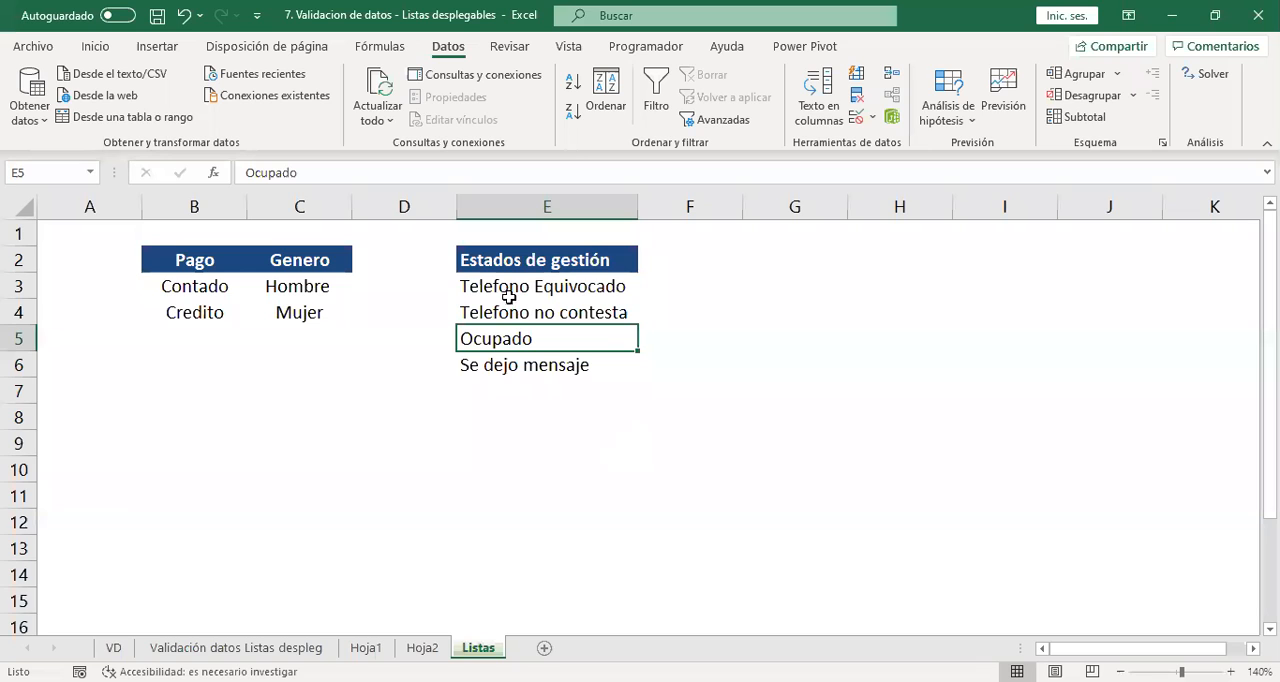
pyautogui.moveTo(514, 286); pyautogui.dragTo(488, 368)
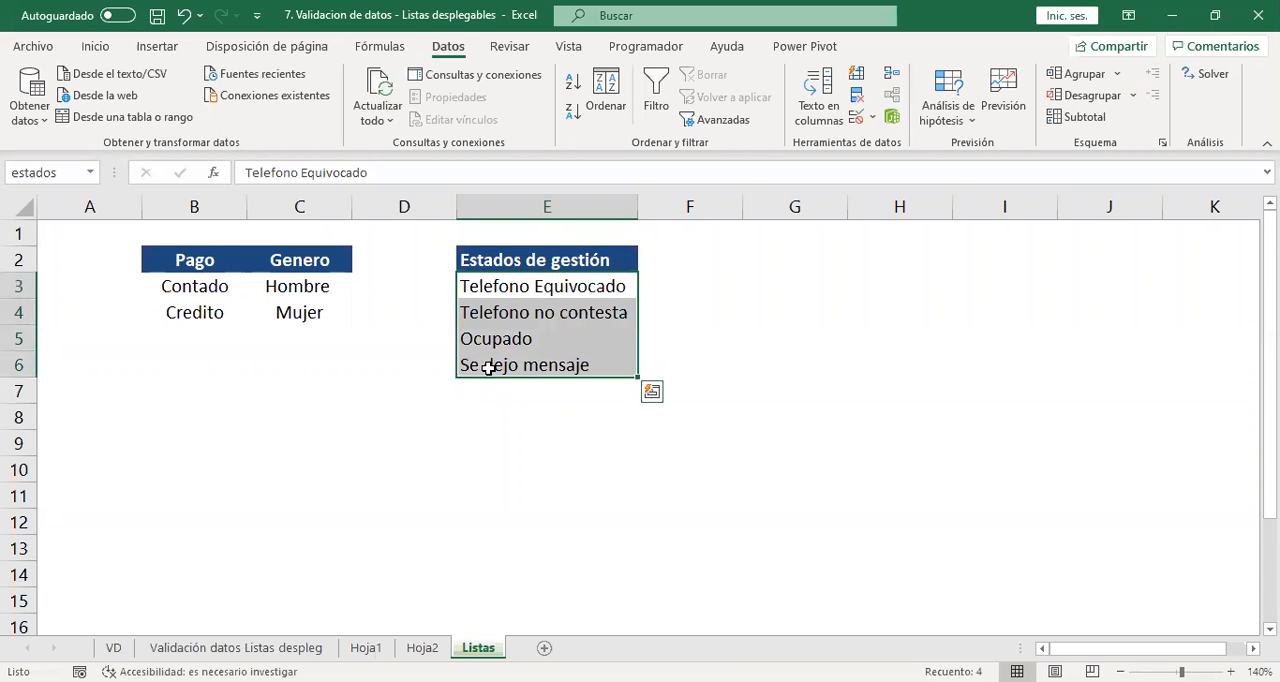
pyautogui.click(608, 414)
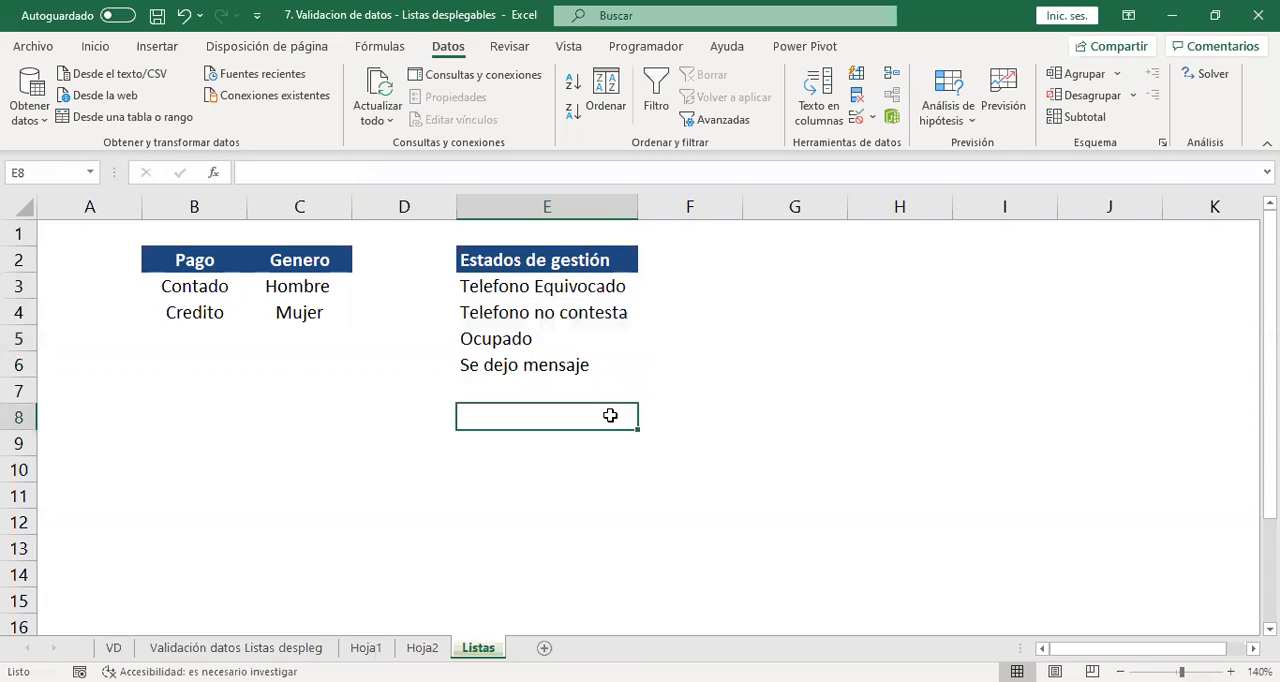
pyautogui.moveTo(586, 286); pyautogui.dragTo(580, 367)
# Add the entry "Compromiso" in E7 below the Estados de gestión list.
pyautogui.click(500, 394)
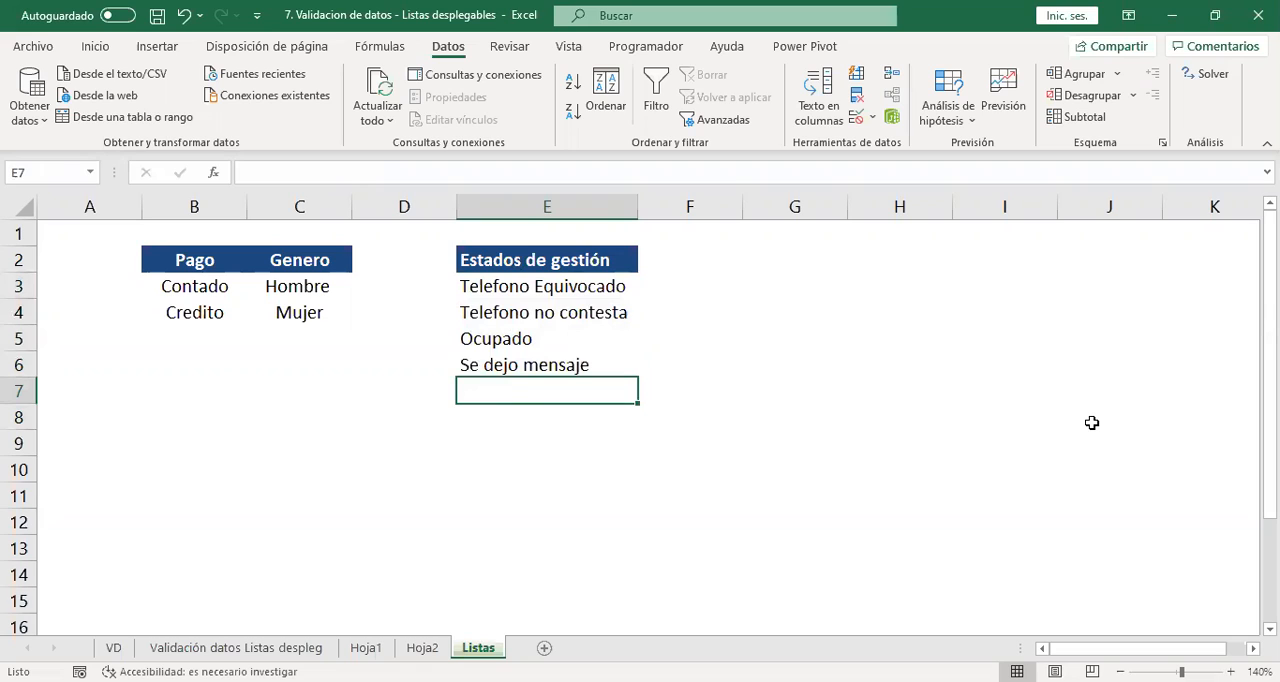
pyautogui.write('Compromiso')
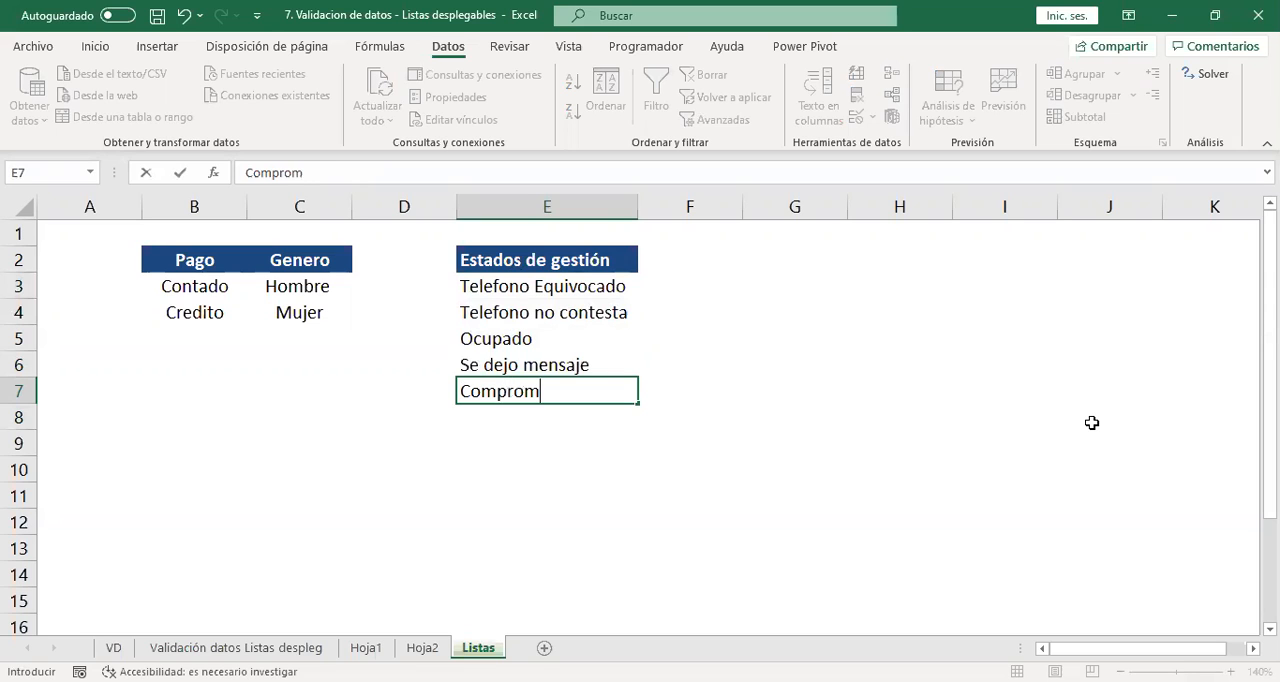
pyautogui.press('Return')
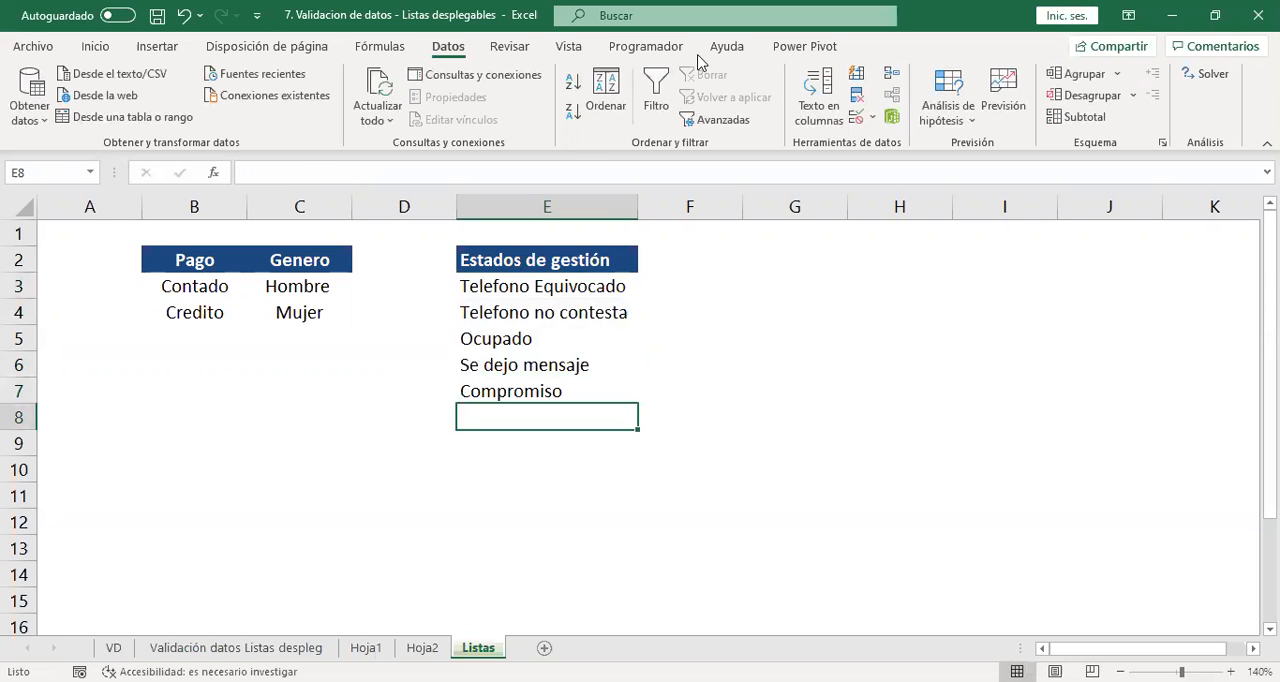
# Extend the named range estados to =Listas!$E$3:$E$7 in the name manager and close it.
pyautogui.click(380, 46)
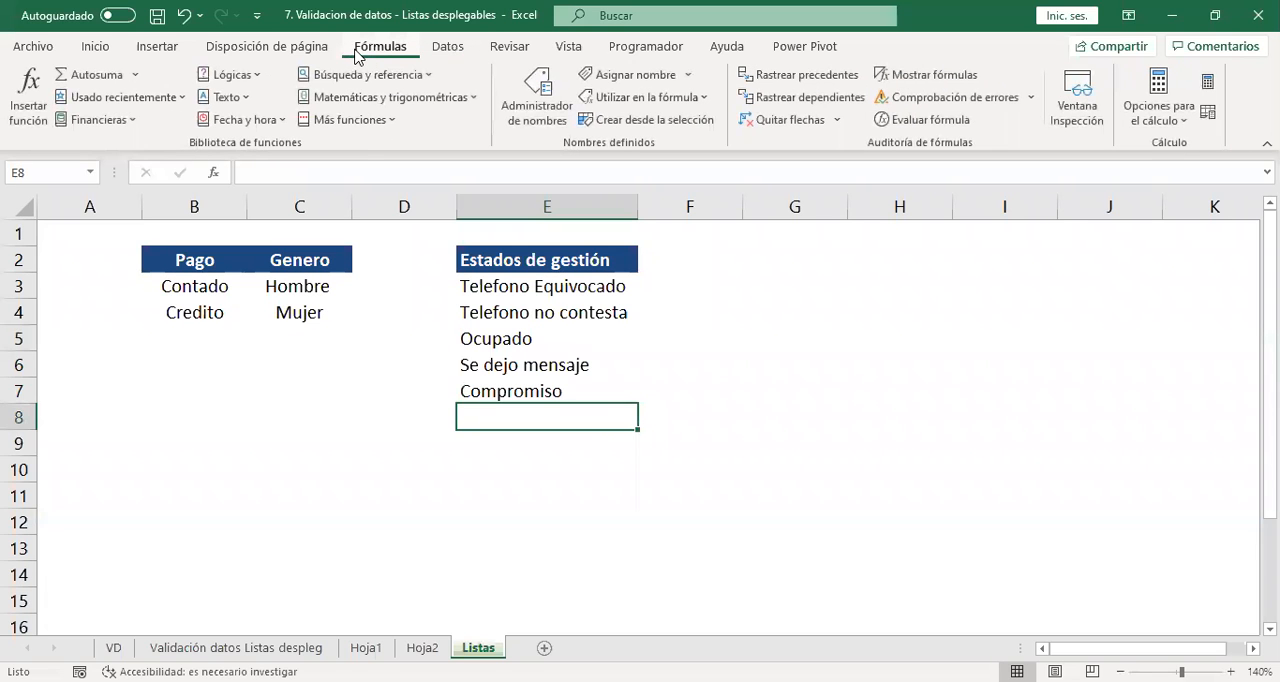
pyautogui.click(537, 97)
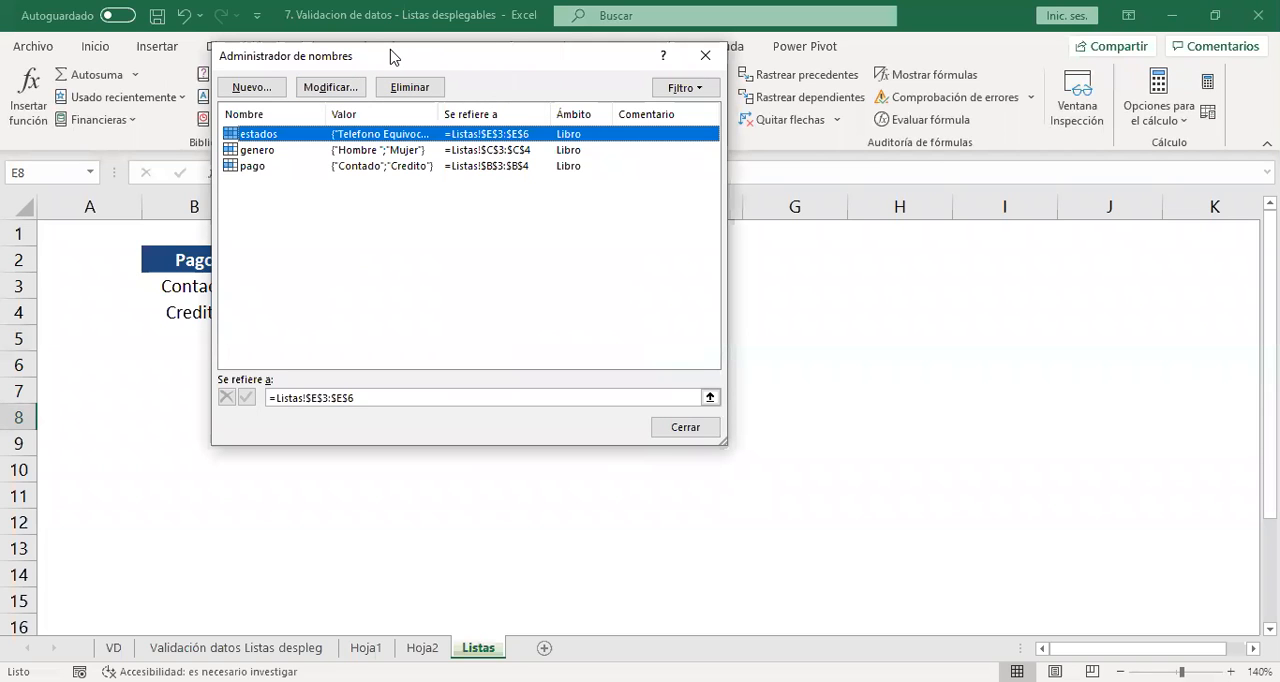
pyautogui.moveTo(390, 56); pyautogui.dragTo(733, 96)
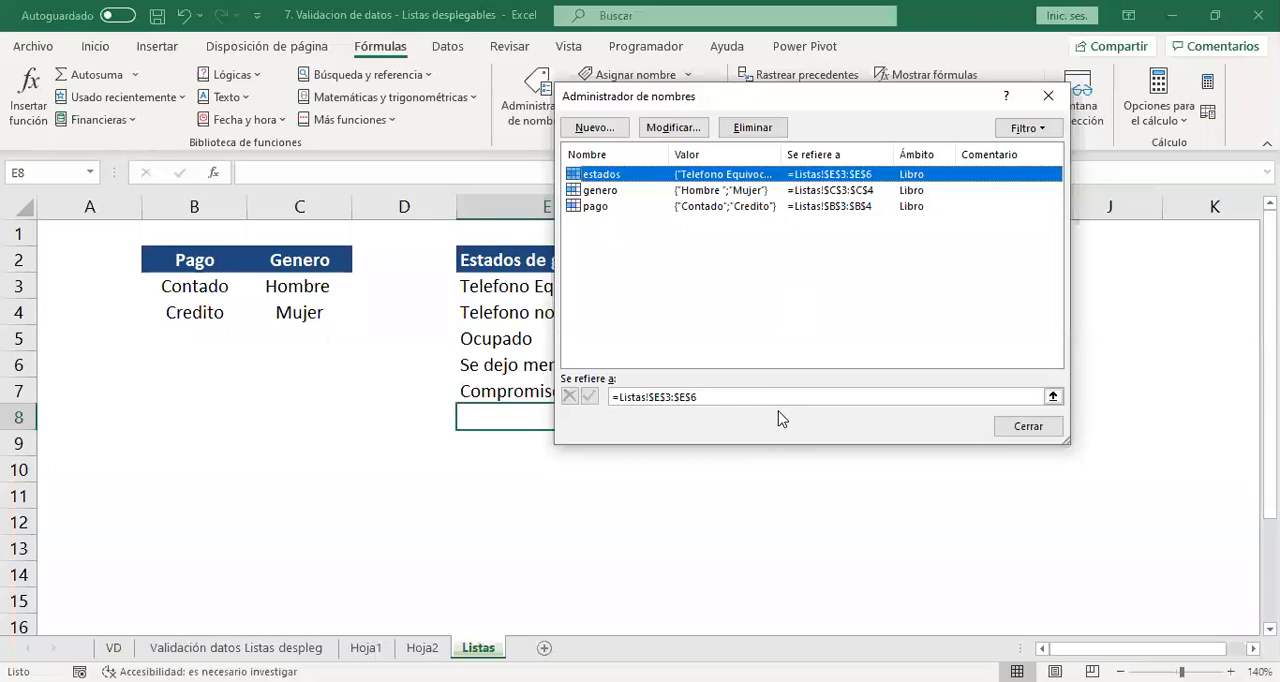
pyautogui.click(750, 397)
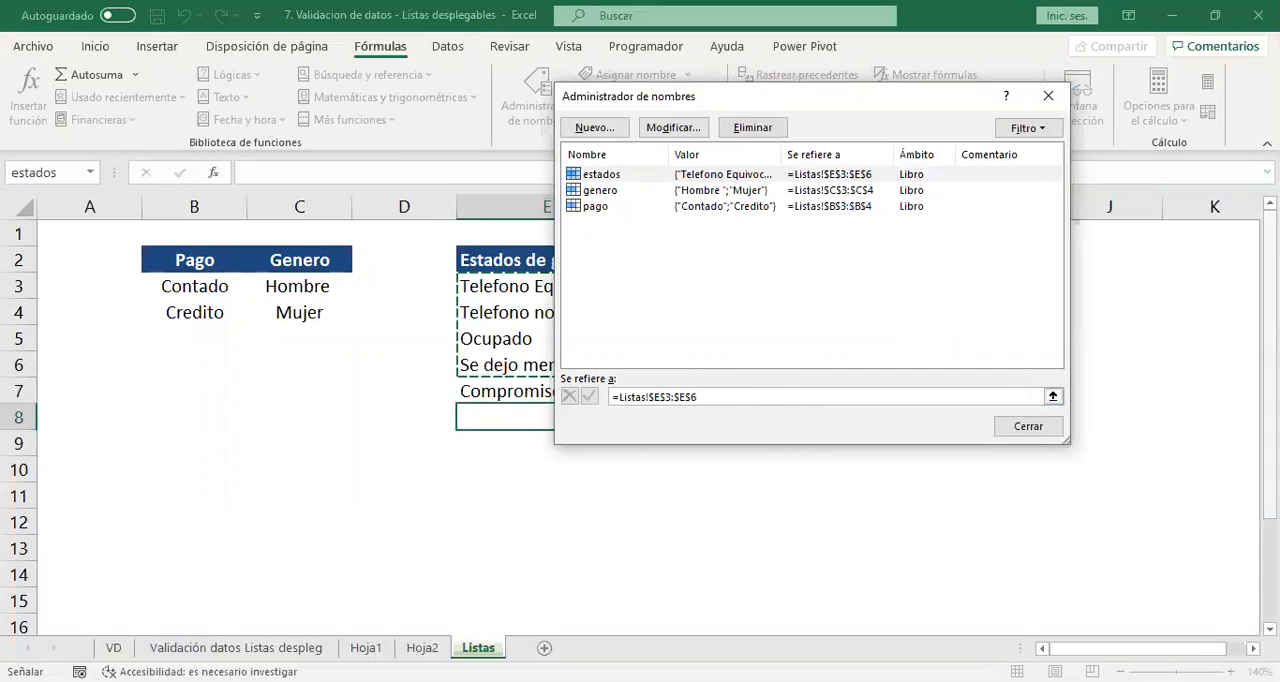
pyautogui.press('BackSpace')
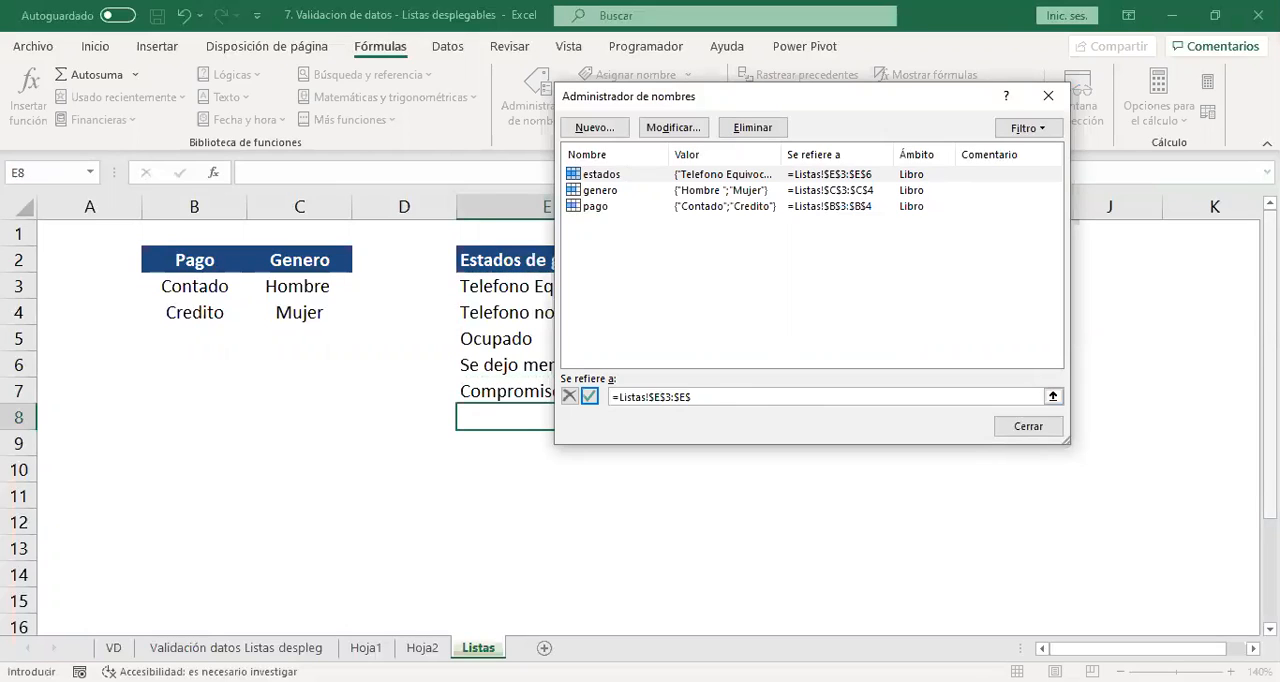
pyautogui.click(590, 397)
pyautogui.click(1028, 426)
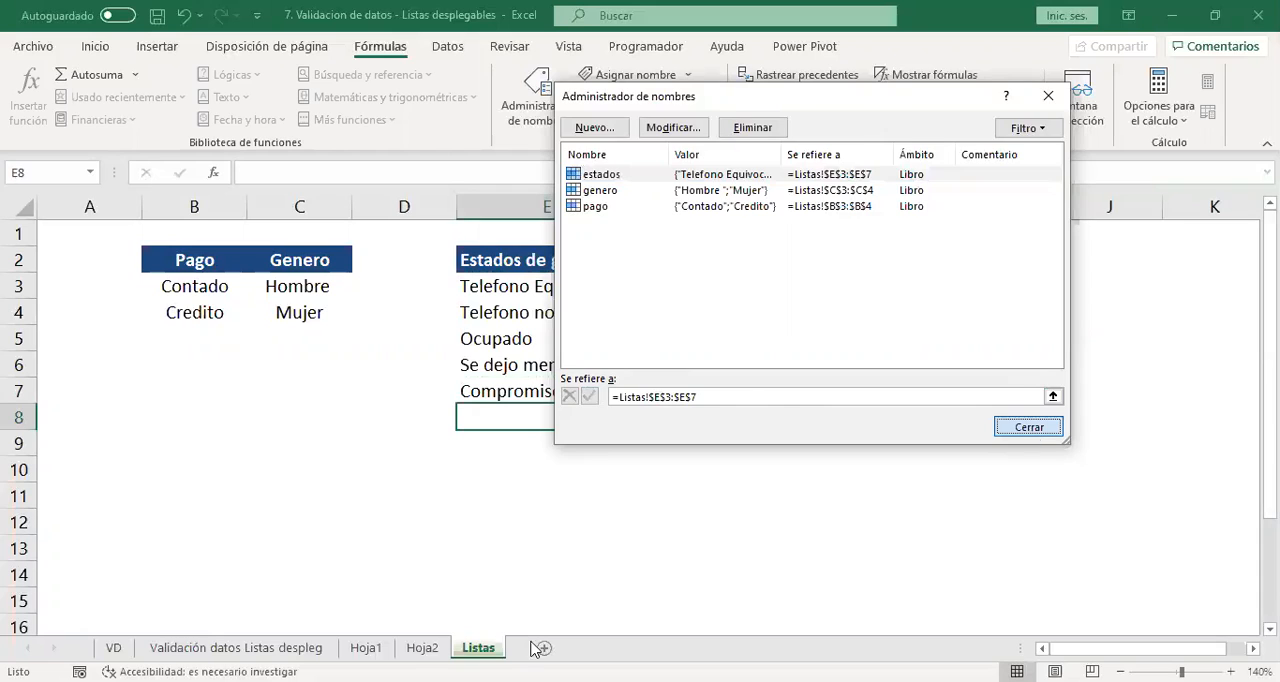
# Check the drop-down options in J5 on Hoja2 and in Q12 of the Gestión telefonica column without choosing any.
pyautogui.click(422, 648)
pyautogui.click(782, 296)
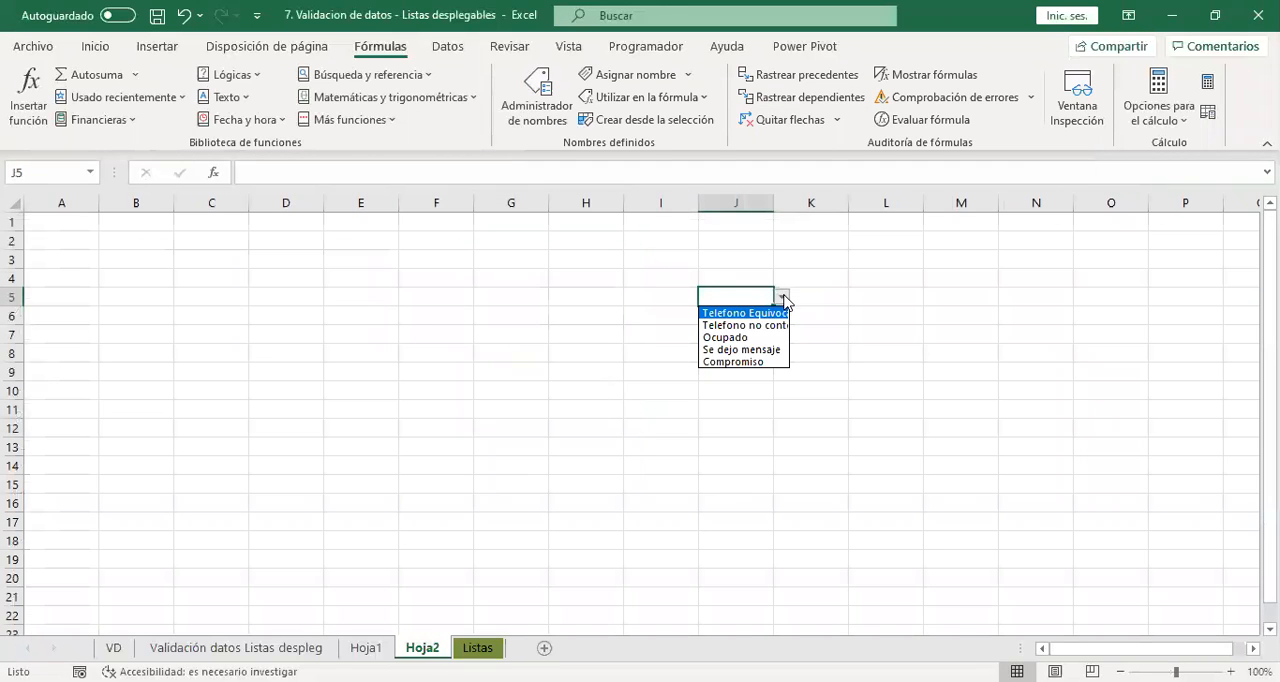
pyautogui.click(365, 648)
pyautogui.click(365, 648)
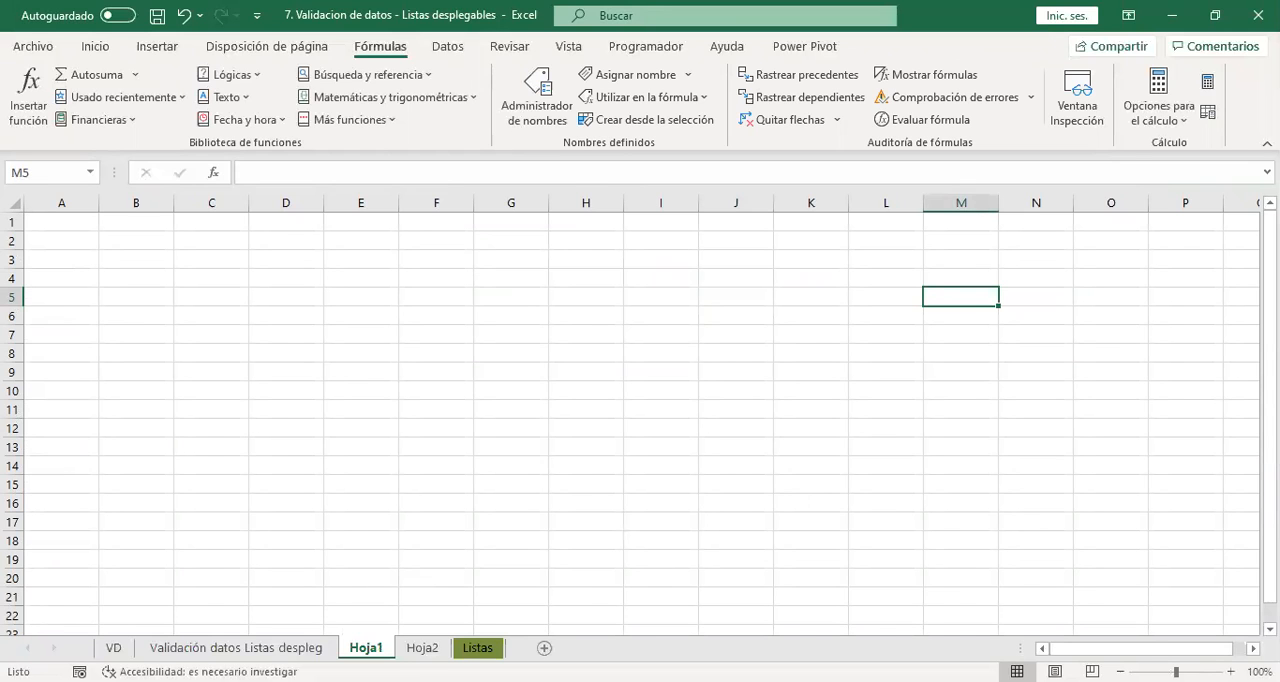
pyautogui.click(236, 648)
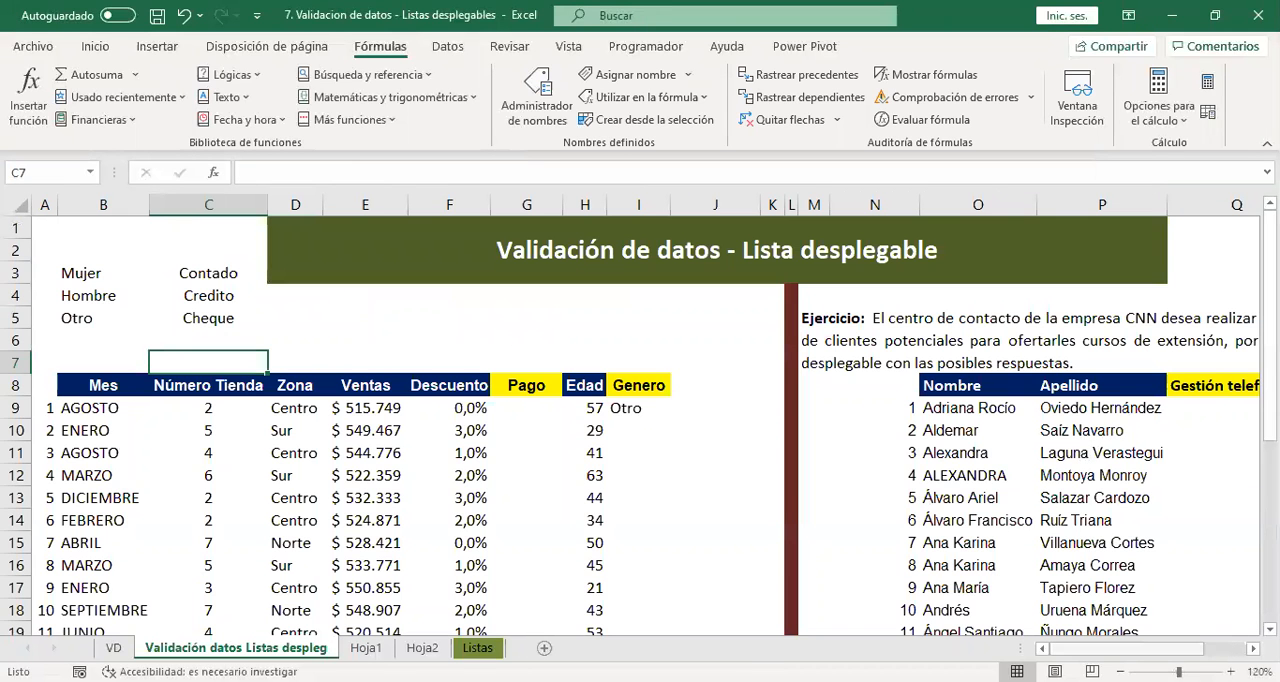
pyautogui.hscroll(3, 970, 440)
pyautogui.click(1000, 474)
pyautogui.click(1022, 477)
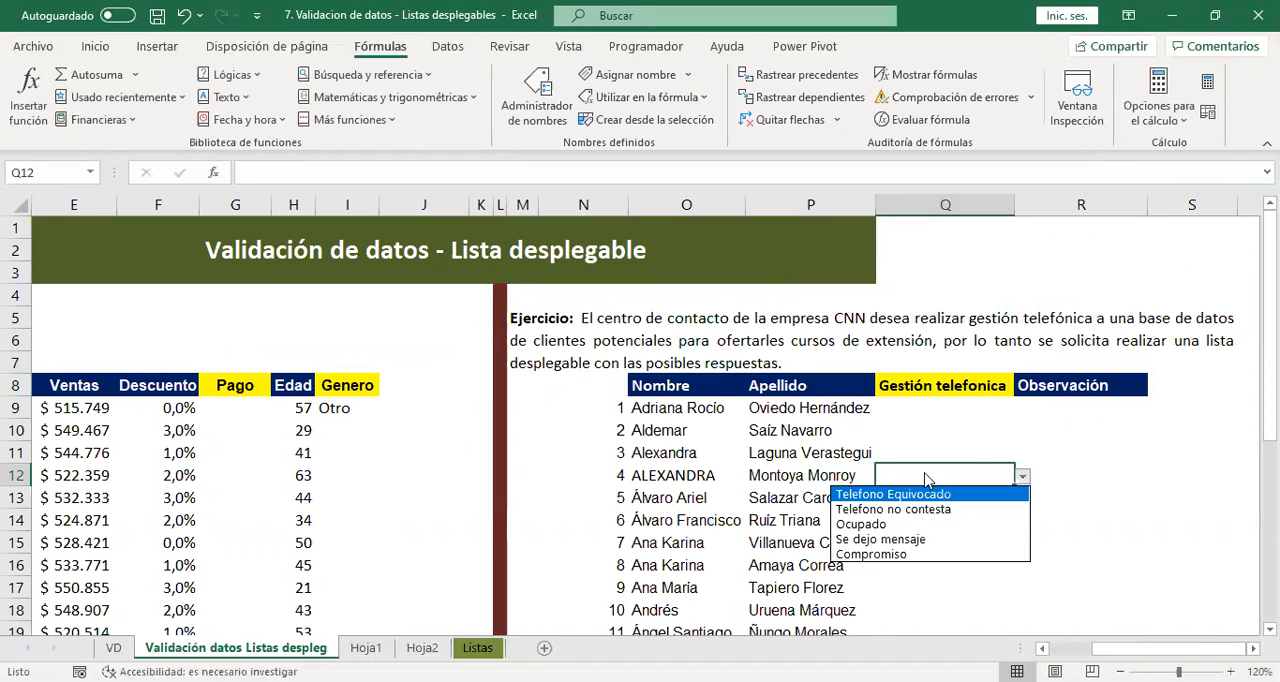
pyautogui.click(949, 424)
pyautogui.click(952, 412)
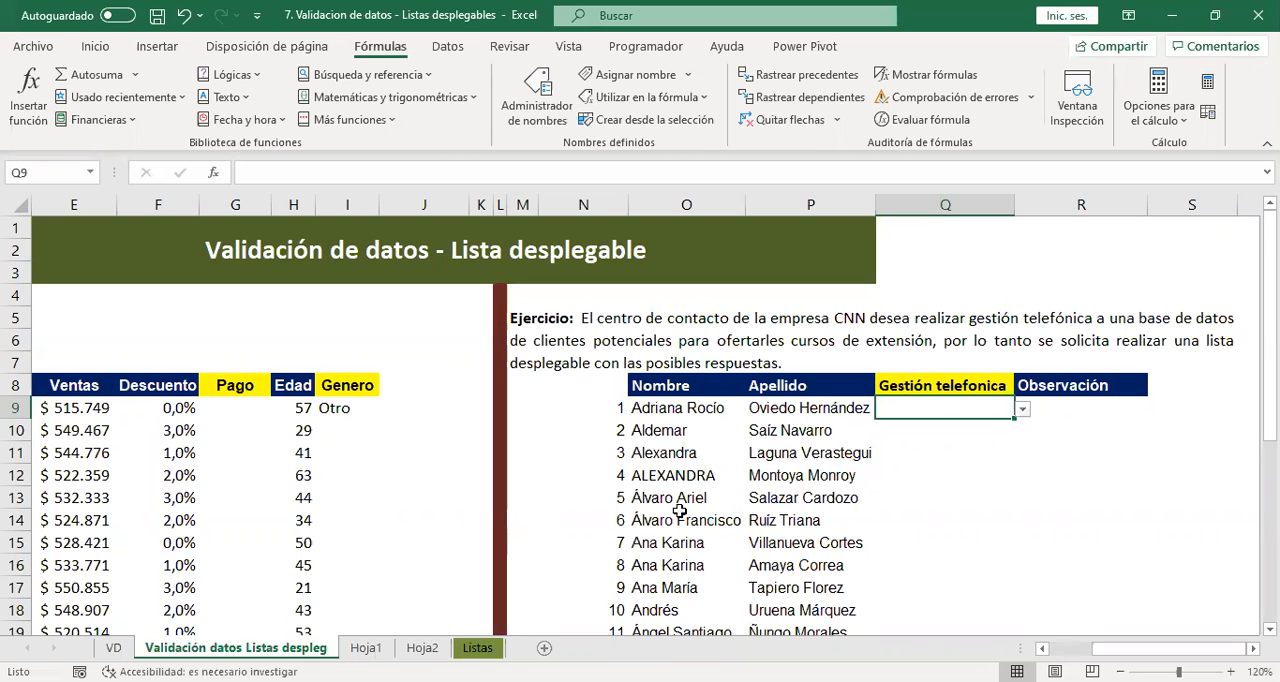
pyautogui.hotkey('alt', 'Tab')
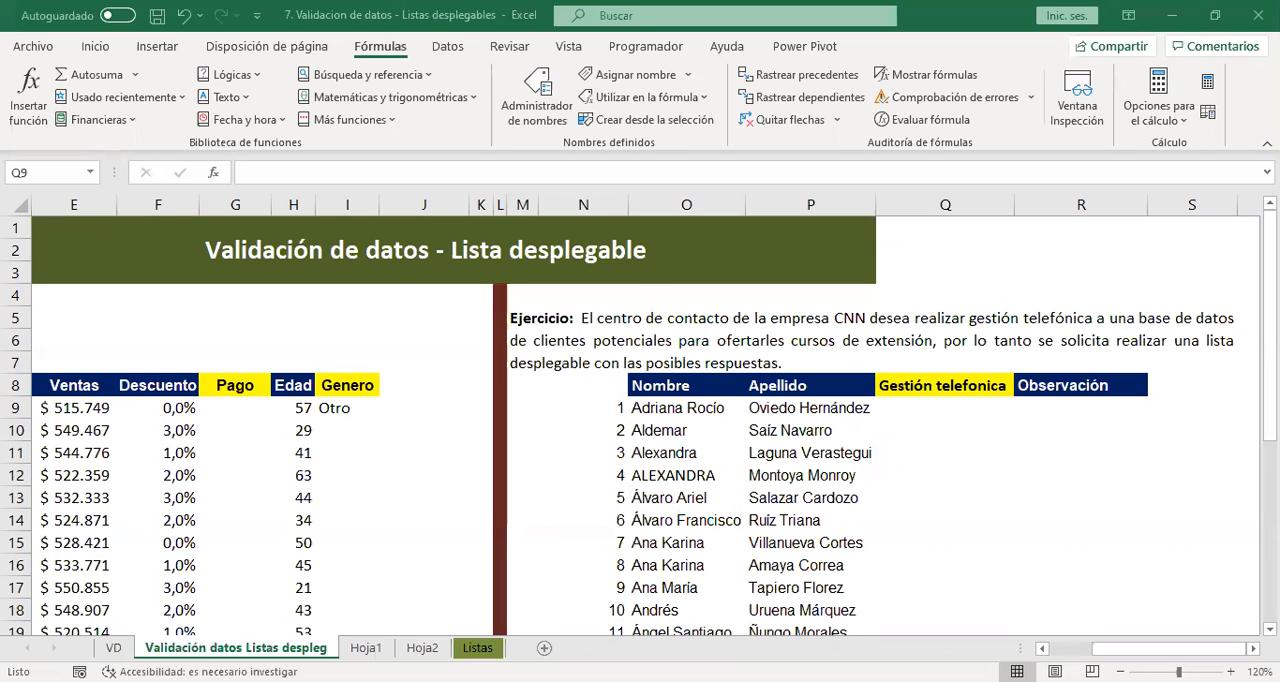
# Extend the named range estados to =Listas!$E$3:$E$12 in the name manager and close it.
pyautogui.hotkey('ctrl', 'pagedown')
pyautogui.hotkey('ctrl', 'pagedown')
pyautogui.hotkey('ctrl', 'pagedown')
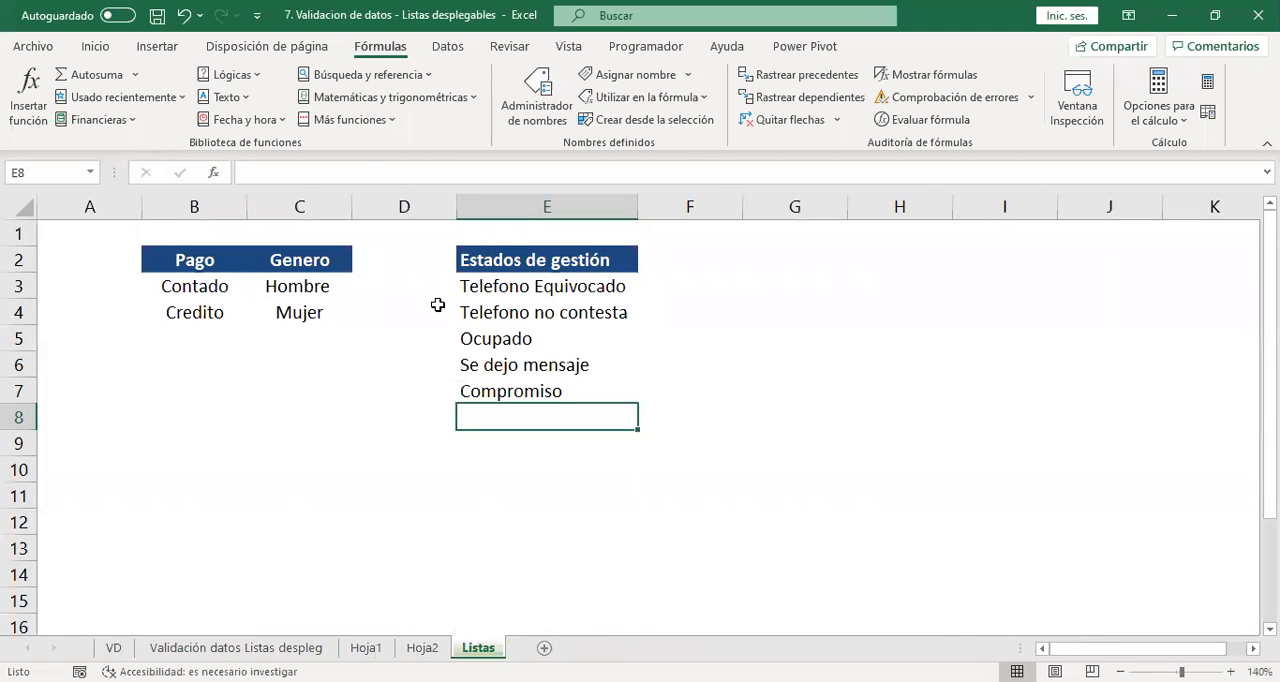
pyautogui.press('Up')
pyautogui.press('Up')
pyautogui.press('Up')
pyautogui.press('Up')
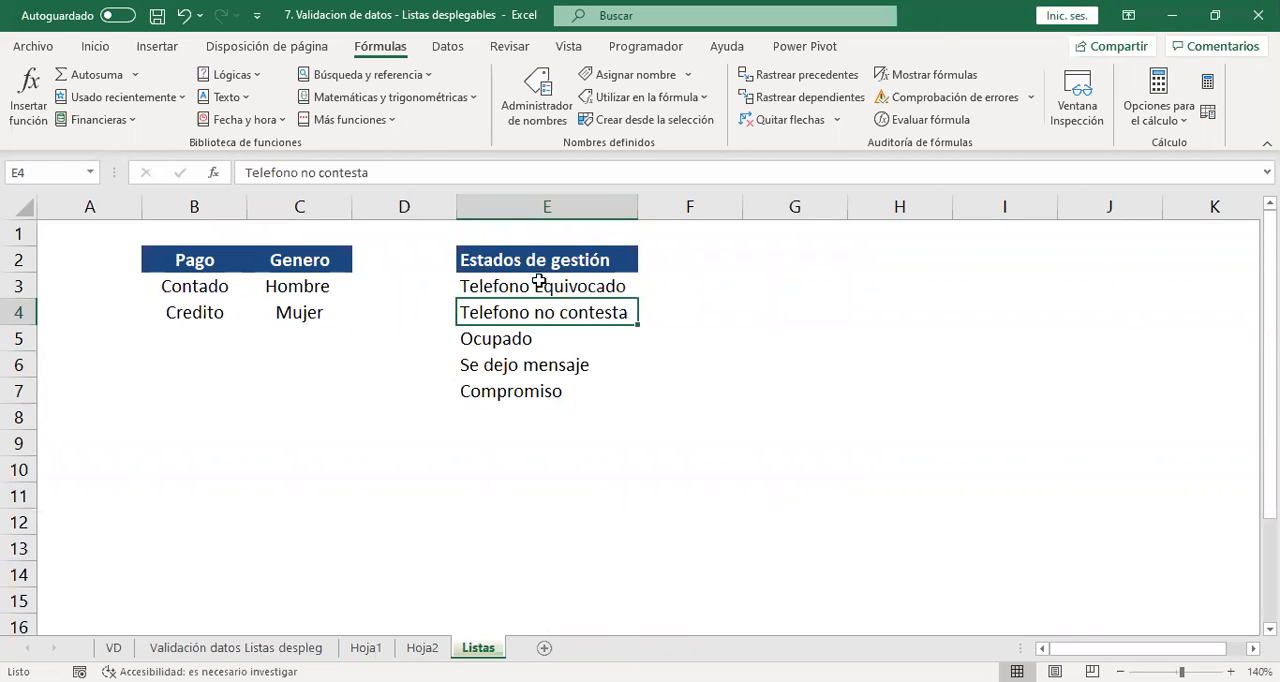
pyautogui.click(538, 92)
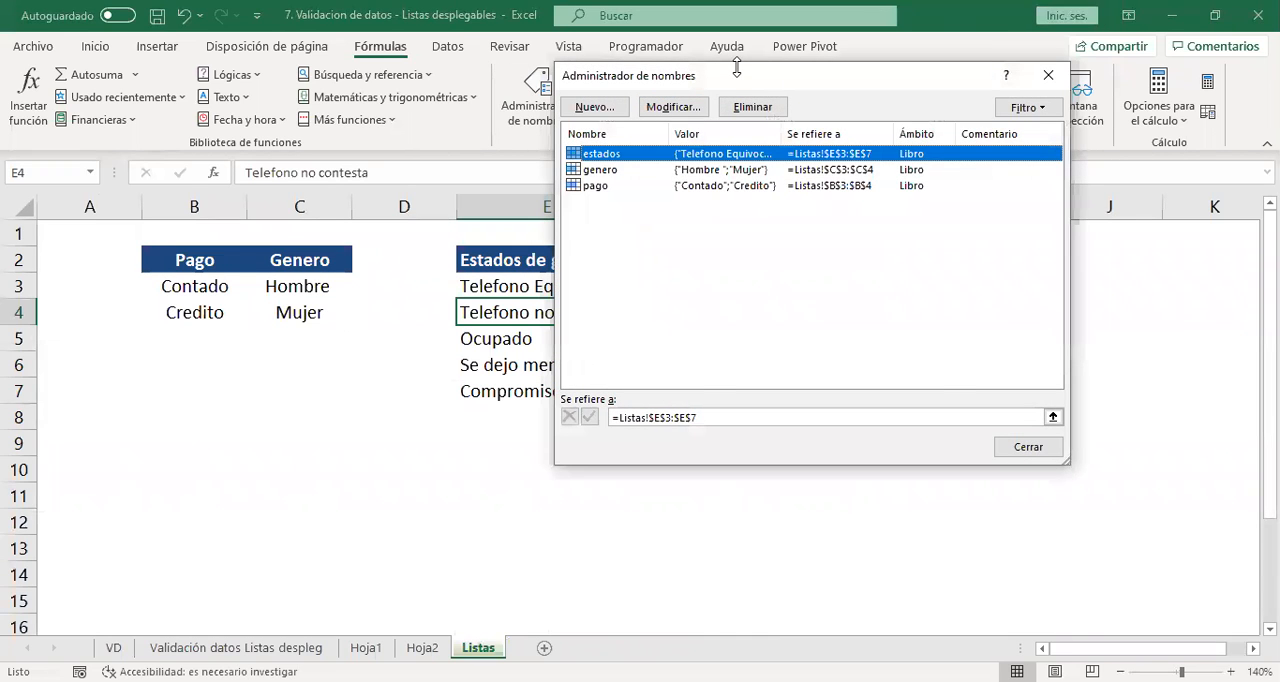
pyautogui.moveTo(740, 76); pyautogui.dragTo(951, 47)
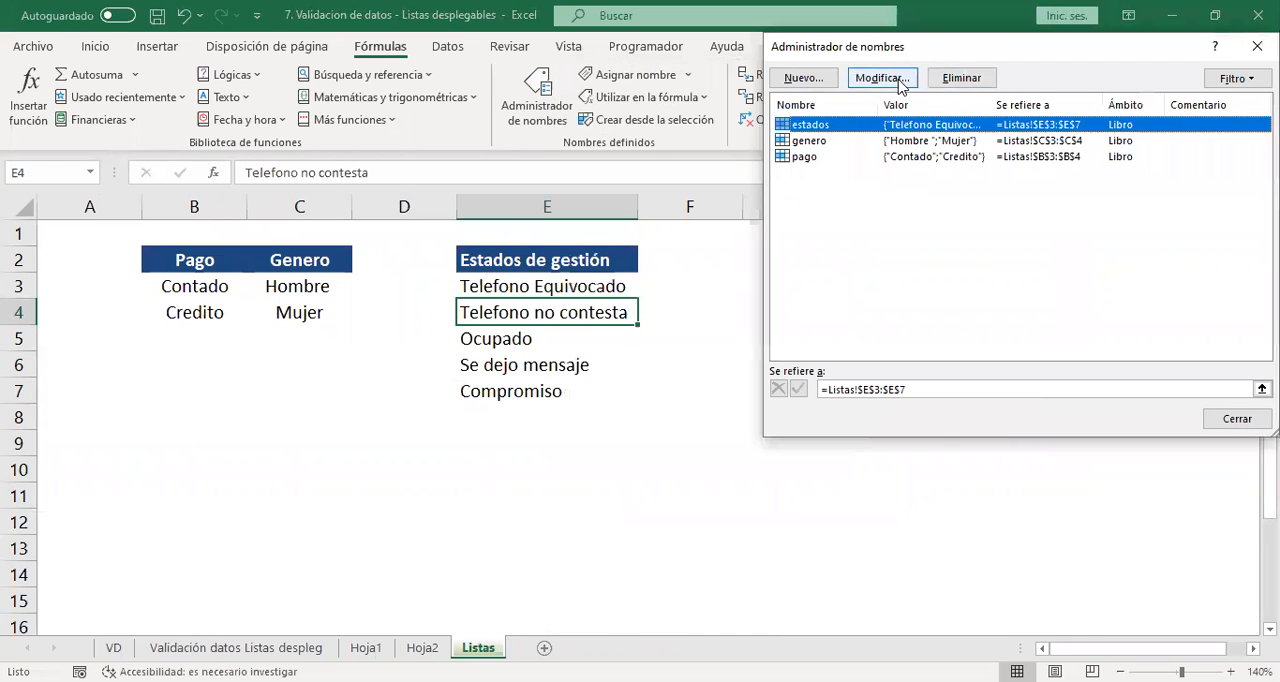
pyautogui.click(884, 77)
pyautogui.click(1068, 298)
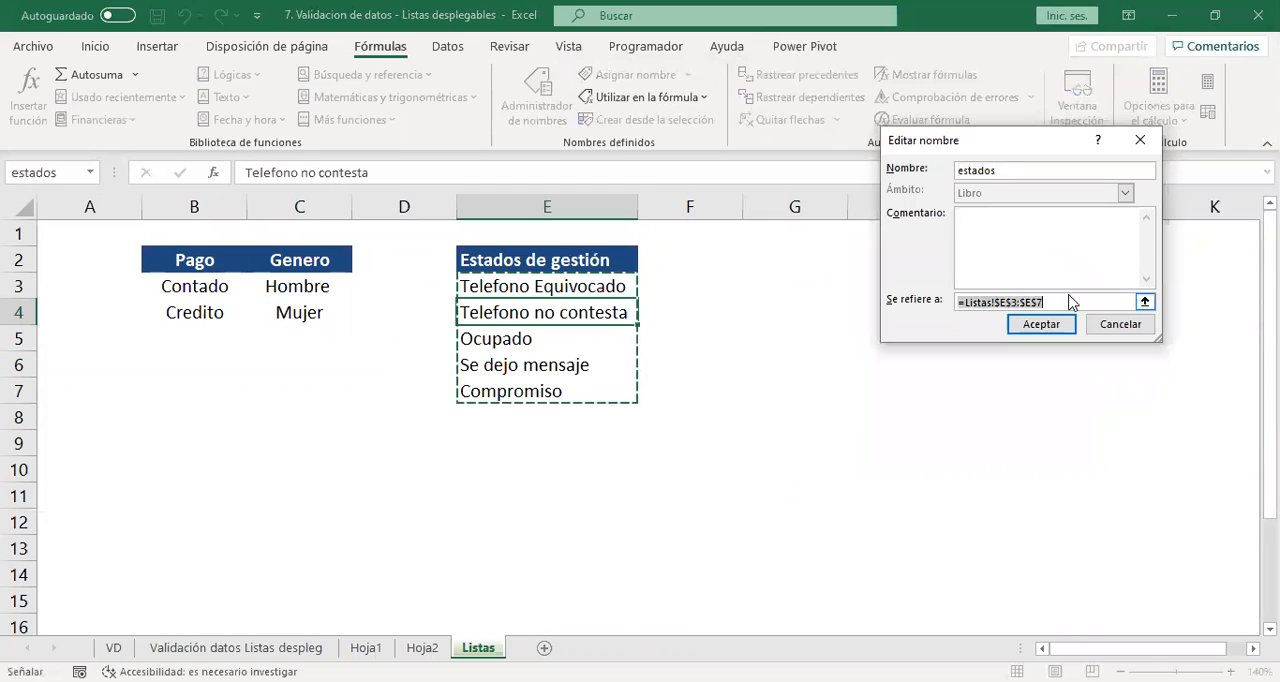
pyautogui.click(533, 283)
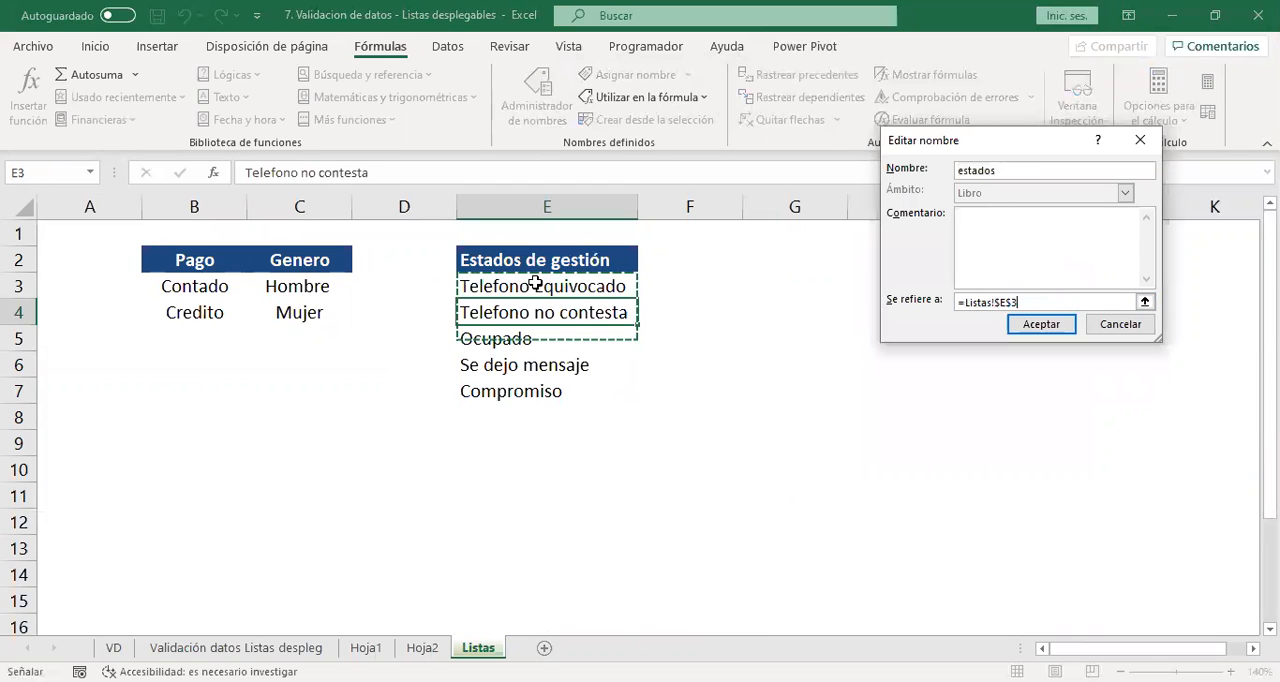
pyautogui.moveTo(535, 283); pyautogui.dragTo(572, 516)
pyautogui.click(1040, 326)
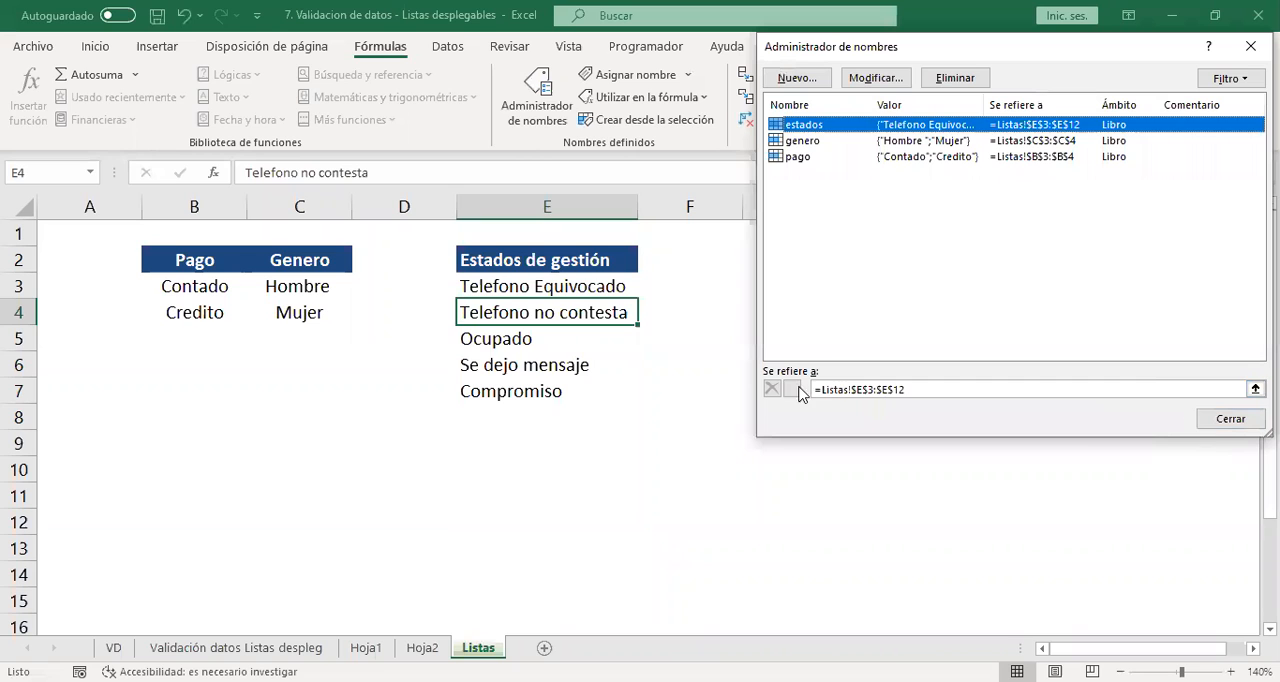
pyautogui.click(1230, 421)
# Shade the Estados de gestión range E3:E12 on the Listas sheet with a light blue fill.
pyautogui.moveTo(590, 285); pyautogui.dragTo(550, 488)
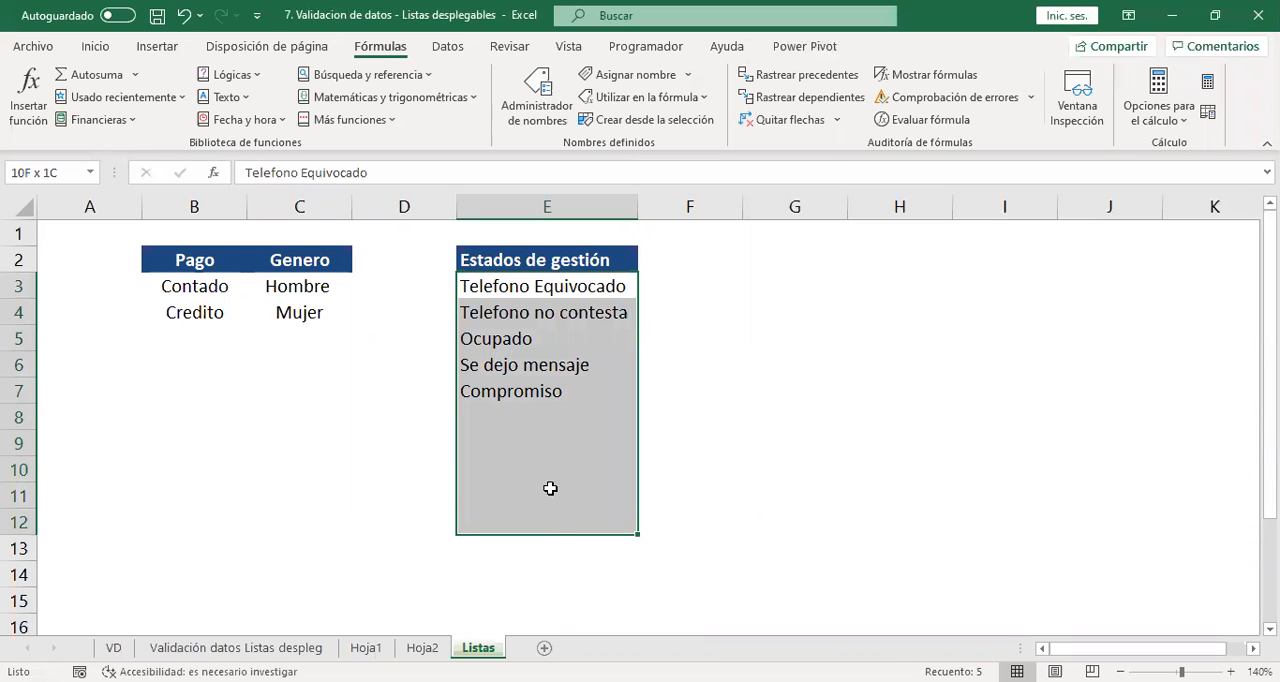
pyautogui.click(95, 46)
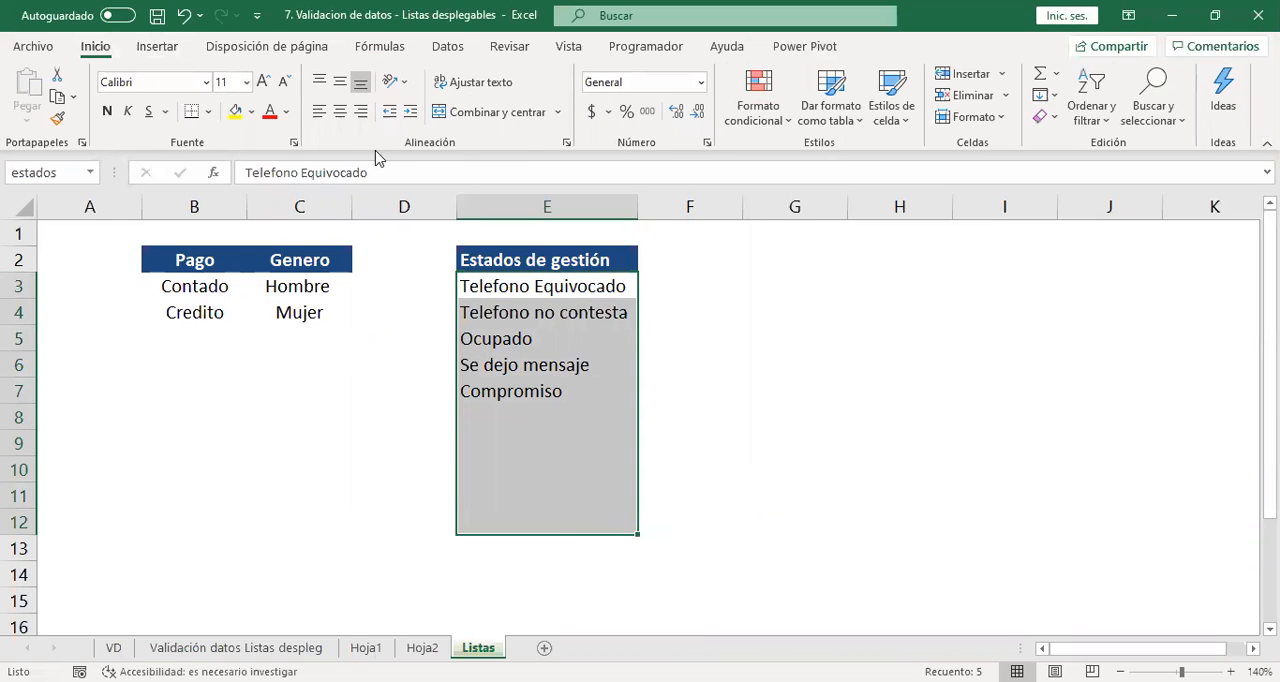
pyautogui.click(253, 112)
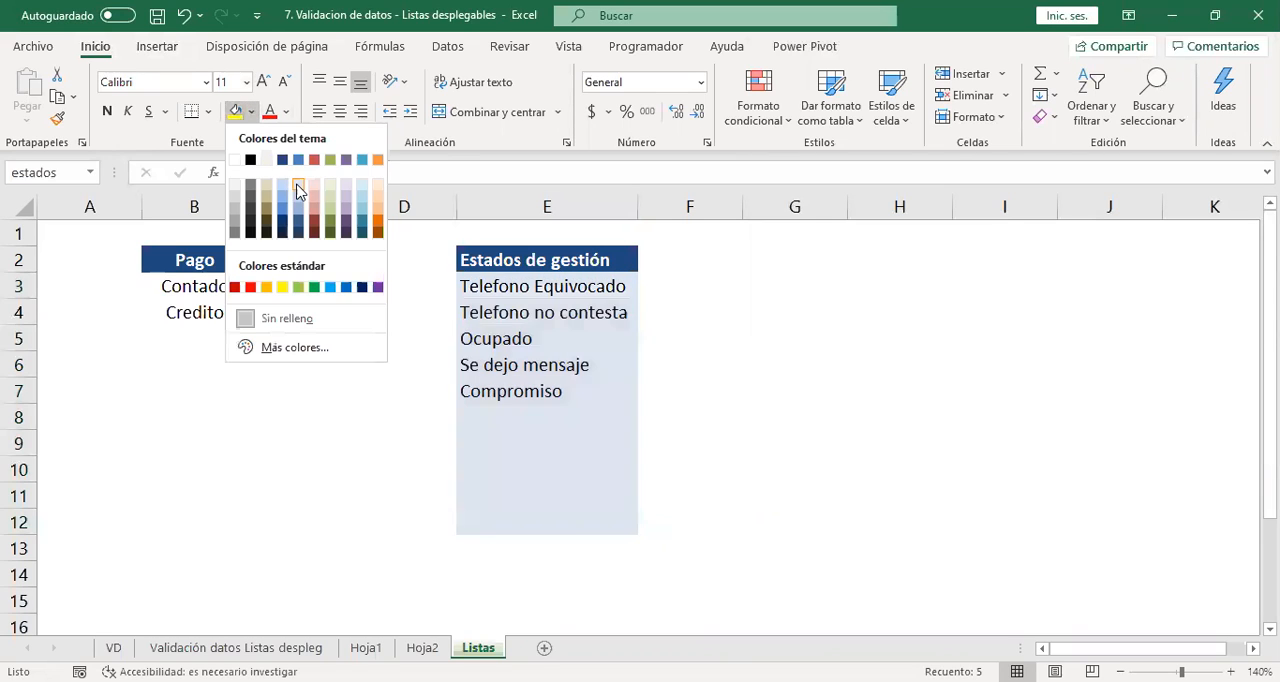
pyautogui.click(297, 198)
pyautogui.click(838, 472)
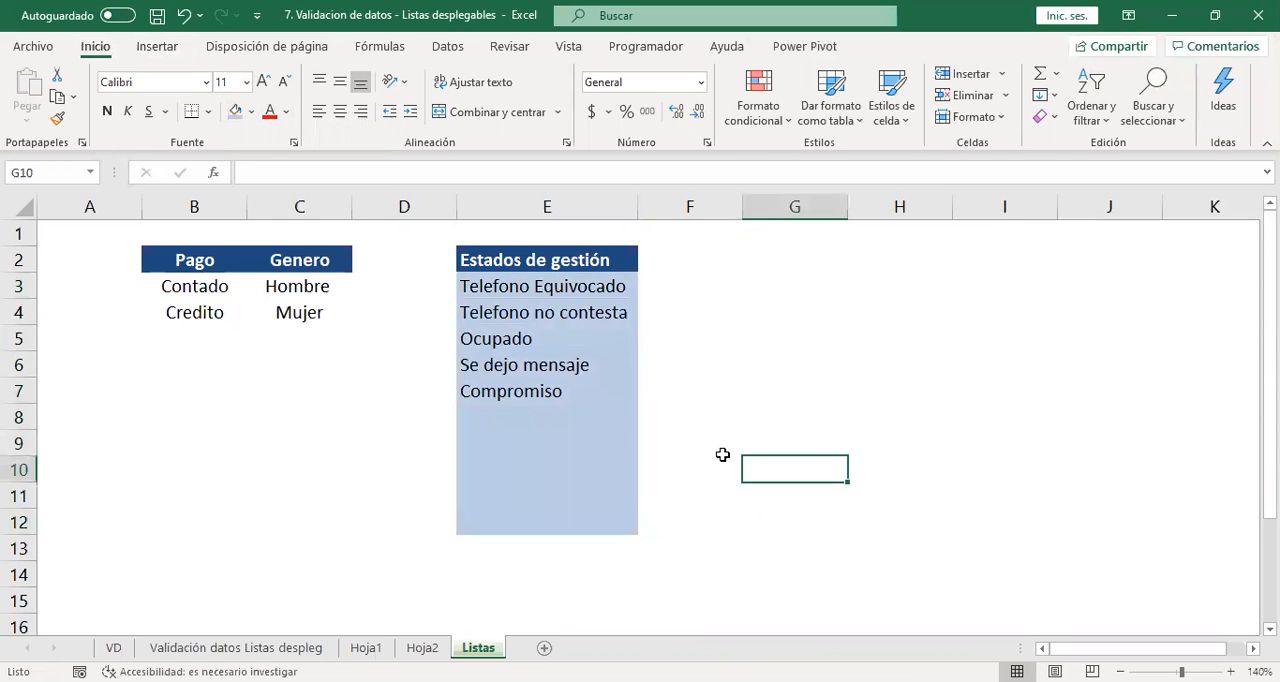
# Fill E8:E11 below Compromiso with the four parts of a person's full name and enter 3000 in E12.
pyautogui.click(560, 397)
pyautogui.click(543, 415)
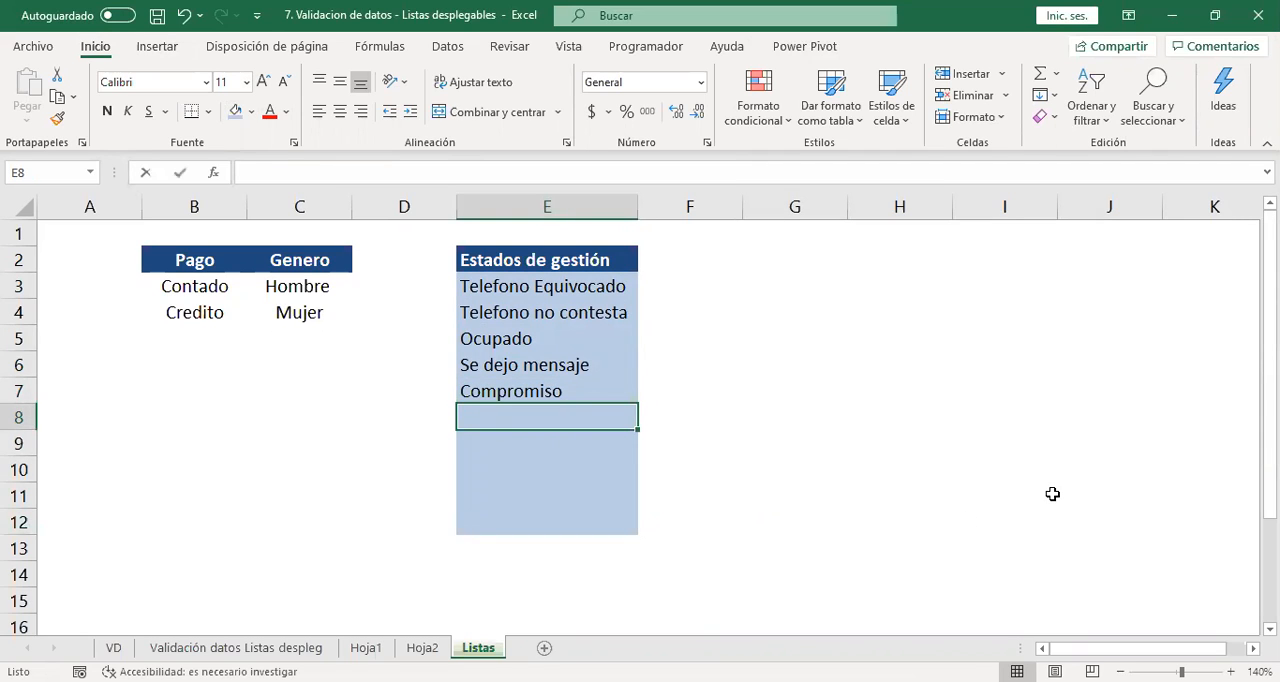
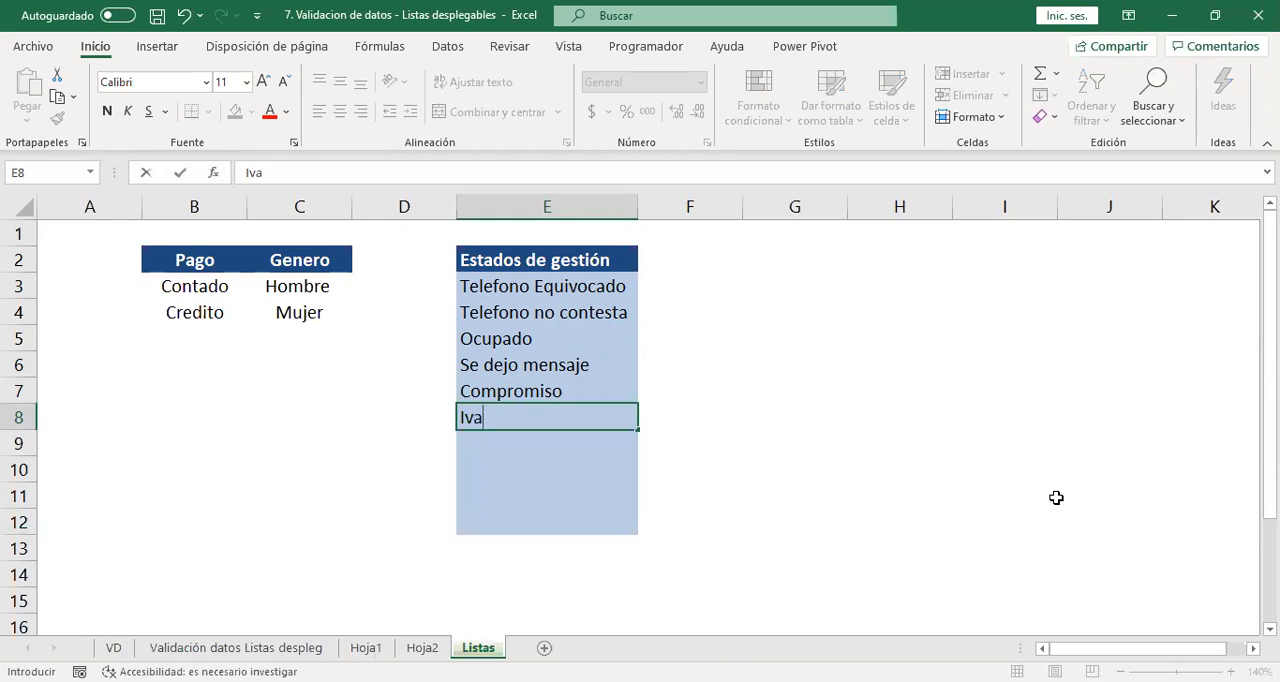
pyautogui.press('Return')
pyautogui.press('Return')
pyautogui.press('Return')
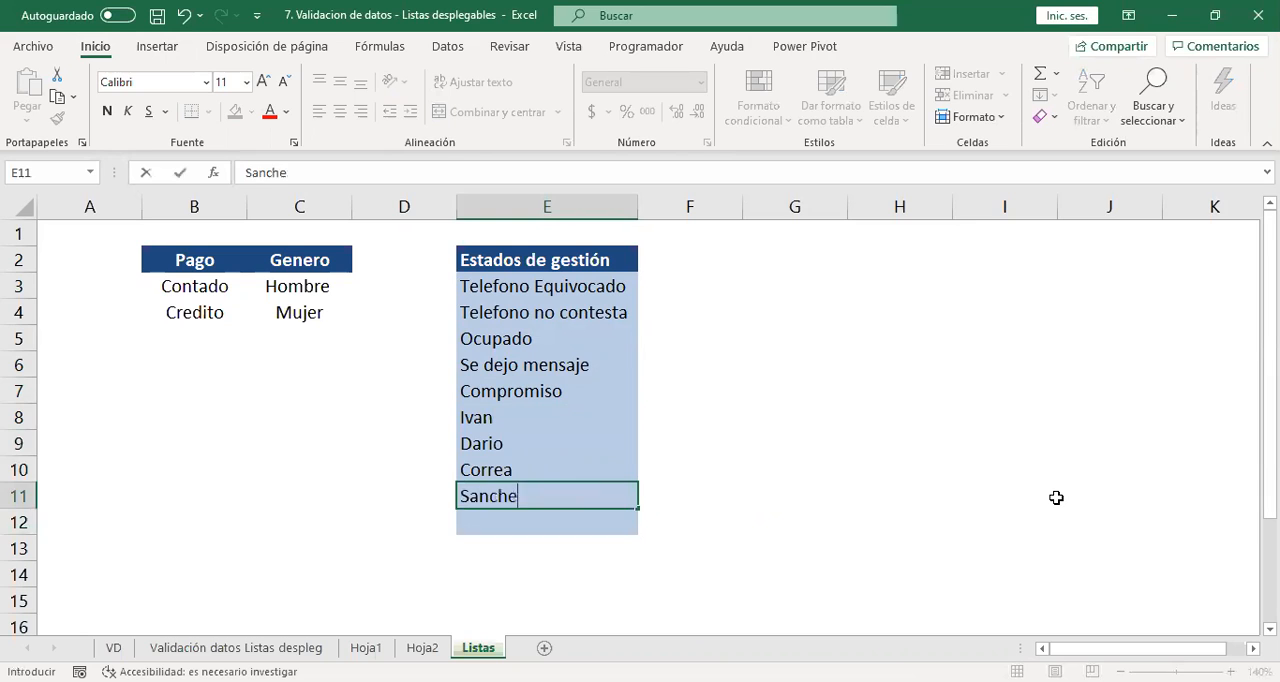
pyautogui.press('Return')
pyautogui.write('3000')
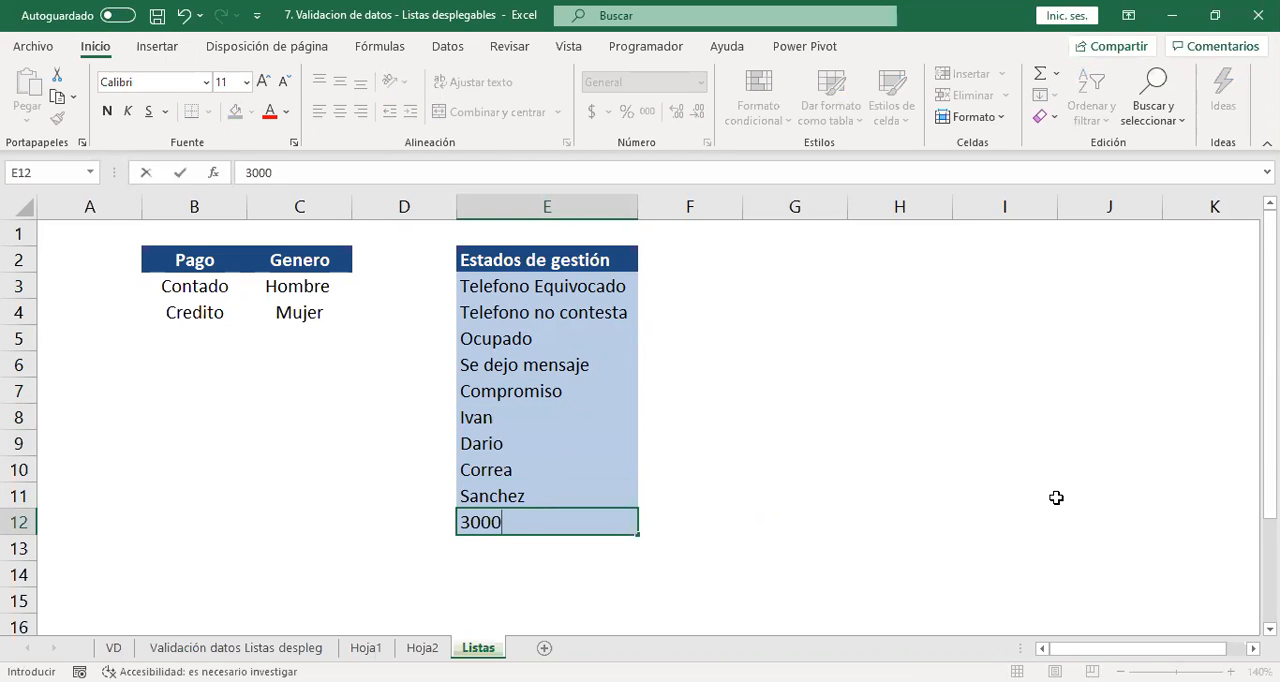
pyautogui.press('Return')
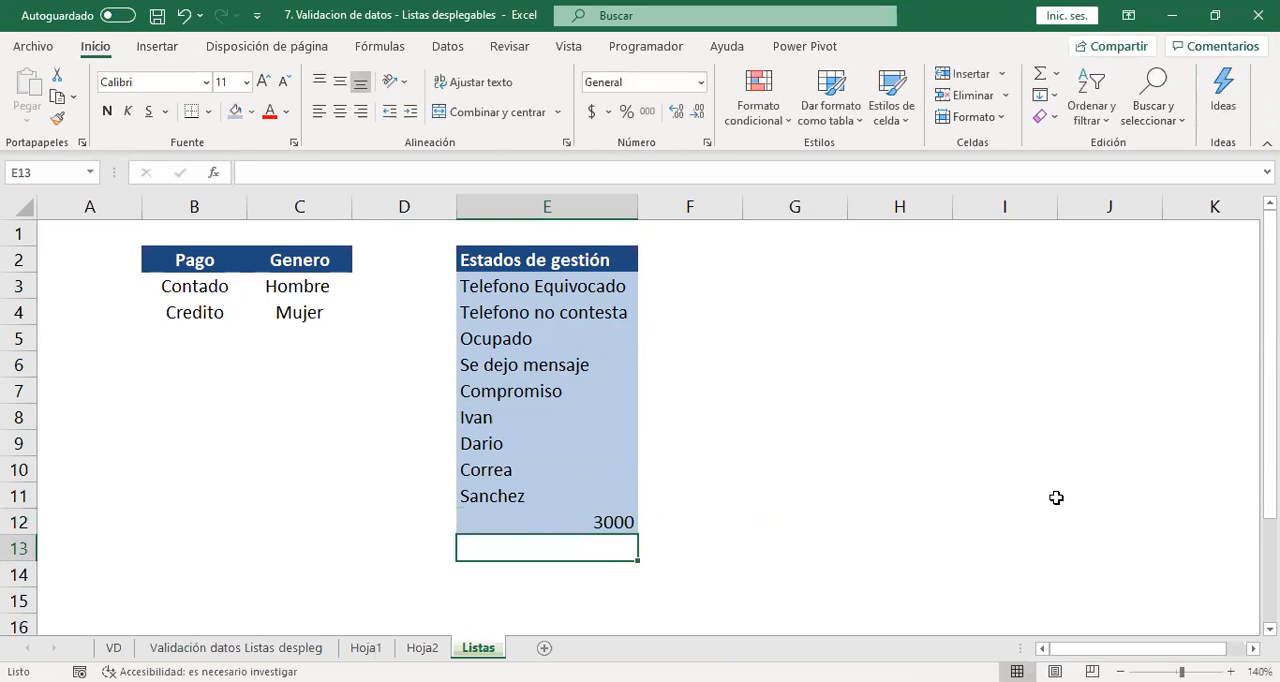
# Check the drop-down options in J5 on Hoja2 for the added list entries without choosing any.
pyautogui.hotkey('ctrl', 'pageup')
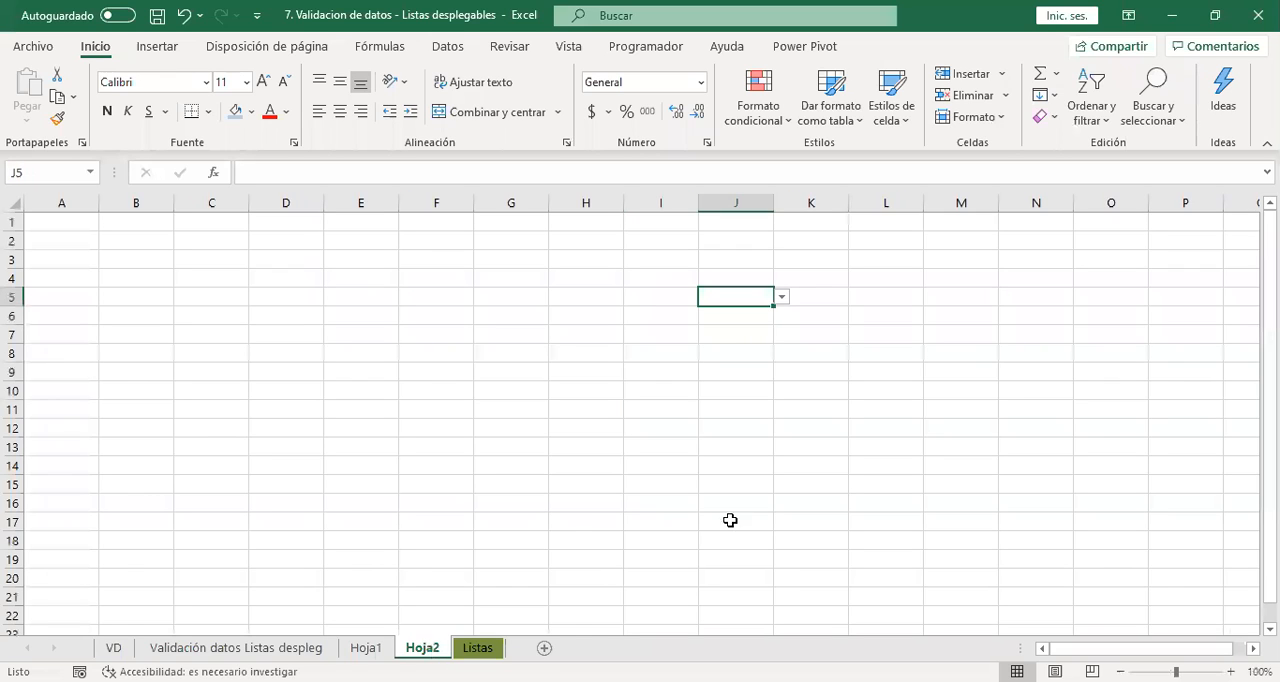
pyautogui.click(781, 297)
pyautogui.moveTo(789, 347); pyautogui.dragTo(787, 377)
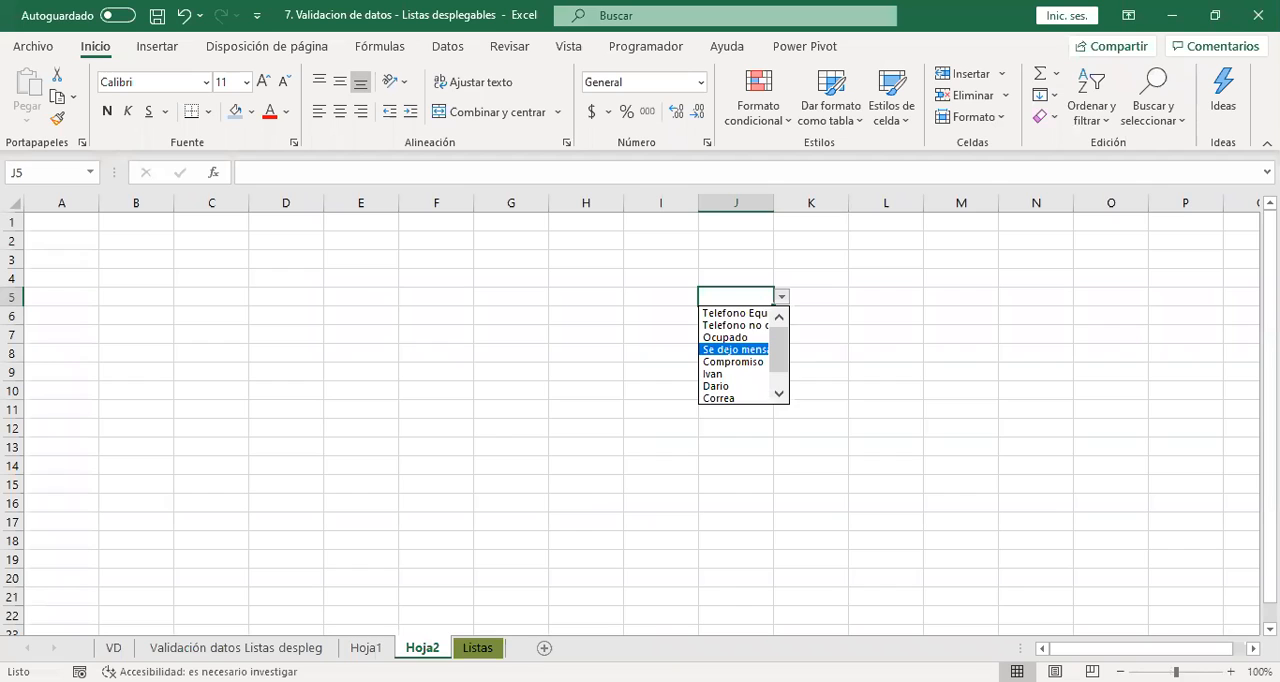
pyautogui.click(368, 648)
pyautogui.click(368, 648)
pyautogui.click(422, 648)
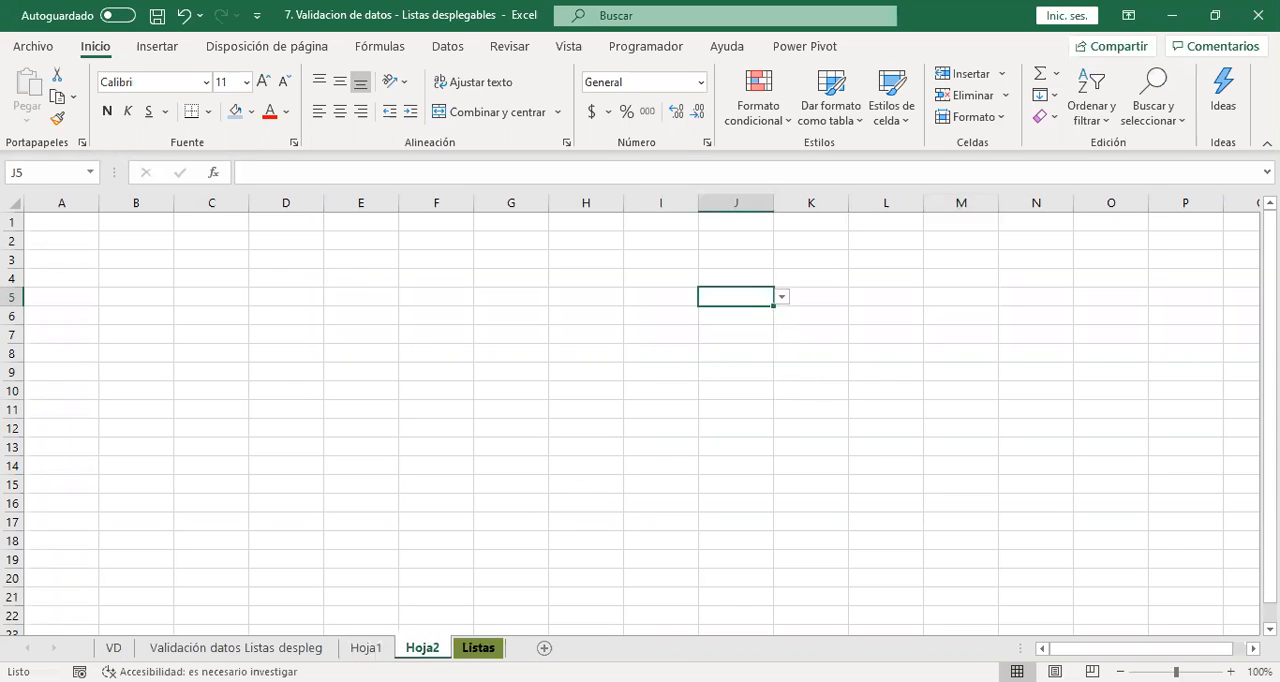
# Delete the sample entries from E8:E13 below the Estados de gestión list on the Listas sheet.
pyautogui.click(478, 648)
pyautogui.moveTo(531, 417); pyautogui.dragTo(586, 548)
pyautogui.press('Delete')
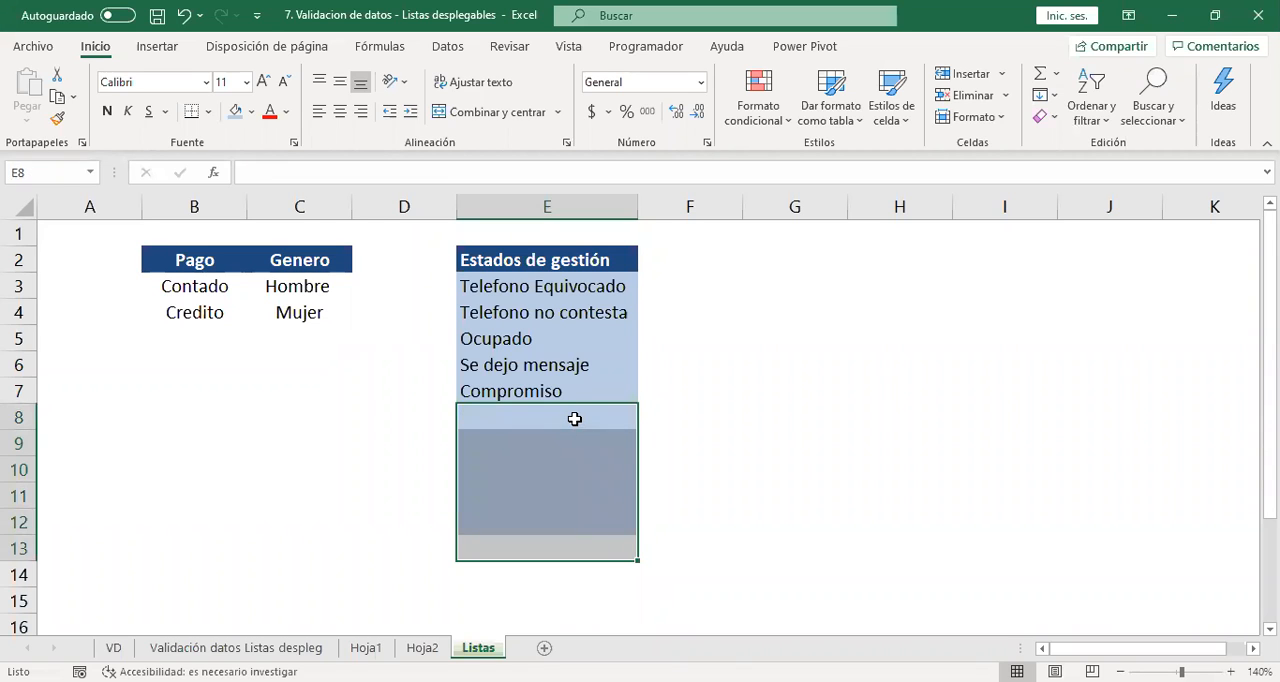
# Check how the emptied list cells appear in the drop-downs of J5 and J6 on Hoja2.
pyautogui.click(420, 648)
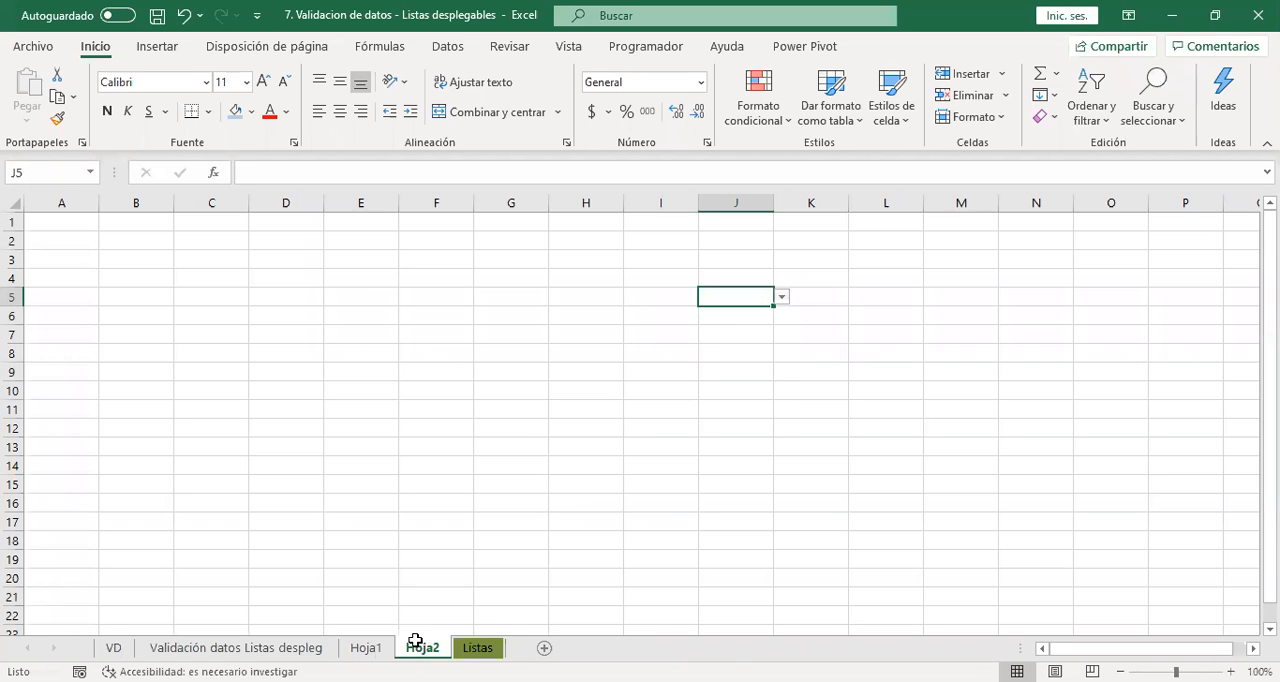
pyautogui.click(782, 297)
pyautogui.moveTo(789, 360); pyautogui.dragTo(764, 319)
pyautogui.click(865, 331)
pyautogui.click(768, 384)
pyautogui.click(760, 302)
pyautogui.click(766, 316)
pyautogui.click(781, 316)
pyautogui.moveTo(782, 396); pyautogui.dragTo(782, 410)
pyautogui.click(735, 378)
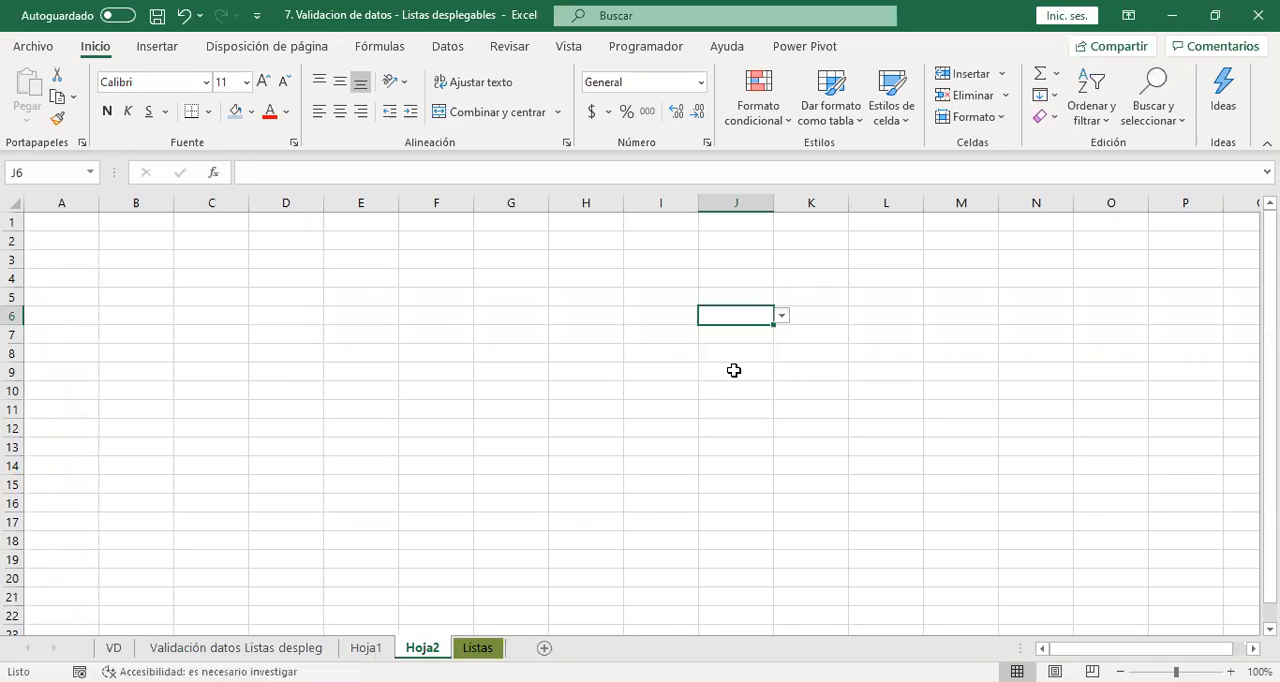
pyautogui.click(368, 649)
# Clear the contents of E8:E13 on the Listas sheet again.
pyautogui.click(475, 651)
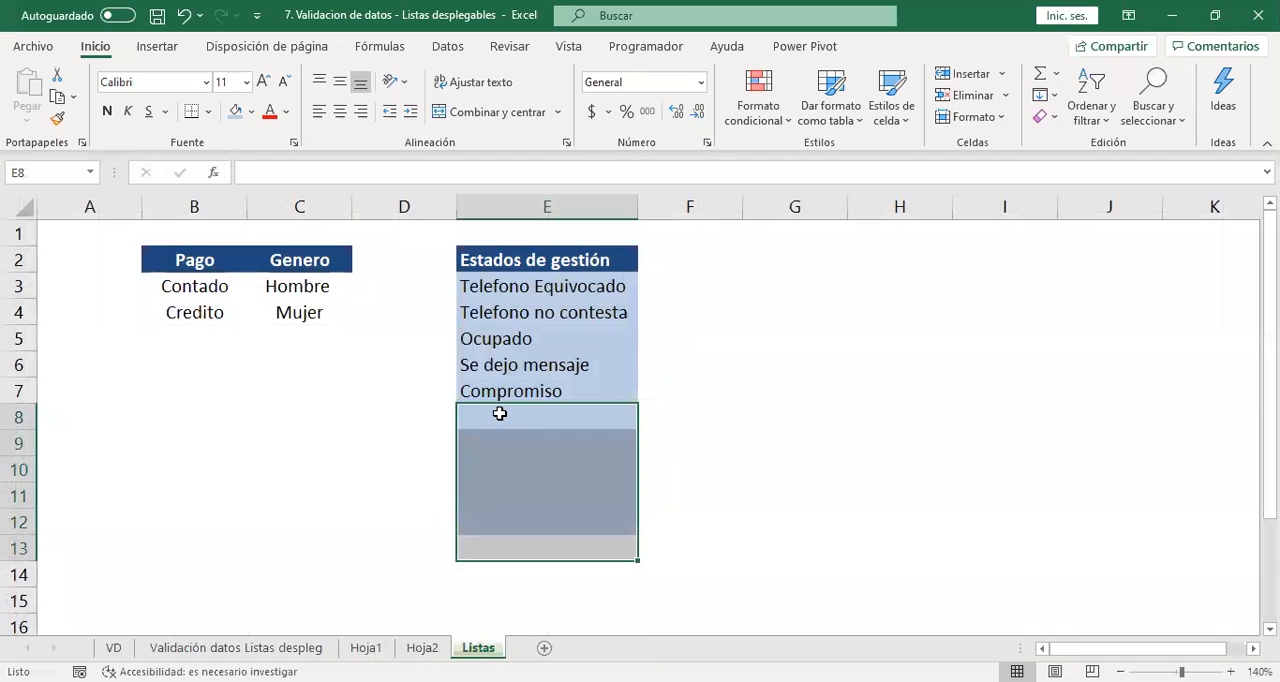
pyautogui.rightClick(499, 413)
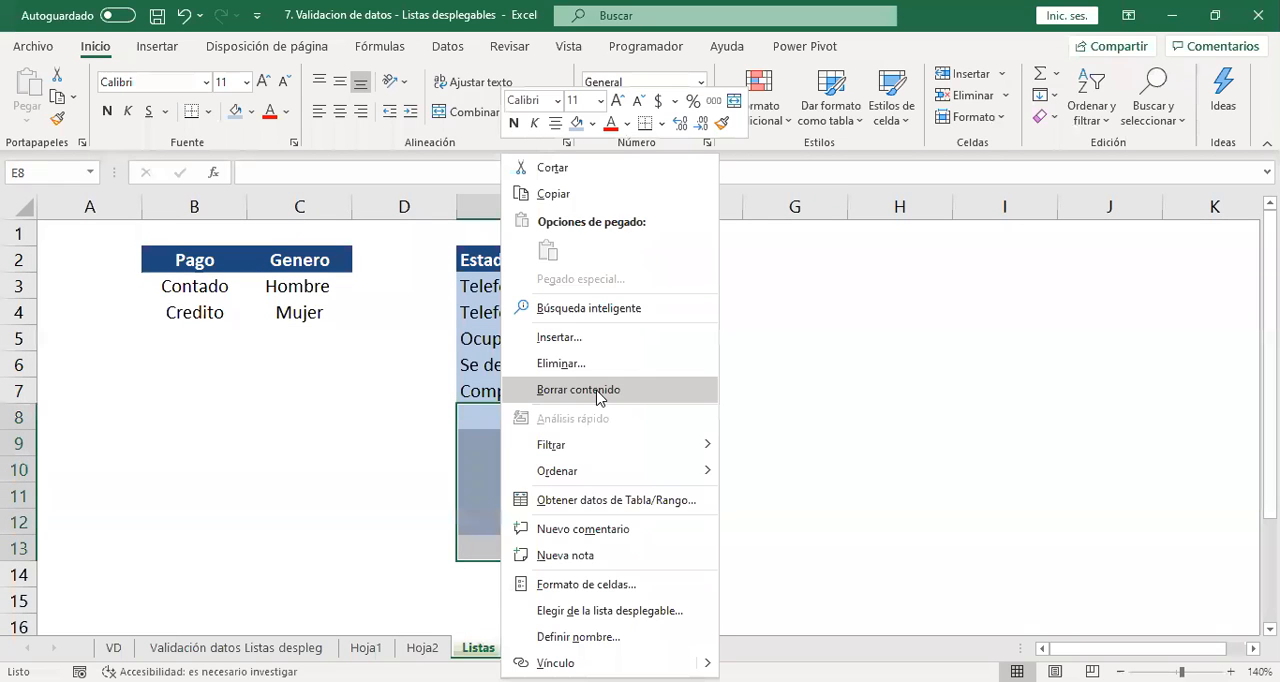
pyautogui.click(578, 390)
# Recheck the J6 drop-down on Hoja2 for blank options after the list entries.
pyautogui.click(422, 648)
pyautogui.click(781, 316)
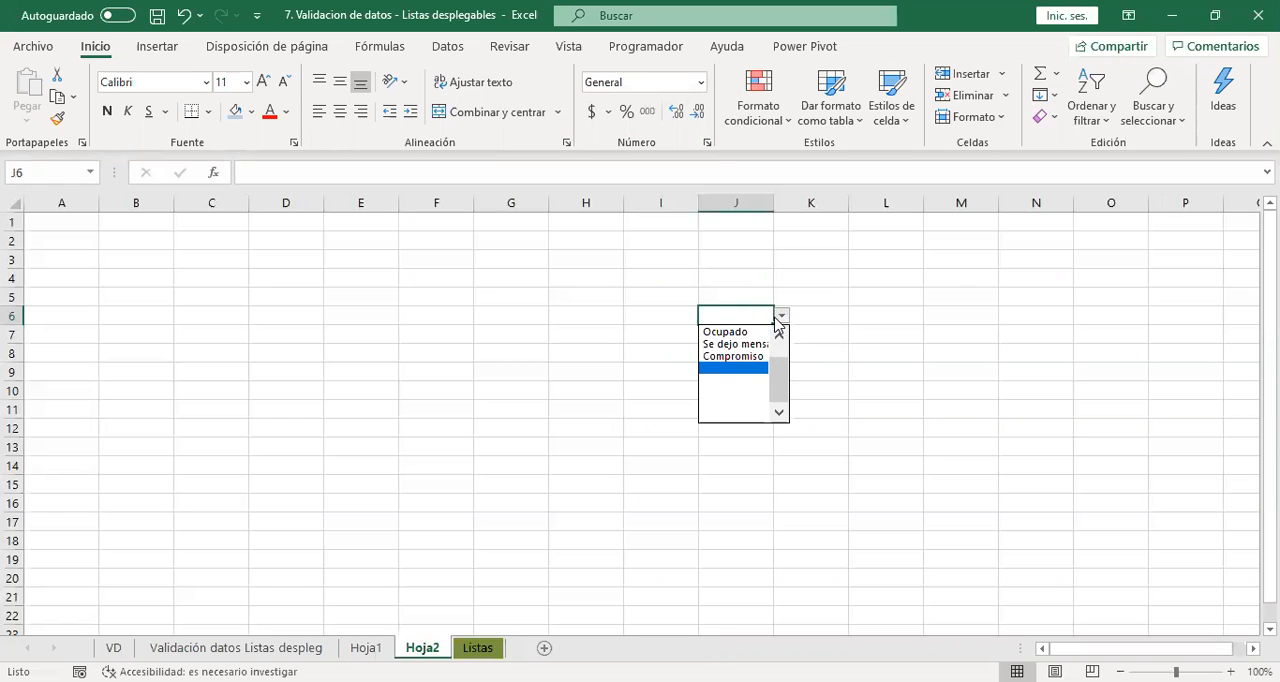
pyautogui.scroll(1, 766, 394)
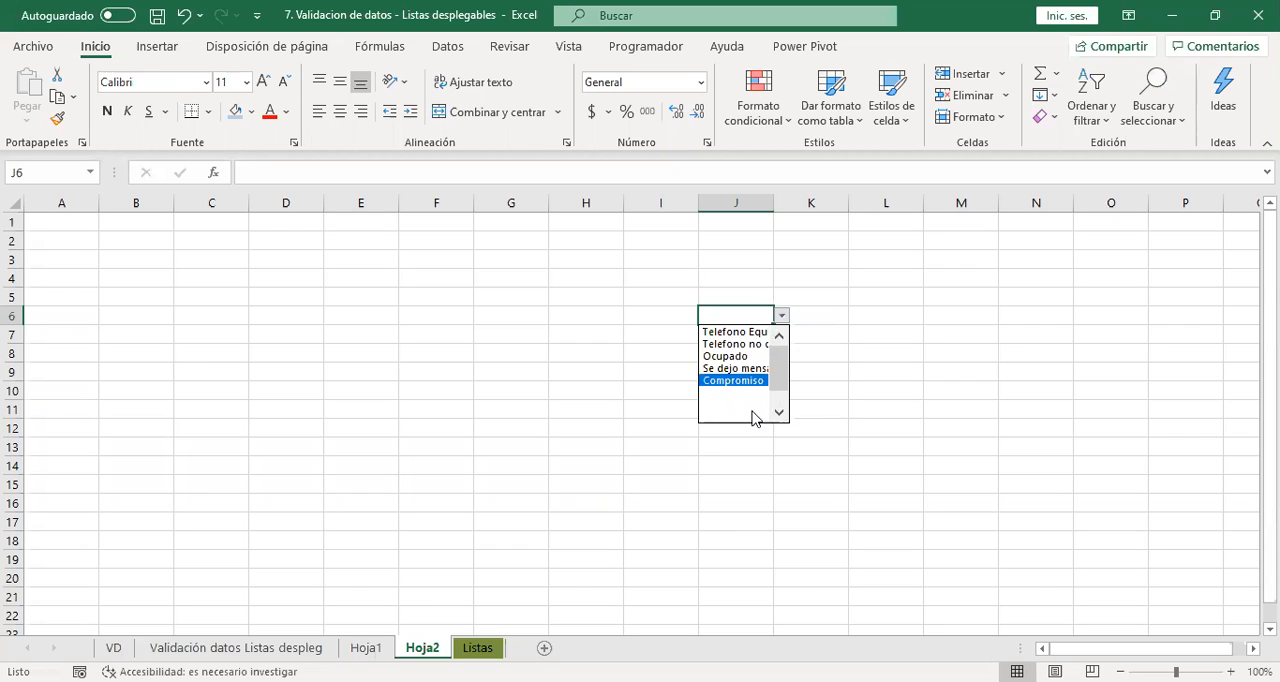
pyautogui.click(745, 410)
pyautogui.hotkey('ctrl', 'pageup')
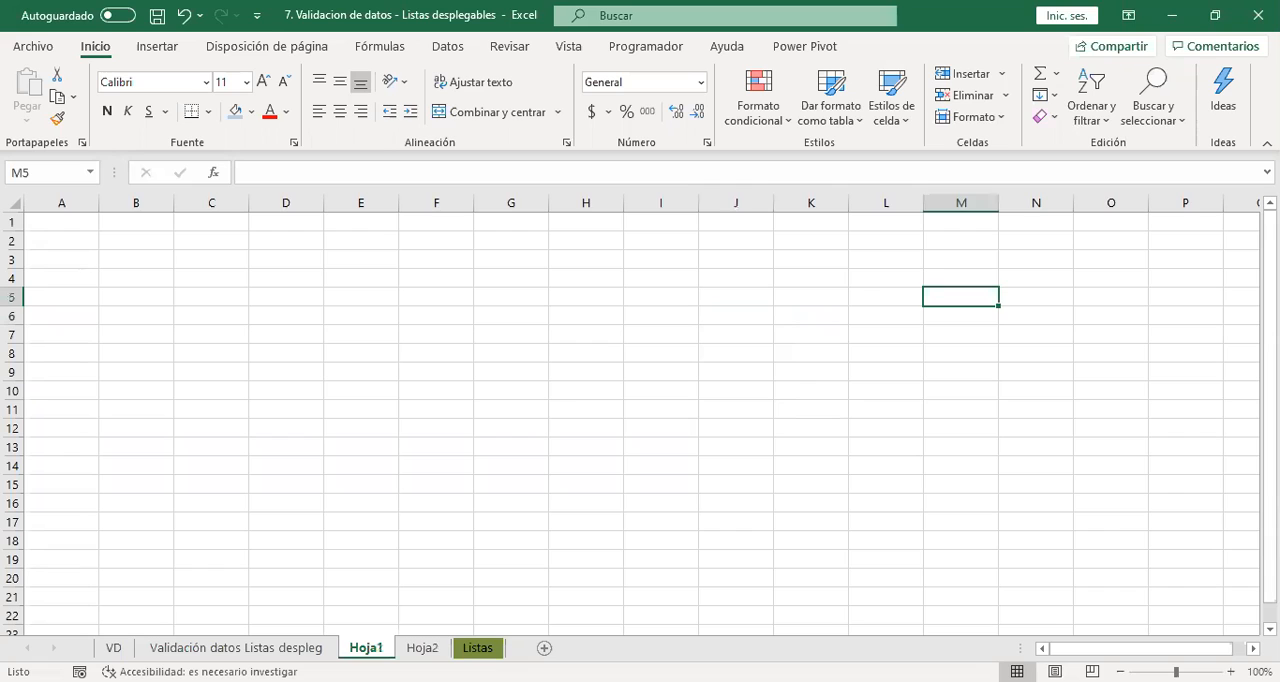
pyautogui.hotkey('ctrl', 'pagedown')
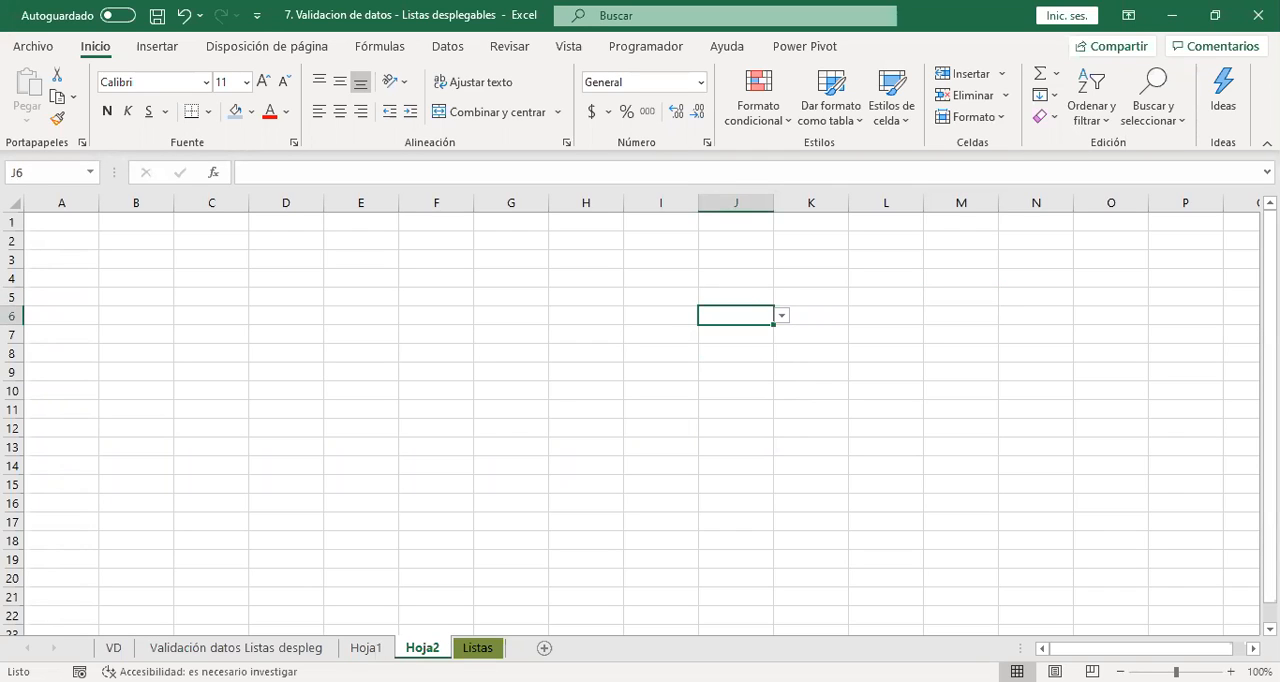
pyautogui.click(360, 648)
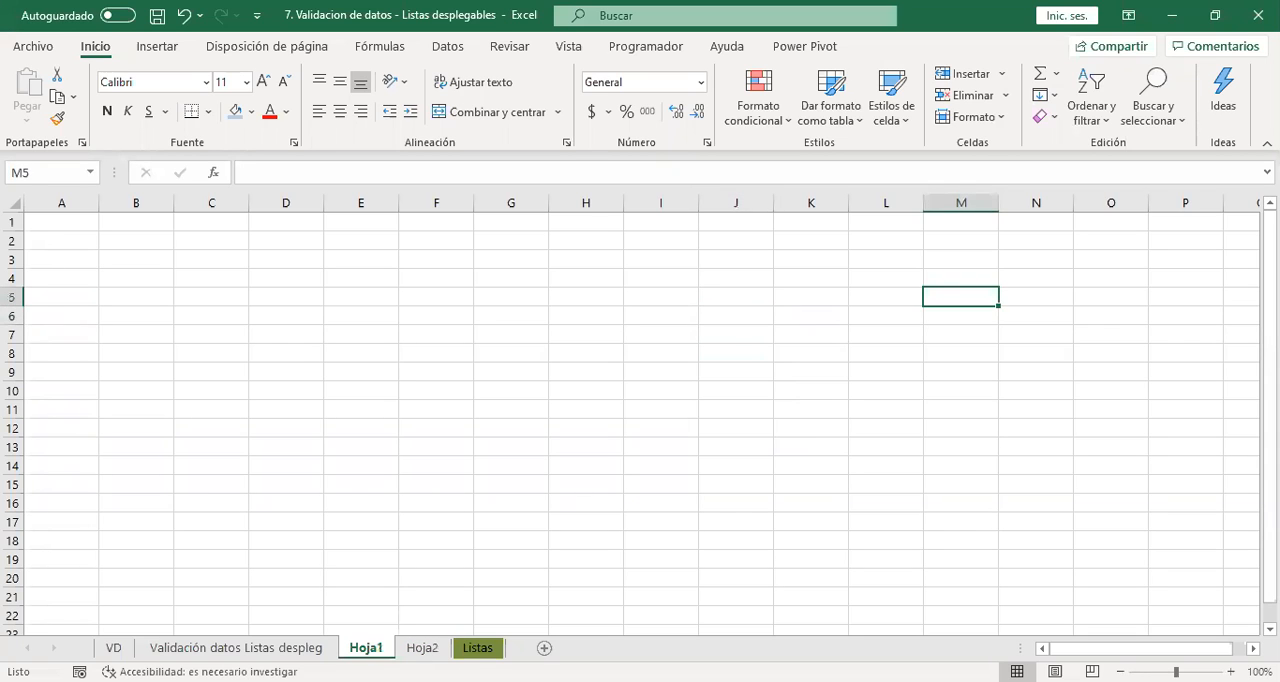
# Choose Ocupado from the drop-down in Q9 of the Gestión telefonica column on the Validación datos Listas despleg sheet.
pyautogui.click(280, 649)
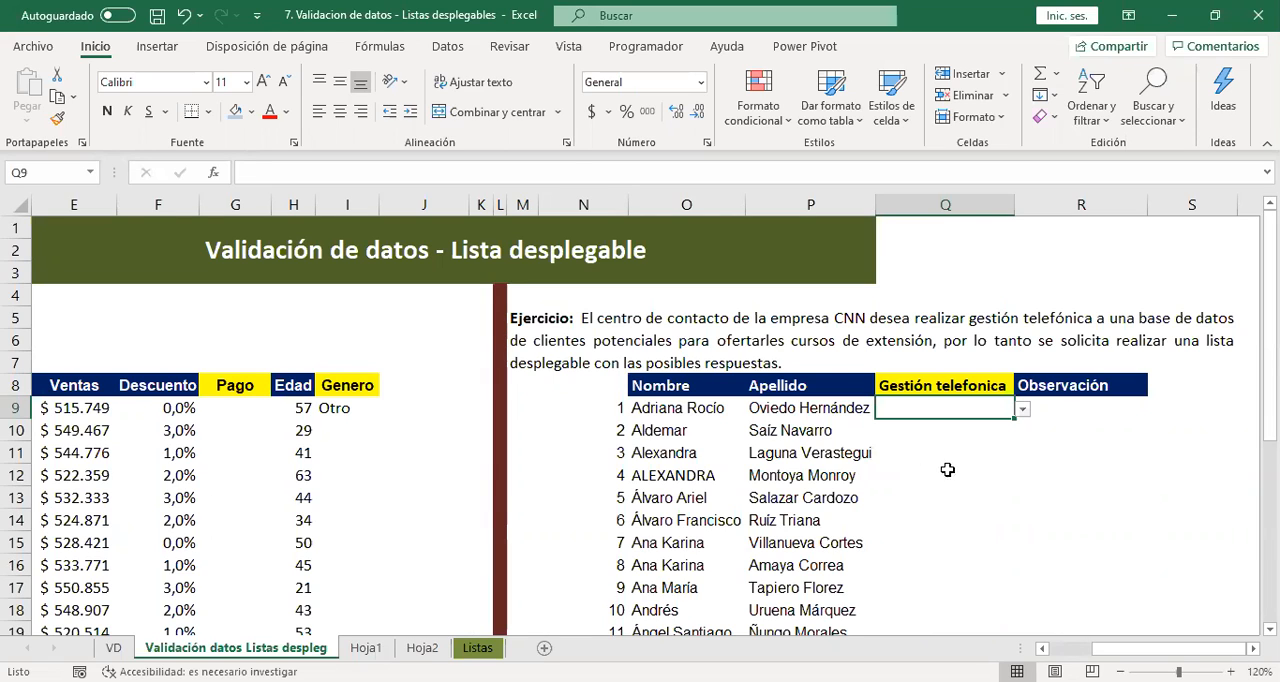
pyautogui.scroll(-2, 950, 470)
pyautogui.click(1022, 274)
pyautogui.press('Escape')
pyautogui.scroll(2, 1014, 400)
pyautogui.click(1022, 409)
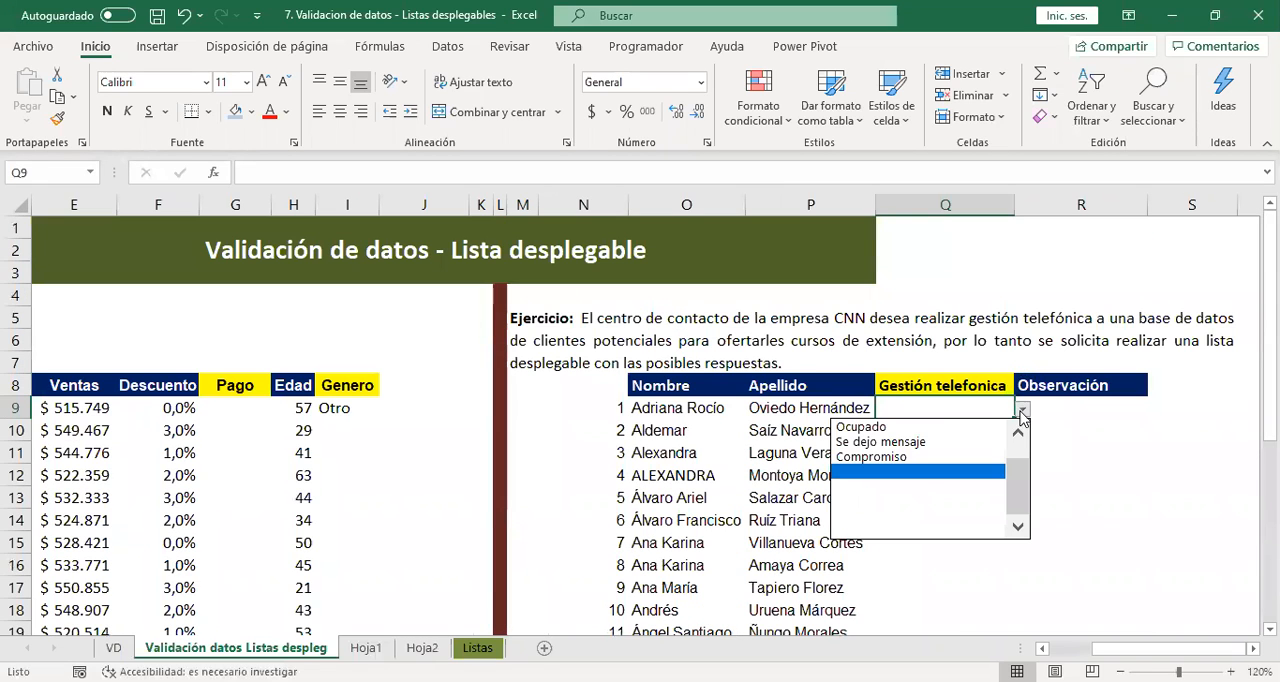
pyautogui.scroll(1, 1000, 470)
pyautogui.click(994, 449)
pyautogui.click(1024, 416)
pyautogui.click(970, 410)
# Choose Se dejo mensaje in Q10 and Compromiso in Q11 of the Gestión telefonica column.
pyautogui.click(1002, 432)
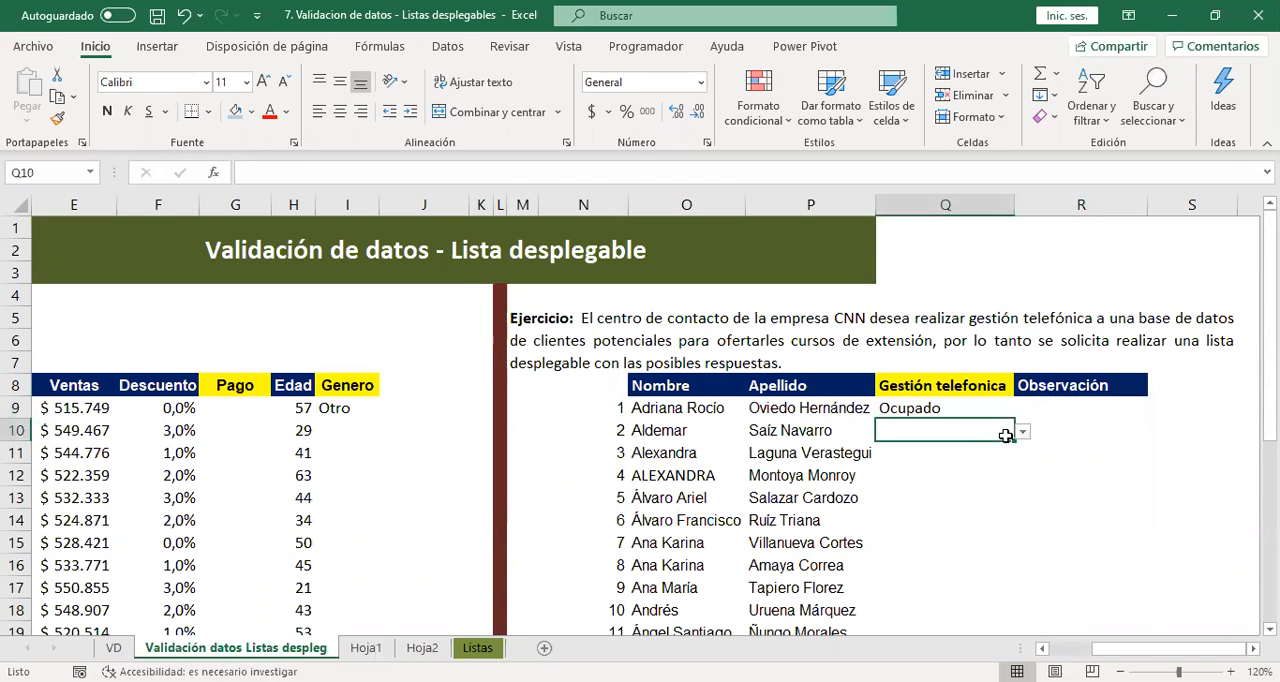
pyautogui.click(1022, 431)
pyautogui.click(948, 461)
pyautogui.click(985, 452)
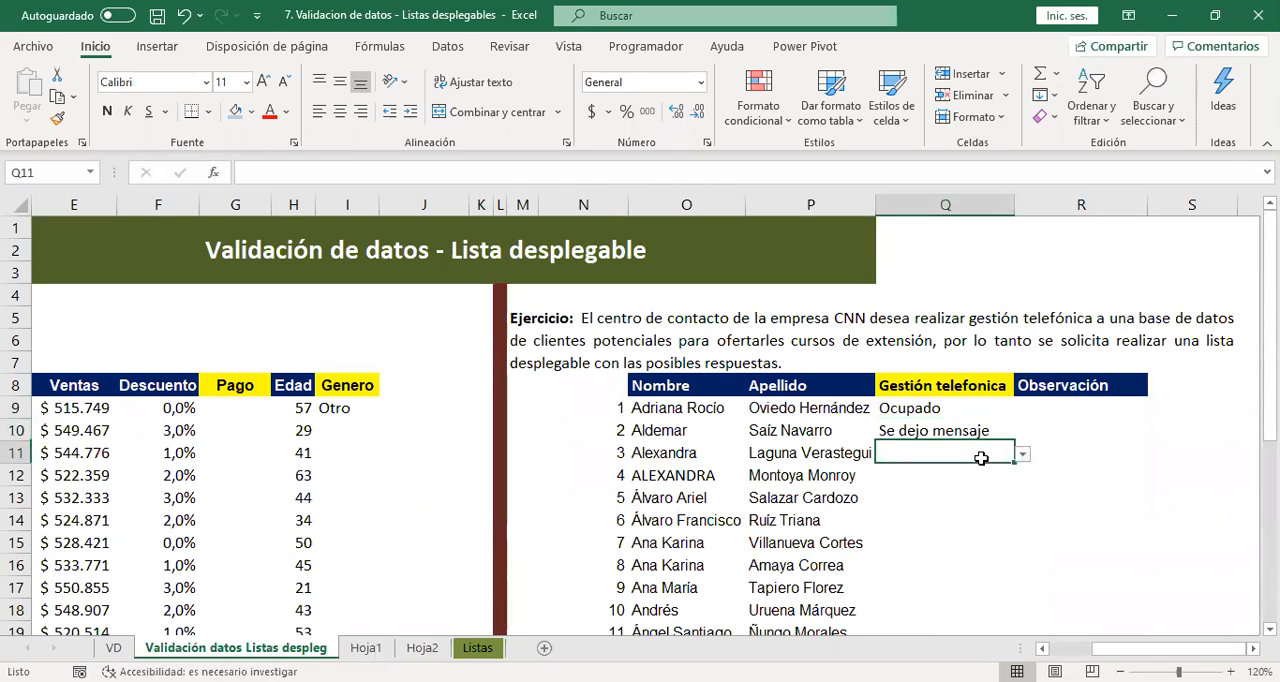
pyautogui.click(1022, 453)
pyautogui.click(965, 503)
# Choose Telefono Equivocado from the drop-down in Q12 of the Gestión telefonica column.
pyautogui.click(966, 476)
pyautogui.click(1022, 477)
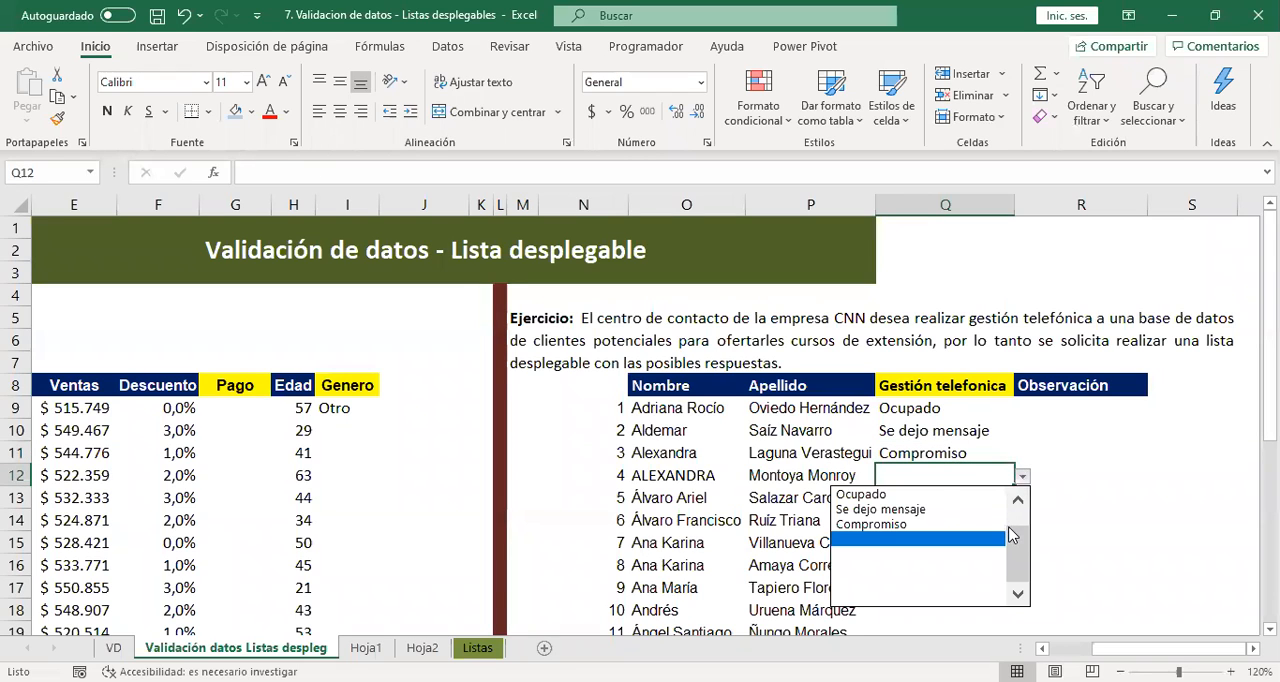
pyautogui.scroll(1, 1013, 530)
pyautogui.click(955, 495)
# Choose Se dejo mensaje in Q13 and Compromiso in Q14 of the Gestión telefonica column.
pyautogui.click(980, 498)
pyautogui.click(1022, 498)
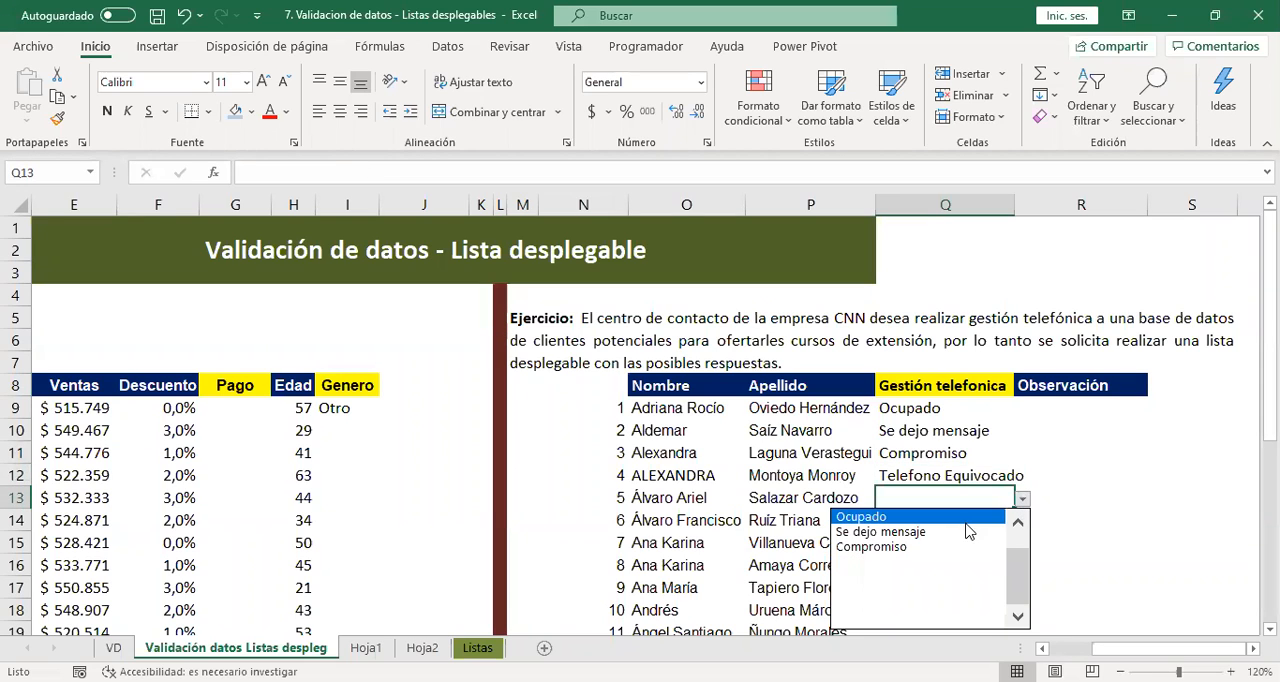
pyautogui.click(968, 531)
pyautogui.click(1012, 522)
pyautogui.click(1021, 521)
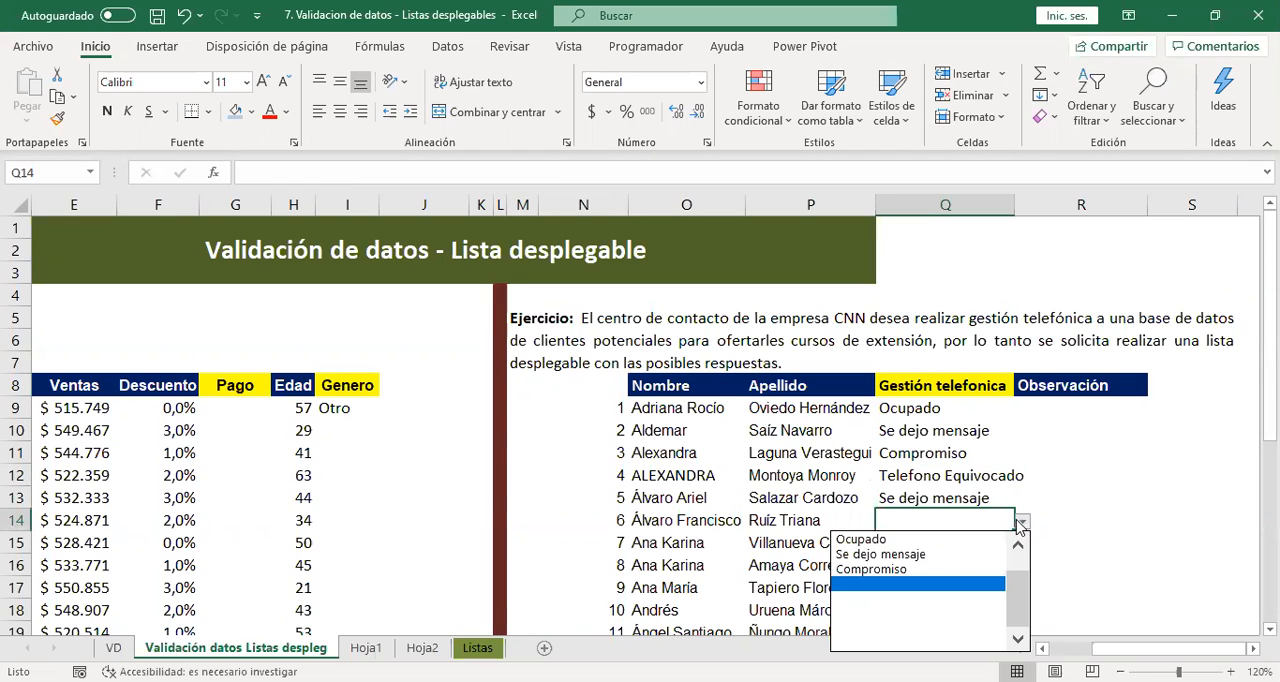
pyautogui.click(958, 568)
# Remove the list validation from Q9:Q26 in the Gestión telefonica column by allowing any value.
pyautogui.click(1070, 476)
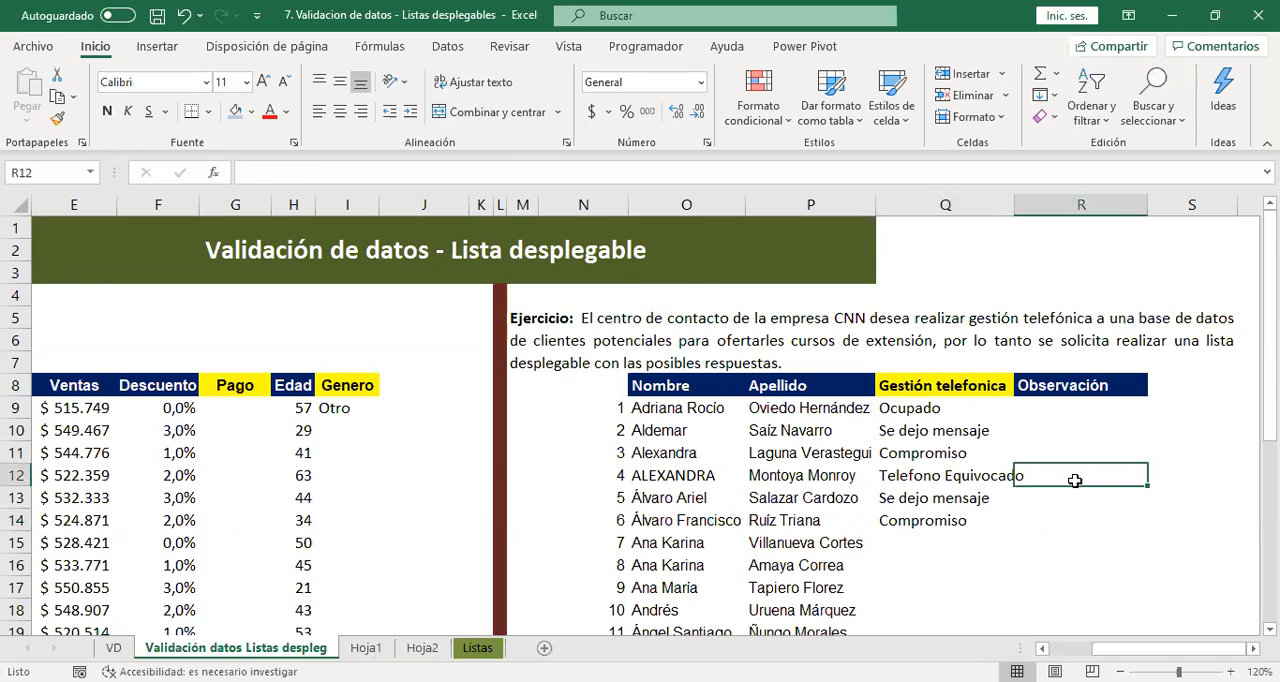
pyautogui.scroll(-5, 1071, 481)
pyautogui.scroll(4, 1011, 594)
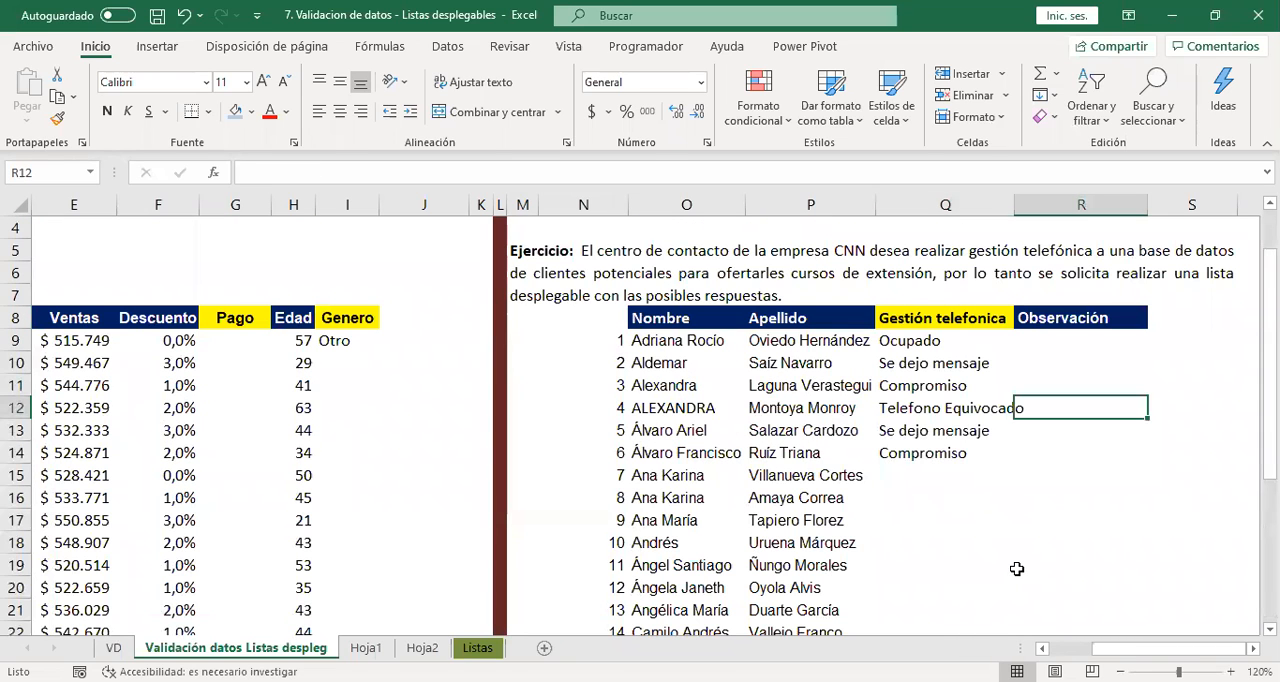
pyautogui.moveTo(955, 343); pyautogui.dragTo(945, 632)
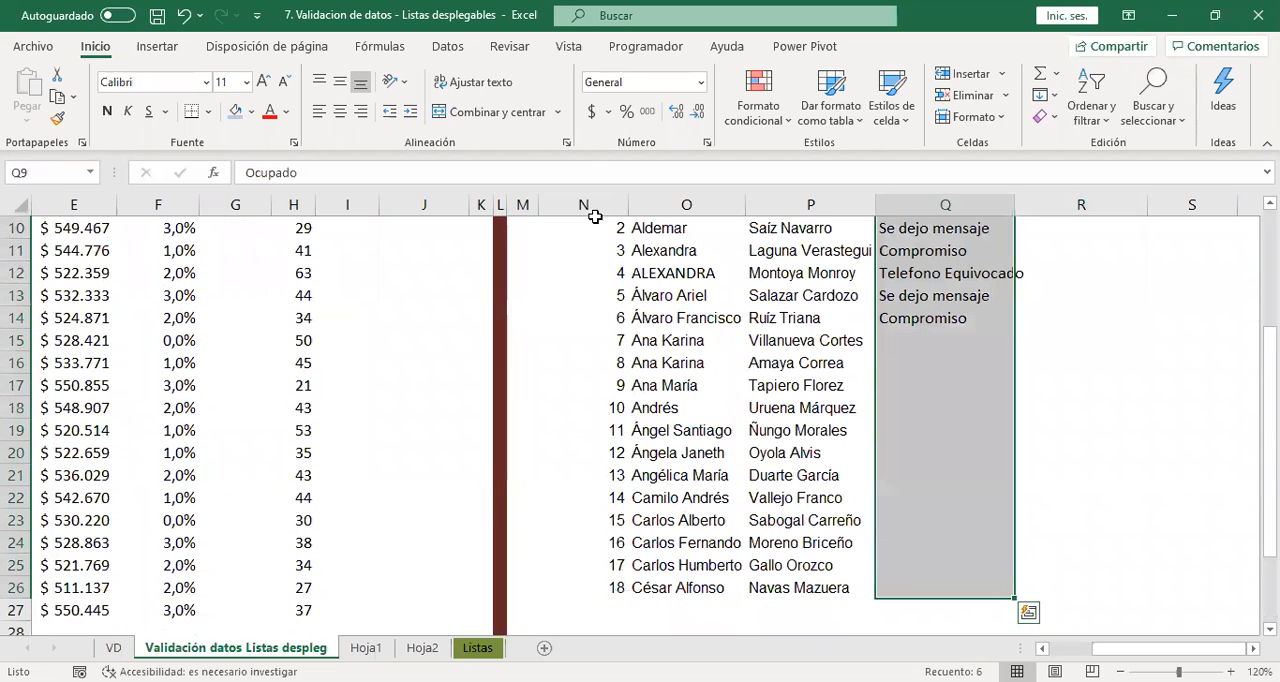
pyautogui.click(447, 46)
pyautogui.click(856, 117)
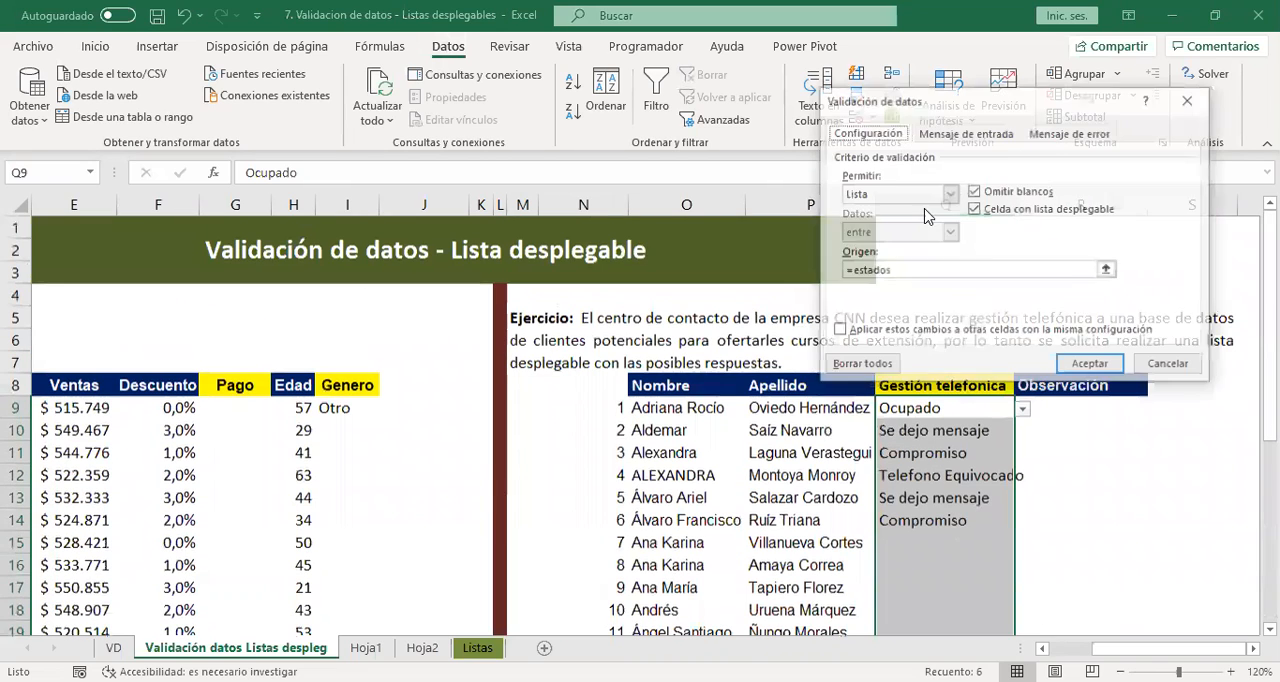
pyautogui.click(908, 197)
pyautogui.click(880, 208)
pyautogui.click(1088, 366)
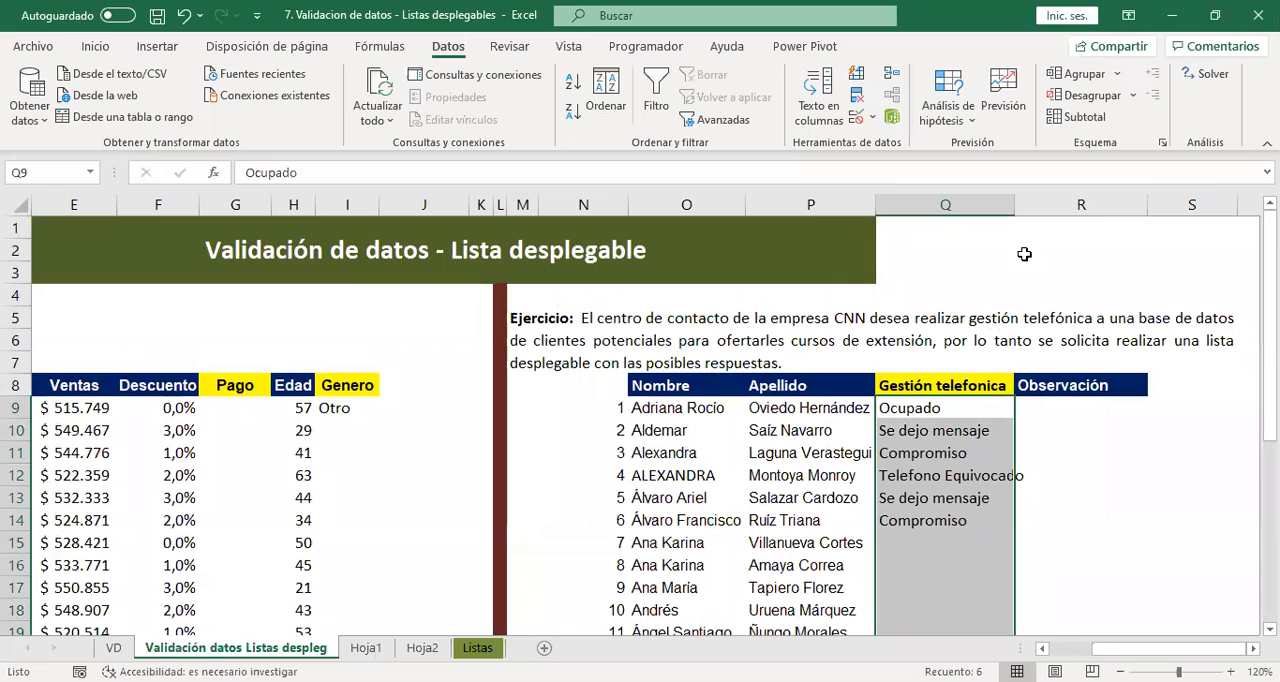
# Fit column Q to its contents and check cells Q9 to Q12 for drop-down arrows.
pyautogui.doubleClick(1016, 210)
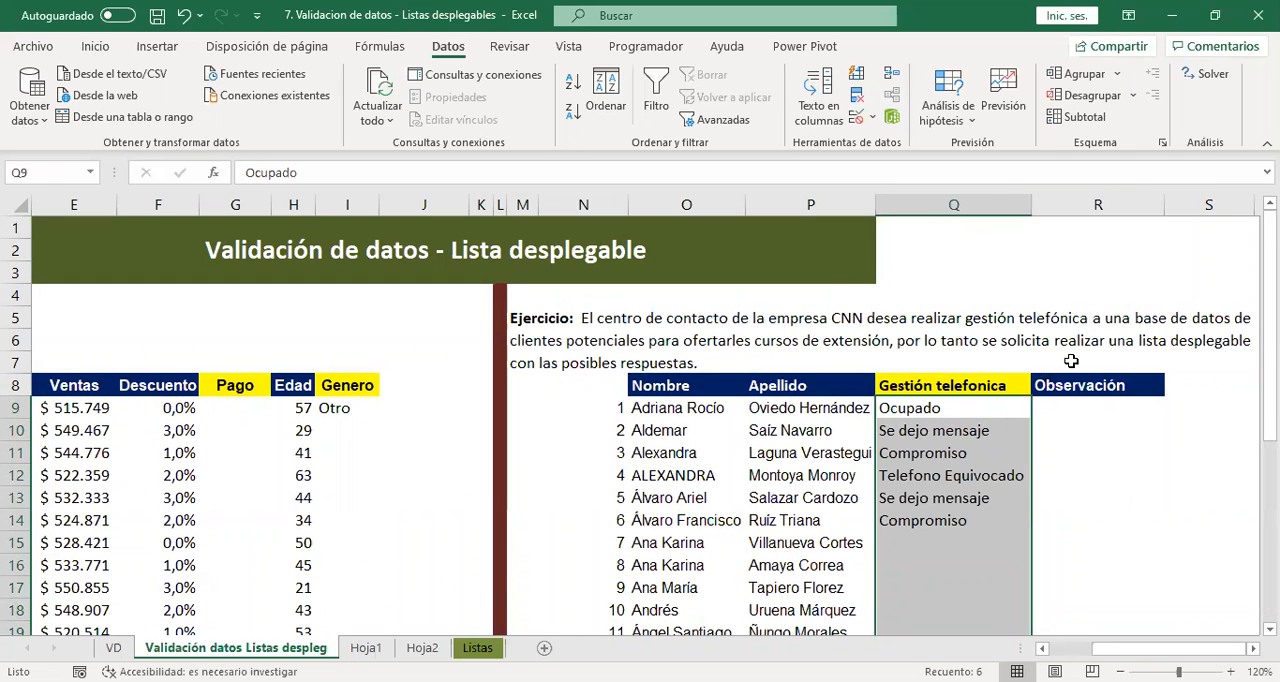
pyautogui.click(986, 412)
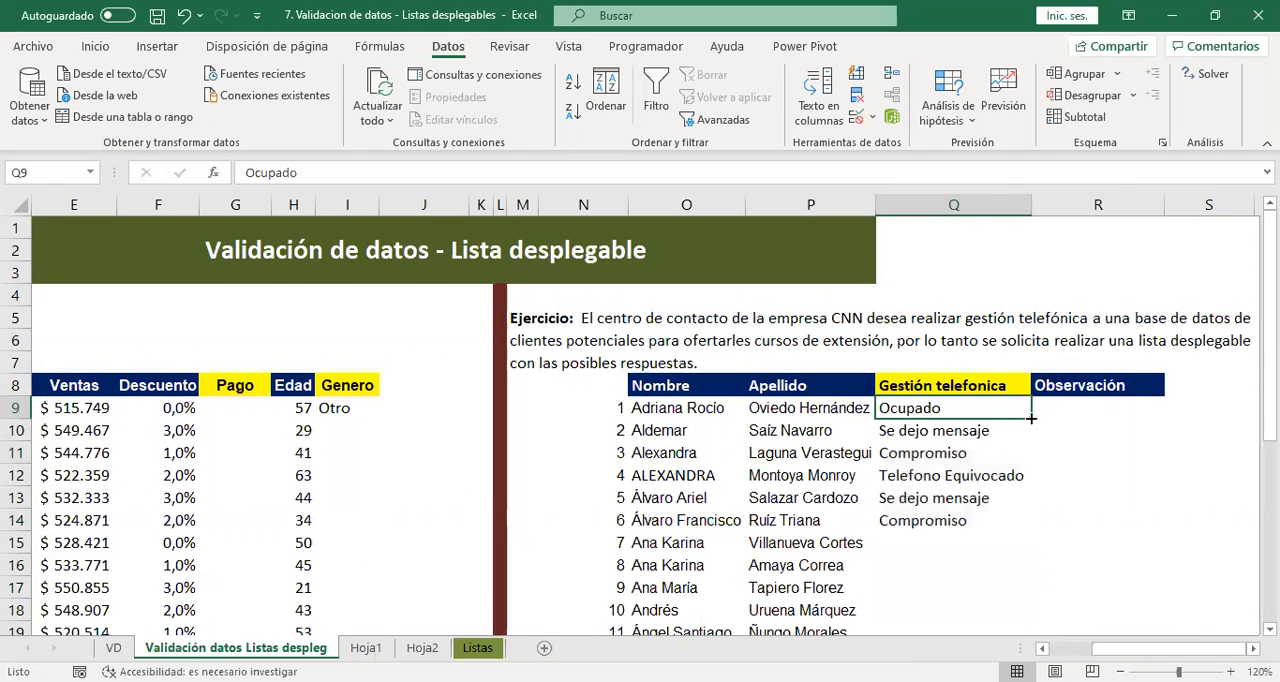
pyautogui.click(950, 431)
pyautogui.click(960, 474)
pyautogui.moveTo(964, 459); pyautogui.dragTo(966, 477)
pyautogui.click(967, 474)
pyautogui.click(956, 453)
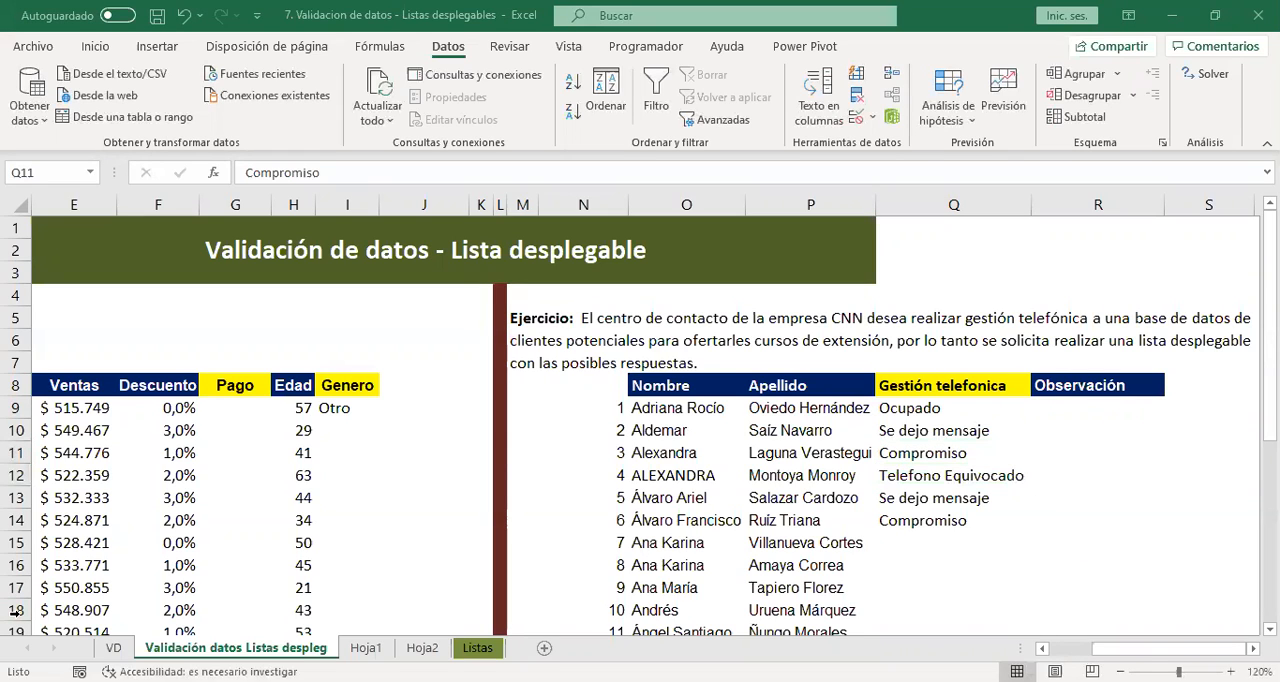
# Leave the validation sheet for Hoja1 and switch to the workbook 8. Contar si - Sumar Si.
pyautogui.click(813, 436)
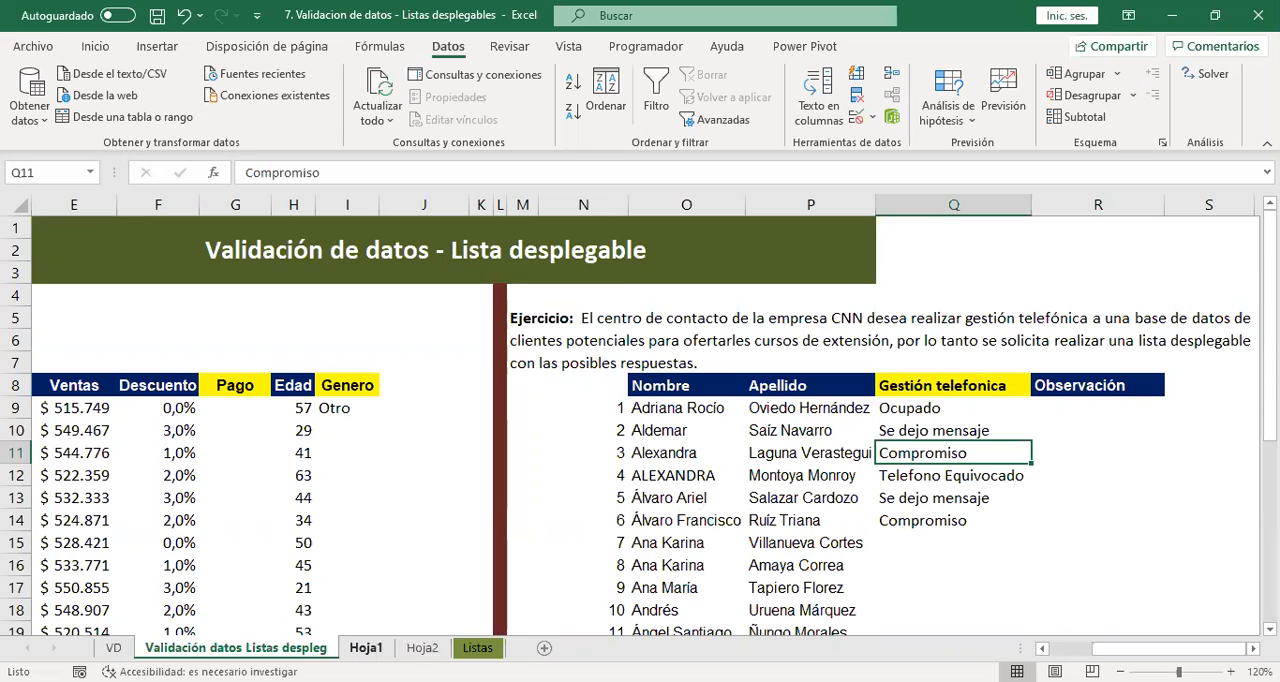
pyautogui.click(366, 648)
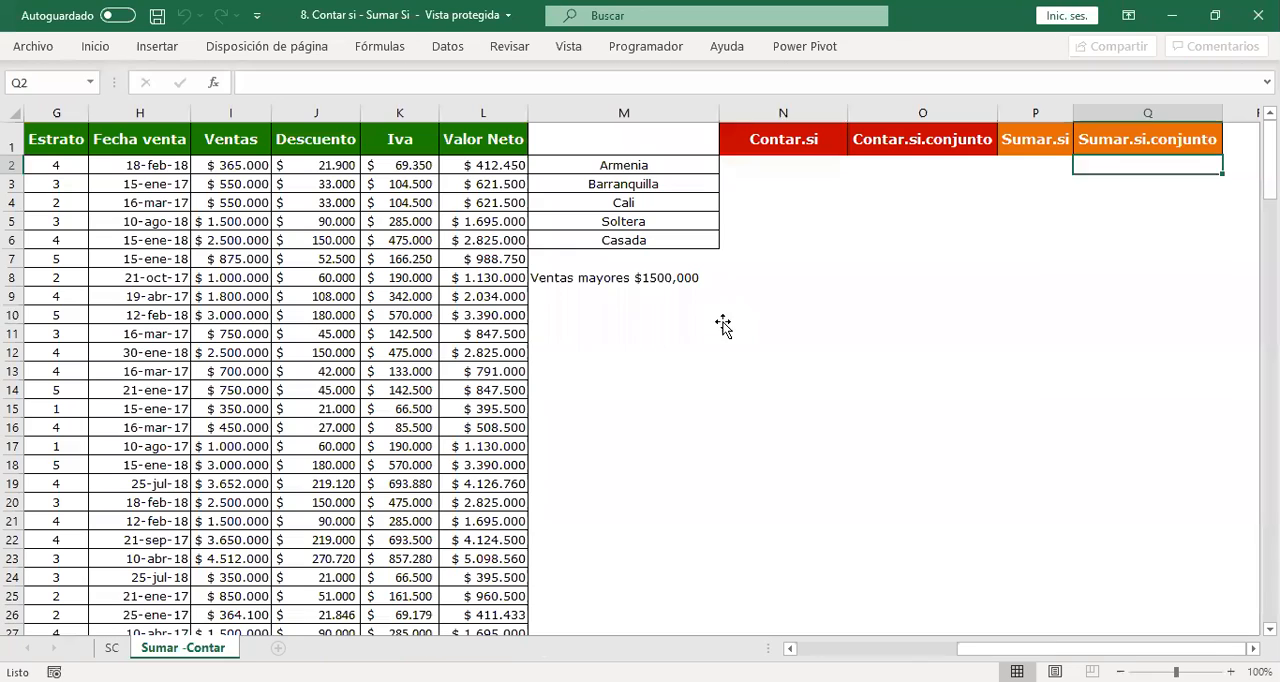
pyautogui.click(724, 314)
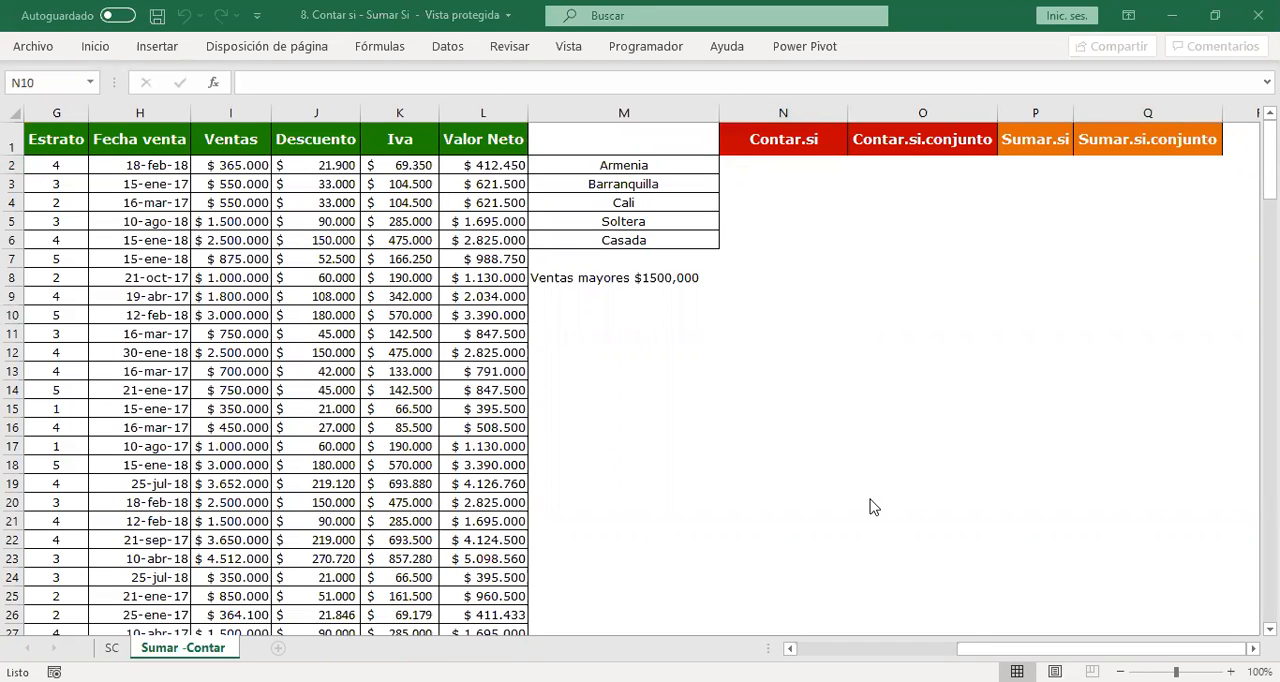
# Examine the data columns, the criteria in column M and the Contar.si and Sumar.si headings on the Sumar -Contar sheet.
pyautogui.click(816, 168)
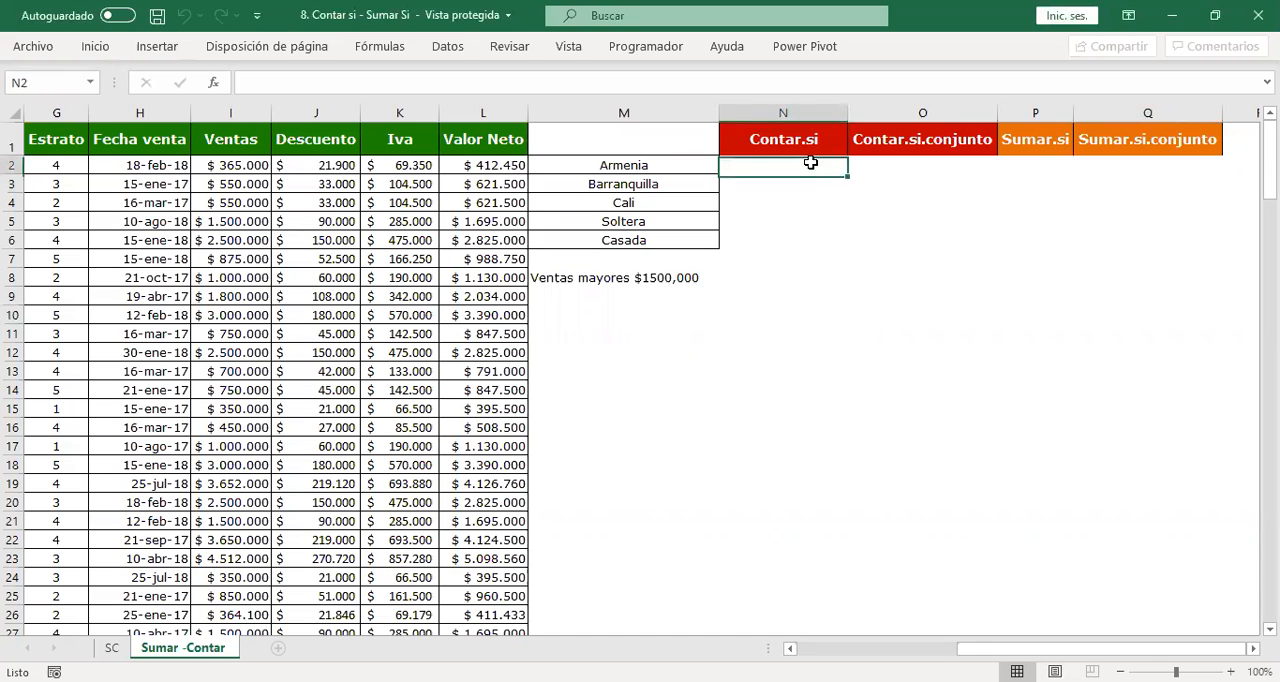
pyautogui.press('Left')
pyautogui.press('Left')
pyautogui.press('Left')
pyautogui.press('Left')
pyautogui.press('Left')
pyautogui.press('Left')
pyautogui.press('Left')
pyautogui.press('Left')
pyautogui.press('Left')
pyautogui.press('Left')
pyautogui.press('Left')
pyautogui.press('Left')
pyautogui.press('Left')
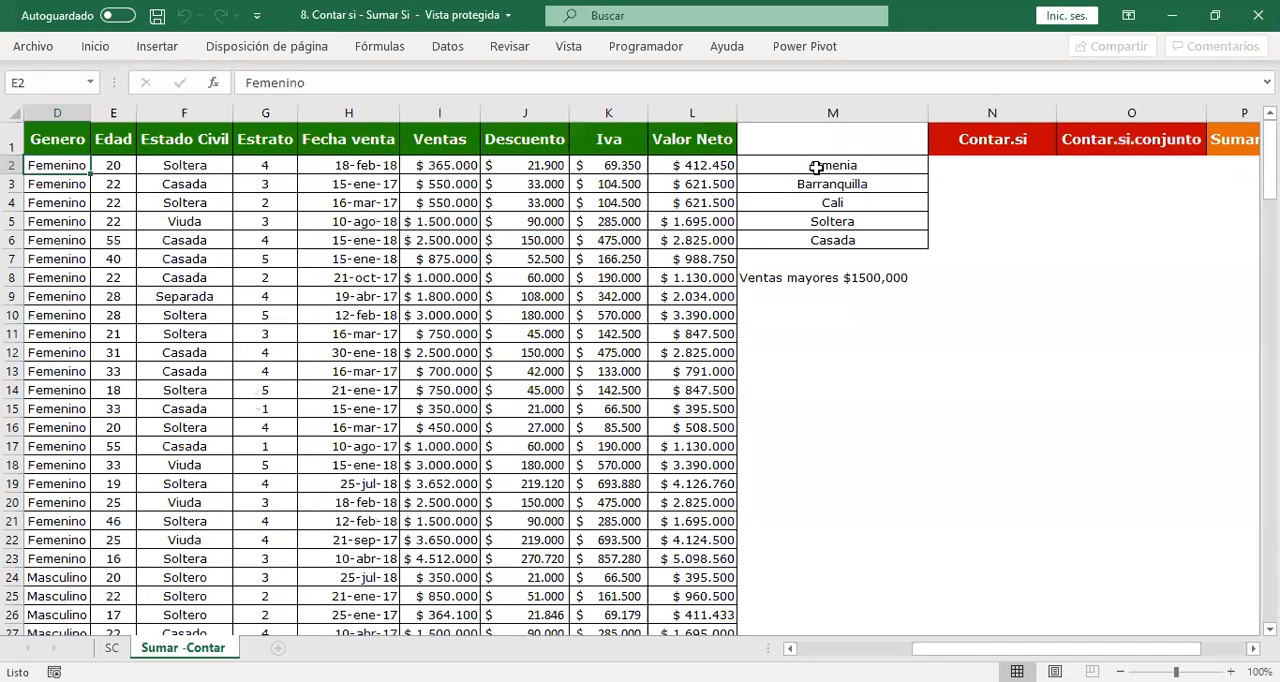
pyautogui.press('Right')
pyautogui.press('Right')
pyautogui.press('Right')
pyautogui.press('Right')
pyautogui.press('Right')
pyautogui.press('Right')
pyautogui.press('Right')
pyautogui.press('Right')
pyautogui.press('Right')
pyautogui.press('Right')
pyautogui.press('Right')
pyautogui.press('Right')
pyautogui.press('Right')
pyautogui.press('Right')
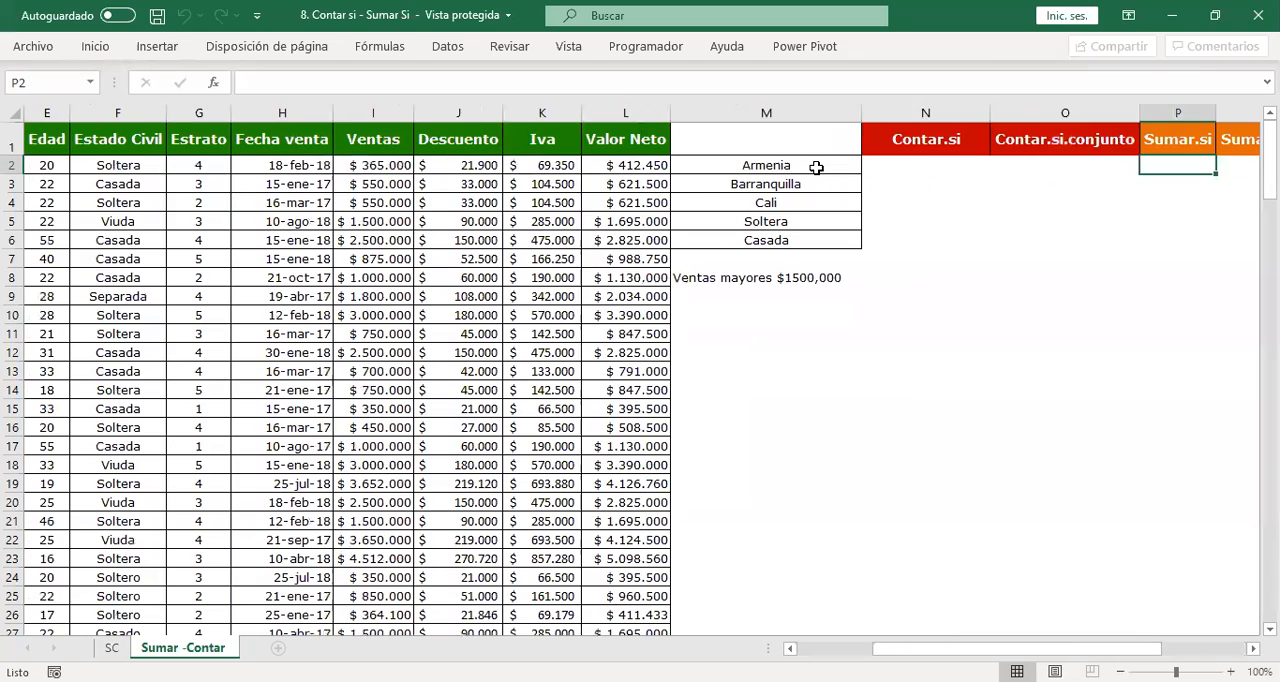
pyautogui.press('Left')
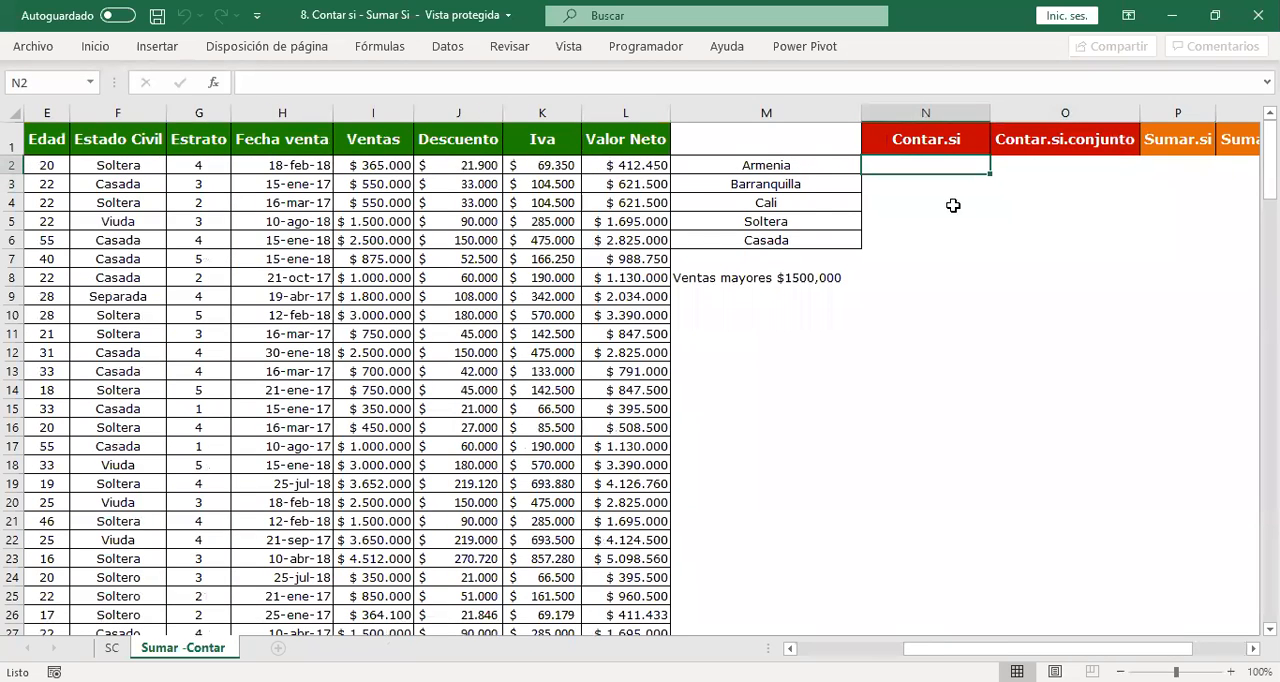
pyautogui.moveTo(820, 166)
pyautogui.mouseDown()
pyautogui.moveTo(820, 185)
pyautogui.moveTo(823, 164)
pyautogui.mouseUp()
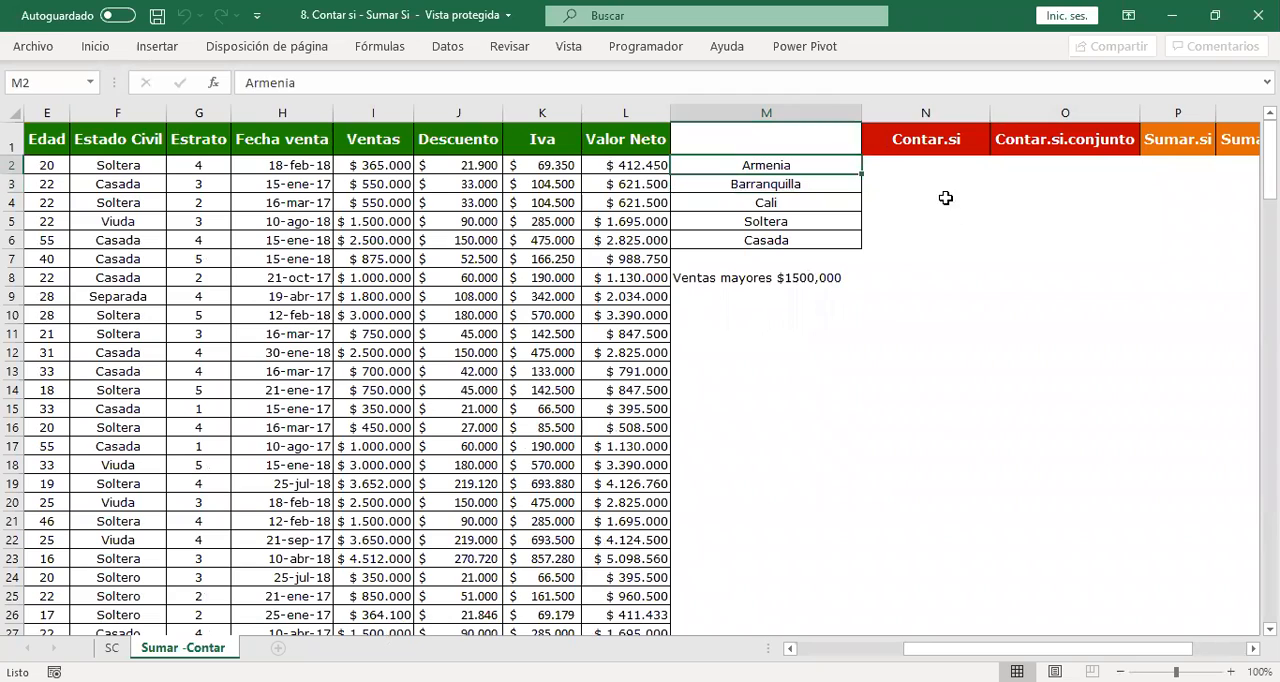
pyautogui.click(911, 168)
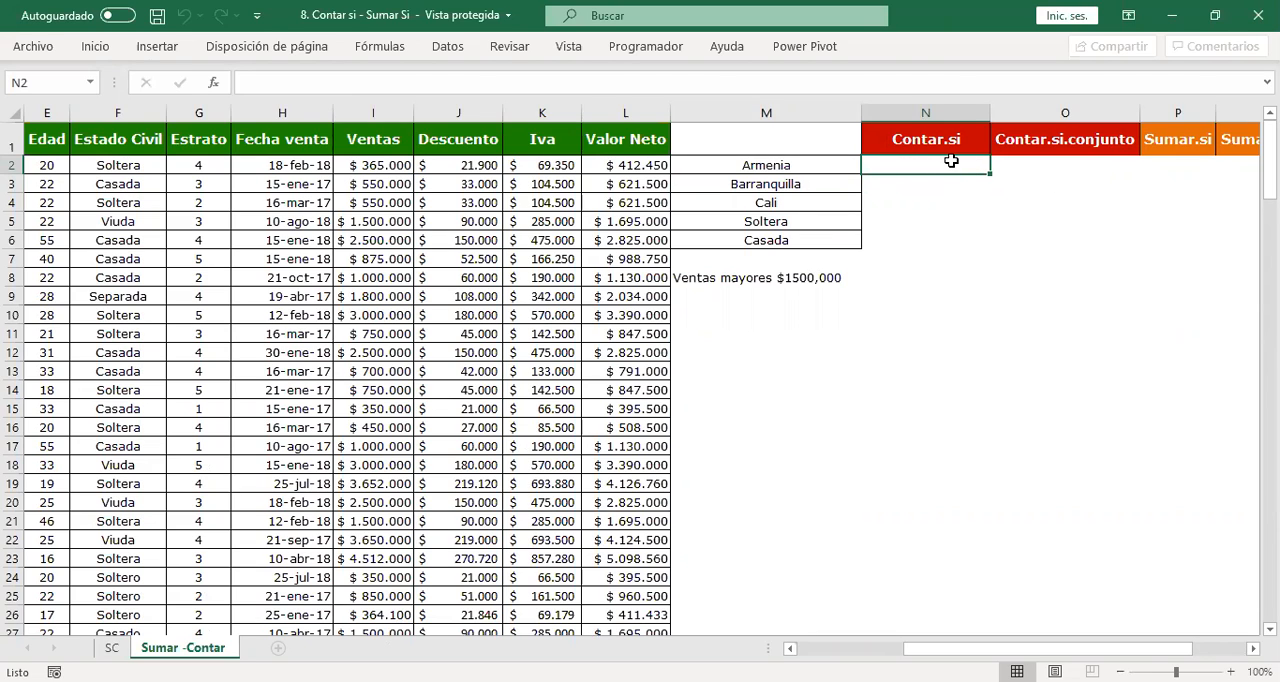
# Enable editing in the protected workbook and select the Contar.si cell for Armenia, N2.
pyautogui.click(264, 83)
pyautogui.click(628, 404)
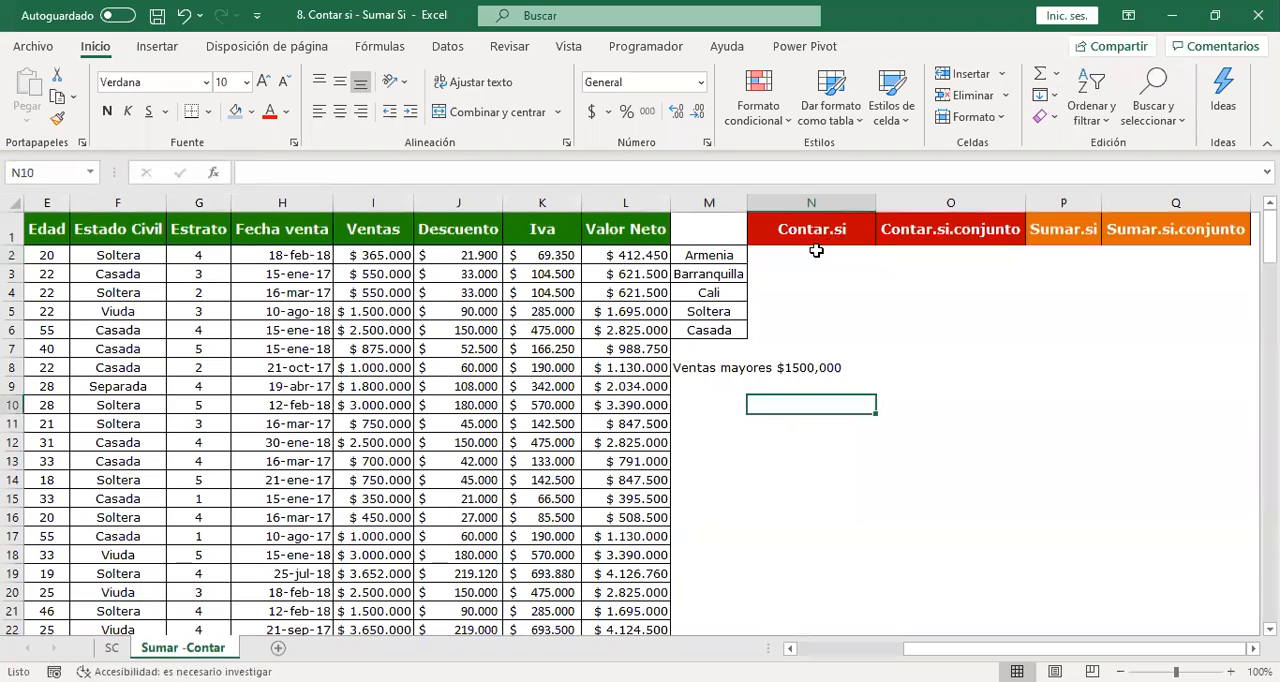
pyautogui.click(814, 252)
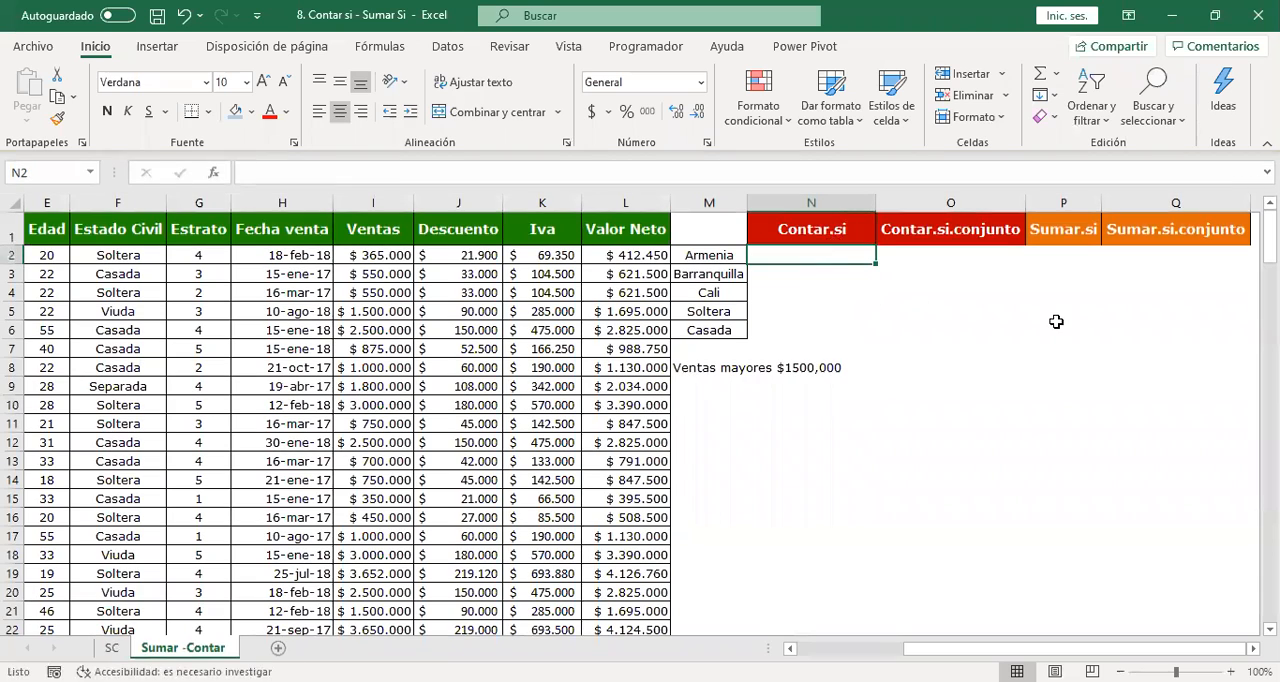
# Begin a CONTAR.SI formula in N2 with the whole Ciudad column, C:C, as its range.
pyautogui.write('=co')
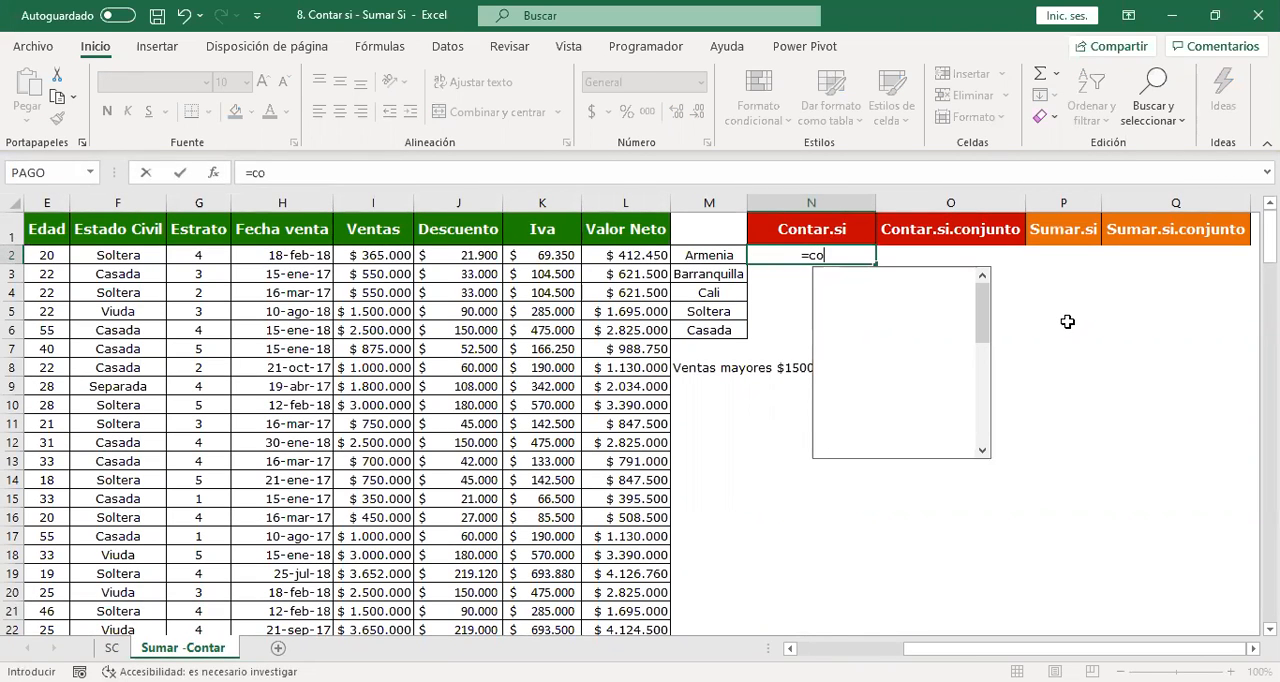
pyautogui.write('ntar.si(')
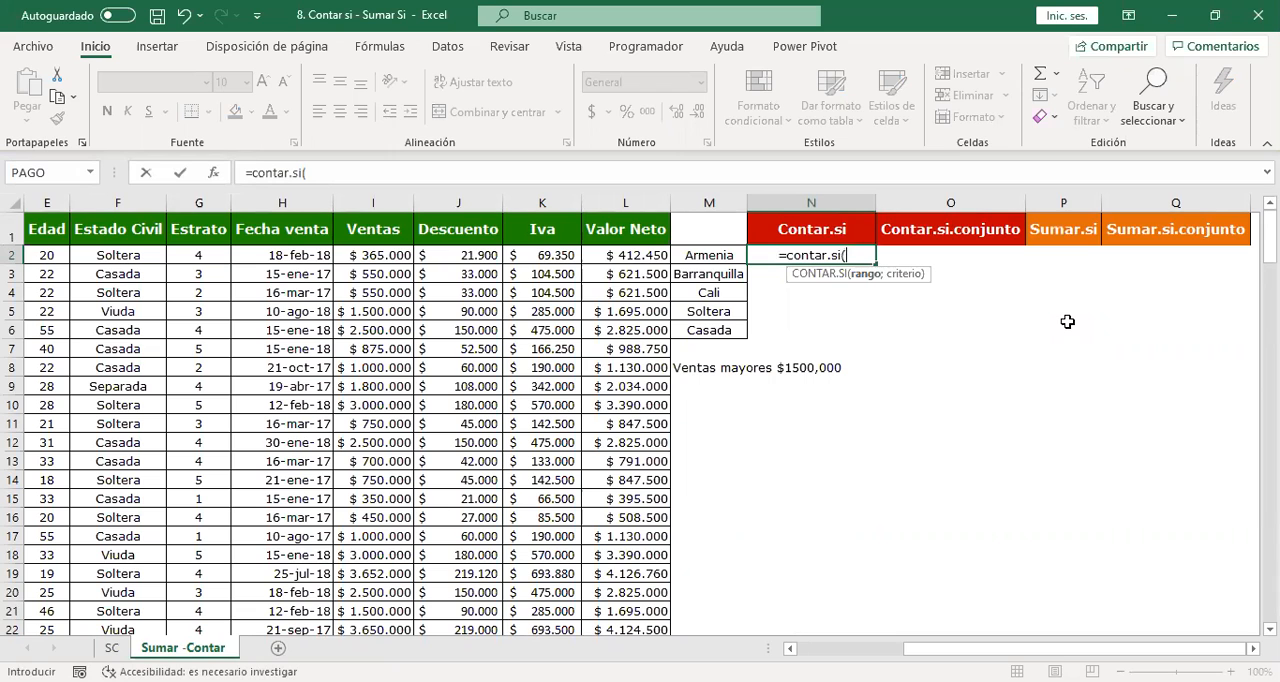
pyautogui.press('Left')
pyautogui.press('Left')
pyautogui.press('Left')
pyautogui.press('Left')
pyautogui.press('Left')
pyautogui.press('Left')
pyautogui.press('Left')
pyautogui.press('Left')
pyautogui.press('Left')
pyautogui.press('Left')
pyautogui.press('Left')
pyautogui.press('Left')
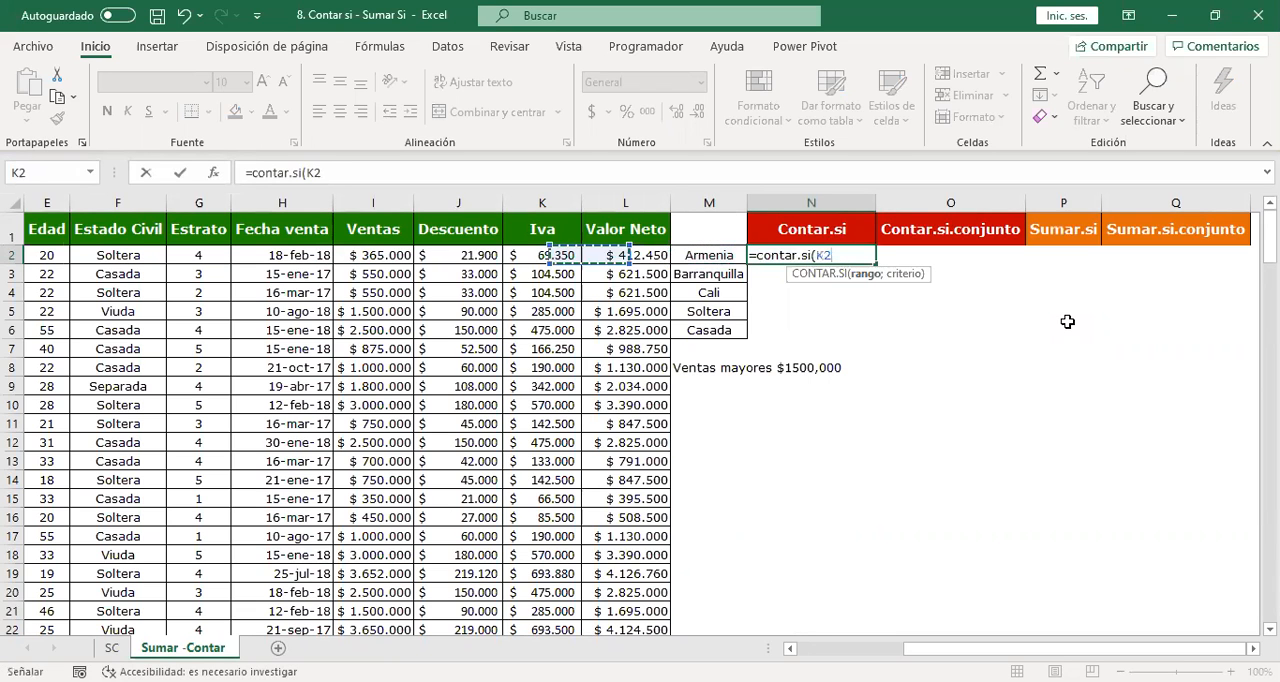
pyautogui.press('Left')
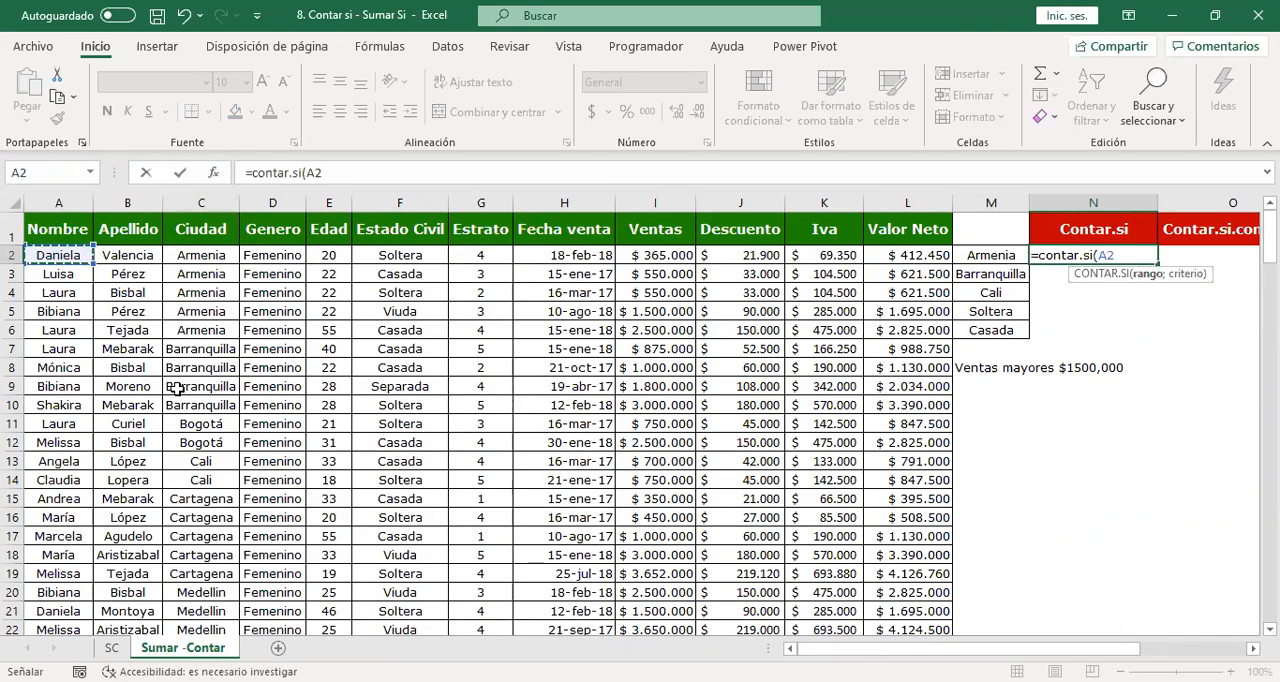
pyautogui.click(211, 197)
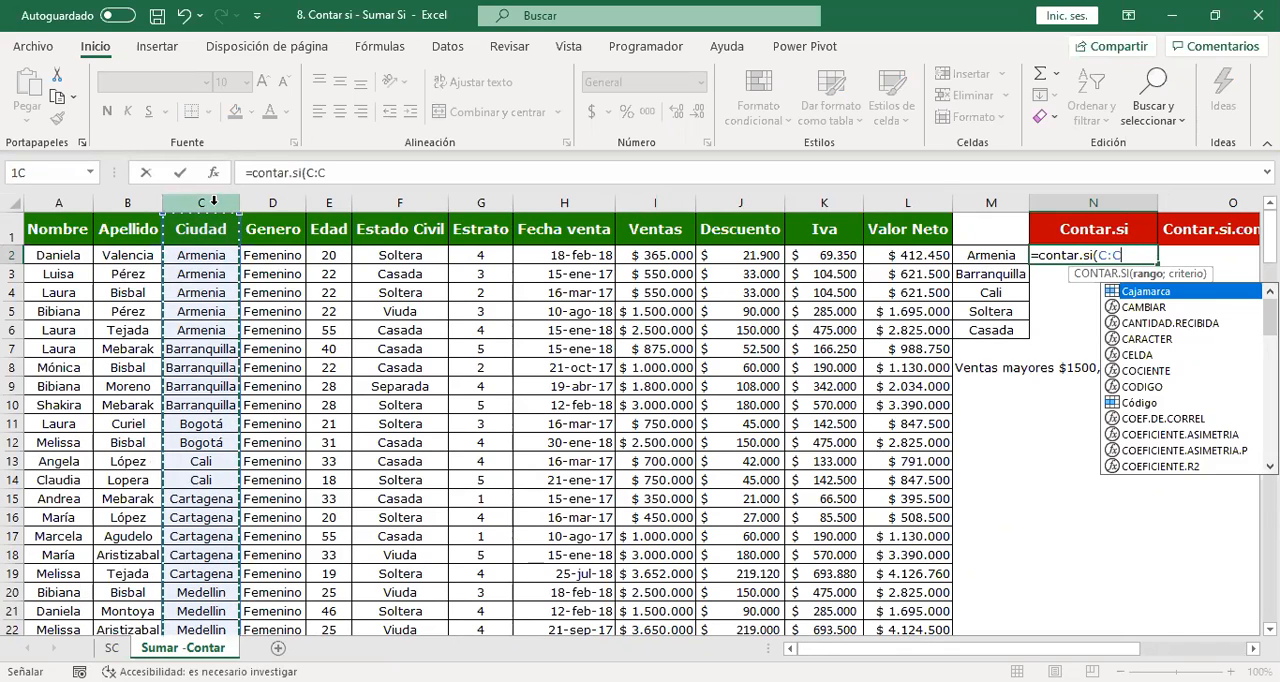
pyautogui.click(203, 255)
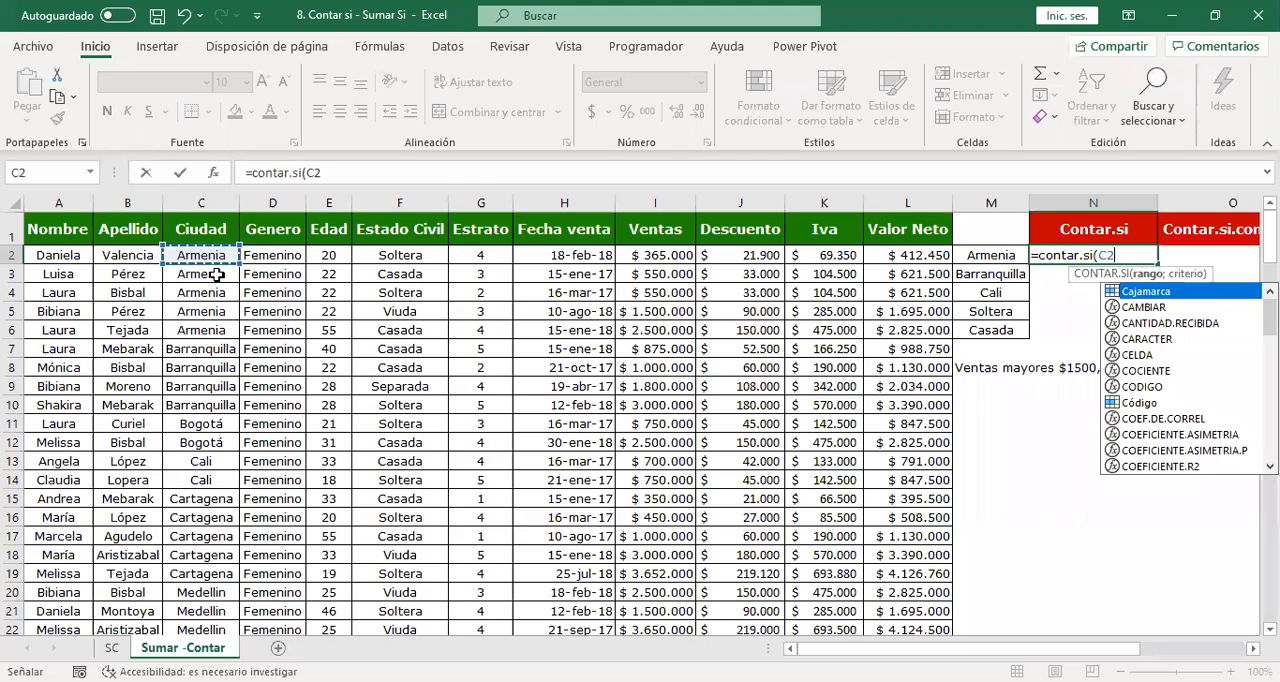
pyautogui.click(201, 203)
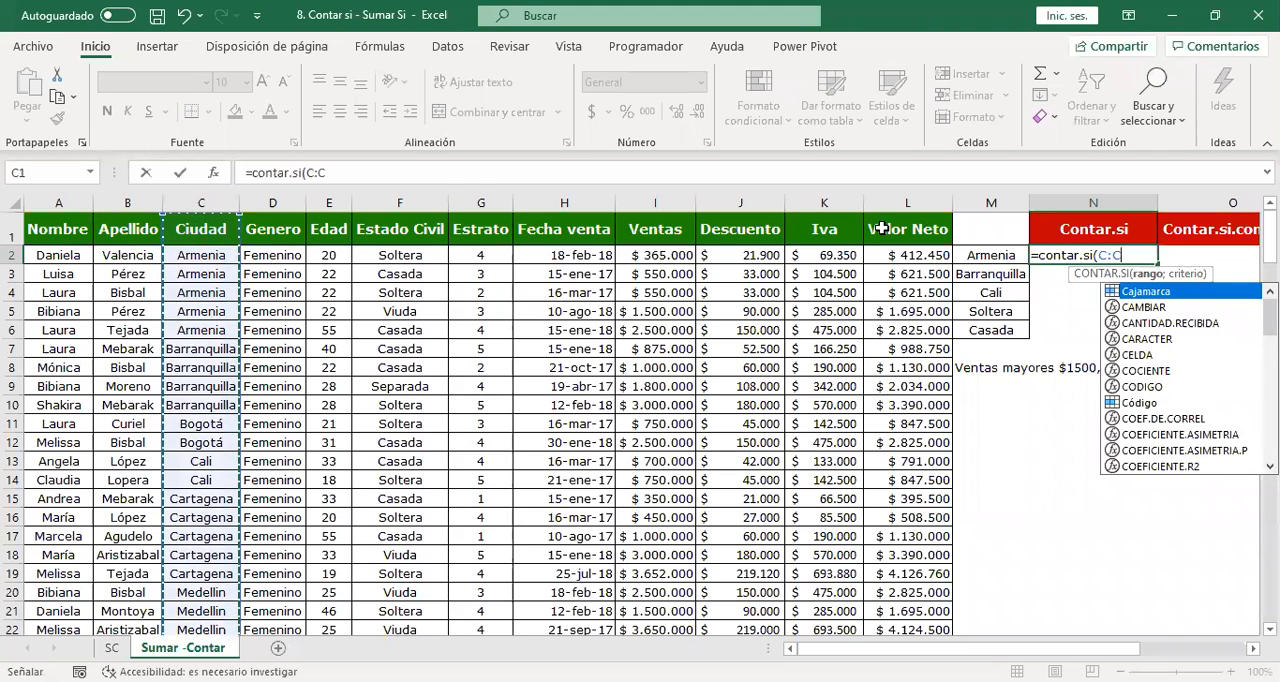
# Complete the N2 formula with the criterion "Armenia" as =CONTAR.SI(C:C;"Armenia") and review it.
pyautogui.write(';')
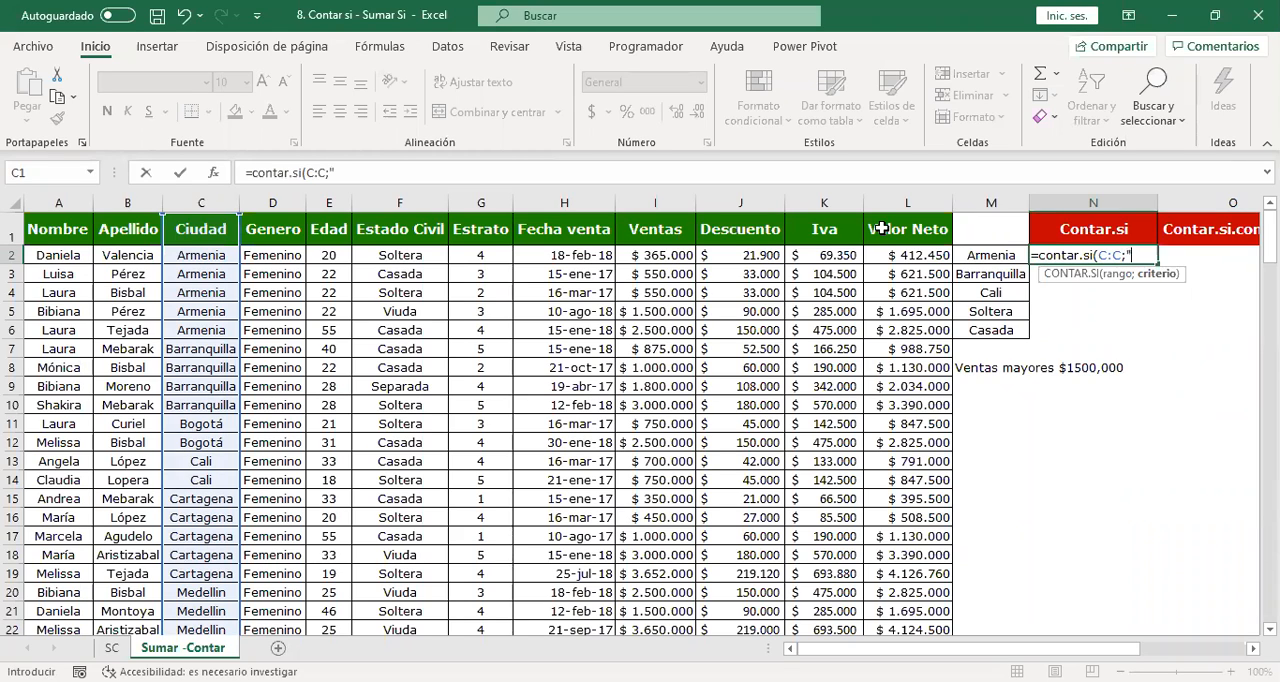
pyautogui.write('Arme')
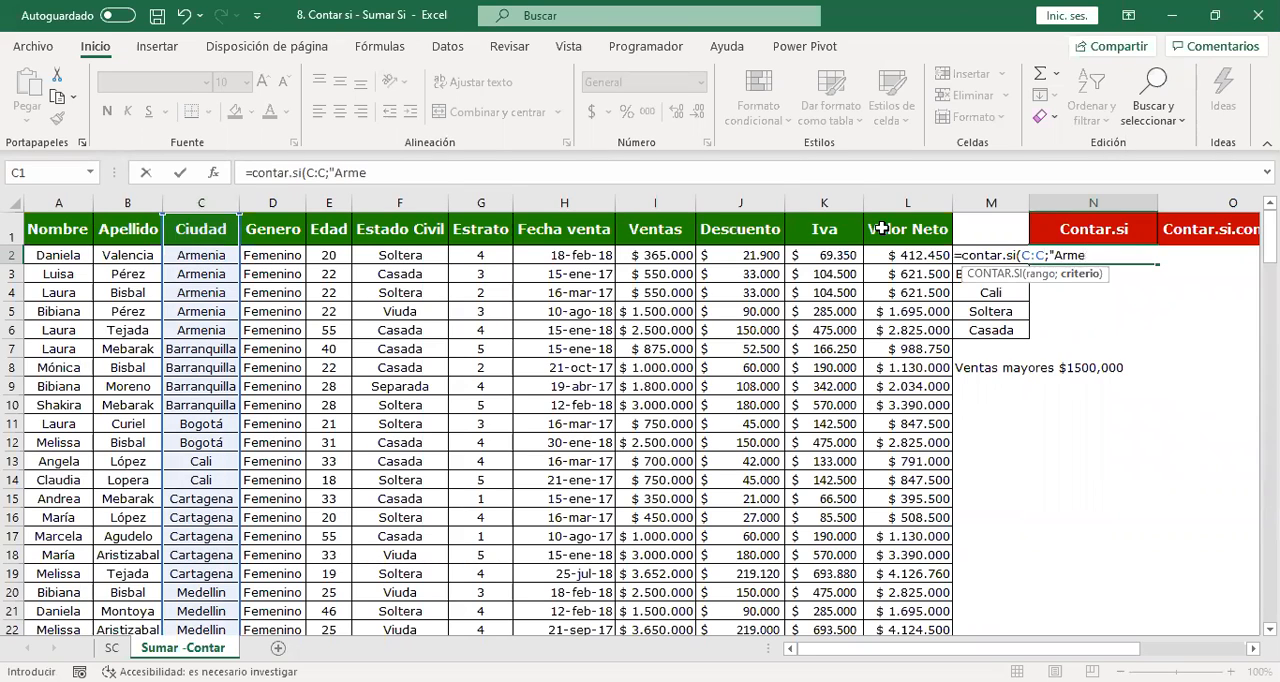
pyautogui.write('nia")')
pyautogui.press('Return')
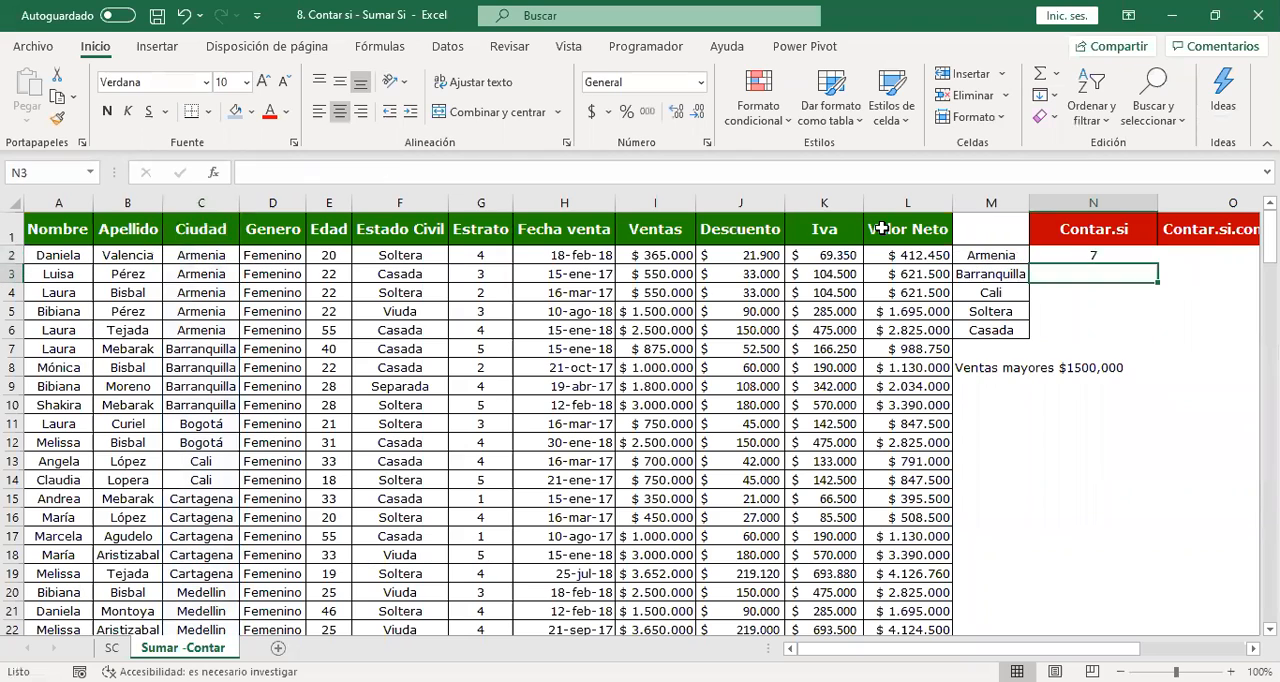
pyautogui.click(1108, 255)
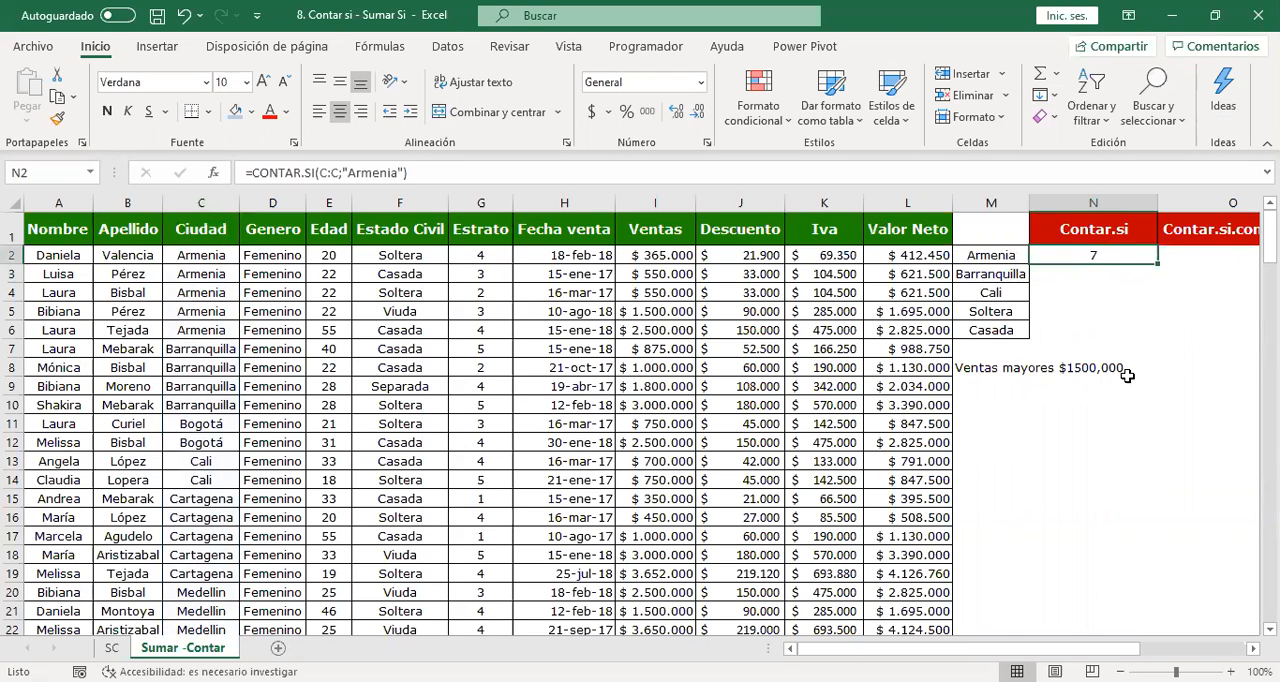
# Add filters to the data table's header row, A1:L1, from Nombre through Valor Neto.
pyautogui.moveTo(895, 228); pyautogui.dragTo(480, 229)
pyautogui.moveTo(8, 38); pyautogui.dragTo(10, 42)
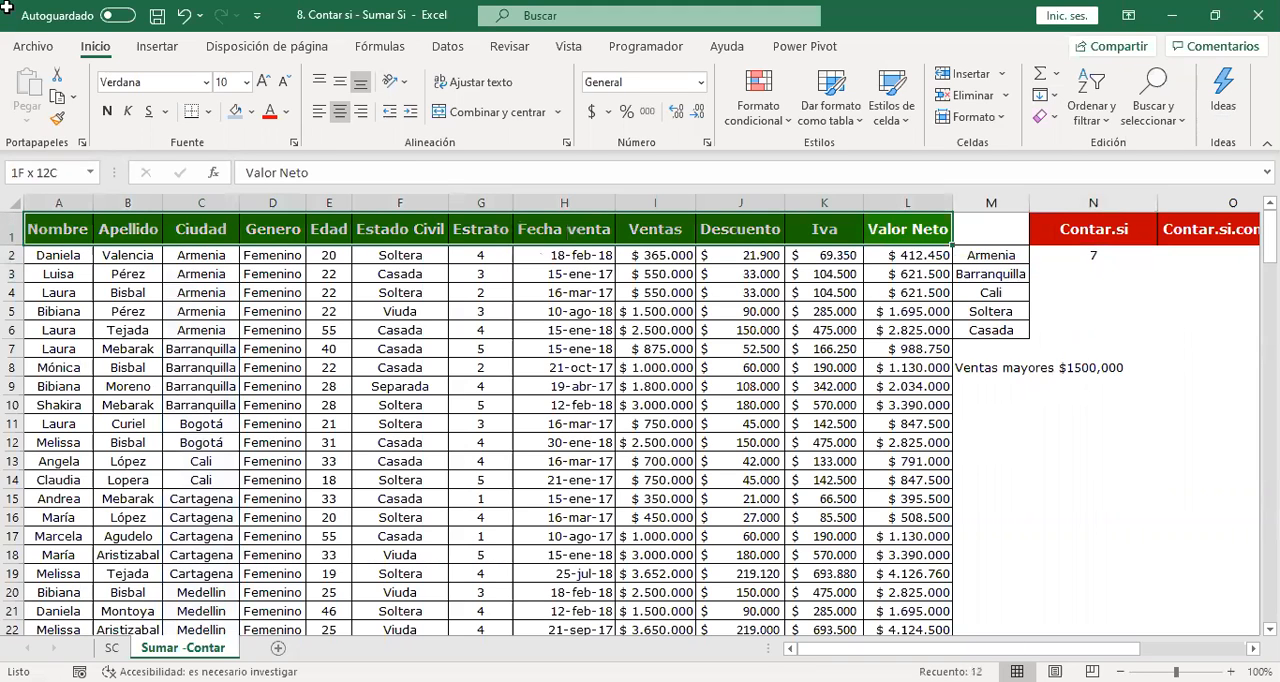
pyautogui.click(447, 46)
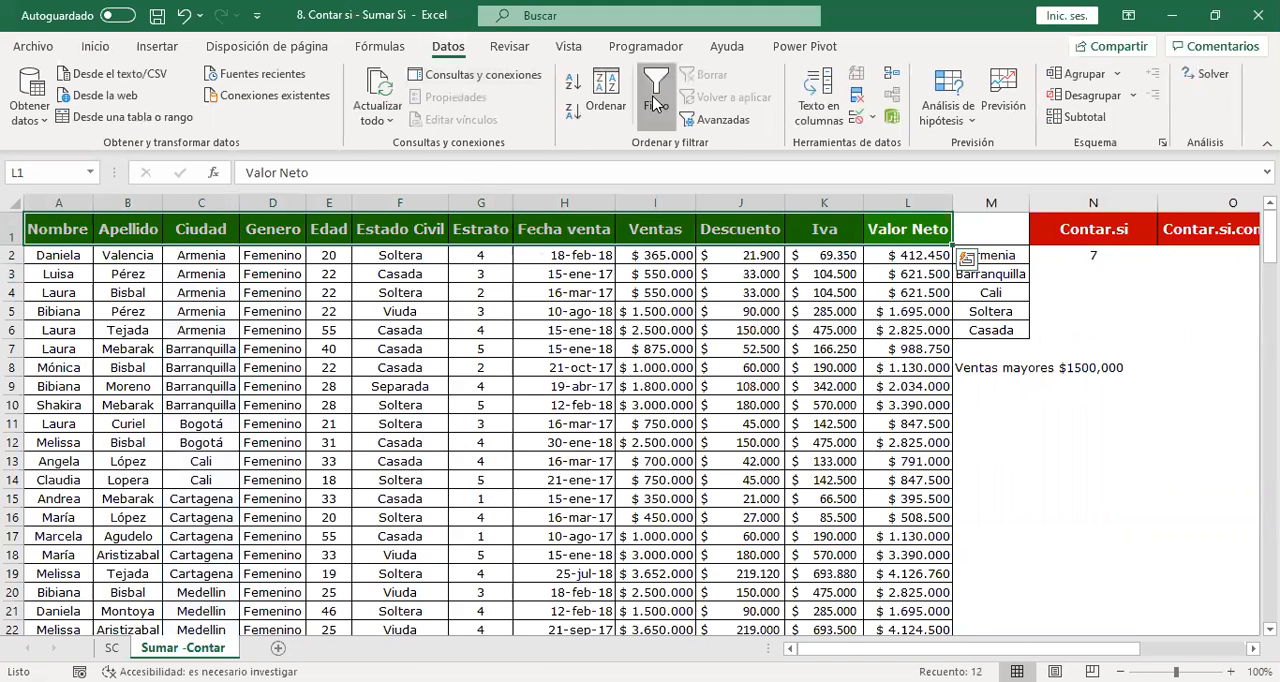
pyautogui.click(655, 105)
# Filter the Ciudad column to show only the Armenia records.
pyautogui.click(233, 234)
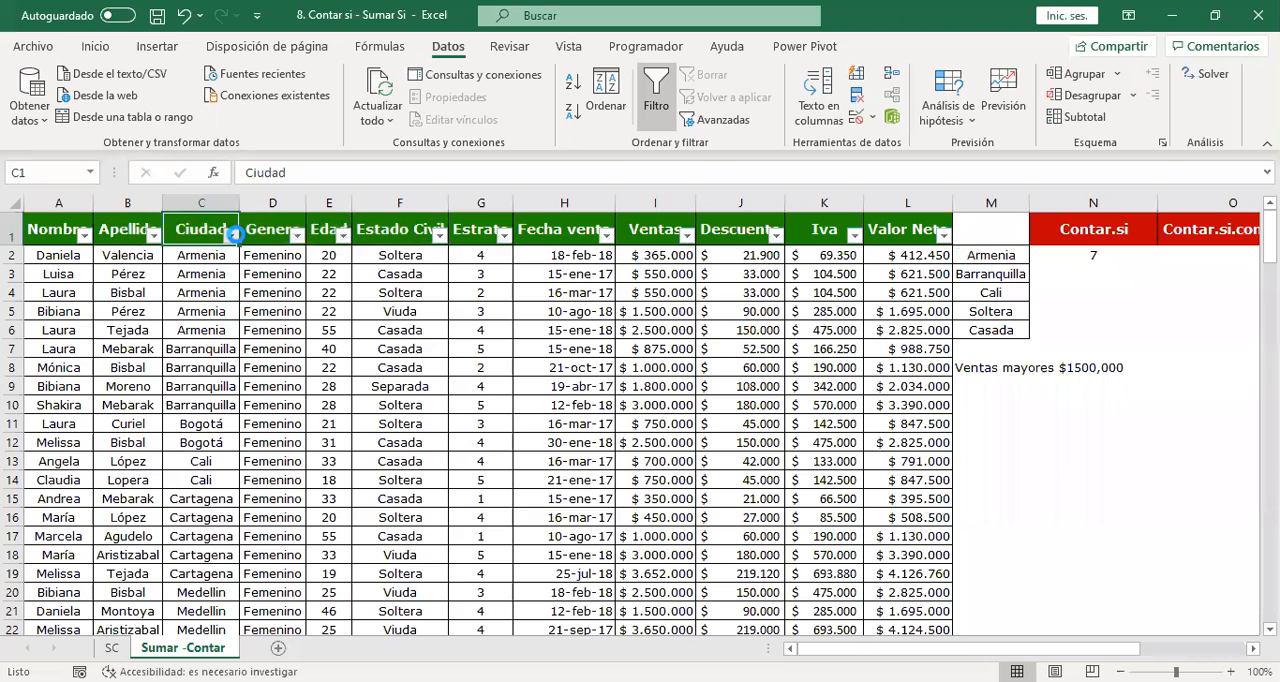
pyautogui.click(233, 234)
pyautogui.click(57, 457)
pyautogui.click(57, 474)
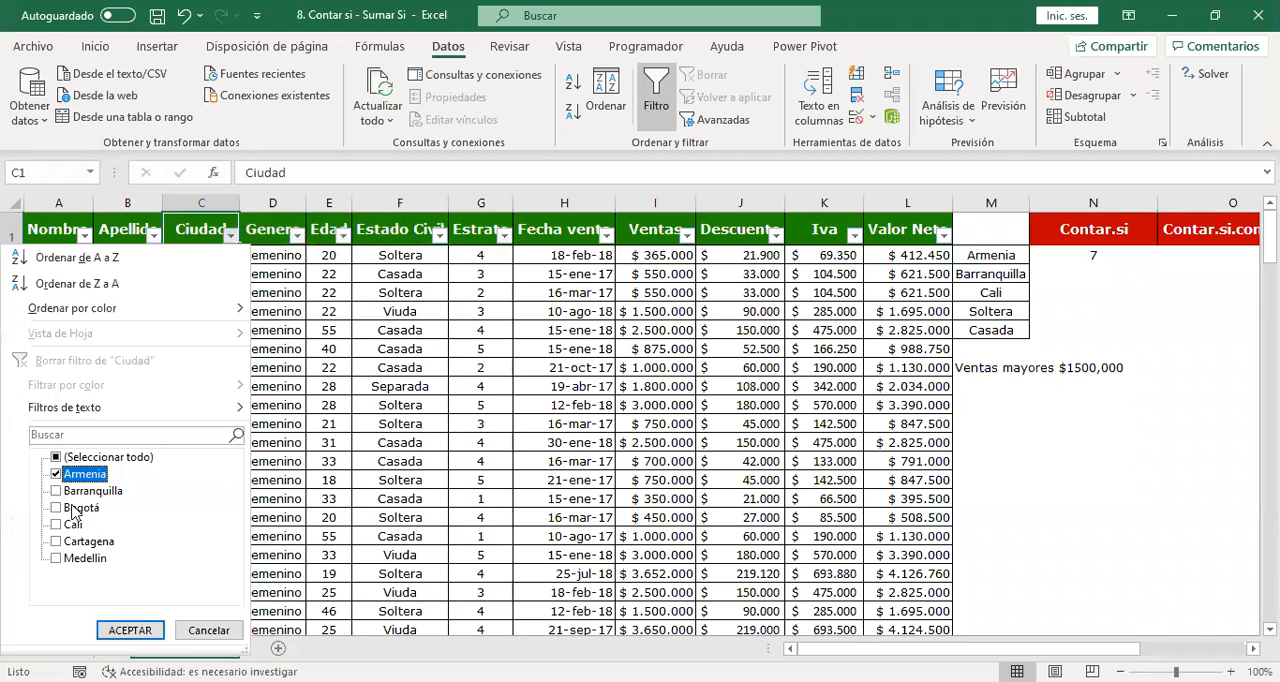
pyautogui.click(118, 631)
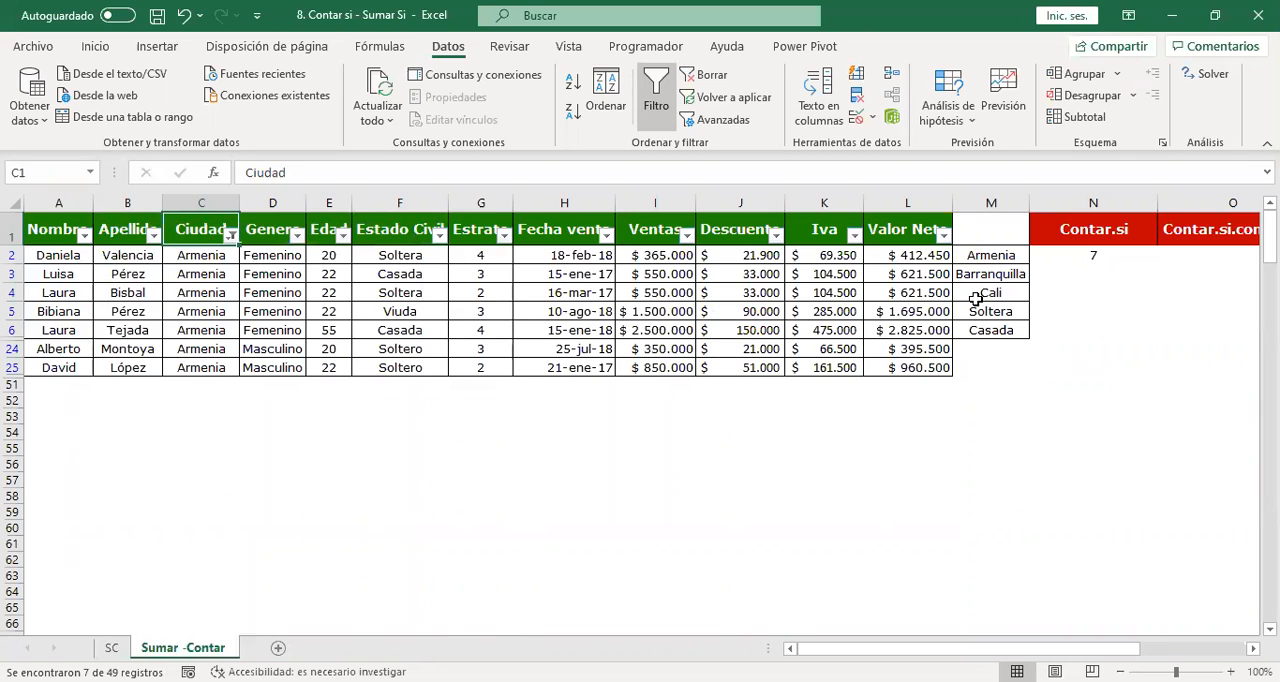
# Compare the filtered rows with the Contar.si result for Armenia and undo the Ciudad filter.
pyautogui.click(1080, 232)
pyautogui.click(1096, 271)
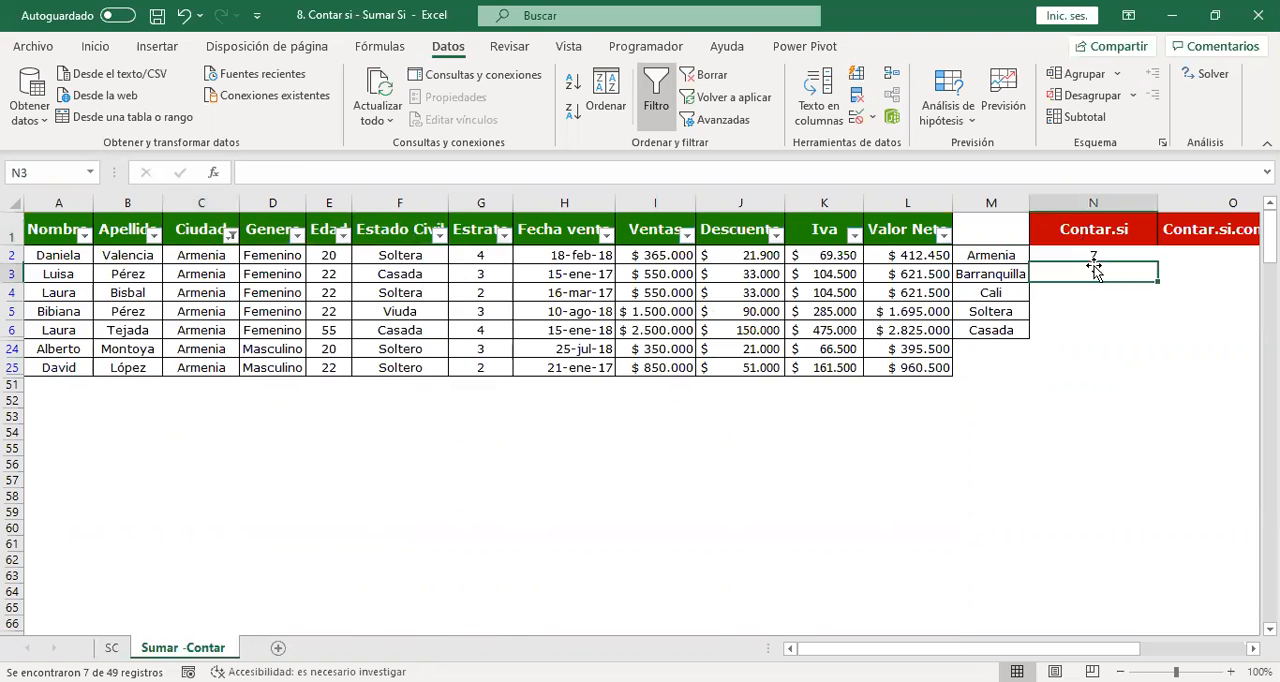
pyautogui.hotkey('ctrl', 'z')
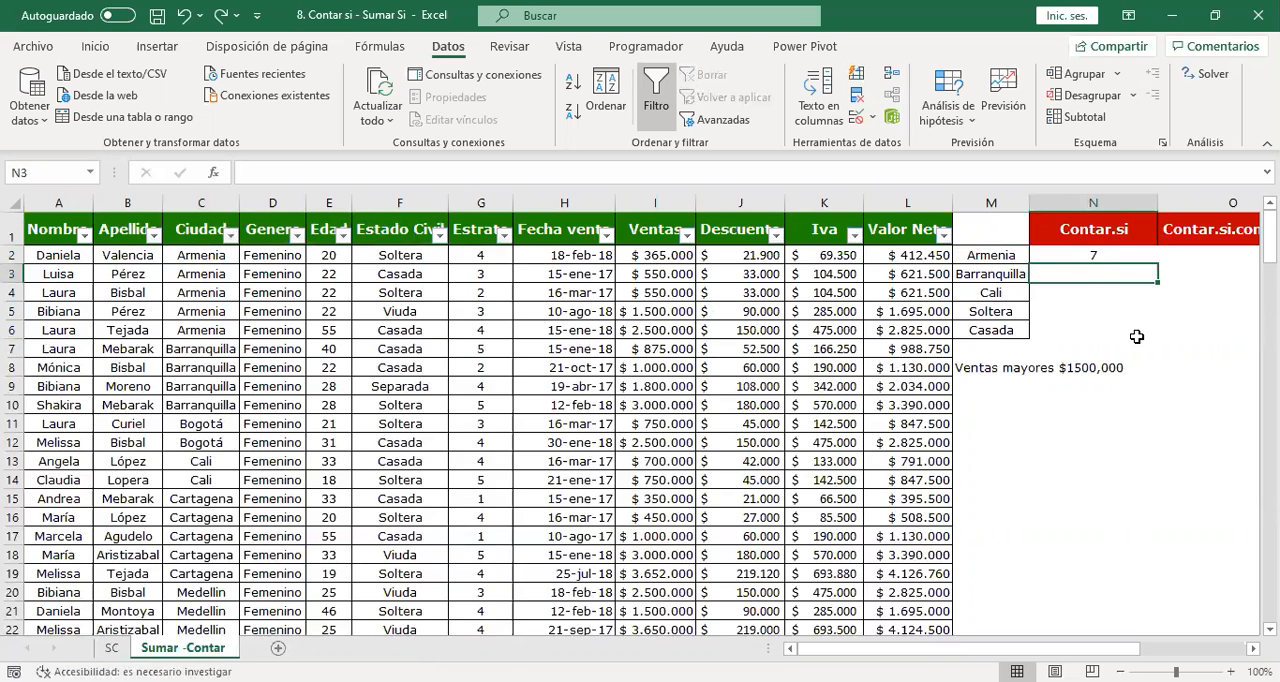
# Replace the city in C7 with Armenia to test the CONTAR.SI formula in N2, and undo the replacement.
pyautogui.click(195, 346)
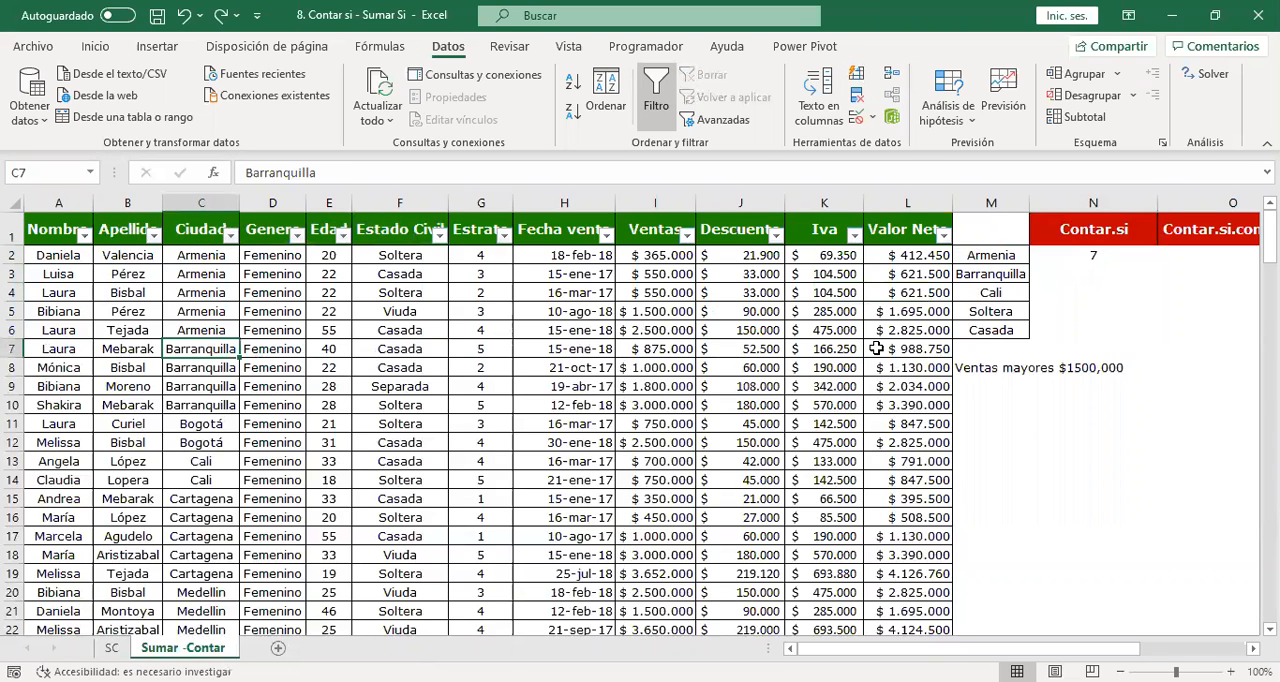
pyautogui.write('Armer')
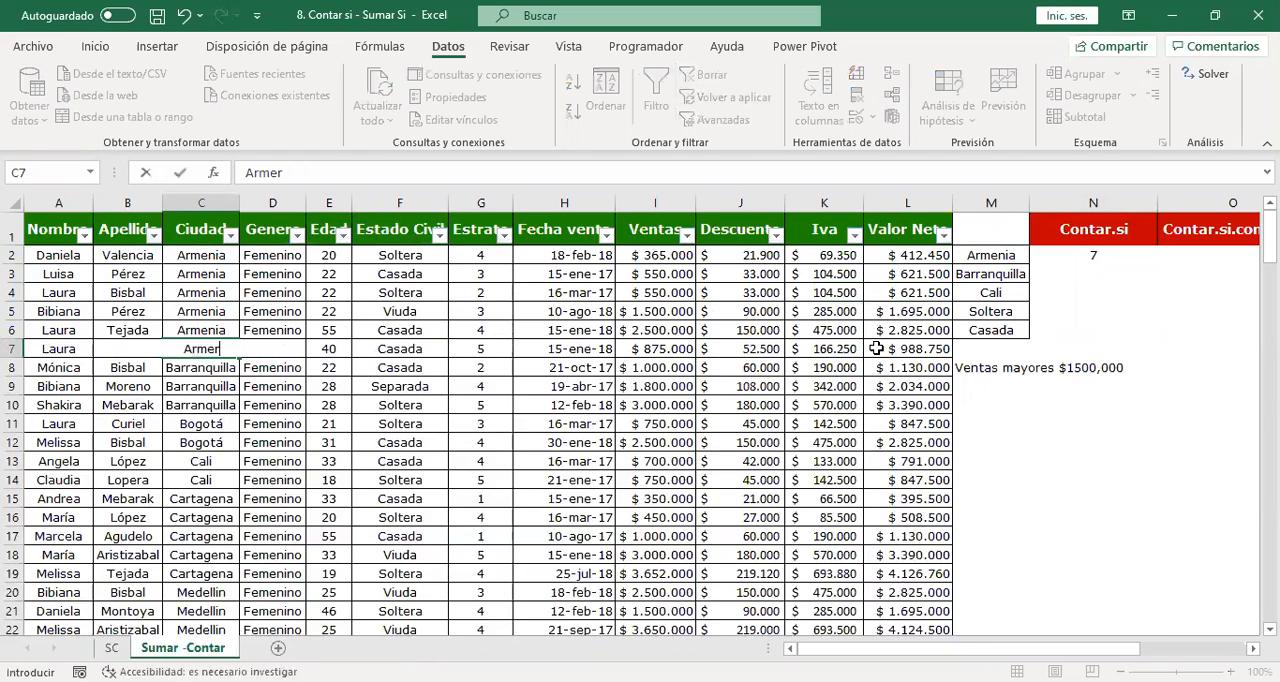
pyautogui.press('BackSpace')
pyautogui.press('BackSpace')
pyautogui.write('enia')
pyautogui.press('Return')
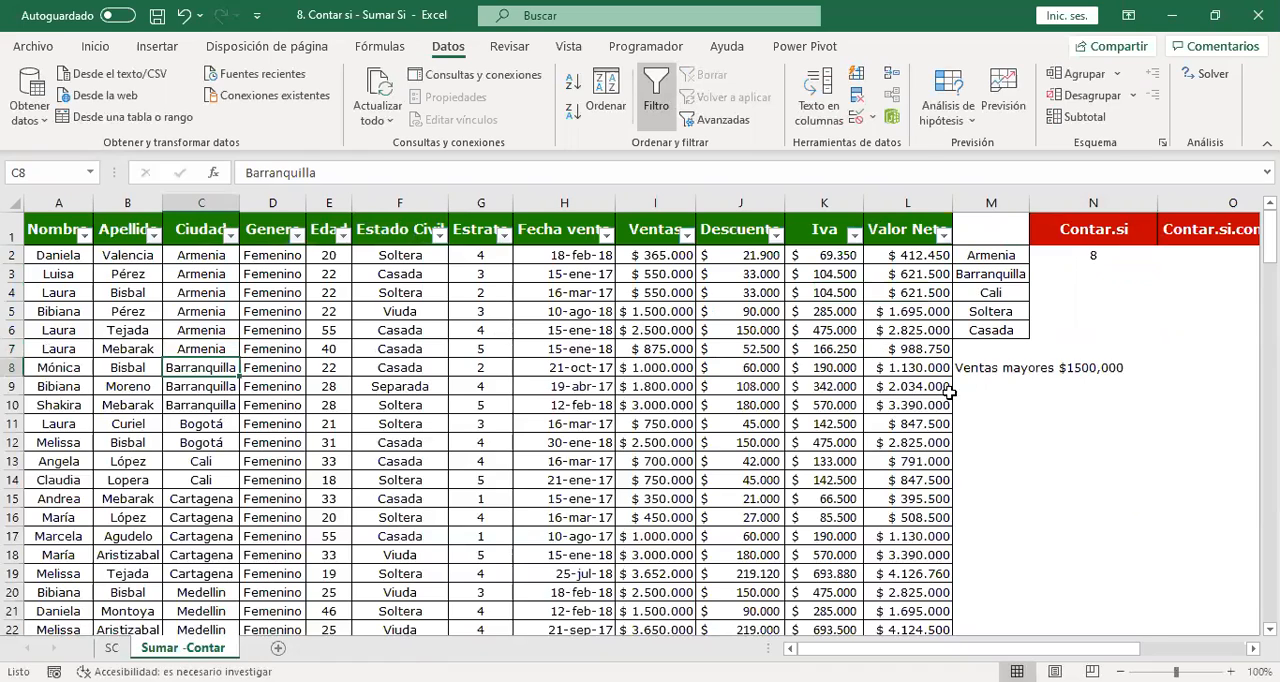
pyautogui.click(1107, 255)
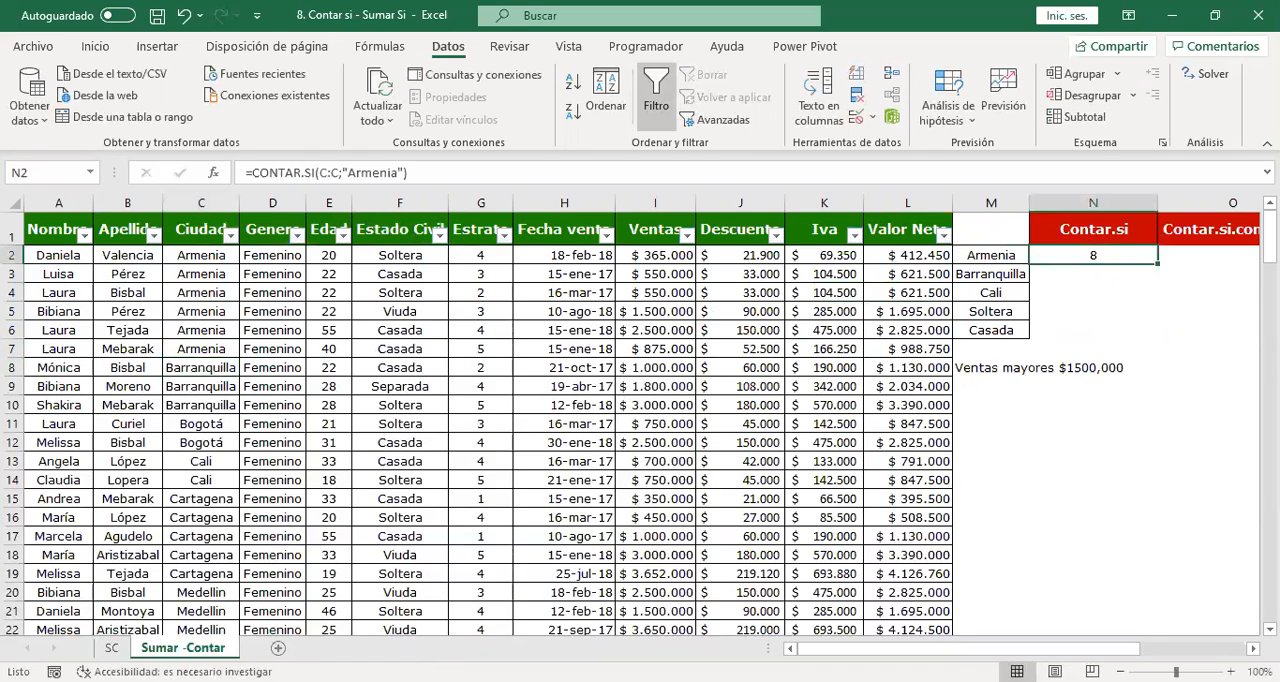
pyautogui.hotkey('ctrl', 'z')
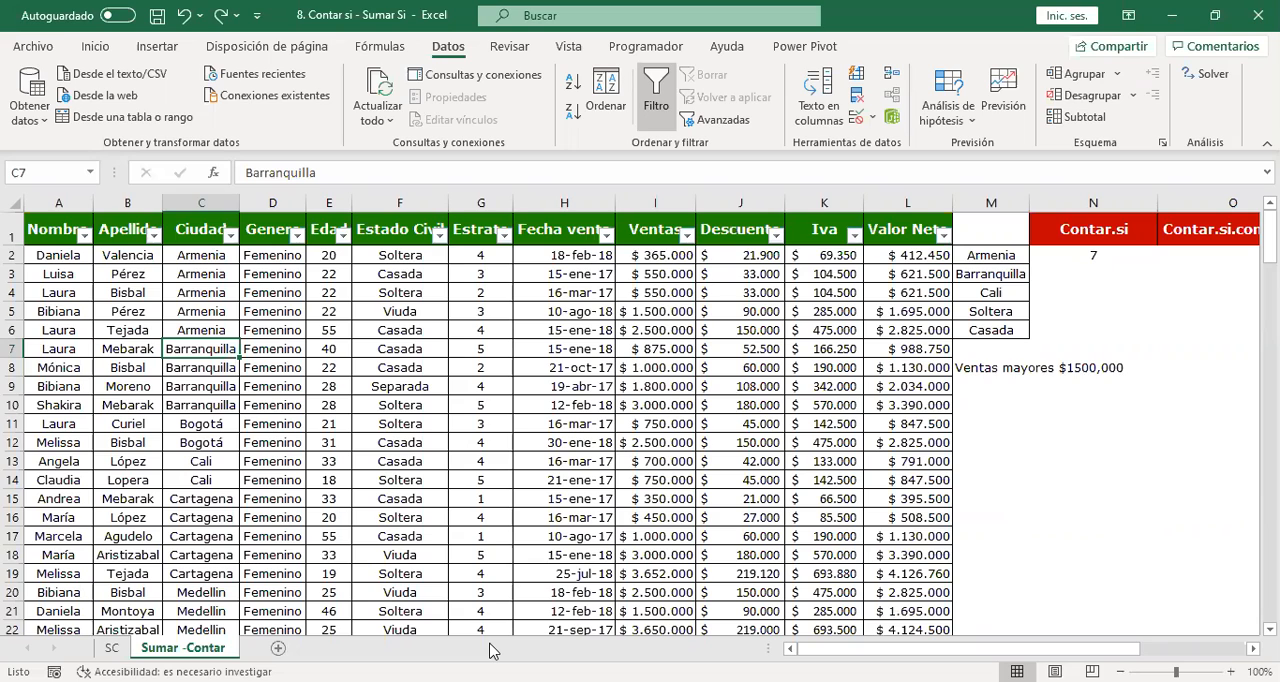
# Examine the CONTAR.SI formula for Armenia in N2 without changing it.
pyautogui.click(1118, 273)
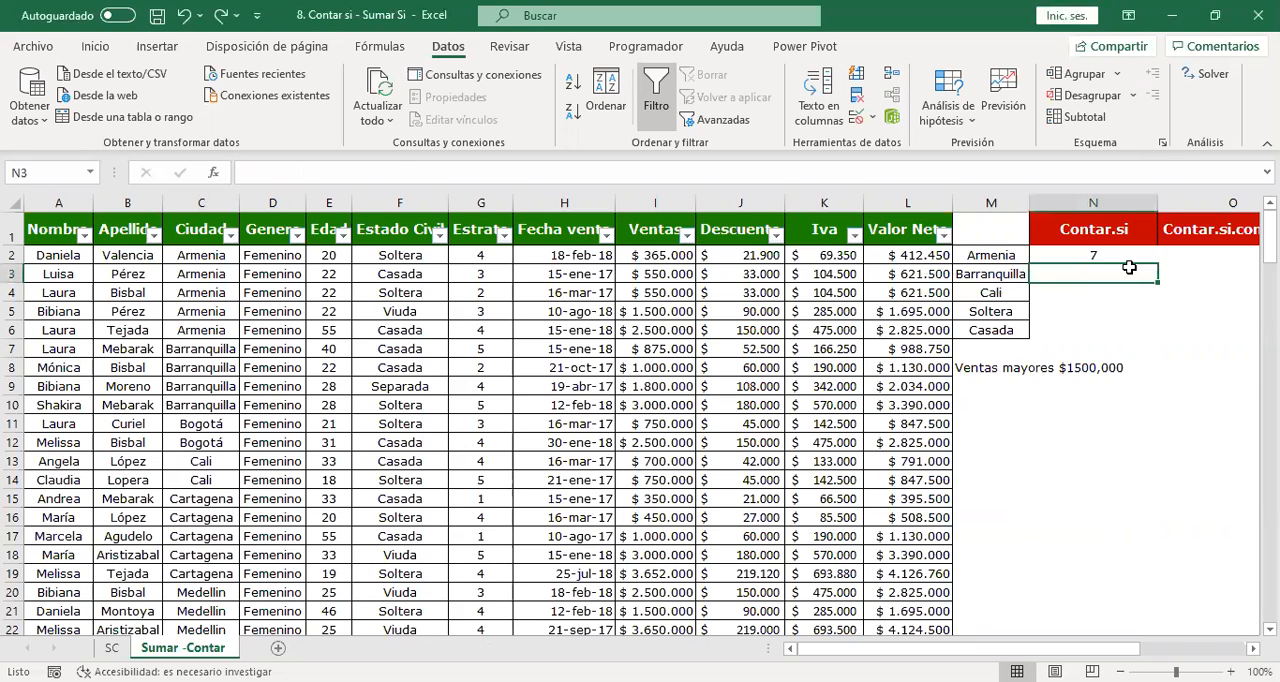
pyautogui.click(1103, 252)
pyautogui.click(1109, 242)
pyautogui.doubleClick(1106, 255)
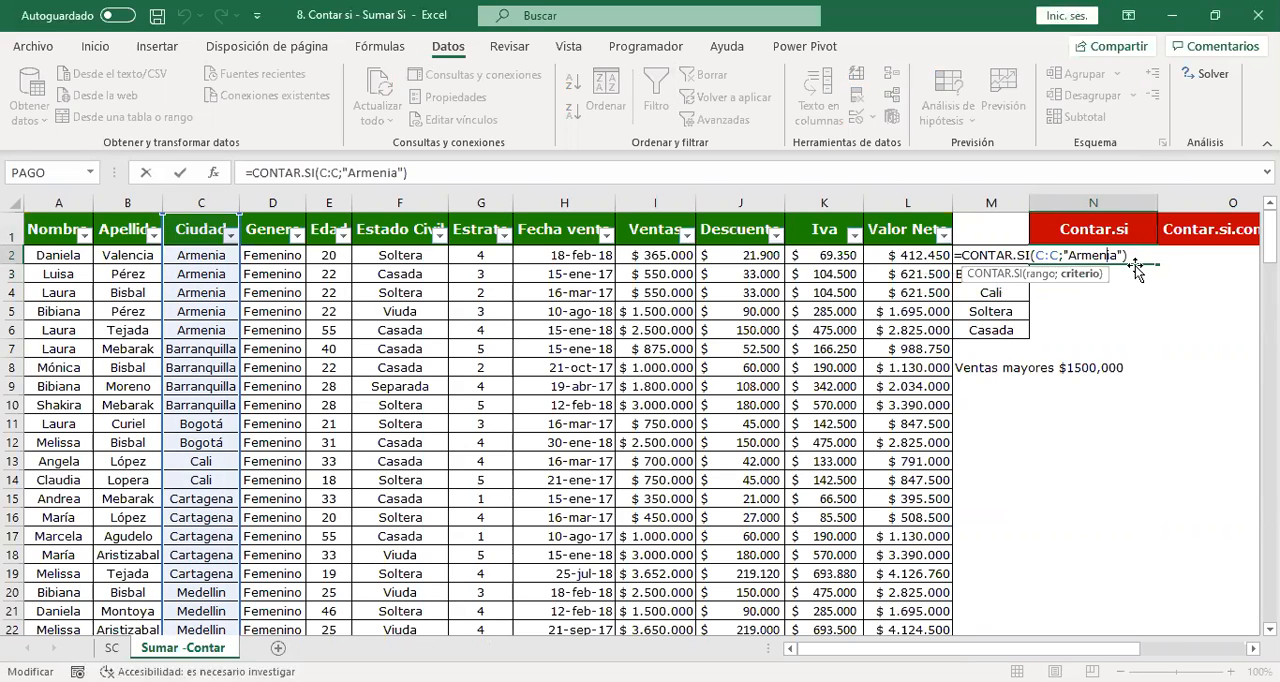
pyautogui.press('Escape')
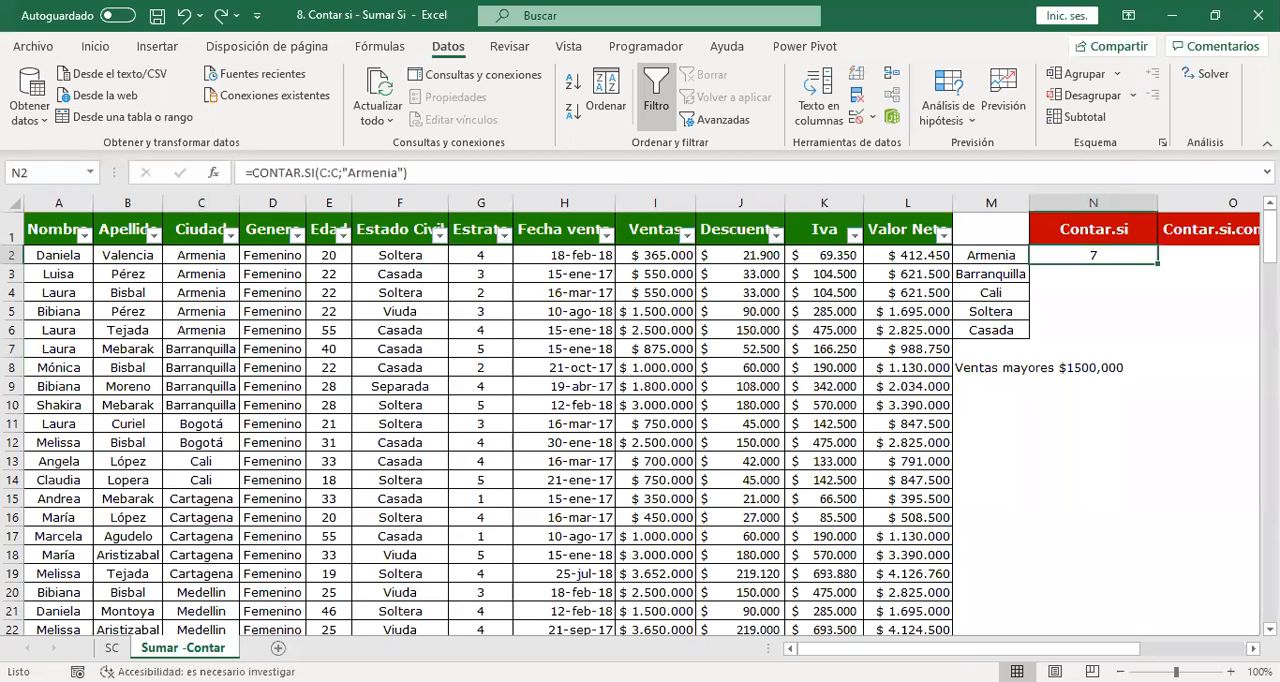
# Insert a blank column between the criteria list in column M and the Contar.si column.
pyautogui.hscroll(7, 702, 230)
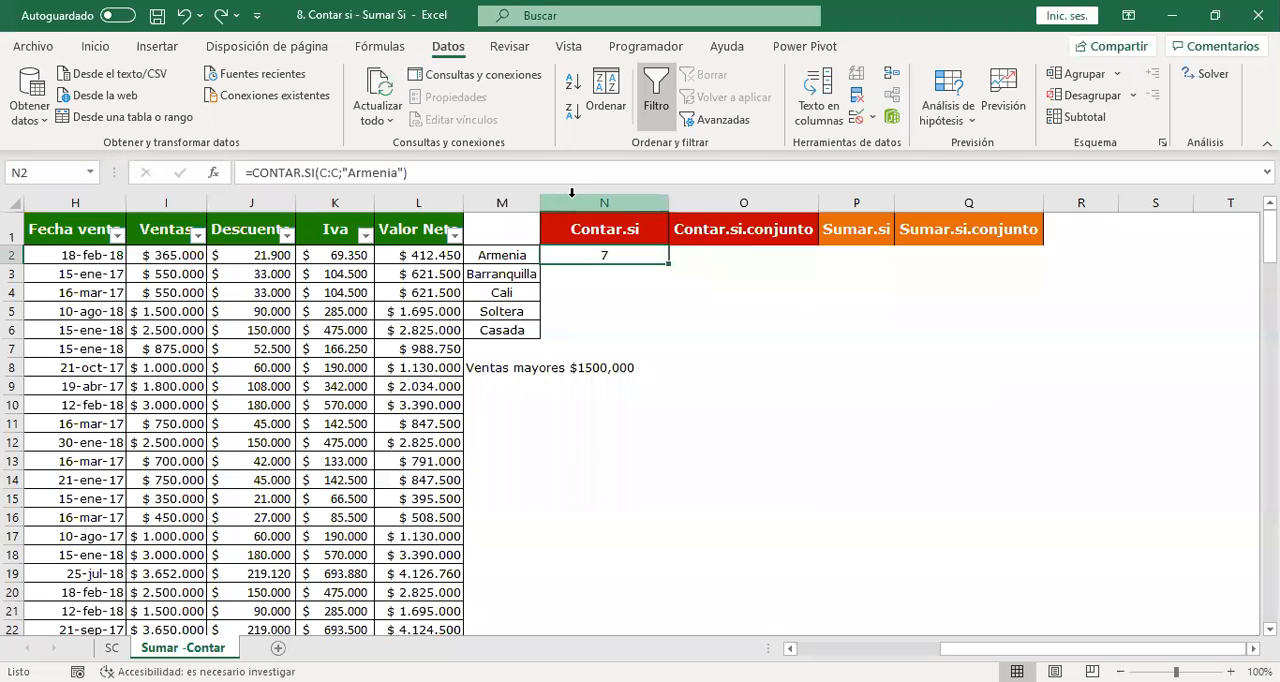
pyautogui.rightClick(572, 197)
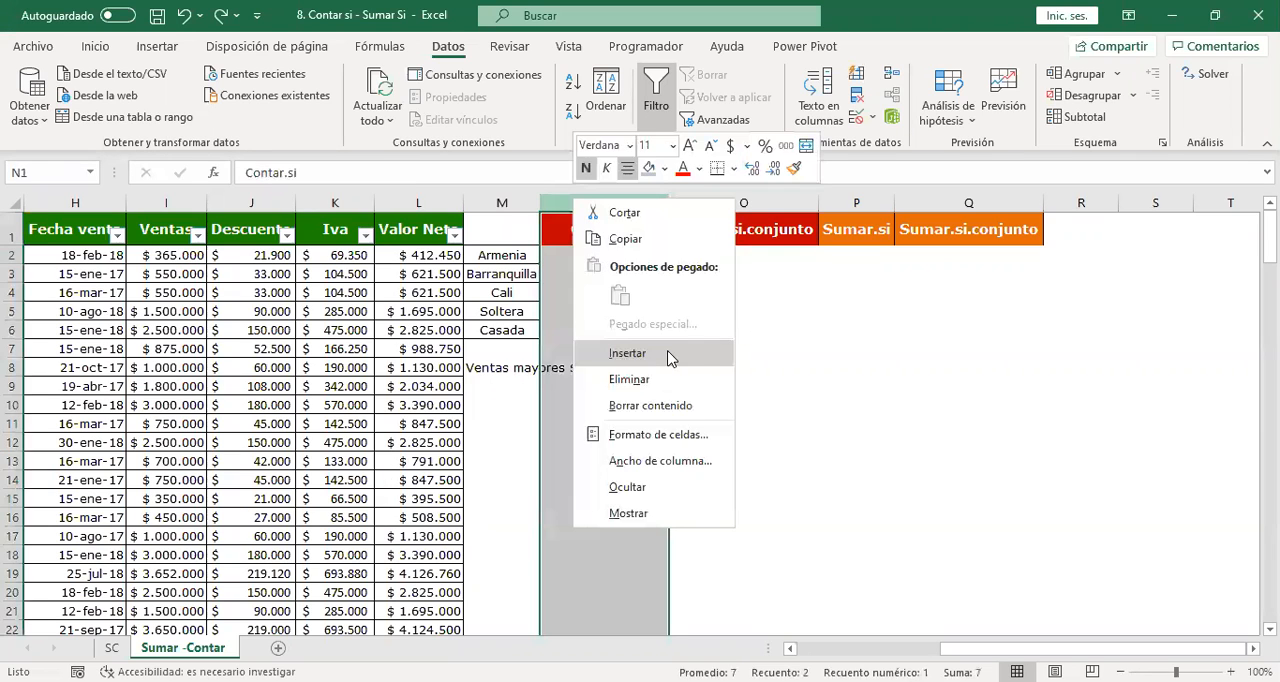
pyautogui.click(745, 357)
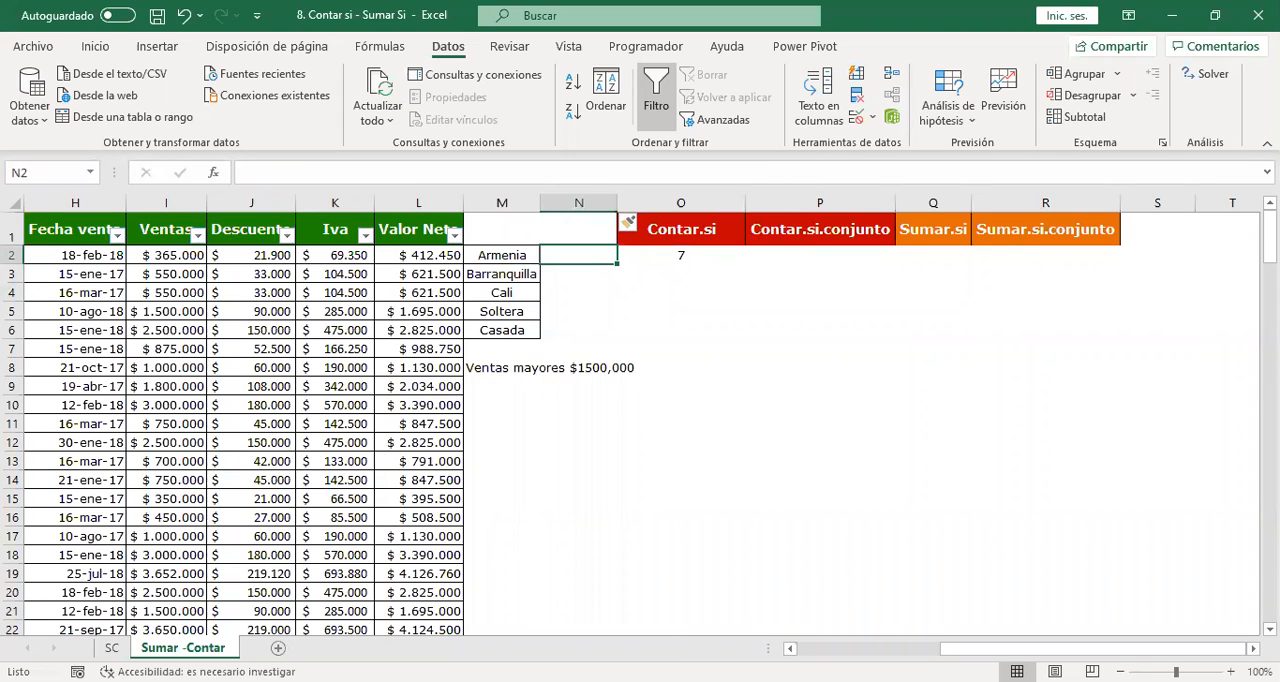
# Enter =CONTAR.SI(C:C;M2) in N2, using the Armenia cell as the criterion, and review the formula.
pyautogui.write('=c')
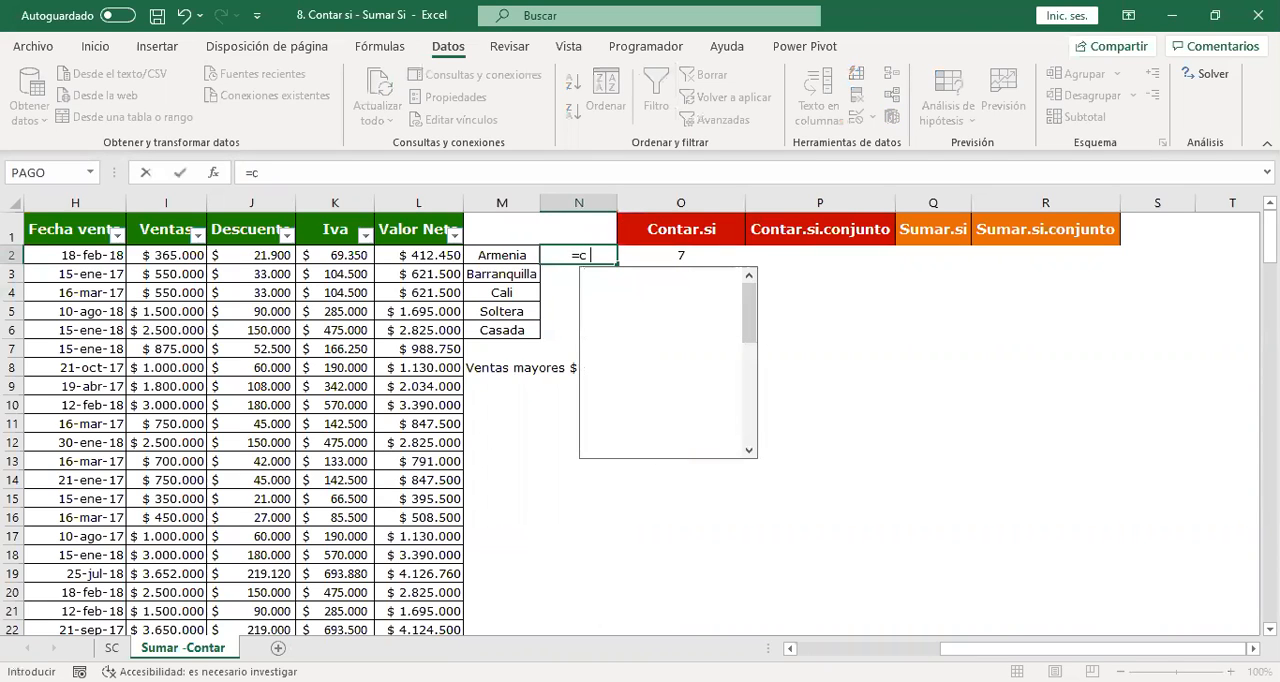
pyautogui.write('ontar.')
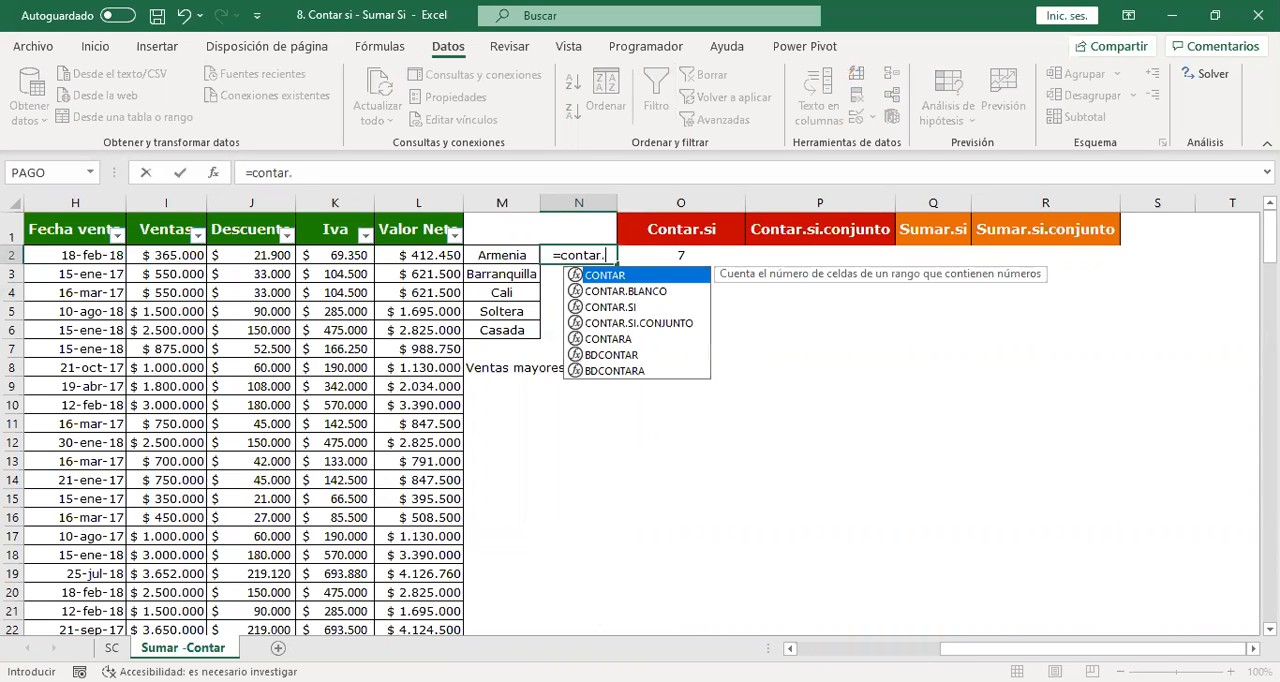
pyautogui.write('si(')
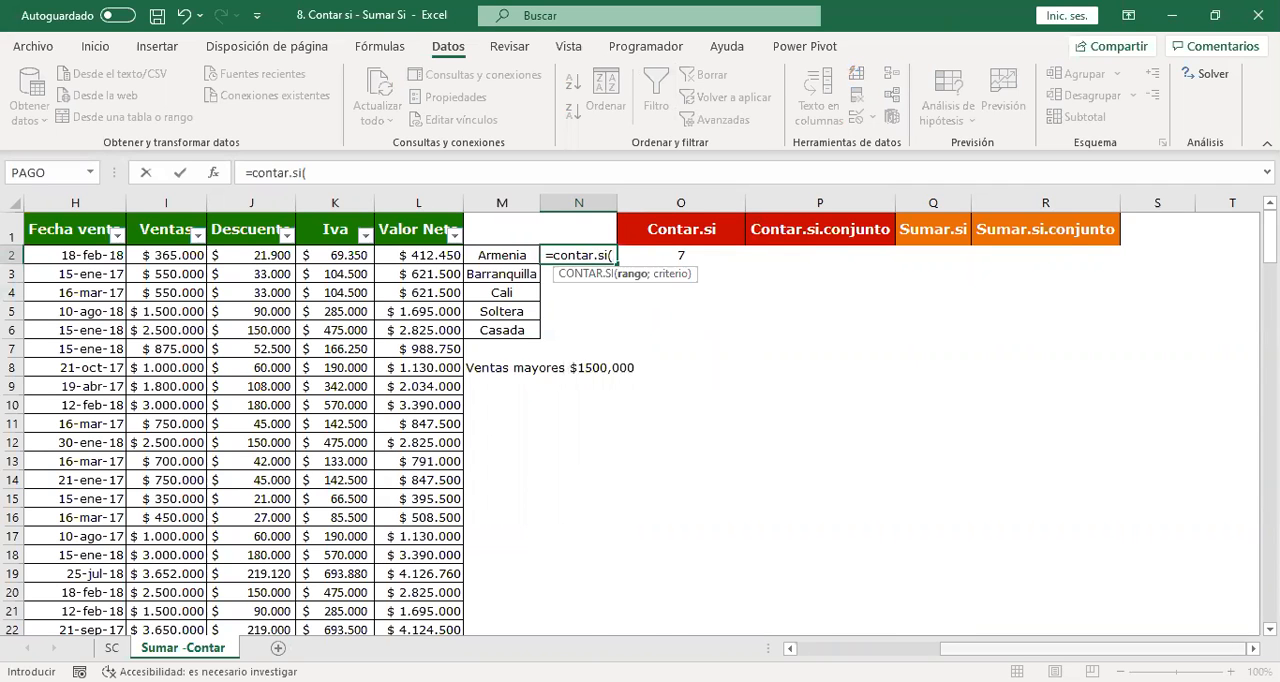
pyautogui.hscroll(-5, 228, 207)
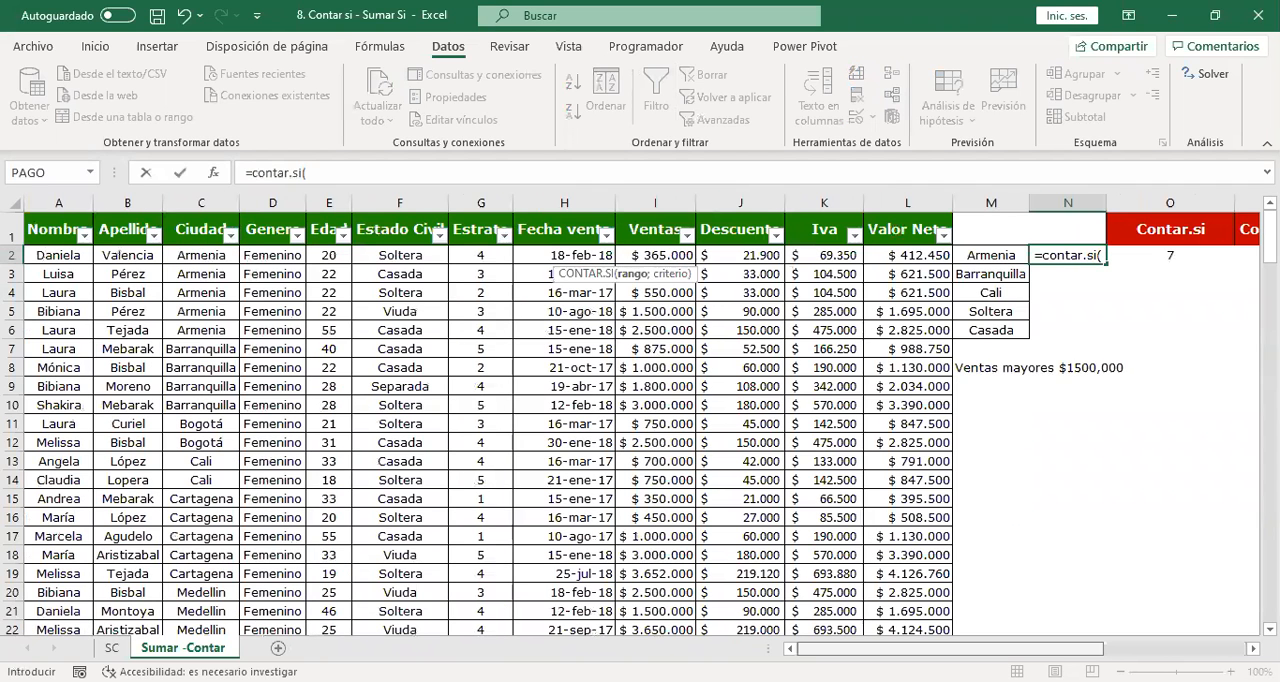
pyautogui.click(206, 200)
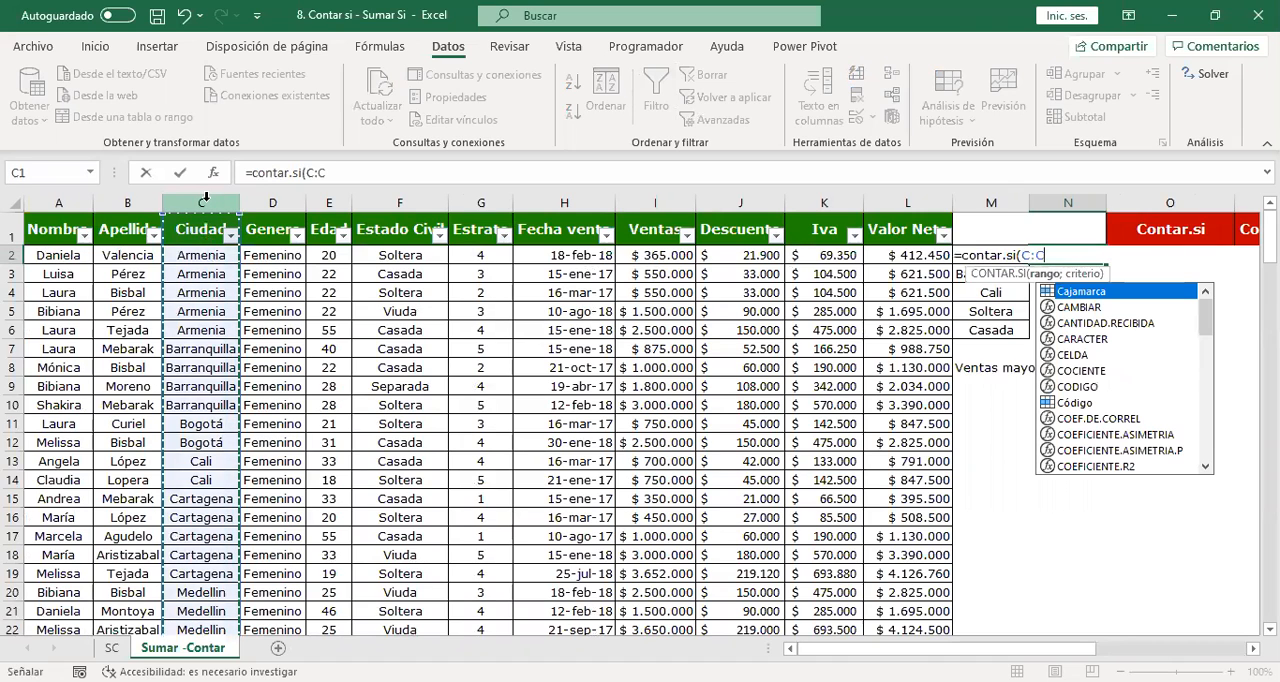
pyautogui.write(';')
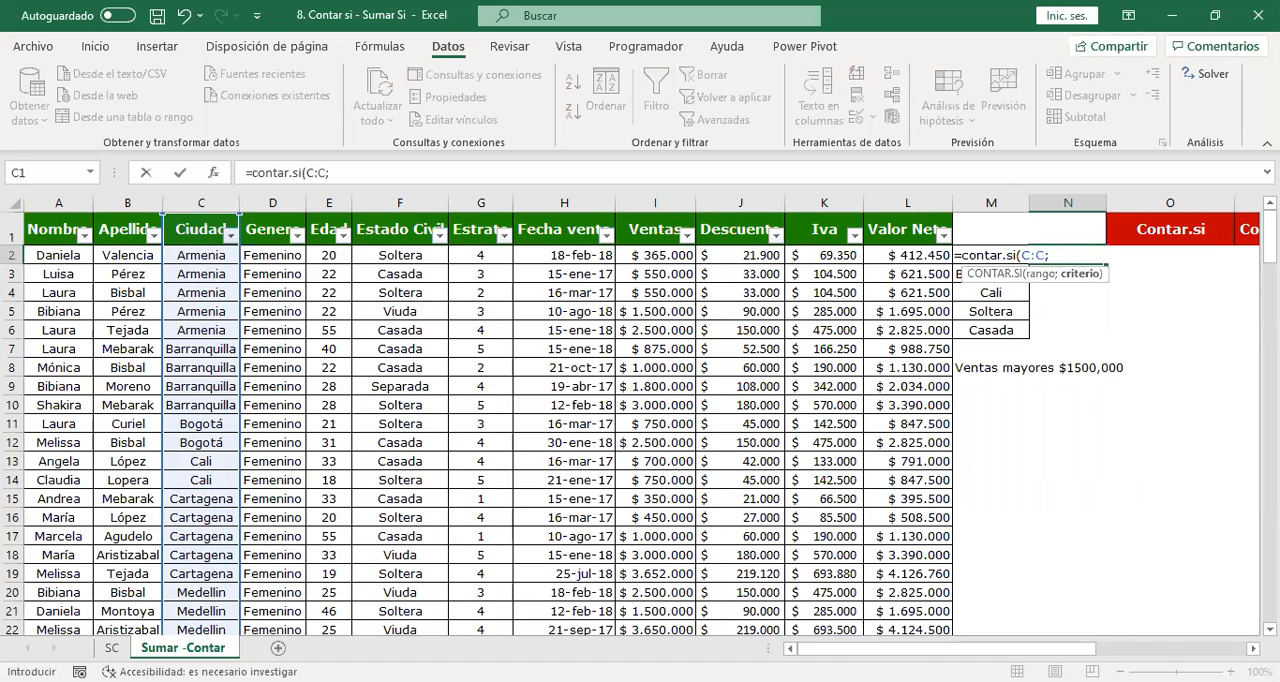
pyautogui.moveTo(1085, 650); pyautogui.dragTo(1203, 650)
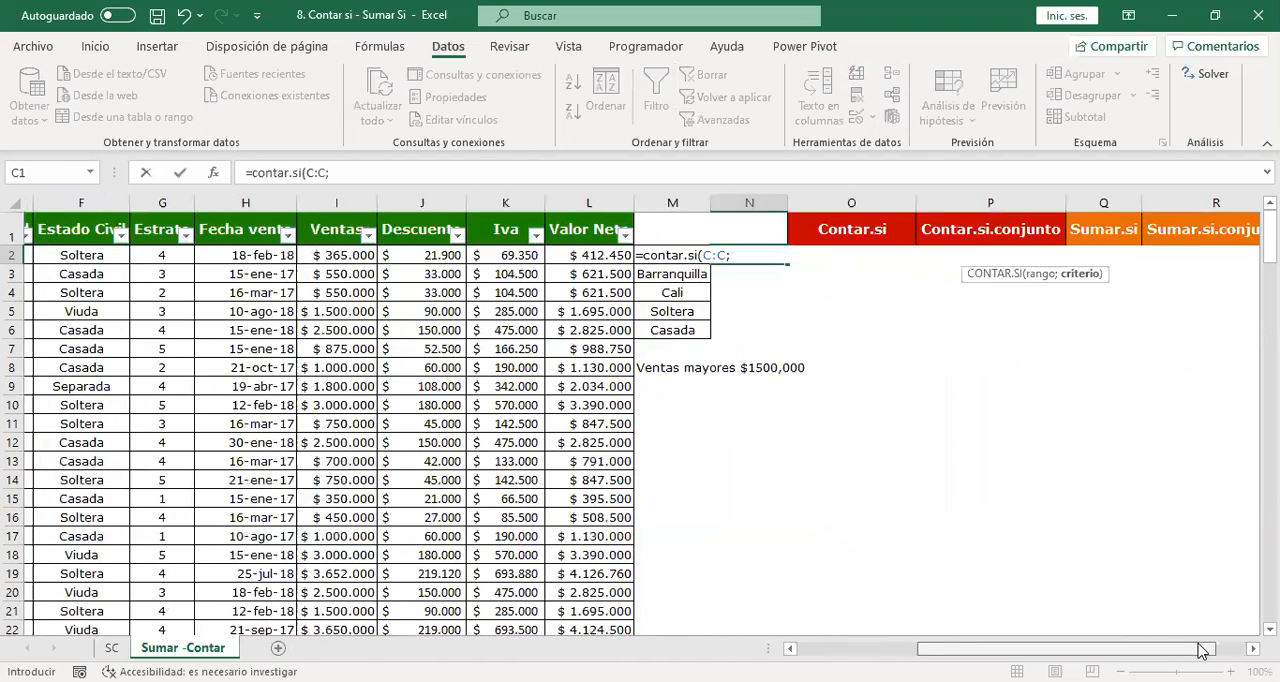
pyautogui.click(808, 254)
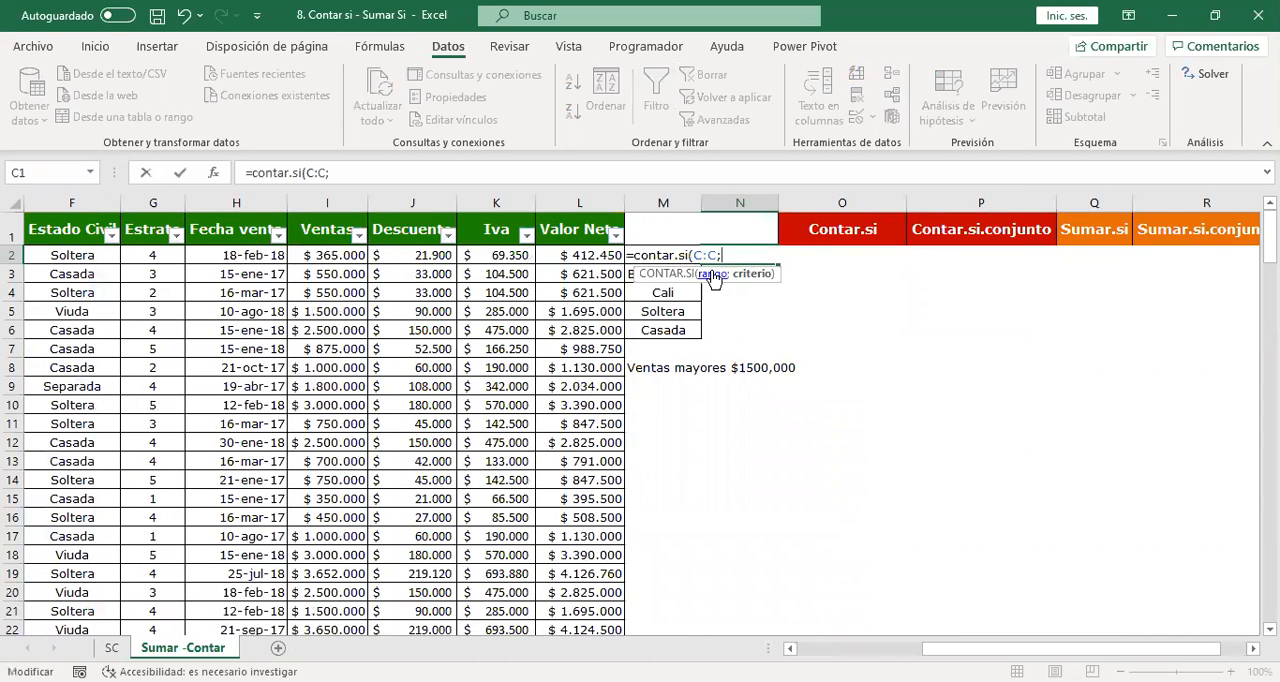
pyautogui.click(651, 238)
pyautogui.press('Down')
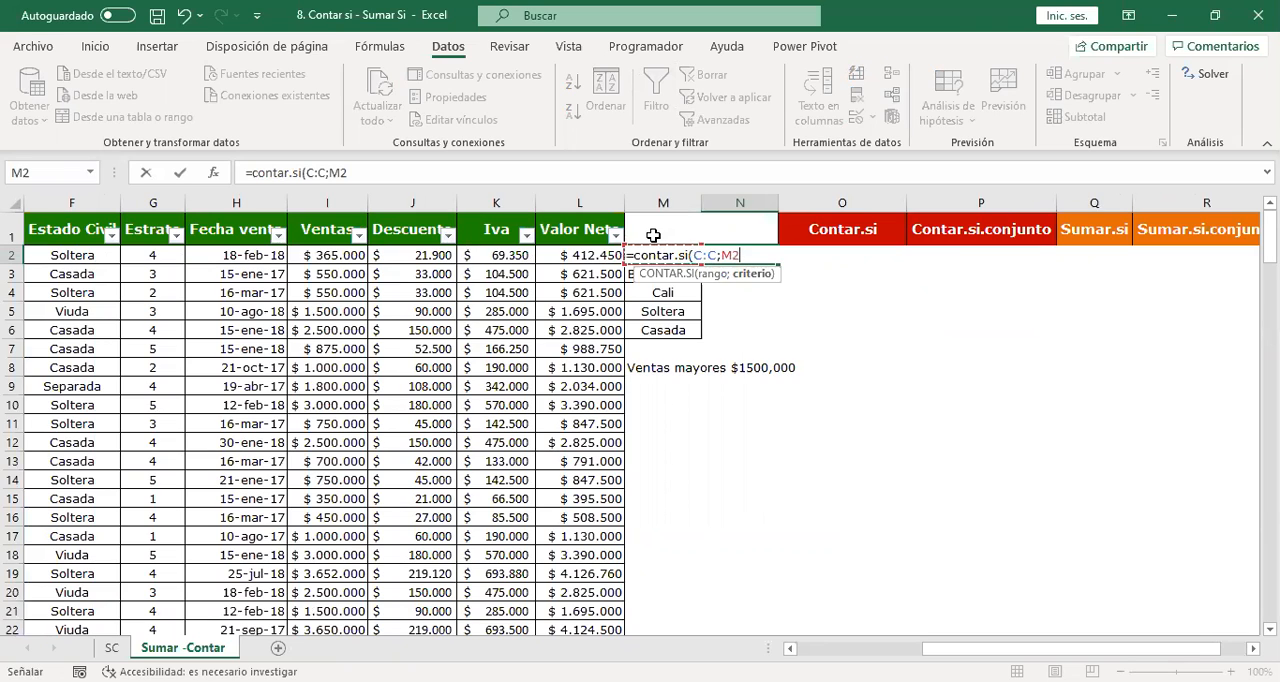
pyautogui.write(')')
pyautogui.press('Return')
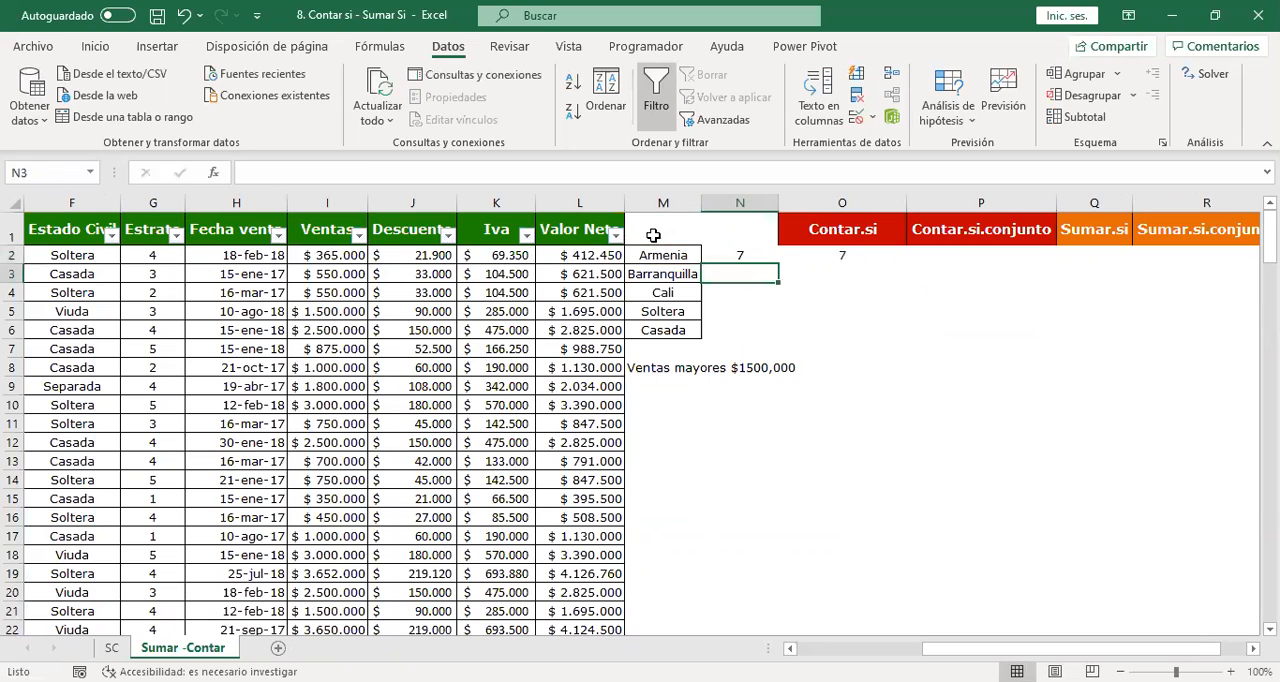
pyautogui.doubleClick(744, 255)
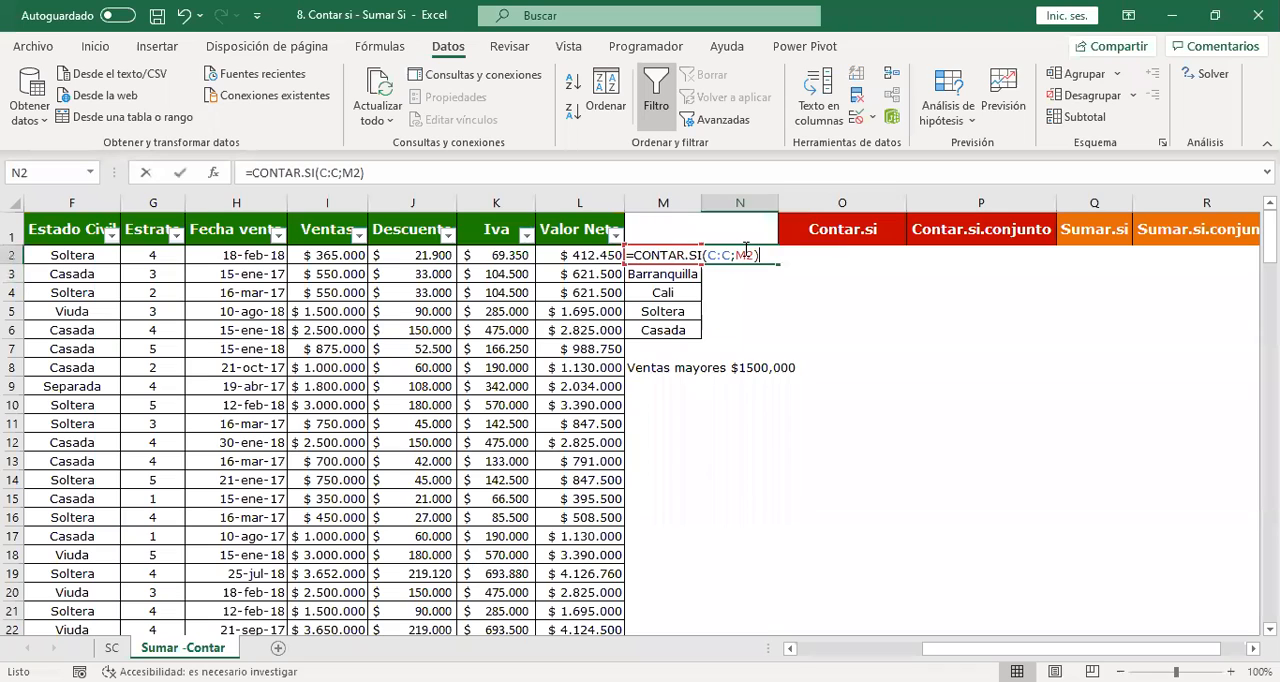
pyautogui.press('Escape')
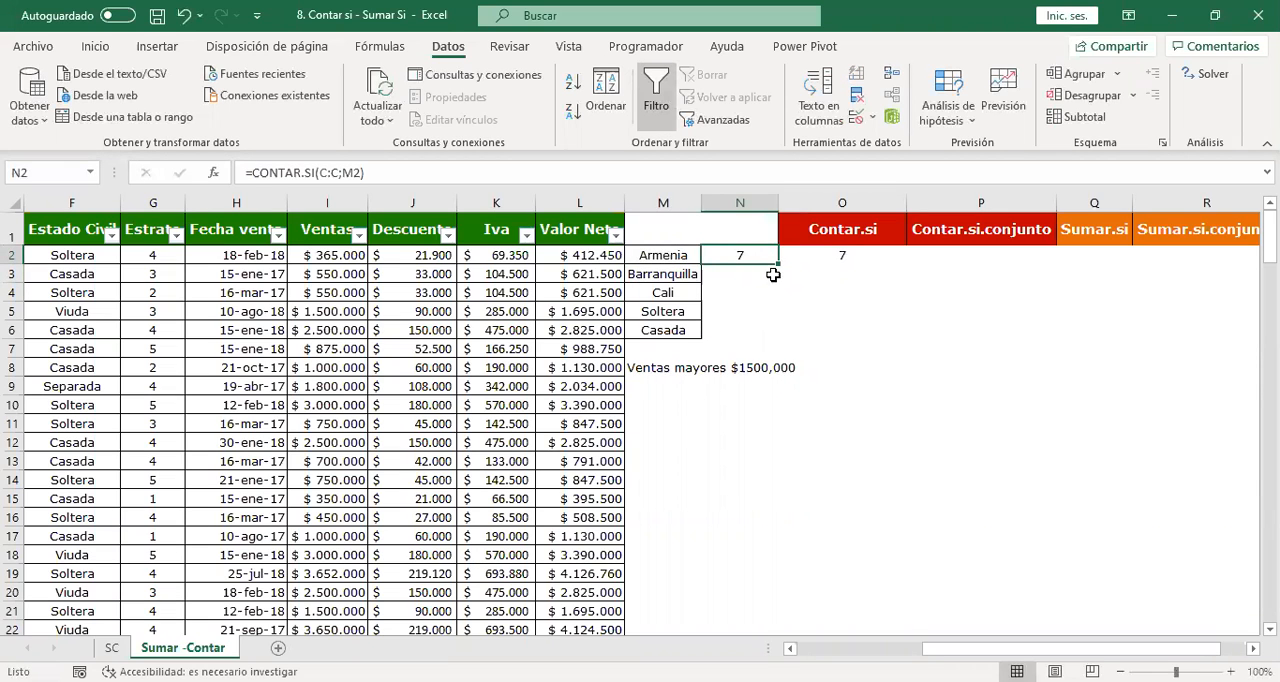
# Fill the CONTAR.SI formula from N2 down to N4 and check the criterion references in N3 and N4.
pyautogui.moveTo(781, 264); pyautogui.dragTo(781, 294)
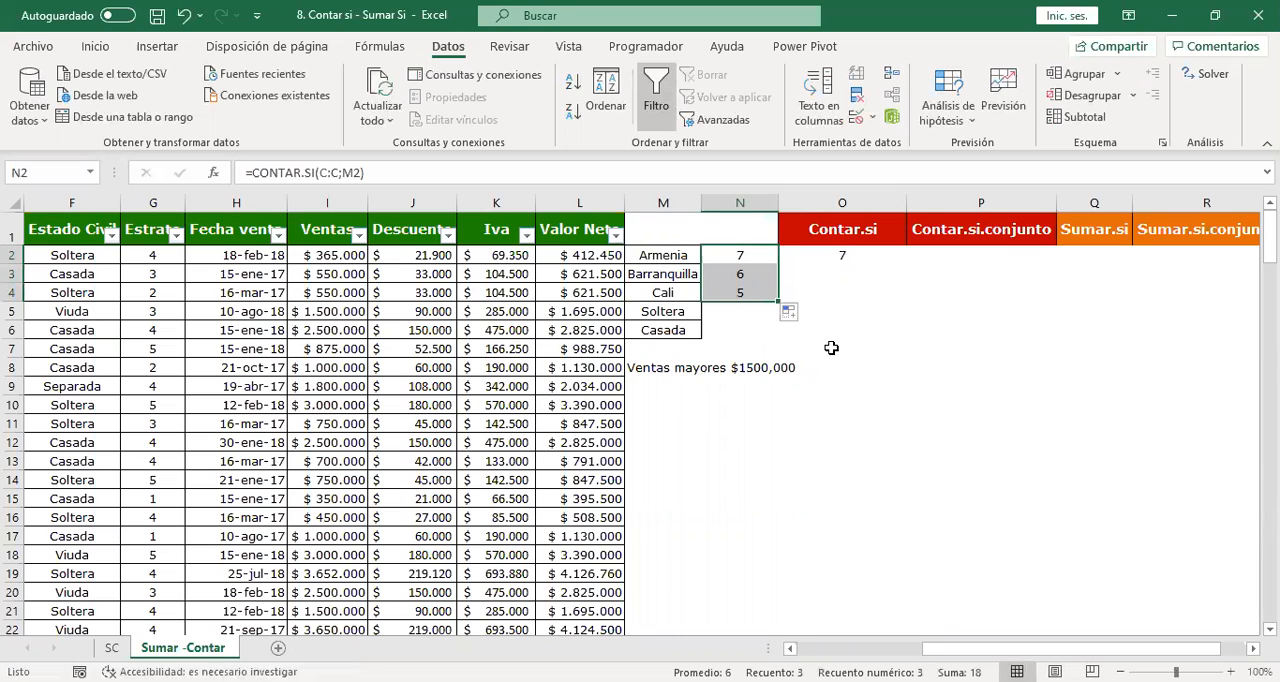
pyautogui.doubleClick(748, 274)
pyautogui.press('Escape')
pyautogui.doubleClick(750, 292)
pyautogui.press('Escape')
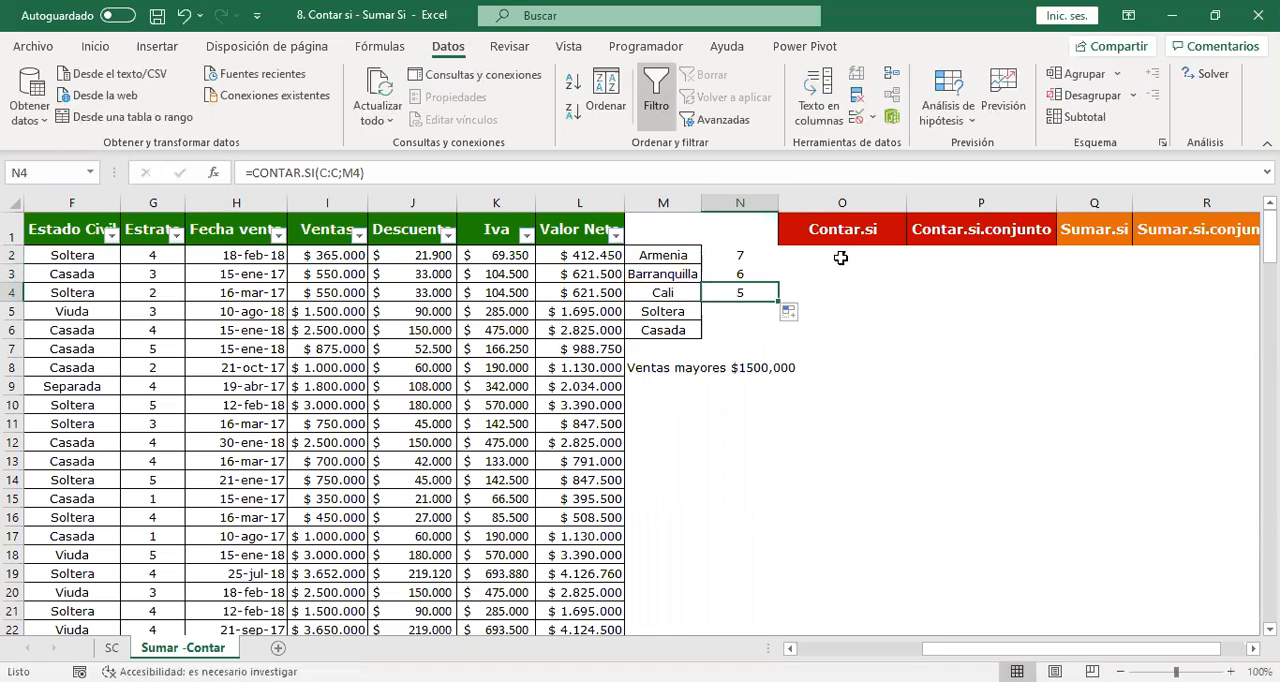
# Fill the formula with the fixed text "Armenia" from O2 down to O4 and inspect the copies in O3 and O4.
pyautogui.click(840, 257)
pyautogui.moveTo(905, 262); pyautogui.dragTo(878, 297)
pyautogui.click(850, 274)
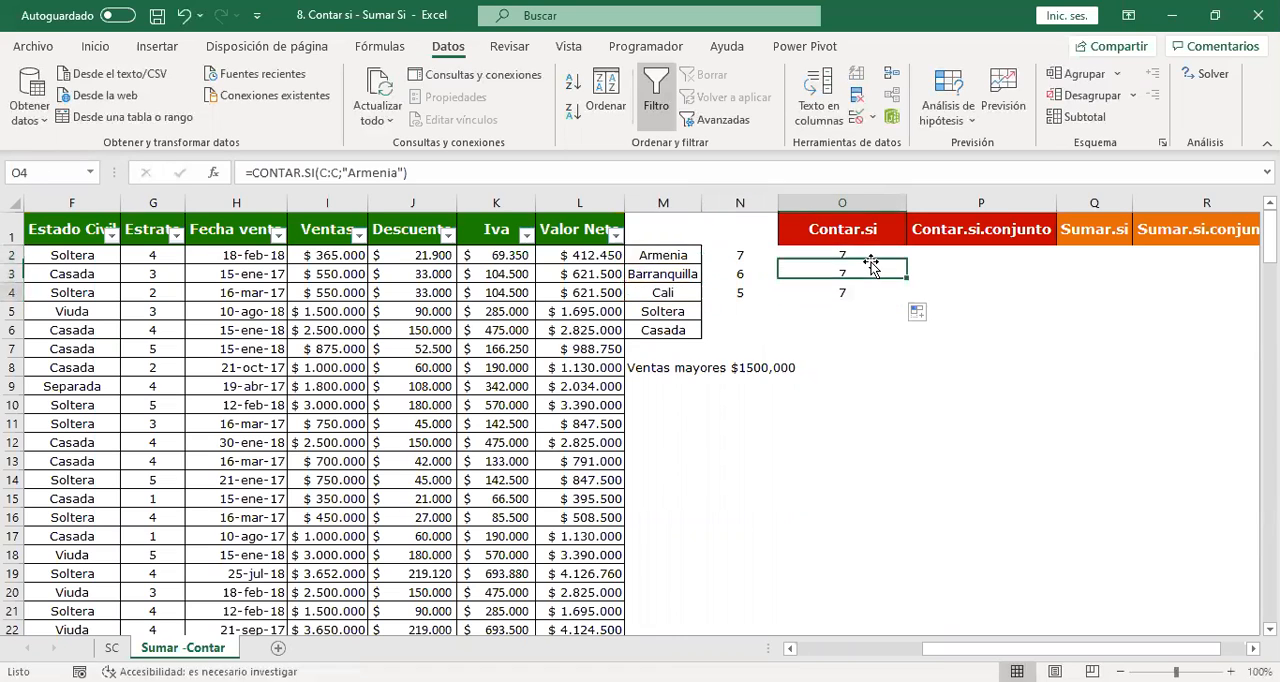
pyautogui.doubleClick(849, 274)
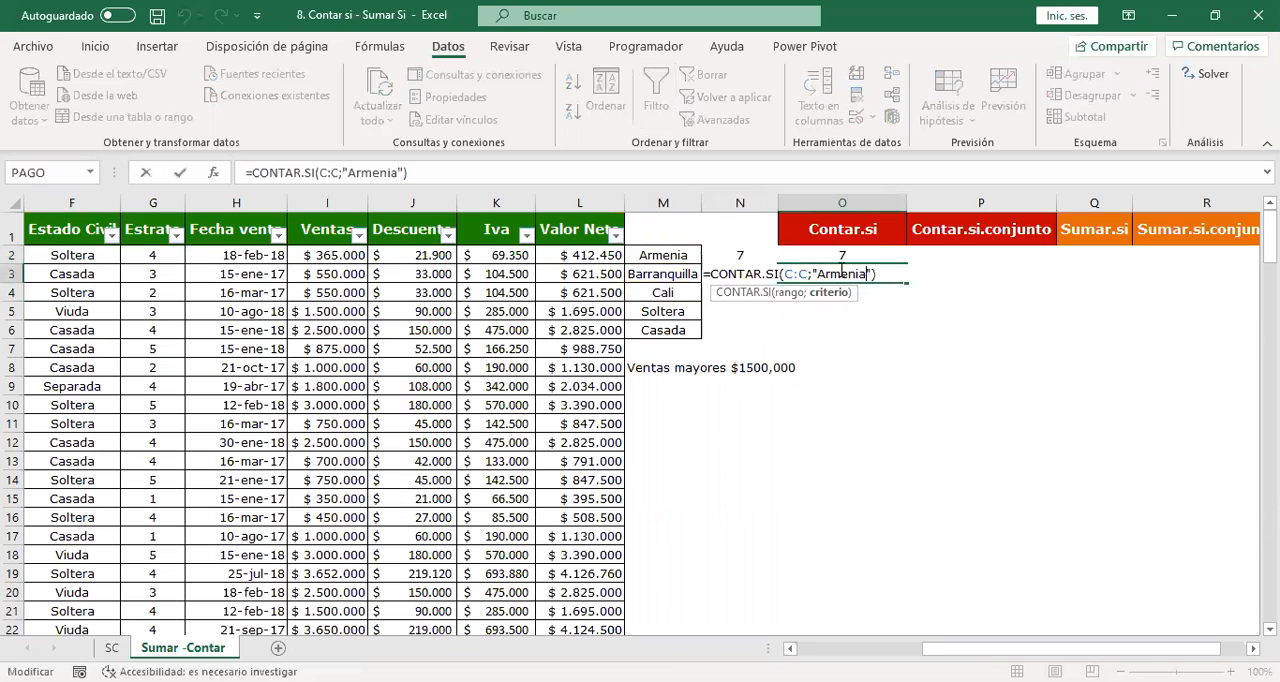
pyautogui.press('Escape')
pyautogui.click(849, 289)
pyautogui.doubleClick(849, 292)
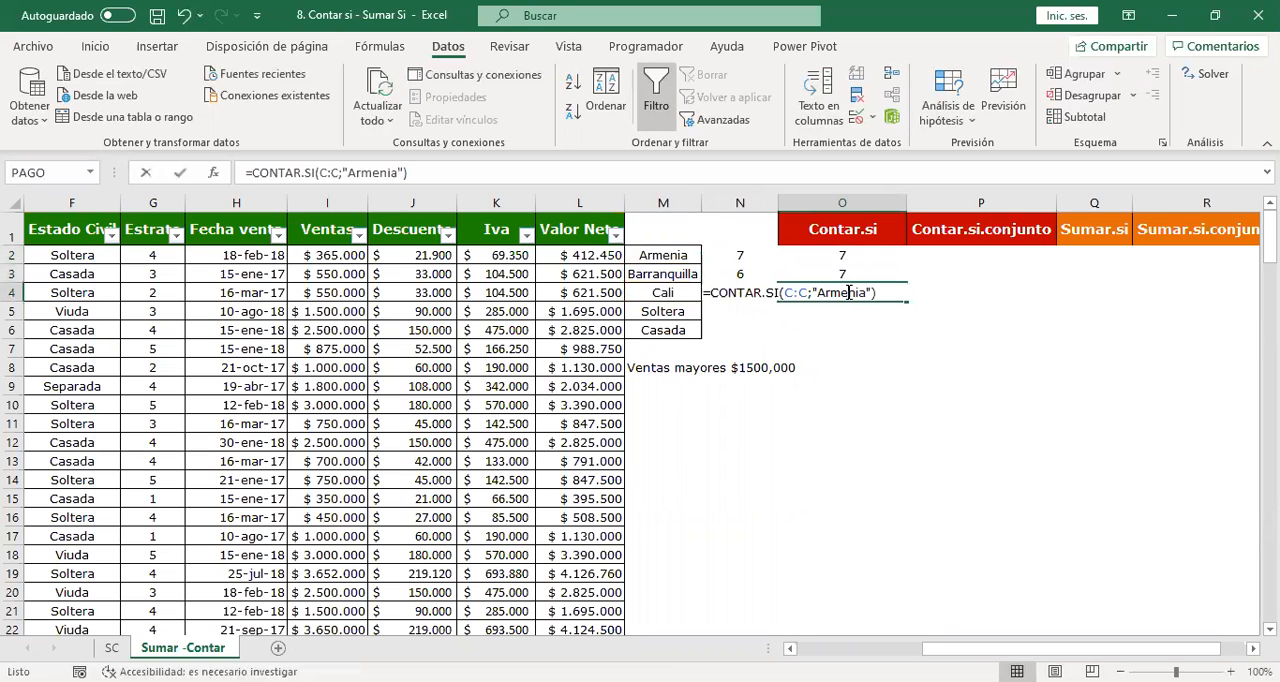
# Compare the cell-referenced criteria in N2:N4 with the fixed-text formula in O4.
pyautogui.click(741, 255)
pyautogui.doubleClick(740, 255)
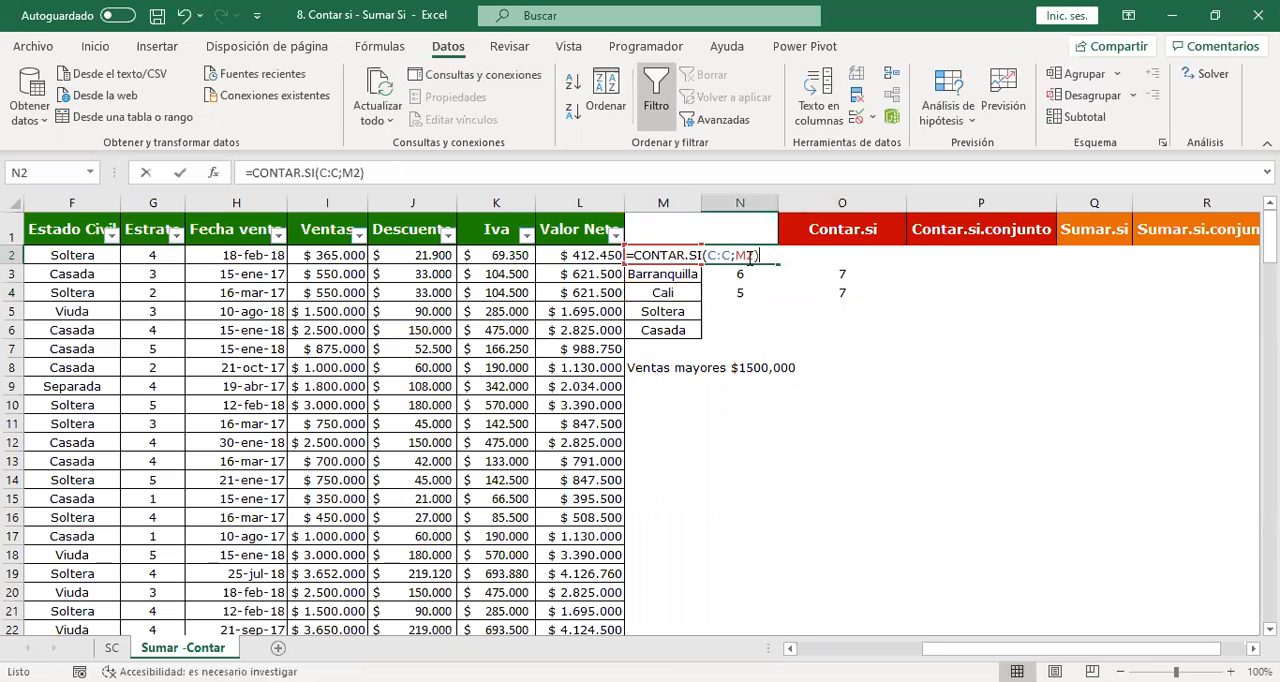
pyautogui.press('Escape')
pyautogui.click(757, 270)
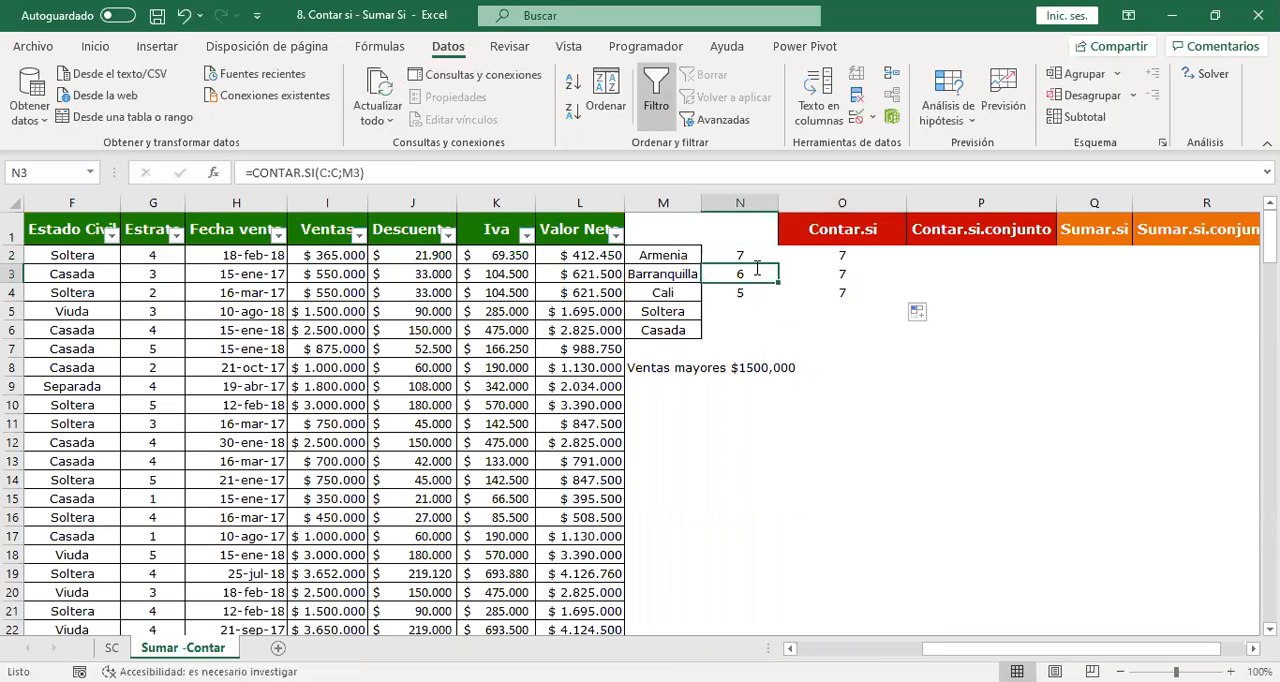
pyautogui.click(742, 292)
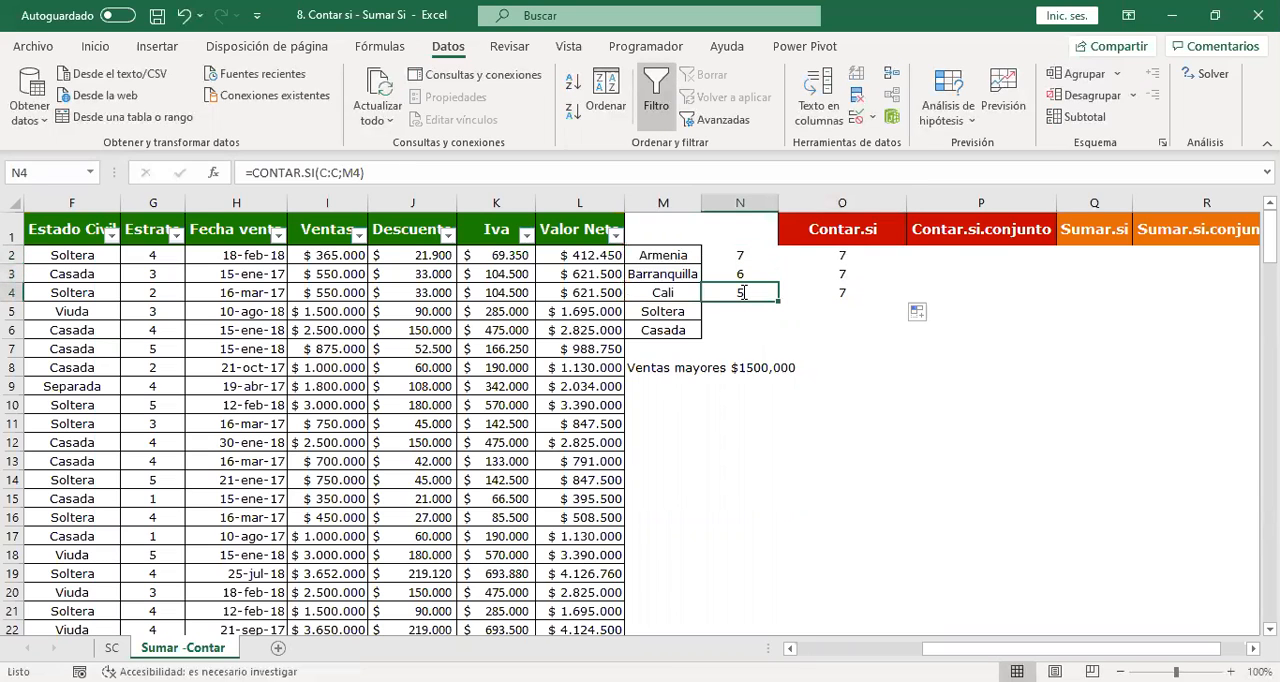
pyautogui.click(795, 290)
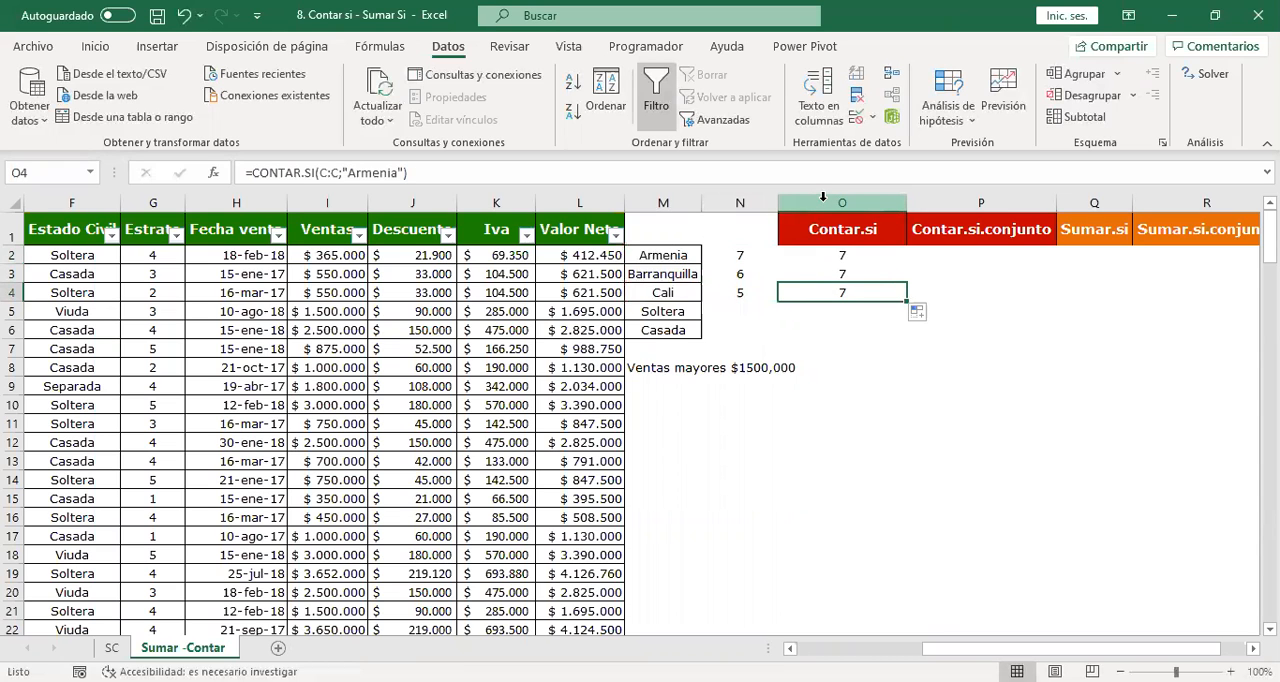
# Insert another blank column directly before the Contar.si column, at column O.
pyautogui.click(822, 196)
pyautogui.hotkey('ctrl', '+')
# Remove the filters from the data table's header row.
pyautogui.hscroll(-3, 255, 402)
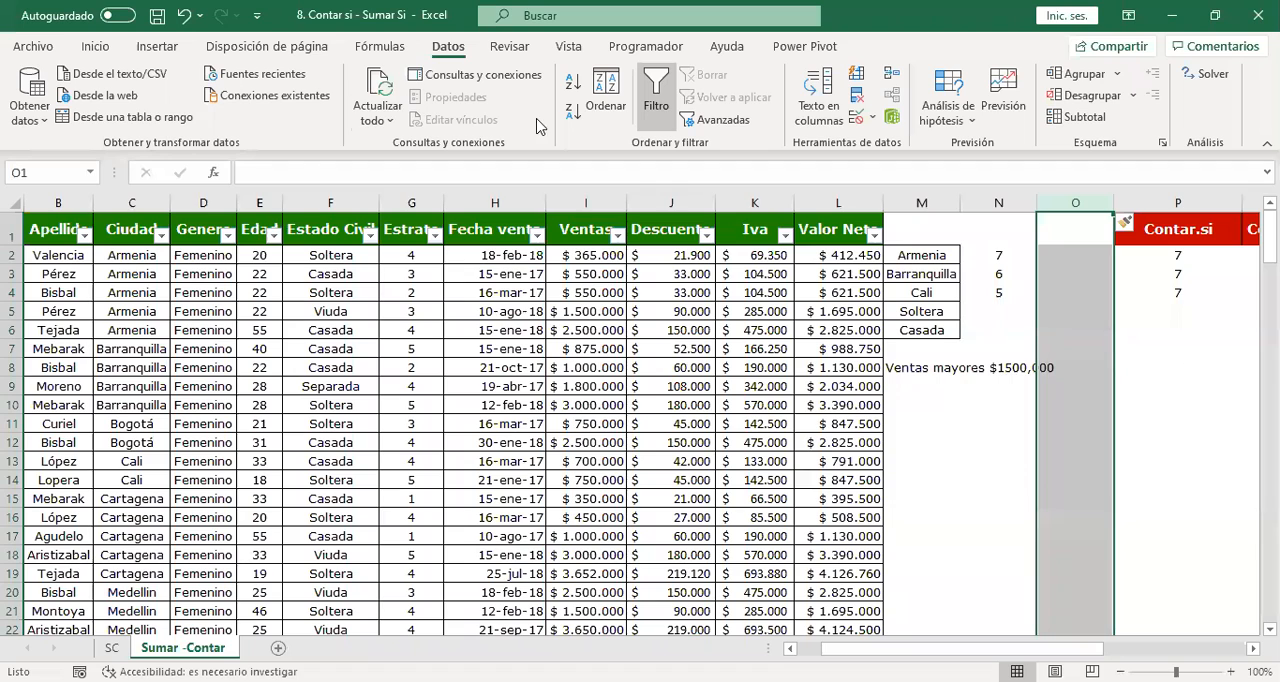
pyautogui.click(228, 367)
pyautogui.click(126, 232)
pyautogui.click(122, 270)
pyautogui.click(130, 226)
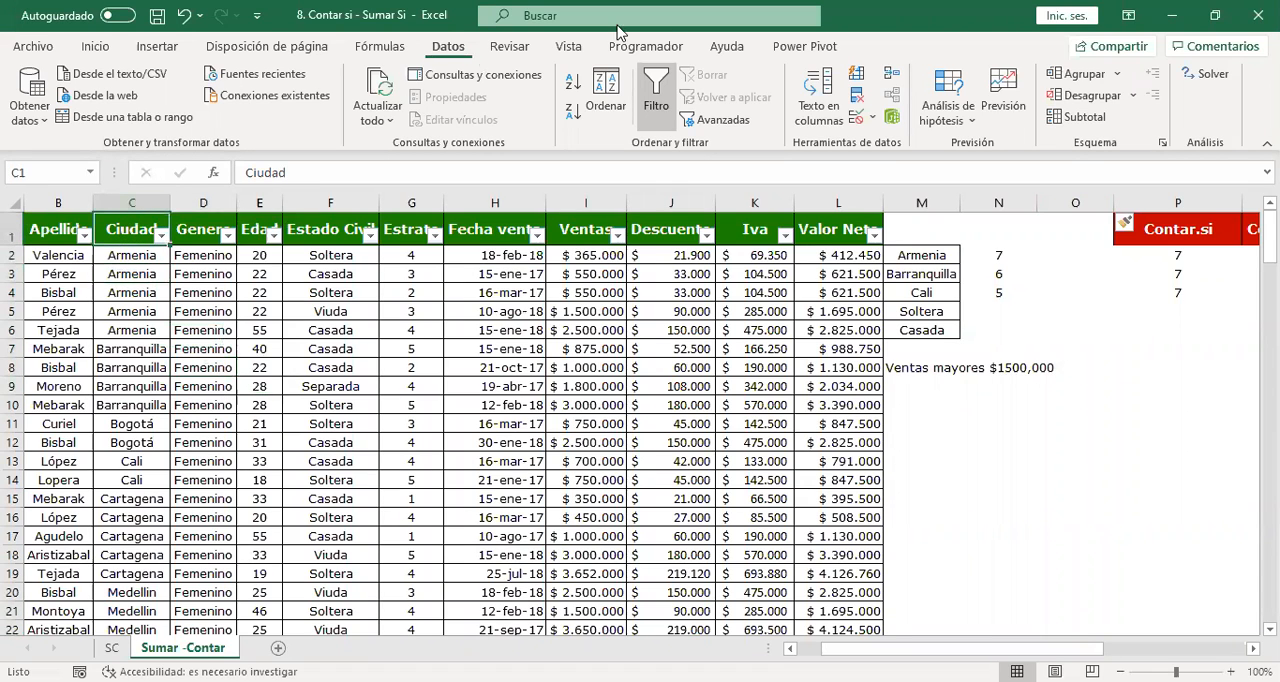
pyautogui.click(666, 76)
# Define the name ciudad for the whole of column C.
pyautogui.click(133, 204)
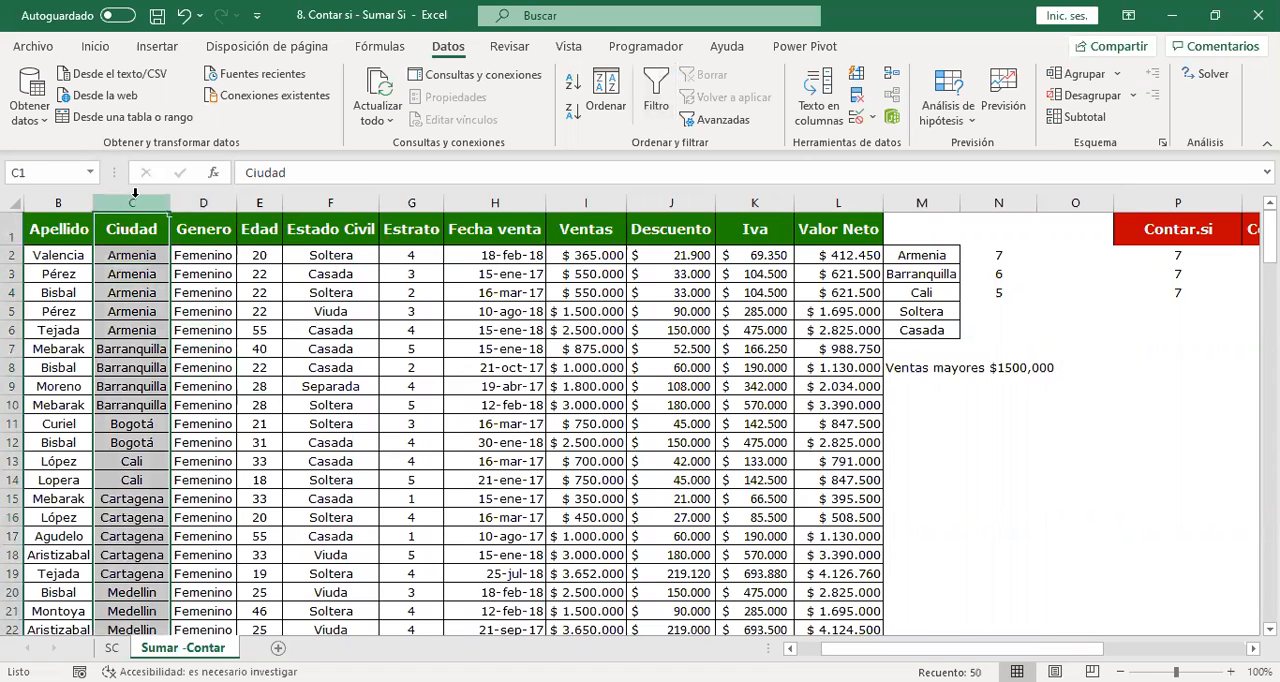
pyautogui.click(78, 169)
pyautogui.write('ciudad')
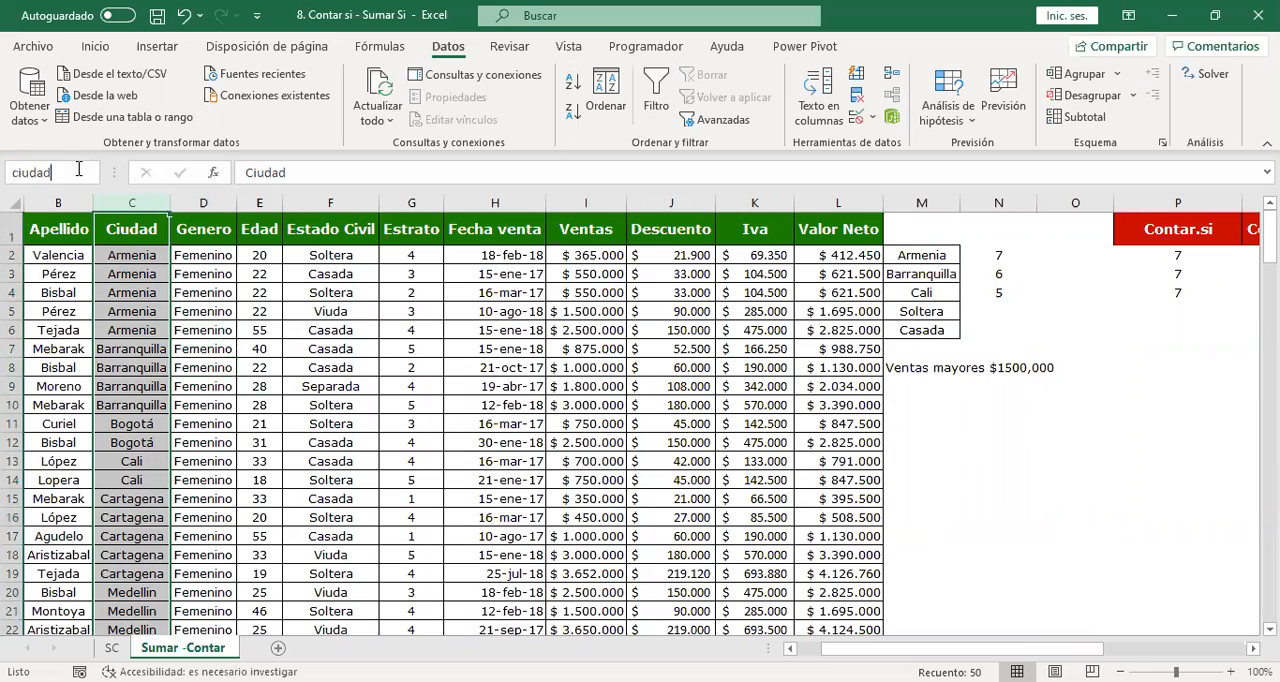
pyautogui.press('Return')
# Enter =CONTAR.SI(ciudad;M2) in O2 and fill the formula down through O6.
pyautogui.click(1063, 257)
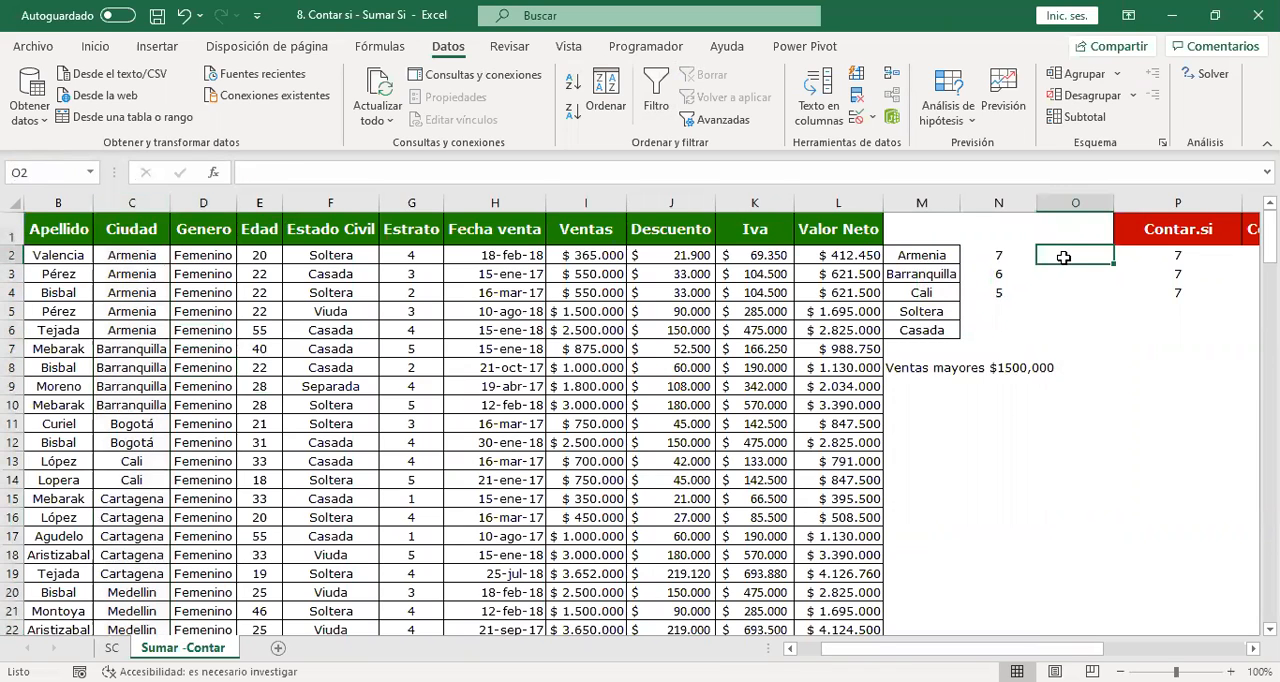
pyautogui.write('=c')
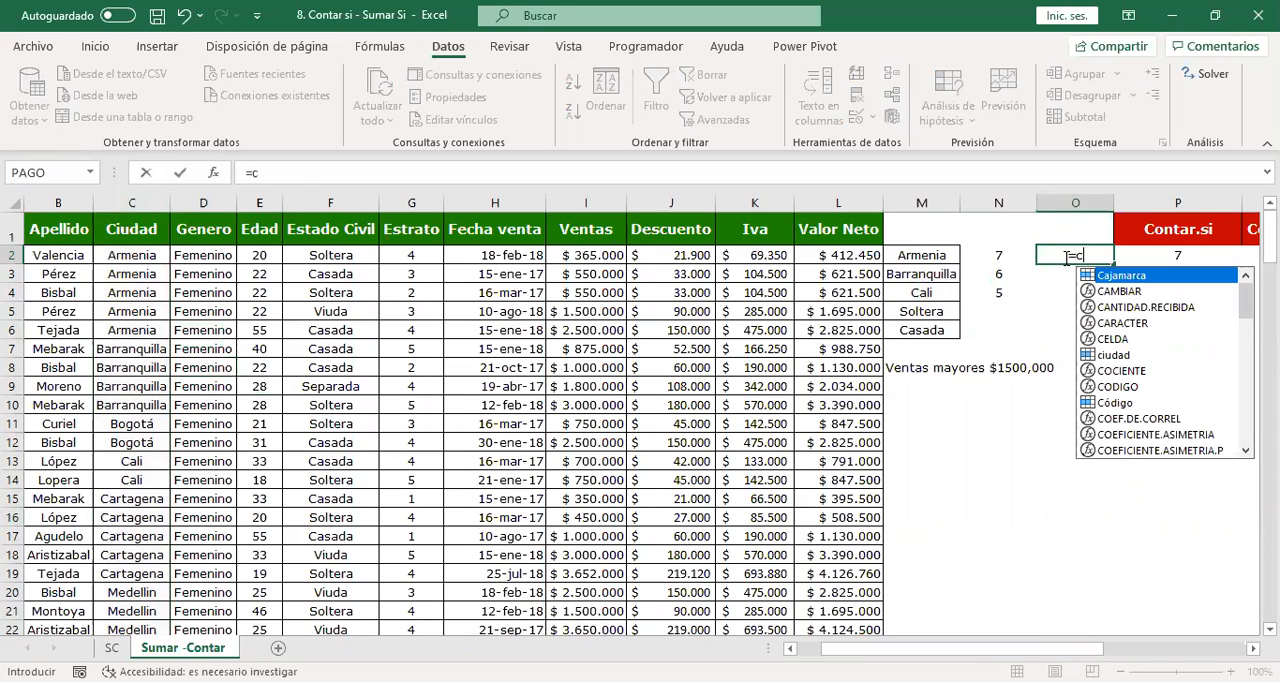
pyautogui.write('ontar.si(')
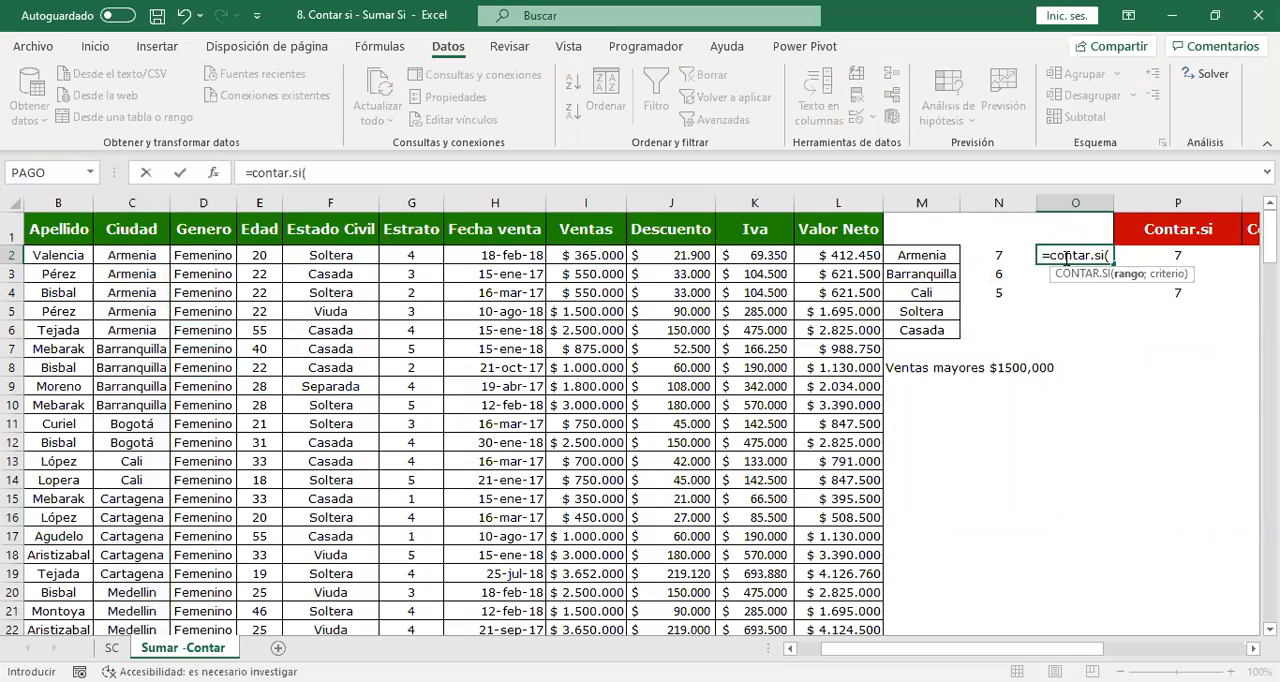
pyautogui.write('ciudad')
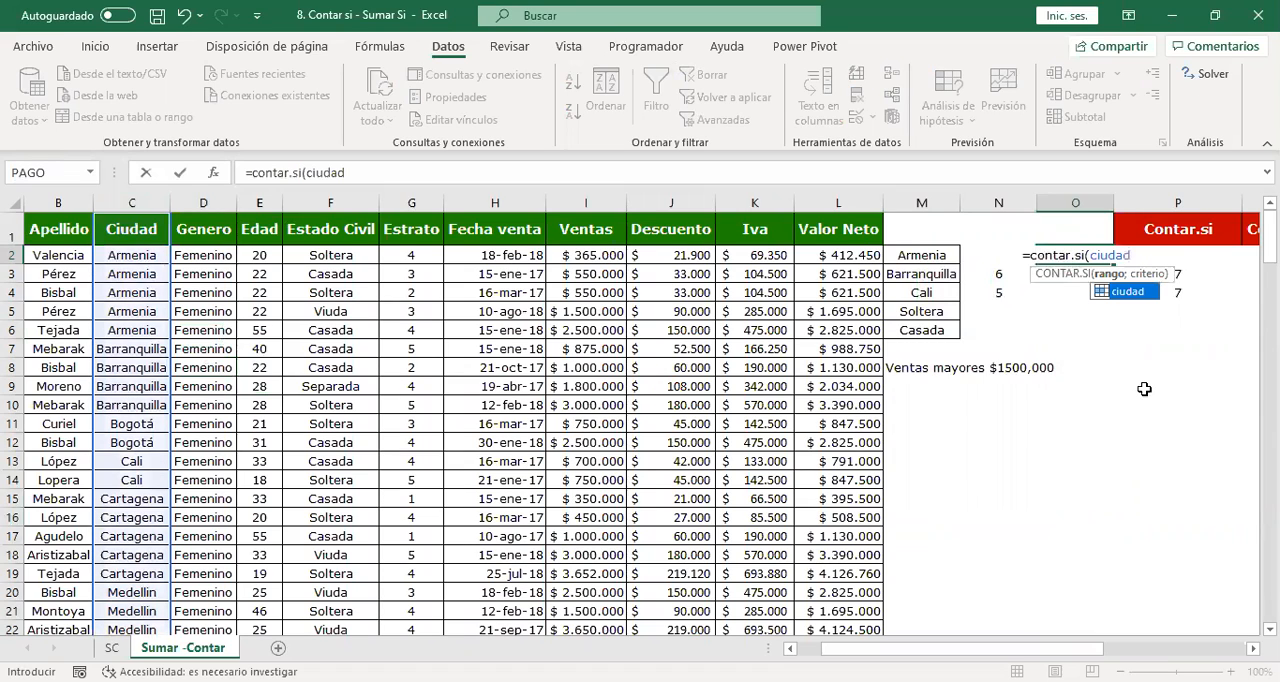
pyautogui.doubleClick(1129, 292)
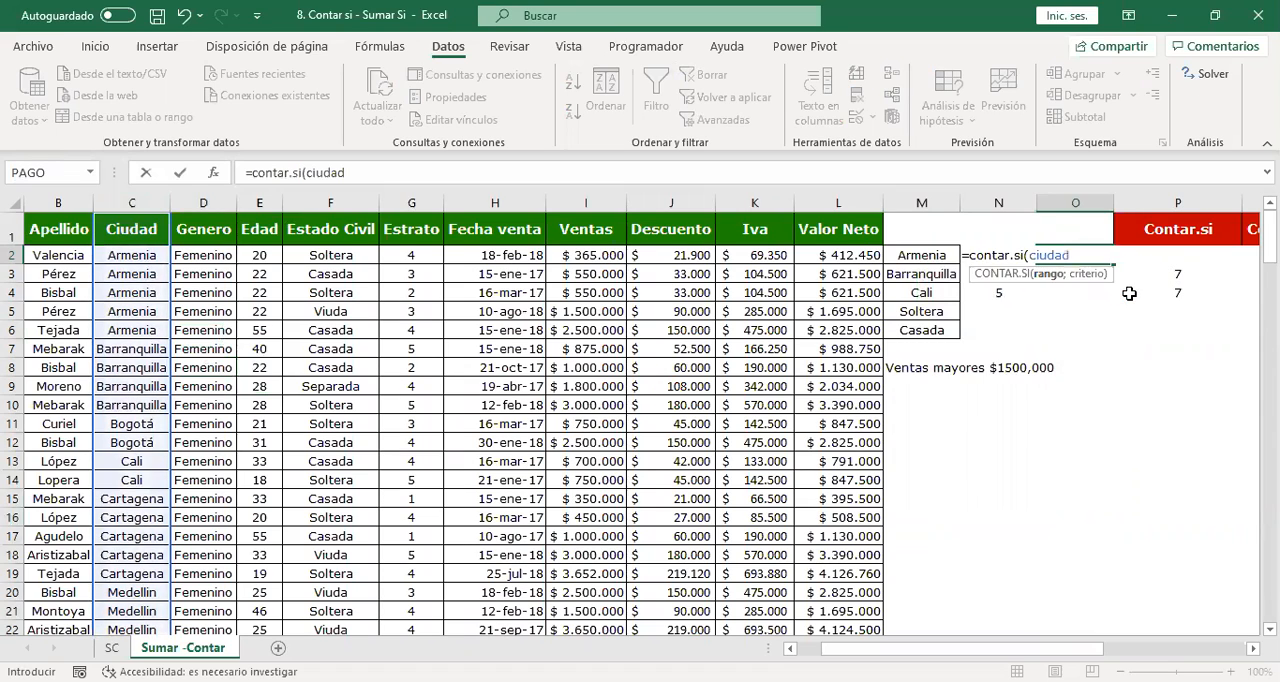
pyautogui.write(';')
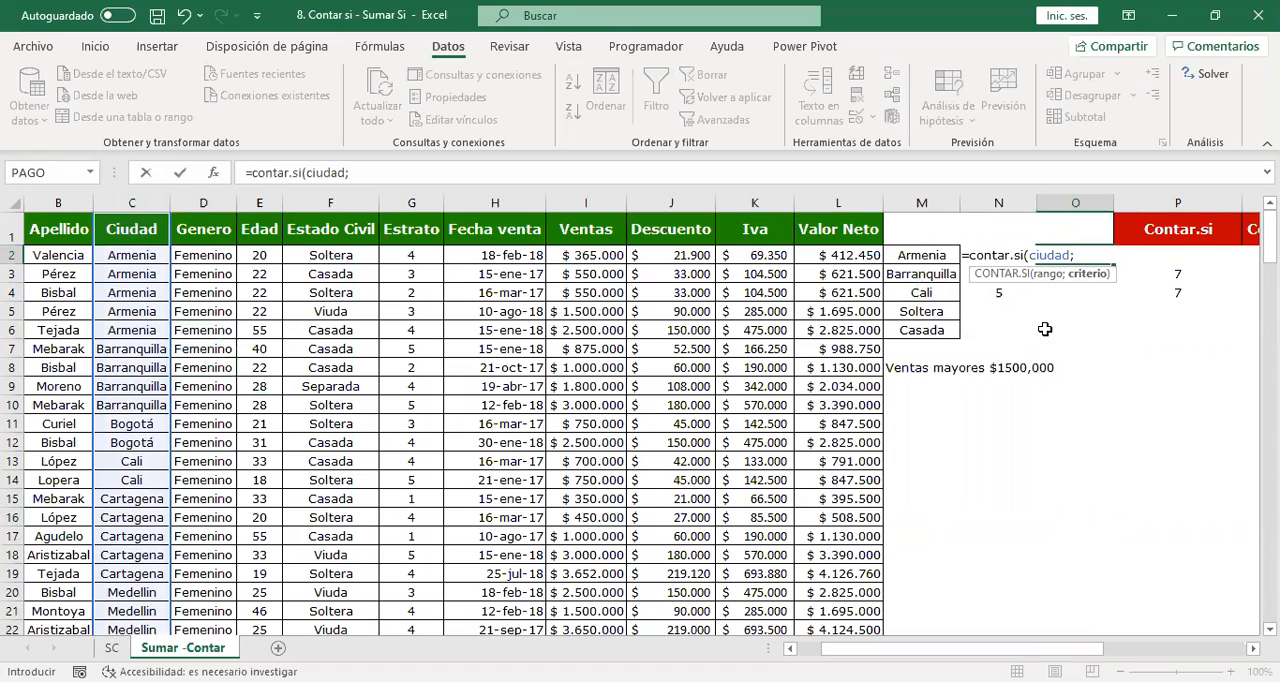
pyautogui.click(925, 255)
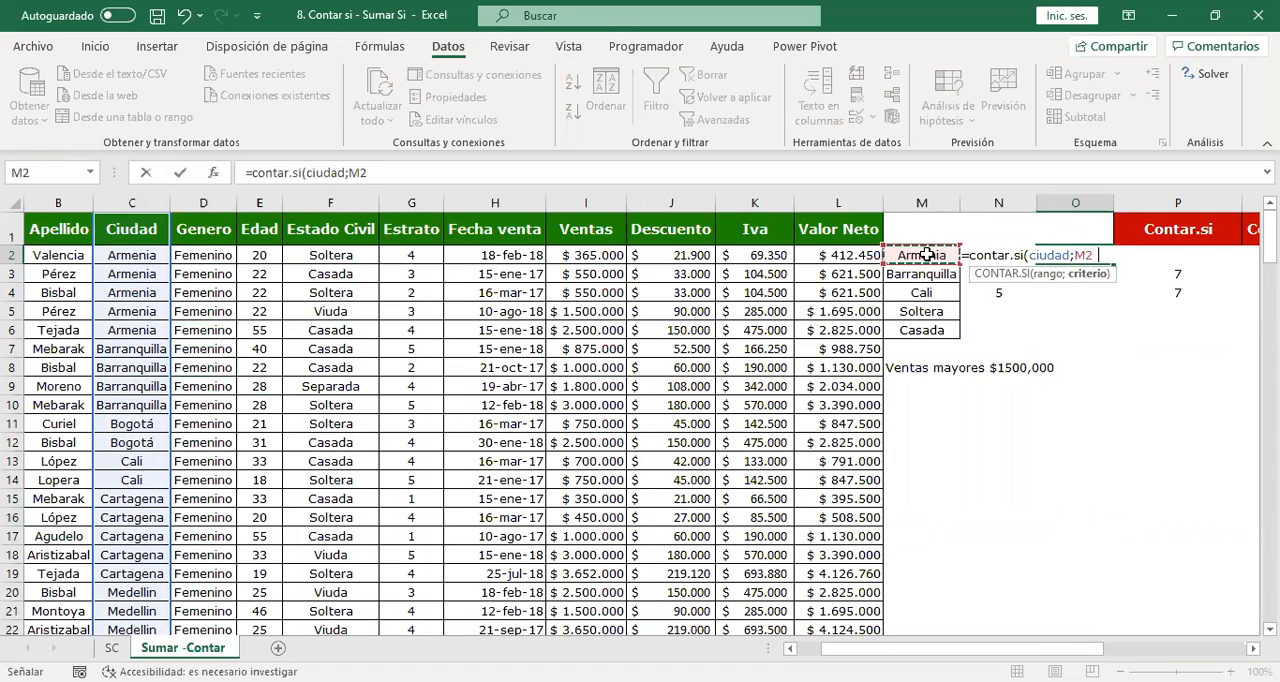
pyautogui.write(')')
pyautogui.press('Return')
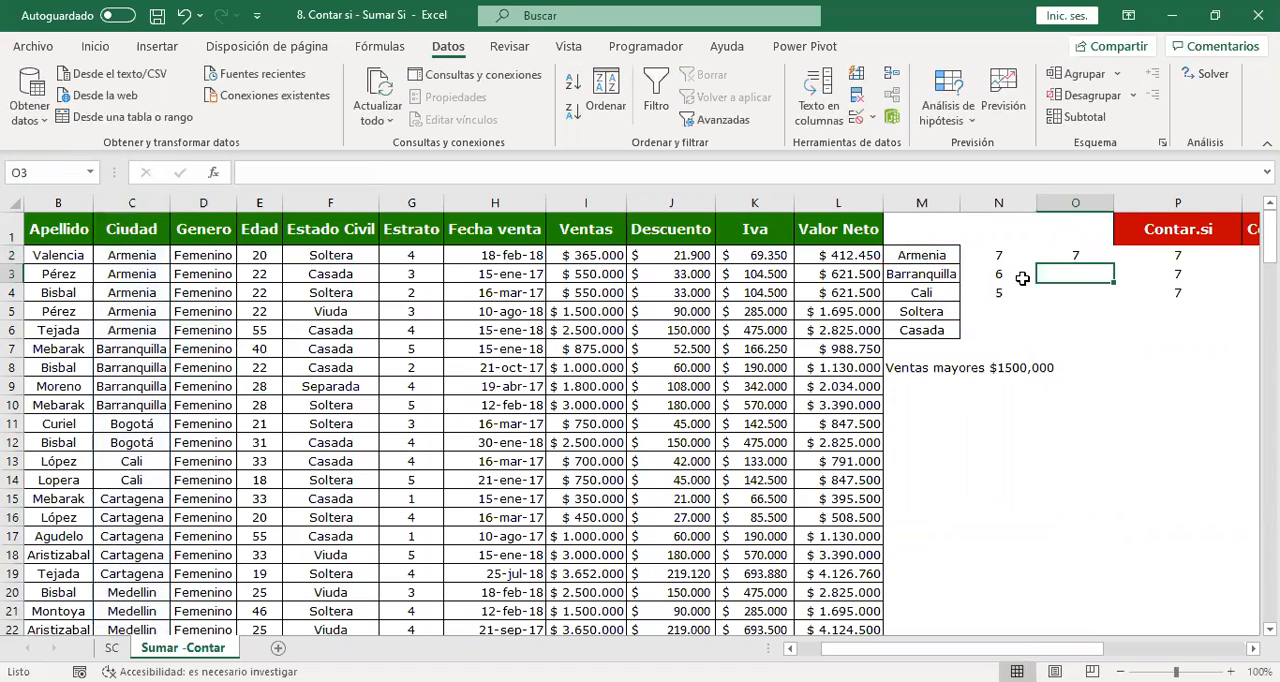
pyautogui.click(1096, 255)
pyautogui.moveTo(1115, 262); pyautogui.dragTo(1116, 336)
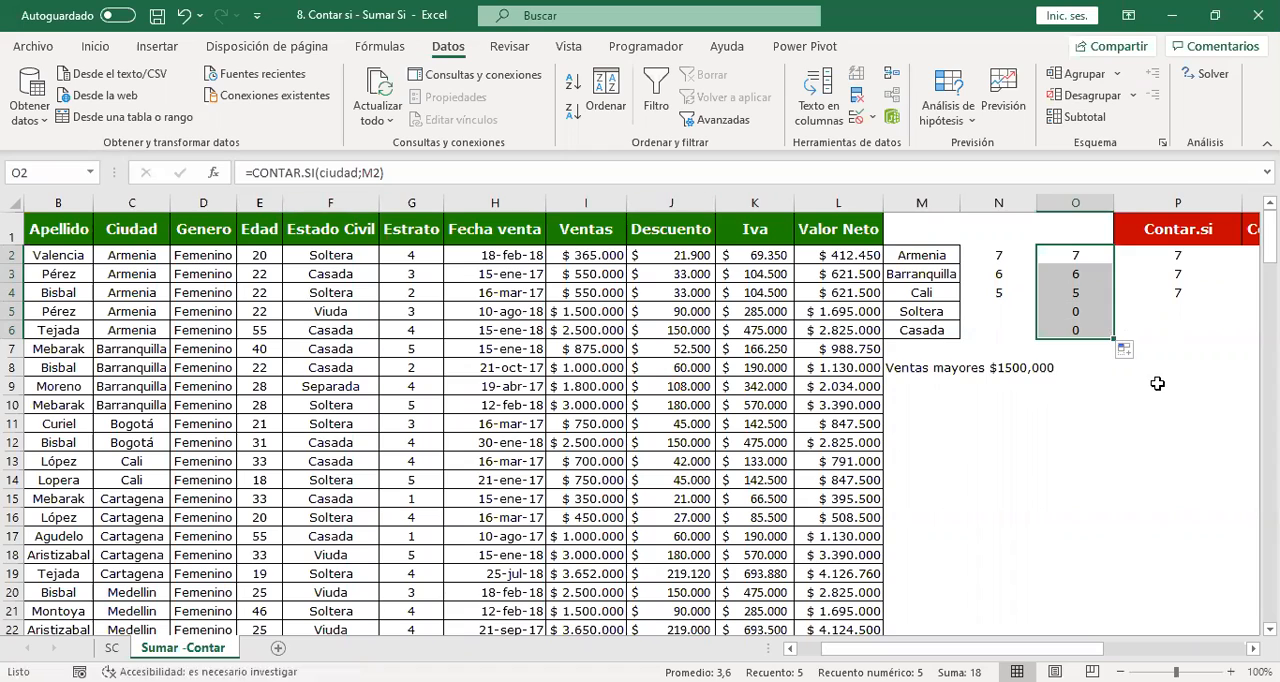
# Compare the counts in N2:O4 with the fixed-text counts in P2:P4.
pyautogui.moveTo(989, 251); pyautogui.dragTo(1078, 290)
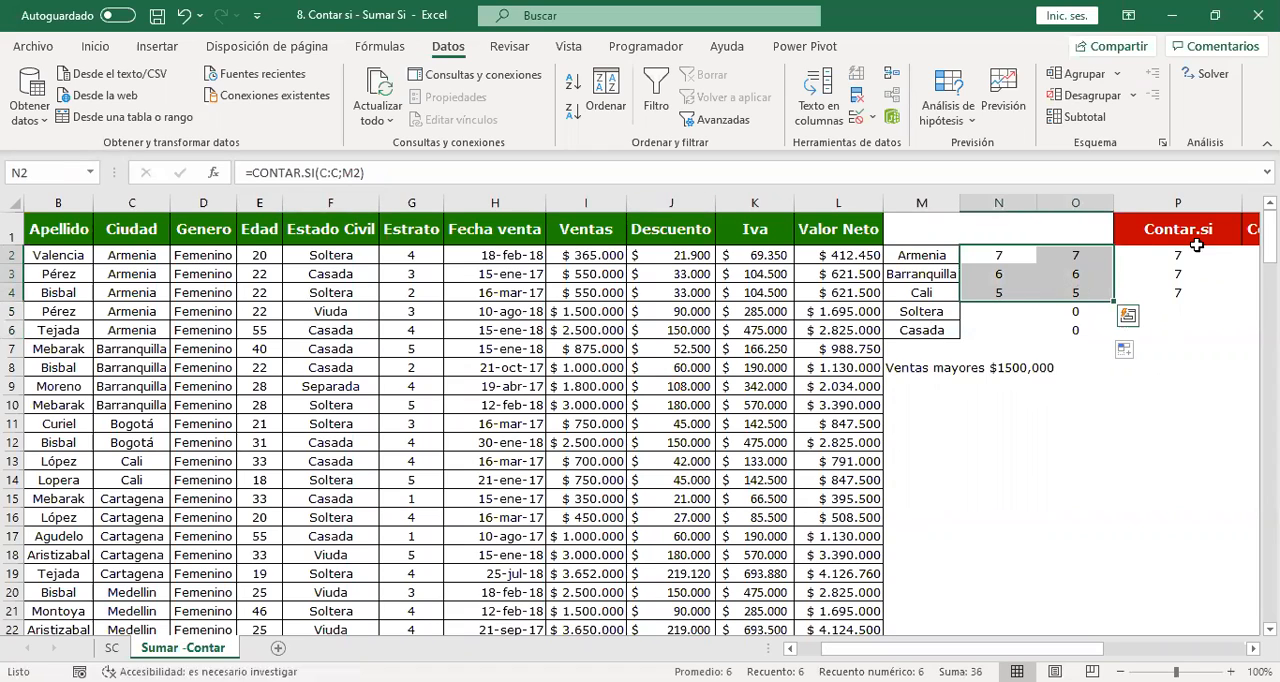
pyautogui.moveTo(1180, 252); pyautogui.dragTo(1183, 291)
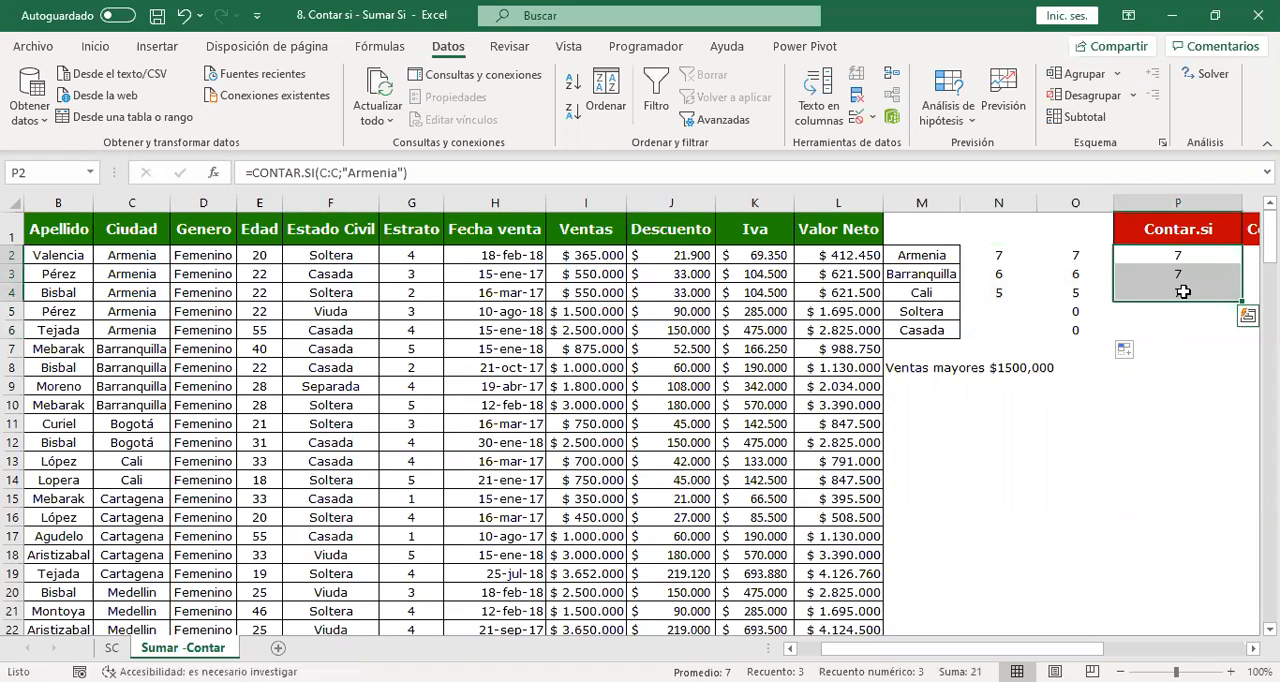
pyautogui.click(1209, 277)
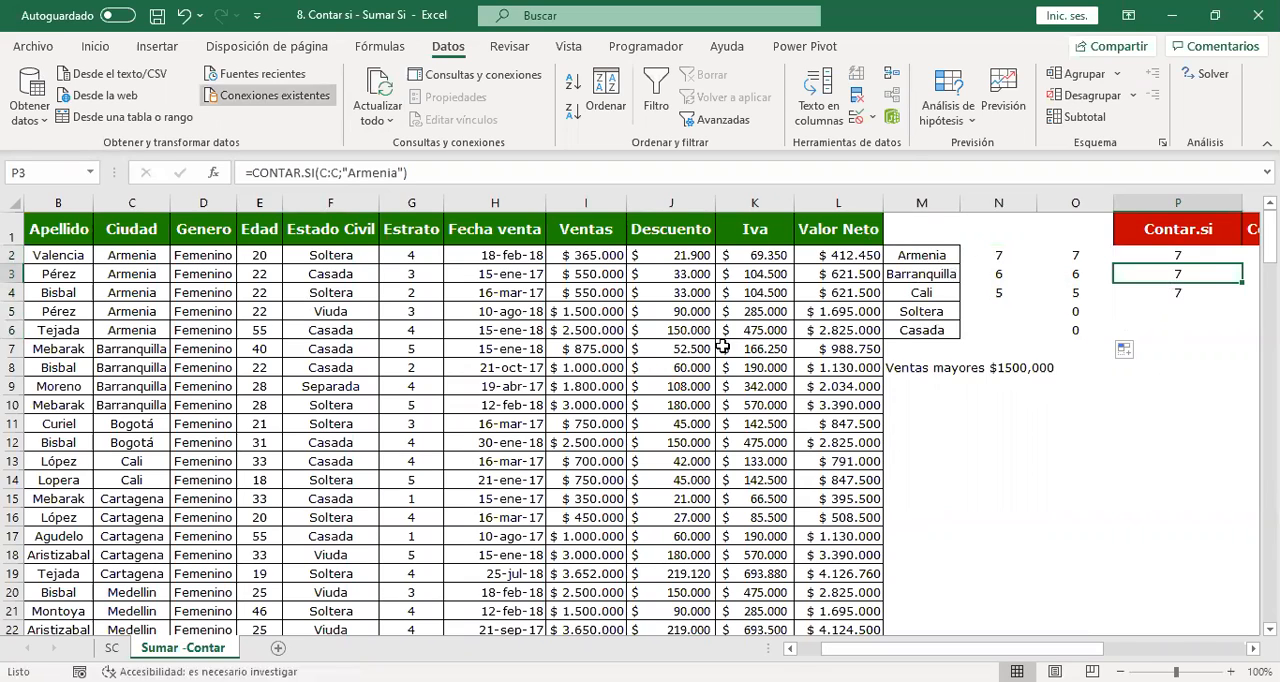
# Fill Armenia from C2 down the whole Ciudad column to test the counts, and undo the fill.
pyautogui.click(142, 256)
pyautogui.doubleClick(171, 263)
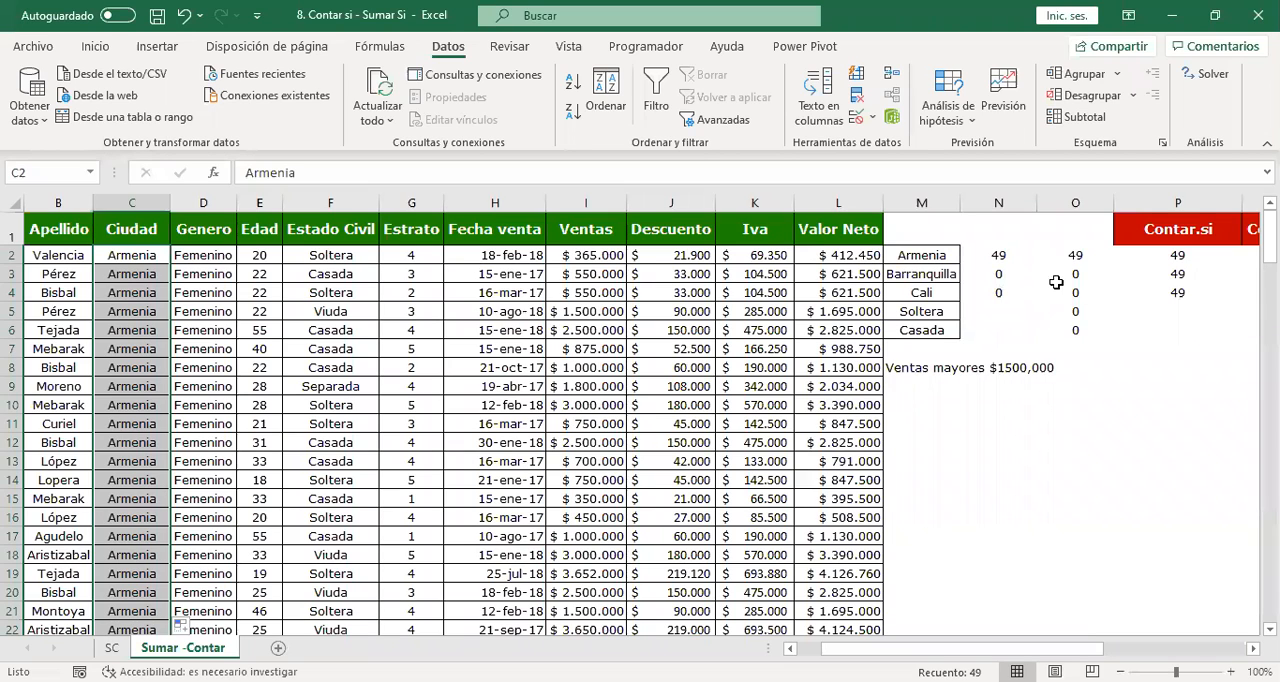
pyautogui.hotkey('ctrl', 'z')
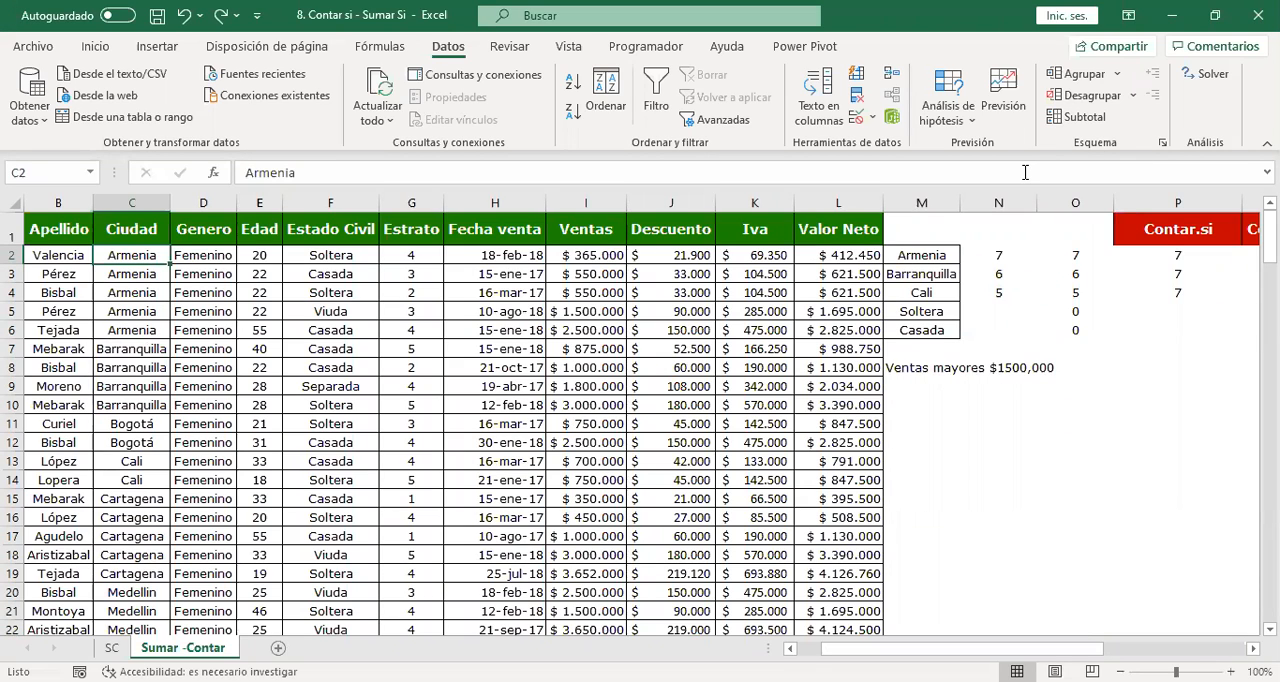
# Review the formulas in N2, O3 and P2 against the criteria list in M2:M6.
pyautogui.click(990, 254)
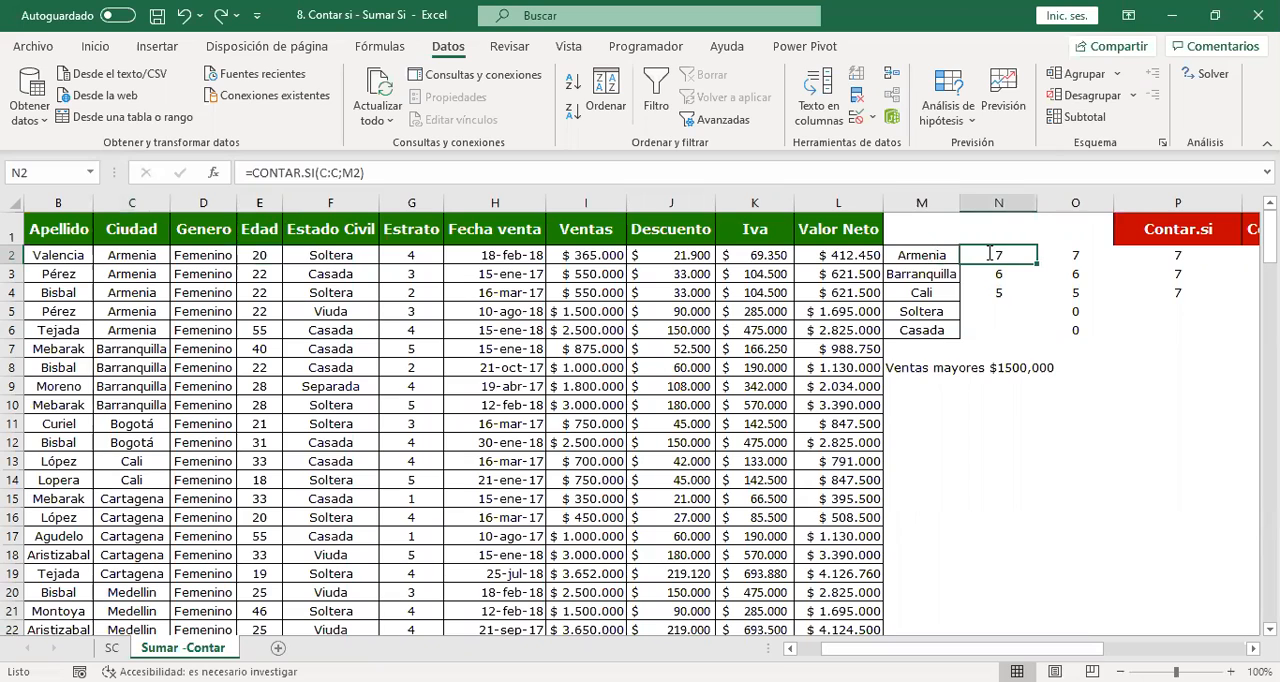
pyautogui.doubleClick(990, 254)
pyautogui.click(1073, 273)
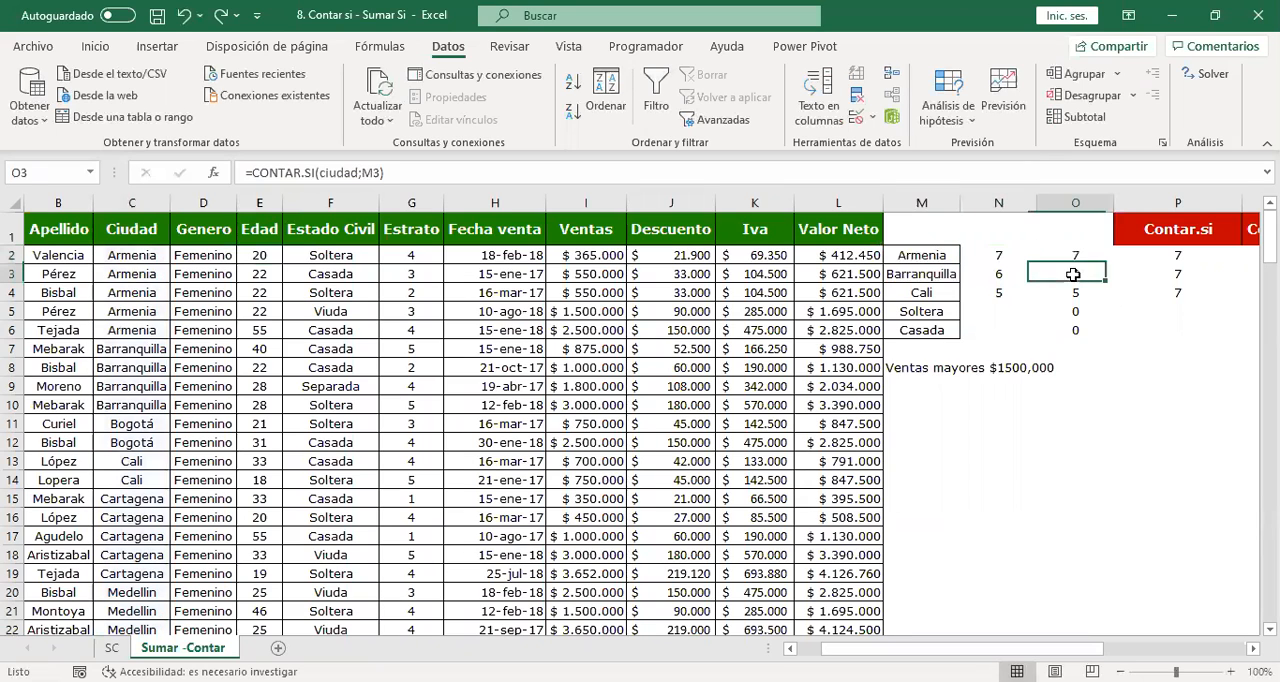
pyautogui.press('F2')
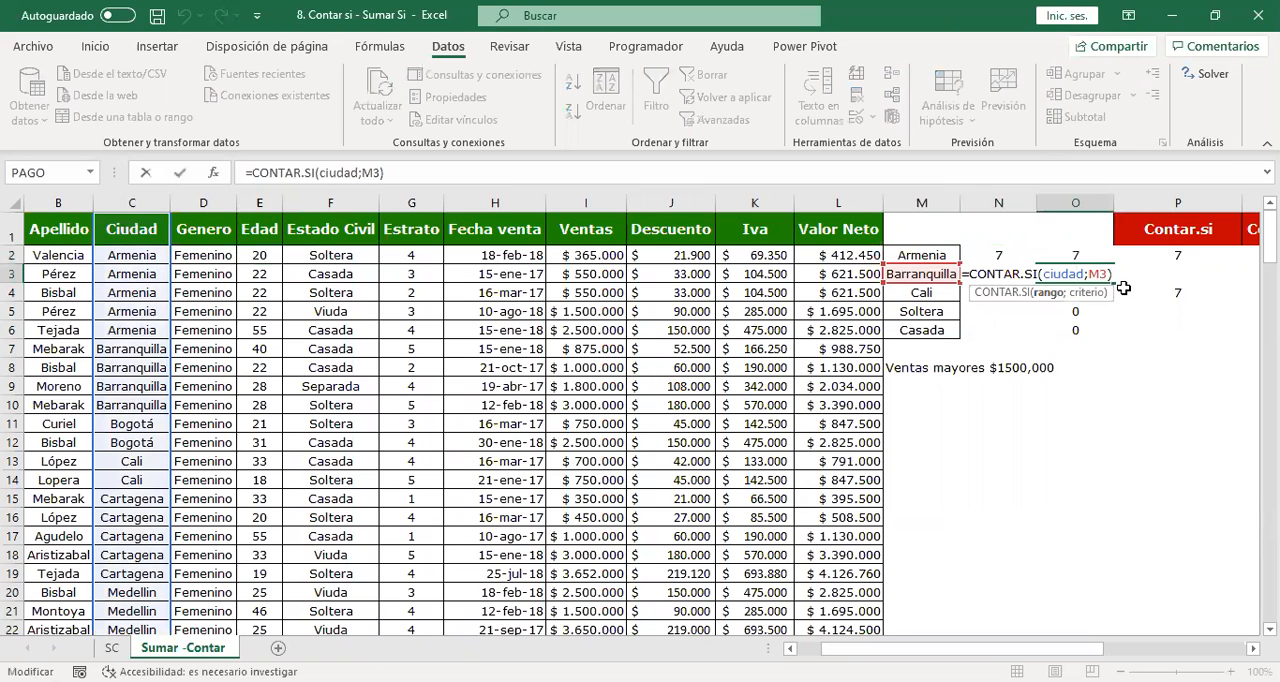
pyautogui.hotkey('ctrl', 'Return')
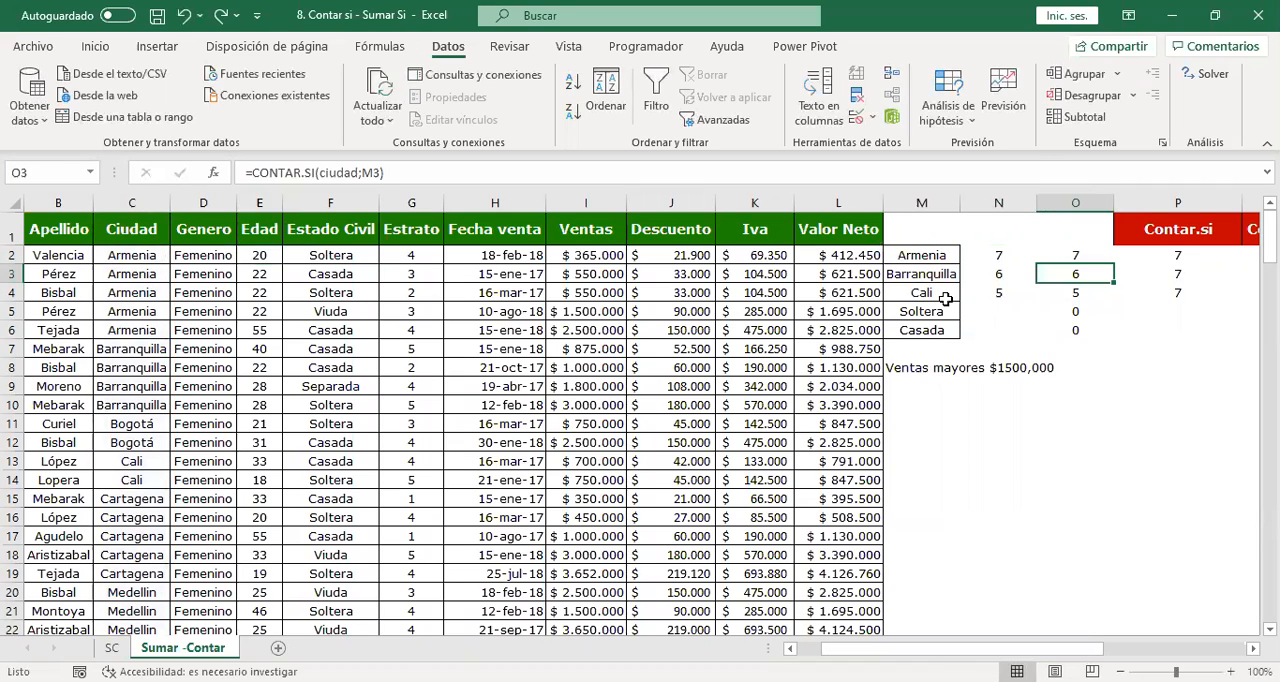
pyautogui.moveTo(929, 255); pyautogui.dragTo(921, 330)
pyautogui.click(1164, 255)
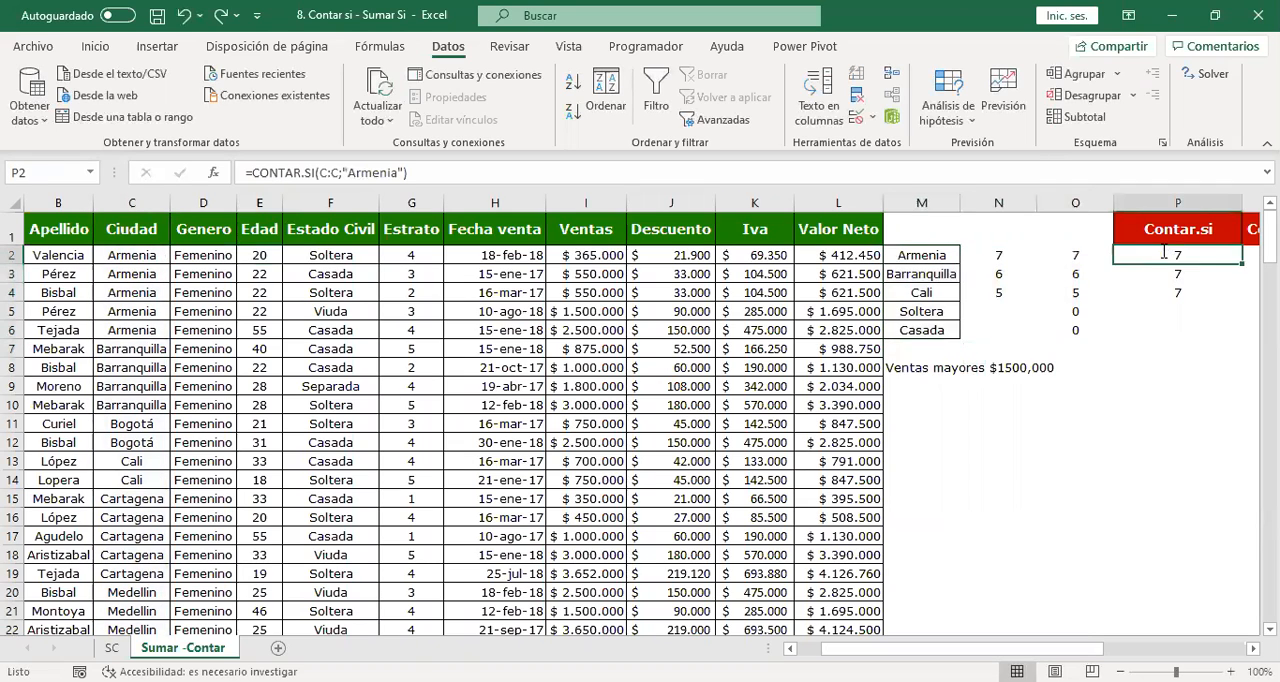
pyautogui.doubleClick(1164, 255)
pyautogui.press('Escape')
pyautogui.click(753, 486)
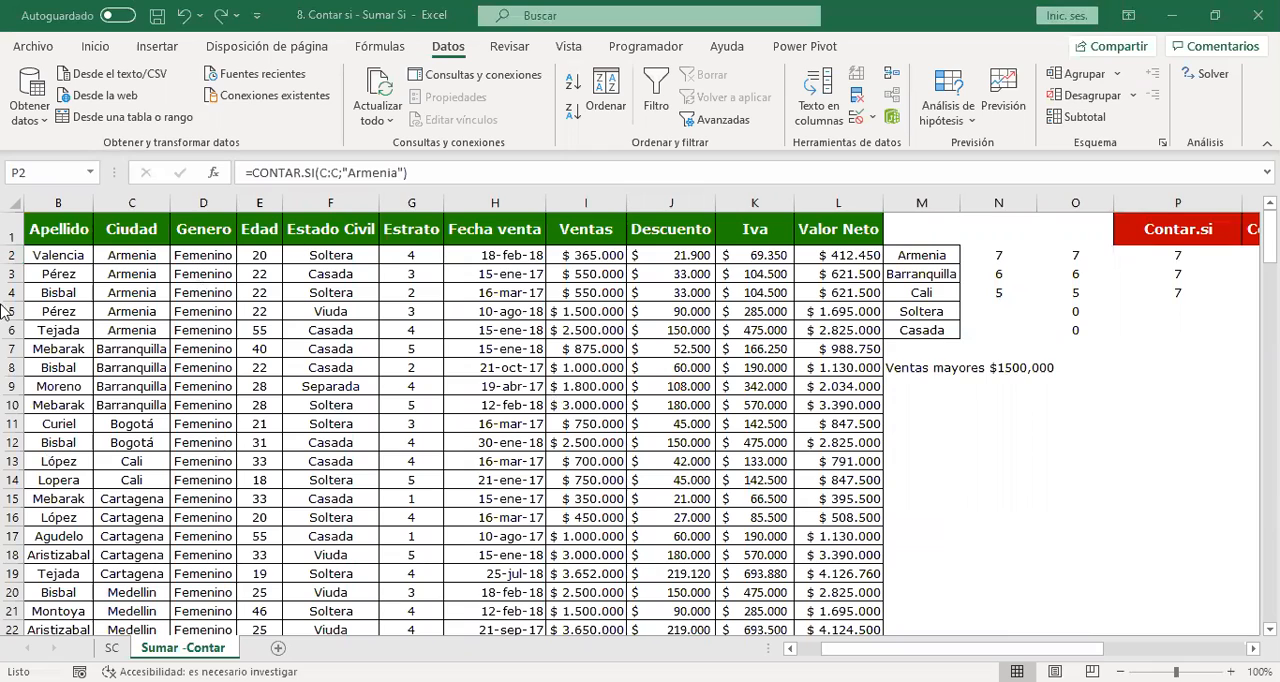
pyautogui.click(640, 365)
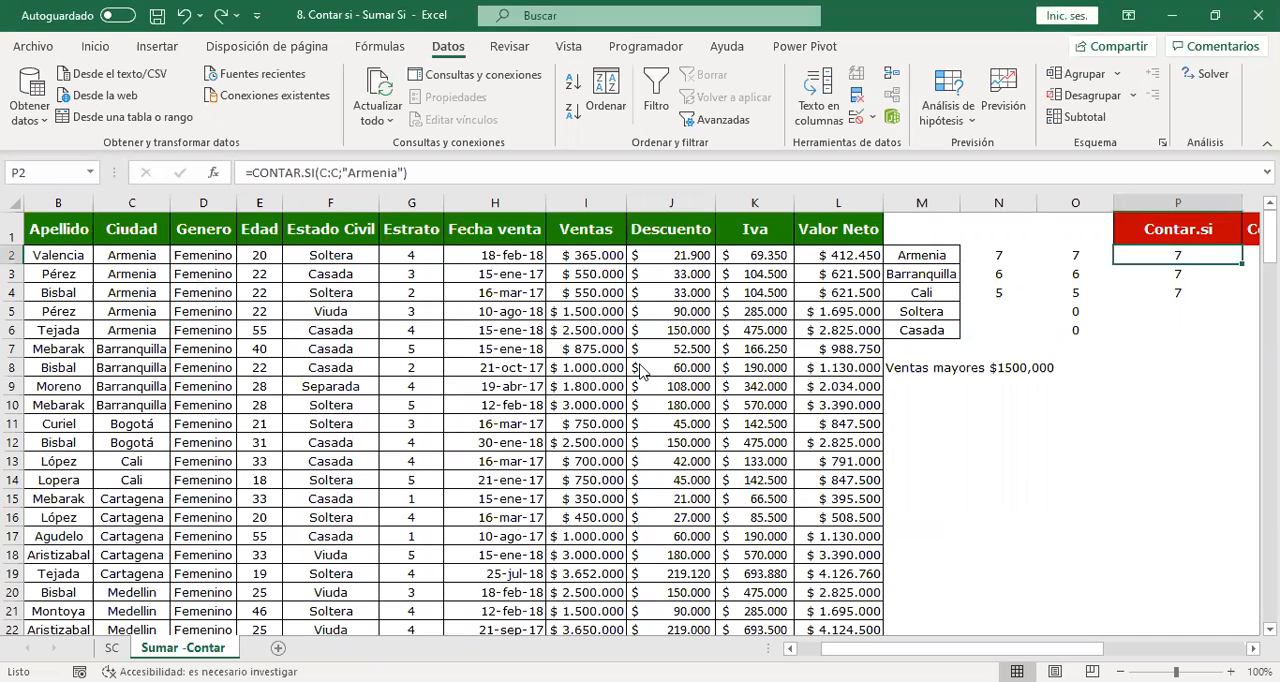
# Inspect the arguments of the row 2 formulas once more, comparing fixed text in P2, the named range in O2 and the column reference in N2.
pyautogui.doubleClick(1150, 262)
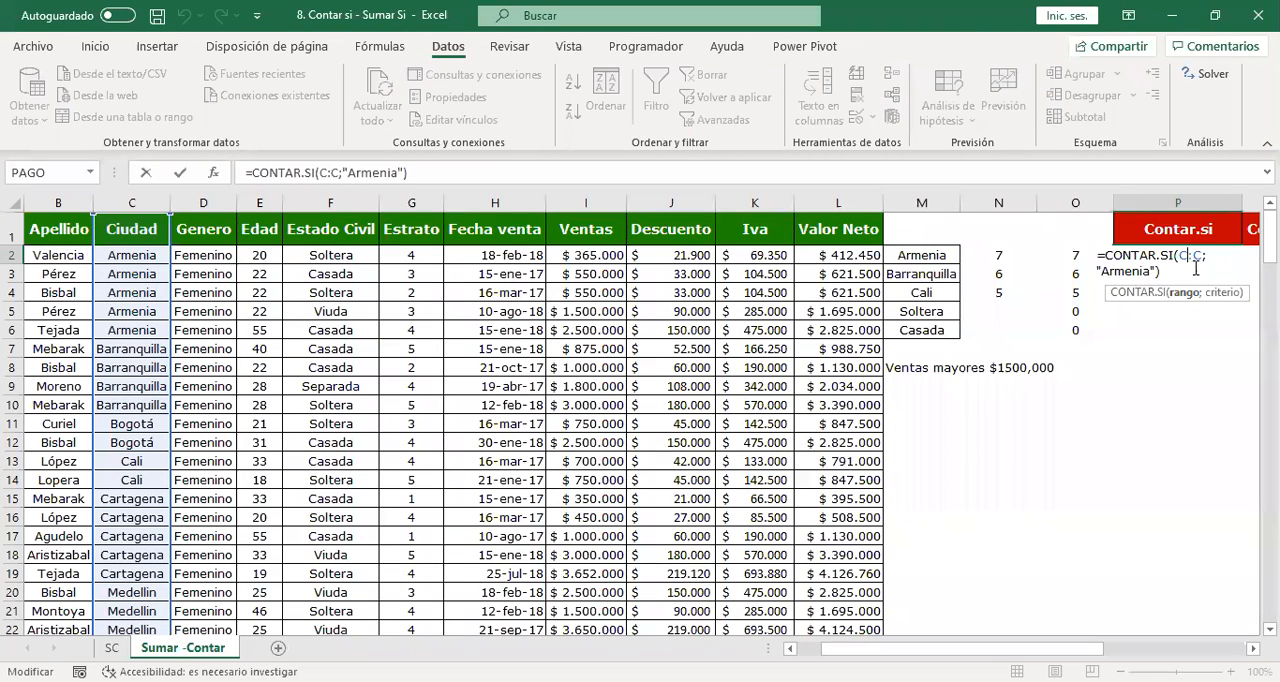
pyautogui.press('Return')
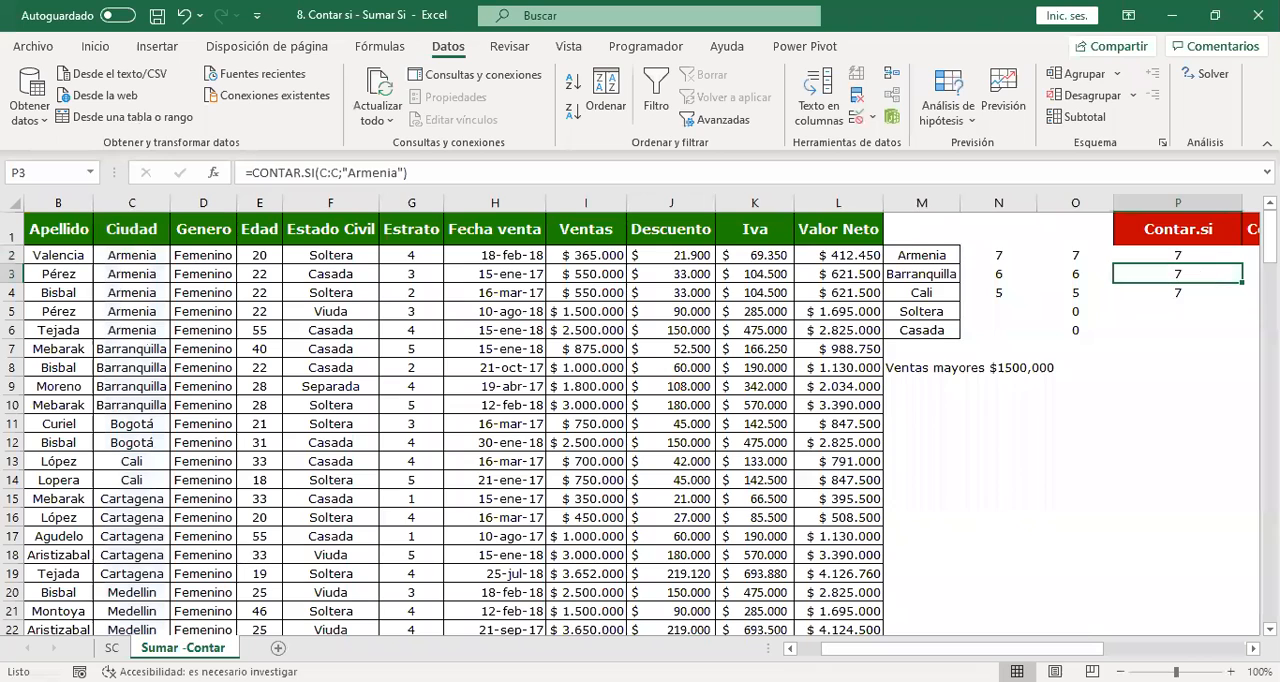
pyautogui.click(1071, 254)
pyautogui.doubleClick(1071, 254)
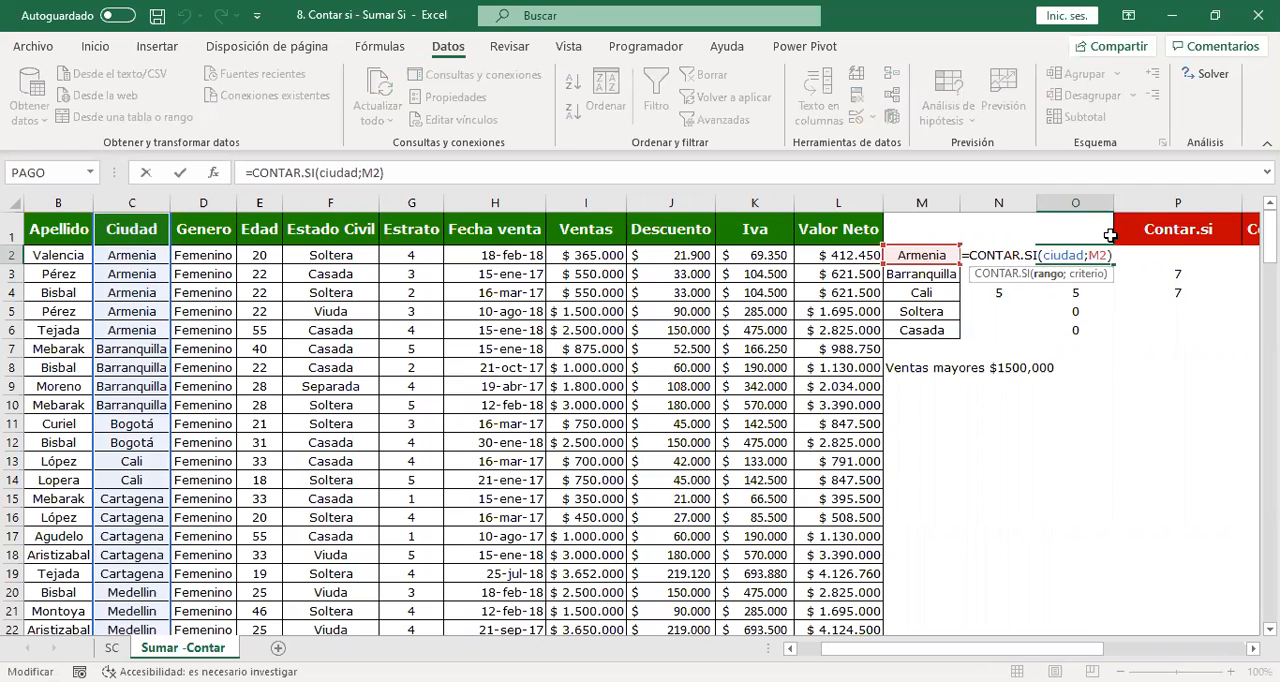
pyautogui.press('Return')
pyautogui.click(1004, 243)
pyautogui.click(1004, 254)
pyautogui.doubleClick(1006, 254)
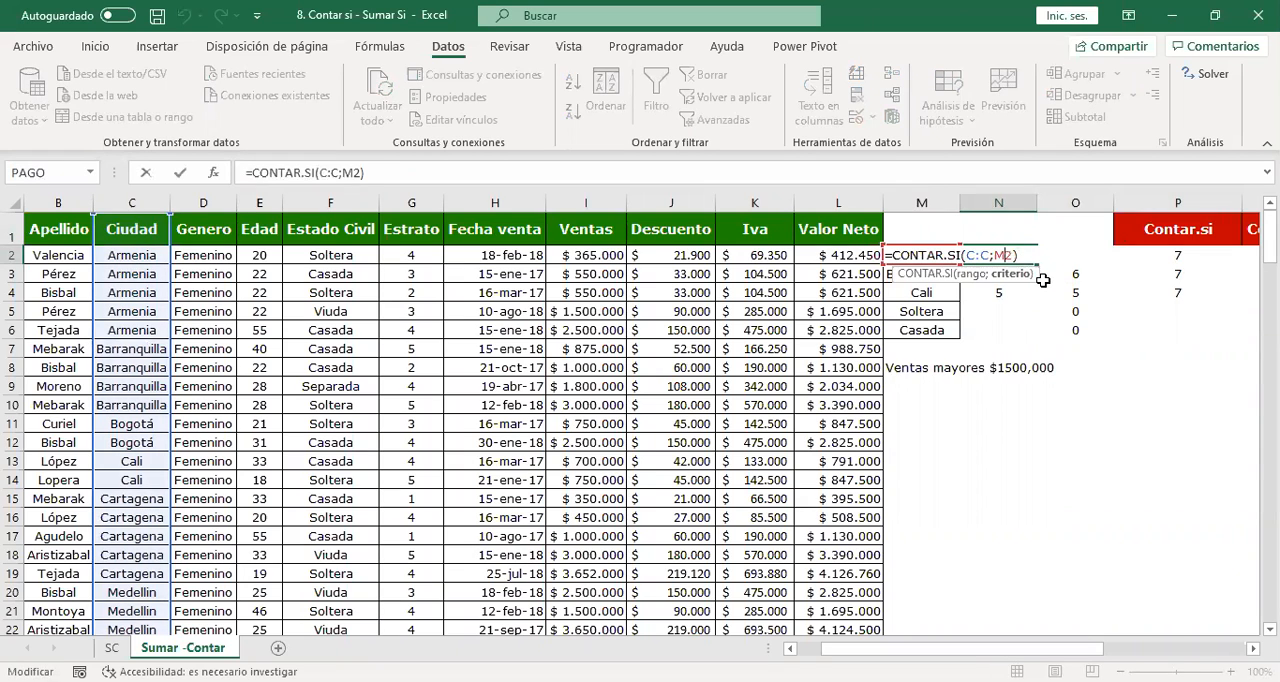
pyautogui.press('Return')
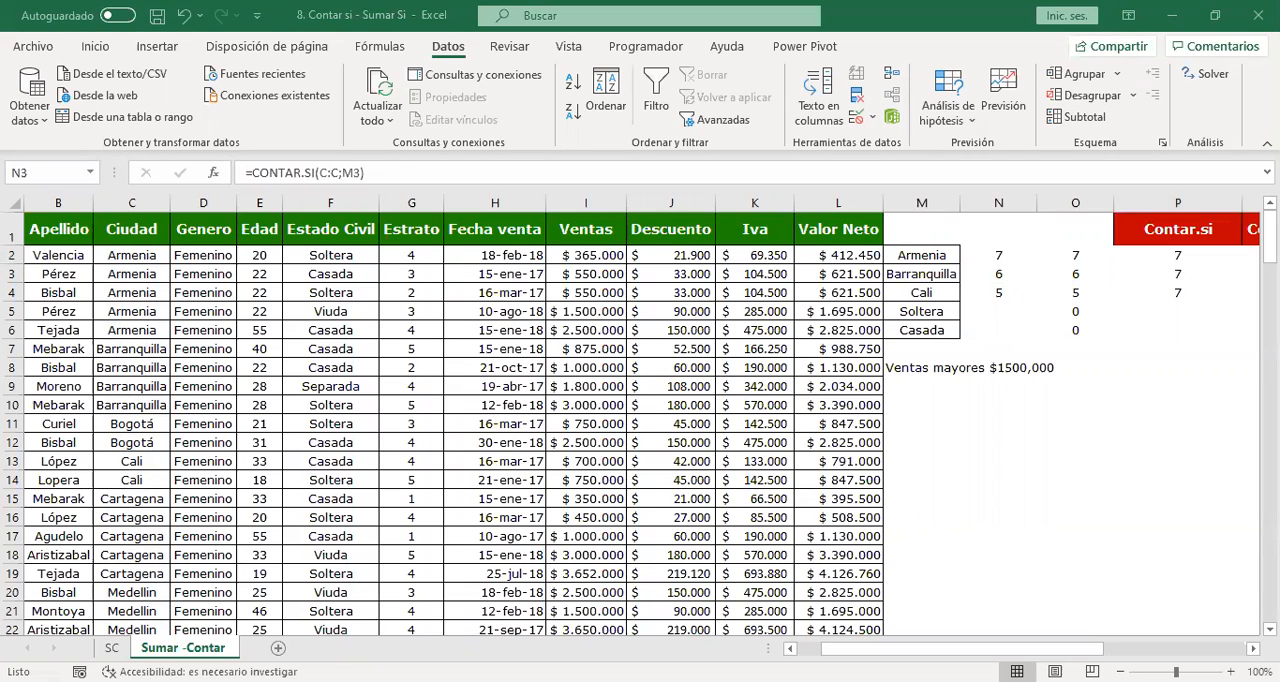
pyautogui.press('Right')
pyautogui.press('Right')
pyautogui.press('Right')
pyautogui.press('Right')
pyautogui.press('Right')
pyautogui.press('Right')
pyautogui.press('Right')
pyautogui.click(786, 251)
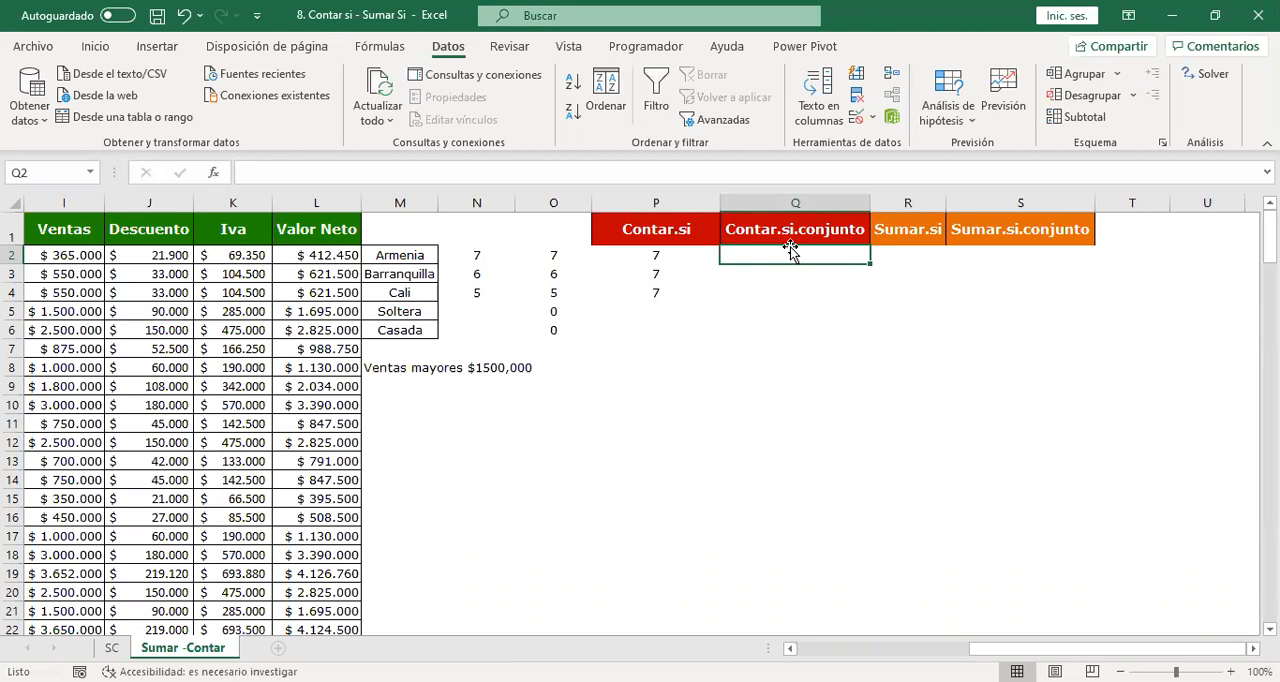
# Start a CONTAR.SI formula in P5 with the whole Estado Civil column F:F as its range.
pyautogui.click(485, 310)
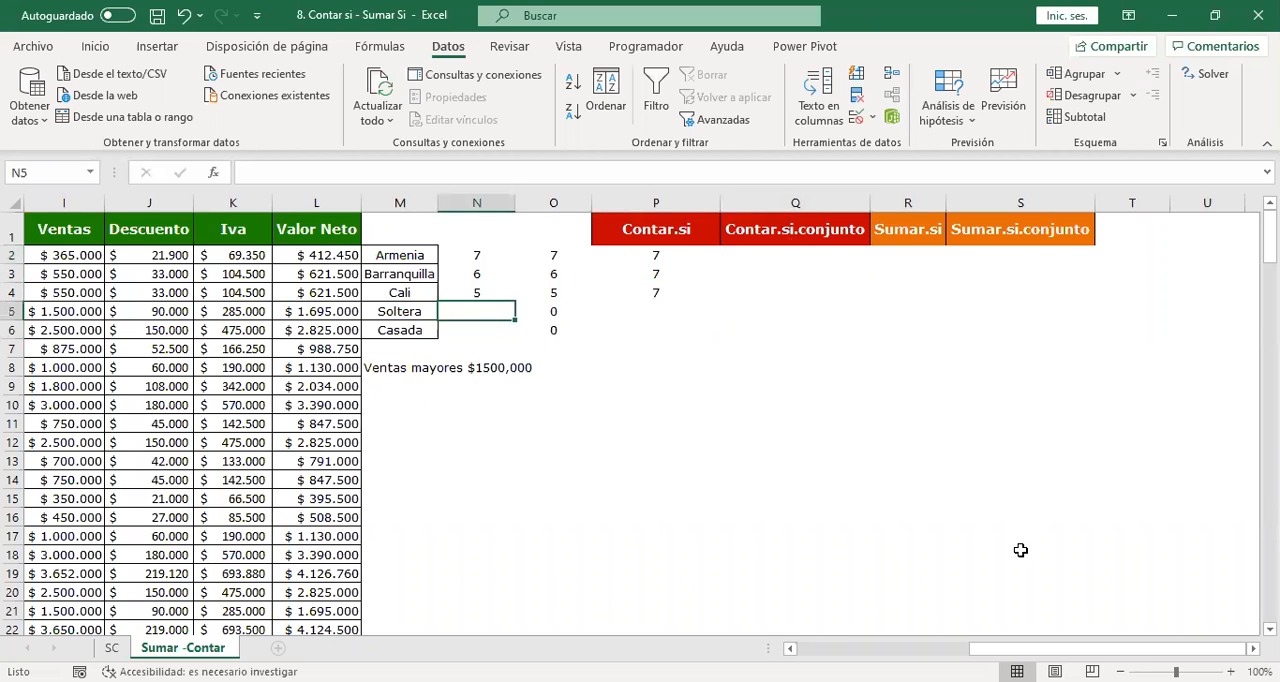
pyautogui.press('Right')
pyautogui.press('Right')
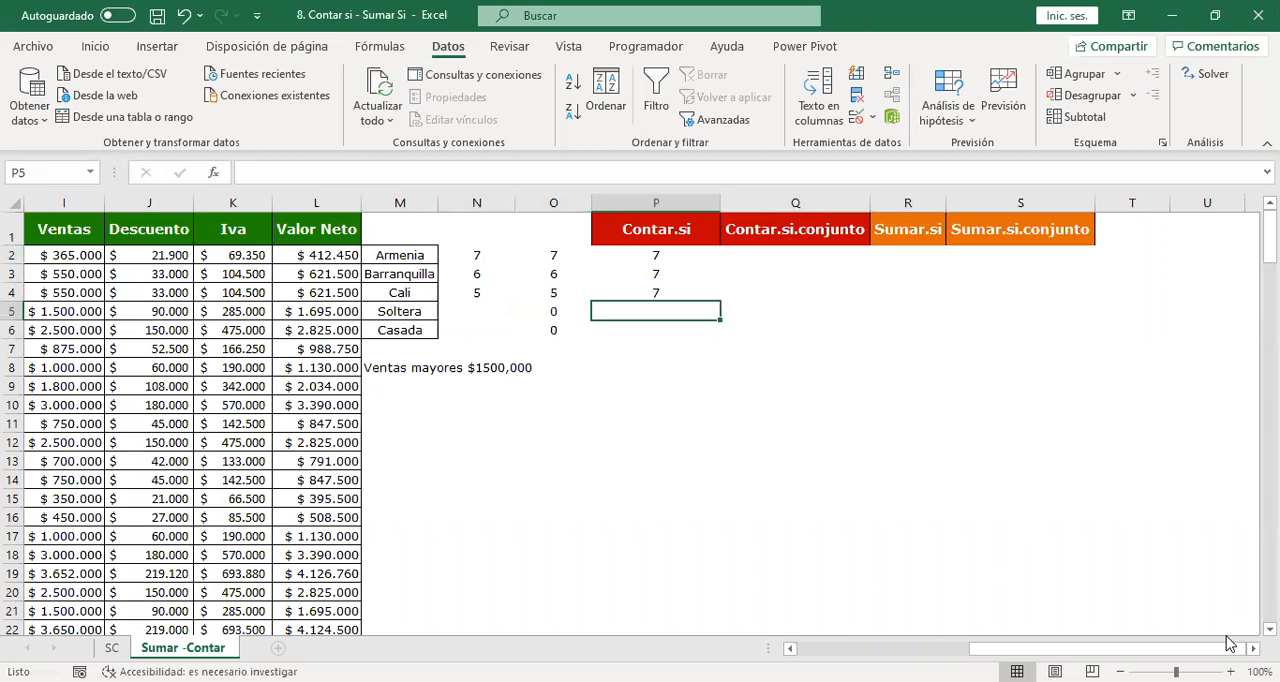
pyautogui.write('=c')
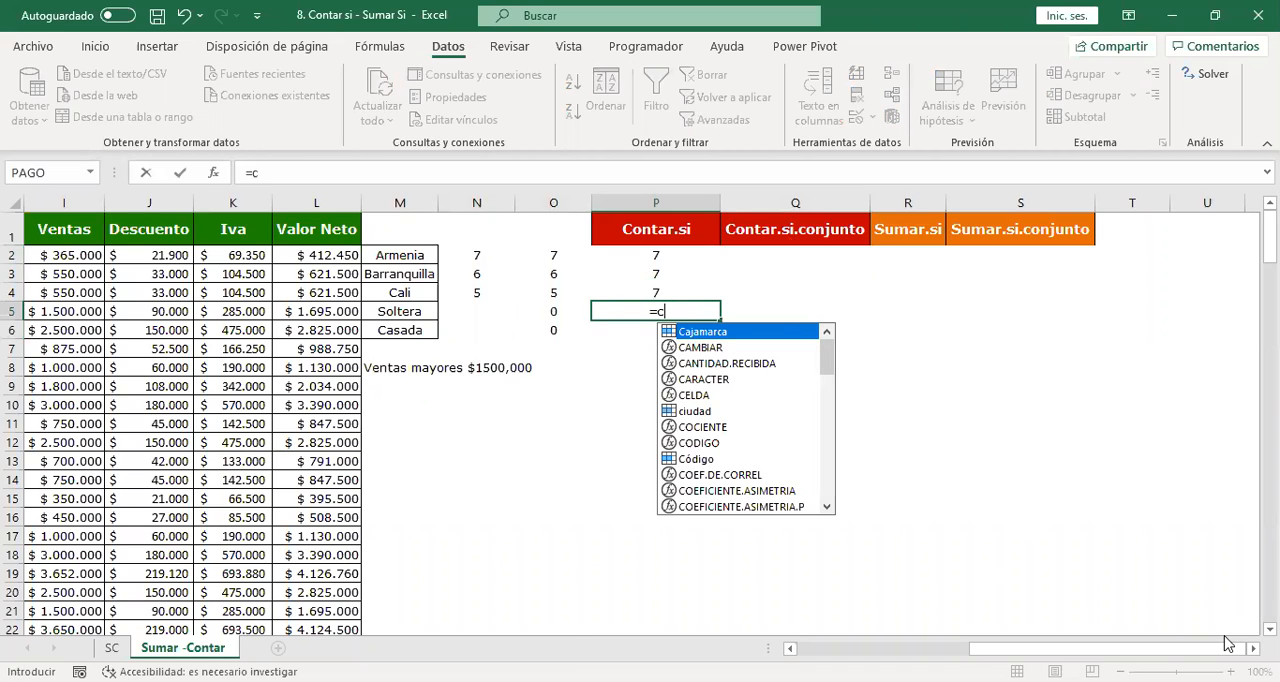
pyautogui.write('ontar.si(')
pyautogui.press('Left')
pyautogui.press('Left')
pyautogui.press('Left')
pyautogui.press('Left')
pyautogui.press('Left')
pyautogui.press('Left')
pyautogui.press('Left')
pyautogui.press('Left')
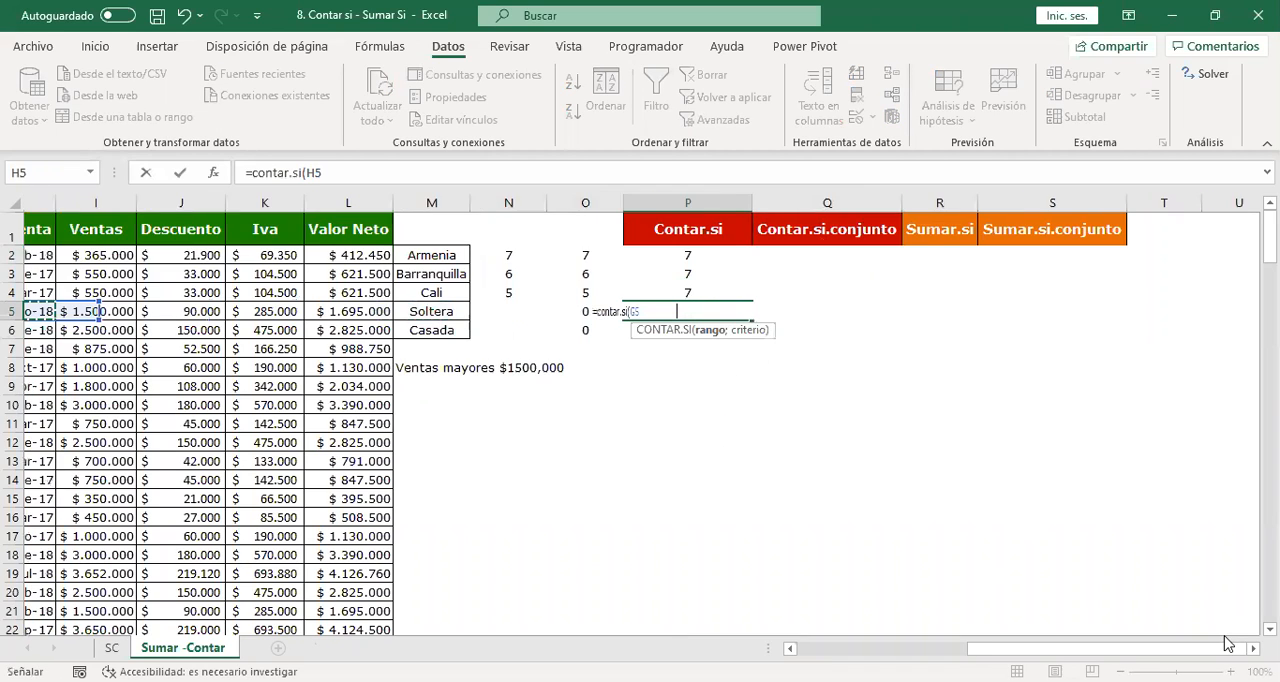
pyautogui.press('Left')
pyautogui.press('Left')
pyautogui.press('Left')
pyautogui.press('Left')
pyautogui.press('Left')
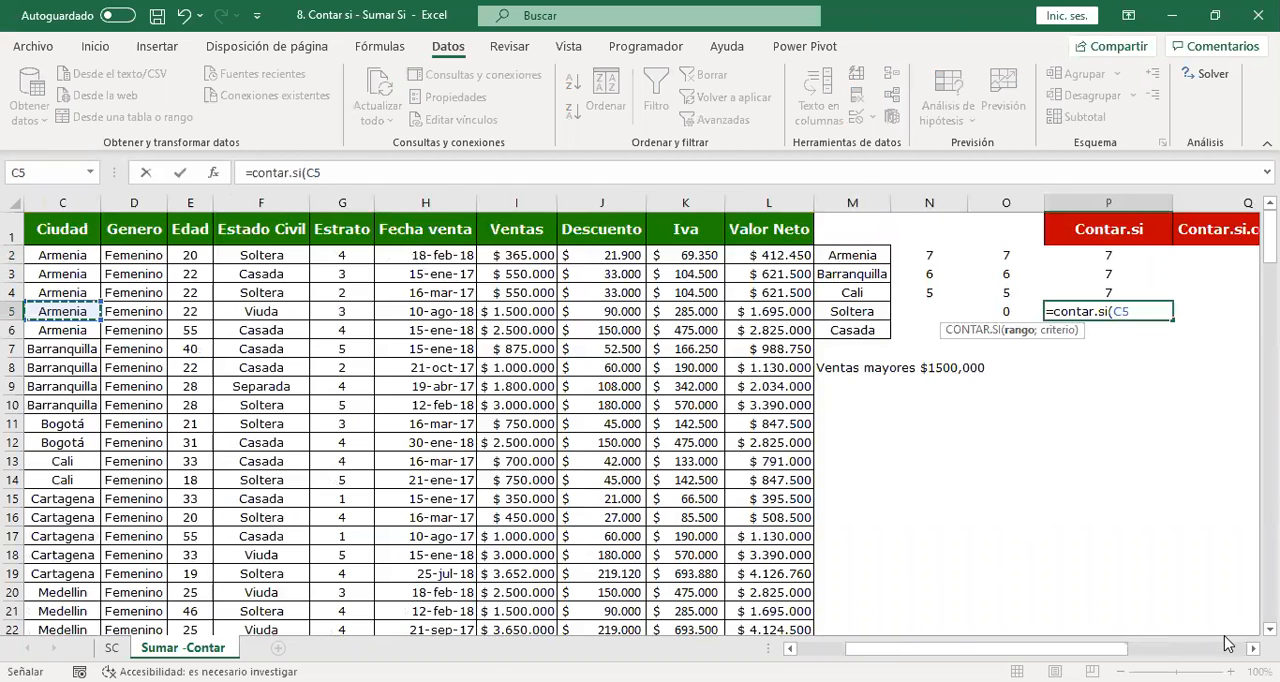
pyautogui.click(275, 197)
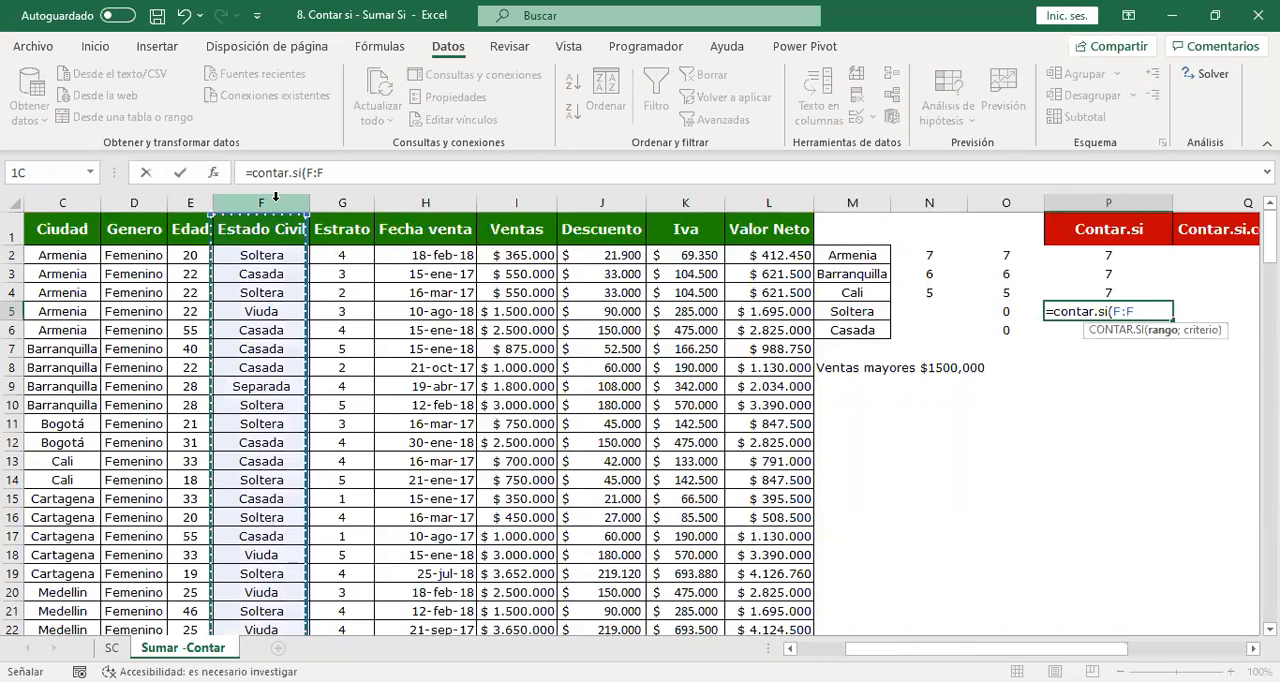
pyautogui.click(258, 201)
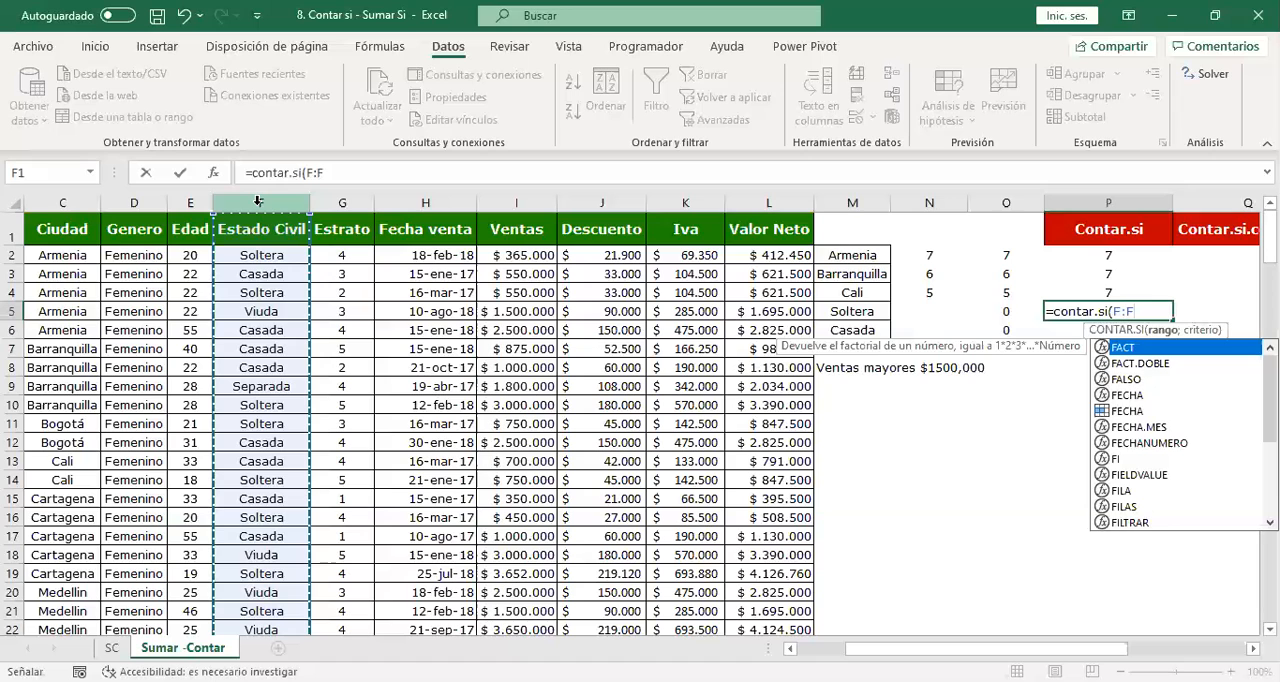
# Use the Soltera cell M5 as the criterion of the P5 formula and enter it.
pyautogui.write(';')
pyautogui.click(840, 310)
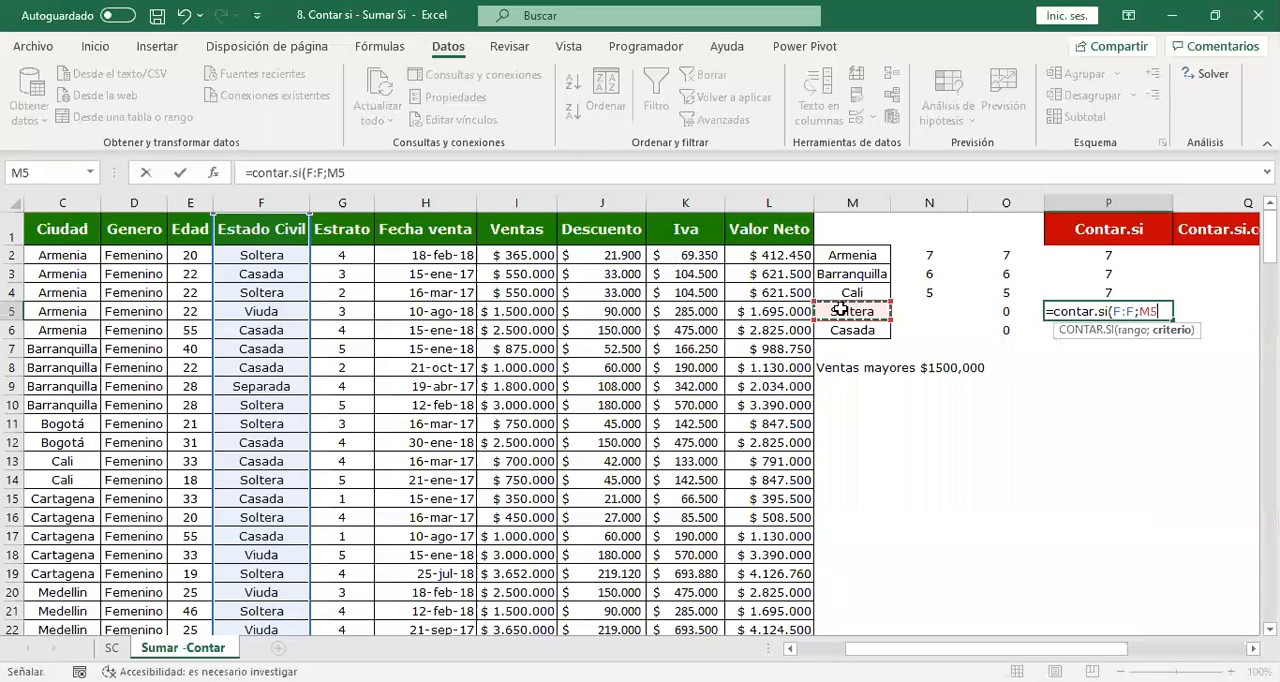
pyautogui.press('Return')
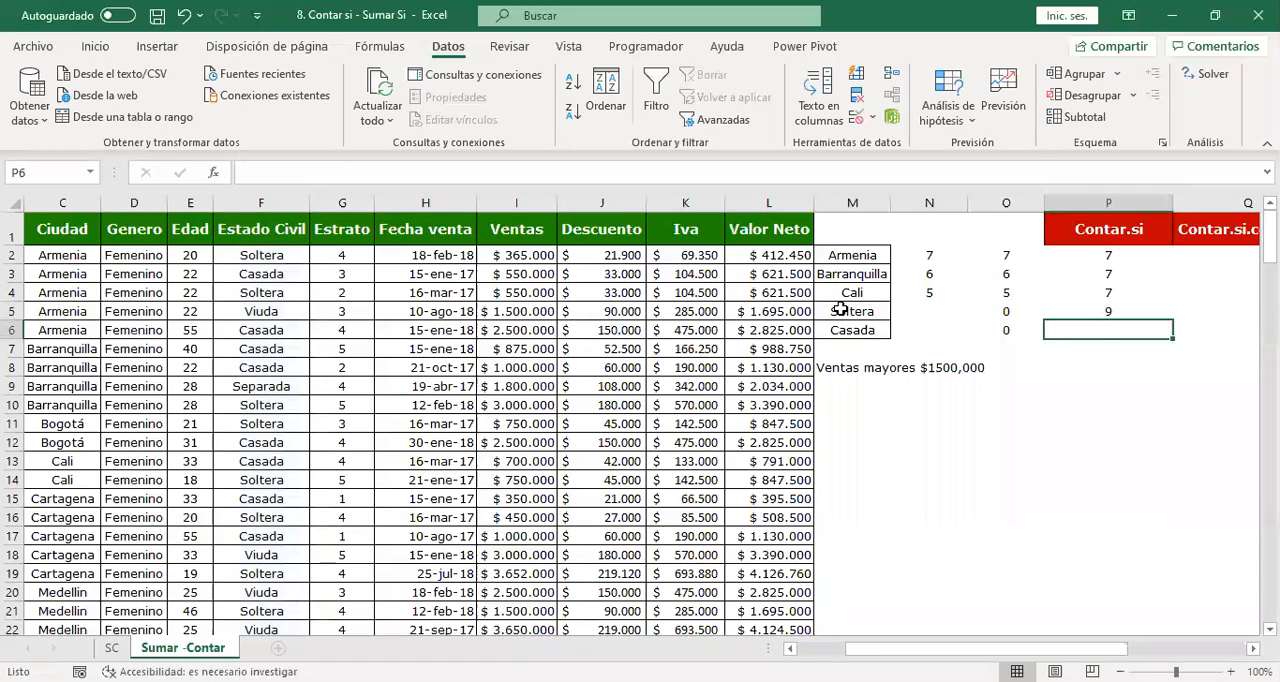
# Copy the P5 count formula down to P6 for Casada and check the references in both cells.
pyautogui.press('Right')
pyautogui.press('Right')
pyautogui.press('Right')
pyautogui.press('Right')
pyautogui.press('Right')
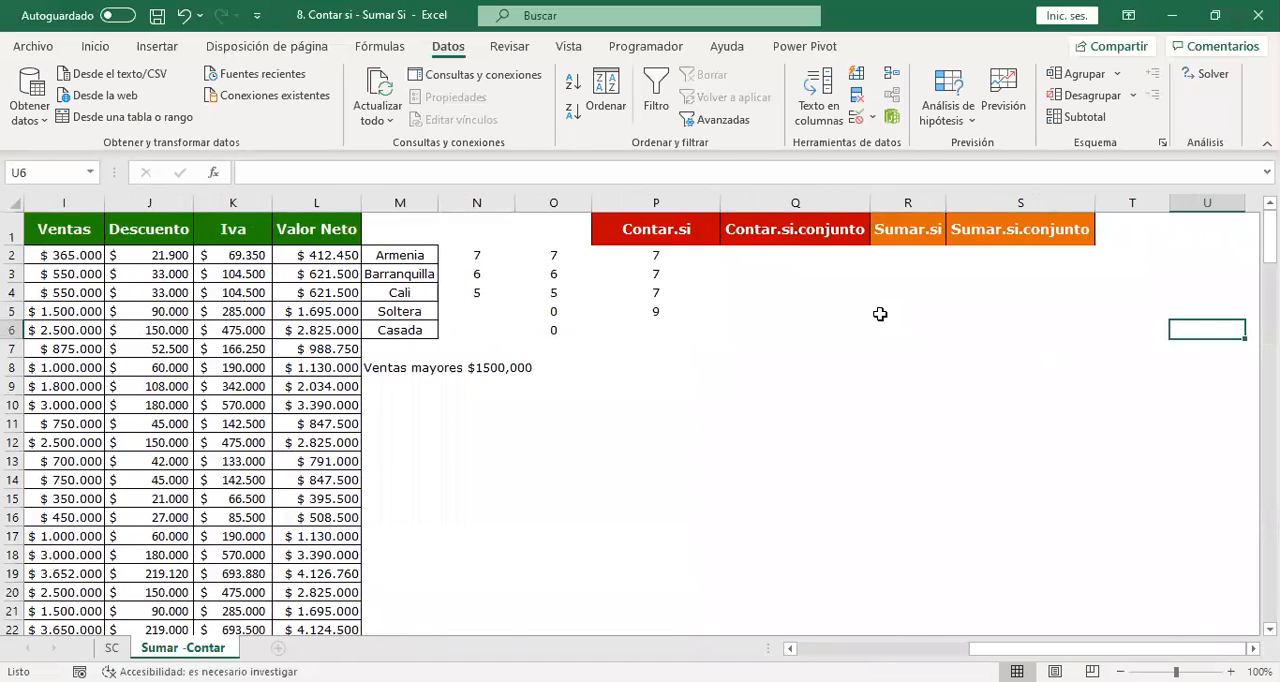
pyautogui.click(672, 311)
pyautogui.moveTo(720, 338); pyautogui.dragTo(745, 349)
pyautogui.doubleClick(670, 330)
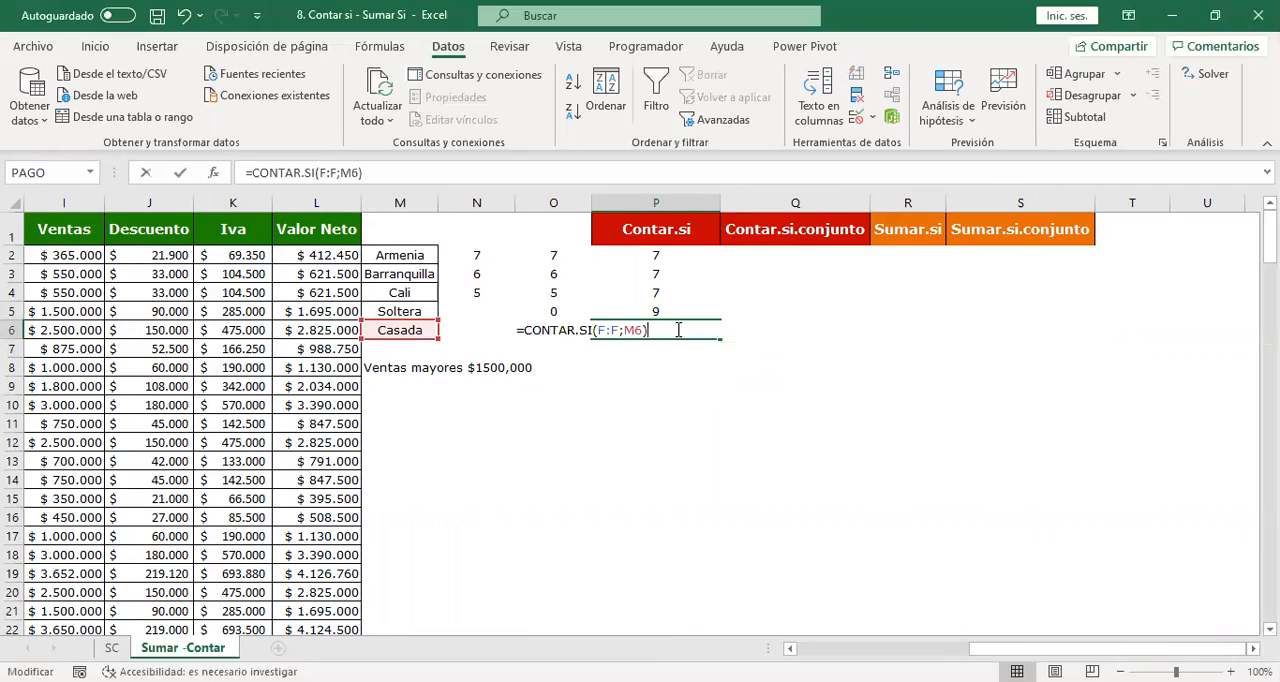
pyautogui.press('Return')
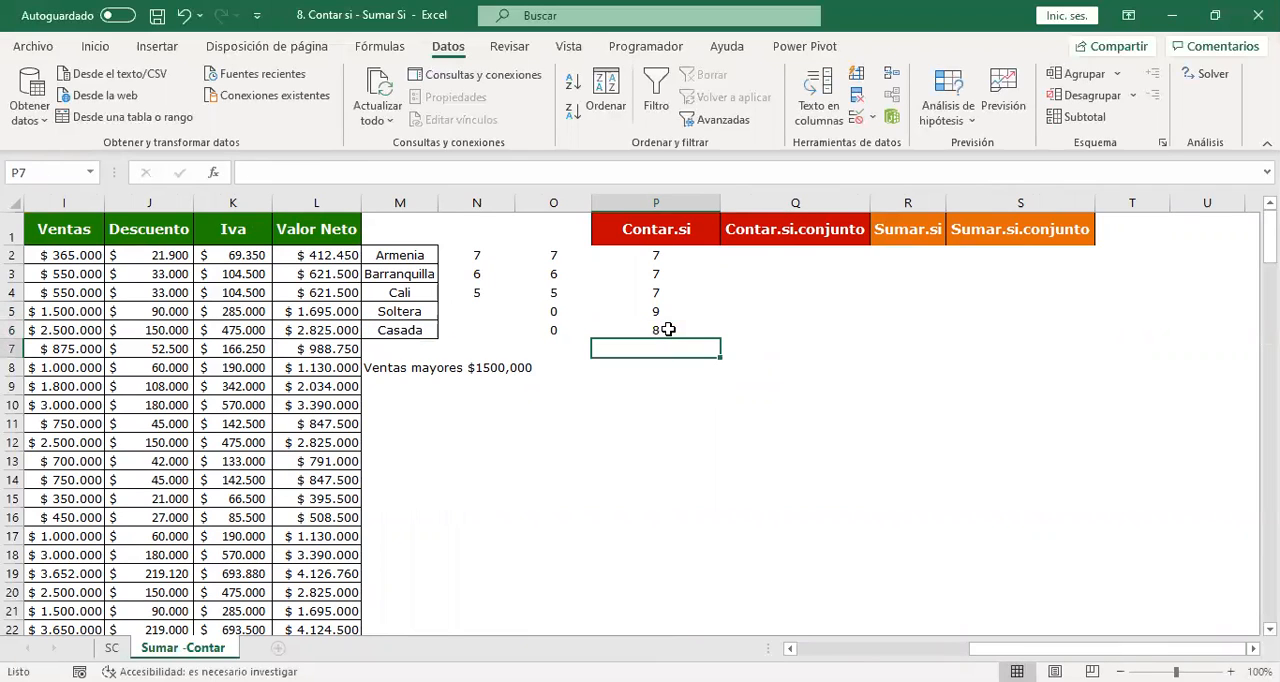
pyautogui.doubleClick(693, 308)
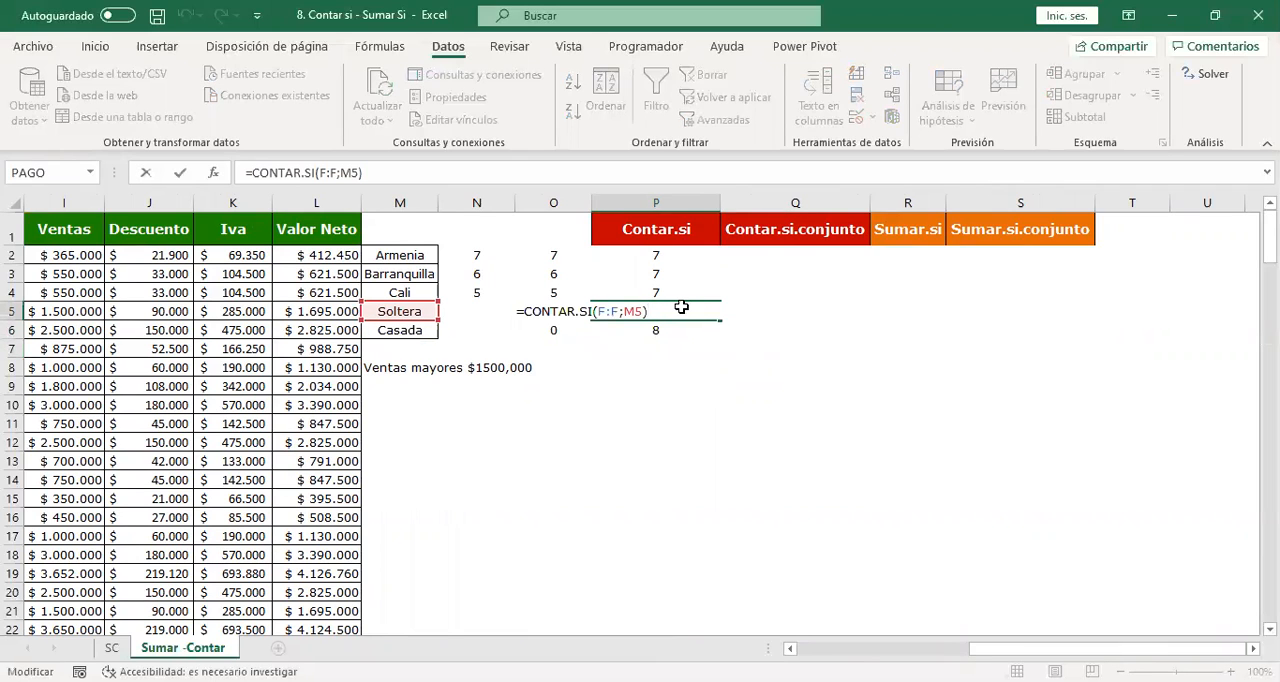
pyautogui.press('Return')
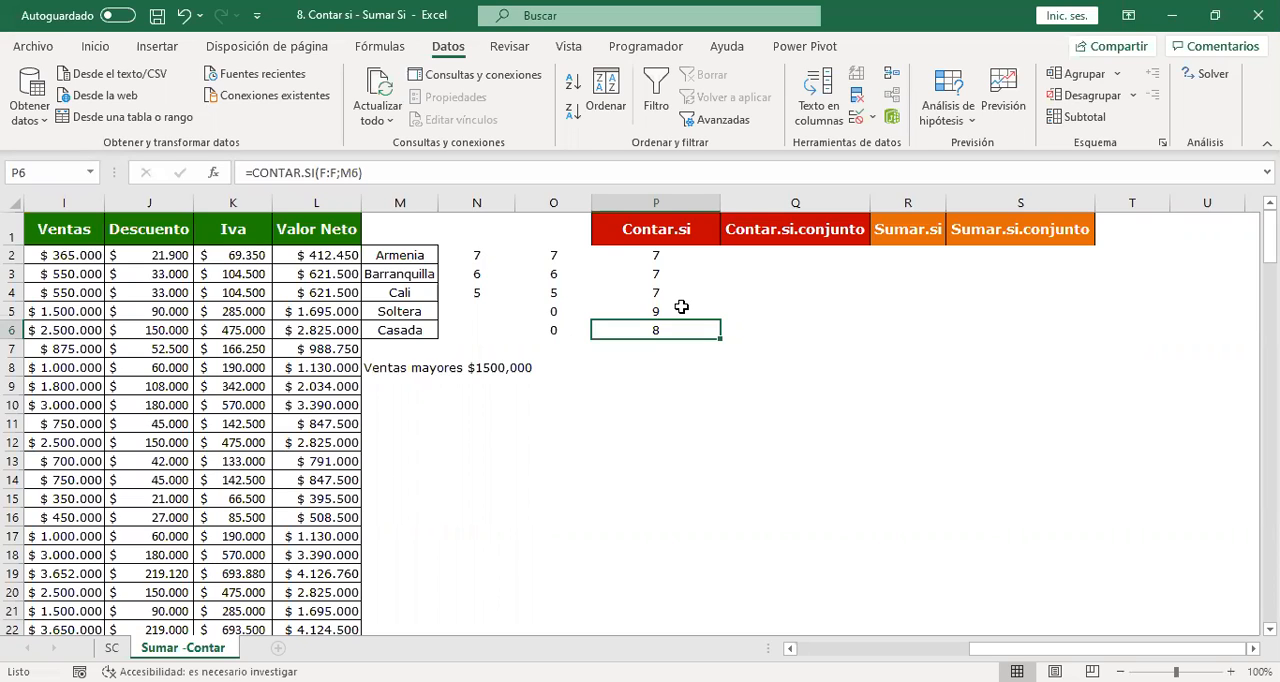
# Start a CONTAR.SI.CONJUNTO formula in Q2 with the whole Genero column D:D as the first criteria range.
pyautogui.press('Up')
pyautogui.press('Up')
pyautogui.press('Up')
pyautogui.press('Up')
pyautogui.press('Right')
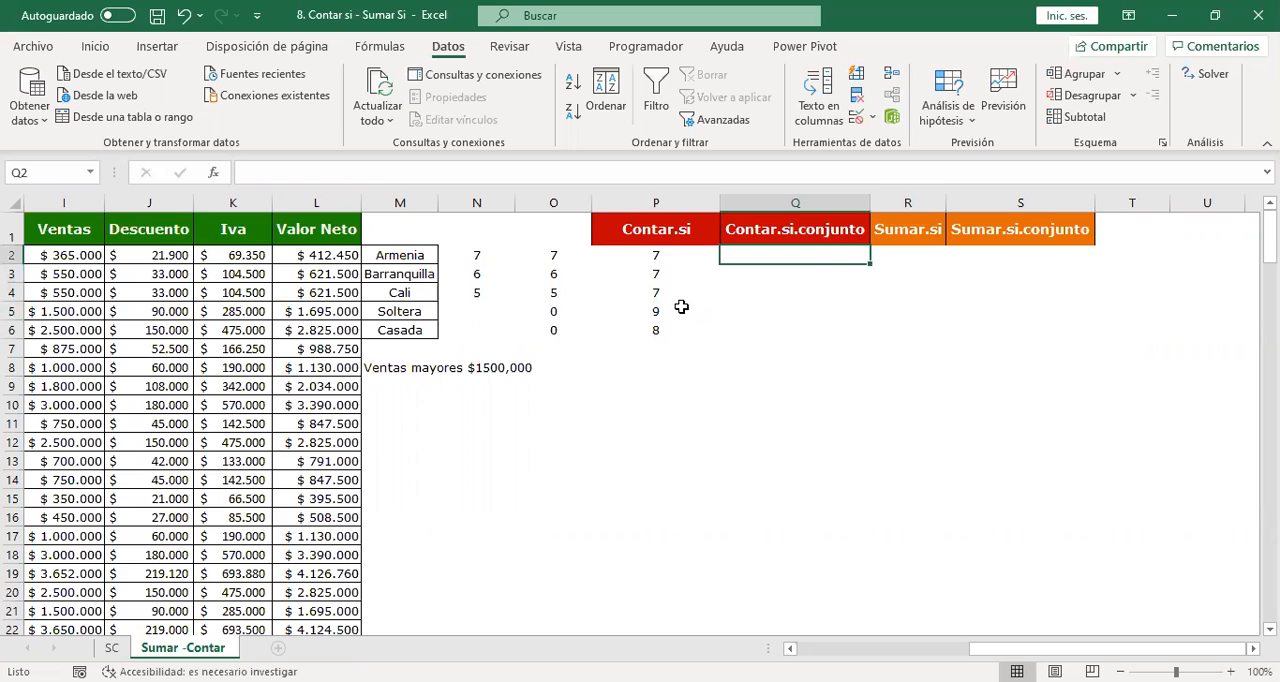
pyautogui.write('=')
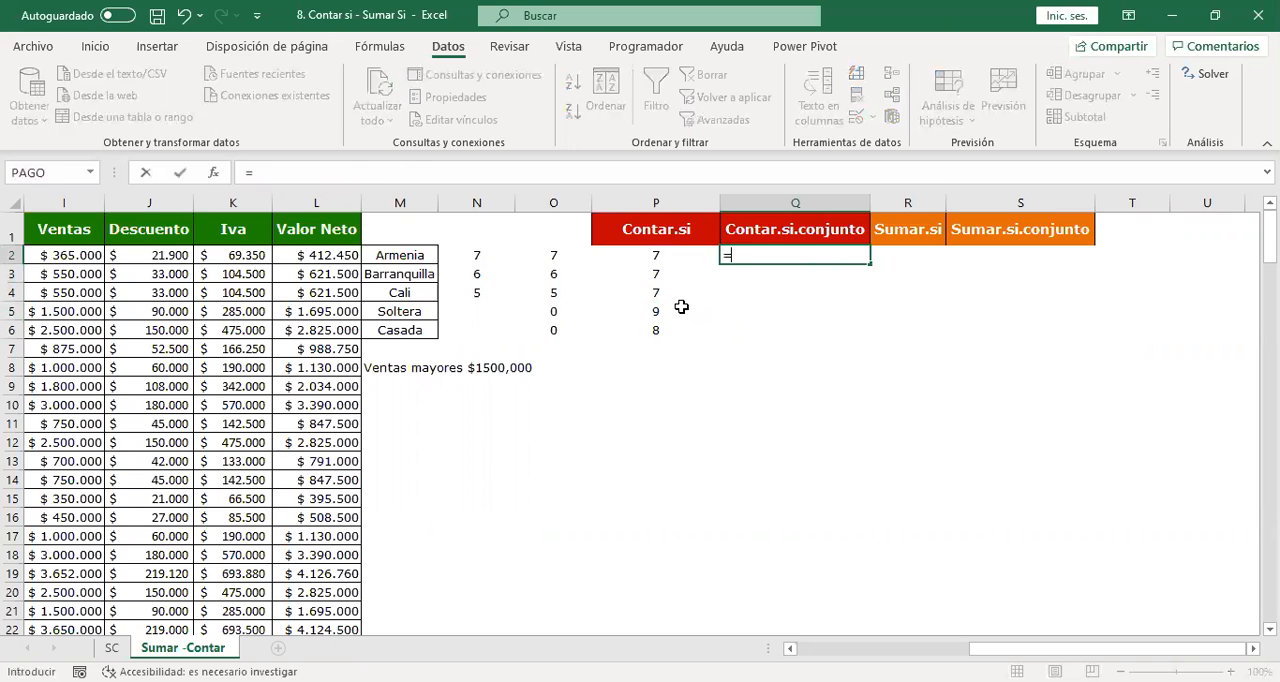
pyautogui.write('c')
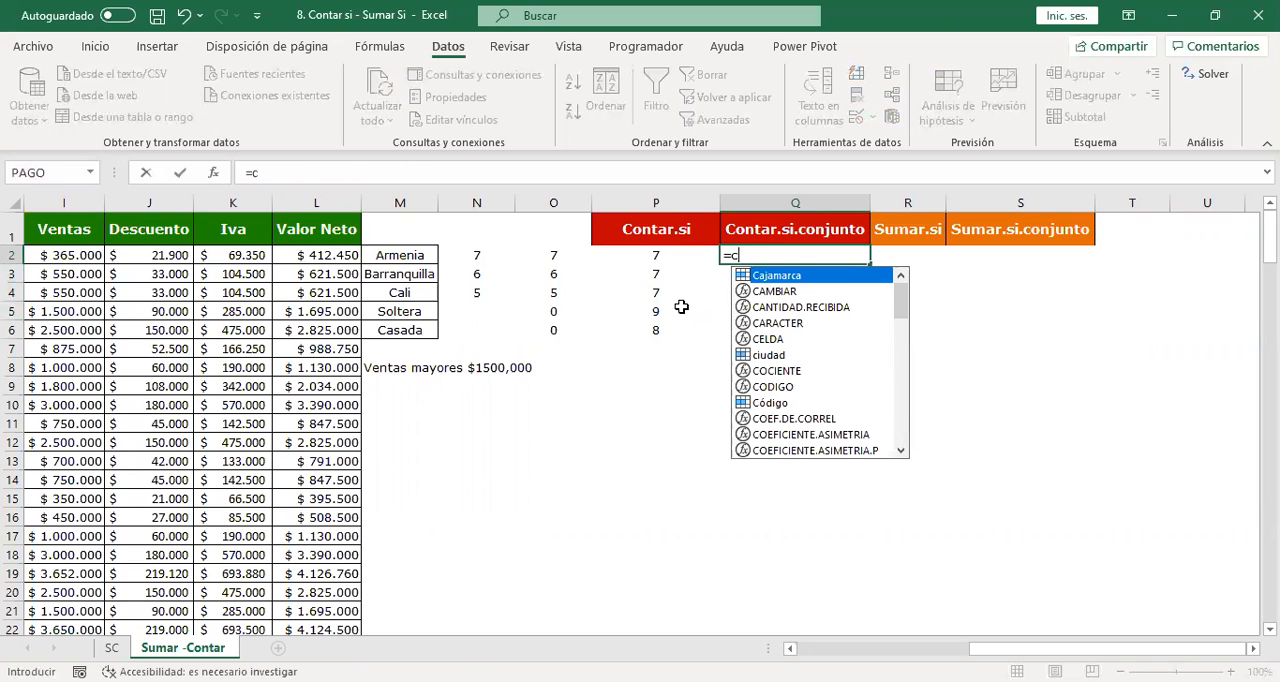
pyautogui.write('ontar.si.')
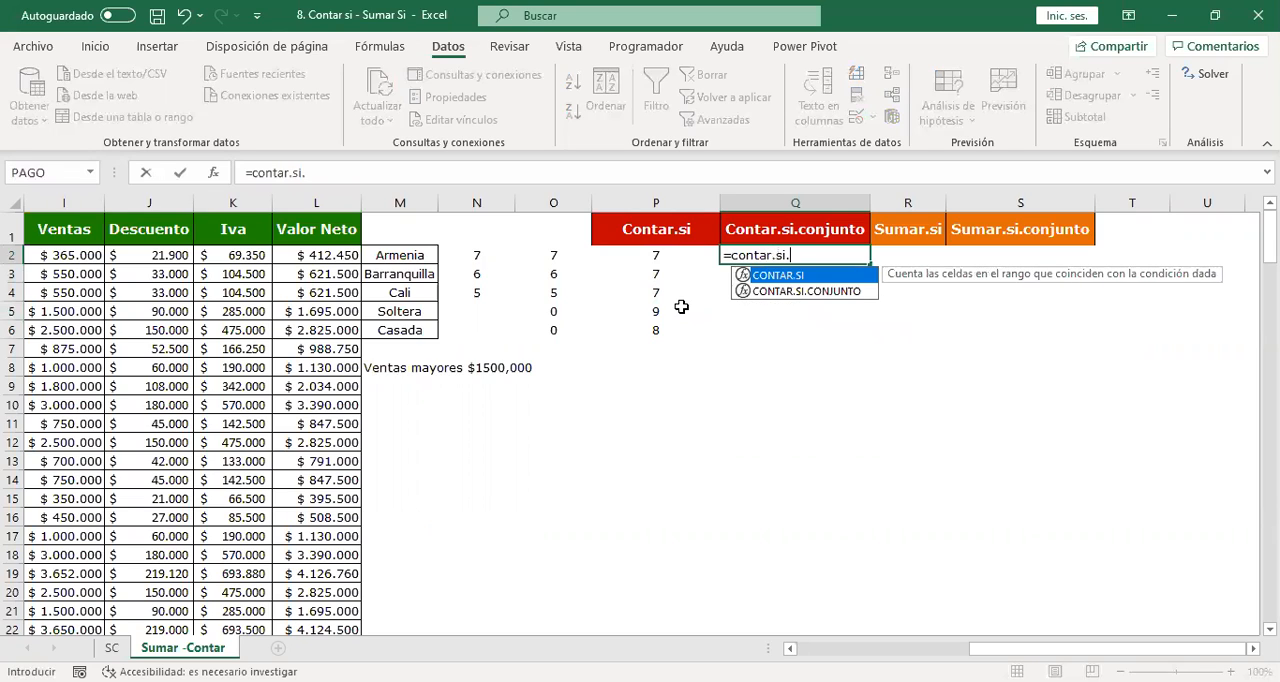
pyautogui.write('conjunto')
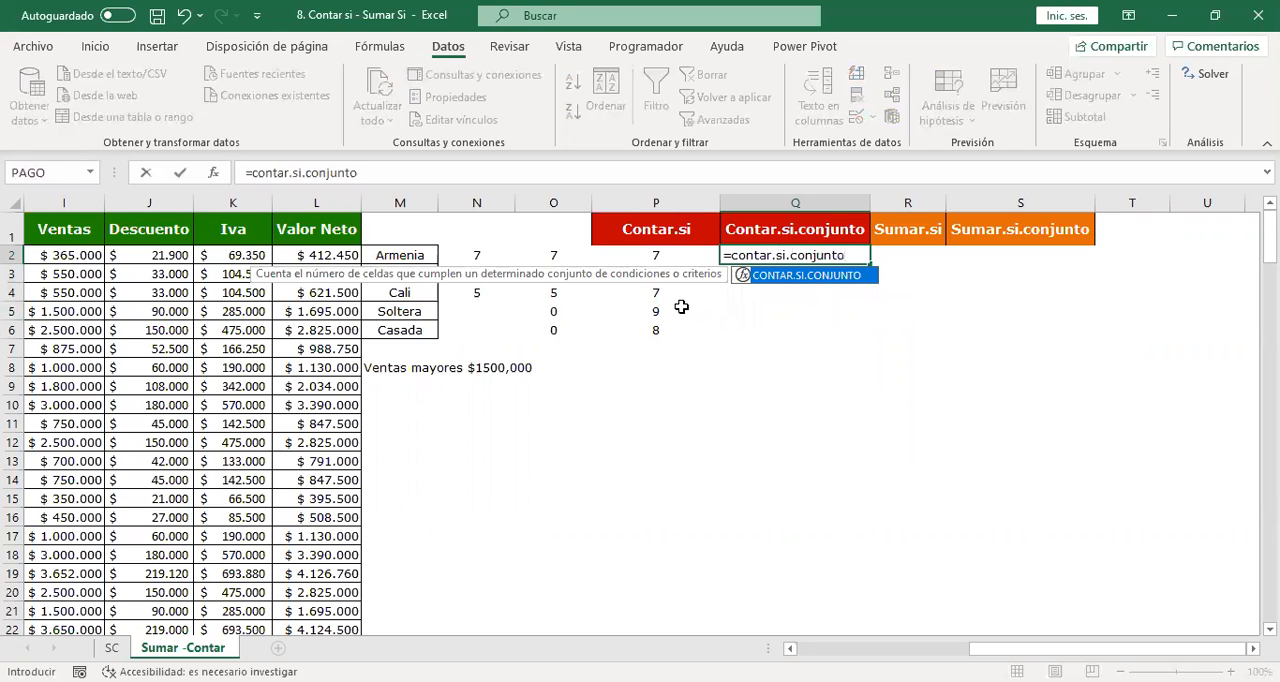
pyautogui.write('(')
pyautogui.press('Left')
pyautogui.press('Left')
pyautogui.press('Left')
pyautogui.press('Left')
pyautogui.press('Left')
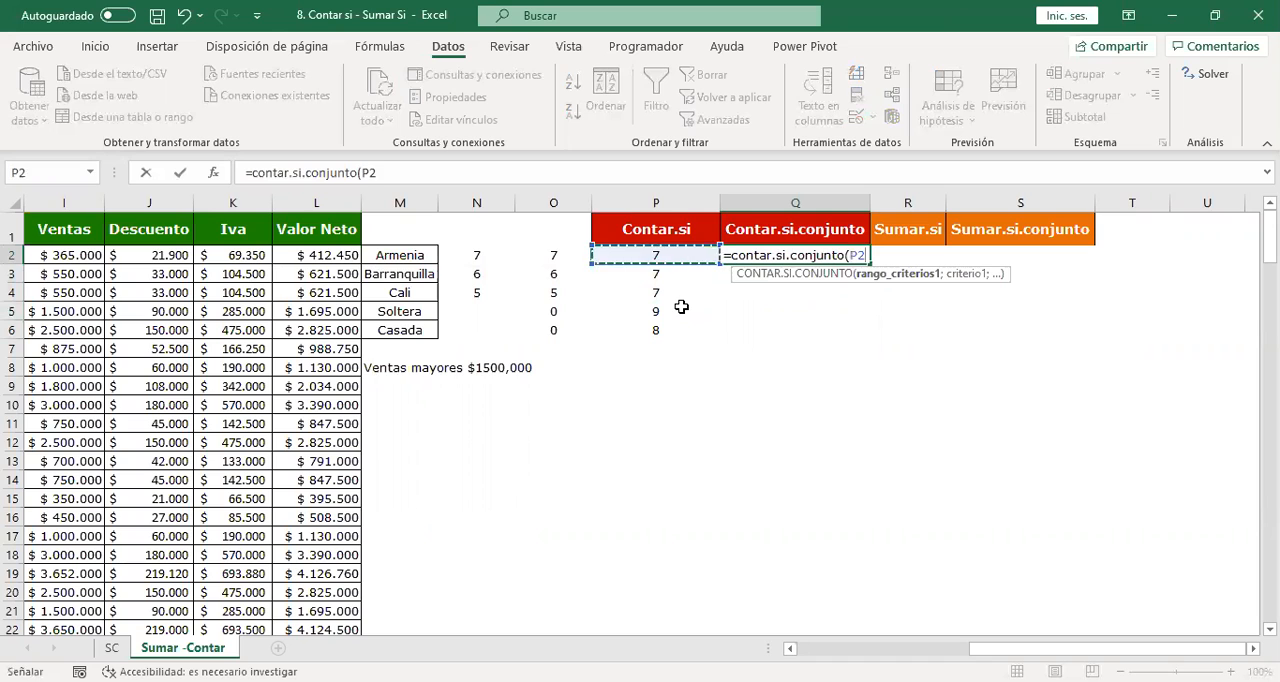
pyautogui.press('Left')
pyautogui.press('Left')
pyautogui.press('Left')
pyautogui.press('Left')
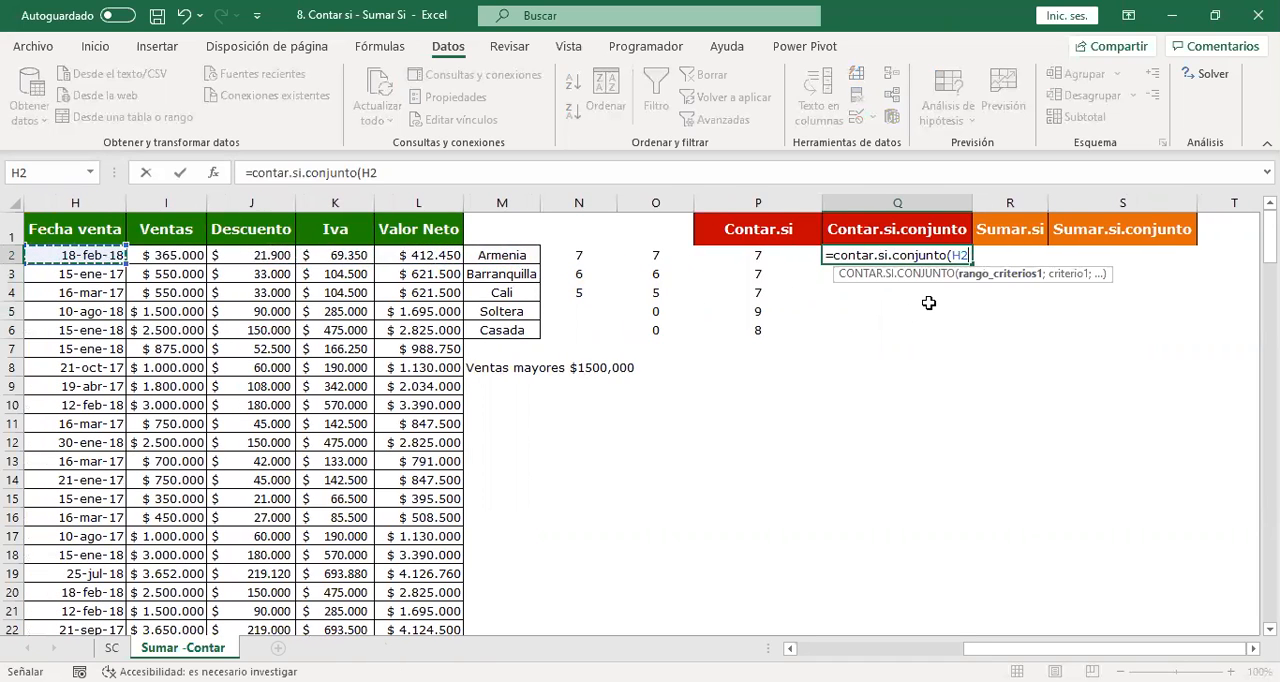
pyautogui.hscroll(-8, 640, 415)
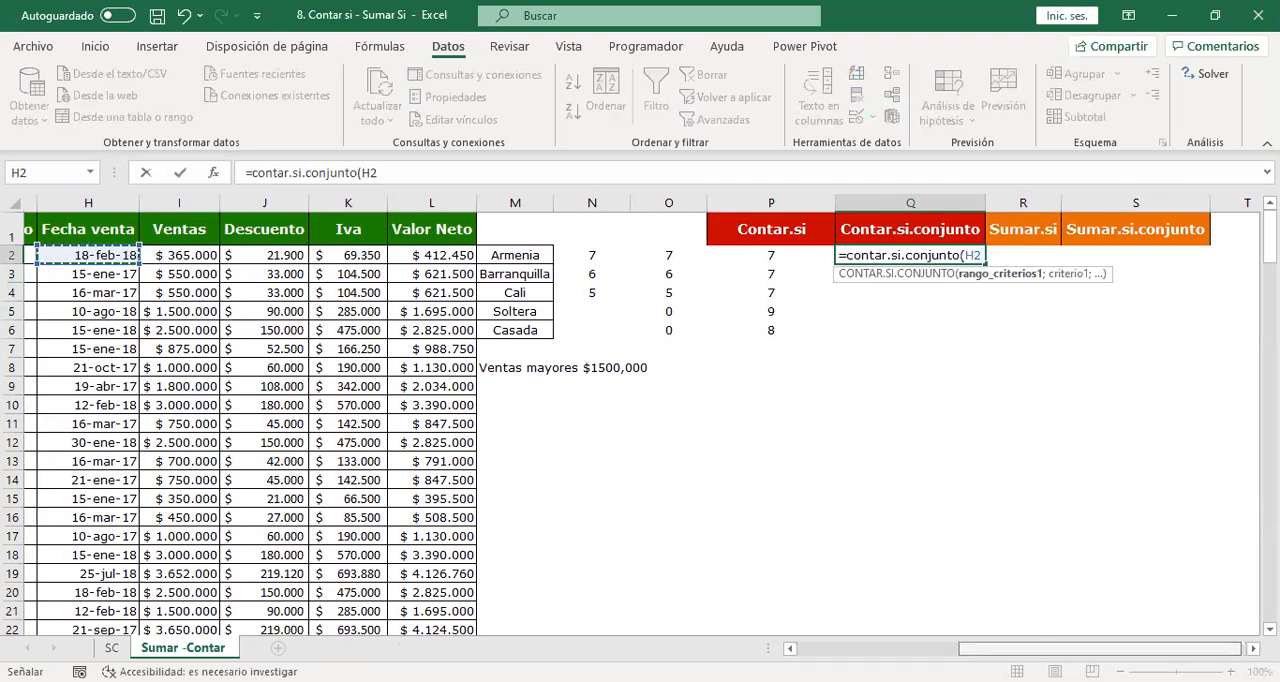
pyautogui.hscroll(-1, 640, 415)
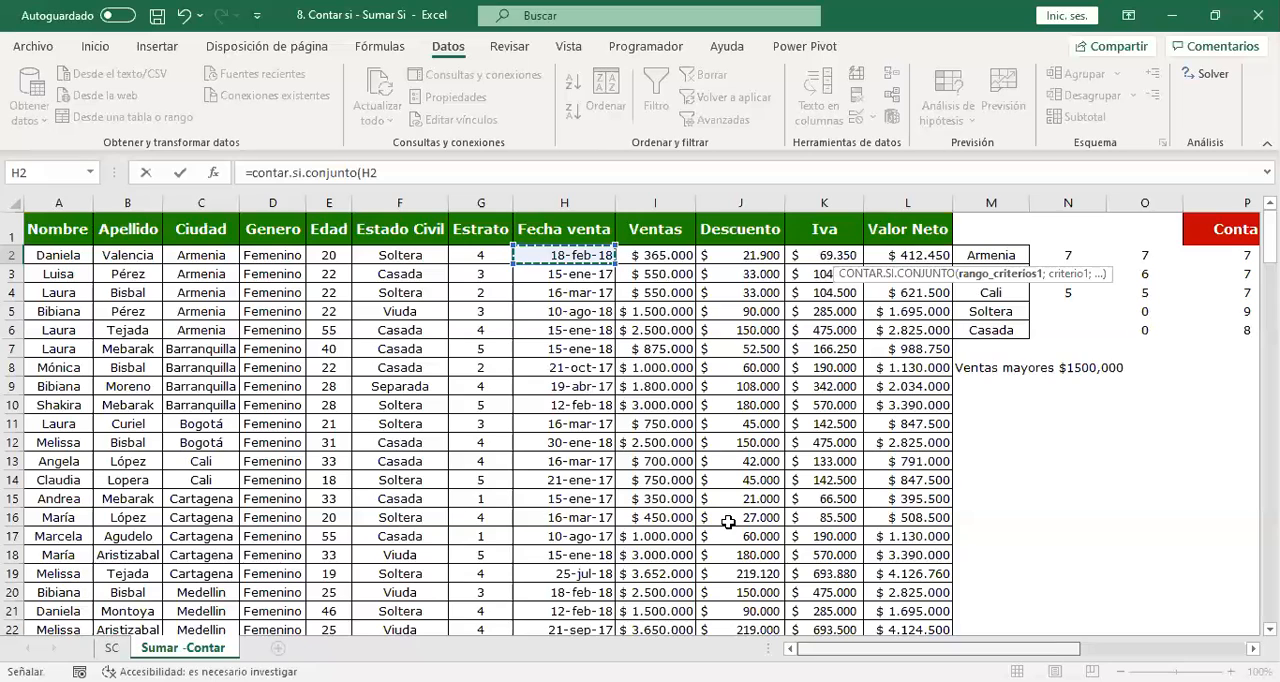
pyautogui.click(275, 203)
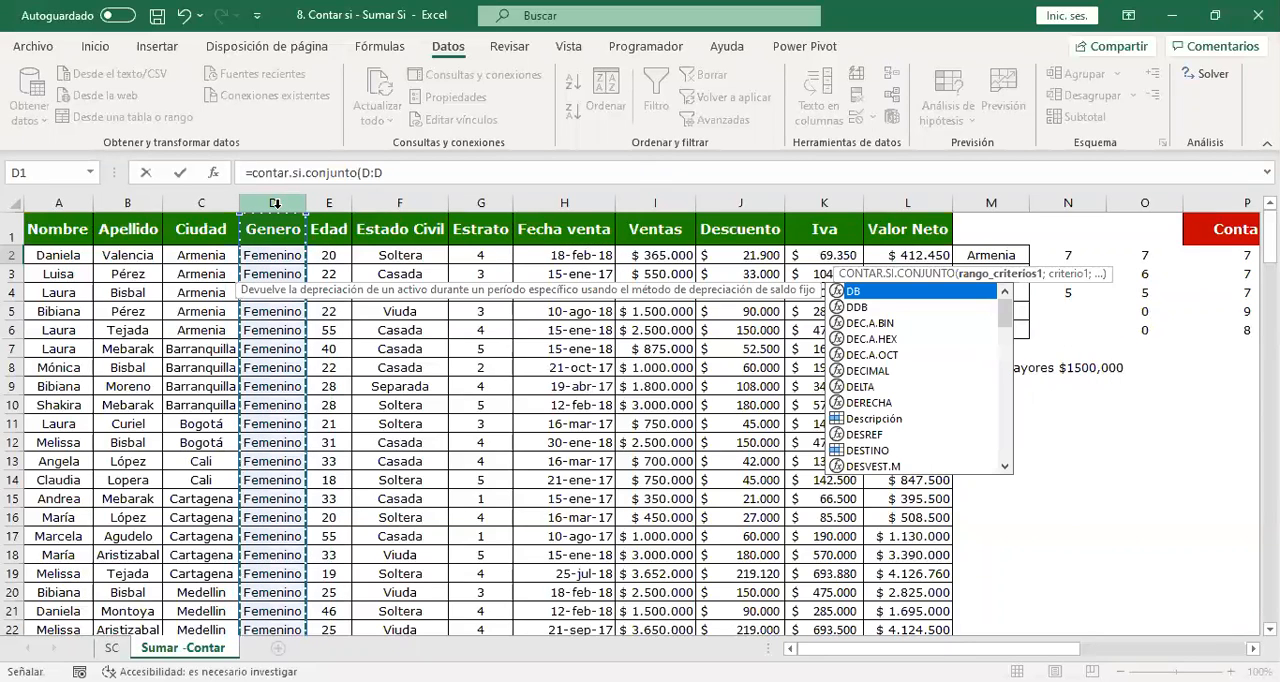
pyautogui.write(';')
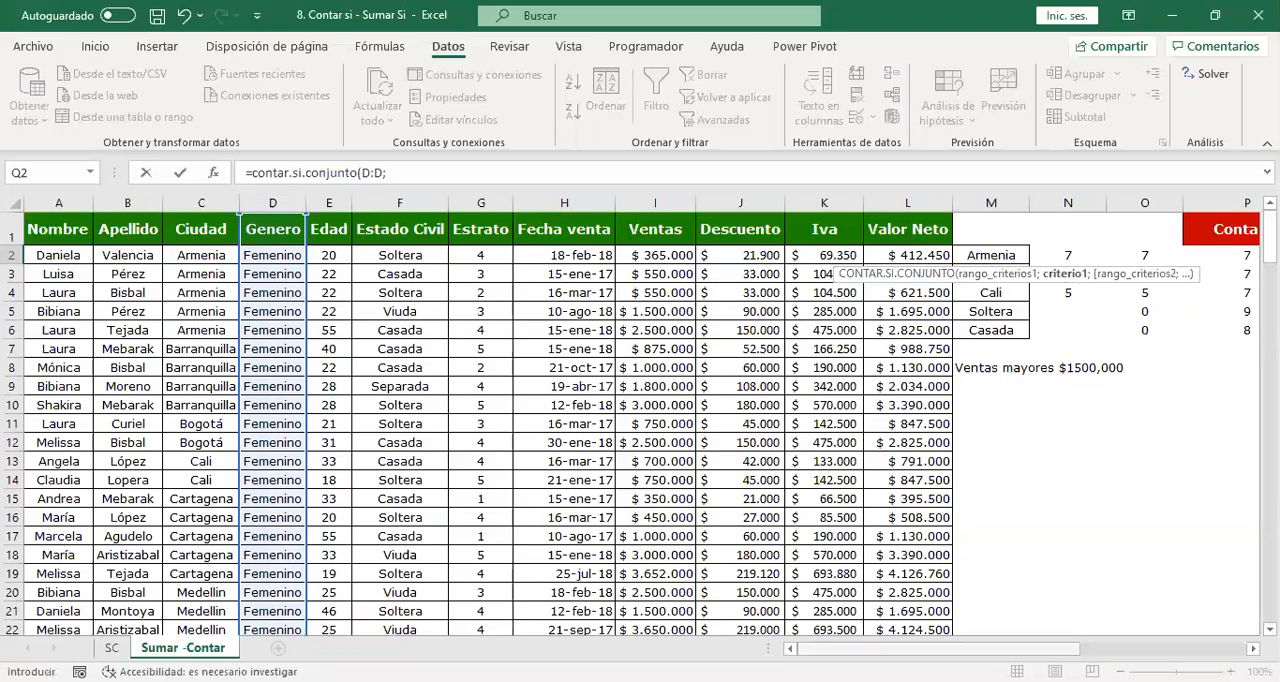
# Set the first criterion of the Q2 formula to the fixed text "FEMENINO".
pyautogui.moveTo(1078, 648); pyautogui.dragTo(1168, 645)
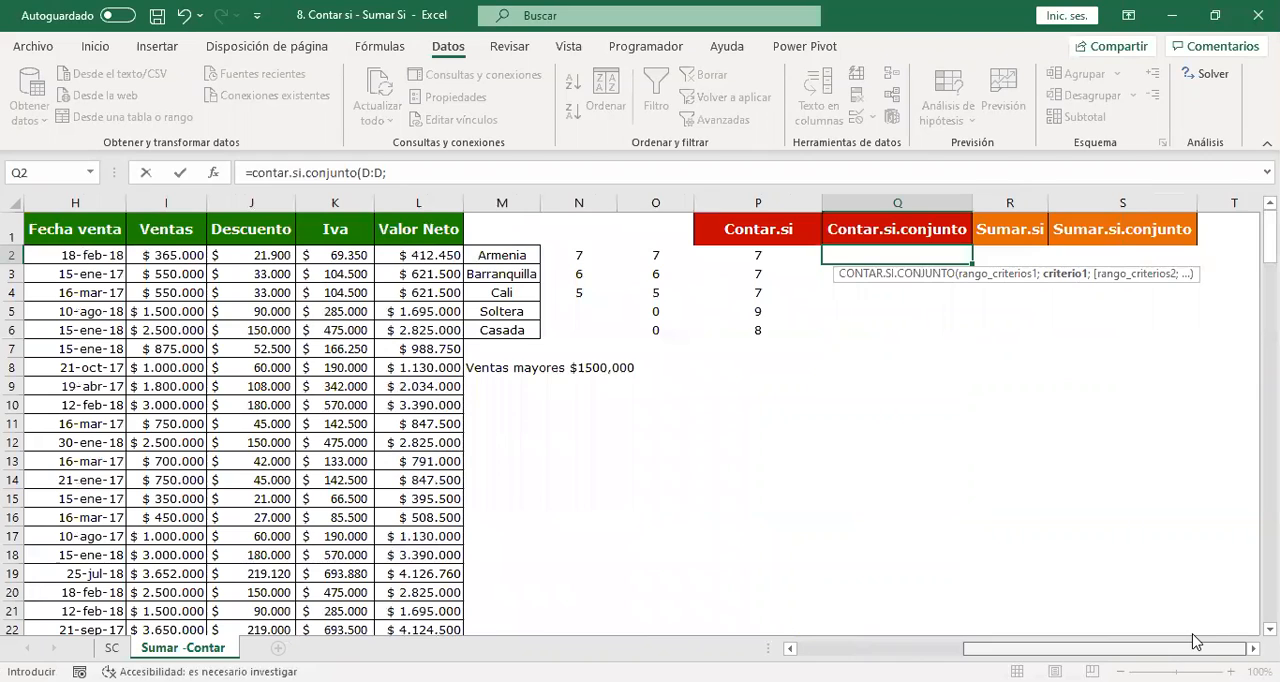
pyautogui.click(1177, 47)
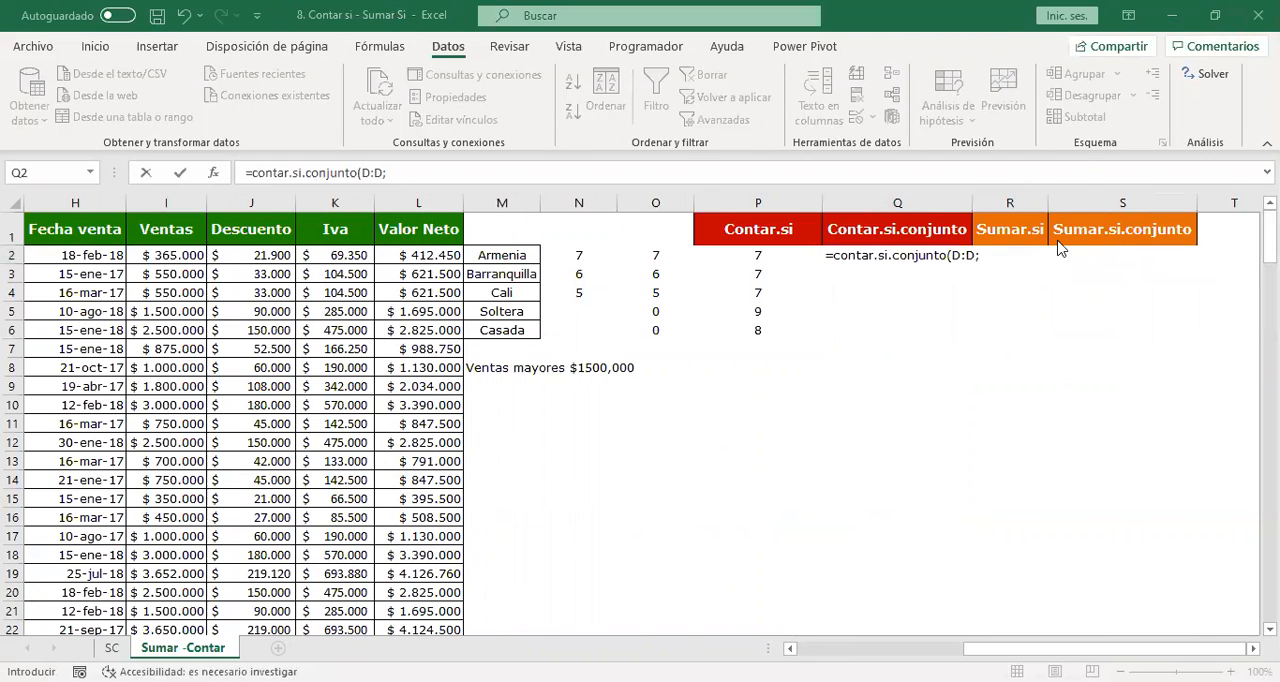
pyautogui.click(995, 275)
pyautogui.write('"FEMENINO"')
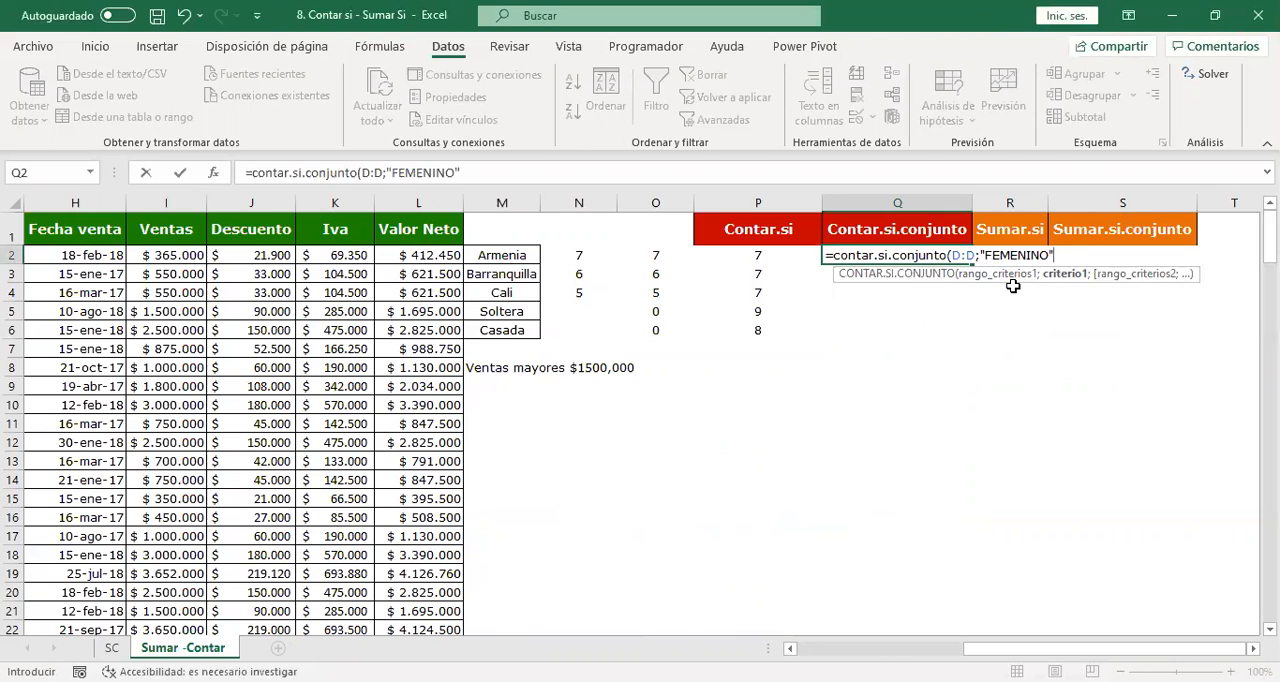
pyautogui.write(';')
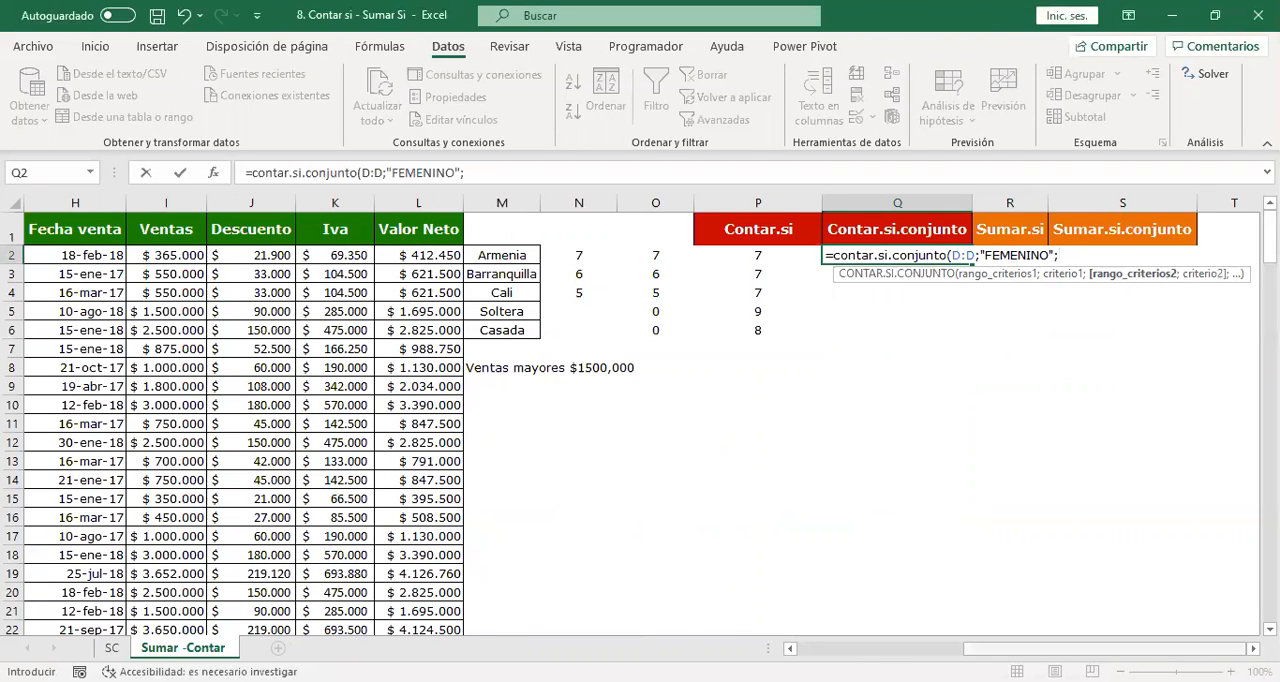
# Add the Estado Civil column F:F as the second range with the criterion "SEPARADA" and enter the Q2 formula.
pyautogui.moveTo(1057, 648)
pyautogui.mouseDown()
pyautogui.moveTo(990, 650)
pyautogui.moveTo(1072, 645)
pyautogui.mouseUp()
pyautogui.hscroll(-3, 960, 648)
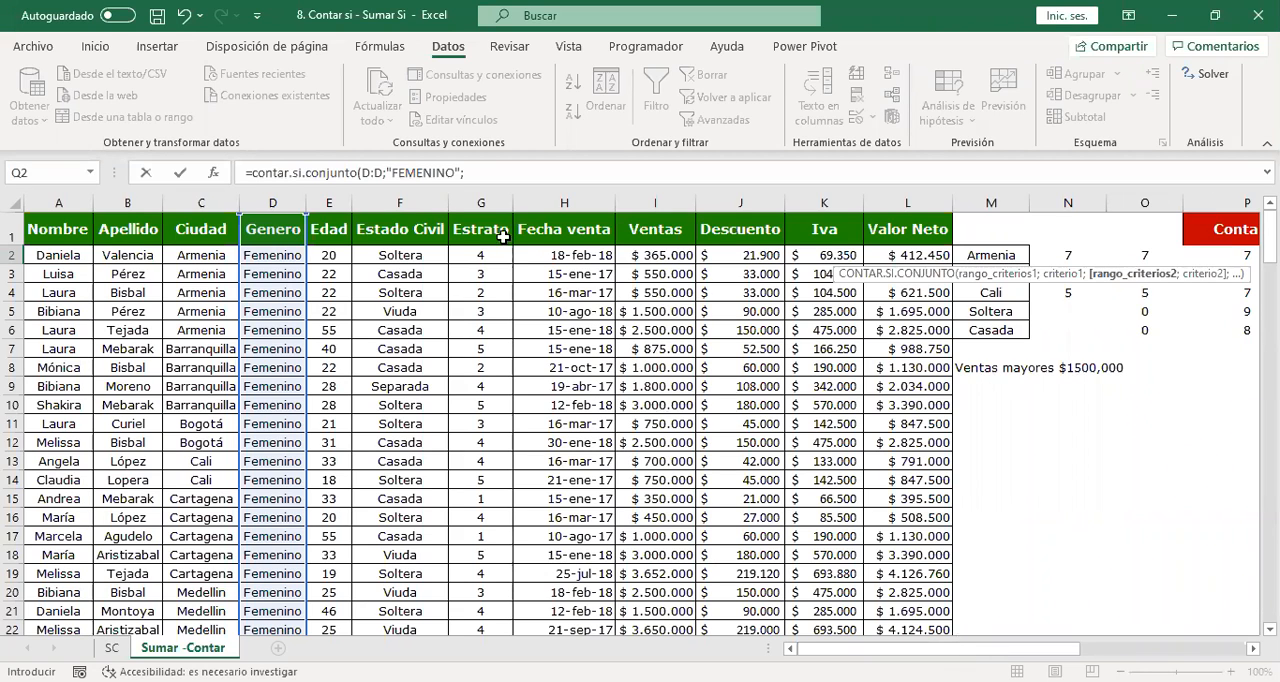
pyautogui.click(410, 203)
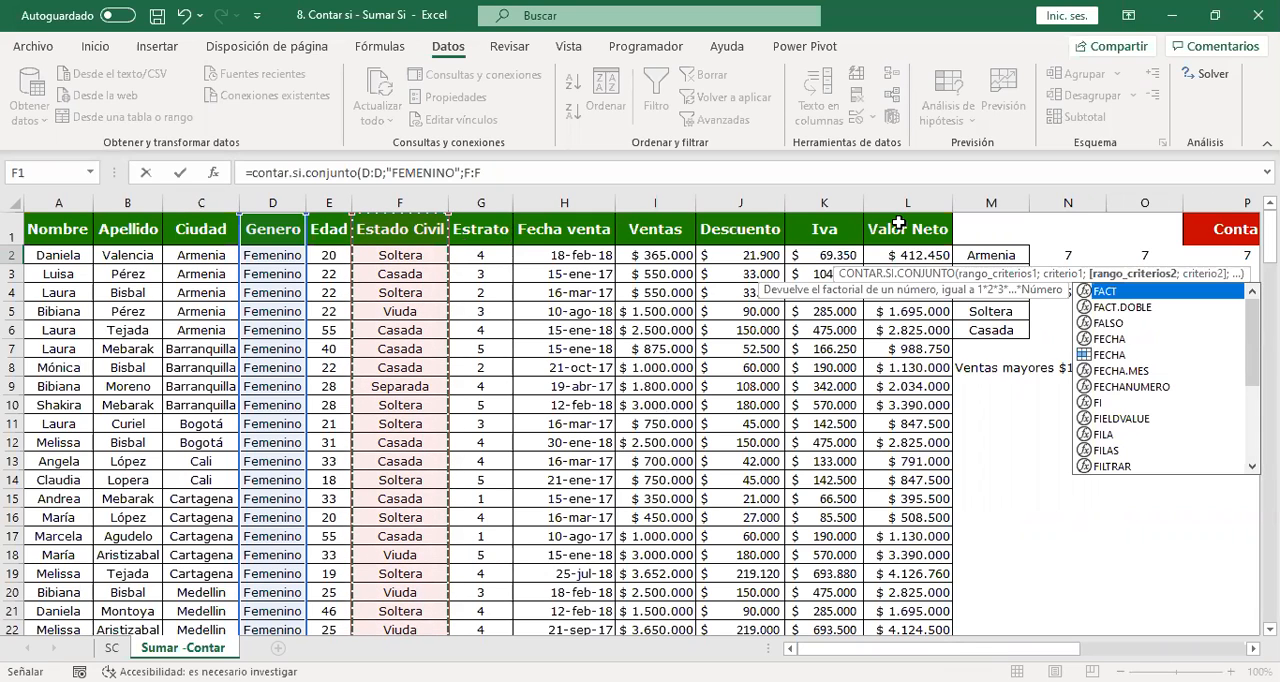
pyautogui.write(';"')
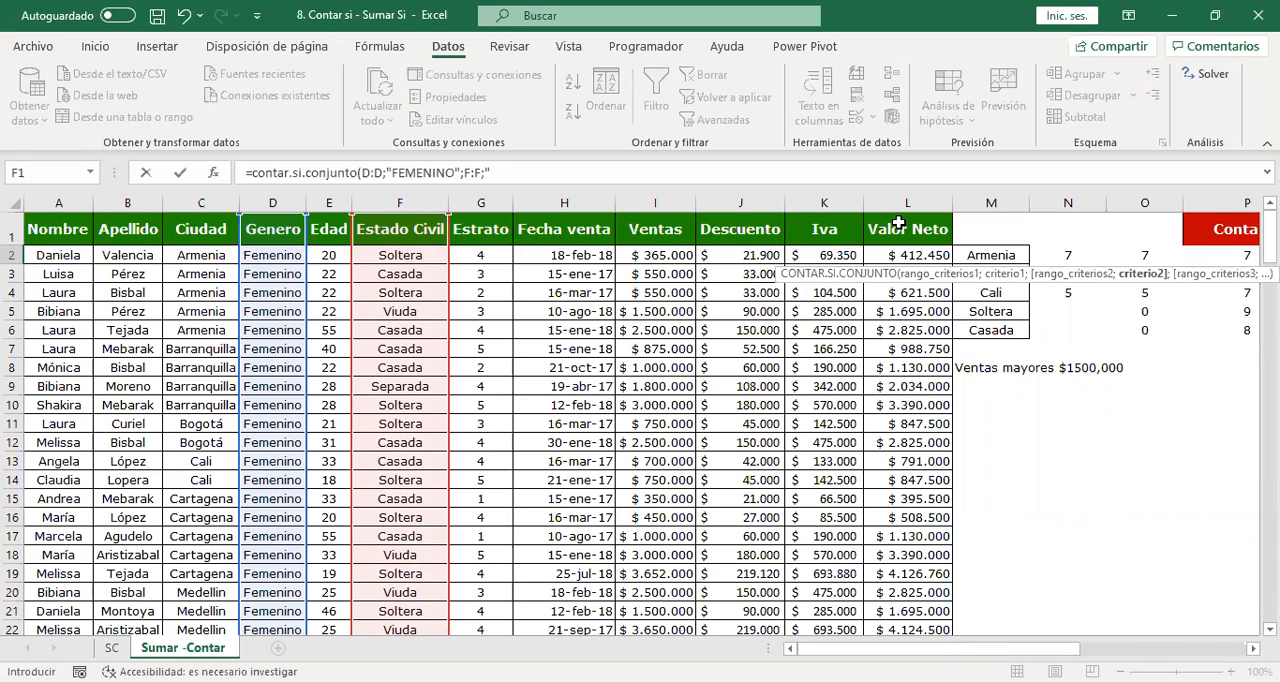
pyautogui.press('BackSpace')
pyautogui.write('SE')
pyautogui.press('BackSpace')
pyautogui.press('BackSpace')
pyautogui.write('"SEPARADA")')
pyautogui.press('Return')
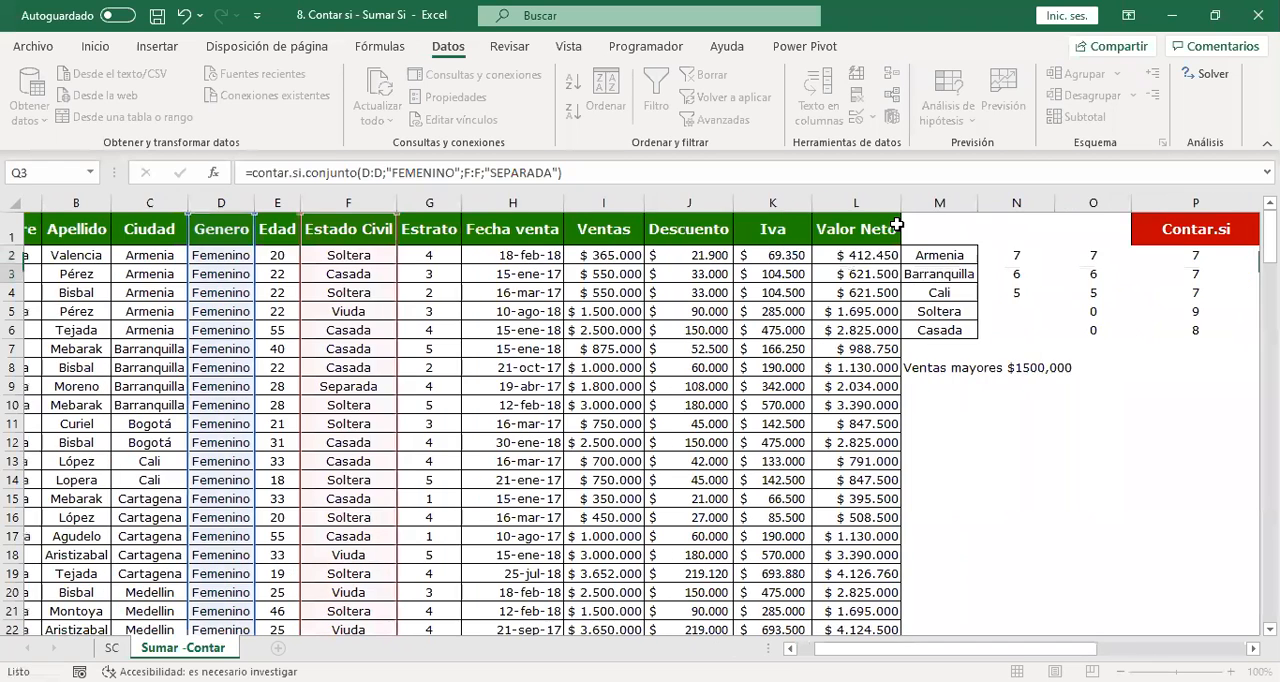
# Examine the CONTAR.SI.CONJUNTO formula and its result in Q2.
pyautogui.press('Up')
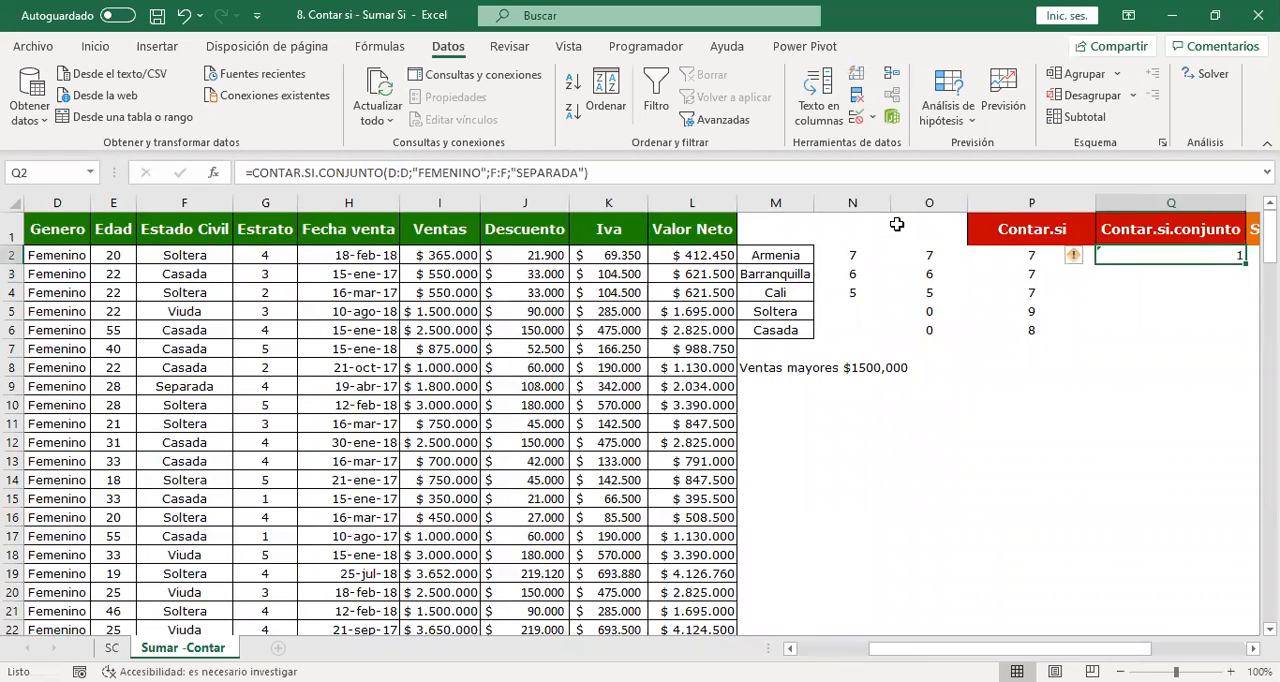
pyautogui.press('Down')
pyautogui.press('Down')
pyautogui.press('Up')
pyautogui.press('Up')
pyautogui.press('Up')
pyautogui.press('Right')
pyautogui.press('Right')
pyautogui.press('Right')
pyautogui.press('Down')
pyautogui.press('Left')
pyautogui.press('Left')
pyautogui.press('Left')
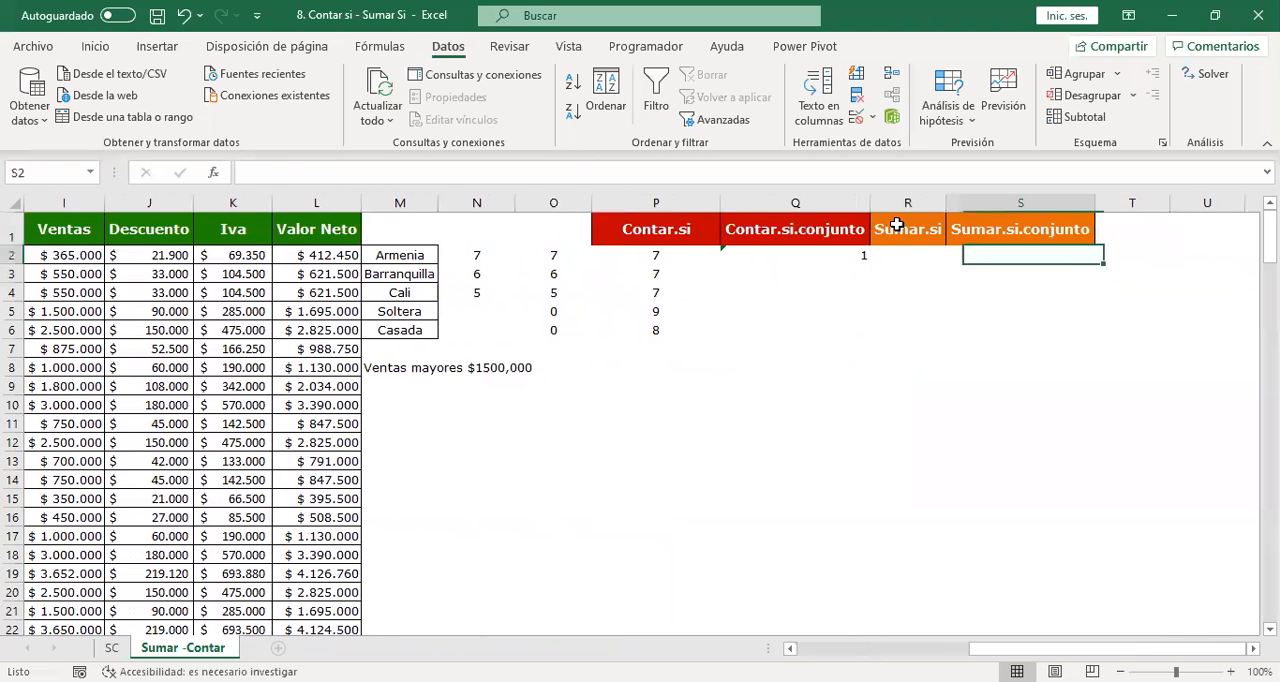
# Turn on filters for the header row of the data table, from Nombre to Valor Neto.
pyautogui.doubleClick(847, 255)
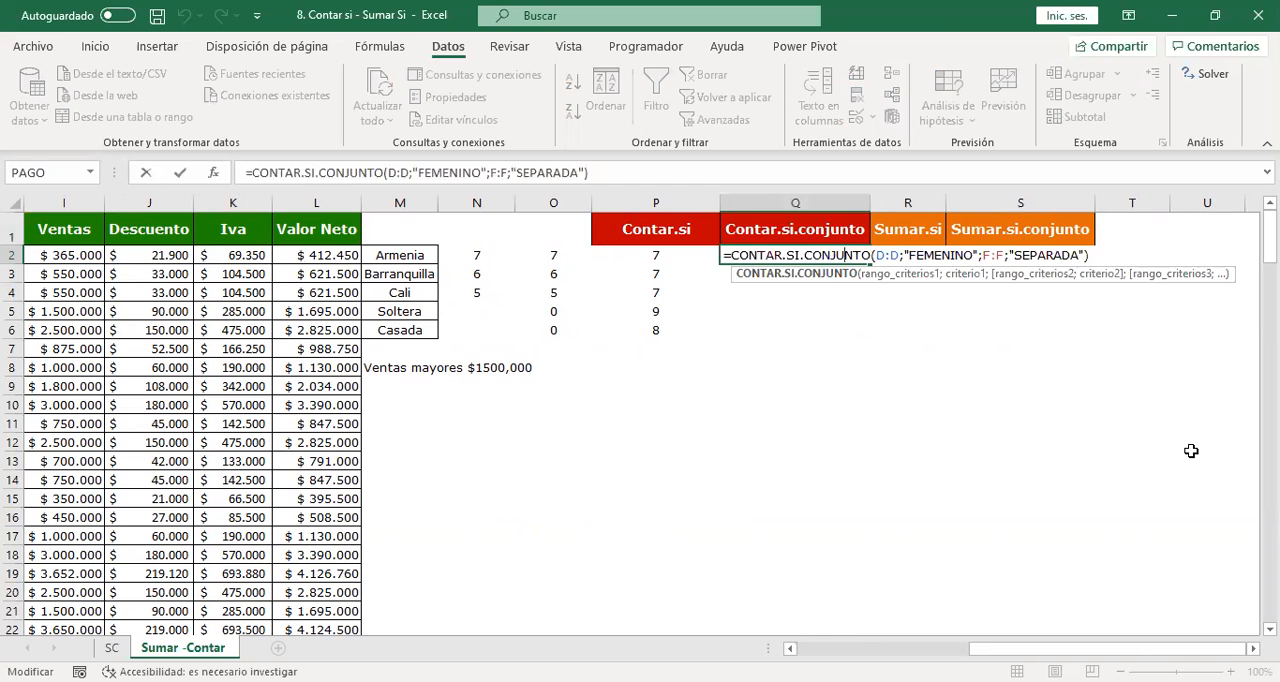
pyautogui.press('Return')
pyautogui.press('Left')
pyautogui.press('Left')
pyautogui.press('Left')
pyautogui.press('Left')
pyautogui.press('Left')
pyautogui.press('Left')
pyautogui.press('Left')
pyautogui.press('Left')
pyautogui.press('Left')
pyautogui.press('Left')
pyautogui.press('Left')
pyautogui.press('Left')
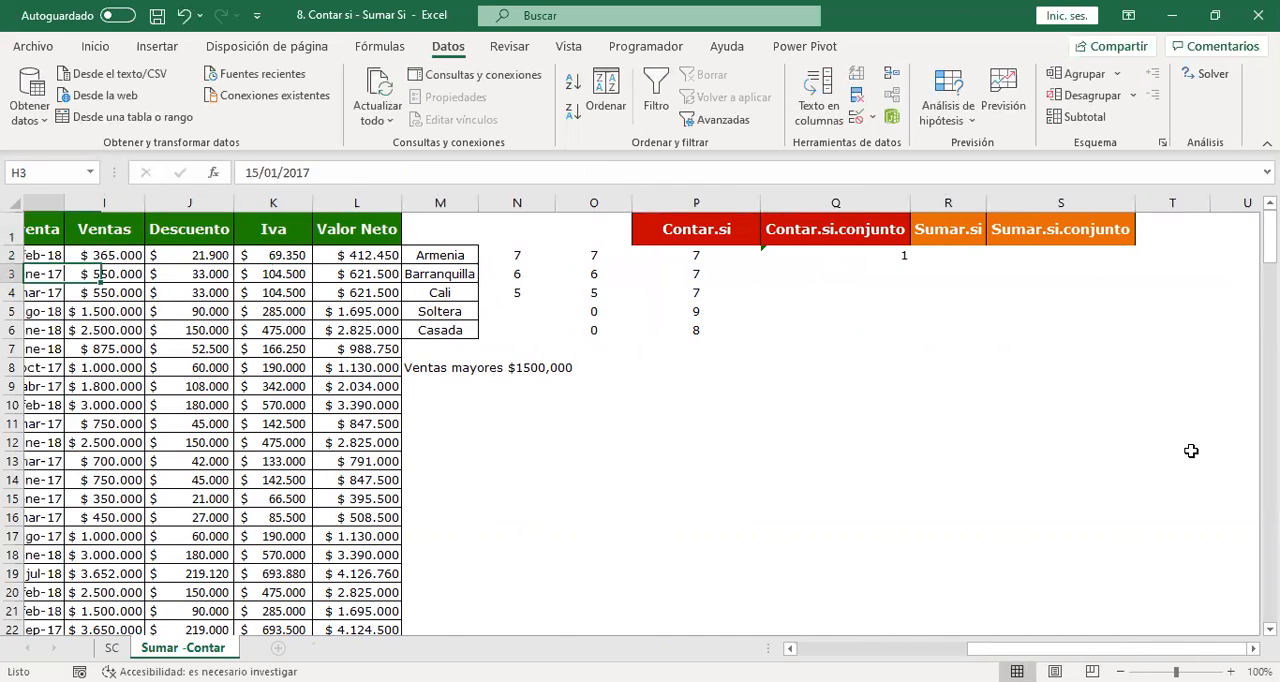
pyautogui.press('Left')
pyautogui.press('Left')
pyautogui.press('Left')
pyautogui.press('Left')
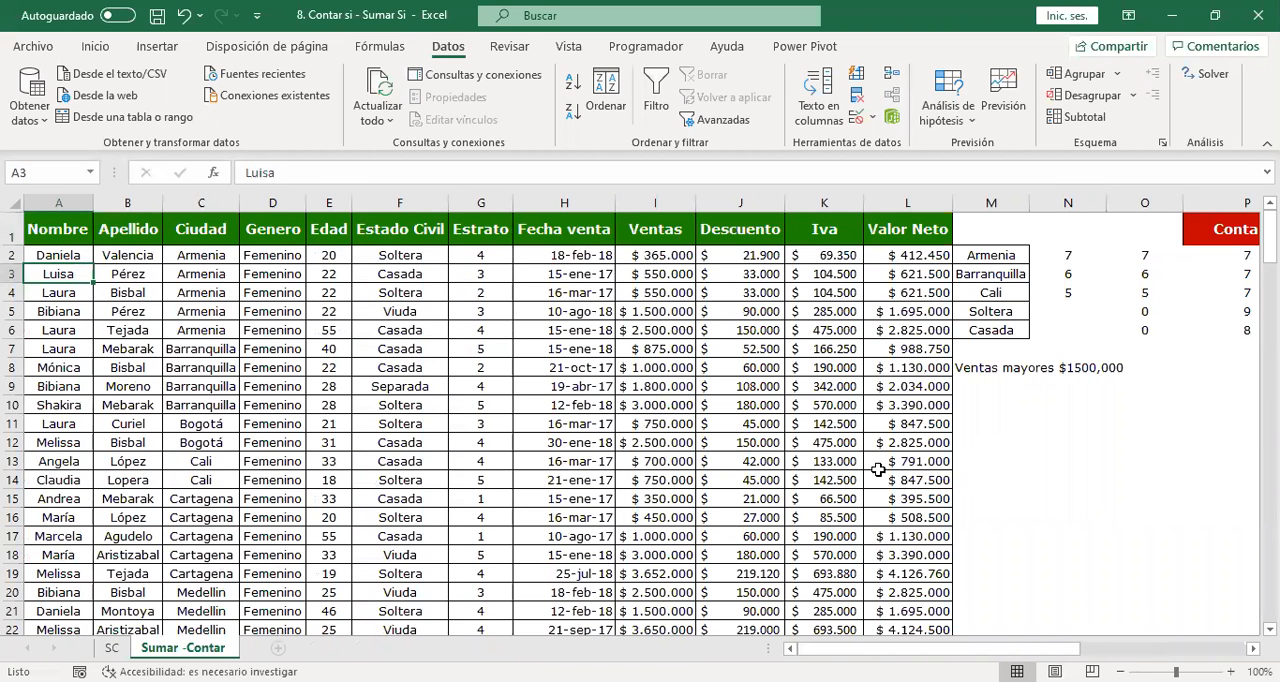
pyautogui.click(905, 226)
pyautogui.moveTo(905, 226); pyautogui.dragTo(45, 228)
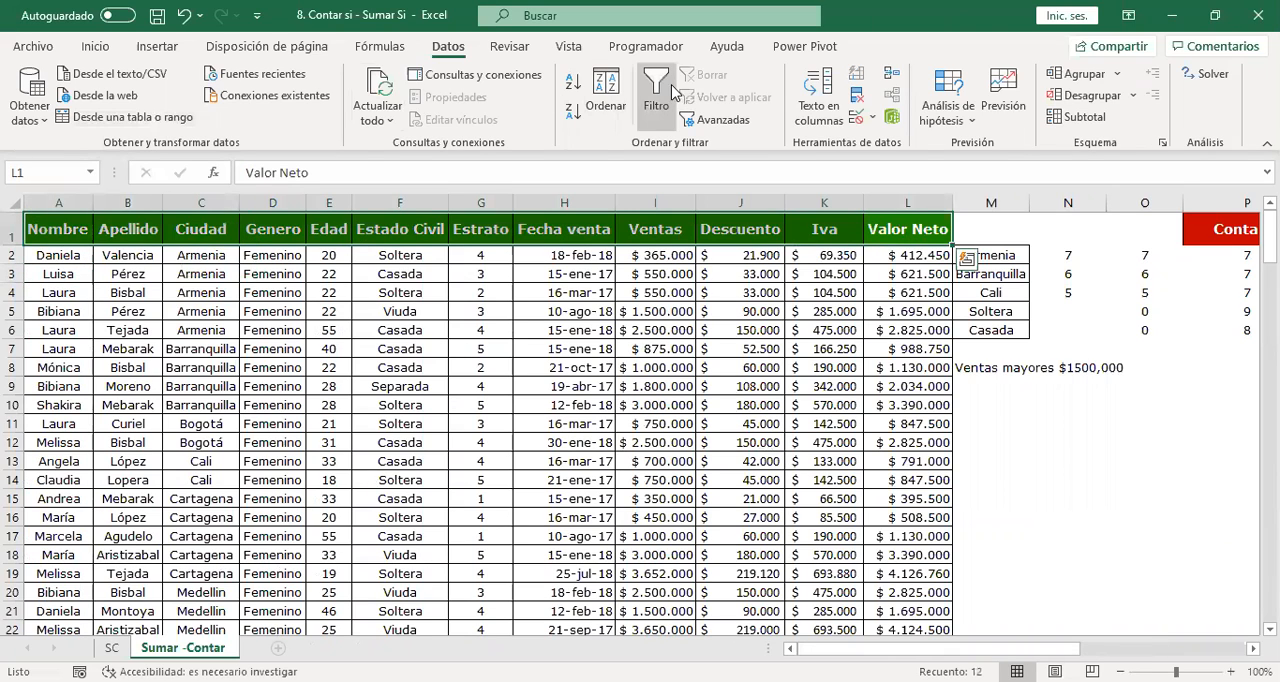
pyautogui.click(656, 90)
# Filter the Genero column to show only Femenino.
pyautogui.click(270, 231)
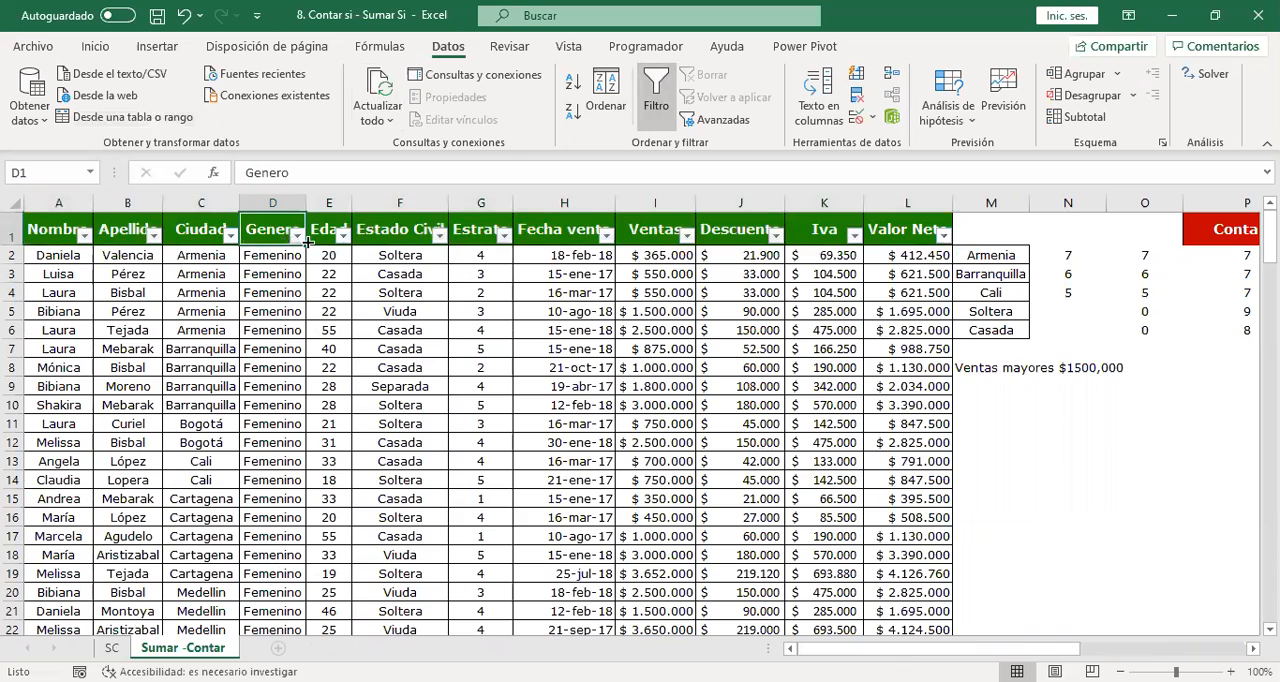
pyautogui.click(297, 235)
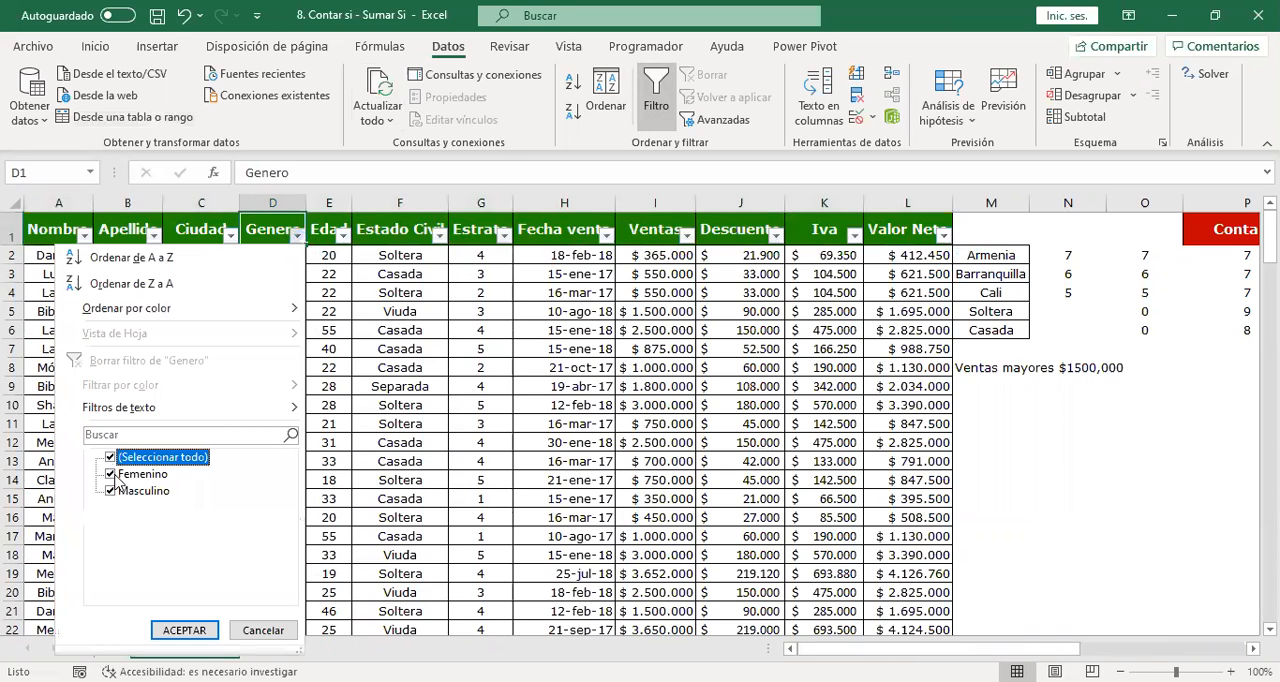
pyautogui.click(110, 457)
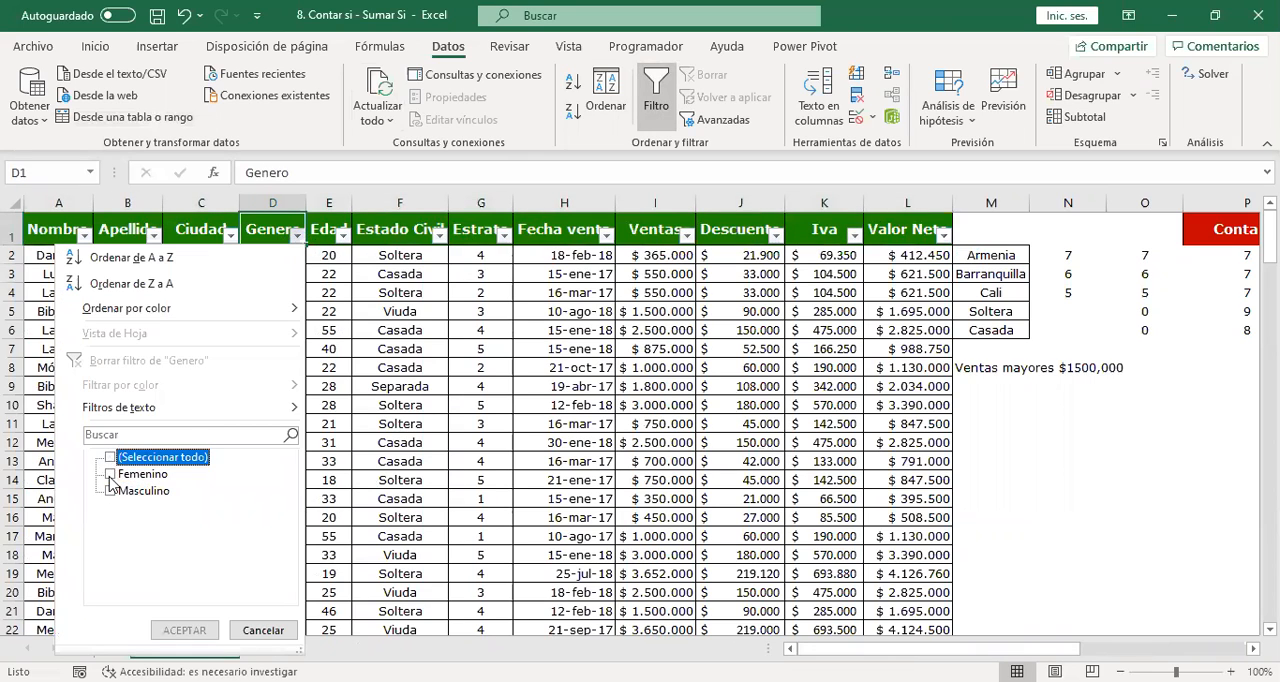
pyautogui.click(111, 474)
pyautogui.click(183, 630)
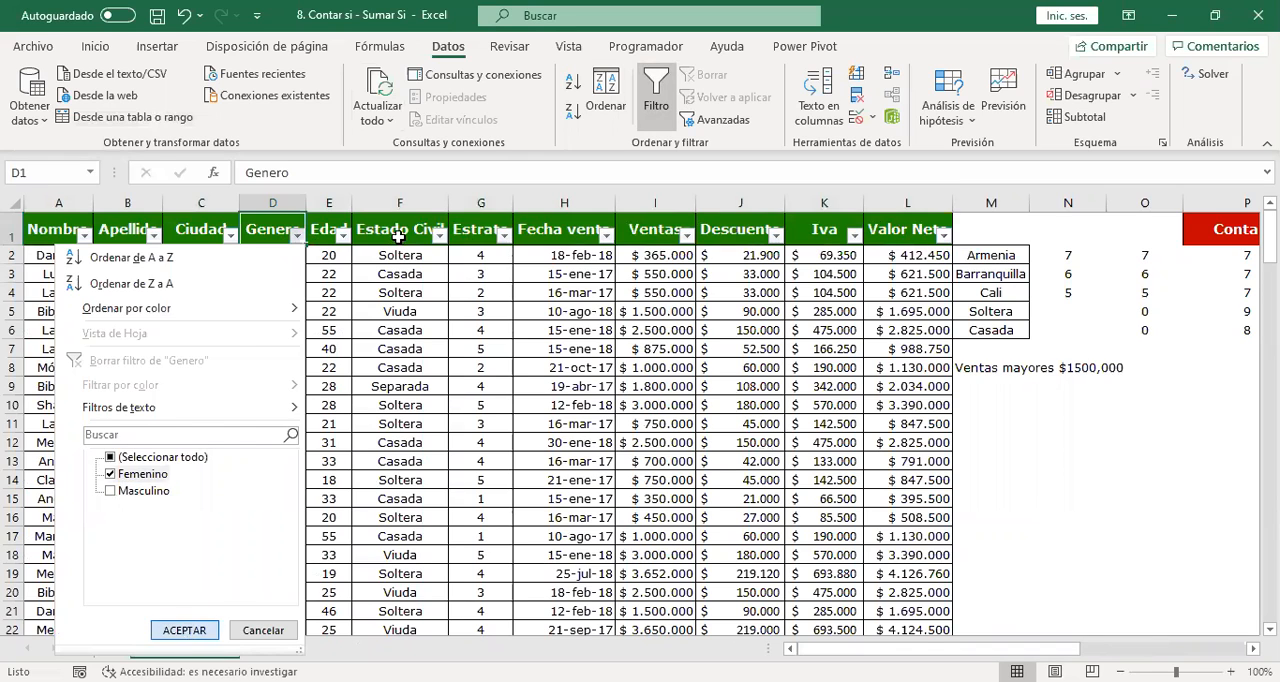
# Filter the Estado Civil column to show only Separada.
pyautogui.click(400, 238)
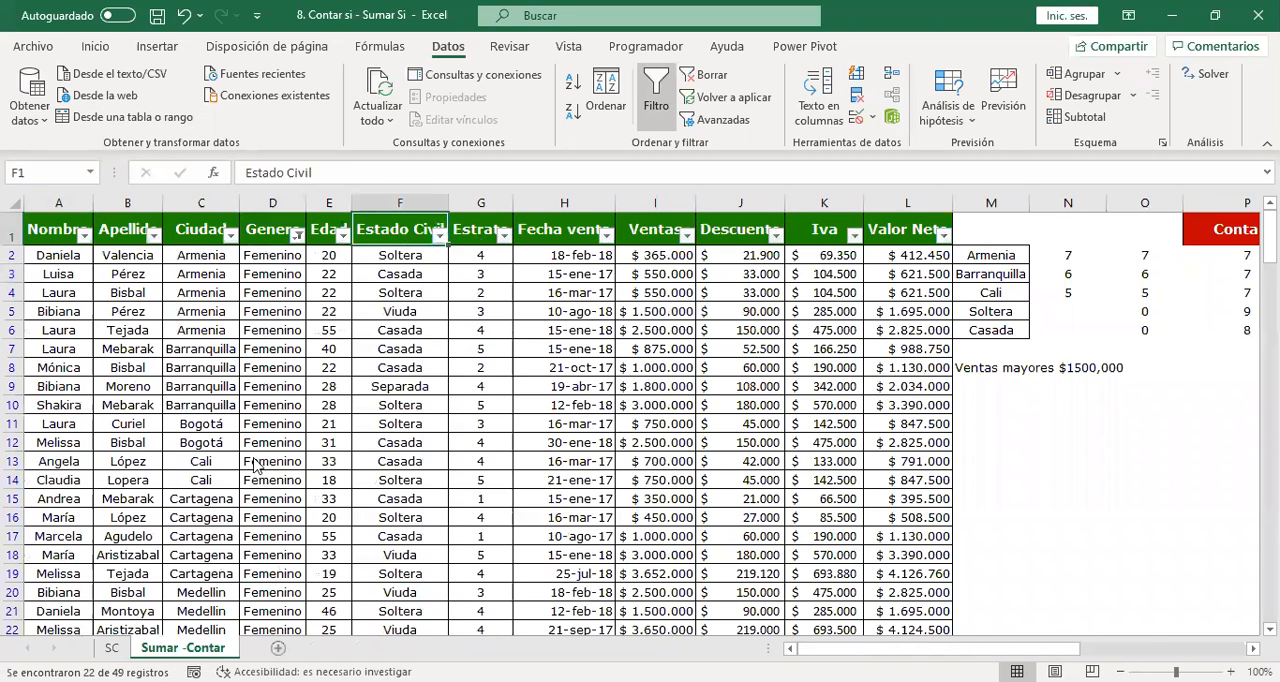
pyautogui.click(440, 238)
pyautogui.click(253, 457)
pyautogui.click(253, 491)
pyautogui.click(326, 630)
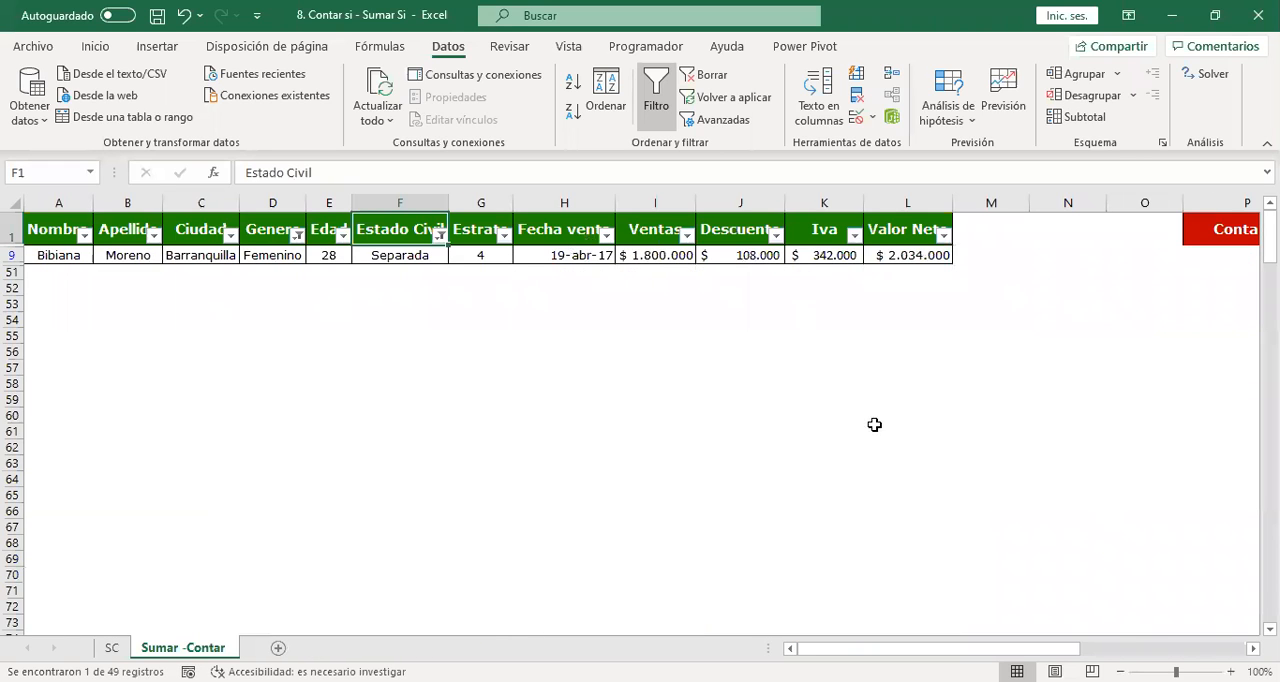
# Undo the Estado Civil and Genero filters and the header row's filter activation.
pyautogui.hotkey('ctrl', 'z')
pyautogui.hotkey('ctrl', 'z')
pyautogui.hotkey('ctrl', 'z')
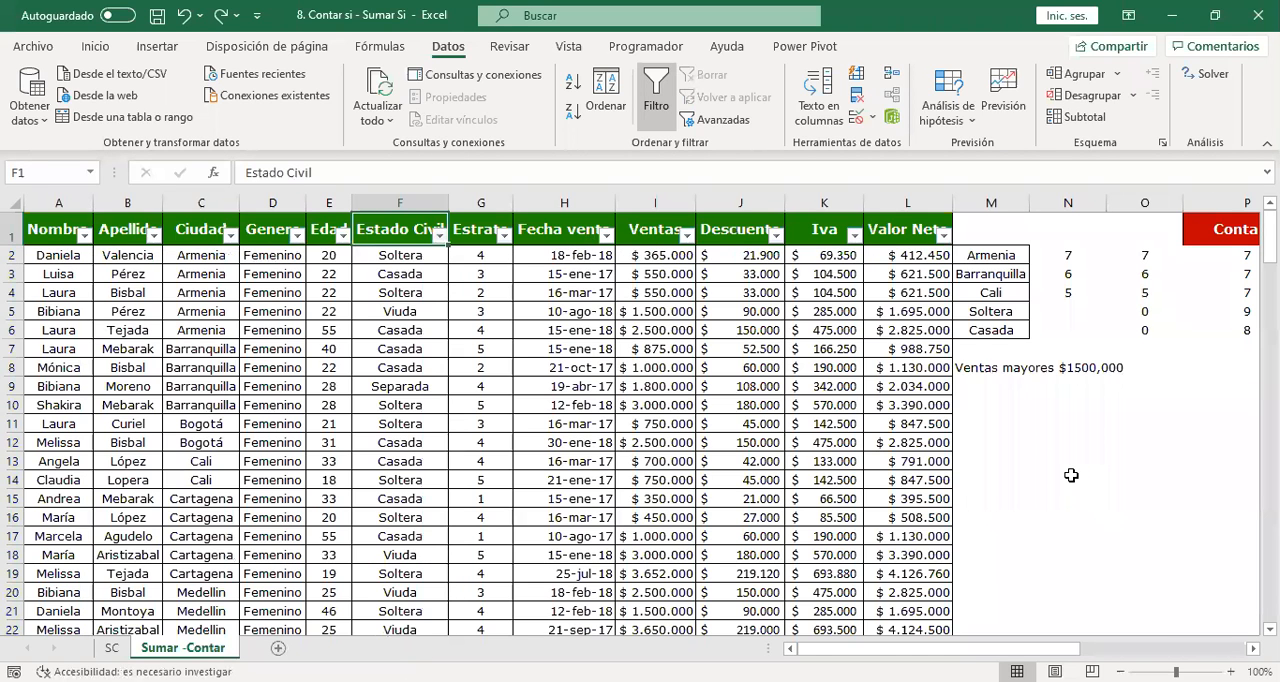
# Change the Estado Civil criterion in the Q2 CONTAR.SI.CONJUNTO formula to "CASADA".
pyautogui.press('Right')
pyautogui.press('Right')
pyautogui.press('Right')
pyautogui.press('Right')
pyautogui.press('Right')
pyautogui.press('Right')
pyautogui.press('Right')
pyautogui.press('Right')
pyautogui.press('Right')
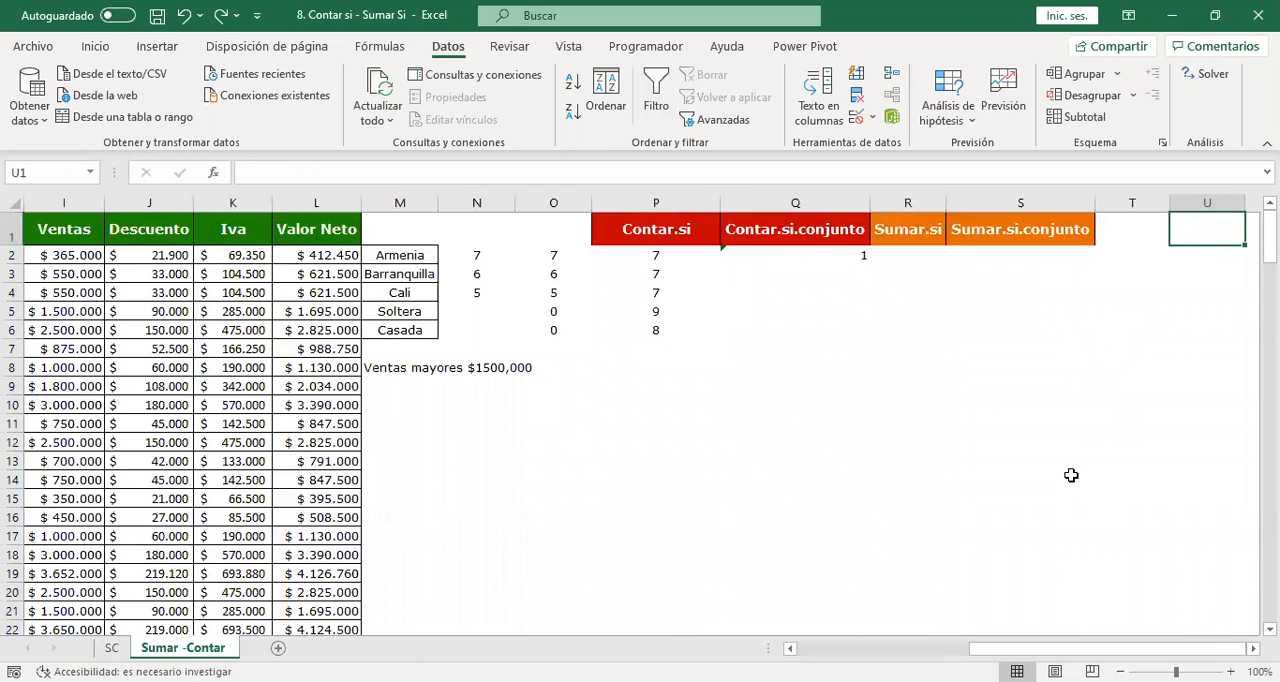
pyautogui.click(781, 256)
pyautogui.doubleClick(783, 257)
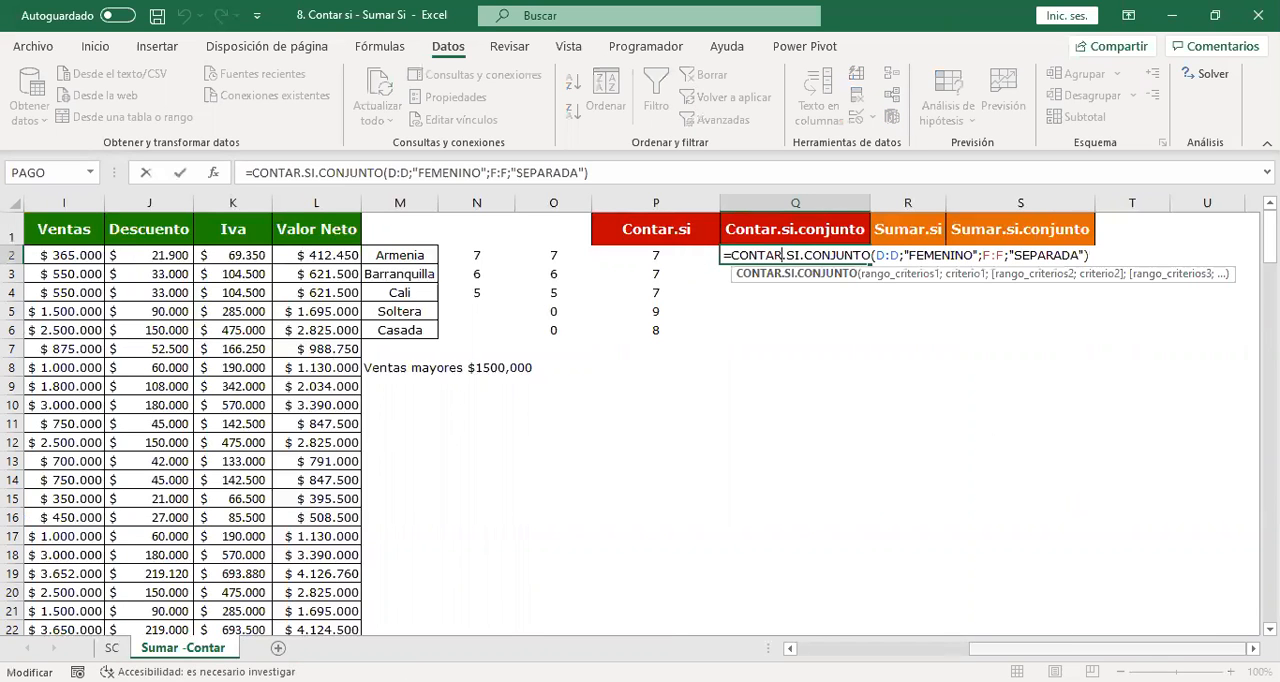
pyautogui.moveTo(988, 650); pyautogui.dragTo(820, 650)
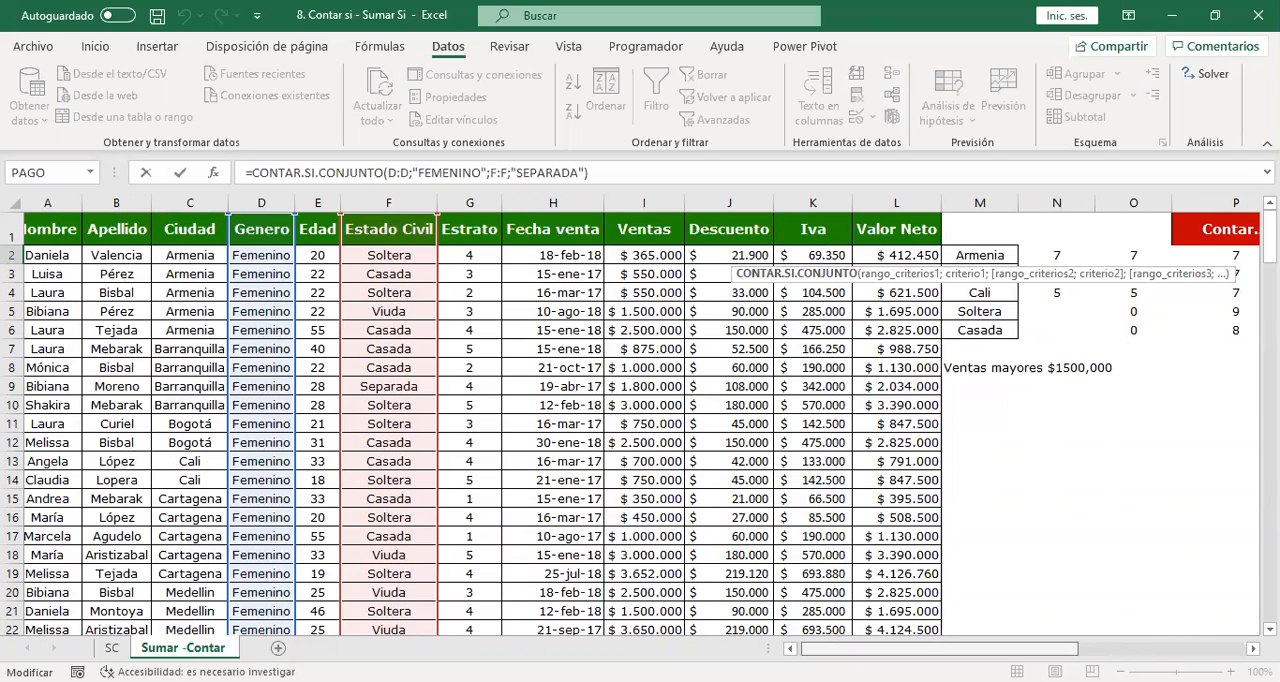
pyautogui.hscroll(-1, 641, 424)
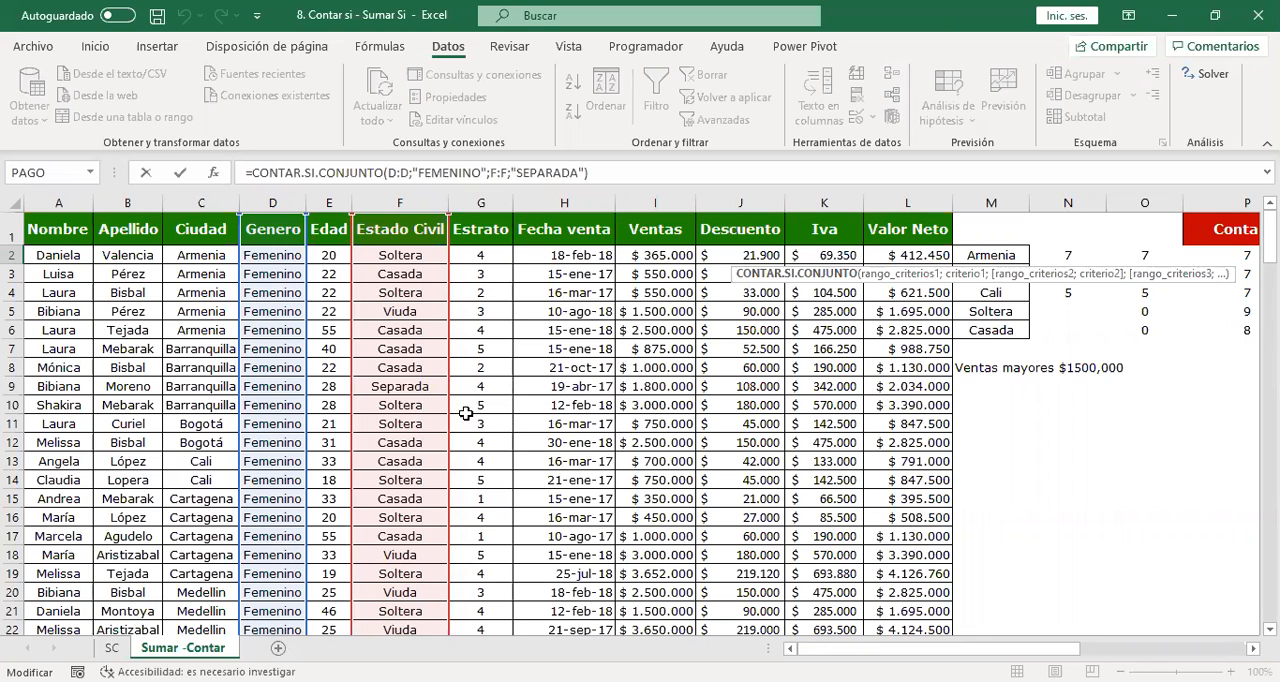
pyautogui.moveTo(1077, 648); pyautogui.dragTo(1243, 650)
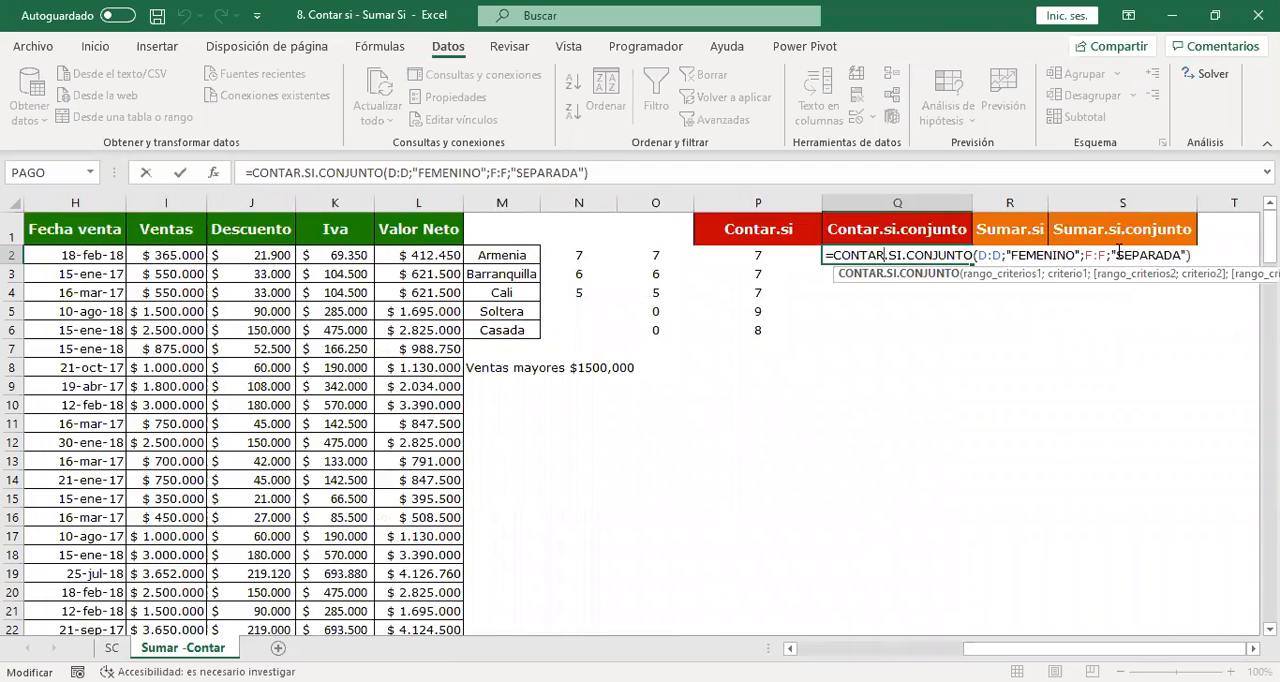
pyautogui.moveTo(1116, 255); pyautogui.dragTo(1180, 252)
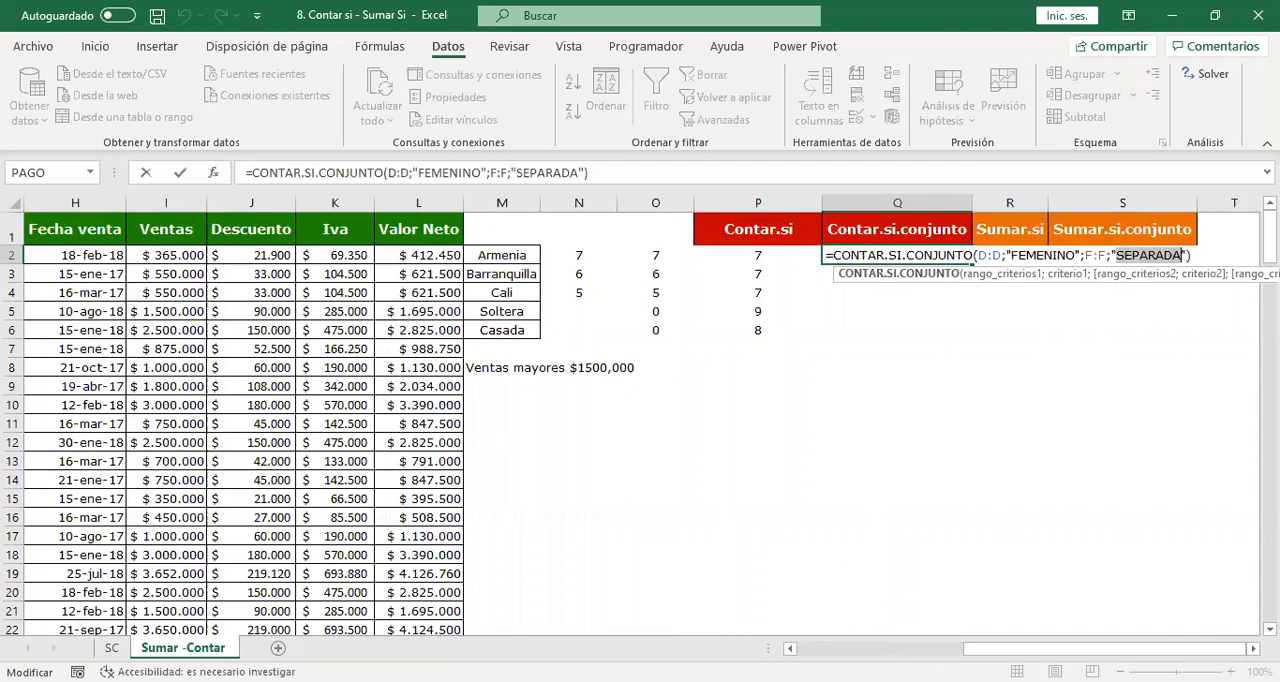
pyautogui.write('CASADA')
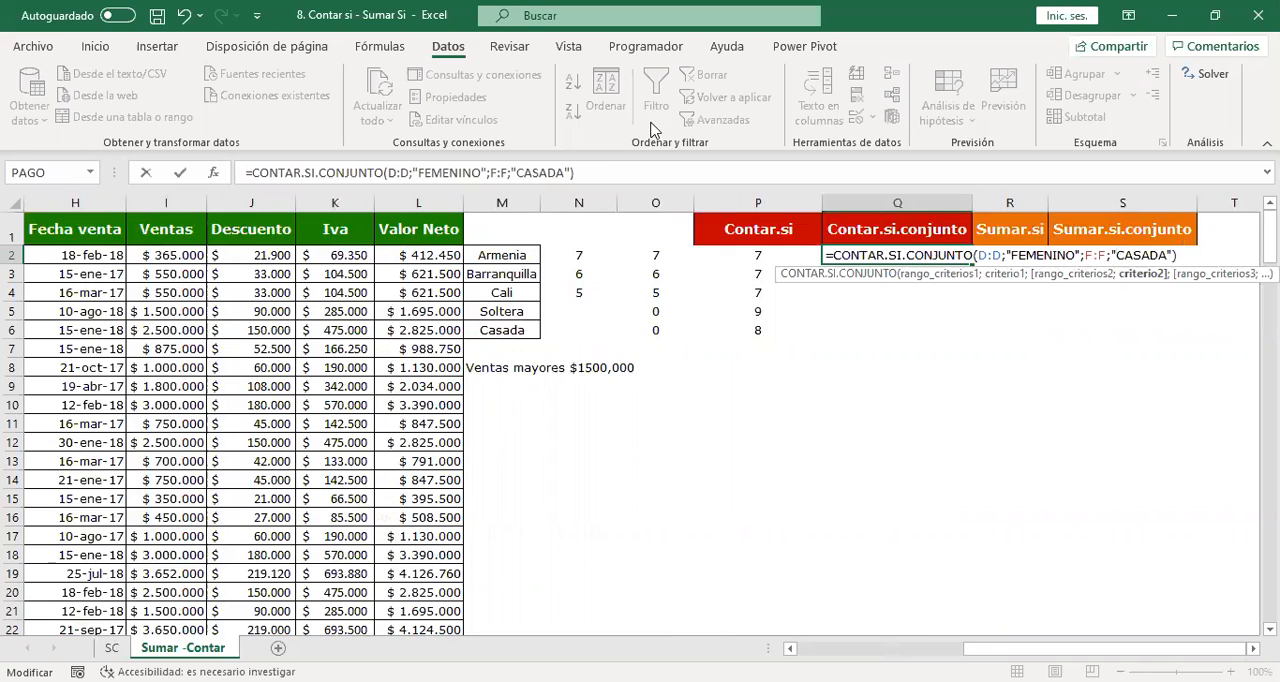
# Add the Estrato column G:G as the third criteria range with the criterion 4 and enter the Q2 formula.
pyautogui.click(570, 171)
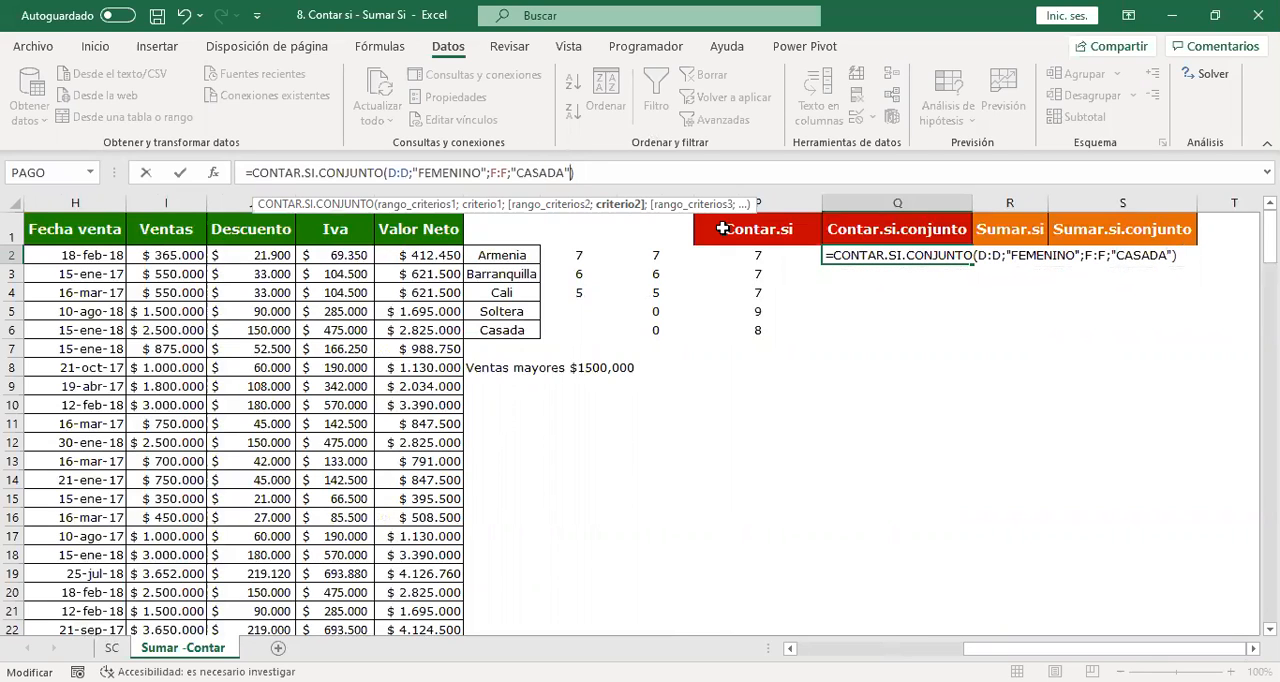
pyautogui.write(';')
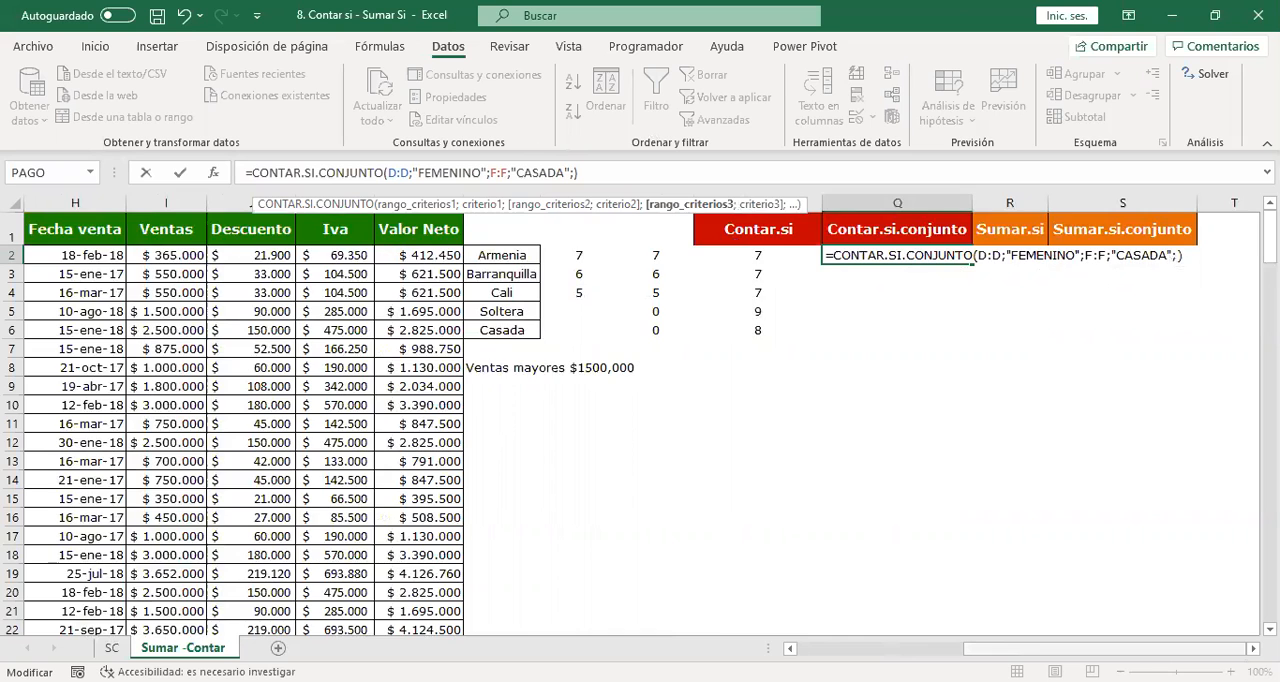
pyautogui.hscroll(-4, 540, 208)
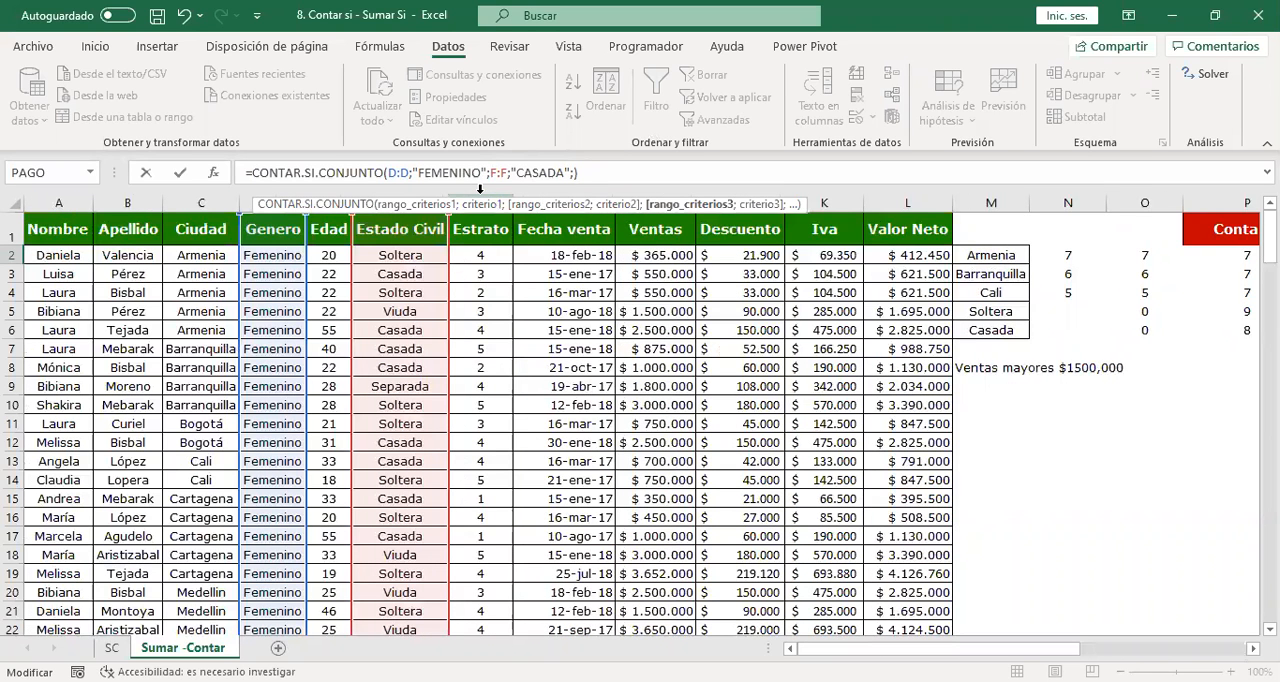
pyautogui.click(480, 200)
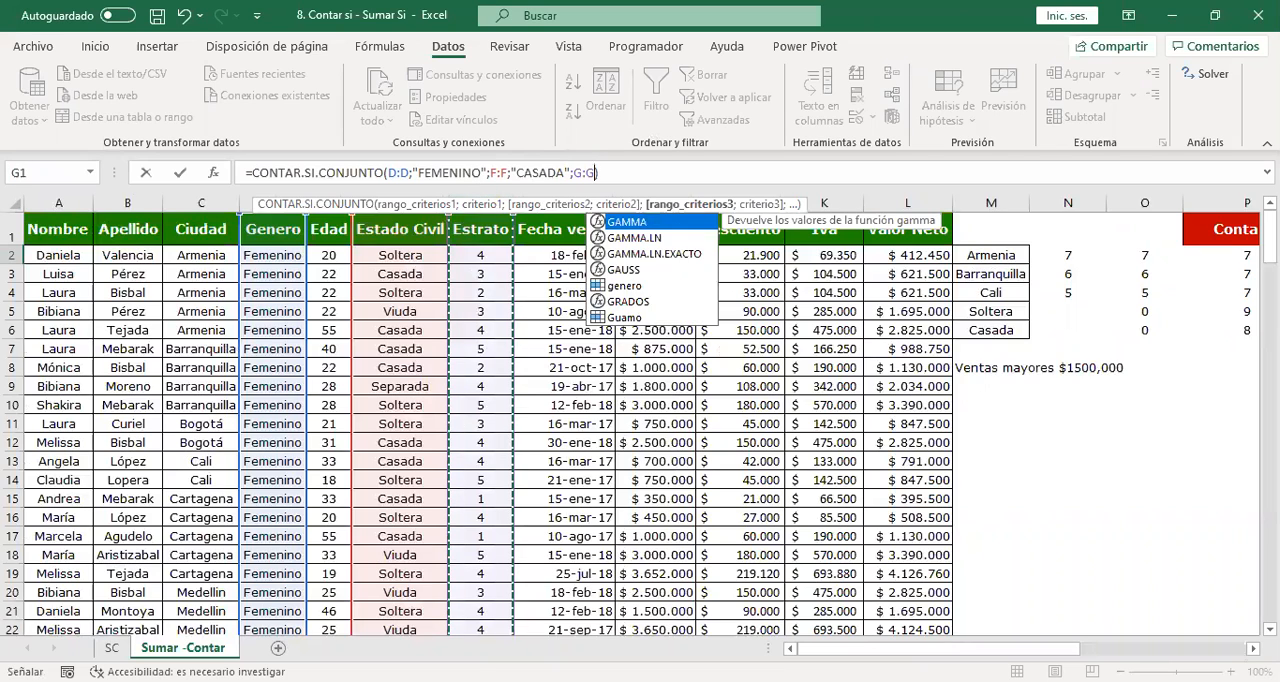
pyautogui.write(';')
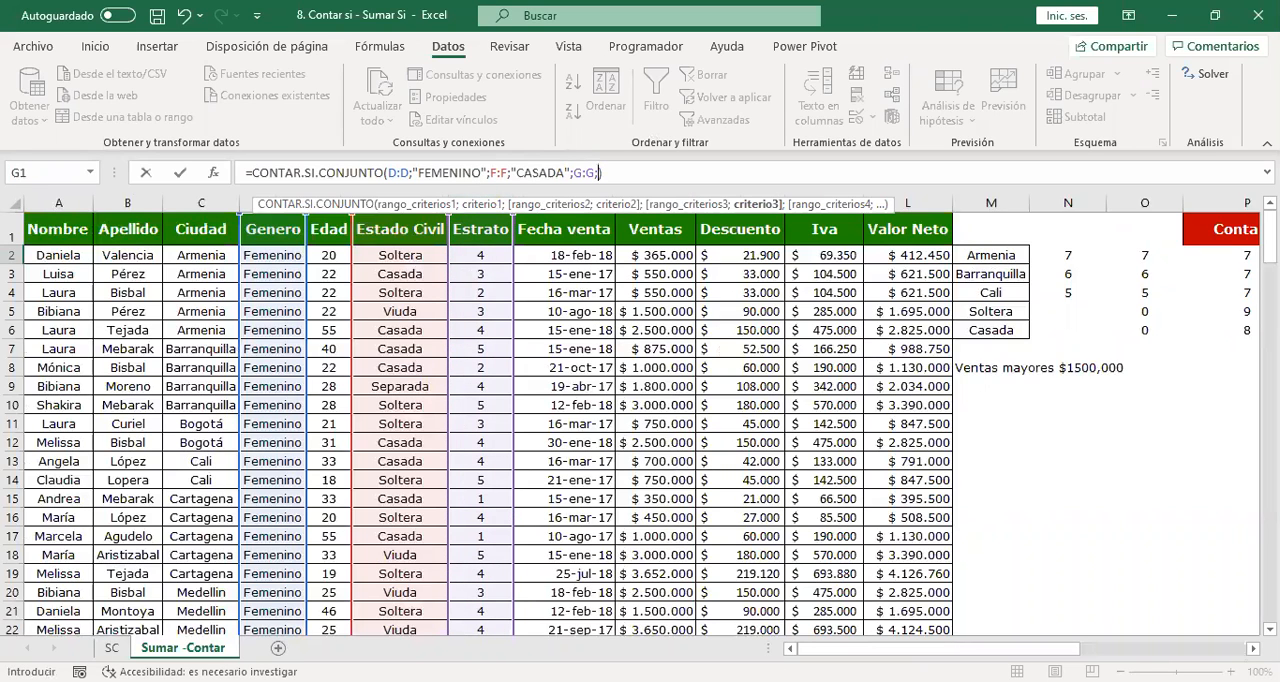
pyautogui.write('"')
pyautogui.press('BackSpace')
pyautogui.write('4')
pyautogui.press('Return')
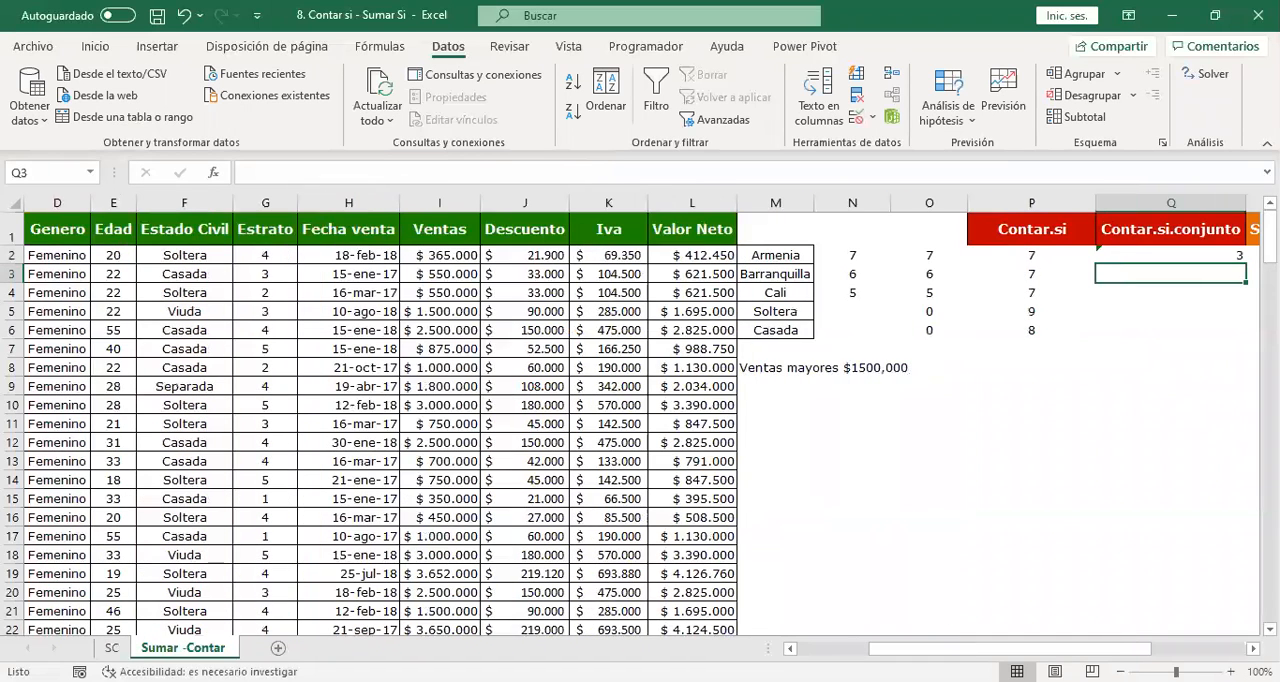
# Examine the three ranges and criteria of the Q2 CONTAR.SI.CONJUNTO formula against the data table.
pyautogui.press('Up')
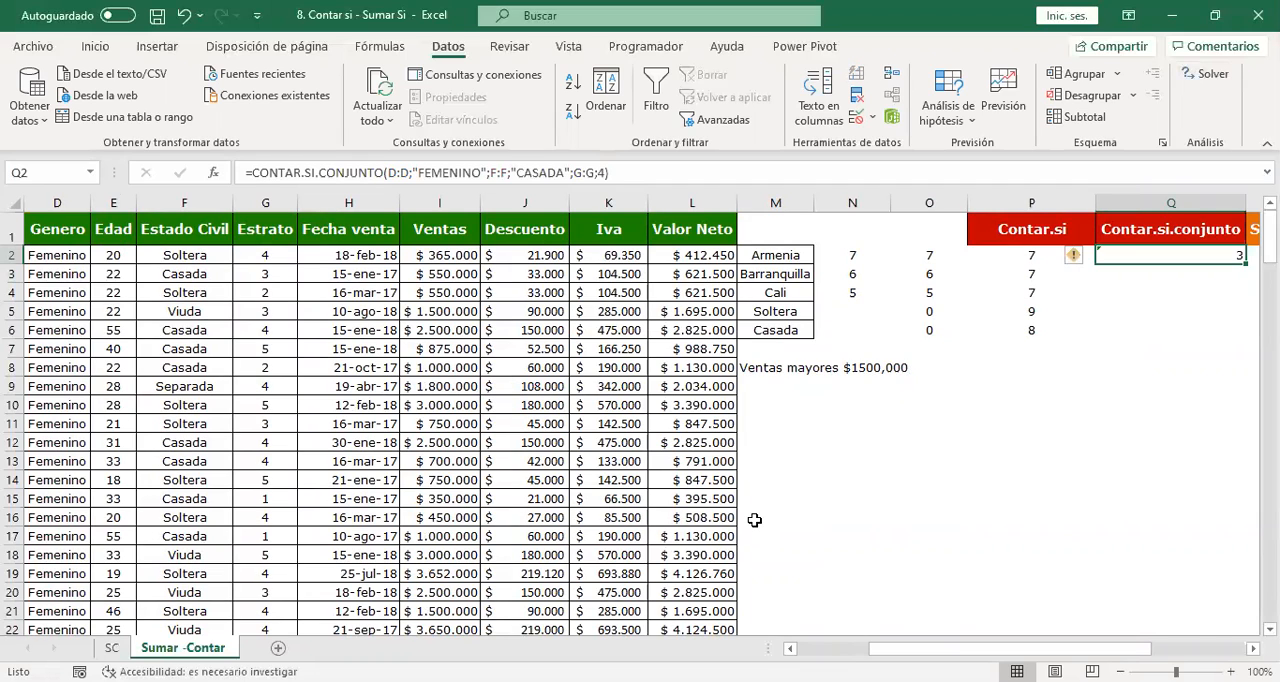
pyautogui.click(562, 172)
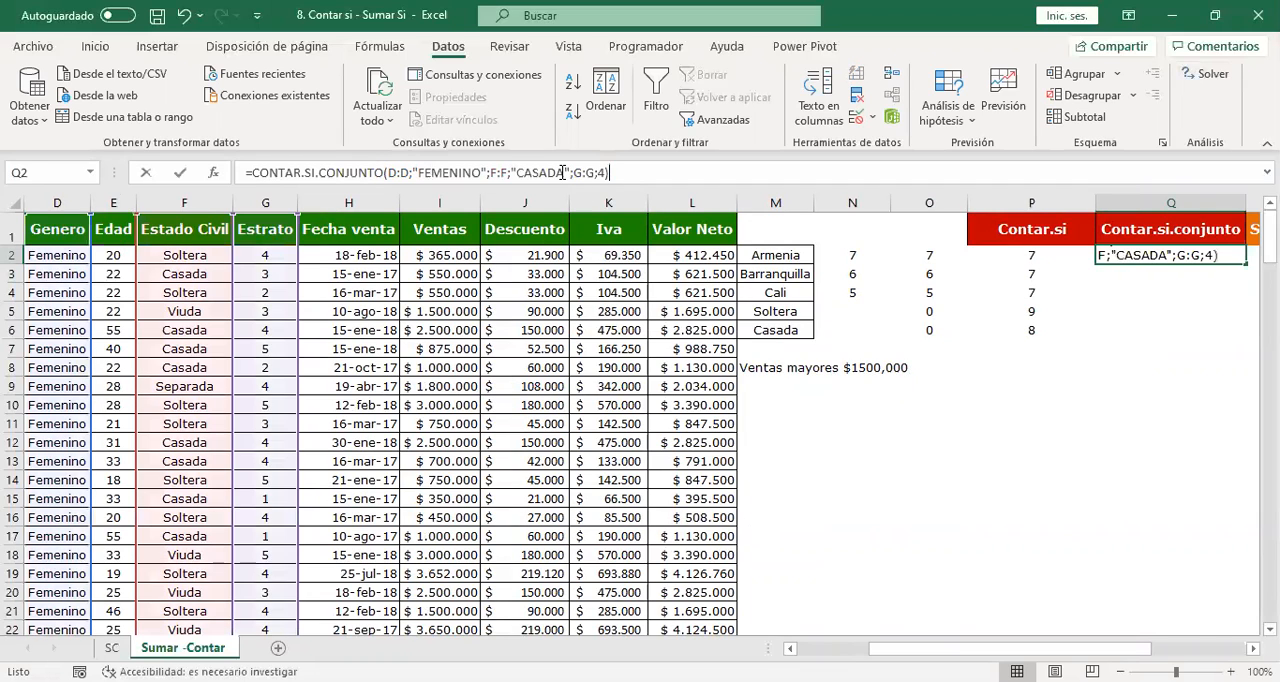
pyautogui.doubleClick(562, 172)
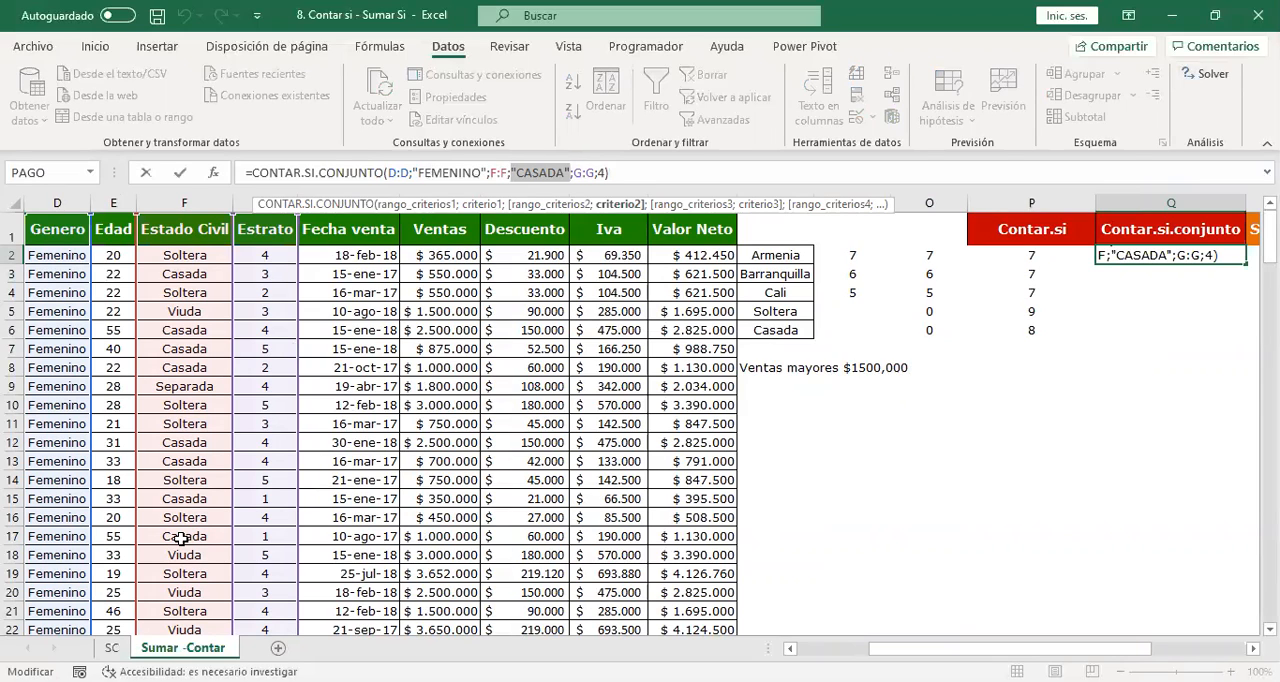
pyautogui.press('Return')
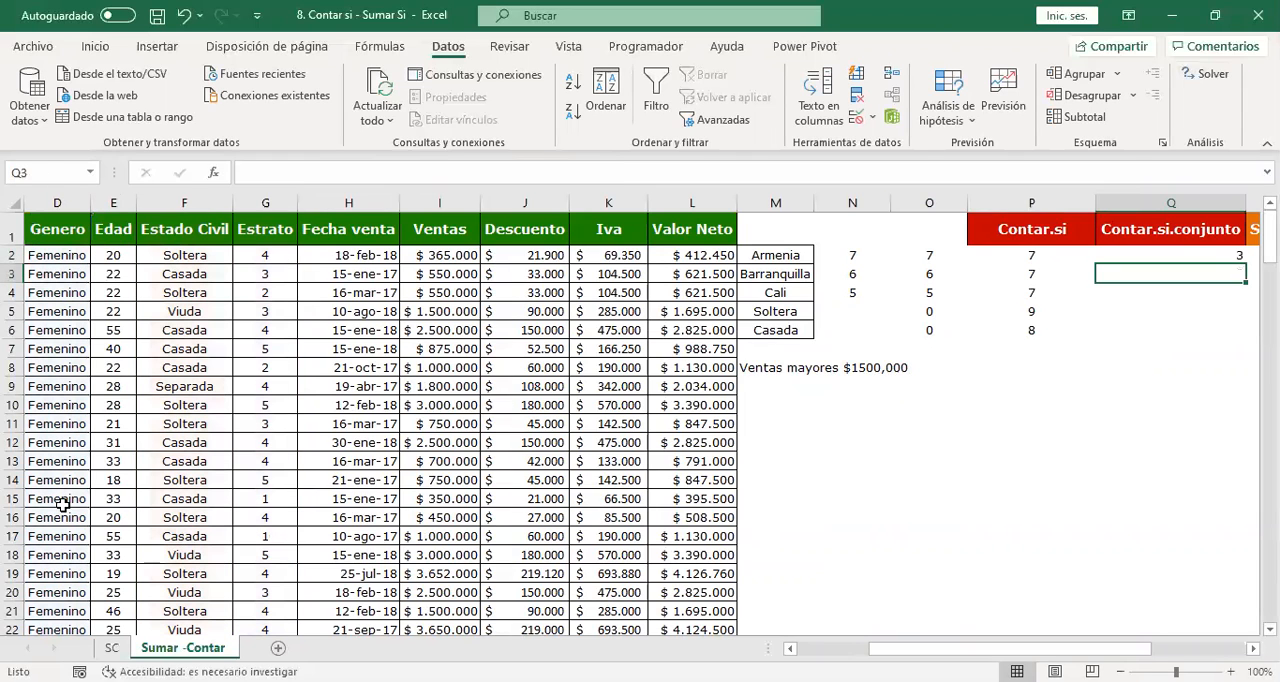
pyautogui.hscroll(3, 1145, 650)
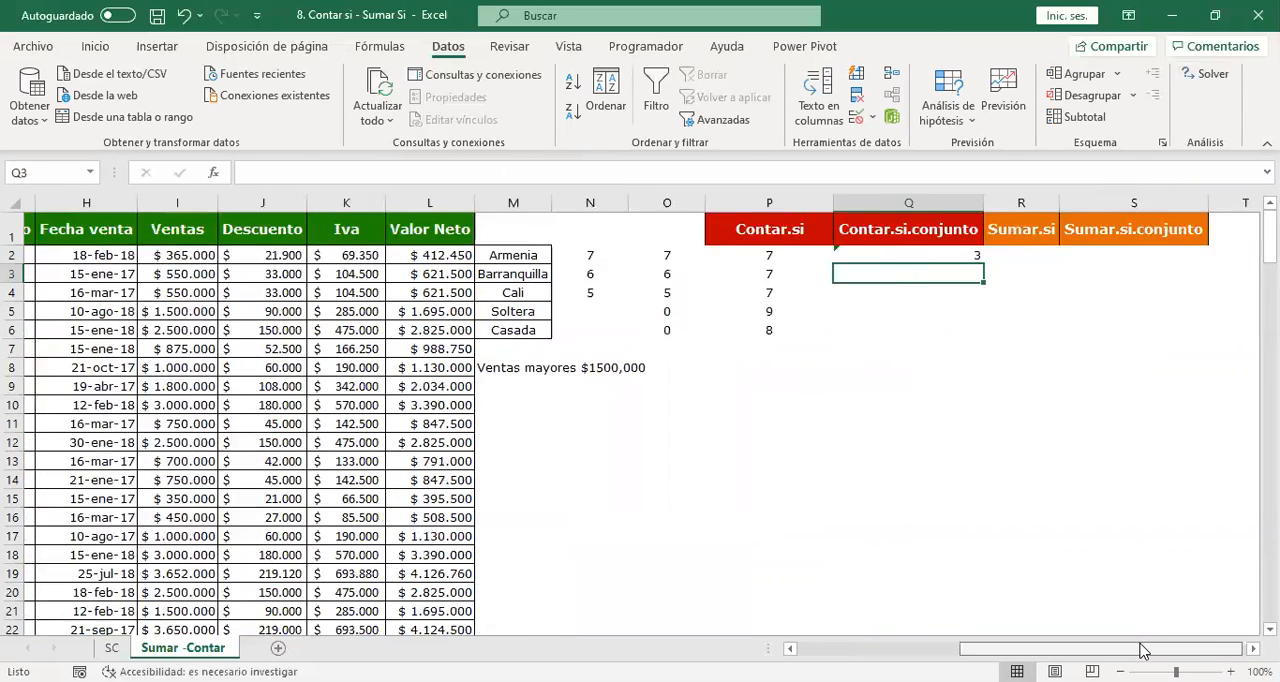
pyautogui.moveTo(1140, 643); pyautogui.dragTo(1143, 644)
pyautogui.click(962, 257)
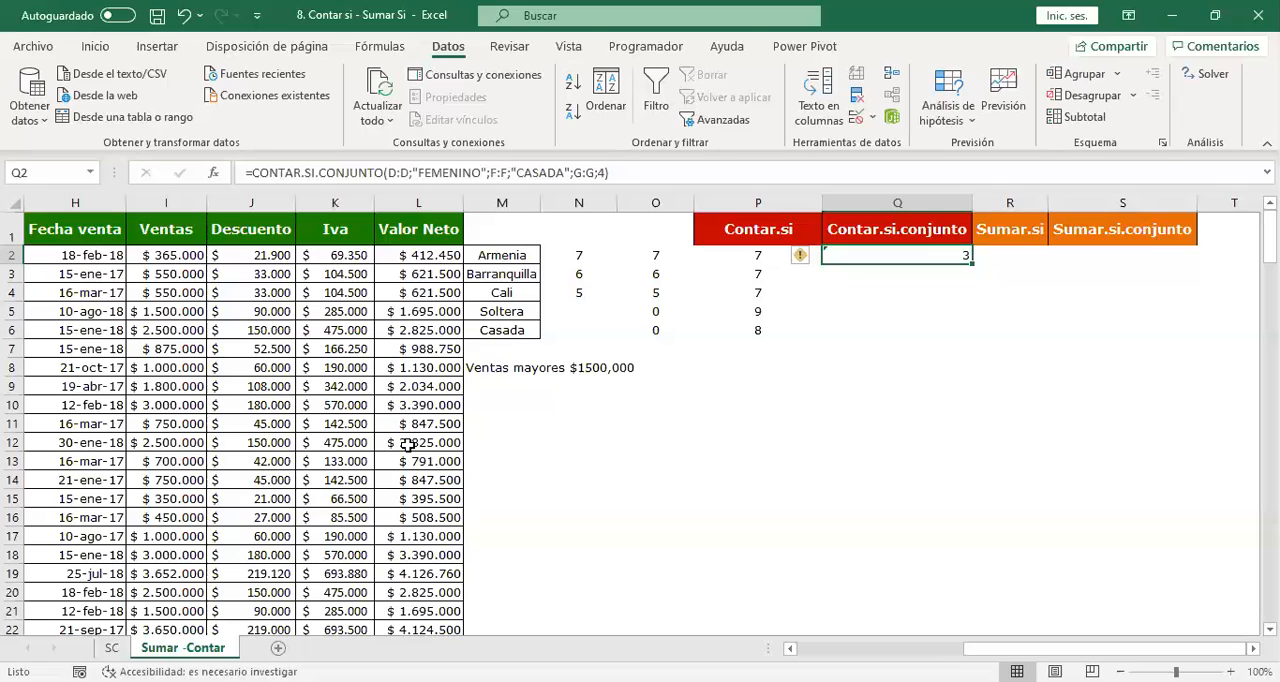
pyautogui.hotkey('alt', 'Tab')
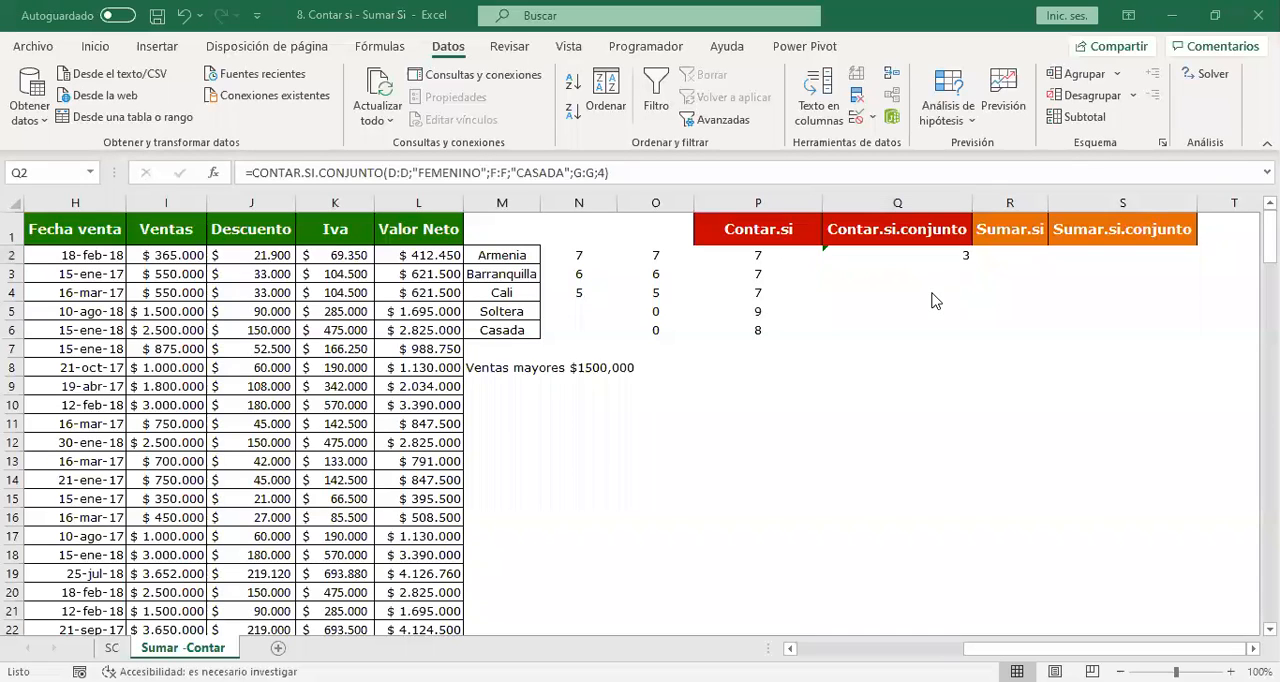
pyautogui.click(914, 255)
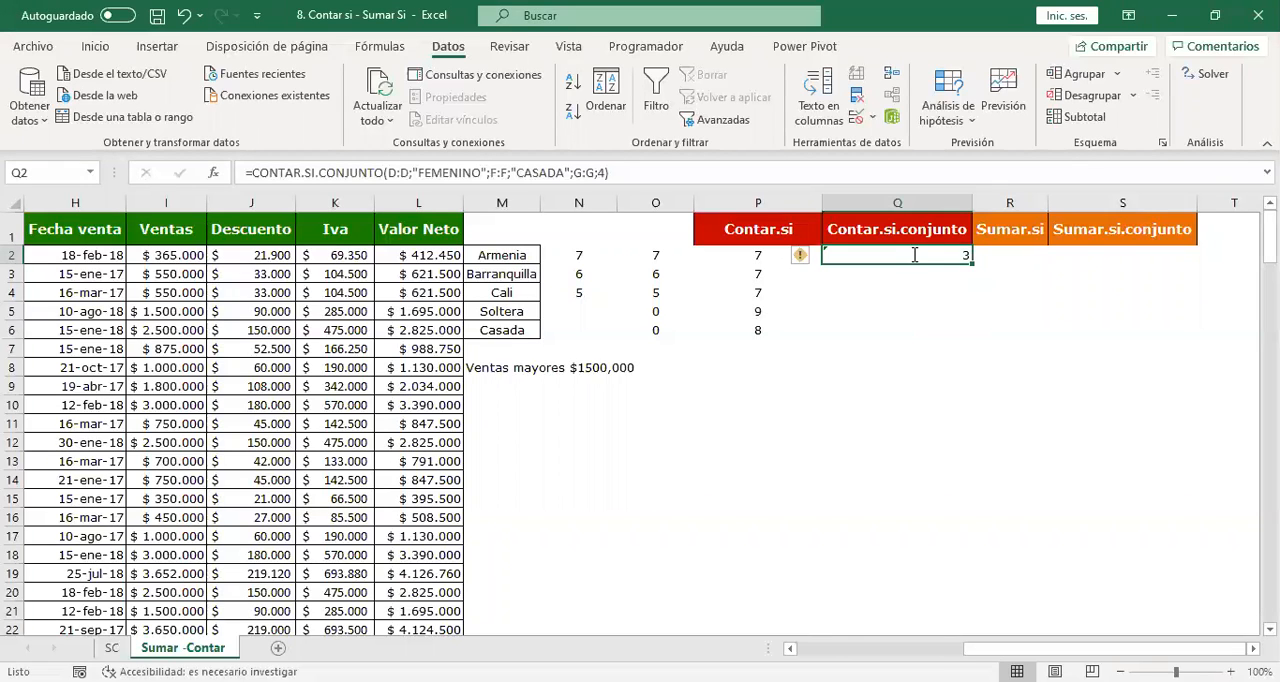
pyautogui.press('F2')
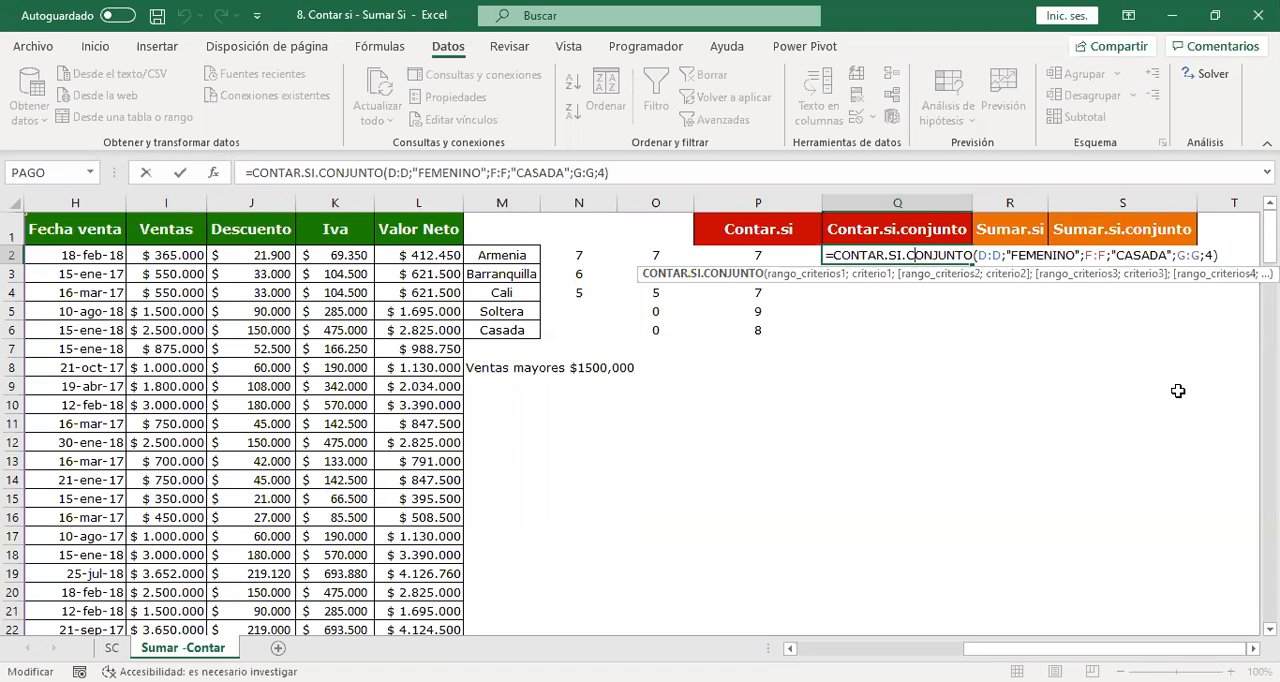
pyautogui.press('Return')
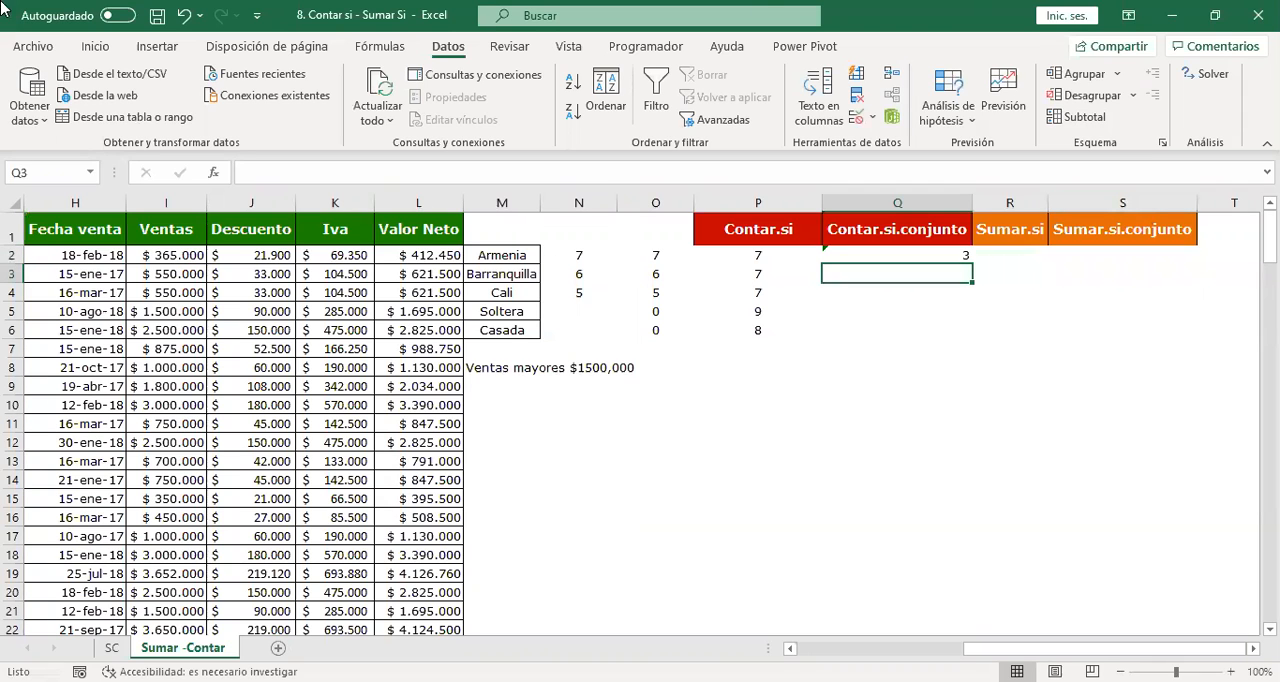
pyautogui.hscroll(-5, 640, 415)
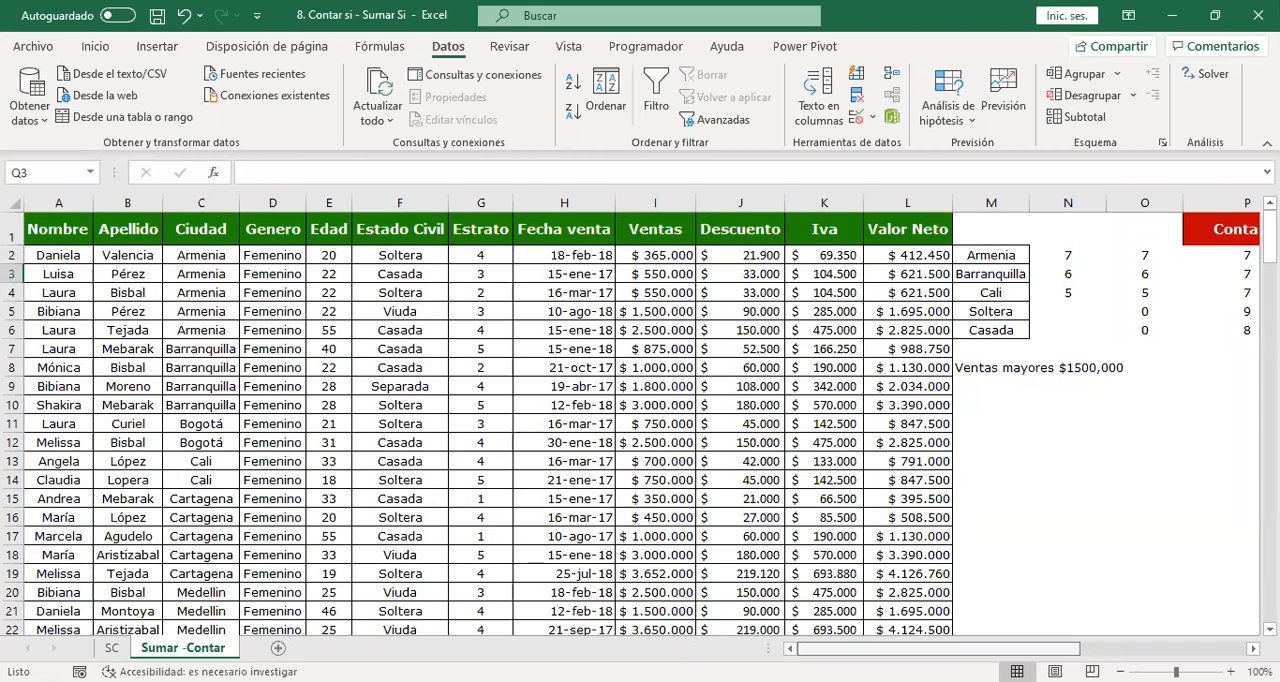
# Examine the data table's columns from Nombre to Ventas and the summary area beside it.
pyautogui.hscroll(5, 1016, 471)
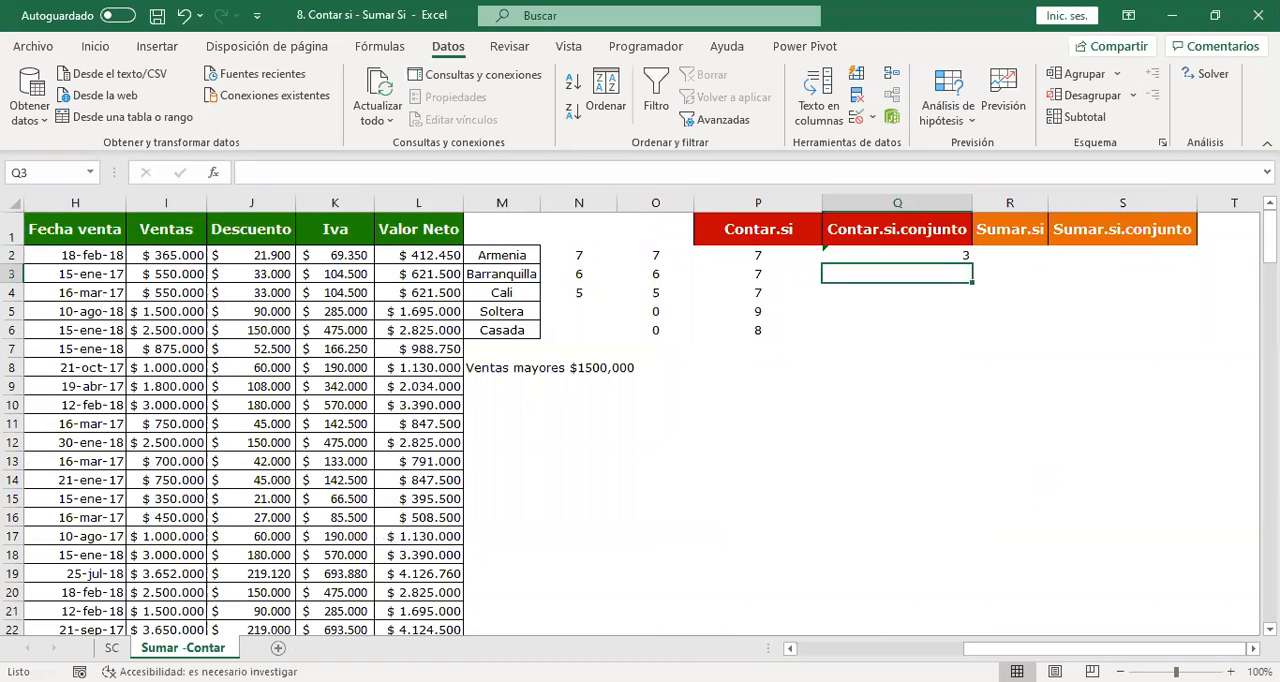
pyautogui.hotkey('alt', 'Tab')
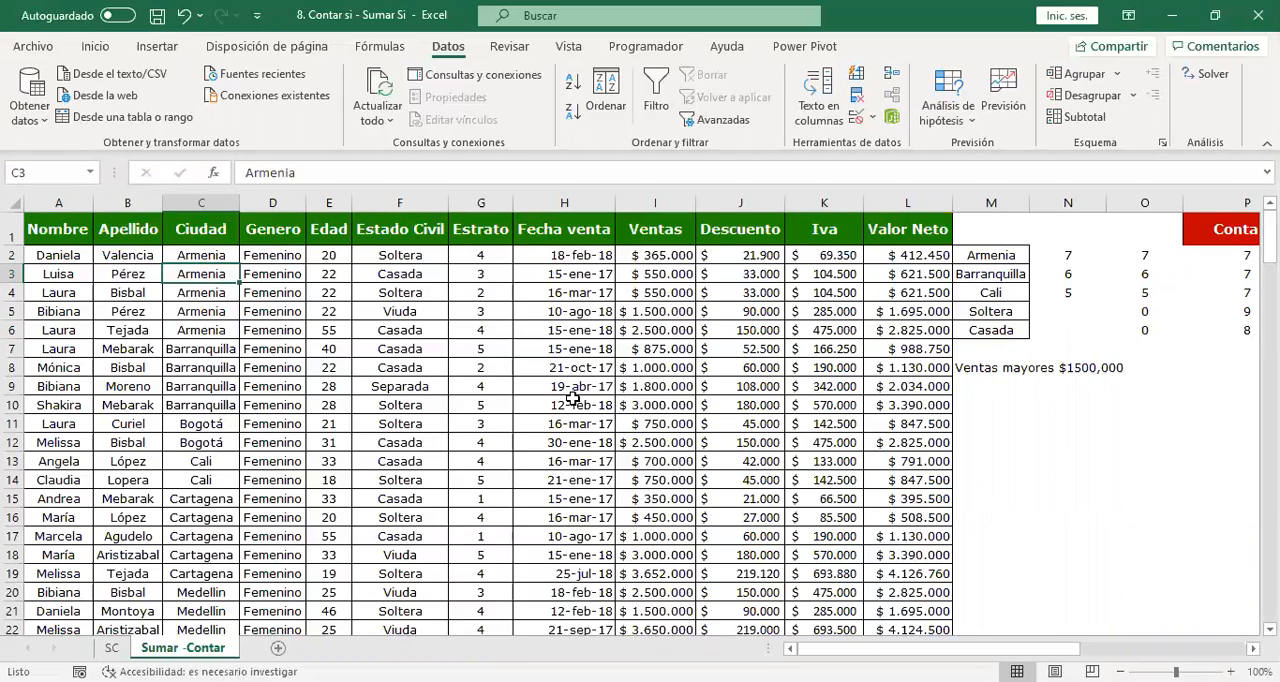
pyautogui.press('Right')
pyautogui.press('Right')
pyautogui.press('Right')
pyautogui.press('Right')
pyautogui.press('Right')
pyautogui.press('Right')
pyautogui.press('Right')
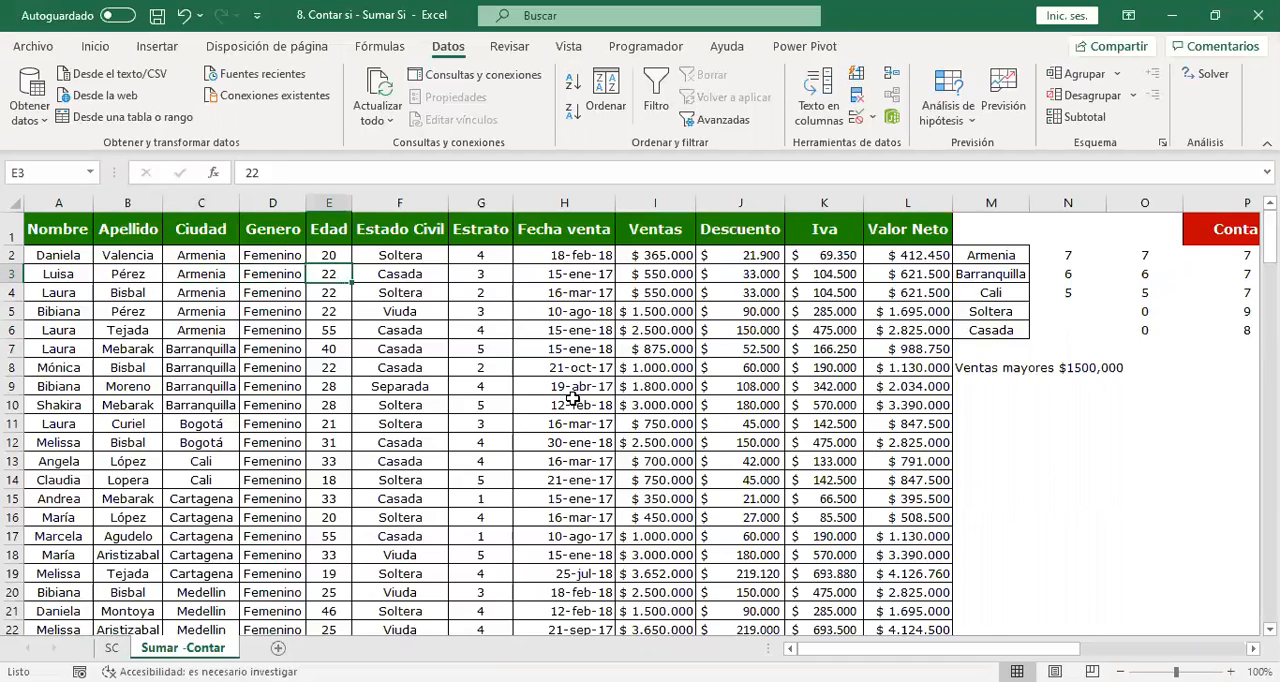
pyautogui.press('Left')
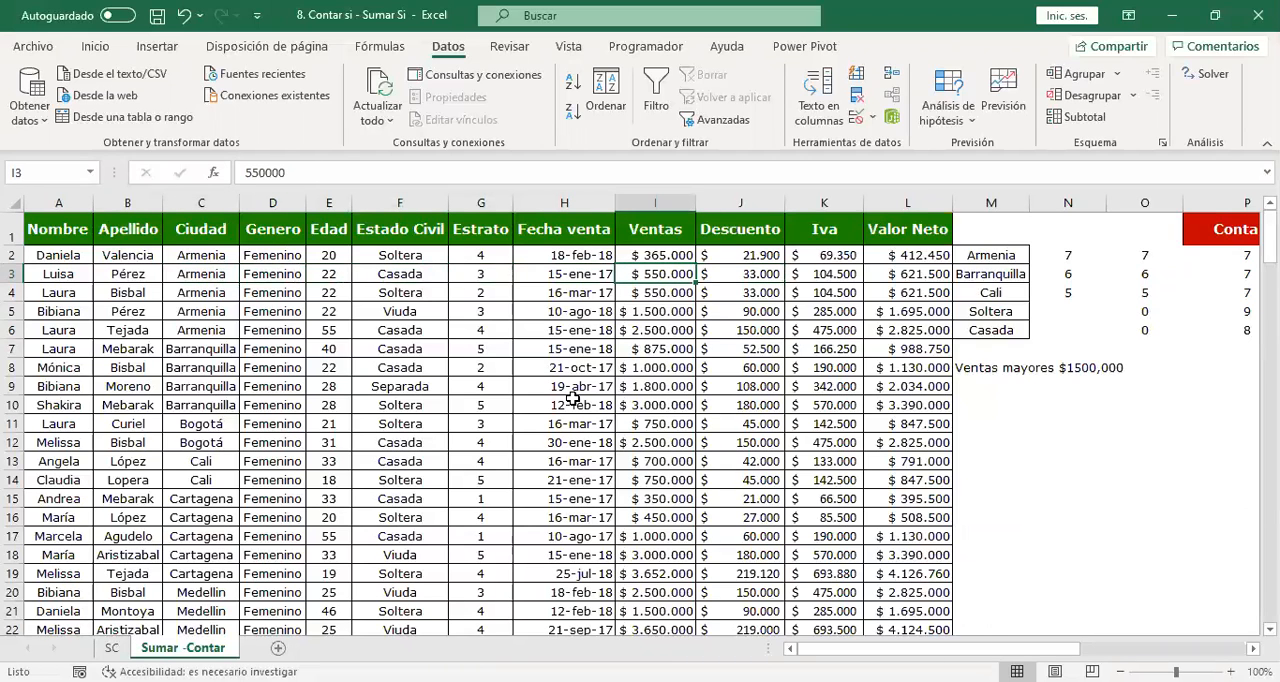
pyautogui.press('Right')
pyautogui.press('Right')
pyautogui.press('Right')
pyautogui.press('Right')
pyautogui.press('Right')
pyautogui.press('Right')
pyautogui.press('Right')
pyautogui.press('Right')
pyautogui.press('Right')
pyautogui.press('Right')
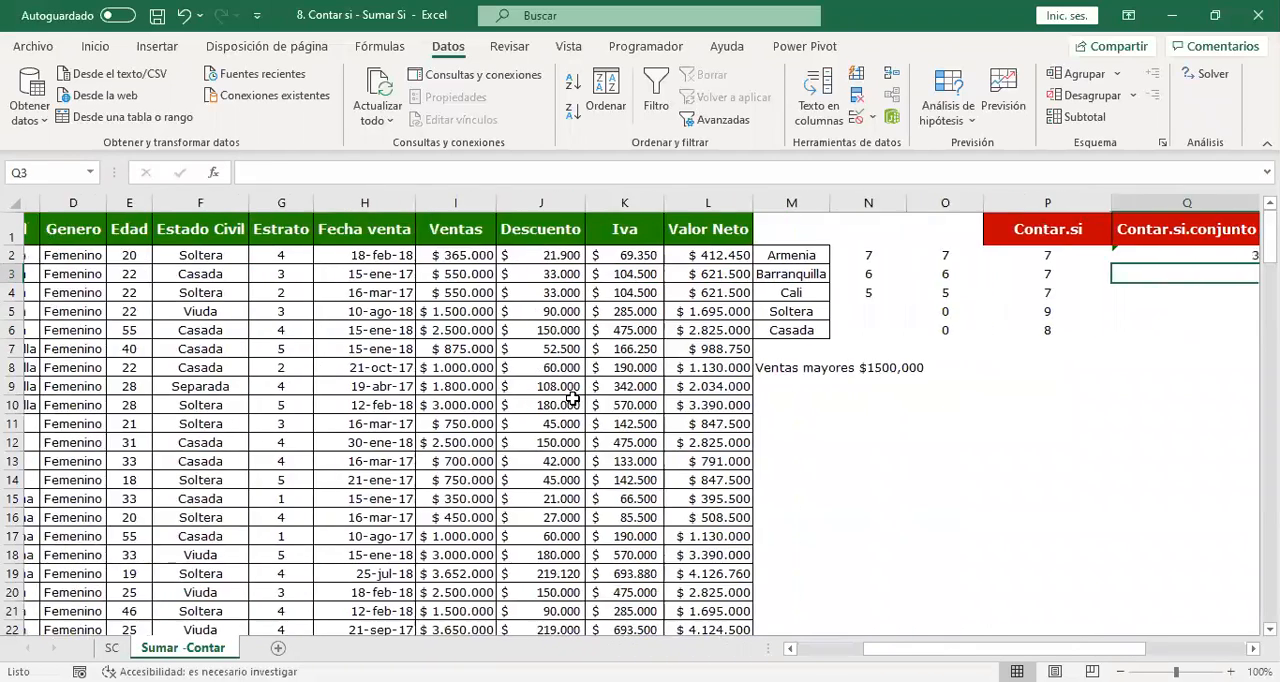
pyautogui.press('Left')
pyautogui.press('Left')
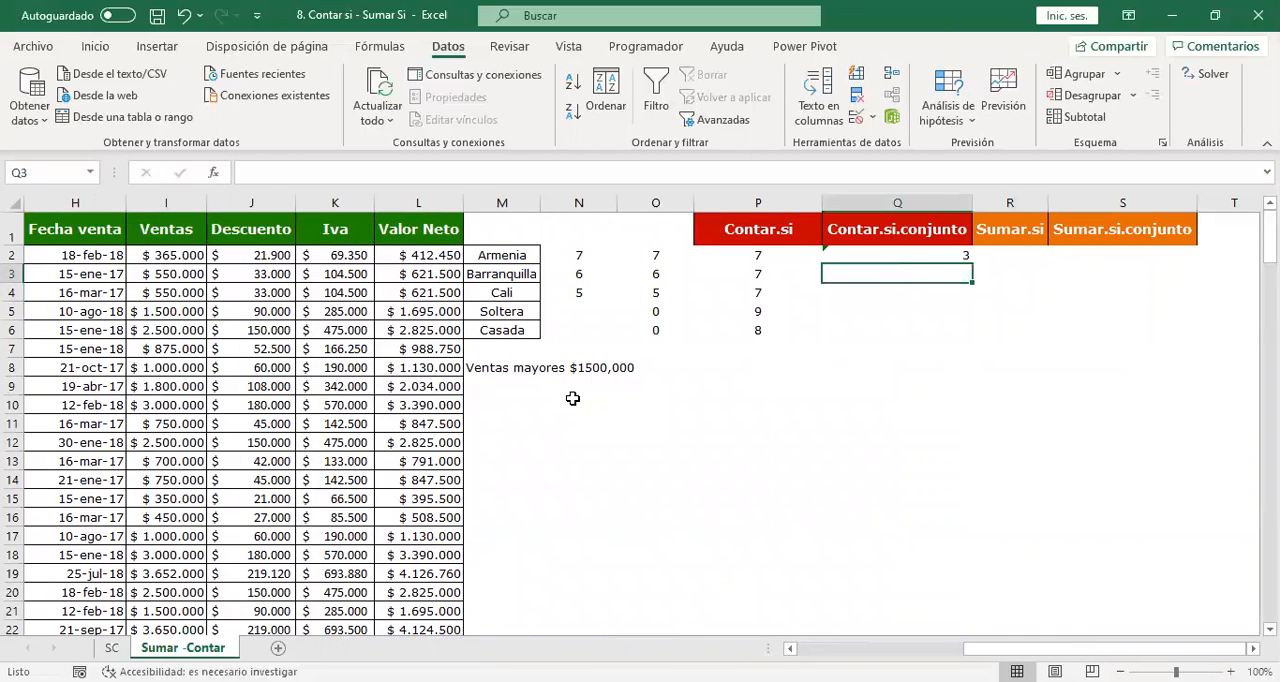
pyautogui.press('Left')
pyautogui.press('Left')
pyautogui.press('Left')
pyautogui.press('Left')
pyautogui.press('Left')
pyautogui.press('Left')
pyautogui.press('Left')
pyautogui.press('Left')
pyautogui.press('Left')
pyautogui.press('Left')
pyautogui.press('Left')
pyautogui.press('Left')
pyautogui.press('Left')
pyautogui.press('Left')
pyautogui.press('Left')
pyautogui.press('Left')
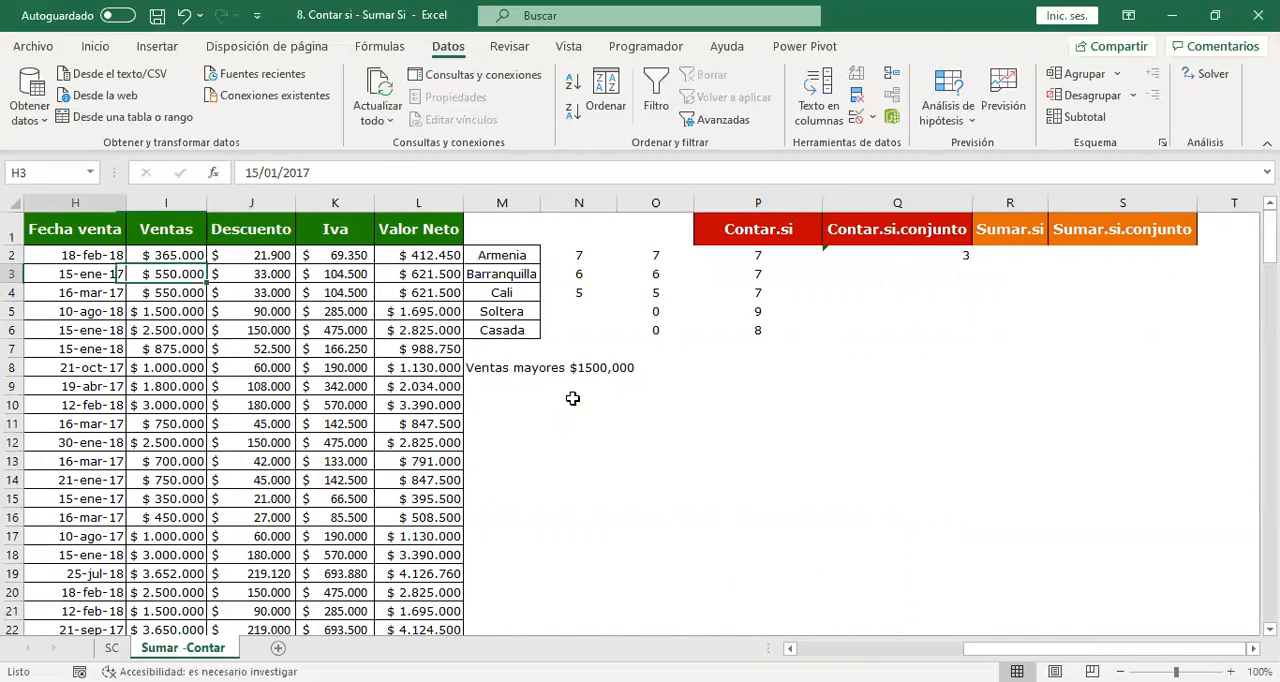
pyautogui.press('Down')
pyautogui.press('Down')
pyautogui.press('Down')
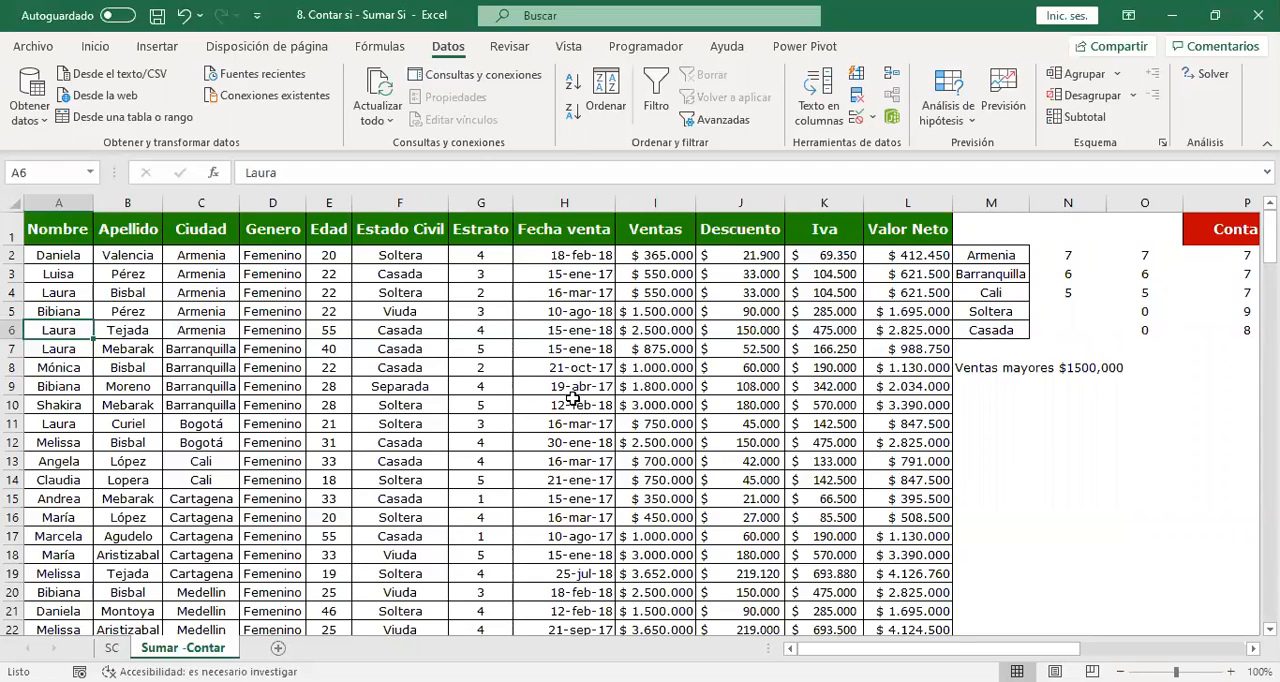
pyautogui.press('Right')
pyautogui.press('Right')
pyautogui.press('Right')
pyautogui.press('Right')
pyautogui.press('Right')
pyautogui.press('Right')
pyautogui.press('Right')
pyautogui.press('Right')
pyautogui.press('Right')
pyautogui.press('Right')
pyautogui.press('Right')
pyautogui.press('Right')
pyautogui.press('Right')
pyautogui.press('Right')
pyautogui.press('Right')
pyautogui.press('Right')
pyautogui.press('Right')
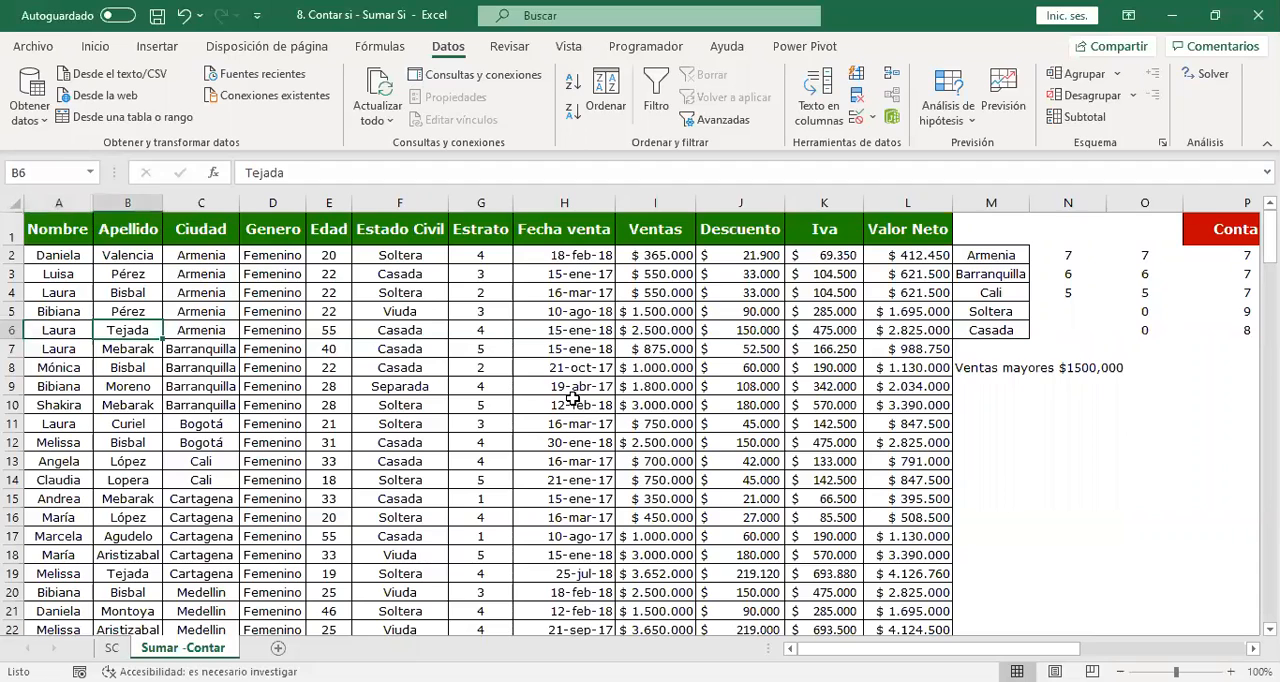
pyautogui.press('Right')
pyautogui.press('Right')
pyautogui.press('Right')
pyautogui.press('Right')
pyautogui.press('Left')
pyautogui.press('Up')
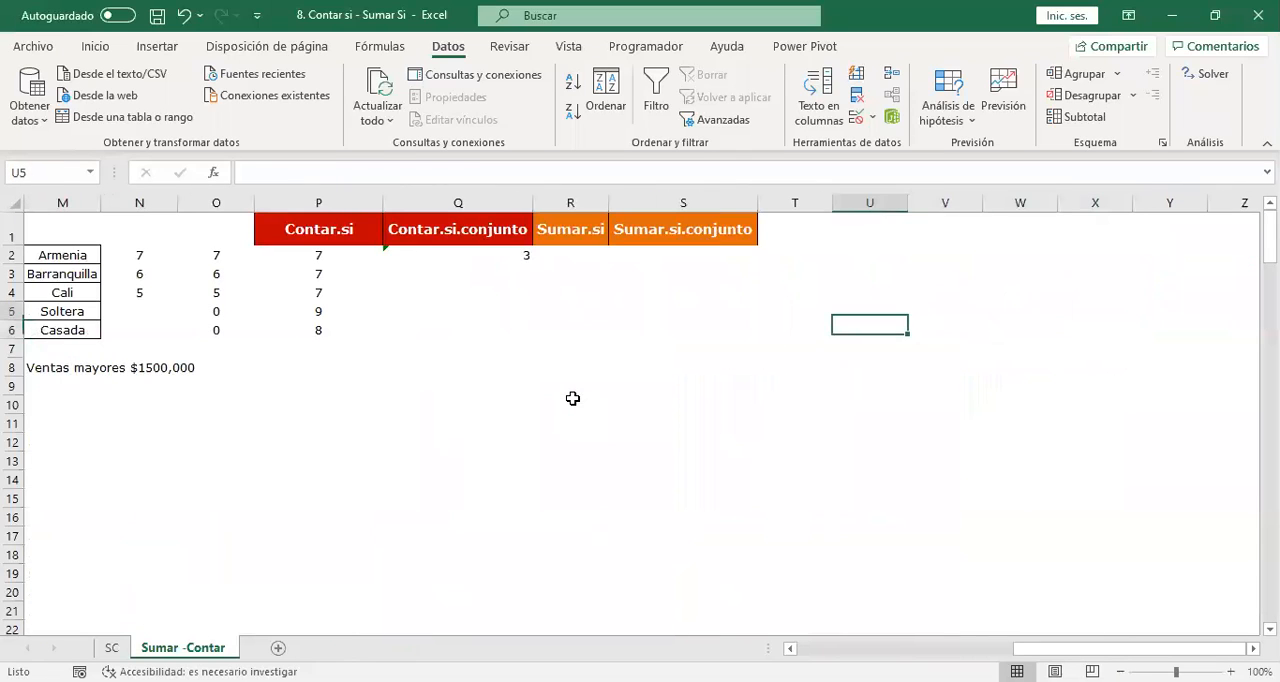
# Start a CONTAR.SI.CONJUNTO formula in cell Q3.
pyautogui.press('Left')
pyautogui.press('Left')
pyautogui.press('Left')
pyautogui.press('Up')
pyautogui.press('Up')
pyautogui.press('Left')
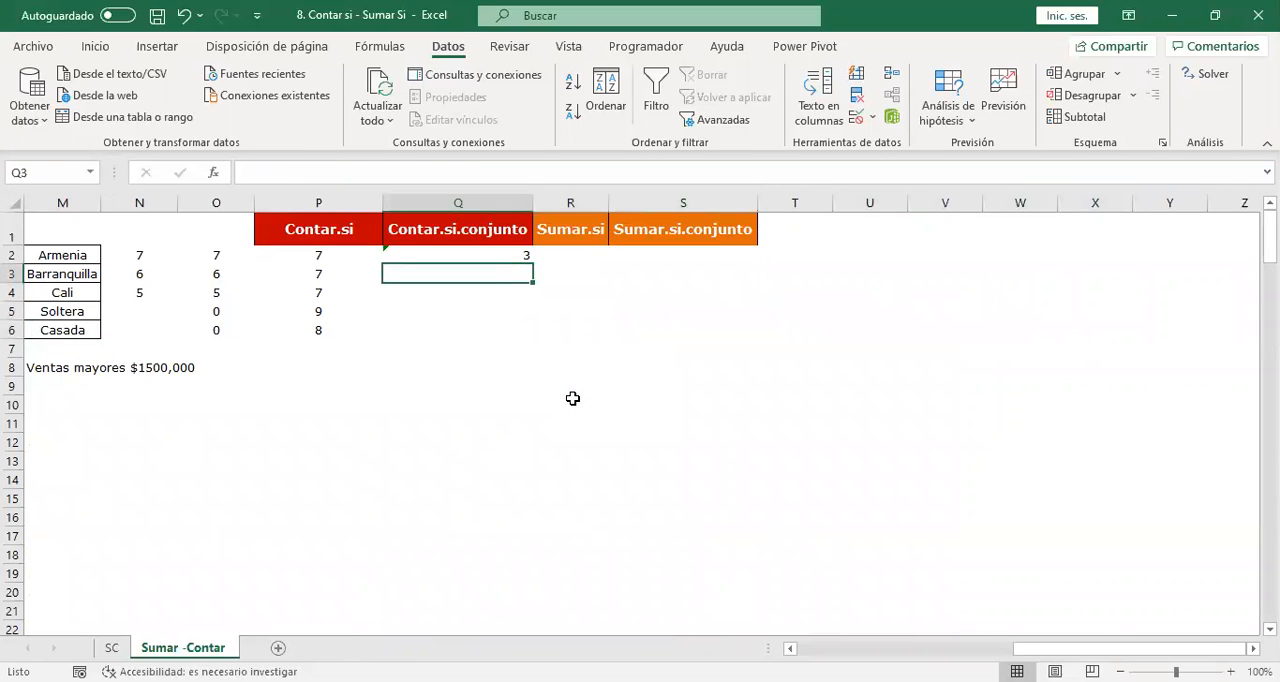
pyautogui.write('=C')
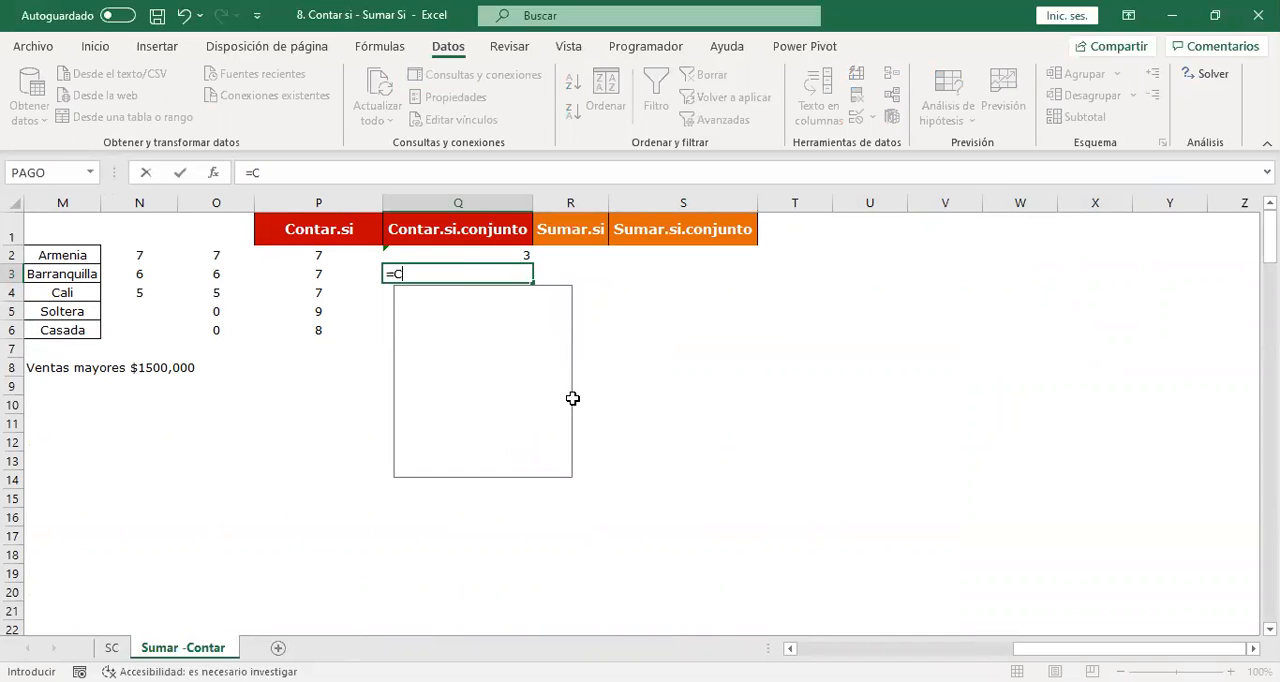
pyautogui.write('ONTAR.SI.CONK')
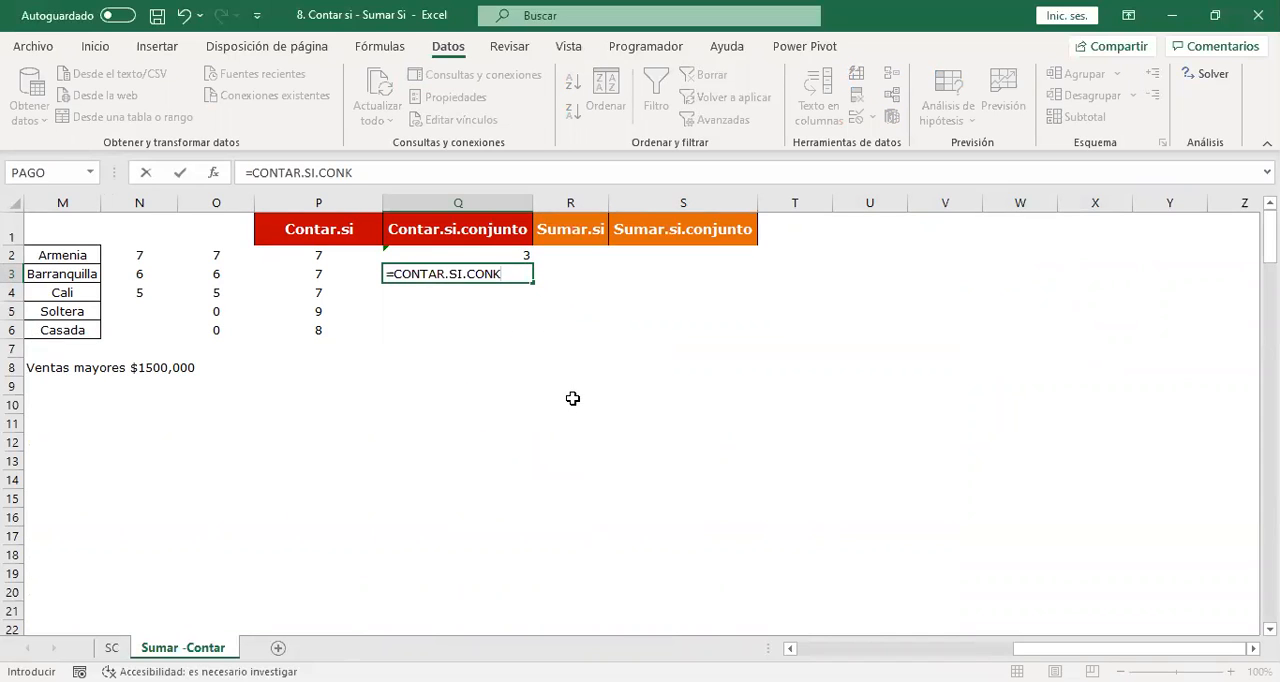
pyautogui.press('BackSpace')
pyautogui.write('JUNTO')
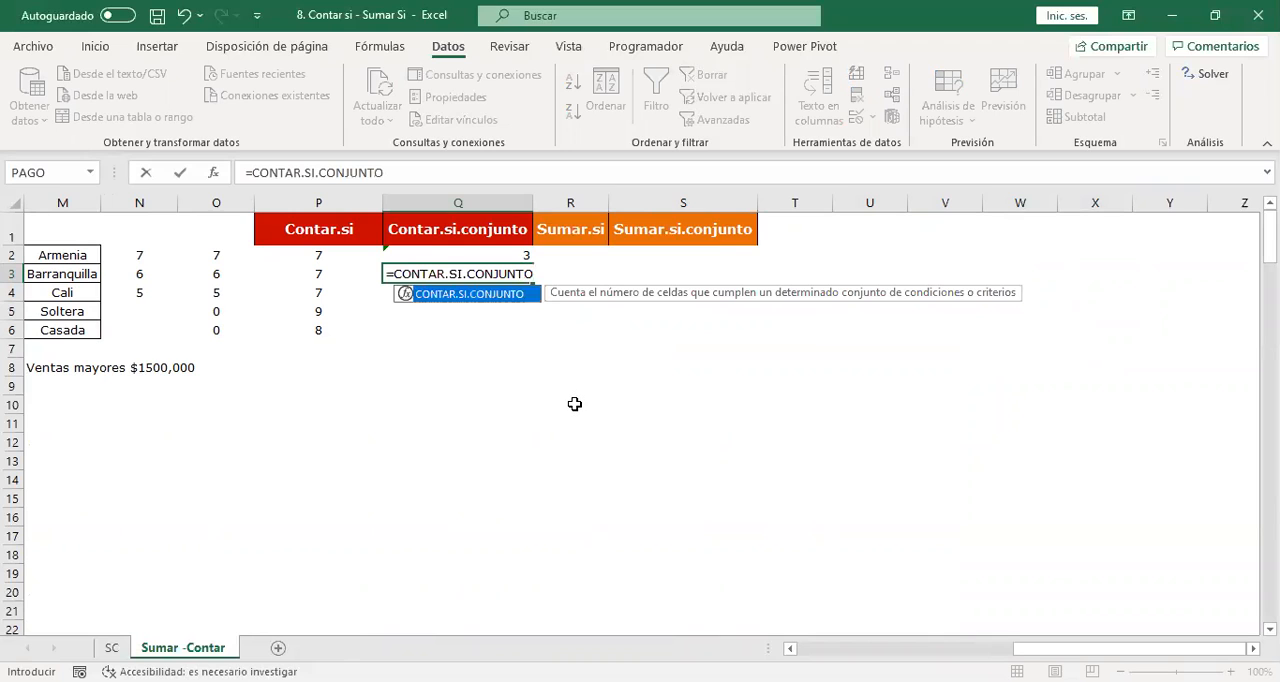
pyautogui.write('(')
# Set the Nombre column A:A as the first criteria range, with the first name in A4 as its quoted, uppercase criterion.
pyautogui.press('Left')
pyautogui.press('Left')
pyautogui.press('Left')
pyautogui.press('Left')
pyautogui.press('Left')
pyautogui.press('Left')
pyautogui.press('Left')
pyautogui.press('Left')
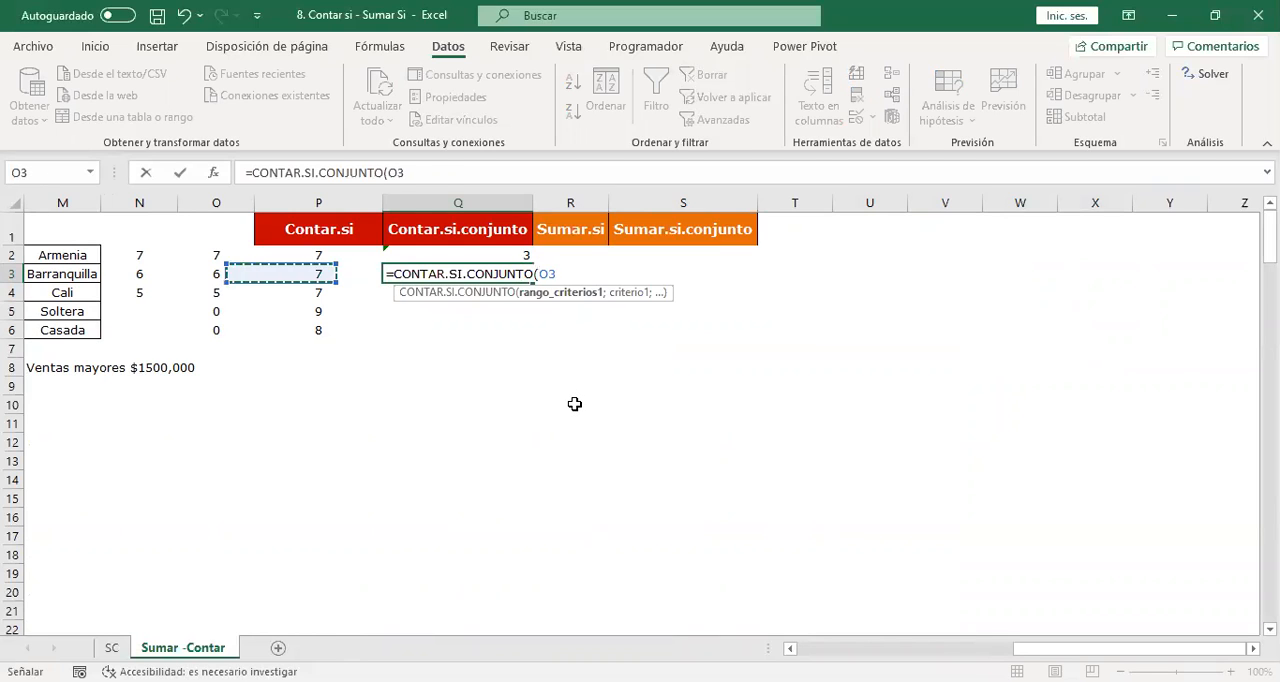
pyautogui.press('Left')
pyautogui.press('Left')
pyautogui.press('Left')
pyautogui.press('Left')
pyautogui.press('Left')
pyautogui.press('Left')
pyautogui.press('Left')
pyautogui.press('Left')
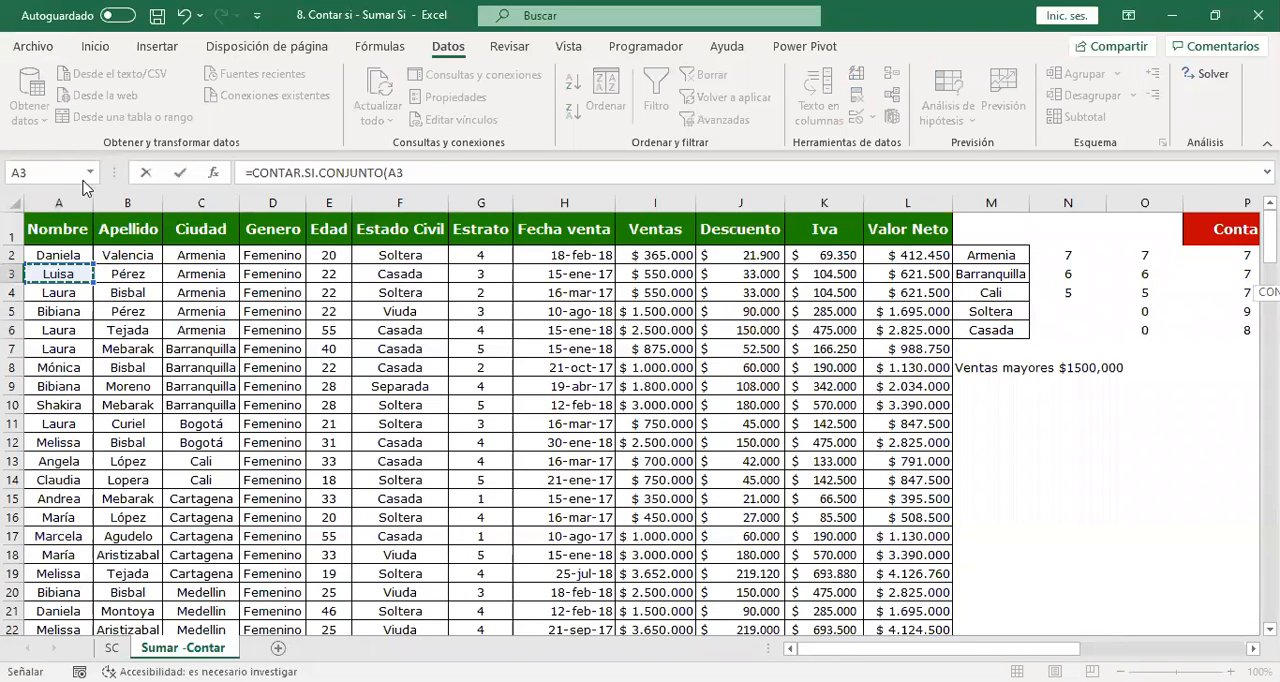
pyautogui.click(50, 192)
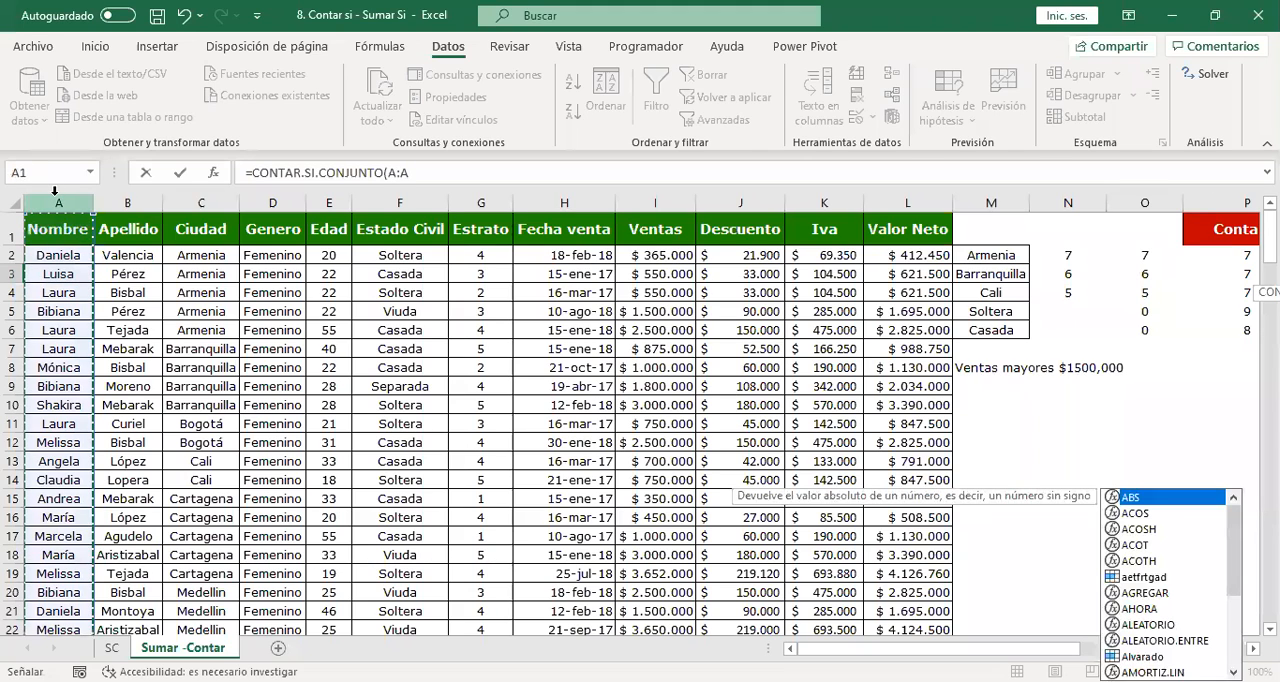
pyautogui.write(';')
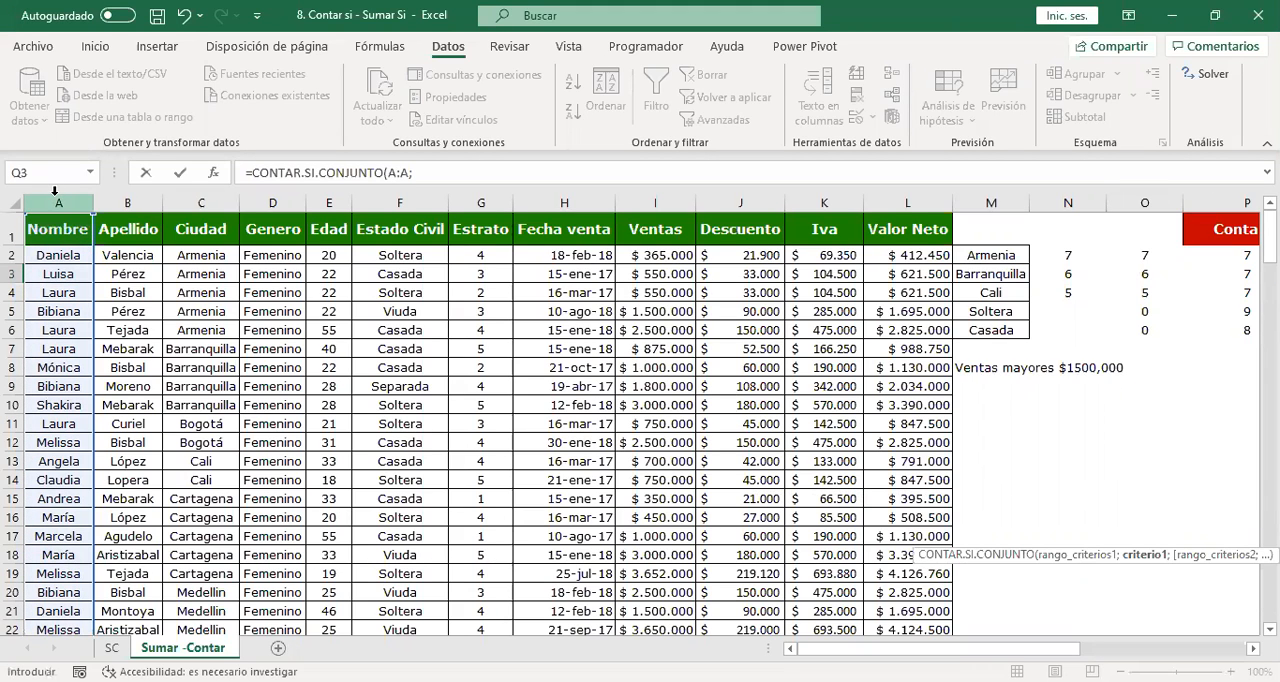
pyautogui.write('"LAURA";')
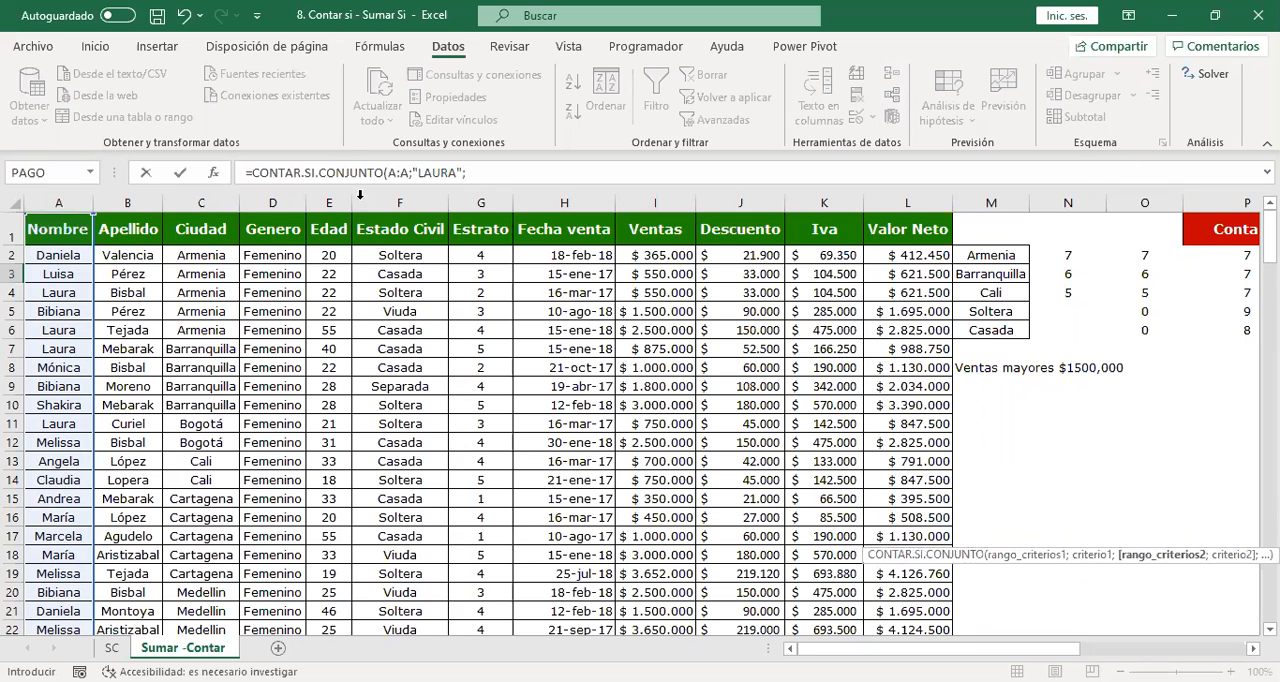
# Add the Edad column E:E as the second criteria range with the criterion ">4".
pyautogui.click(328, 203)
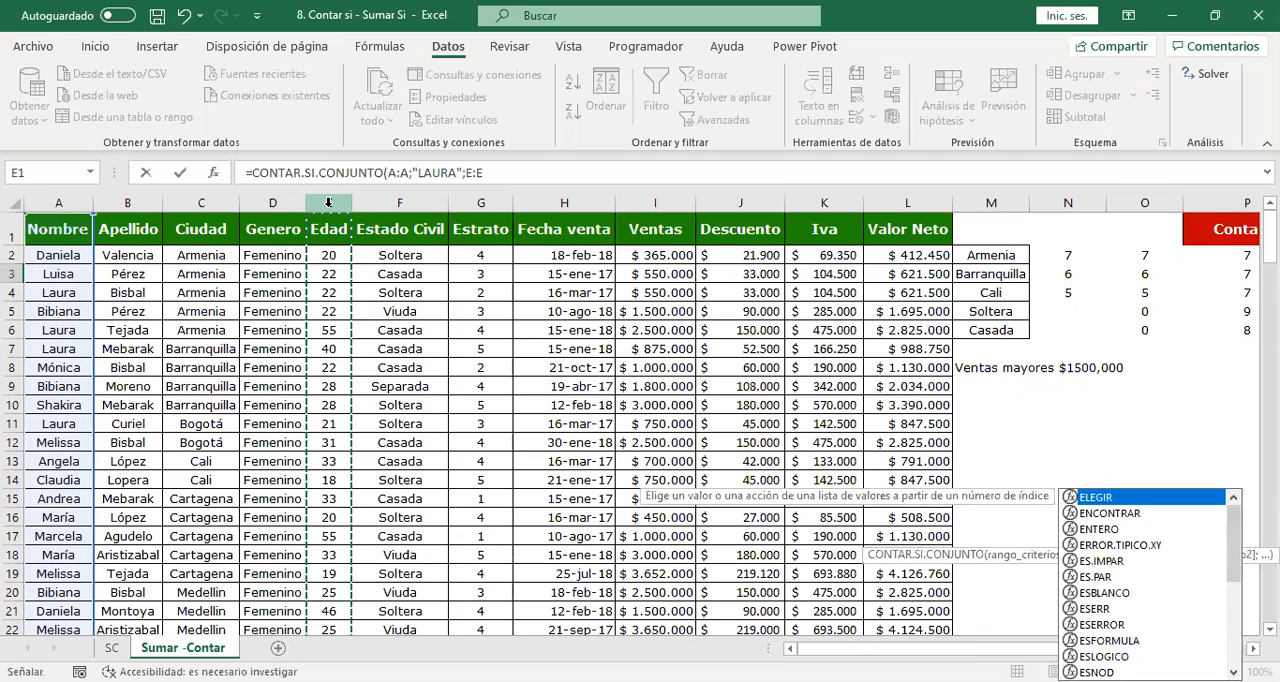
pyautogui.write(';">4')
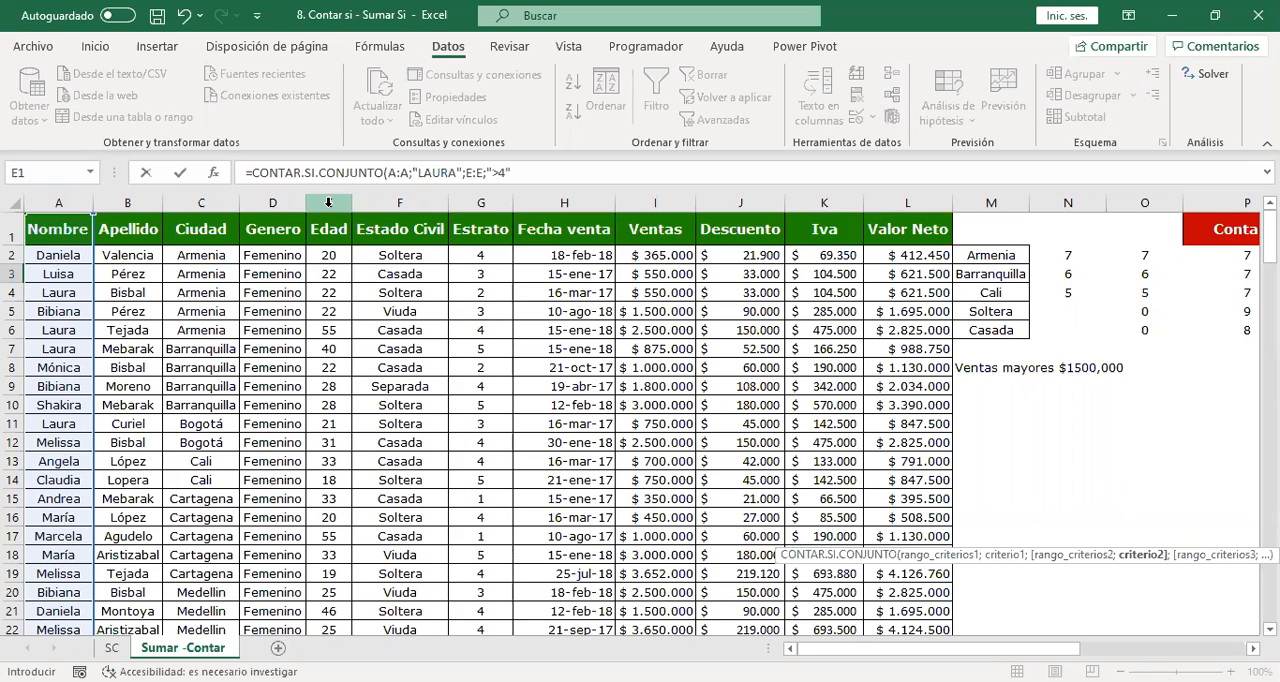
pyautogui.write(';')
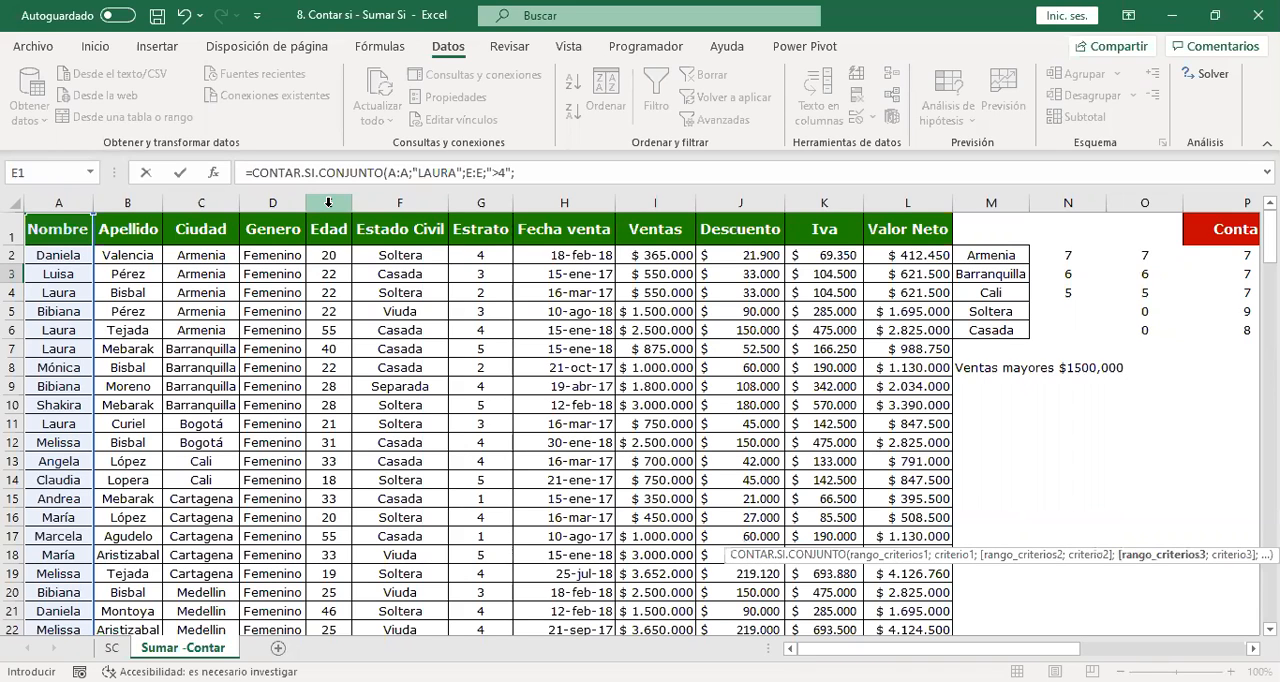
# Add the Ventas column I:I as the third criteria range with the criterion "<500000" and enter the Q3 formula.
pyautogui.click(656, 206)
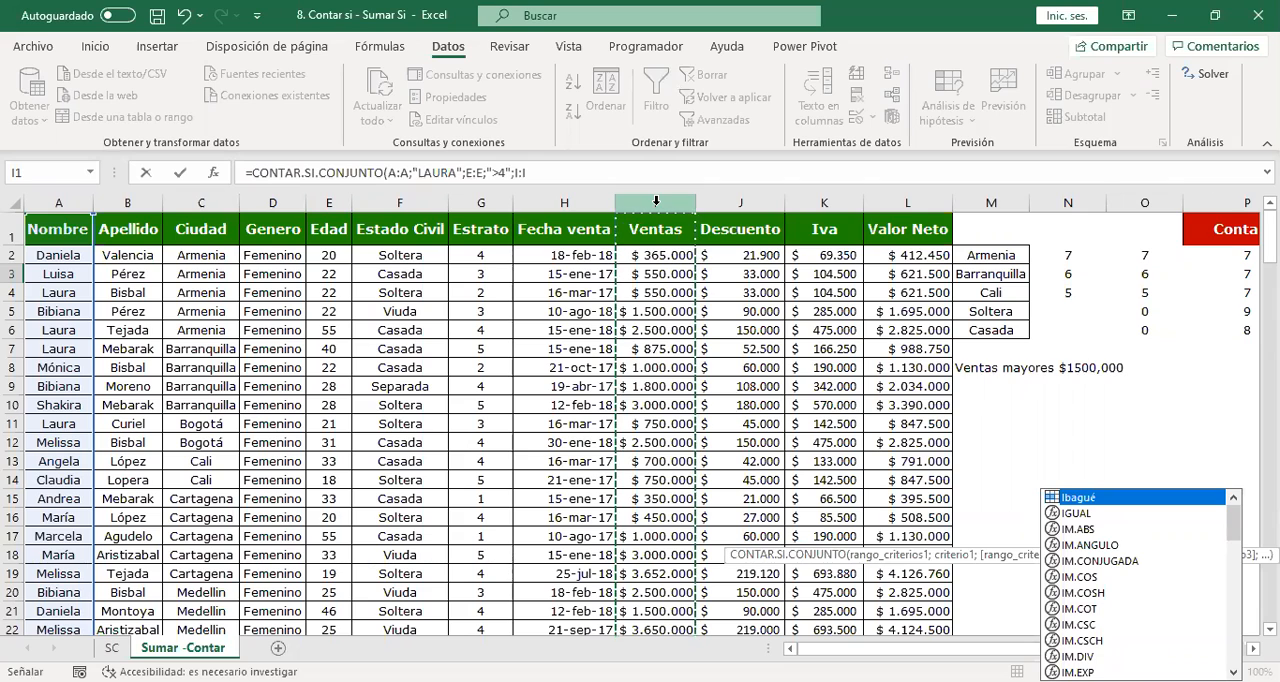
pyautogui.write(';')
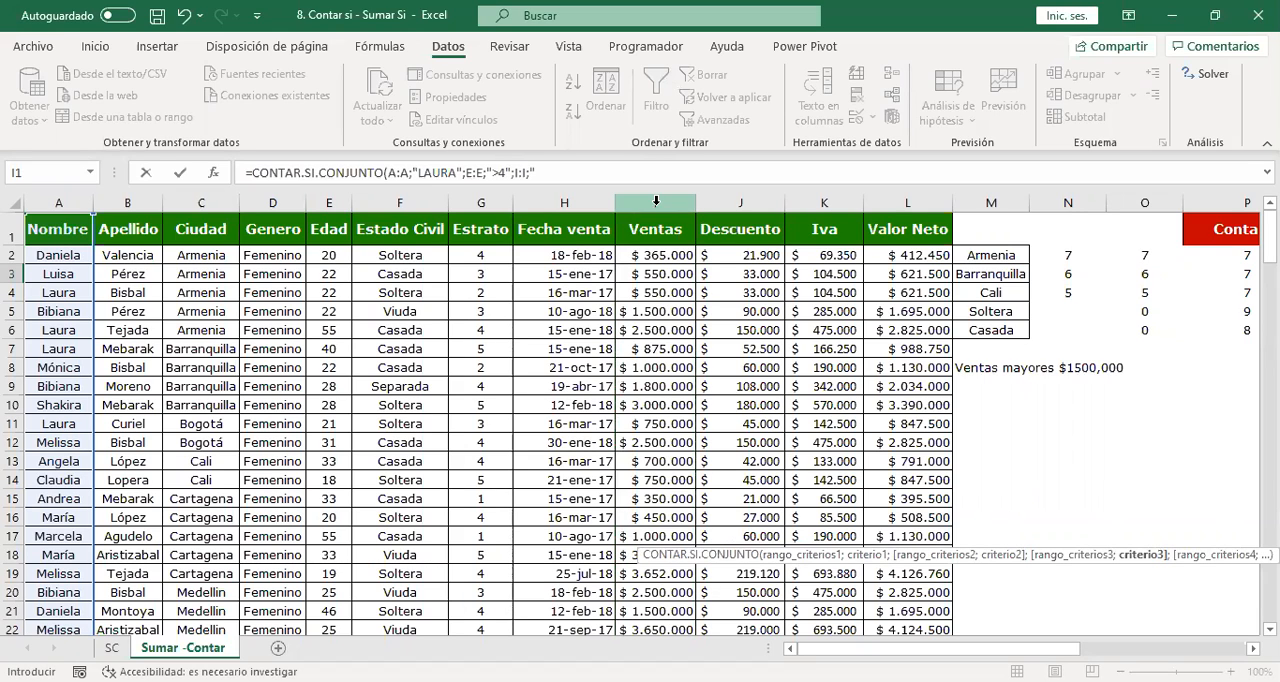
pyautogui.write('"<500000")')
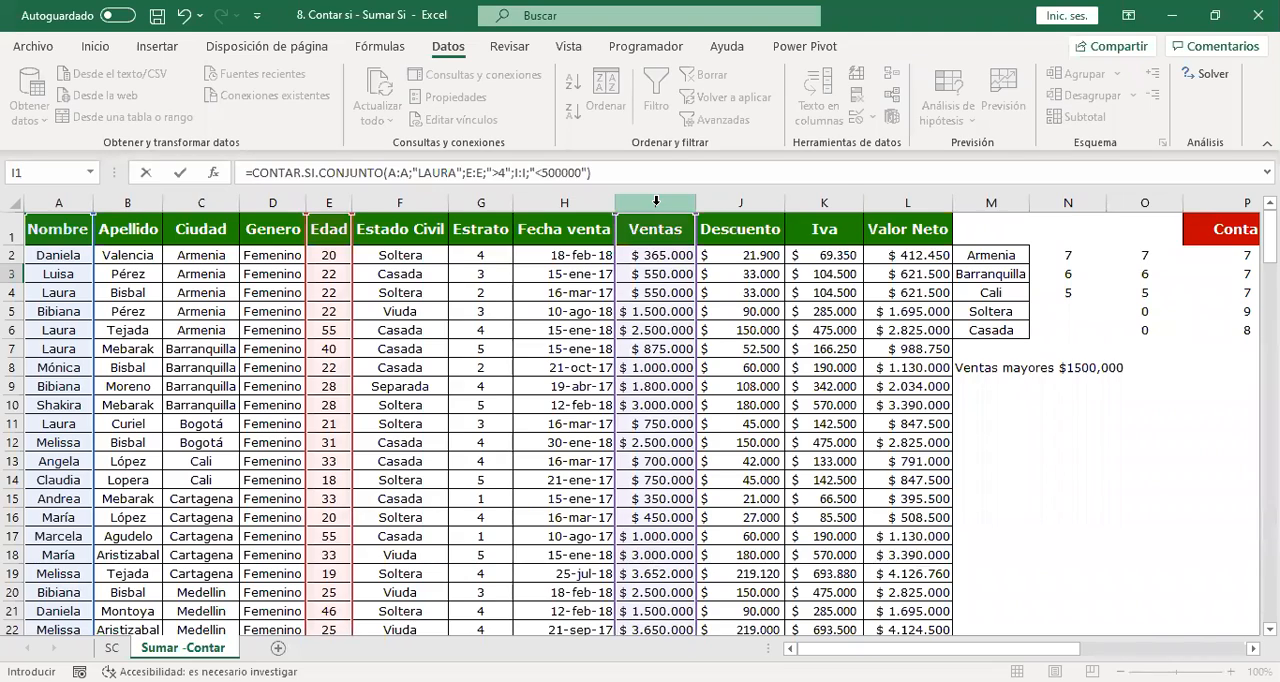
pyautogui.press('Return')
pyautogui.press('Up')
pyautogui.hscroll(4, 656, 201)
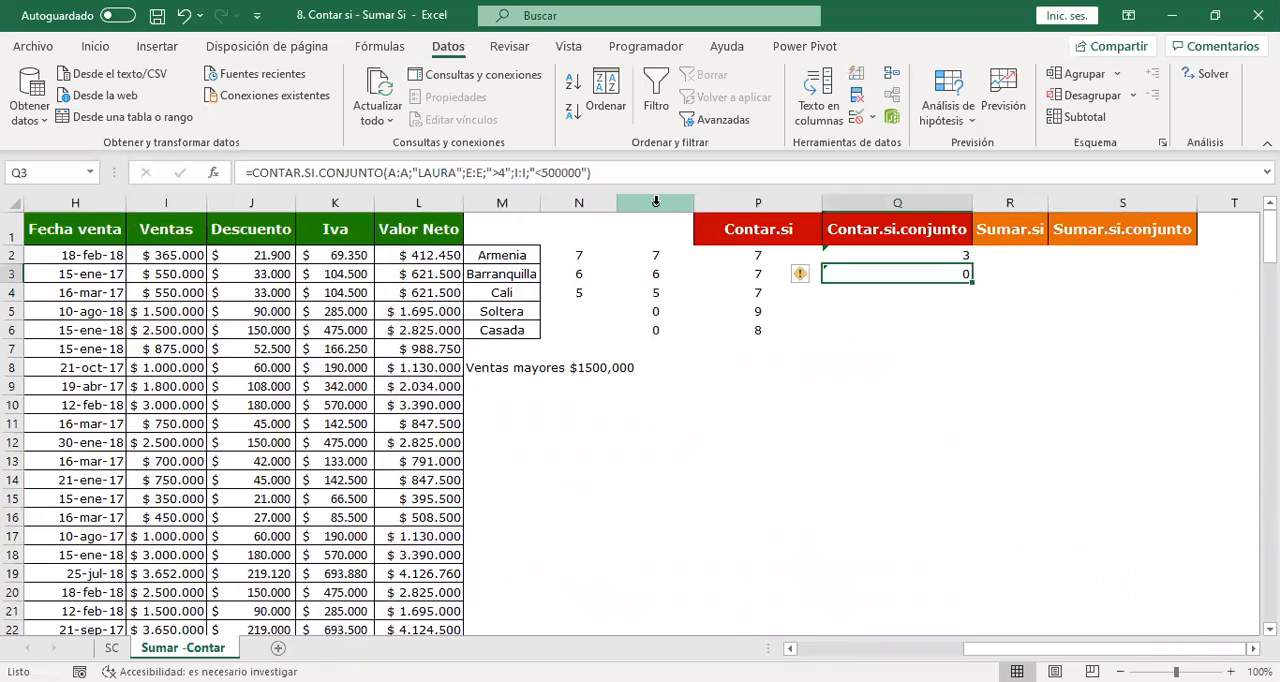
# Change the Ventas criterion in the Q3 CONTAR.SI.CONJUNTO formula to ">500000".
pyautogui.doubleClick(899, 277)
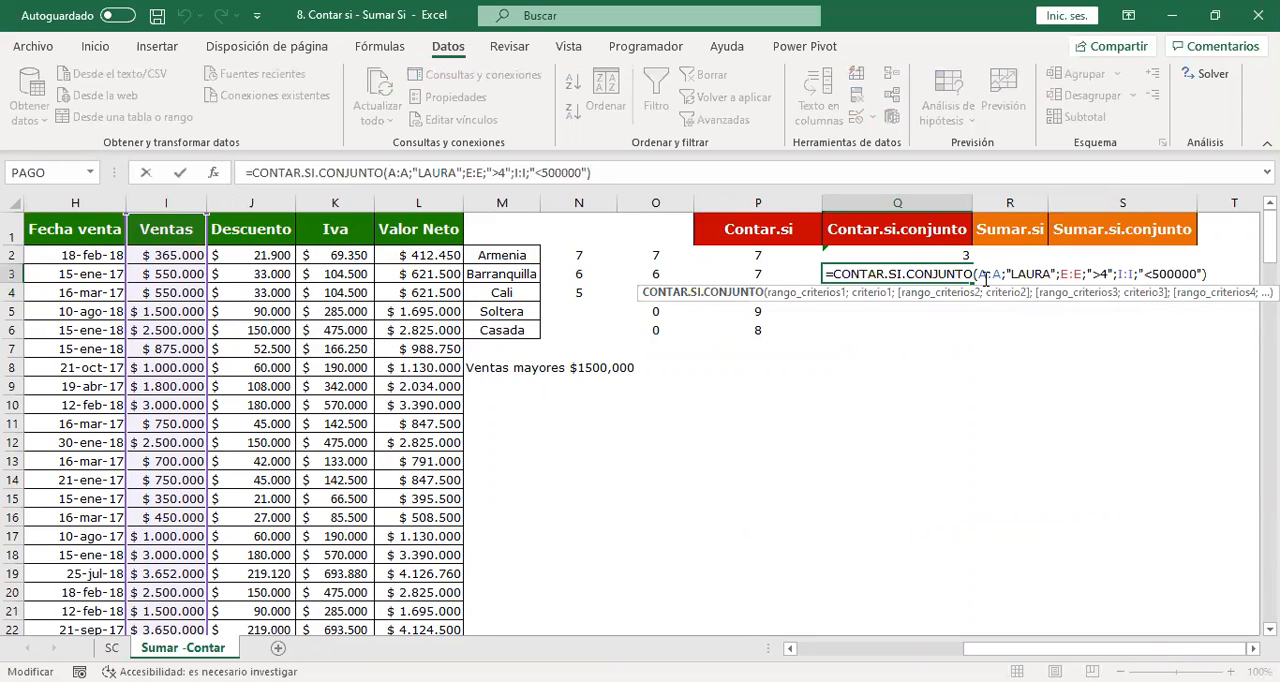
pyautogui.moveTo(1050, 273); pyautogui.dragTo(1013, 275)
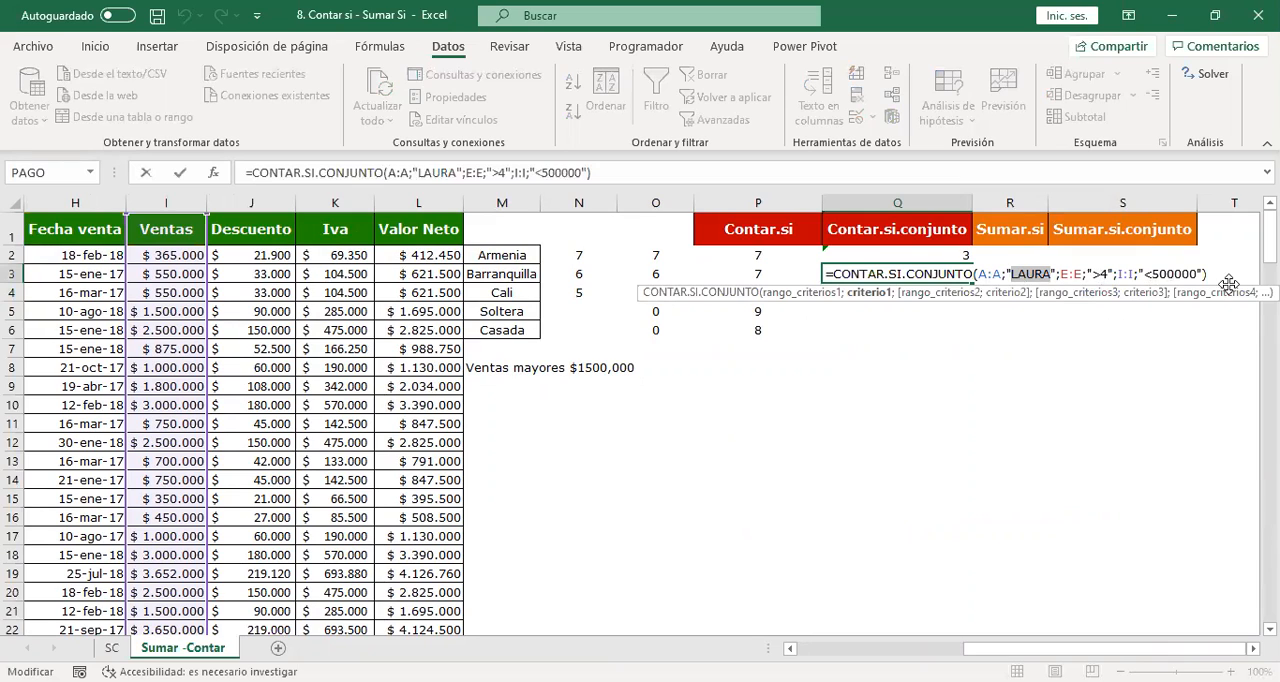
pyautogui.click(1149, 276)
pyautogui.press('Right')
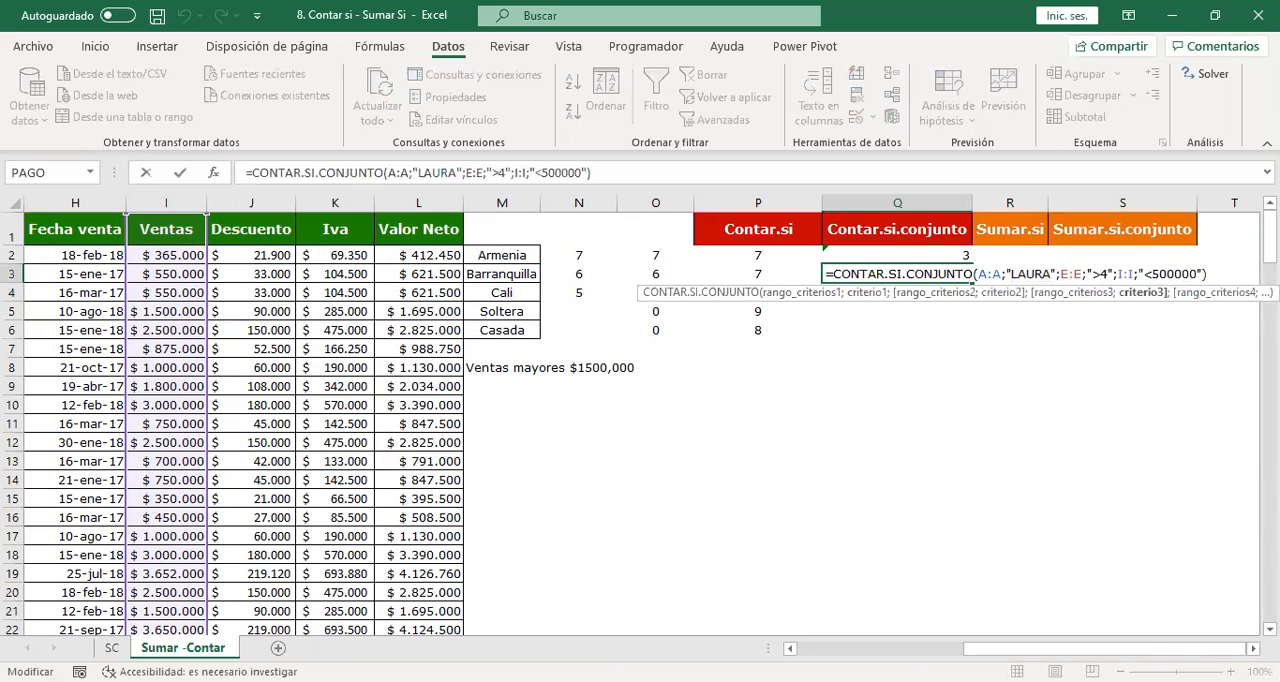
pyautogui.press('BackSpace')
pyautogui.write('>')
pyautogui.press('Return')
pyautogui.press('Up')
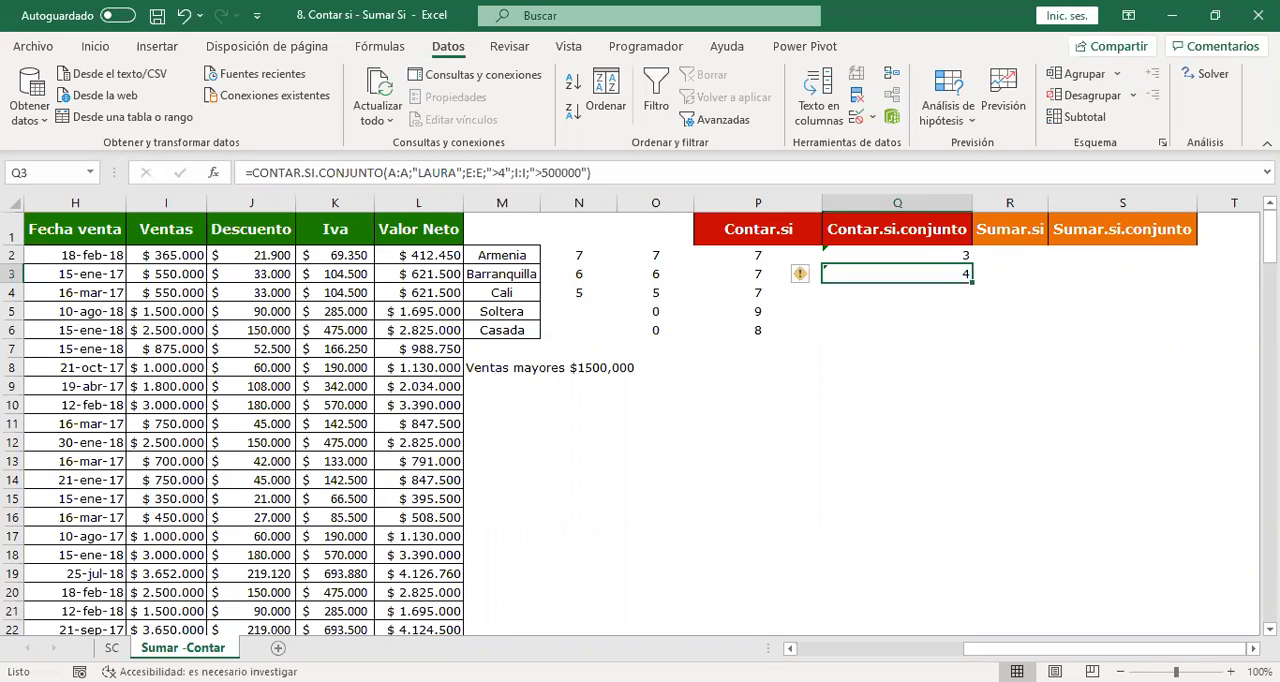
# Examine the Q3 CONTAR.SI.CONJUNTO formula, especially the comparison operator in the Edad criterion, and close it without edits.
pyautogui.press('Up')
pyautogui.press('Down')
pyautogui.press('Up')
pyautogui.press('Down')
pyautogui.doubleClick(938, 274)
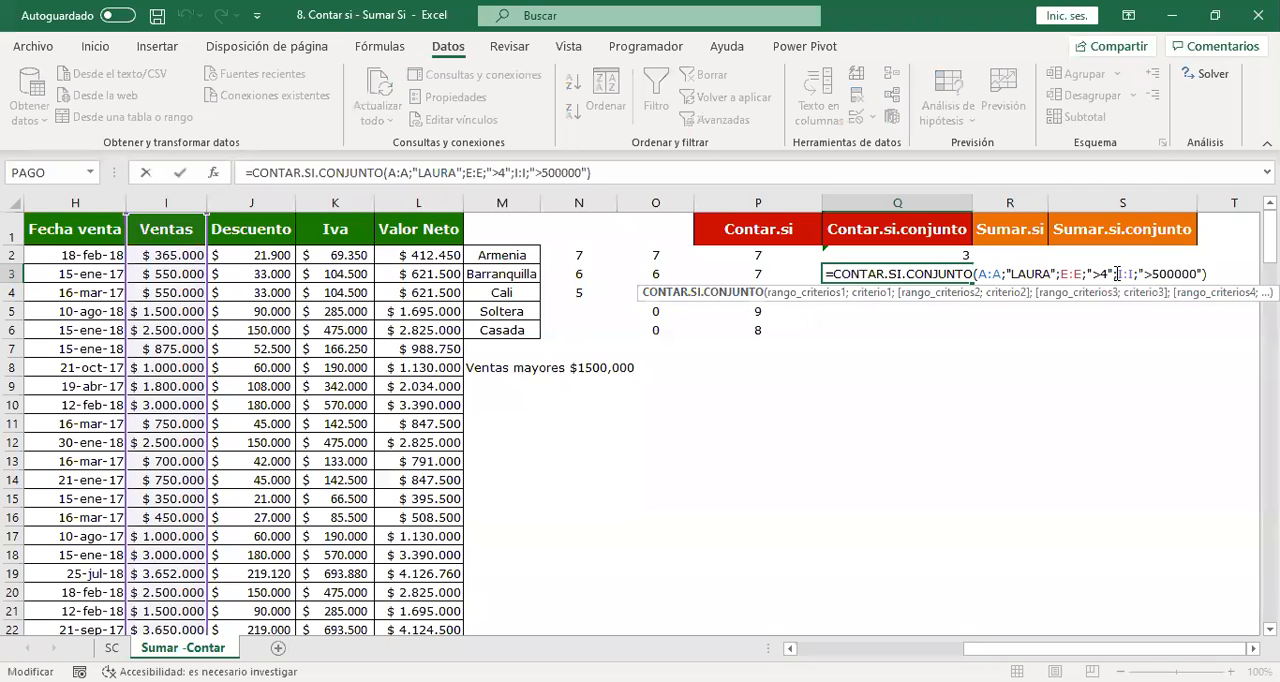
pyautogui.moveTo(1089, 276); pyautogui.dragTo(1099, 275)
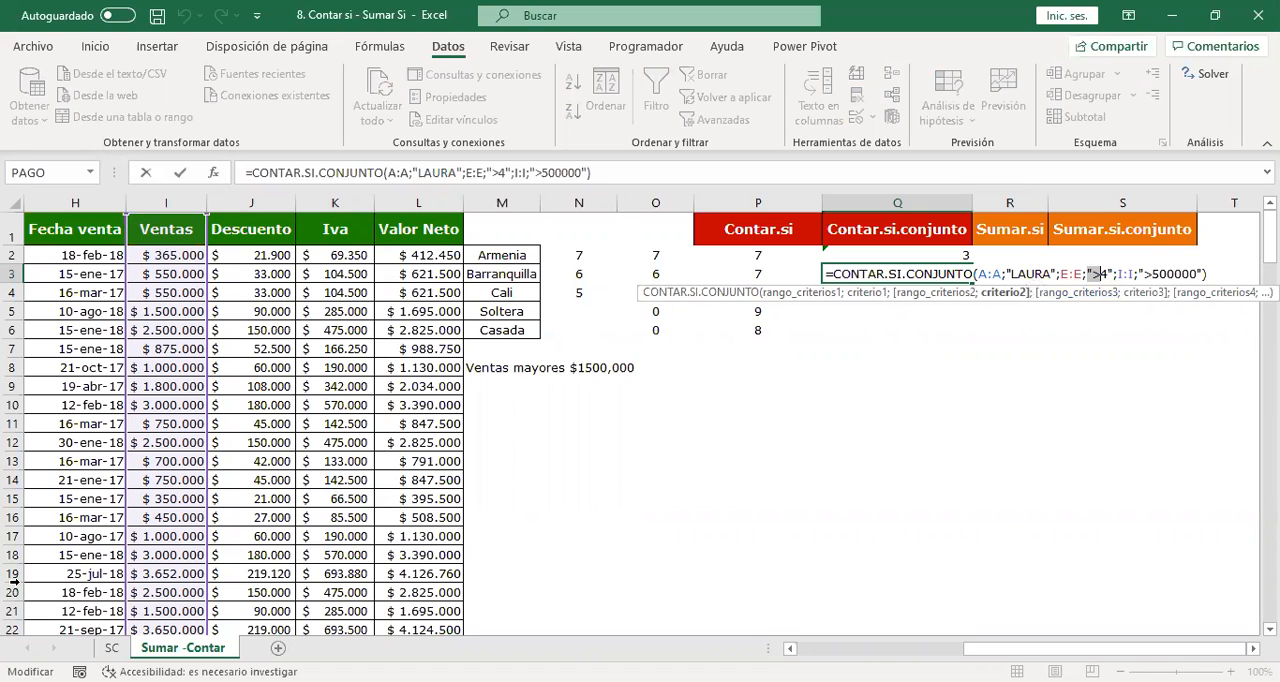
pyautogui.hotkey('alt', 'Tab')
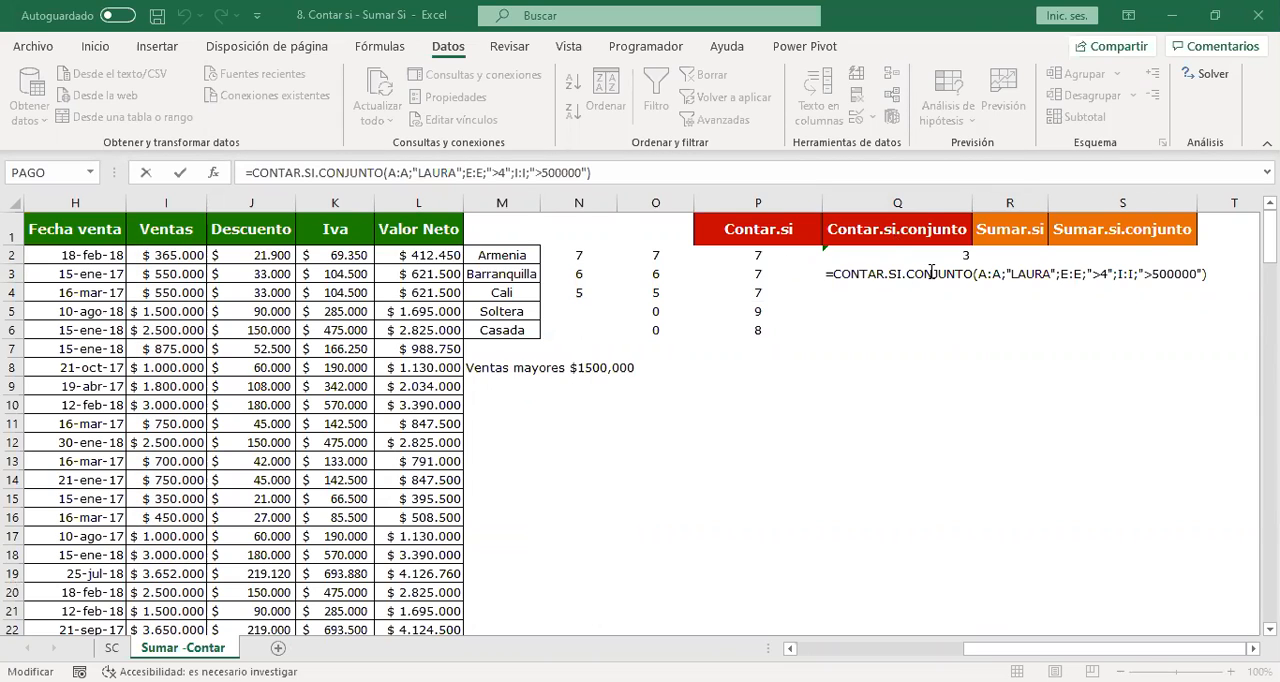
pyautogui.doubleClick(931, 273)
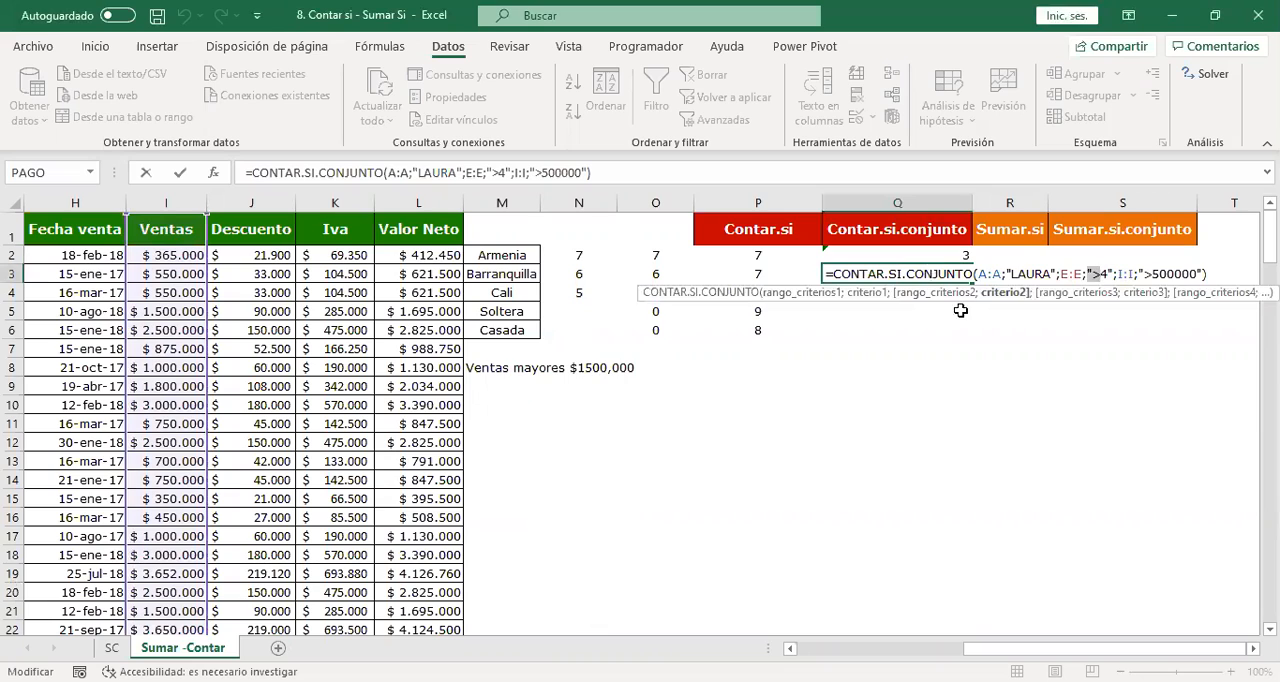
pyautogui.press('Return')
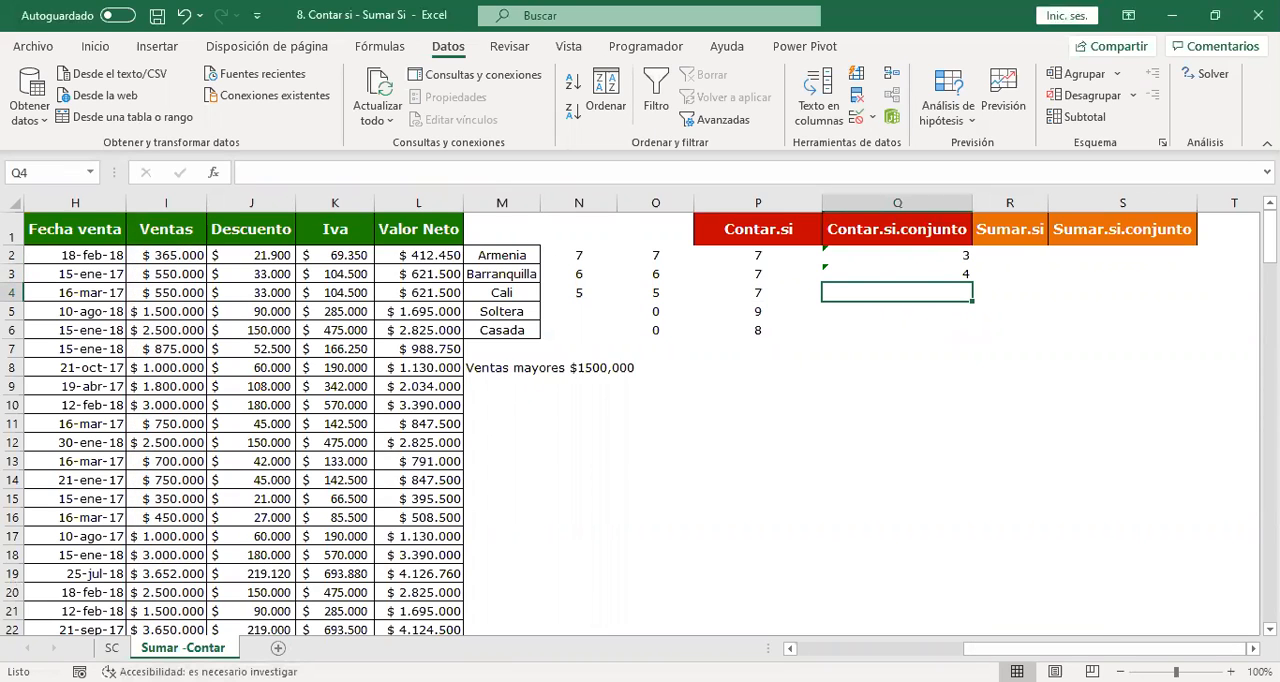
# Change the Edad criterion in the Q3 CONTAR.SI.CONJUNTO formula to ">30".
pyautogui.moveTo(1032, 648); pyautogui.dragTo(984, 648)
pyautogui.click(1094, 270)
pyautogui.doubleClick(1094, 270)
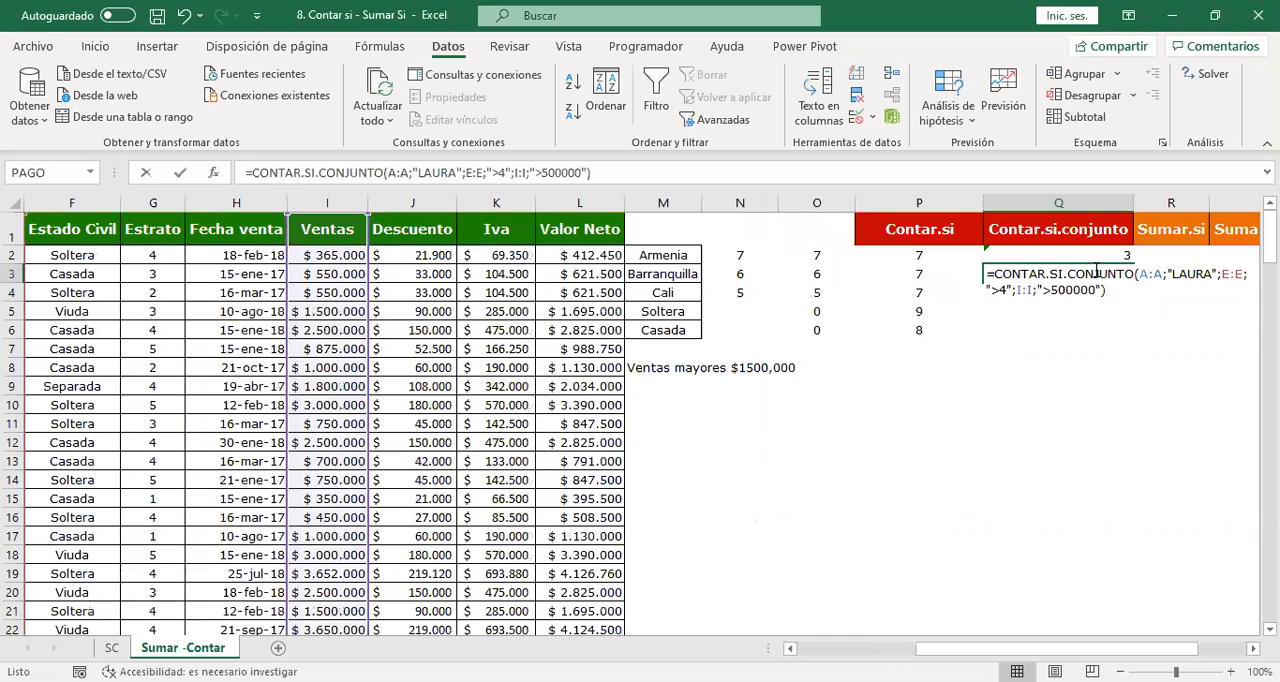
pyautogui.moveTo(1035, 648); pyautogui.dragTo(943, 648)
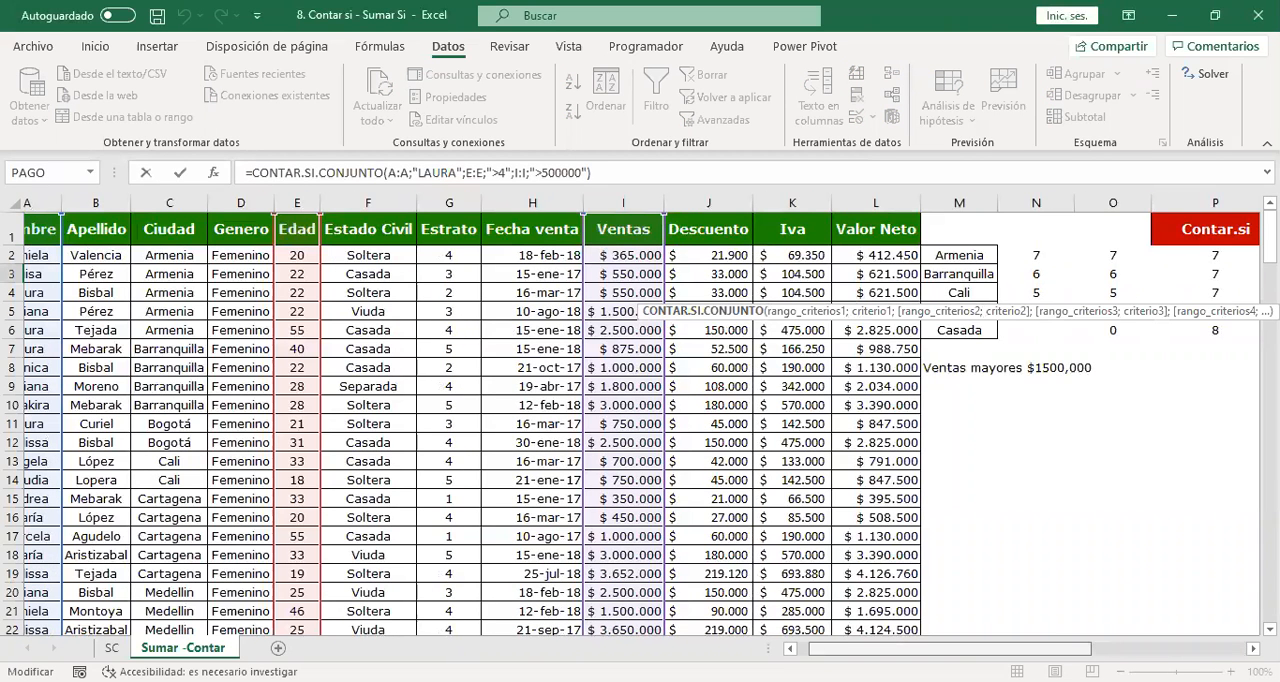
pyautogui.moveTo(950, 648); pyautogui.dragTo(1104, 648)
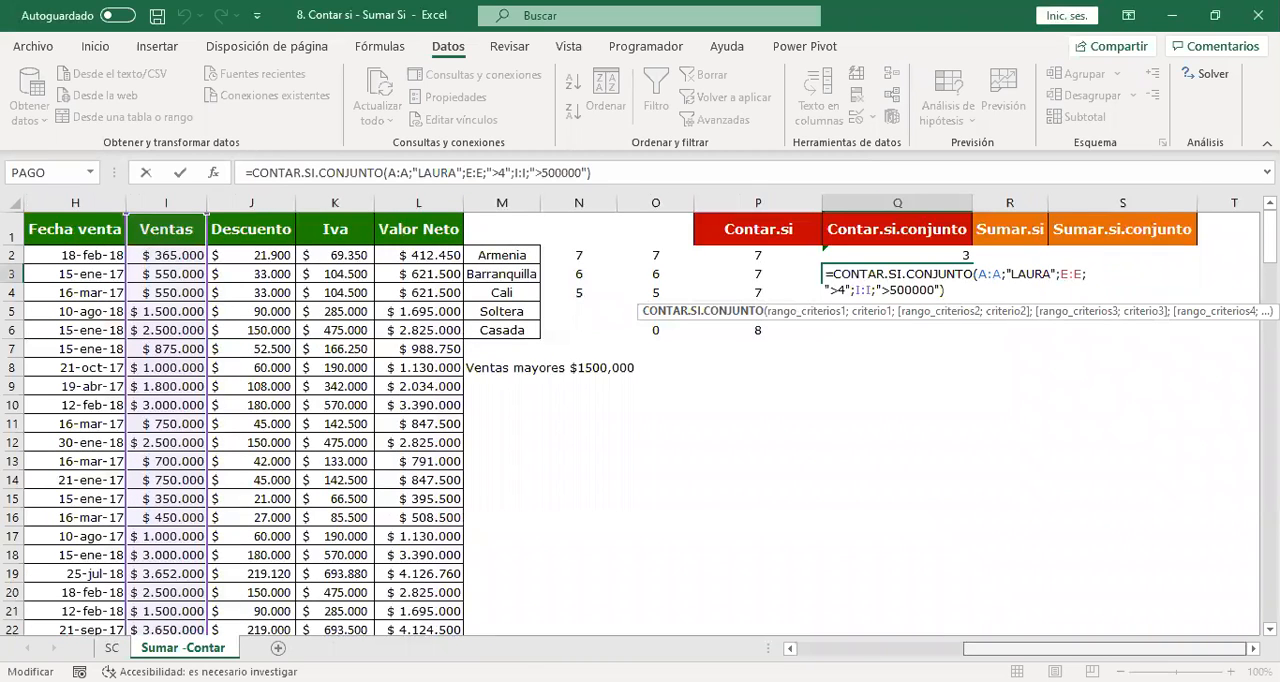
pyautogui.click(1118, 269)
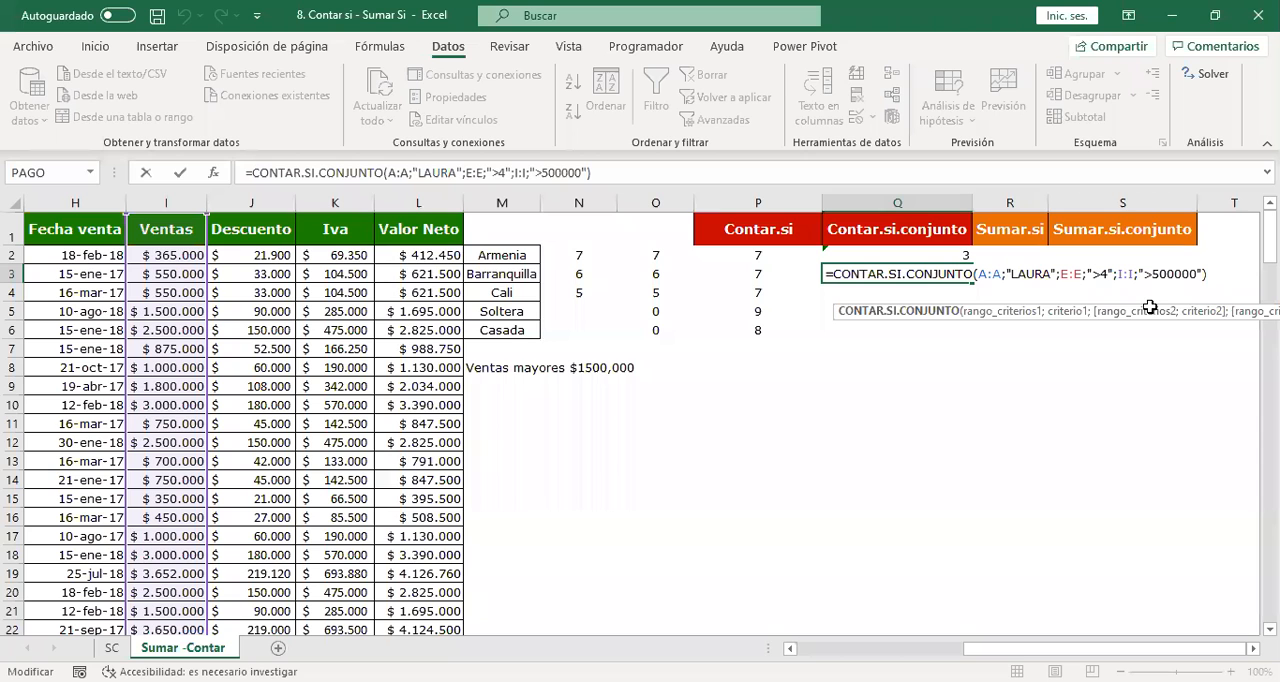
pyautogui.press('BackSpace')
pyautogui.write('30')
pyautogui.moveTo(1039, 648)
pyautogui.mouseDown()
pyautogui.moveTo(873, 648)
pyautogui.moveTo(1039, 648)
pyautogui.mouseUp()
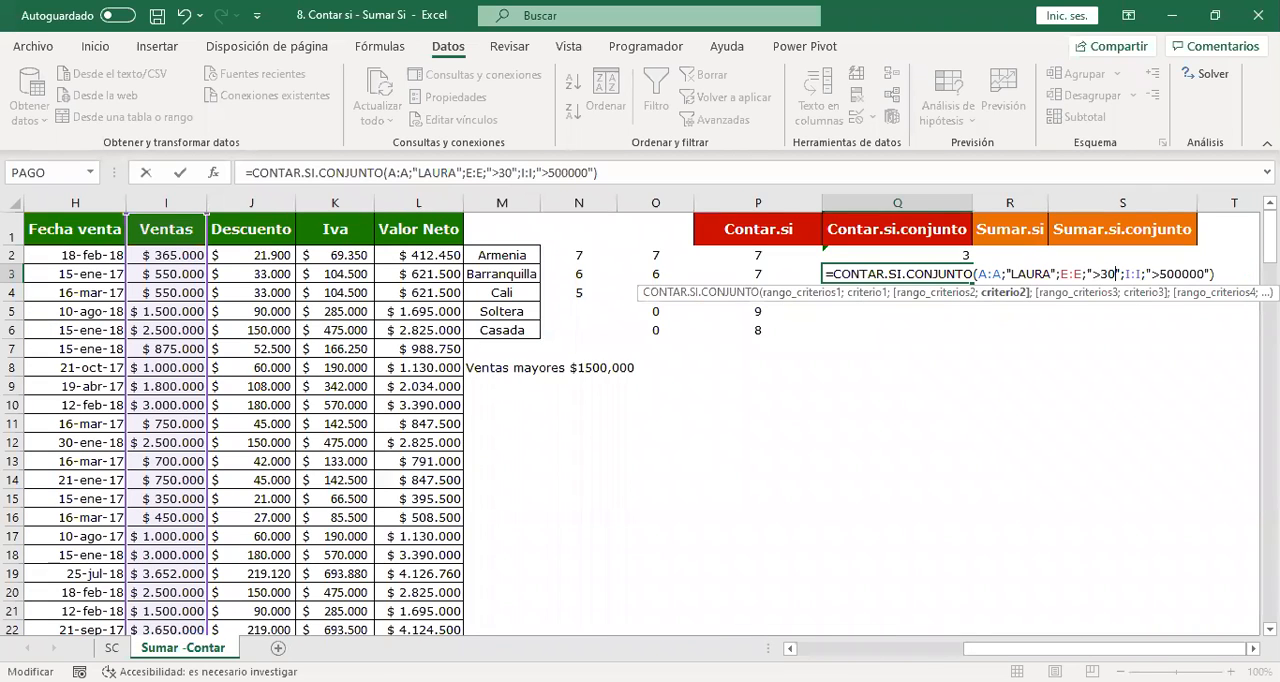
pyautogui.press('Return')
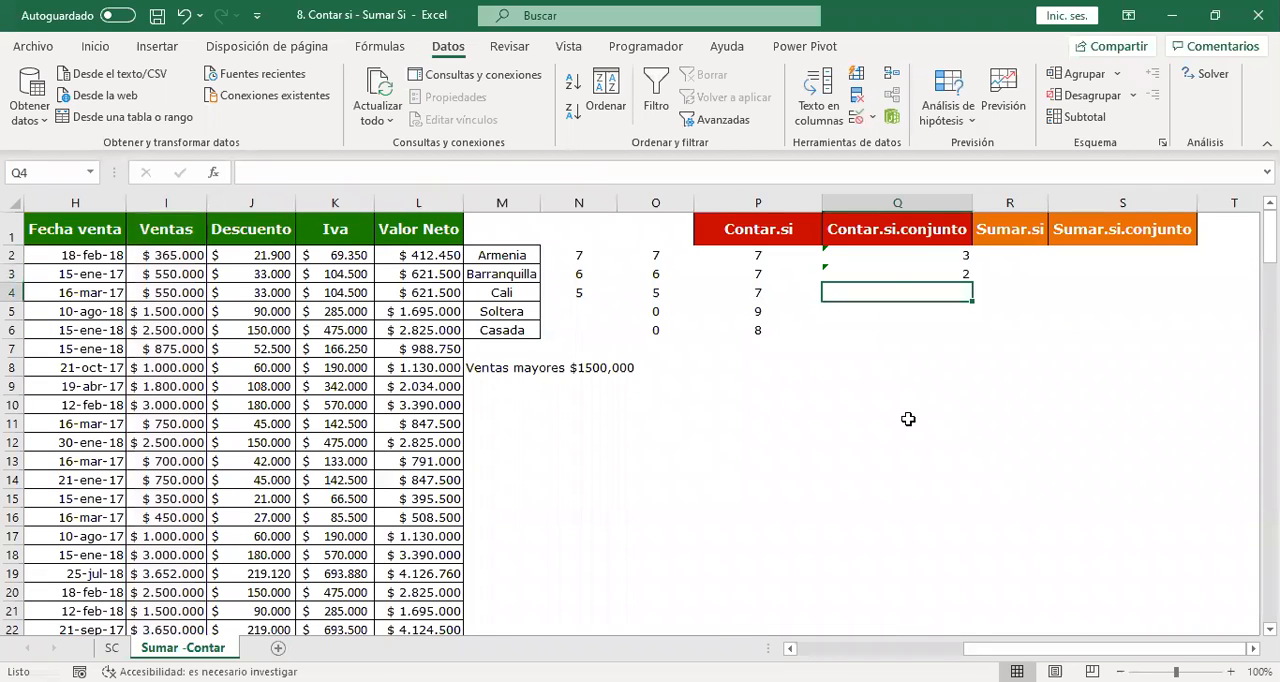
# Review the ranges and criteria of the Q3 CONTAR.SI.CONJUNTO formula and close it without edits.
pyautogui.click(955, 271)
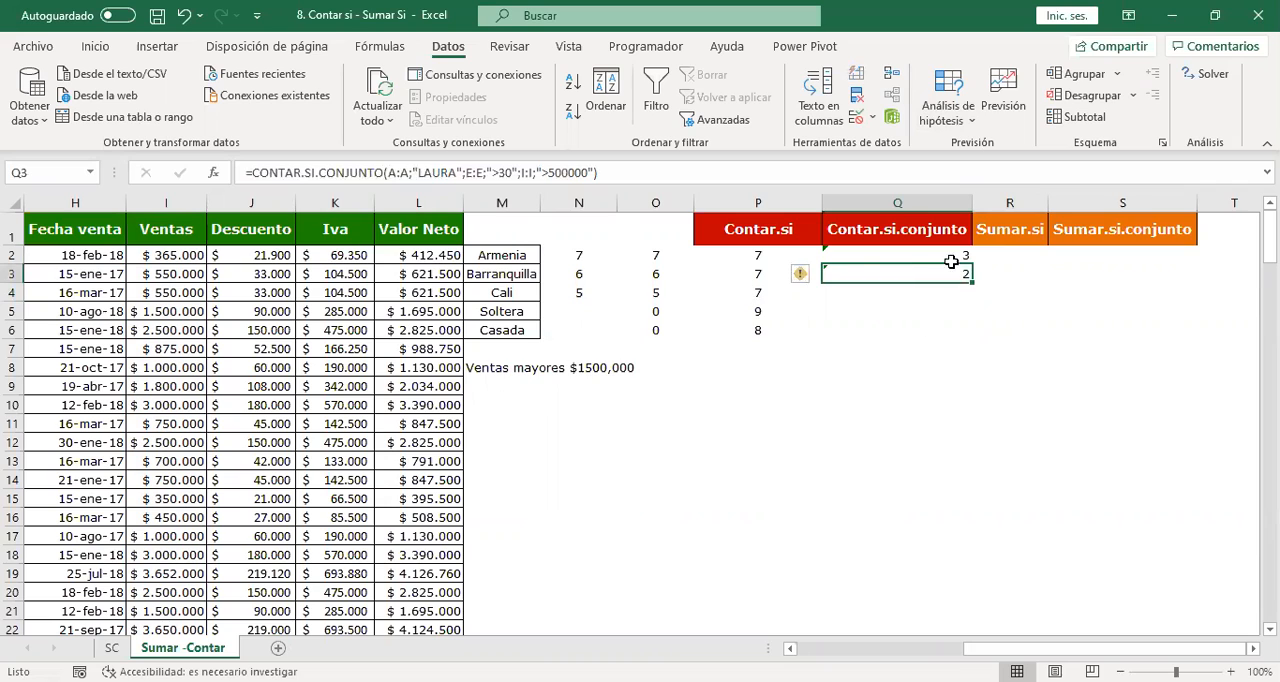
pyautogui.doubleClick(863, 272)
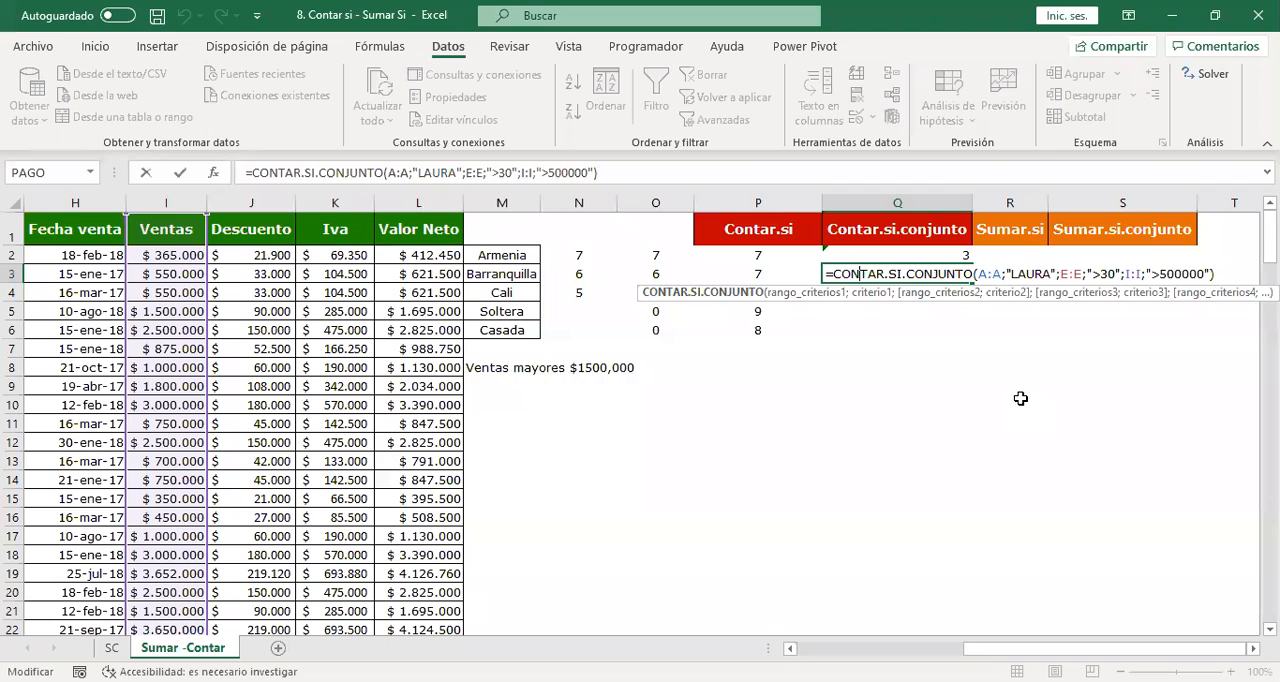
pyautogui.press('Return')
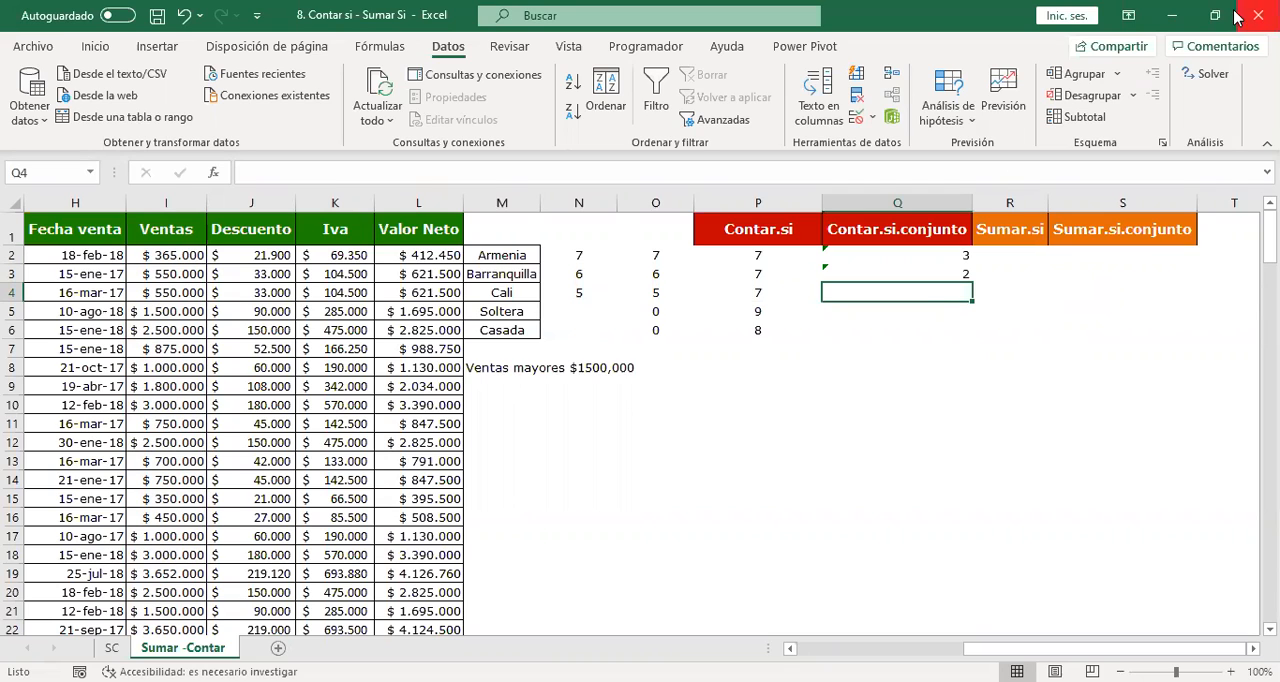
pyautogui.click(923, 274)
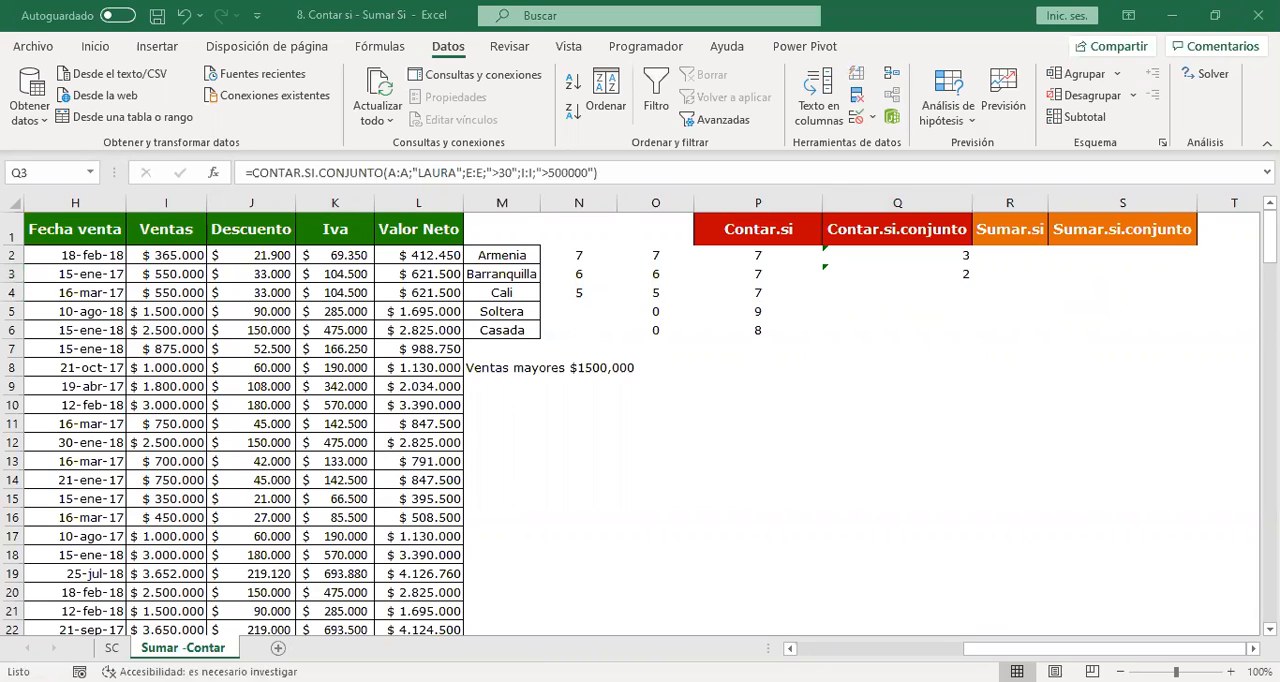
pyautogui.click(841, 330)
pyautogui.doubleClick(962, 276)
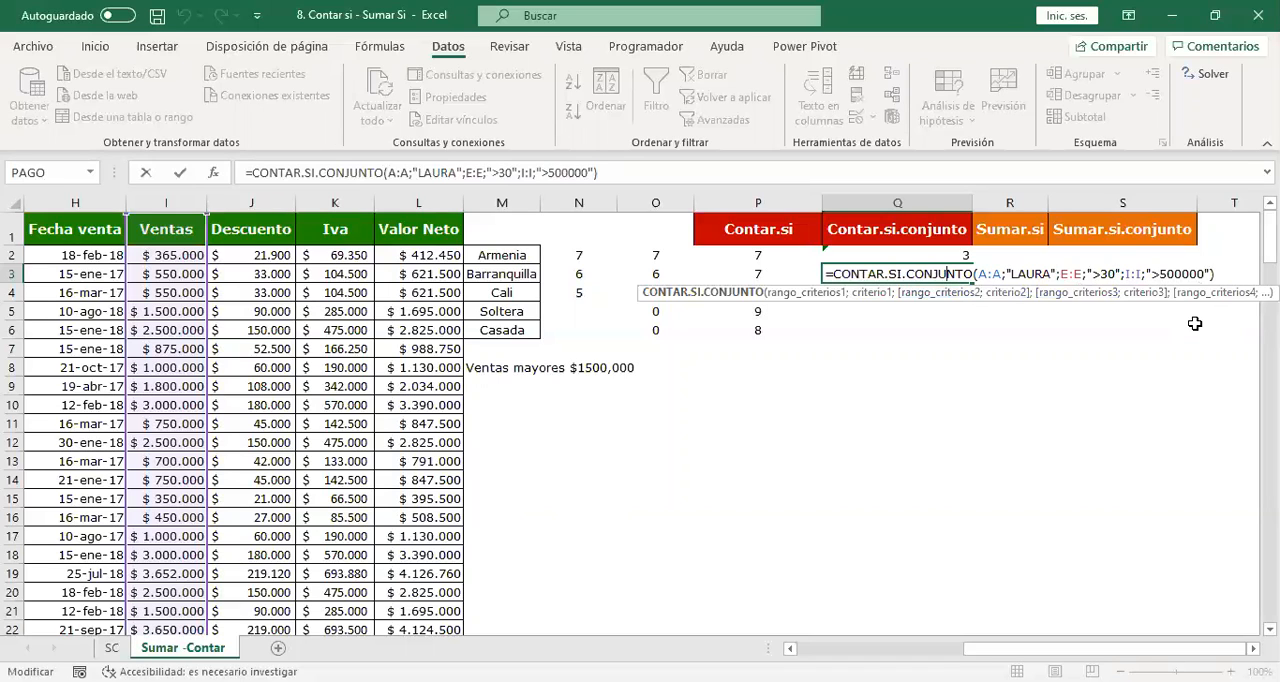
pyautogui.press('Return')
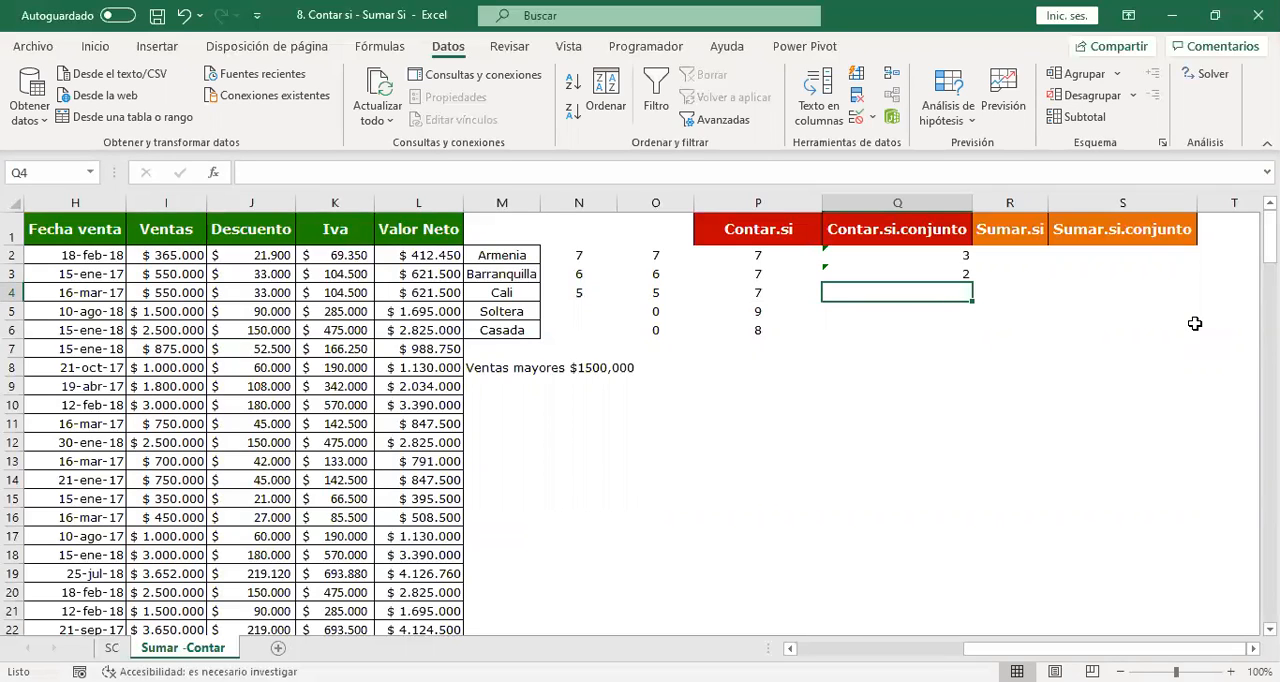
pyautogui.press('Up')
pyautogui.press('Left')
pyautogui.press('Left')
pyautogui.press('Left')
pyautogui.press('Left')
pyautogui.press('Left')
pyautogui.press('Left')
pyautogui.press('Left')
pyautogui.press('Left')
pyautogui.press('Left')
pyautogui.press('Left')
pyautogui.press('Left')
pyautogui.press('Left')
pyautogui.press('Left')
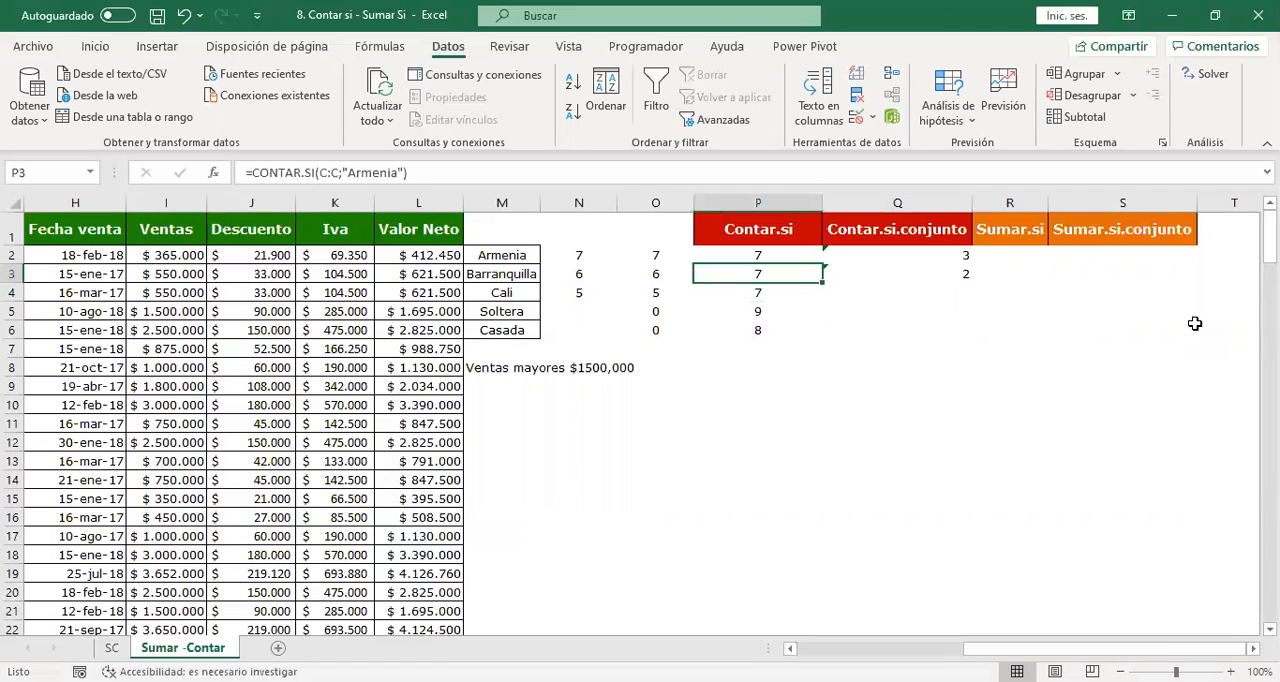
pyautogui.press('Left')
pyautogui.press('Left')
pyautogui.press('Left')
pyautogui.press('Down')
pyautogui.press('Down')
pyautogui.press('Down')
pyautogui.press('Down')
pyautogui.press('Down')
pyautogui.press('Down')
pyautogui.press('Down')
pyautogui.press('Down')
pyautogui.press('Down')
pyautogui.press('Down')
pyautogui.press('Down')
pyautogui.press('Down')
pyautogui.press('Down')
pyautogui.press('Down')
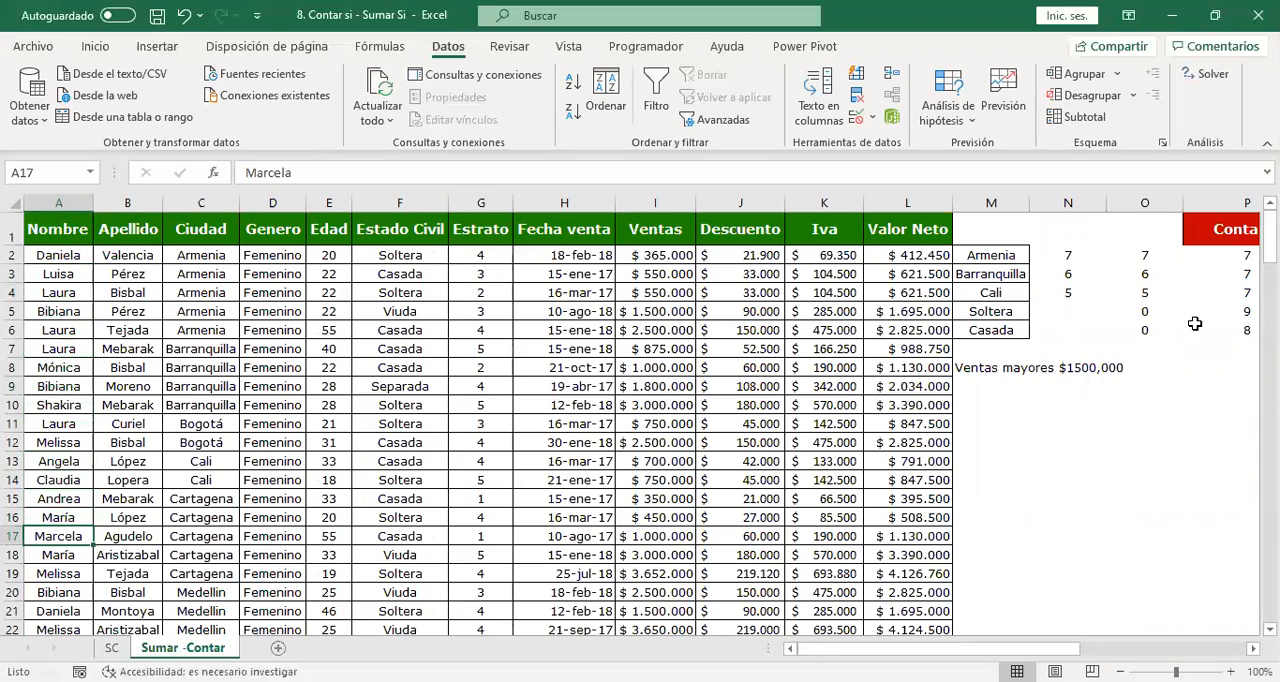
# Start a CONTAR.SI formula in cell P8, in the row labelled "Ventas mayores $1500,000".
pyautogui.click(1062, 420)
pyautogui.click(990, 345)
pyautogui.click(1020, 369)
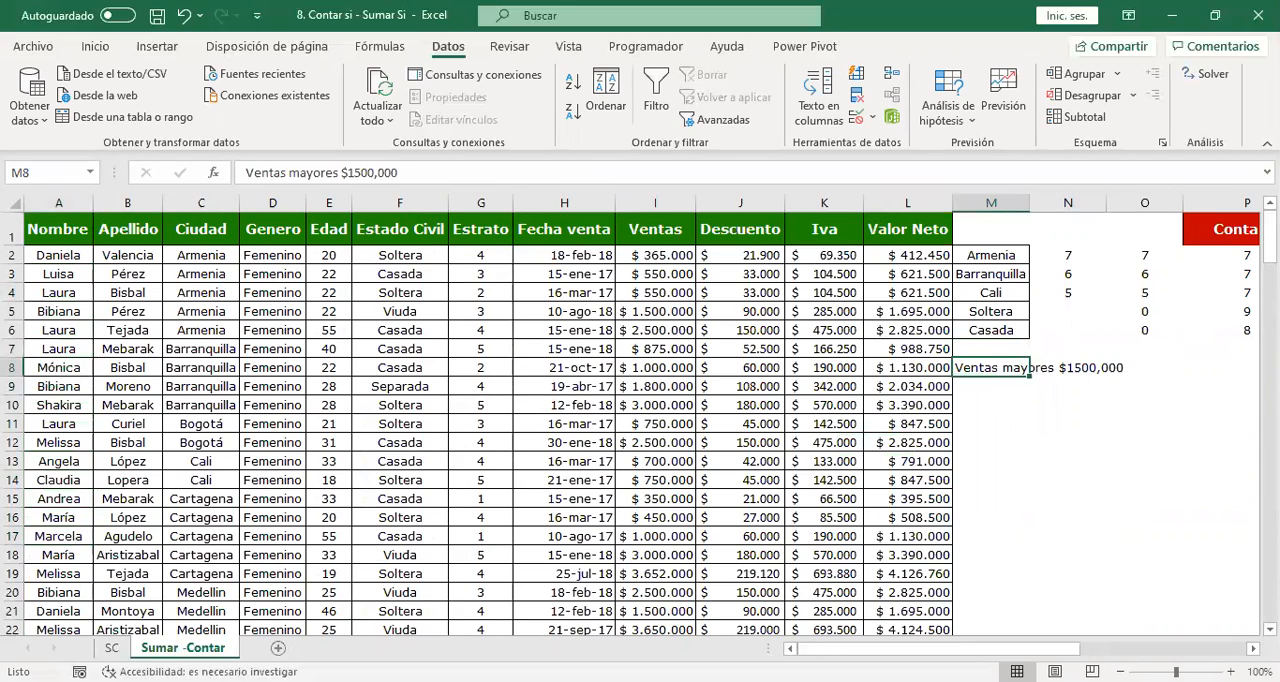
pyautogui.press('Right')
pyautogui.press('Right')
pyautogui.press('Right')
pyautogui.press('Left')
pyautogui.press('Right')
pyautogui.press('Right')
pyautogui.press('Left')
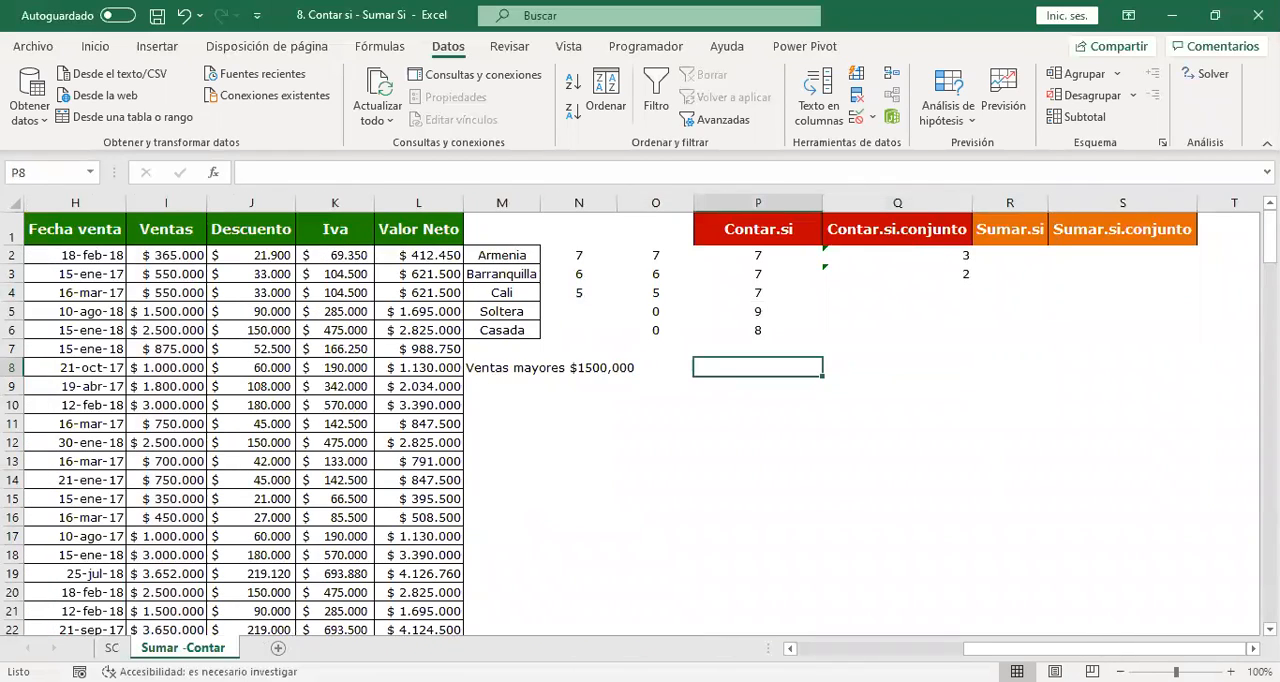
pyautogui.write('=C')
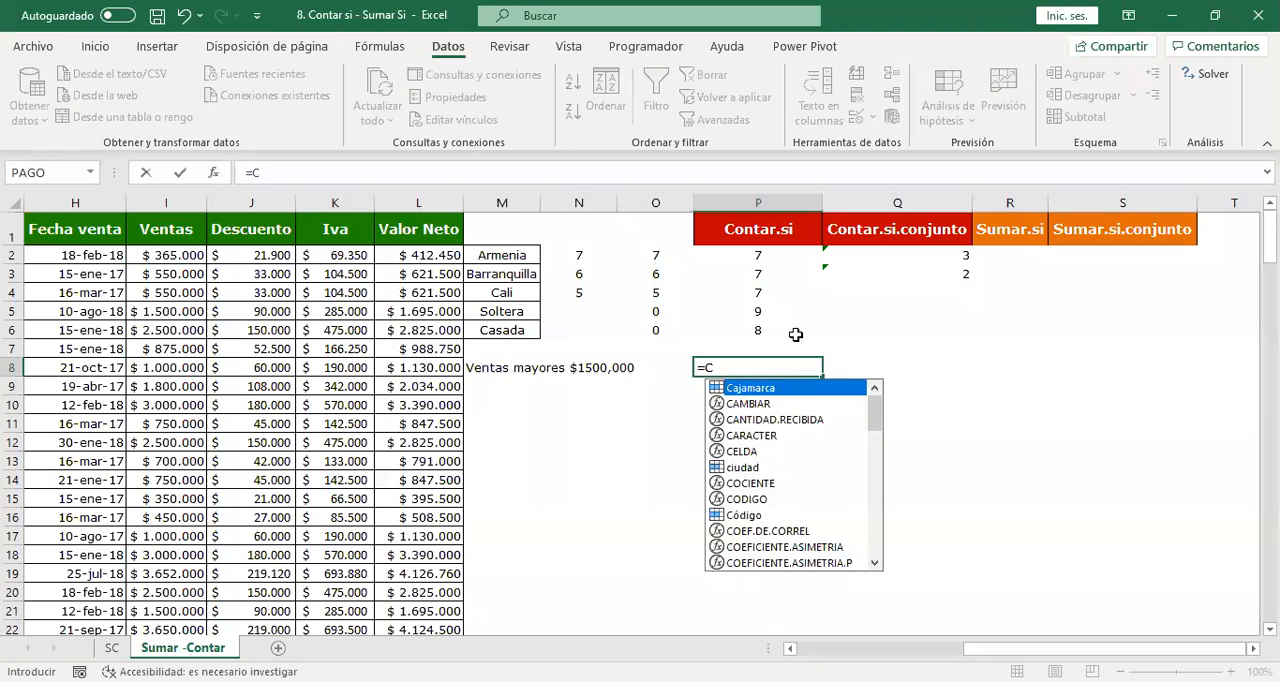
pyautogui.write('ONTAR.')
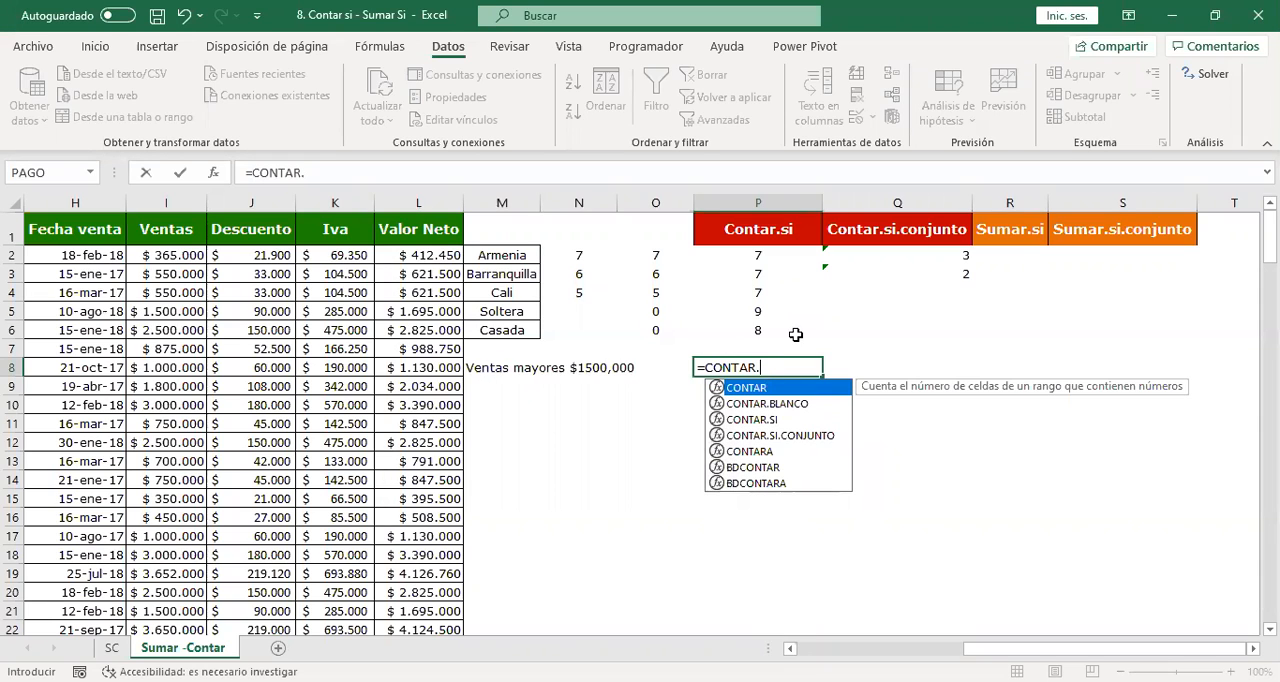
pyautogui.write('SI(')
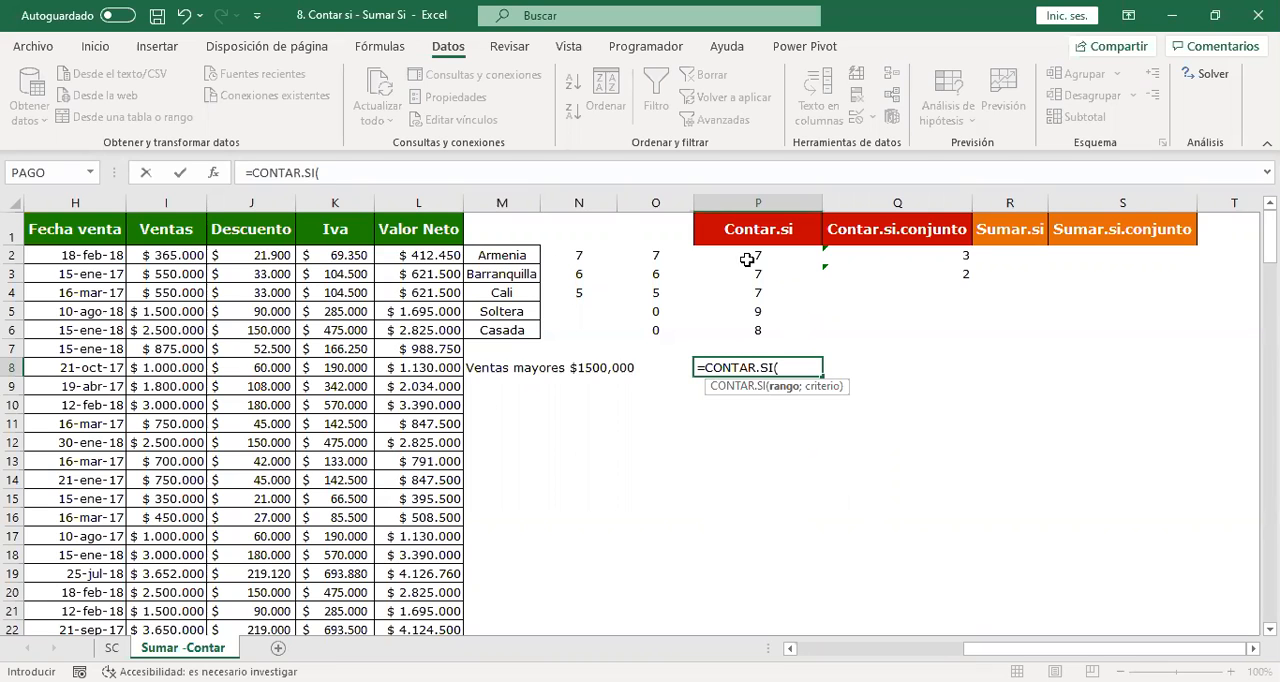
# Use the Ventas column I:I as the range with the criterion ">15000000" and enter the P8 formula.
pyautogui.hscroll(-2, 640, 415)
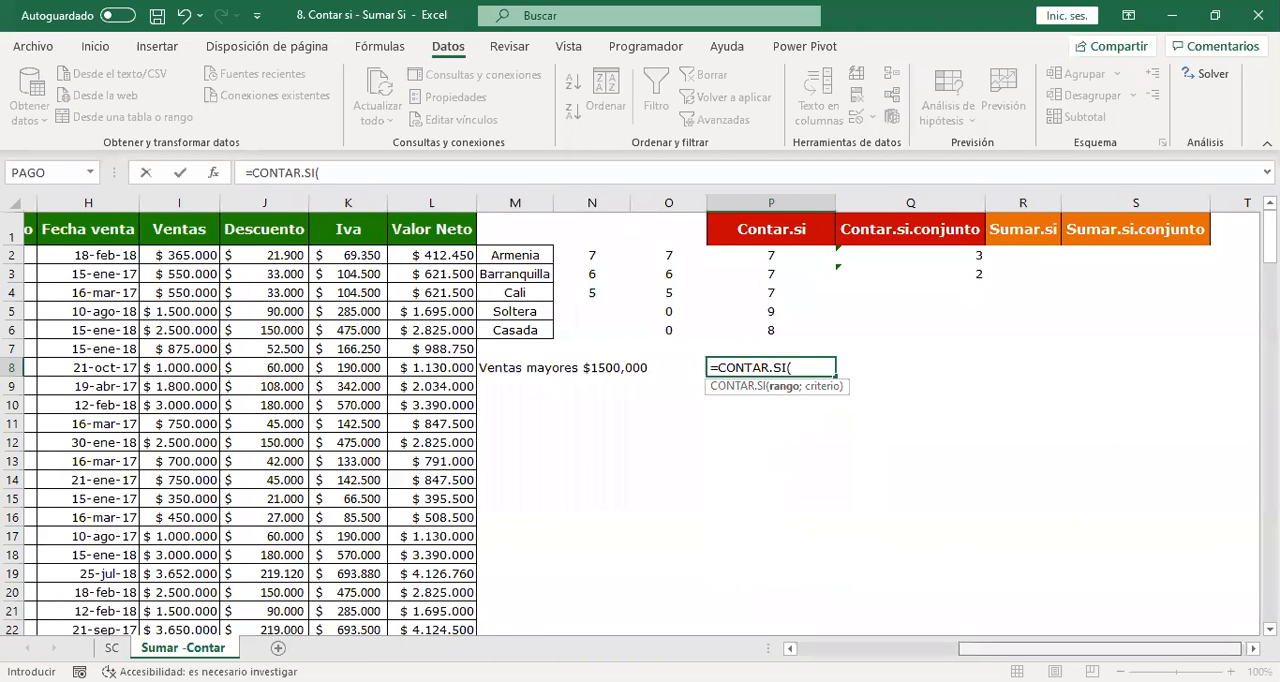
pyautogui.hscroll(1, 255, 213)
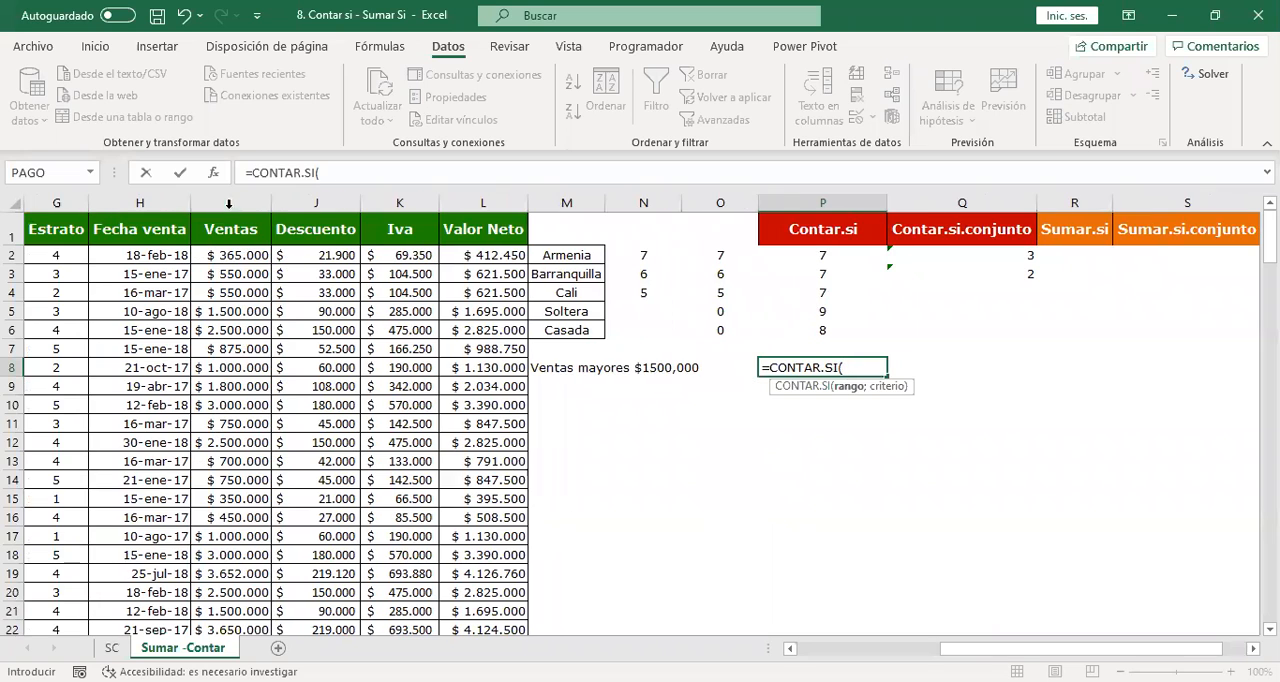
pyautogui.click(254, 205)
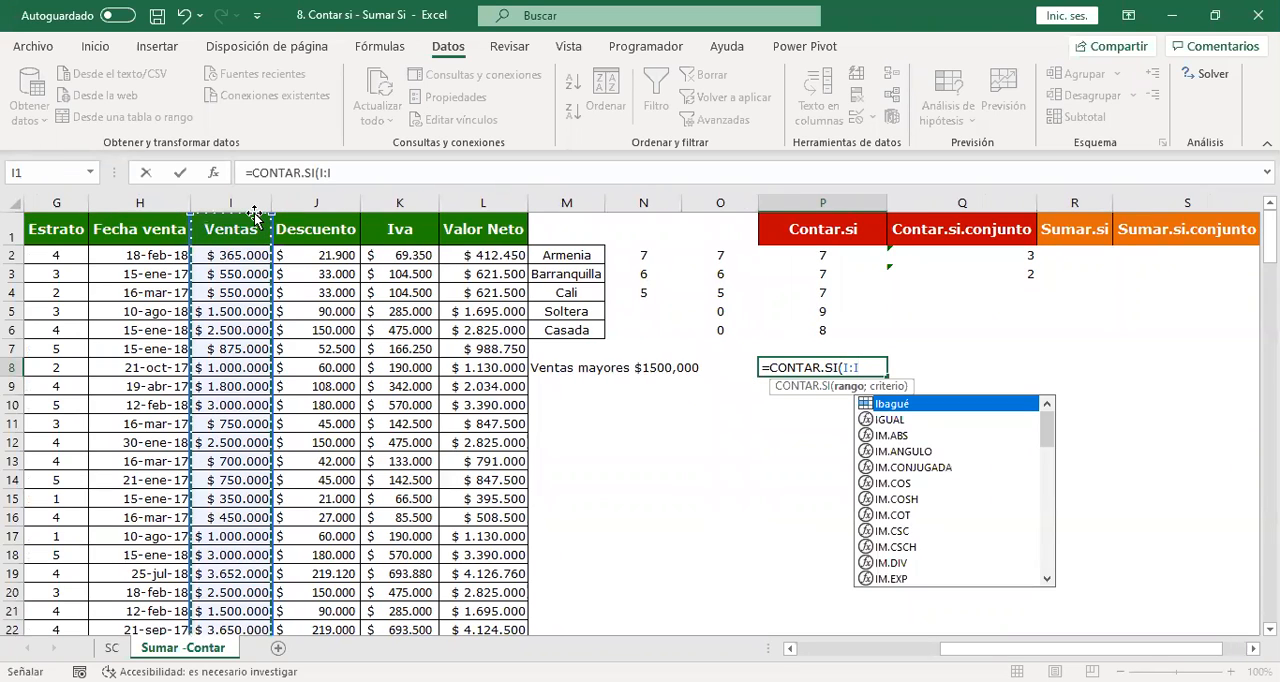
pyautogui.write(';"')
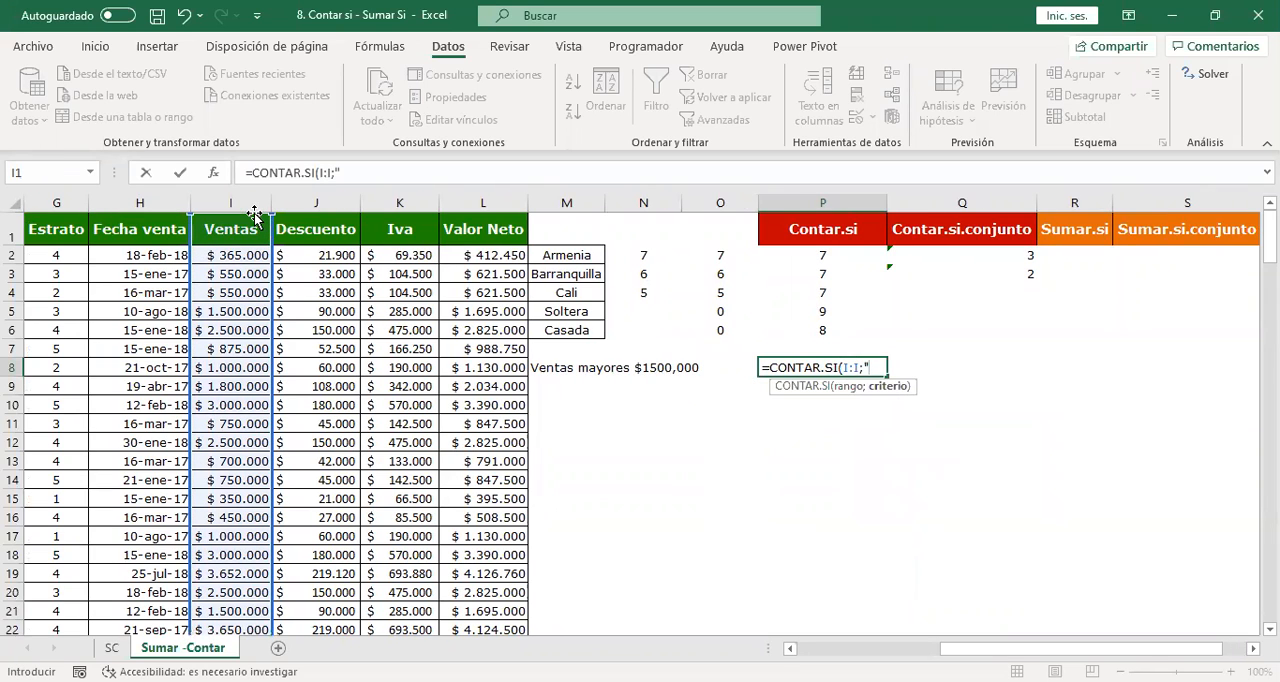
pyautogui.write('>15000000')
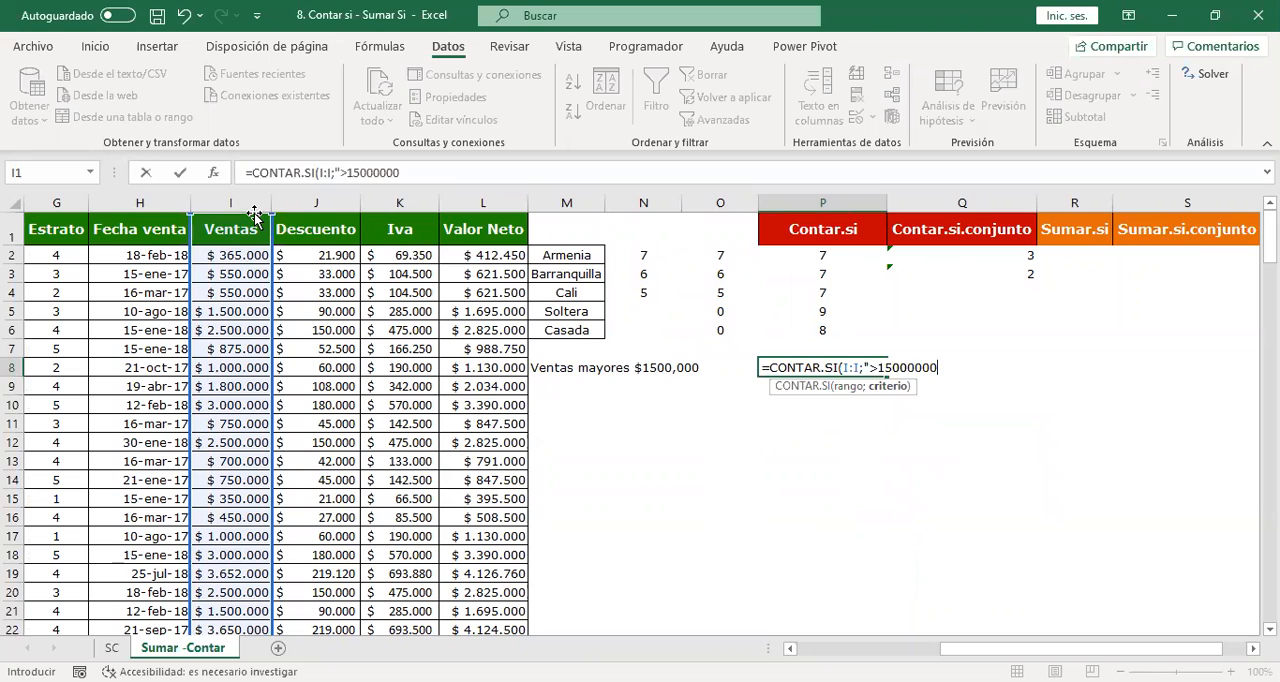
pyautogui.write('")')
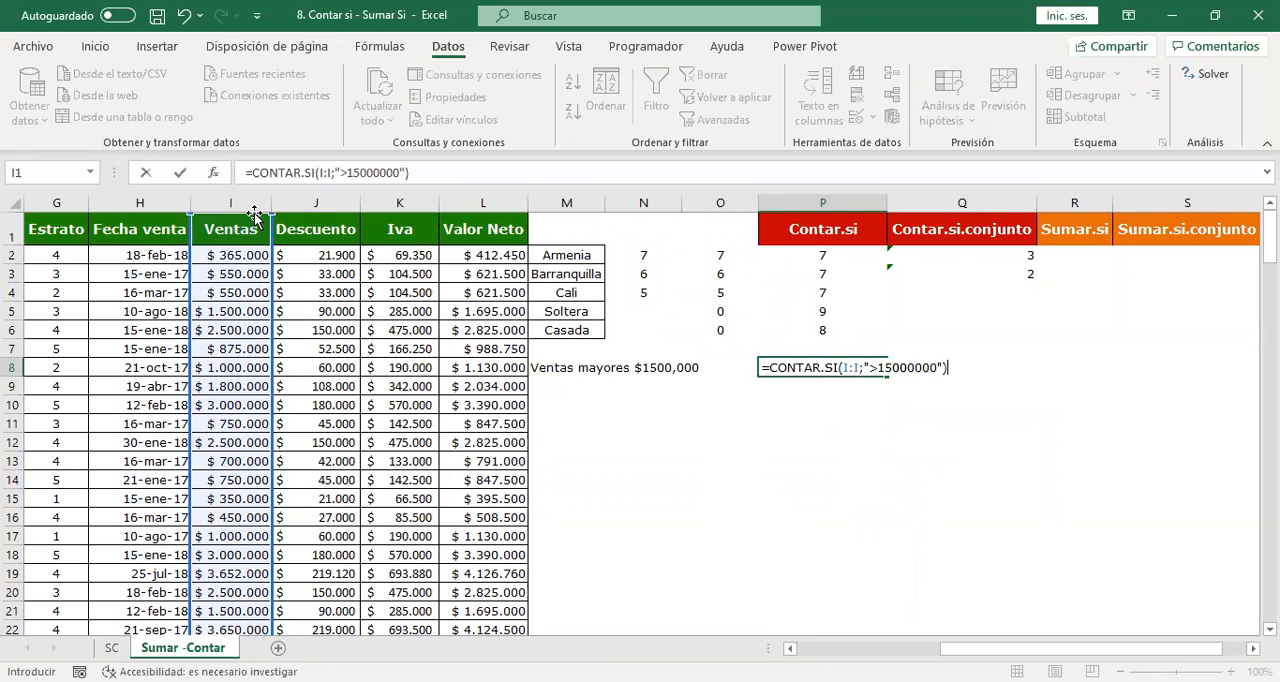
pyautogui.press('Return')
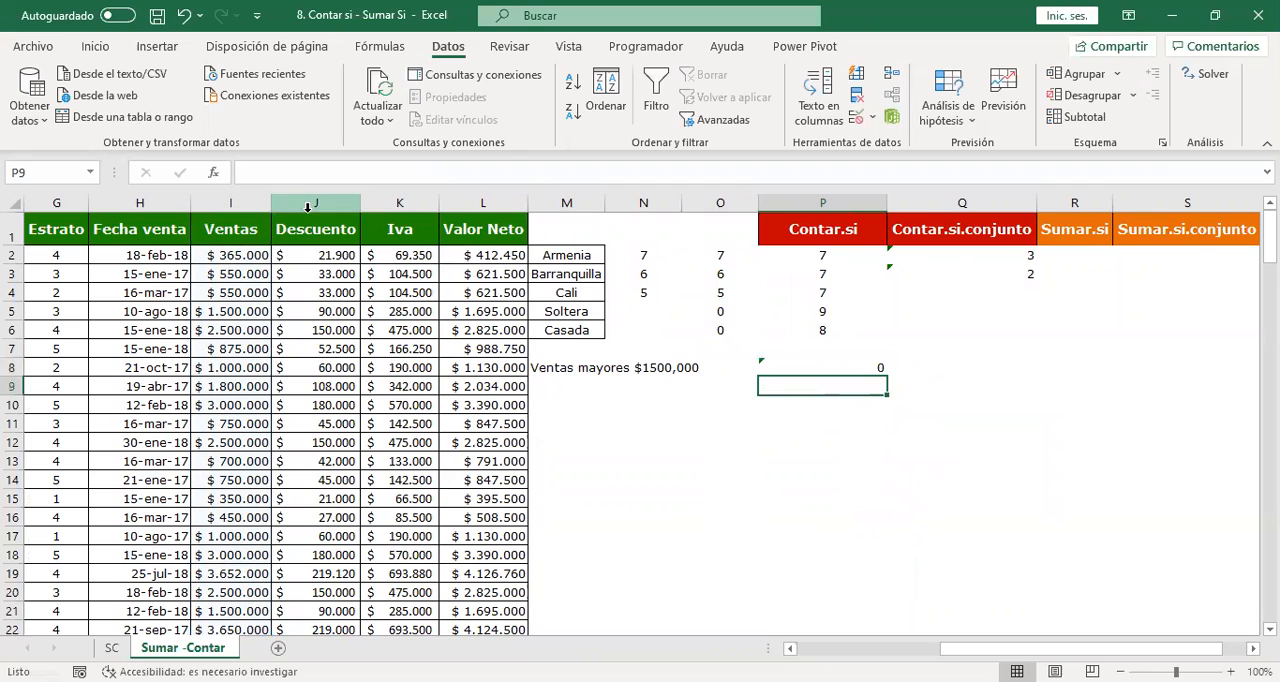
# Correct the Ventas criterion in the P8 CONTAR.SI formula to ">1500000".
pyautogui.click(846, 363)
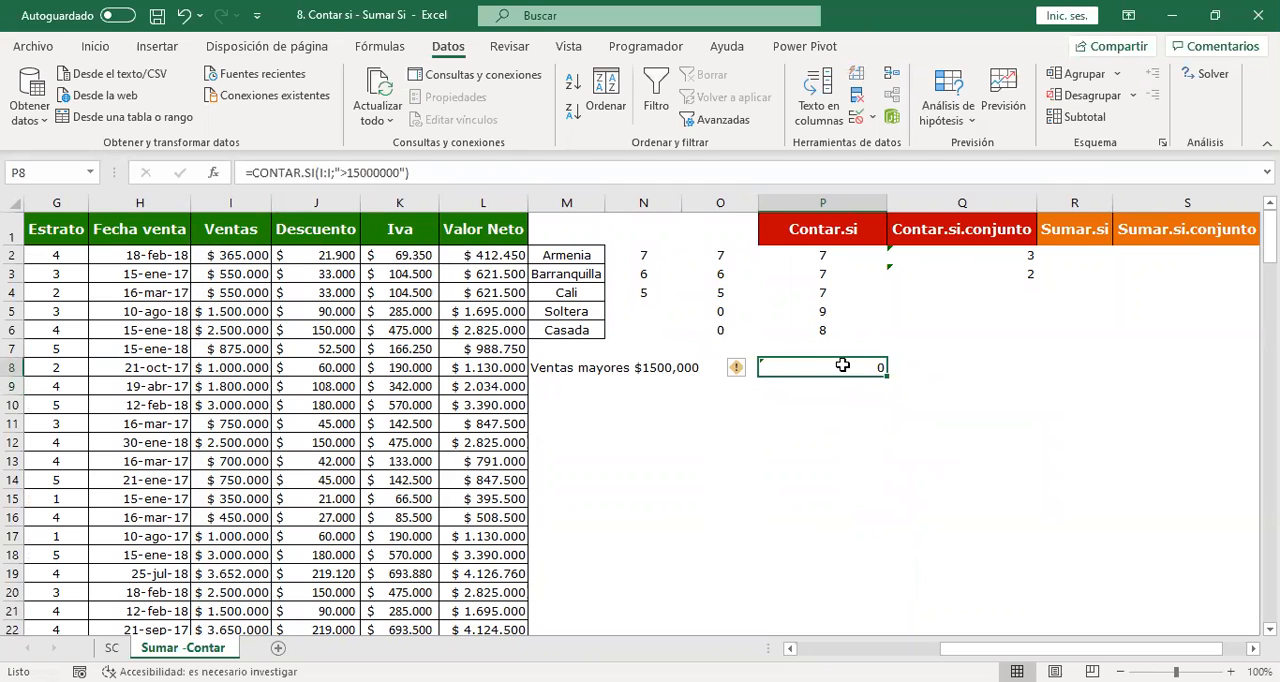
pyautogui.click(397, 173)
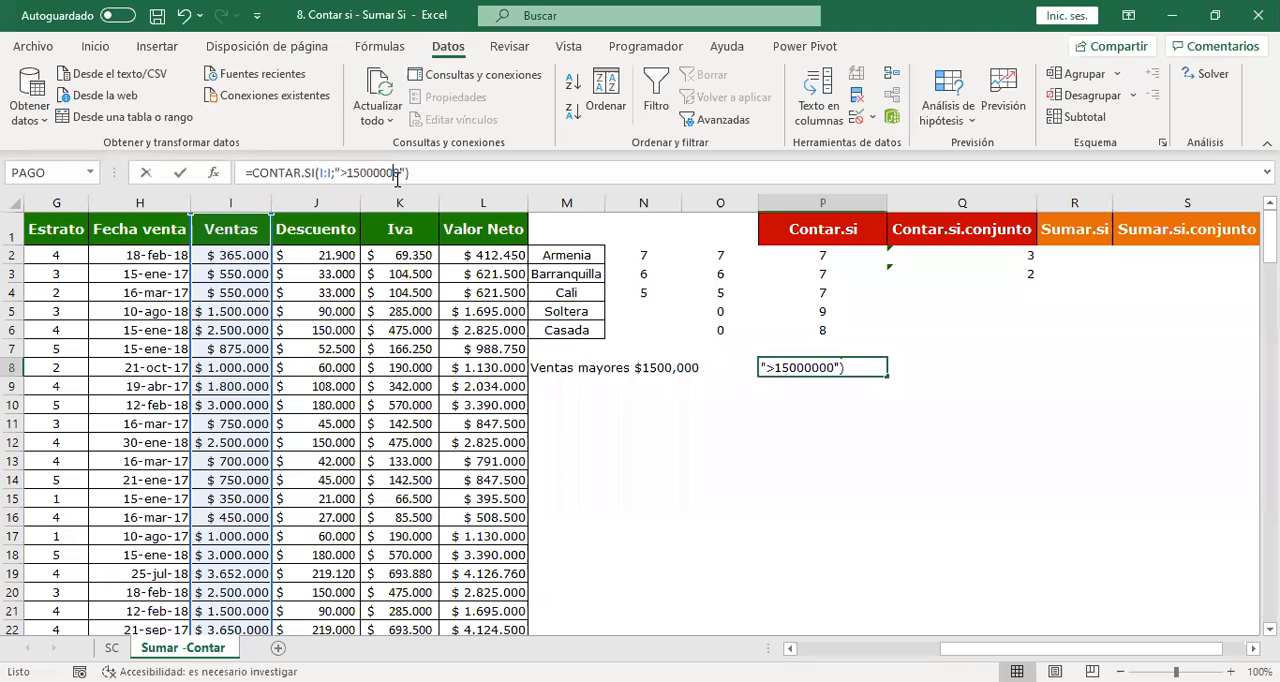
pyautogui.press('BackSpace')
pyautogui.press('Return')
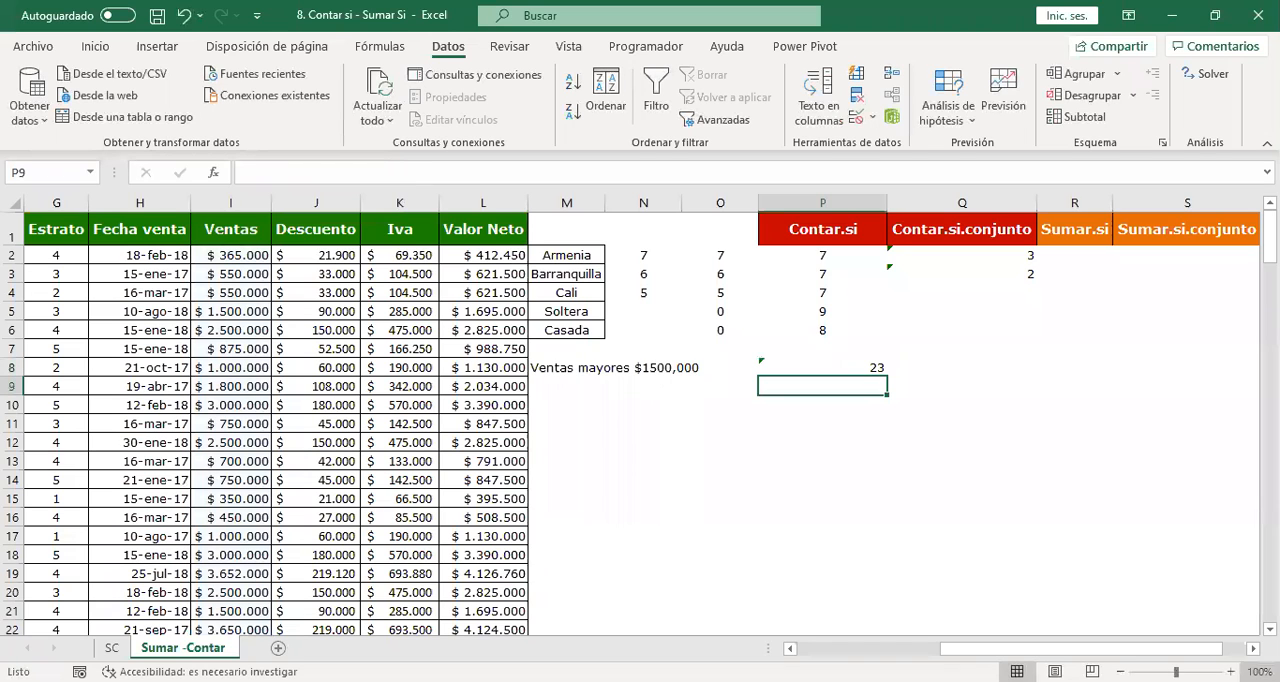
# Review the range and criterion of the P8 CONTAR.SI formula and leave it without edits.
pyautogui.doubleClick(870, 367)
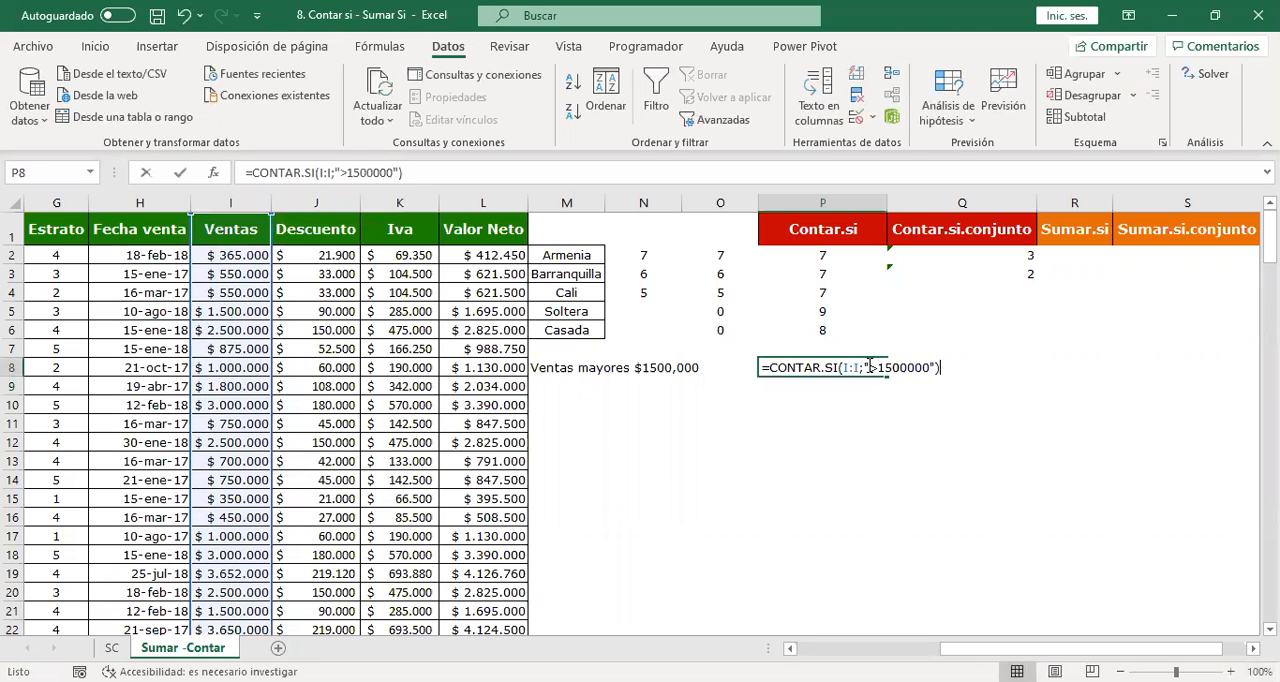
pyautogui.click(933, 368)
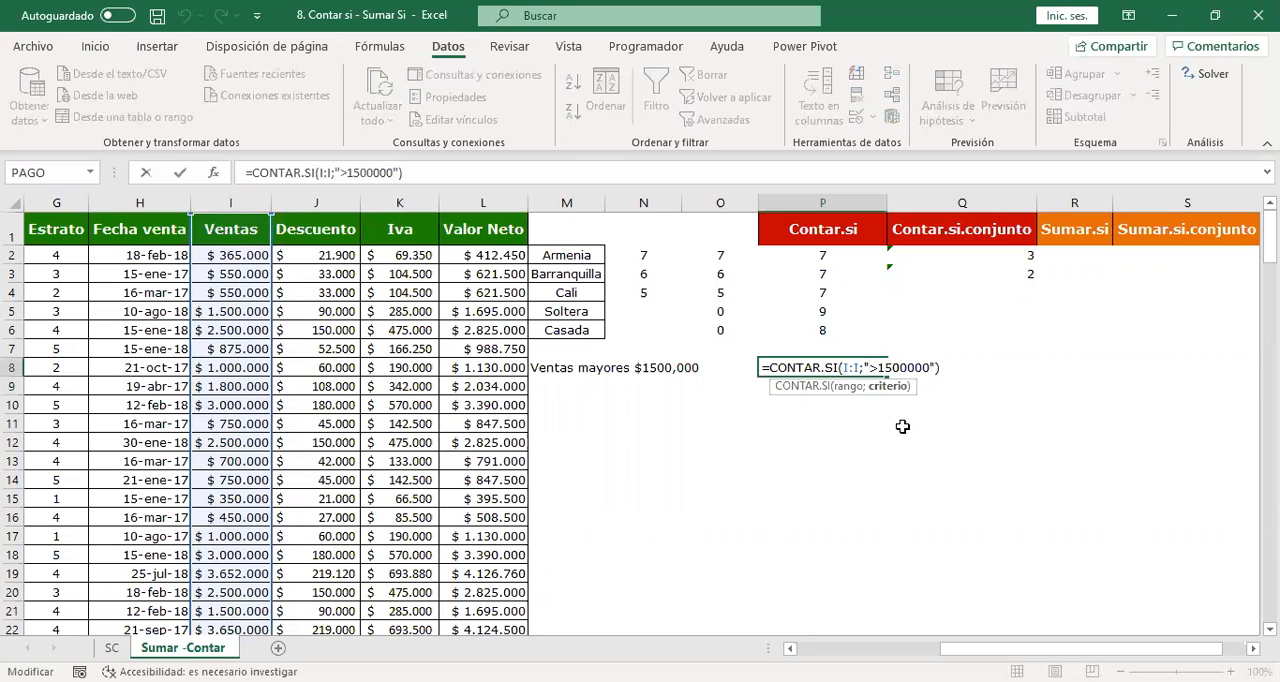
pyautogui.press('Return')
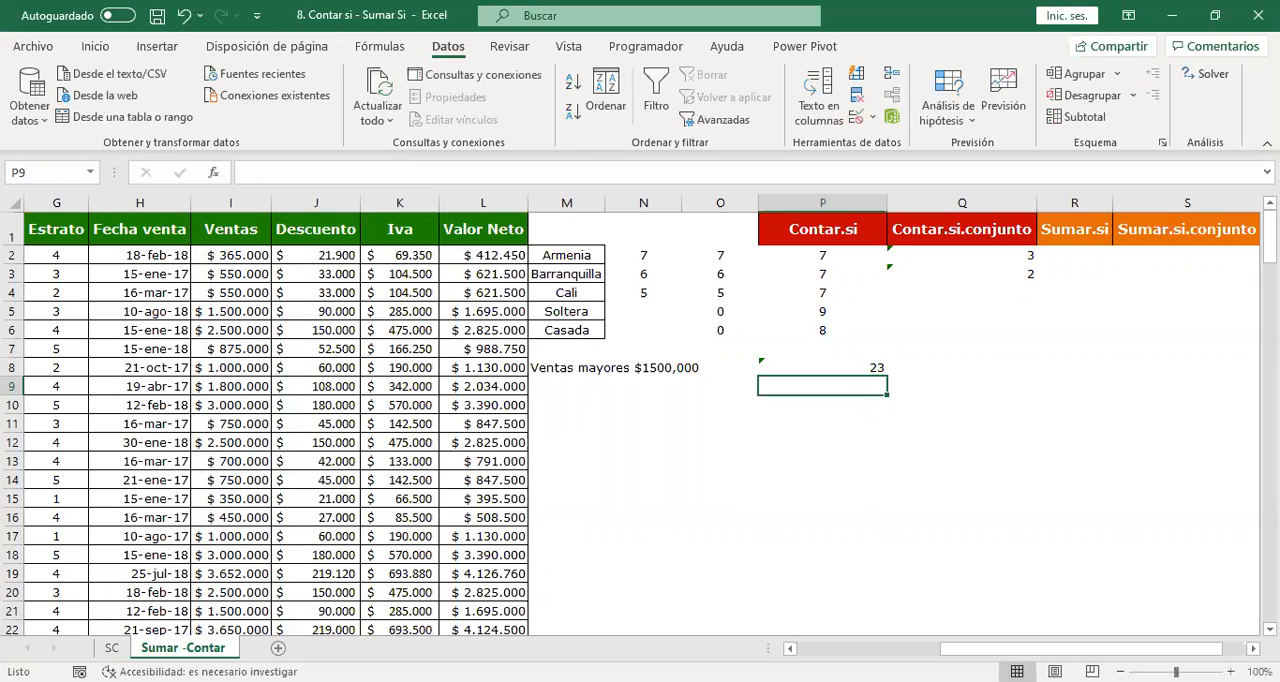
pyautogui.click(821, 365)
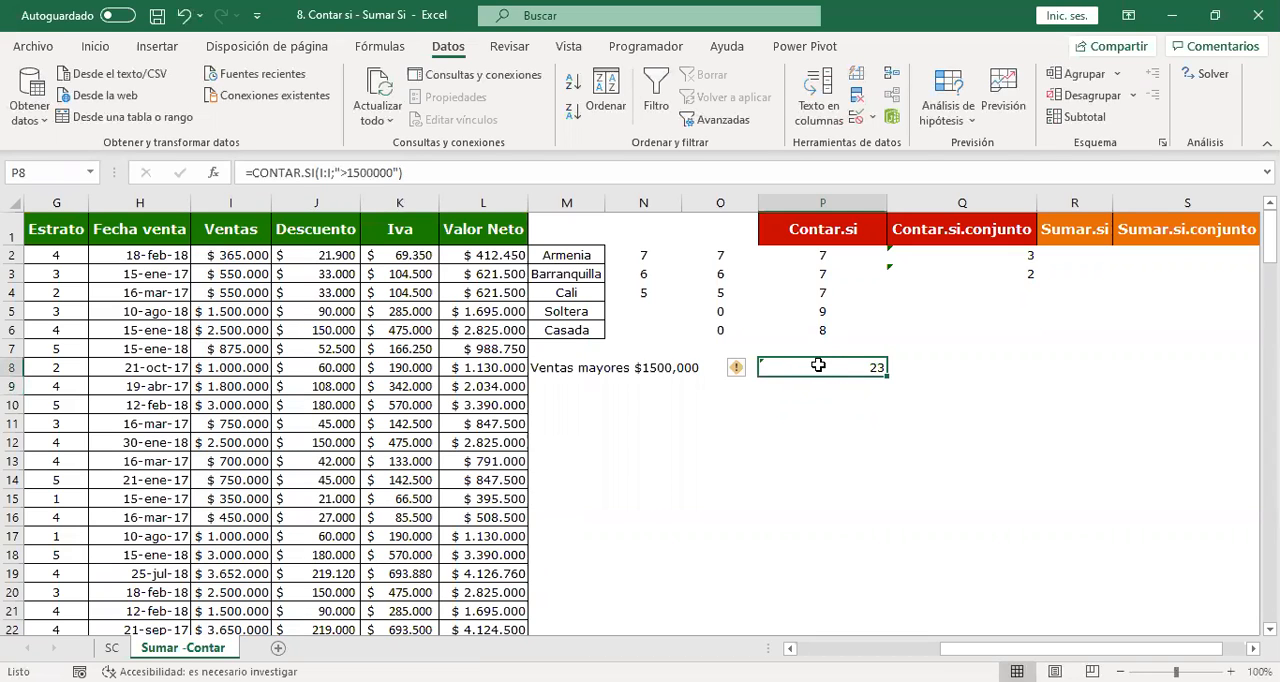
pyautogui.doubleClick(815, 367)
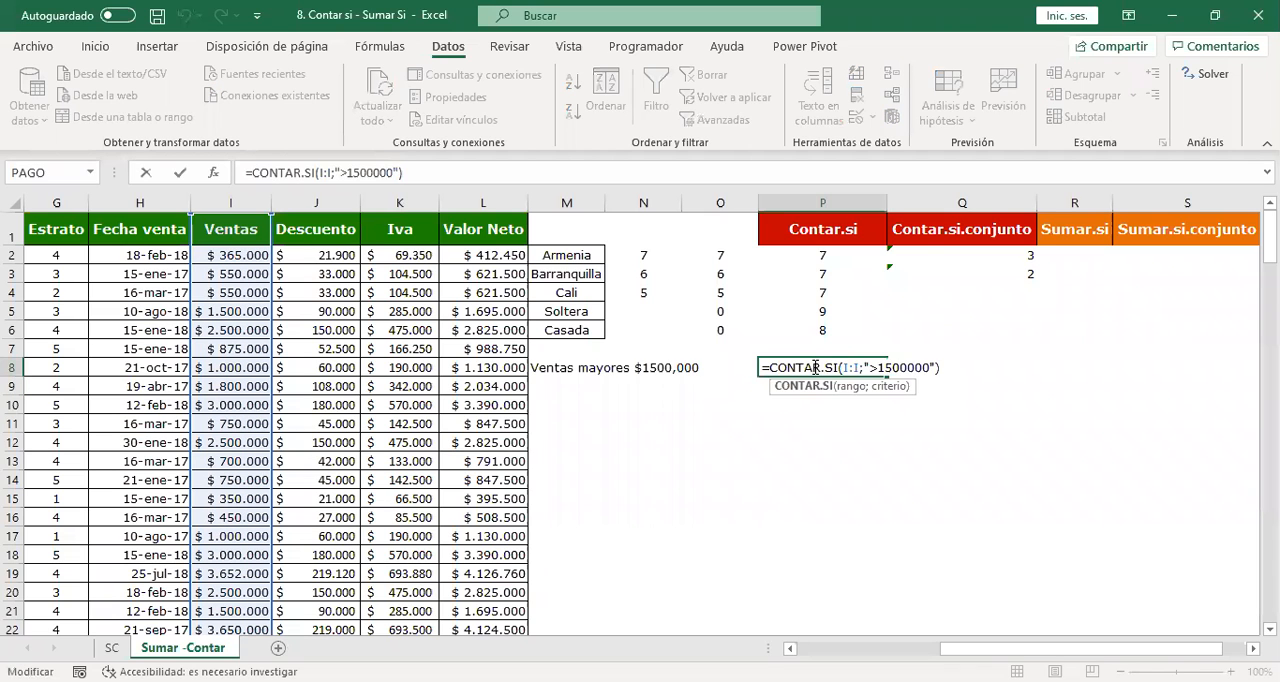
pyautogui.press('Return')
pyautogui.press('Right')
pyautogui.press('Right')
pyautogui.press('Right')
pyautogui.press('Right')
pyautogui.press('Right')
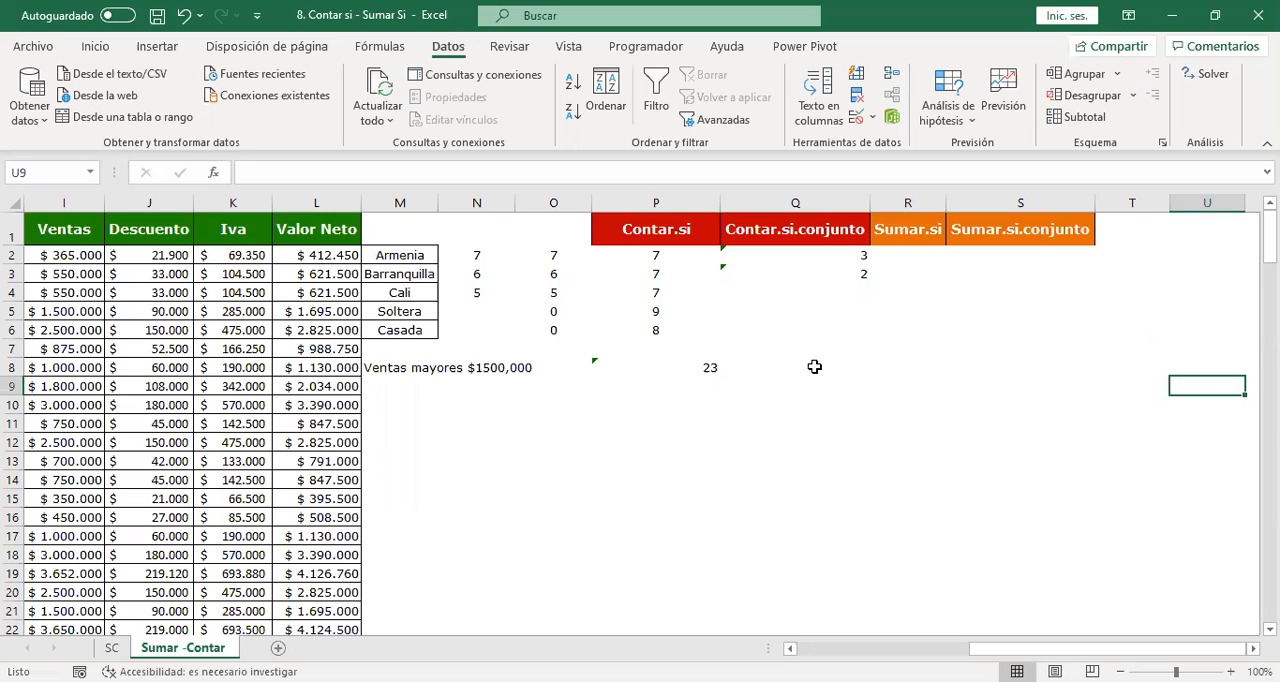
# Look over the sales table from the Nombre column across to the Sumar.si and Sumar.si.conjunto columns.
pyautogui.click(891, 252)
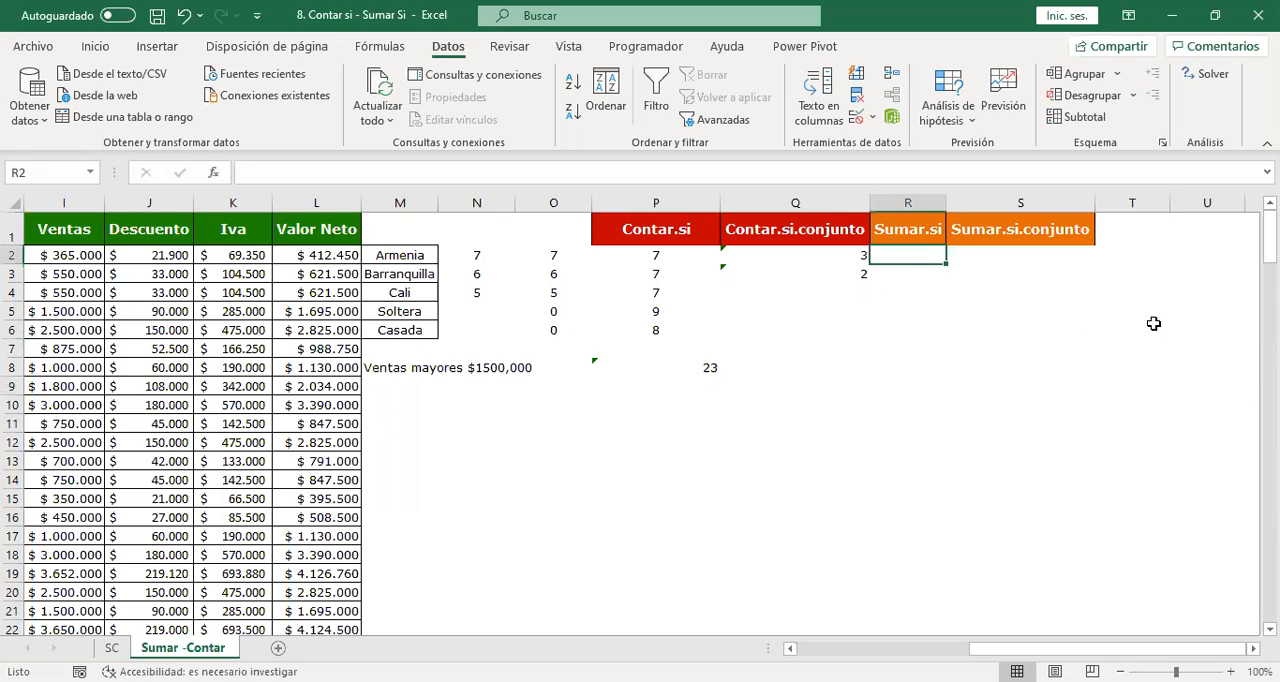
pyautogui.press('Left')
pyautogui.press('Left')
pyautogui.press('Left')
pyautogui.press('Left')
pyautogui.press('Left')
pyautogui.press('Left')
pyautogui.press('Left')
pyautogui.press('Left')
pyautogui.press('Left')
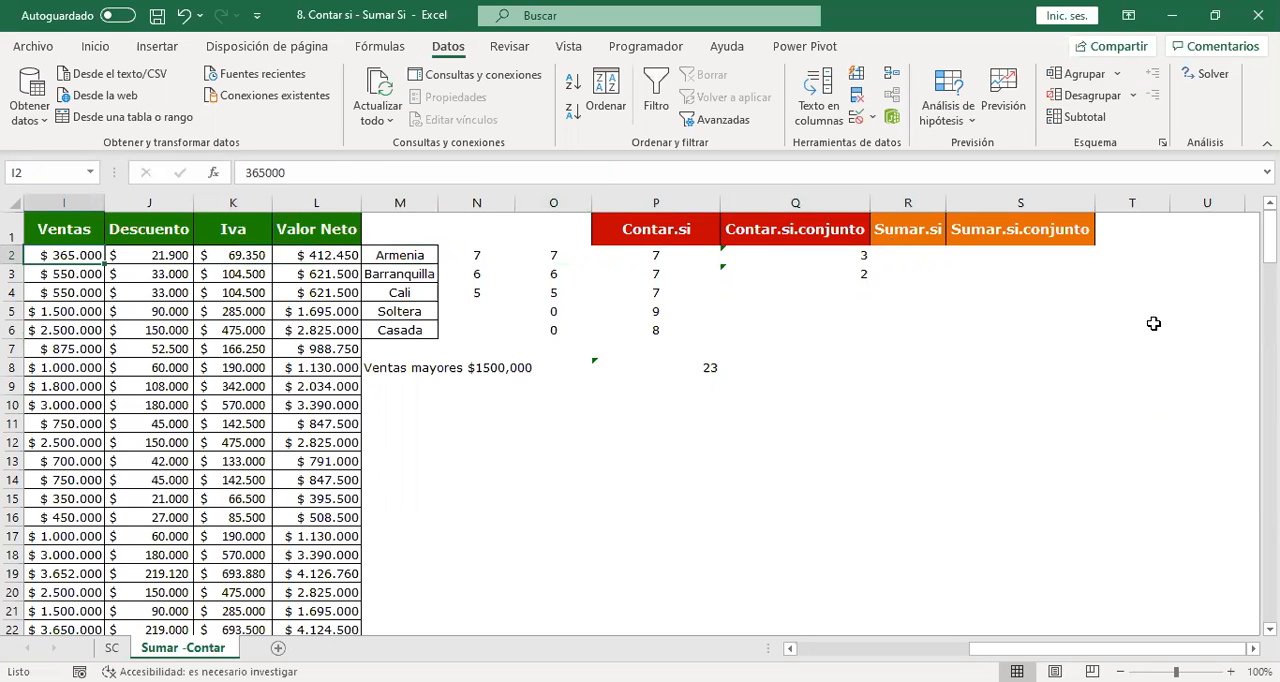
pyautogui.press('Left')
pyautogui.press('Left')
pyautogui.press('Left')
pyautogui.press('Left')
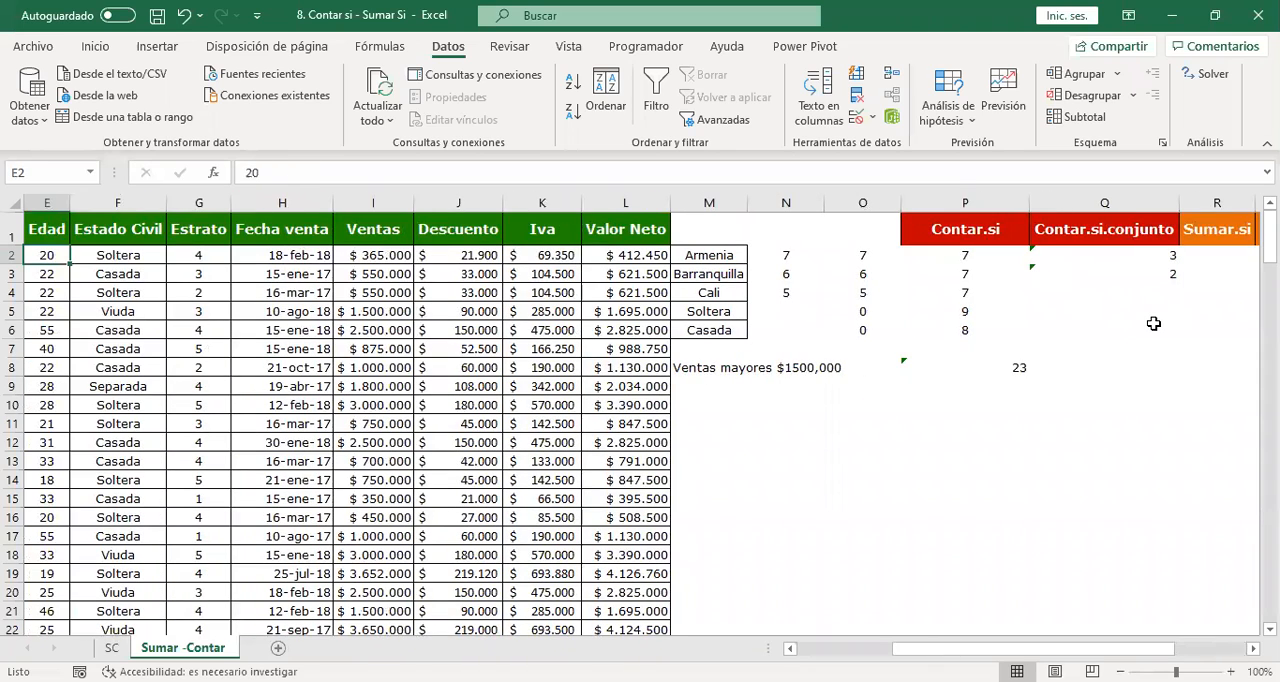
pyautogui.press('Left')
pyautogui.press('Left')
pyautogui.press('Left')
pyautogui.press('Left')
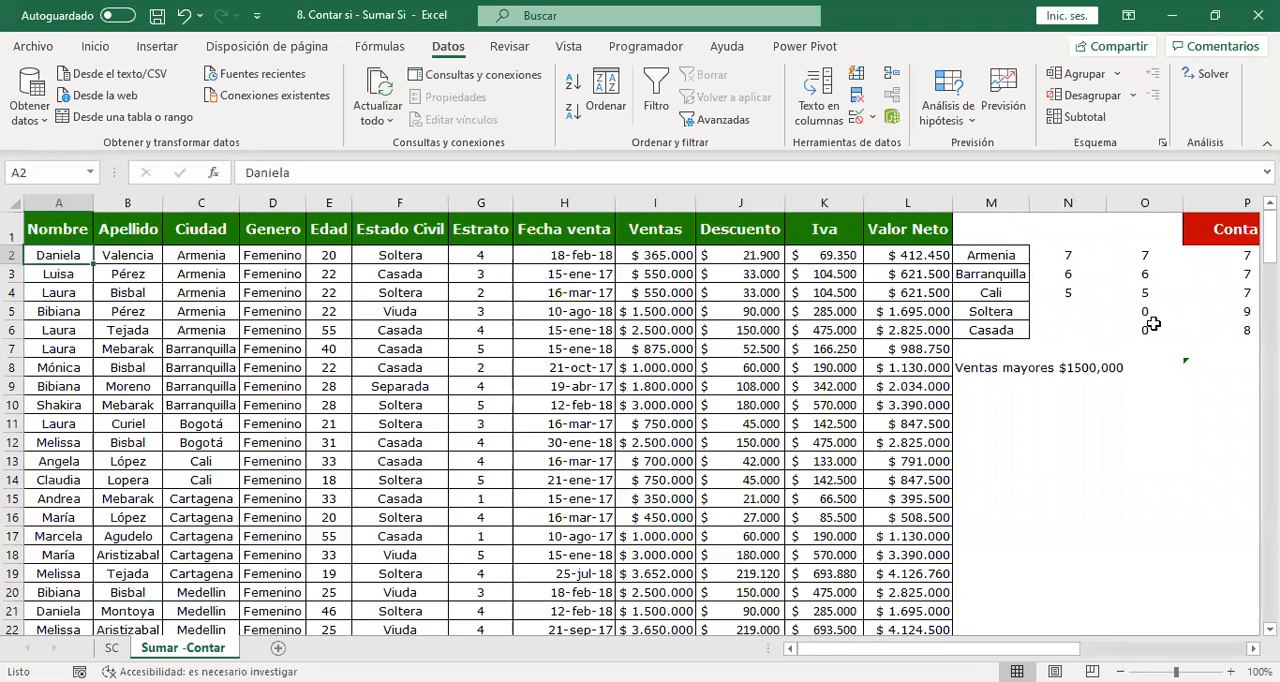
pyautogui.press('Down')
pyautogui.press('Down')
pyautogui.press('Down')
pyautogui.press('Down')
pyautogui.press('Down')
pyautogui.press('Down')
pyautogui.press('Down')
pyautogui.press('Down')
pyautogui.press('Down')
pyautogui.press('Down')
pyautogui.press('Up')
pyautogui.press('Up')
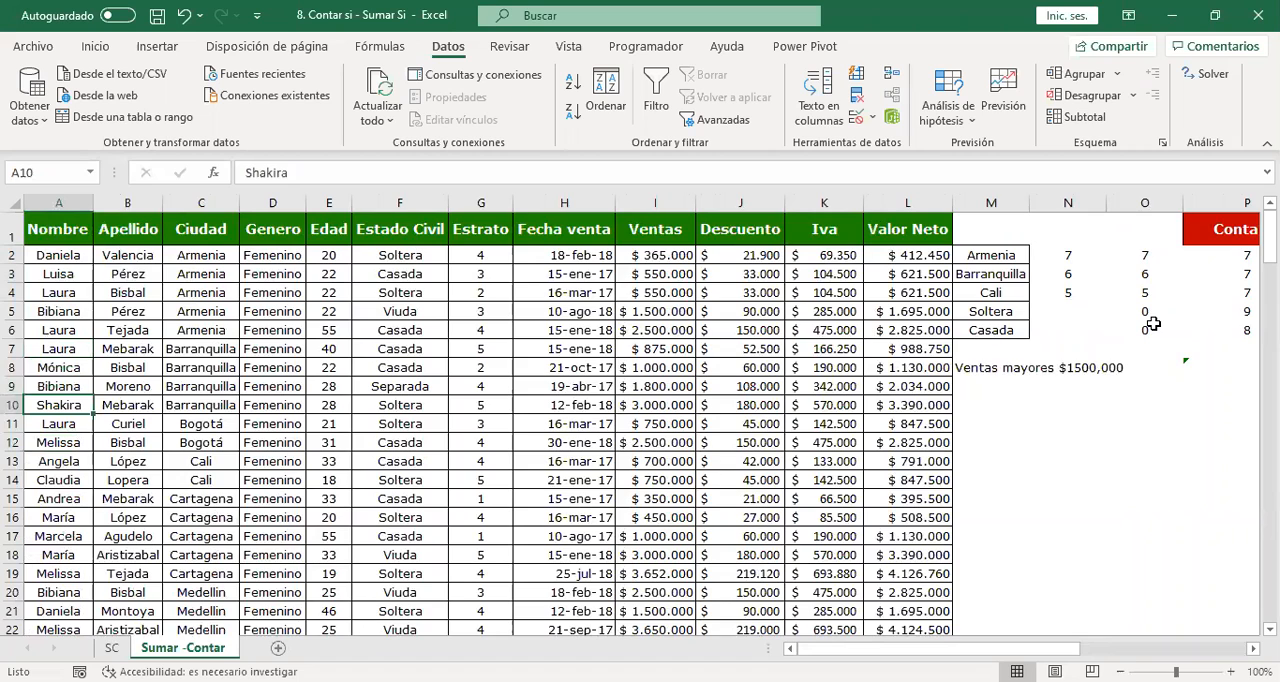
pyautogui.press('Right')
pyautogui.press('Right')
pyautogui.press('Right')
pyautogui.press('Right')
pyautogui.press('Right')
pyautogui.press('Right')
pyautogui.press('Right')
pyautogui.press('Right')
pyautogui.press('Right')
pyautogui.press('Right')
pyautogui.press('Right')
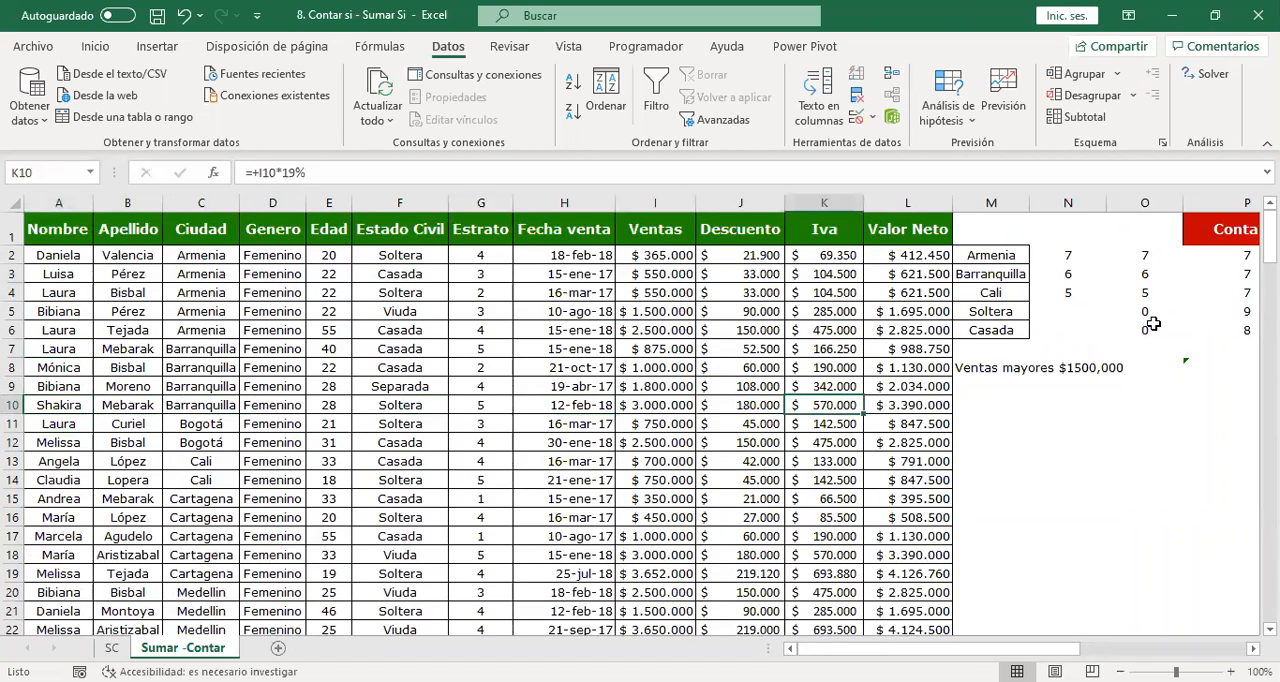
pyautogui.press('Right')
pyautogui.press('Right')
pyautogui.press('Right')
pyautogui.press('Right')
pyautogui.press('Right')
pyautogui.press('Right')
pyautogui.press('Right')
pyautogui.press('Right')
pyautogui.press('Right')
pyautogui.press('Right')
pyautogui.press('Right')
pyautogui.press('Right')
pyautogui.press('Right')
pyautogui.press('Right')
pyautogui.press('Right')
pyautogui.press('Right')
pyautogui.press('Right')
pyautogui.press('Left')
pyautogui.press('Left')
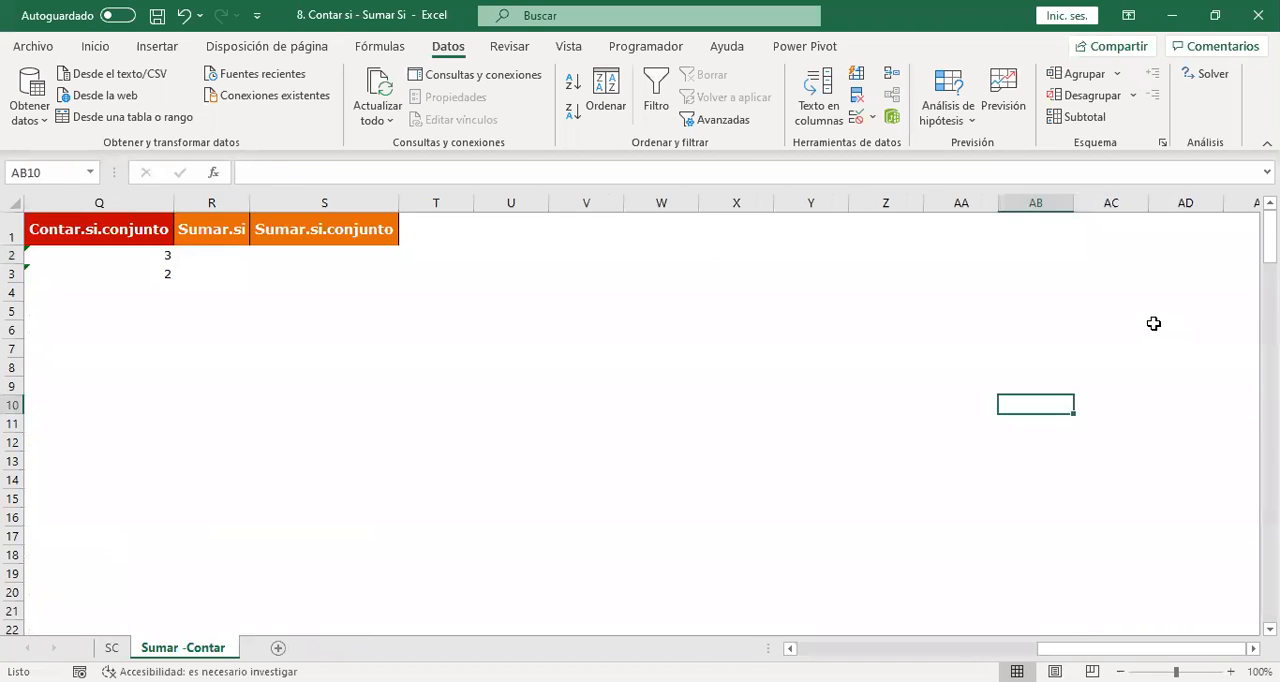
pyautogui.press('Left')
pyautogui.press('Left')
pyautogui.press('Left')
pyautogui.press('Left')
pyautogui.press('Left')
pyautogui.press('Left')
pyautogui.press('Left')
pyautogui.press('Left')
pyautogui.press('Left')
pyautogui.press('Left')
pyautogui.press('Left')
pyautogui.press('Up')
pyautogui.press('Up')
pyautogui.press('Up')
pyautogui.press('Up')
pyautogui.press('Up')
pyautogui.press('Up')
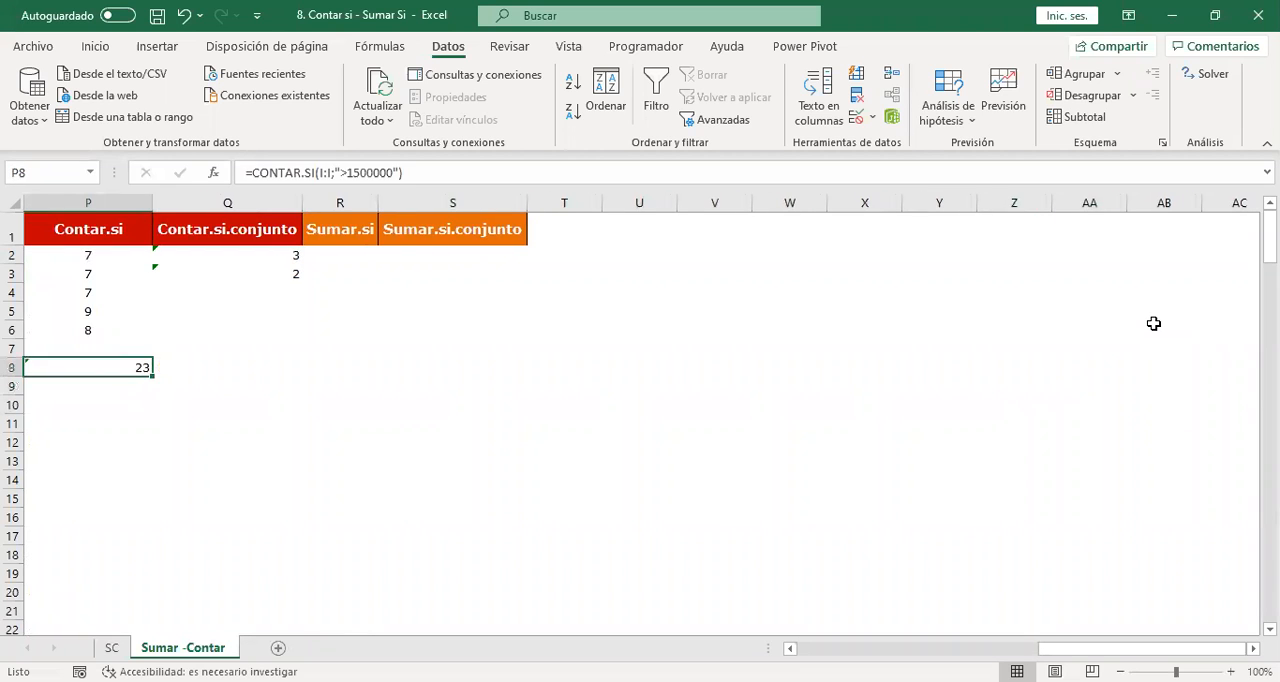
pyautogui.press('Up')
pyautogui.press('Up')
pyautogui.press('Right')
pyautogui.press('Right')
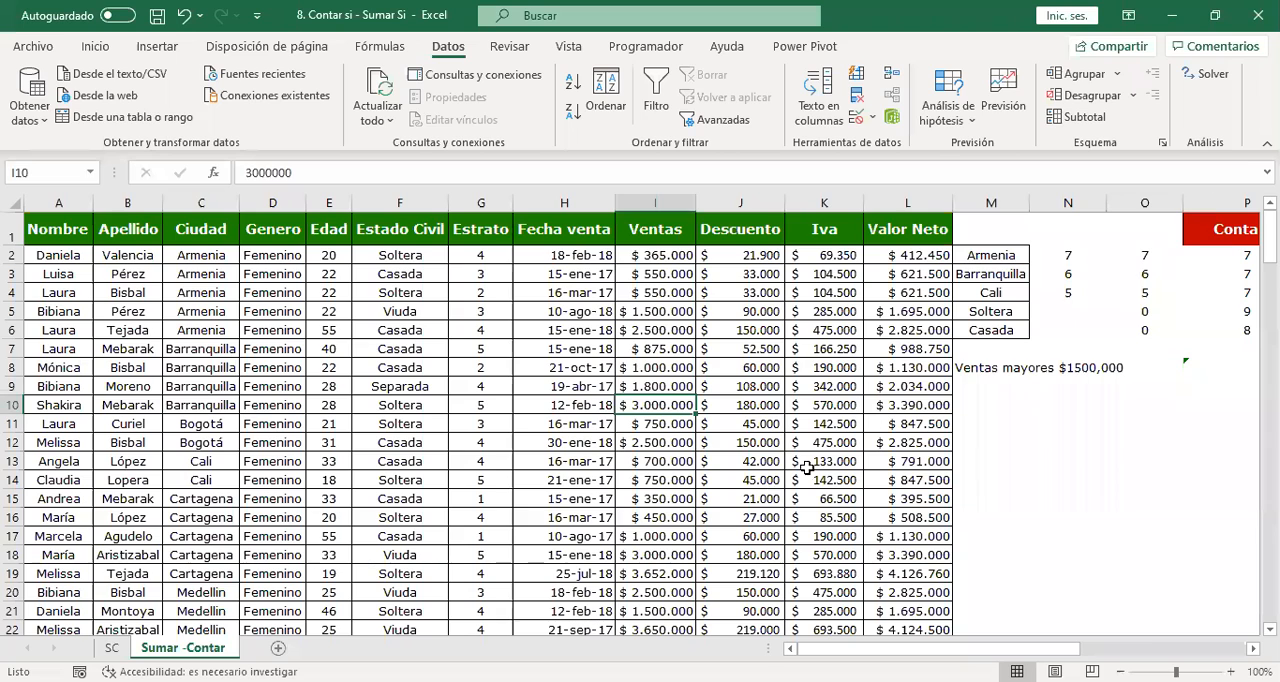
# Start a SUMAR.SI formula in cell R2, under the Sumar.si heading.
pyautogui.click(858, 349)
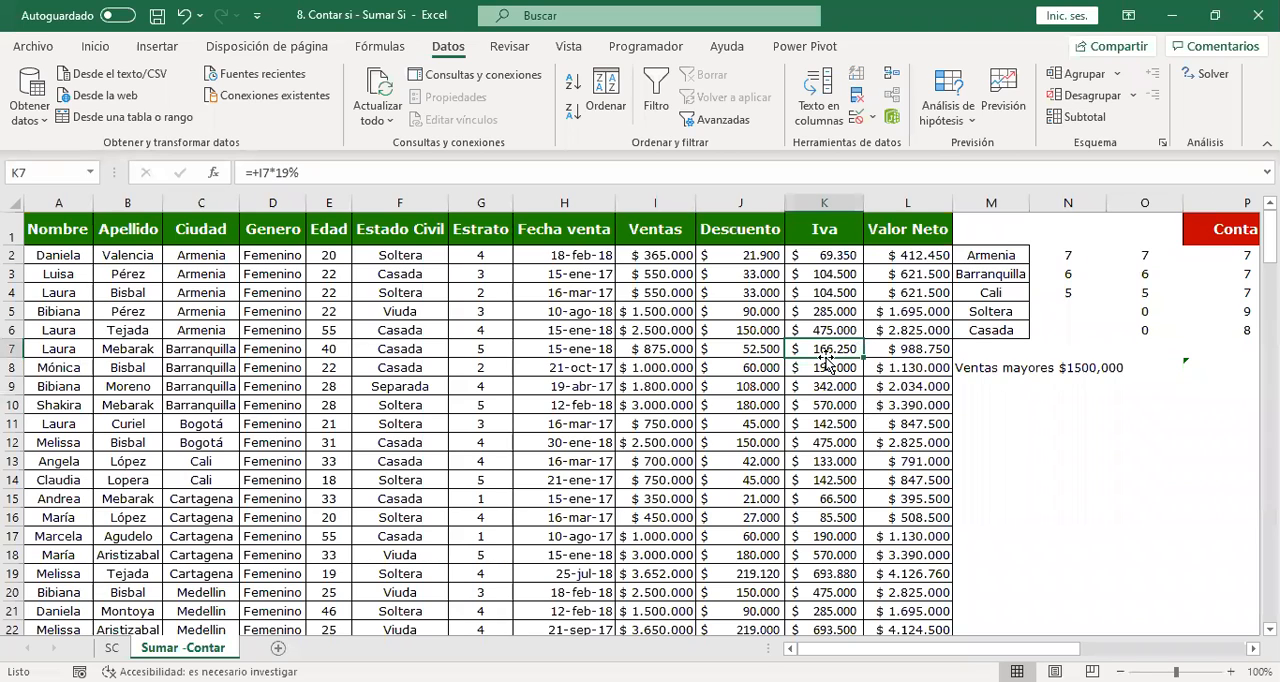
pyautogui.press('Right')
pyautogui.press('Right')
pyautogui.press('Right')
pyautogui.press('Right')
pyautogui.press('Right')
pyautogui.press('Right')
pyautogui.press('Right')
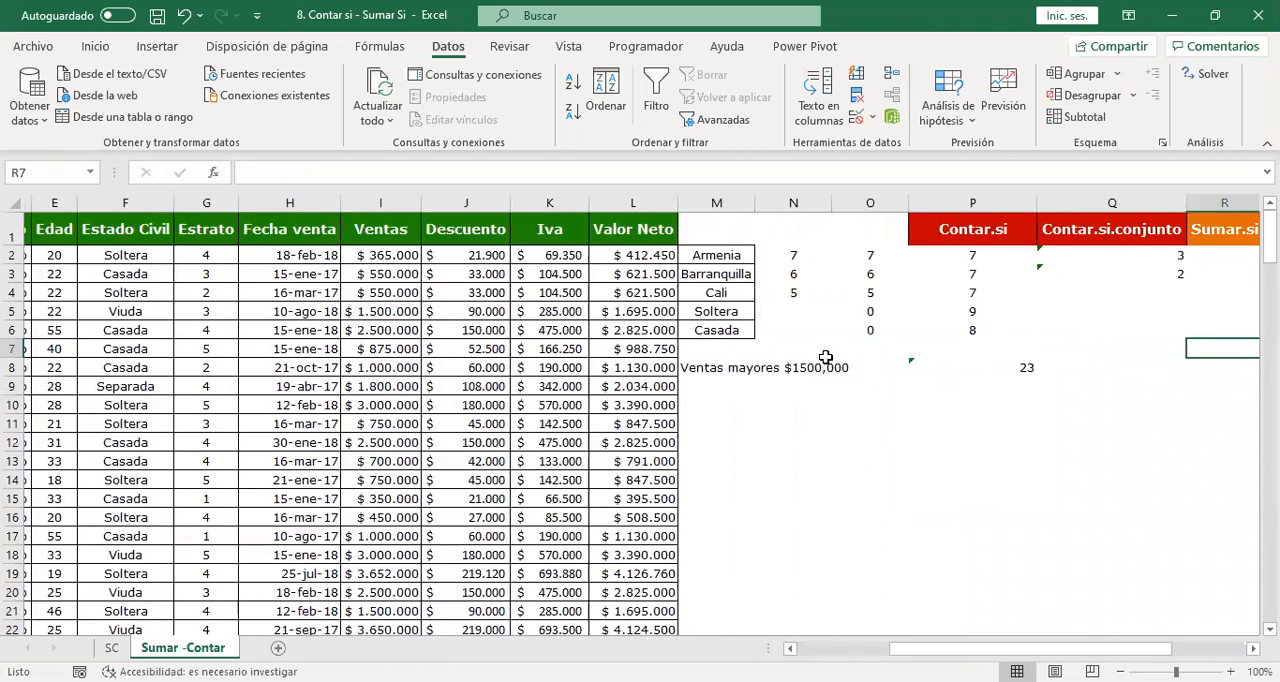
pyautogui.press('Right')
pyautogui.press('Right')
pyautogui.press('Right')
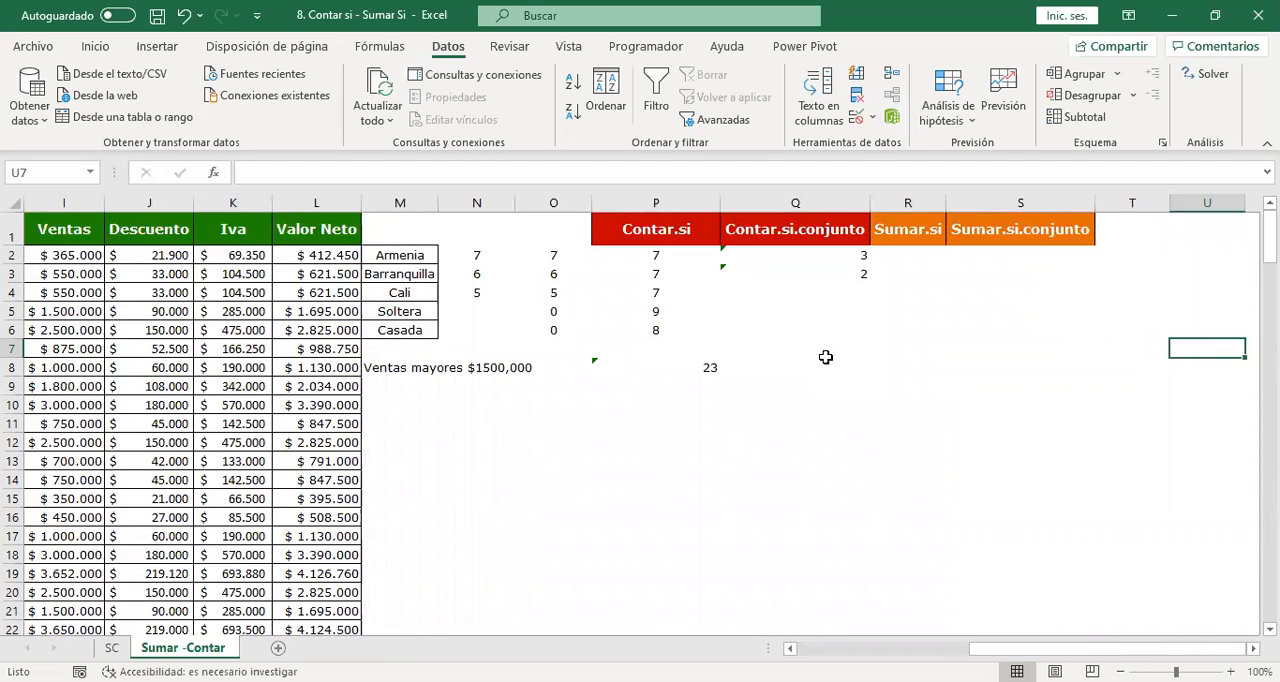
pyautogui.press('Left')
pyautogui.press('Up')
pyautogui.press('Left')
pyautogui.press('Left')
pyautogui.press('Up')
pyautogui.press('Left')
pyautogui.press('Up')
pyautogui.press('Up')
pyautogui.press('Up')
pyautogui.press('Right')
pyautogui.write('=')
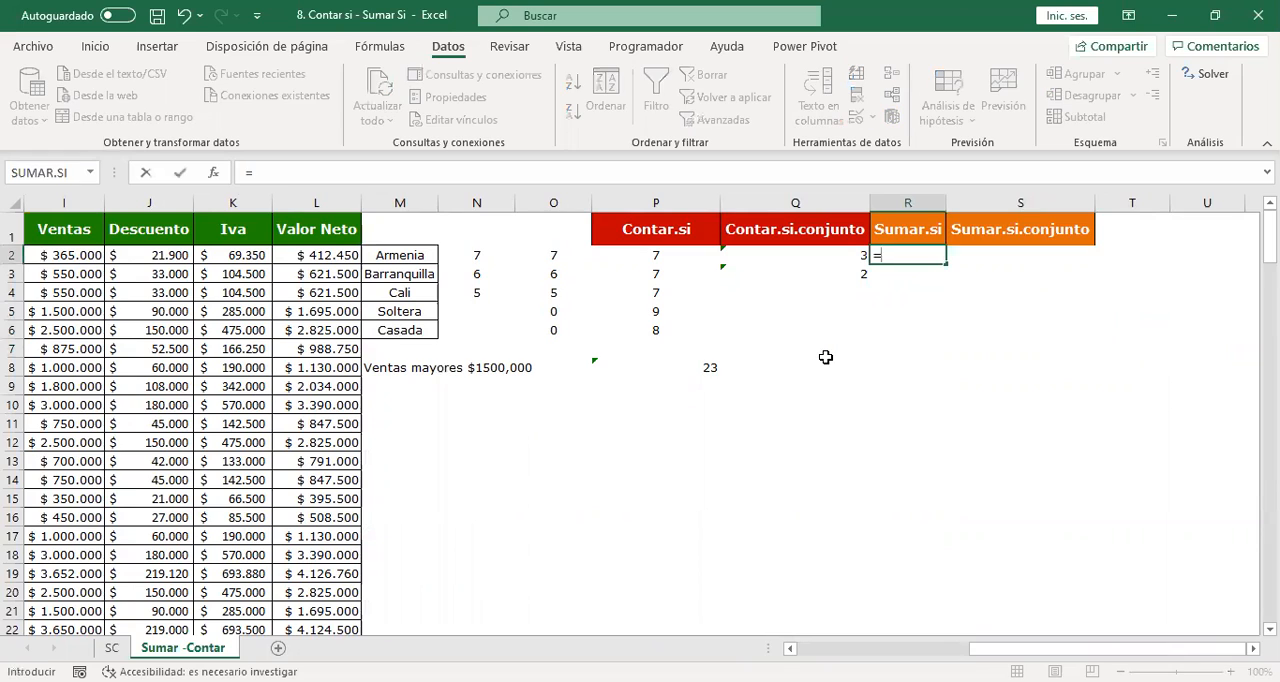
pyautogui.write('SUMAR')
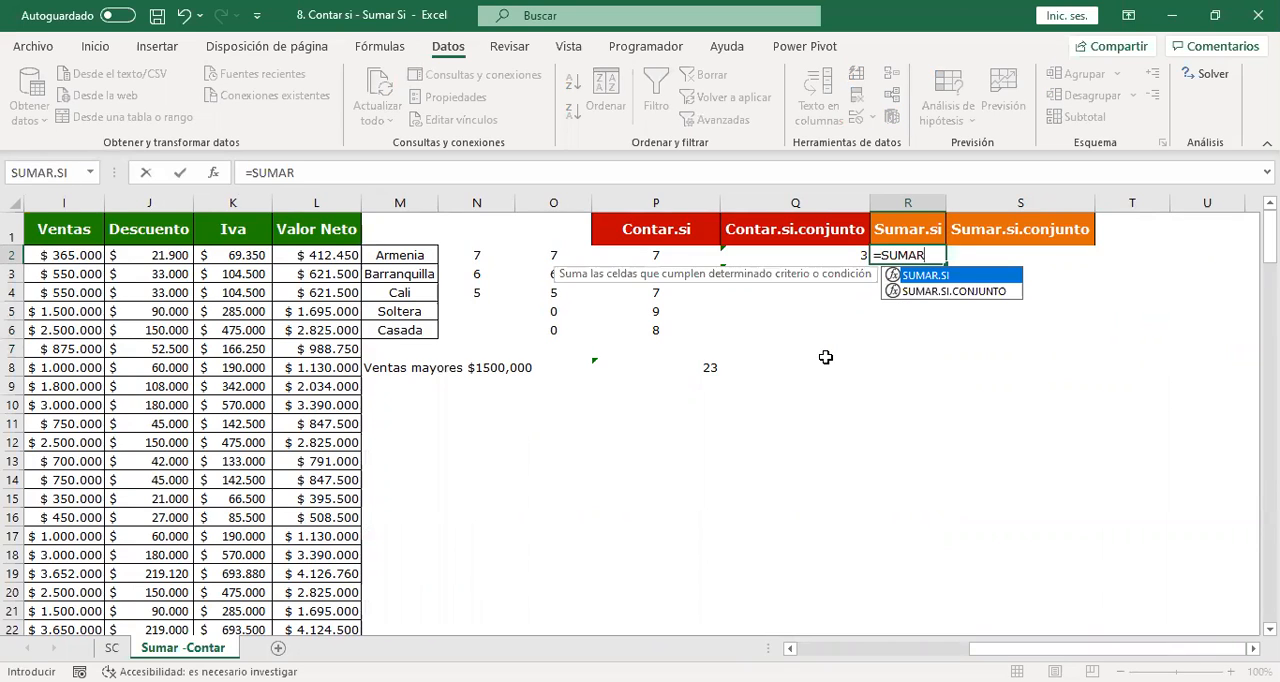
pyautogui.write('.SI/')
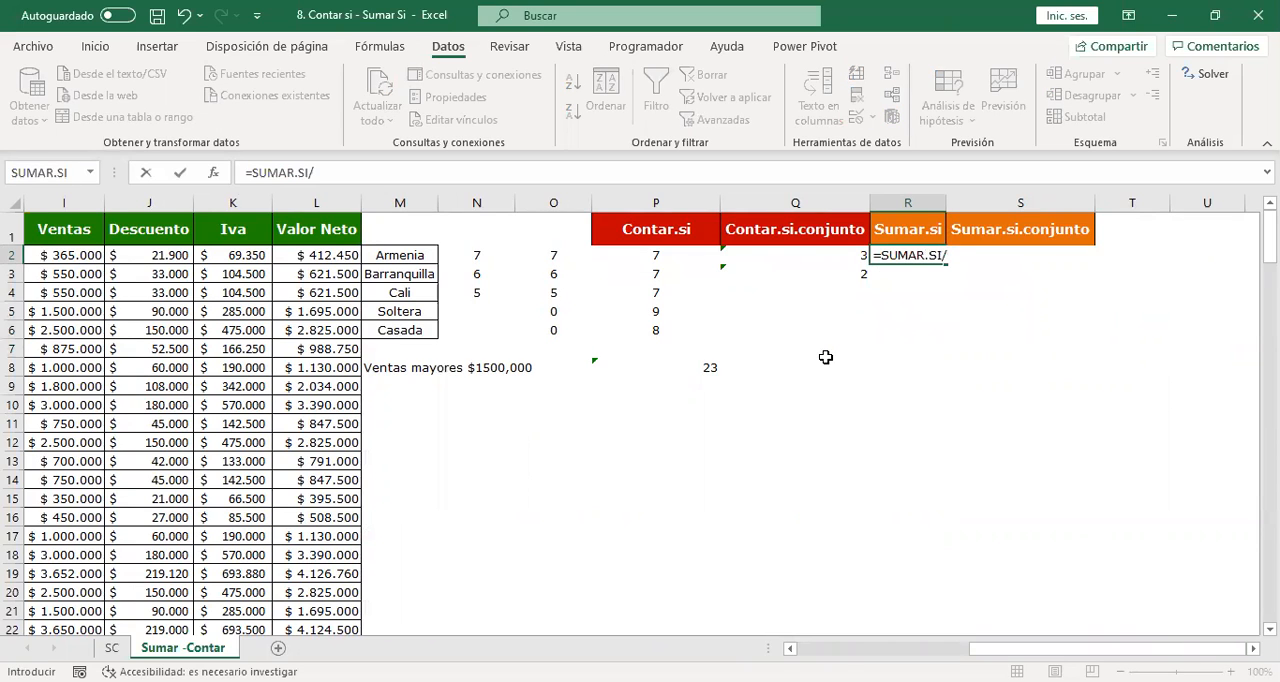
pyautogui.press('BackSpace')
pyautogui.write('(')
# Set the whole Nombre column A:A as the criteria range of the R2 SUMAR.SI formula.
pyautogui.press('Left')
pyautogui.press('Left')
pyautogui.press('Left')
pyautogui.press('Left')
pyautogui.press('Left')
pyautogui.press('Left')
pyautogui.press('Left')
pyautogui.press('Left')
pyautogui.press('Left')
pyautogui.press('Left')
pyautogui.press('Left')
pyautogui.press('Left')
pyautogui.press('Left')
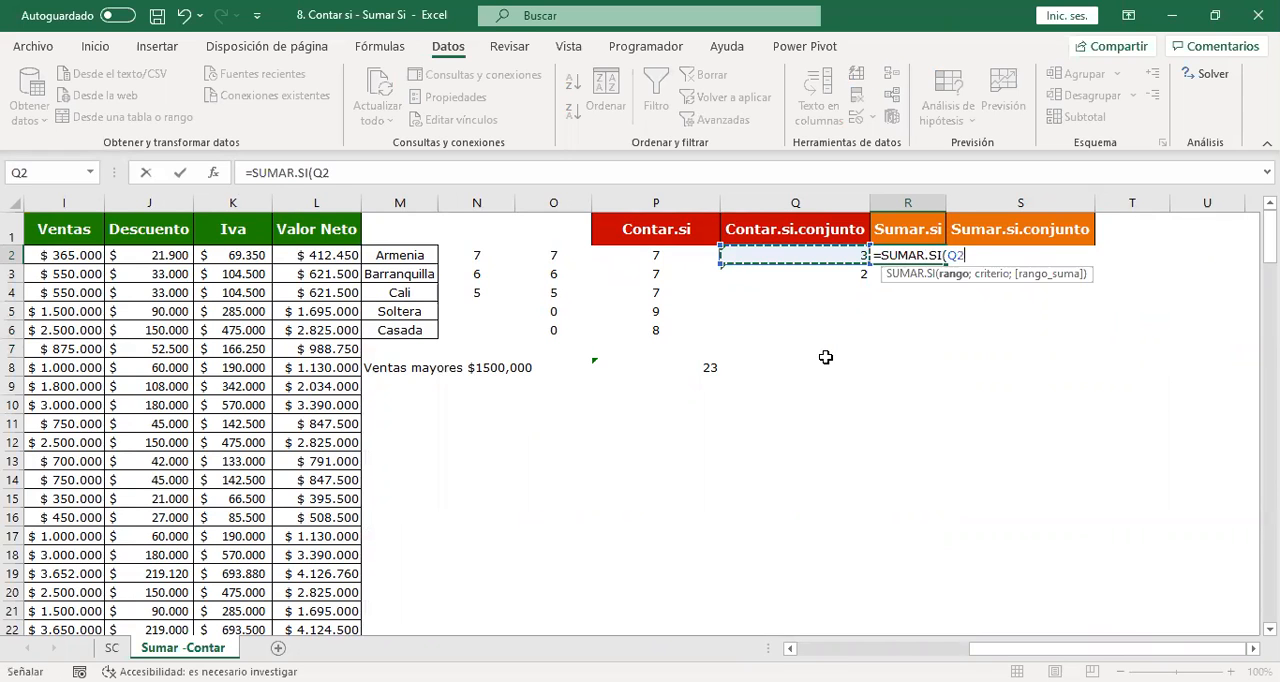
pyautogui.press('Left')
pyautogui.press('Left')
pyautogui.press('Left')
pyautogui.press('Left')
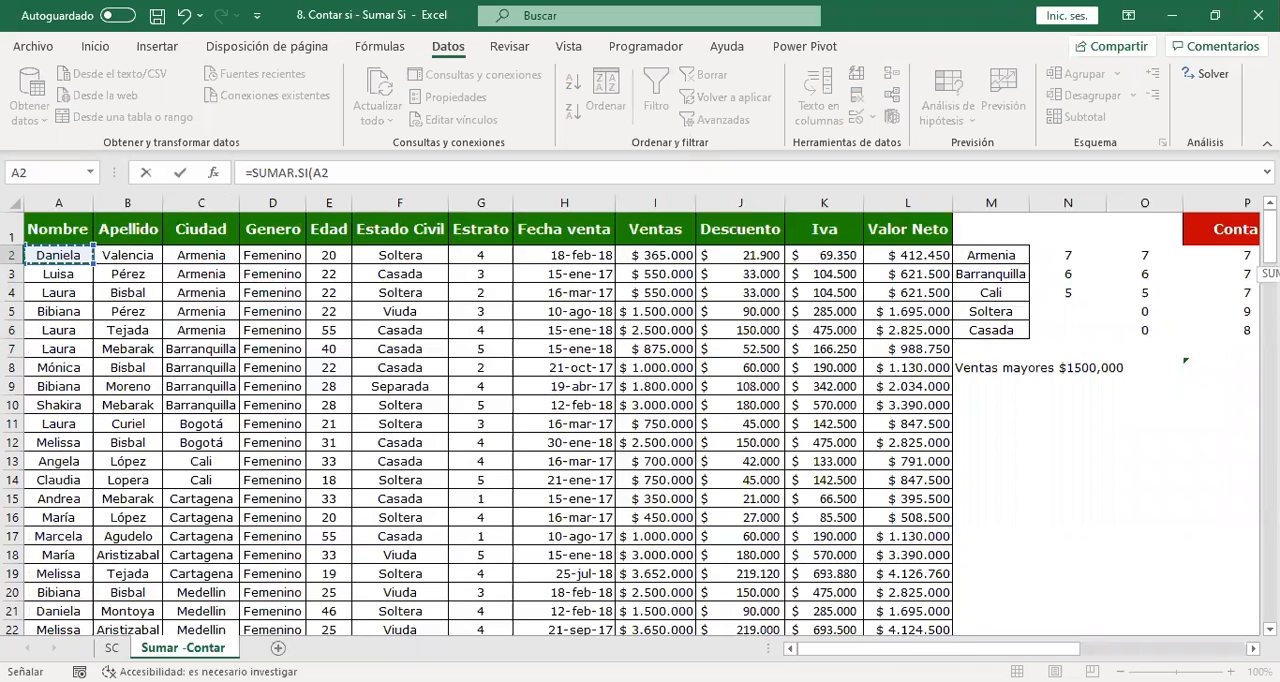
pyautogui.click(77, 198)
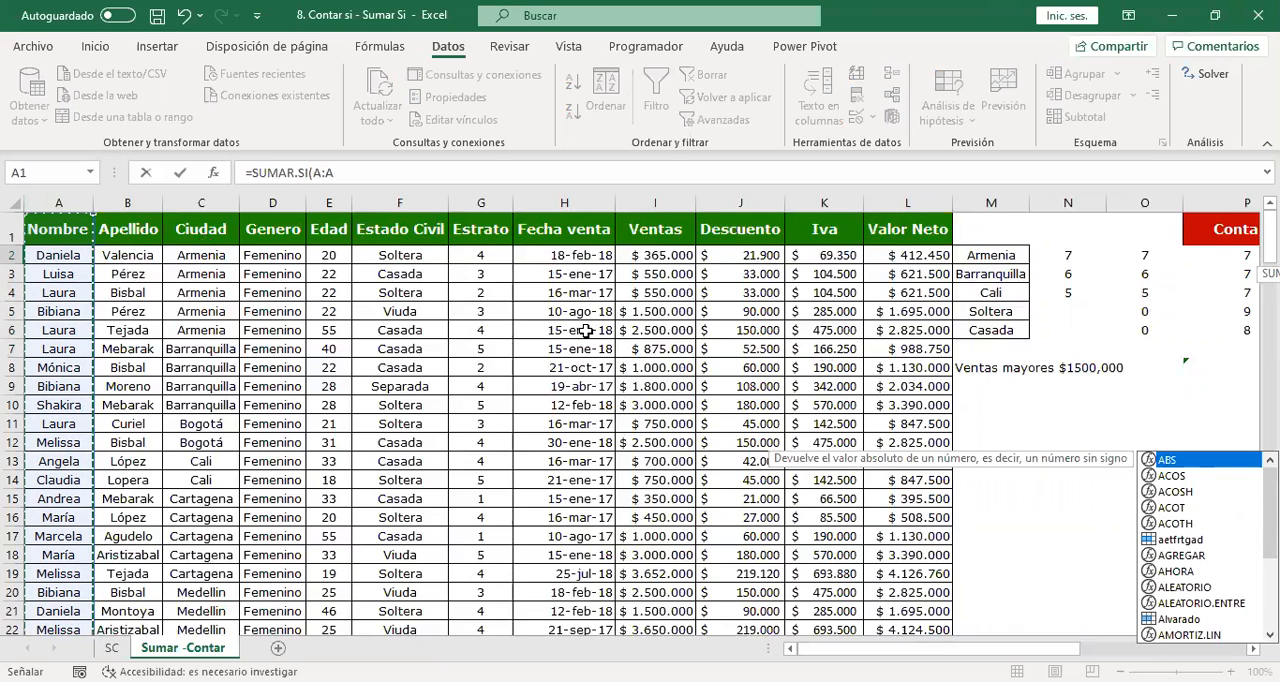
pyautogui.write(';')
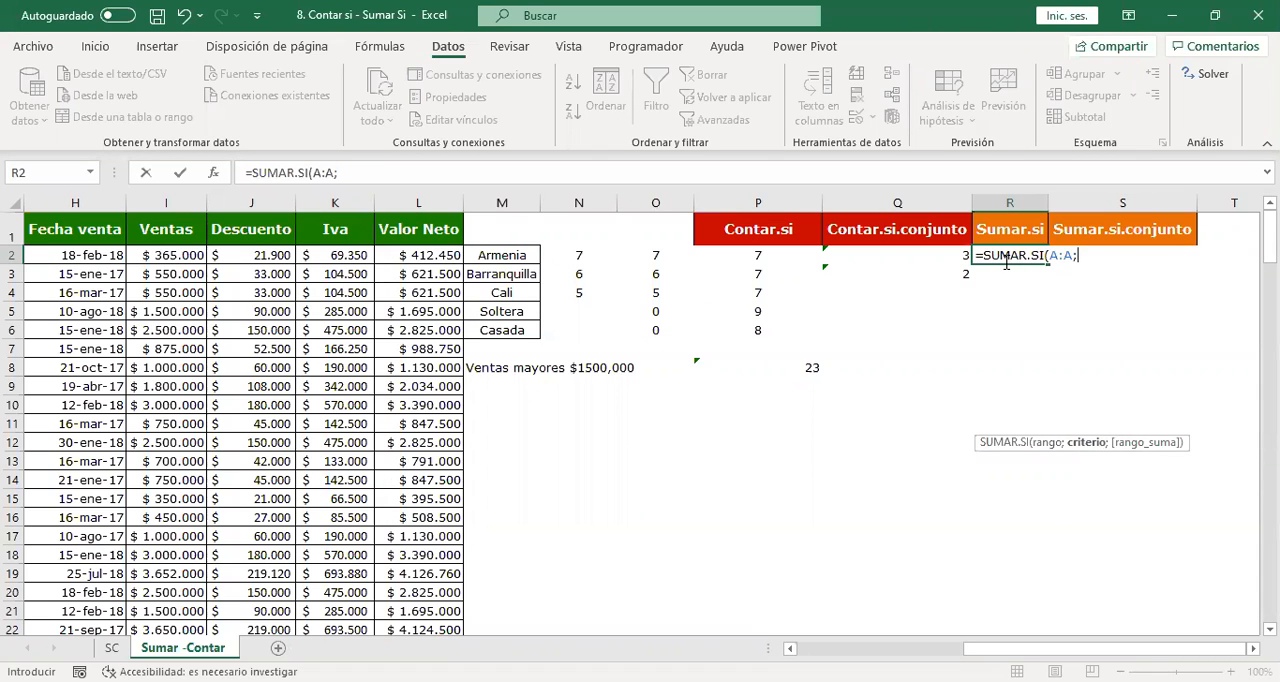
pyautogui.write('"dAVID')
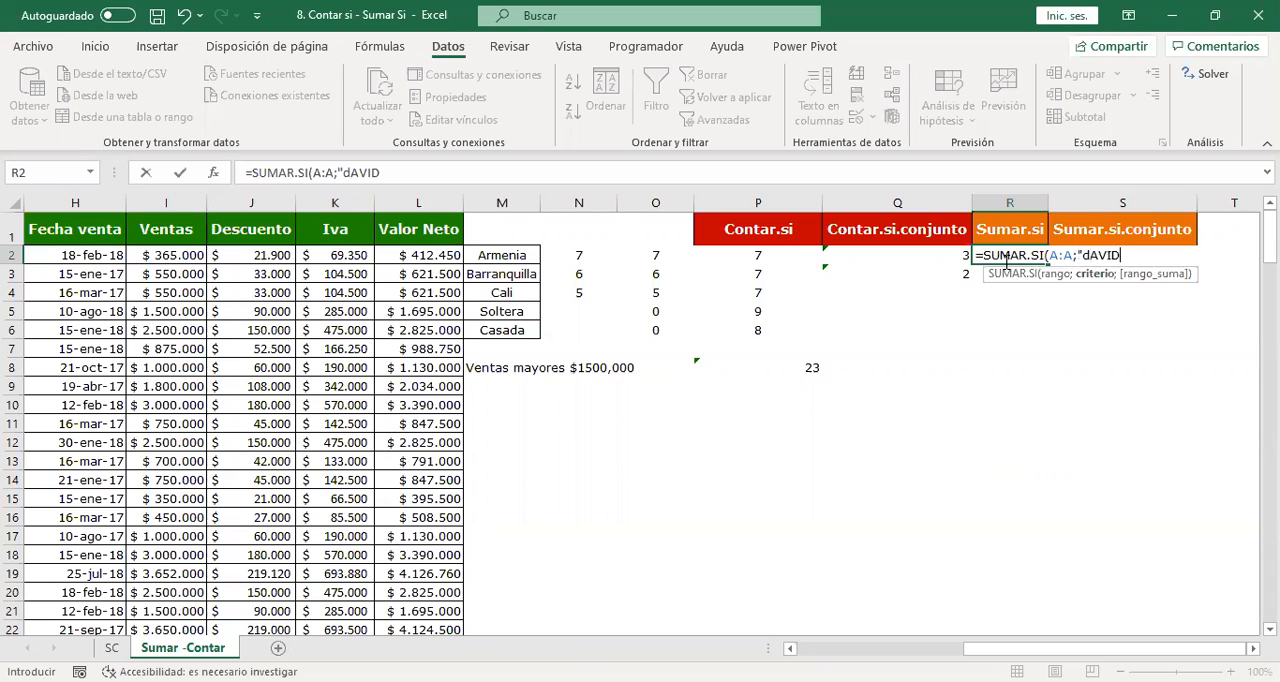
pyautogui.write('";')
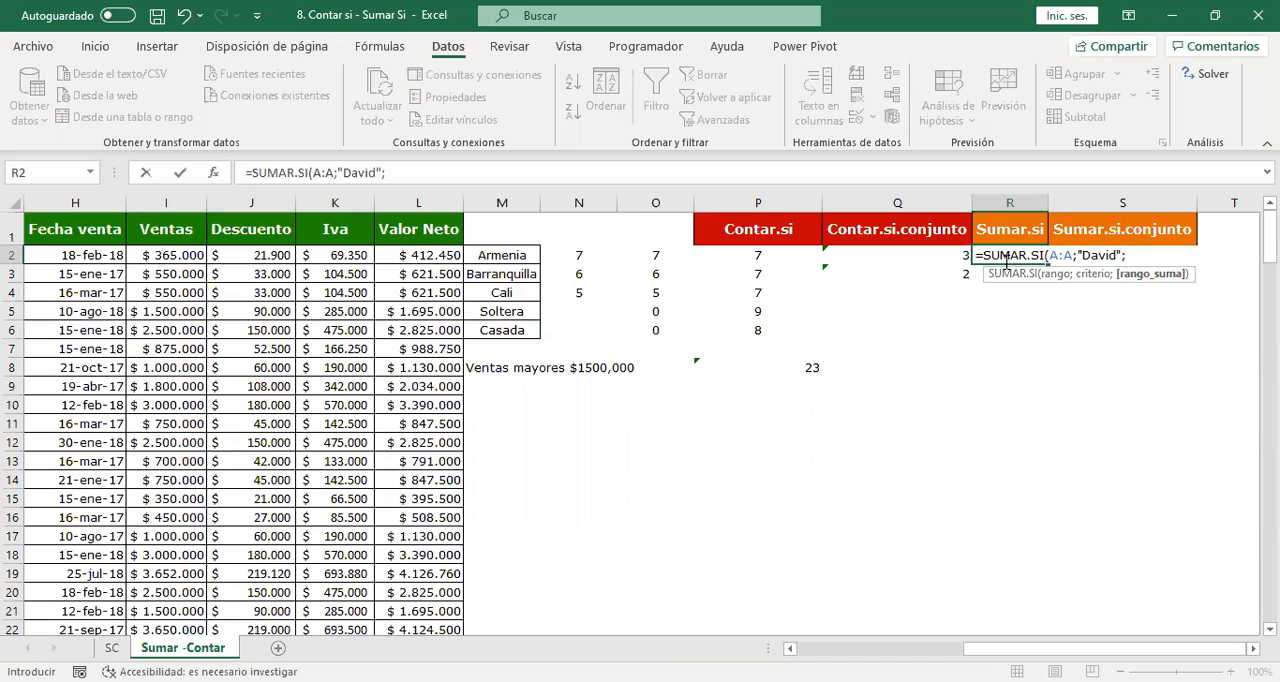
# Use the seller's first name as the criterion and the Ventas column I:I as the sum range, and enter the R2 formula.
pyautogui.click(165, 193)
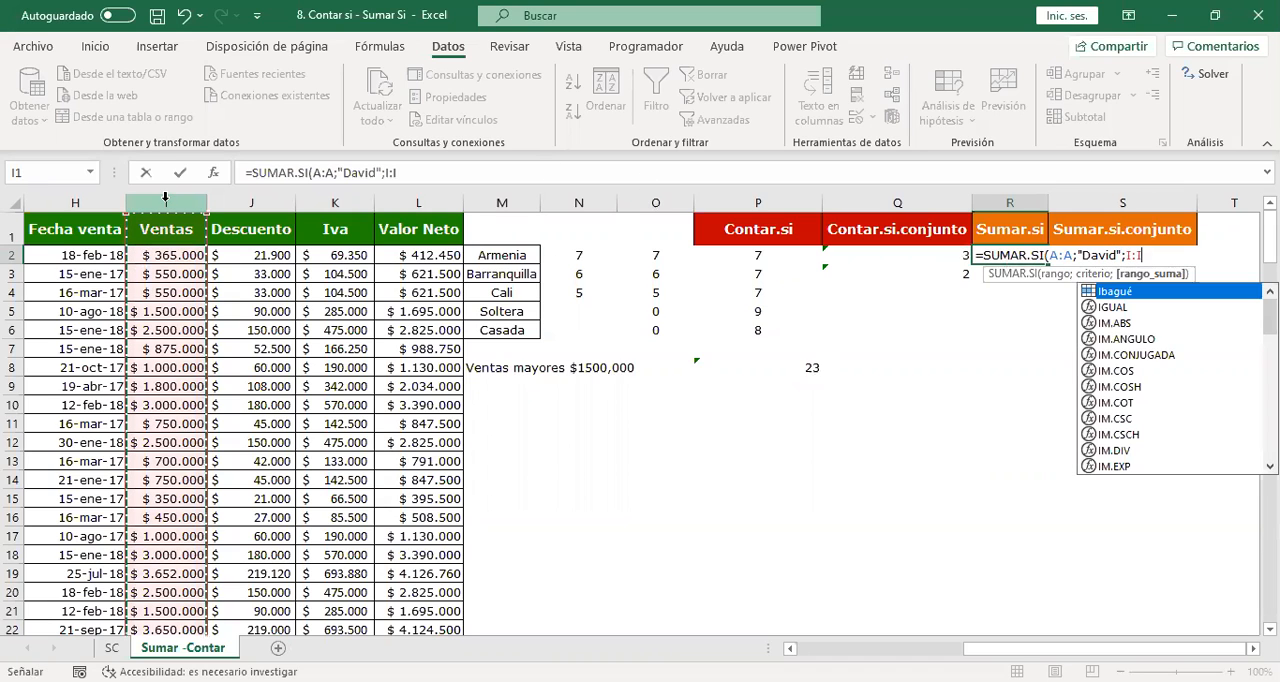
pyautogui.write(')')
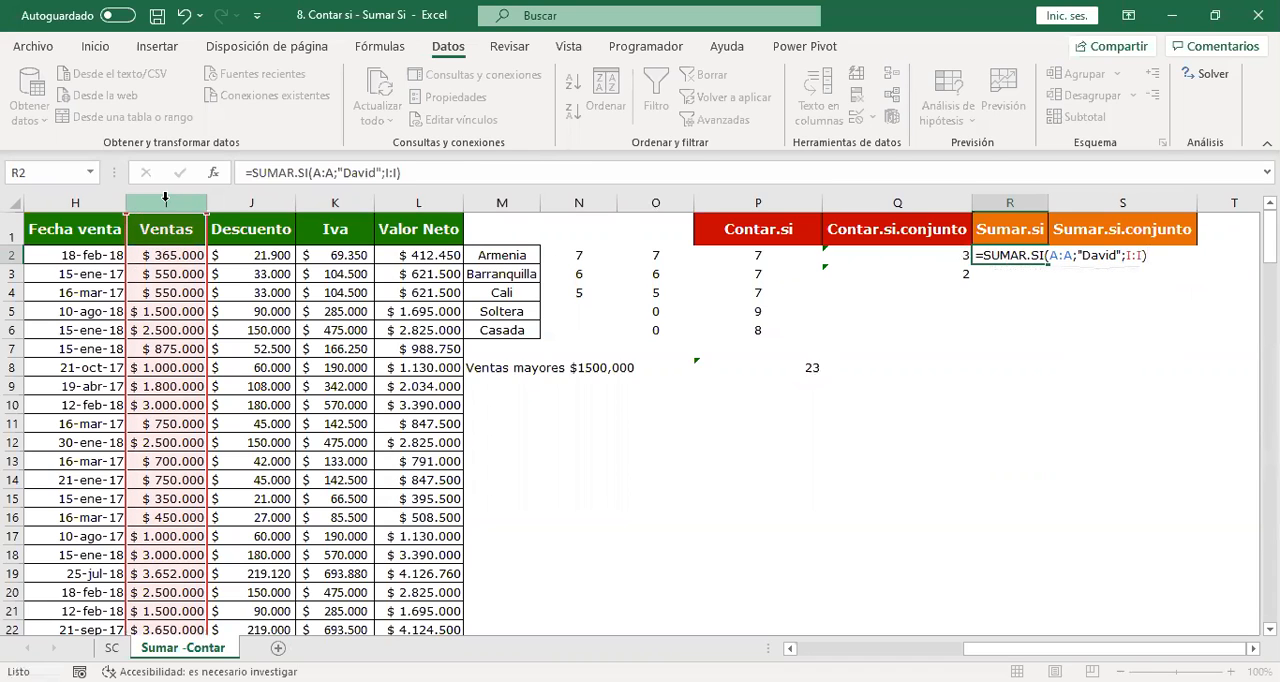
pyautogui.press('Return')
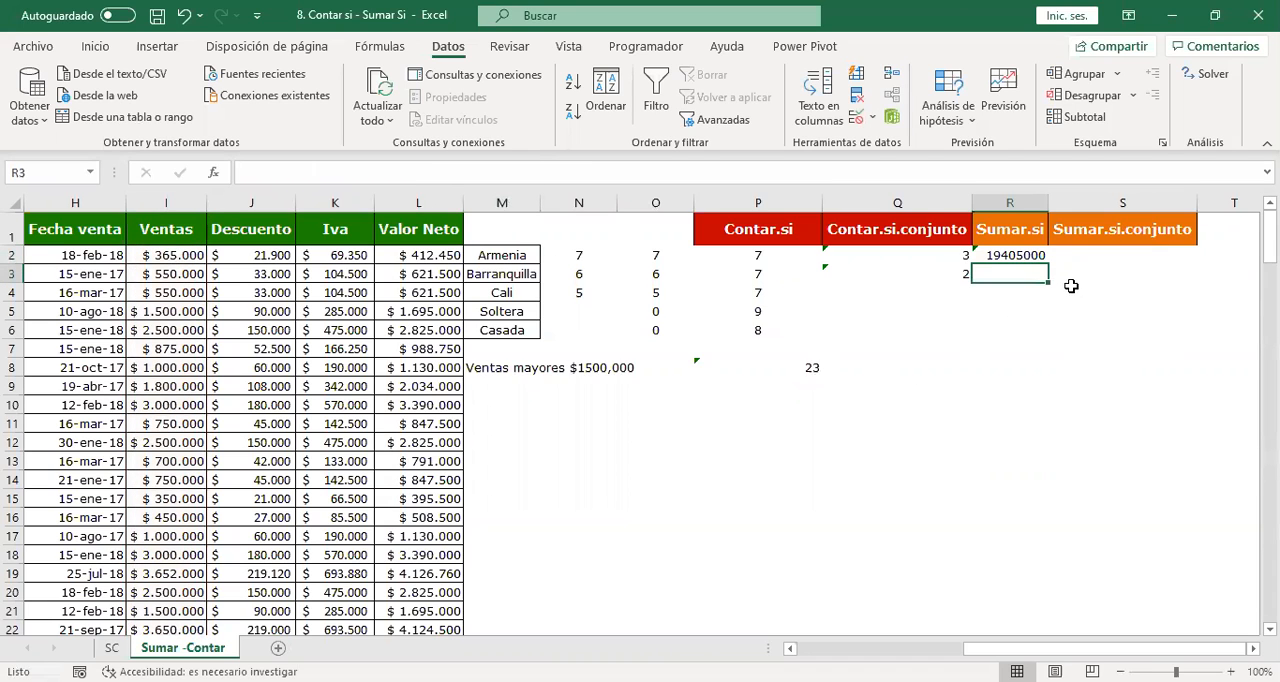
# Format the Sumar.si total in R2 as Contabilidad without decimals.
pyautogui.click(1008, 255)
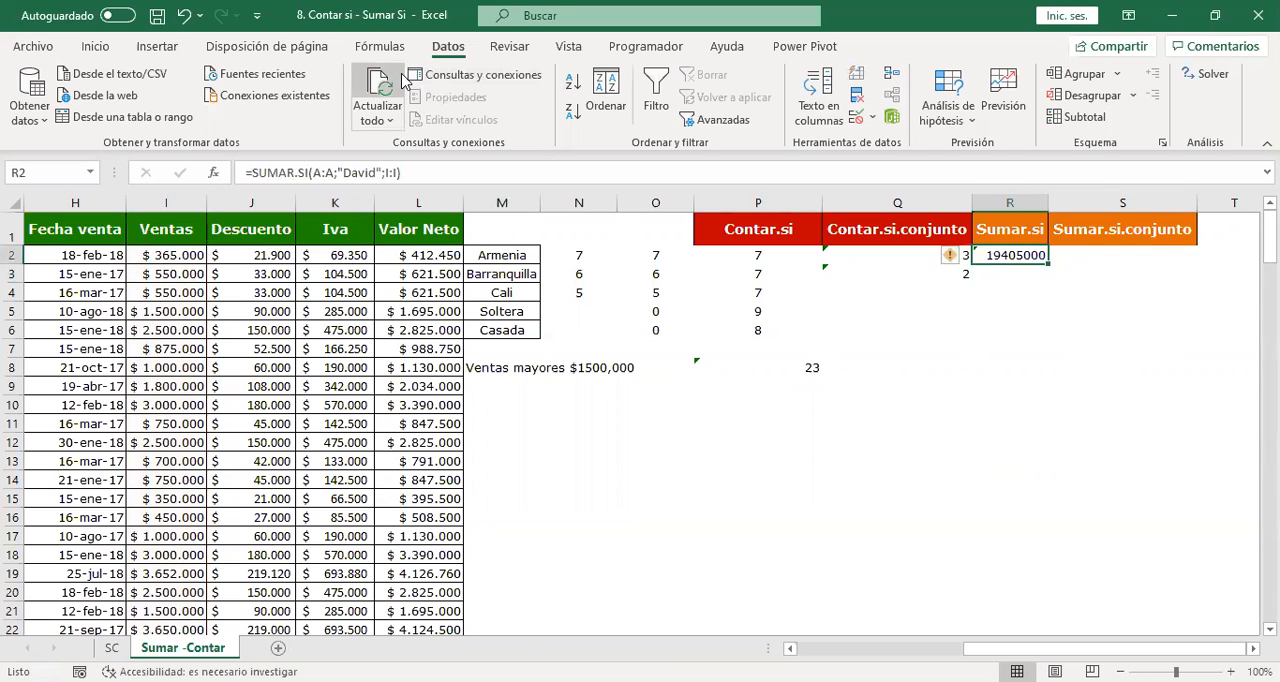
pyautogui.click(95, 46)
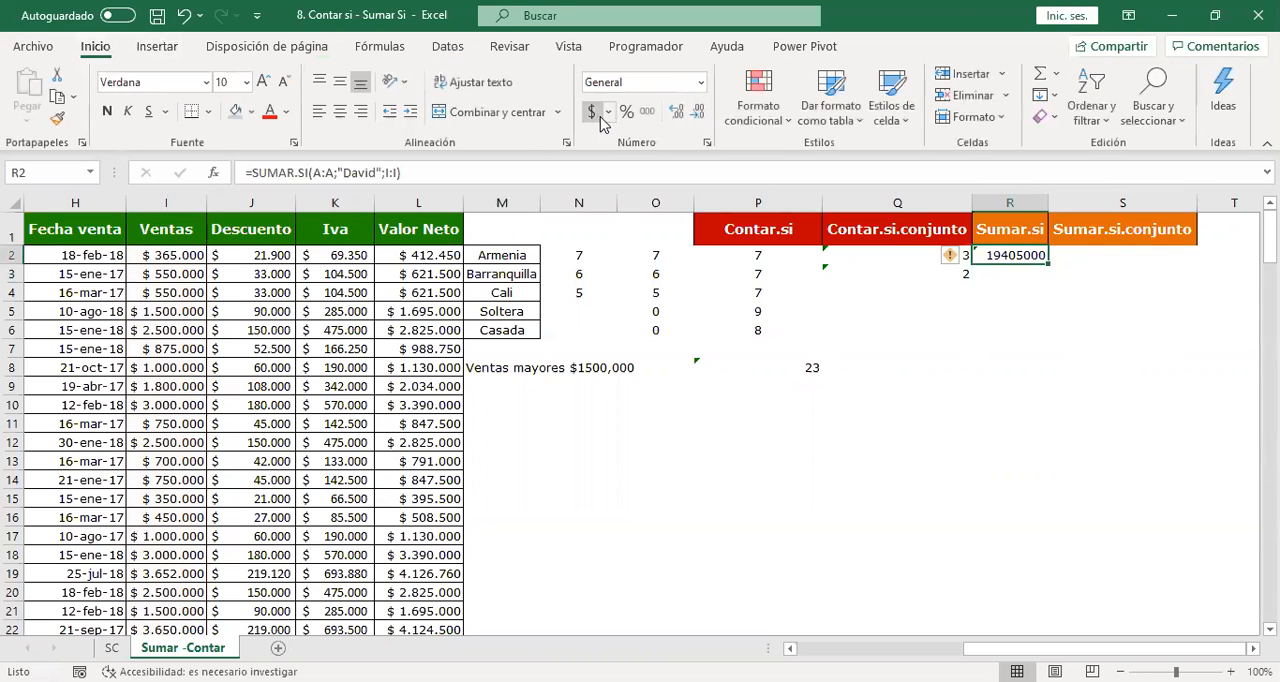
pyautogui.click(592, 112)
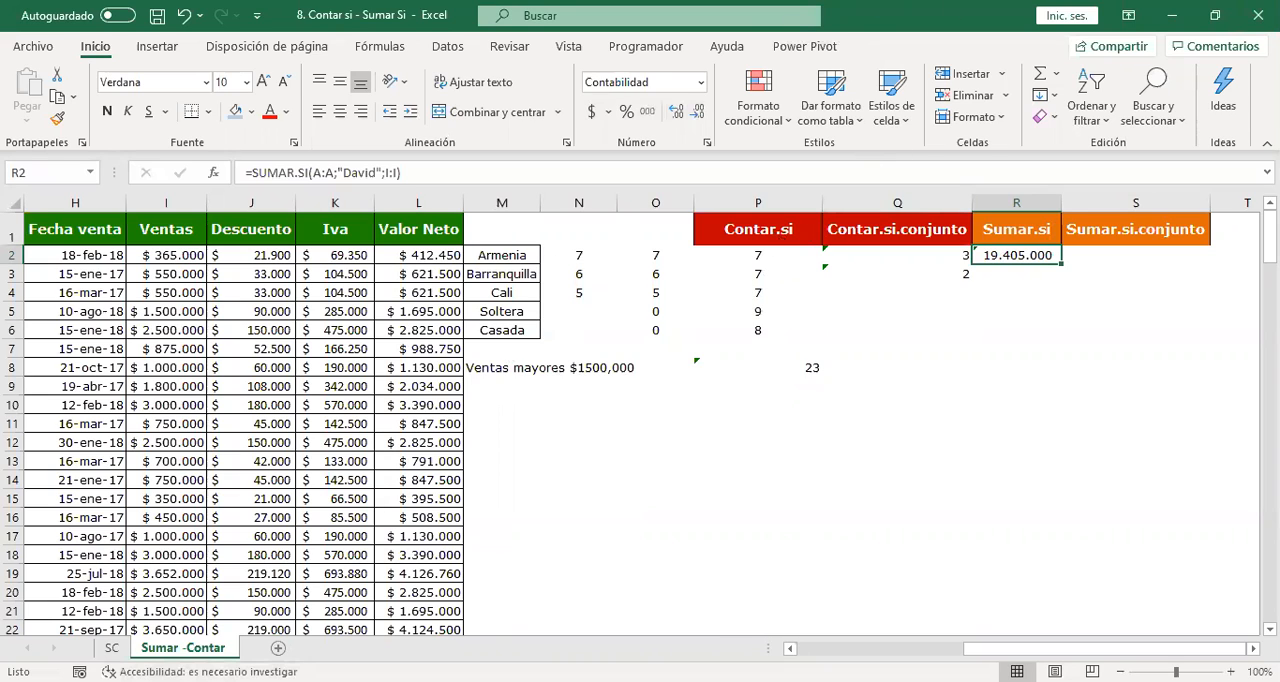
# Review the arguments of the SUMAR.SI formula in R2 and leave it without edits.
pyautogui.doubleClick(1003, 257)
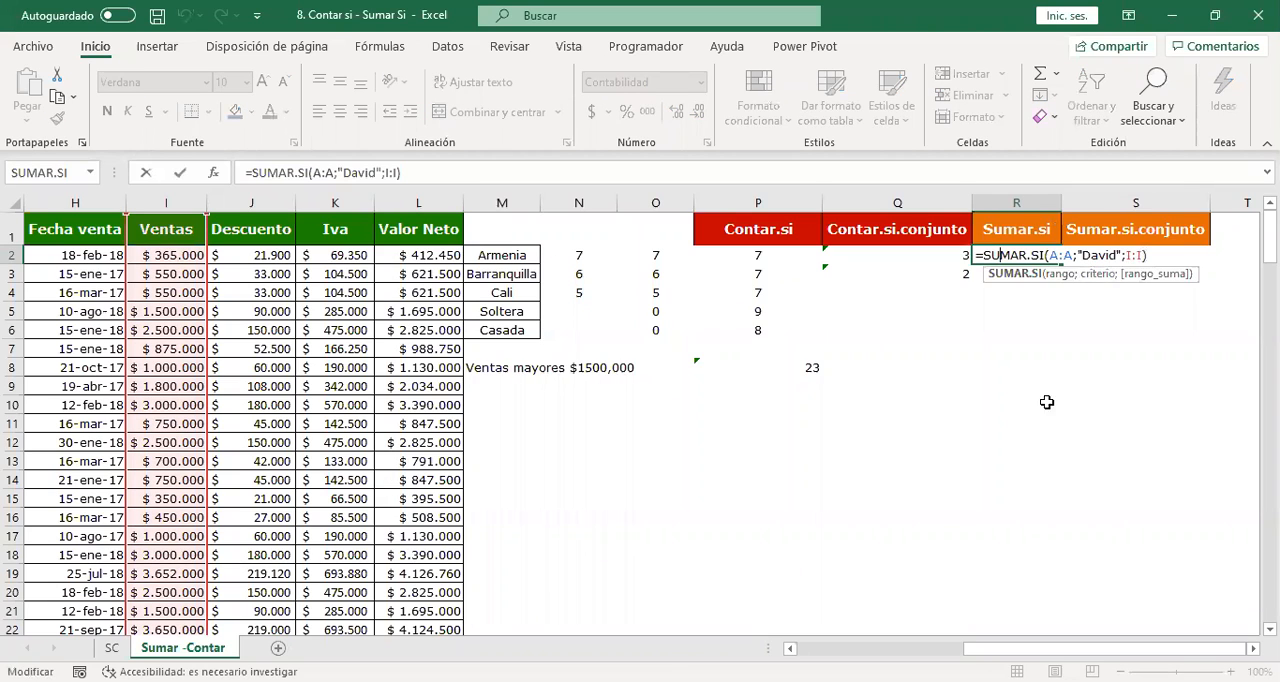
pyautogui.click(1046, 404)
pyautogui.click(1022, 254)
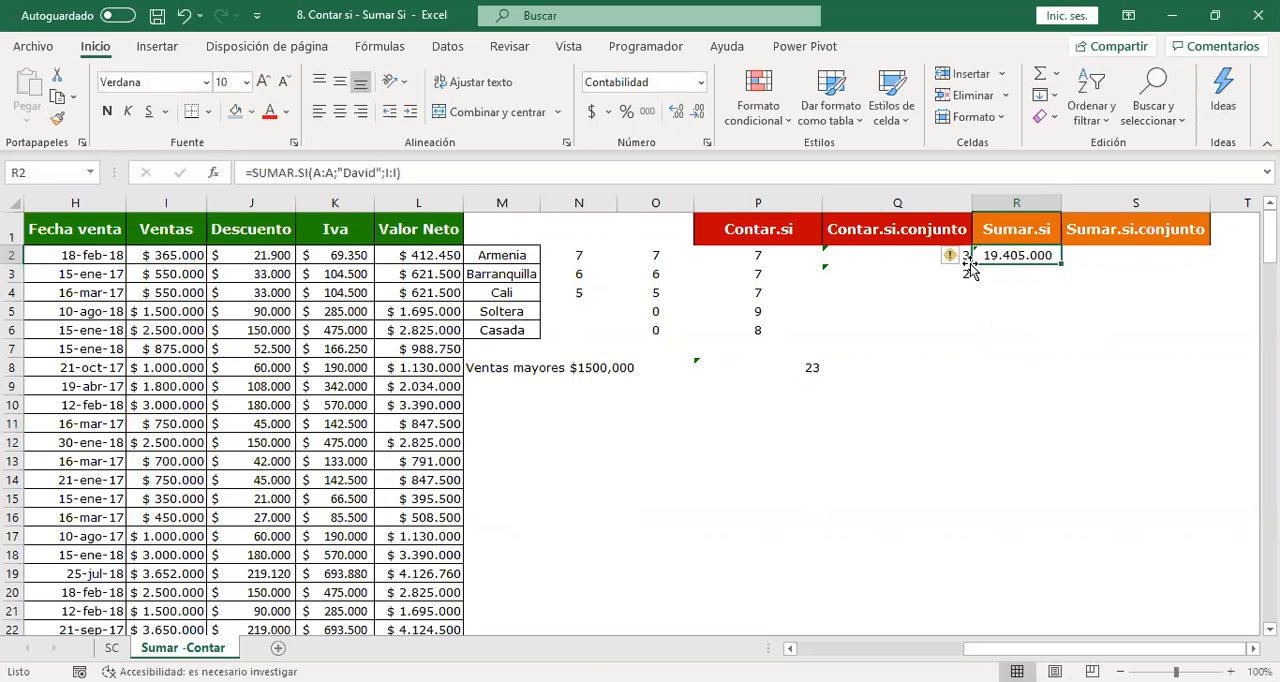
# Add a second SUMAR.SI function to the R2 formula with the whole Nombre column A:A as its criteria range.
pyautogui.moveTo(1037, 648); pyautogui.dragTo(872, 648)
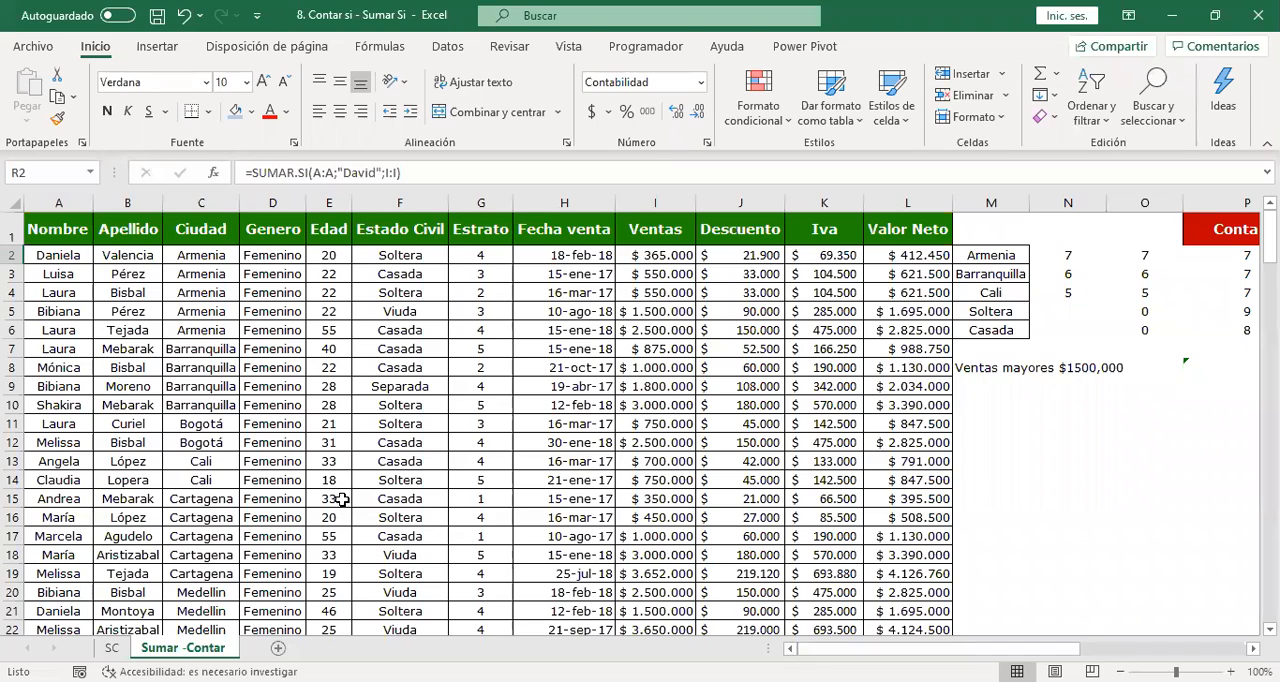
pyautogui.scroll(-5, 301, 485)
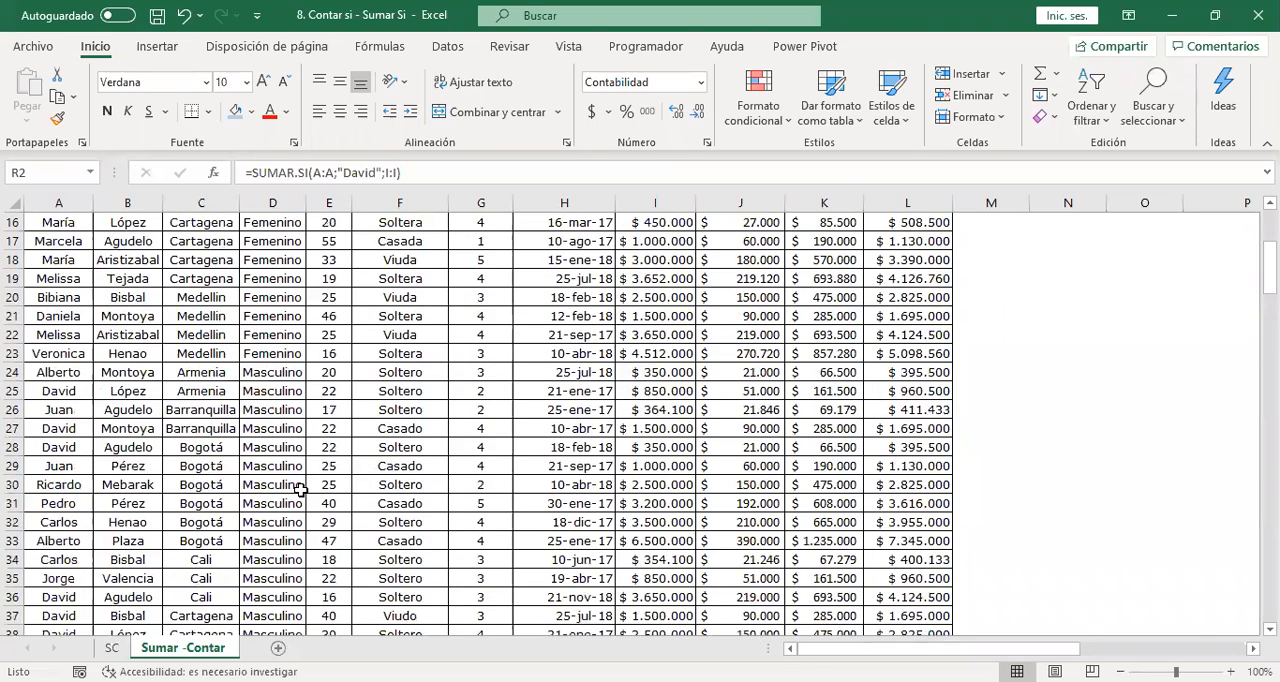
pyautogui.scroll(-4, 301, 490)
pyautogui.scroll(-2, 301, 495)
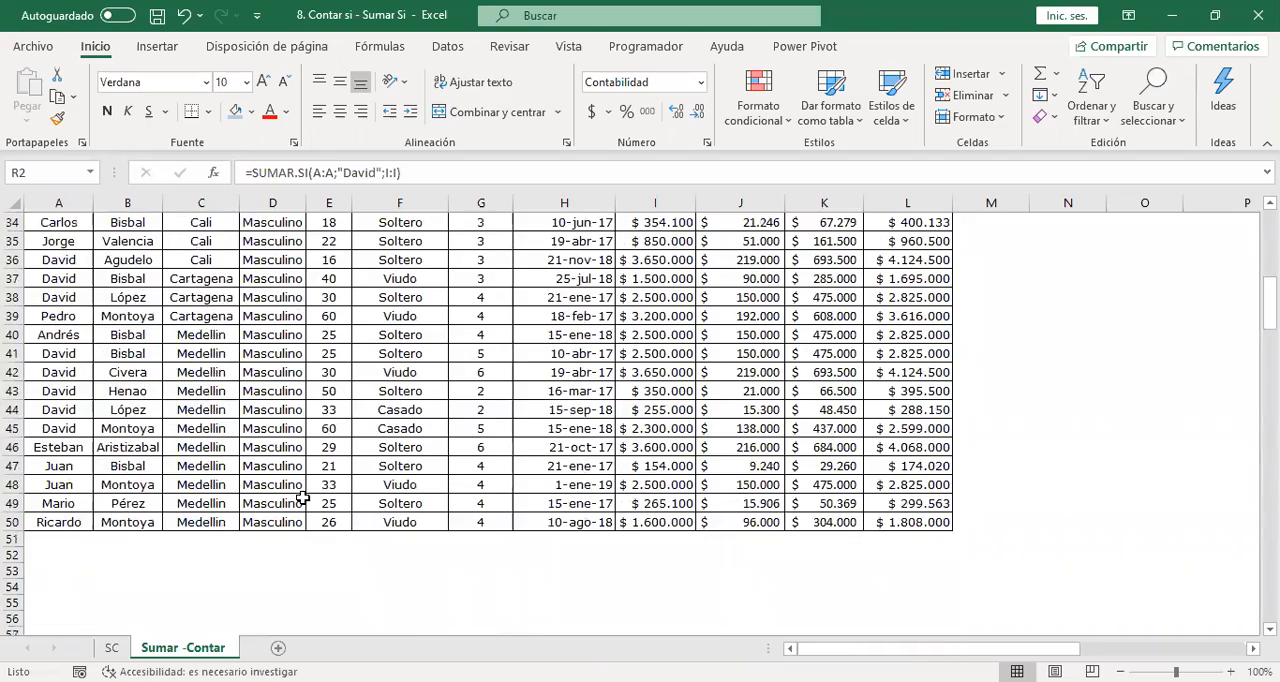
pyautogui.scroll(11, 302, 497)
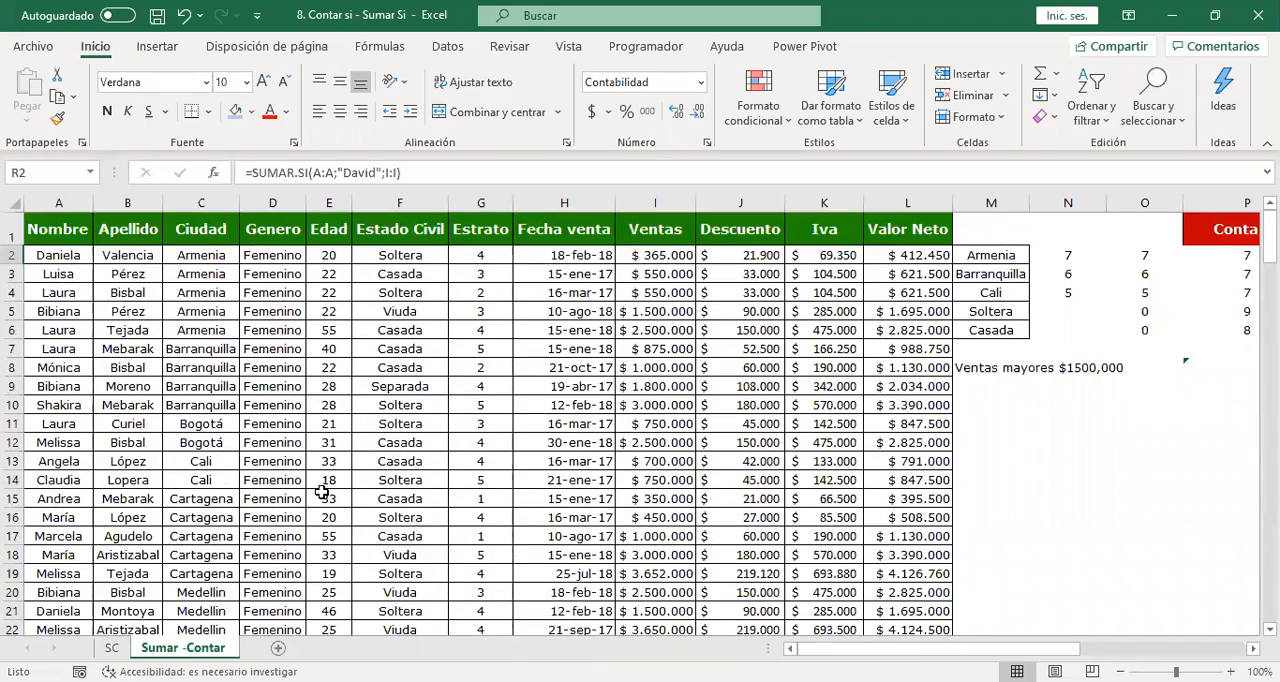
pyautogui.moveTo(1023, 648); pyautogui.dragTo(1188, 646)
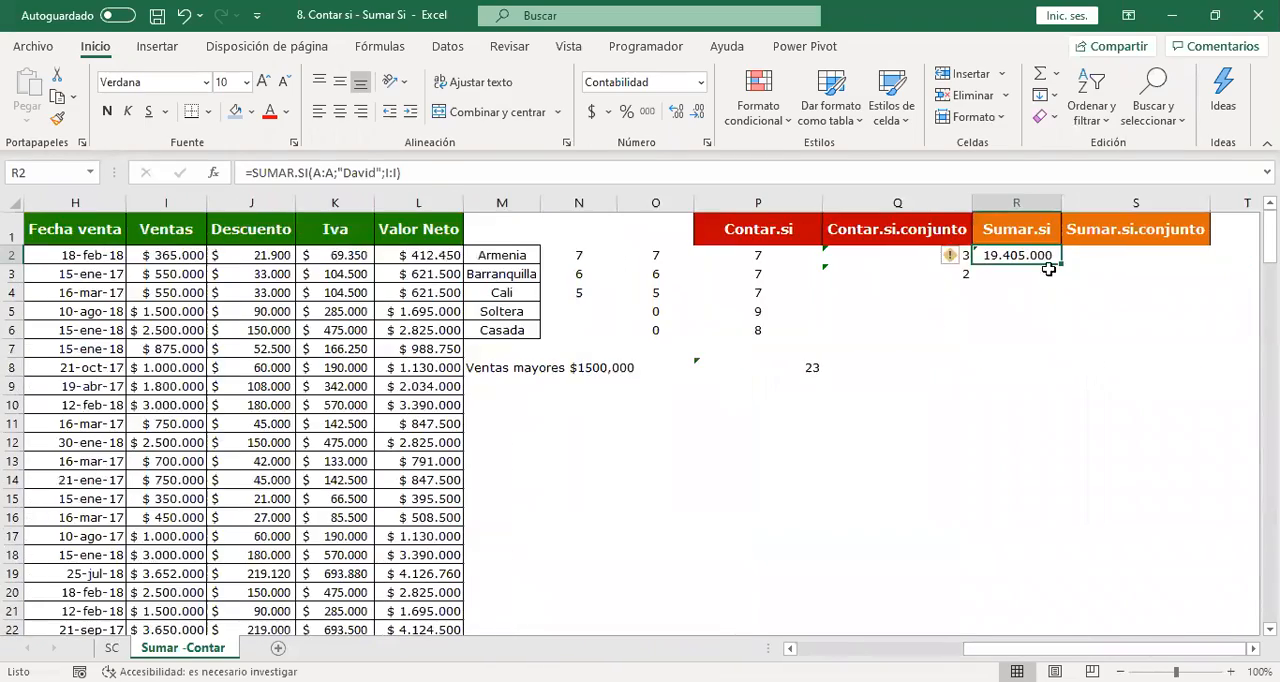
pyautogui.doubleClick(1022, 255)
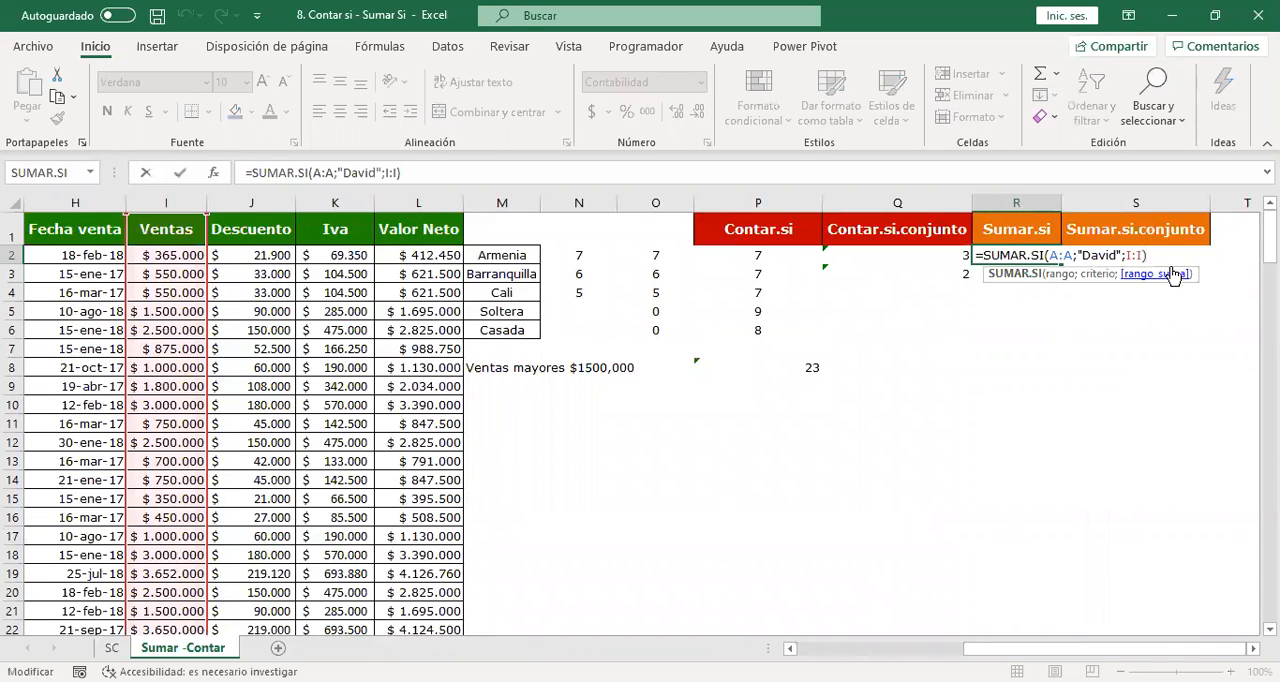
pyautogui.write('+s')
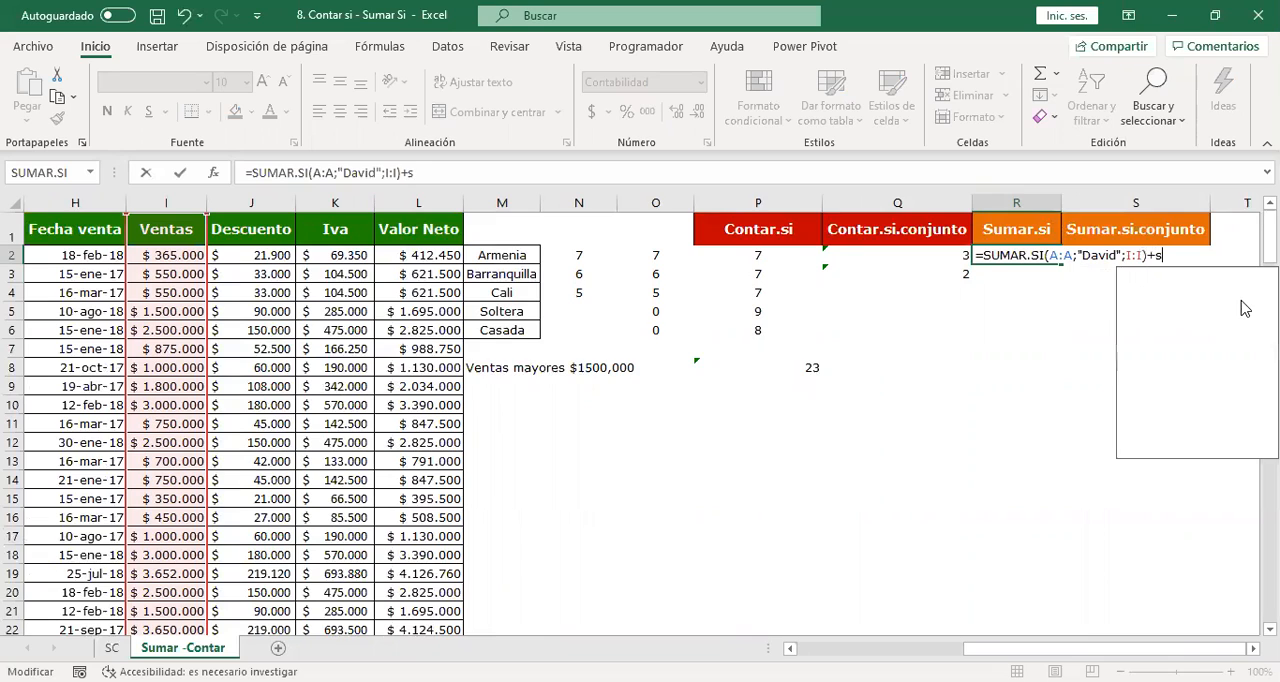
pyautogui.write('umar.si/')
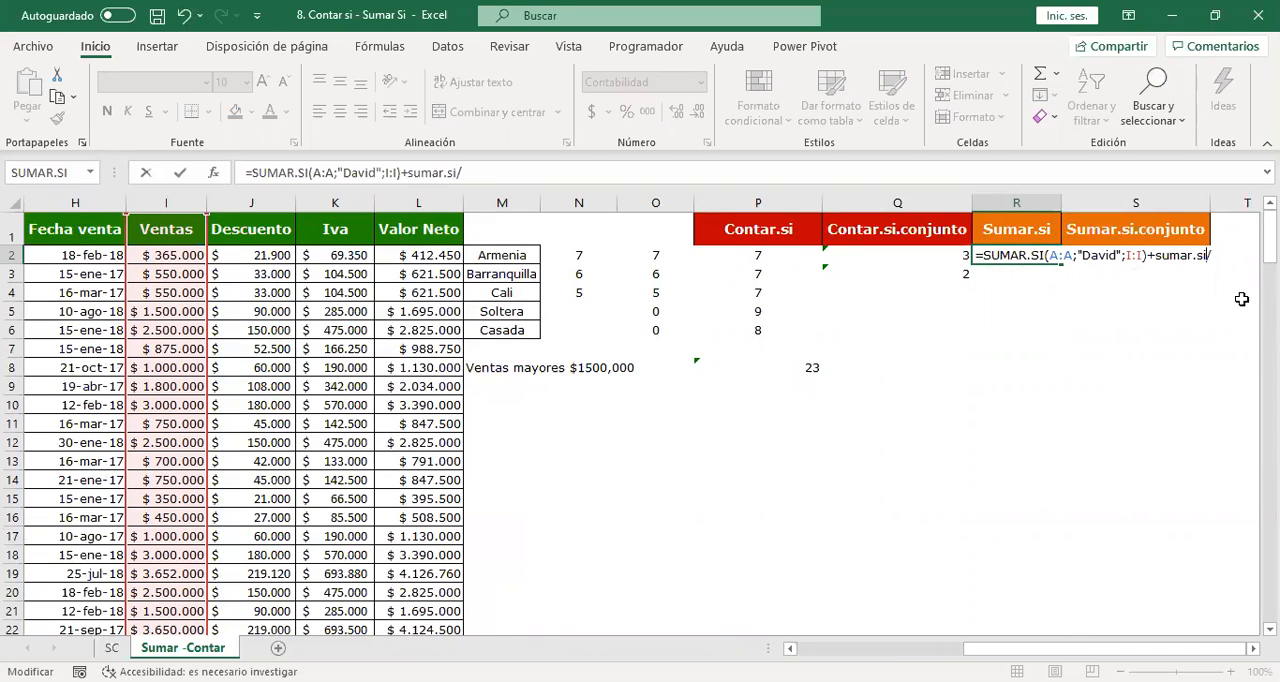
pyautogui.press('BackSpace')
pyautogui.write('(')
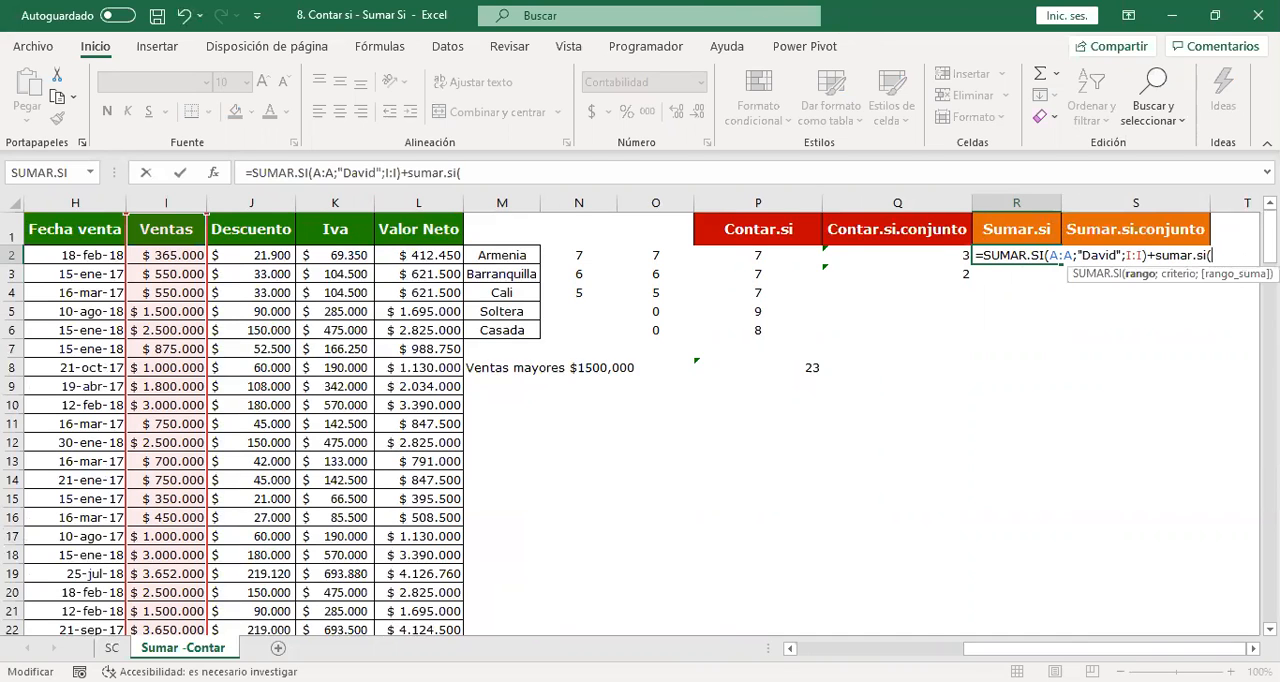
pyautogui.moveTo(1100, 649); pyautogui.dragTo(930, 649)
pyautogui.click(57, 198)
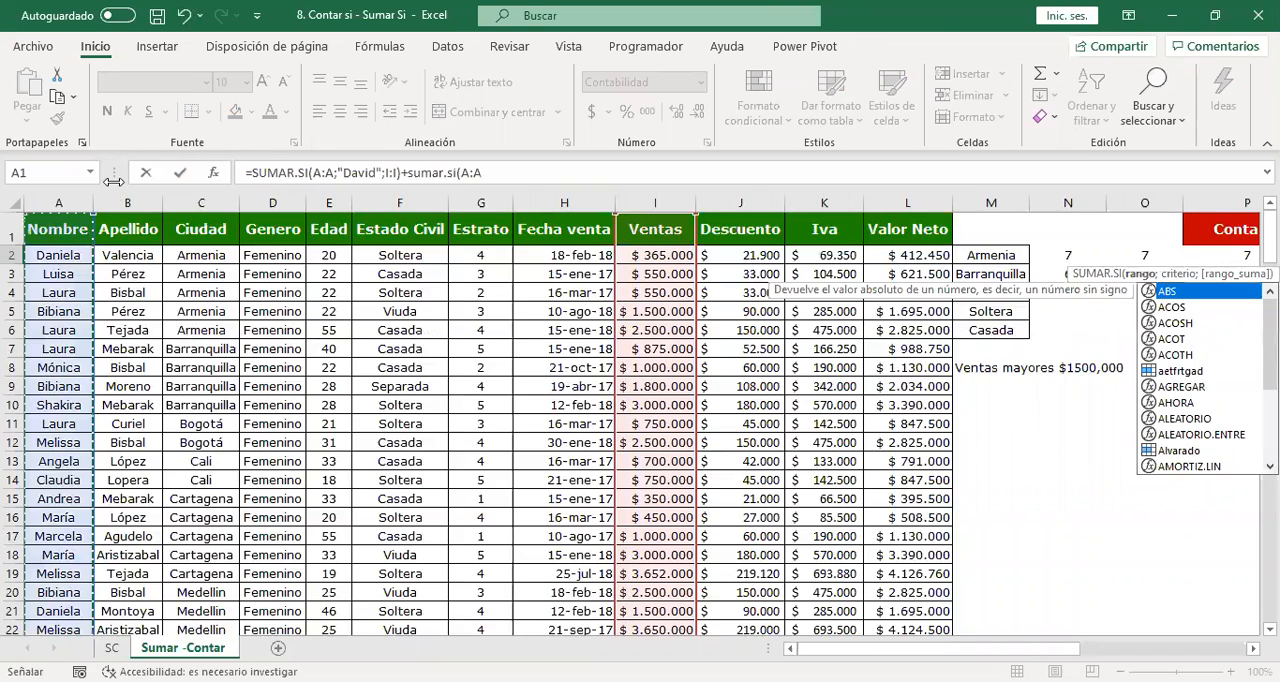
# Use another seller's first name as the second criterion and Ventas column I:I as its sum range, and enter the R2 formula.
pyautogui.write(';')
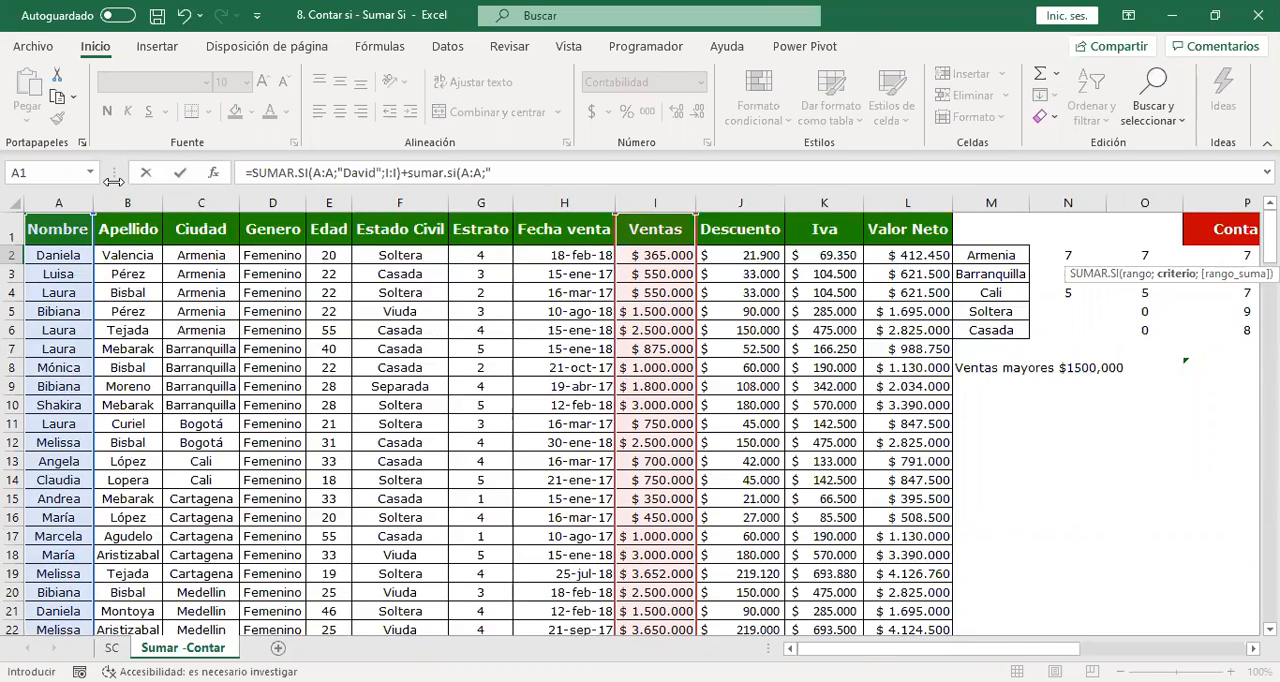
pyautogui.write('"juan";')
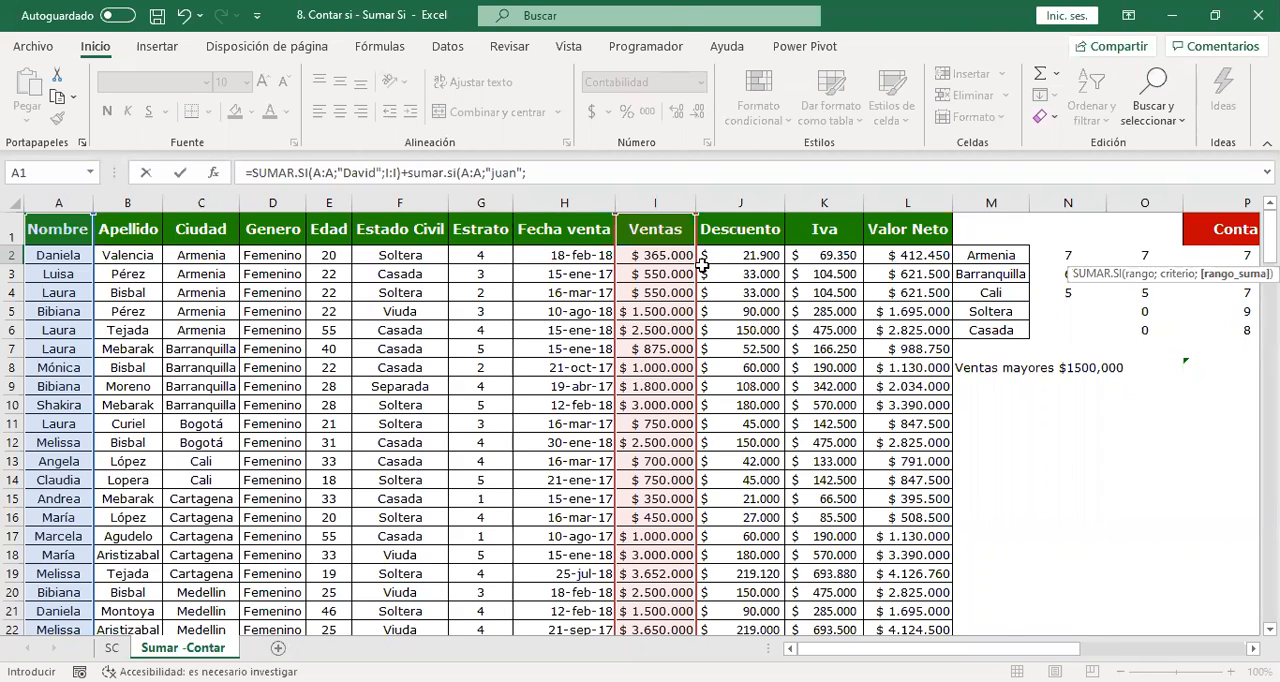
pyautogui.click(660, 199)
pyautogui.write(')')
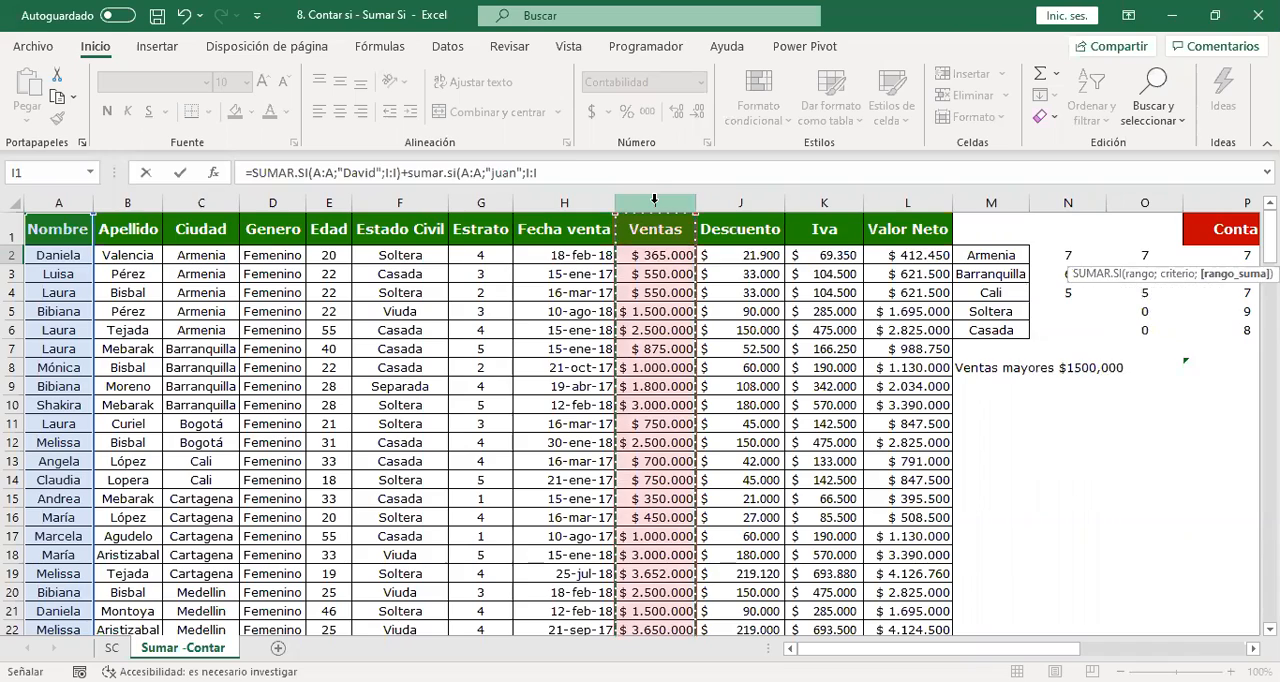
pyautogui.press('Return')
pyautogui.press('Up')
# Open the combined SUMAR.SI formula in R2 for editing and select its entire text.
pyautogui.hscroll(3, 655, 199)
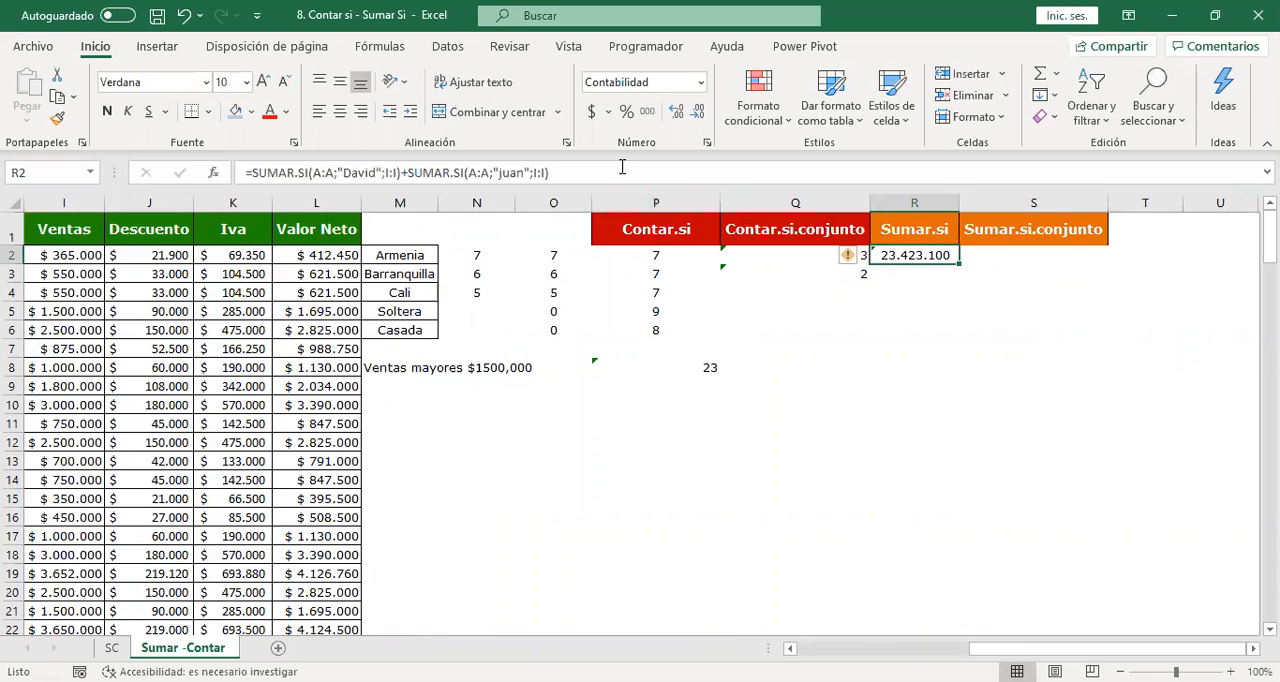
pyautogui.press('F2')
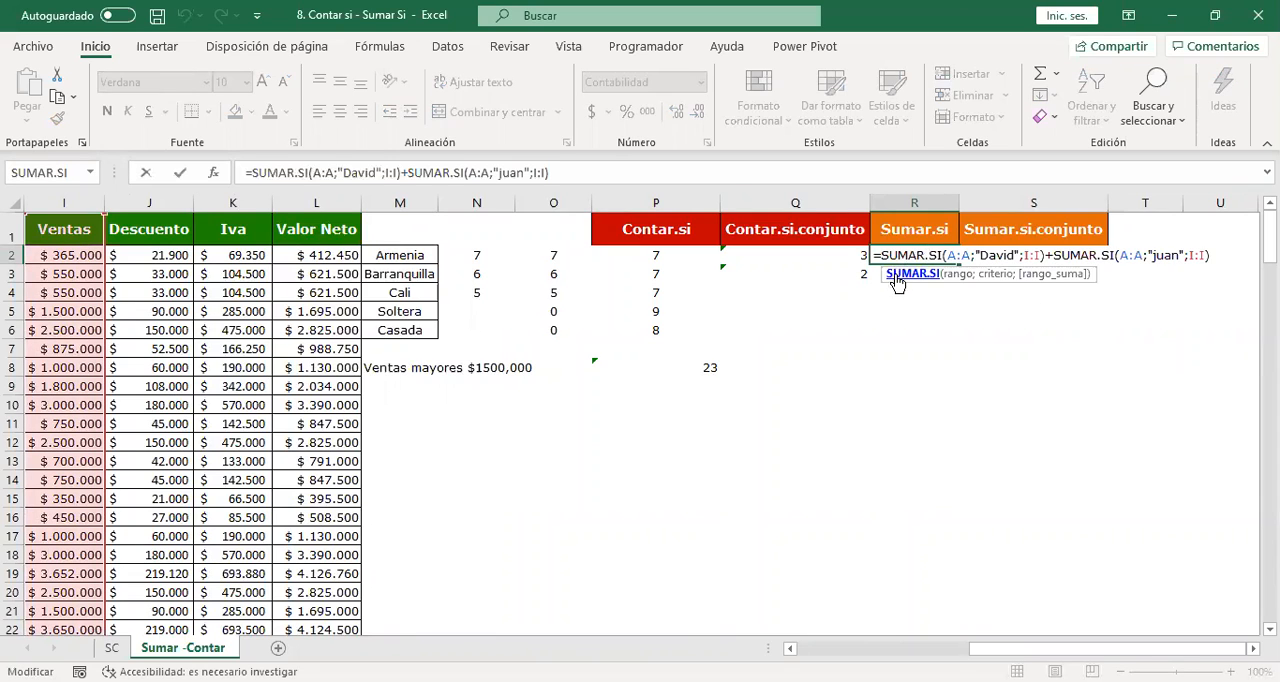
pyautogui.moveTo(874, 256); pyautogui.dragTo(1210, 256)
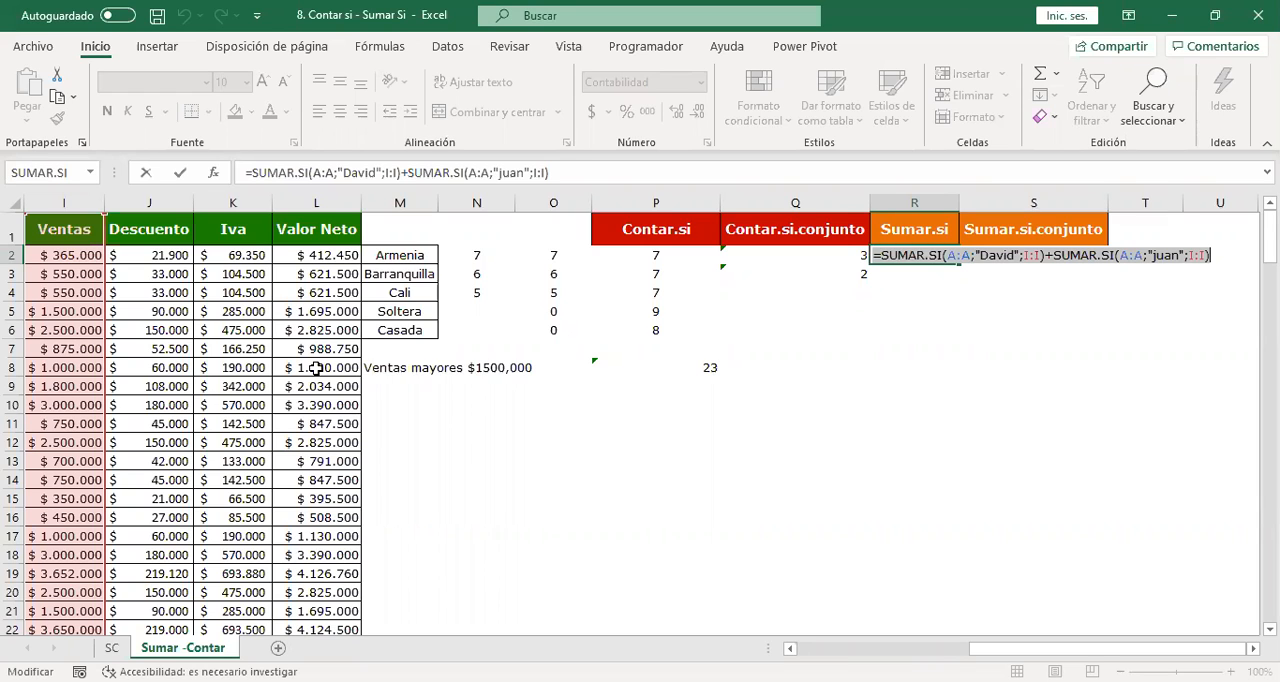
# Enter the combined SUMAR.SI formula in R2 and move to the empty cell Q8.
pyautogui.hotkey('ctrl', 'Return')
pyautogui.click(668, 373)
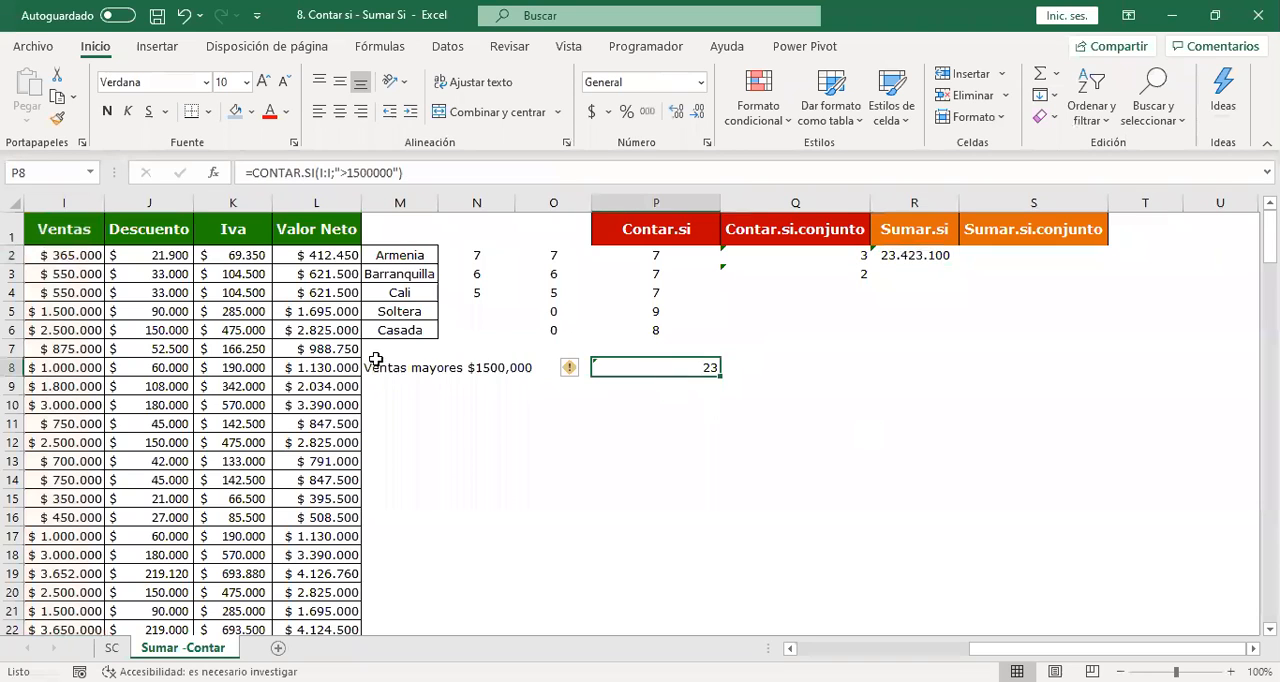
pyautogui.click(788, 503)
pyautogui.click(652, 403)
pyautogui.click(829, 460)
pyautogui.click(829, 365)
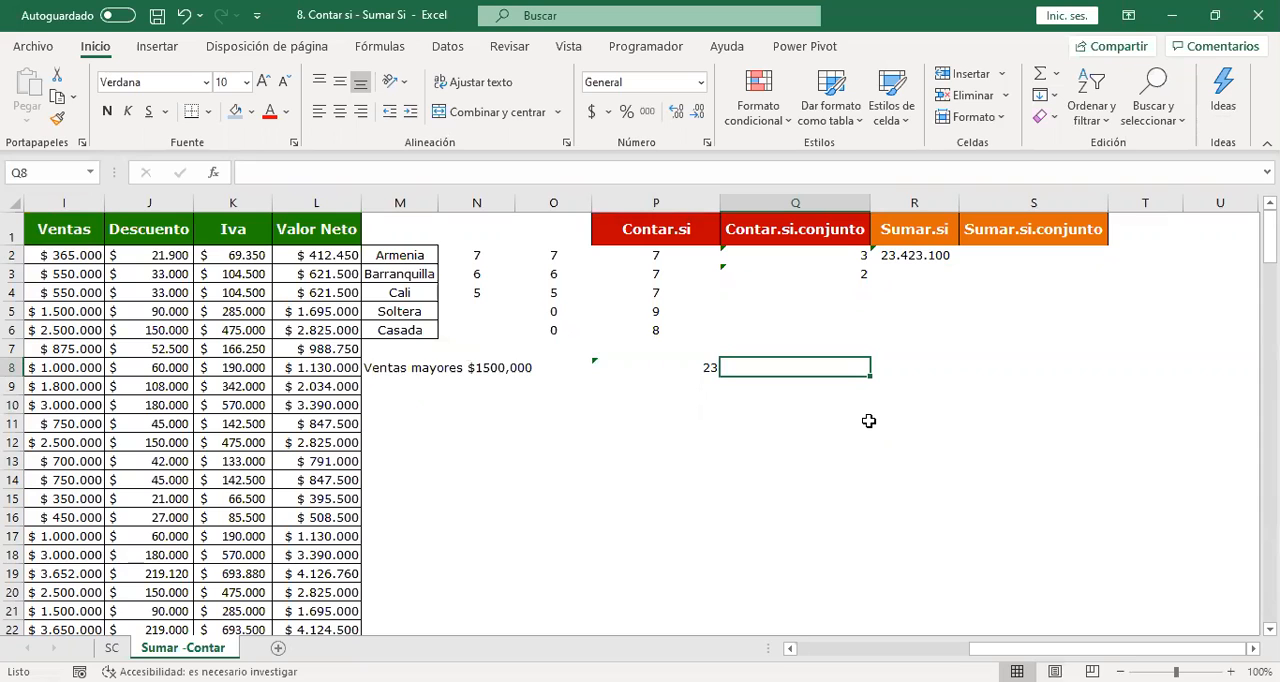
# List four sellers' first names in Q8:Q11, one per cell.
pyautogui.write('ivan')
pyautogui.press('Return')
pyautogui.write('angela')
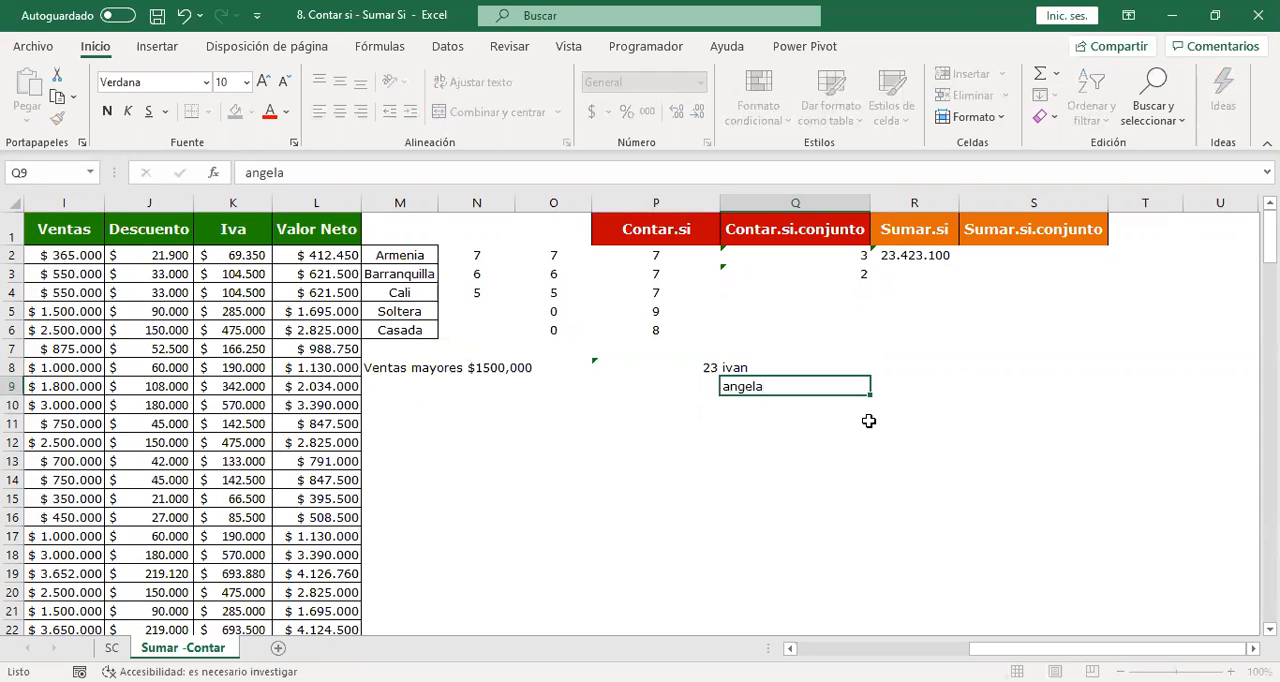
pyautogui.press('Return')
pyautogui.write('edgar')
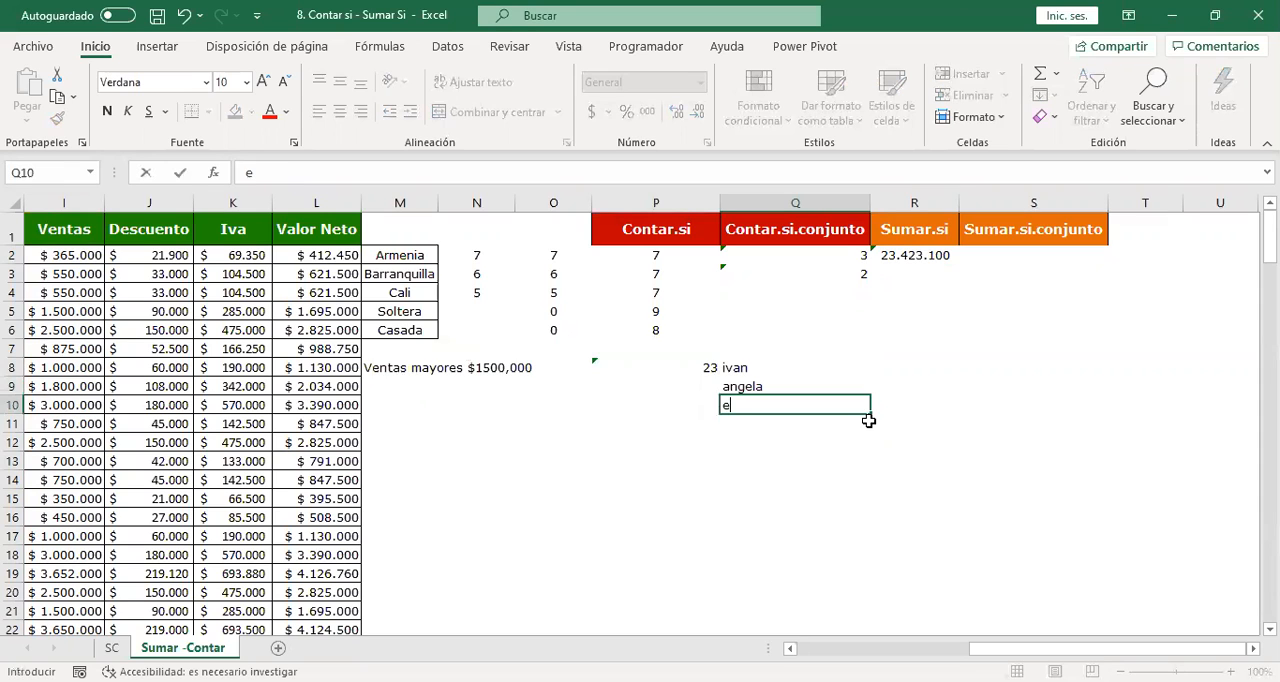
pyautogui.press('Return')
pyautogui.write('ray')
pyautogui.press('Return')
pyautogui.moveTo(786, 369); pyautogui.dragTo(799, 419)
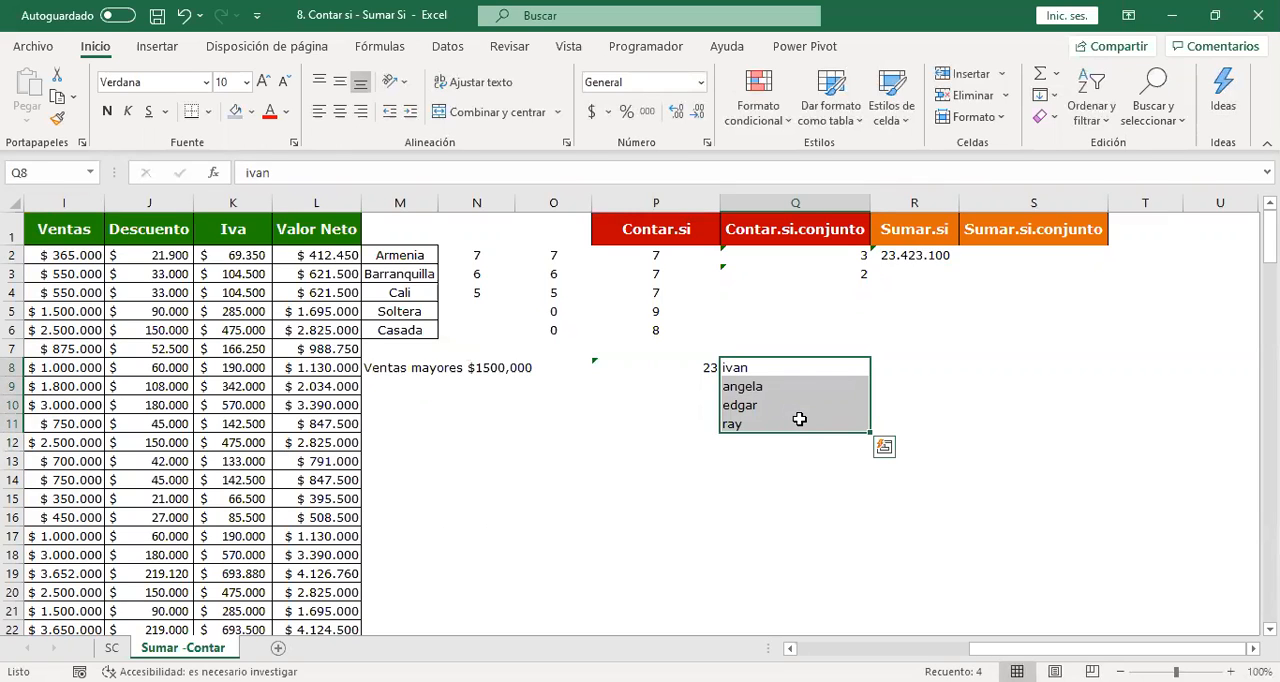
pyautogui.click(766, 382)
pyautogui.moveTo(771, 368); pyautogui.dragTo(786, 425)
pyautogui.click(936, 362)
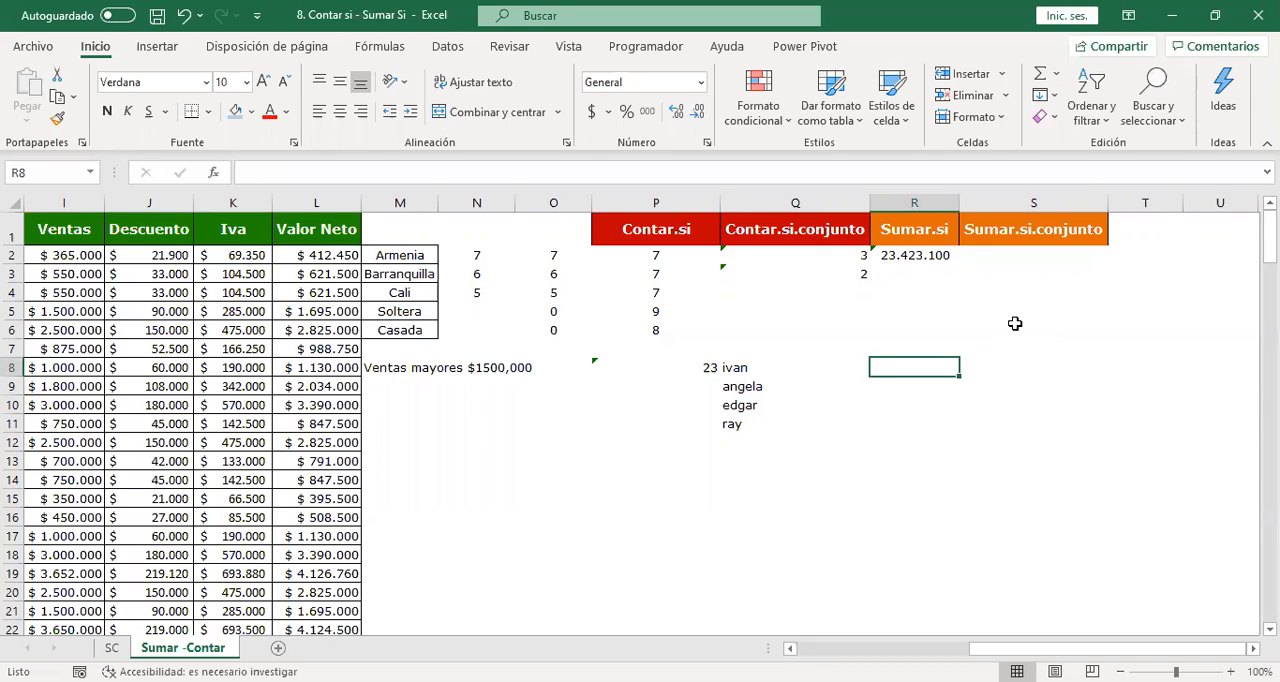
pyautogui.write('=s')
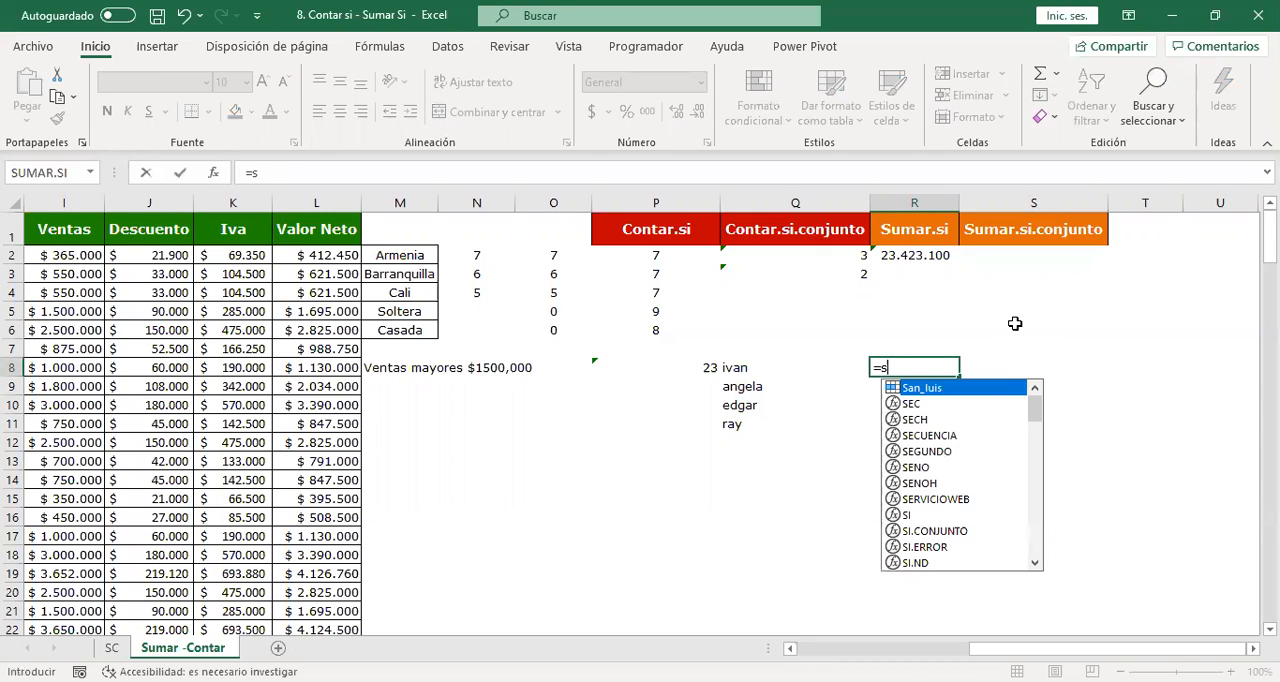
pyautogui.write('umar.si(')
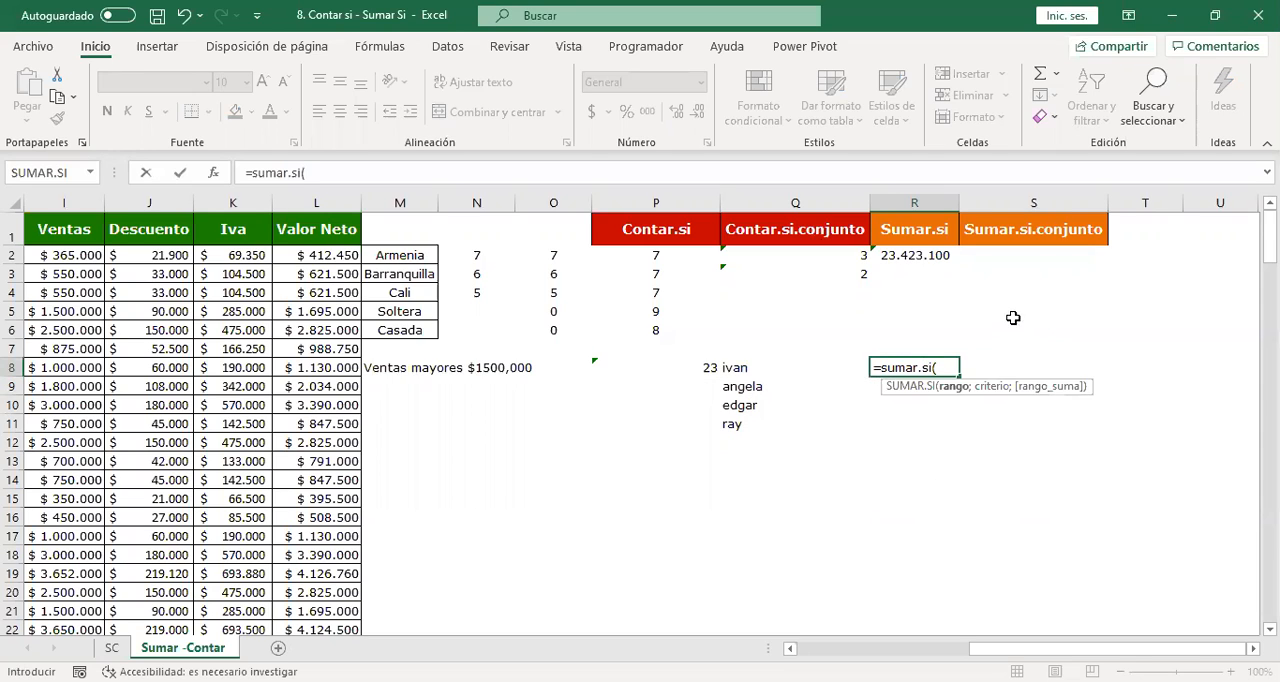
pyautogui.press('Escape')
pyautogui.click(806, 362)
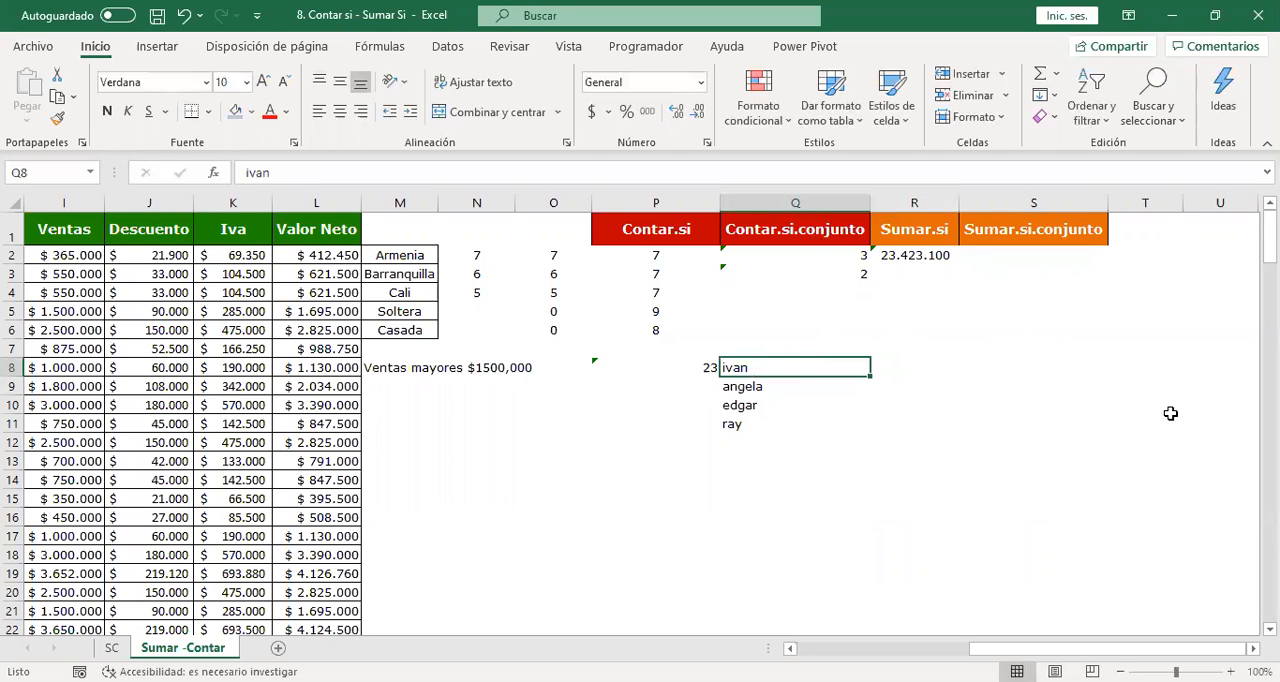
pyautogui.press('Right')
pyautogui.press('Left')
# Enter the sample amounts 2, 5, 8 and 9 in R8:R11 beside the listed names.
pyautogui.press('Right')
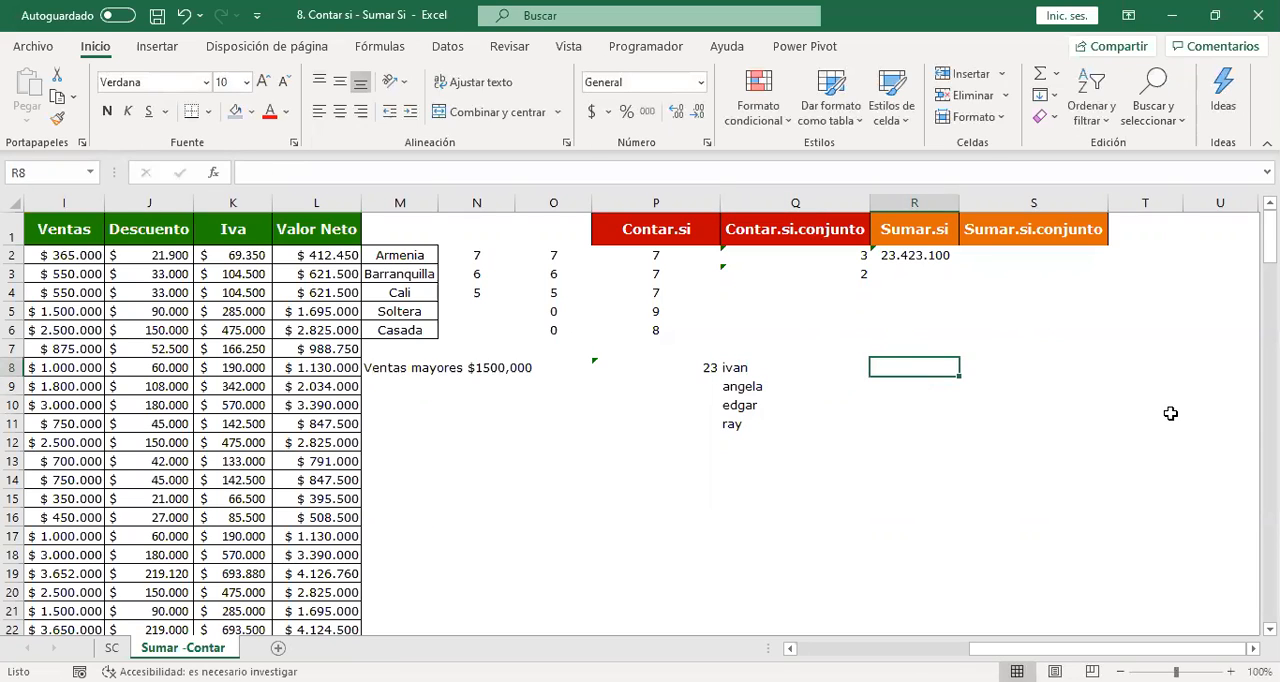
pyautogui.write('2')
pyautogui.press('Return')
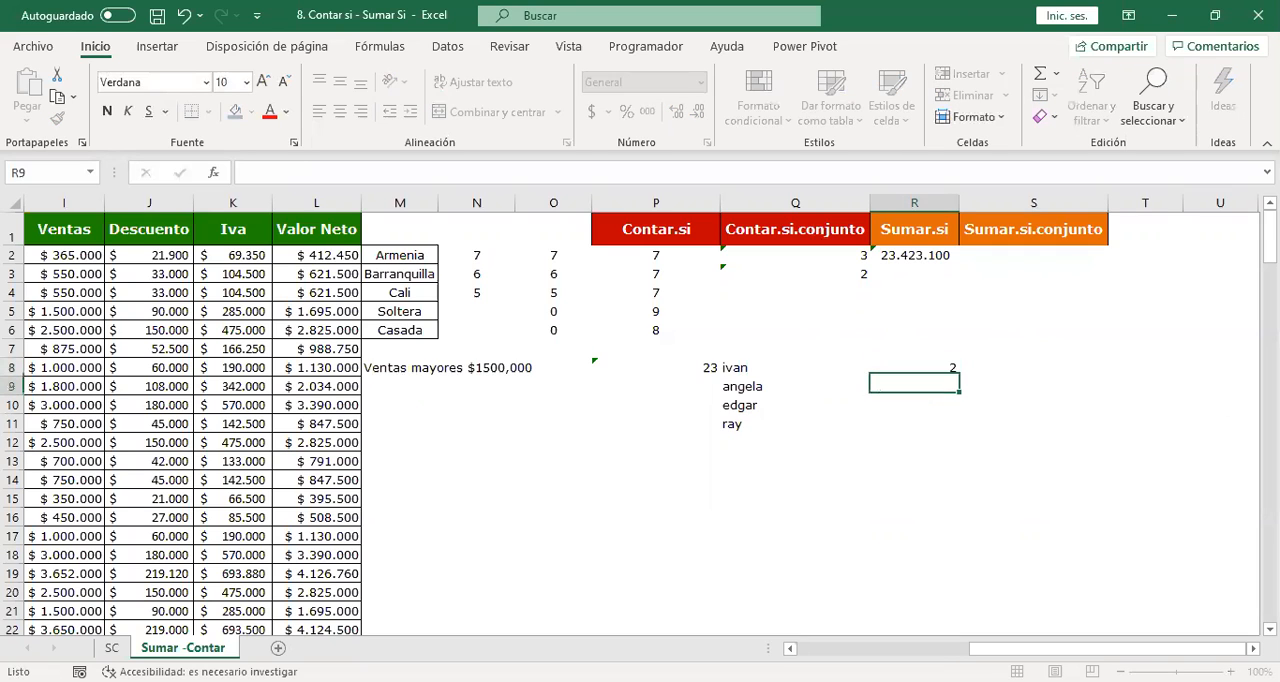
pyautogui.write('5')
pyautogui.press('Return')
pyautogui.write('8')
pyautogui.press('Return')
pyautogui.write('9')
pyautogui.press('Return')
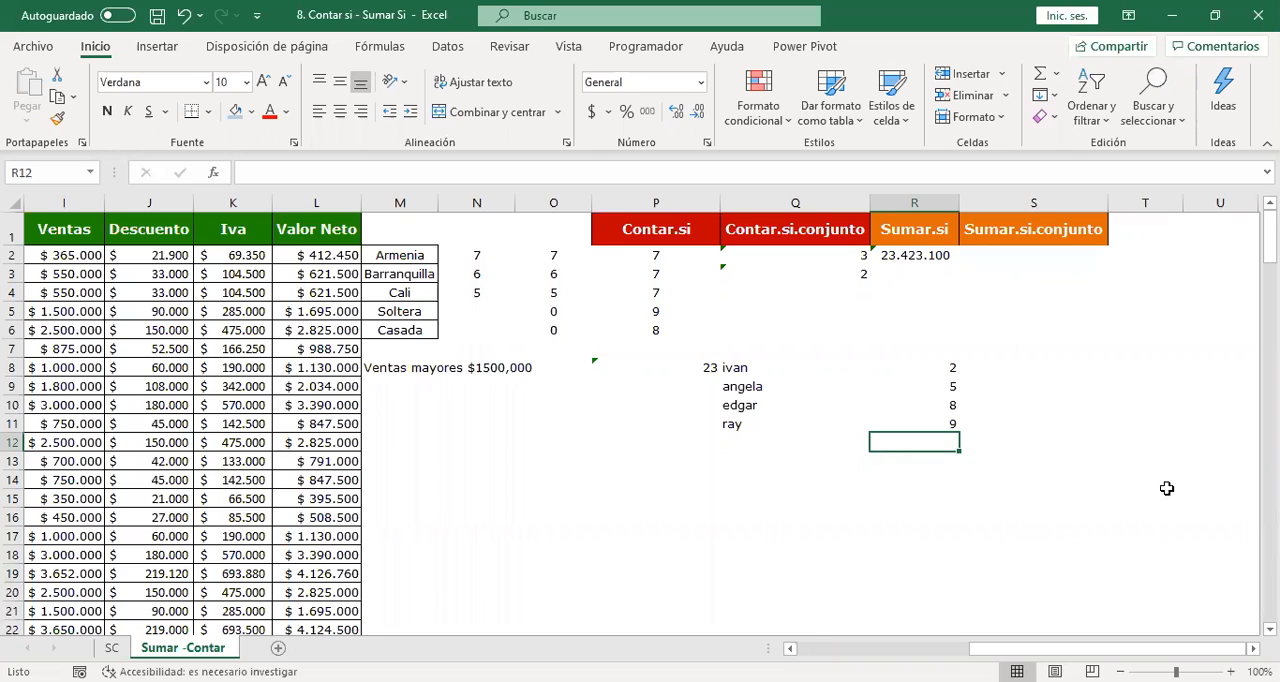
# Examine the list of names and amounts in Q8:R11.
pyautogui.click(996, 356)
pyautogui.click(1020, 367)
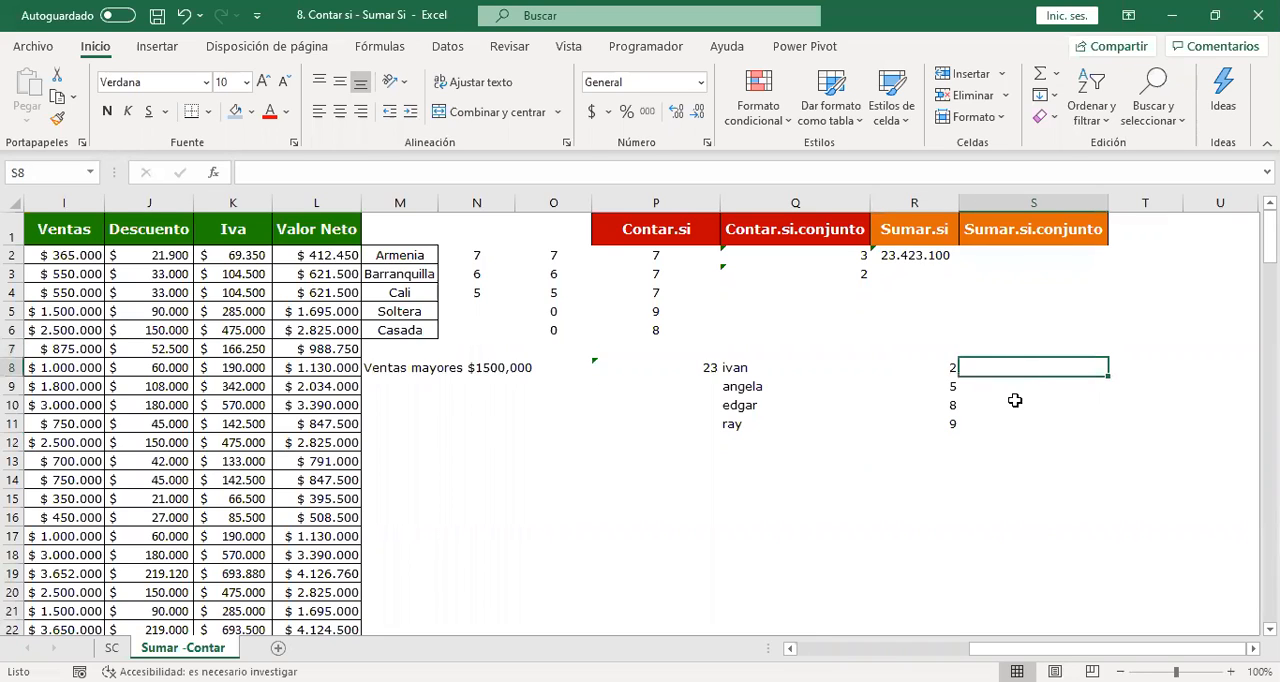
pyautogui.moveTo(733, 364); pyautogui.dragTo(926, 434)
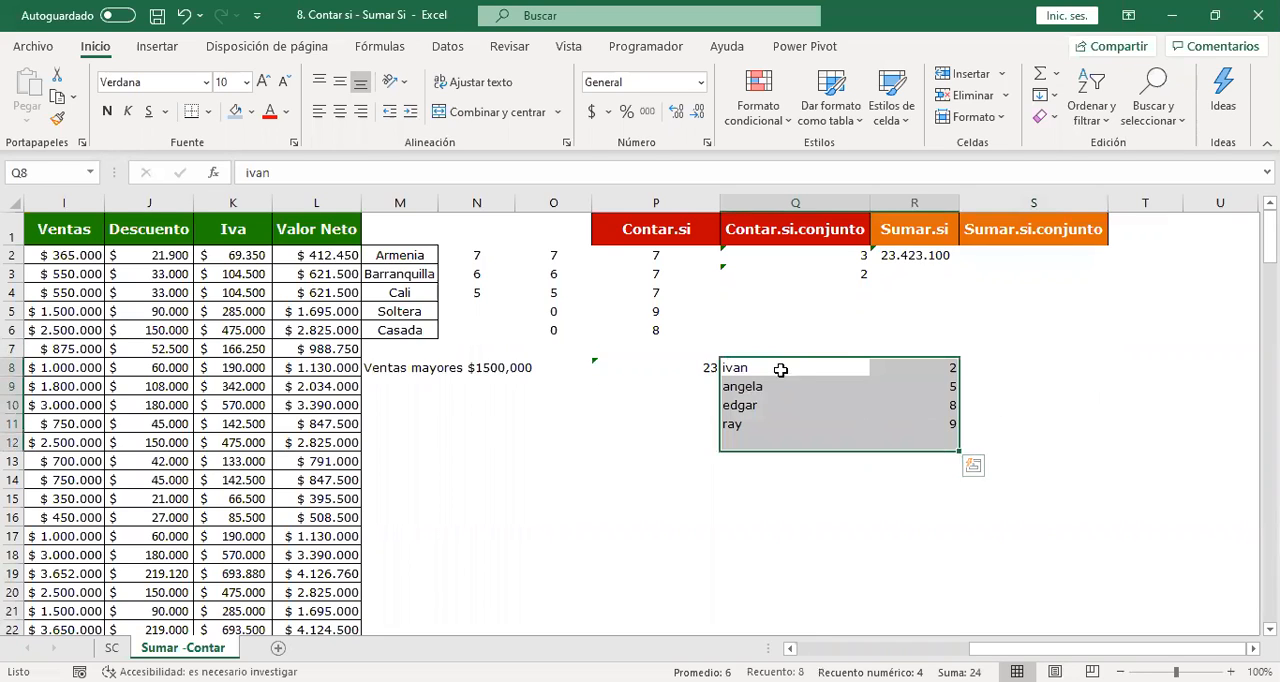
pyautogui.click(738, 366)
pyautogui.moveTo(738, 366); pyautogui.dragTo(953, 432)
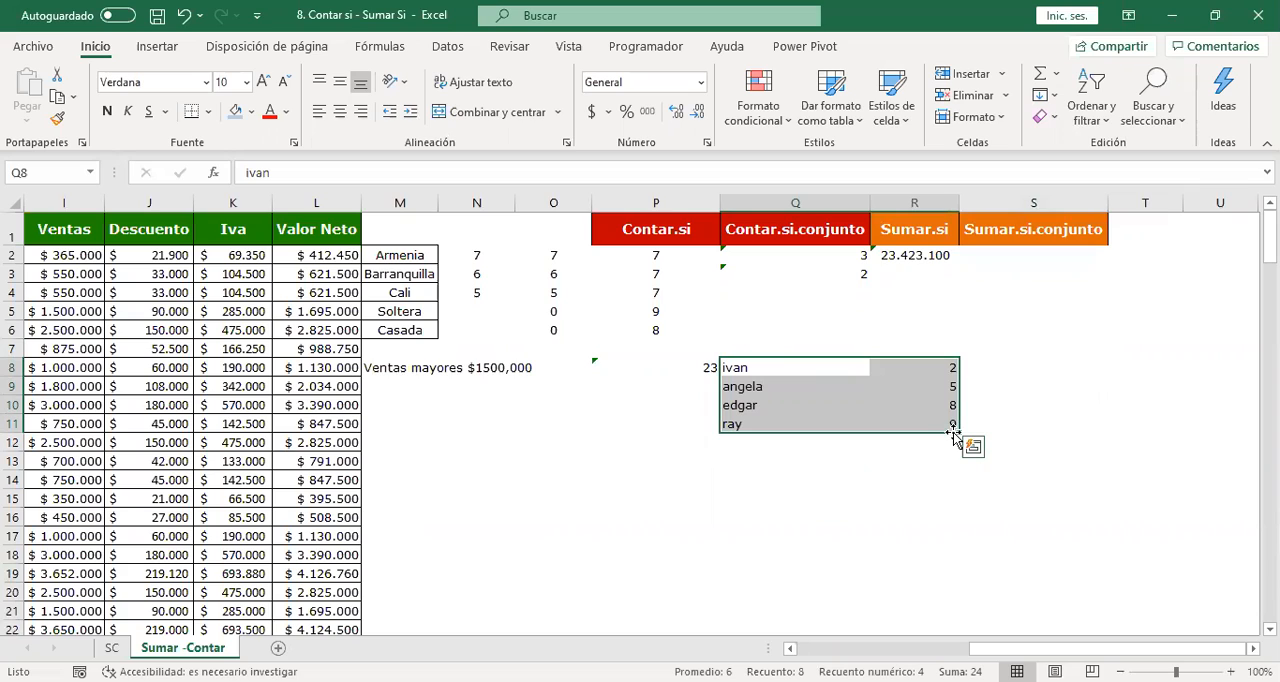
pyautogui.click(938, 345)
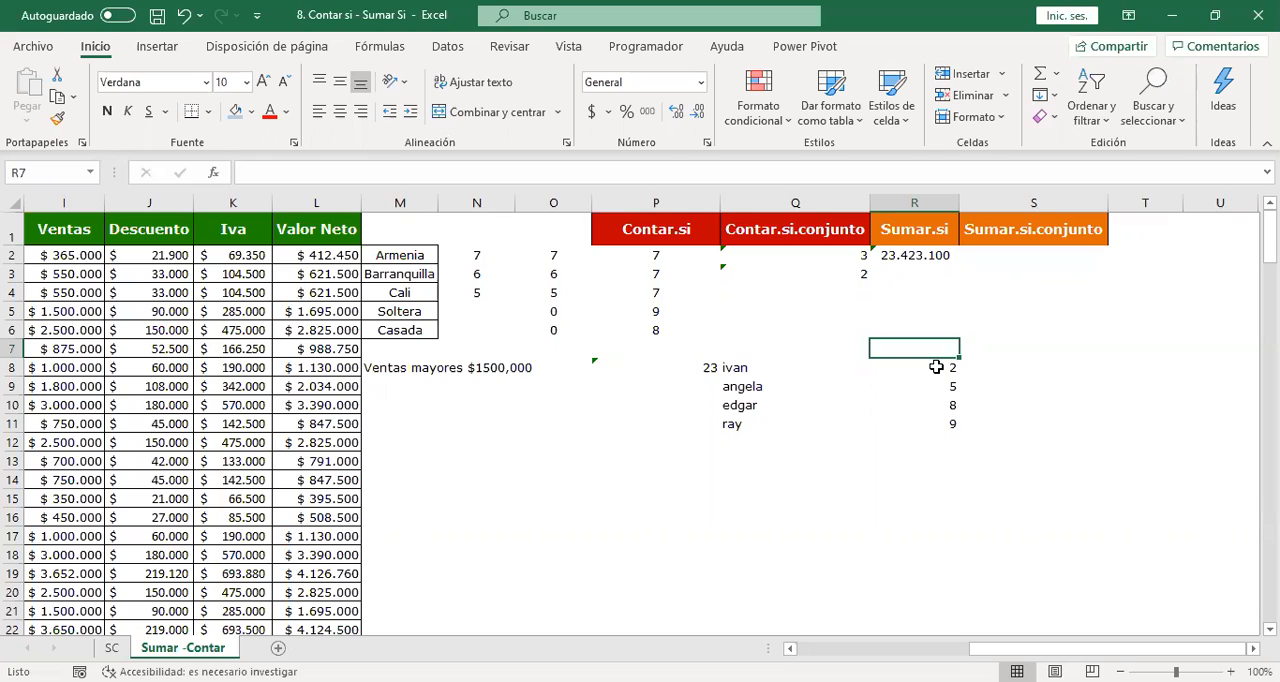
pyautogui.press('Right')
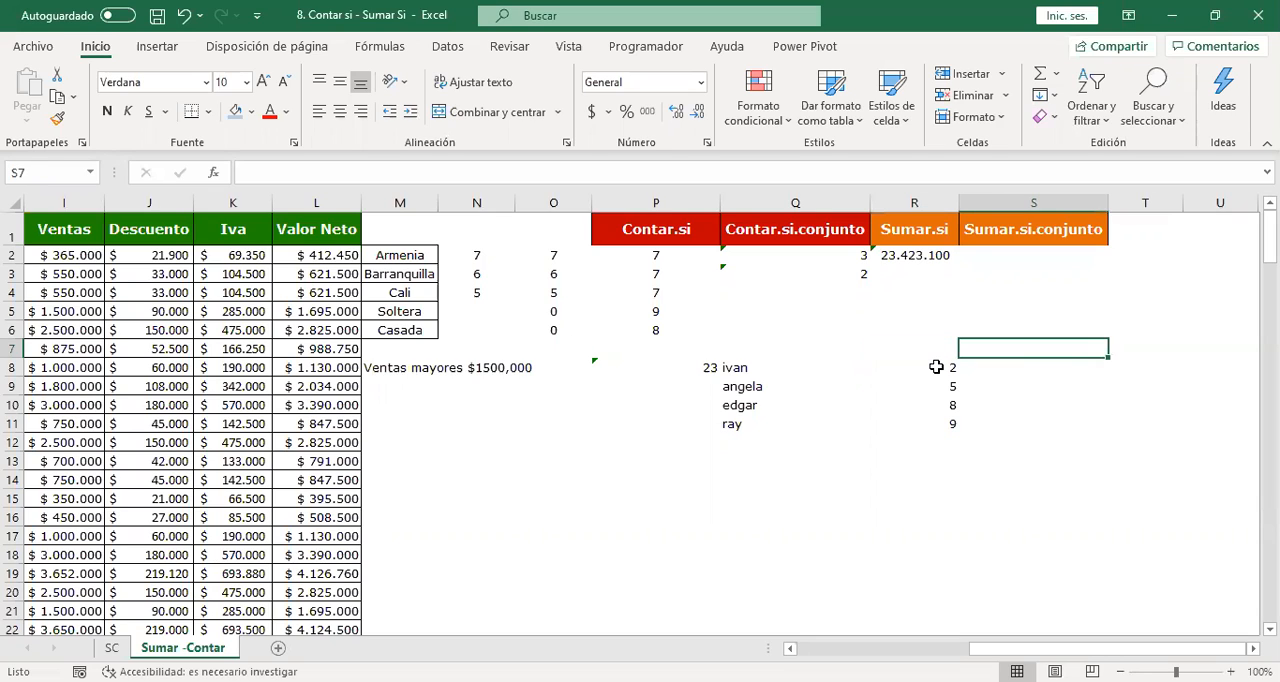
pyautogui.press('Down')
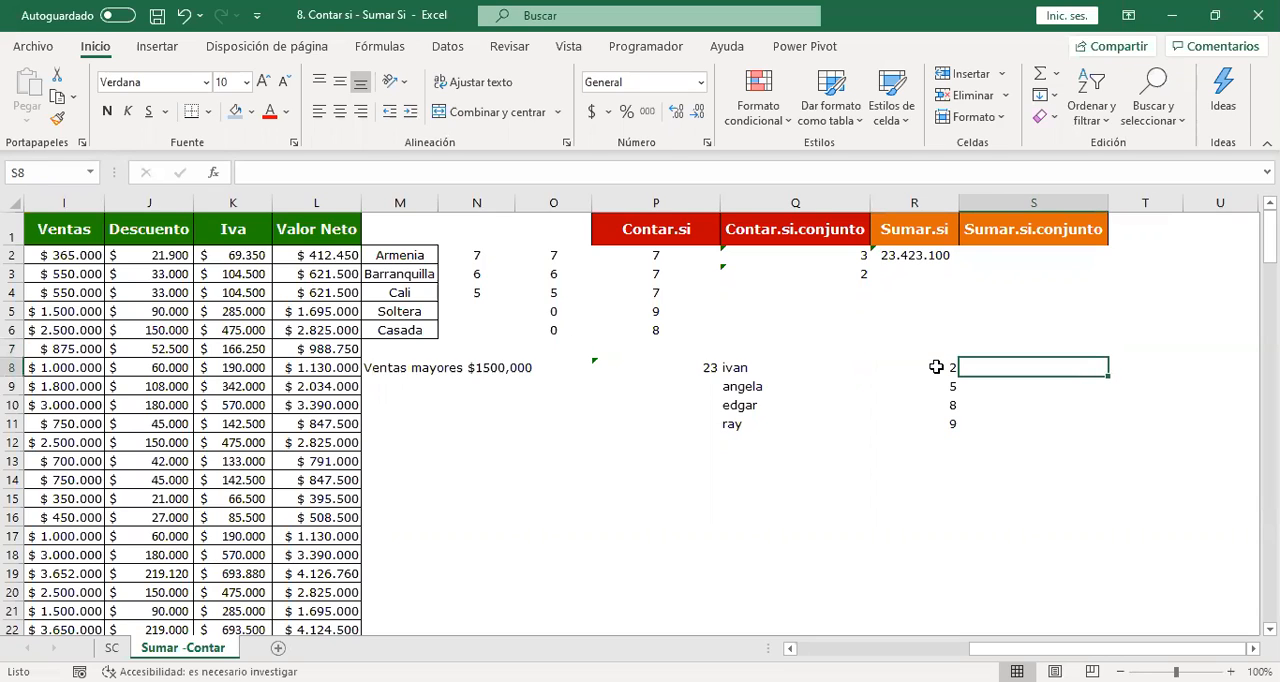
pyautogui.write('=s')
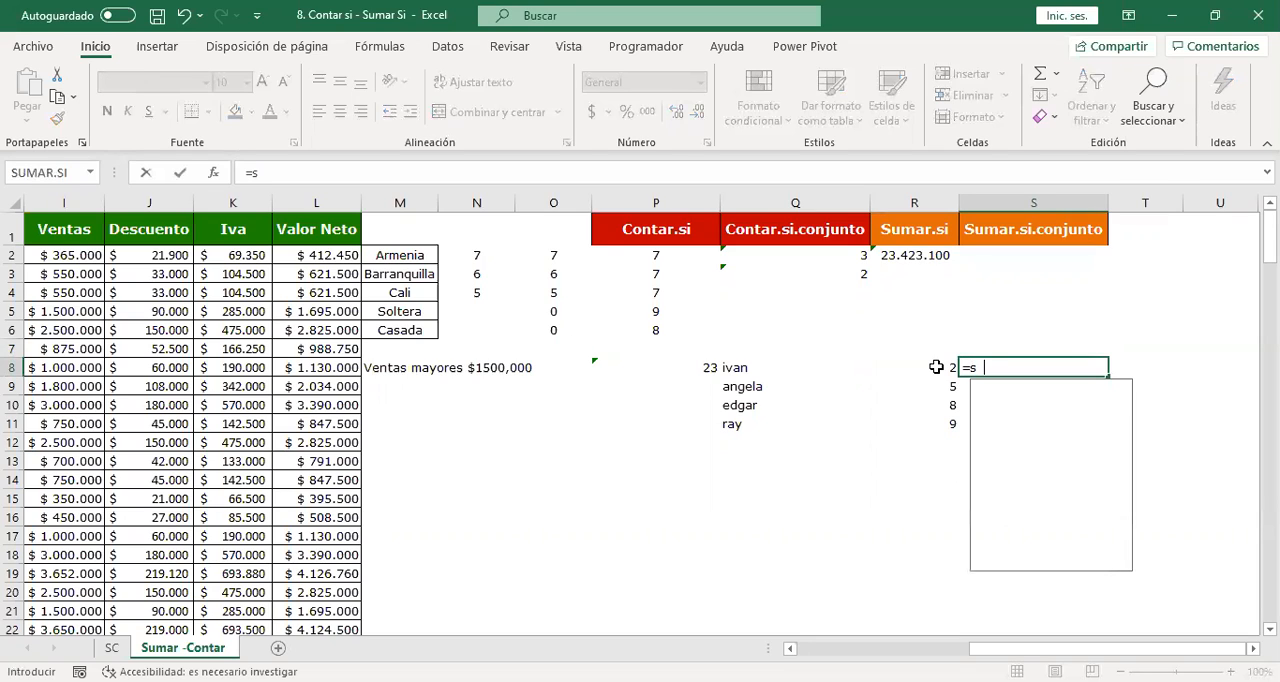
pyautogui.write('umar.si')
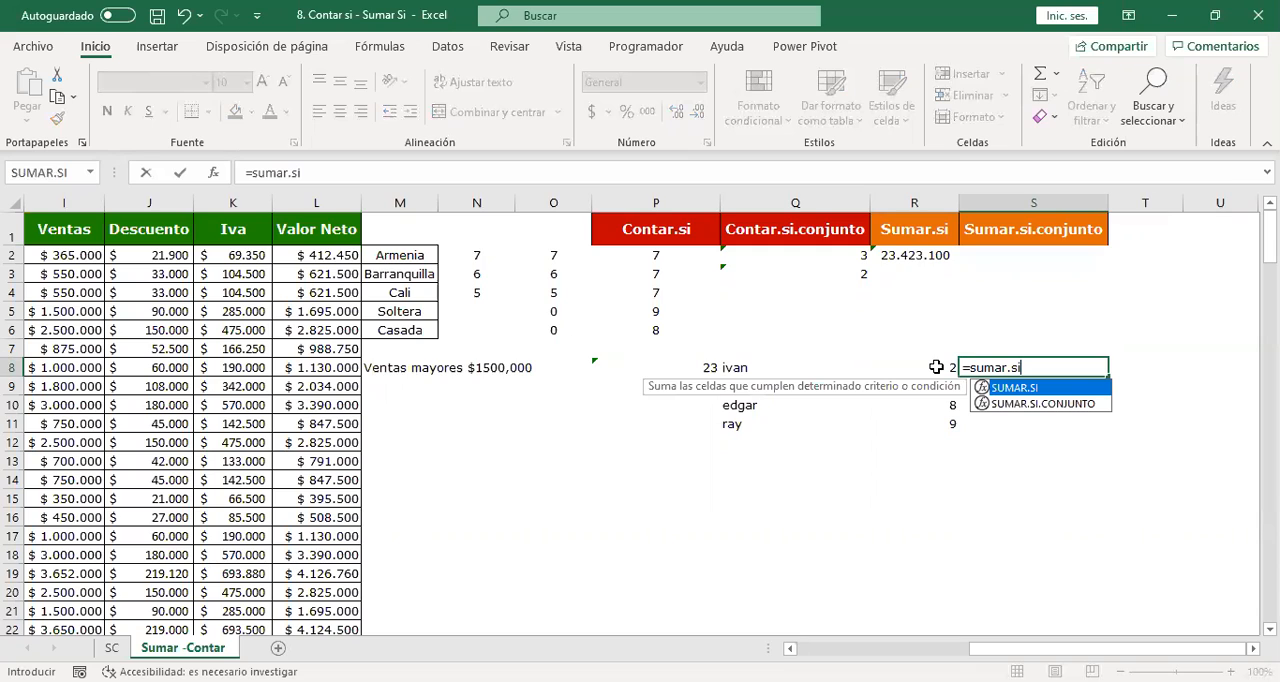
pyautogui.write('(')
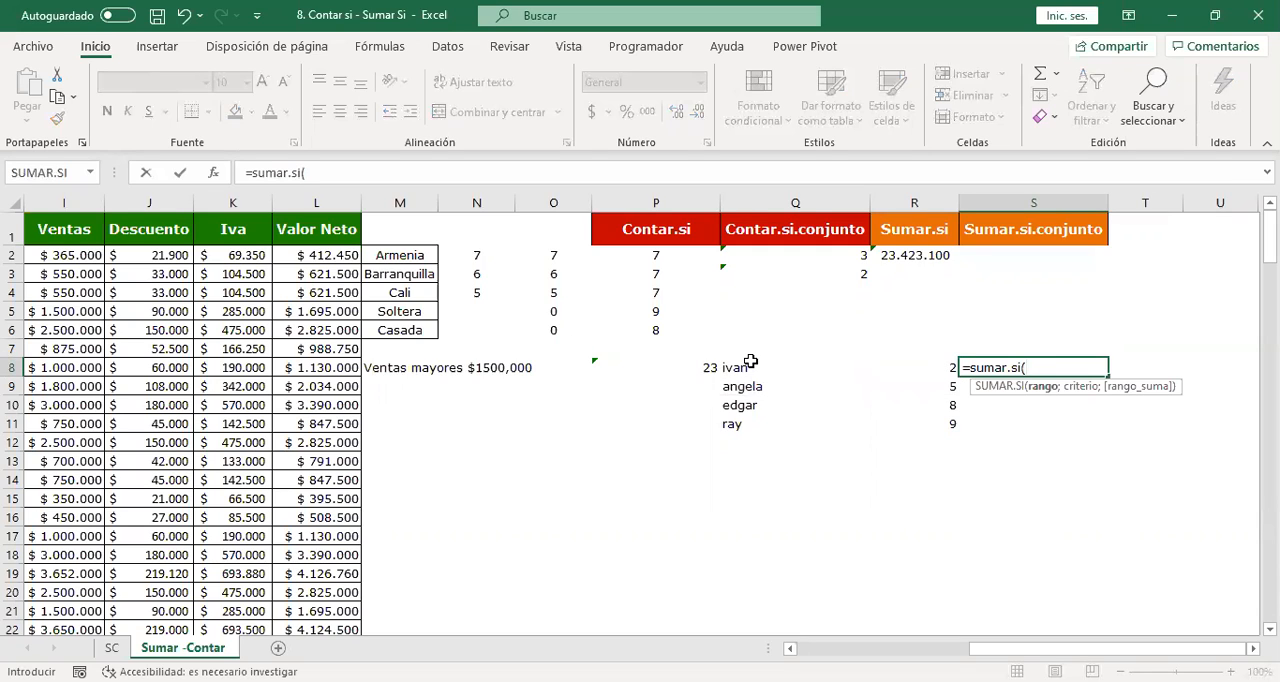
pyautogui.click(748, 366)
pyautogui.keyDown('shift'); pyautogui.click(760, 424); pyautogui.keyUp('shift')
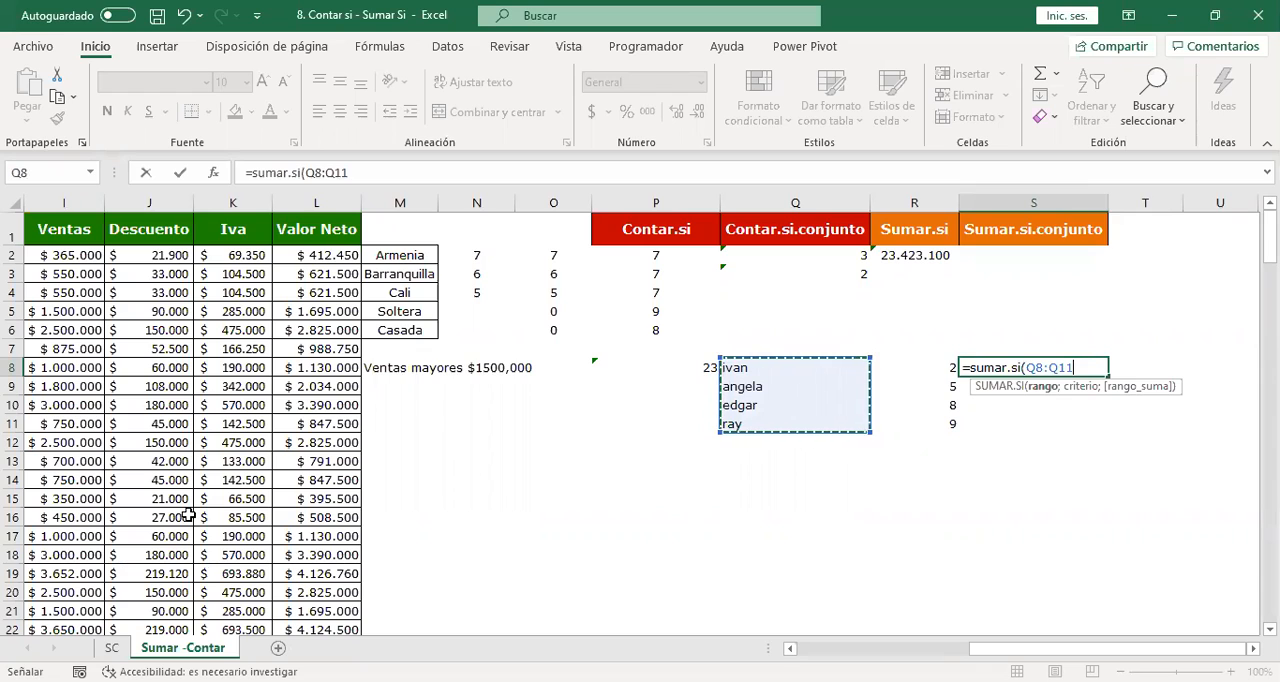
pyautogui.press('BackSpace')
pyautogui.press('BackSpace')
pyautogui.press('BackSpace')
pyautogui.press('BackSpace')
pyautogui.press('BackSpace')
pyautogui.press('BackSpace')
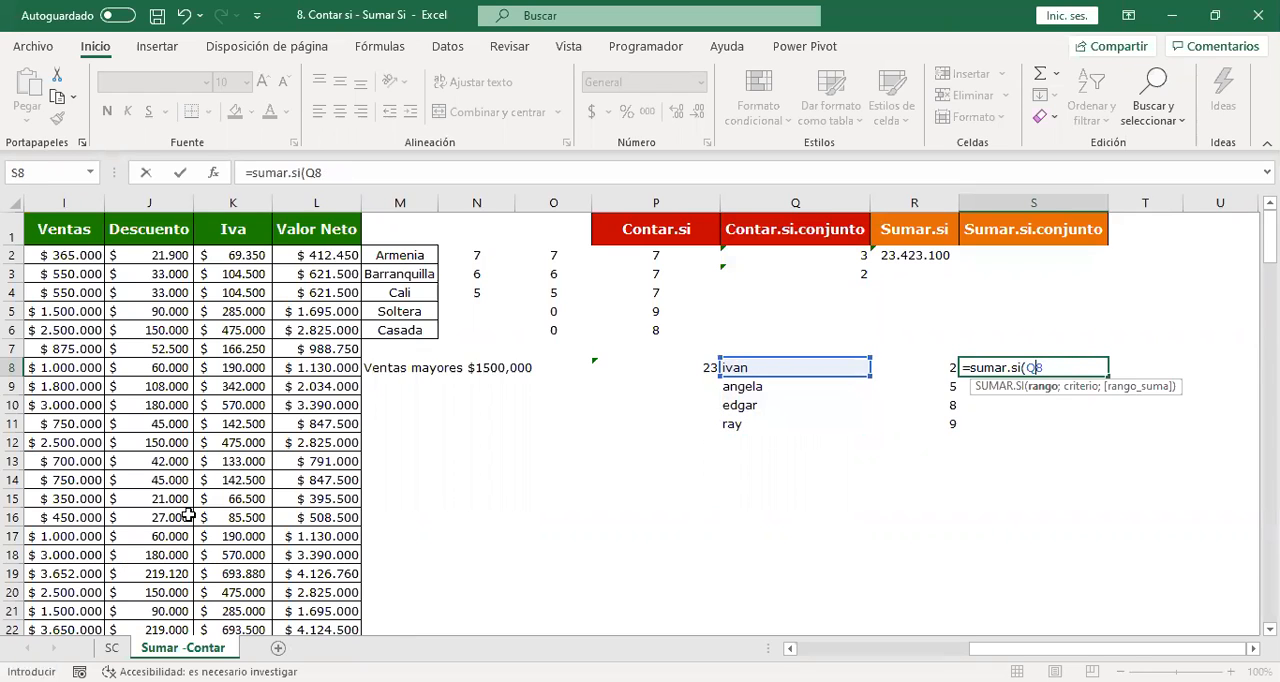
pyautogui.press('Escape')
# Copy the names and amounts in Q8:R11 into cell A1 of three new sheets, Hoja1, Hoja2 and Hoja3.
pyautogui.moveTo(740, 367); pyautogui.dragTo(923, 431)
pyautogui.hotkey('ctrl', 'c')
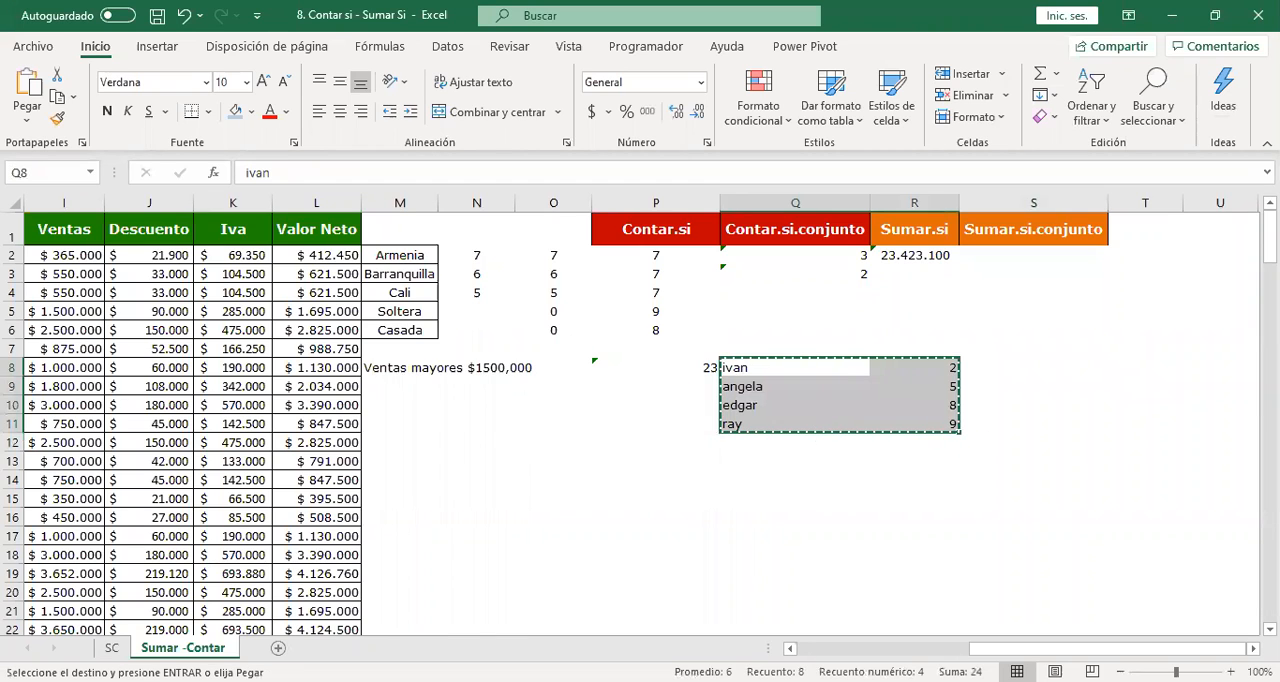
pyautogui.click(278, 648)
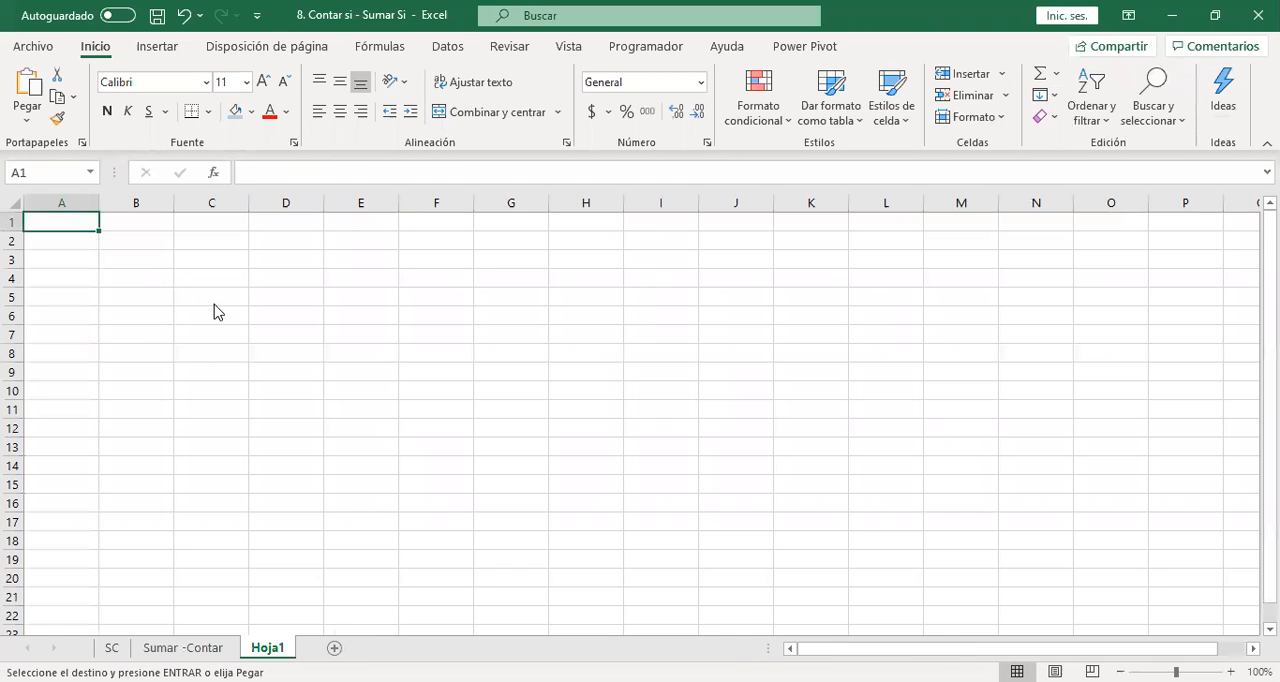
pyautogui.hotkey('ctrl', 'v')
pyautogui.click(334, 648)
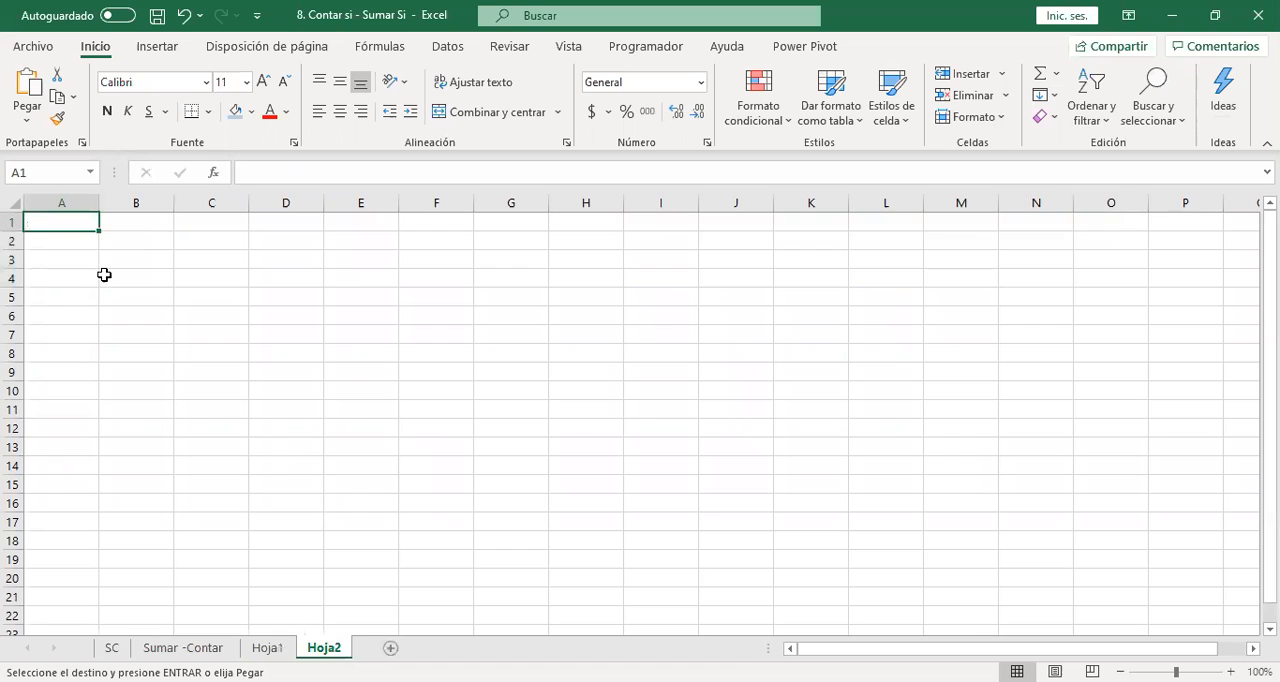
pyautogui.hotkey('ctrl', 'v')
pyautogui.click(267, 648)
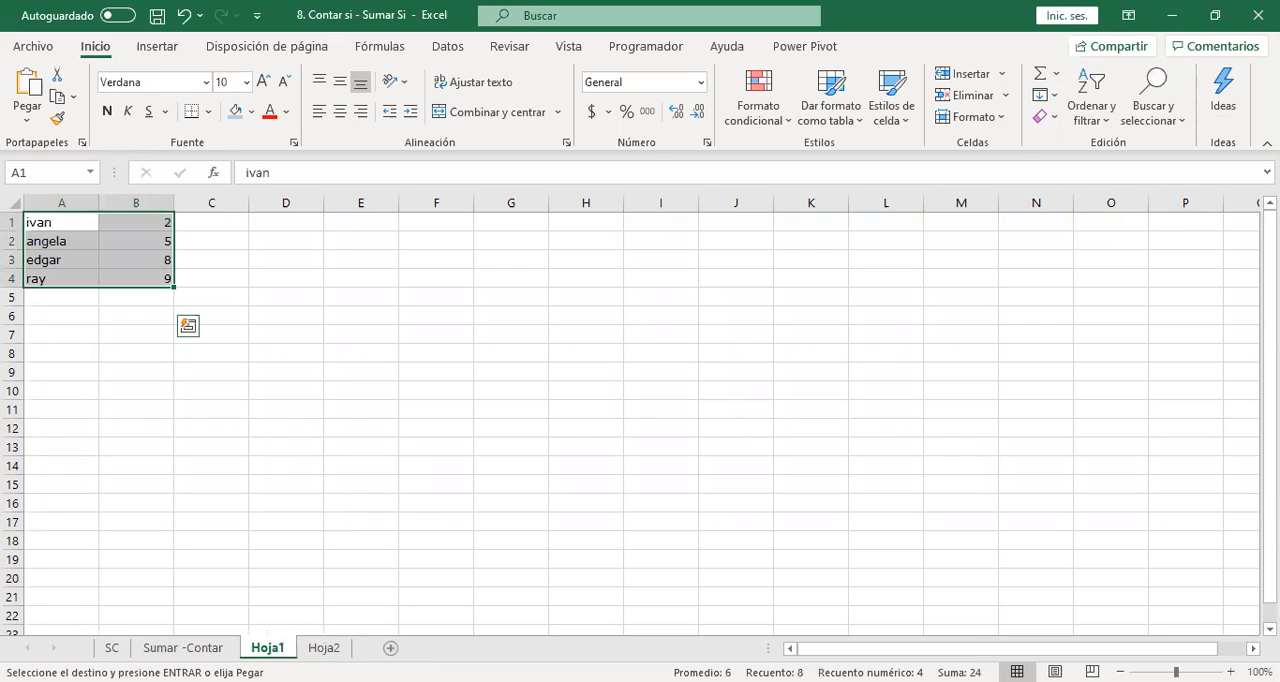
pyautogui.click(390, 648)
pyautogui.hotkey('ctrl', 'v')
pyautogui.click(205, 363)
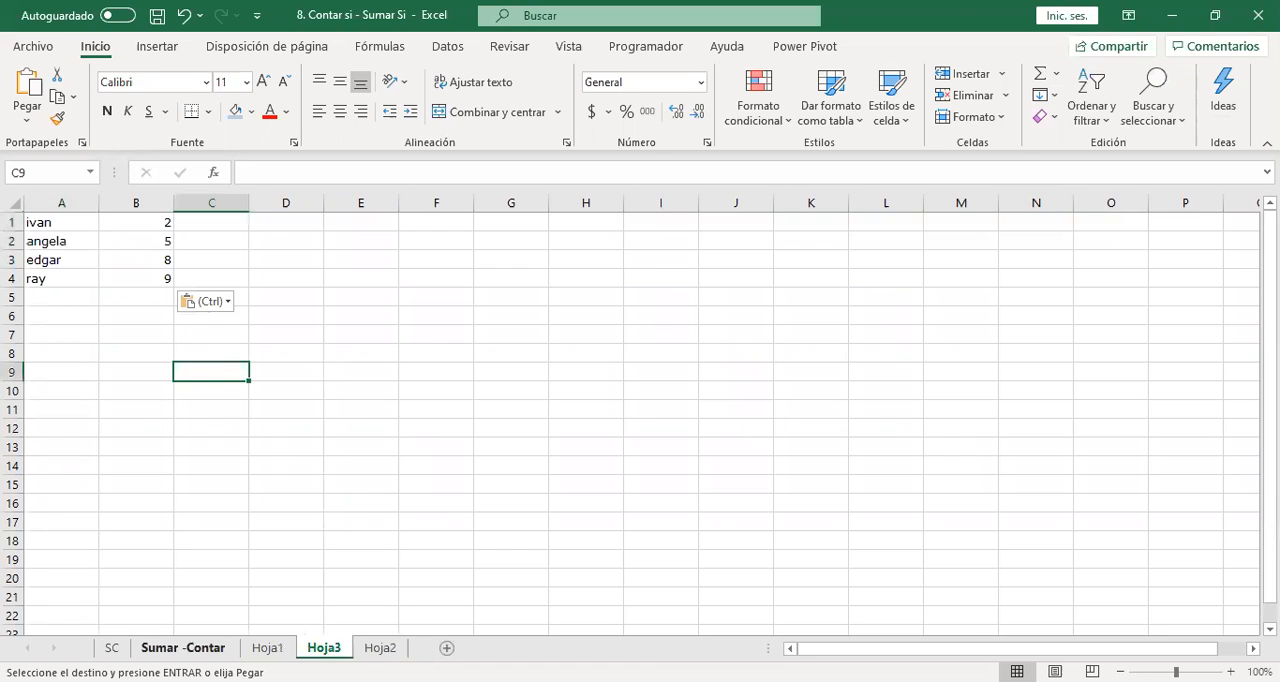
# Return to the Sumar -Contar sheet and clear the amounts in R8:R11.
pyautogui.click(267, 648)
pyautogui.click(183, 648)
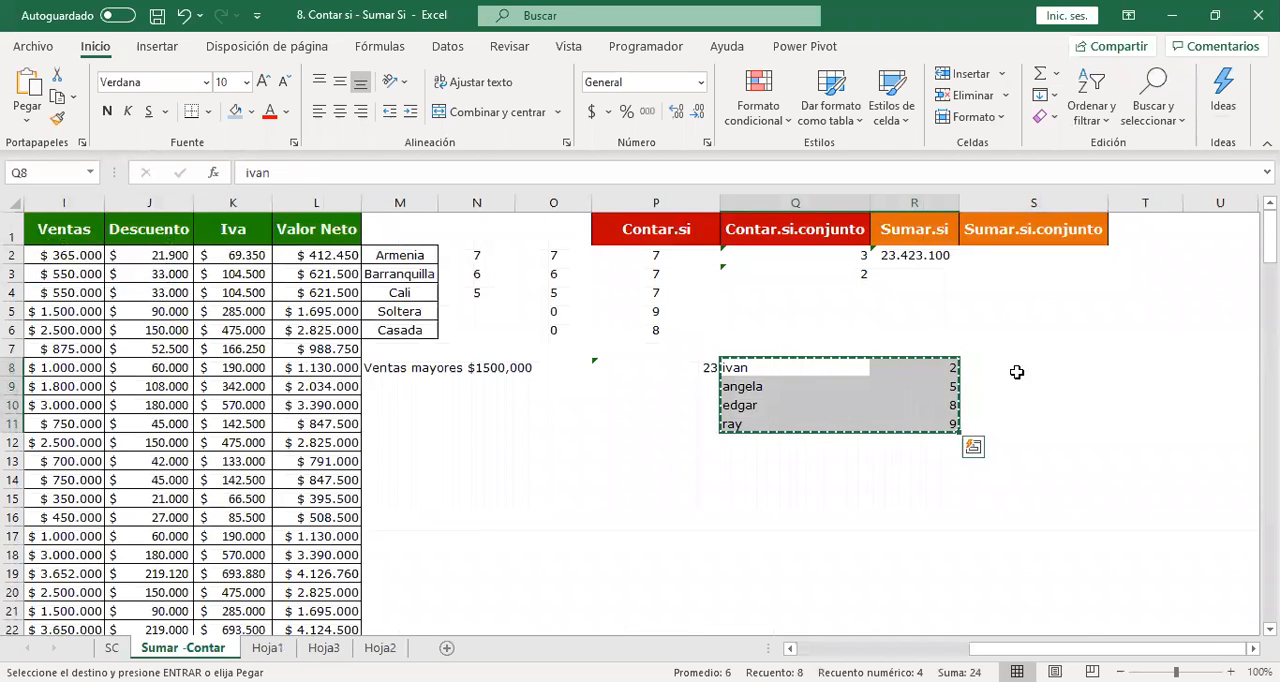
pyautogui.press('Escape')
pyautogui.moveTo(938, 367); pyautogui.dragTo(943, 423)
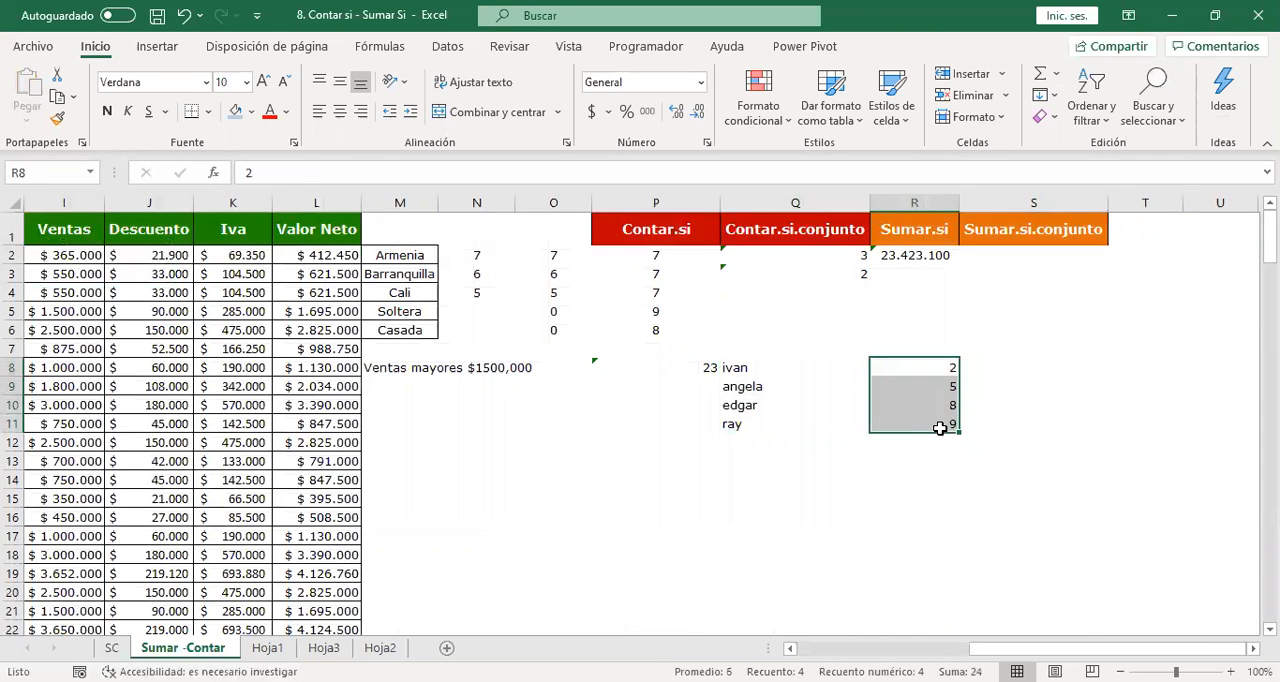
pyautogui.press('Delete')
# Enter a SUMAR.SI formula in R8 with Hoja1 column A as range, Q8 as criterion and Hoja1 column B as sum range.
pyautogui.click(942, 365)
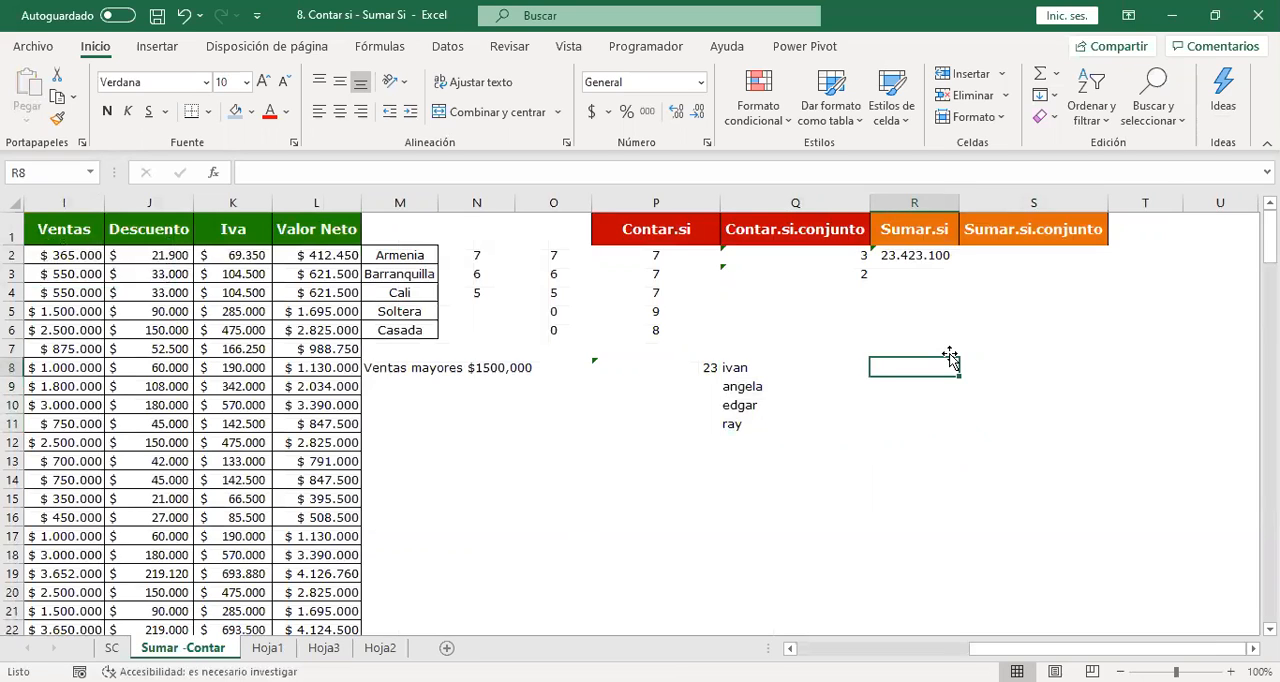
pyautogui.write('=s')
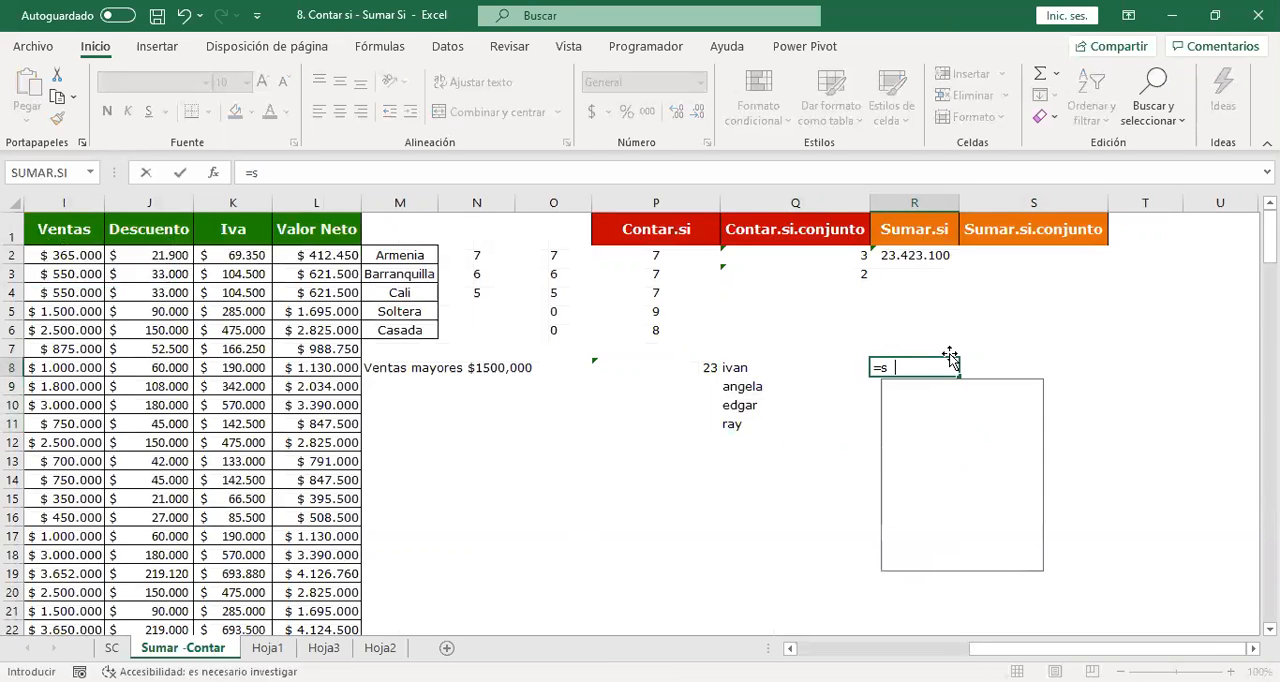
pyautogui.write('umar.si(')
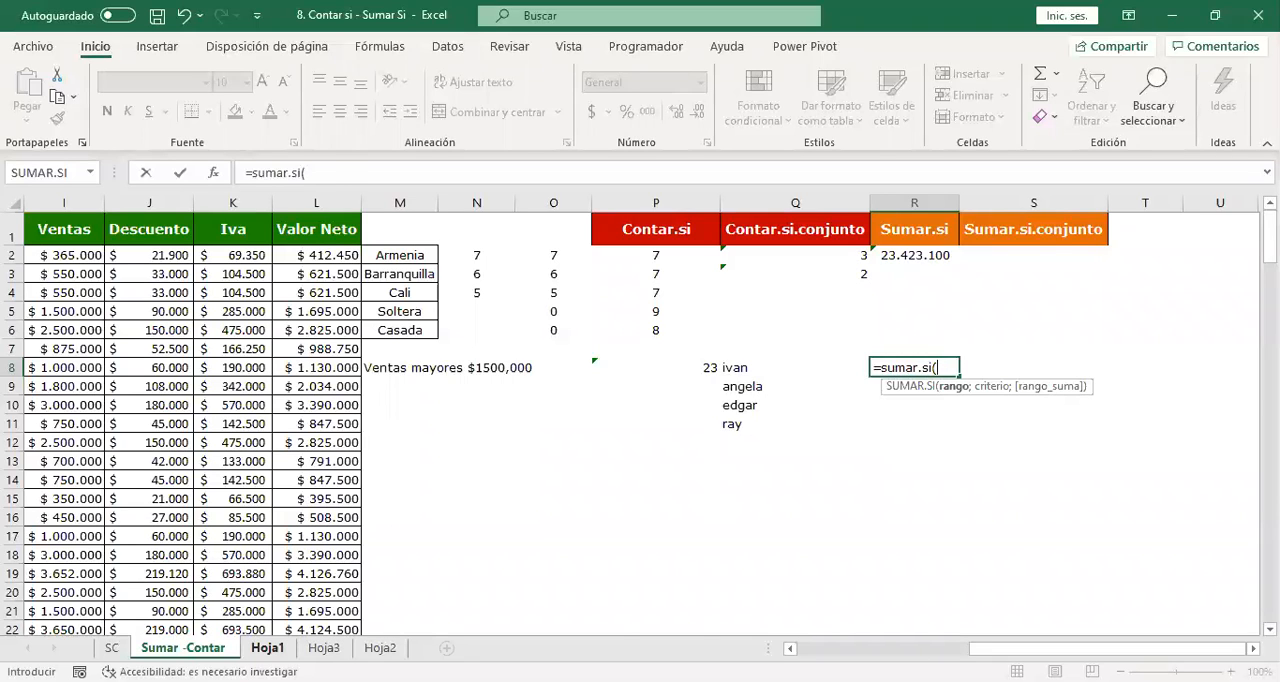
pyautogui.click(268, 648)
pyautogui.click(49, 198)
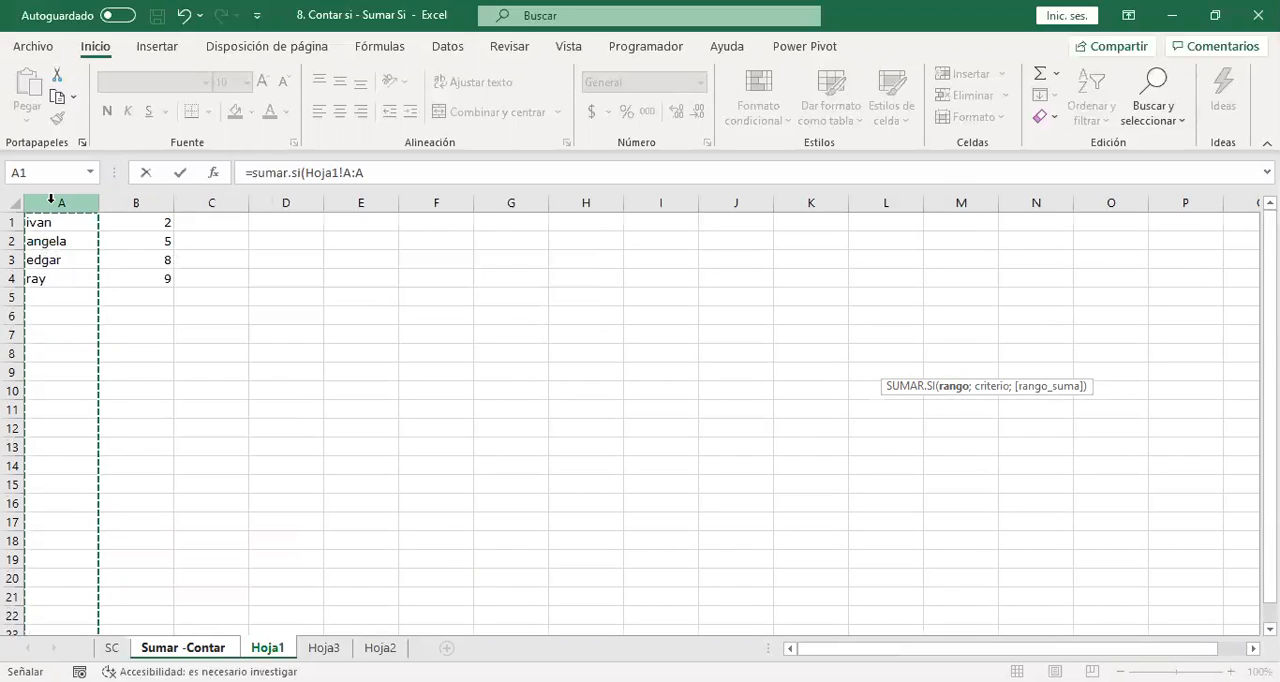
pyautogui.write(';')
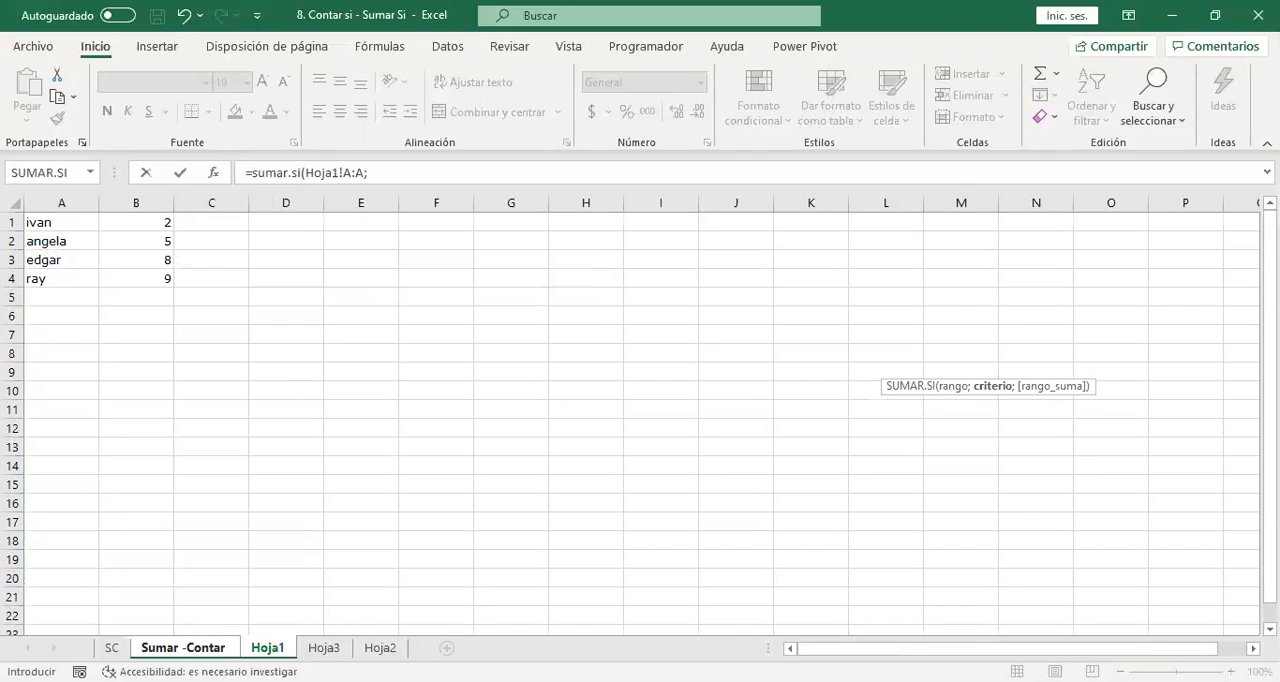
pyautogui.click(200, 652)
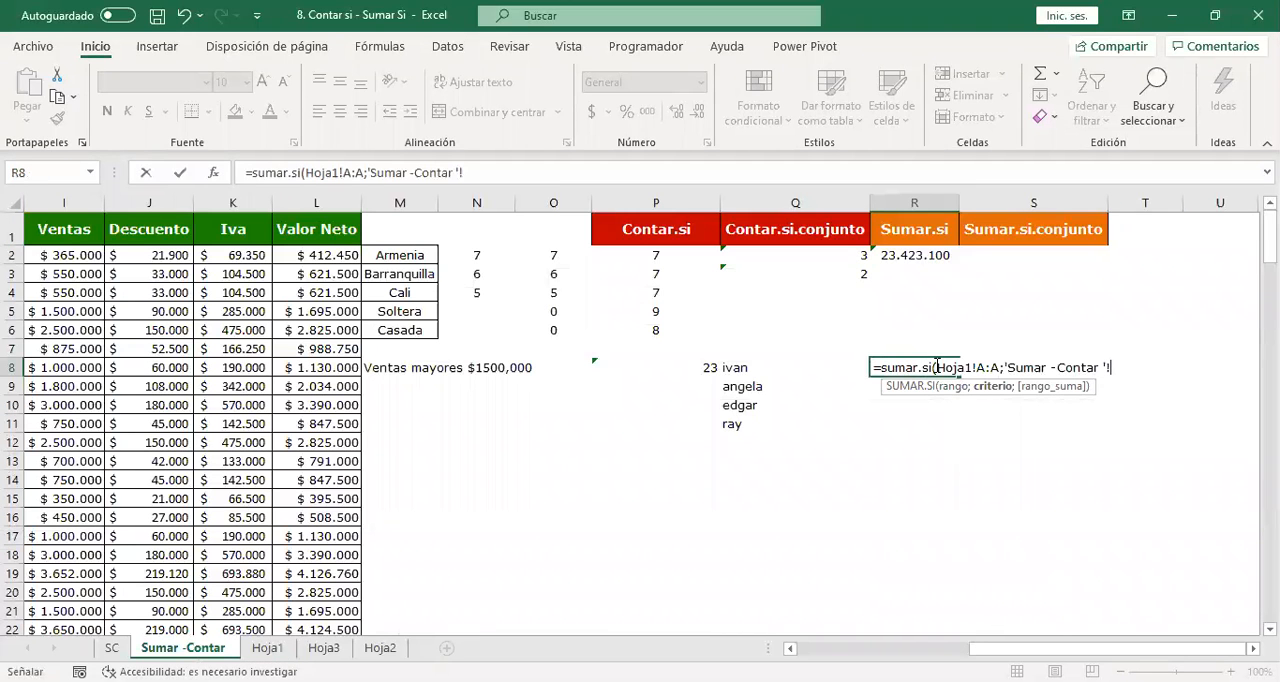
pyautogui.click(738, 368)
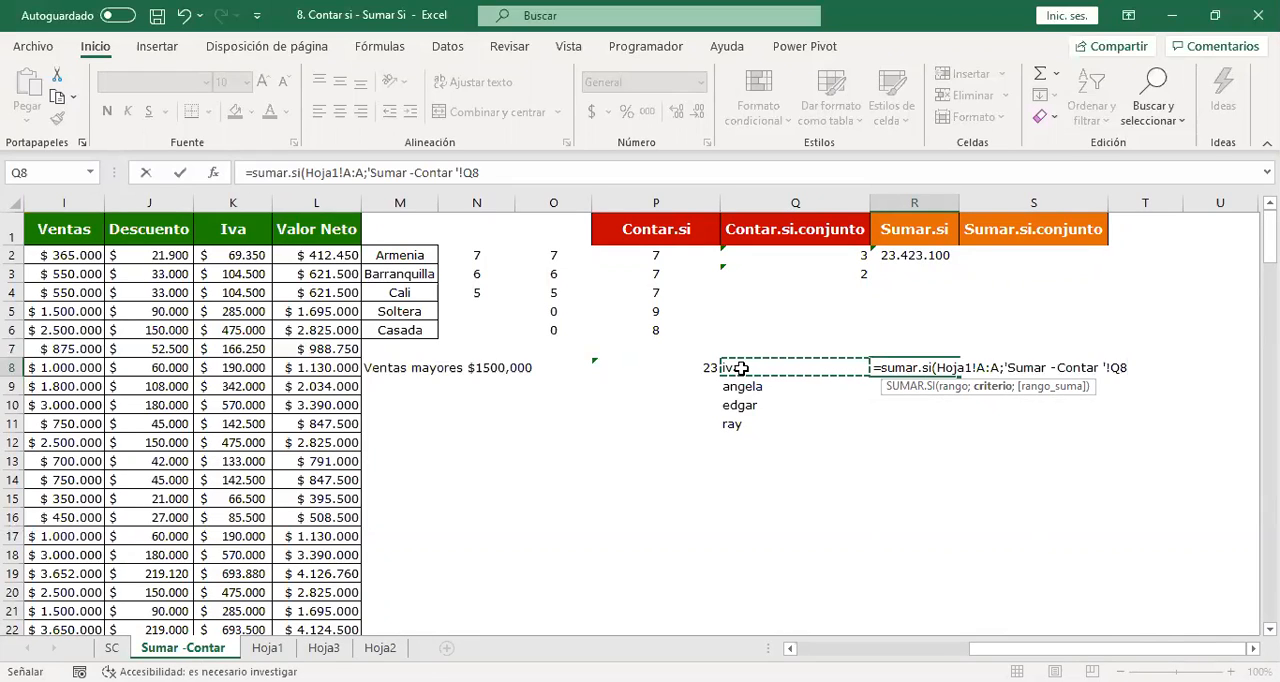
pyautogui.write(';')
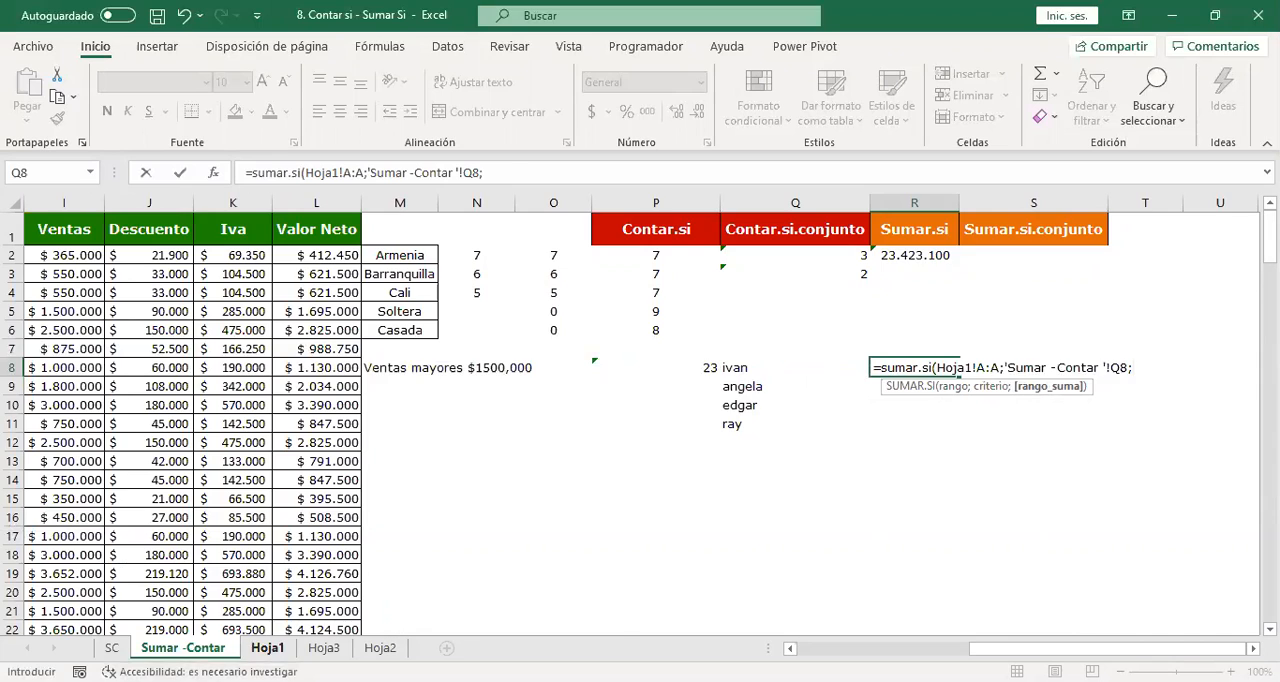
pyautogui.click(267, 648)
pyautogui.click(137, 202)
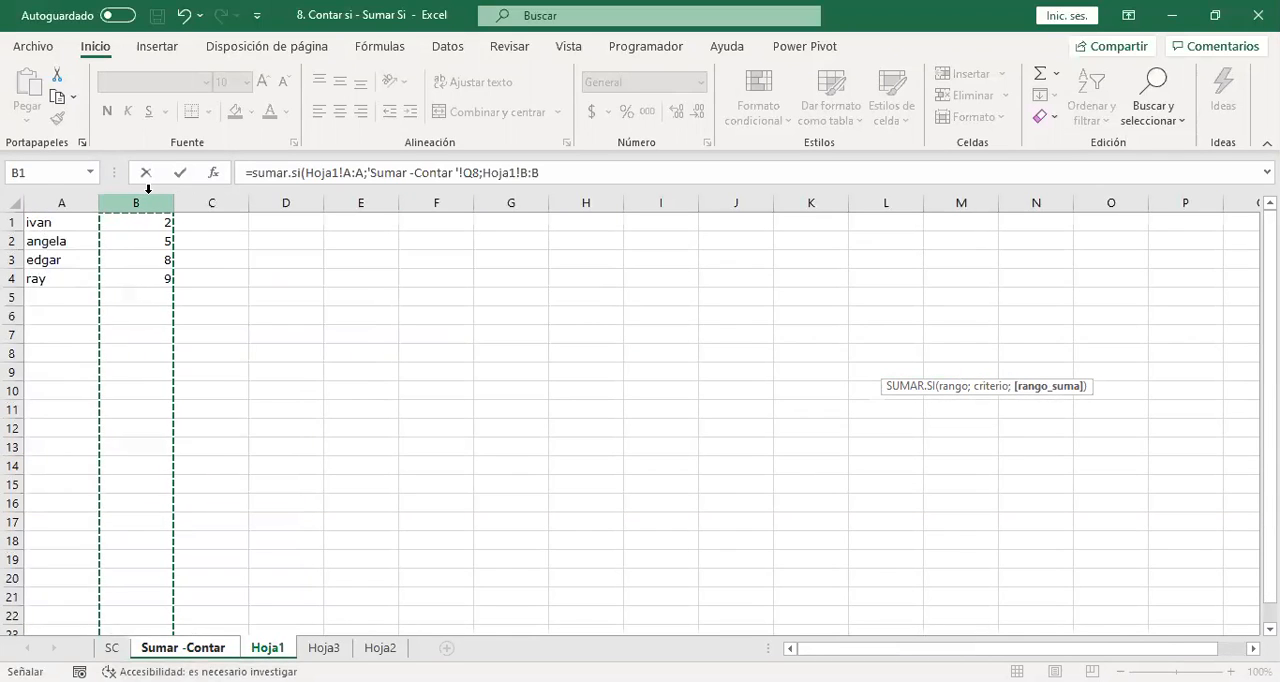
pyautogui.write(')')
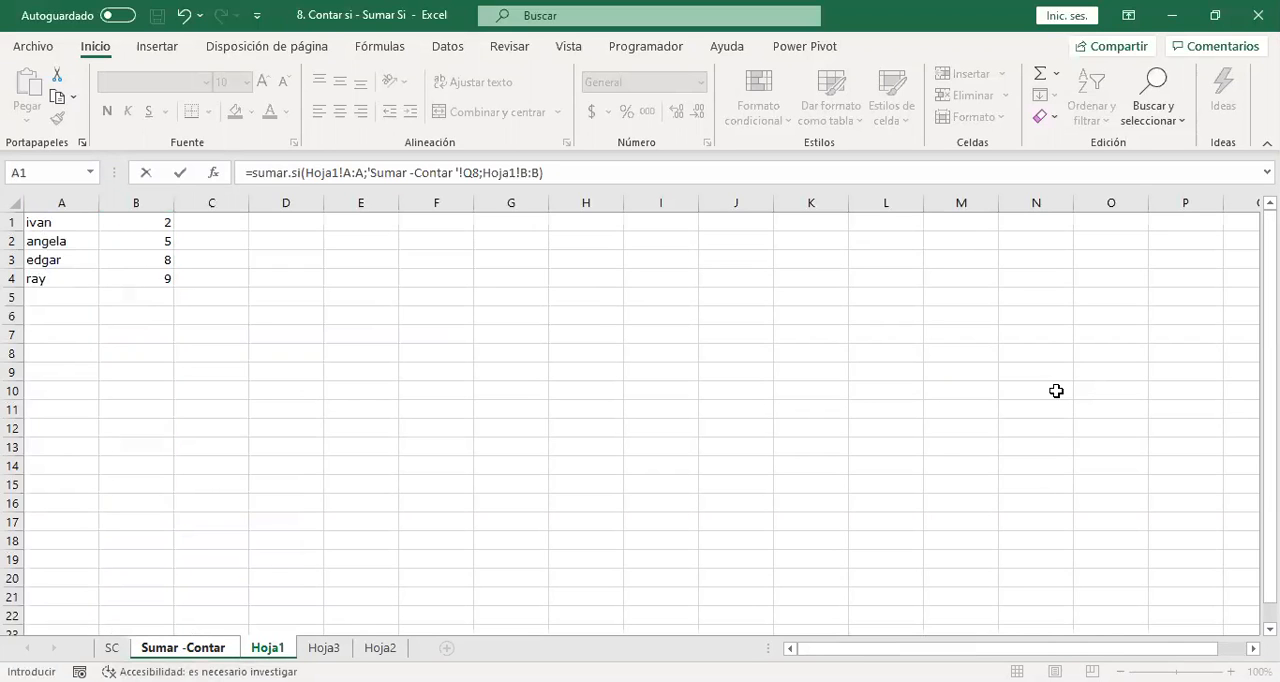
pyautogui.press('Return')
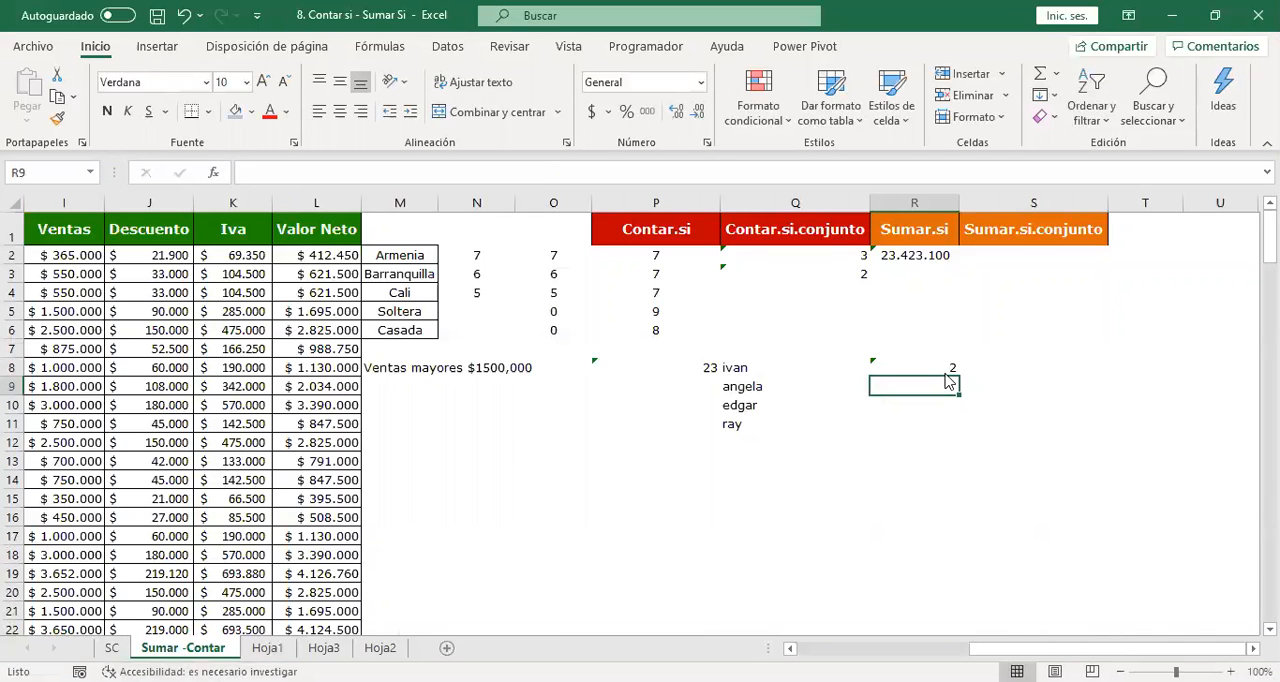
pyautogui.click(268, 648)
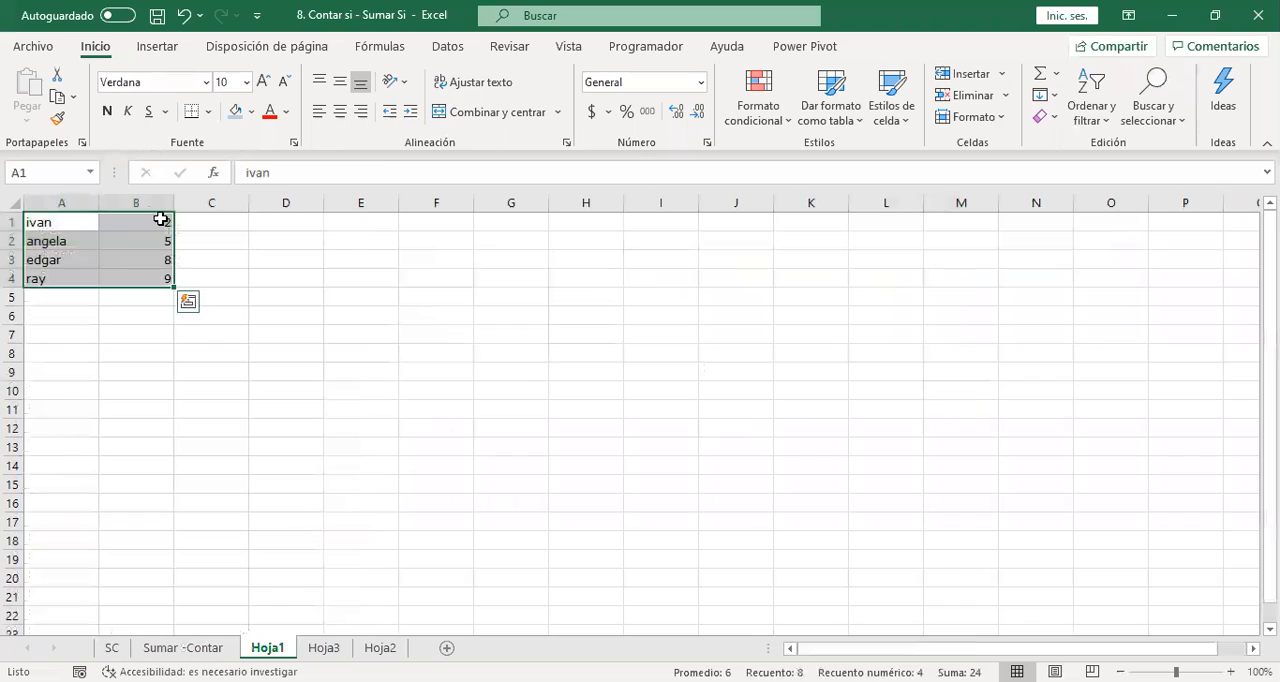
pyautogui.click(180, 648)
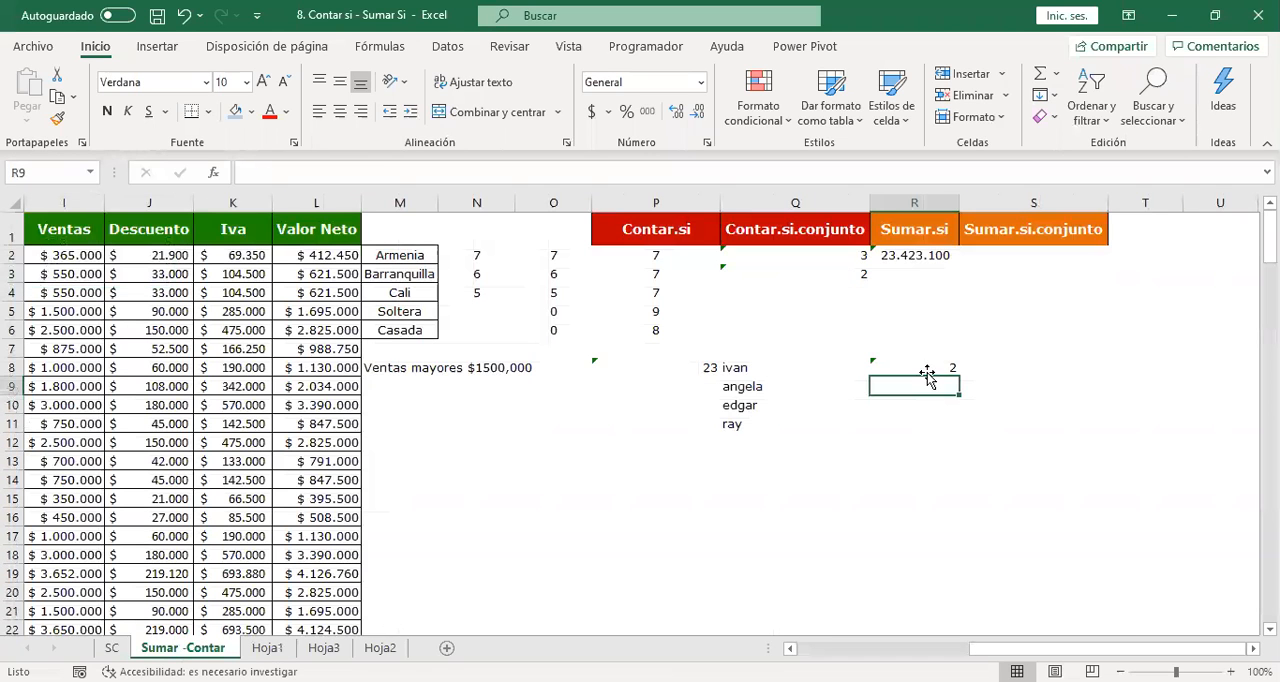
# Extend the R8 formula by adding a second SUMAR.SI over Hoja3 columns A and B with Q8 as criterion.
pyautogui.doubleClick(938, 370)
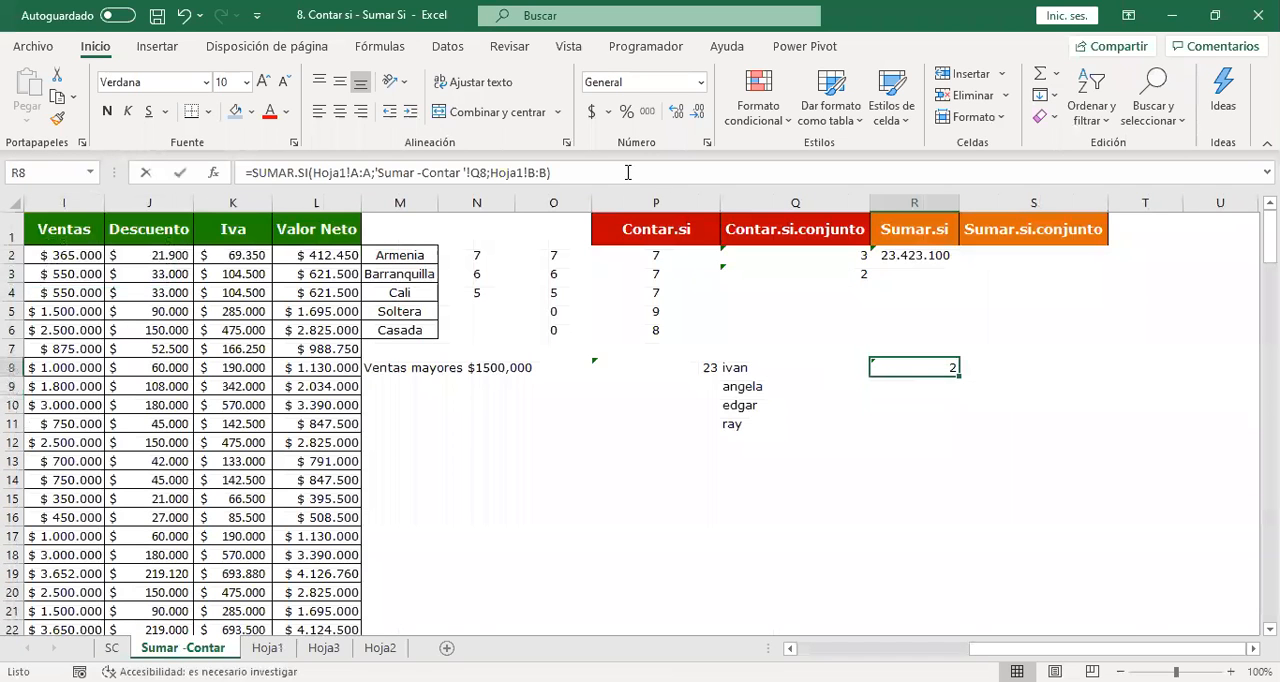
pyautogui.doubleClick(938, 368)
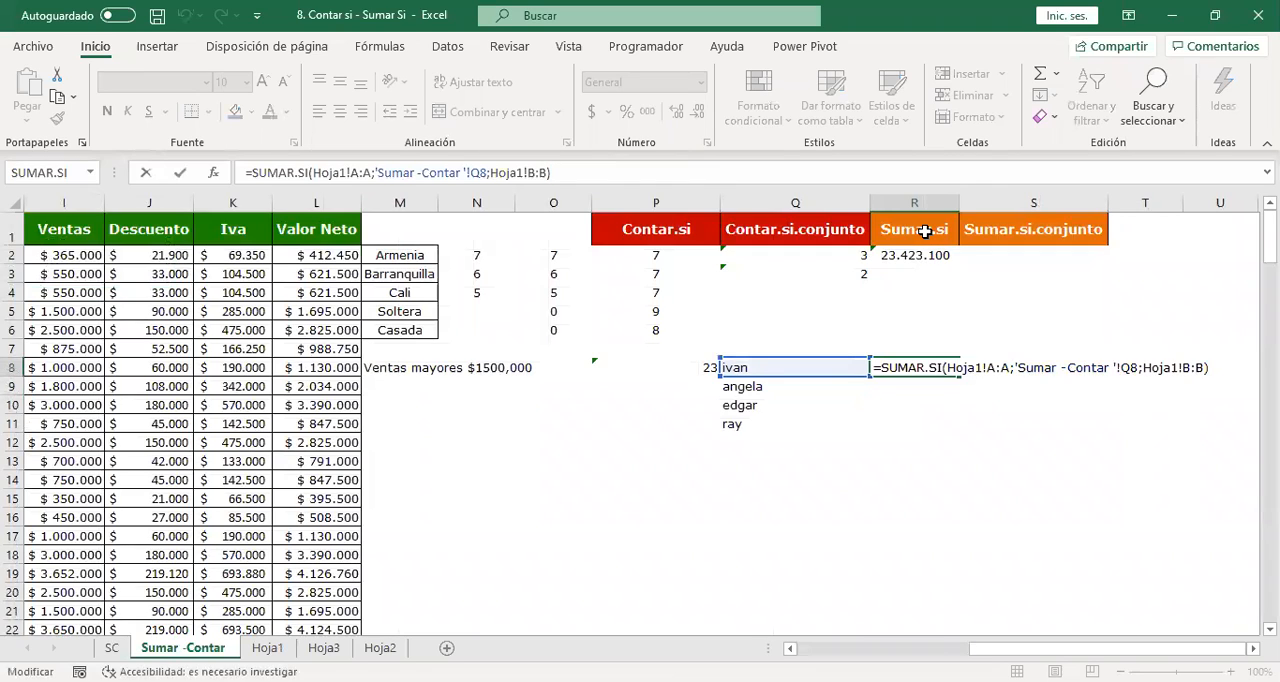
pyautogui.write('+s')
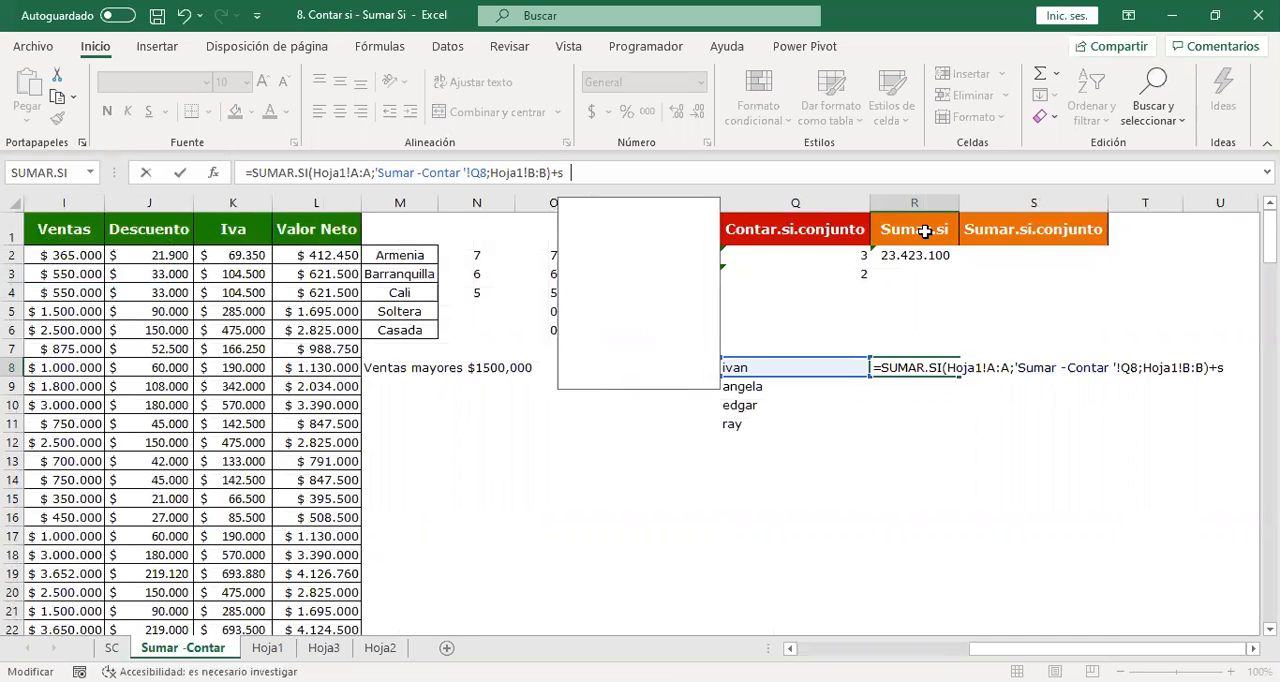
pyautogui.write('umar.si(')
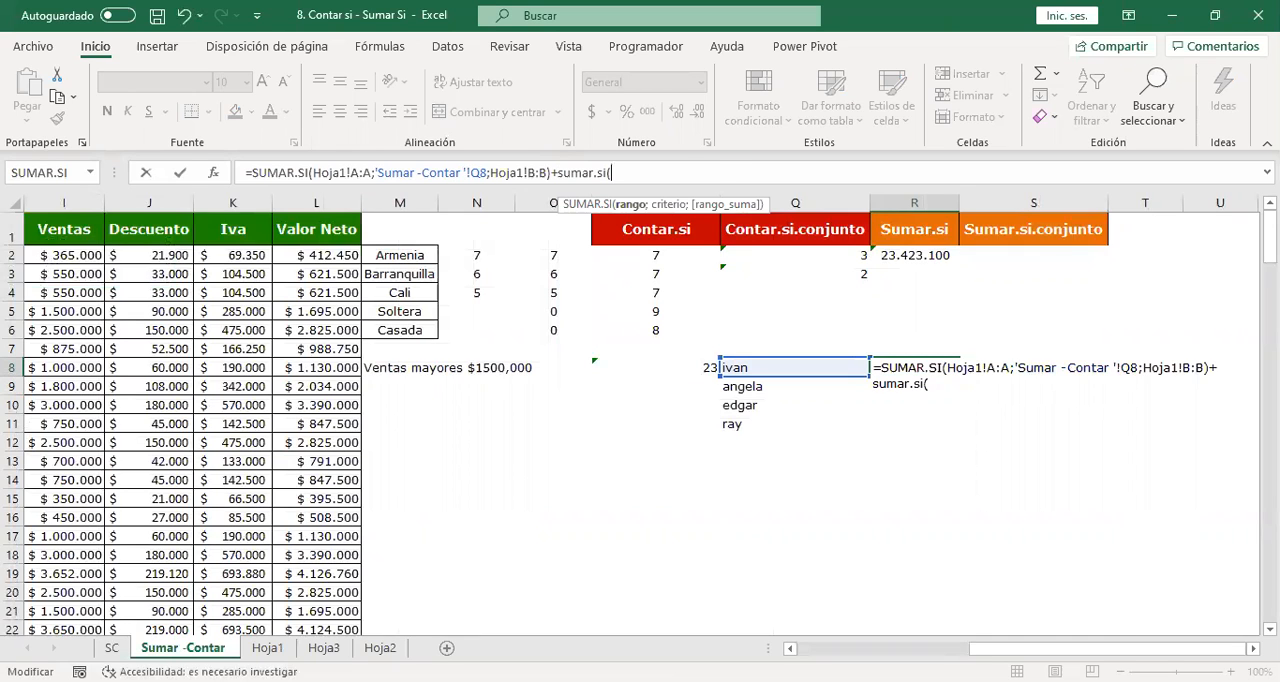
pyautogui.click(324, 648)
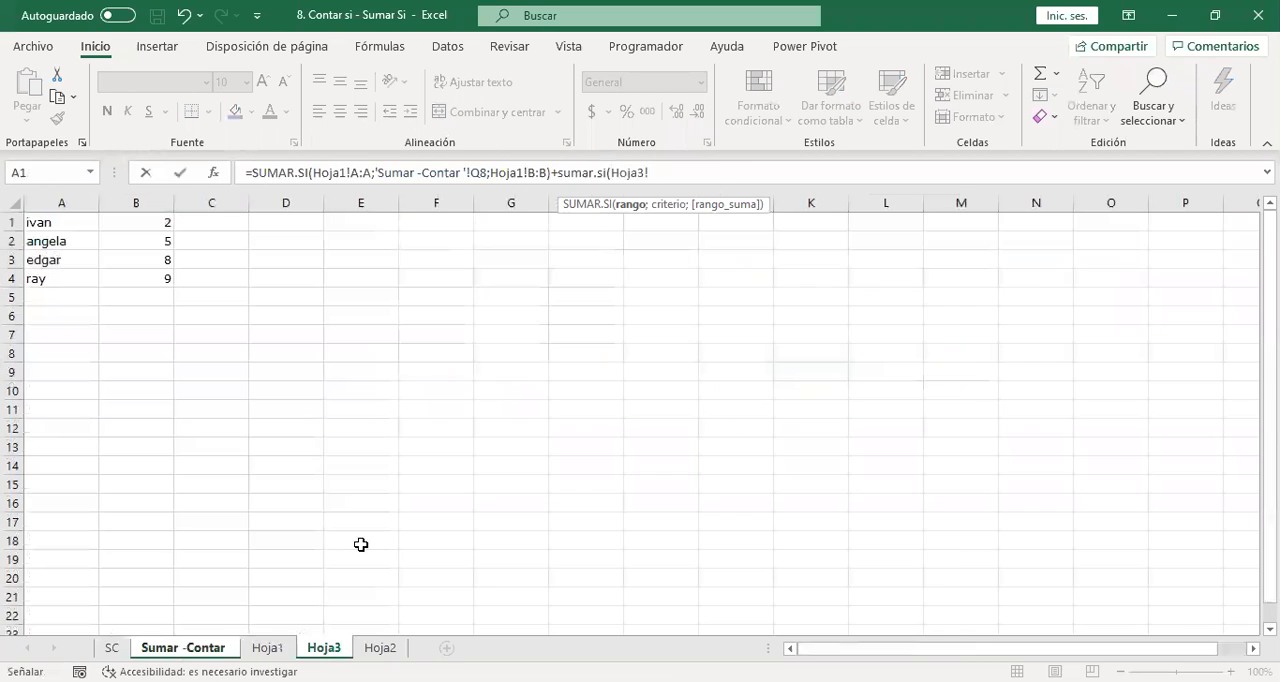
pyautogui.click(59, 200)
pyautogui.write(';')
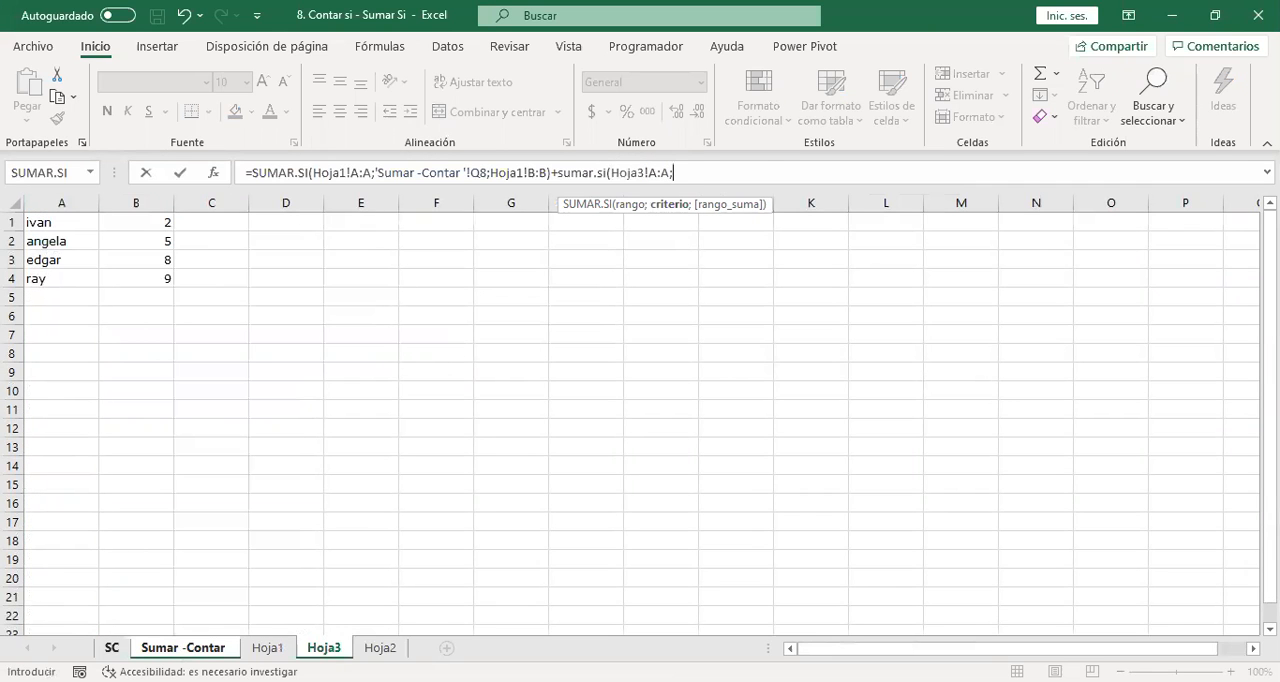
pyautogui.click(183, 648)
pyautogui.click(746, 365)
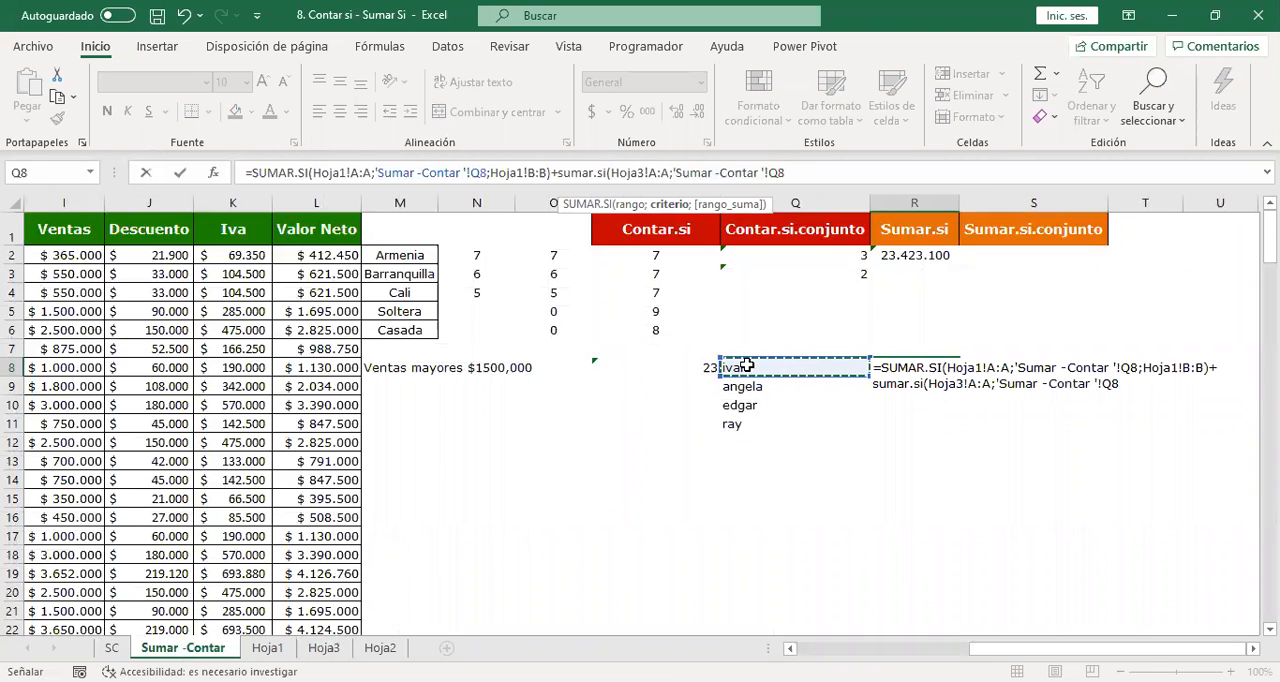
pyautogui.write(';')
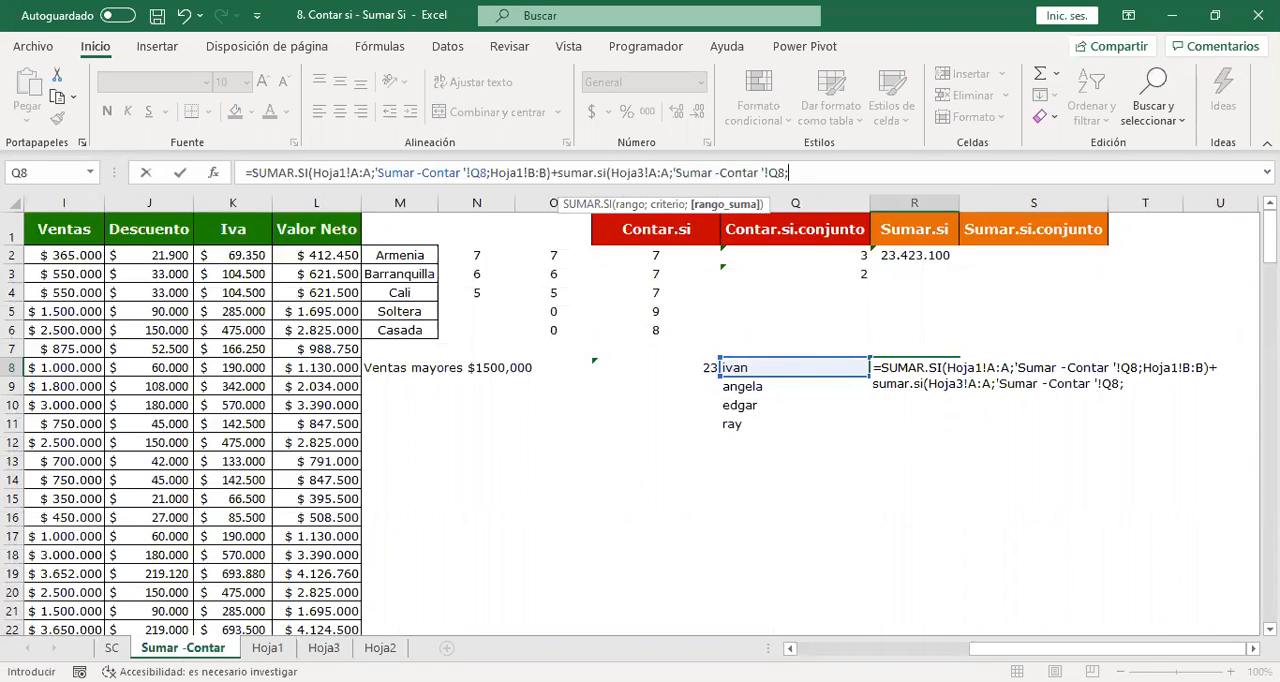
pyautogui.click(324, 648)
pyautogui.click(160, 198)
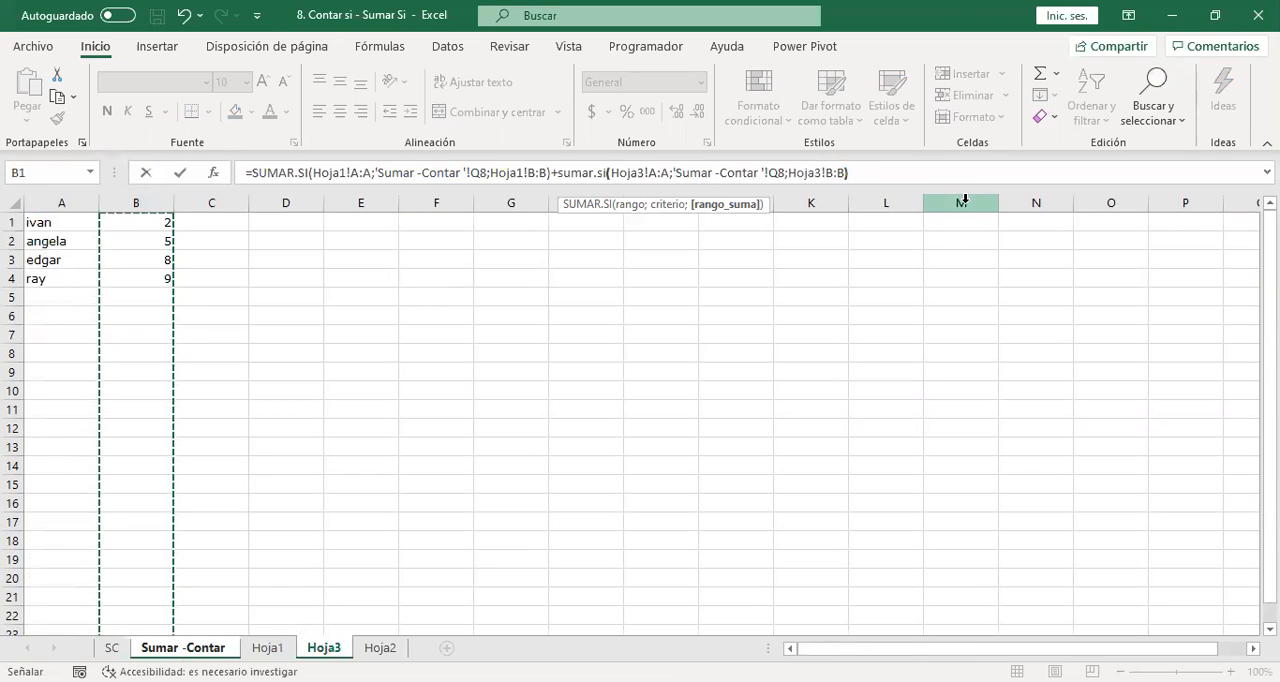
pyautogui.write(')')
pyautogui.press('Return')
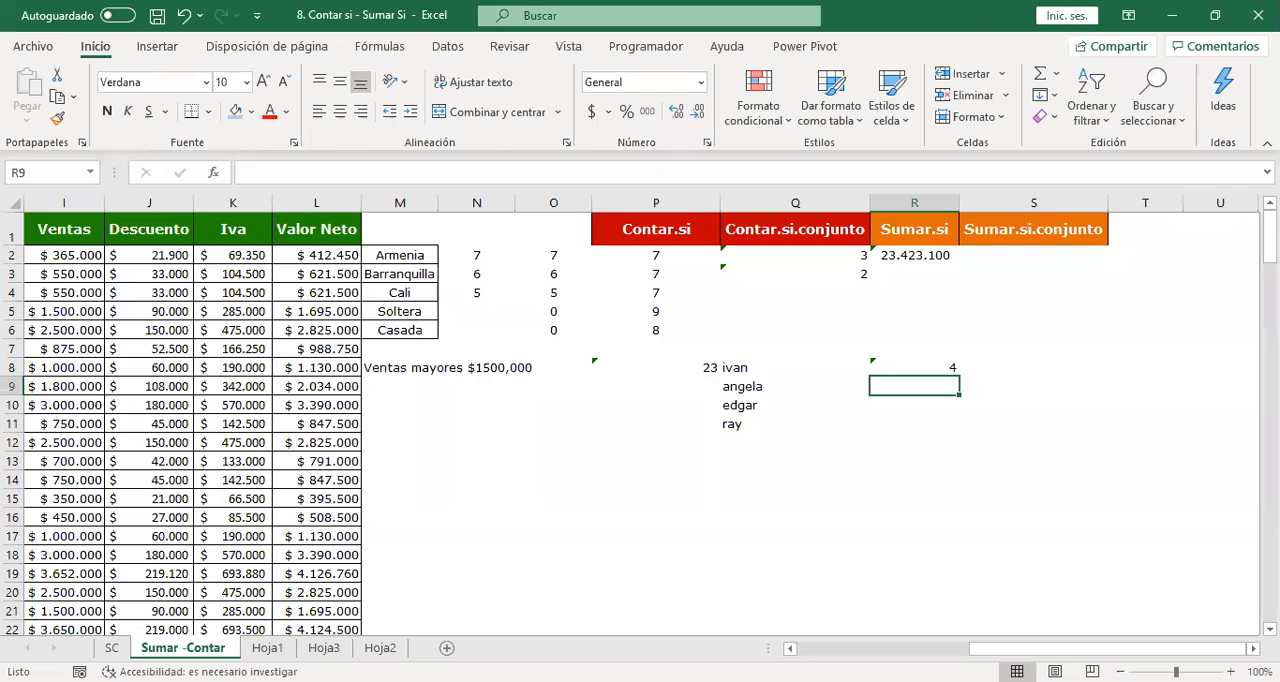
# Review the combined SUMAR.SI formula in R8 and the names in Q8:Q11 that serve as criteria.
pyautogui.click(945, 367)
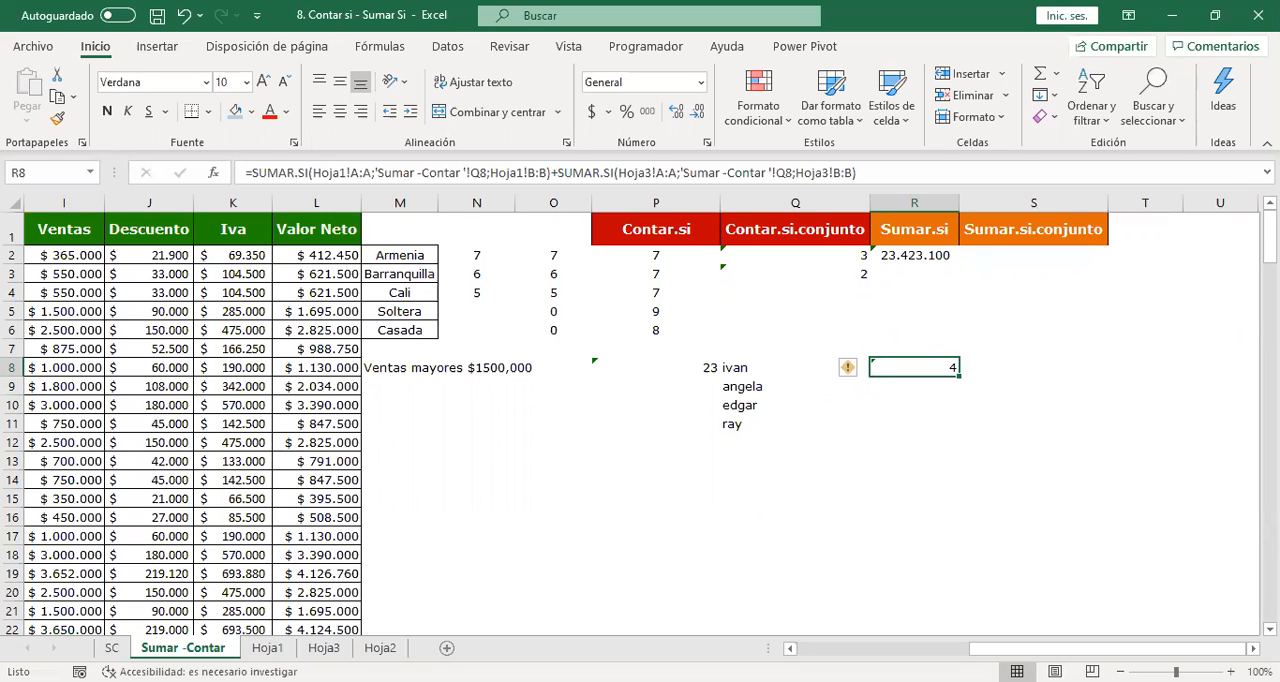
pyautogui.moveTo(748, 350); pyautogui.dragTo(771, 445)
pyautogui.moveTo(749, 367); pyautogui.dragTo(767, 425)
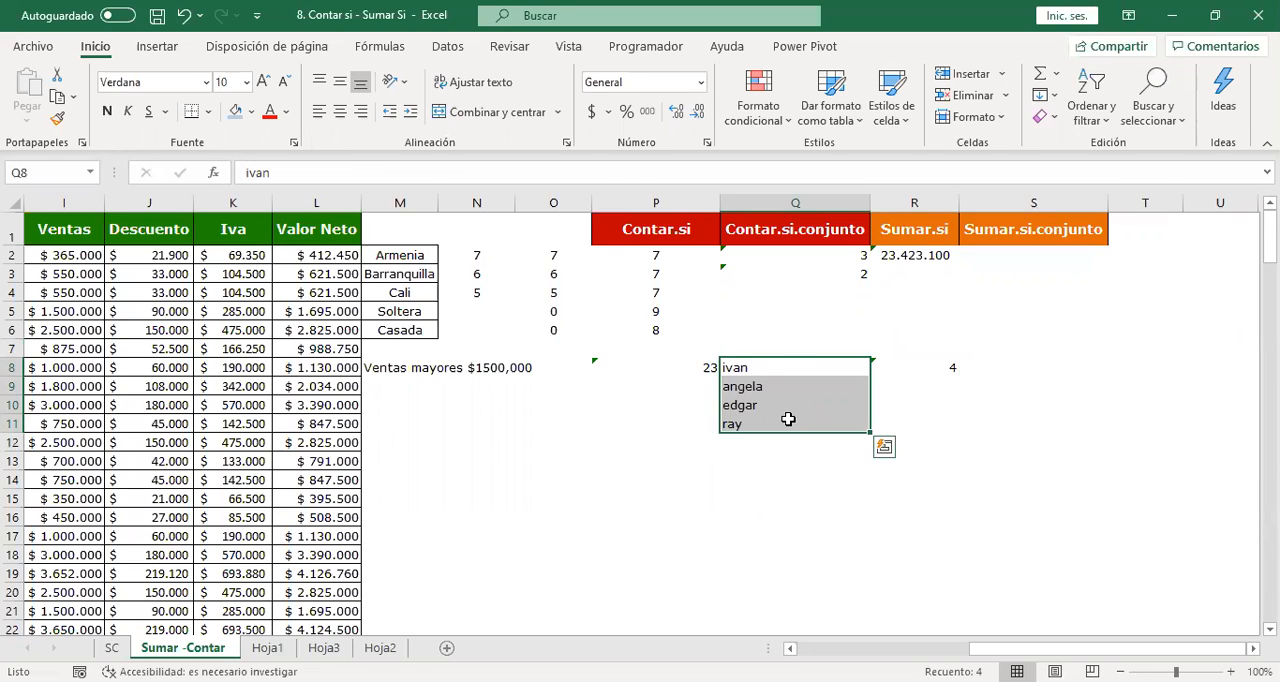
pyautogui.click(786, 371)
pyautogui.click(909, 366)
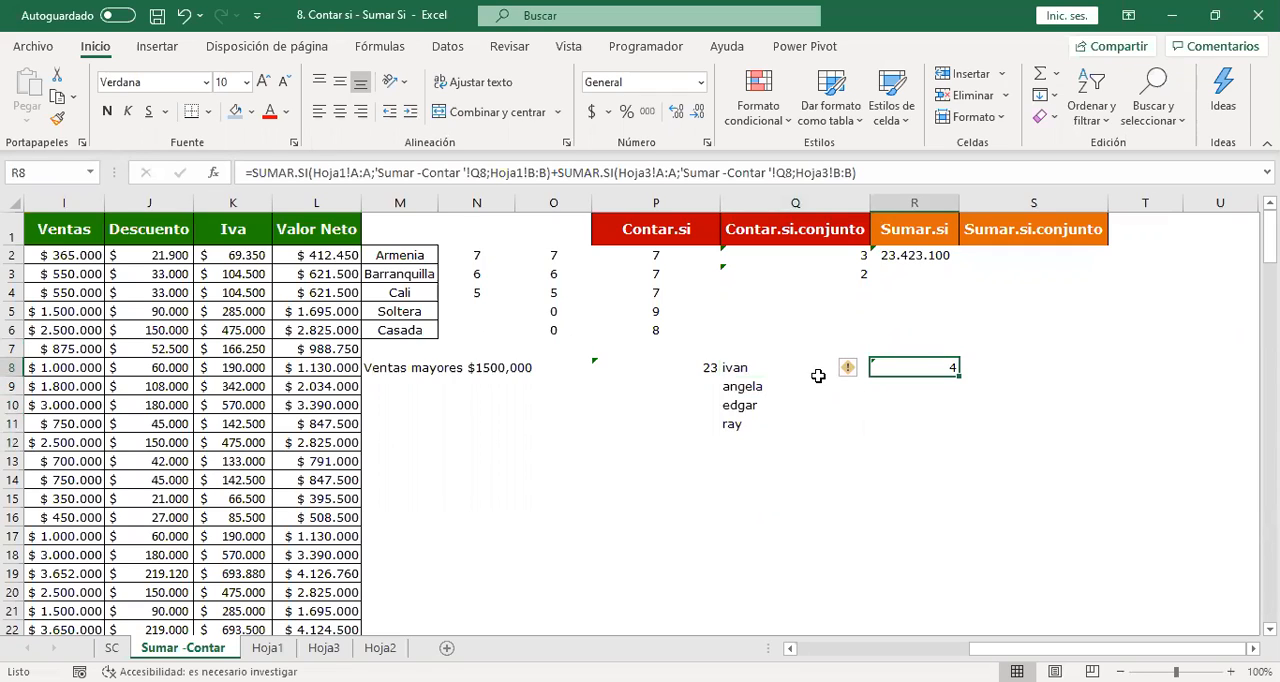
pyautogui.click(780, 362)
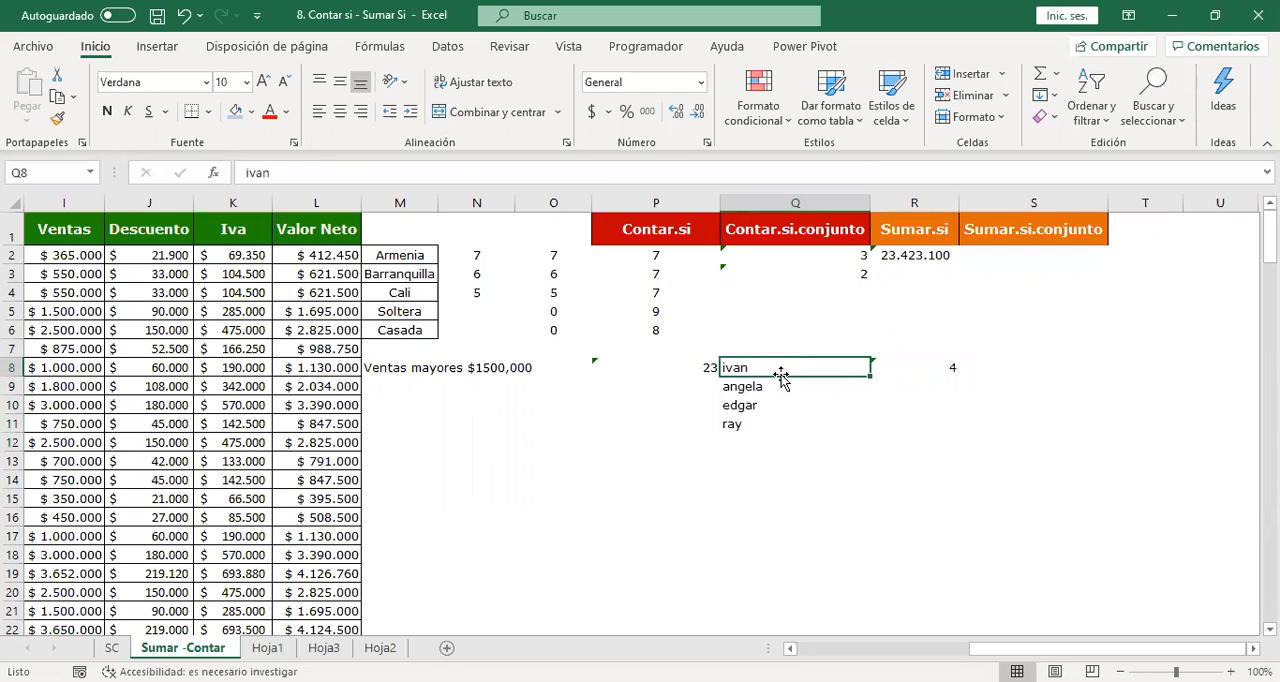
# Try a misspelled variant of the name in cell A1 of Hoja1, and undo the change.
pyautogui.click(267, 648)
pyautogui.click(80, 222)
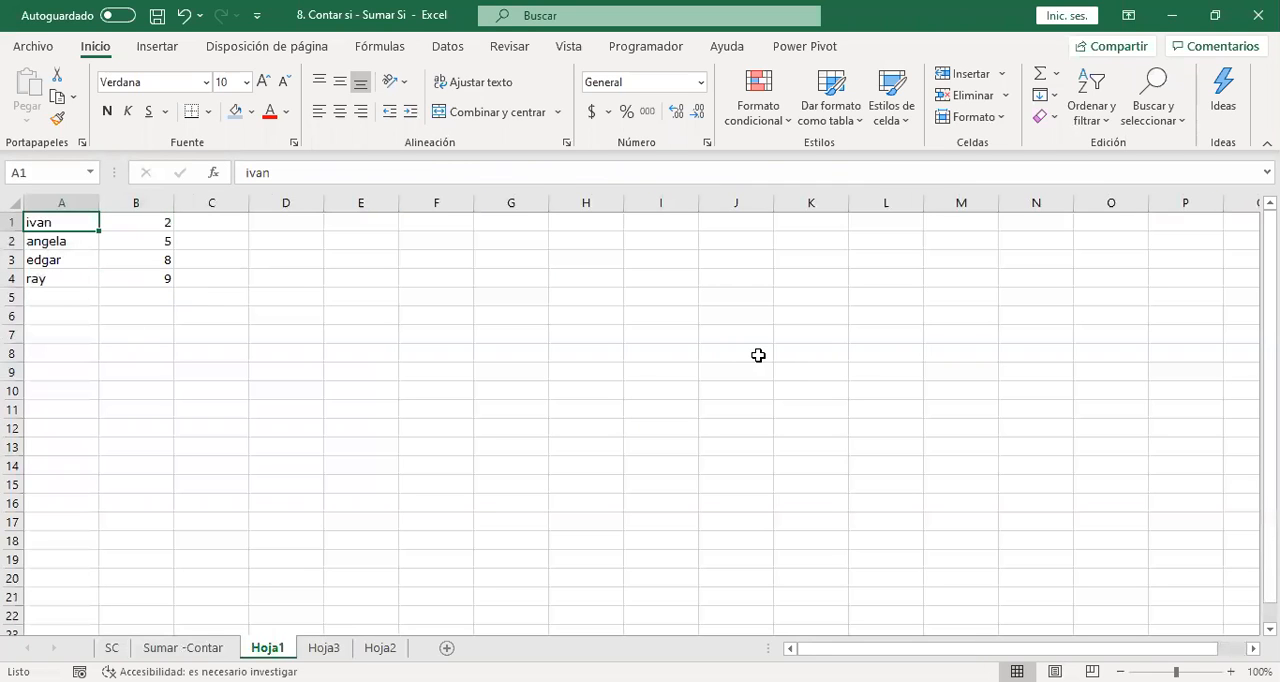
pyautogui.write('iban')
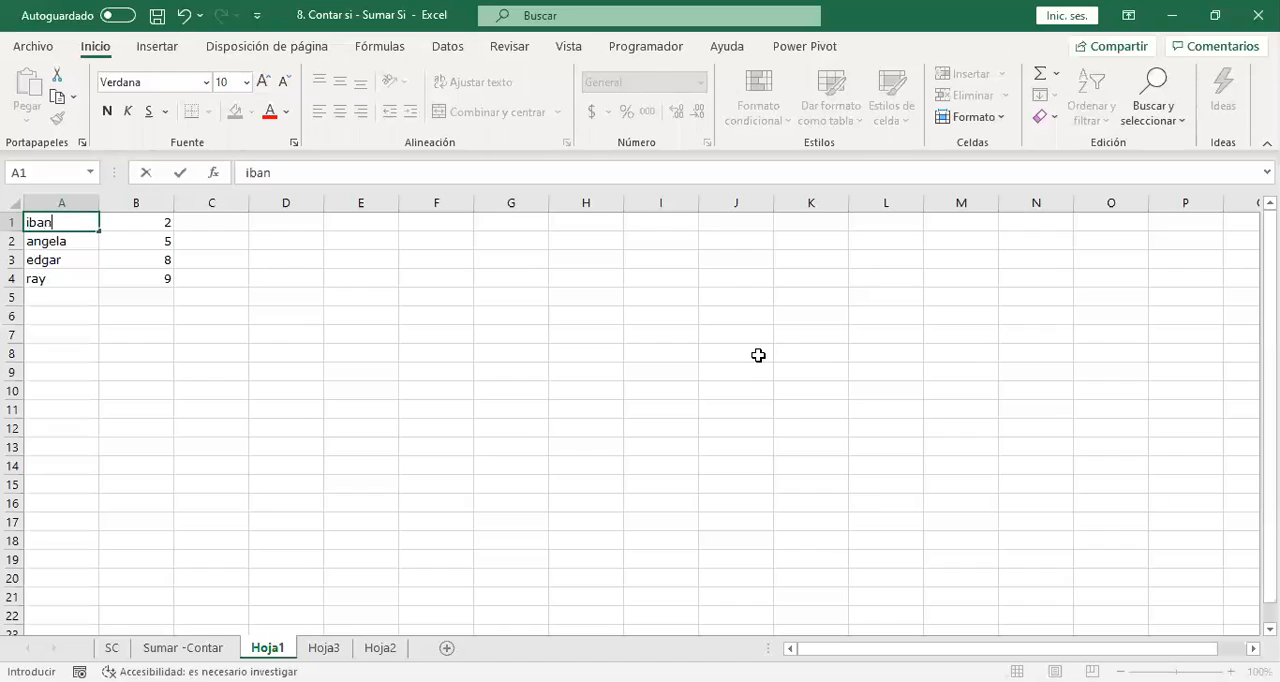
pyautogui.press('Return')
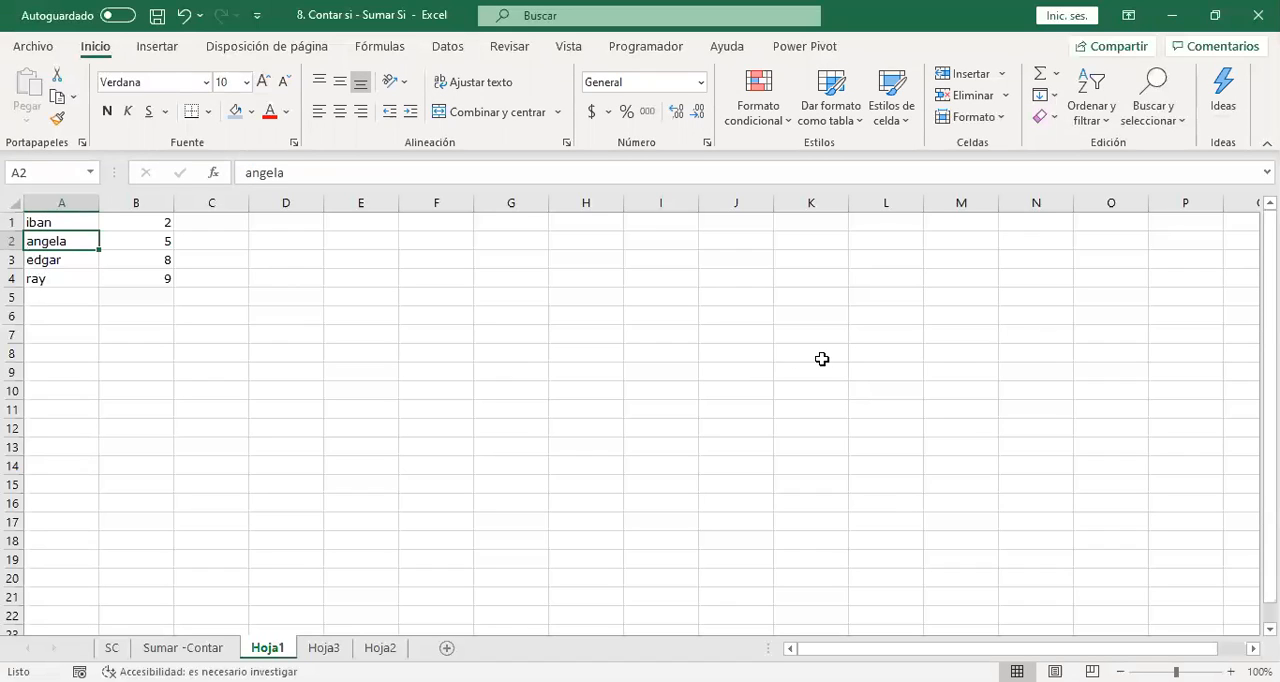
pyautogui.hotkey('ctrl', 'z')
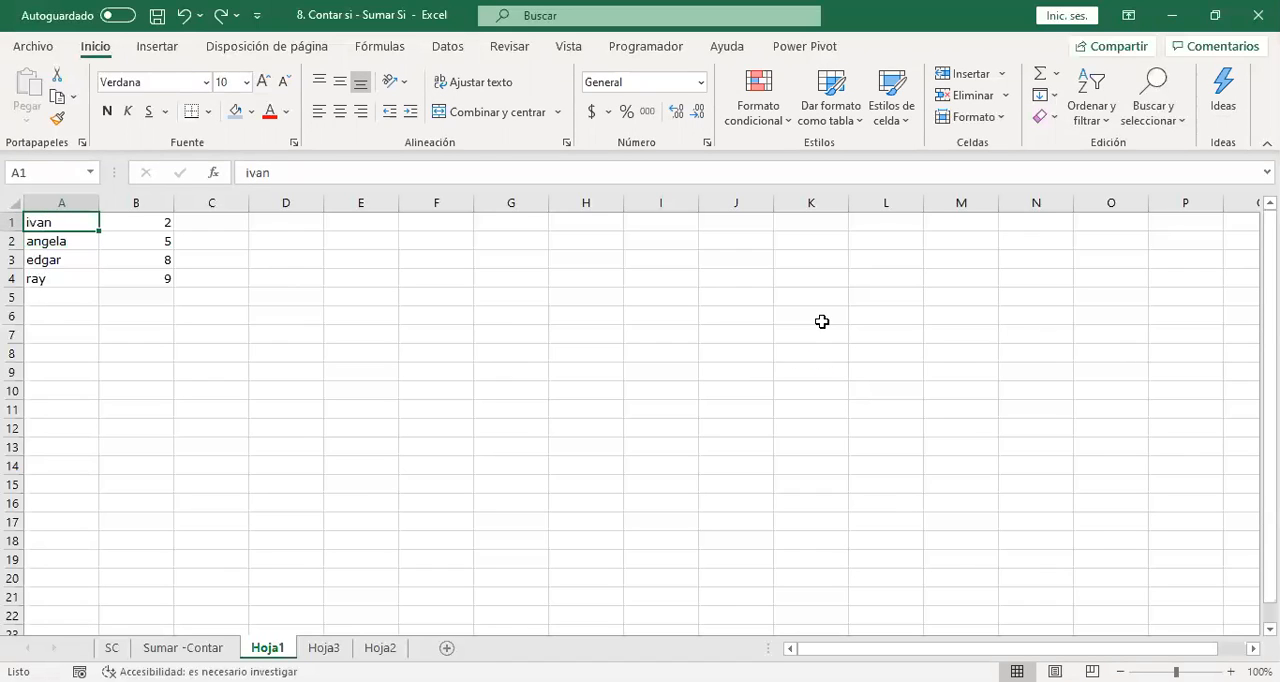
# Return to the Sumar -Contar sheet and replace the name in Q8 with the number 1235.
pyautogui.click(198, 648)
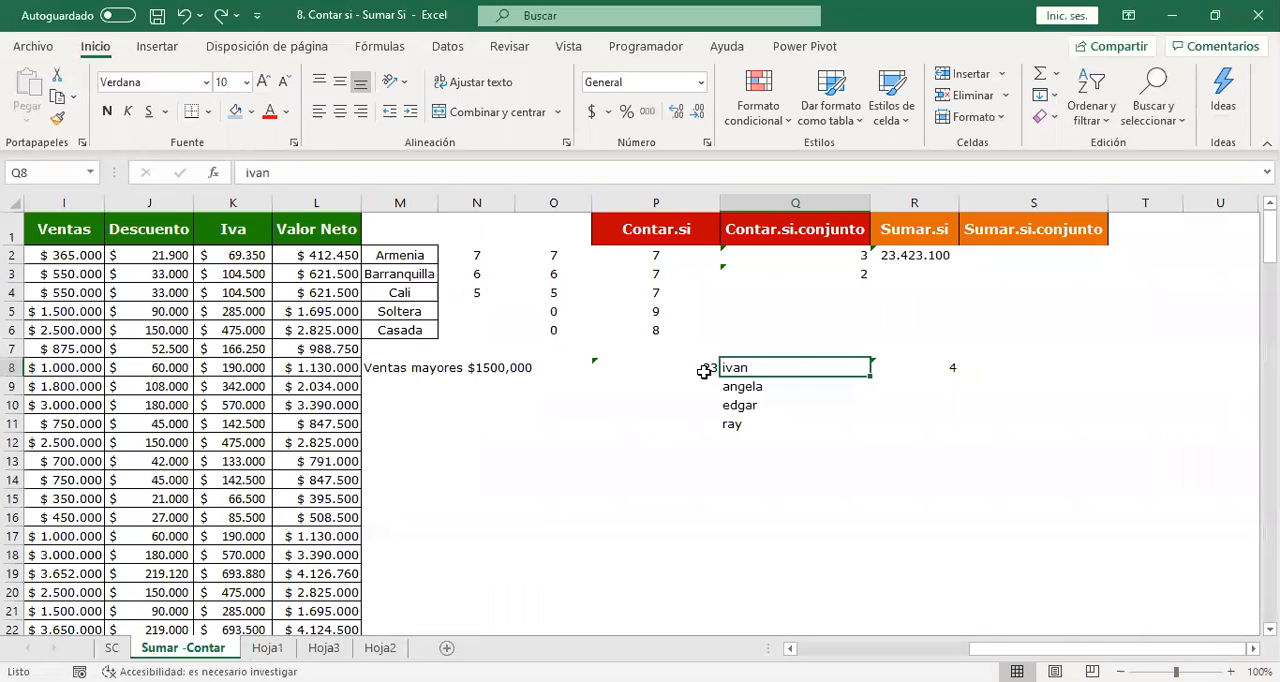
pyautogui.click(774, 423)
pyautogui.click(777, 350)
pyautogui.click(735, 365)
pyautogui.write('123')
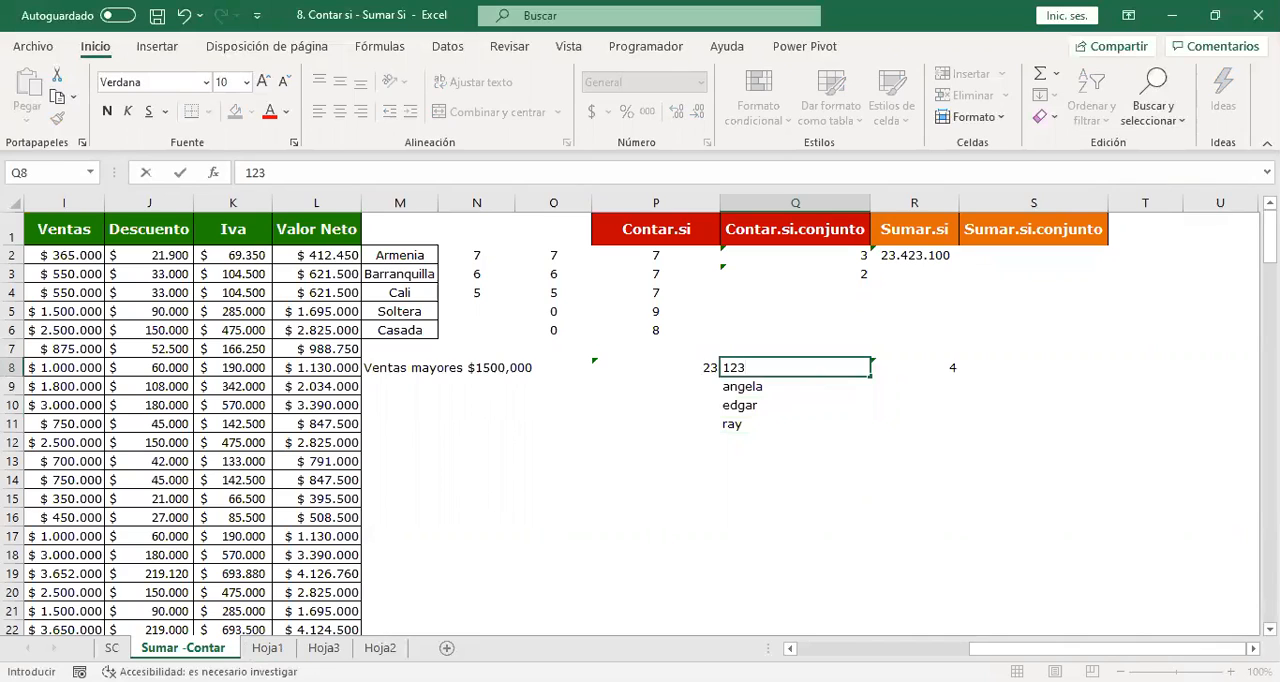
pyautogui.write('5')
pyautogui.press('Return')
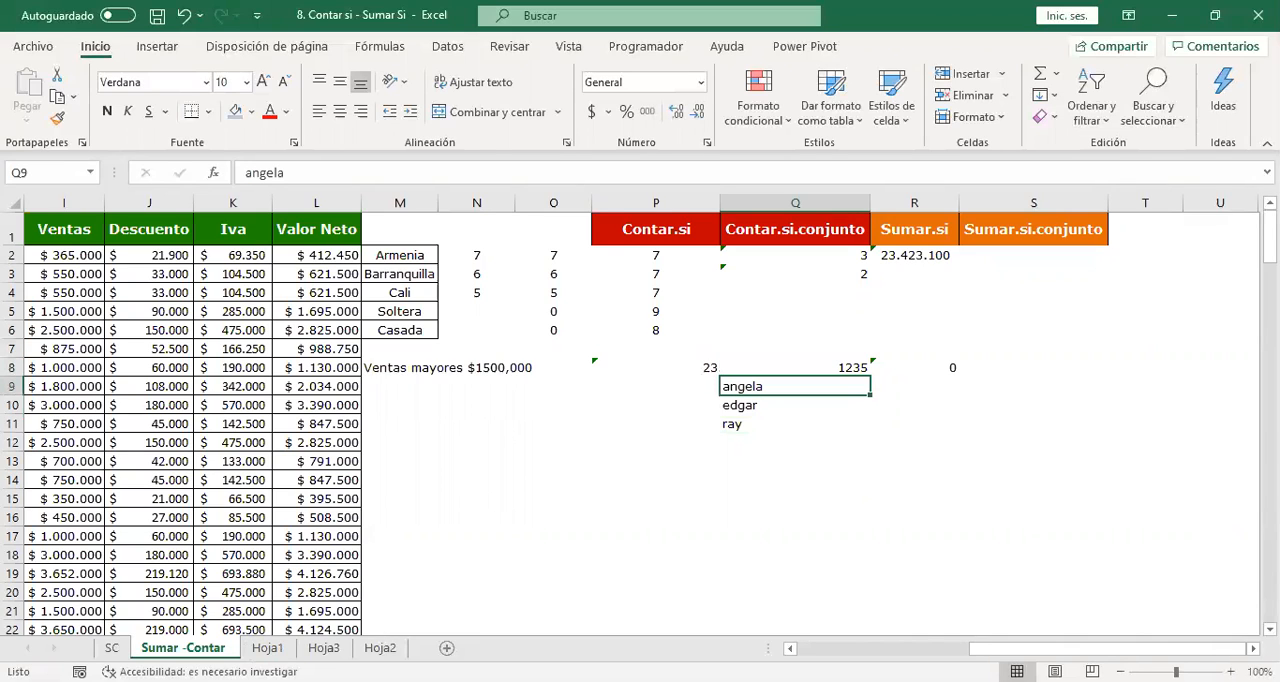
pyautogui.click(830, 370)
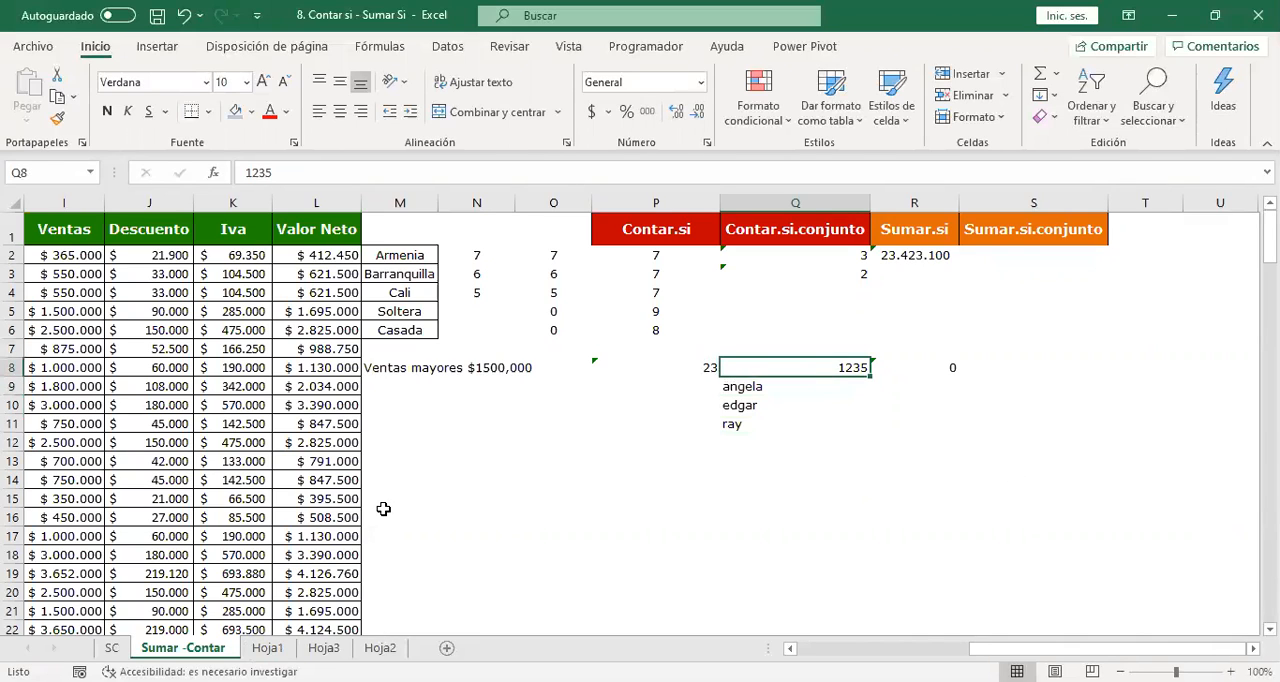
# Replace the name in cell A1 of both Hoja1 and Hoja3 with 1235, and return to the R8 formula in Sumar -Contar.
pyautogui.click(268, 647)
pyautogui.write('1235')
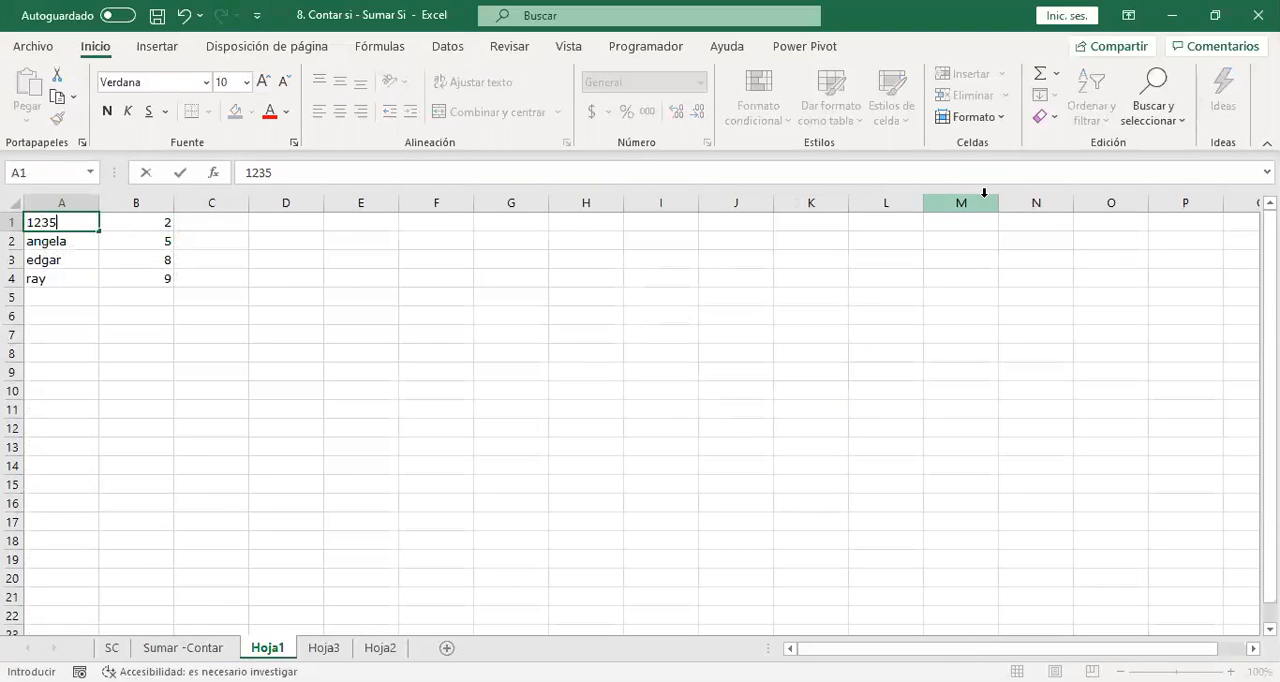
pyautogui.press('Return')
pyautogui.click(323, 647)
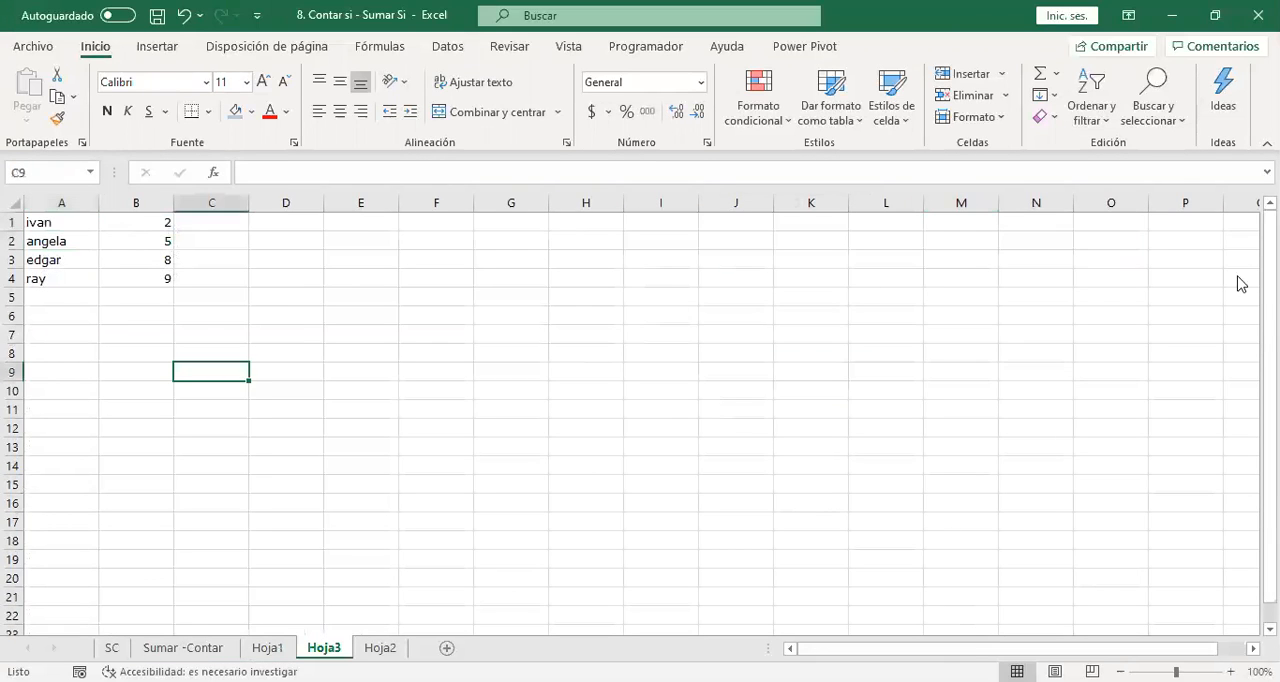
pyautogui.click(55, 221)
pyautogui.write('1235')
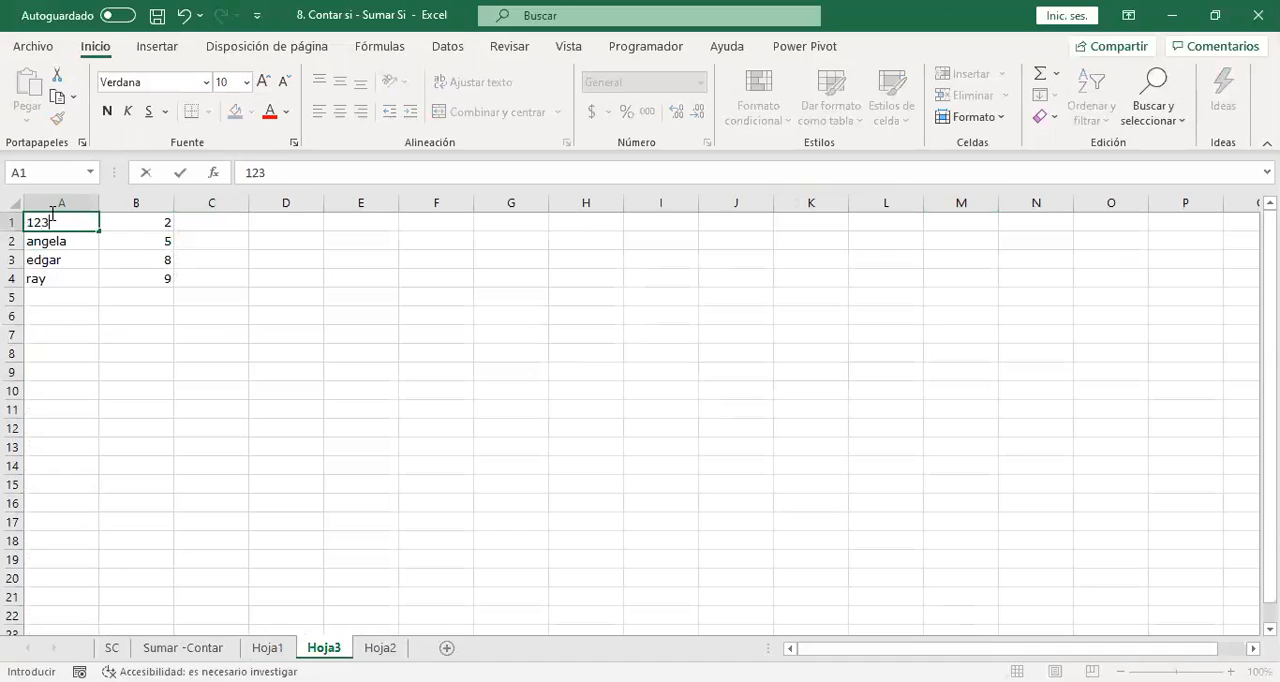
pyautogui.press('Return')
pyautogui.click(183, 647)
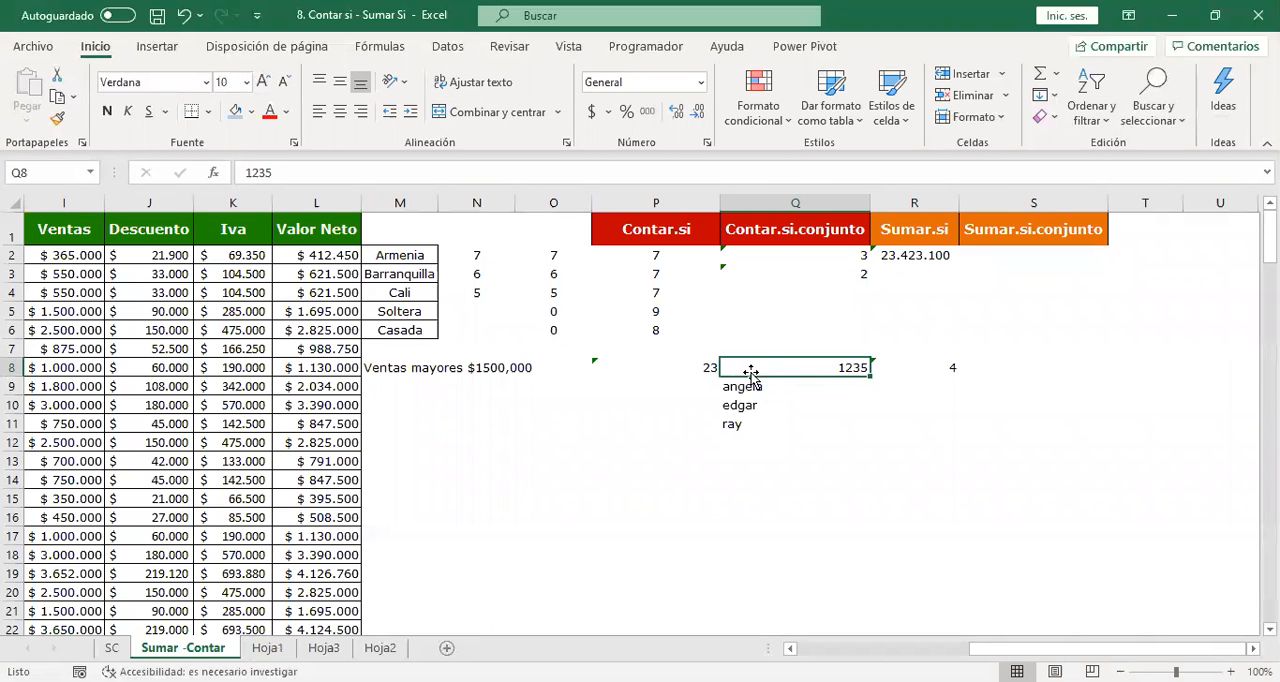
pyautogui.click(928, 366)
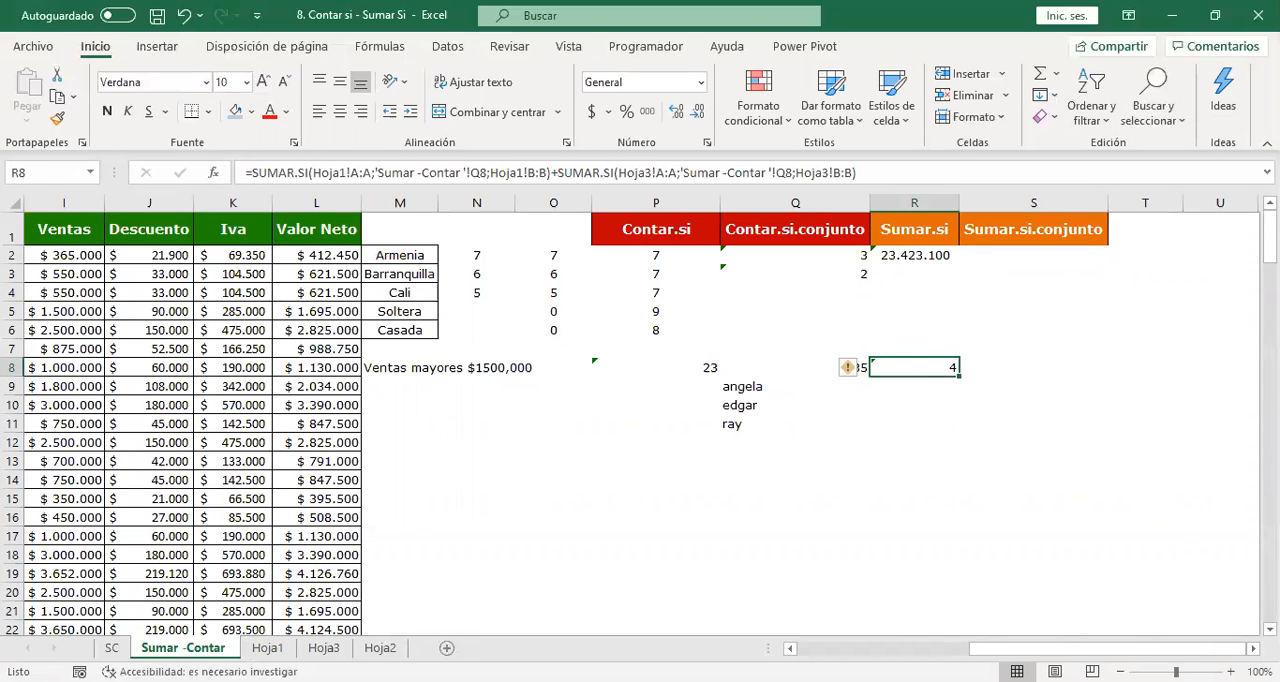
pyautogui.click(1033, 367)
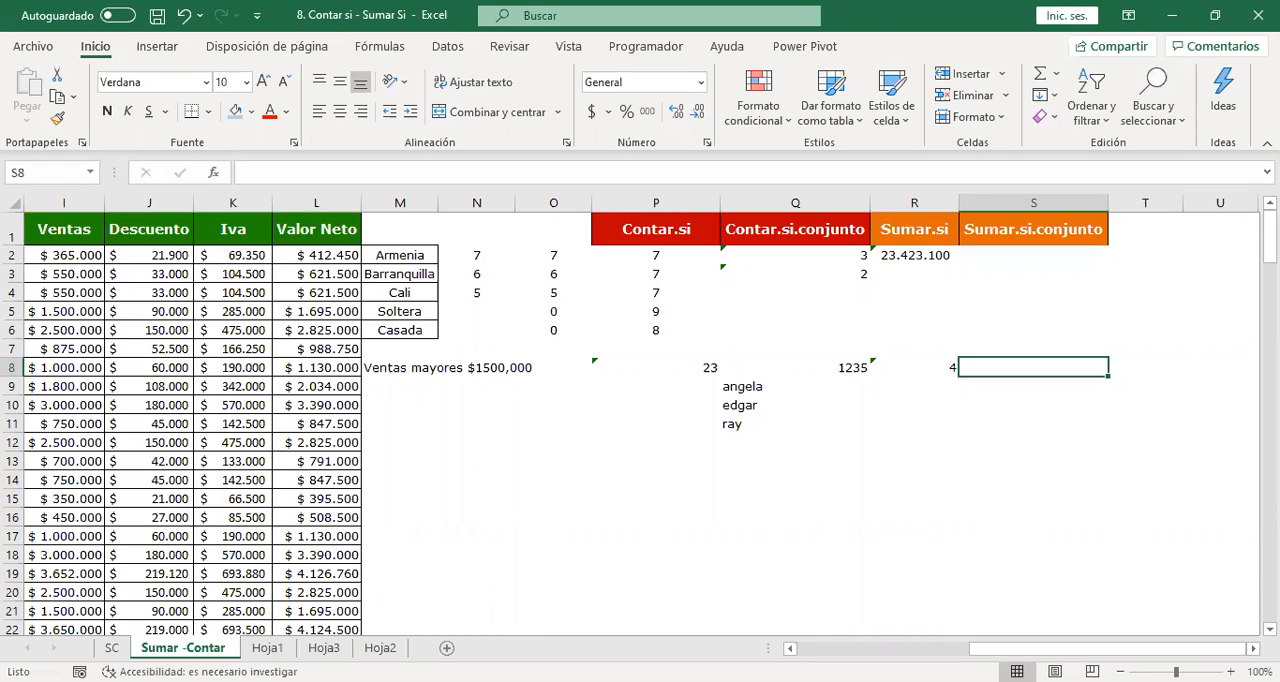
pyautogui.write('=')
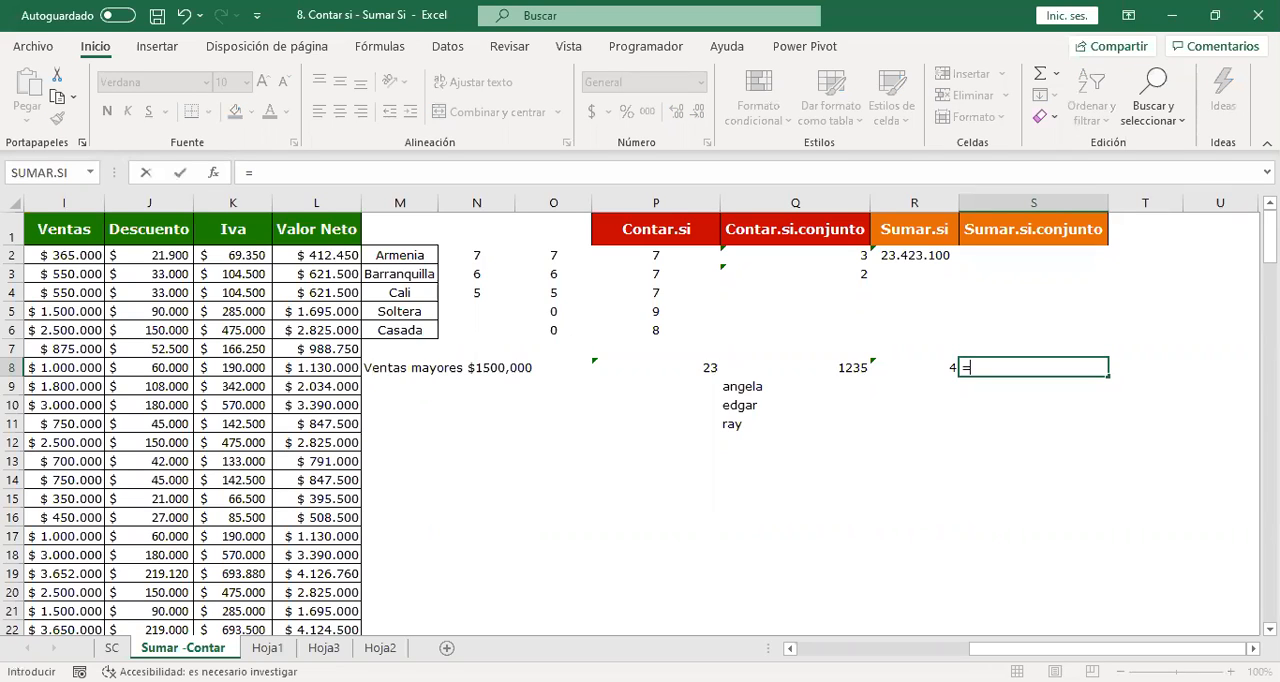
pyautogui.write('buscarv(')
pyautogui.press('Left')
pyautogui.press('Left')
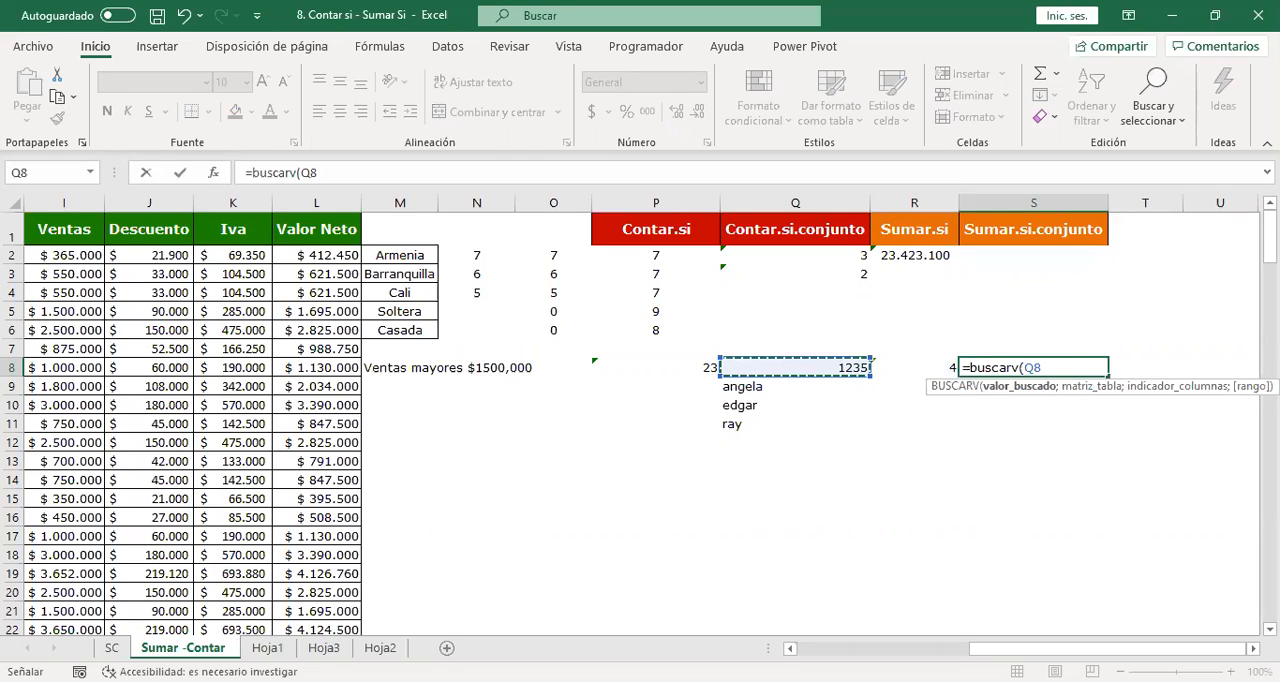
pyautogui.press('Escape')
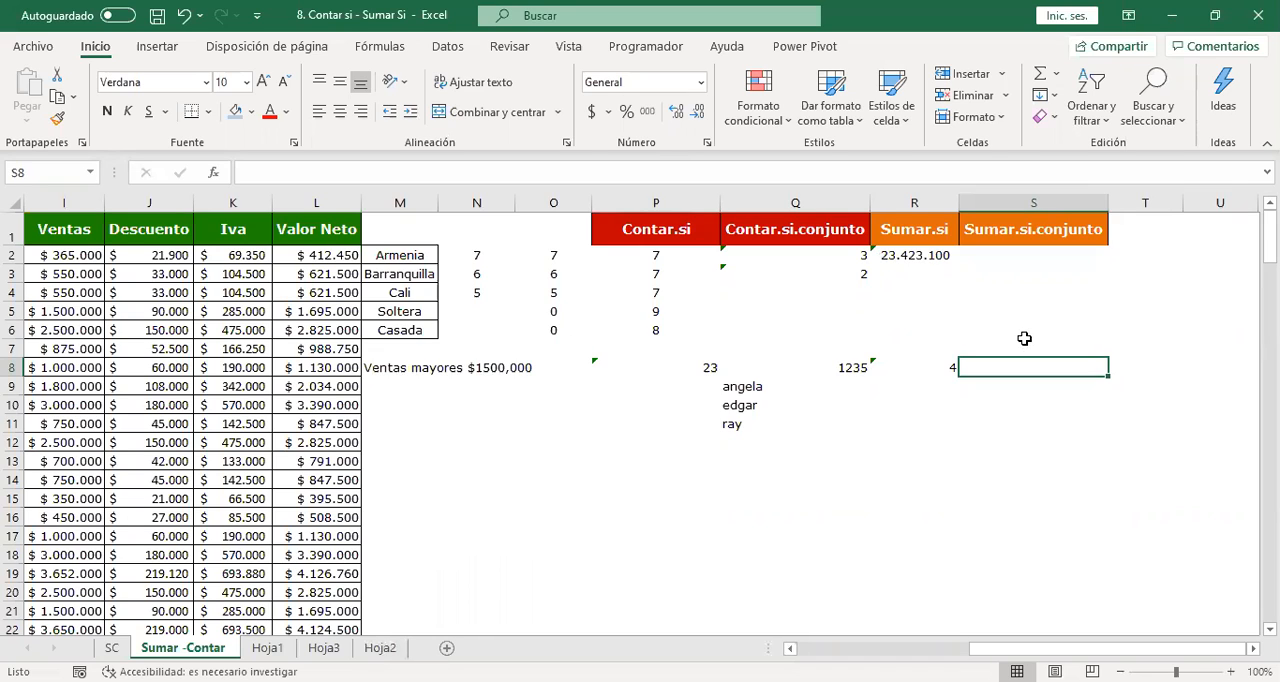
pyautogui.click(936, 423)
pyautogui.doubleClick(918, 366)
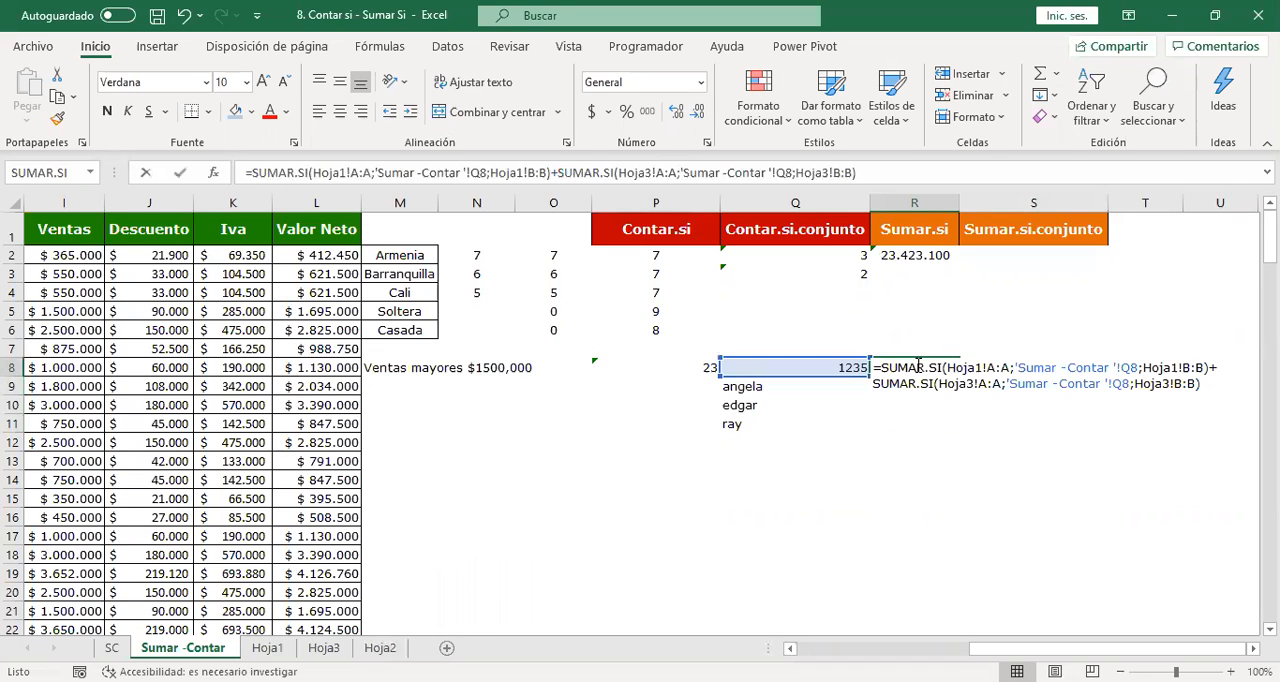
pyautogui.click(1196, 384)
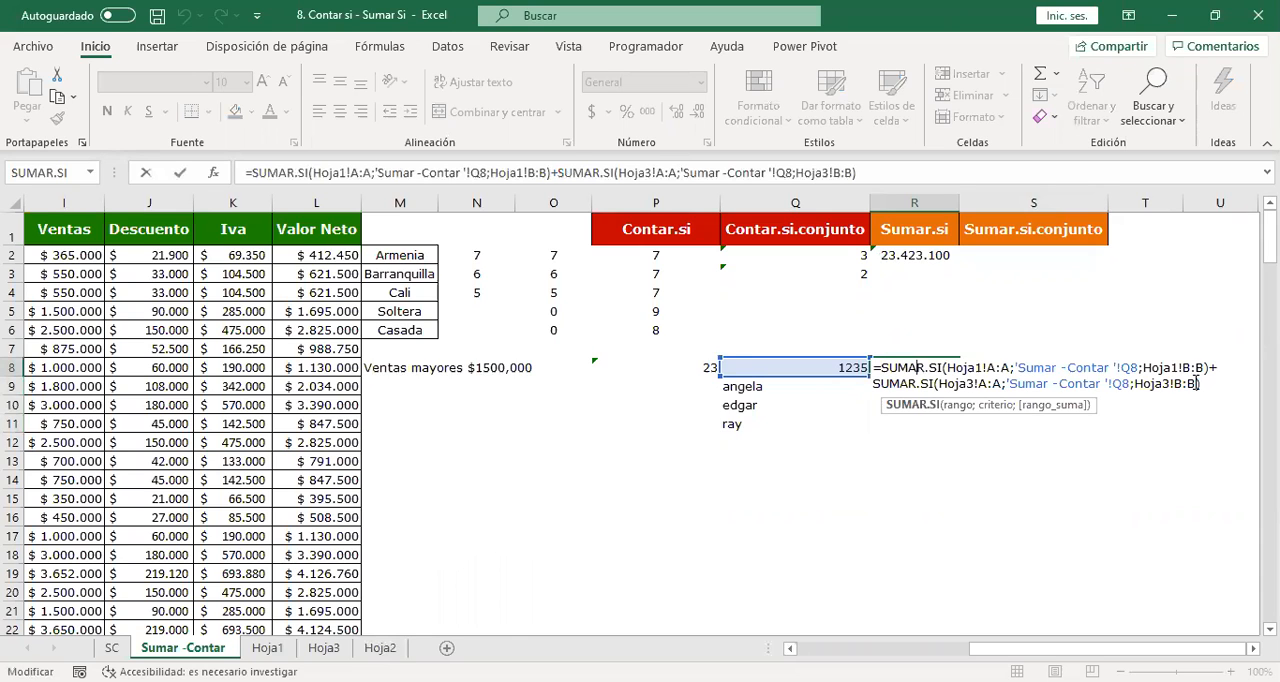
# Fill cells C1:C3 of Hoja1 with covid, no and covid as a second condition column.
pyautogui.click(267, 648)
pyautogui.click(168, 241)
pyautogui.click(211, 222)
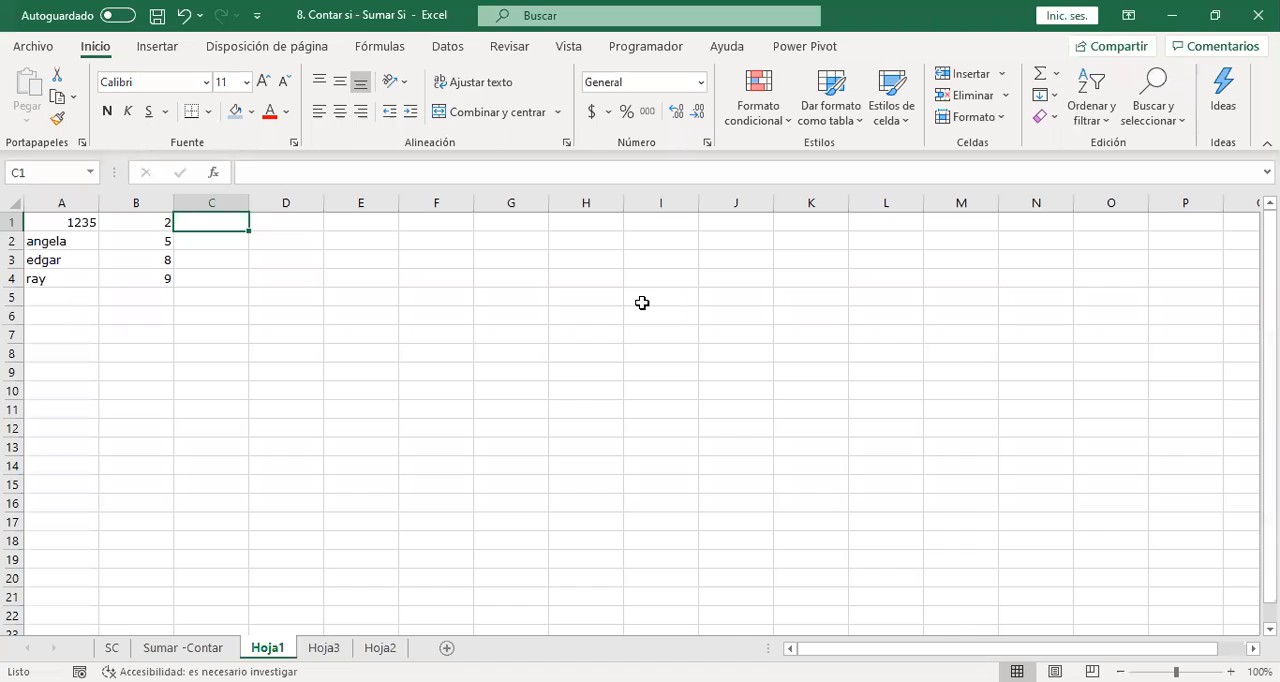
pyautogui.write('coivd')
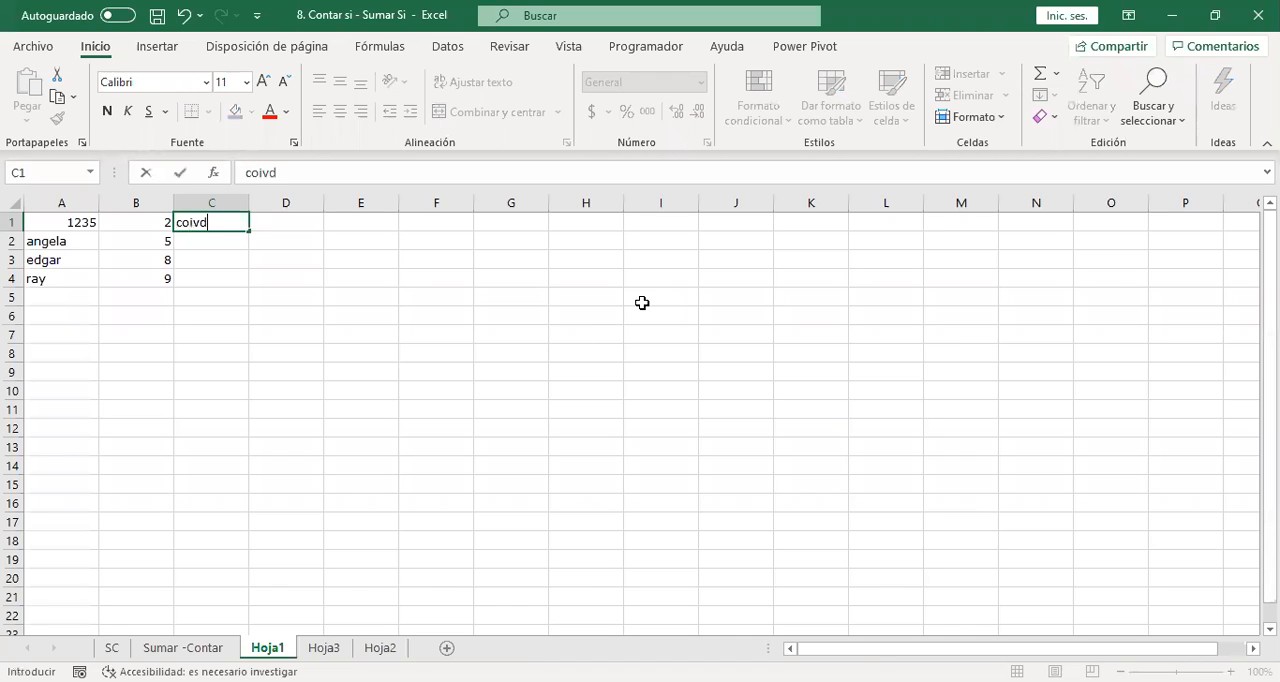
pyautogui.press('BackSpace')
pyautogui.press('BackSpace')
pyautogui.press('BackSpace')
pyautogui.write('vid')
pyautogui.press('Return')
pyautogui.write('no')
pyautogui.press('Return')
pyautogui.write('c')
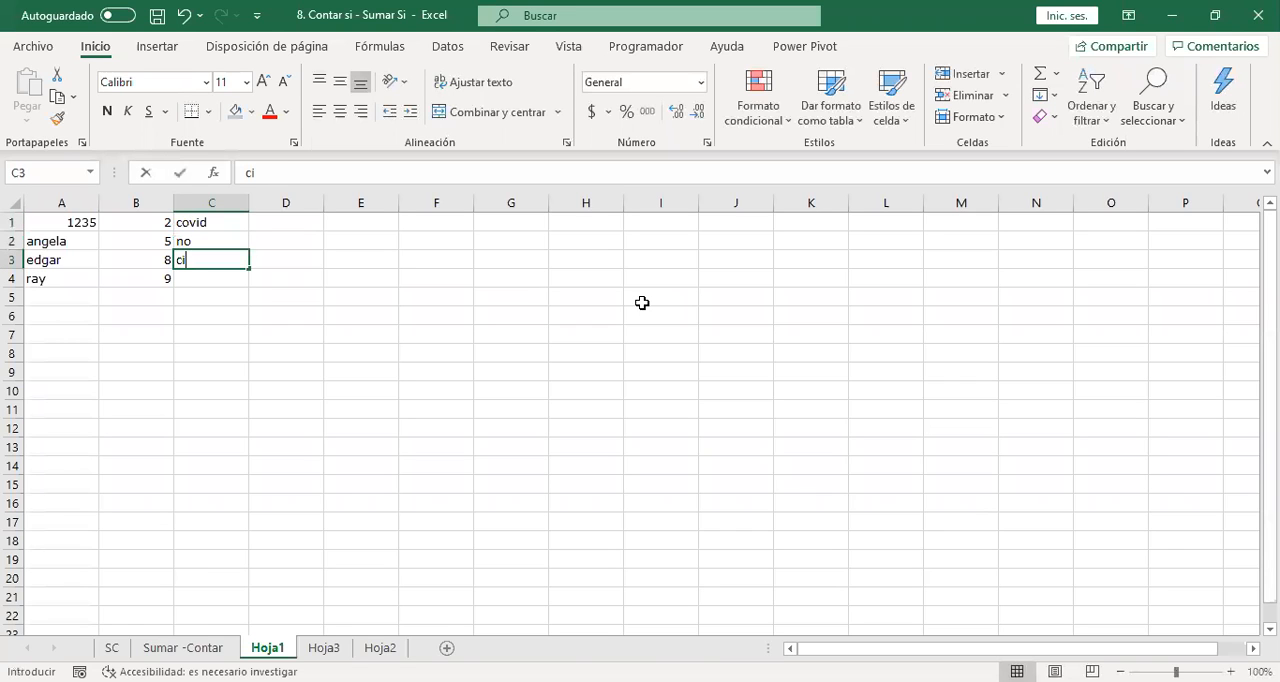
pyautogui.write('o')
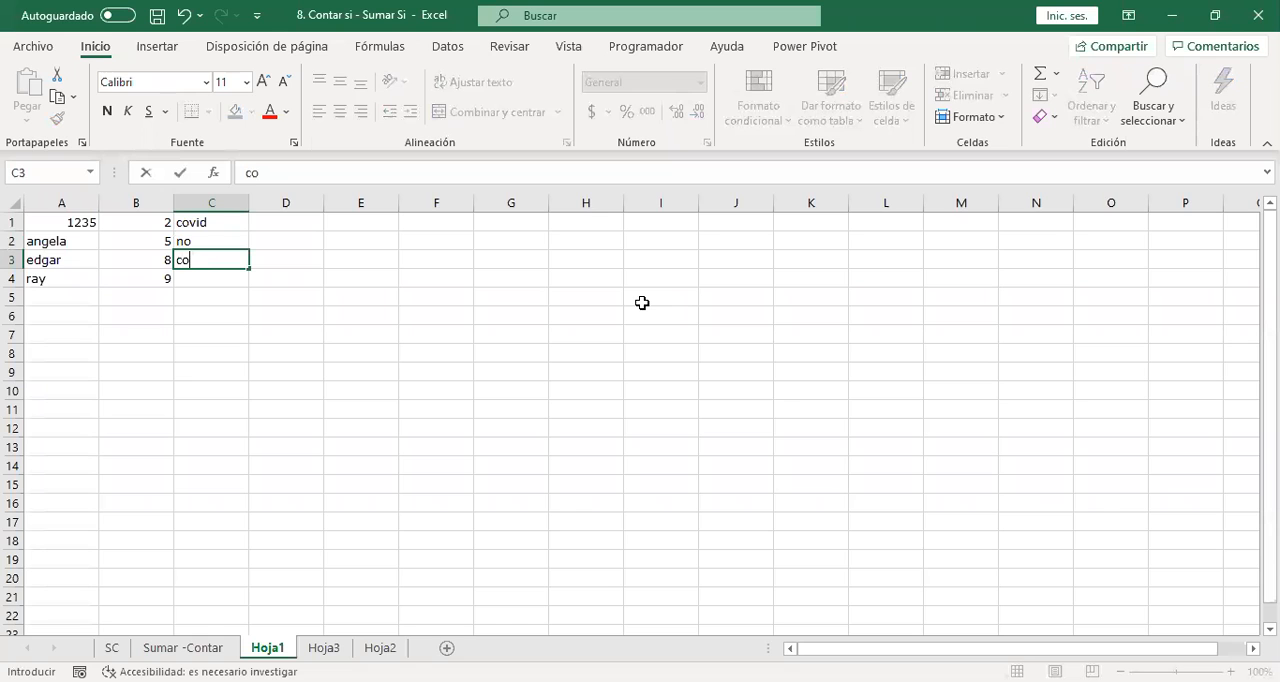
pyautogui.write('vid')
pyautogui.press('Return')
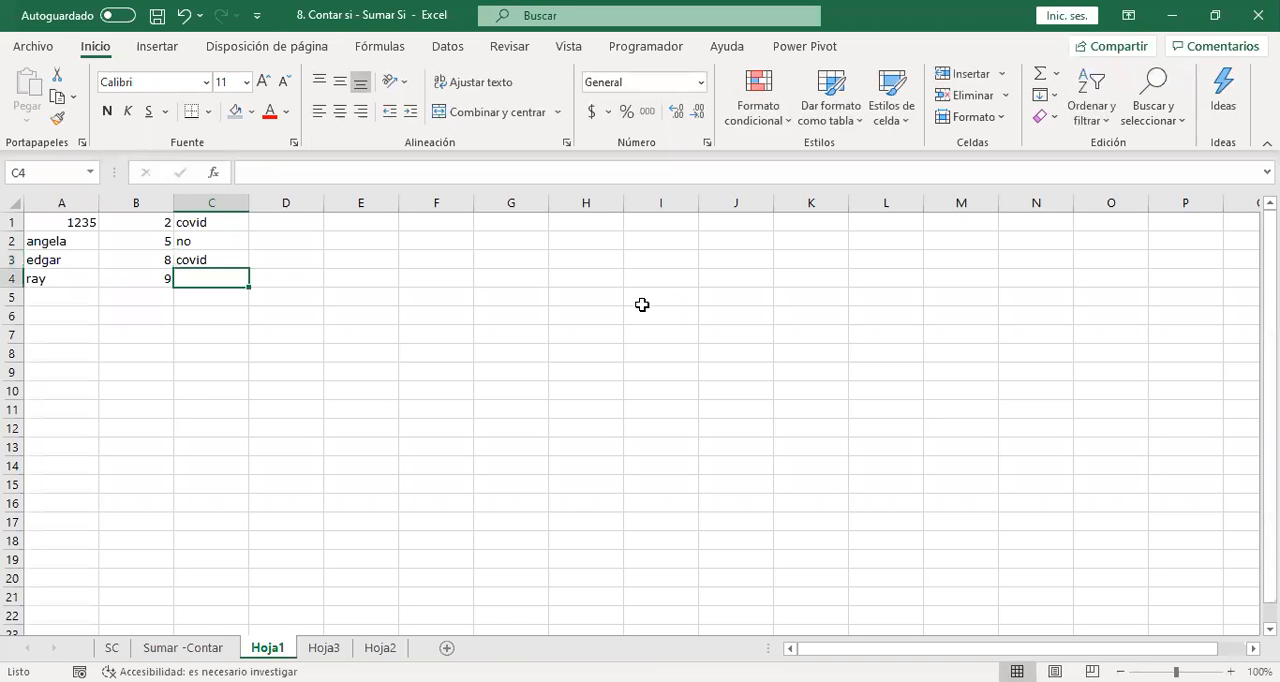
# Try to change the first SUMAR.SI in the R8 formula of Sumar -Contar to SUMAR.SI.CONJUNTO, and cancel the edit.
pyautogui.click(211, 648)
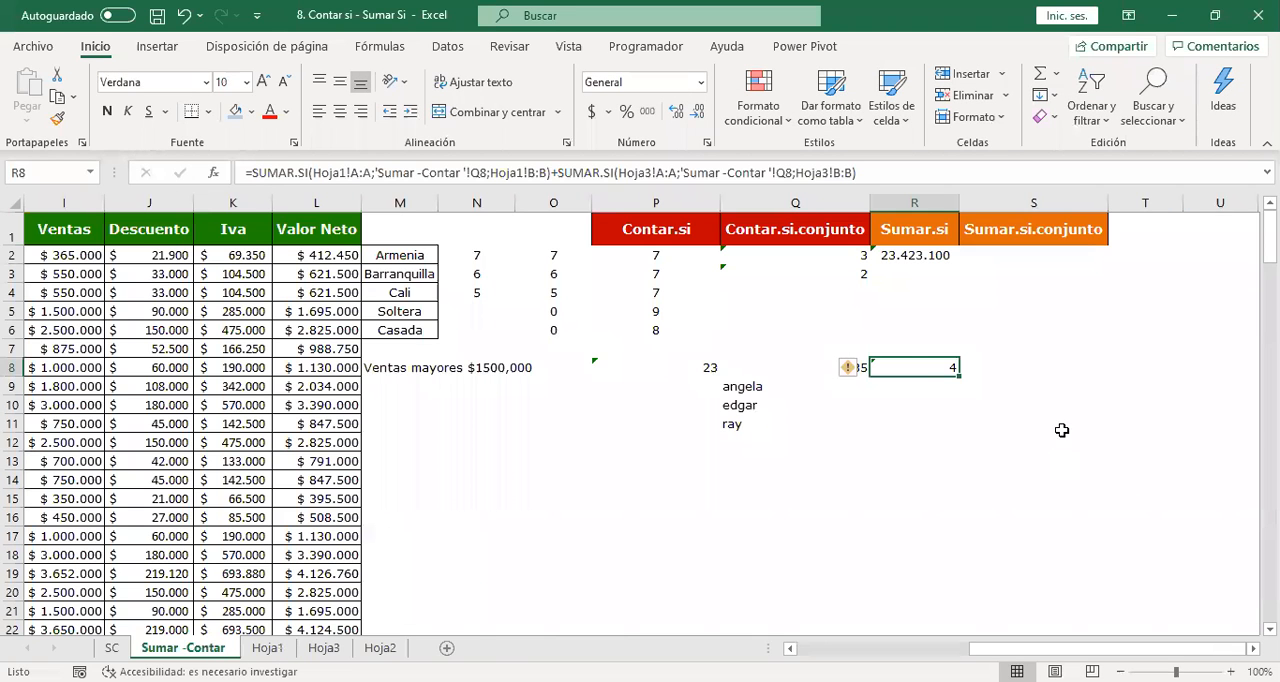
pyautogui.doubleClick(928, 367)
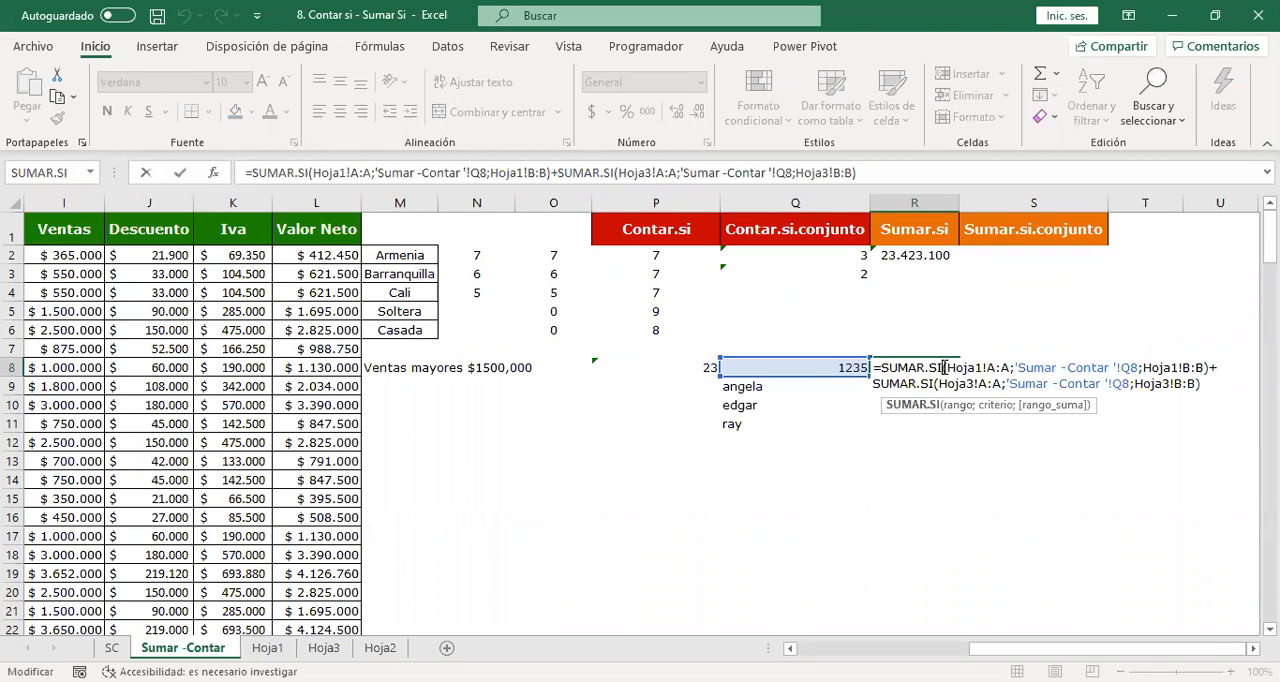
pyautogui.write('.conunto')
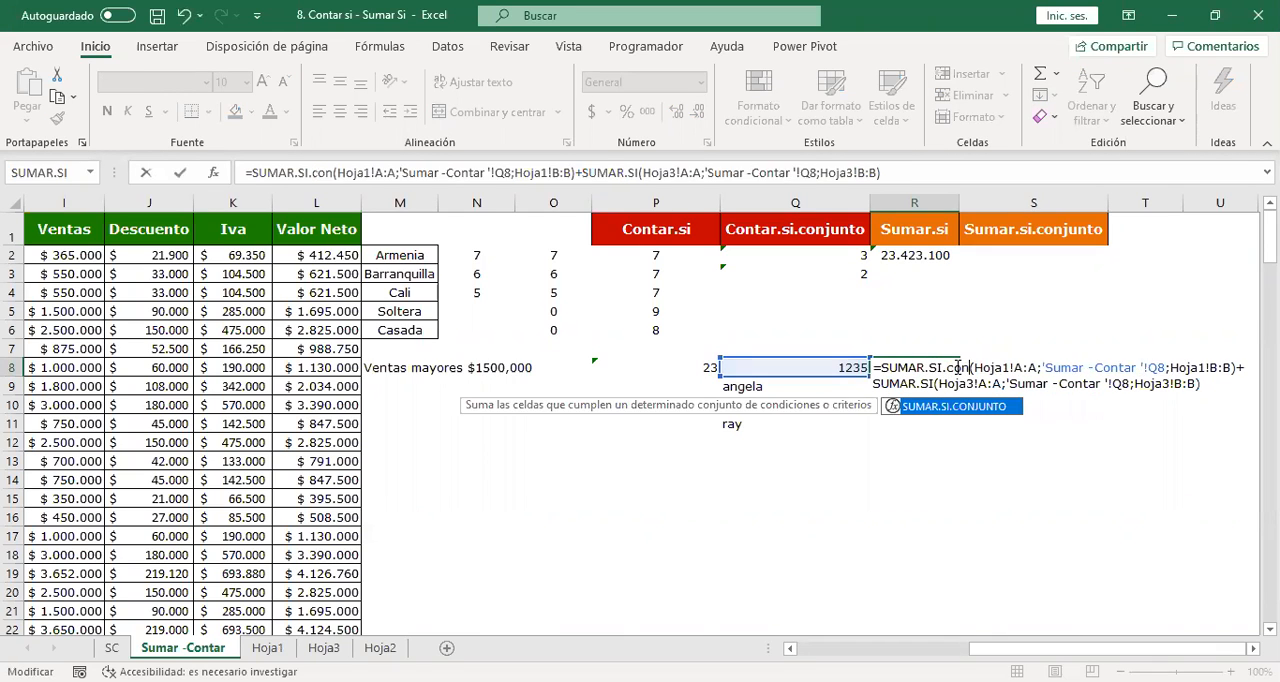
pyautogui.press('BackSpace')
pyautogui.press('BackSpace')
pyautogui.press('BackSpace')
pyautogui.press('BackSpace')
pyautogui.press('BackSpace')
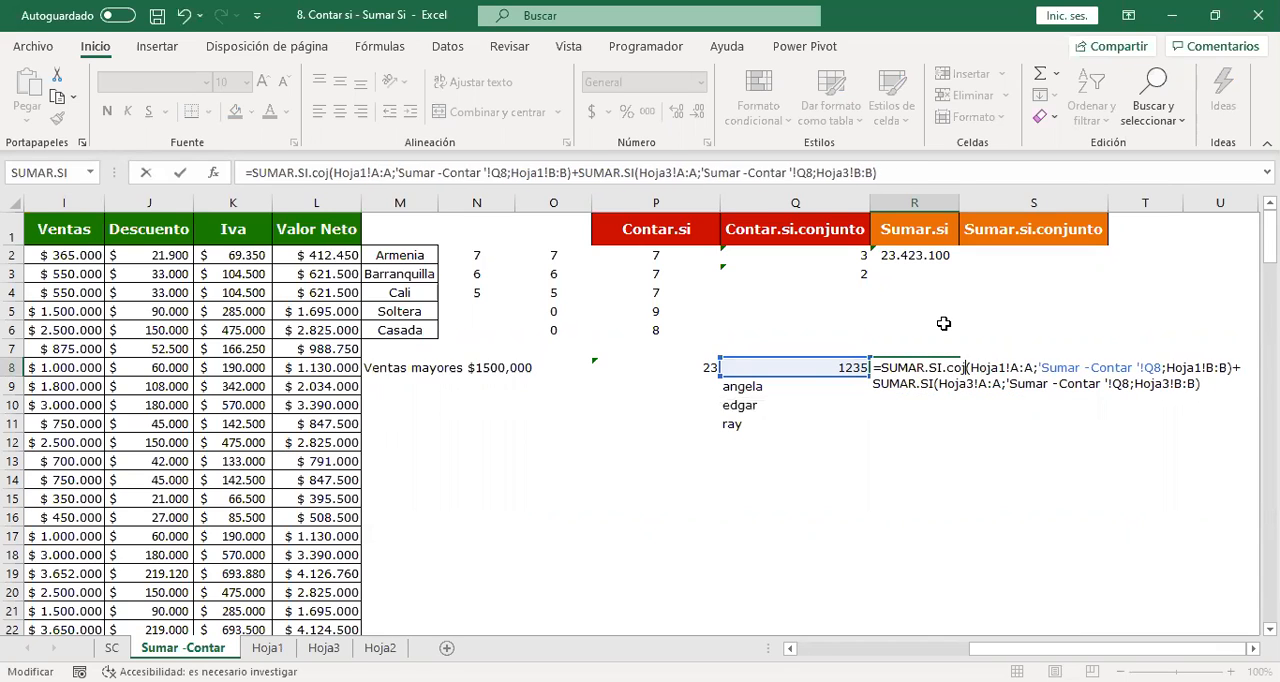
pyautogui.write('junto')
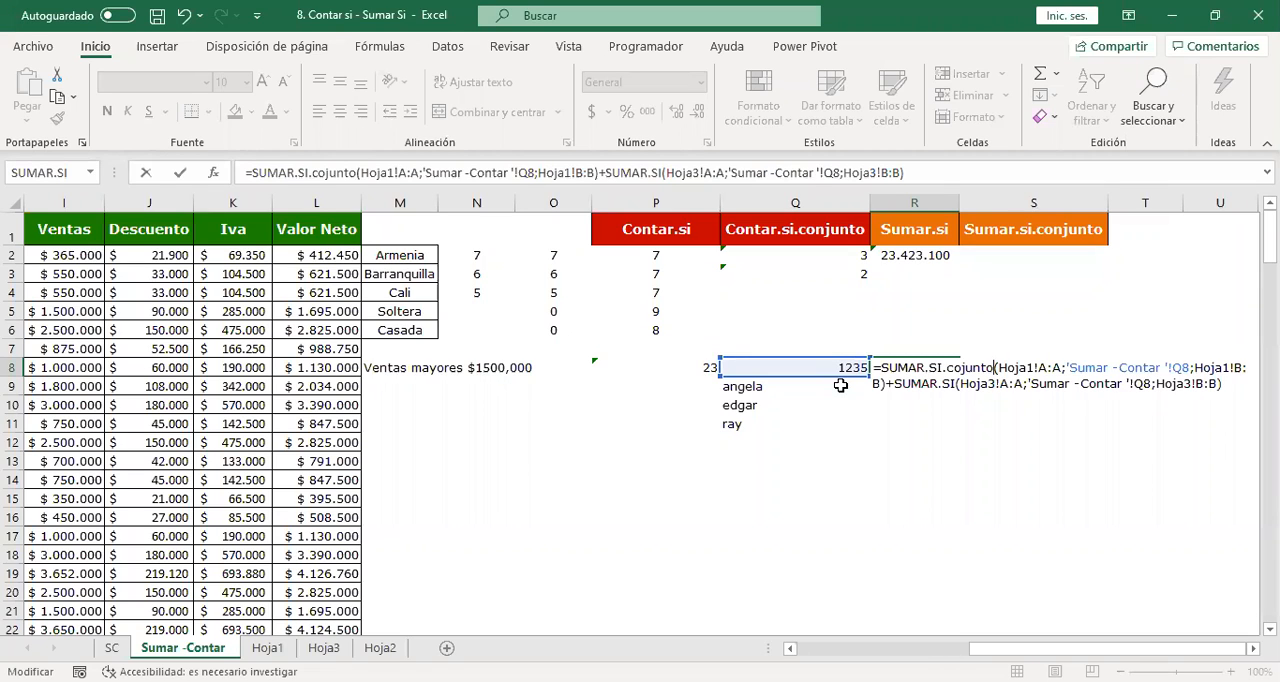
pyautogui.click(324, 648)
pyautogui.press('Escape')
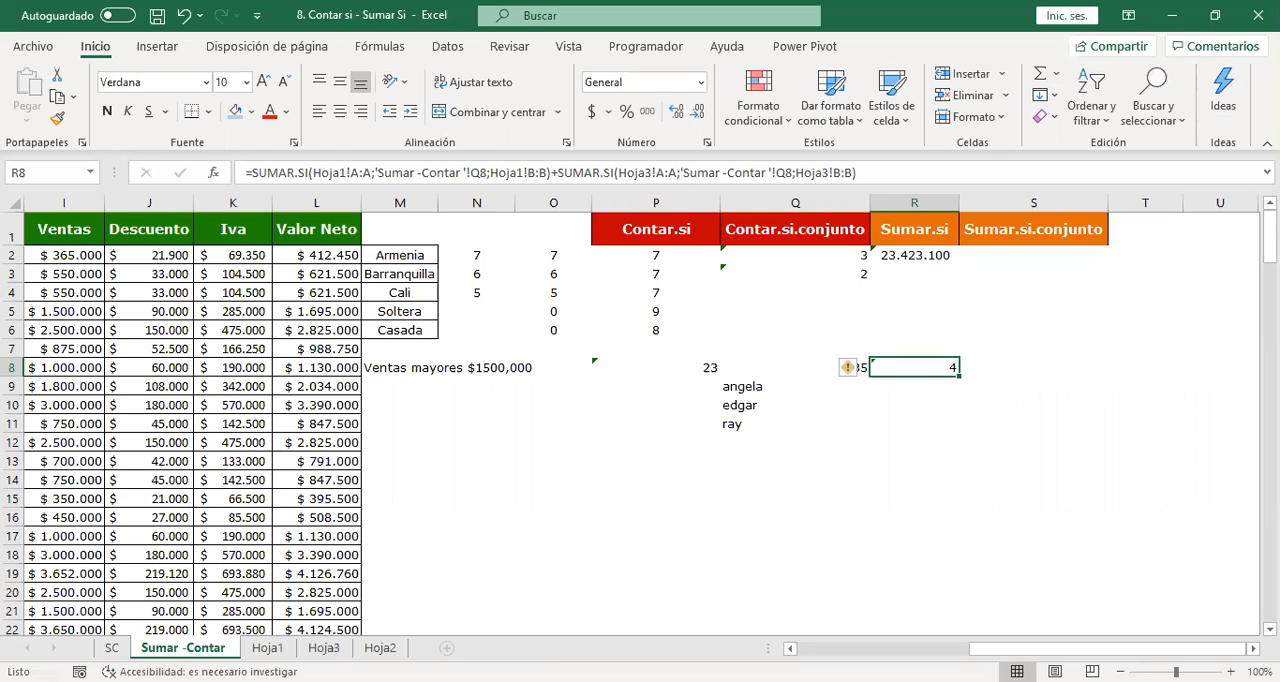
# Clear the test criteria and the SUMAR.SI formula from Q8:R11 and the cells below them.
pyautogui.press('Left')
pyautogui.press('Left')
pyautogui.press('Right')
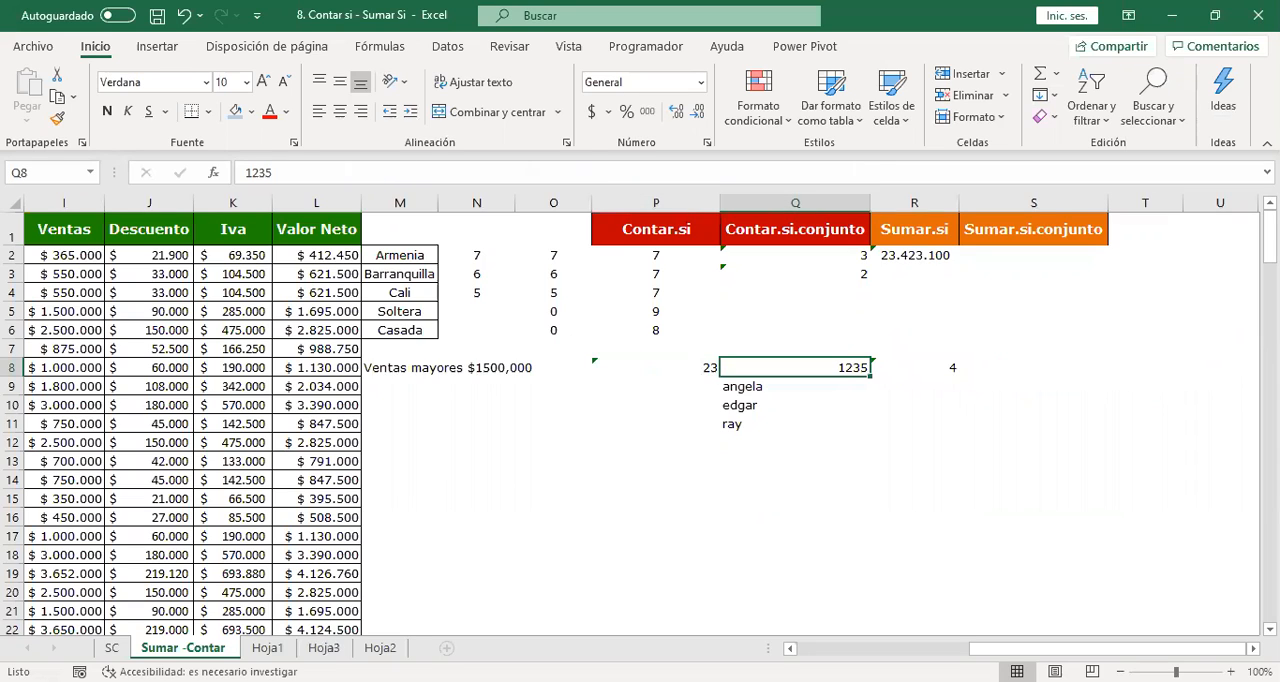
pyautogui.press('Down')
pyautogui.press('Down')
pyautogui.press('Down')
pyautogui.press('Down')
pyautogui.press('Down')
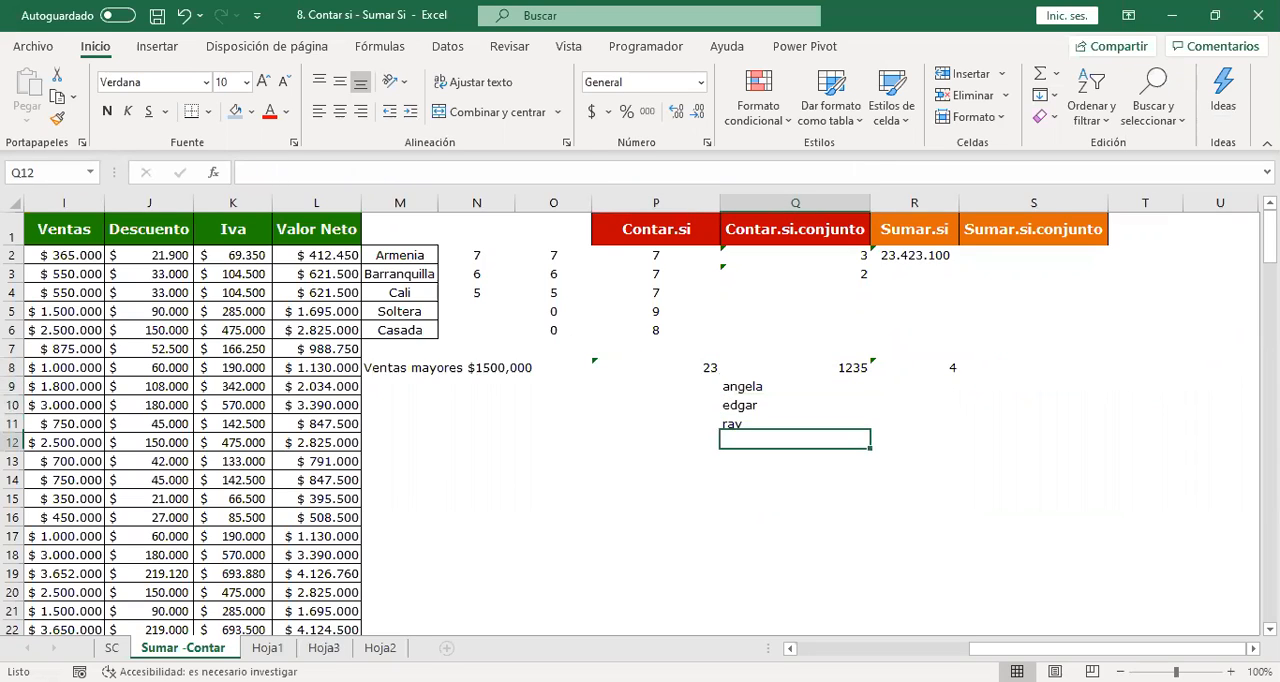
pyautogui.press('Up')
pyautogui.press('Up')
pyautogui.press('Up')
pyautogui.press('Up')
pyautogui.press('Up')
pyautogui.press('Up')
pyautogui.press('Down')
pyautogui.press('Down')
pyautogui.press('Left')
pyautogui.press('Up')
pyautogui.press('Right')
pyautogui.press('Right')
pyautogui.press('Left')
pyautogui.hotkey('shift', 'Down')
pyautogui.hotkey('shift', 'Down')
pyautogui.hotkey('shift', 'Right')
pyautogui.hotkey('shift', 'Down')
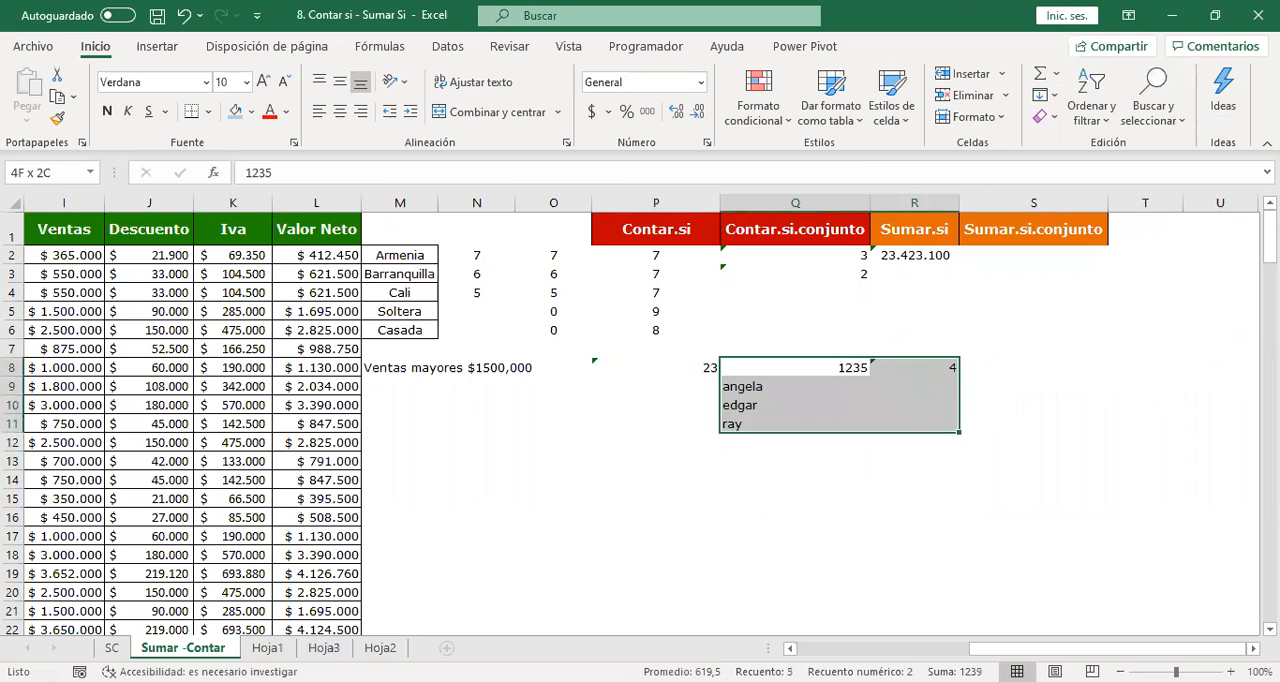
pyautogui.hotkey('ctrl', 'shift', 'Down')
pyautogui.press('Delete')
pyautogui.hotkey('ctrl', 'BackSpace')
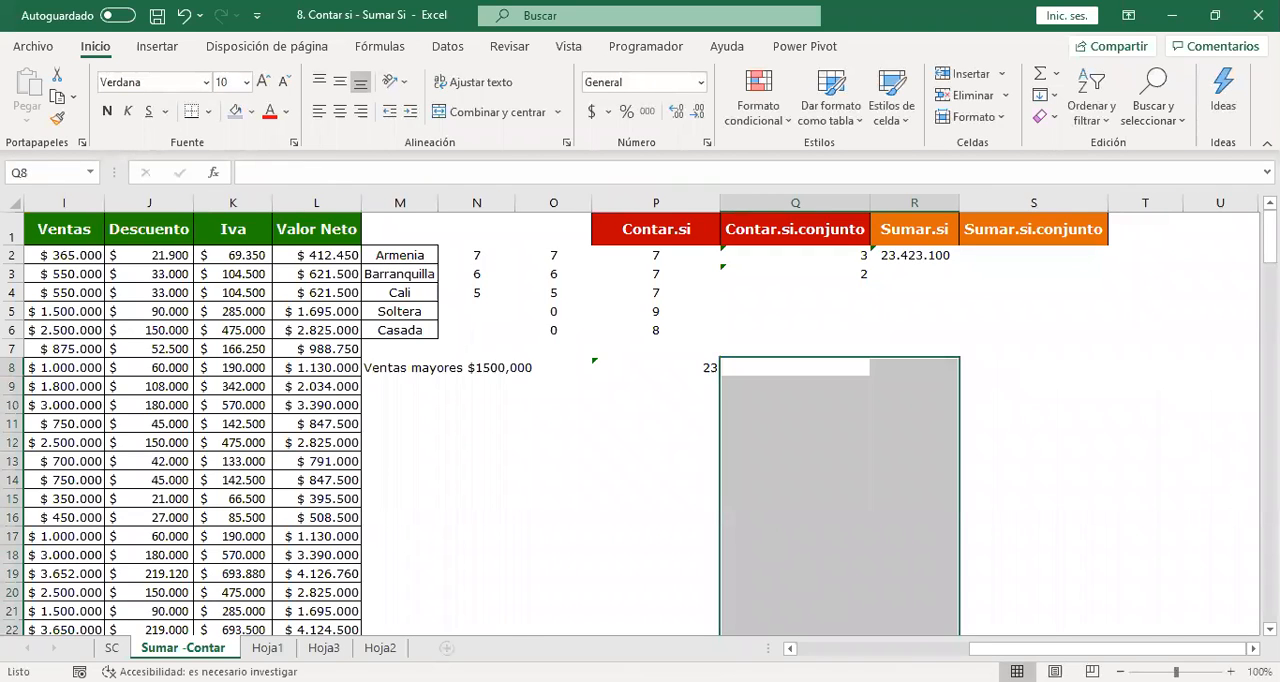
# Inspect the combined SUMAR.SI formula in R2 that totals the Ventas column for two names, leaving it as is.
pyautogui.click(1076, 340)
pyautogui.click(1018, 254)
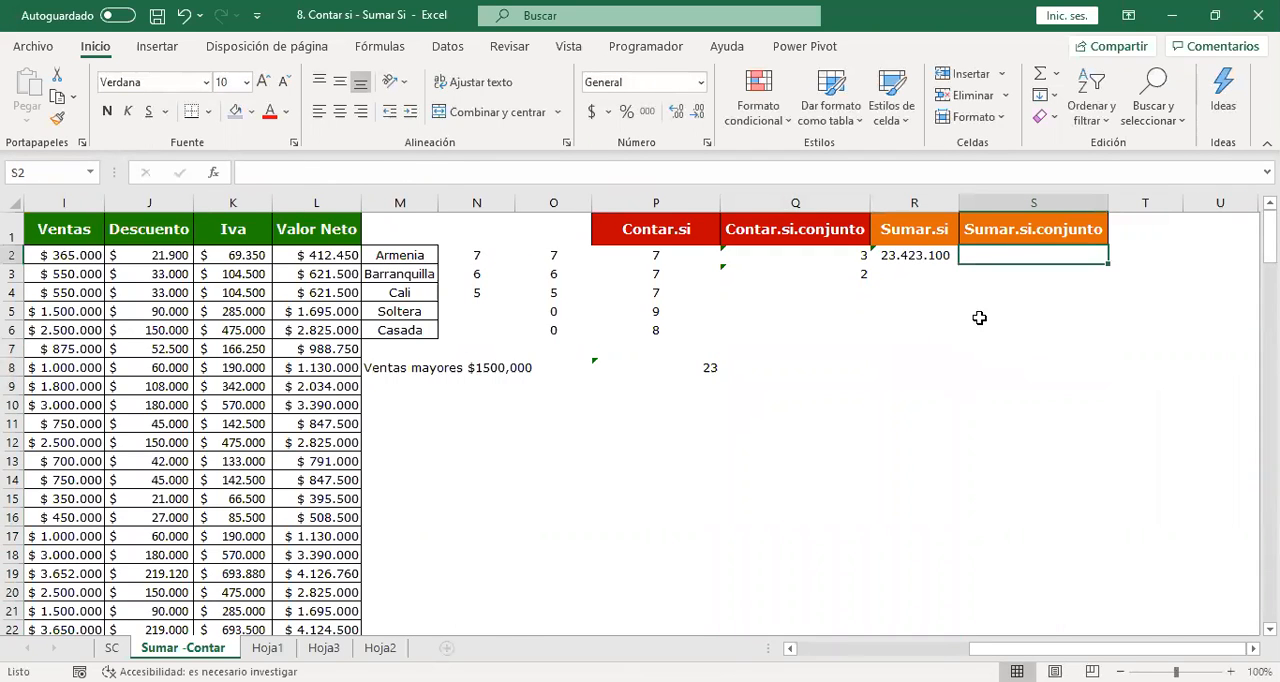
pyautogui.click(926, 255)
pyautogui.doubleClick(926, 255)
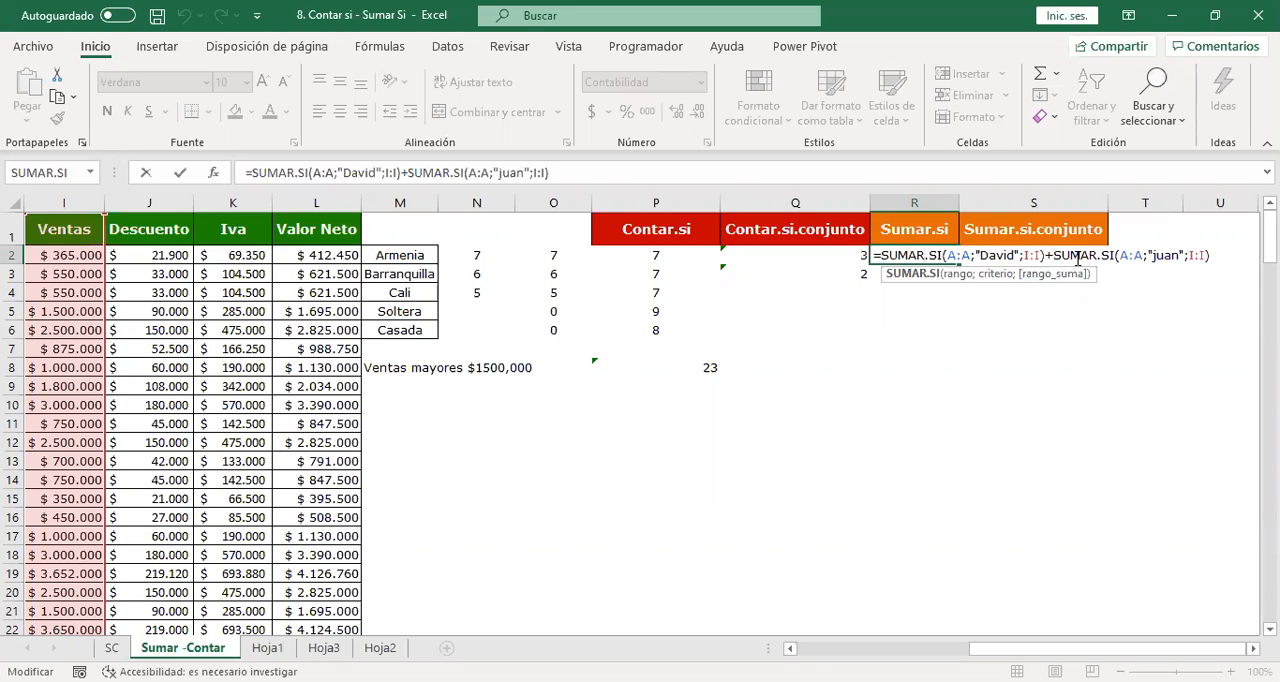
pyautogui.hotkey('ctrl', 'Return')
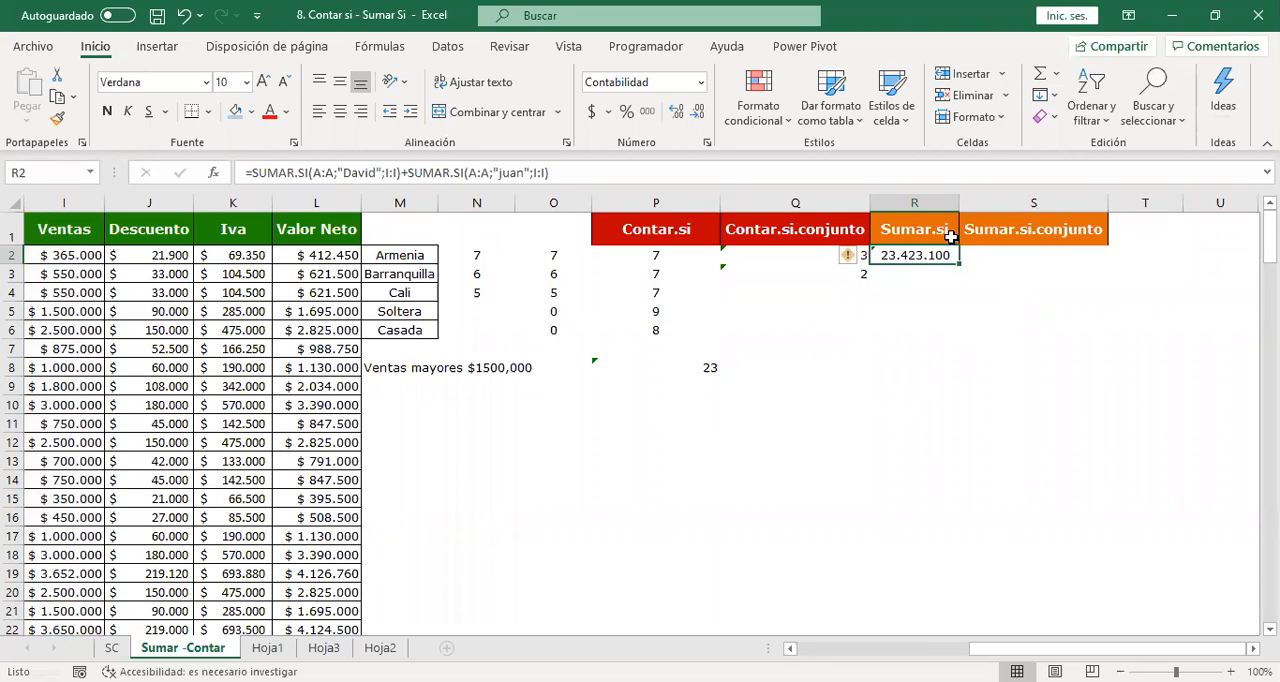
# Examine the sales table's columns from Nombre to Fecha venta for fields that can serve as conditions.
pyautogui.click(1000, 257)
pyautogui.press('Left')
pyautogui.press('Left')
pyautogui.press('Left')
pyautogui.press('Left')
pyautogui.press('Left')
pyautogui.press('Left')
pyautogui.press('Left')
pyautogui.press('Left')
pyautogui.press('Left')
pyautogui.press('Left')
pyautogui.press('Left')
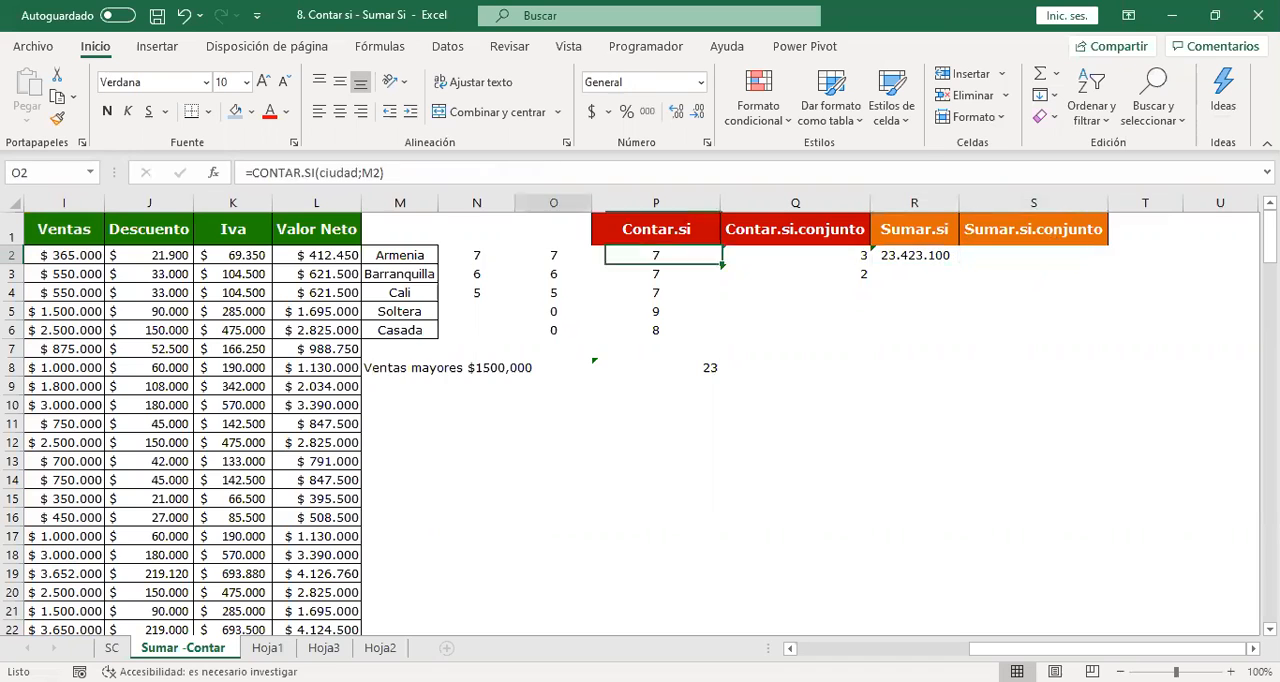
pyautogui.press('Left')
pyautogui.press('Left')
pyautogui.press('Left')
pyautogui.press('Left')
pyautogui.press('Left')
pyautogui.press('Left')
pyautogui.press('Left')
pyautogui.press('Down')
pyautogui.press('Down')
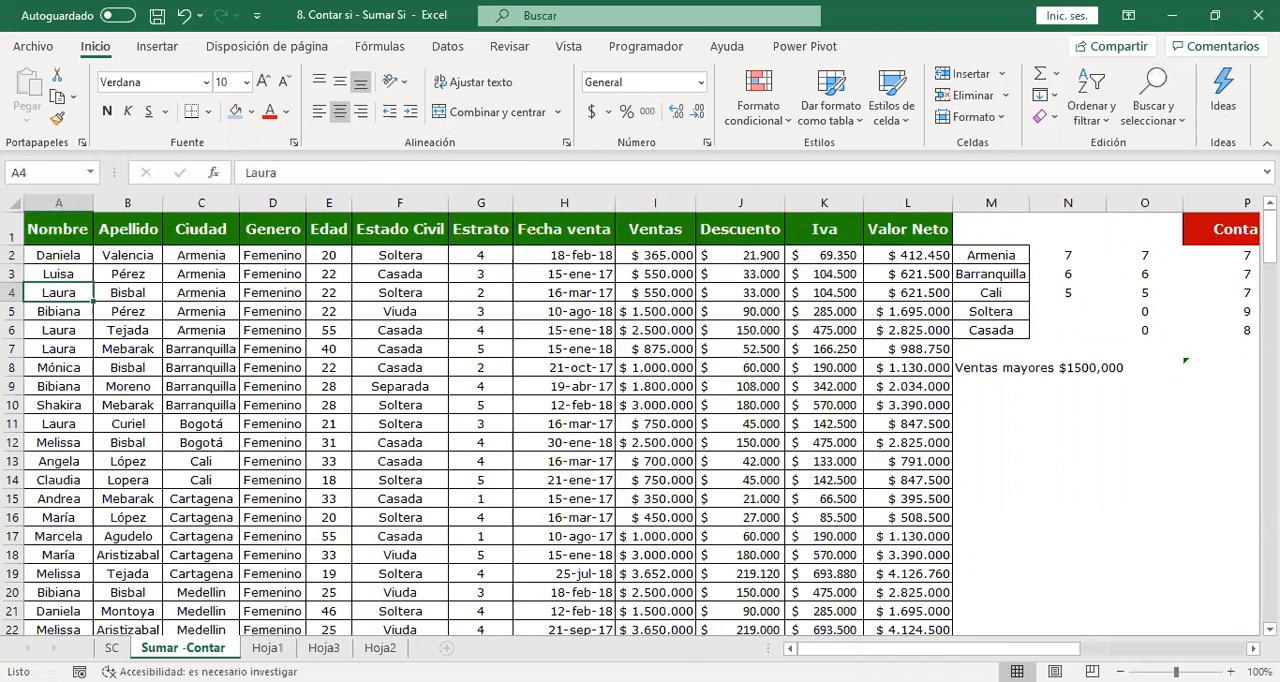
pyautogui.press('Right')
pyautogui.press('Right')
pyautogui.press('Right')
pyautogui.press('Right')
pyautogui.press('Right')
pyautogui.press('Right')
pyautogui.press('Right')
pyautogui.press('Right')
pyautogui.press('Right')
pyautogui.press('Right')
pyautogui.press('Right')
pyautogui.press('Right')
pyautogui.press('Right')
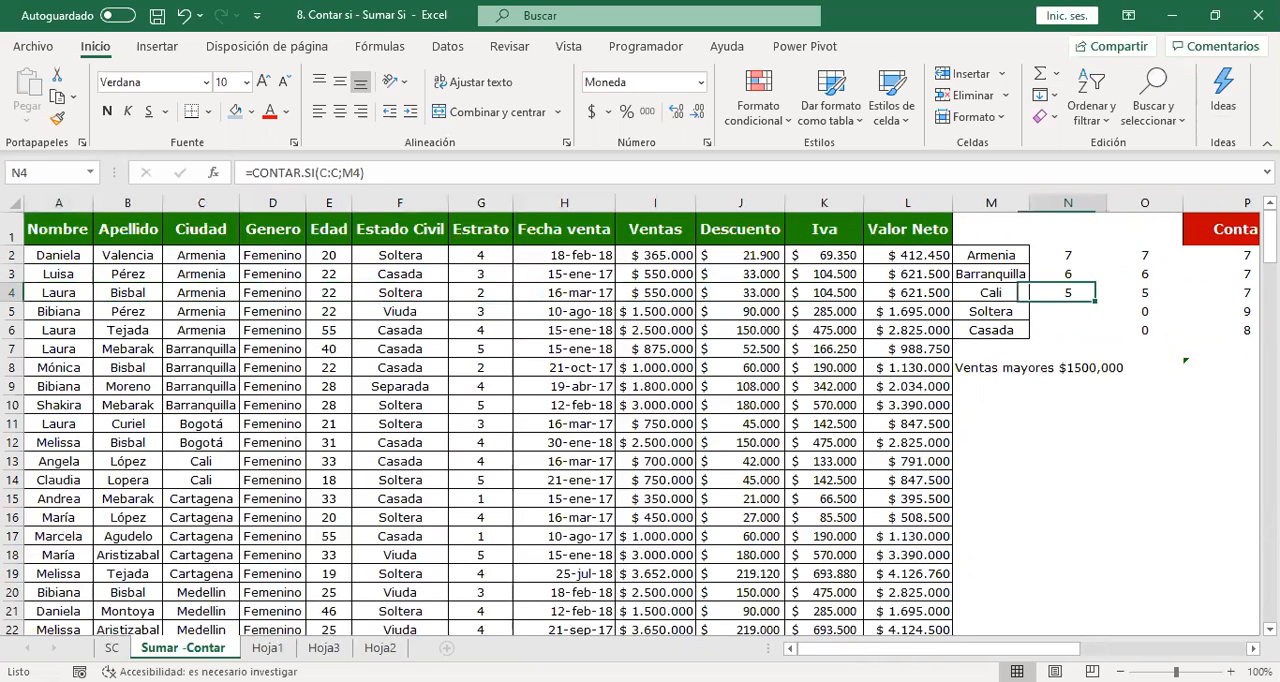
pyautogui.press('Left')
pyautogui.press('Left')
pyautogui.press('Left')
pyautogui.press('Left')
pyautogui.press('Left')
pyautogui.press('Left')
pyautogui.press('Left')
pyautogui.press('Left')
pyautogui.press('Left')
pyautogui.press('Left')
pyautogui.press('Left')
pyautogui.press('Left')
pyautogui.press('Left')
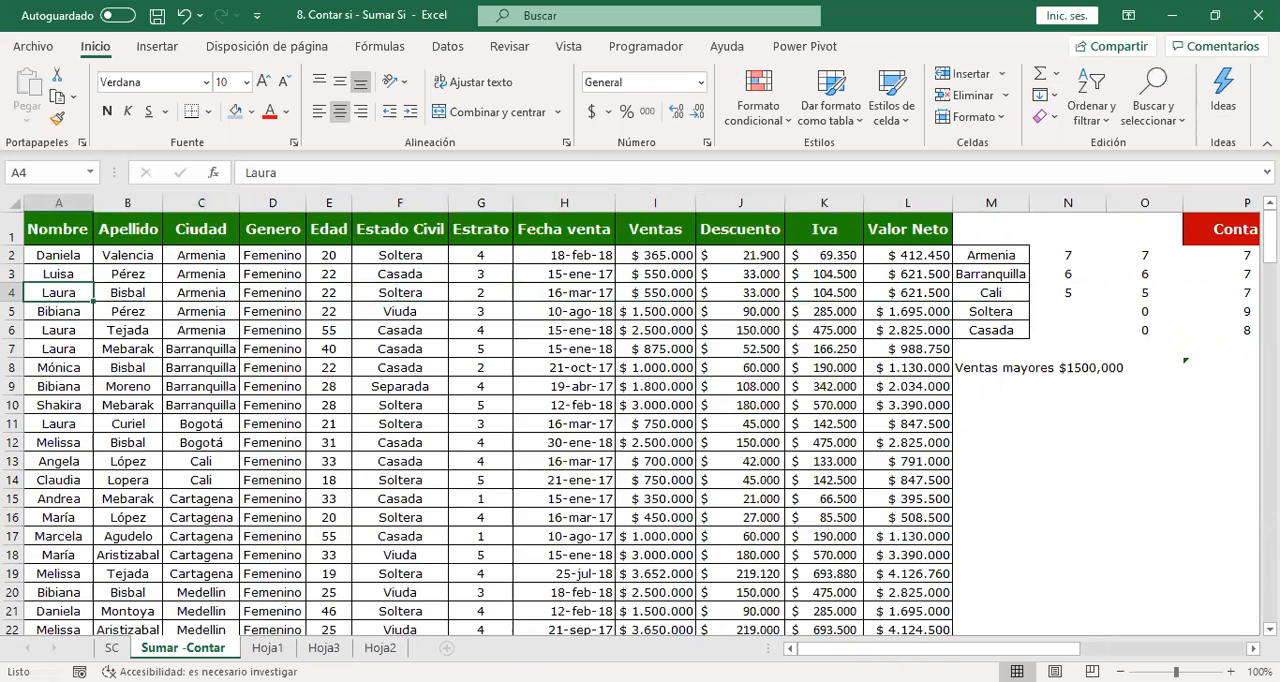
pyautogui.press('Right')
pyautogui.press('Right')
pyautogui.press('Right')
pyautogui.press('Right')
pyautogui.press('Right')
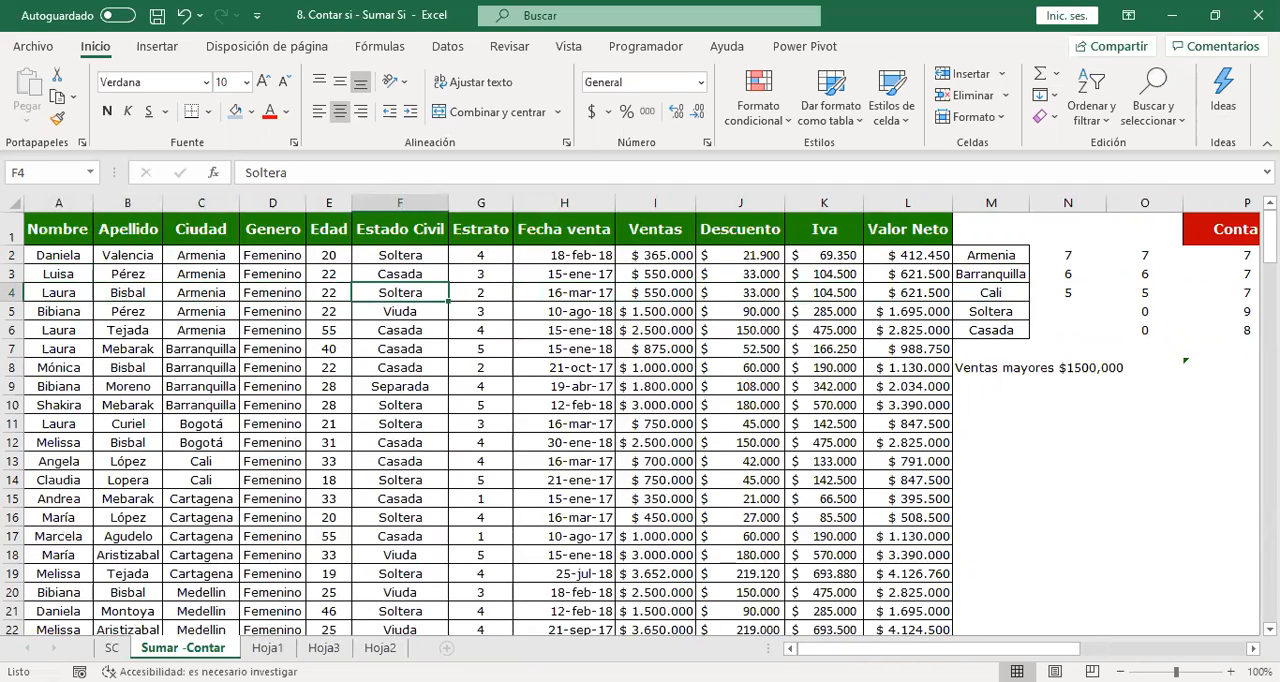
pyautogui.press('Right')
pyautogui.press('Right')
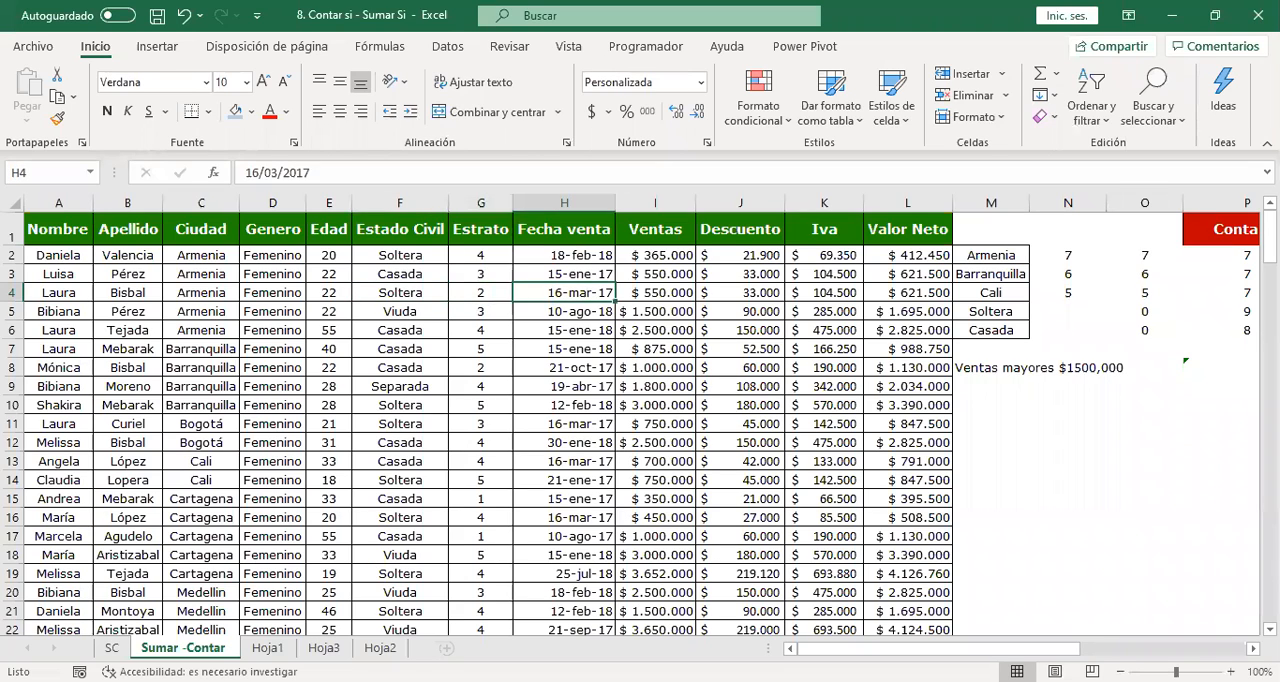
# Copy the name in A2 into S2, directly below the Sumar.si.conjunto heading.
pyautogui.press('Right')
pyautogui.press('Right')
pyautogui.press('Right')
pyautogui.press('Right')
pyautogui.press('Right')
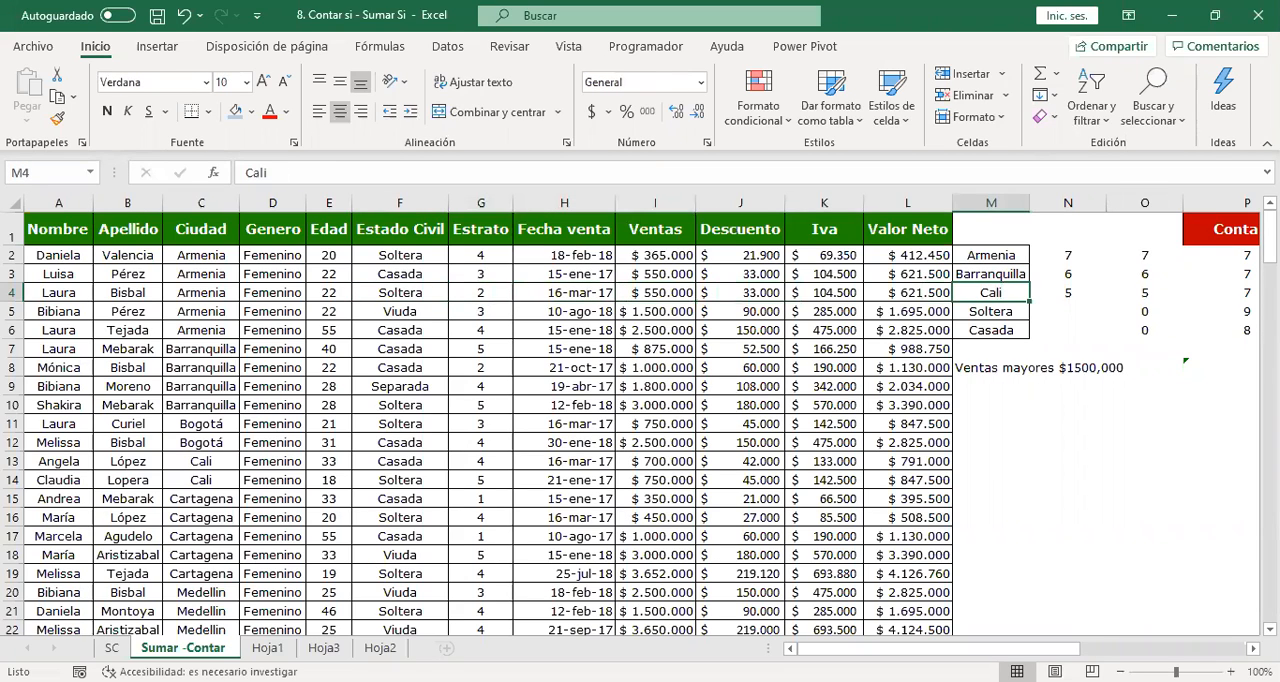
pyautogui.click(58, 254)
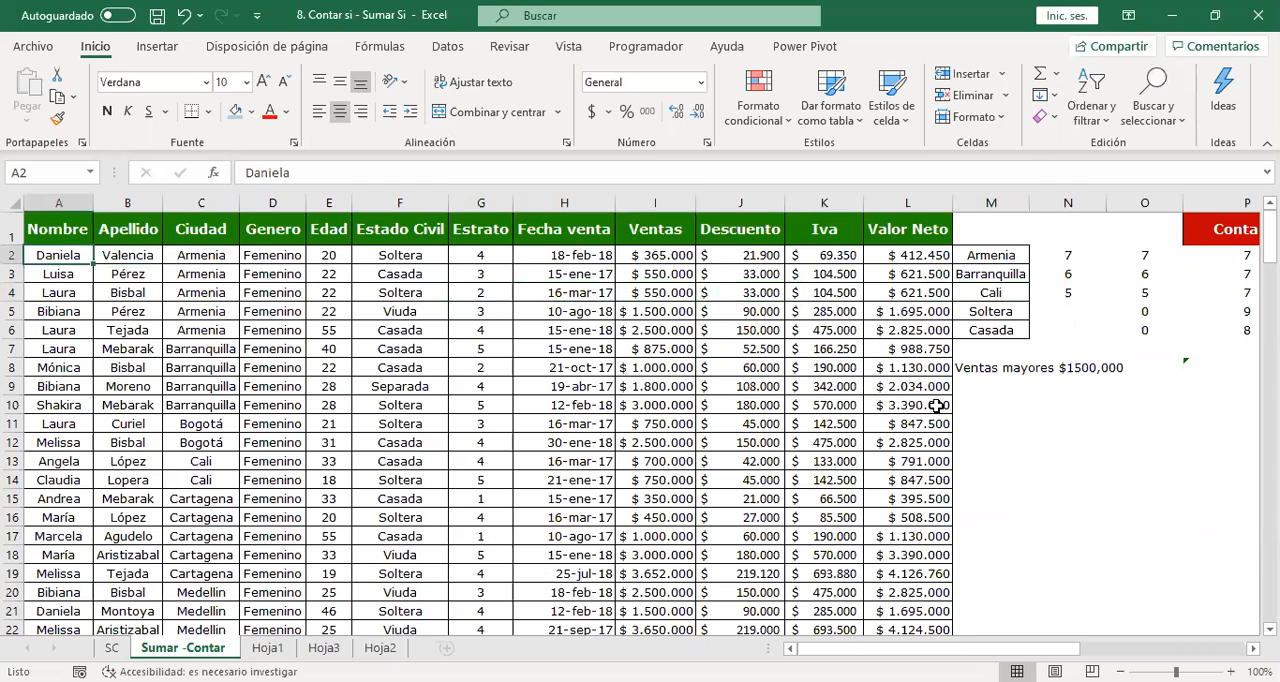
pyautogui.hotkey('ctrl', 'c')
pyautogui.press('Right')
pyautogui.press('Right')
pyautogui.press('Right')
pyautogui.press('Right')
pyautogui.press('Right')
pyautogui.press('Right')
pyautogui.press('Right')
pyautogui.press('Right')
pyautogui.press('Right')
pyautogui.press('Right')
pyautogui.press('Right')
pyautogui.press('Right')
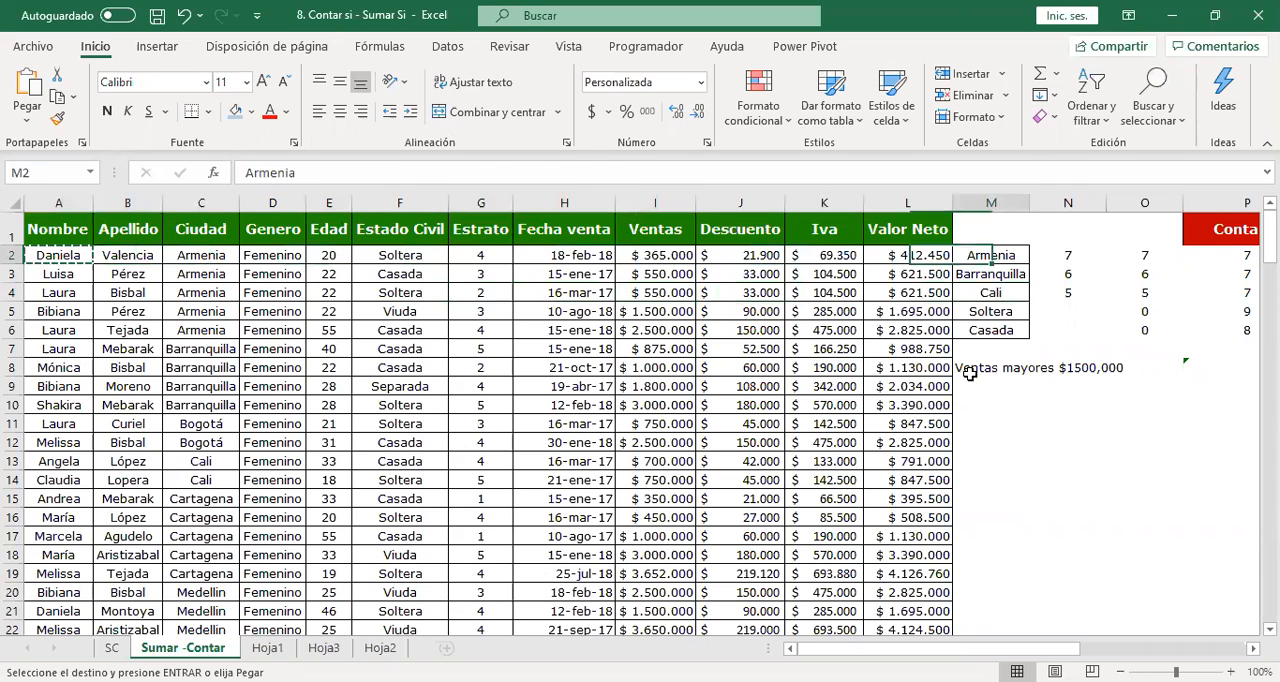
pyautogui.press('Right')
pyautogui.press('Right')
pyautogui.press('Right')
pyautogui.press('Right')
pyautogui.press('Right')
pyautogui.press('Right')
pyautogui.press('Right')
pyautogui.press('Right')
pyautogui.press('Right')
pyautogui.press('Left')
pyautogui.press('Left')
pyautogui.press('Left')
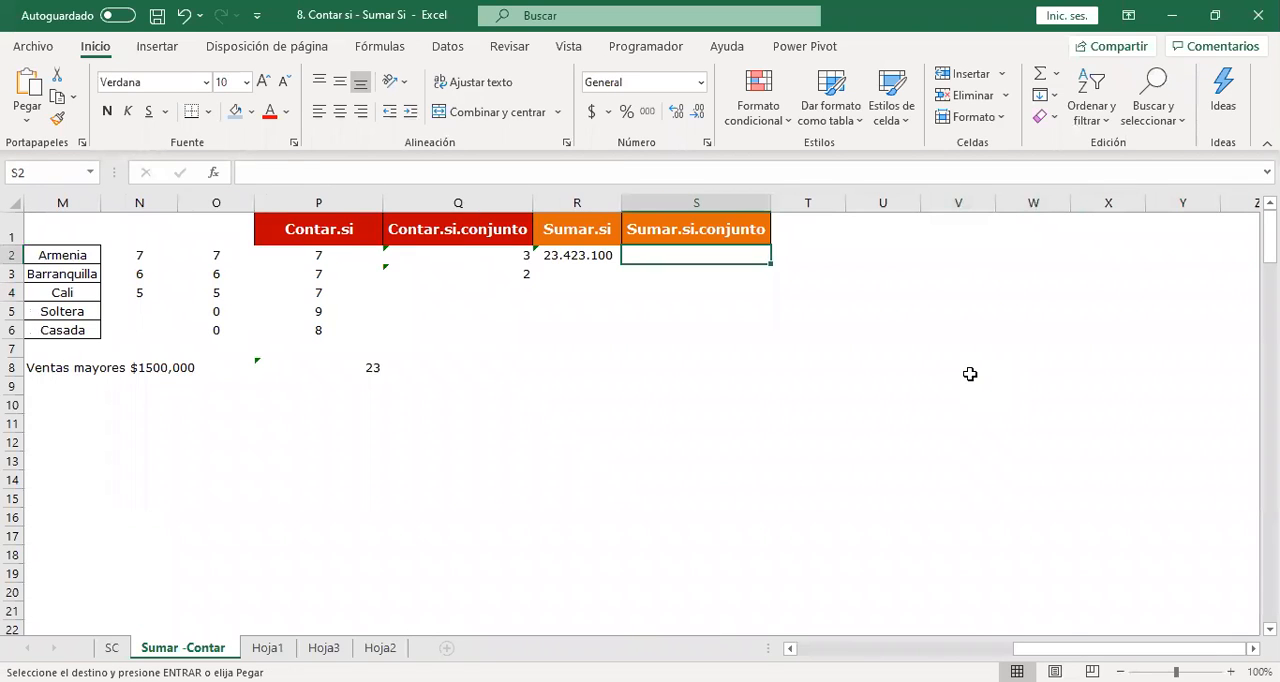
pyautogui.hotkey('ctrl', 'v')
# Copy the name in A14 of the Nombre column into S3 as the second name in the criteria list.
pyautogui.press('Left')
pyautogui.press('Left')
pyautogui.press('Left')
pyautogui.press('Left')
pyautogui.press('Left')
pyautogui.press('Left')
pyautogui.press('Left')
pyautogui.press('Left')
pyautogui.press('Left')
pyautogui.press('Left')
pyautogui.press('Left')
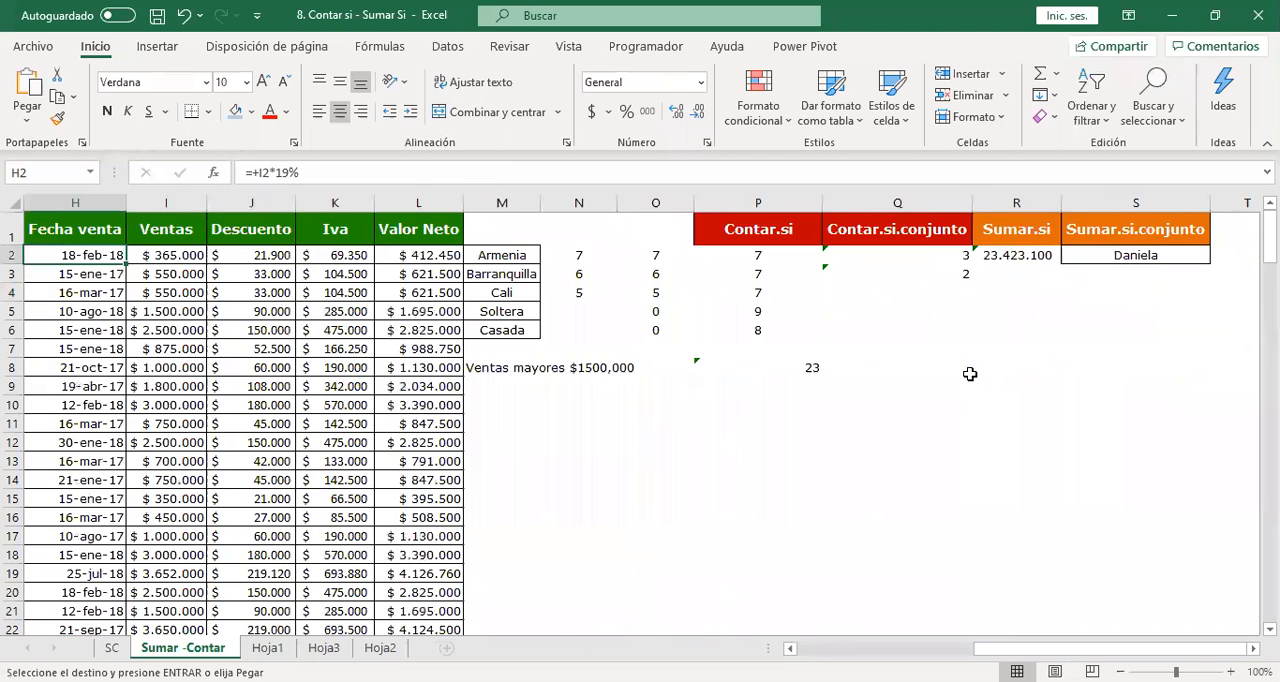
pyautogui.press('Left')
pyautogui.press('Left')
pyautogui.press('Left')
pyautogui.press('Left')
pyautogui.press('Left')
pyautogui.press('Left')
pyautogui.press('Left')
pyautogui.press('Down')
pyautogui.press('Down')
pyautogui.press('Down')
pyautogui.press('Down')
pyautogui.press('Down')
pyautogui.press('Down')
pyautogui.press('Down')
pyautogui.press('Down')
pyautogui.press('Down')
pyautogui.press('Down')
pyautogui.press('Down')
pyautogui.press('Down')
pyautogui.press('Down')
pyautogui.press('Up')
pyautogui.press('Up')
pyautogui.press('Down')
pyautogui.hotkey('ctrl', 'c')
pyautogui.press('Right')
pyautogui.press('Right')
pyautogui.press('Right')
pyautogui.press('Right')
pyautogui.press('Right')
pyautogui.press('Right')
pyautogui.press('Right')
pyautogui.press('Right')
pyautogui.press('Right')
pyautogui.press('Right')
pyautogui.press('Right')
pyautogui.press('Right')
pyautogui.press('Right')
pyautogui.press('Right')
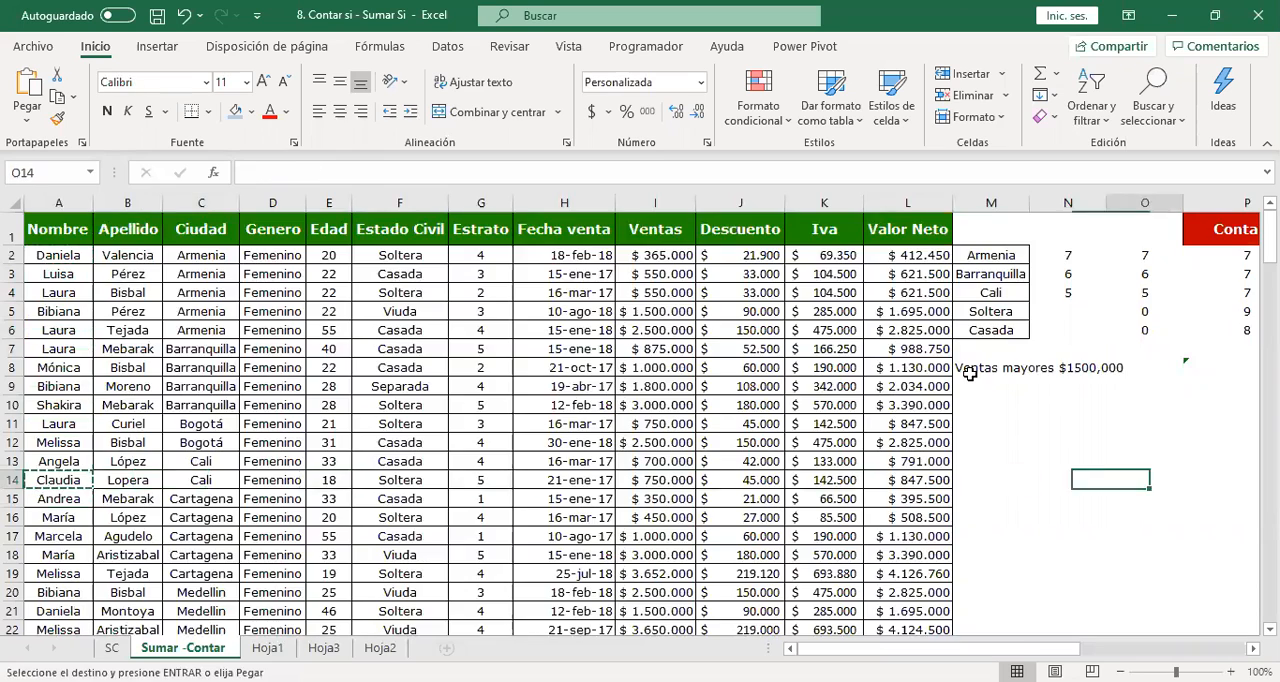
pyautogui.press('Right')
pyautogui.press('Right')
pyautogui.press('Right')
pyautogui.press('Right')
pyautogui.press('Right')
pyautogui.press('Right')
pyautogui.press('Right')
pyautogui.press('Right')
pyautogui.press('Right')
pyautogui.press('Right')
pyautogui.press('Right')
pyautogui.press('Left')
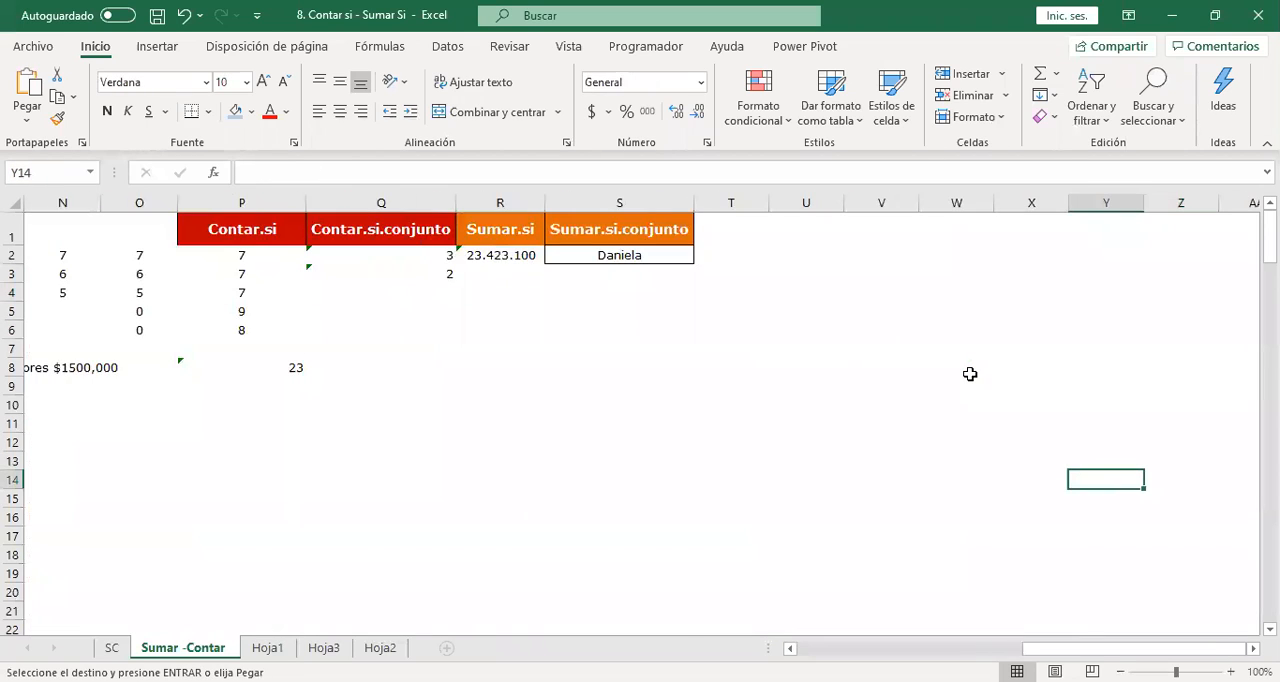
pyautogui.press('Left')
pyautogui.press('Left')
pyautogui.press('Left')
pyautogui.press('Left')
pyautogui.press('Left')
pyautogui.press('Up')
pyautogui.press('Up')
pyautogui.press('Up')
pyautogui.press('Up')
pyautogui.press('Up')
pyautogui.press('Up')
pyautogui.press('Up')
pyautogui.press('Up')
pyautogui.press('Up')
pyautogui.press('Up')
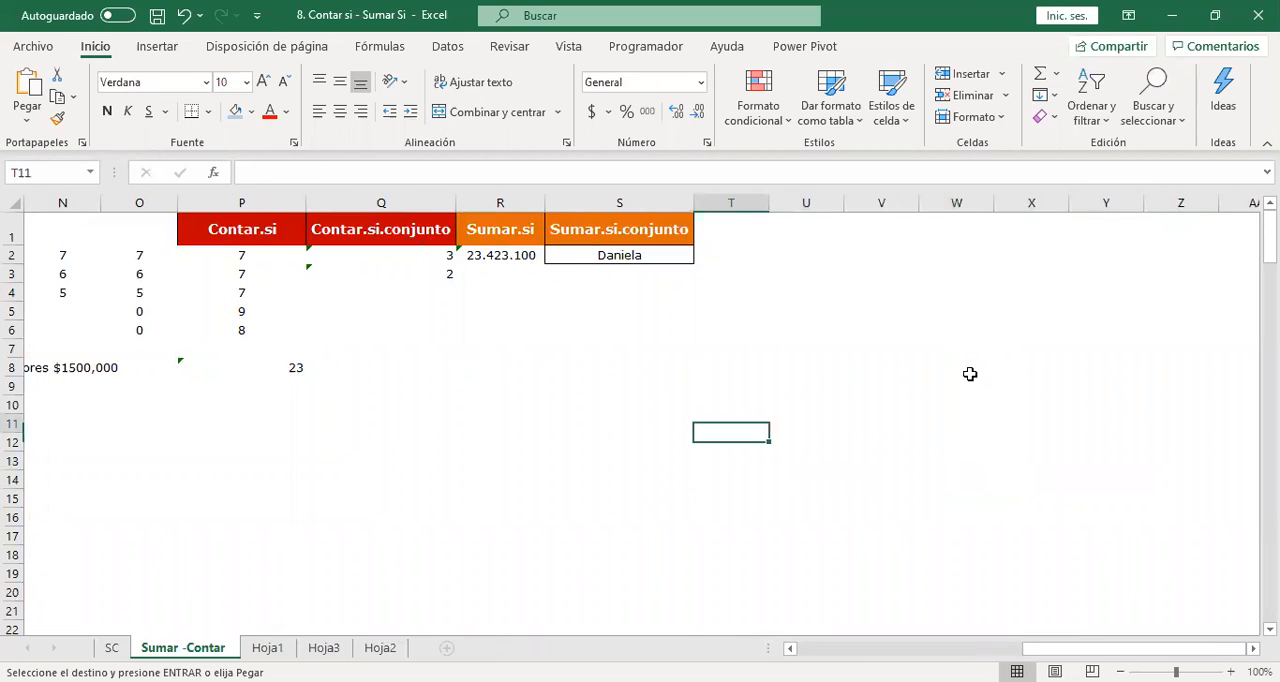
pyautogui.press('Left')
pyautogui.press('Left')
pyautogui.press('Up')
pyautogui.press('Right')
pyautogui.hotkey('ctrl', 'v')
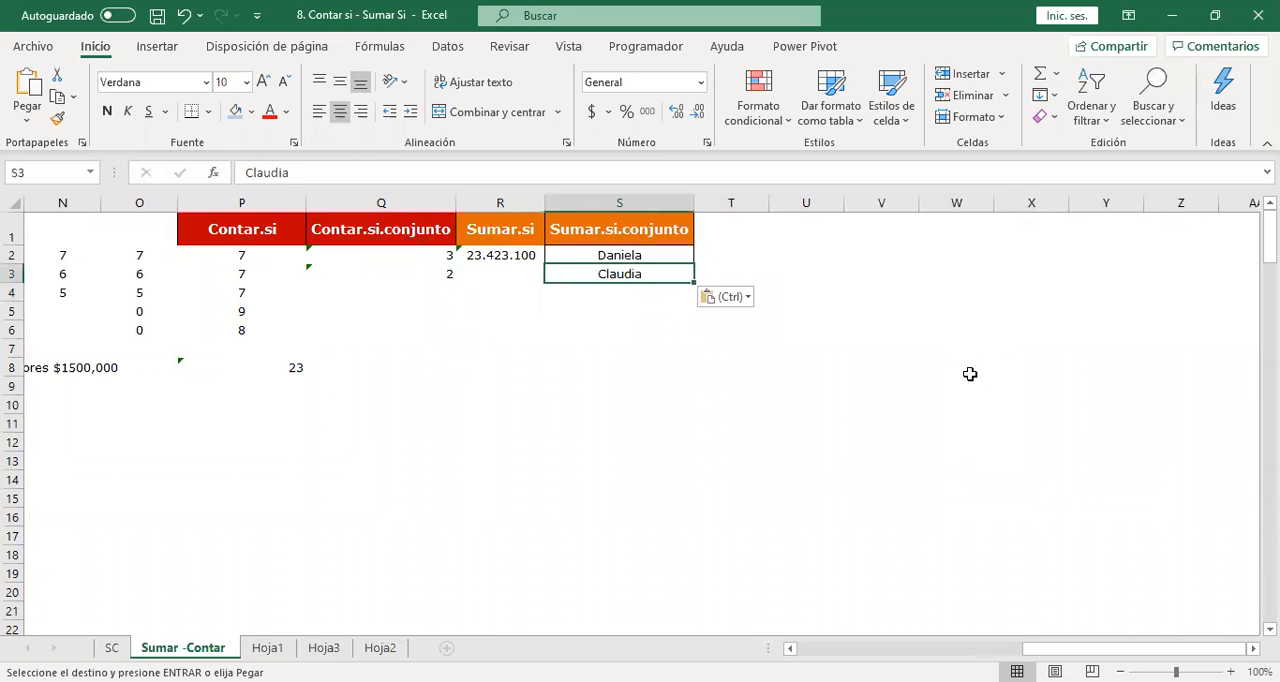
# Copy the name in A23 of the Nombre column into S4 as the third name in the criteria list.
pyautogui.press('Left')
pyautogui.press('Left')
pyautogui.press('Left')
pyautogui.press('Left')
pyautogui.press('Left')
pyautogui.press('Left')
pyautogui.press('Left')
pyautogui.press('Left')
pyautogui.press('Left')
pyautogui.press('Left')
pyautogui.press('Left')
pyautogui.press('Left')
pyautogui.press('Left')
pyautogui.press('Left')
pyautogui.press('Left')
pyautogui.press('Left')
pyautogui.press('Left')
pyautogui.press('Left')
pyautogui.press('Down')
pyautogui.press('Down')
pyautogui.press('Down')
pyautogui.press('Down')
pyautogui.press('Down')
pyautogui.press('Down')
pyautogui.press('Down')
pyautogui.press('Down')
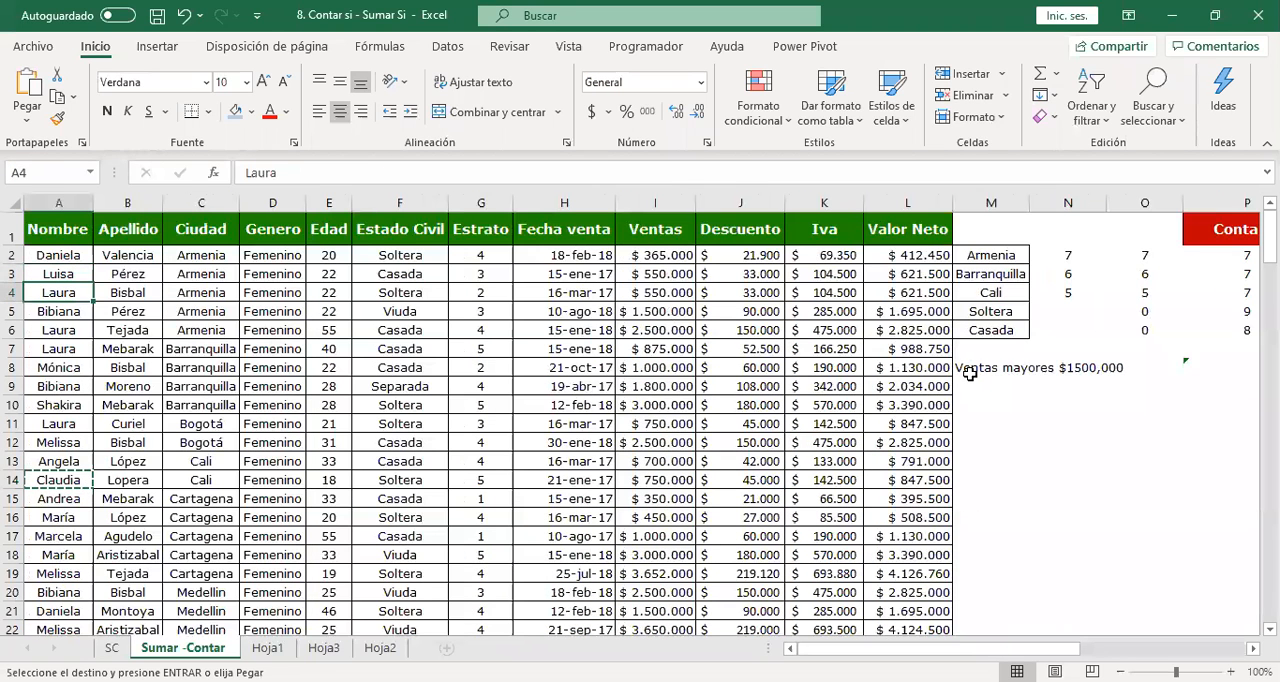
pyautogui.press('Down')
pyautogui.press('Down')
pyautogui.press('Down')
pyautogui.press('Down')
pyautogui.press('Down')
pyautogui.press('Down')
pyautogui.press('Down')
pyautogui.press('Down')
pyautogui.press('Down')
pyautogui.press('Down')
pyautogui.press('Down')
pyautogui.press('Down')
pyautogui.press('Down')
pyautogui.press('Up')
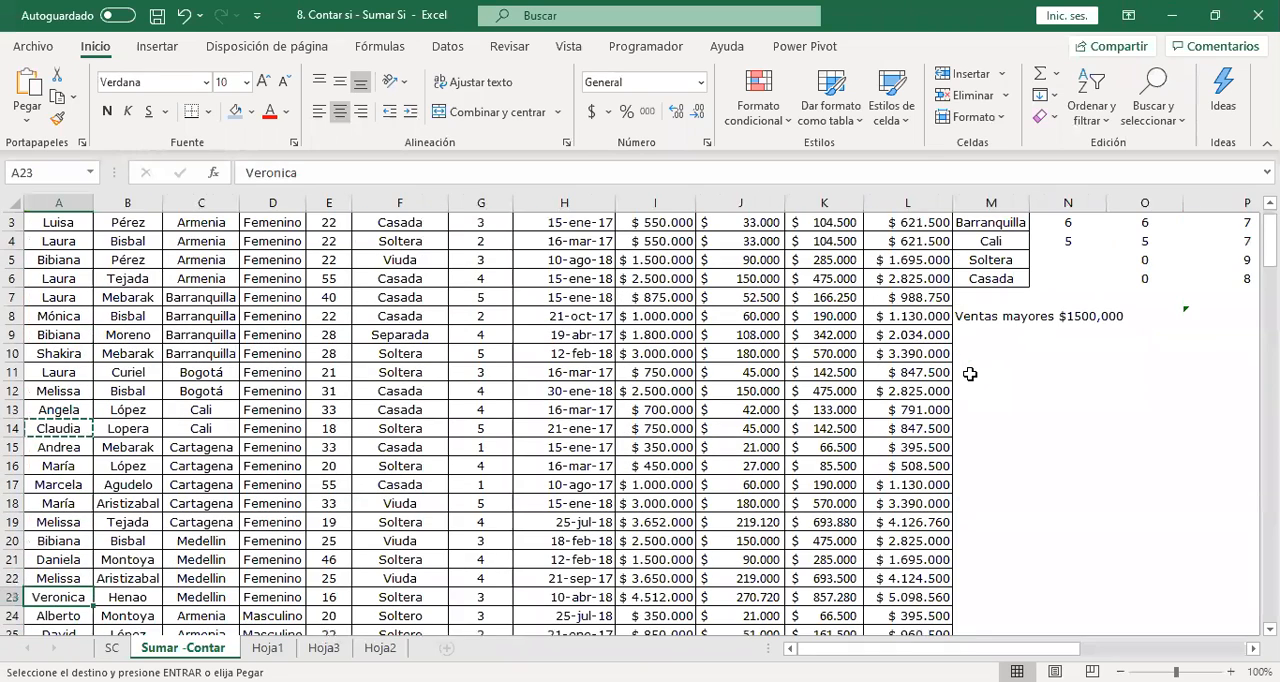
pyautogui.hotkey('ctrl', 'c')
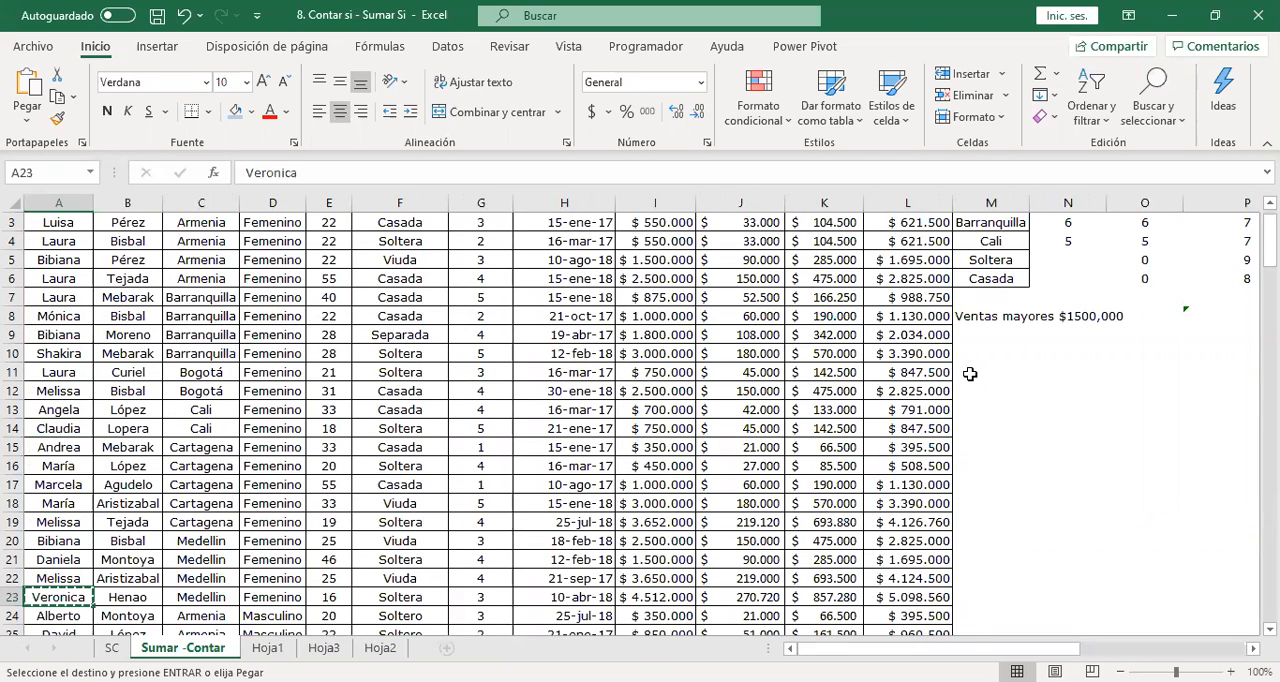
pyautogui.press('Right')
pyautogui.press('Right')
pyautogui.press('Right')
pyautogui.press('Right')
pyautogui.press('Right')
pyautogui.press('Right')
pyautogui.press('Right')
pyautogui.press('Right')
pyautogui.press('Right')
pyautogui.press('Right')
pyautogui.press('Right')
pyautogui.press('Right')
pyautogui.press('Right')
pyautogui.press('Right')
pyautogui.press('Right')
pyautogui.press('Right')
pyautogui.press('Right')
pyautogui.press('Right')
pyautogui.press('Up')
pyautogui.press('Up')
pyautogui.press('Up')
pyautogui.press('Up')
pyautogui.press('Up')
pyautogui.press('Up')
pyautogui.press('Up')
pyautogui.press('Up')
pyautogui.press('Up')
pyautogui.press('Up')
pyautogui.press('Up')
pyautogui.press('Up')
pyautogui.press('Up')
pyautogui.press('Up')
pyautogui.press('Up')
pyautogui.press('Up')
pyautogui.press('Up')
pyautogui.press('Up')
pyautogui.press('Up')
pyautogui.press('Up')
pyautogui.press('Right')
pyautogui.press('Right')
pyautogui.press('Right')
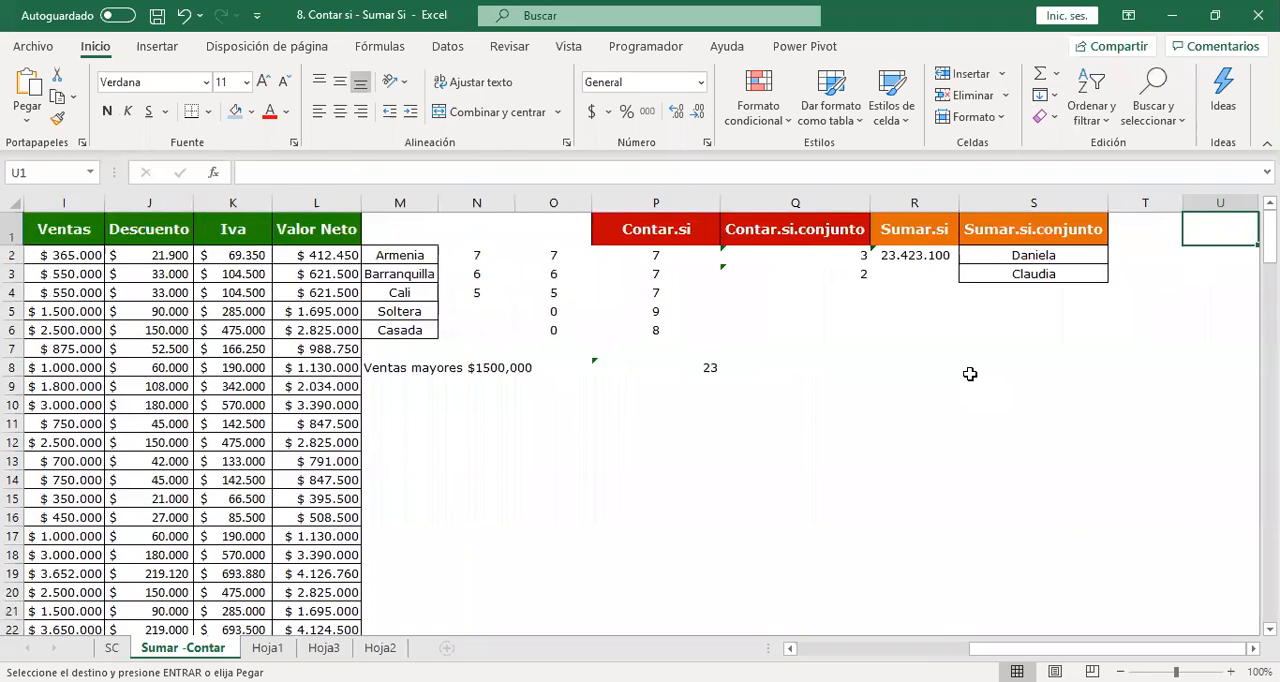
pyautogui.press('Down')
pyautogui.press('Down')
pyautogui.press('Left')
pyautogui.press('Left')
pyautogui.press('Left')
pyautogui.press('Down')
pyautogui.hotkey('ctrl', 'v')
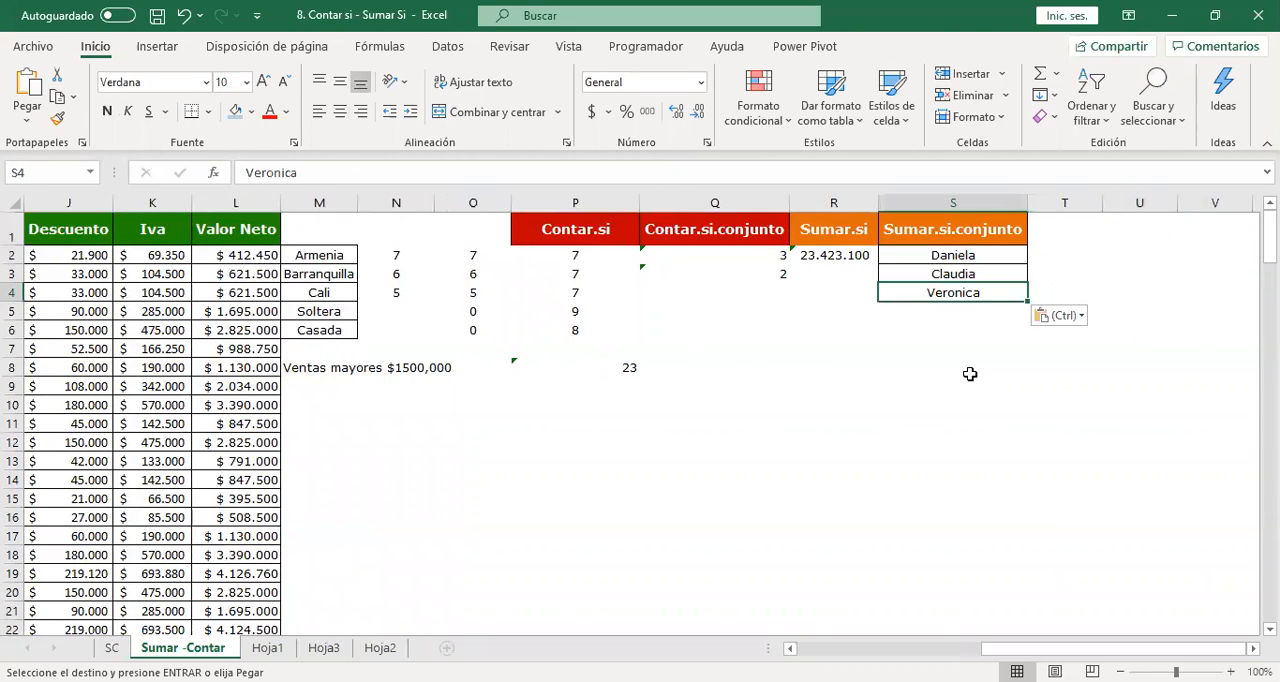
# Review the list of names in S2:S4 under the Sumar.si.conjunto heading.
pyautogui.press('Up')
pyautogui.press('Up')
pyautogui.press('Up')
pyautogui.press('Down')
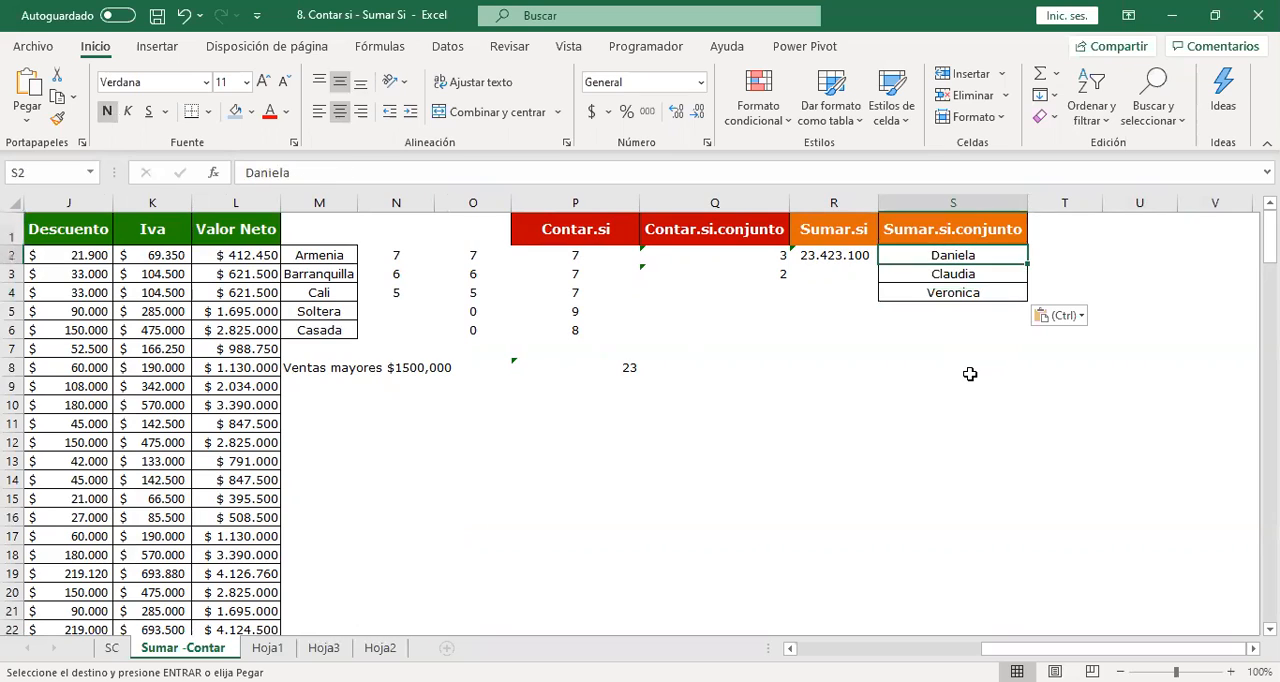
pyautogui.hotkey('shift', 'Down')
pyautogui.hotkey('shift', 'Down')
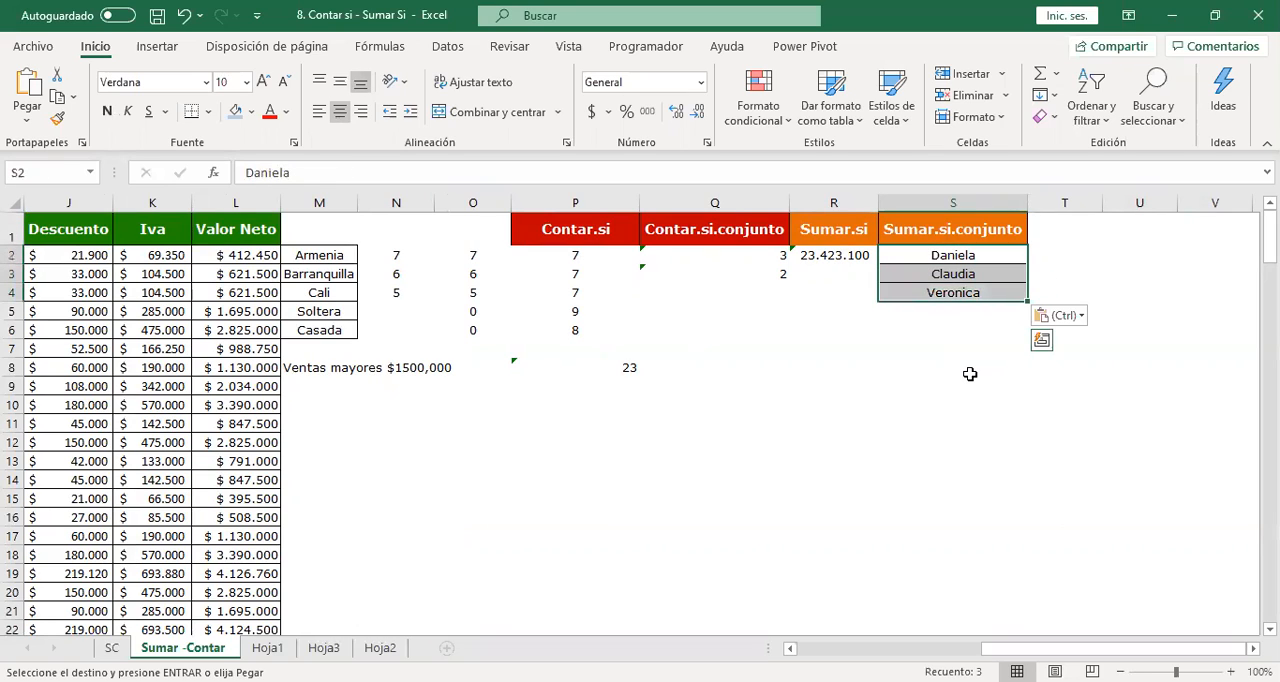
pyautogui.press('Up')
pyautogui.press('Down')
pyautogui.press('Right')
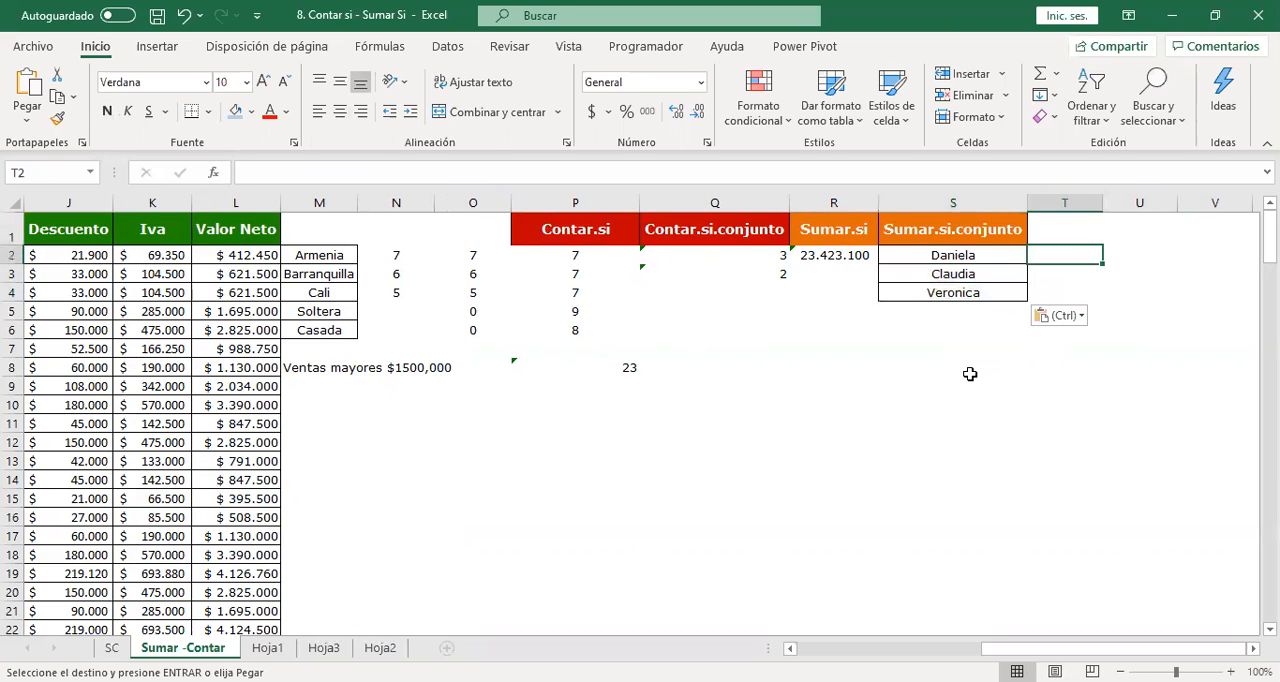
# Enter the criterion heading "Soltera" in T1, beside the Sumar.si.conjunto heading.
pyautogui.press('Right')
pyautogui.press('Right')
pyautogui.press('Right')
pyautogui.press('Right')
pyautogui.press('Right')
pyautogui.press('Right')
pyautogui.press('Right')
pyautogui.press('Right')
pyautogui.press('Left')
pyautogui.press('Left')
pyautogui.press('Left')
pyautogui.press('Left')
pyautogui.press('Left')
pyautogui.press('Left')
pyautogui.press('Left')
pyautogui.press('Left')
pyautogui.press('Left')
pyautogui.press('Up')
pyautogui.press('Right')
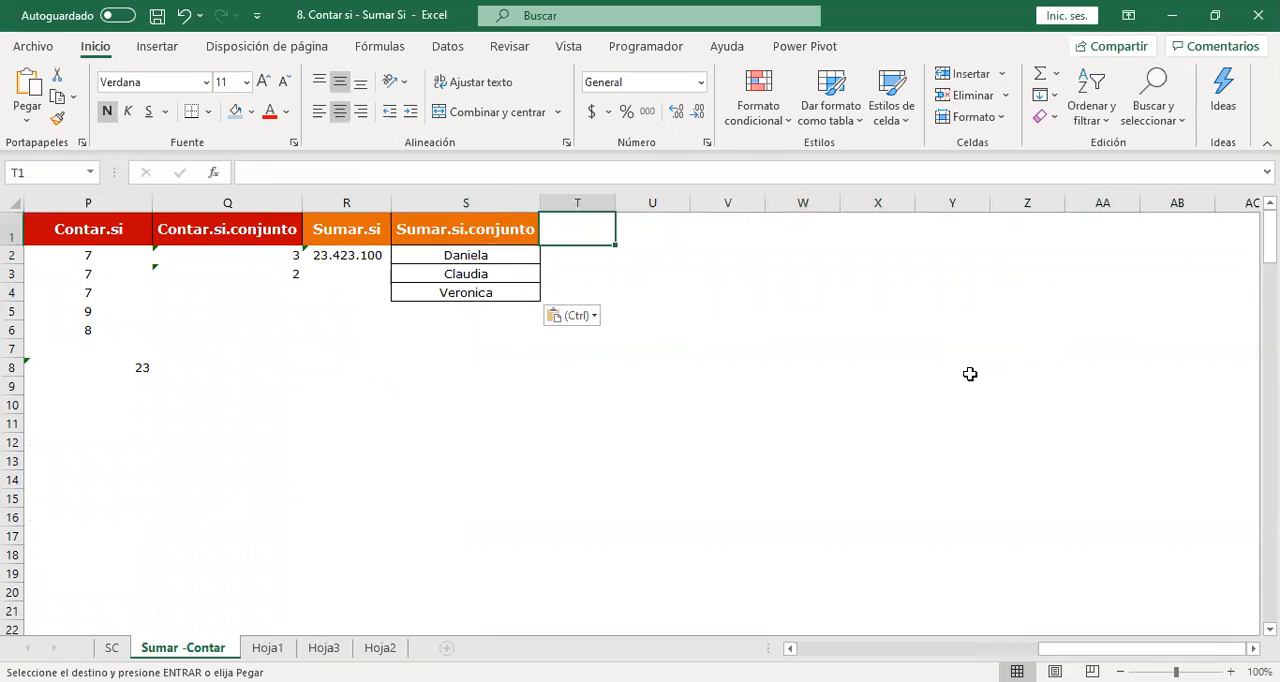
pyautogui.write('SOluc')
pyautogui.press('BackSpace')
pyautogui.press('BackSpace')
pyautogui.press('BackSpace')
pyautogui.press('BackSpace')
pyautogui.write('olteras')
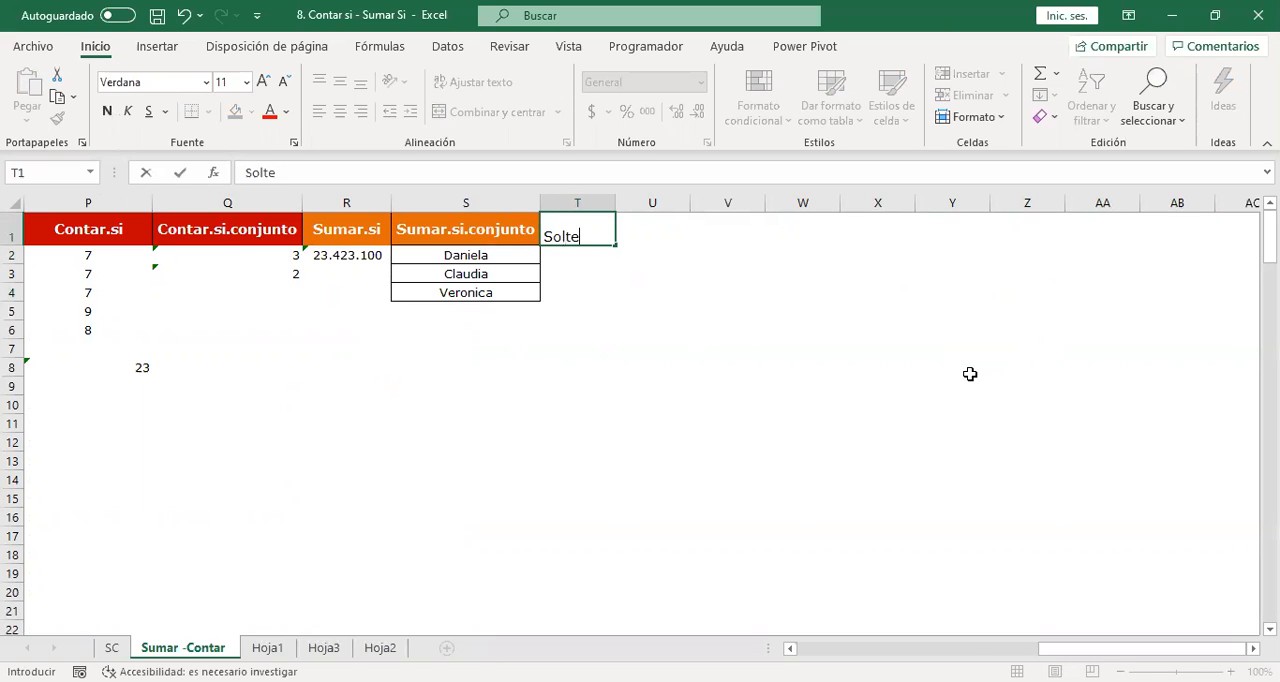
pyautogui.press('Return')
pyautogui.press('Up')
pyautogui.press('F2')
pyautogui.press('BackSpace')
pyautogui.press('Return')
# Examine the sales table from Nombre to Estrato for a further condition to use in the total.
pyautogui.press('Left')
pyautogui.press('Left')
pyautogui.press('Left')
pyautogui.press('Left')
pyautogui.press('Left')
pyautogui.press('Left')
pyautogui.press('Left')
pyautogui.press('Left')
pyautogui.press('Left')
pyautogui.press('Left')
pyautogui.press('Left')
pyautogui.press('Left')
pyautogui.press('Left')
pyautogui.press('Left')
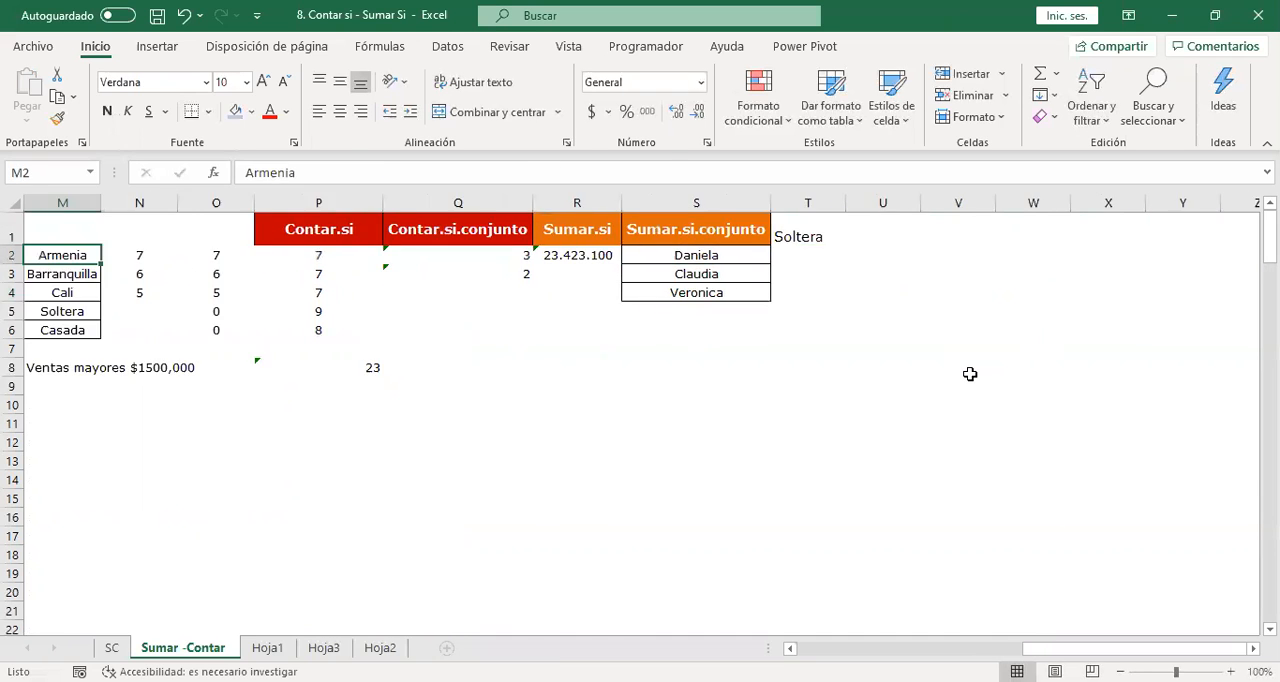
pyautogui.press('Down')
pyautogui.press('Down')
pyautogui.press('Down')
pyautogui.press('Down')
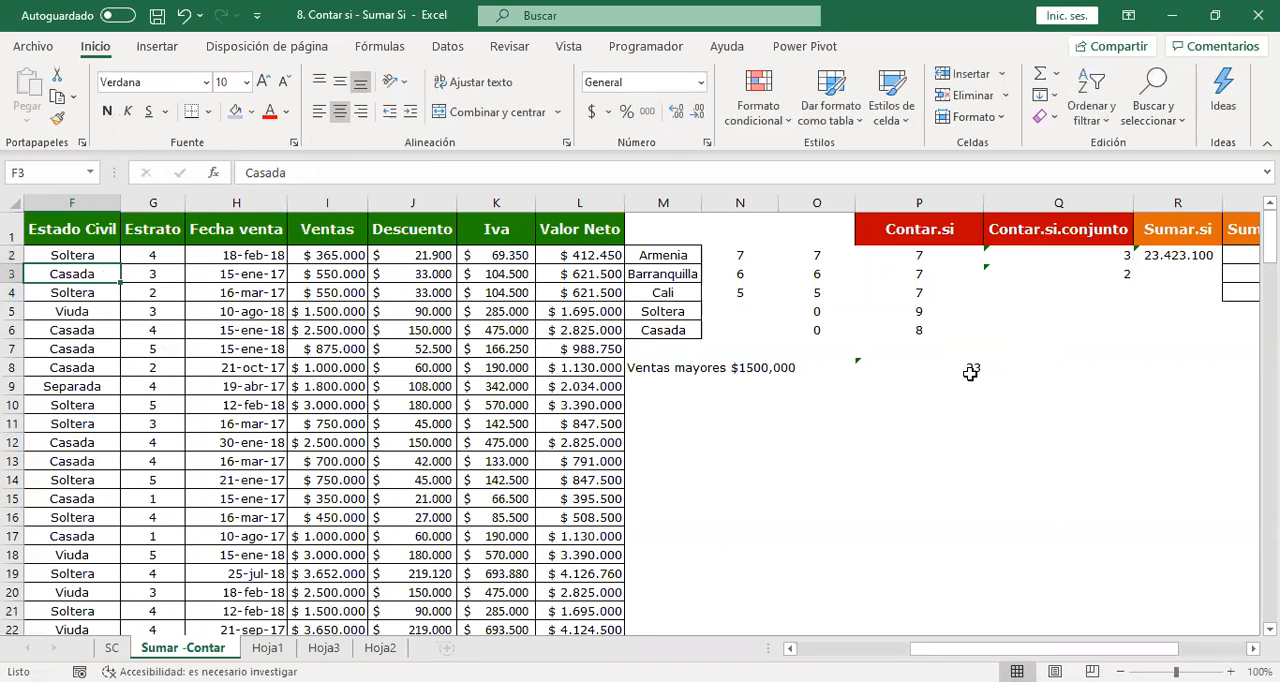
pyautogui.press('Left')
pyautogui.press('Left')
pyautogui.press('Left')
pyautogui.press('Left')
pyautogui.press('Left')
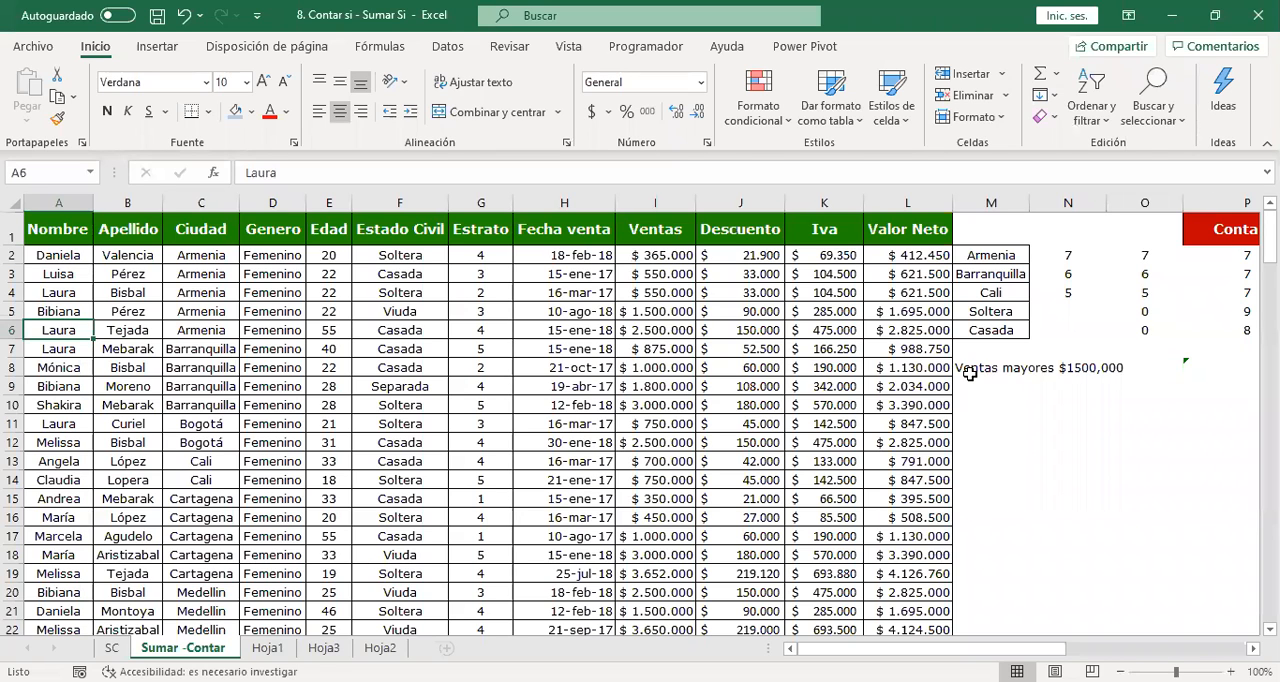
pyautogui.press('Right')
pyautogui.press('Right')
pyautogui.press('Right')
pyautogui.press('Right')
pyautogui.press('Right')
pyautogui.press('Right')
pyautogui.press('Right')
pyautogui.press('Right')
pyautogui.press('Right')
pyautogui.press('Right')
pyautogui.press('Right')
pyautogui.press('Right')
pyautogui.press('Right')
pyautogui.press('Right')
pyautogui.press('Right')
pyautogui.press('Right')
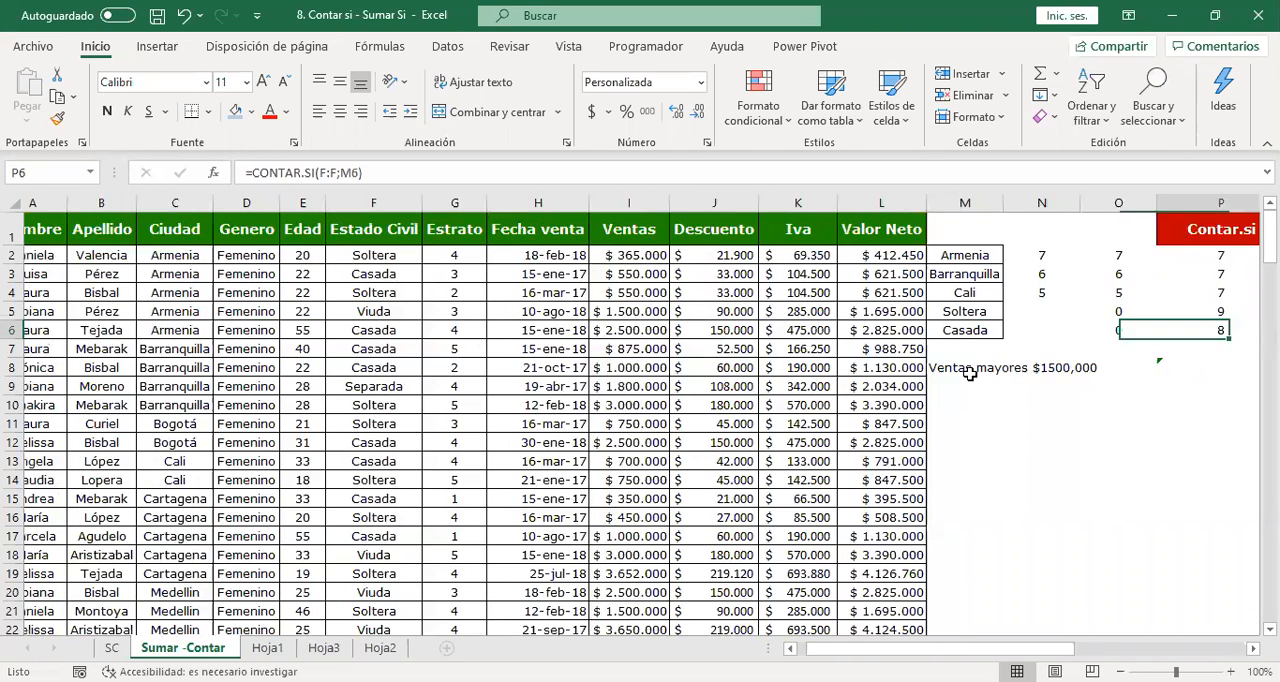
# Enter the criterion heading "estrato 3" in U1, beside the Soltera heading.
pyautogui.press('Right')
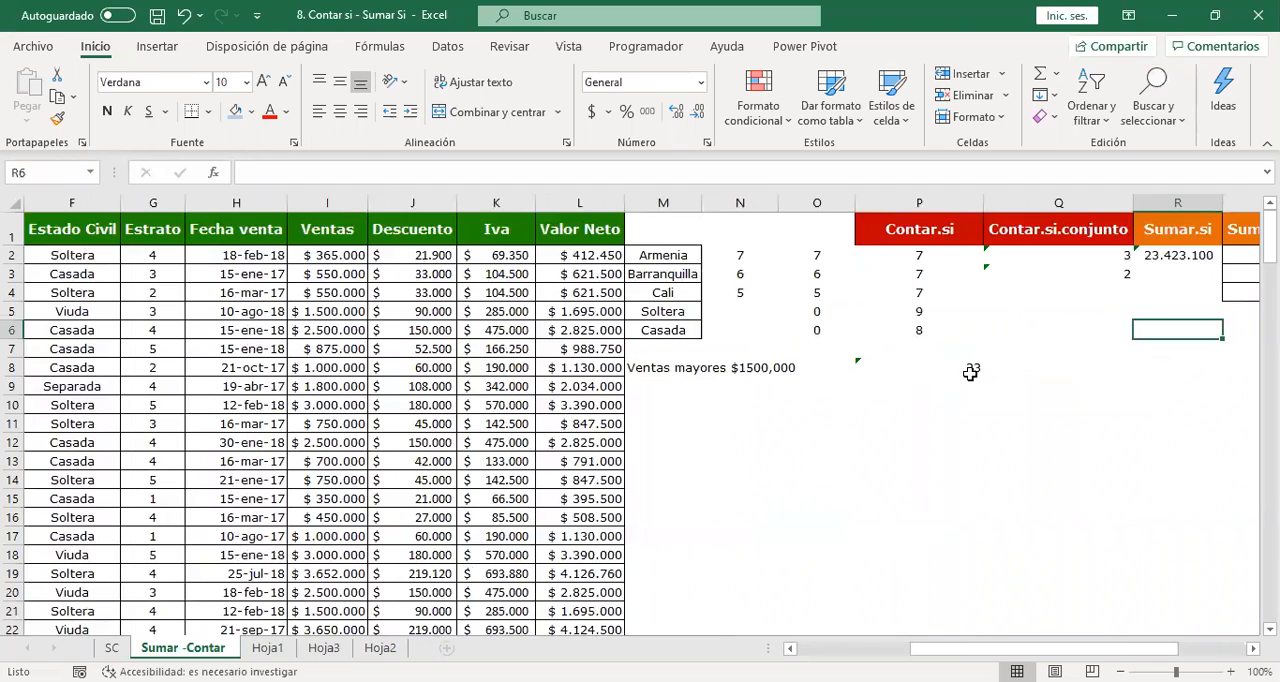
pyautogui.press('Right')
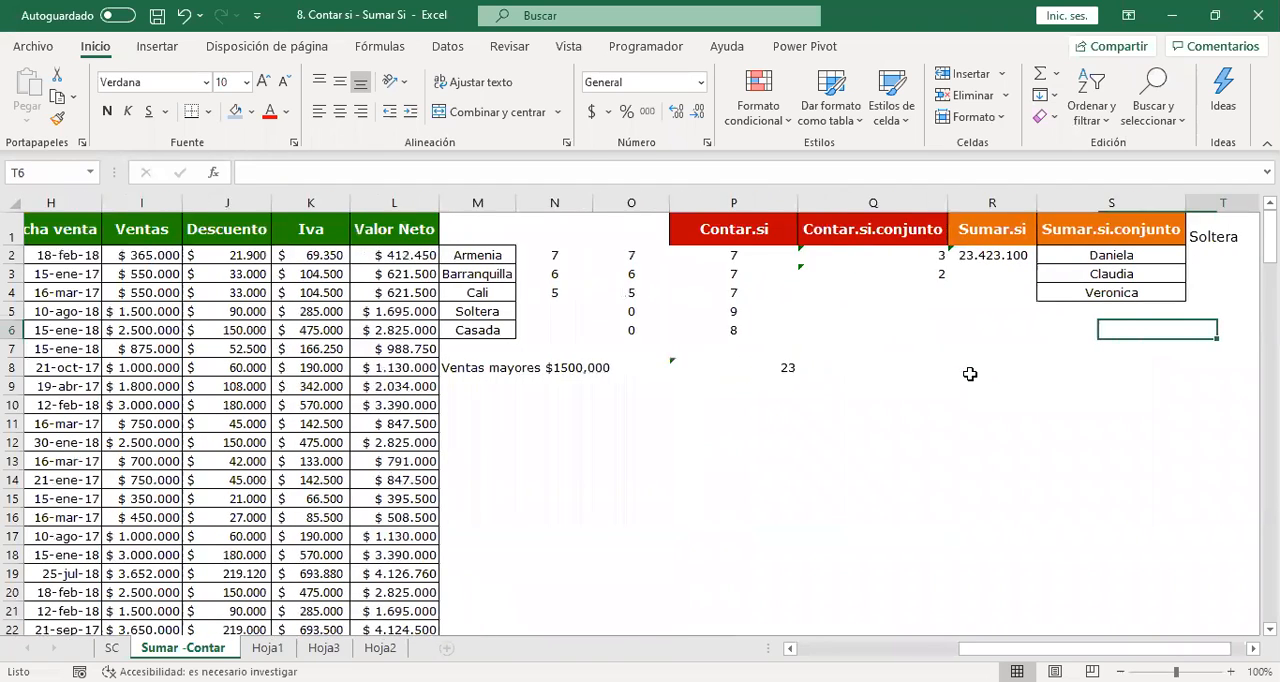
pyautogui.press('Right')
pyautogui.press('Right')
pyautogui.press('Right')
pyautogui.press('Right')
pyautogui.press('Up')
pyautogui.press('Up')
pyautogui.press('Up')
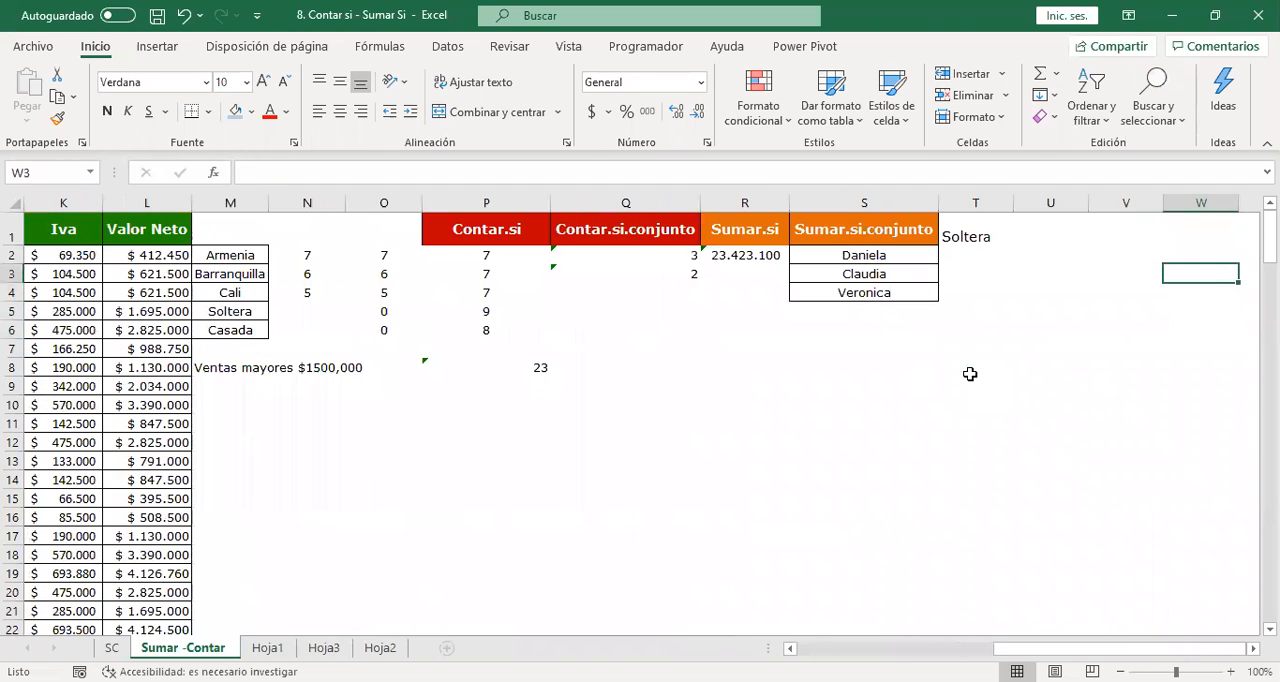
pyautogui.press('Left')
pyautogui.press('Left')
pyautogui.press('Up')
pyautogui.press('Up')
pyautogui.write('est')
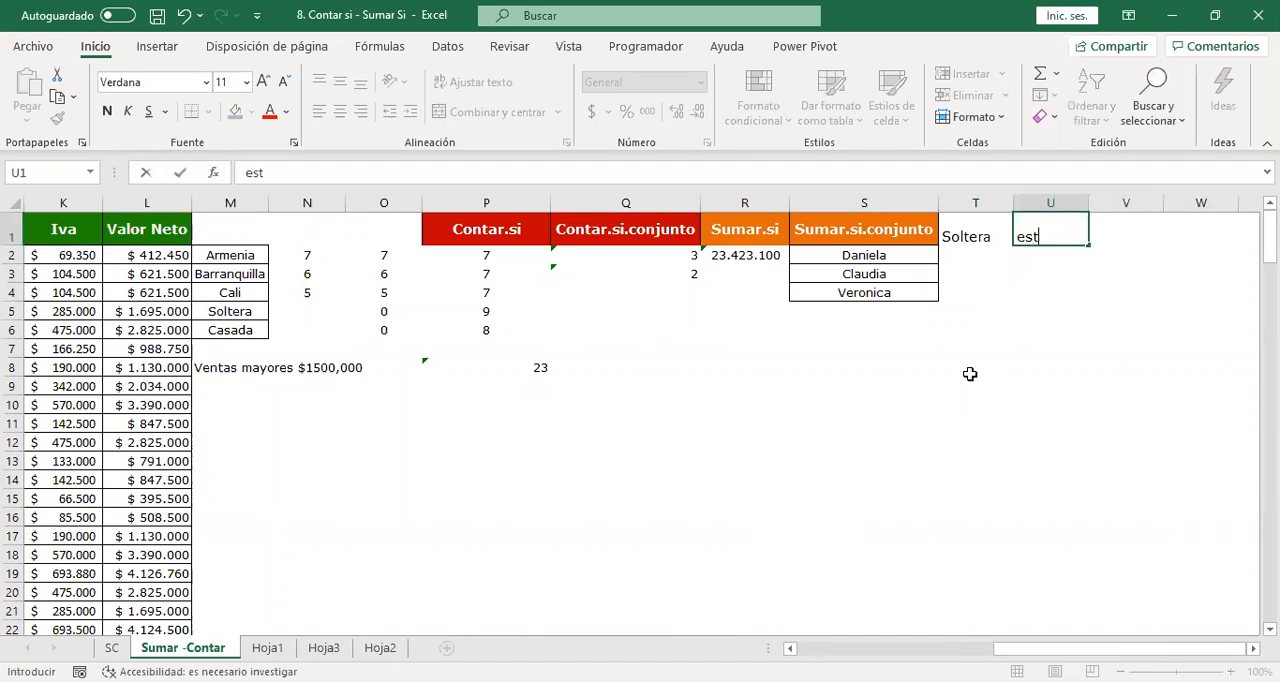
pyautogui.write('rato 3')
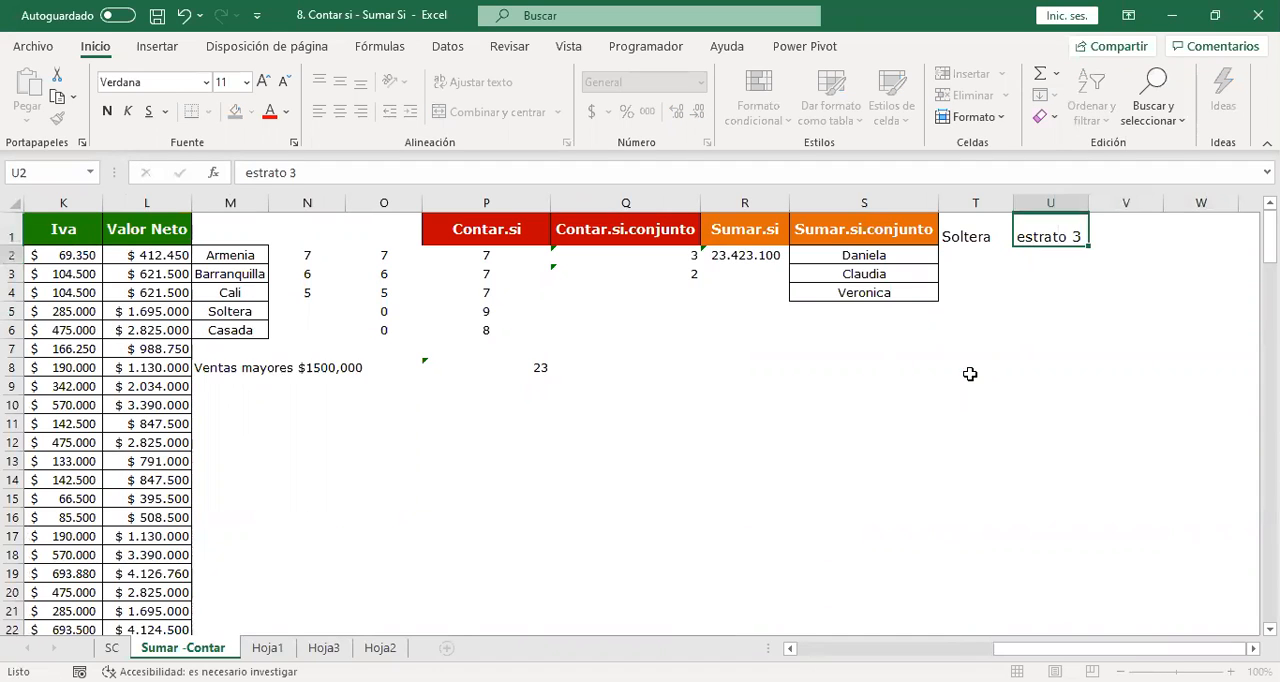
pyautogui.press('Return')
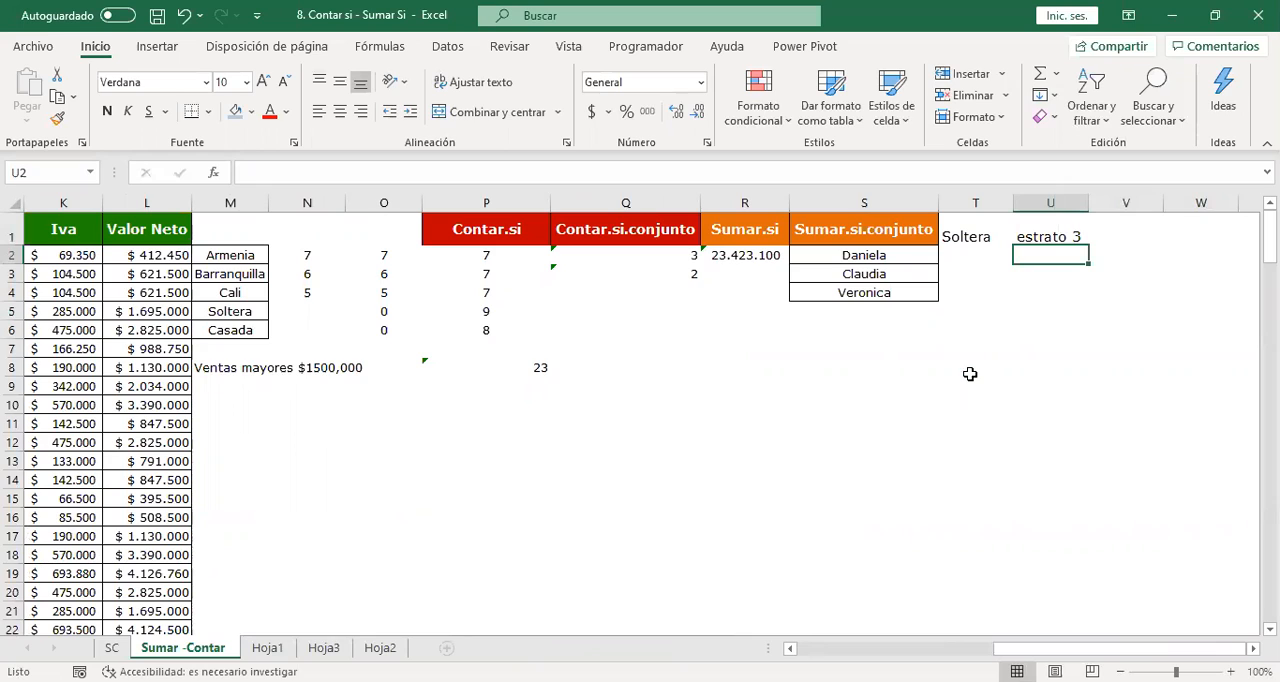
# Review the criteria layout, comparing the names in S2:S4 with the headings in T1 and U1.
pyautogui.press('Left')
pyautogui.press('Left')
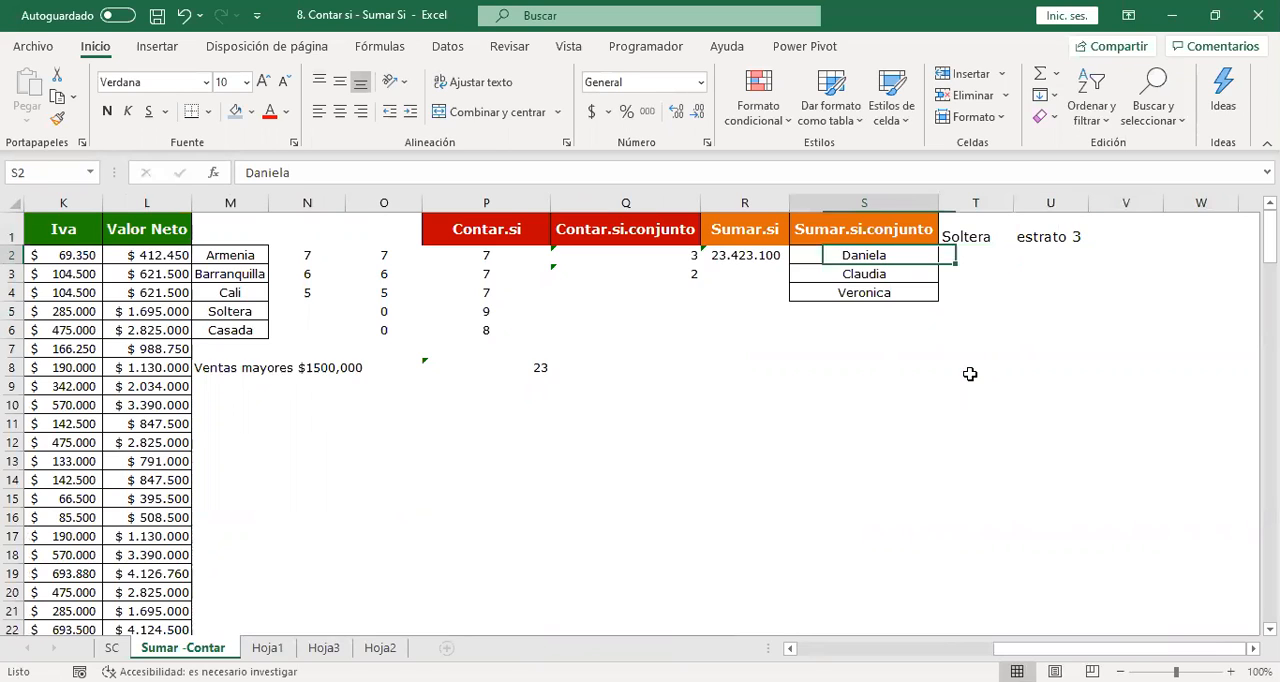
pyautogui.press('Down')
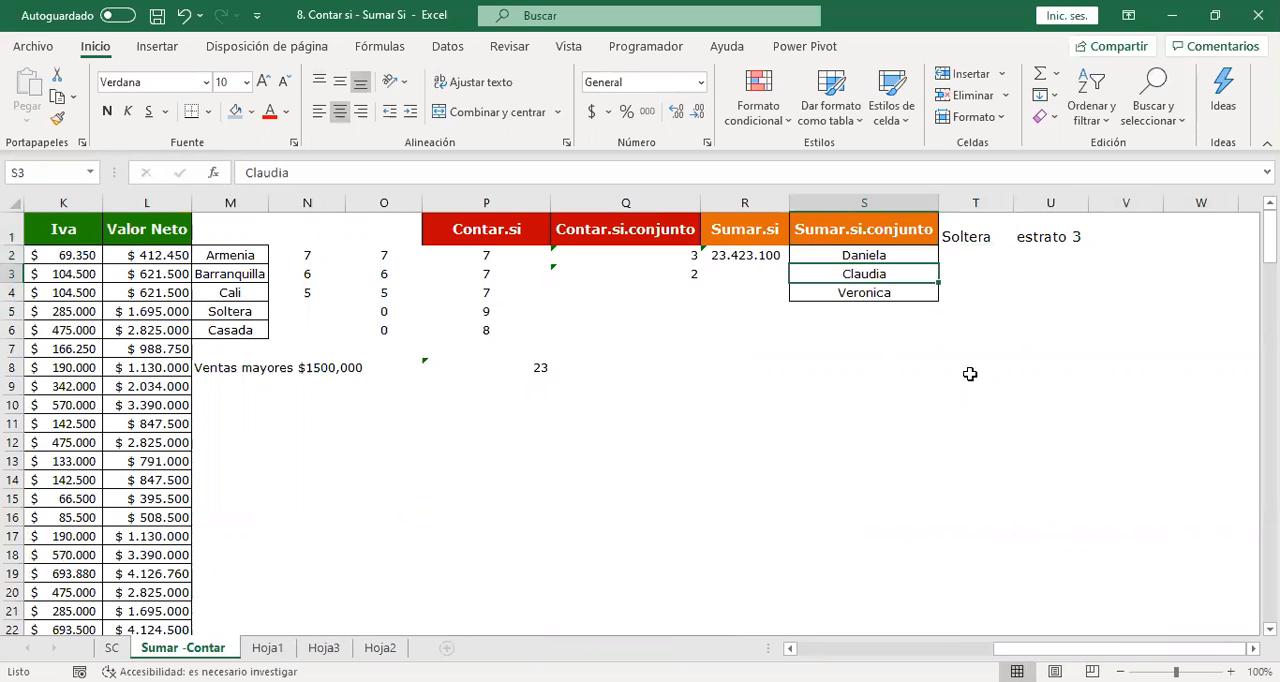
pyautogui.press('Right')
pyautogui.press('Up')
pyautogui.press('Down')
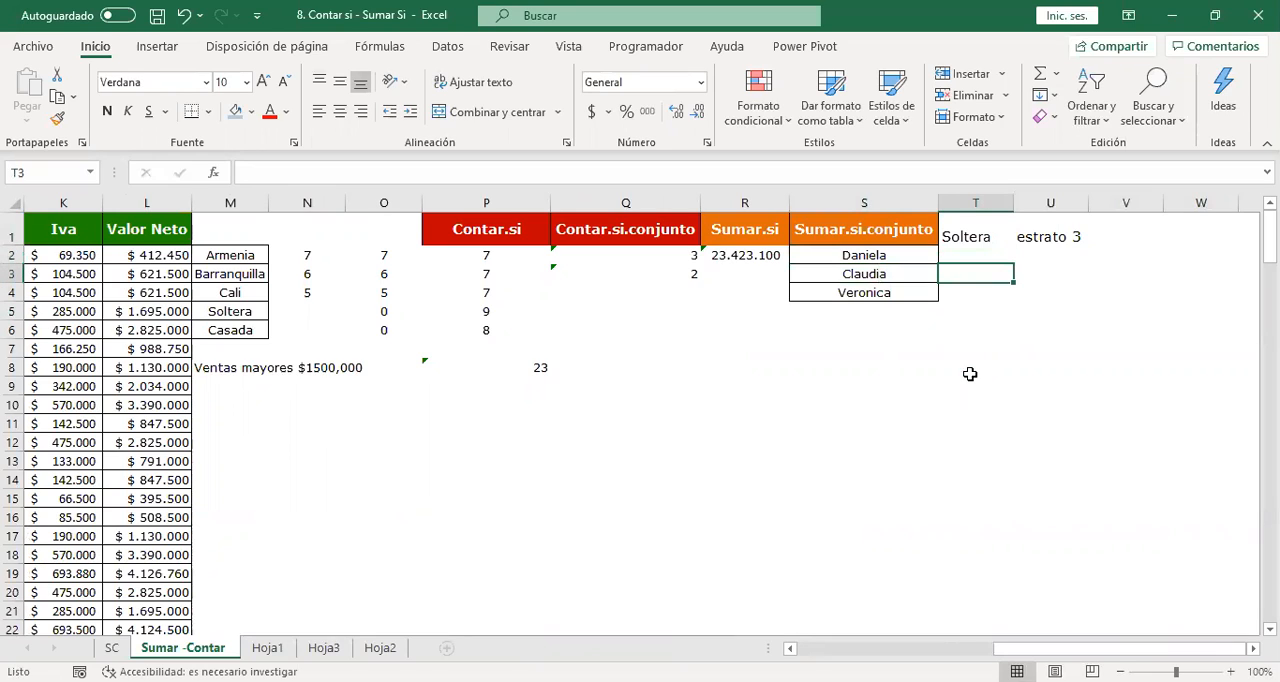
pyautogui.press('Up')
pyautogui.press('Up')
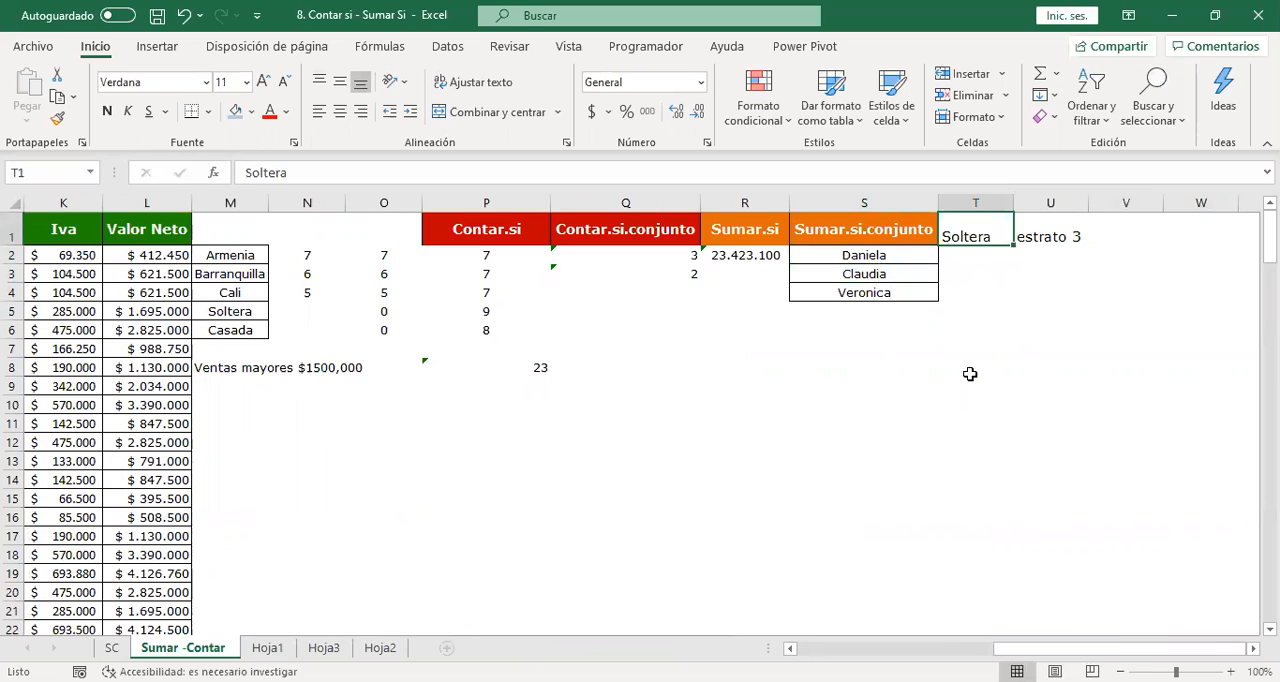
pyautogui.press('Right')
pyautogui.press('Down')
pyautogui.press('Left')
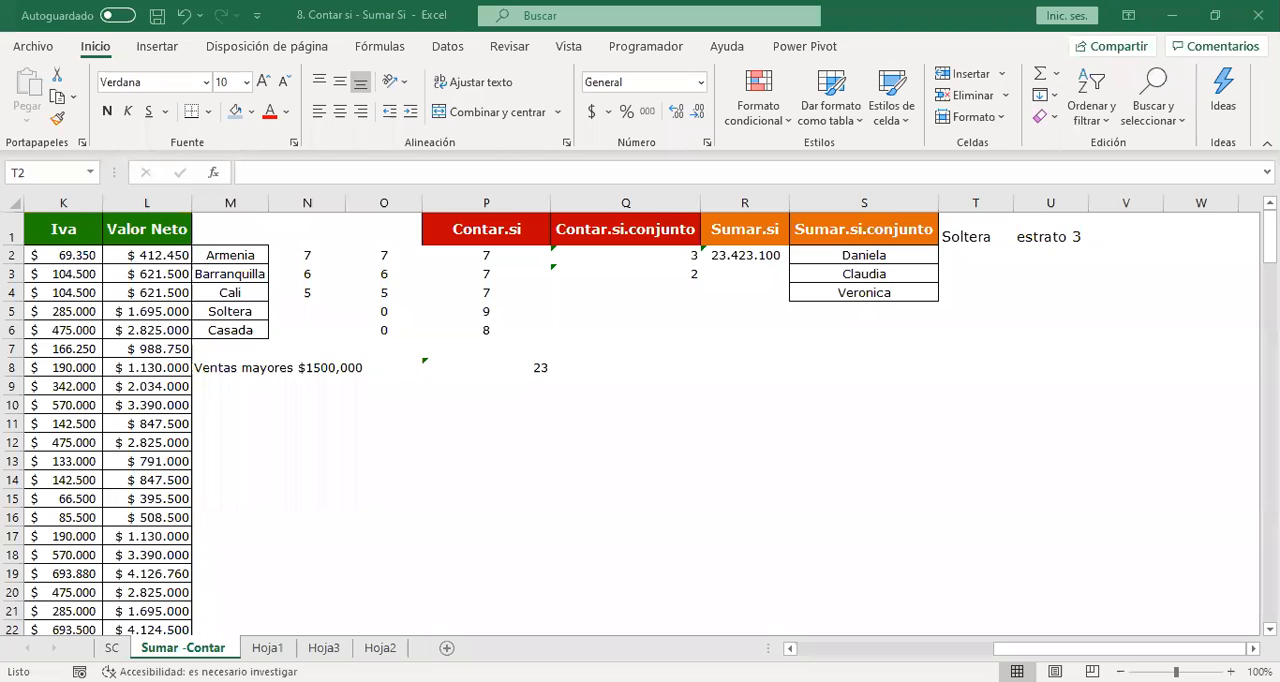
pyautogui.click(752, 348)
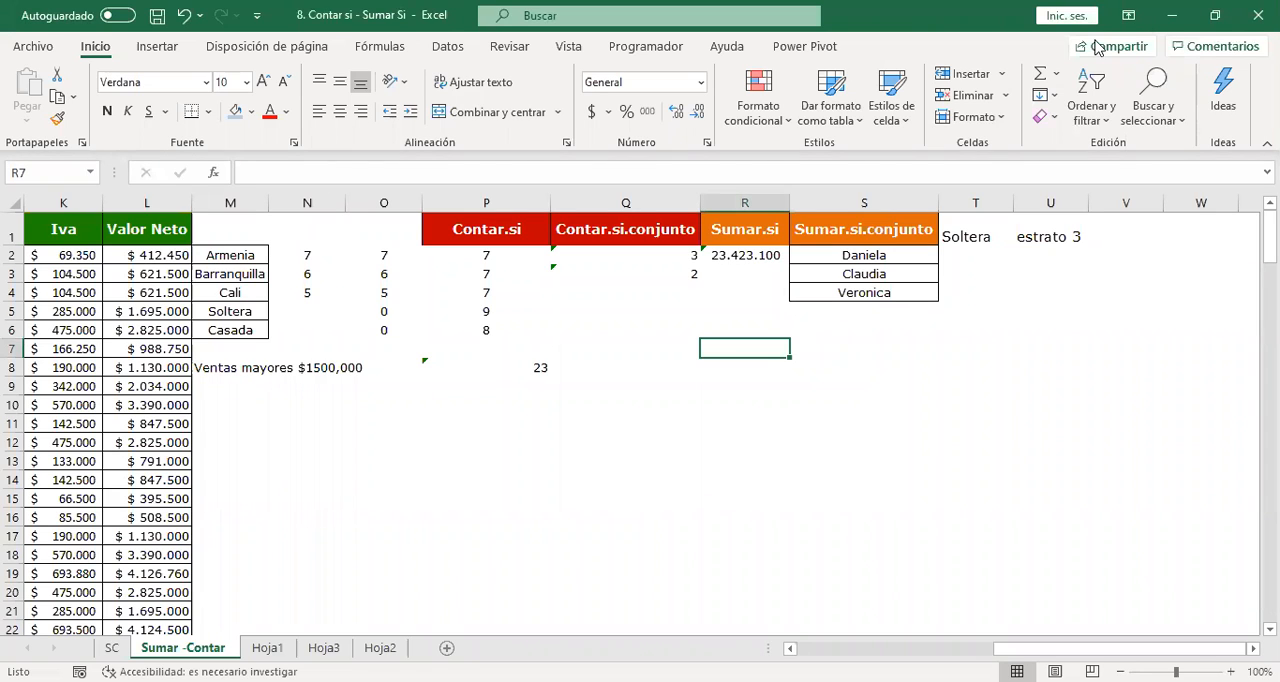
# Start a SUMAR.SI.CONJUNTO formula in T2 with the Valor Neto column L:L as the sum range.
pyautogui.click(976, 255)
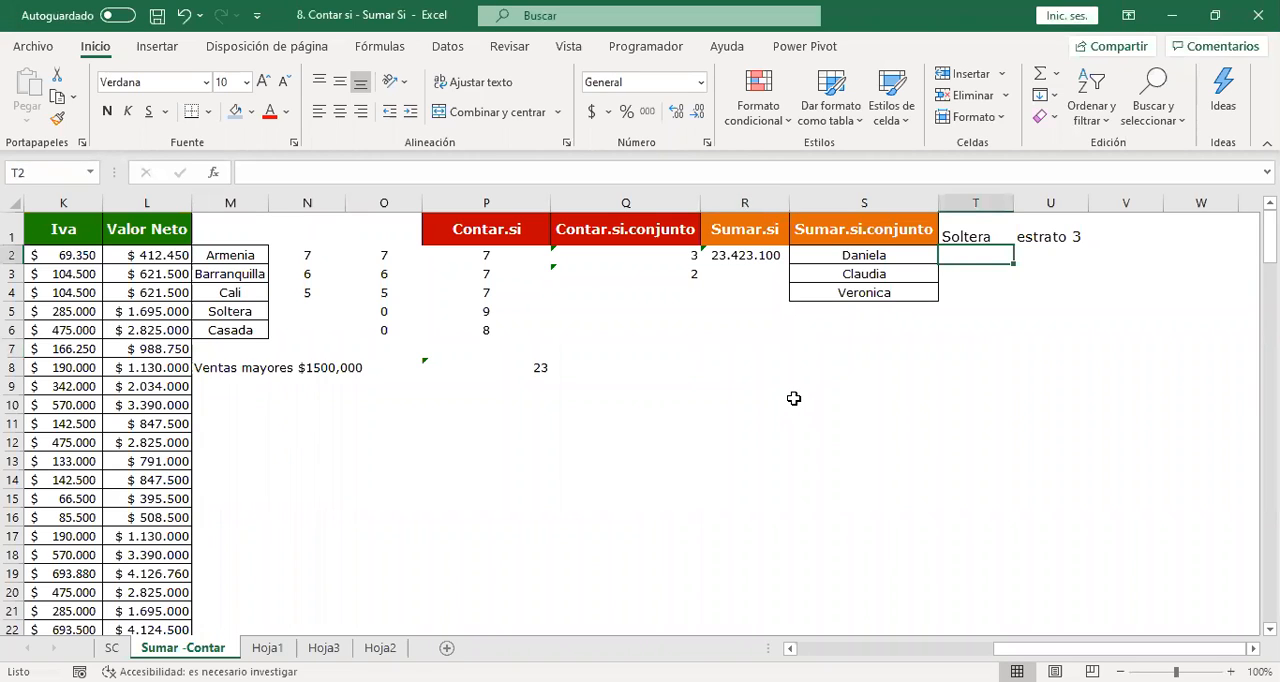
pyautogui.write('=s')
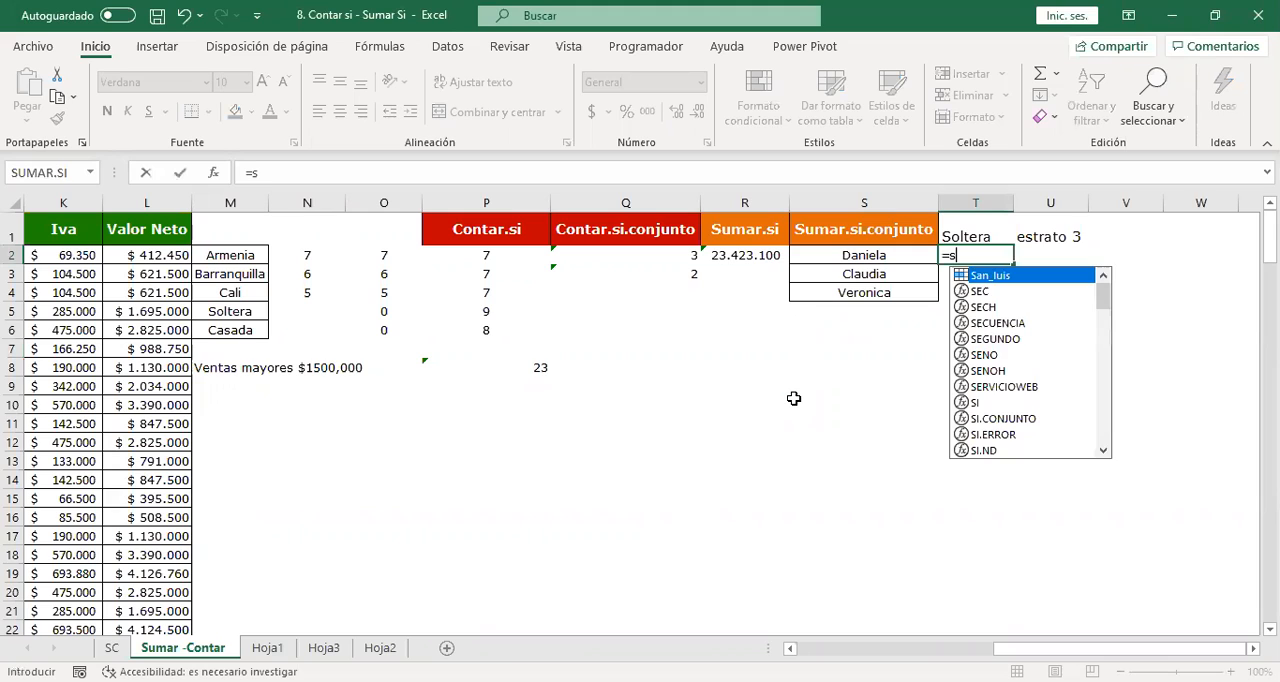
pyautogui.write('umar.si.')
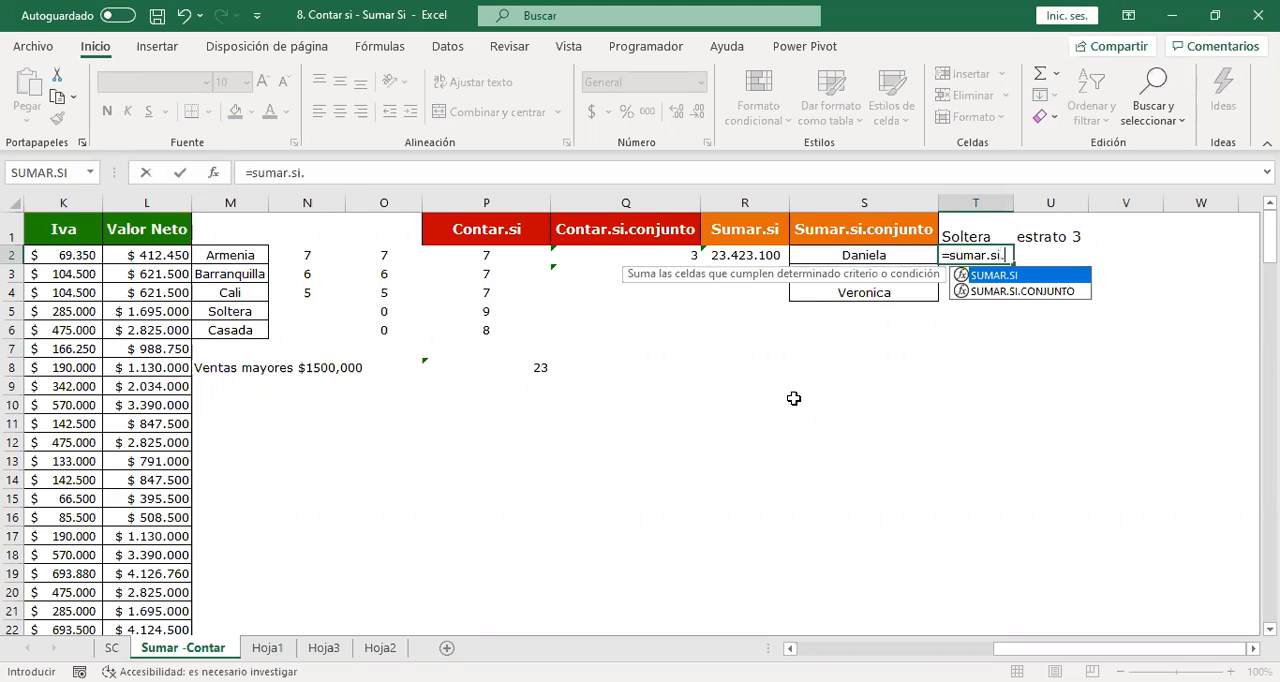
pyautogui.write('conjunto')
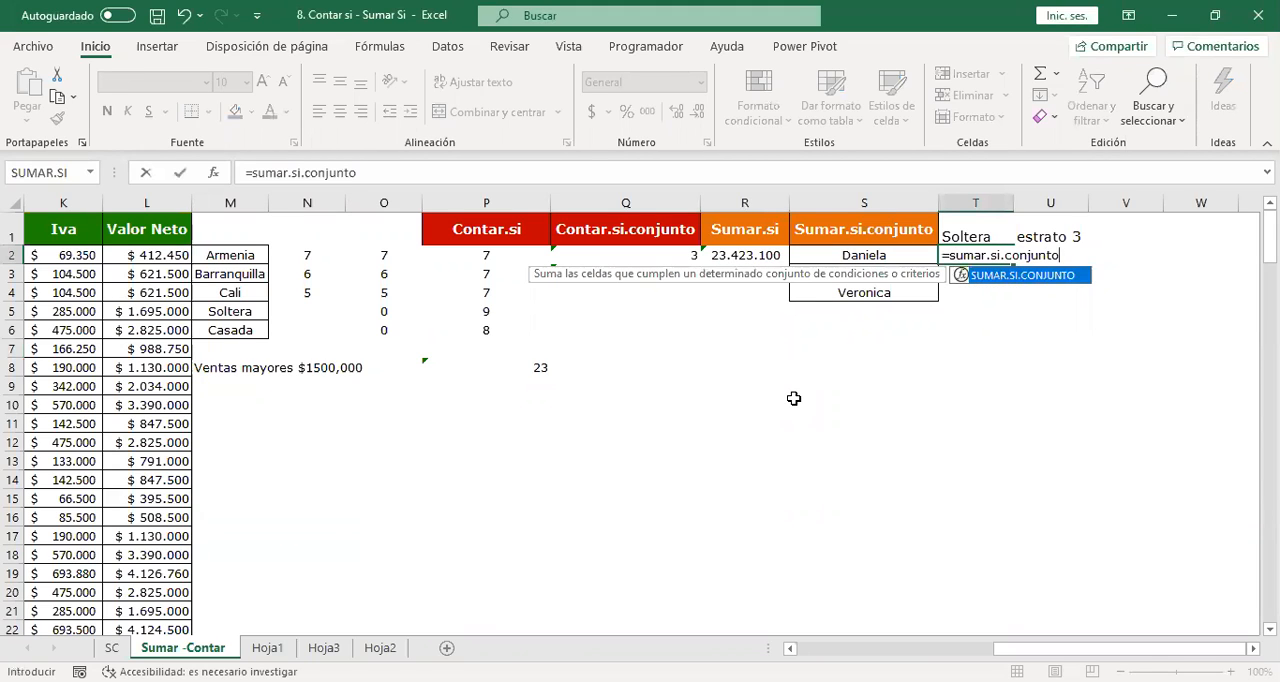
pyautogui.write('(')
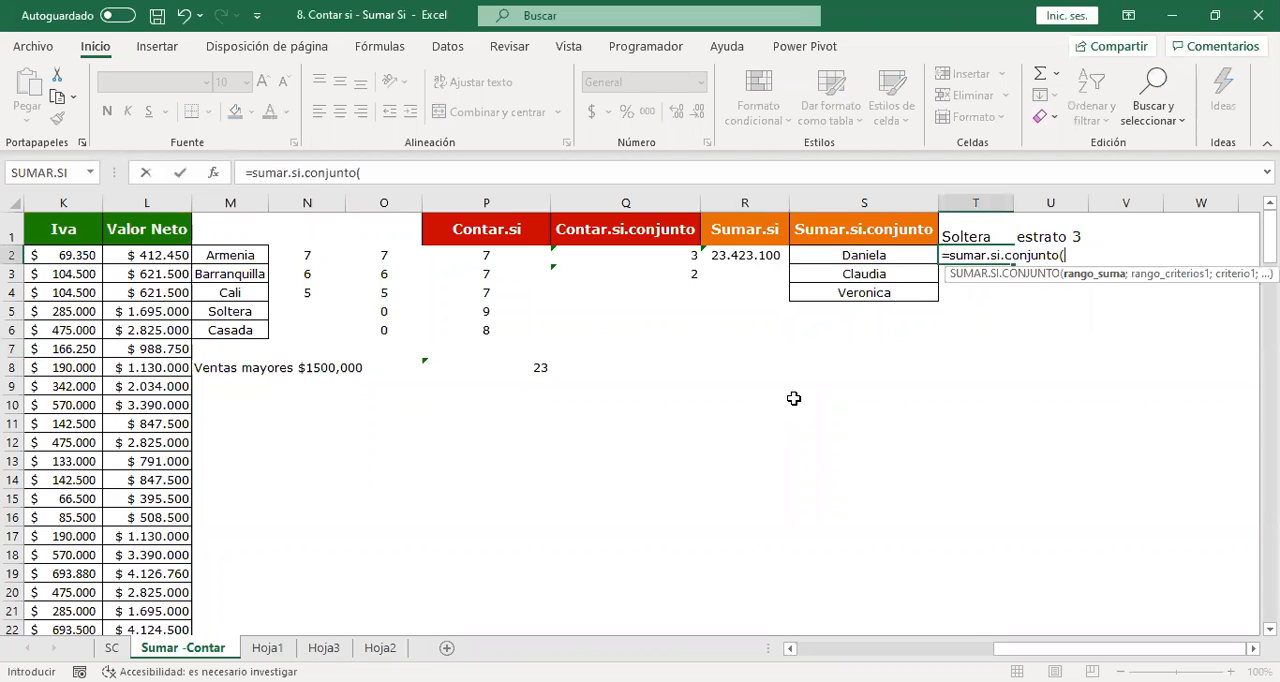
pyautogui.press('Left')
pyautogui.press('Left')
pyautogui.press('Left')
pyautogui.press('Left')
pyautogui.press('Left')
pyautogui.press('Left')
pyautogui.press('Left')
pyautogui.press('Left')
pyautogui.press('Left')
pyautogui.press('Left')
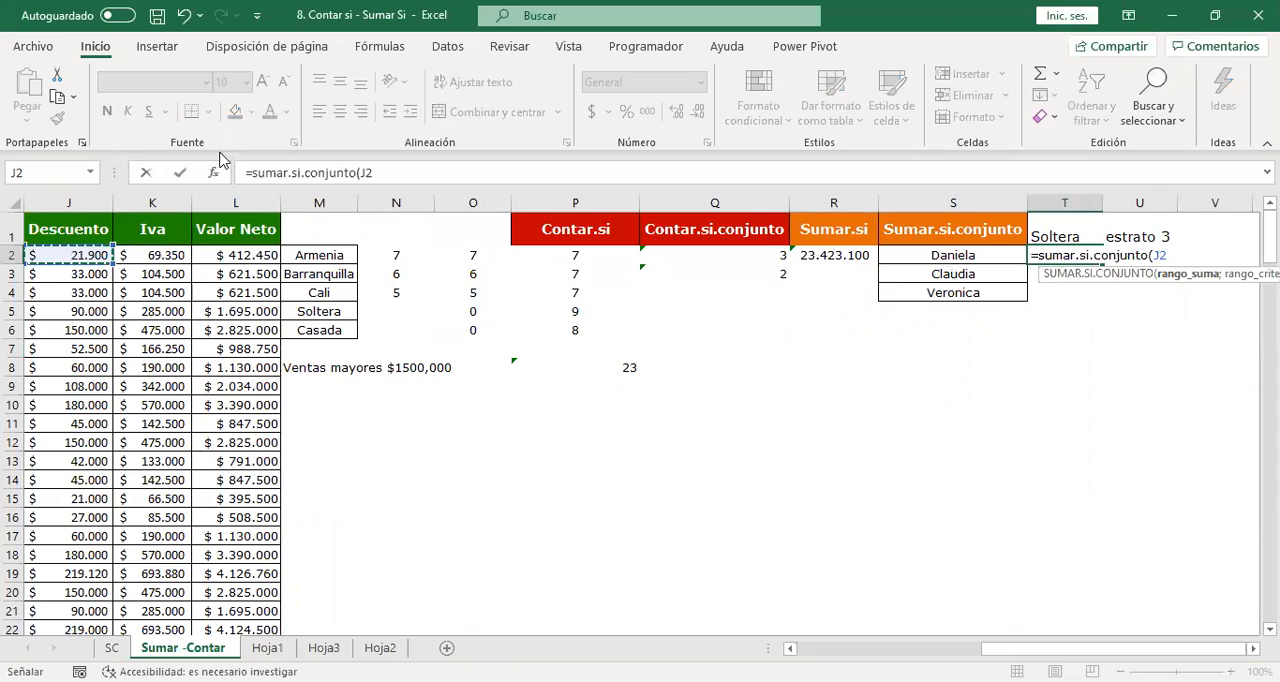
pyautogui.click(239, 197)
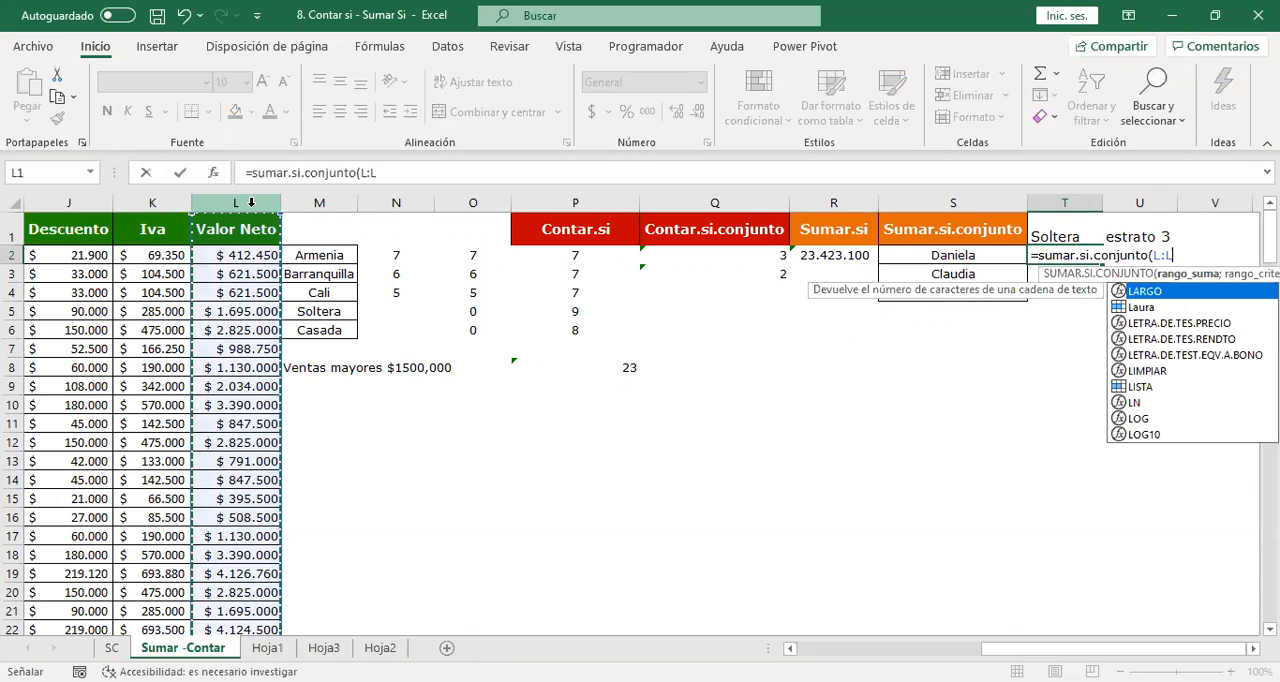
pyautogui.write(';')
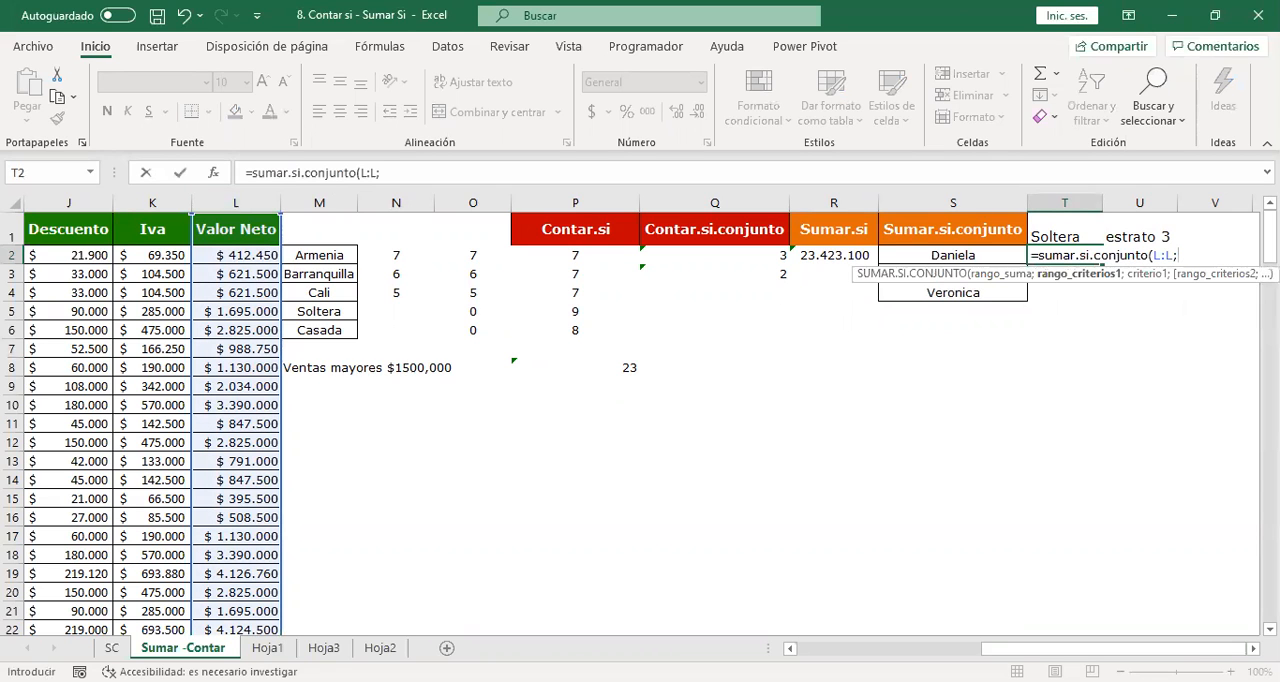
# Add the first condition to the formula: the Nombre column A:A matched against the name in S2.
pyautogui.moveTo(1110, 649); pyautogui.dragTo(924, 648)
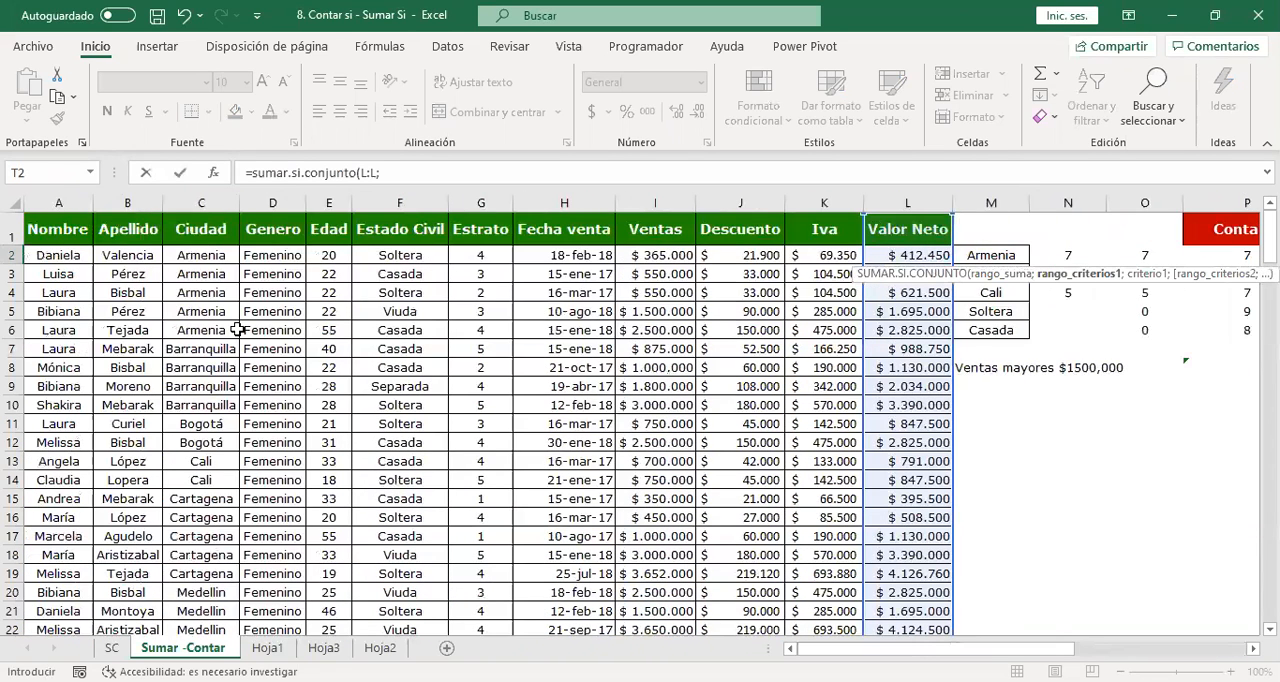
pyautogui.click(60, 198)
pyautogui.click(60, 198)
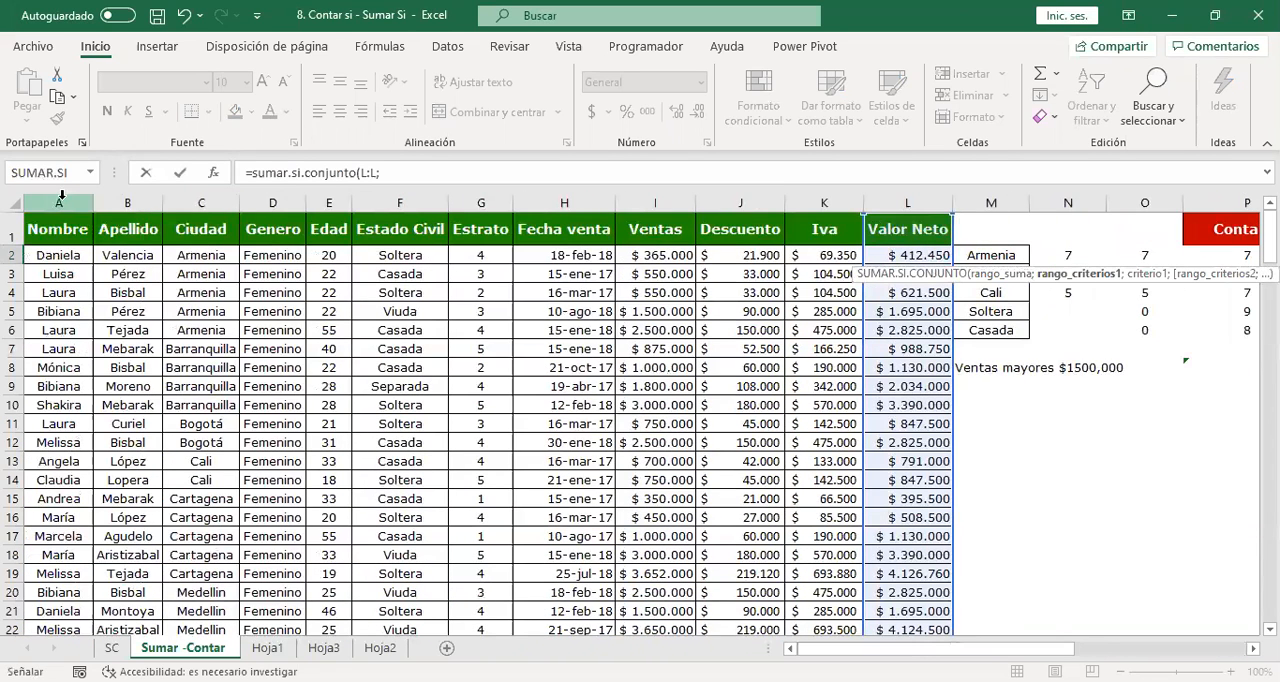
pyautogui.write(';')
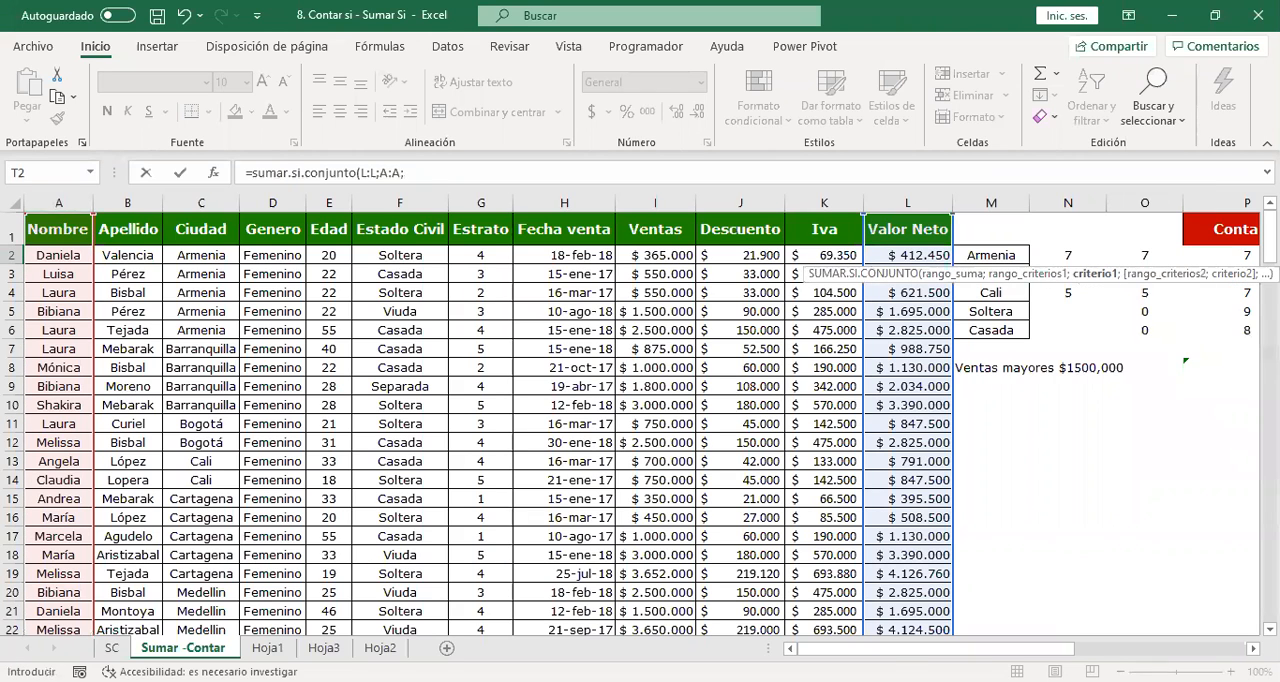
pyautogui.moveTo(935, 649); pyautogui.dragTo(1107, 649)
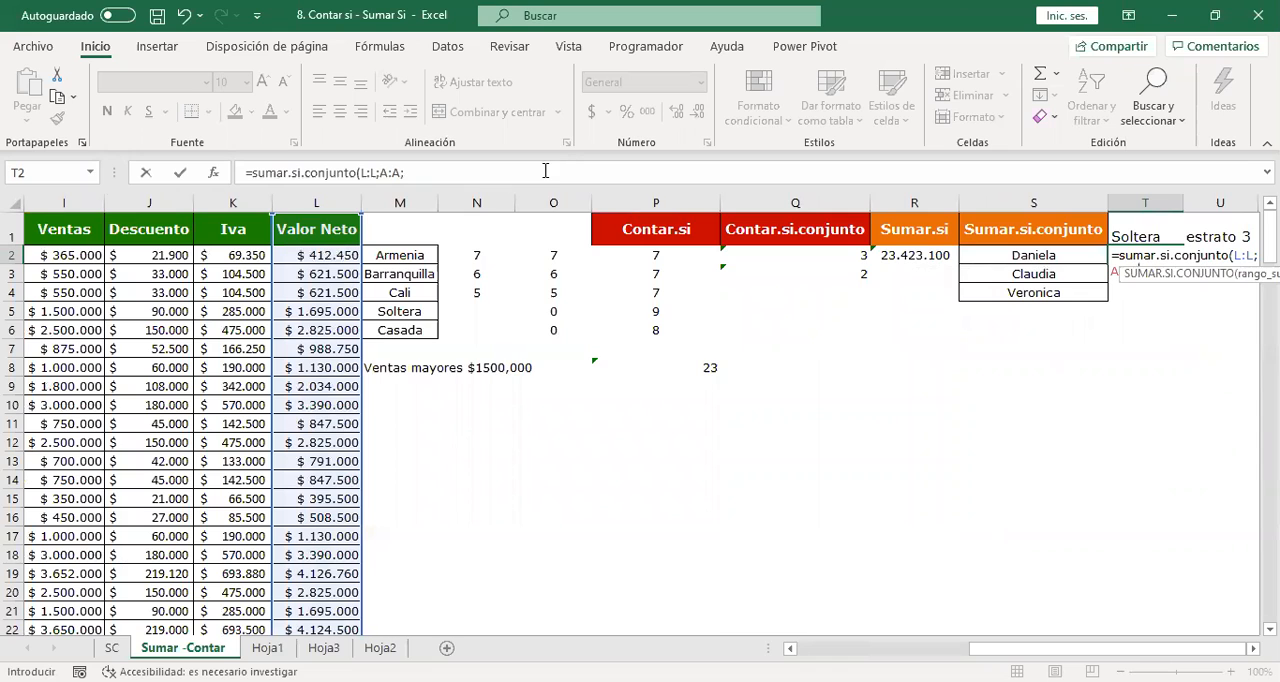
pyautogui.click(1070, 253)
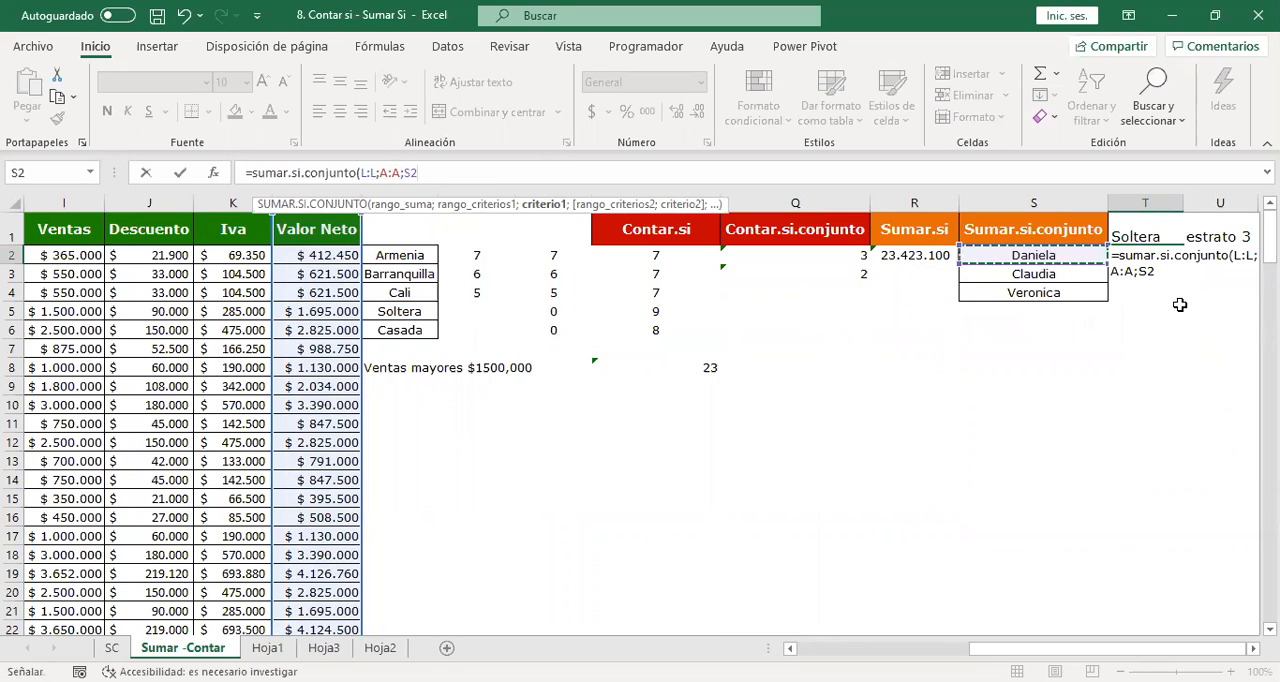
pyautogui.write(';')
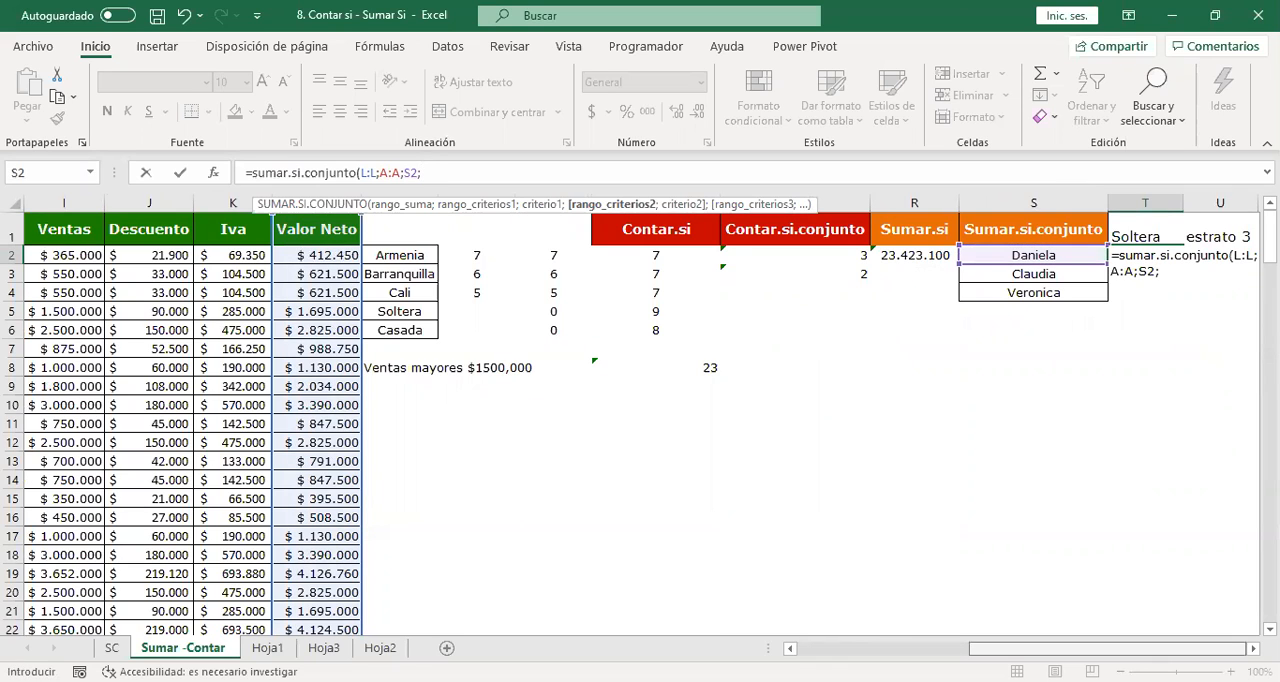
# Add the second condition to the formula: the Estado Civil column F:F equal to "Soltera".
pyautogui.hscroll(-1, 640, 420)
pyautogui.hscroll(1, 640, 420)
pyautogui.click(955, 650)
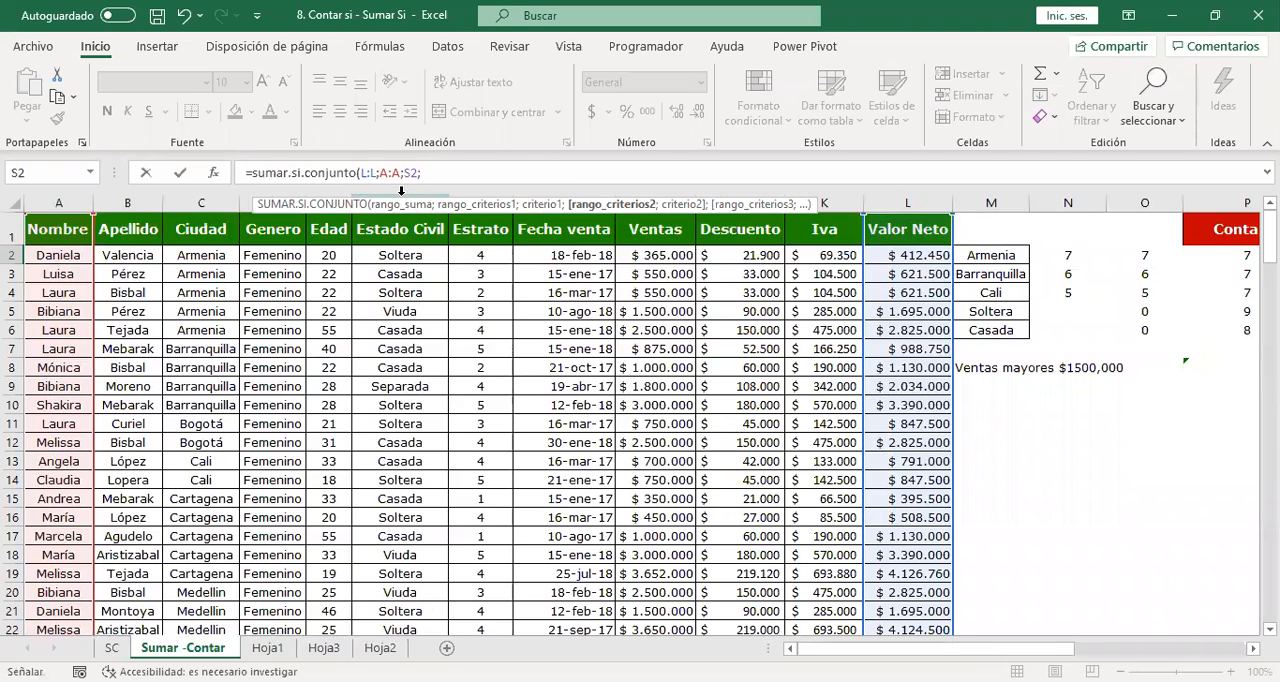
pyautogui.click(401, 193)
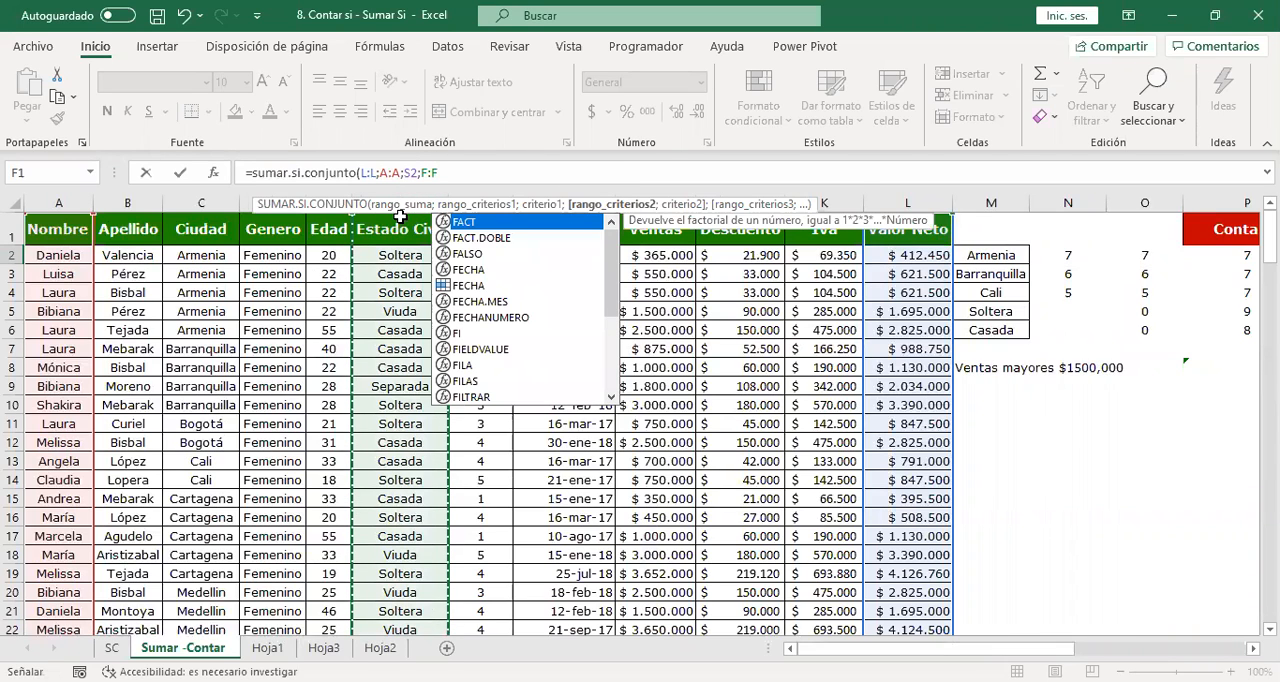
pyautogui.write(';"Soltera"')
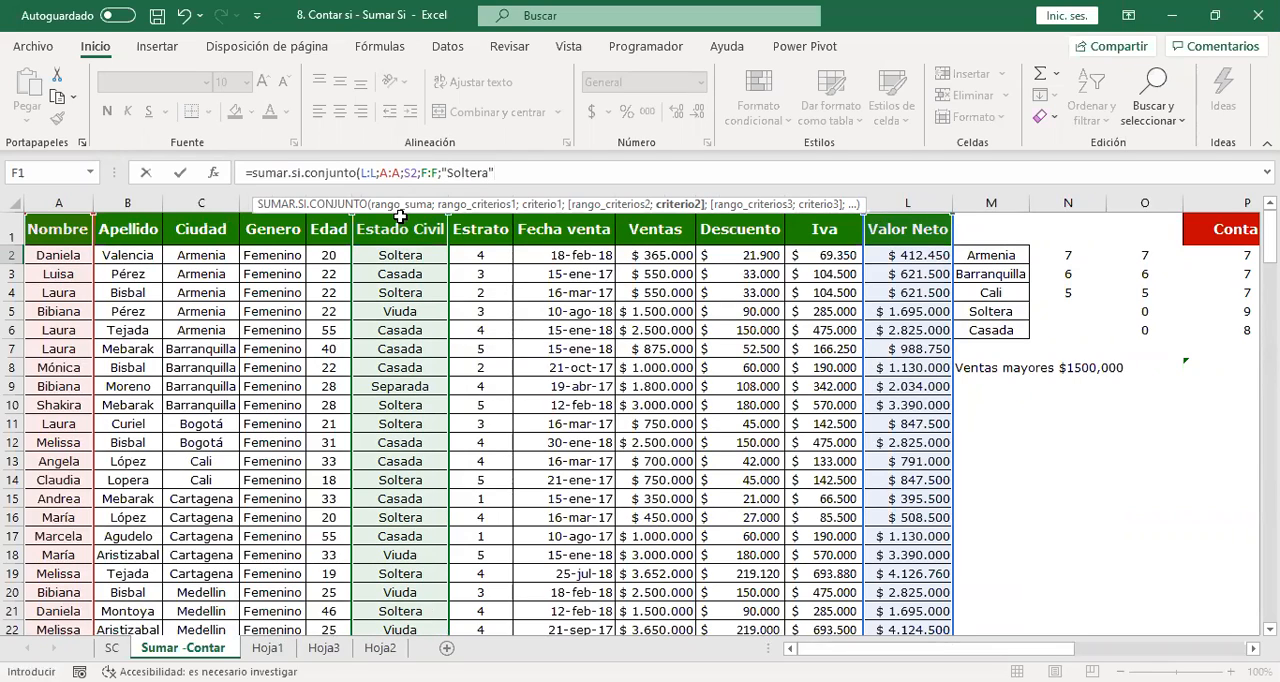
pyautogui.write(';')
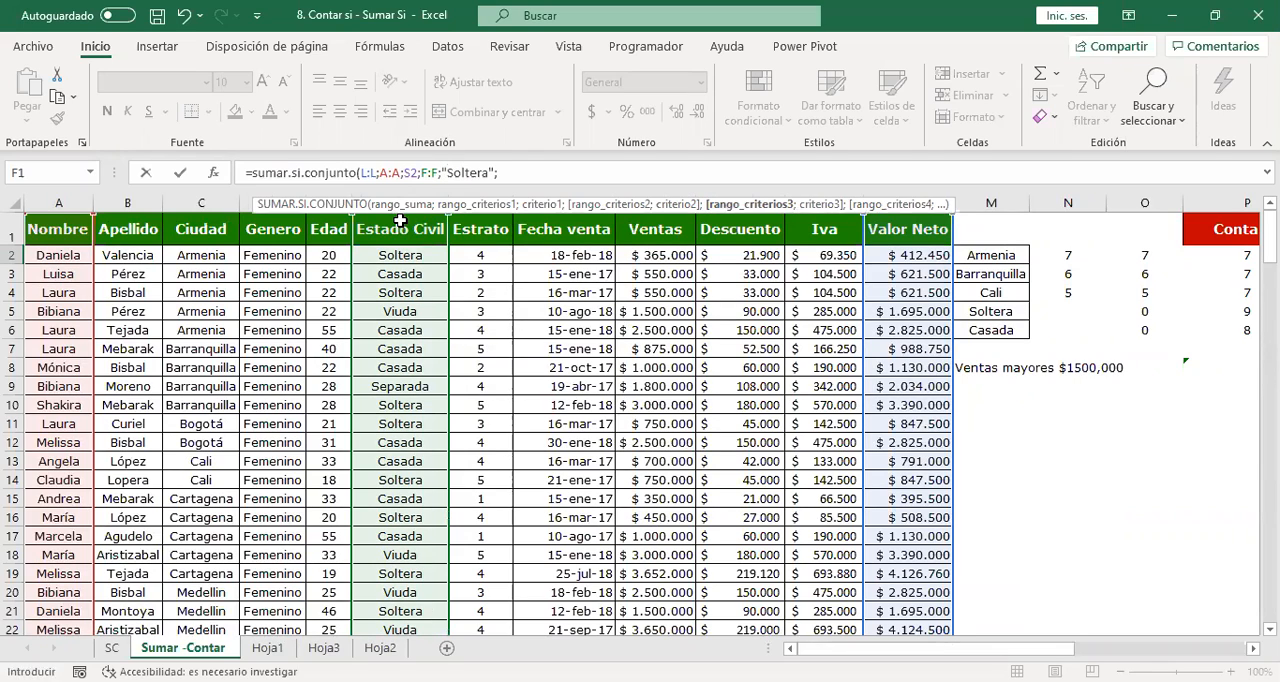
# Add the third condition, the Estrato column G:G equal to 3, and complete the formula in T2.
pyautogui.click(482, 190)
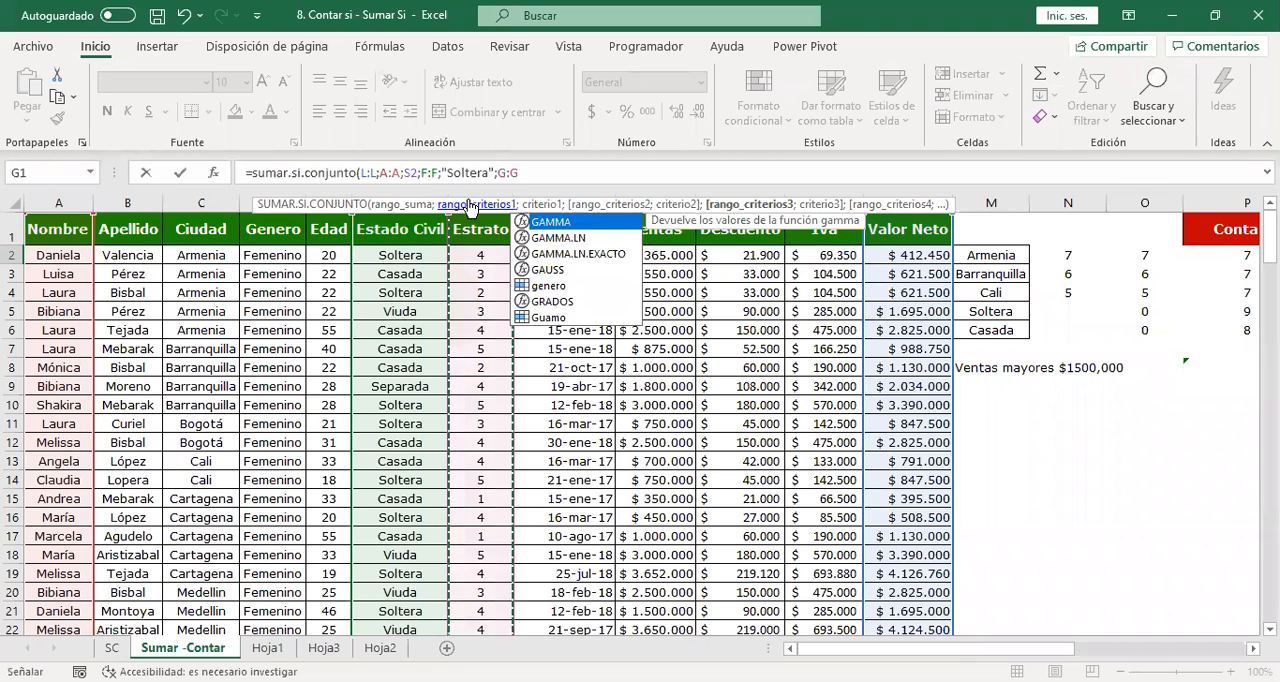
pyautogui.write(';3')
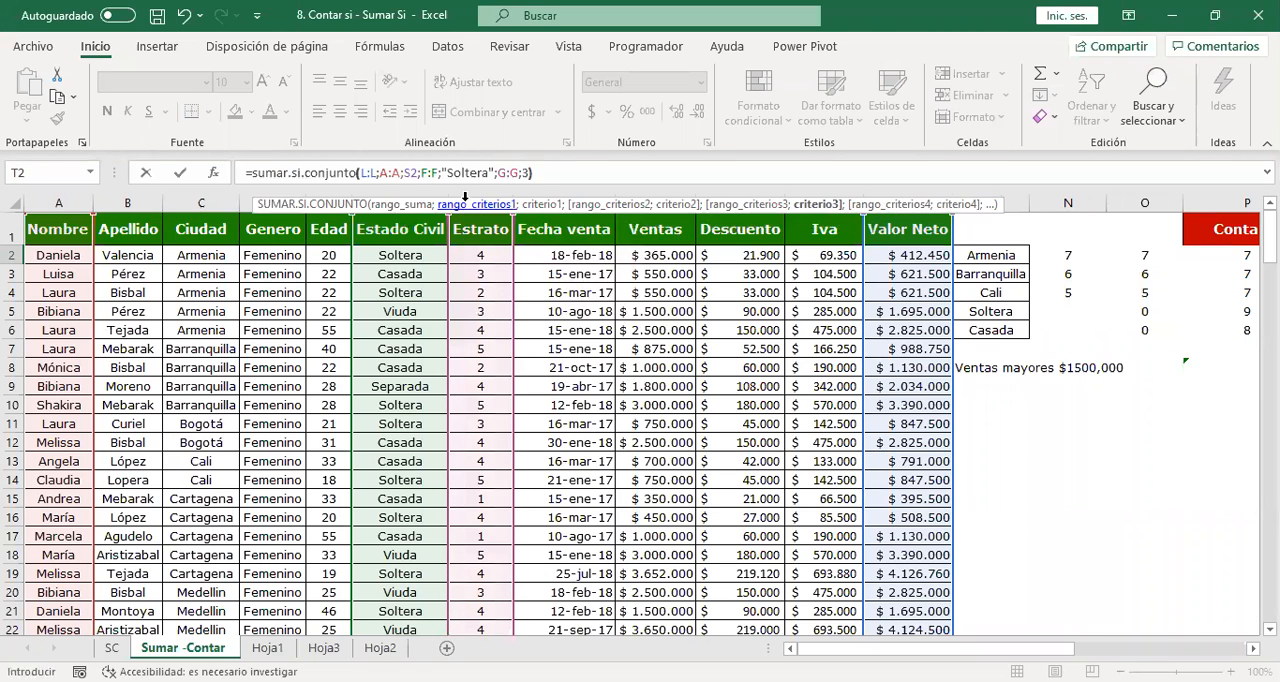
pyautogui.write(')')
pyautogui.press('Return')
pyautogui.press('Up')
pyautogui.press('Right')
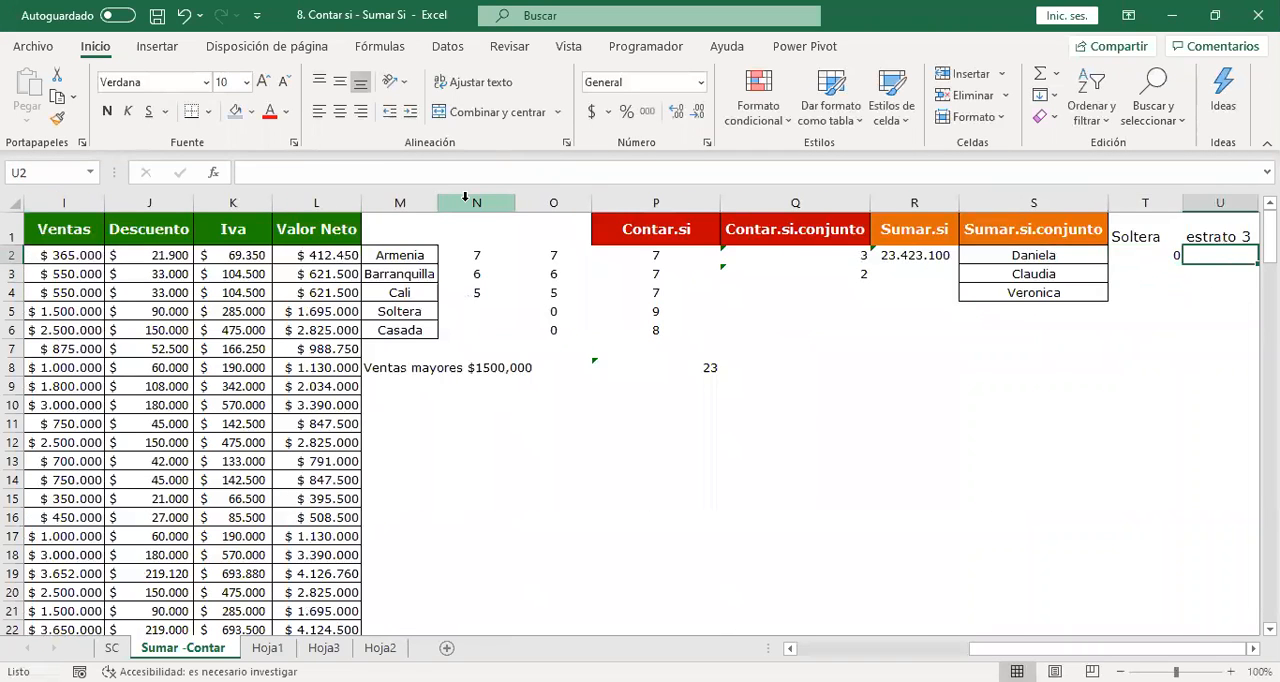
# Fill the T2 formula down column T and apply the thousands-separator format to the filled cells.
pyautogui.hscroll(2, 465, 196)
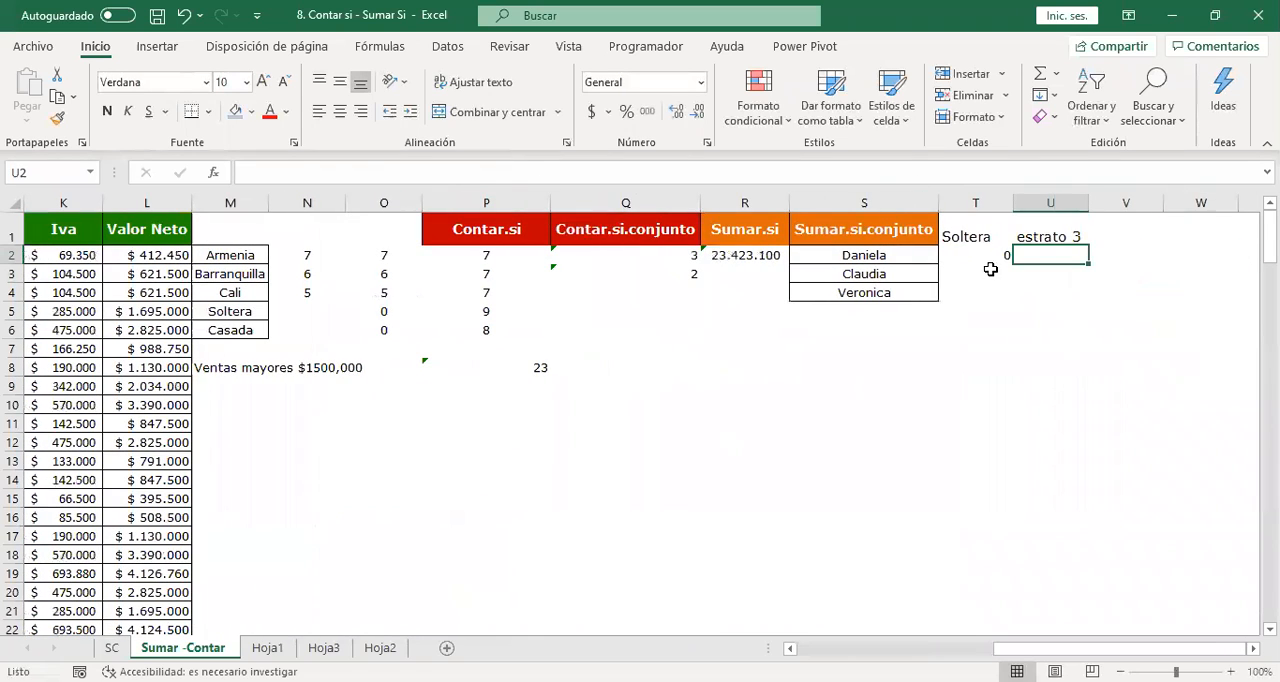
pyautogui.click(998, 258)
pyautogui.doubleClick(1014, 264)
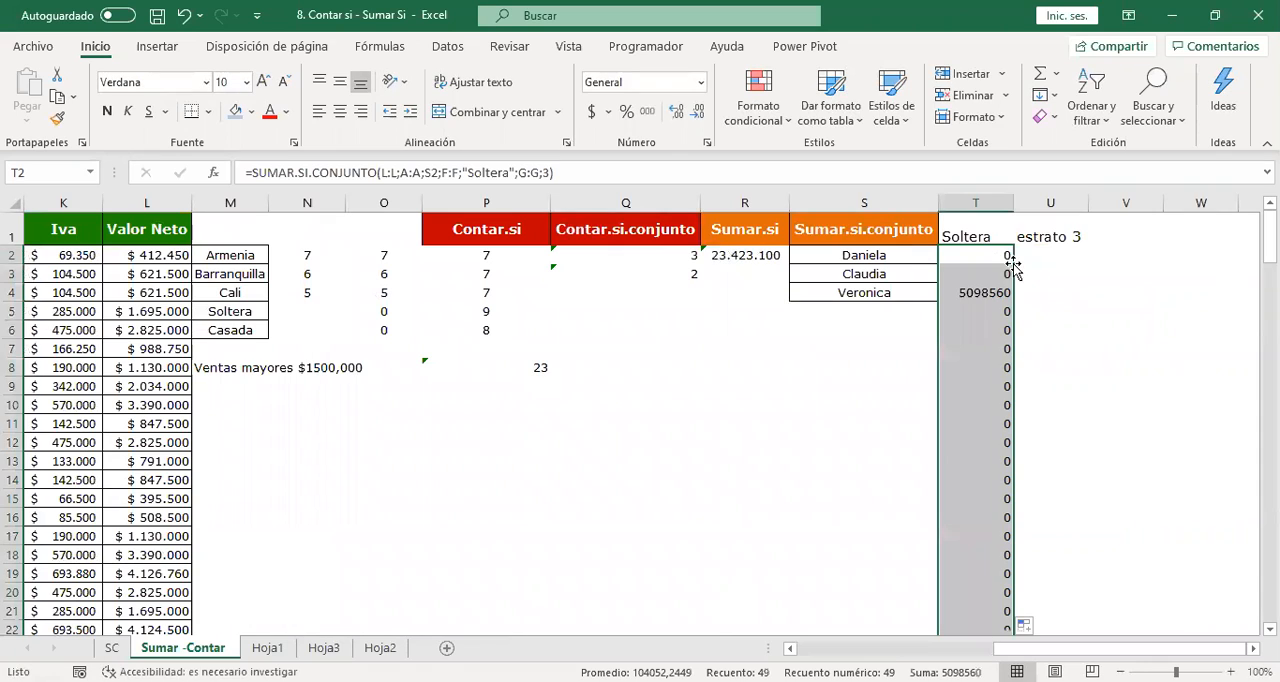
pyautogui.click(647, 111)
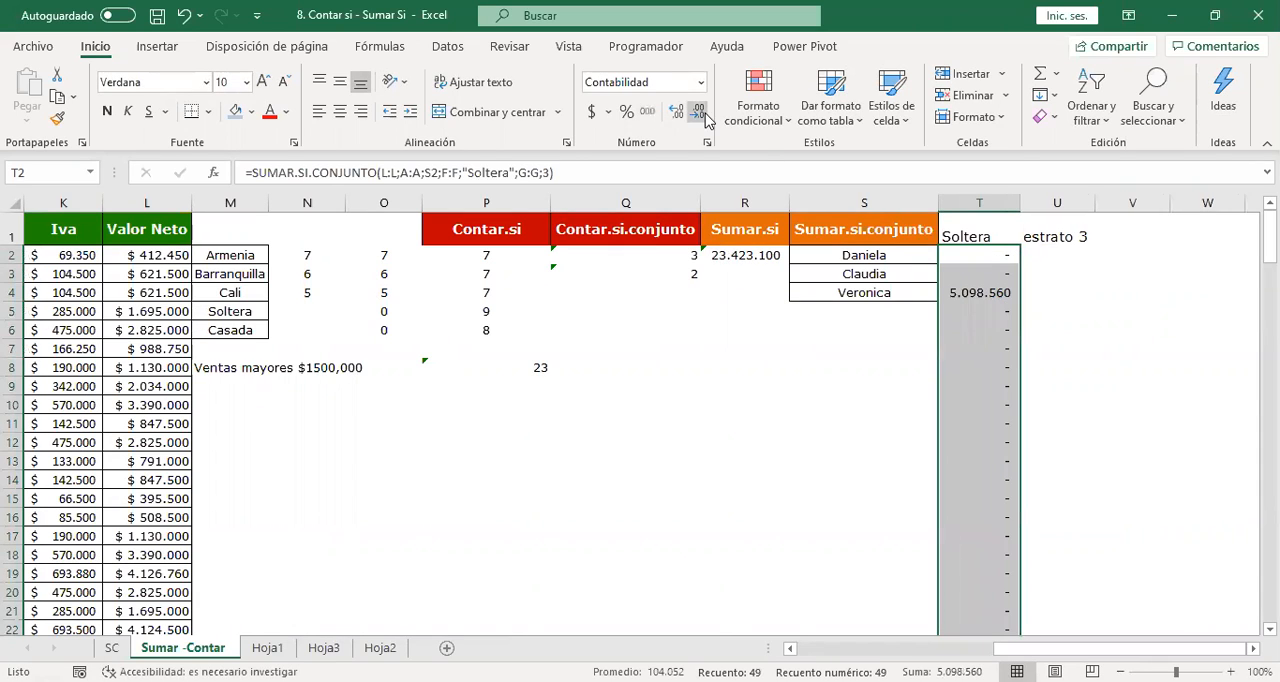
# Inspect the results and formulas in T2:T4, checking which name cell each one uses as its criterion.
pyautogui.click(984, 300)
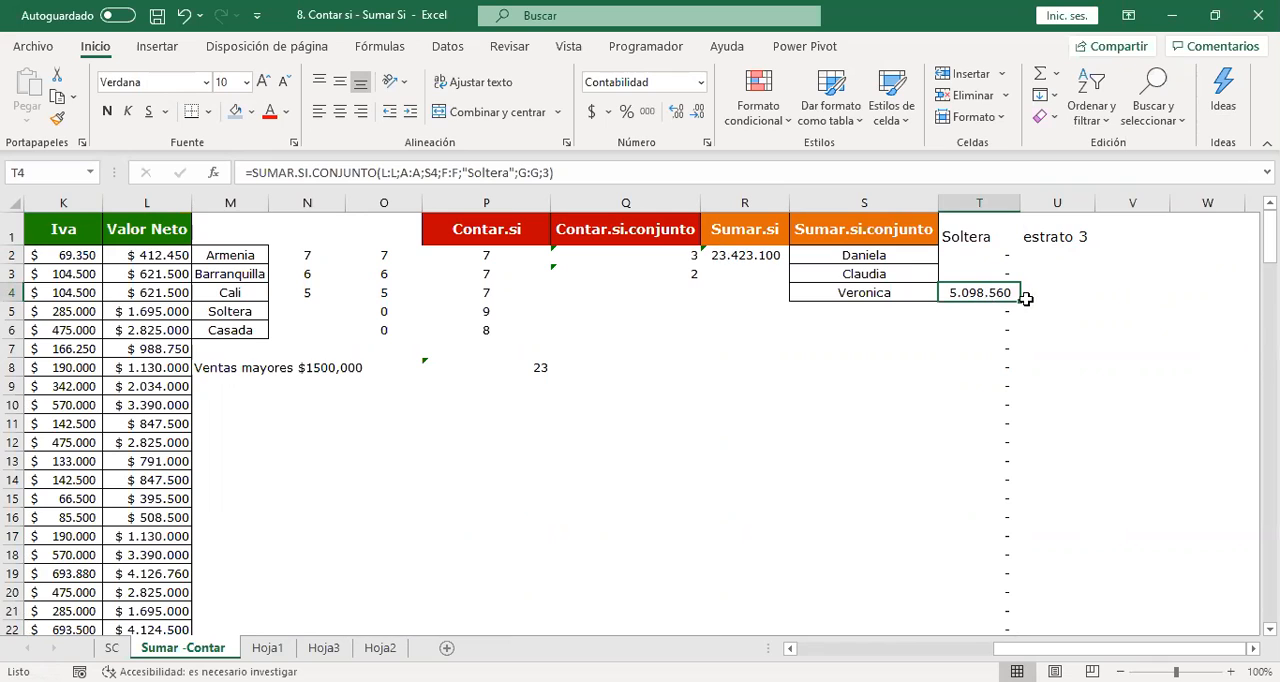
pyautogui.press('Return')
pyautogui.click(986, 256)
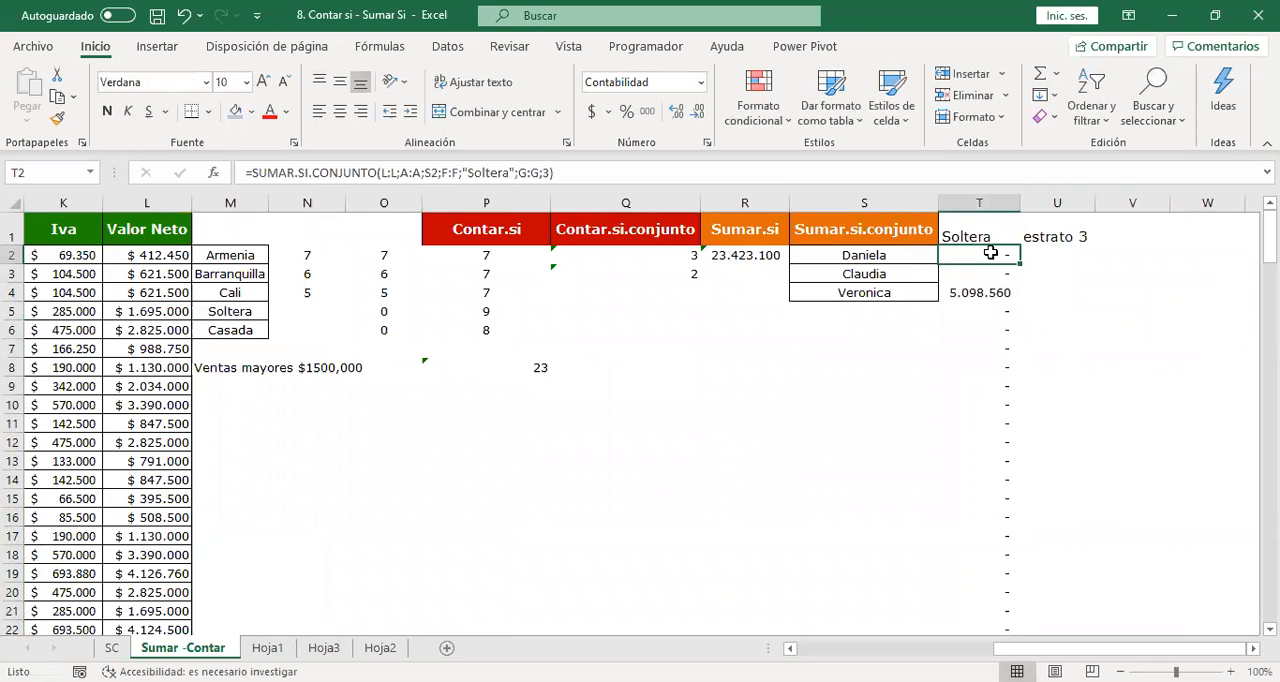
pyautogui.doubleClick(1000, 282)
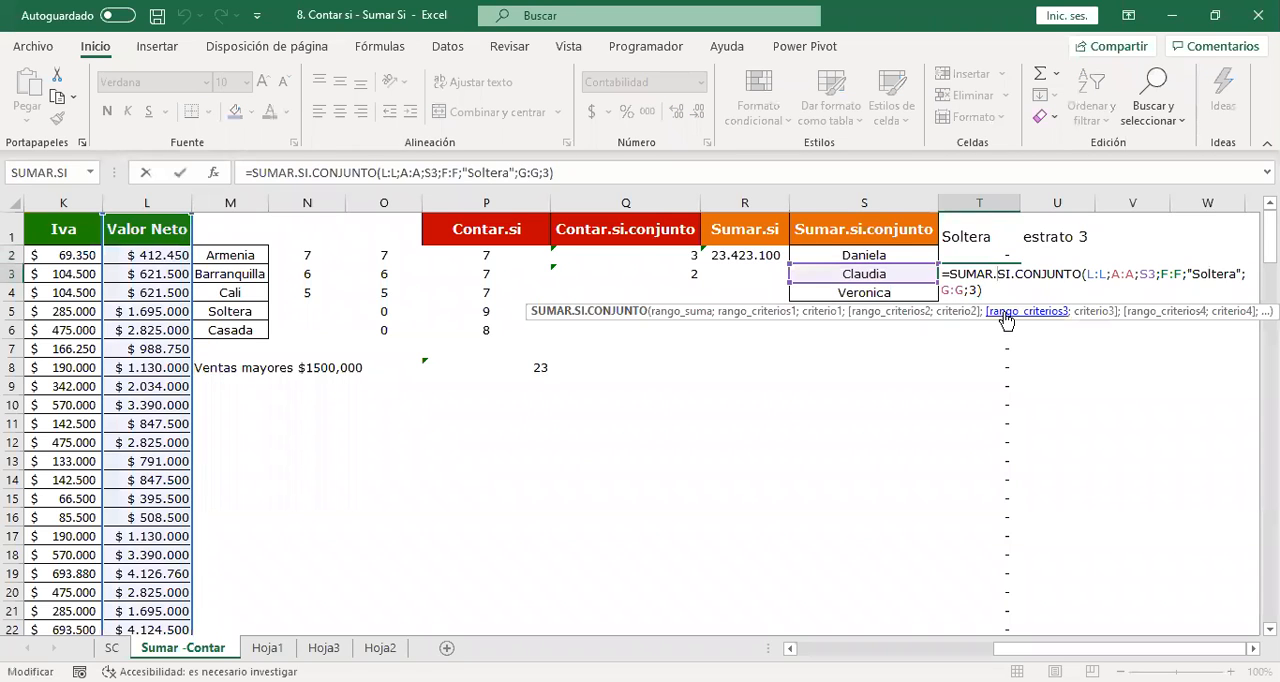
pyautogui.press('Escape')
pyautogui.click(1006, 292)
pyautogui.doubleClick(997, 292)
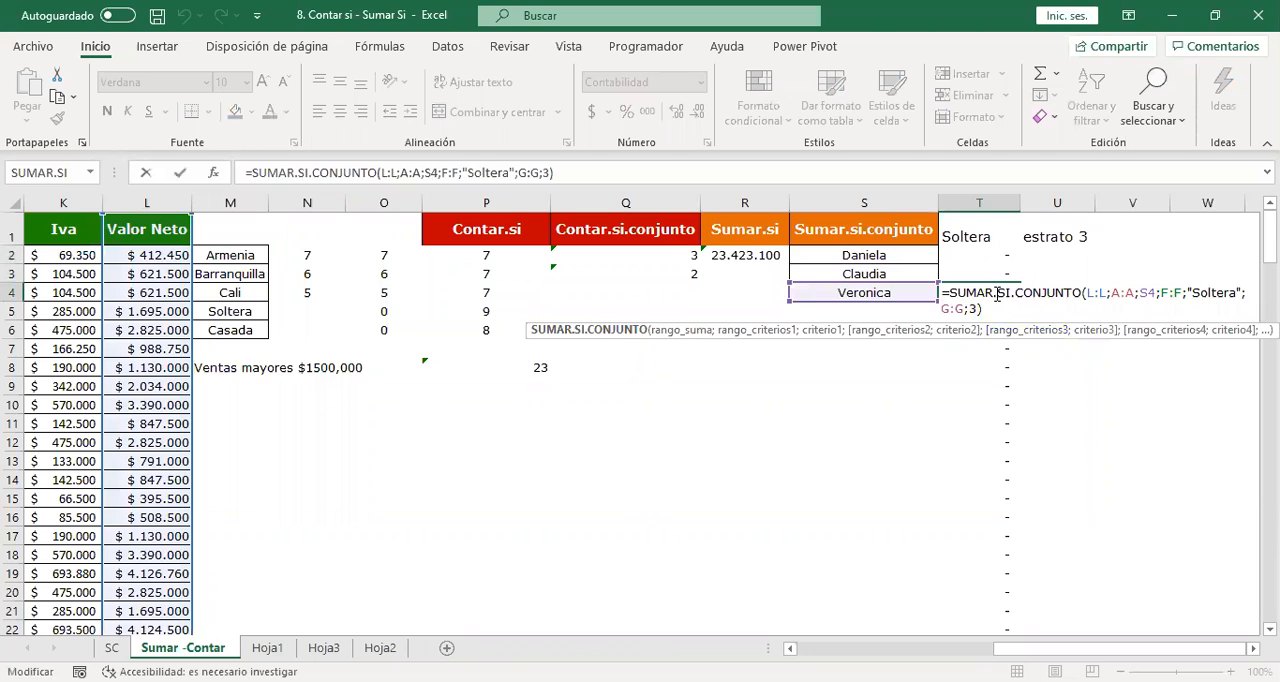
pyautogui.press('Escape')
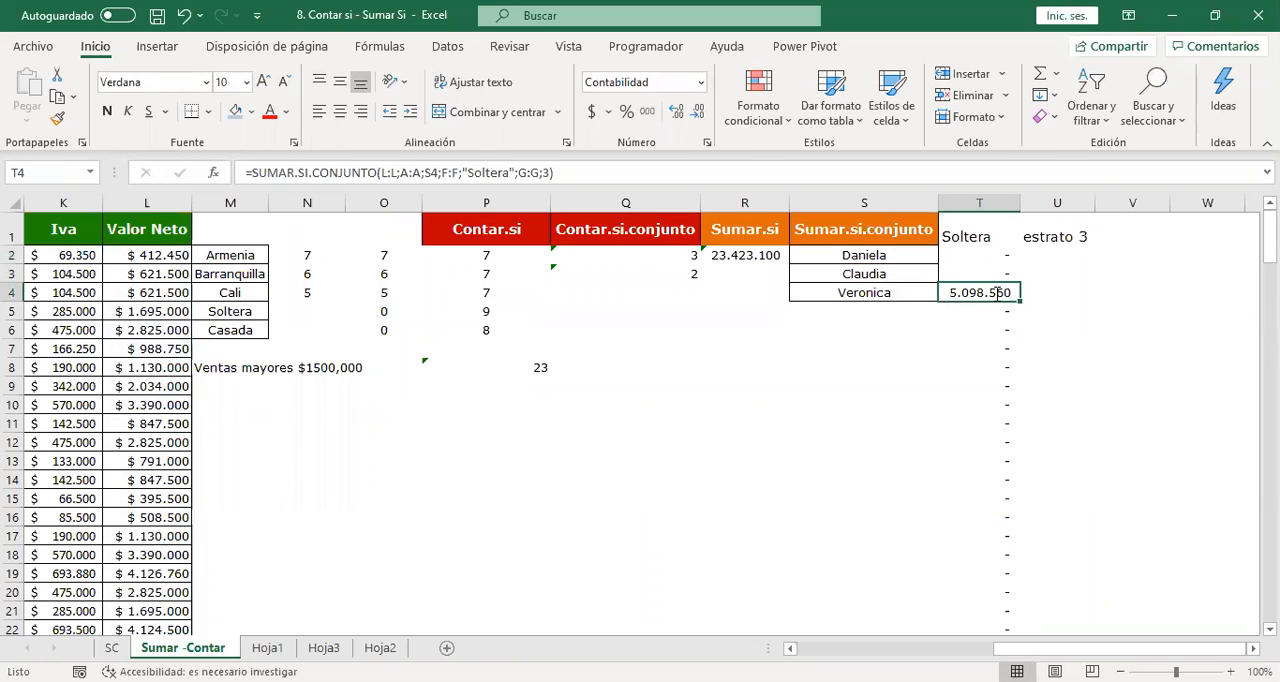
pyautogui.press('Left')
pyautogui.press('Left')
pyautogui.press('Left')
pyautogui.press('Left')
pyautogui.press('Left')
pyautogui.press('Left')
pyautogui.press('Left')
pyautogui.press('Left')
pyautogui.press('Left')
pyautogui.press('Left')
pyautogui.press('Left')
pyautogui.press('Left')
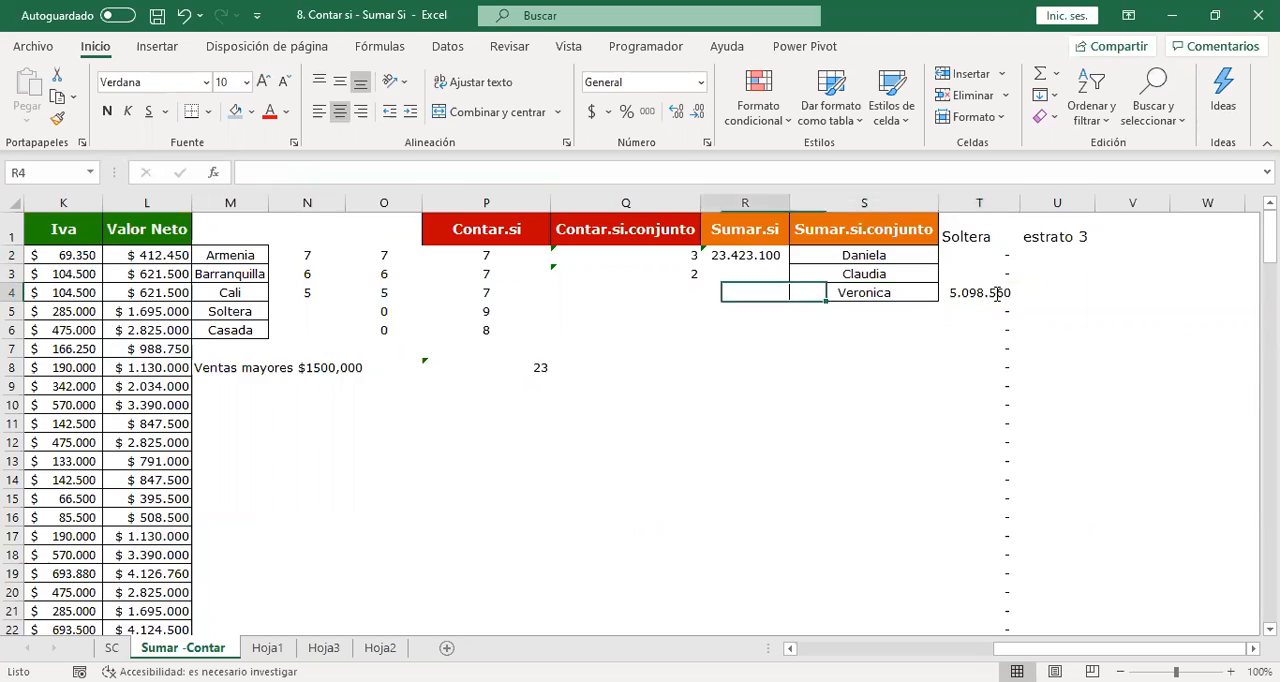
pyautogui.press('Right')
pyautogui.press('Right')
pyautogui.press('Right')
pyautogui.press('Right')
pyautogui.press('Right')
pyautogui.press('Right')
pyautogui.press('Right')
pyautogui.press('Right')
pyautogui.press('Right')
pyautogui.press('Right')
pyautogui.press('Right')
pyautogui.press('Right')
pyautogui.press('Right')
pyautogui.press('Right')
pyautogui.press('Right')
pyautogui.press('Right')
pyautogui.press('Right')
pyautogui.press('Right')
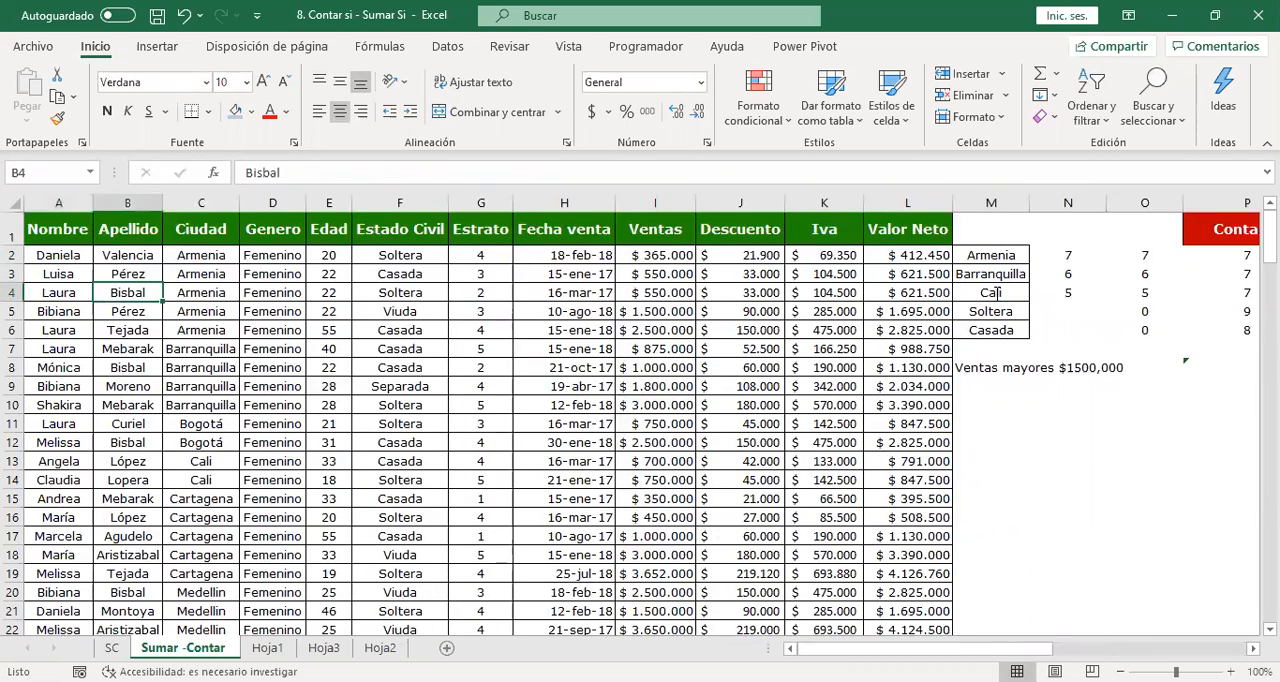
pyautogui.press('Right')
pyautogui.press('Right')
pyautogui.press('Right')
pyautogui.press('Right')
pyautogui.press('Right')
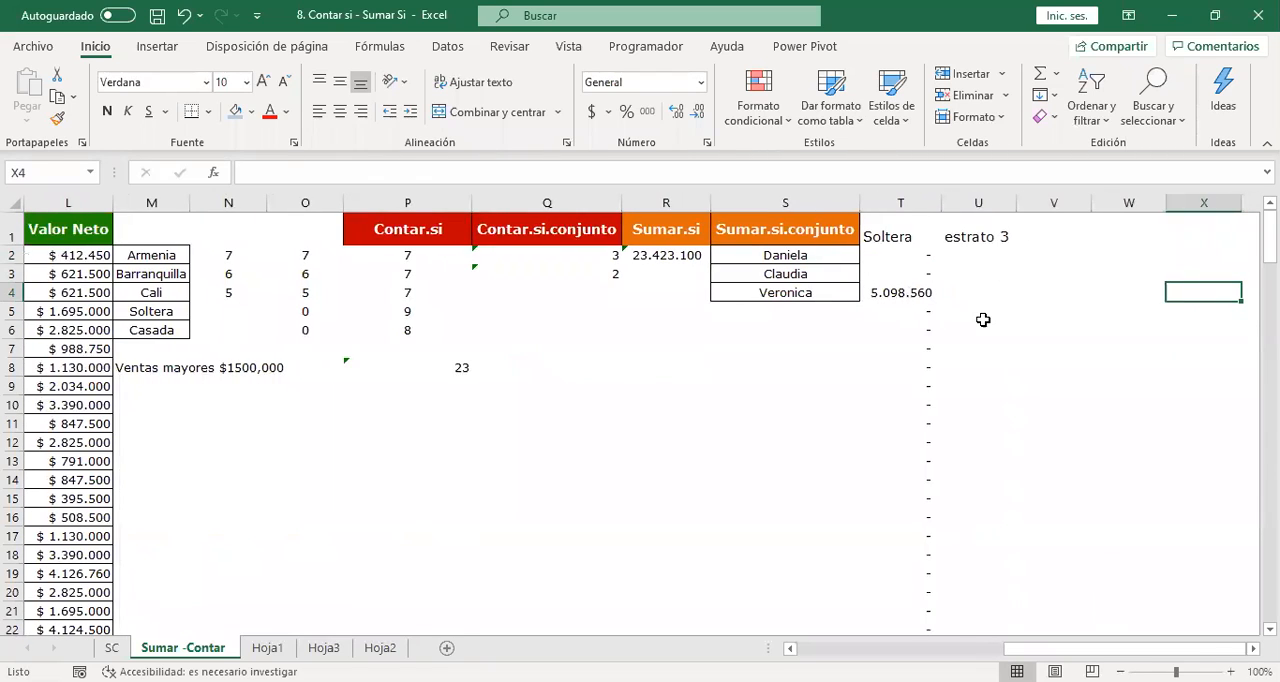
# Review the complete SUMAR.SI.CONJUNTO formula in T2, including its ranges and criteria, without changing it.
pyautogui.click(900, 238)
pyautogui.doubleClick(883, 254)
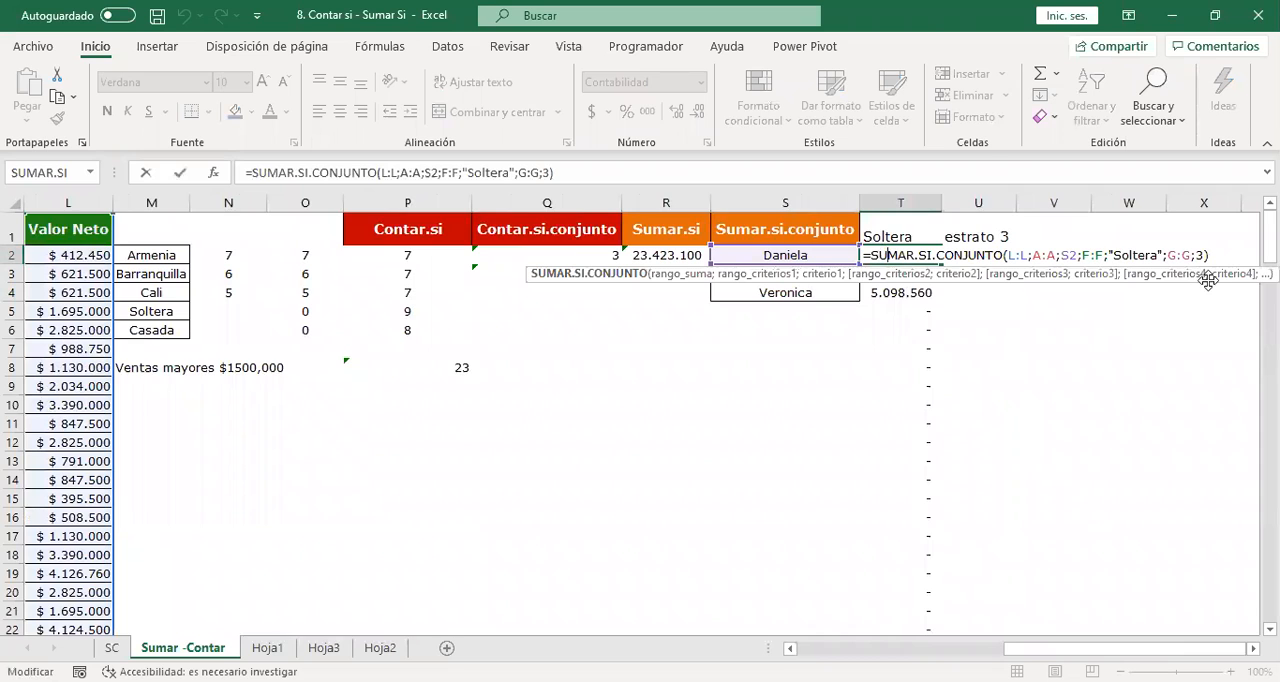
pyautogui.tripleClick(602, 174)
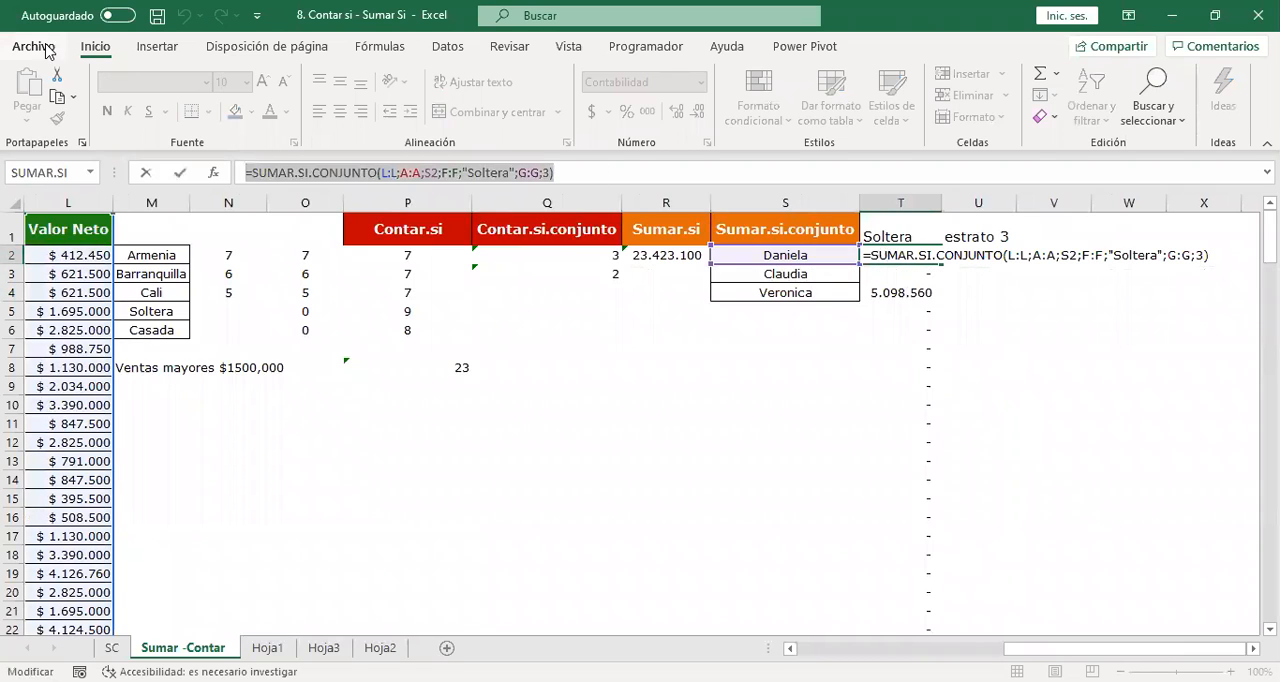
pyautogui.press('Escape')
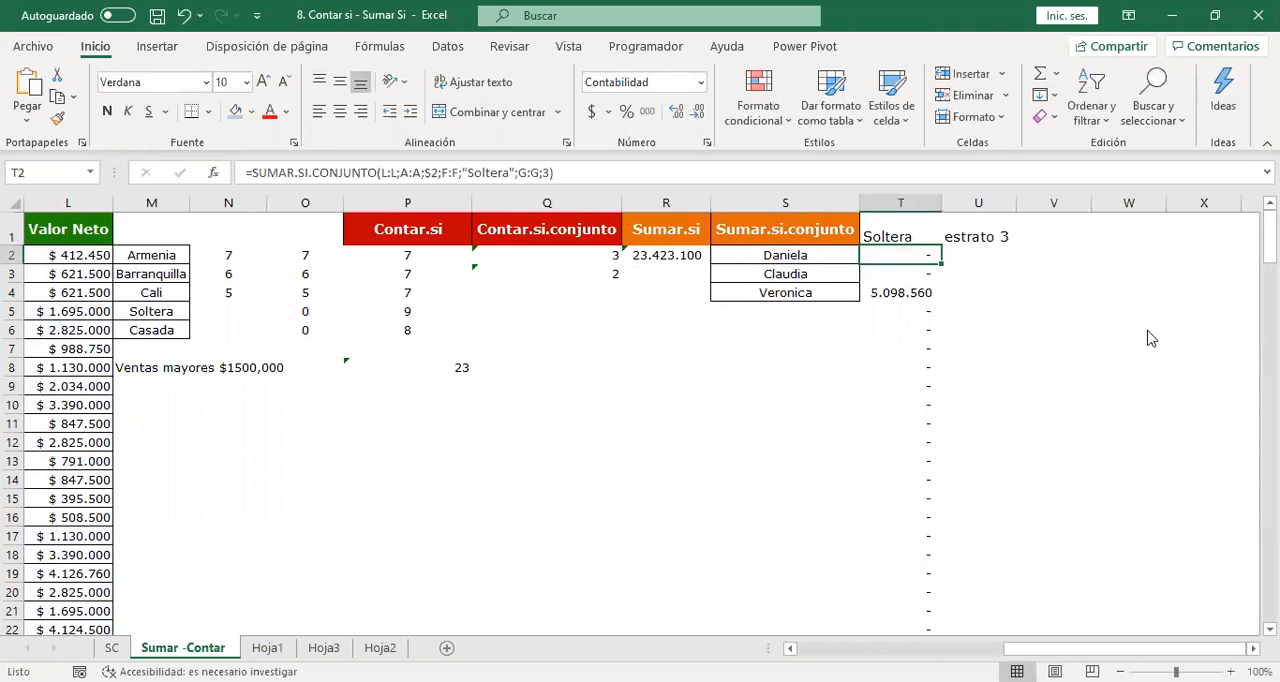
# Switch to the workbook "9. Tabla de amortización", dismiss the subscription notice and open the Tabla de amortización sheet.
pyautogui.hotkey('alt', 'Tab')
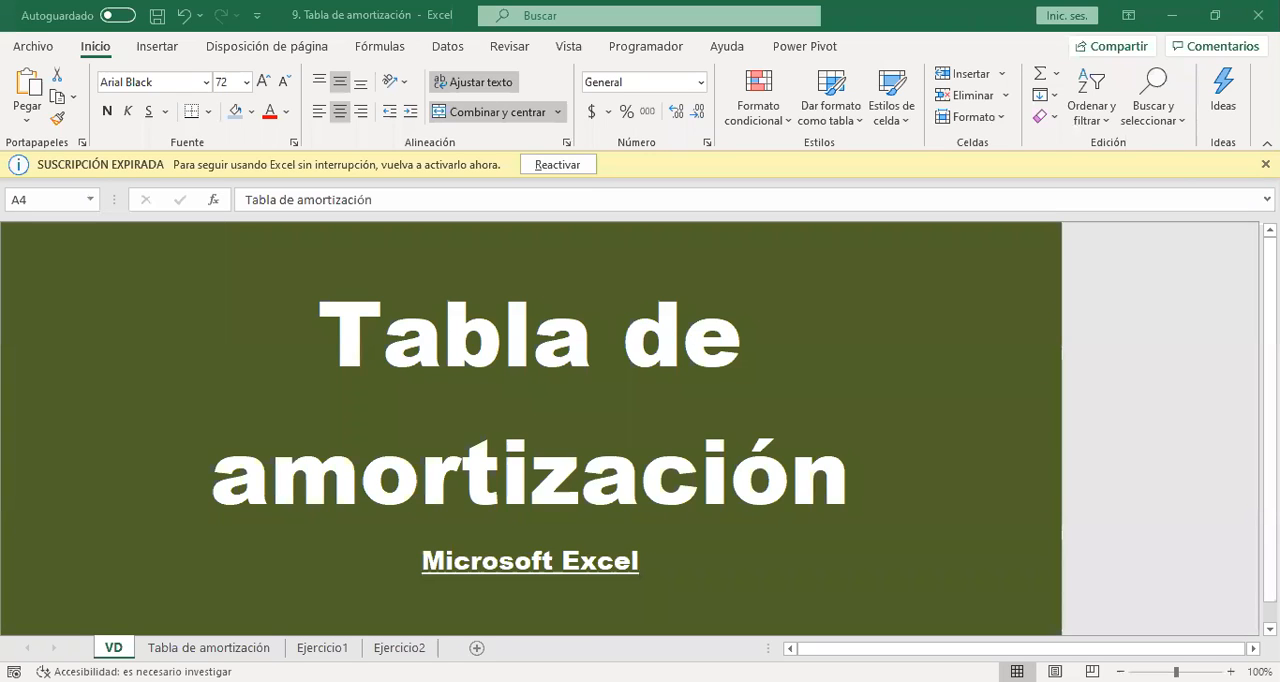
pyautogui.click(1265, 164)
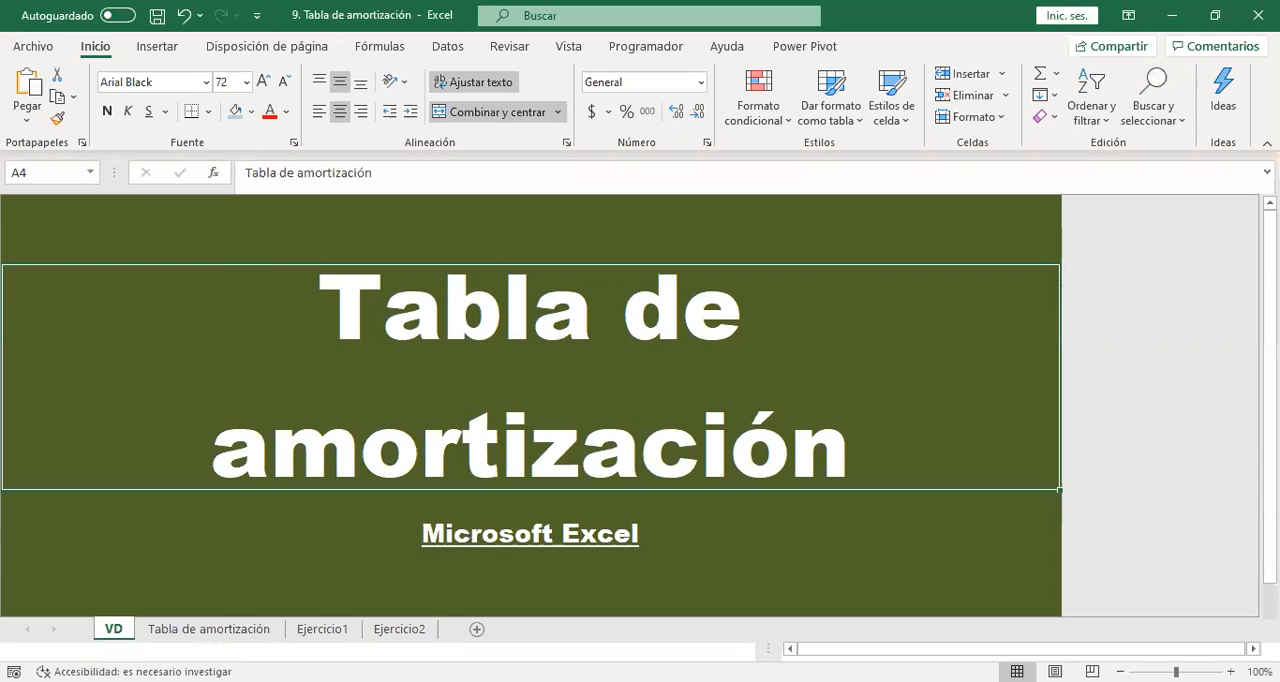
pyautogui.click(172, 649)
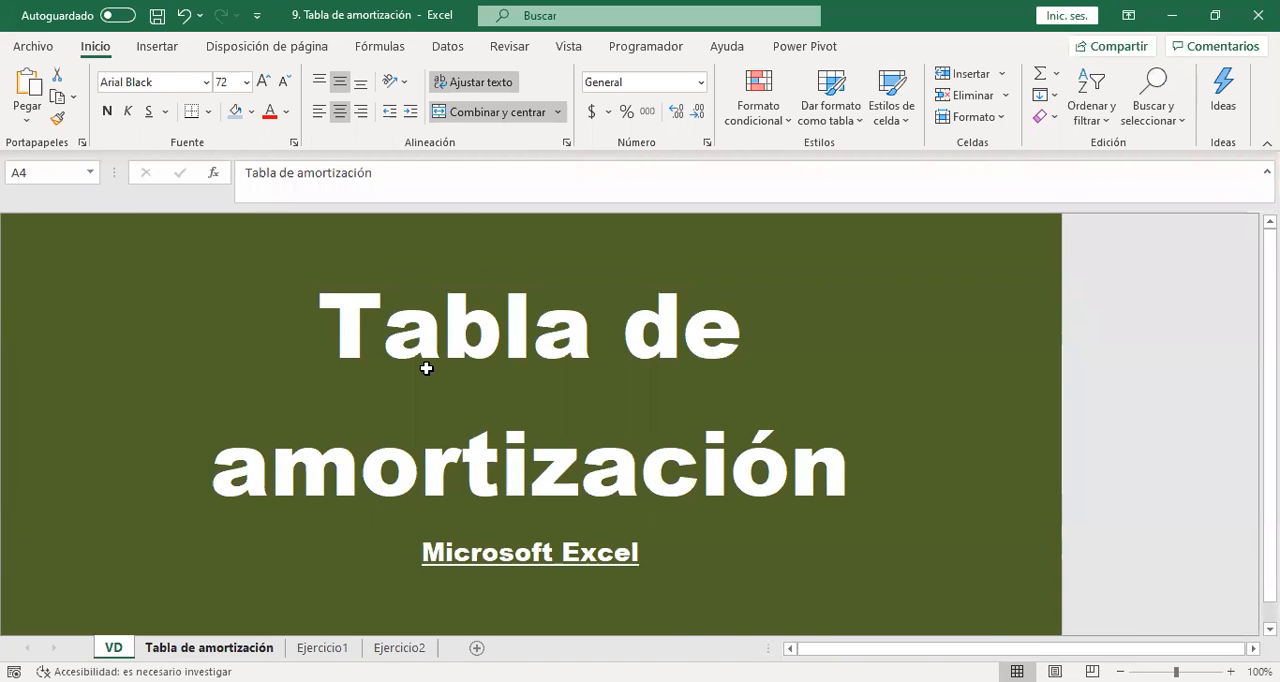
pyautogui.hotkey('ctrl', 'pagedown')
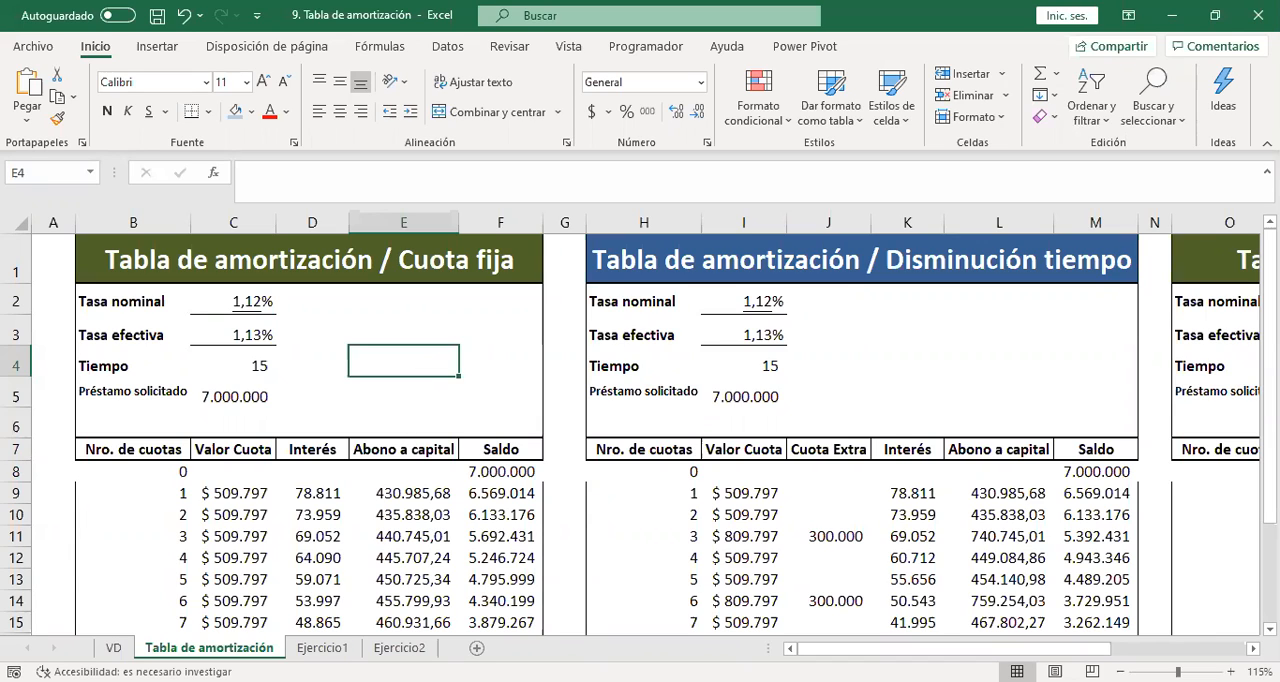
pyautogui.click(323, 648)
pyautogui.click(258, 651)
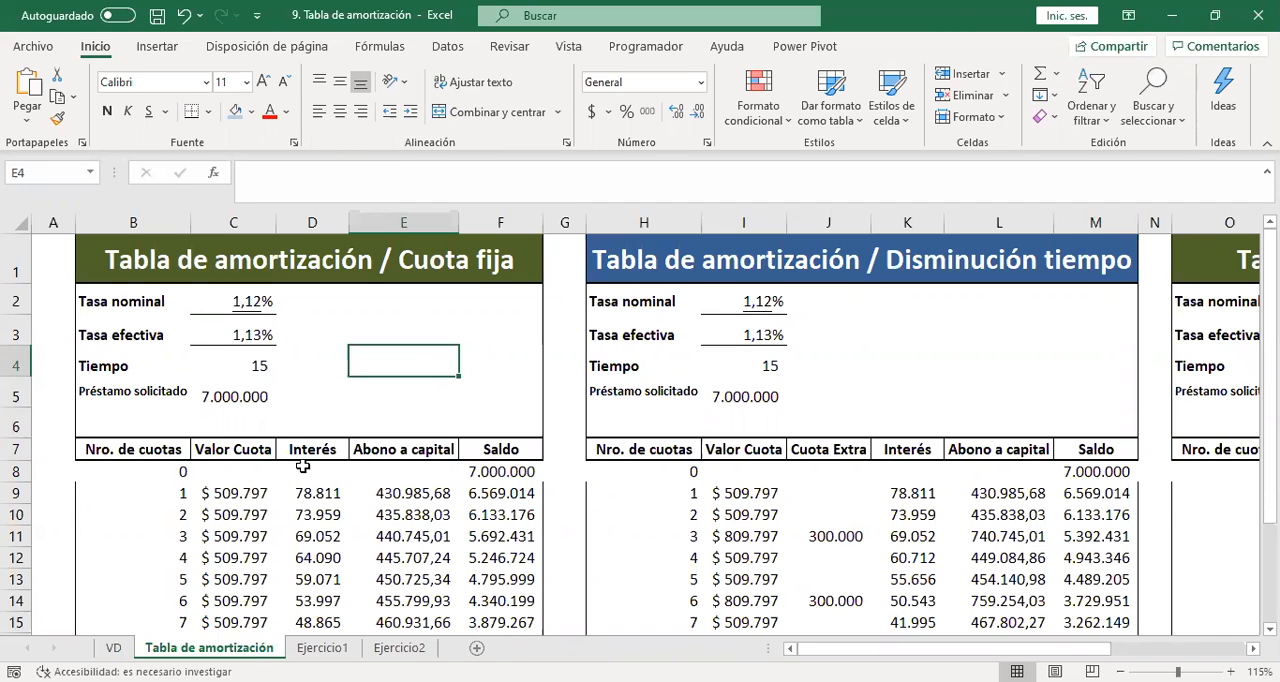
# Look over the three amortization tables on the sheet, from Cuota fija across to the last one ending in column T.
pyautogui.click(373, 293)
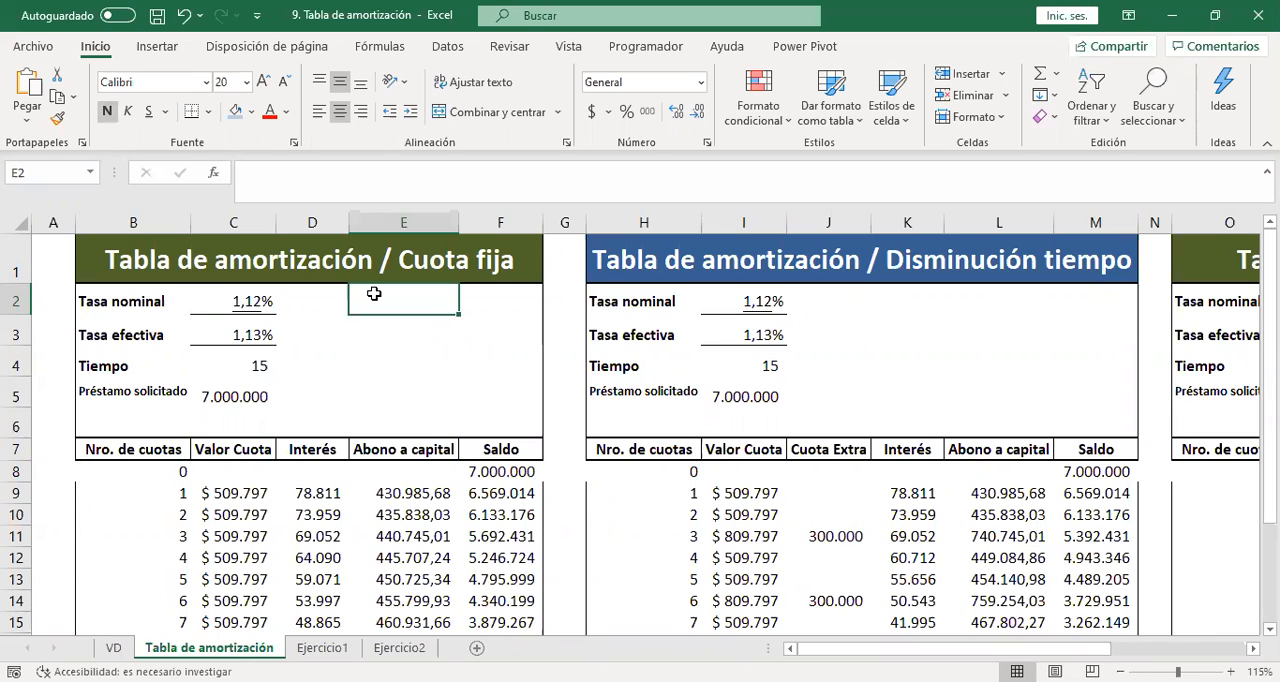
pyautogui.press('Down')
pyautogui.press('Down')
pyautogui.press('Down')
pyautogui.press('Down')
pyautogui.press('Down')
pyautogui.press('Down')
pyautogui.press('Down')
pyautogui.press('Down')
pyautogui.press('Down')
pyautogui.press('Down')
pyautogui.press('Down')
pyautogui.press('Down')
pyautogui.press('Down')
pyautogui.press('Down')
pyautogui.press('Down')
pyautogui.press('Down')
pyautogui.press('Right')
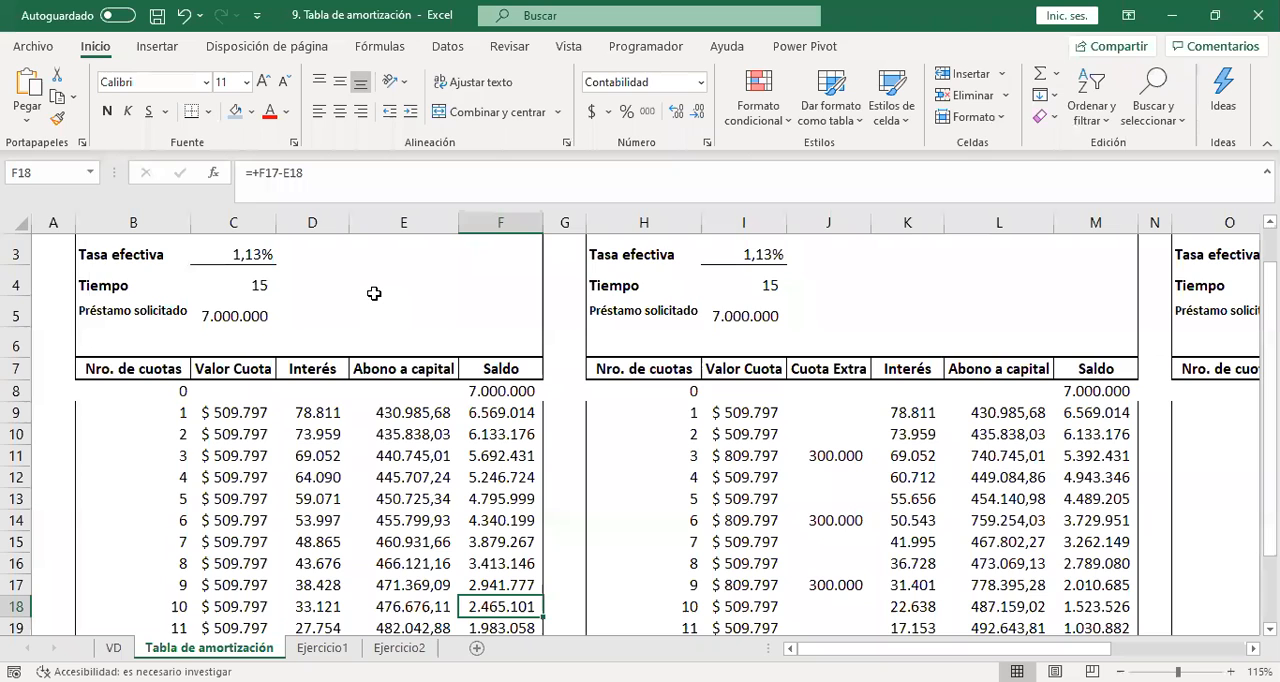
pyautogui.press('Right')
pyautogui.press('Right')
pyautogui.press('Right')
pyautogui.press('Right')
pyautogui.press('Right')
pyautogui.press('Right')
pyautogui.press('Right')
pyautogui.press('Right')
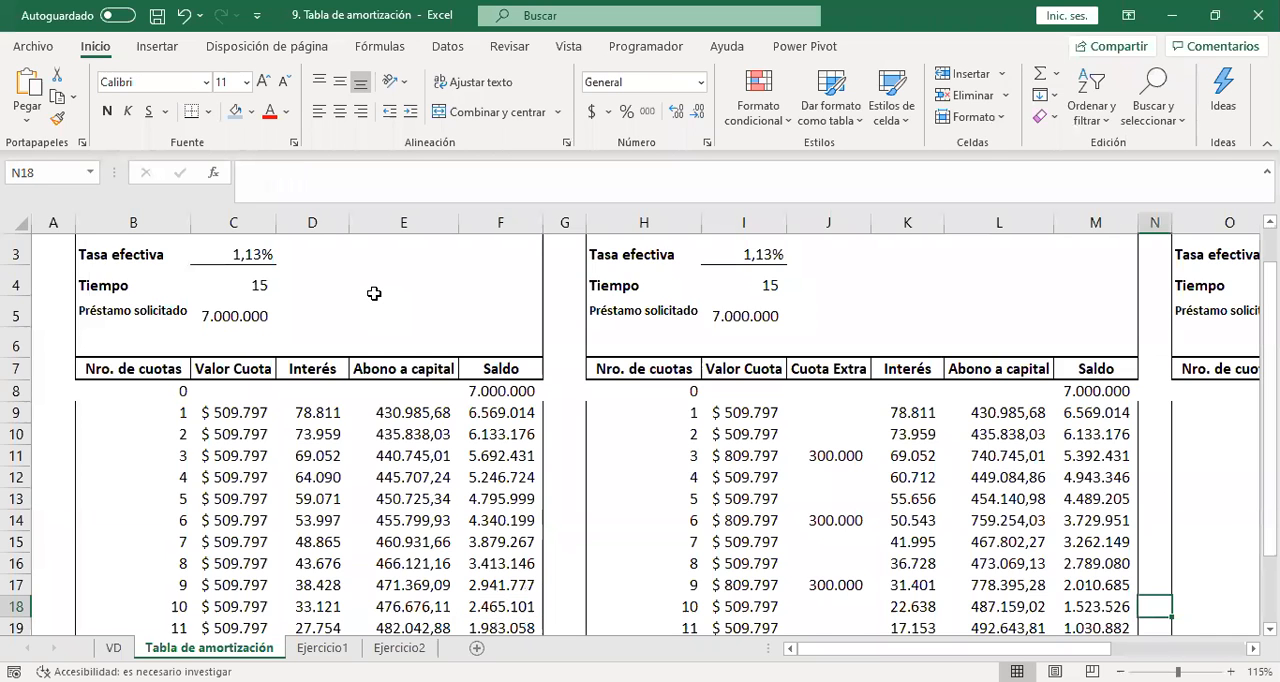
pyautogui.press('Right')
pyautogui.press('Right')
pyautogui.press('Right')
pyautogui.press('Right')
pyautogui.press('Right')
pyautogui.press('Right')
pyautogui.press('Right')
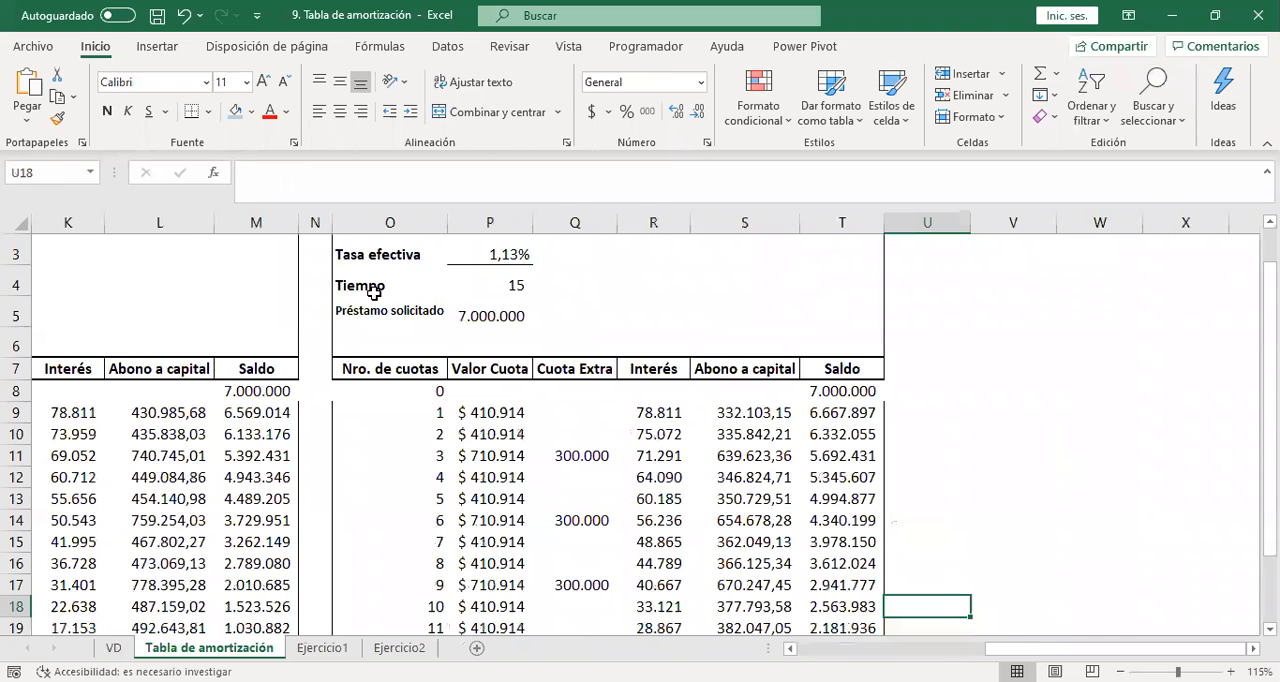
# Clear all installment rows of the Cuota fija table, cells B8:F23, leaving the headers in row 7.
pyautogui.press('Home')
pyautogui.press('Up')
pyautogui.press('Up')
pyautogui.press('Up')
pyautogui.press('Up')
pyautogui.press('Up')
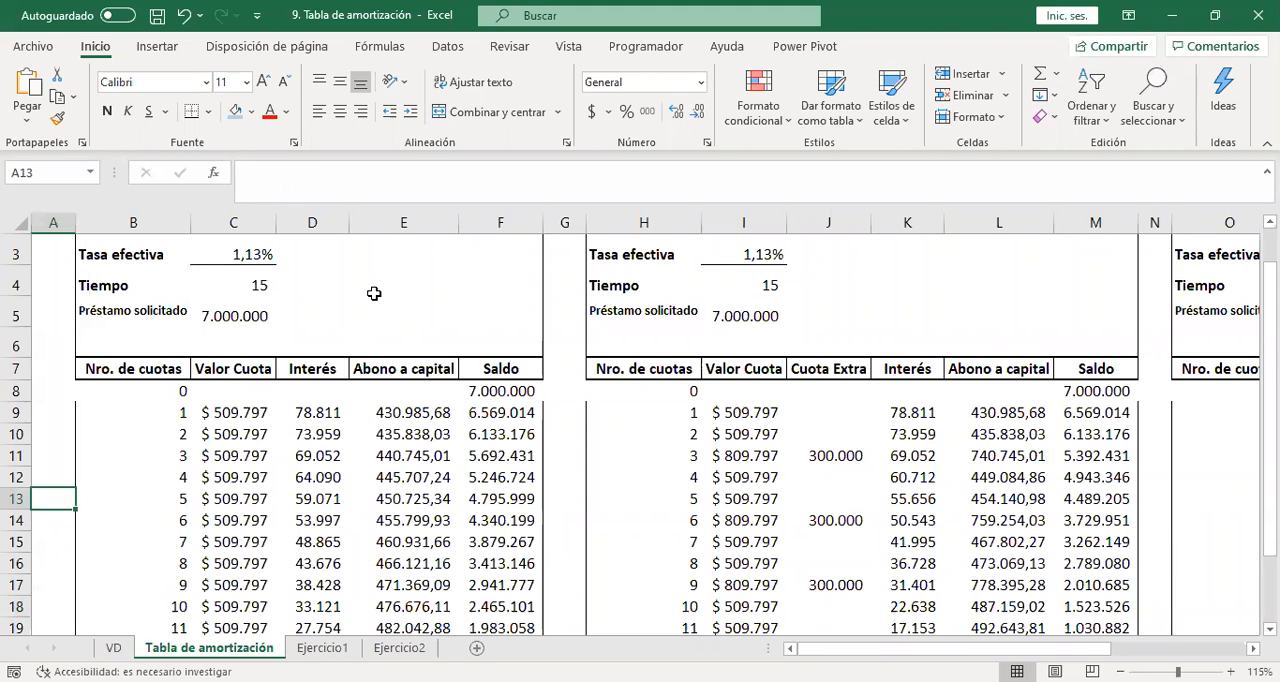
pyautogui.press('Up')
pyautogui.press('Up')
pyautogui.press('Right')
pyautogui.press('Right')
pyautogui.press('Right')
pyautogui.press('Up')
pyautogui.press('Up')
pyautogui.press('Up')
pyautogui.press('Left')
pyautogui.press('Left')
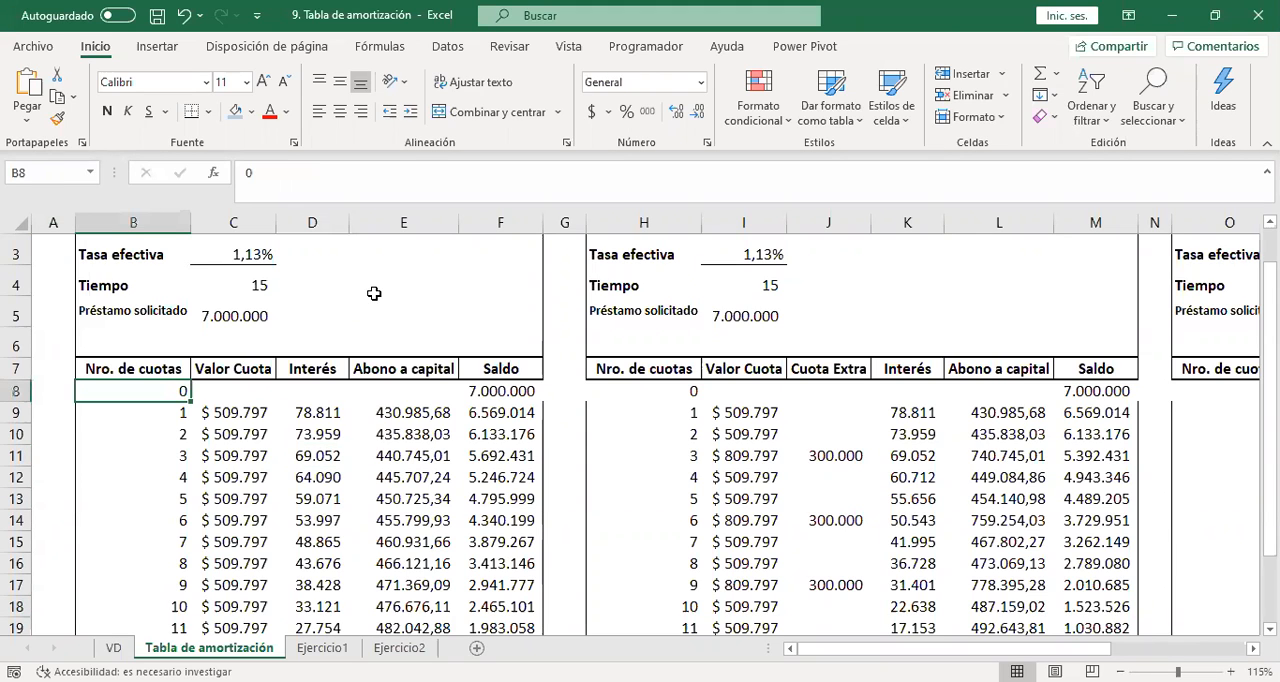
pyautogui.hotkey('shift', 'Right')
pyautogui.hotkey('shift', 'Right')
pyautogui.hotkey('shift', 'Right')
pyautogui.hotkey('shift', 'Right')
pyautogui.hotkey('ctrl', 'shift', 'Down')
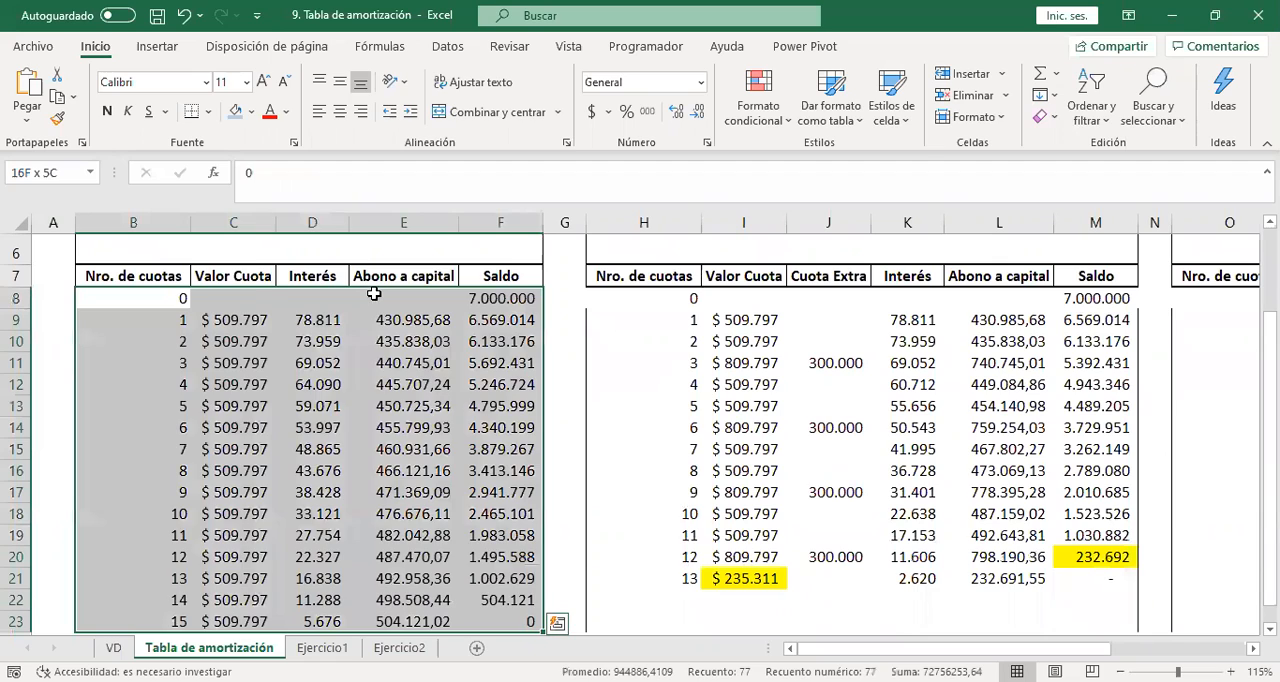
pyautogui.press('Delete')
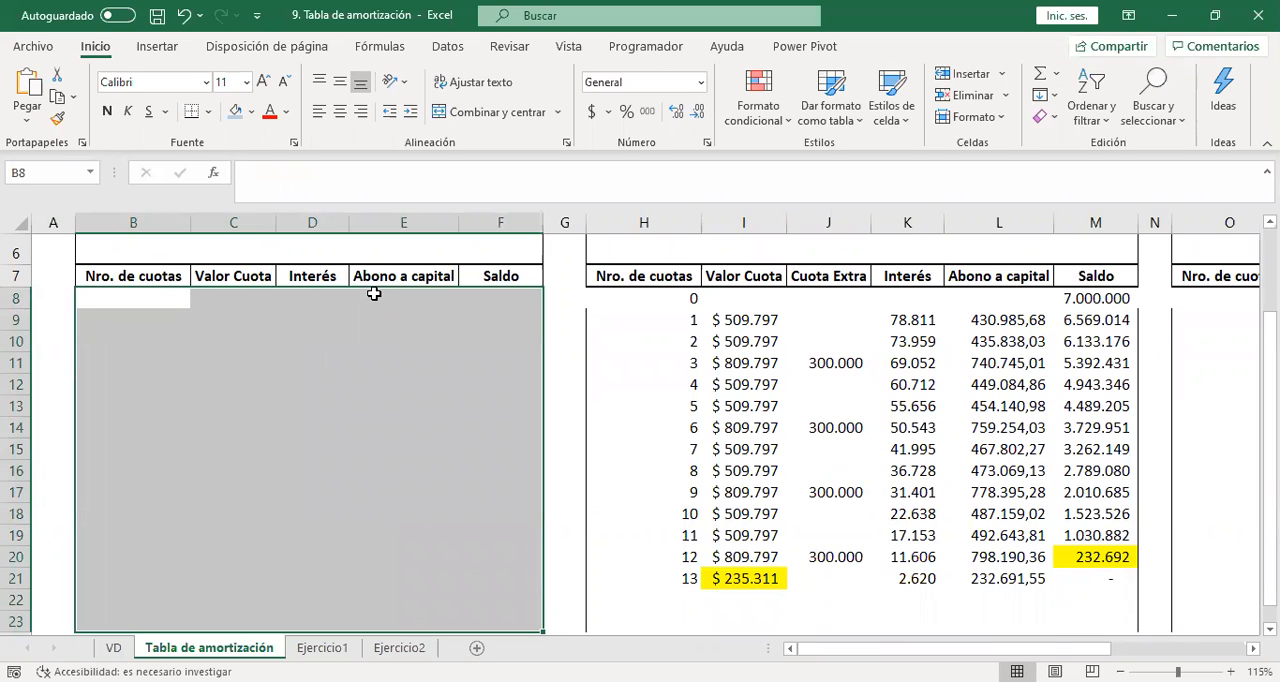
# Clear the Tasa efectiva formula in C3 of the Cuota fija table.
pyautogui.click(178, 346)
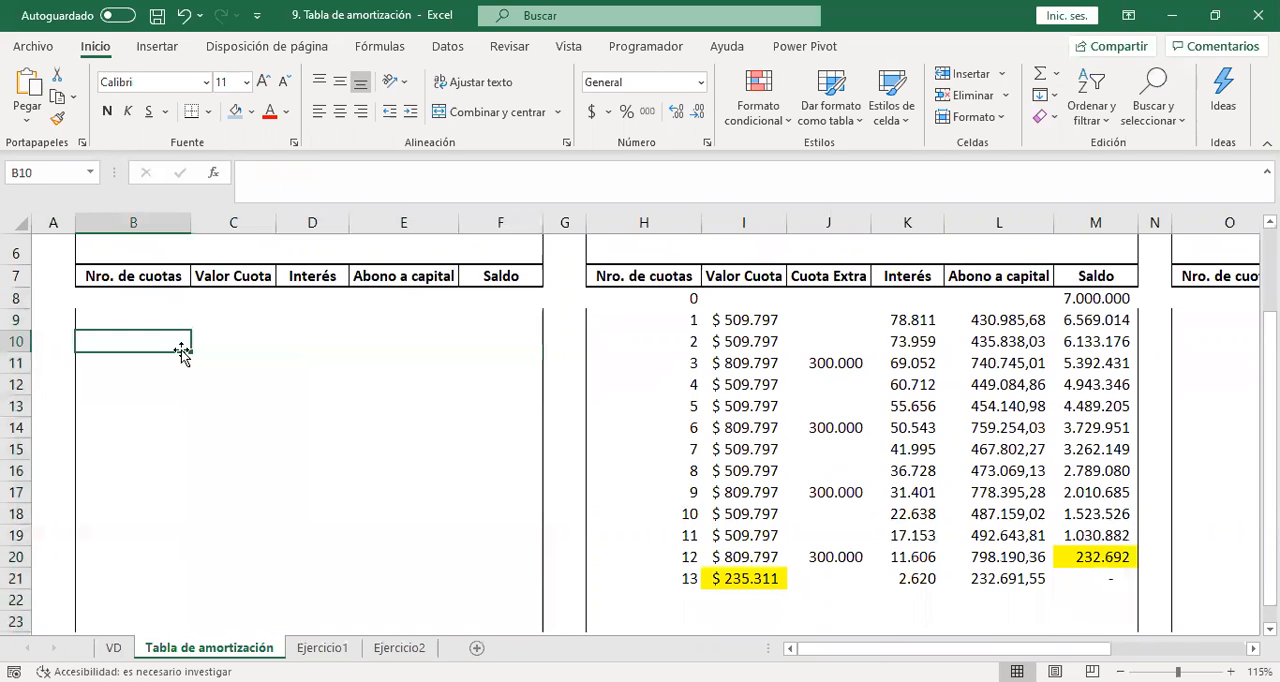
pyautogui.hotkey('ctrl', 'Up')
pyautogui.hotkey('ctrl', 'Up')
pyautogui.hotkey('ctrl', 'Up')
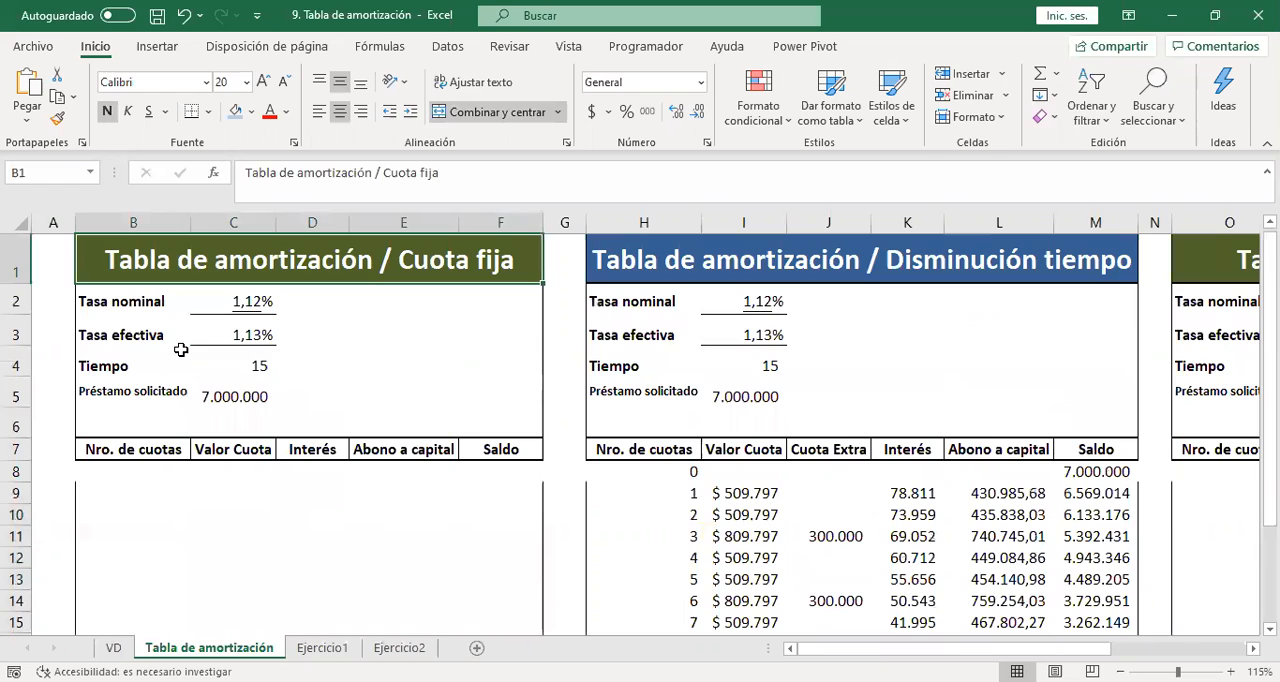
pyautogui.hotkey('ctrl', 'Down')
pyautogui.hotkey('ctrl', 'Down')
pyautogui.press('Down')
pyautogui.press('Up')
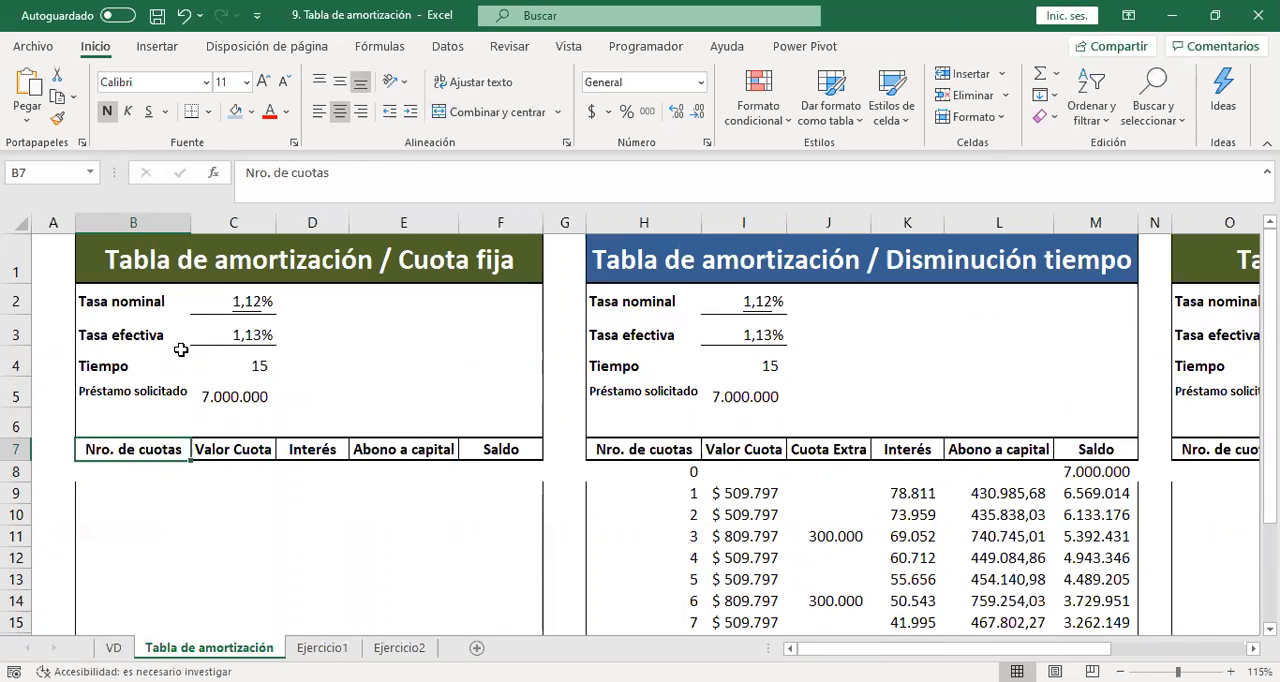
pyautogui.press('Up')
pyautogui.press('Up')
pyautogui.press('Up')
pyautogui.press('Up')
pyautogui.press('Right')
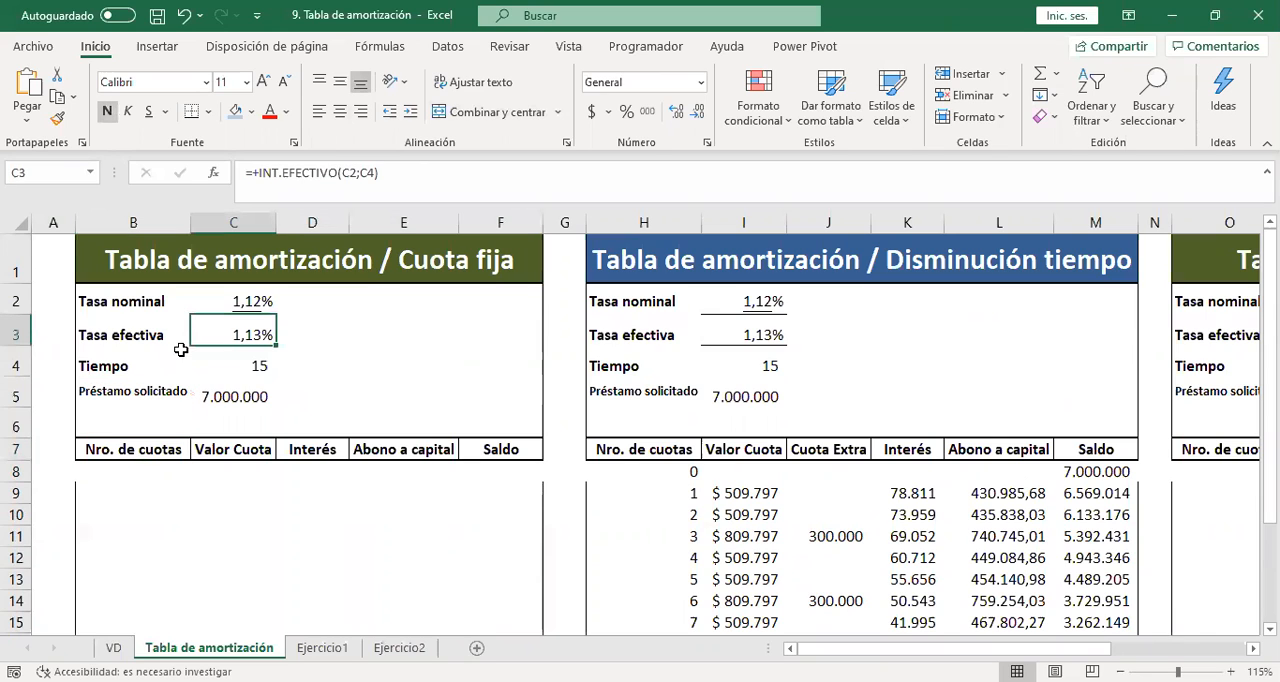
pyautogui.press('Delete')
pyautogui.press('Down')
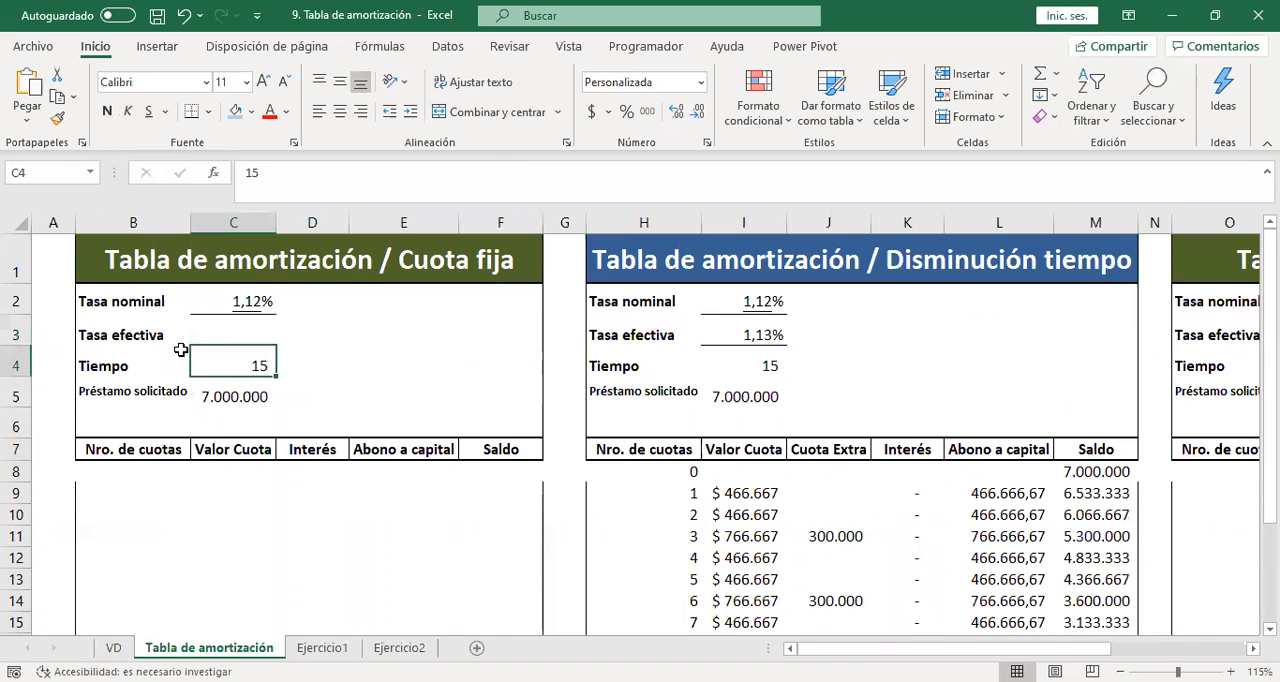
# Calculate the Tasa efectiva in C3 with =INT.EFECTIVO(C2;C4), using the Tasa nominal and Tiempo cells.
pyautogui.press('Up')
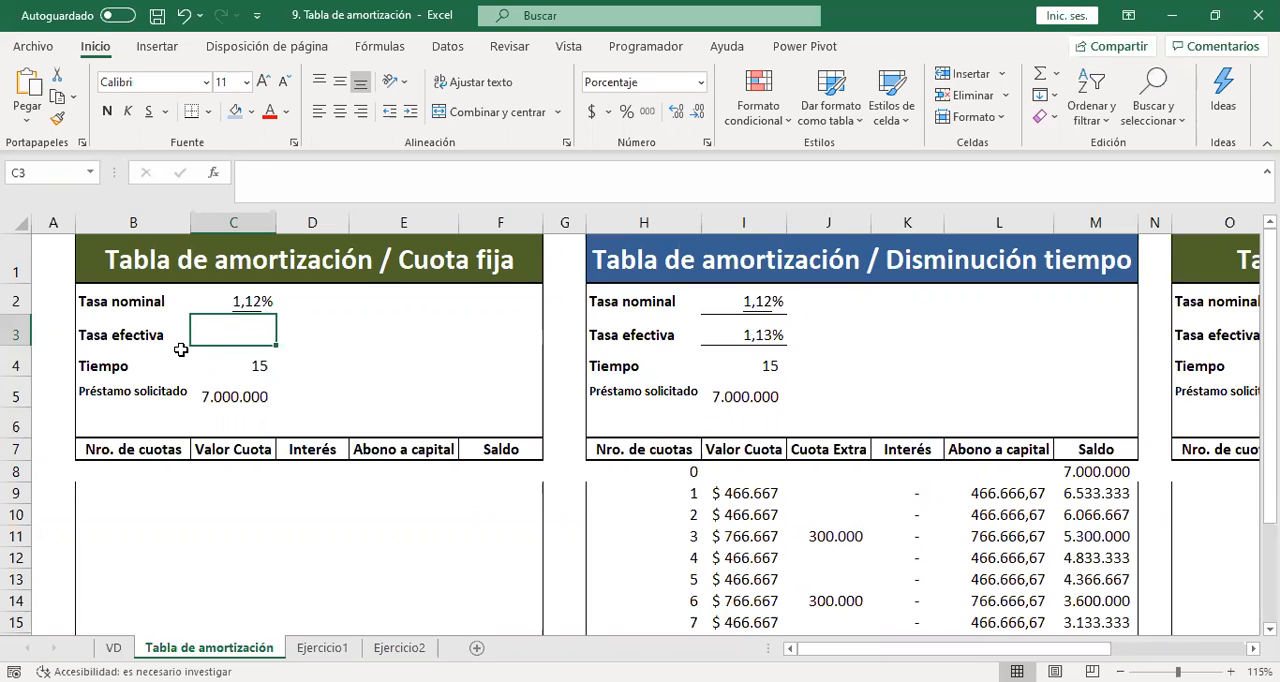
pyautogui.write('=')
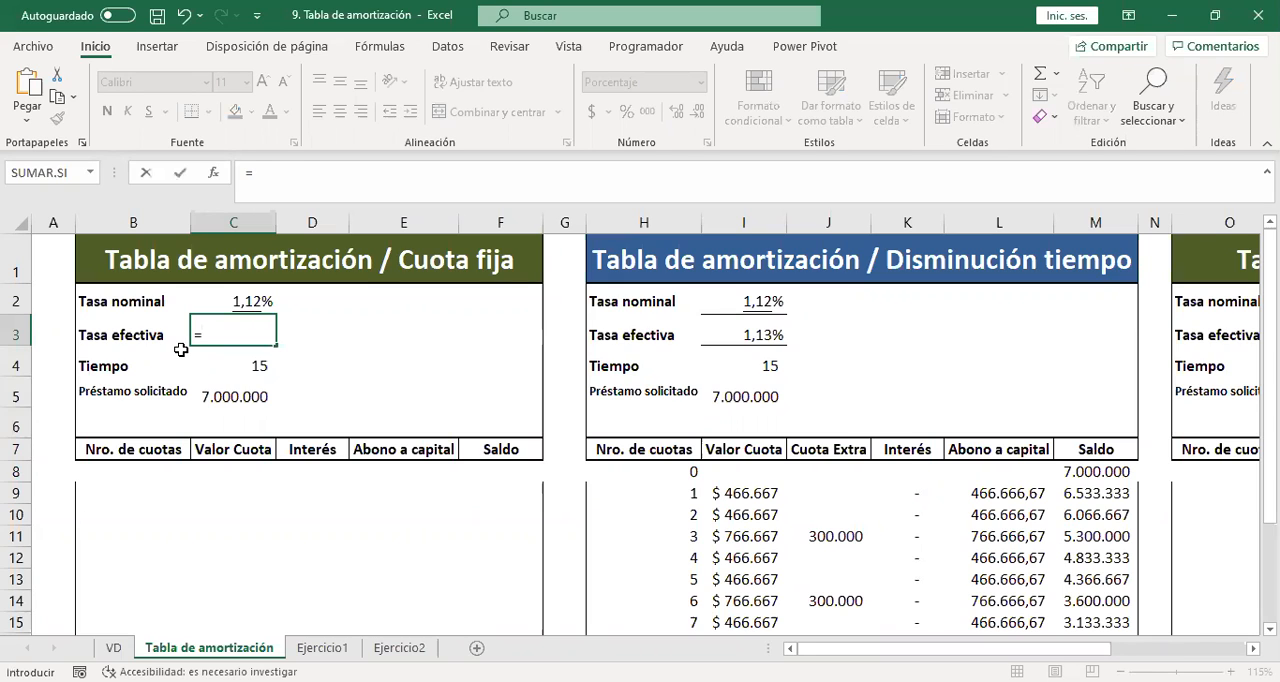
pyautogui.write('int.efectivo')
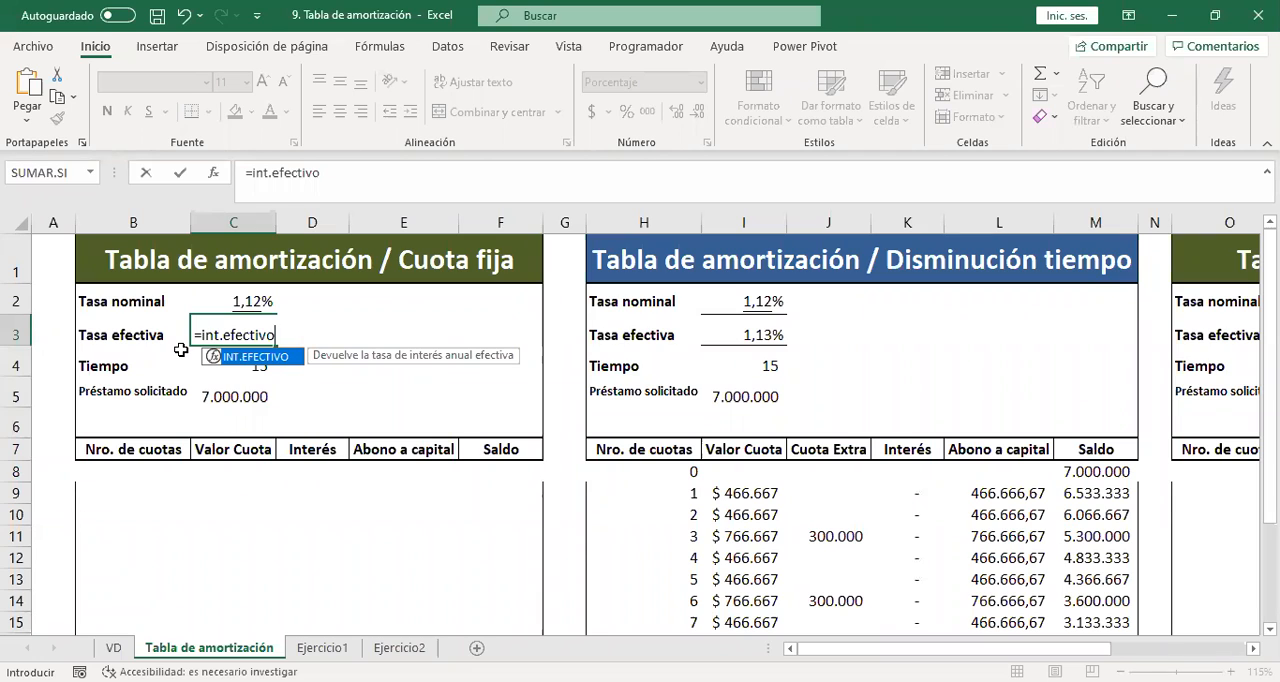
pyautogui.write('(')
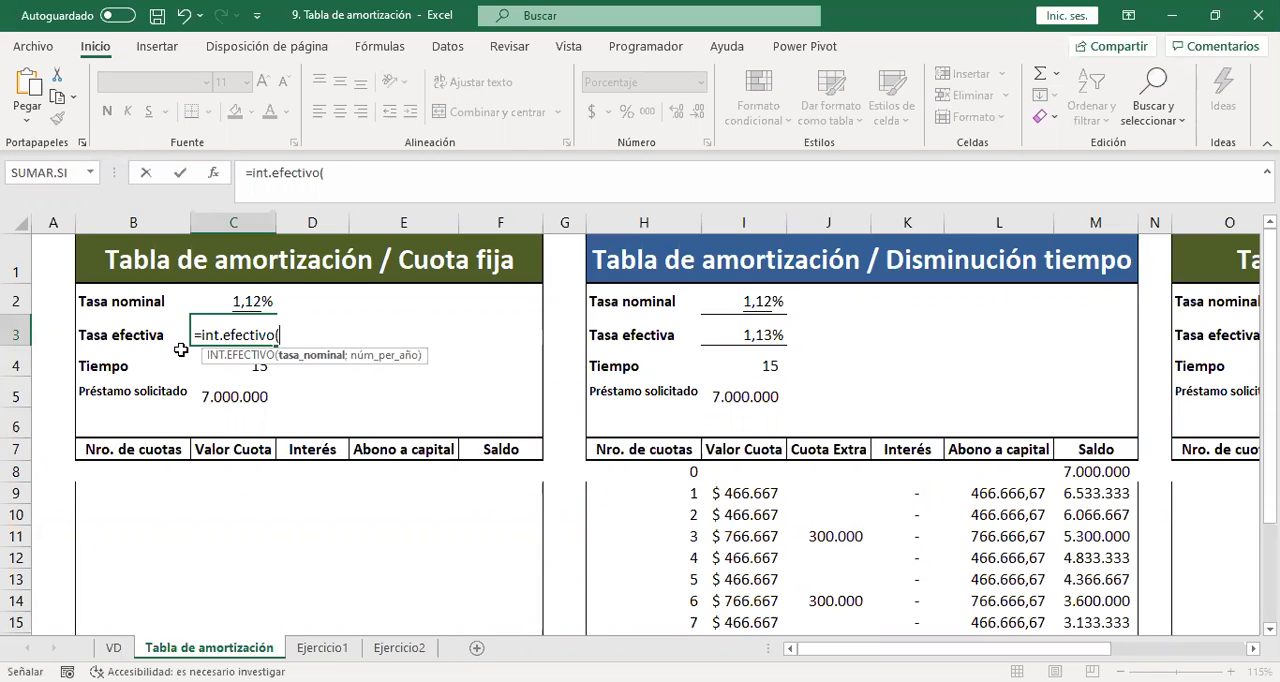
pyautogui.press('Up')
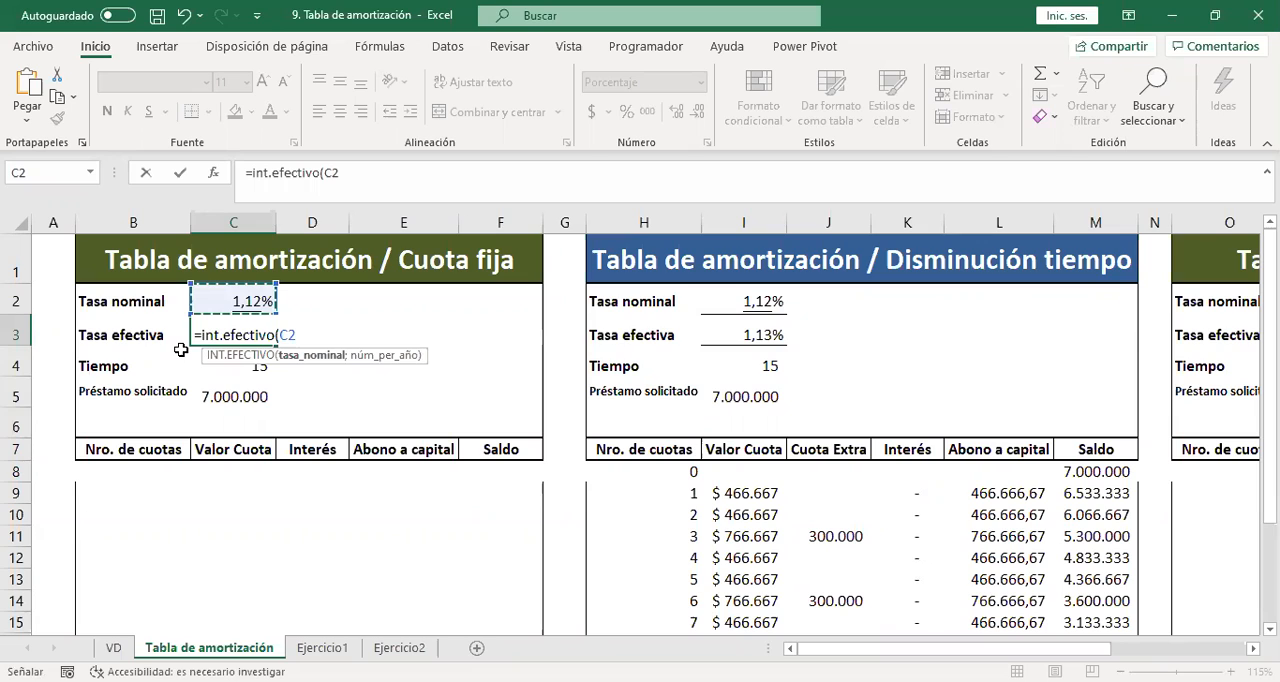
pyautogui.write(';')
pyautogui.press('Down')
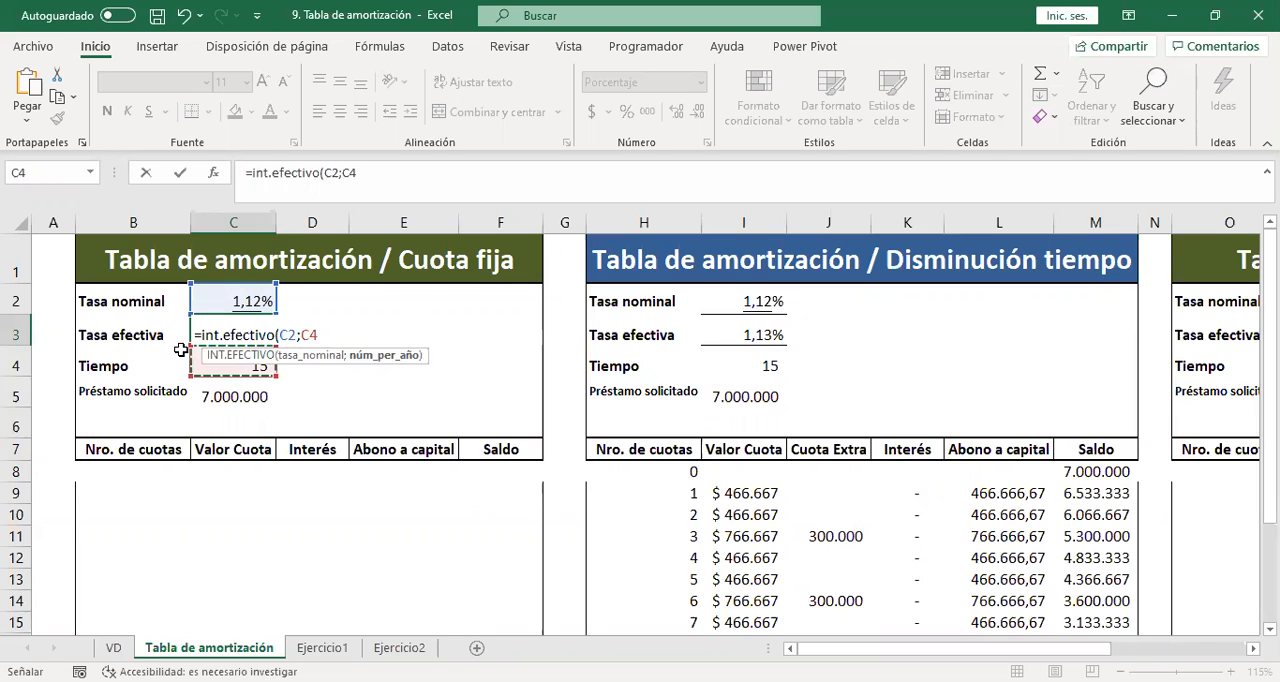
pyautogui.write(')')
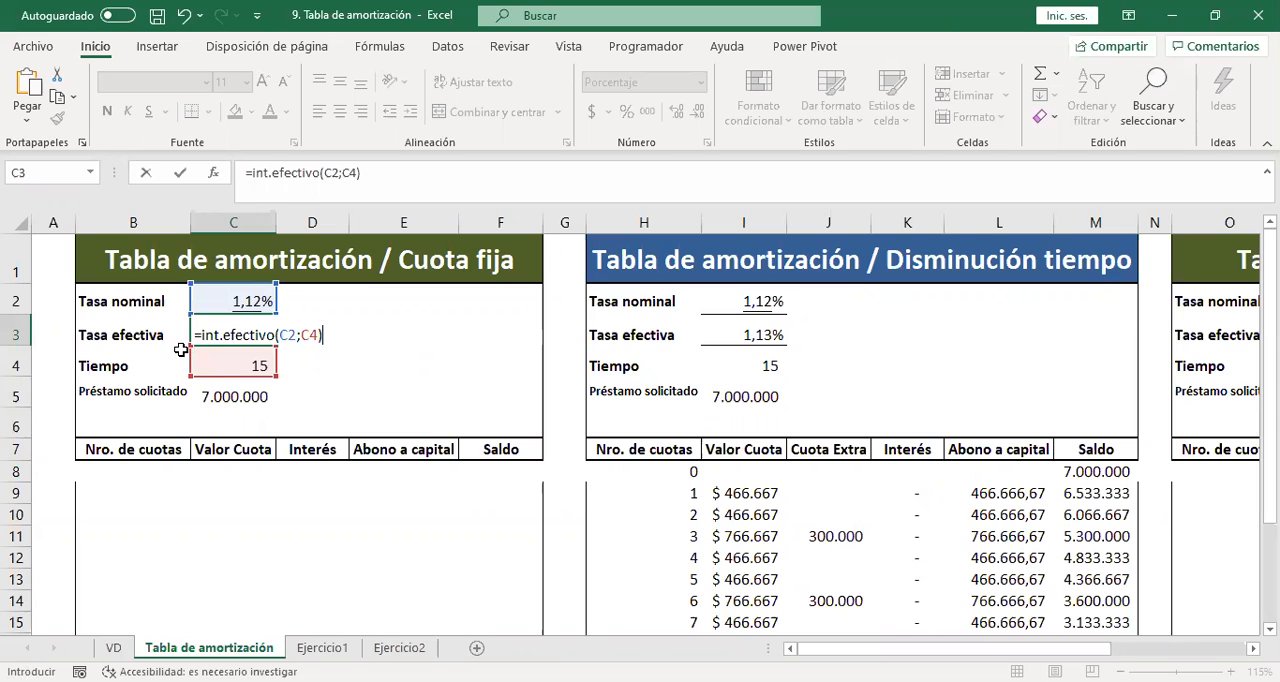
pyautogui.press('Return')
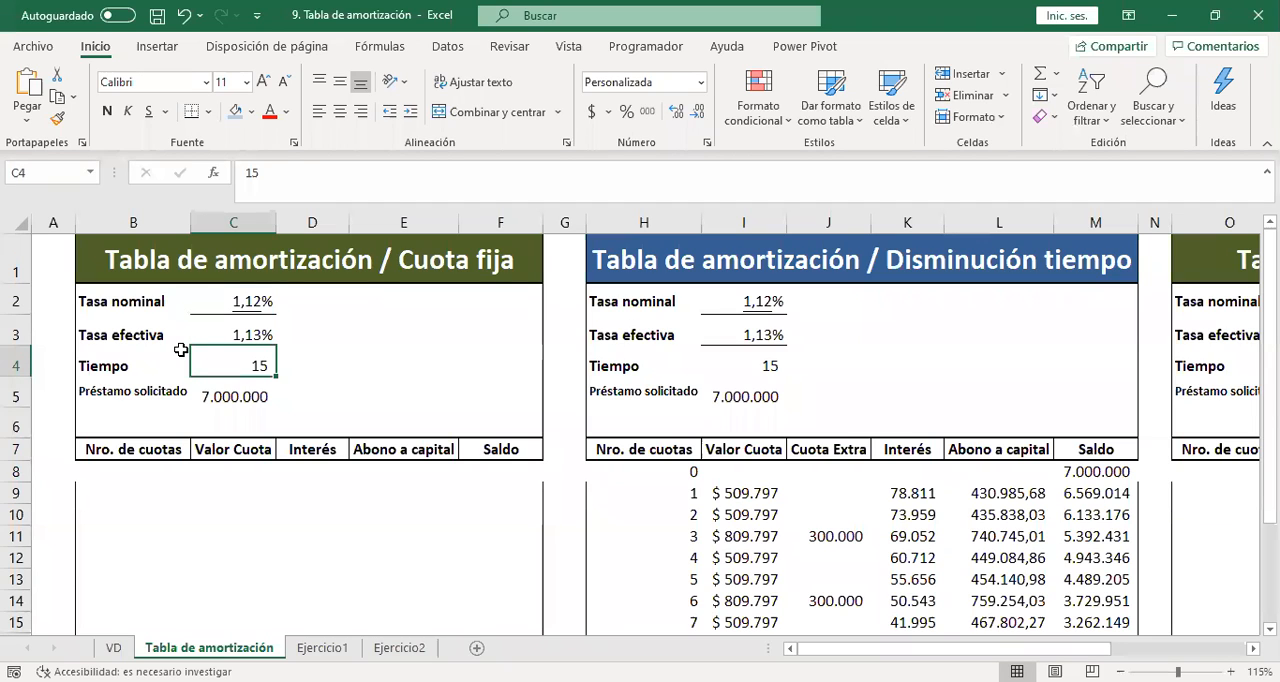
# Review the empty Cuota fija table, checking its rows and each column from Nro. de cuotas to Saldo.
pyautogui.press('Down')
pyautogui.press('Down')
pyautogui.press('Down')
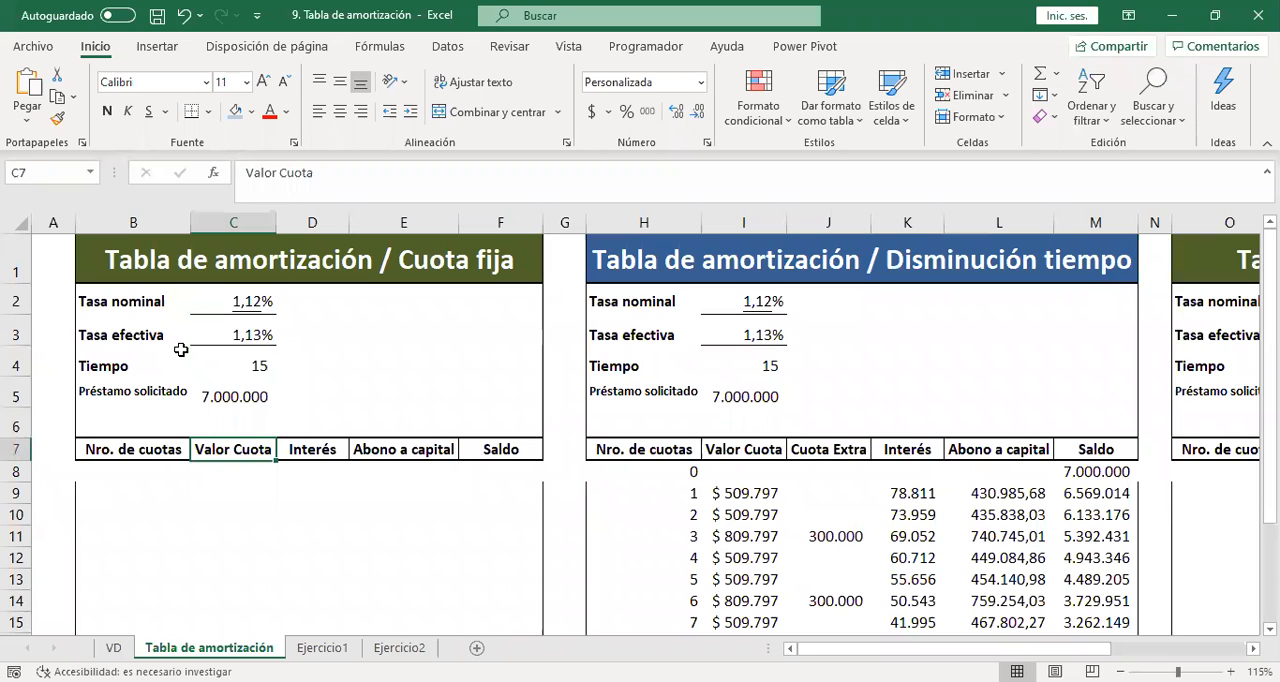
pyautogui.press('Down')
pyautogui.press('Down')
pyautogui.press('Down')
pyautogui.press('Down')
pyautogui.press('Down')
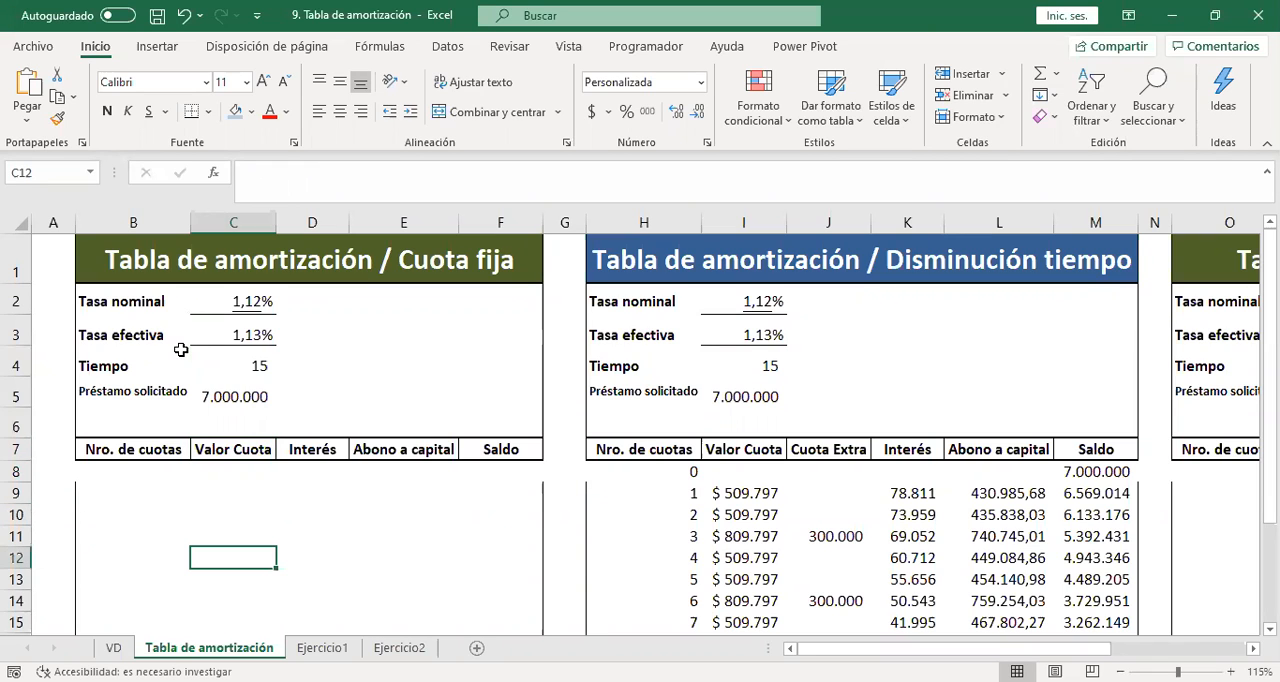
pyautogui.press('Down')
pyautogui.press('Down')
pyautogui.press('Down')
pyautogui.press('Down')
pyautogui.press('Down')
pyautogui.press('Down')
pyautogui.press('Down')
pyautogui.press('Down')
pyautogui.press('Down')
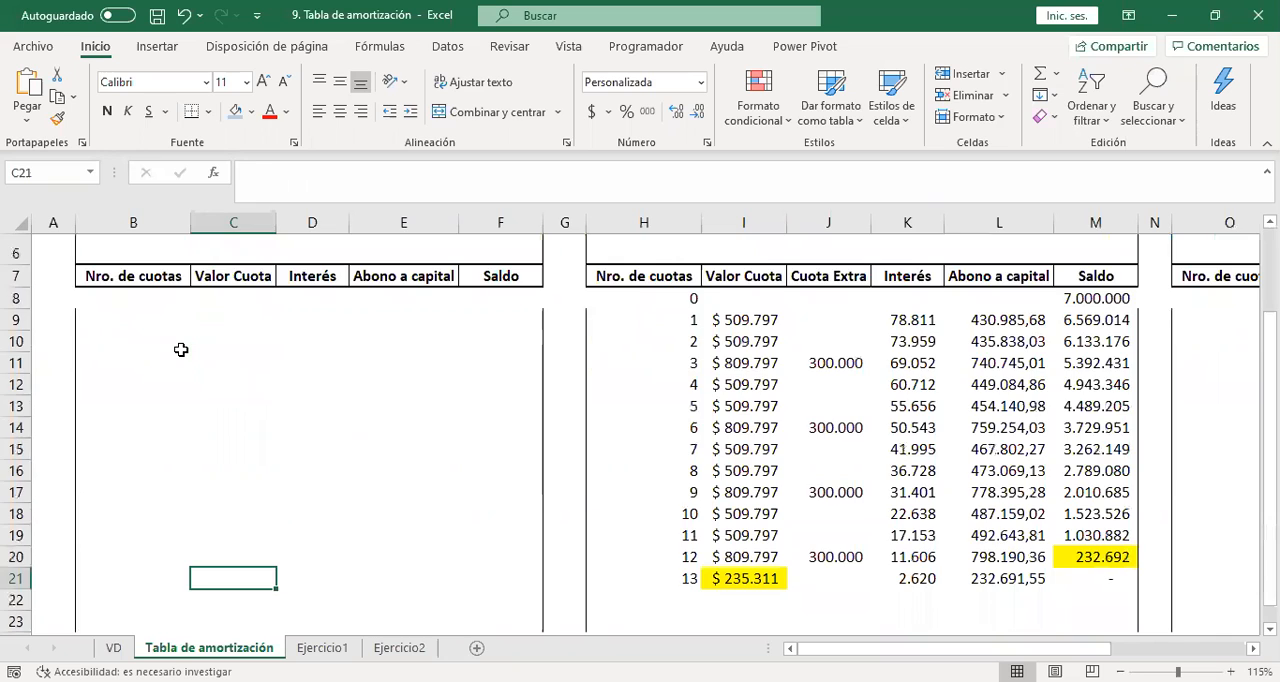
pyautogui.hotkey('ctrl', 'Up')
pyautogui.hotkey('ctrl', 'Up')
pyautogui.hotkey('ctrl', 'Up')
pyautogui.press('Down')
pyautogui.press('Down')
pyautogui.press('Down')
pyautogui.press('Down')
pyautogui.press('Down')
pyautogui.press('Down')
pyautogui.press('Left')
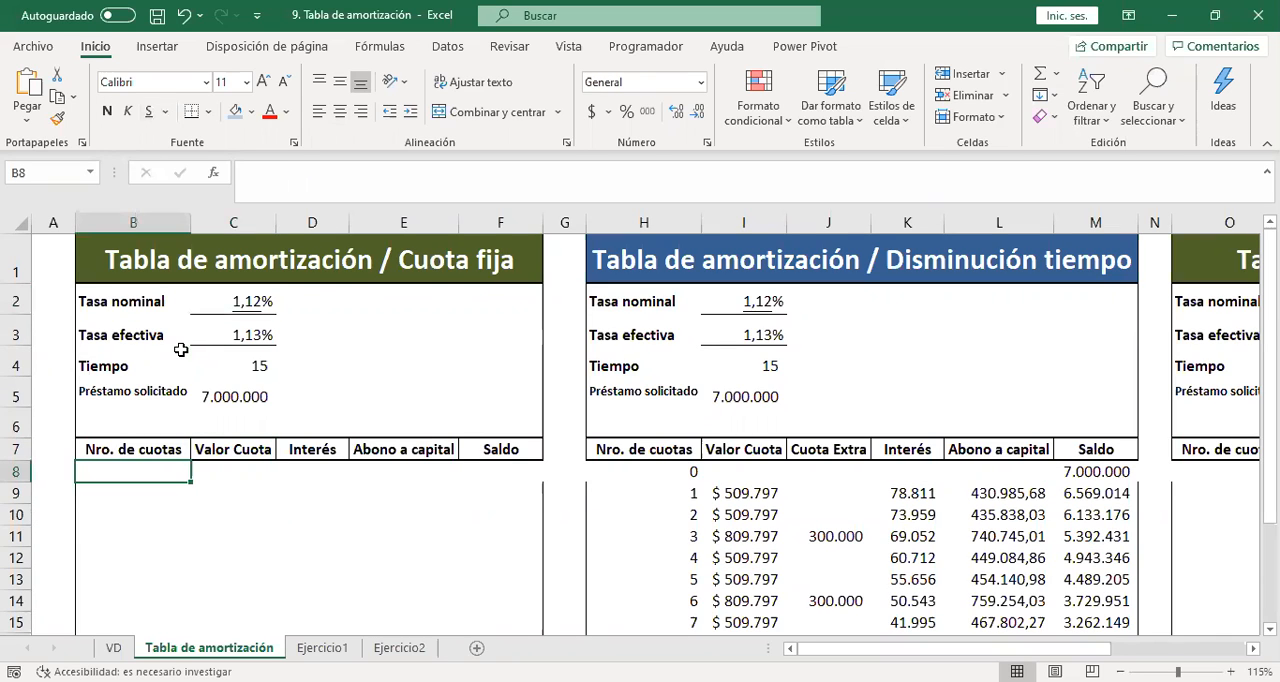
pyautogui.press('Right')
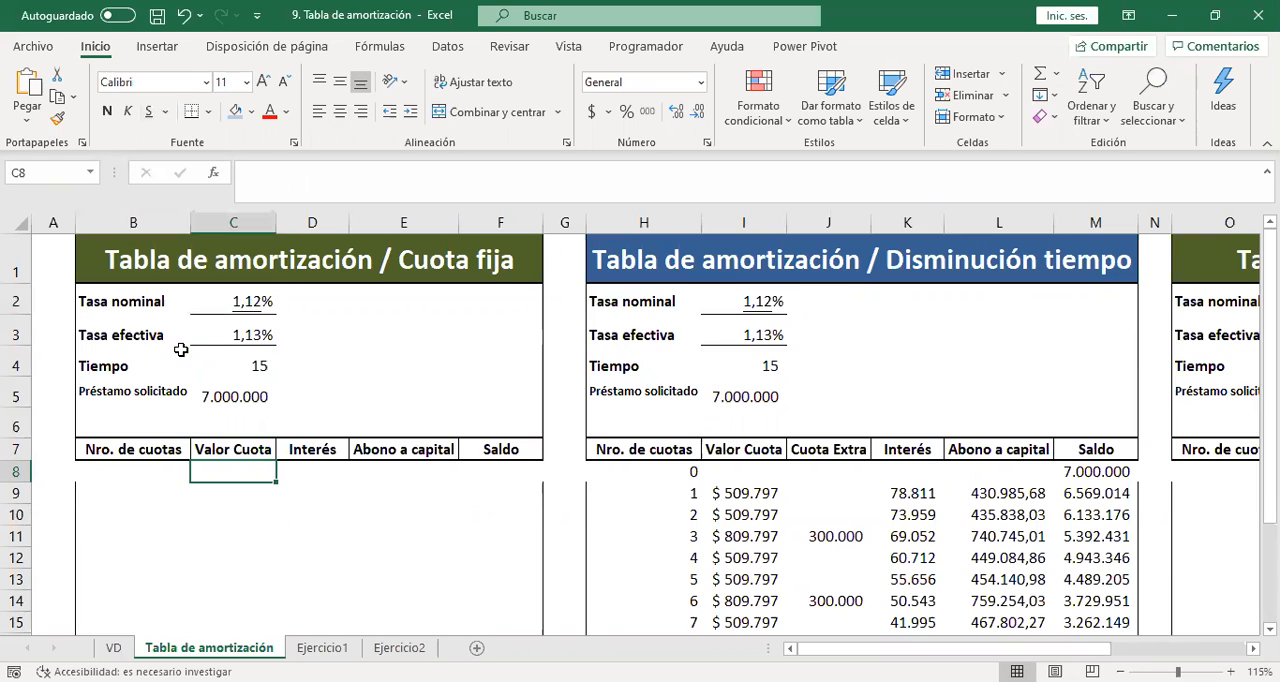
pyautogui.press('Right')
pyautogui.press('Right')
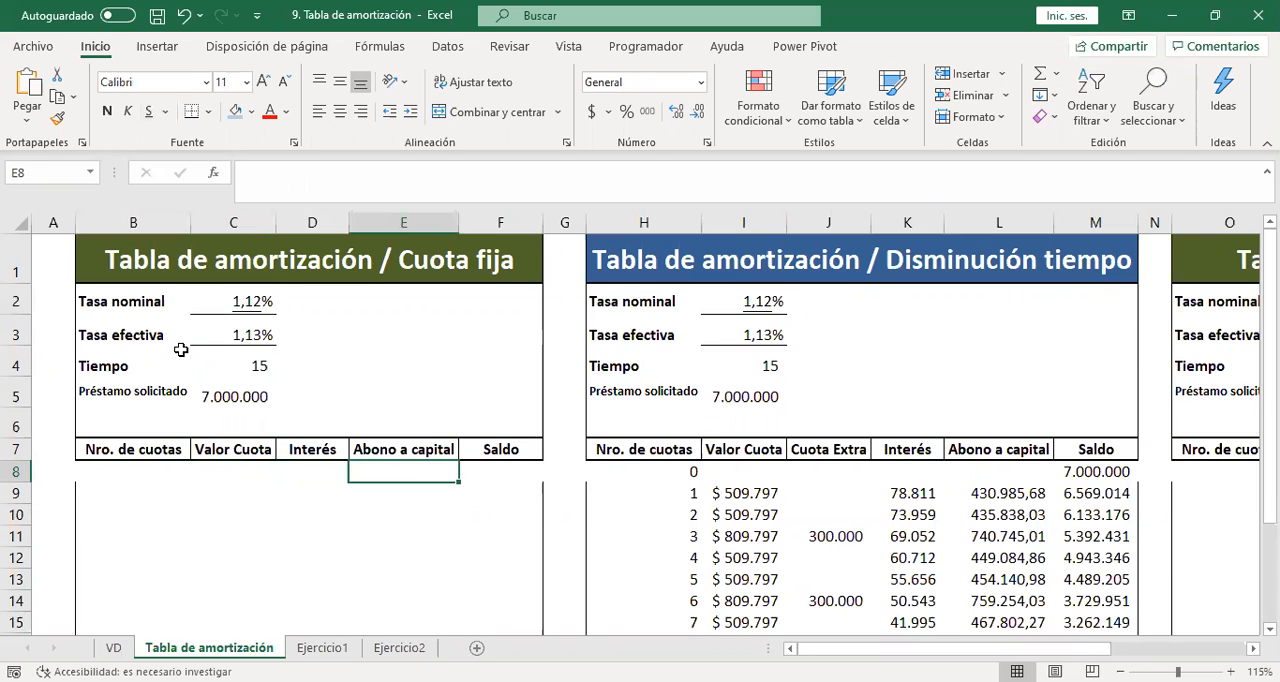
pyautogui.press('Right')
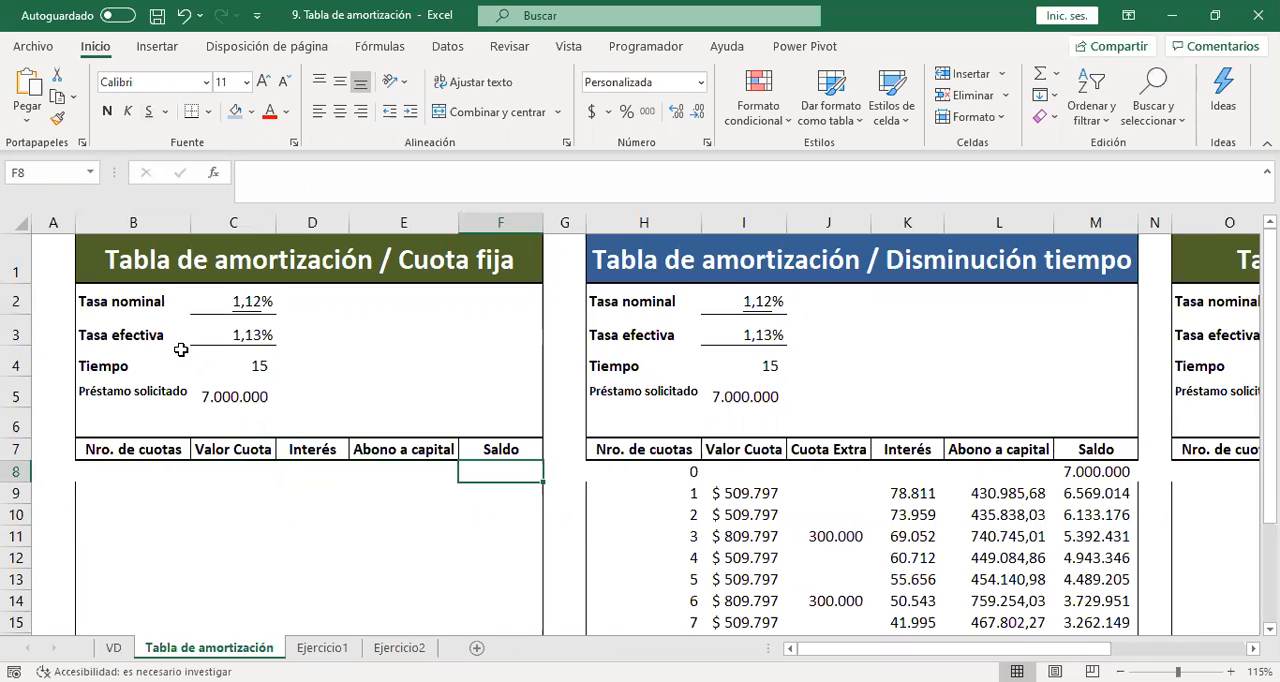
# Enter 0 as the first Nro. de cuotas value in B8 of the Cuota fija table.
pyautogui.press('Left')
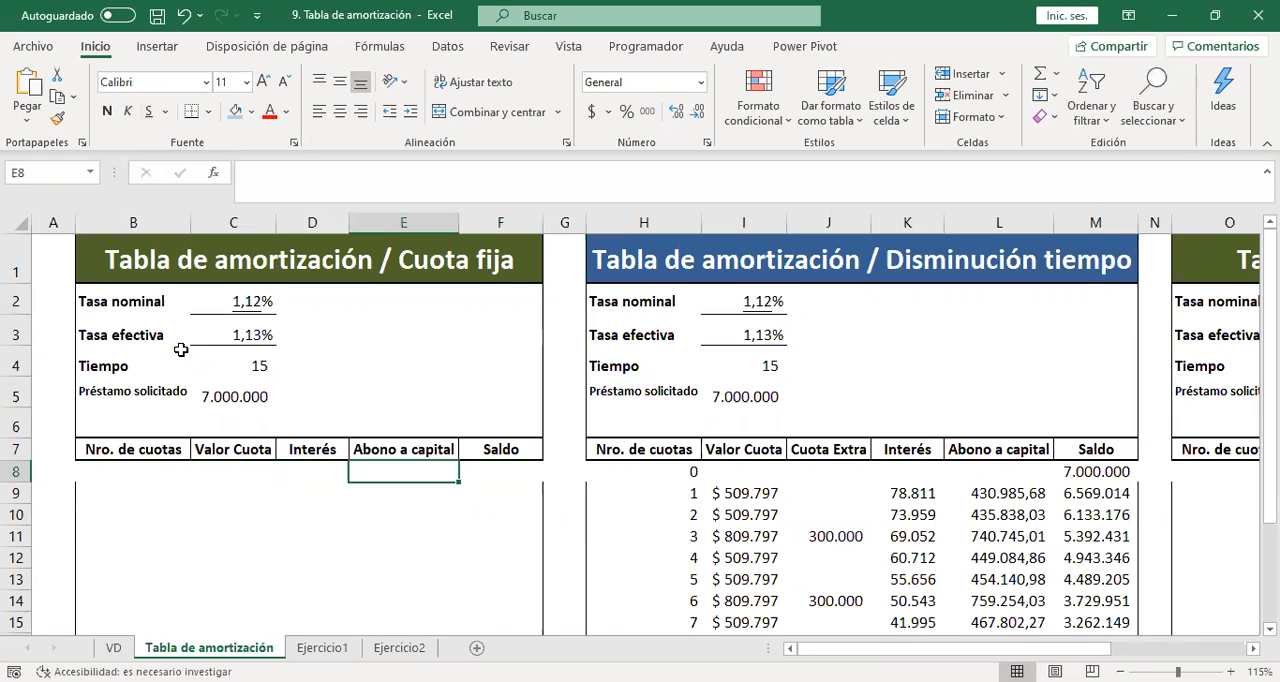
pyautogui.press('Left')
pyautogui.press('Left')
pyautogui.press('Left')
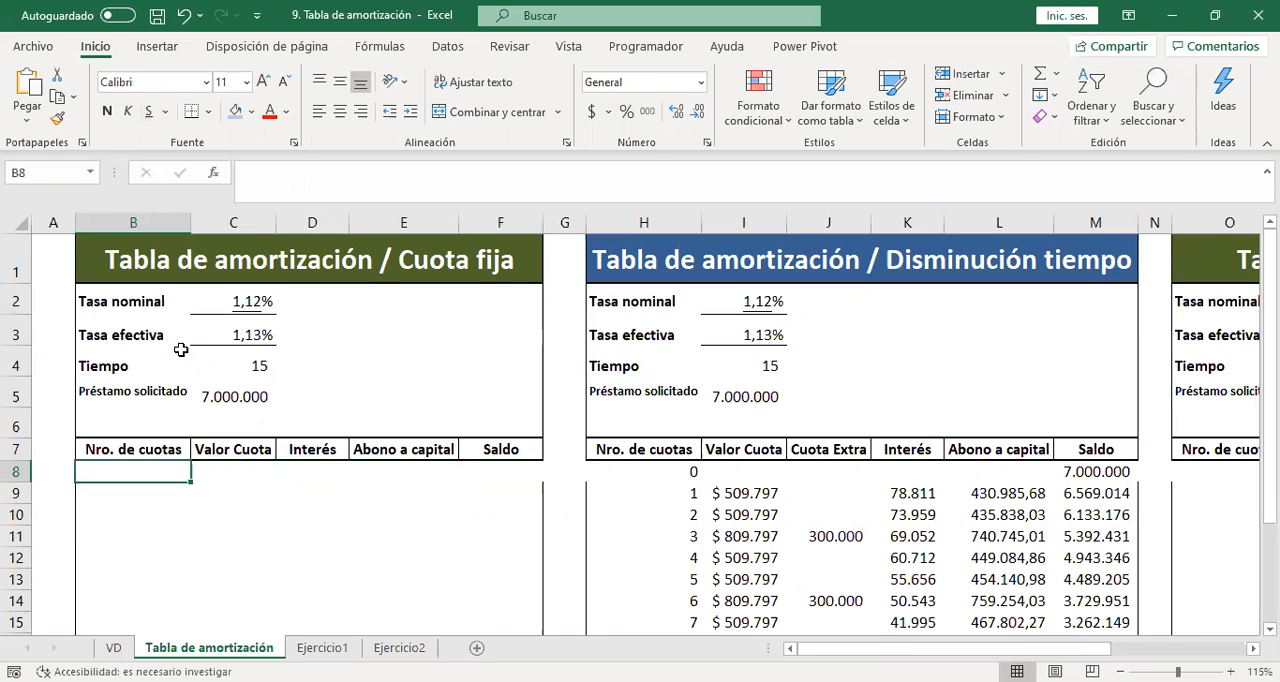
pyautogui.write('0')
pyautogui.press('Return')
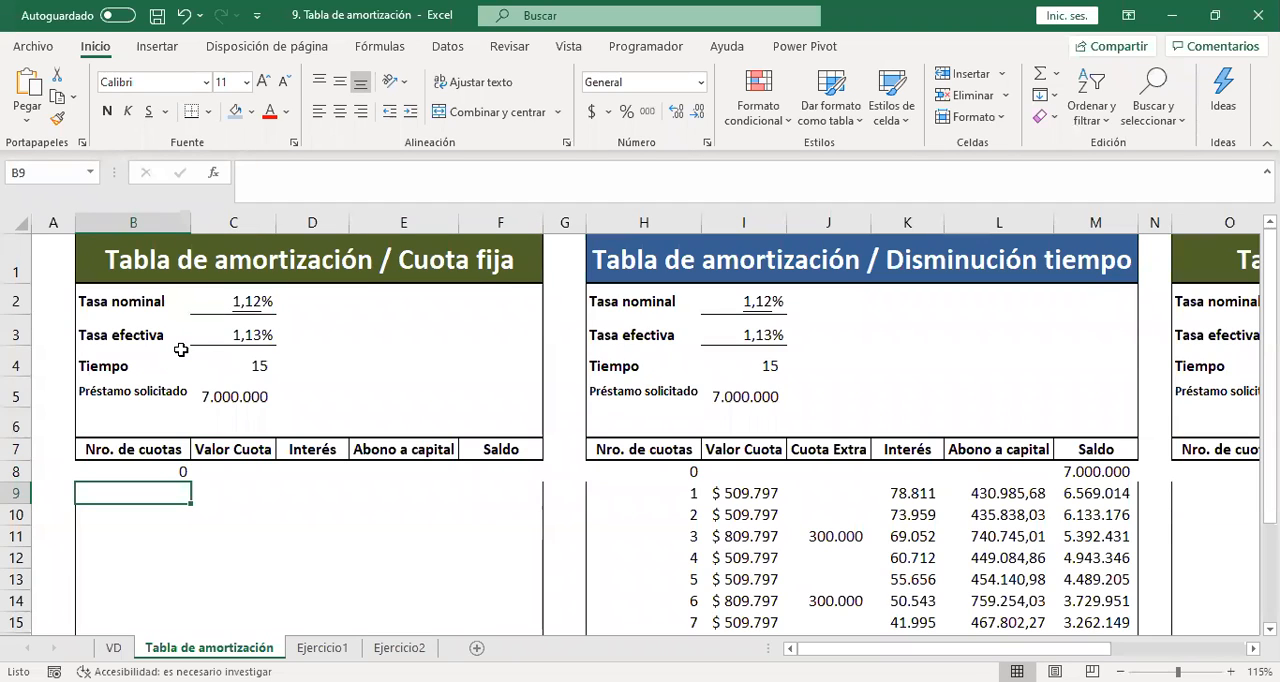
# Enter 1 and 2 in B9:B10 and fill the Nro. de cuotas series down to 23 in B31.
pyautogui.write('1')
pyautogui.press('Return')
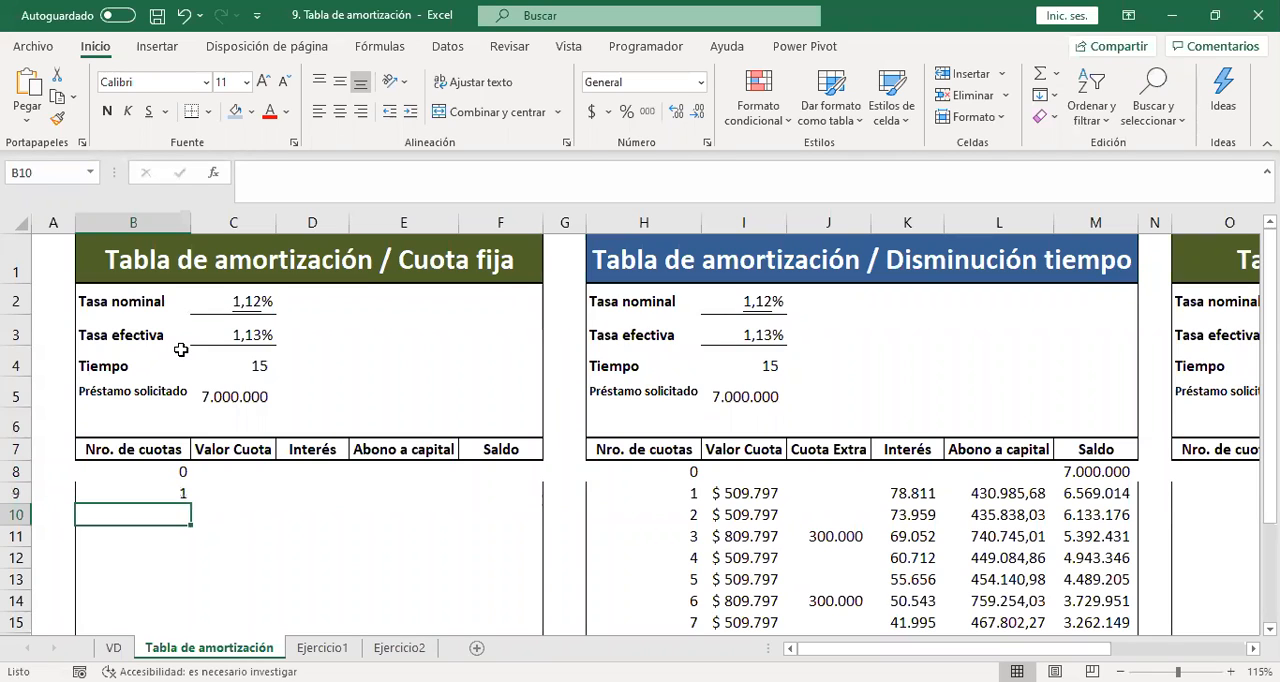
pyautogui.press('Return')
pyautogui.moveTo(181, 496); pyautogui.dragTo(184, 518)
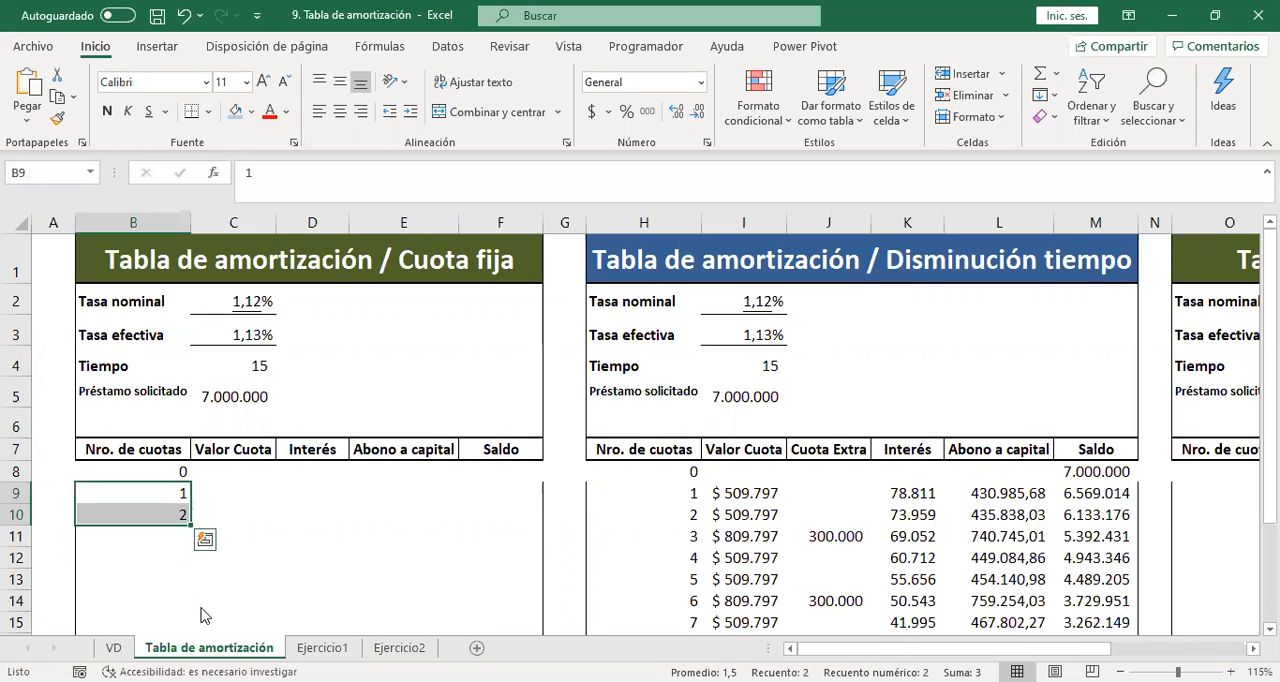
pyautogui.moveTo(190, 525); pyautogui.dragTo(194, 609)
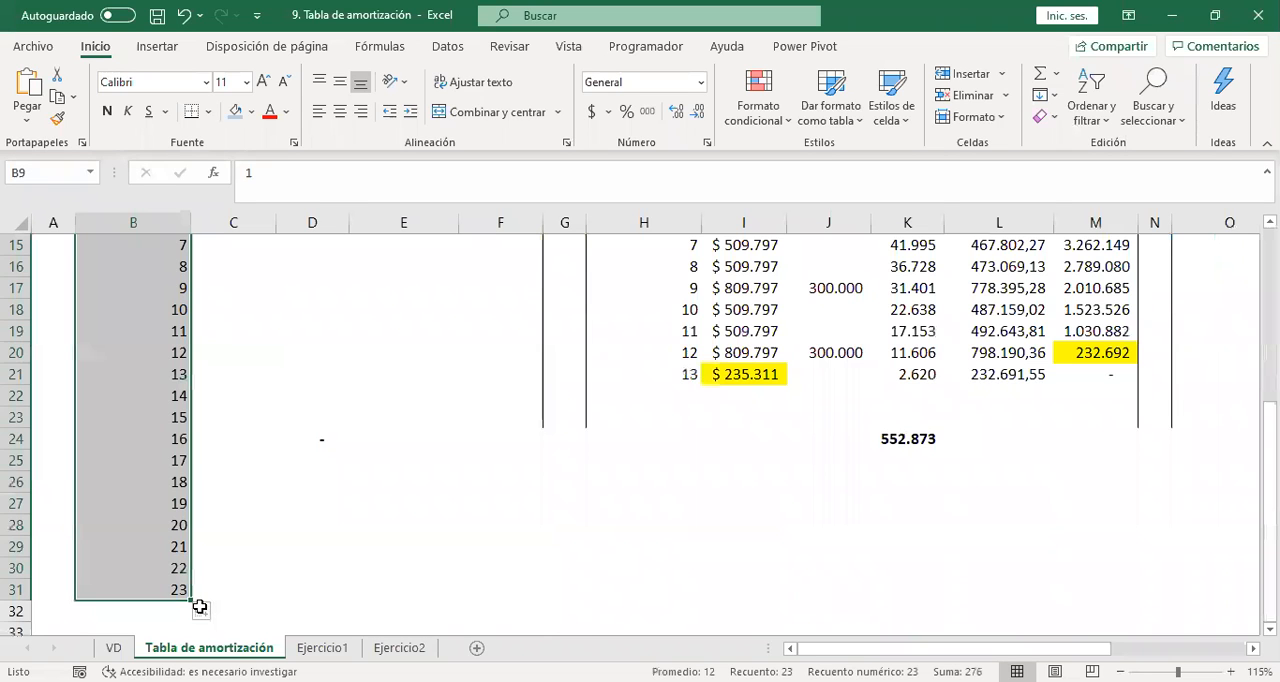
pyautogui.press('Up')
pyautogui.press('Up')
pyautogui.press('Up')
pyautogui.press('Up')
pyautogui.press('Up')
pyautogui.press('Up')
pyautogui.press('Up')
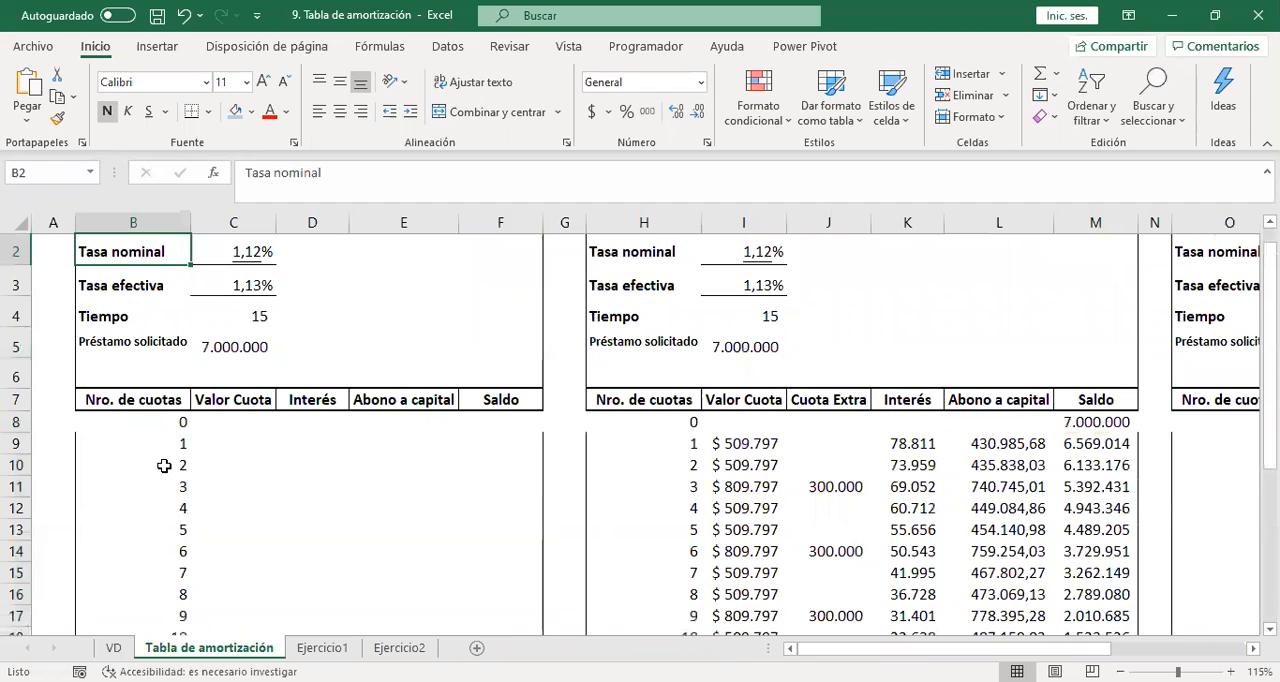
pyautogui.moveTo(164, 447); pyautogui.dragTo(164, 466)
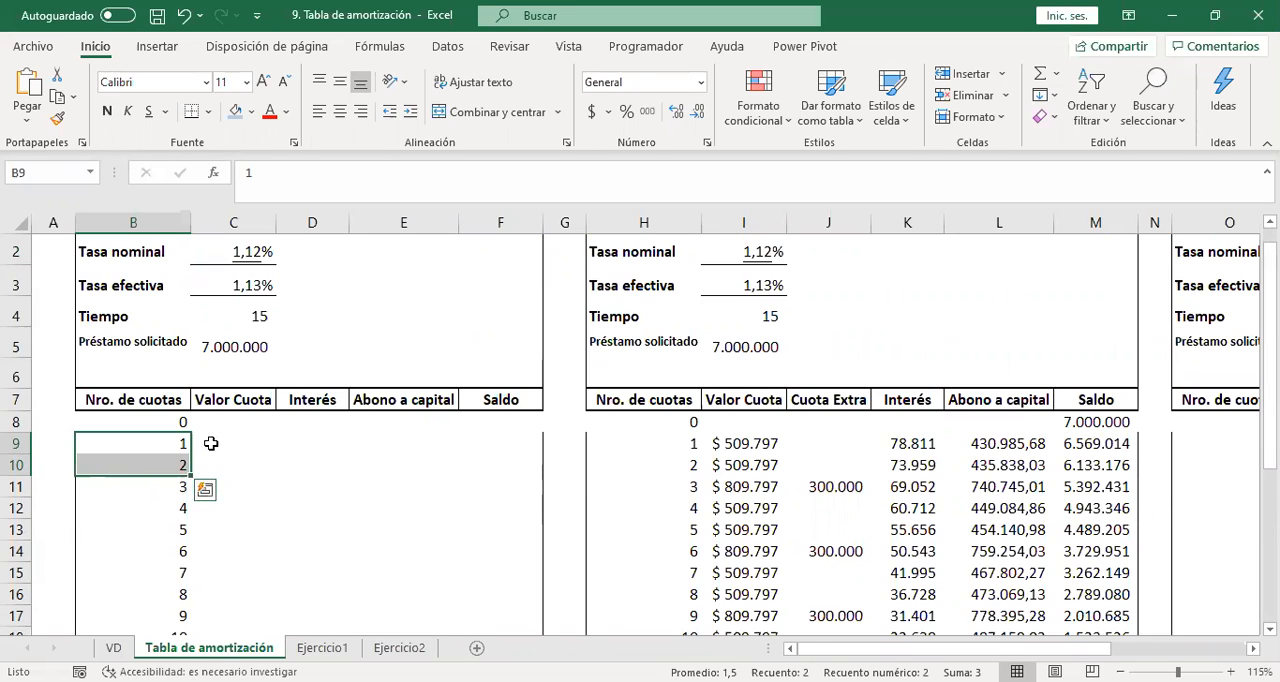
pyautogui.click(211, 443)
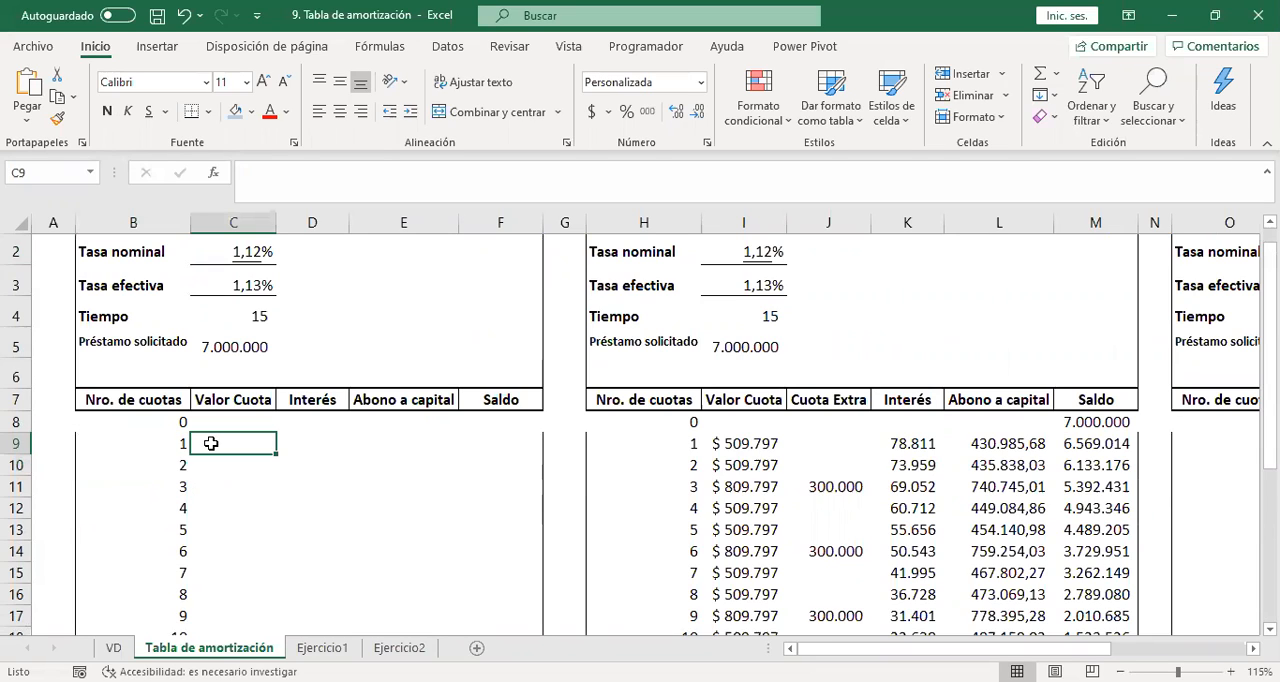
# Set the initial Saldo in F8 of the Cuota fija table to the Préstamo solicitado with =C5.
pyautogui.click(481, 425)
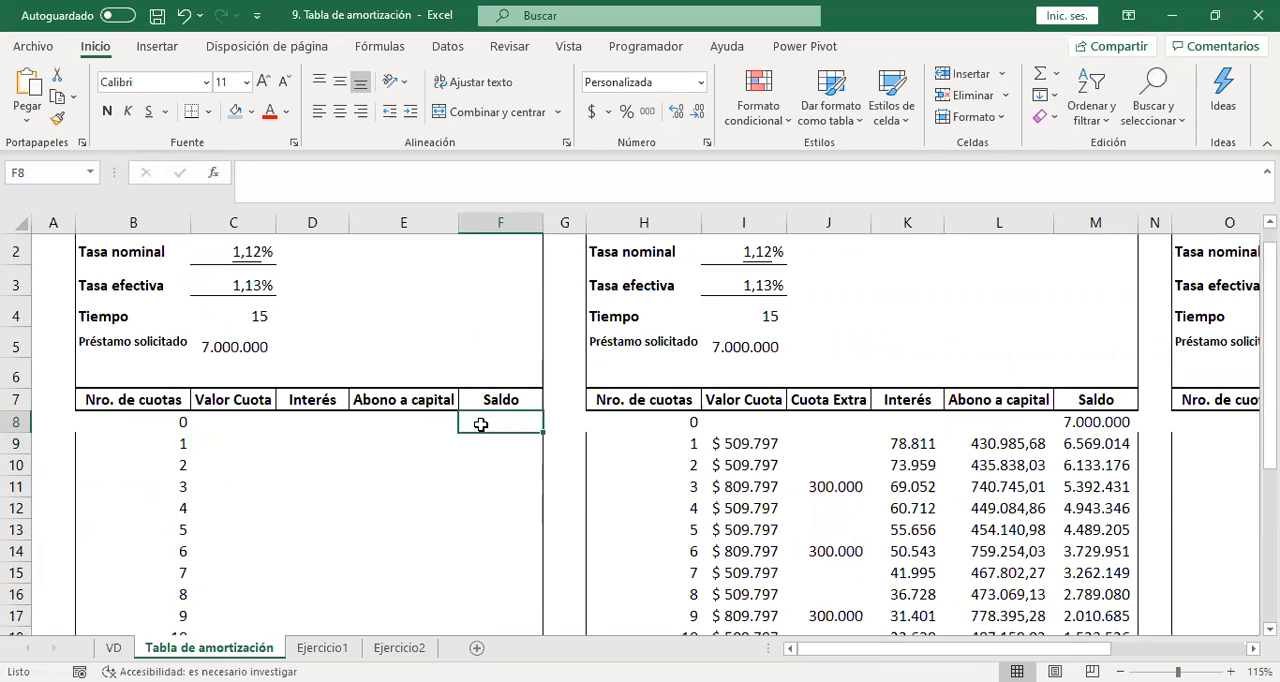
pyautogui.press('Up')
pyautogui.press('Up')
pyautogui.press('Up')
pyautogui.press('Up')
pyautogui.press('Up')
pyautogui.press('Up')
pyautogui.press('Up')
pyautogui.press('Down')
pyautogui.press('Down')
pyautogui.press('Down')
pyautogui.press('Down')
pyautogui.press('Down')
pyautogui.press('Down')
pyautogui.press('Down')
pyautogui.press('Down')
pyautogui.press('Down')
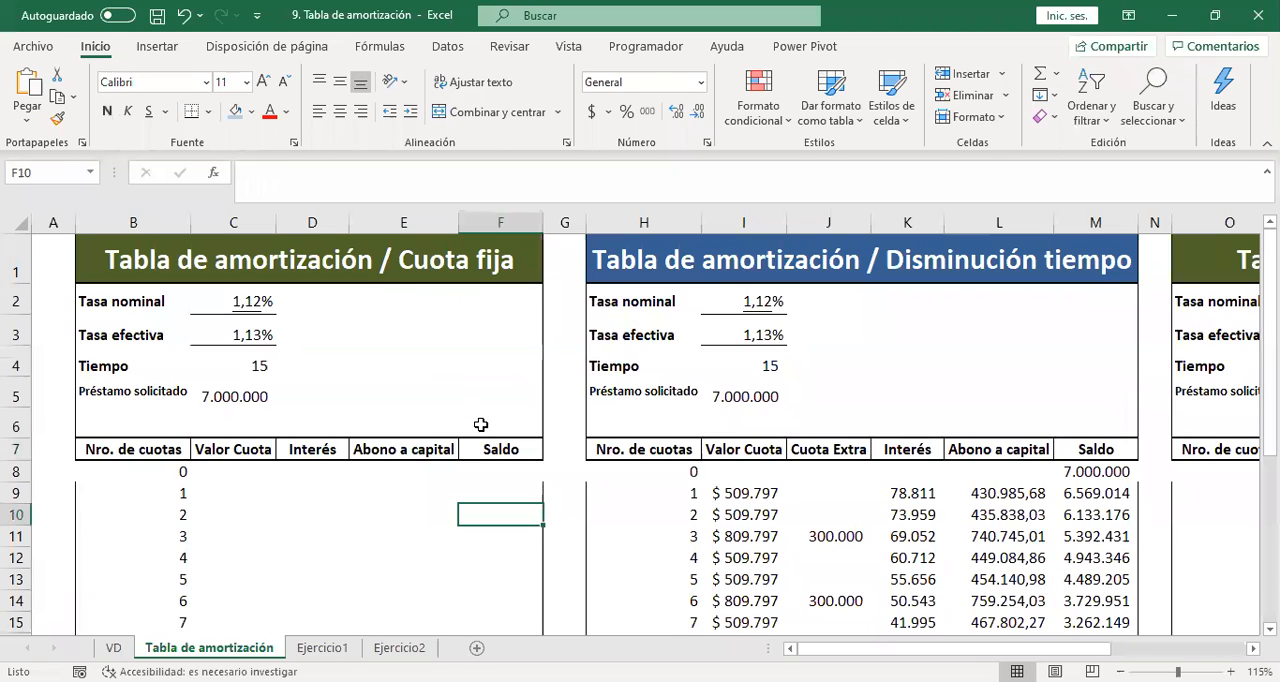
pyautogui.press('Up')
pyautogui.press('Up')
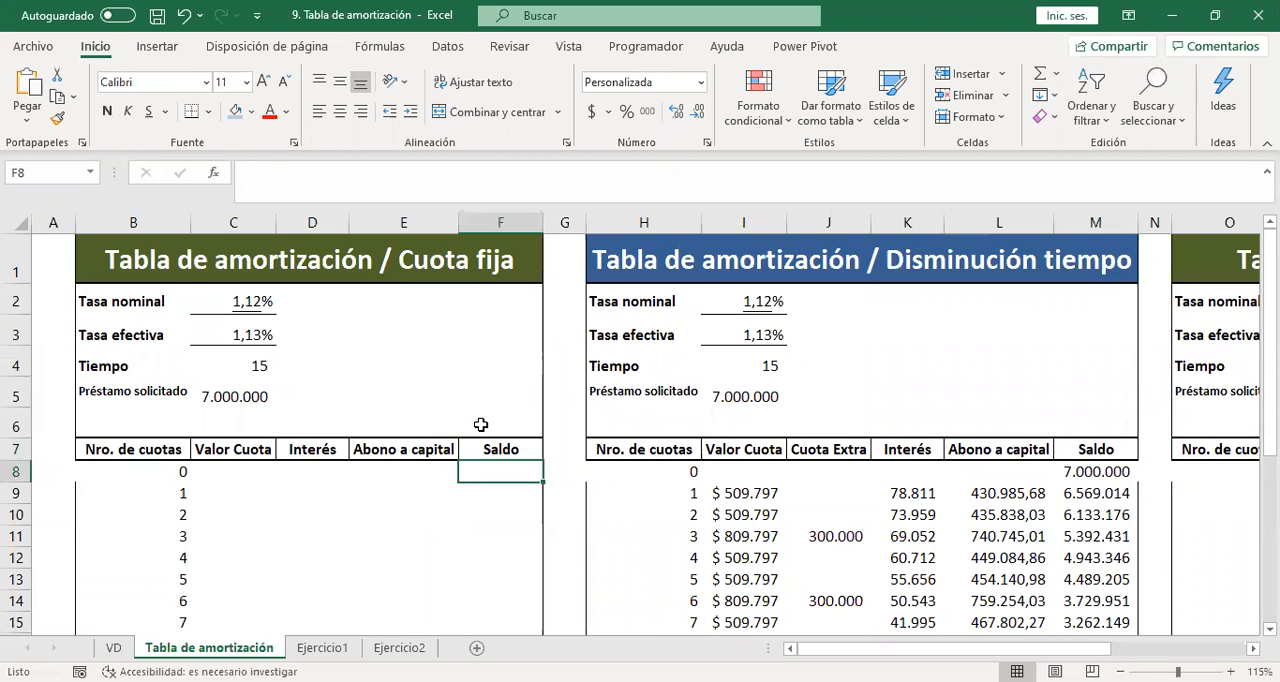
pyautogui.write('=')
pyautogui.press('Left')
pyautogui.press('Up')
pyautogui.press('Left')
pyautogui.press('Left')
pyautogui.press('Left')
pyautogui.press('Up')
pyautogui.press('Up')
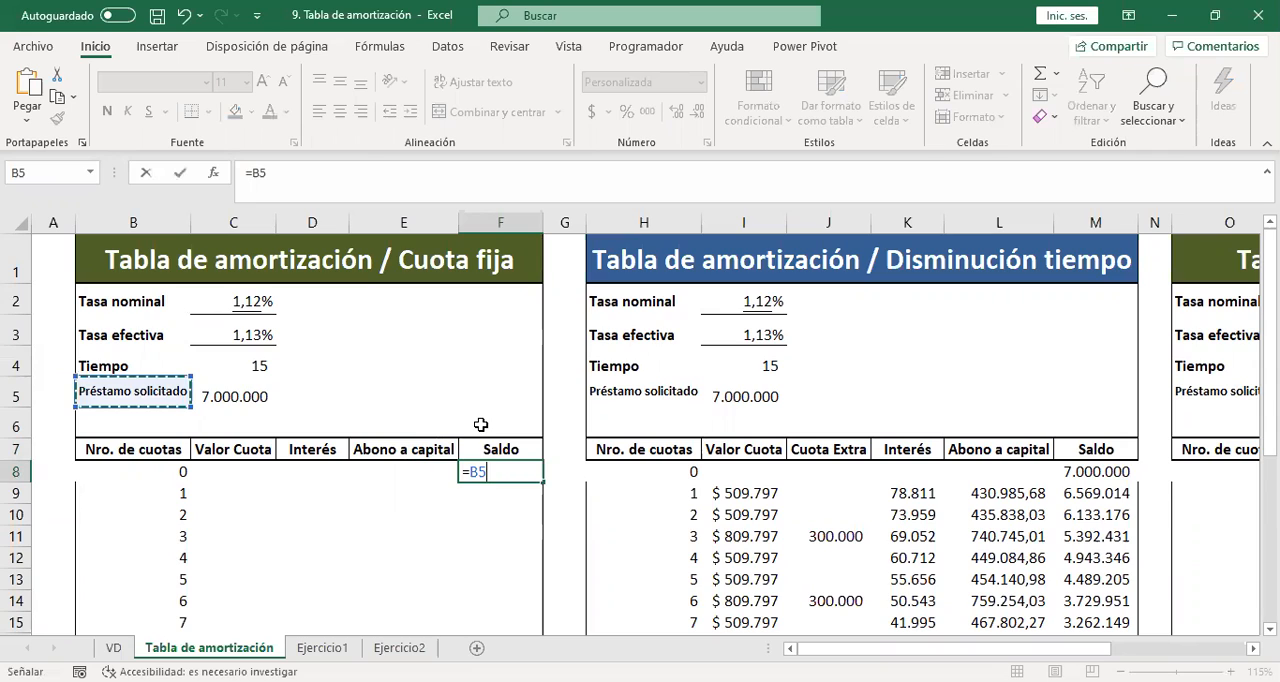
pyautogui.press('Right')
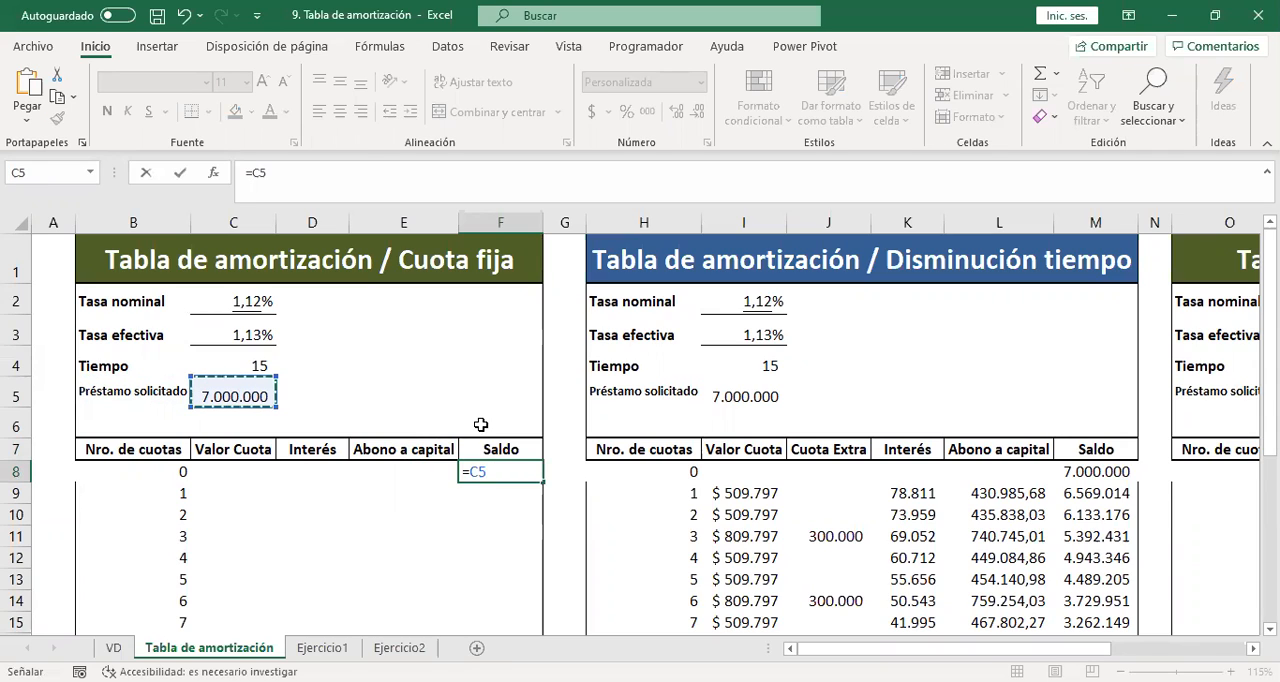
pyautogui.press('Return')
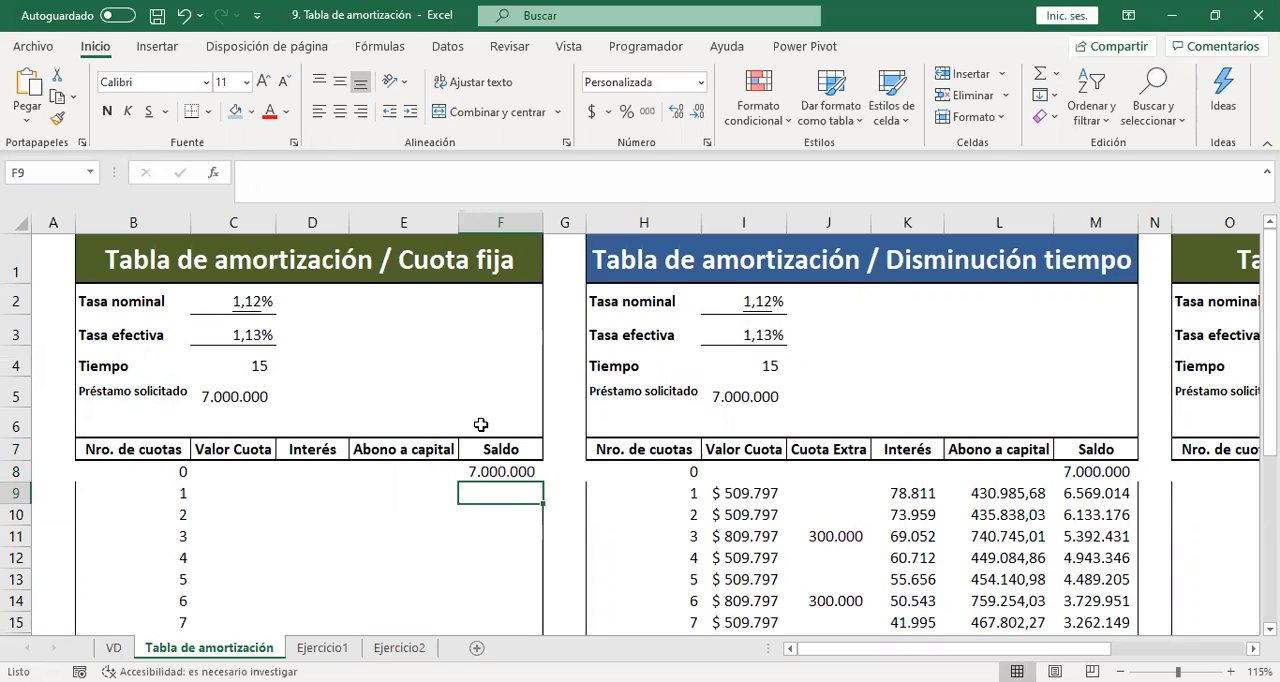
# Insert the PAGO function from the Financiera category in C9, the first Valor Cuota cell.
pyautogui.press('Left')
pyautogui.press('Left')
pyautogui.press('Left')
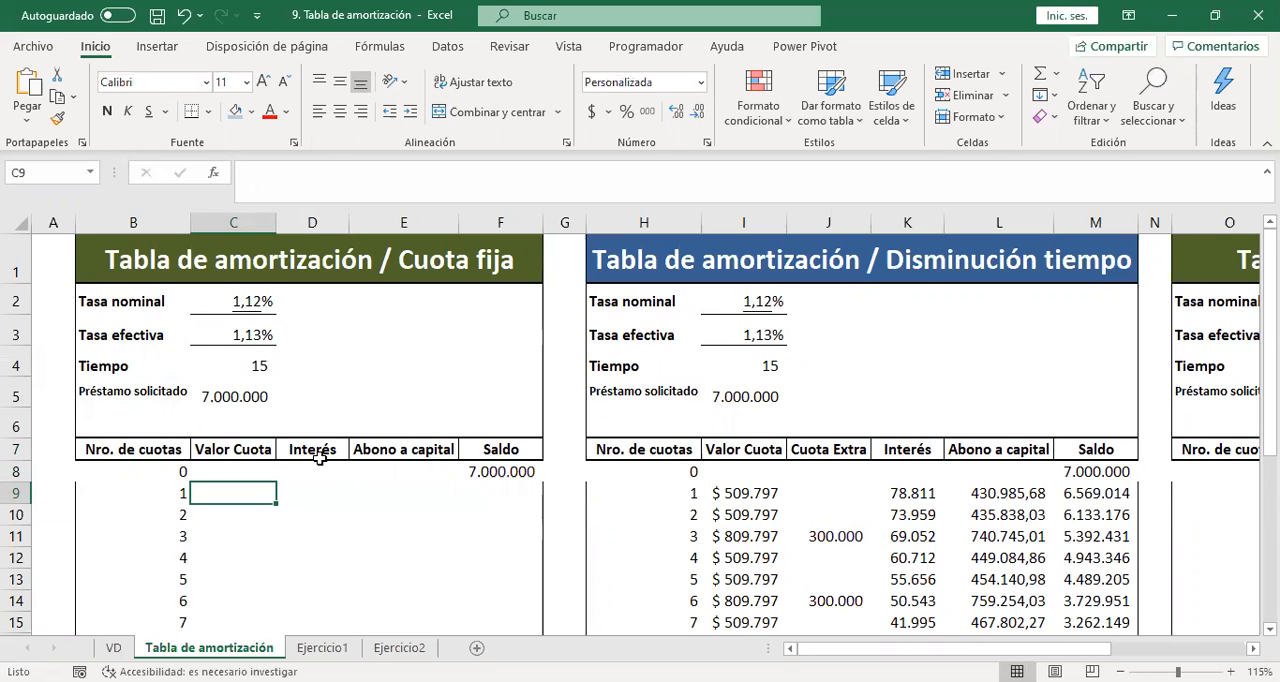
pyautogui.click(213, 180)
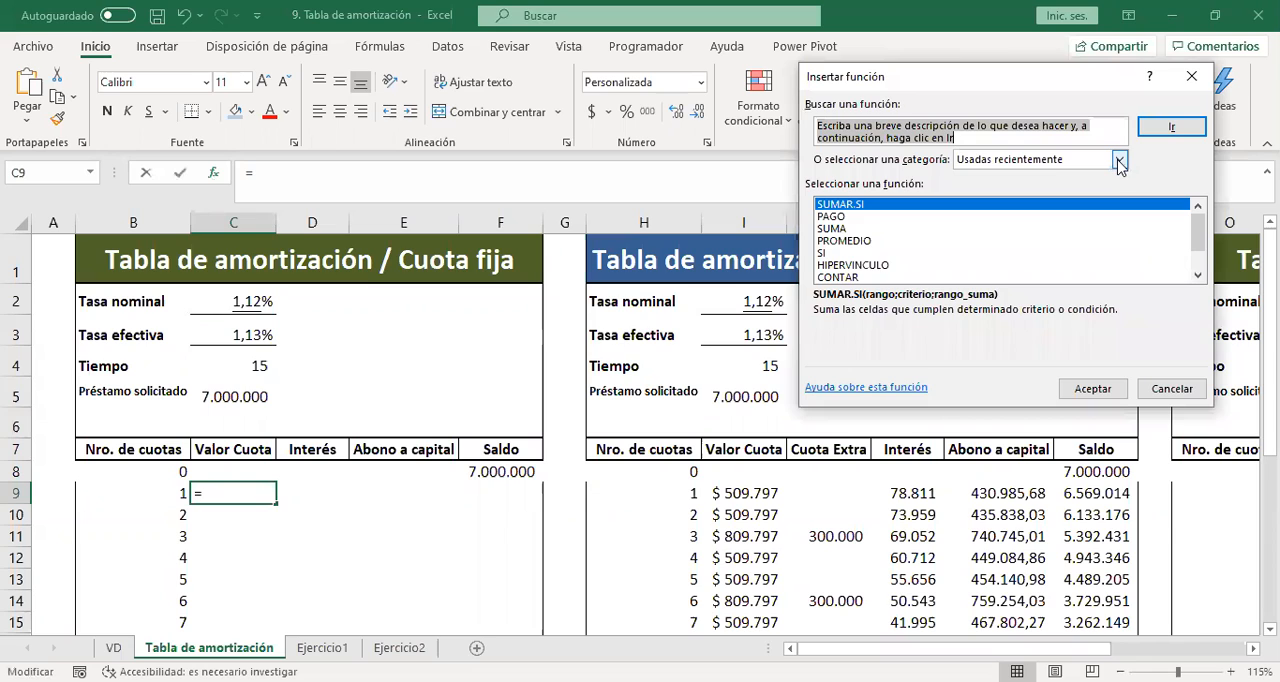
pyautogui.click(1120, 161)
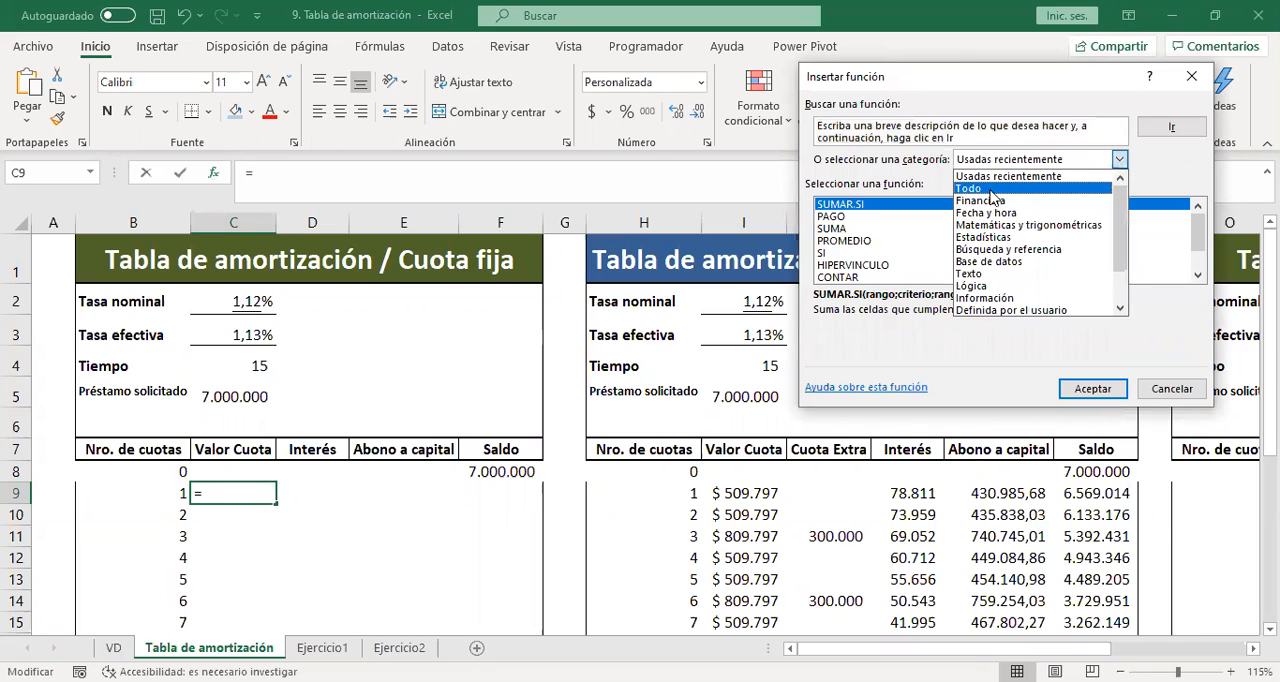
pyautogui.click(984, 201)
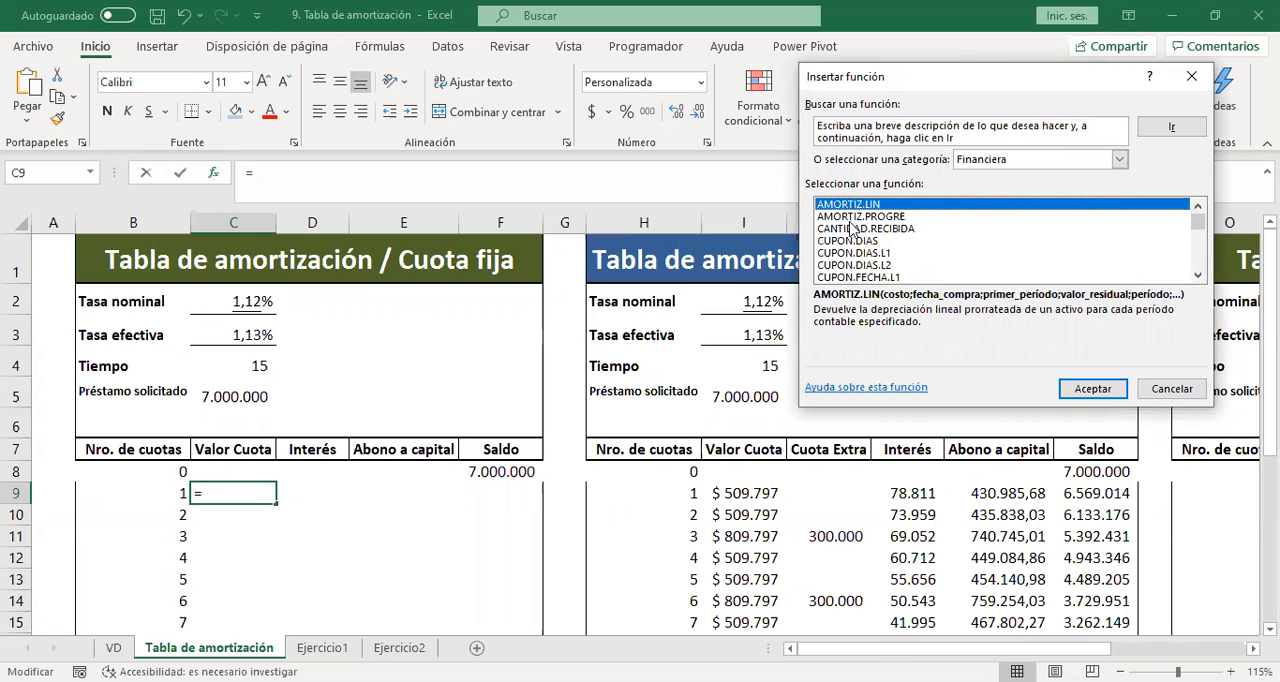
pyautogui.press('Down')
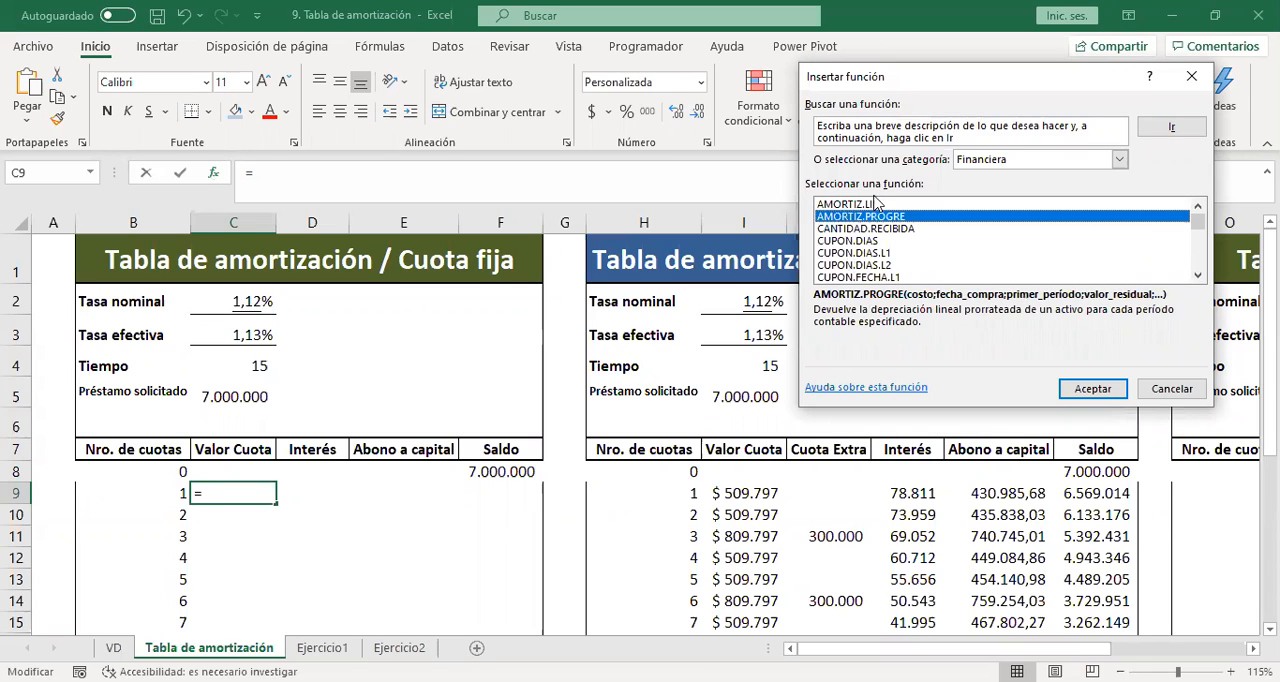
pyautogui.press('p')
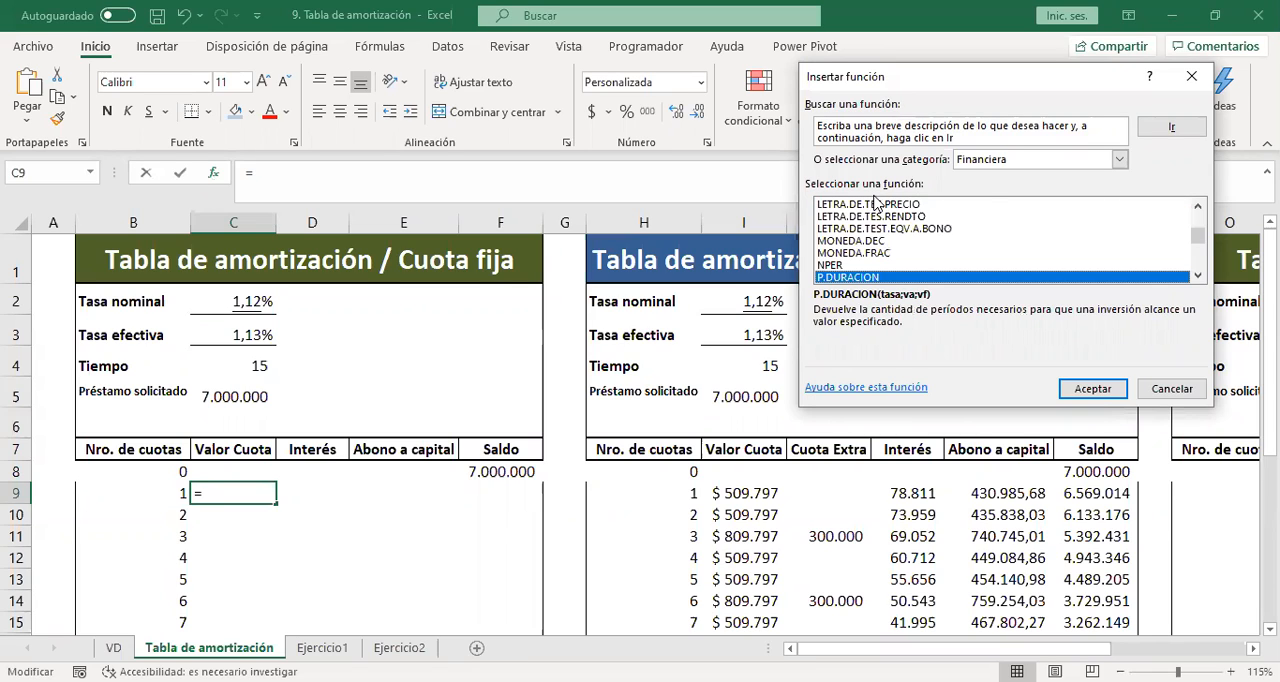
pyautogui.press('Down')
pyautogui.press('Down')
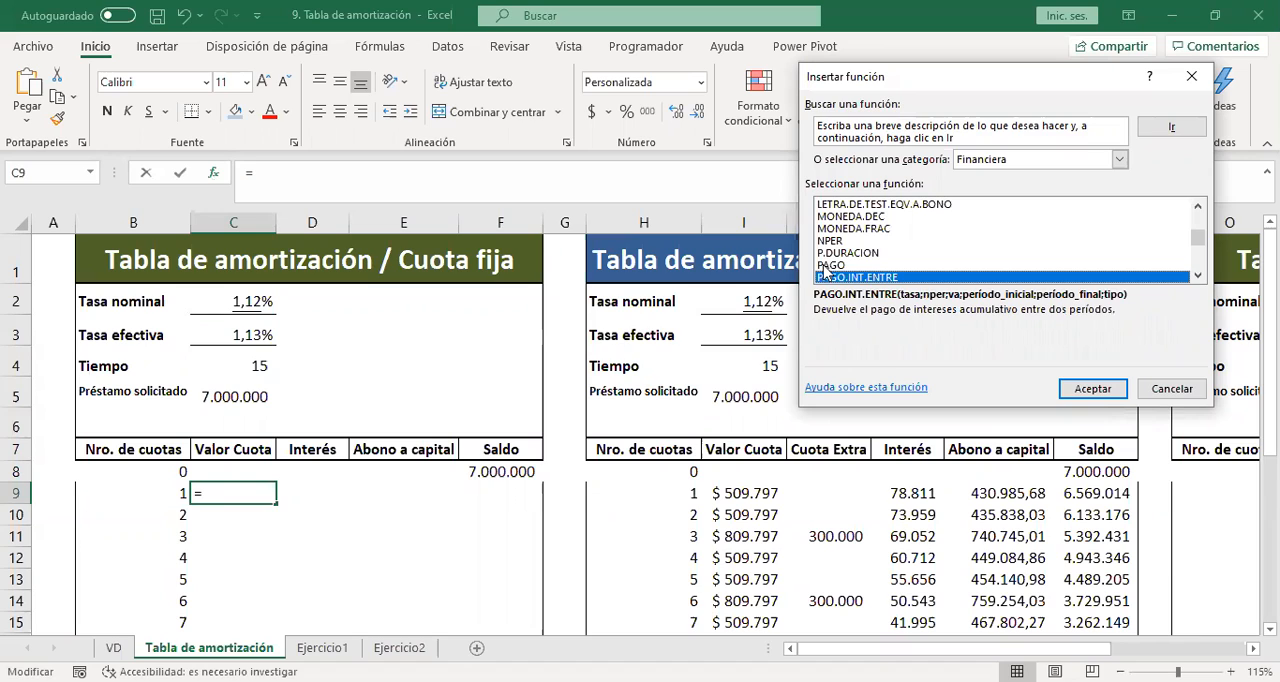
pyautogui.click(828, 266)
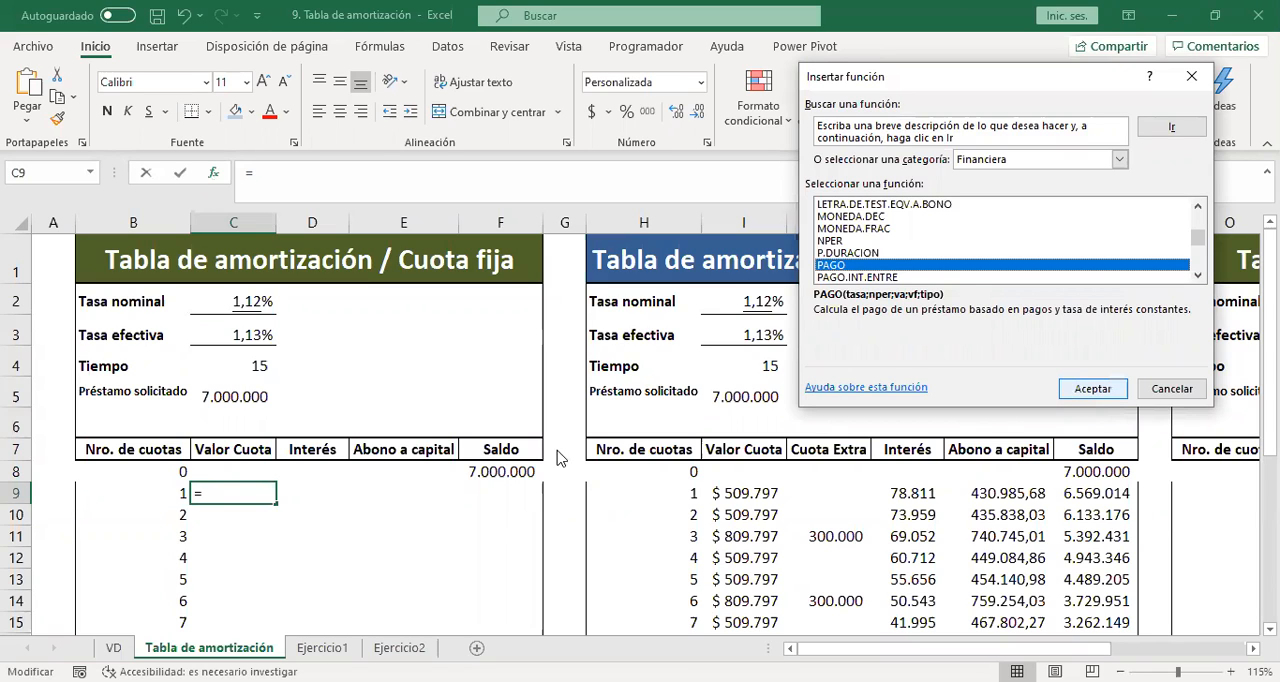
pyautogui.doubleClick(889, 263)
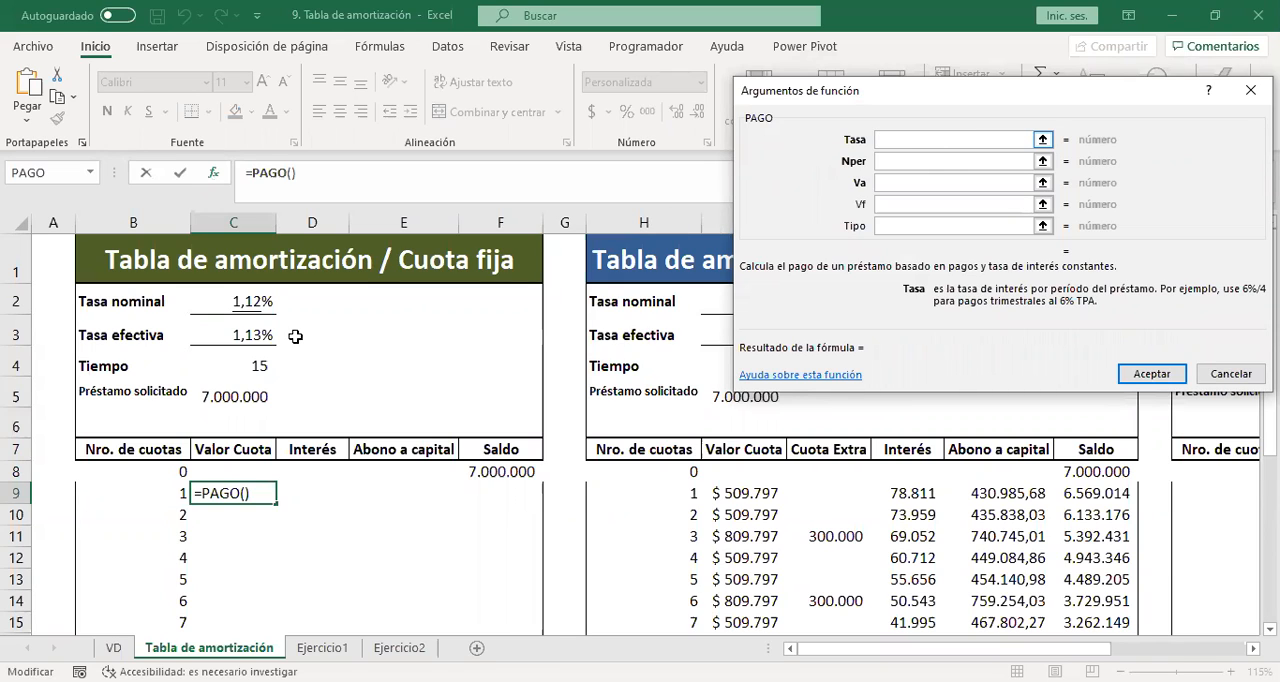
# Set PAGO's Tasa argument to the absolute reference $C$3 and its Nper argument to $C$4.
pyautogui.click(242, 336)
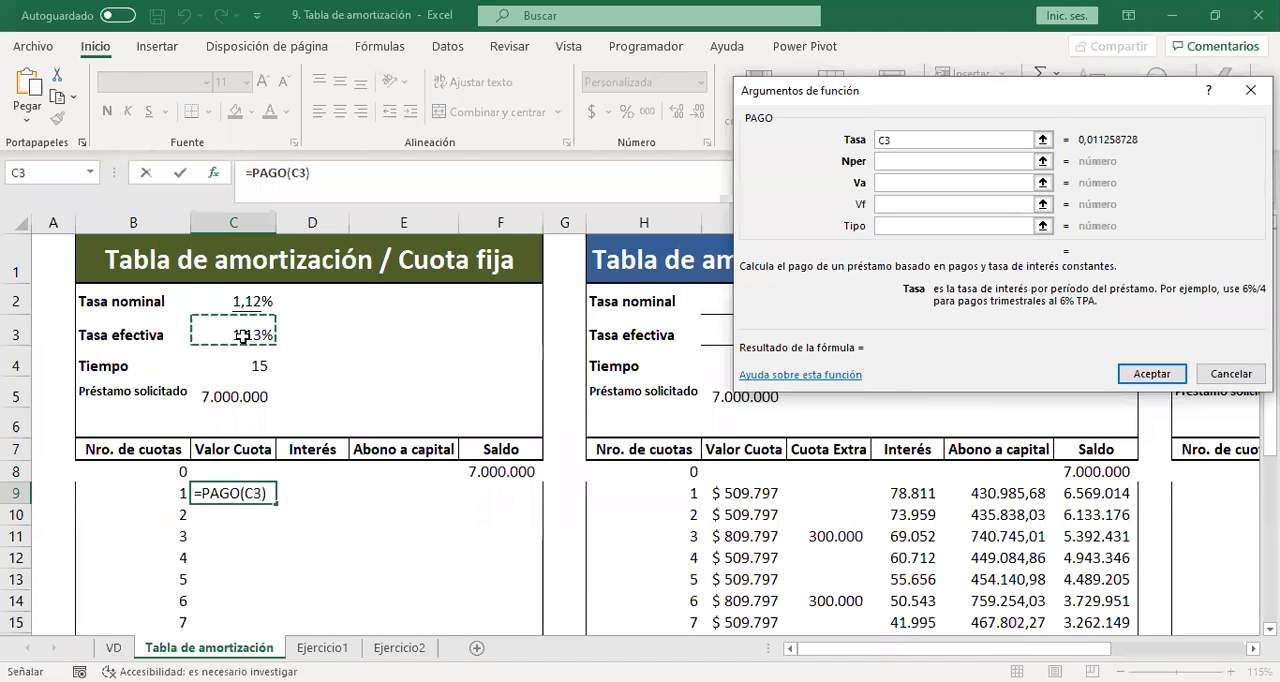
pyautogui.press('F4')
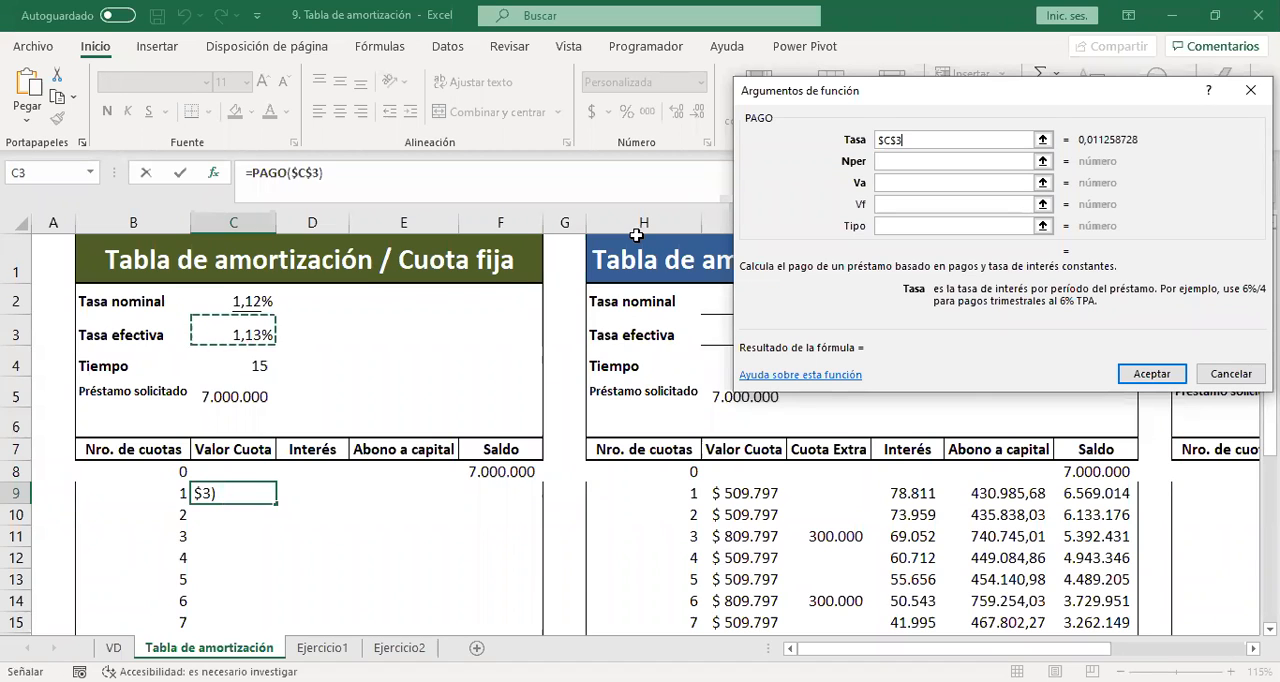
pyautogui.click(914, 162)
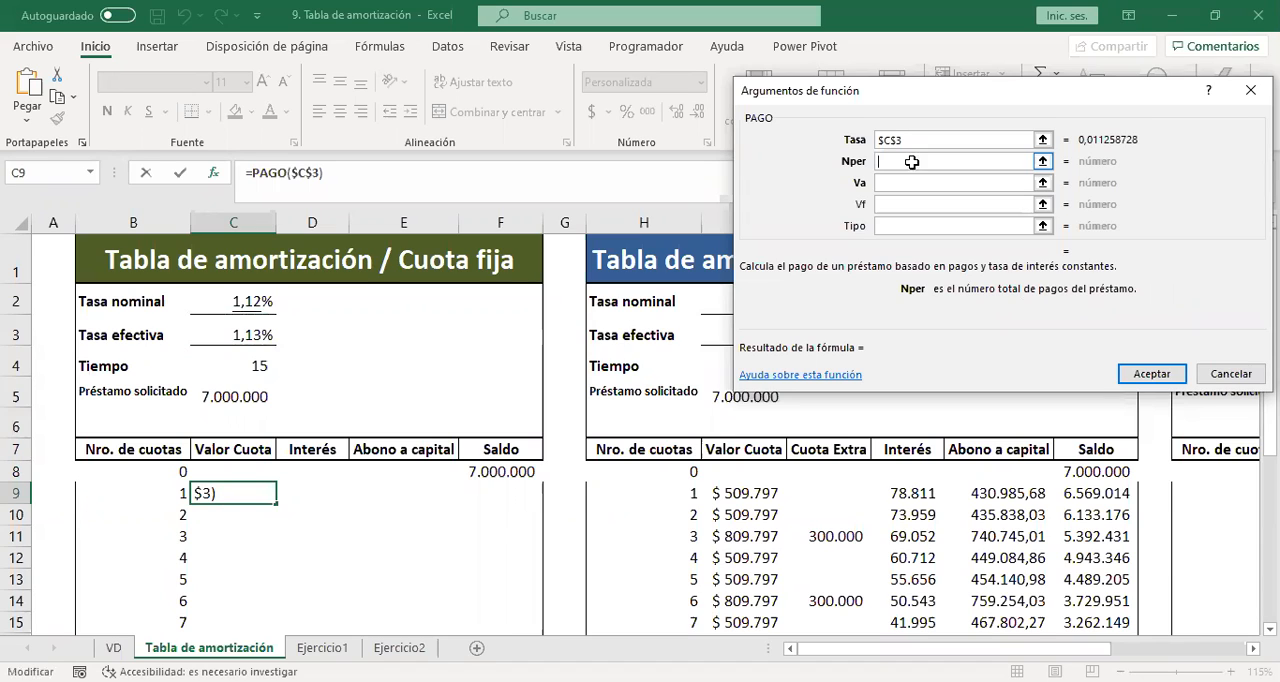
pyautogui.click(246, 364)
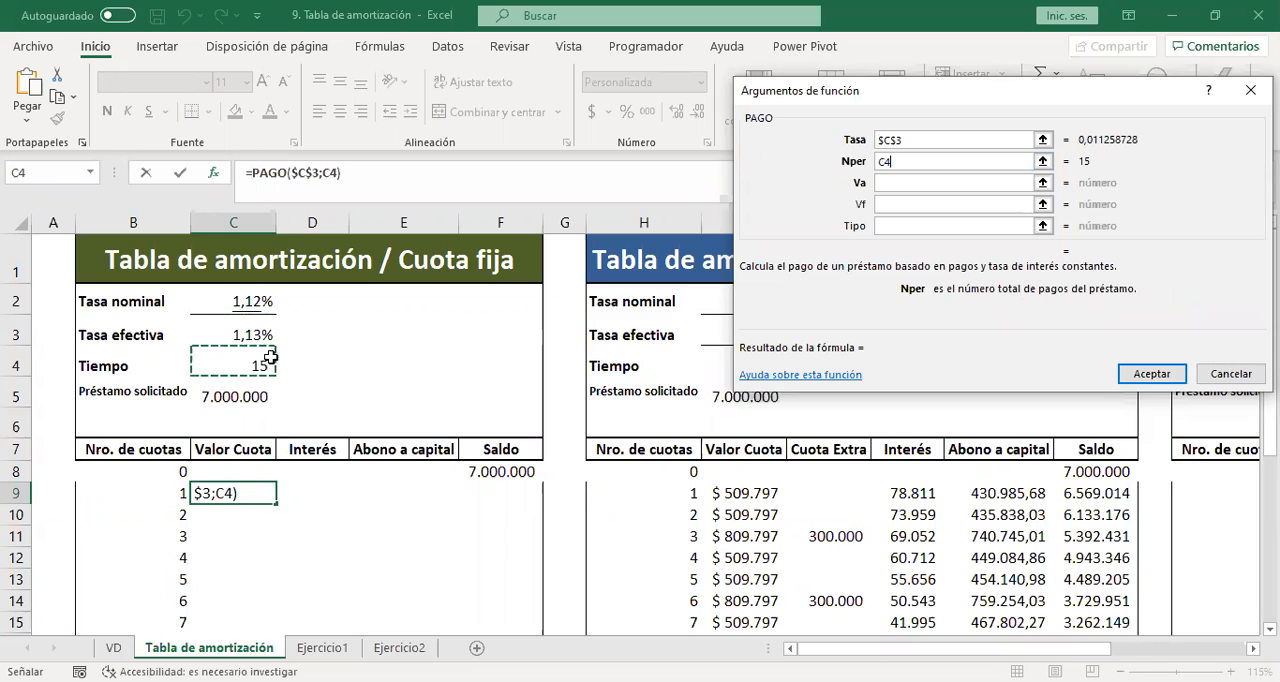
pyautogui.press('F4')
# Set PAGO's Va argument to -$C$5, the negative Préstamo solicitado, and accept the function.
pyautogui.click(885, 183)
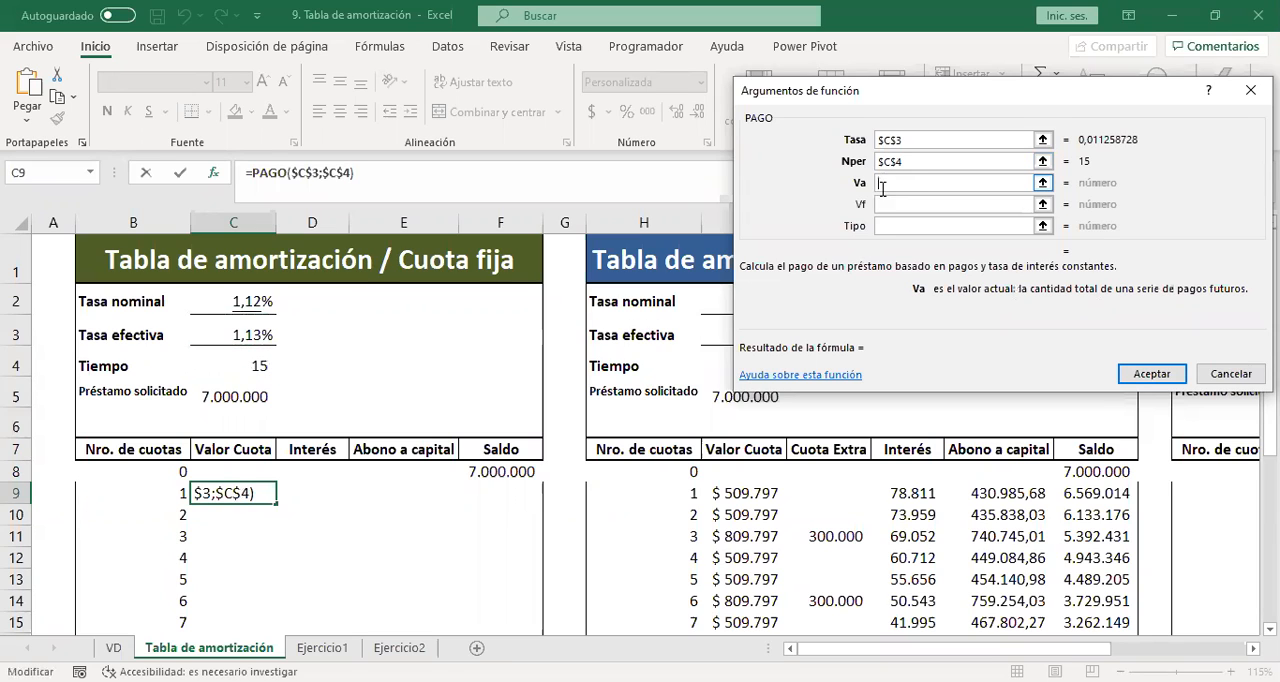
pyautogui.click(248, 396)
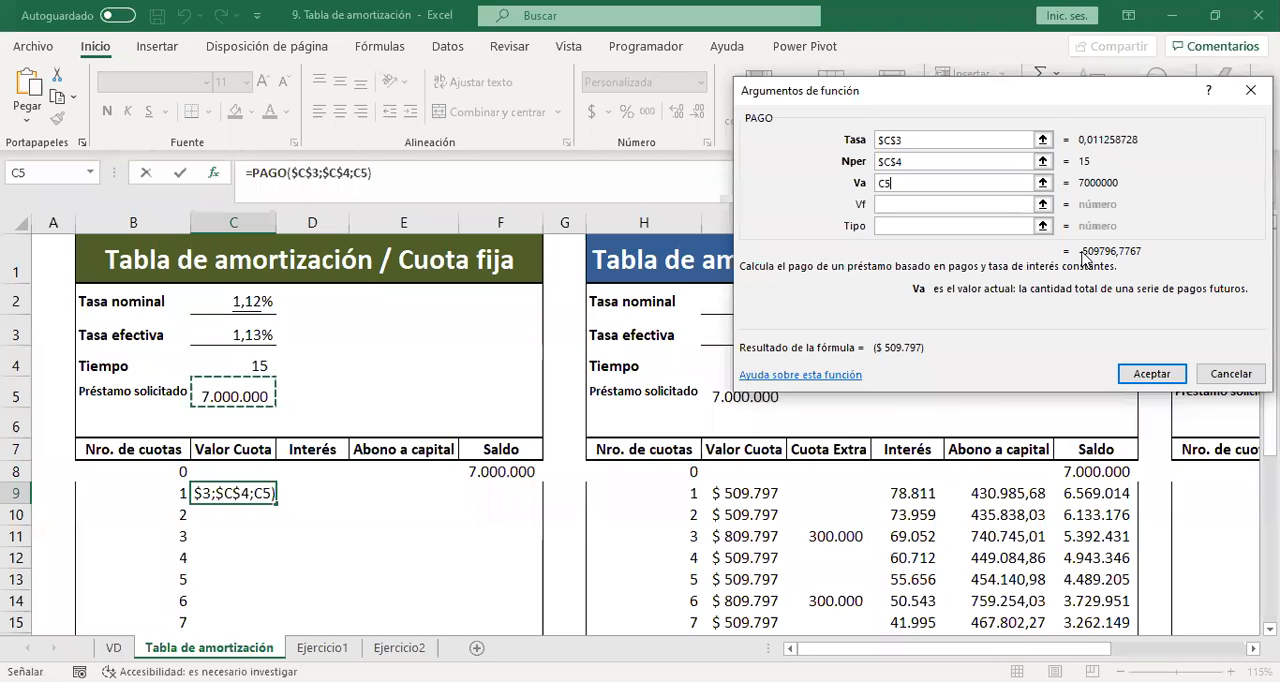
pyautogui.click(883, 183)
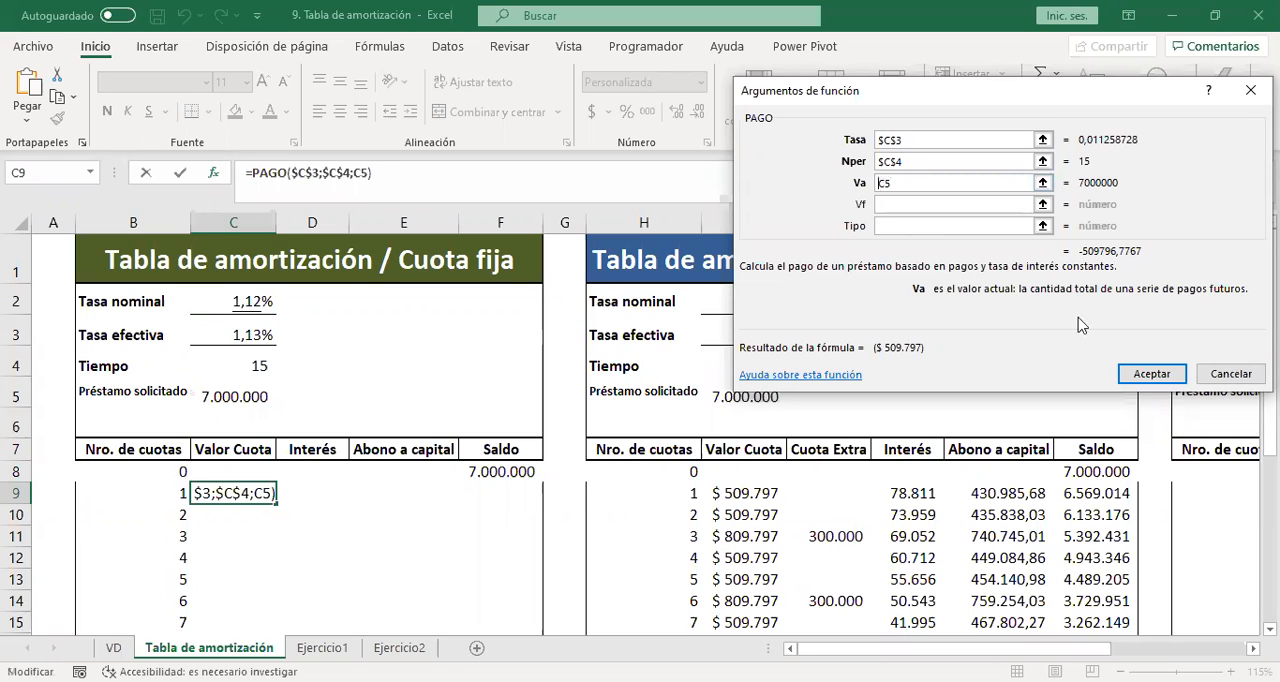
pyautogui.write('-')
pyautogui.press('F4')
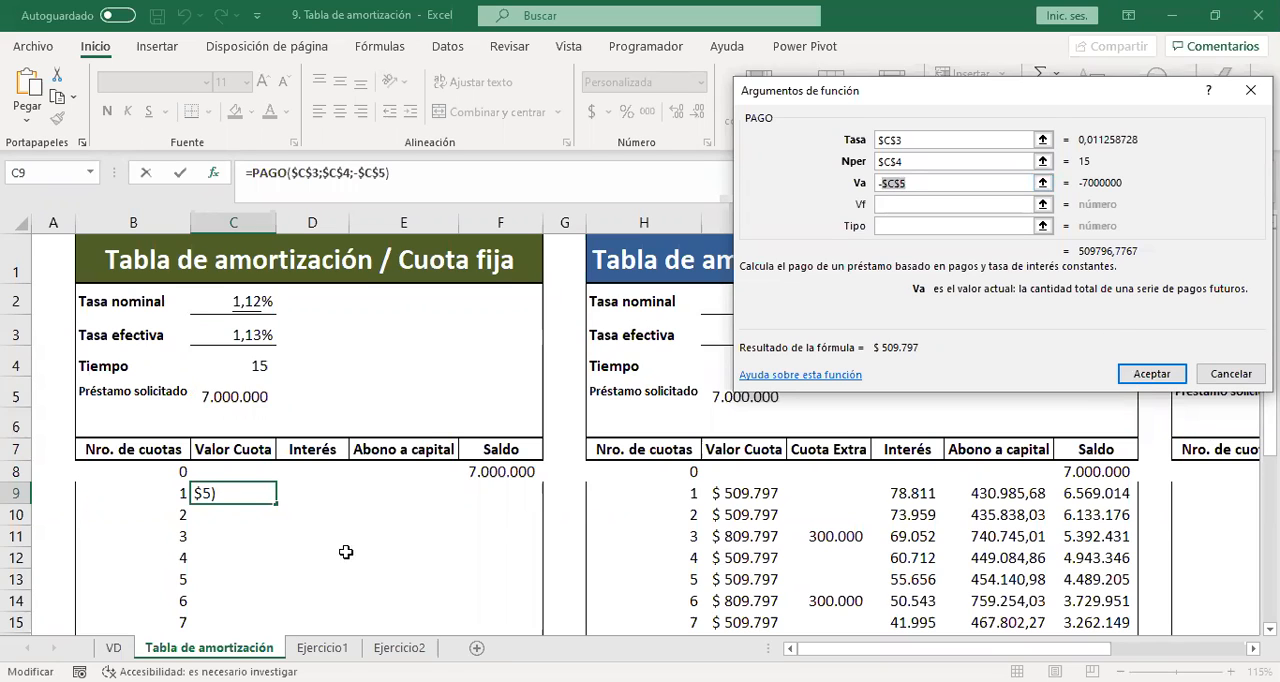
pyautogui.press('Return')
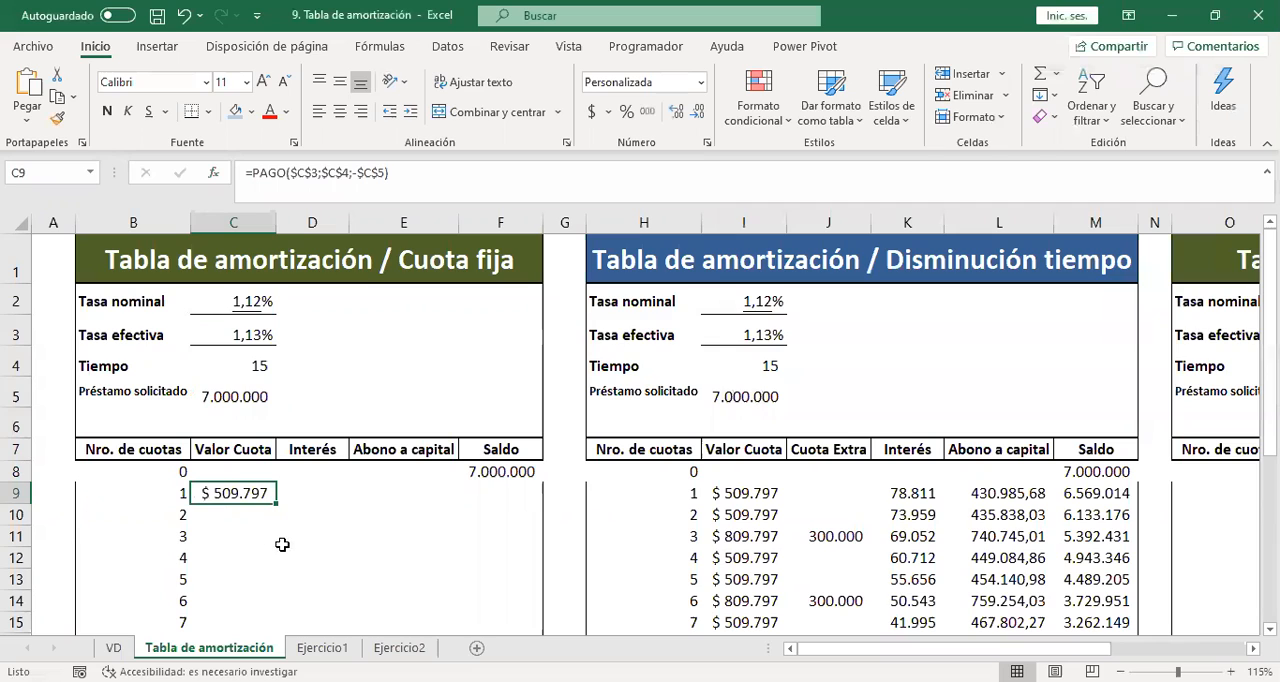
# Fill the PAGO formula from C9 down the Valor Cuota column to C31, alongside all the installment numbers.
pyautogui.moveTo(274, 503); pyautogui.dragTo(276, 510)
pyautogui.doubleClick(275, 506)
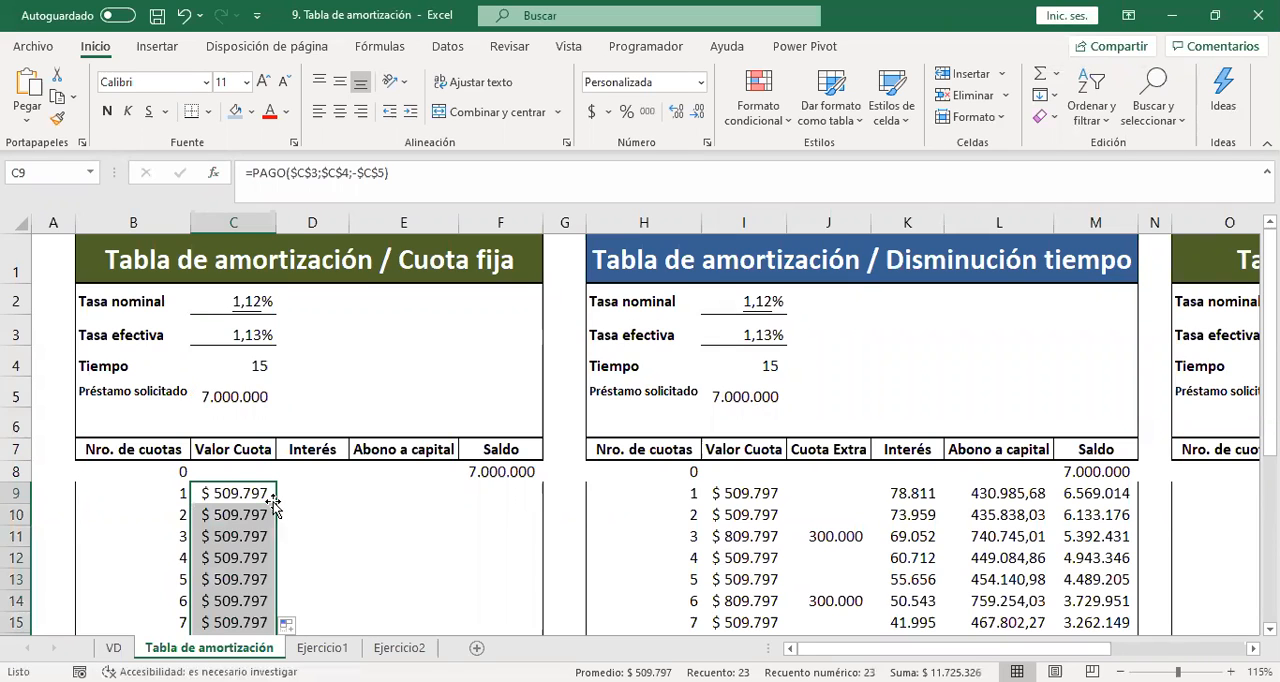
# Review the filled Valor Cuota column from the first installment to the last and the formula in C9.
pyautogui.press('Down')
pyautogui.press('Down')
pyautogui.press('Down')
pyautogui.press('Down')
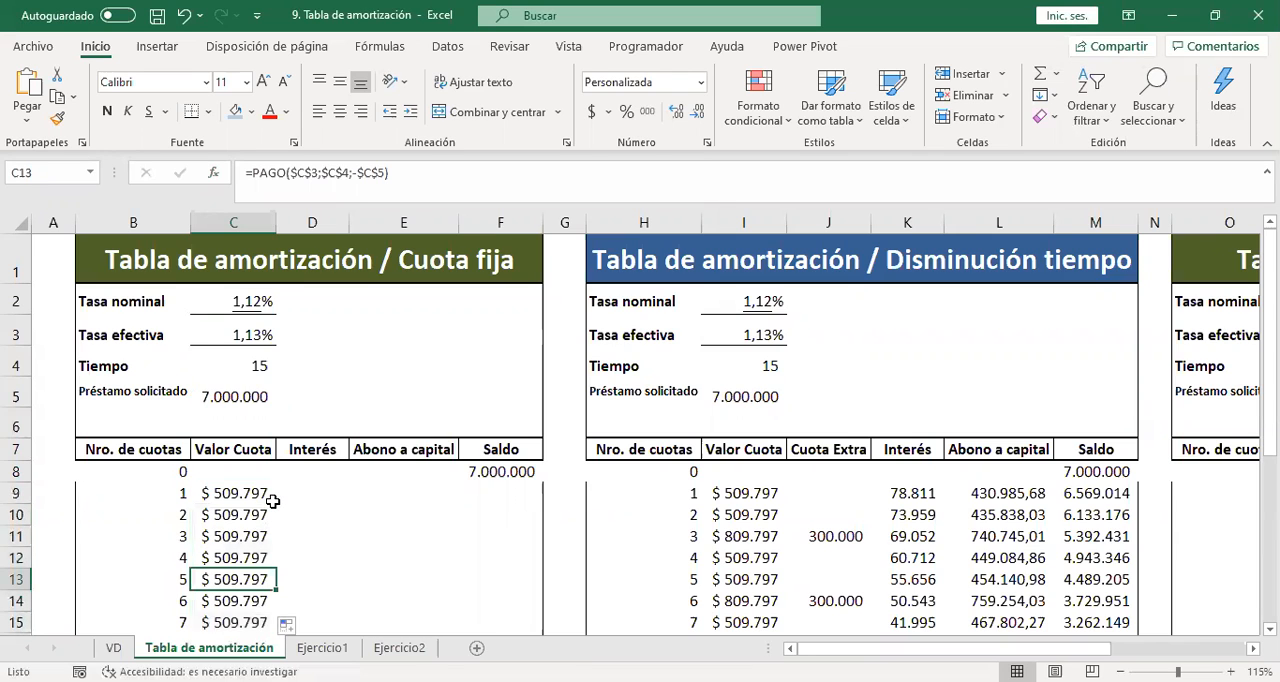
pyautogui.press('Down')
pyautogui.press('Down')
pyautogui.press('Down')
pyautogui.press('Down')
pyautogui.press('Down')
pyautogui.press('Down')
pyautogui.press('Down')
pyautogui.press('Down')
pyautogui.press('Down')
pyautogui.press('Down')
pyautogui.press('Down')
pyautogui.press('Down')
pyautogui.press('Down')
pyautogui.press('Down')
pyautogui.press('Down')
pyautogui.press('Down')
pyautogui.press('Down')
pyautogui.press('Down')
pyautogui.press('Down')
pyautogui.press('Down')
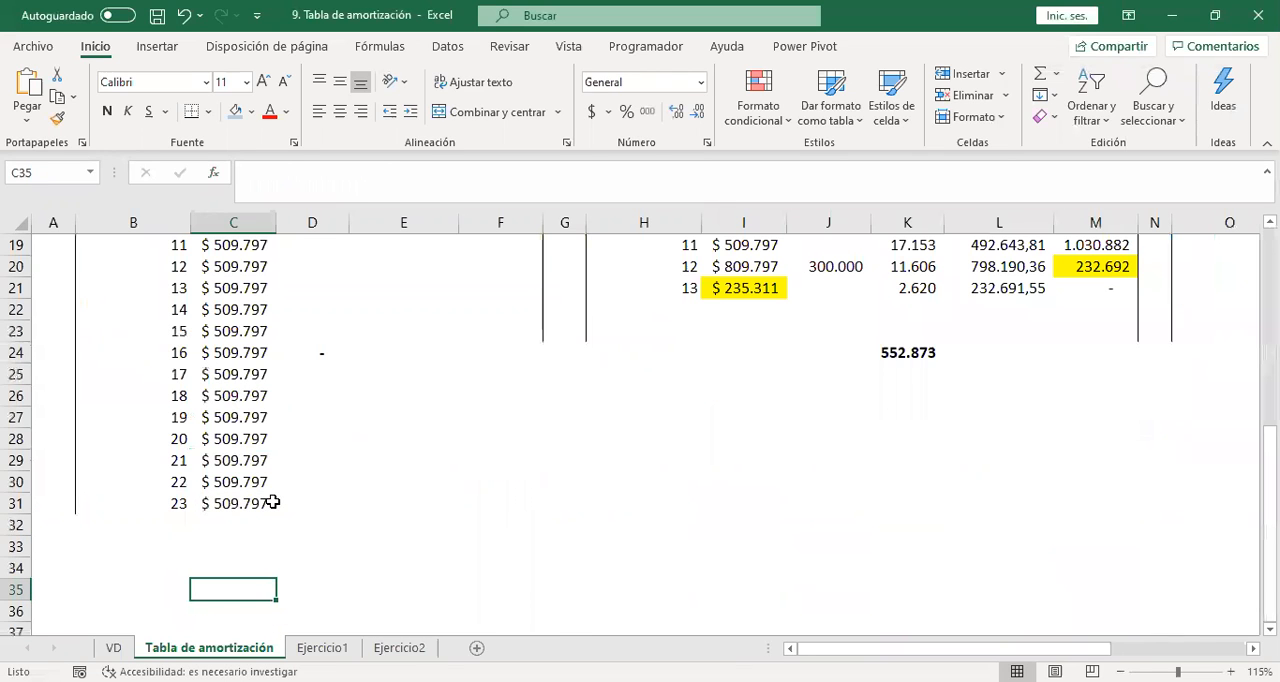
pyautogui.press('Up')
pyautogui.press('Up')
pyautogui.press('Up')
pyautogui.press('Up')
pyautogui.press('Up')
pyautogui.press('Up')
pyautogui.press('Up')
pyautogui.press('Up')
pyautogui.press('Up')
pyautogui.press('Up')
pyautogui.press('Up')
pyautogui.press('Up')
pyautogui.press('Up')
pyautogui.press('Up')
pyautogui.press('Up')
pyautogui.press('Up')
pyautogui.press('Up')
pyautogui.press('Up')
pyautogui.press('Up')
pyautogui.press('Up')
pyautogui.press('Up')
pyautogui.press('Up')
pyautogui.press('Up')
pyautogui.press('Up')
pyautogui.press('Up')
pyautogui.press('Up')
pyautogui.press('Up')
pyautogui.press('Up')
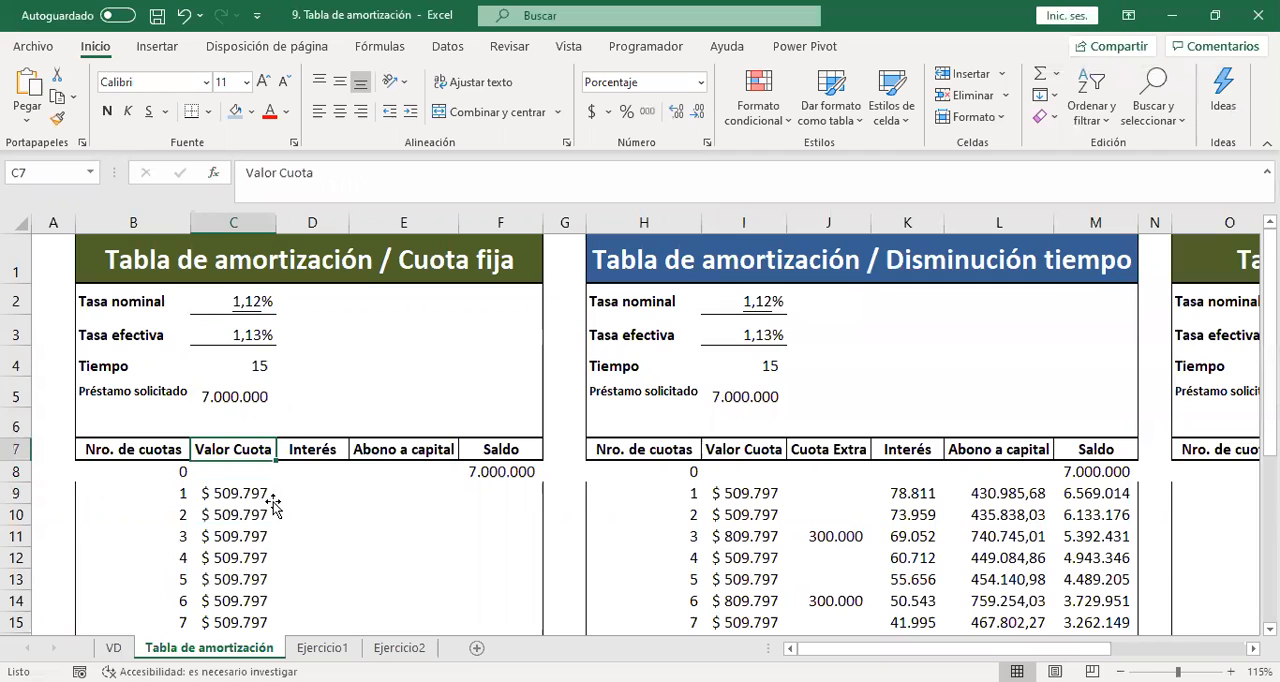
pyautogui.press('Down')
pyautogui.press('Down')
pyautogui.press('Down')
pyautogui.press('Up')
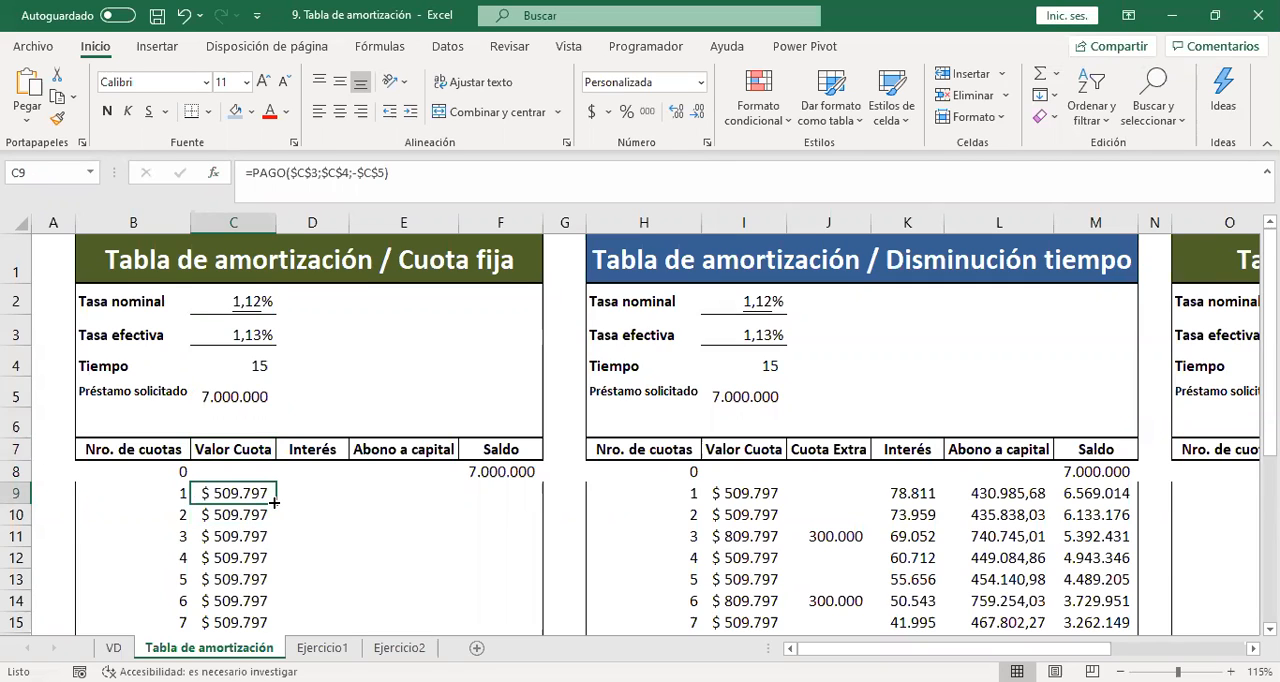
# Enter the interest formula =F8*$C$3 in D9 and fill it down the Interés column of the Cuota fija table.
pyautogui.press('Right')
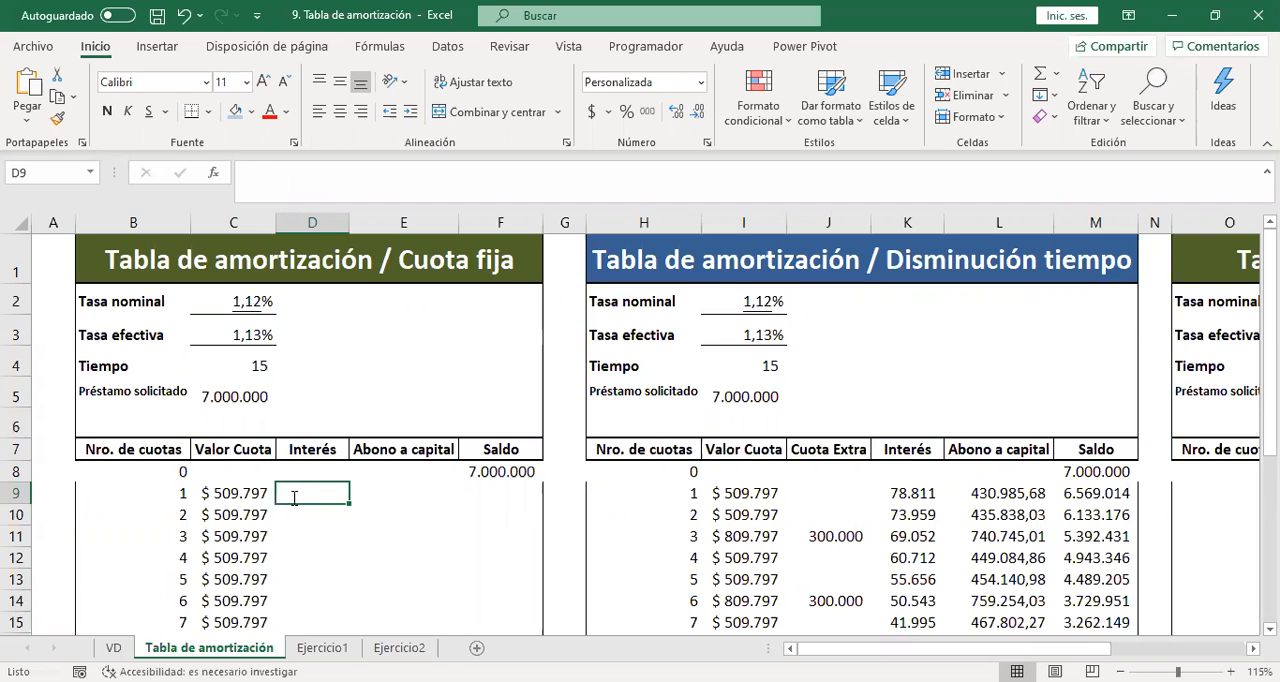
pyautogui.write('=')
pyautogui.click(480, 472)
pyautogui.write('*')
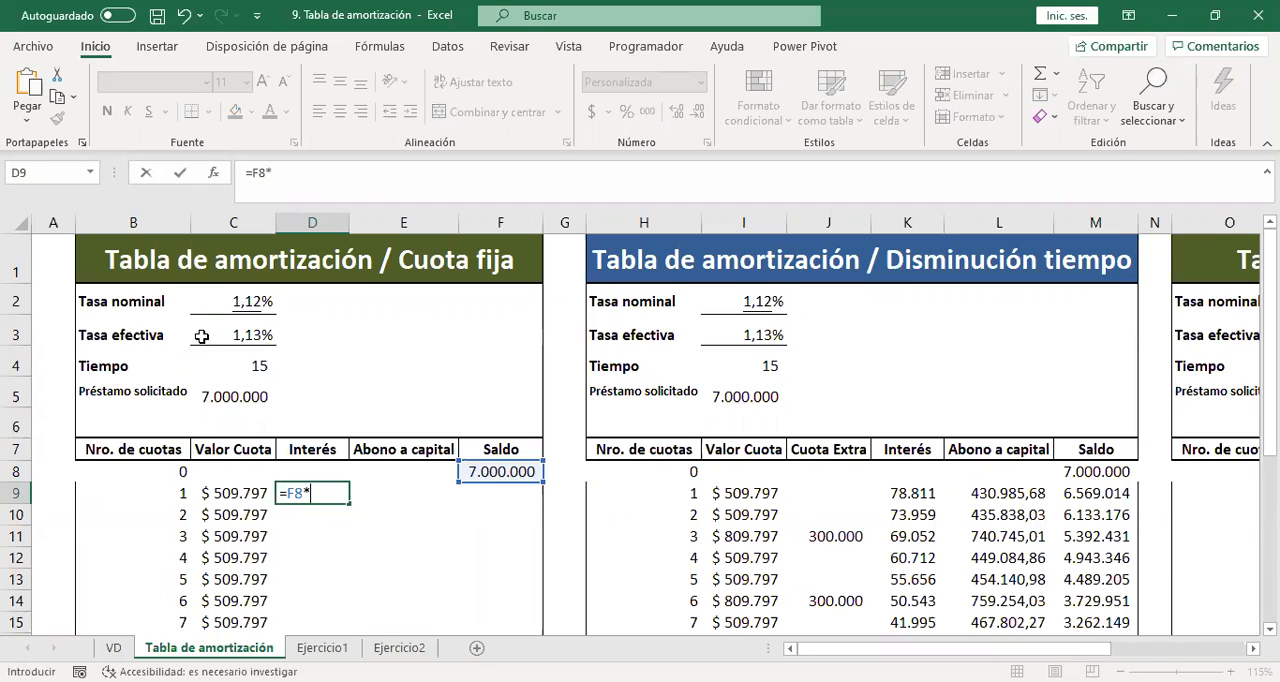
pyautogui.click(201, 337)
pyautogui.press('F4')
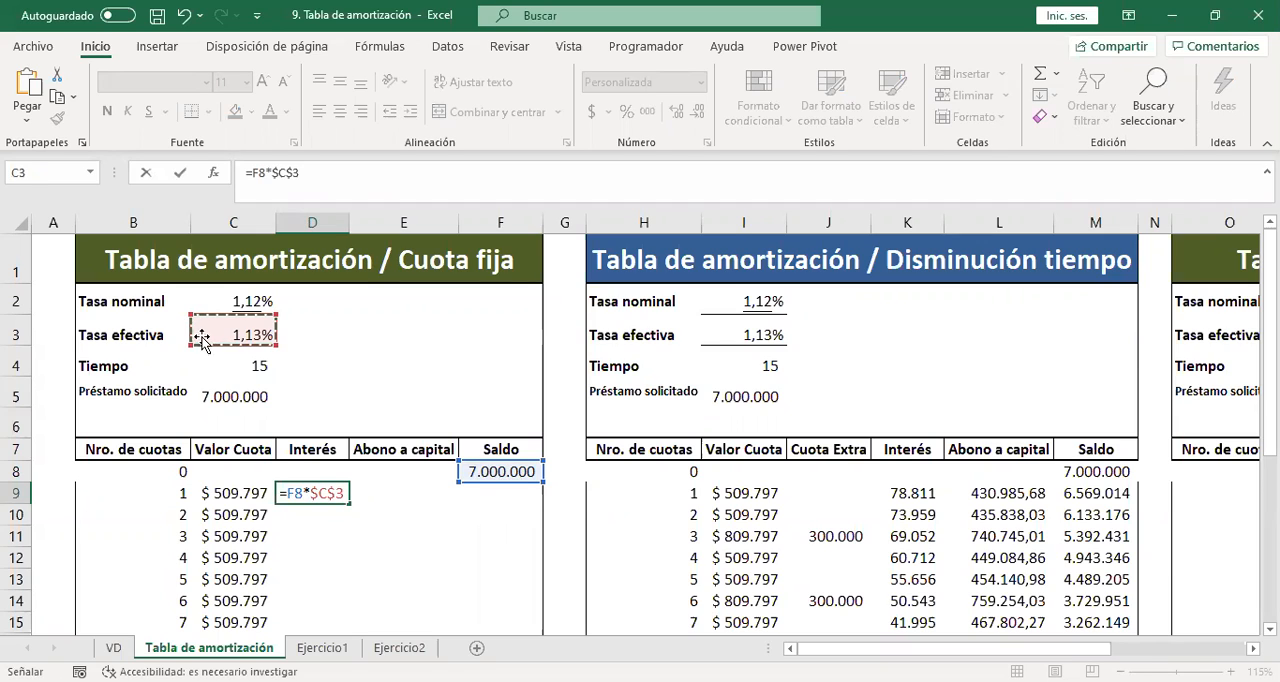
pyautogui.press('Return')
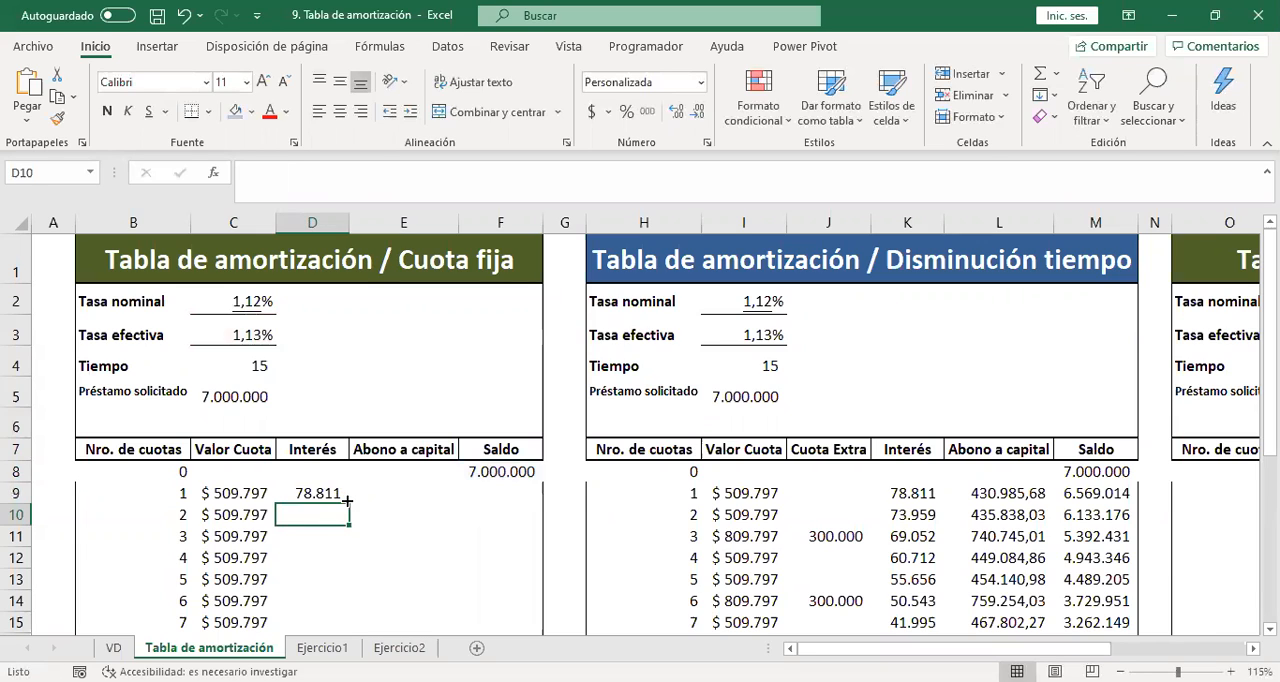
pyautogui.click(342, 496)
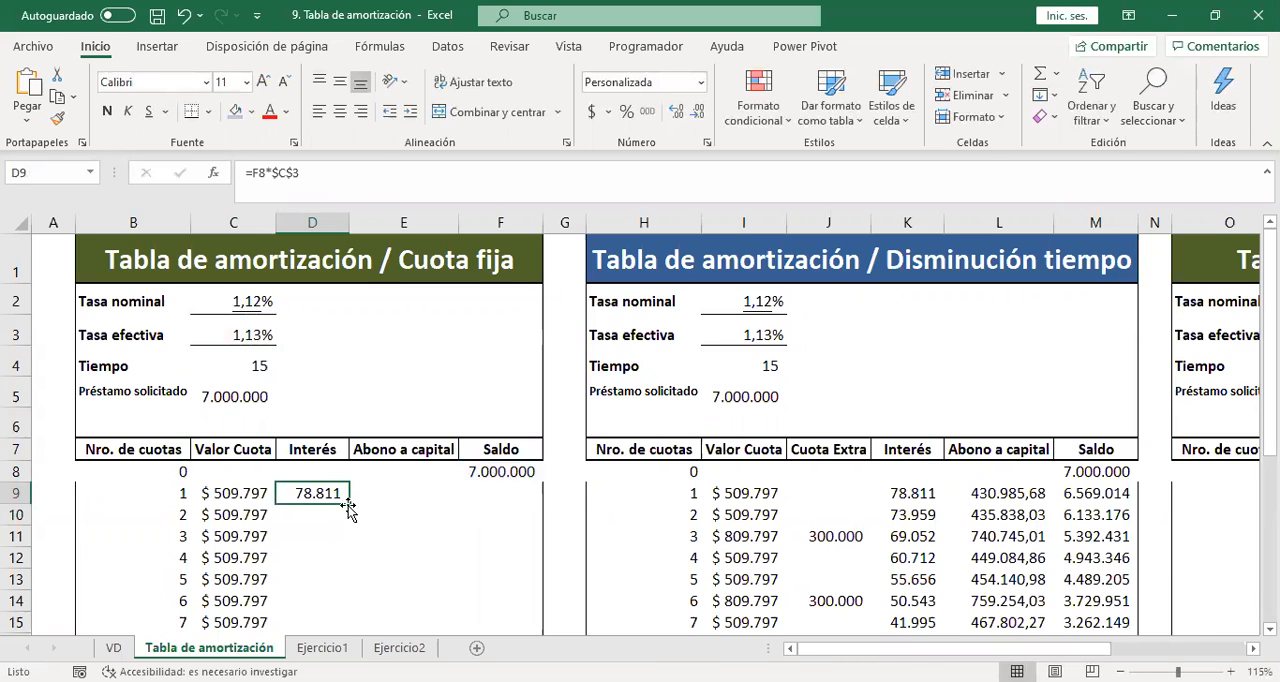
pyautogui.doubleClick(348, 505)
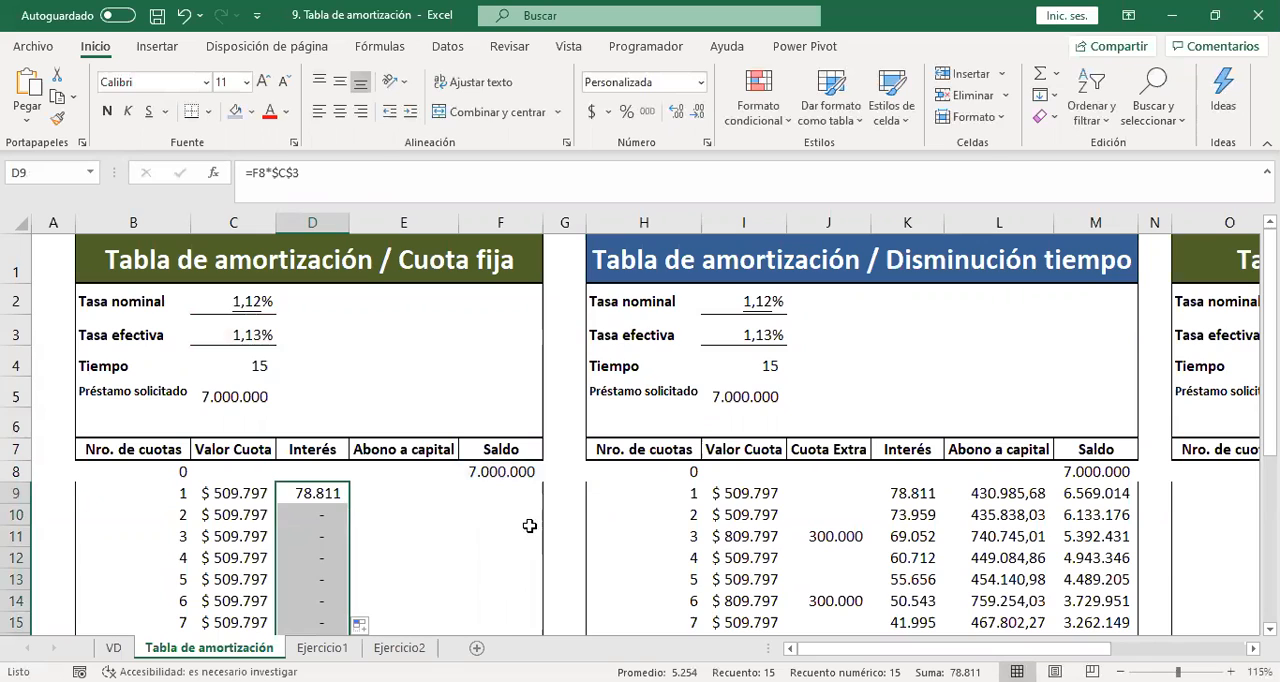
# Calculate the first Abono a capital in E9 as =C9-D9 and fill the formula down the column.
pyautogui.click(395, 487)
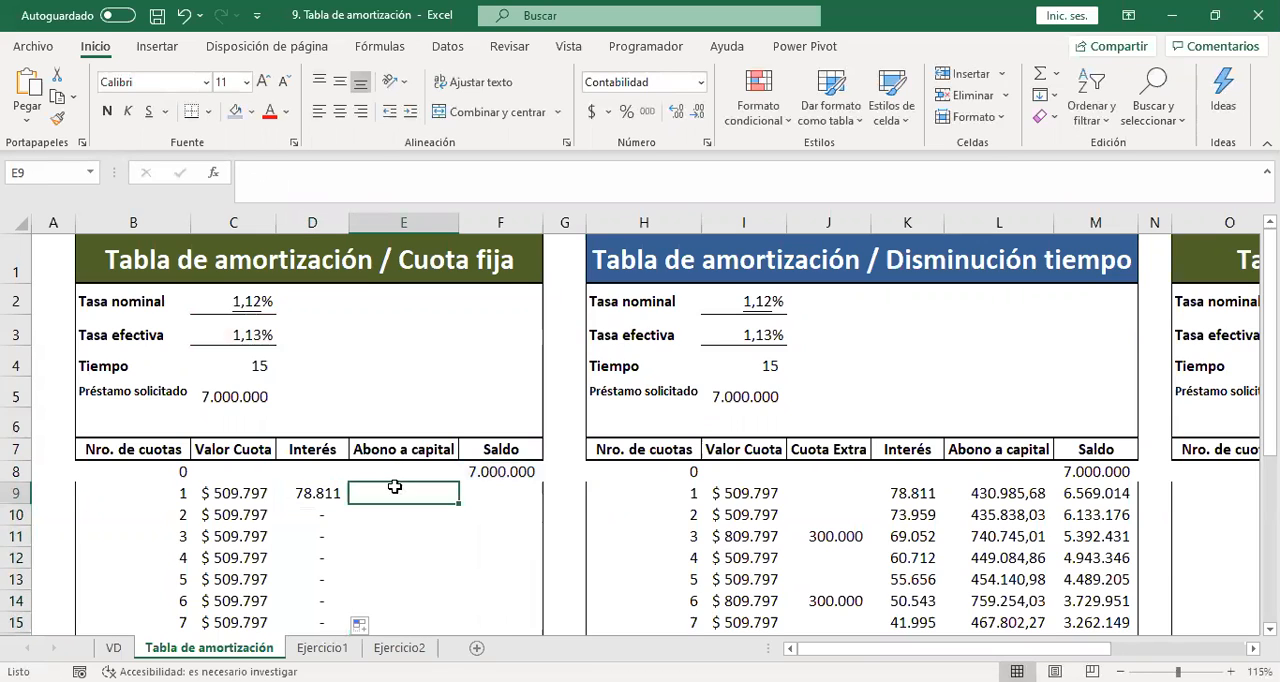
pyautogui.write('=')
pyautogui.click(222, 489)
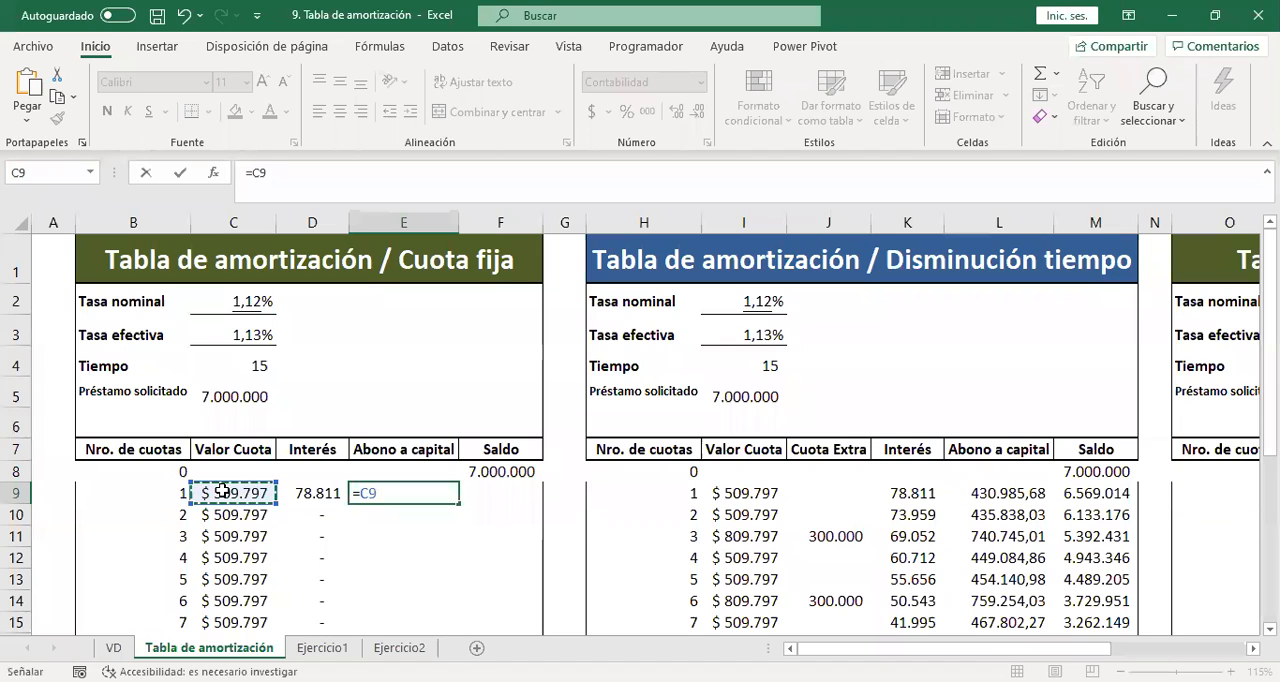
pyautogui.write('-')
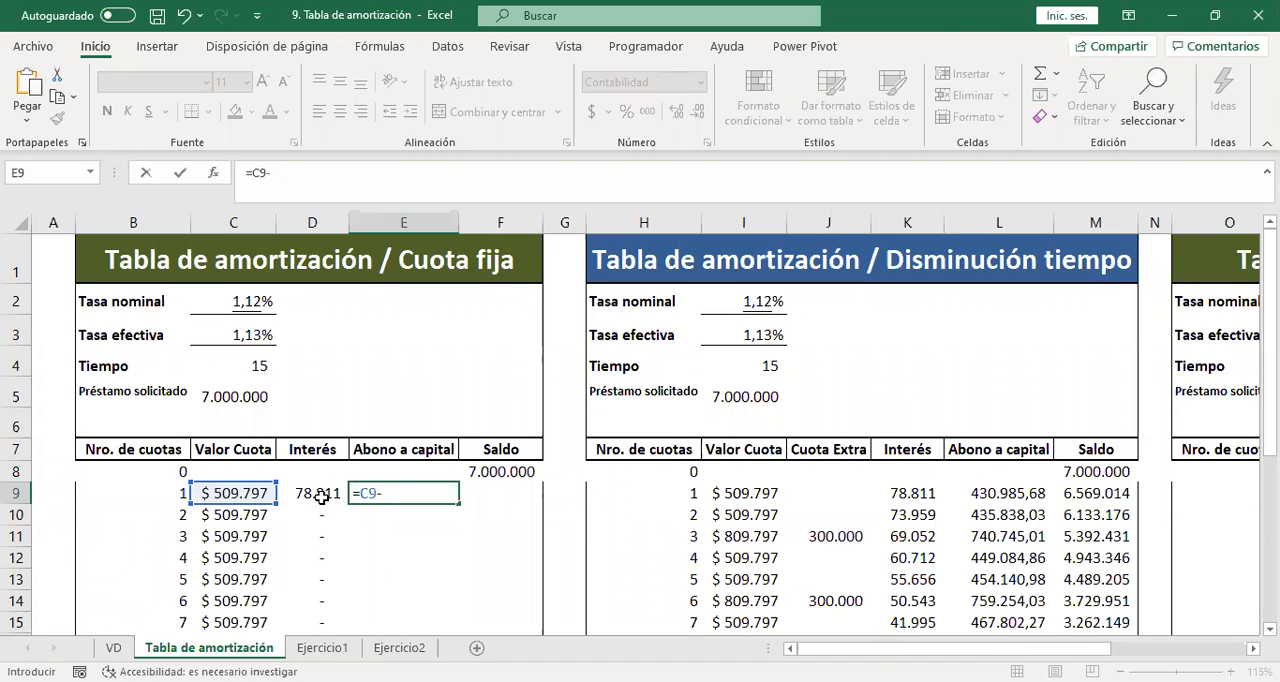
pyautogui.click(320, 497)
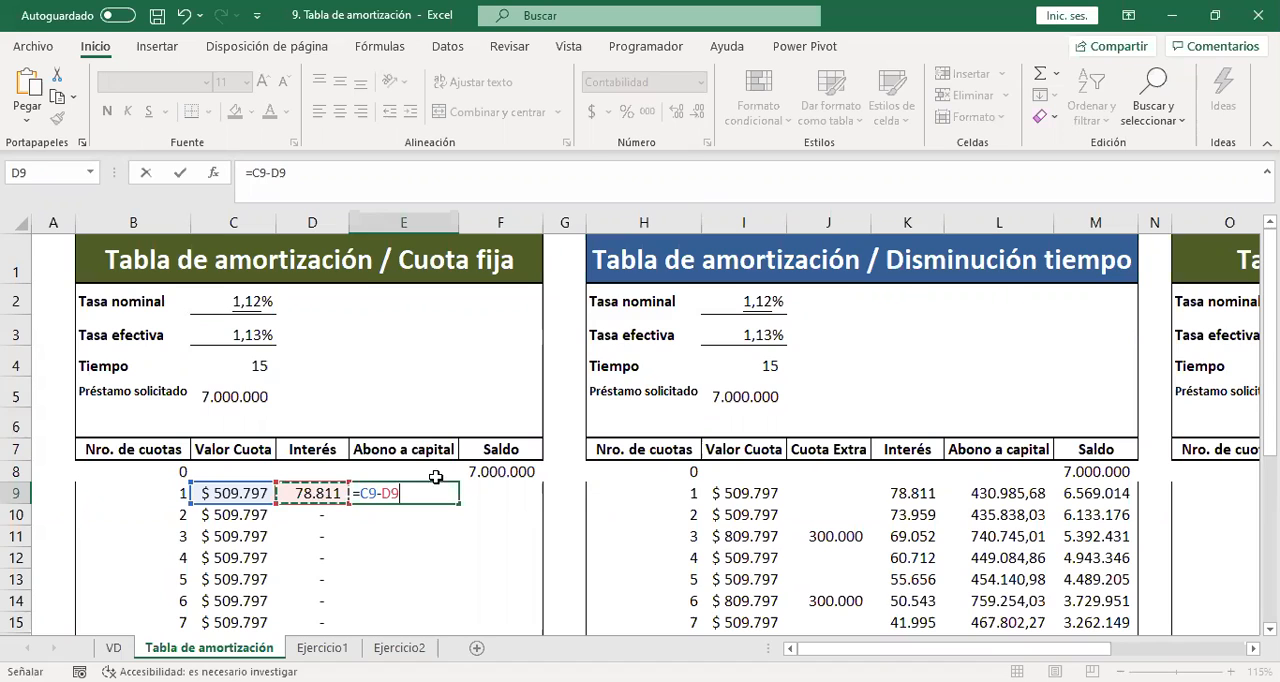
pyautogui.press('Return')
pyautogui.click(441, 492)
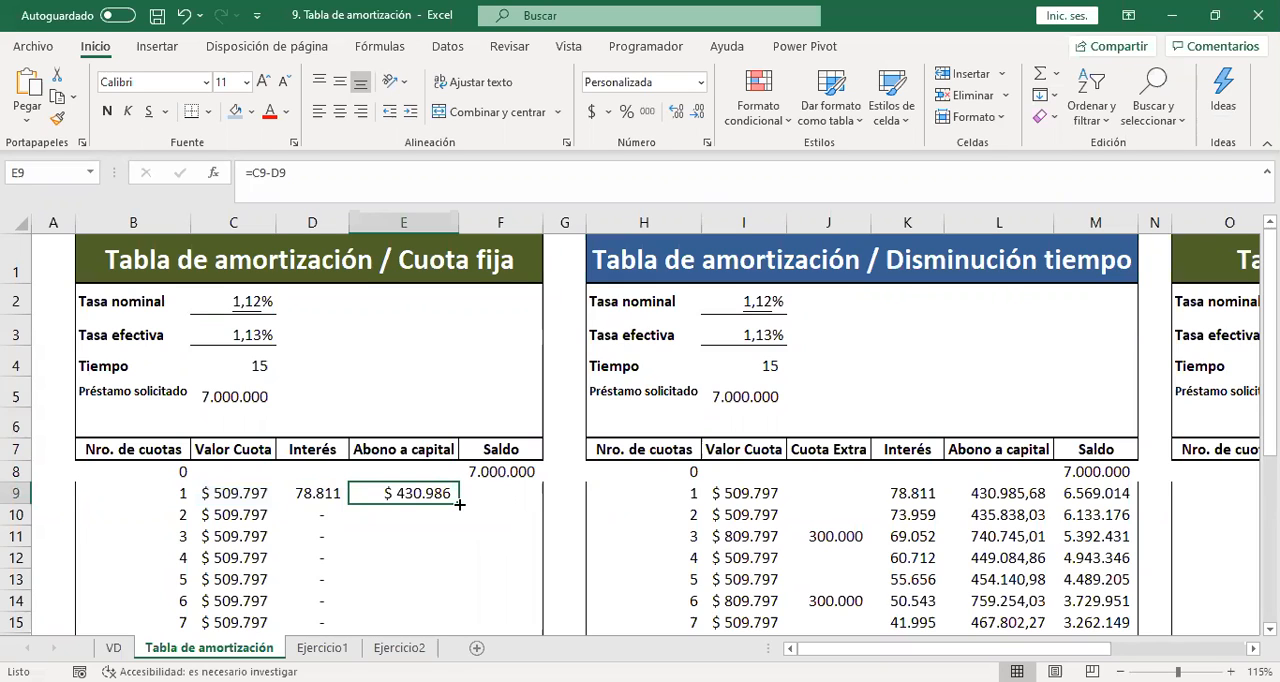
pyautogui.doubleClick(459, 505)
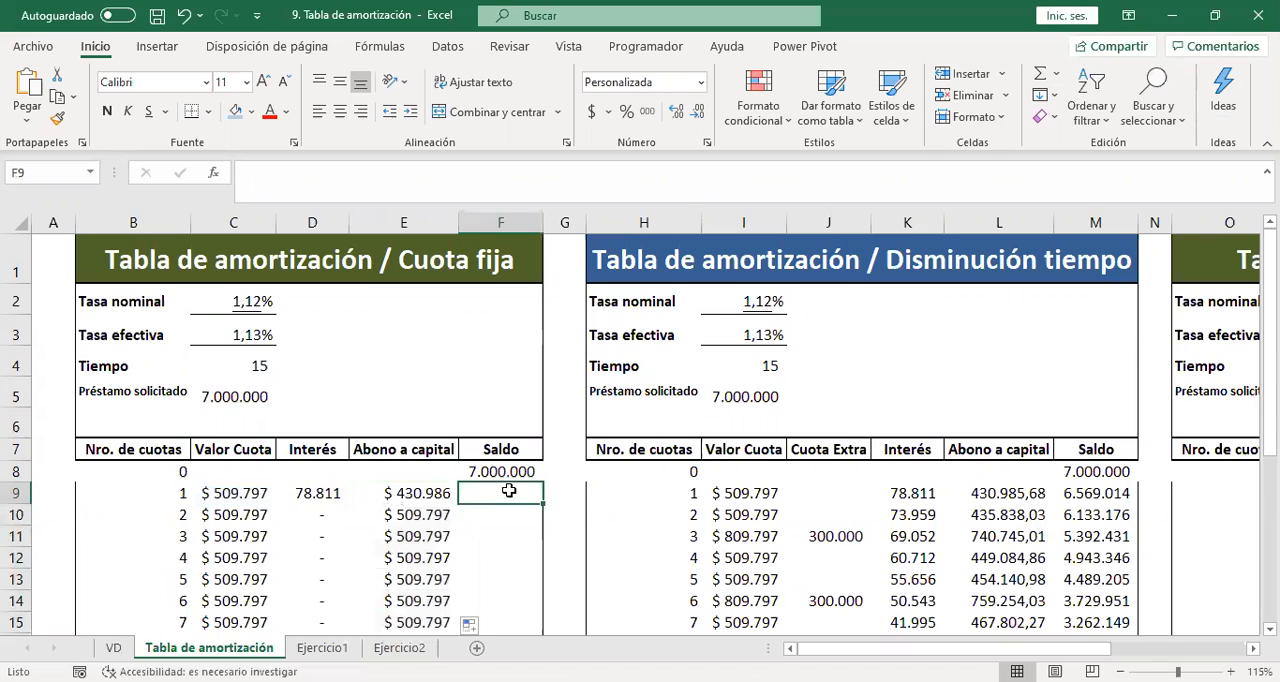
# Calculate the first remaining Saldo in F9 as =F8-E9 and fill the formula down the column.
pyautogui.write('=')
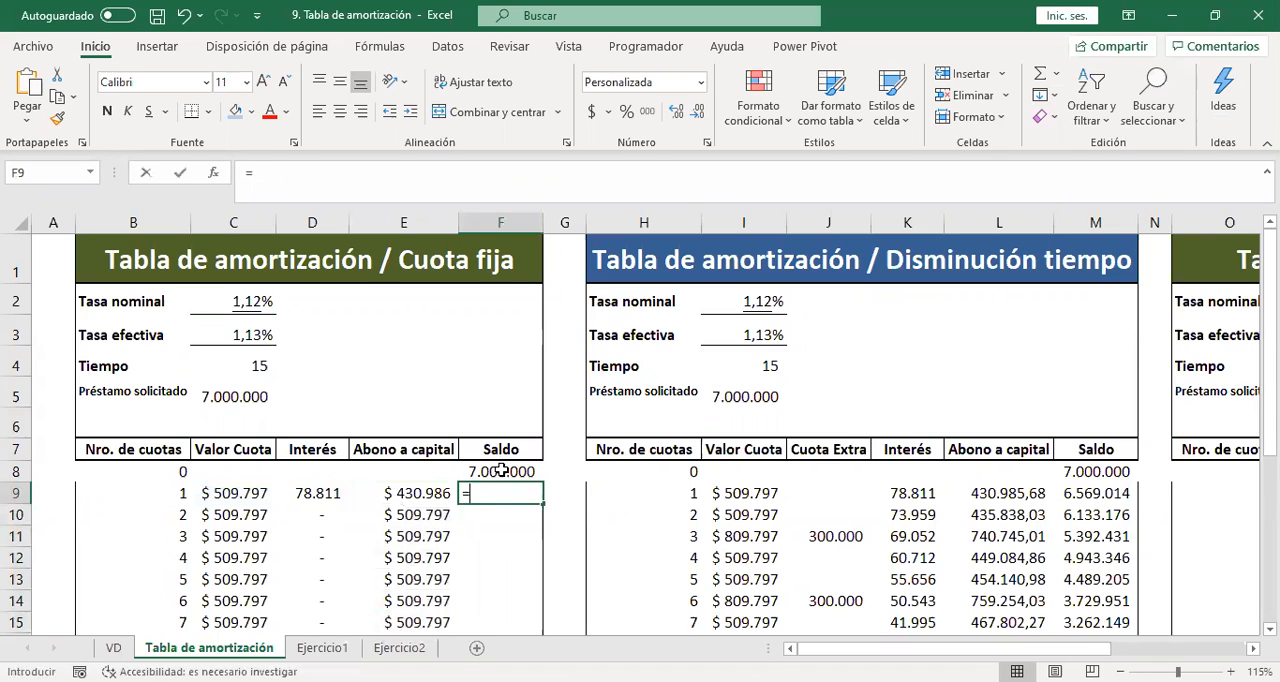
pyautogui.click(501, 471)
pyautogui.write('-')
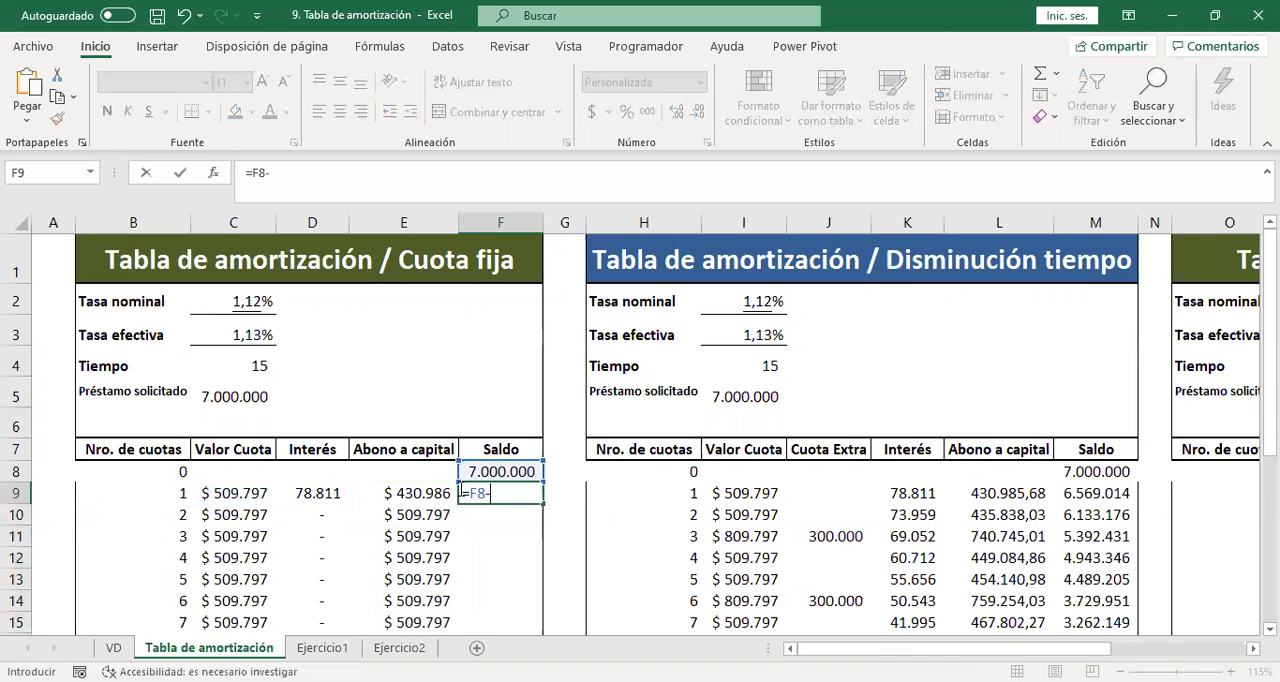
pyautogui.click(419, 490)
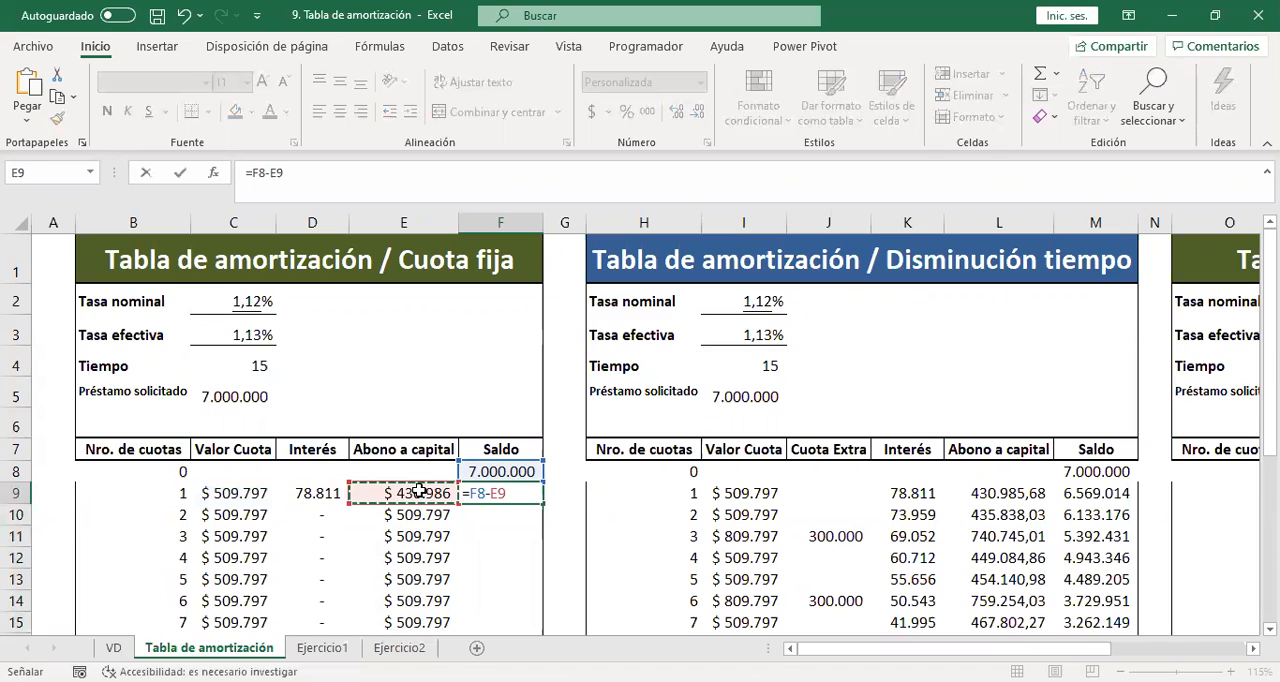
pyautogui.press('Return')
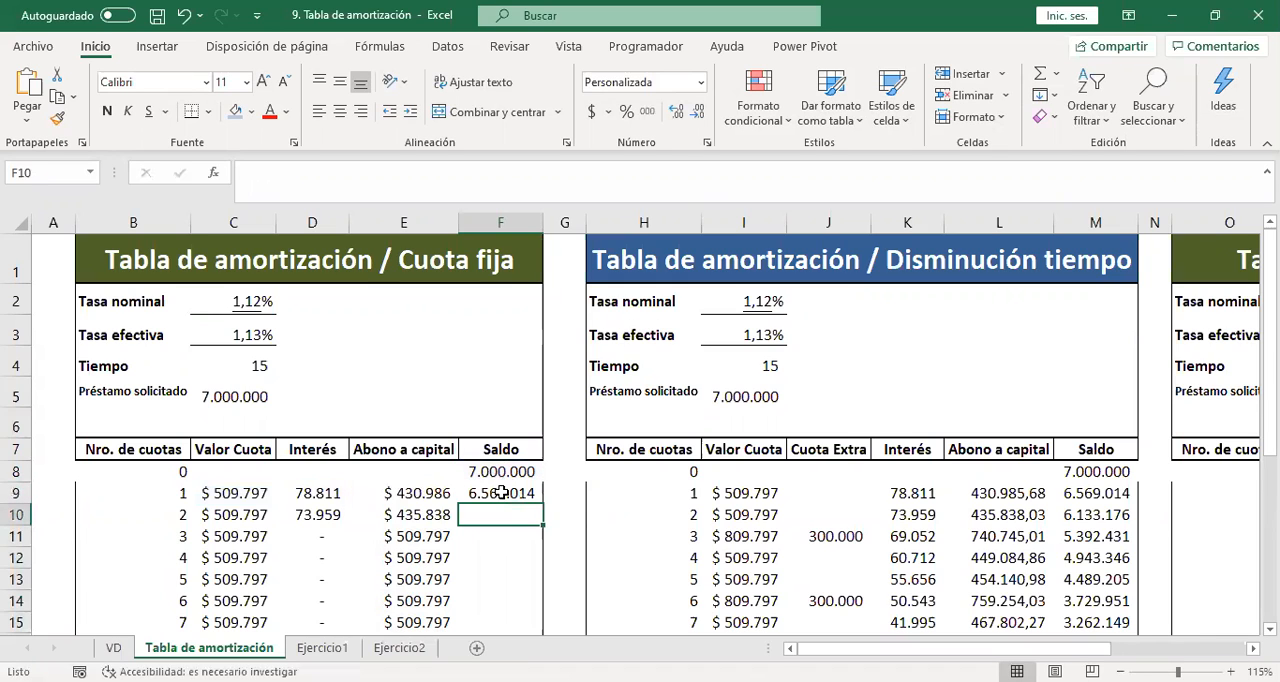
pyautogui.click(535, 500)
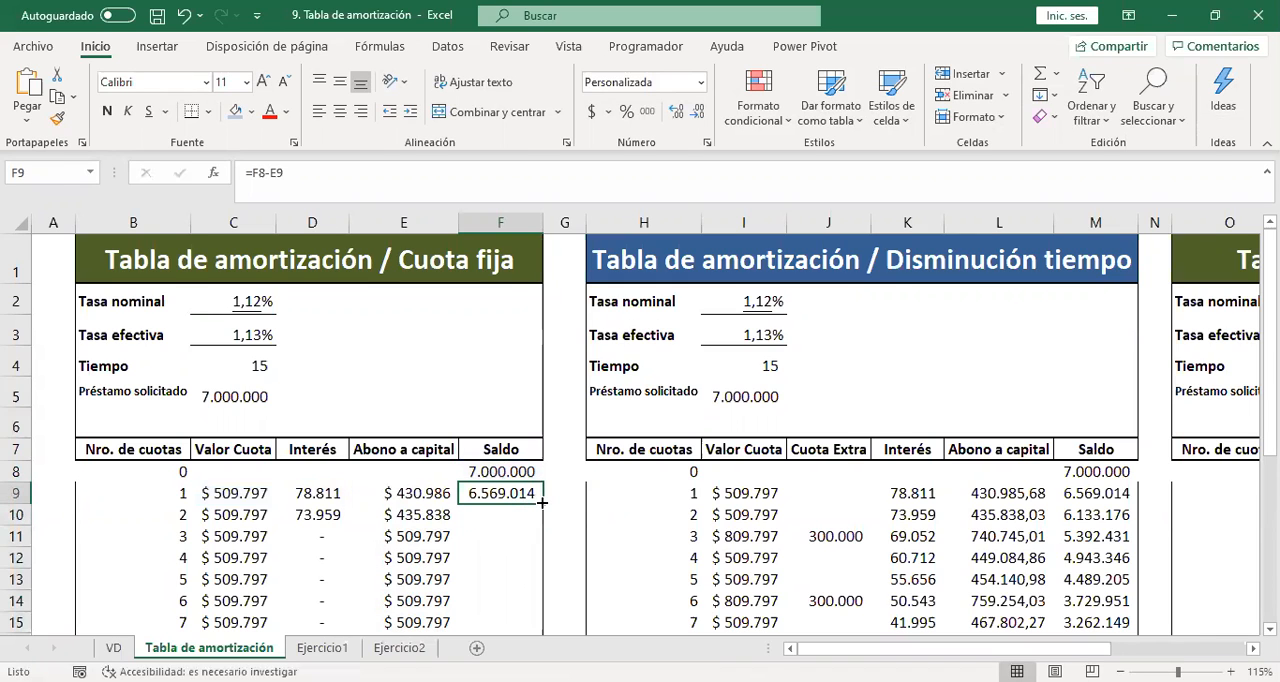
pyautogui.doubleClick(541, 502)
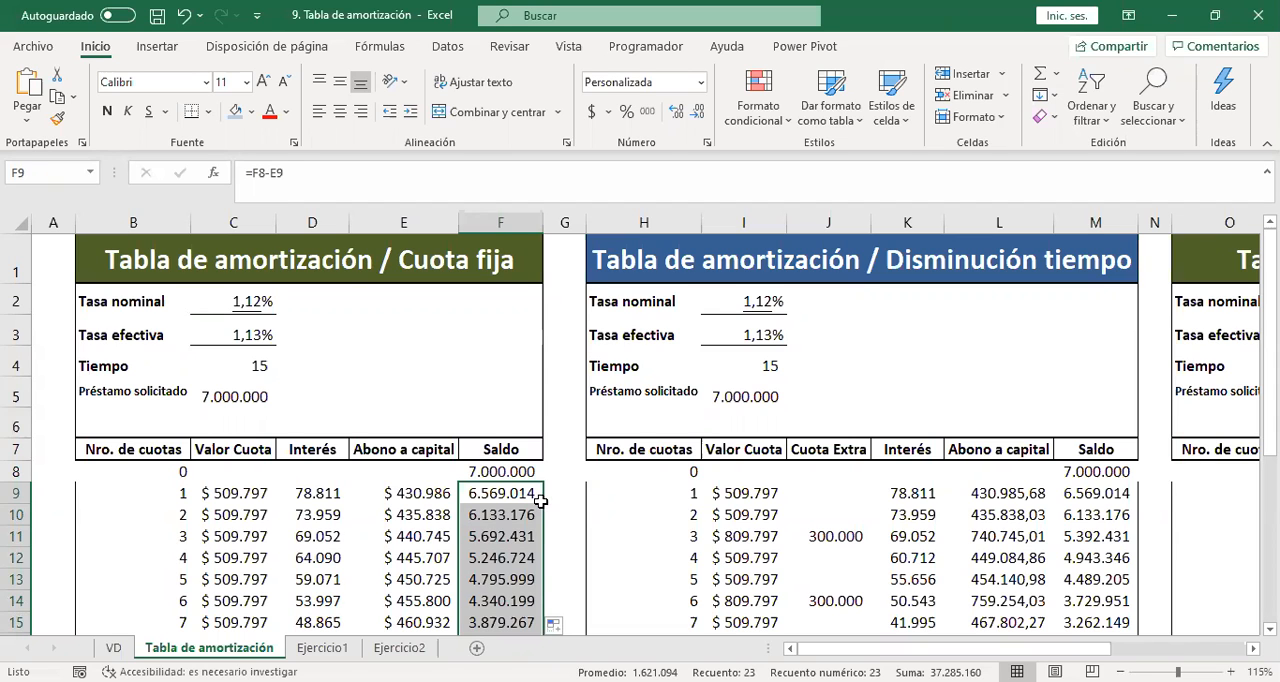
# Examine the Saldo column down to installment 15 and compare it with the Interés and Abono a capital columns.
pyautogui.press('Down')
pyautogui.press('Down')
pyautogui.press('Down')
pyautogui.press('Down')
pyautogui.press('Down')
pyautogui.press('Down')
pyautogui.press('Down')
pyautogui.press('Down')
pyautogui.press('Down')
pyautogui.press('Down')
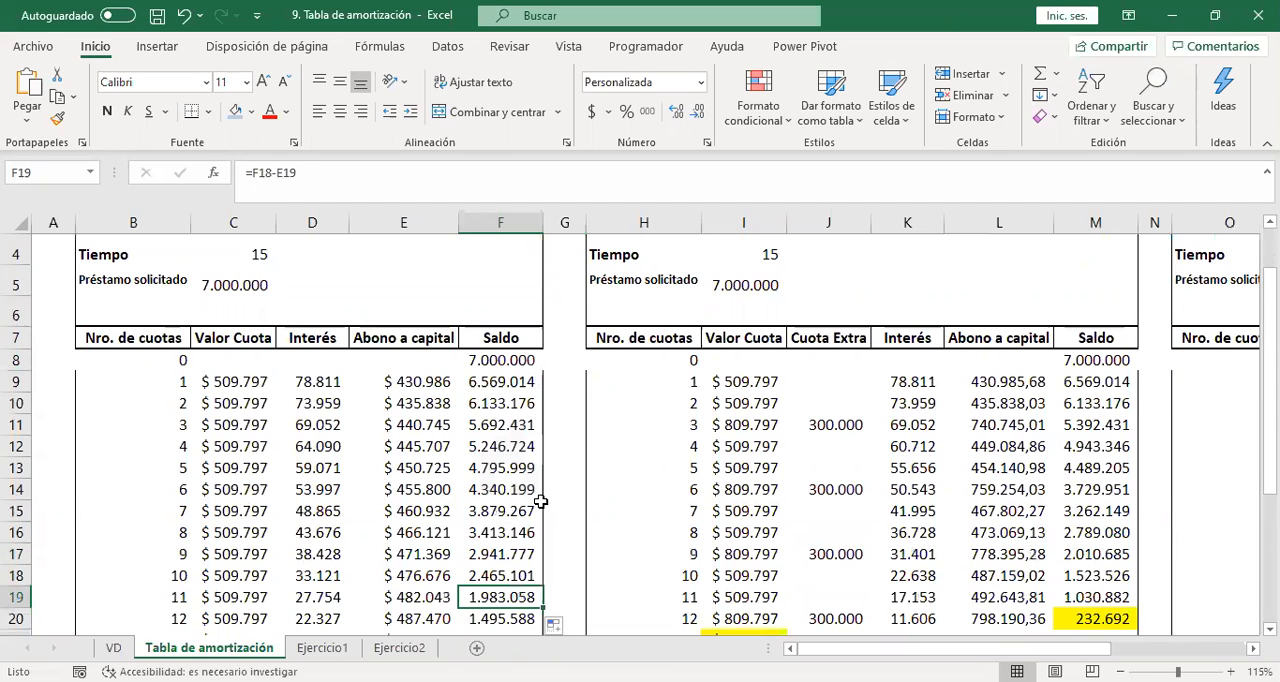
pyautogui.press('Down')
pyautogui.press('Down')
pyautogui.press('Down')
pyautogui.press('Down')
pyautogui.press('Down')
pyautogui.press('Up')
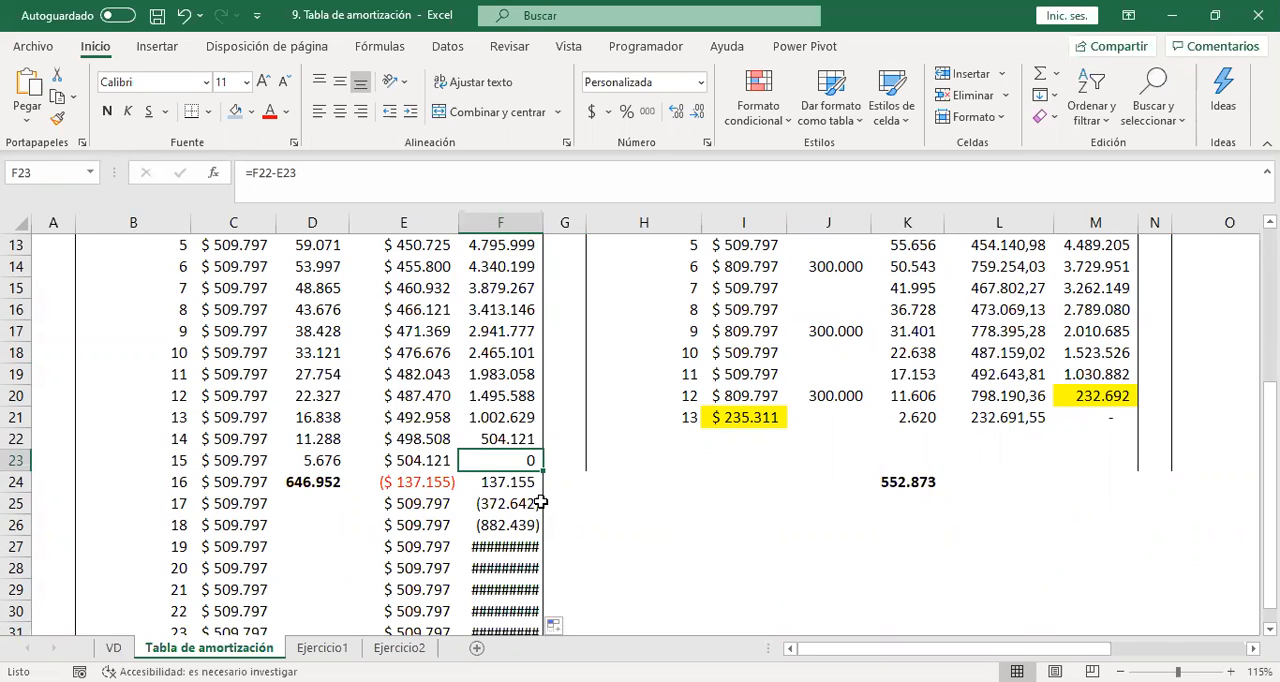
pyautogui.press('Left')
pyautogui.press('Left')
pyautogui.press('Right')
pyautogui.press('Right')
pyautogui.press('Left')
pyautogui.press('Up')
pyautogui.press('Up')
pyautogui.press('Up')
pyautogui.press('Up')
pyautogui.press('Up')
pyautogui.press('Up')
pyautogui.press('Up')
pyautogui.press('Up')
pyautogui.press('Up')
pyautogui.press('Up')
pyautogui.press('Up')
pyautogui.press('Up')
pyautogui.press('Up')
pyautogui.press('Up')
pyautogui.press('Up')
pyautogui.press('Up')
pyautogui.press('Up')
pyautogui.press('Up')
pyautogui.press('Up')
pyautogui.press('Up')
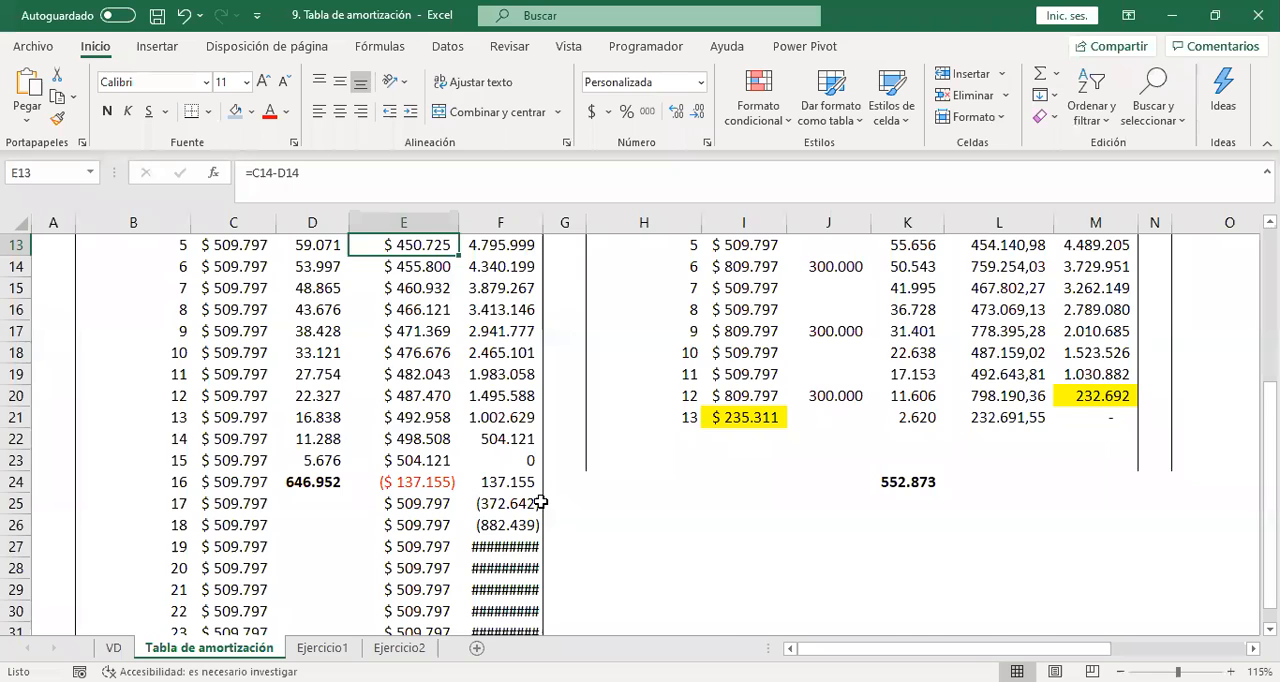
# Set the Cuota fija table's Tiempo in C4 to 12.
pyautogui.press('Down')
pyautogui.press('Down')
pyautogui.press('Left')
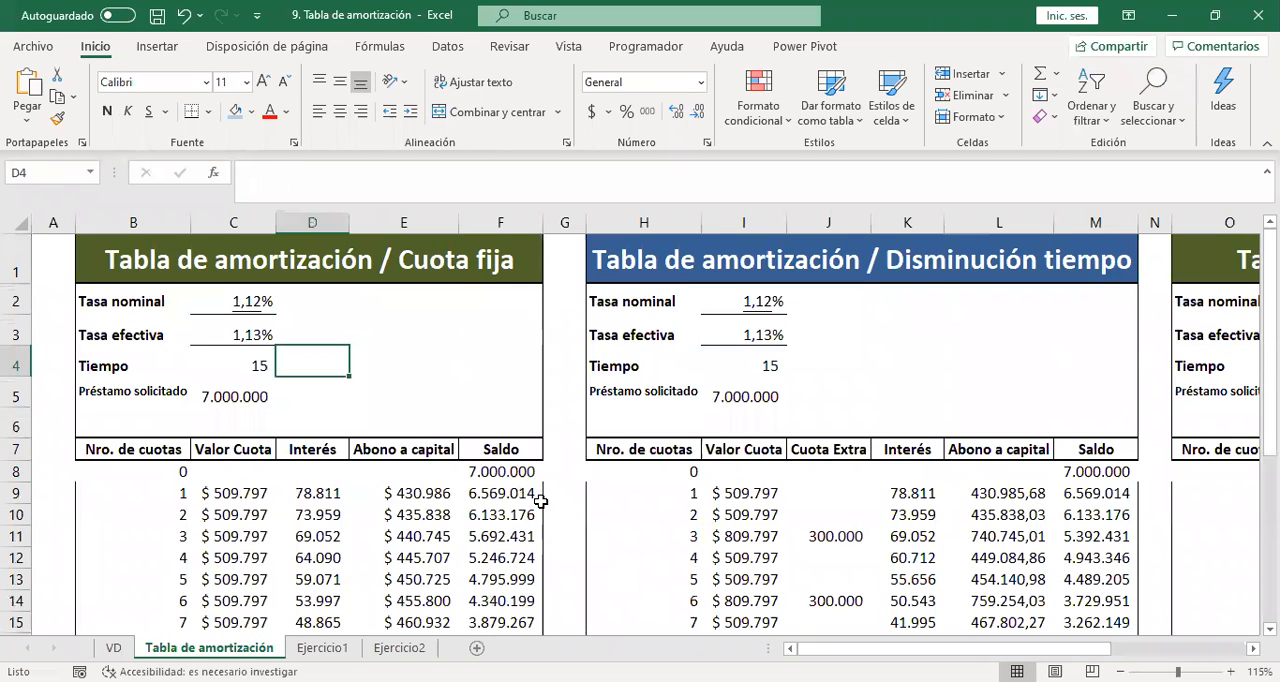
pyautogui.press('Left')
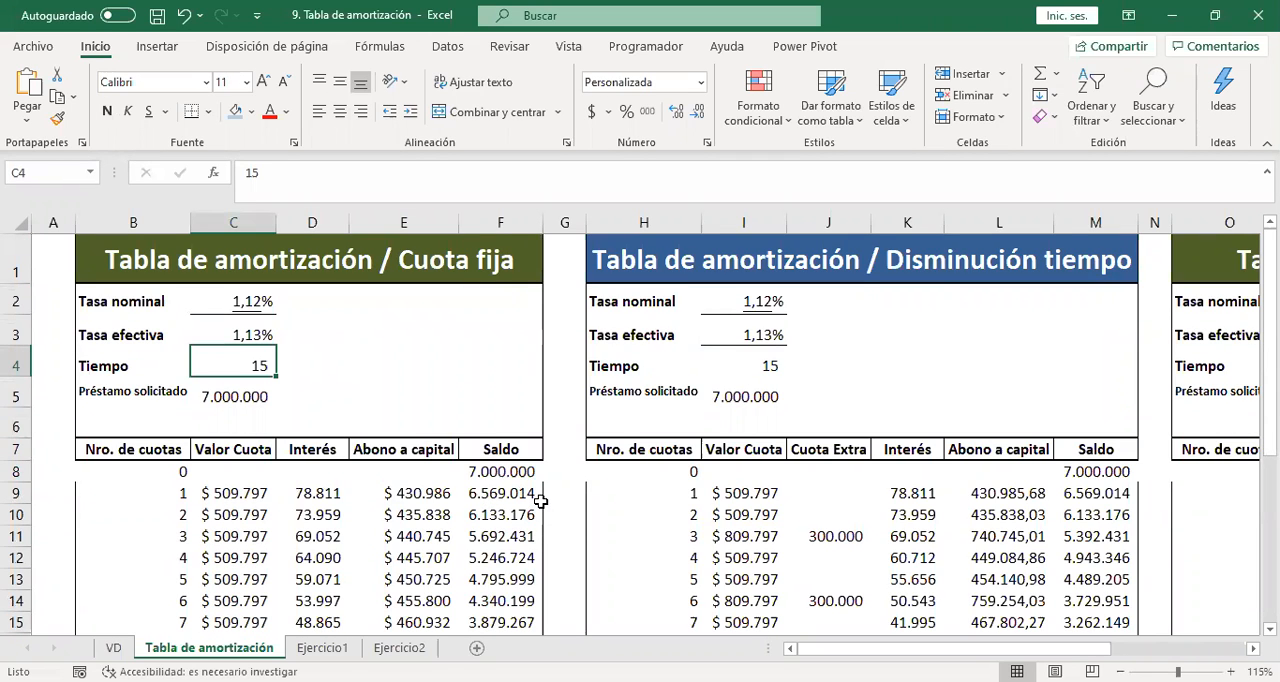
pyautogui.write('12')
pyautogui.press('Return')
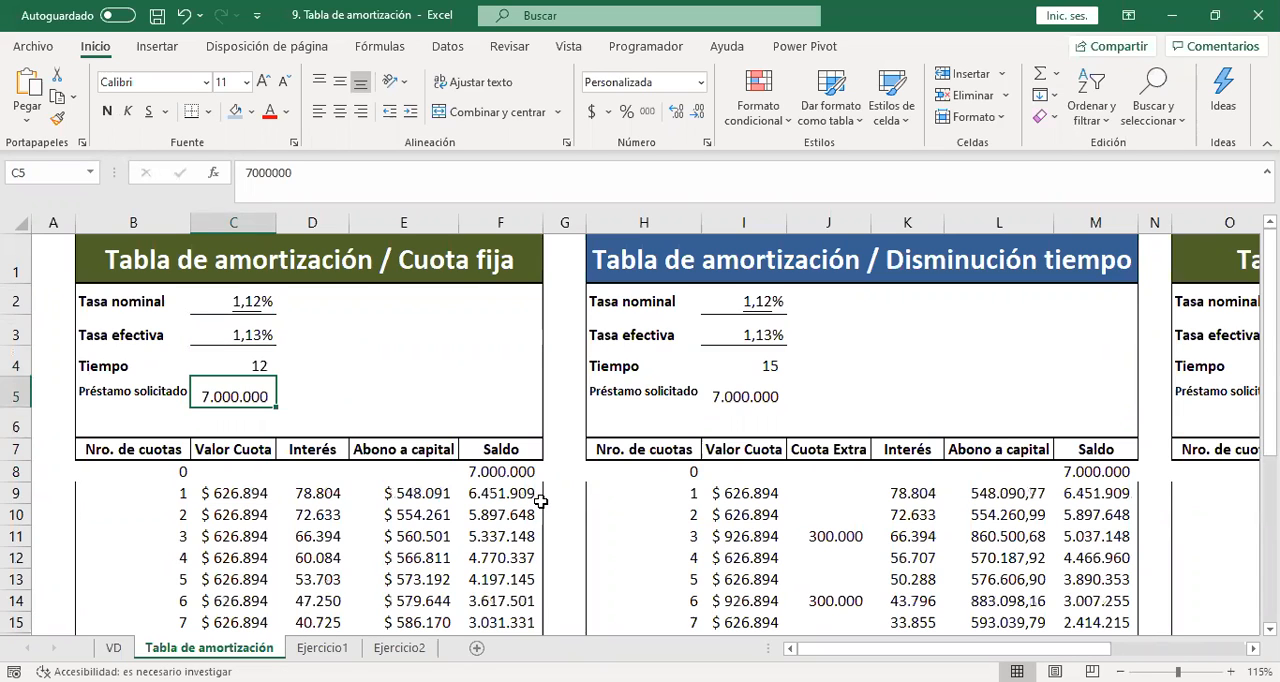
# Review the recalculated Cuota fija table around installment 12, checking the installment values and the remaining Saldo.
pyautogui.press('Return')
pyautogui.press('Down')
pyautogui.press('Down')
pyautogui.press('Down')
pyautogui.press('Down')
pyautogui.press('Down')
pyautogui.press('Down')
pyautogui.press('Down')
pyautogui.press('Down')
pyautogui.press('Down')
pyautogui.press('Down')
pyautogui.press('Down')
pyautogui.press('Down')
pyautogui.press('Down')
pyautogui.press('Down')
pyautogui.press('Down')
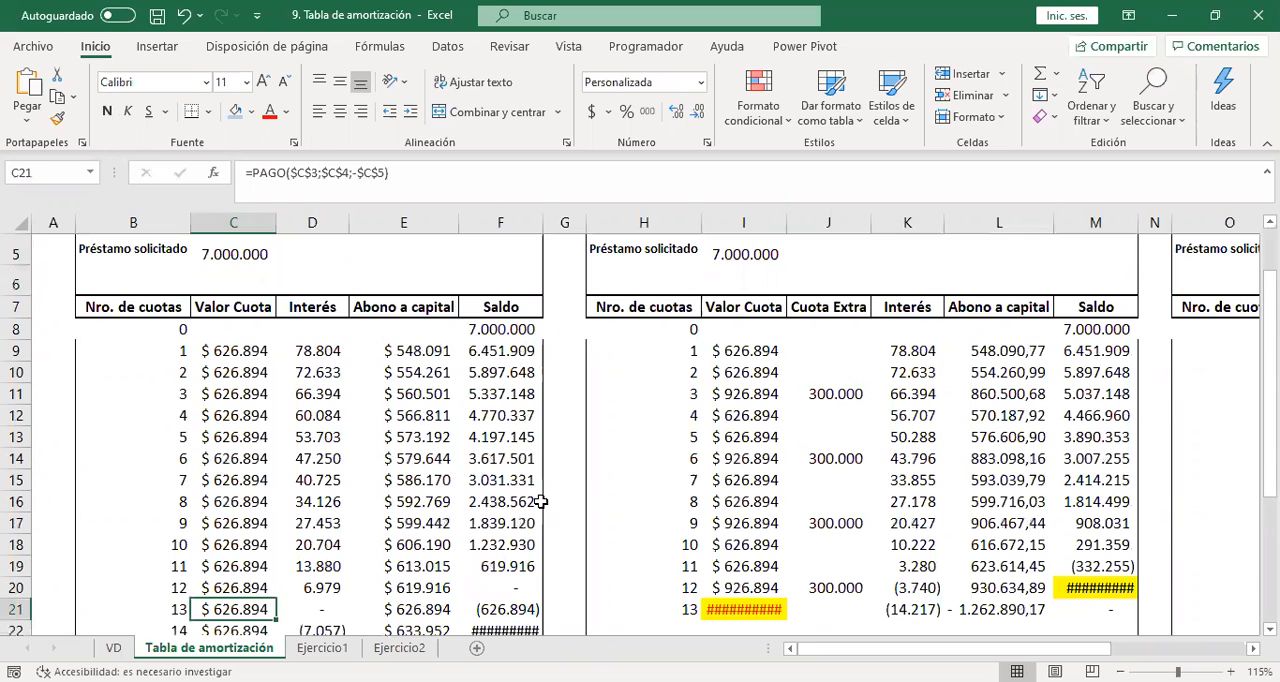
pyautogui.press('Down')
pyautogui.press('Down')
pyautogui.press('Down')
pyautogui.press('Right')
pyautogui.press('Right')
pyautogui.press('Right')
pyautogui.press('Up')
pyautogui.press('Up')
pyautogui.press('Up')
pyautogui.press('Up')
pyautogui.press('Up')
pyautogui.hotkey('ctrl', 'Home')
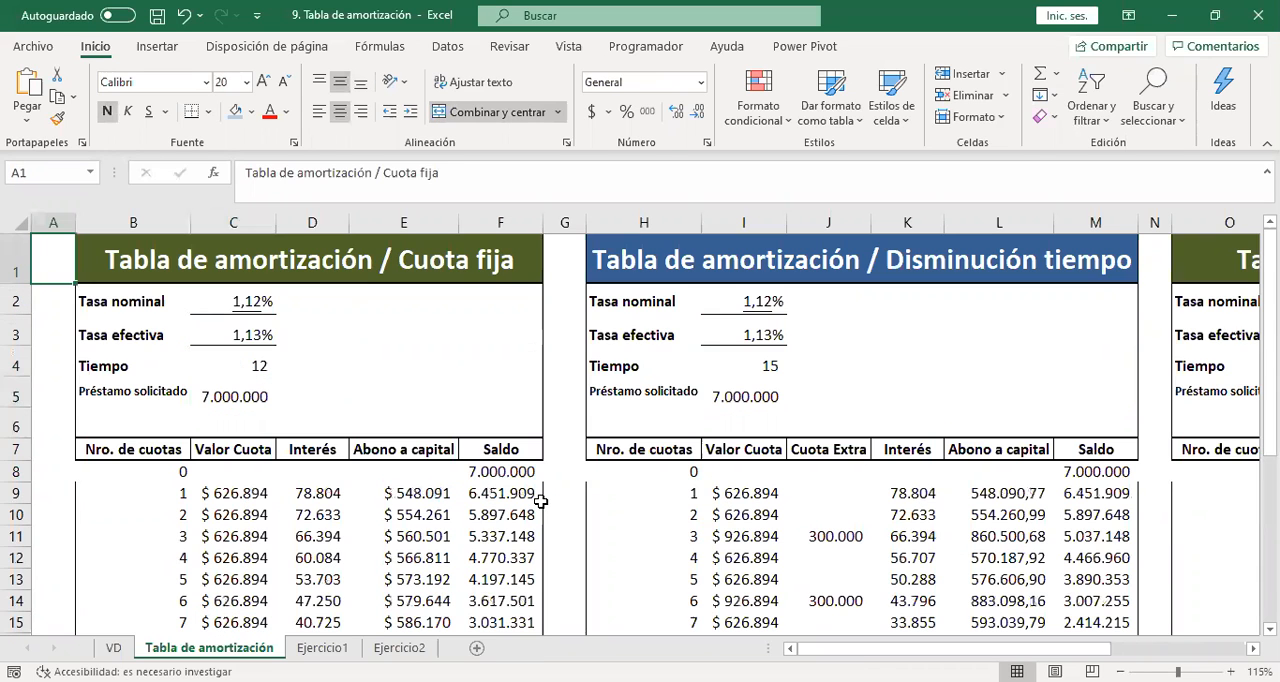
# Set the Cuota fija table's Tiempo in C4 to 24.
pyautogui.press('Down')
pyautogui.press('Down')
pyautogui.press('Down')
pyautogui.press('Down')
pyautogui.press('Right')
pyautogui.press('Right')
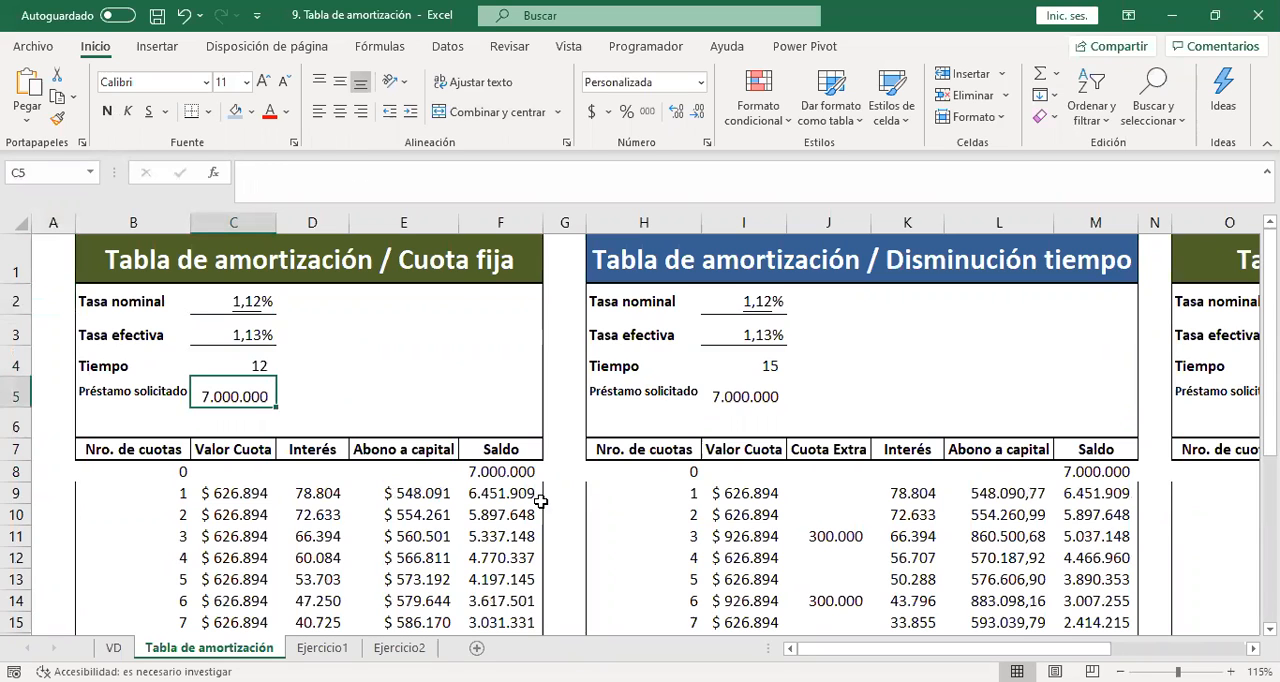
pyautogui.press('Up')
pyautogui.write('24')
pyautogui.press('Return')
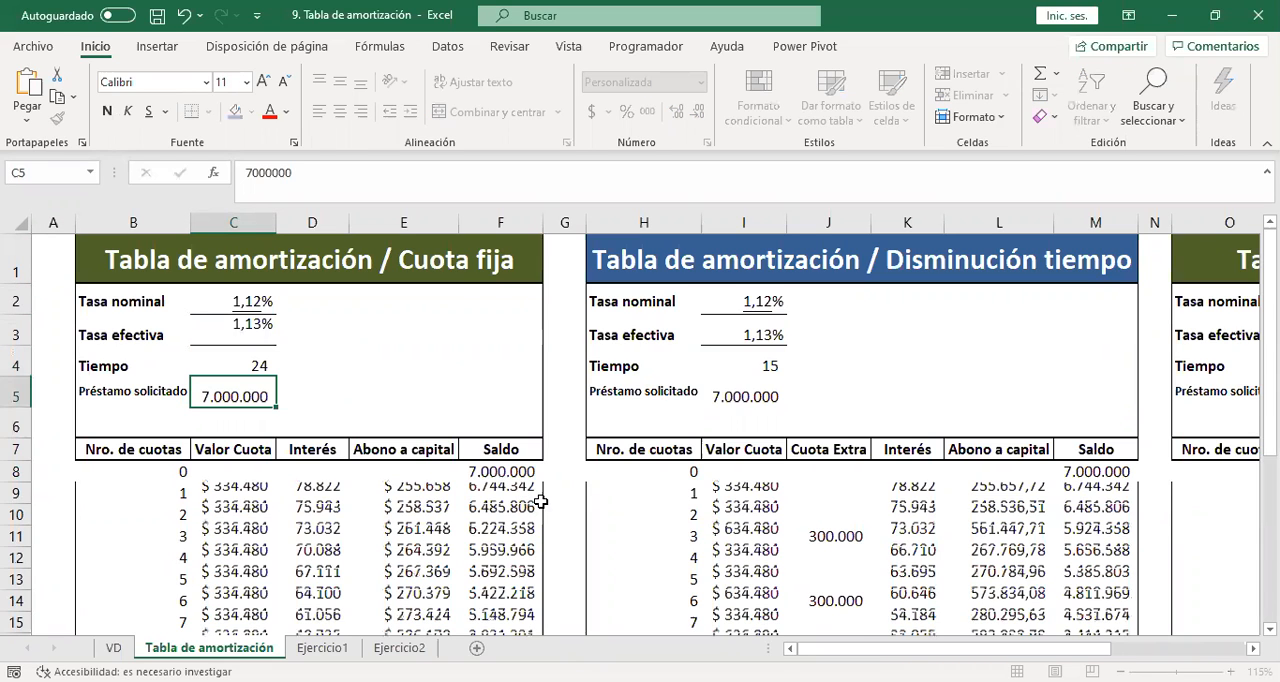
# Extend the Cuota fija table to installment 24 by filling the rows of installments 22 and 23 down to row 32.
pyautogui.press('Down')
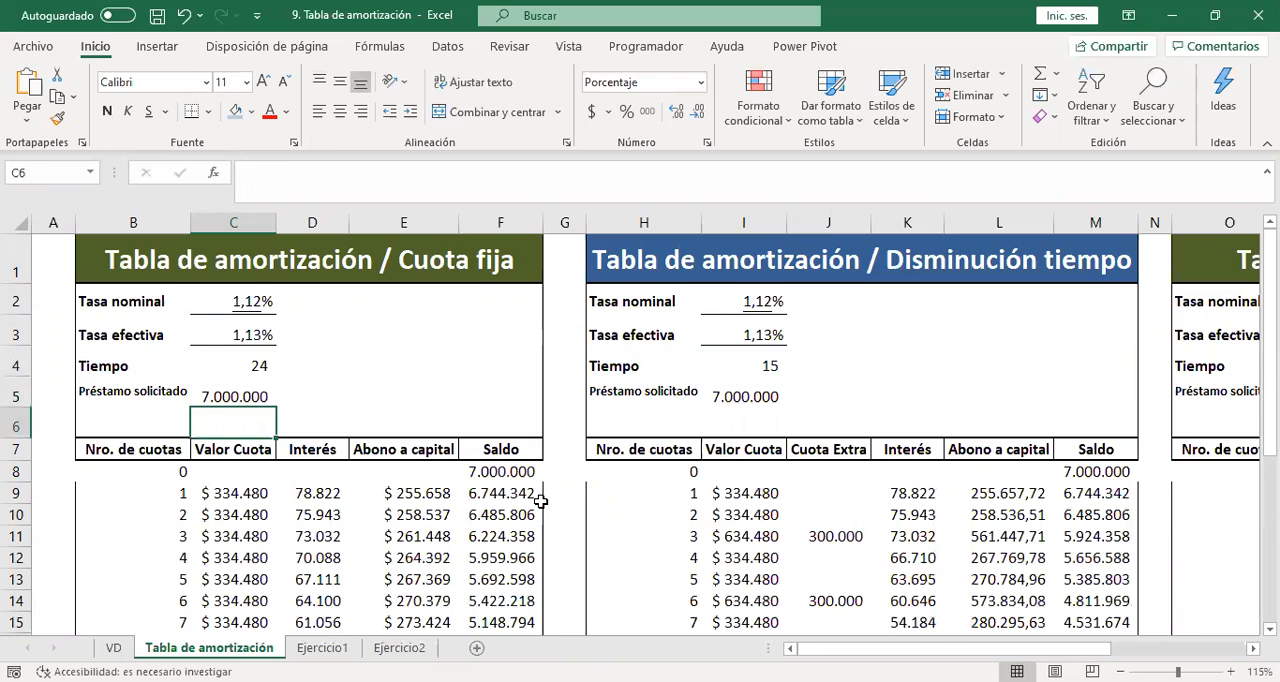
pyautogui.press('Down')
pyautogui.press('Down')
pyautogui.press('Down')
pyautogui.press('Down')
pyautogui.press('Down')
pyautogui.press('Down')
pyautogui.press('Down')
pyautogui.press('Down')
pyautogui.press('Down')
pyautogui.press('Down')
pyautogui.press('Down')
pyautogui.press('Down')
pyautogui.press('Down')
pyautogui.press('Down')
pyautogui.press('Down')
pyautogui.press('Down')
pyautogui.press('Down')
pyautogui.press('Down')
pyautogui.press('Down')
pyautogui.press('Down')
pyautogui.press('Down')
pyautogui.press('Down')
pyautogui.press('Down')
pyautogui.press('Down')
pyautogui.press('Down')
pyautogui.press('Down')
pyautogui.press('Down')
pyautogui.press('Down')
pyautogui.press('Down')
pyautogui.press('Down')
pyautogui.press('Down')
pyautogui.press('Down')
pyautogui.press('Down')
pyautogui.press('Down')
pyautogui.press('Up')
pyautogui.press('Up')
pyautogui.press('Up')
pyautogui.press('Up')
pyautogui.press('Up')
pyautogui.press('Up')
pyautogui.press('Up')
pyautogui.press('Up')
pyautogui.press('Up')
pyautogui.press('Up')
pyautogui.press('Up')
pyautogui.press('Up')
pyautogui.press('Up')
pyautogui.press('Up')
pyautogui.press('Up')
pyautogui.press('Up')
pyautogui.press('Up')
pyautogui.press('Up')
pyautogui.press('Up')
pyautogui.press('Up')
pyautogui.press('Up')
pyautogui.press('Up')
pyautogui.press('Up')
pyautogui.press('Up')
pyautogui.press('Up')
pyautogui.press('Up')
pyautogui.press('Down')
pyautogui.press('Down')
pyautogui.moveTo(155, 420); pyautogui.dragTo(551, 481)
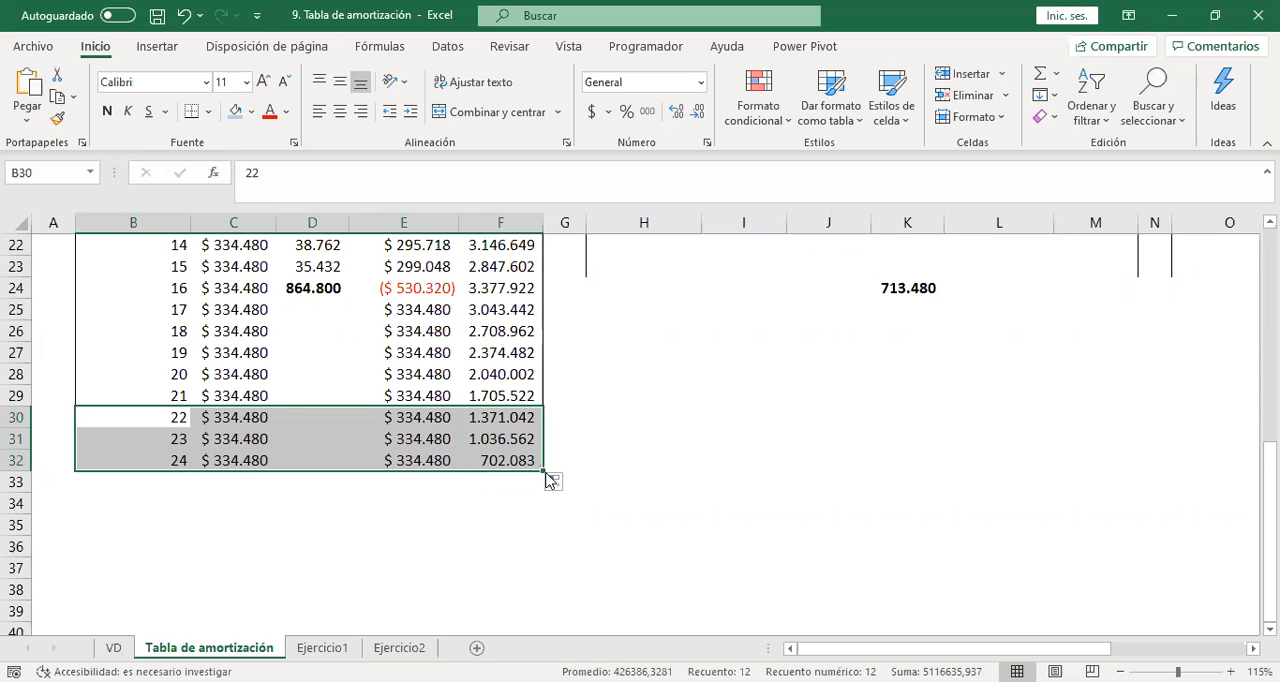
# Fill the Interés formula from D23 down to D32, replacing the interest total and covering installments 16 to 24.
pyautogui.press('Up')
pyautogui.press('Up')
pyautogui.press('Up')
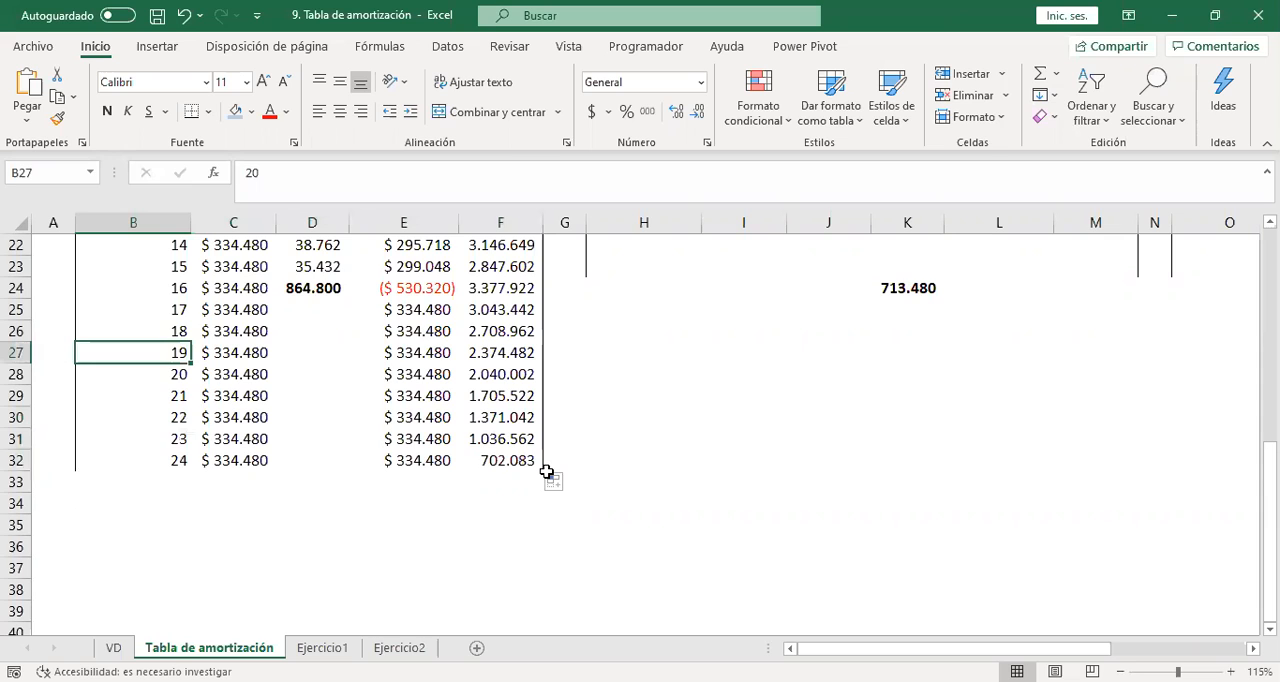
pyautogui.hotkey('ctrl', 'Up')
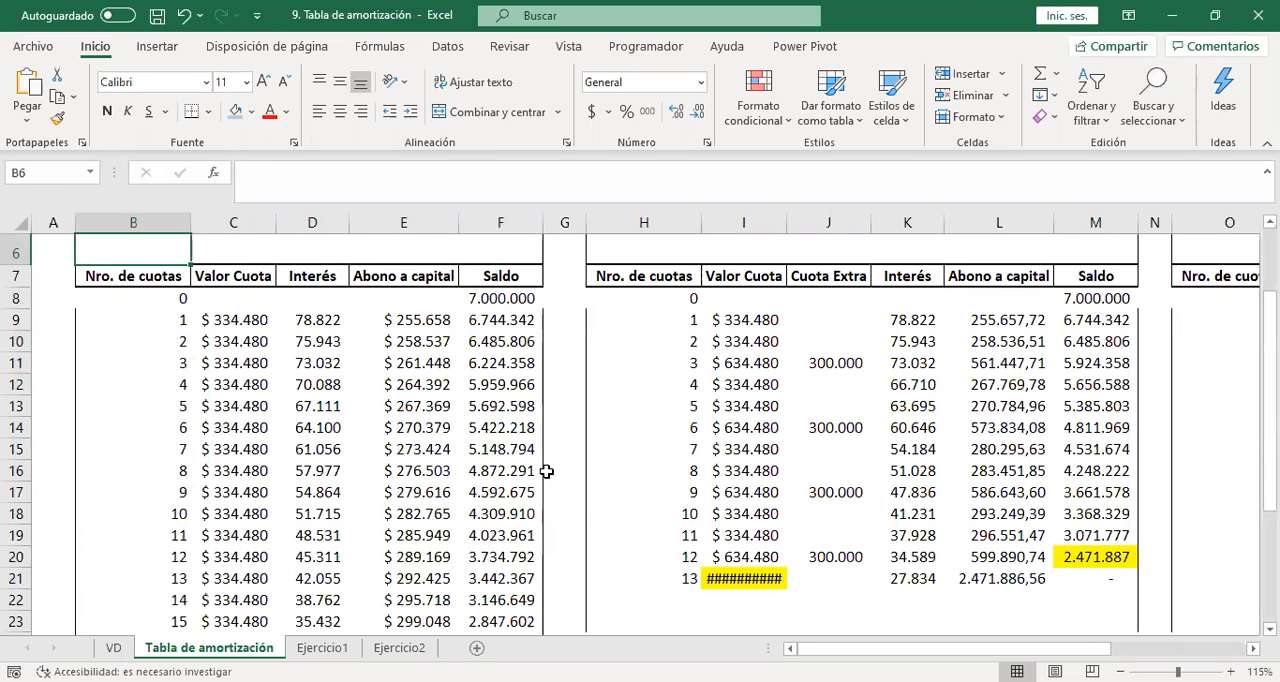
pyautogui.press('Down')
pyautogui.press('Down')
pyautogui.press('Down')
pyautogui.press('Down')
pyautogui.press('Down')
pyautogui.press('Down')
pyautogui.press('Down')
pyautogui.press('Down')
pyautogui.press('Down')
pyautogui.press('Down')
pyautogui.press('Down')
pyautogui.press('Down')
pyautogui.press('Down')
pyautogui.press('Down')
pyautogui.press('Down')
pyautogui.press('Down')
pyautogui.press('Down')
pyautogui.press('Down')
pyautogui.press('Down')
pyautogui.press('Down')
pyautogui.press('Down')
pyautogui.press('Down')
pyautogui.press('Down')
pyautogui.press('Down')
pyautogui.press('Down')
pyautogui.press('Down')
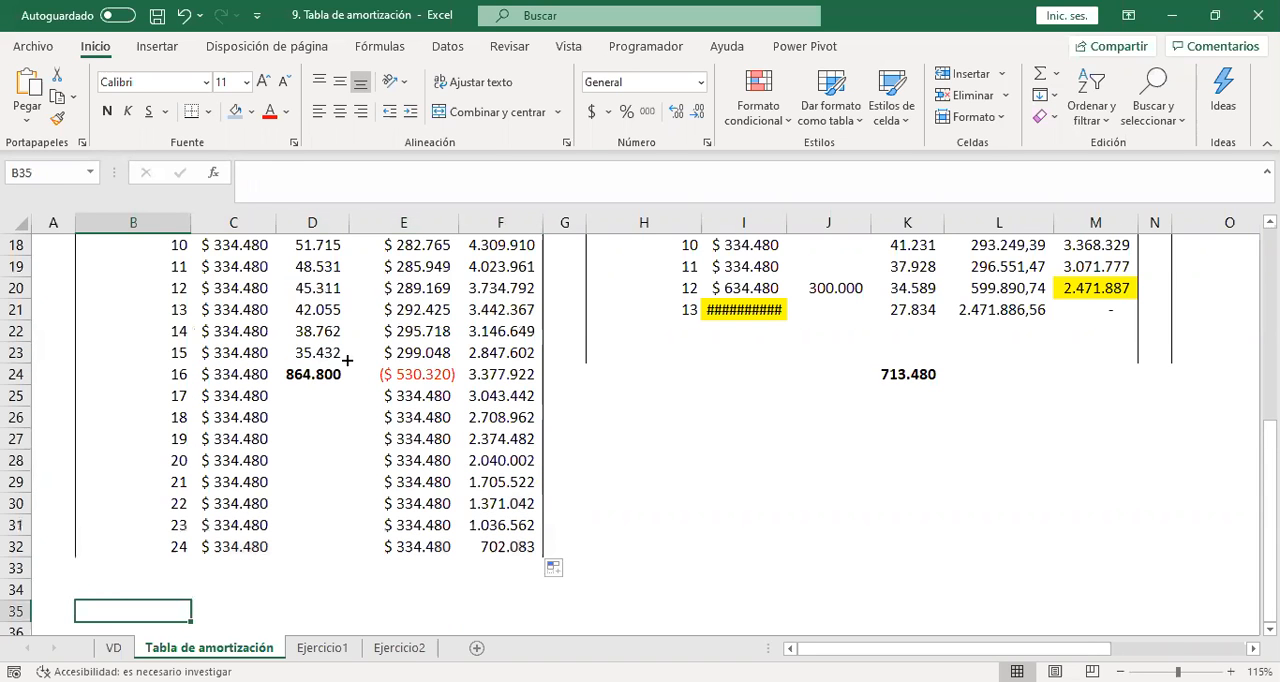
pyautogui.click(347, 360)
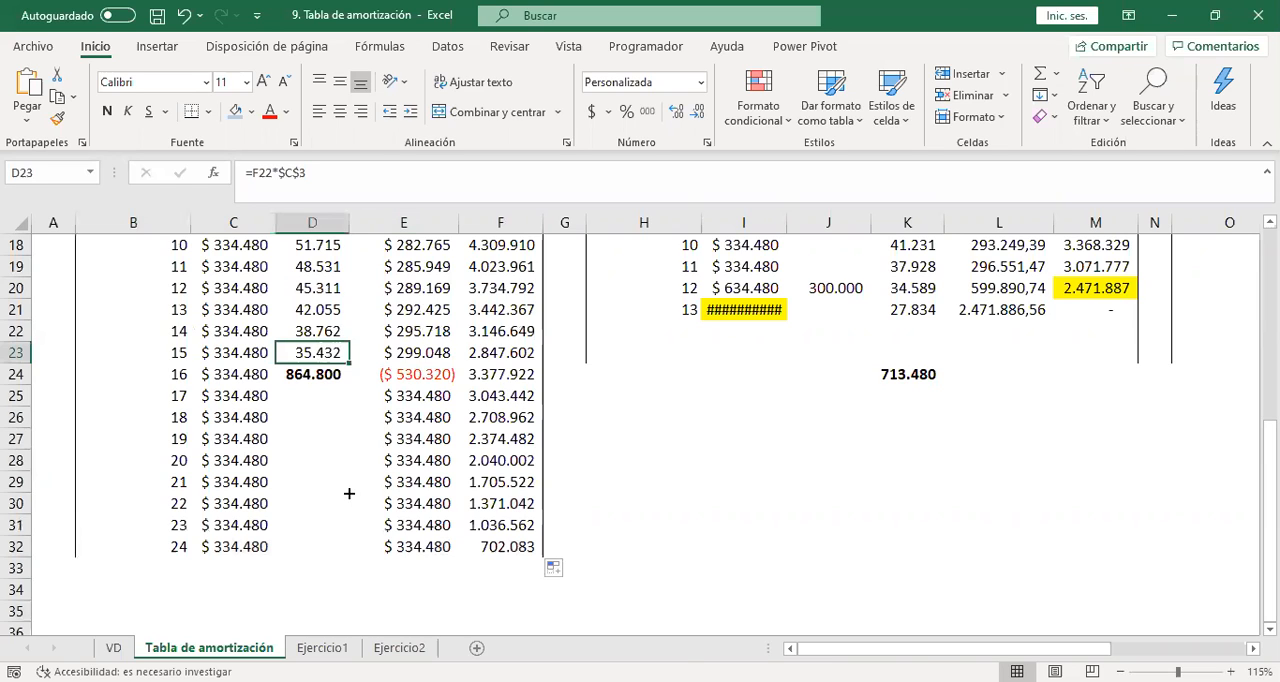
pyautogui.moveTo(349, 493); pyautogui.dragTo(351, 546)
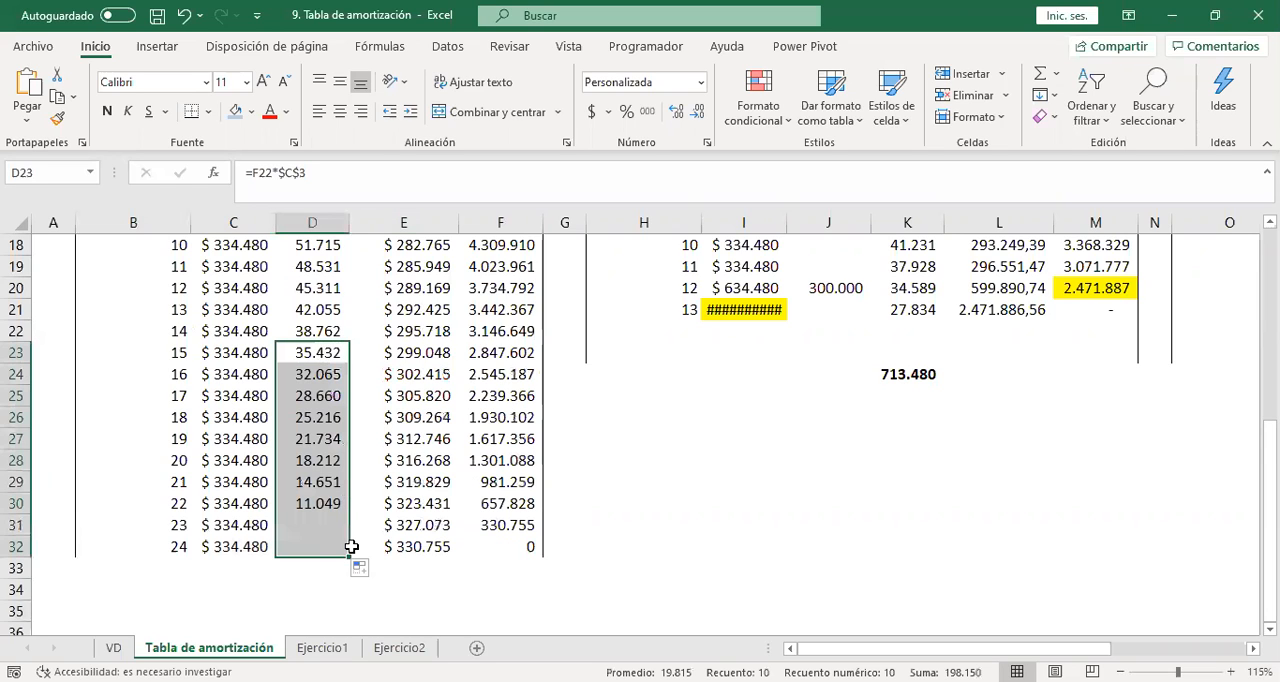
# Set the Cuota fija table's Préstamo solicitado in C5 to 1.000.000.
pyautogui.press('Up')
pyautogui.press('Up')
pyautogui.press('Up')
pyautogui.press('Up')
pyautogui.press('Up')
pyautogui.press('Up')
pyautogui.press('Up')
pyautogui.press('Up')
pyautogui.press('Up')
pyautogui.press('Up')
pyautogui.press('Up')
pyautogui.press('Up')
pyautogui.press('Up')
pyautogui.press('Up')
pyautogui.press('Up')
pyautogui.press('Up')
pyautogui.press('Up')
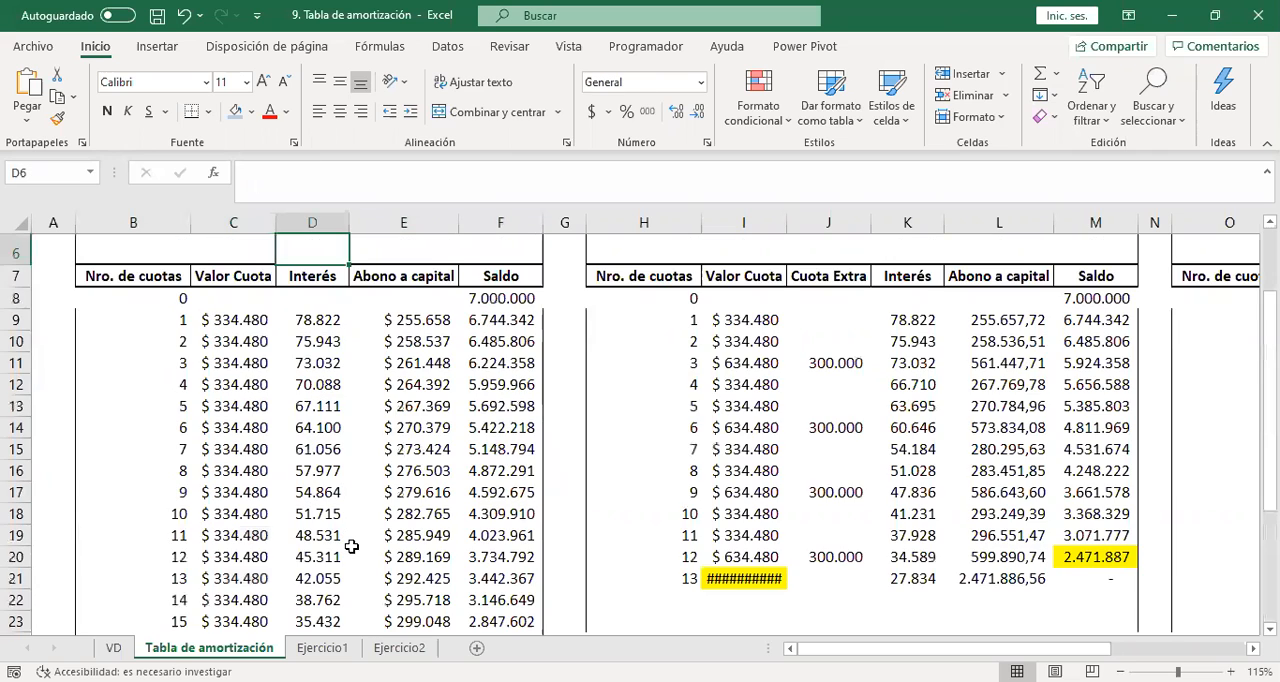
pyautogui.press('Up')
pyautogui.press('Up')
pyautogui.press('Up')
pyautogui.press('Up')
pyautogui.press('Up')
pyautogui.press('Down')
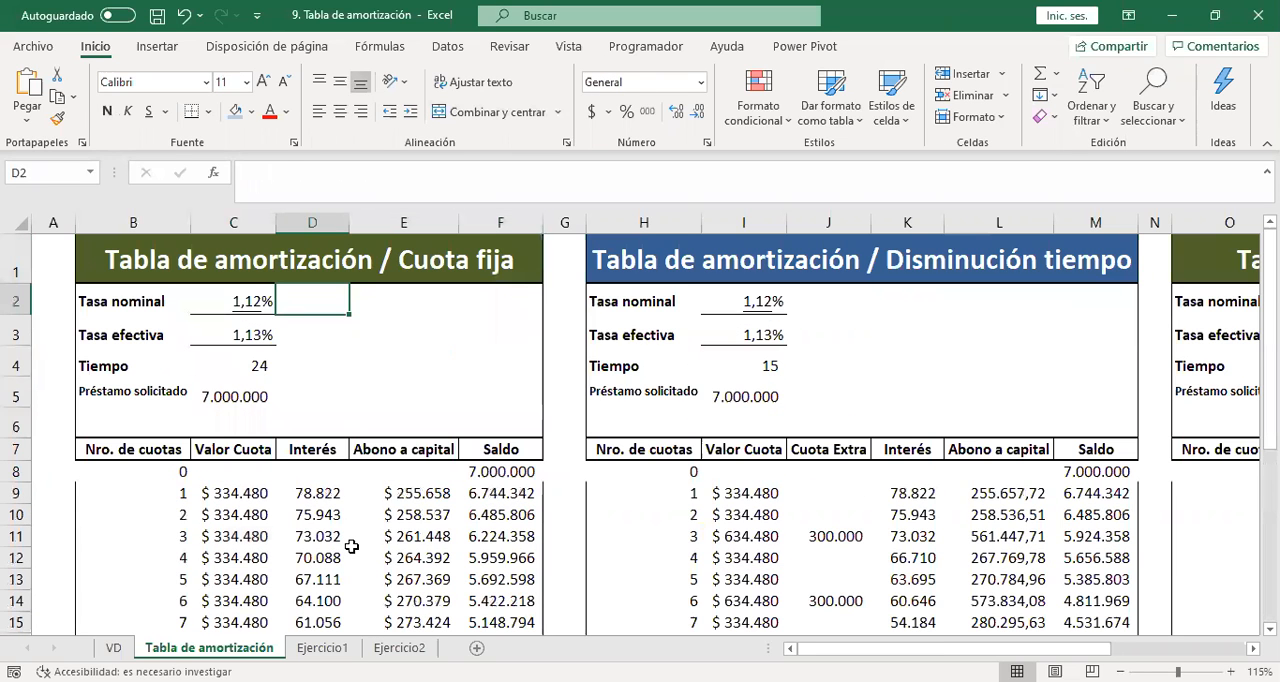
pyautogui.press('Down')
pyautogui.press('Down')
pyautogui.press('Down')
pyautogui.press('Left')
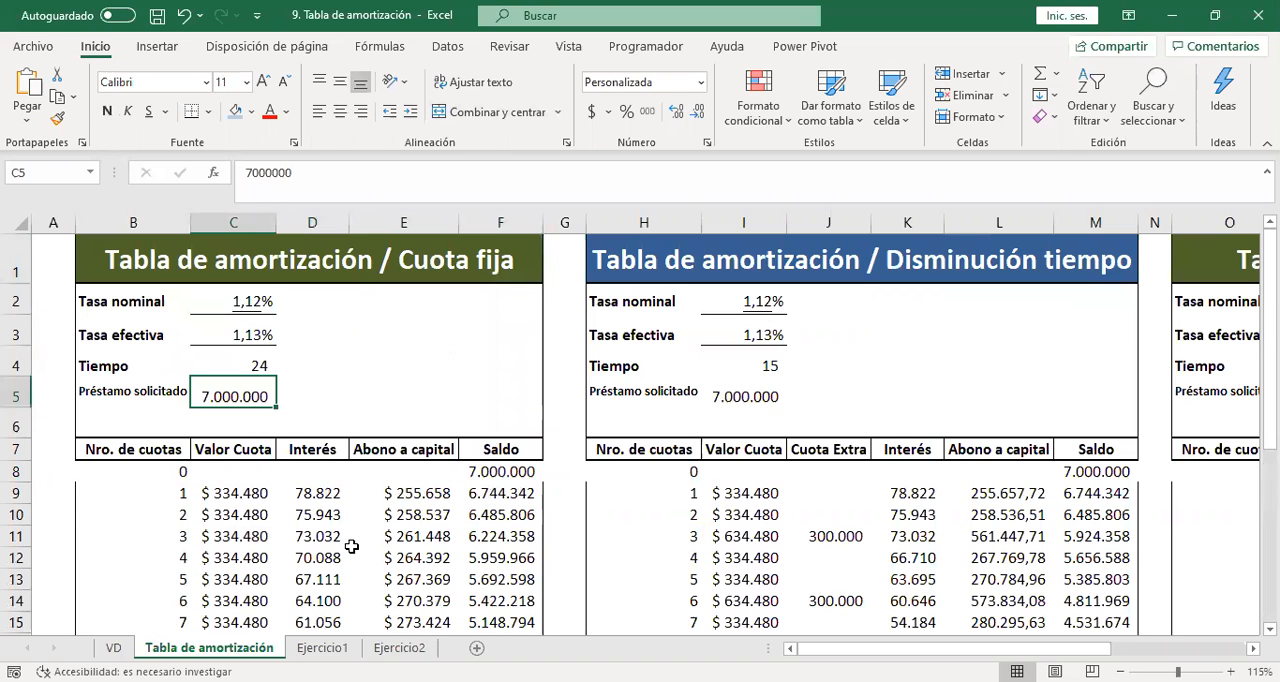
pyautogui.write('1.000.00')
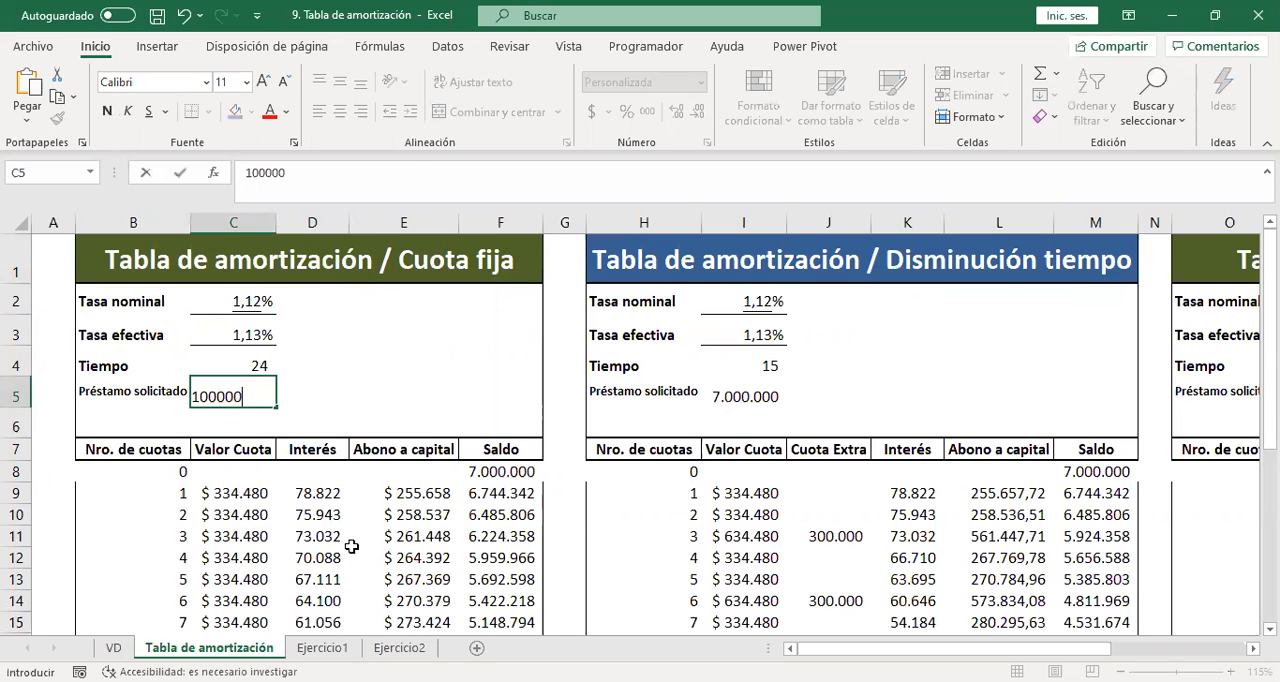
pyautogui.write('0')
pyautogui.press('Return')
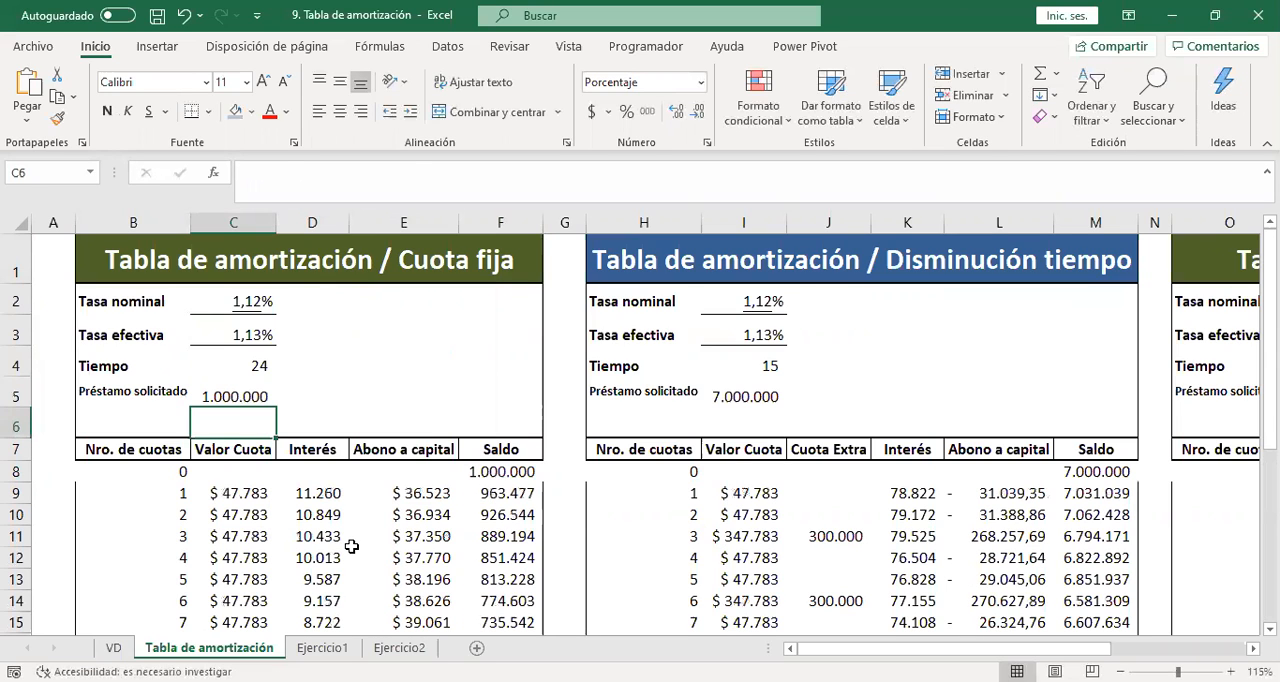
# Append a zero to the Préstamo solicitado in C5, making the loan 10.000.000.
pyautogui.press('Up')
pyautogui.press('F2')
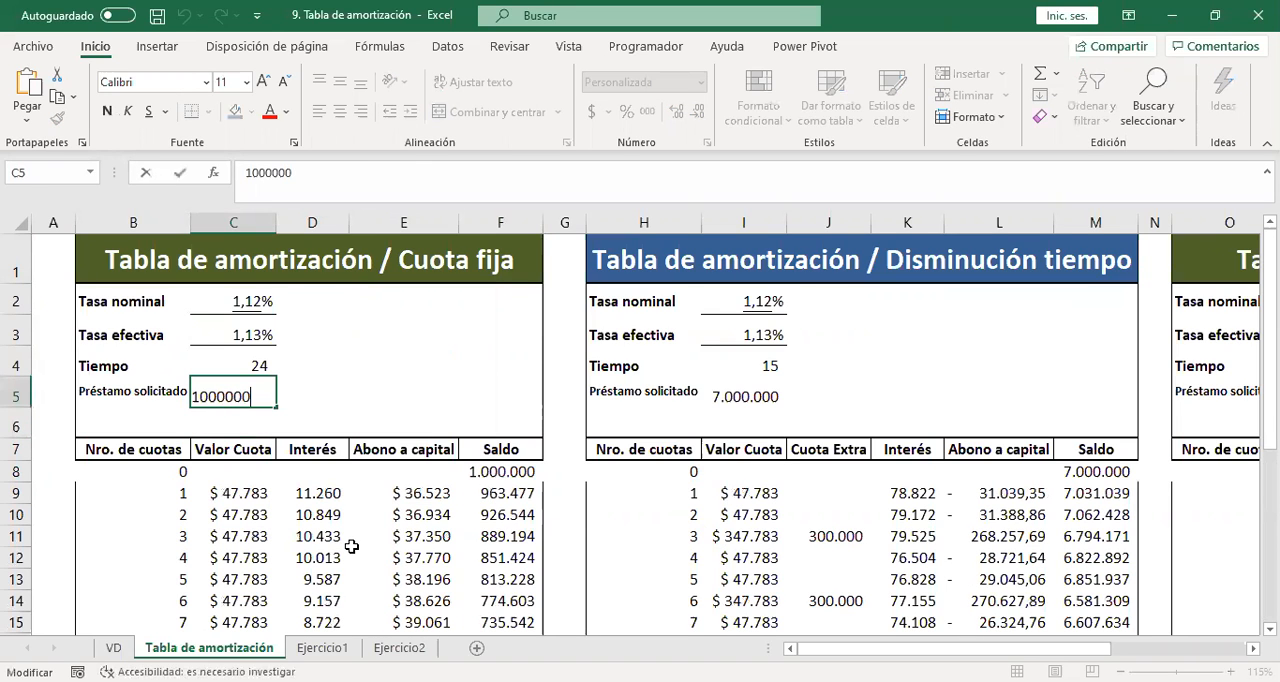
pyautogui.write('0.')
pyautogui.press('Return')
# Check the recalculated Cuota fija installments down the table and autofit the width of column F to its Saldo values.
pyautogui.press('Down')
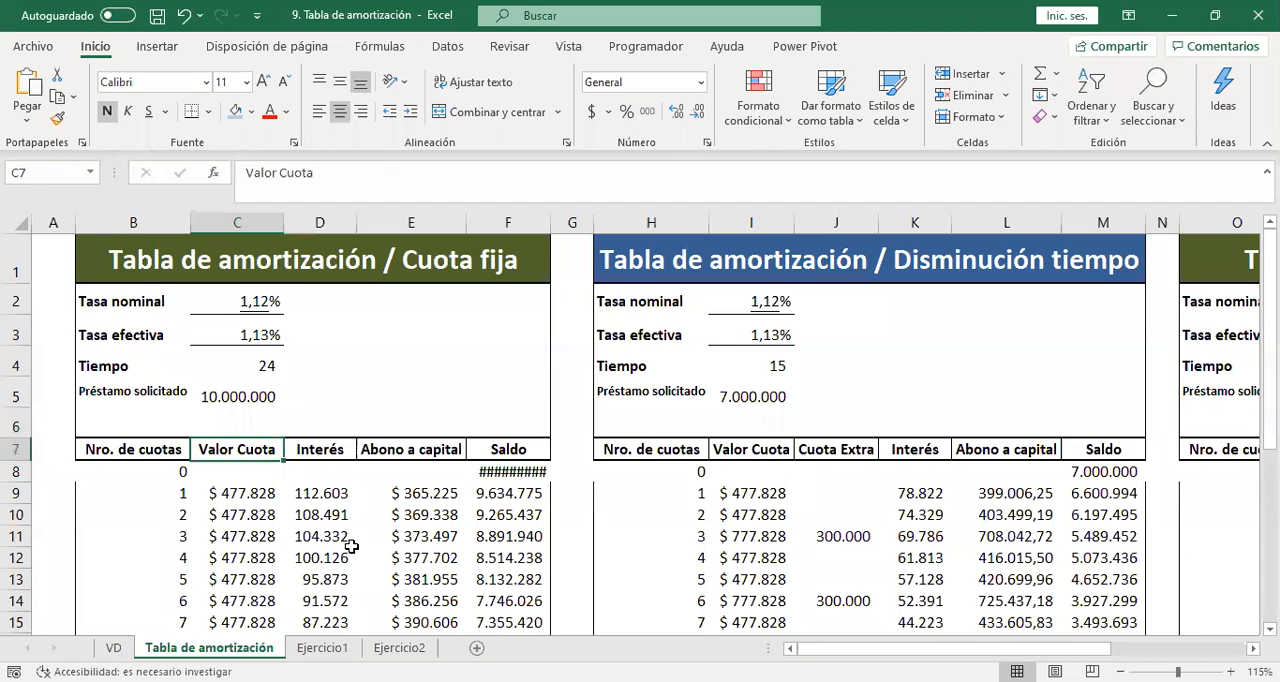
pyautogui.press('Down')
pyautogui.press('Down')
pyautogui.press('Down')
pyautogui.press('Down')
pyautogui.press('Down')
pyautogui.press('Down')
pyautogui.press('Down')
pyautogui.press('Down')
pyautogui.press('Down')
pyautogui.press('Down')
pyautogui.press('Down')
pyautogui.press('Down')
pyautogui.press('Down')
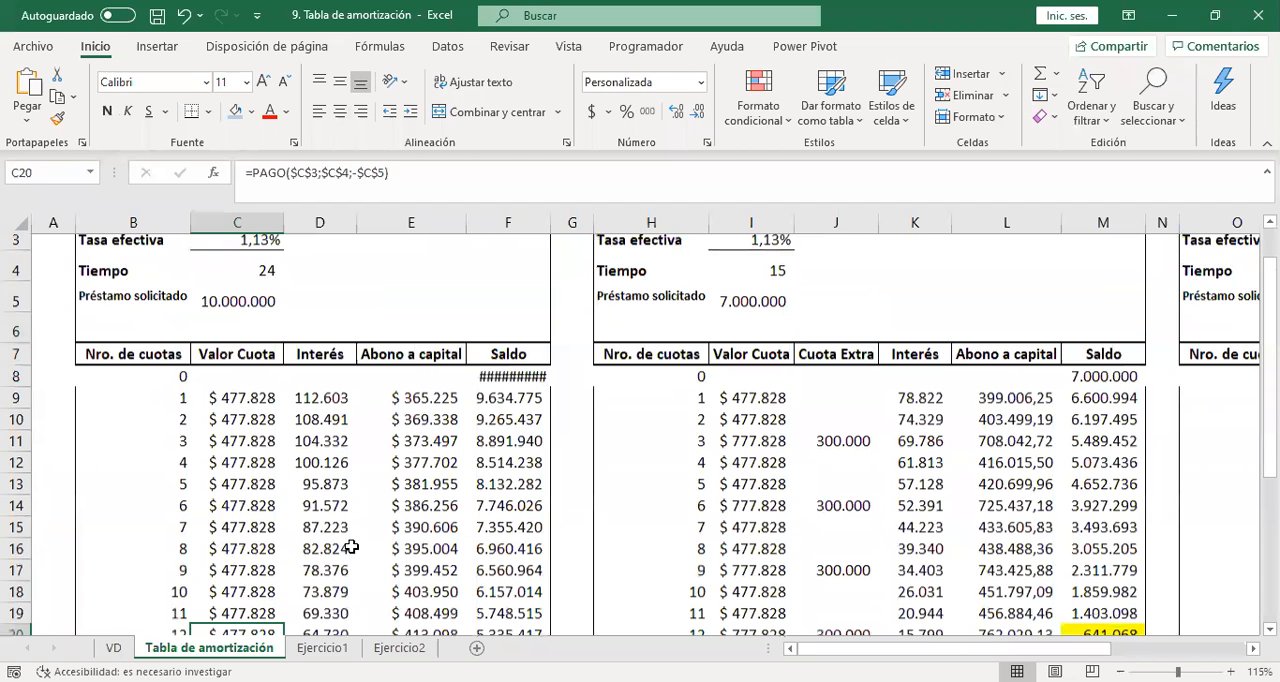
pyautogui.press('Down')
pyautogui.press('Down')
pyautogui.press('Down')
pyautogui.press('Down')
pyautogui.press('Down')
pyautogui.press('Down')
pyautogui.press('Down')
pyautogui.press('Down')
pyautogui.press('Down')
pyautogui.press('Down')
pyautogui.press('Down')
pyautogui.press('Down')
pyautogui.hotkey('ctrl', 'Home')
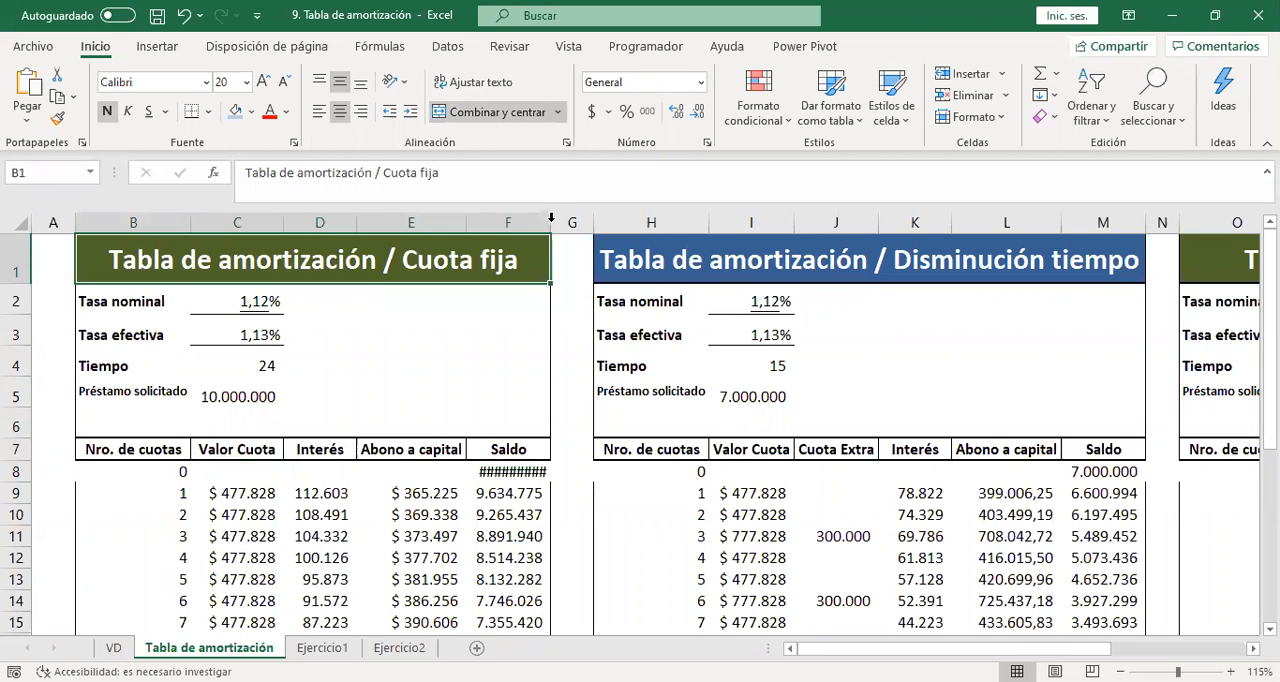
pyautogui.doubleClick(551, 217)
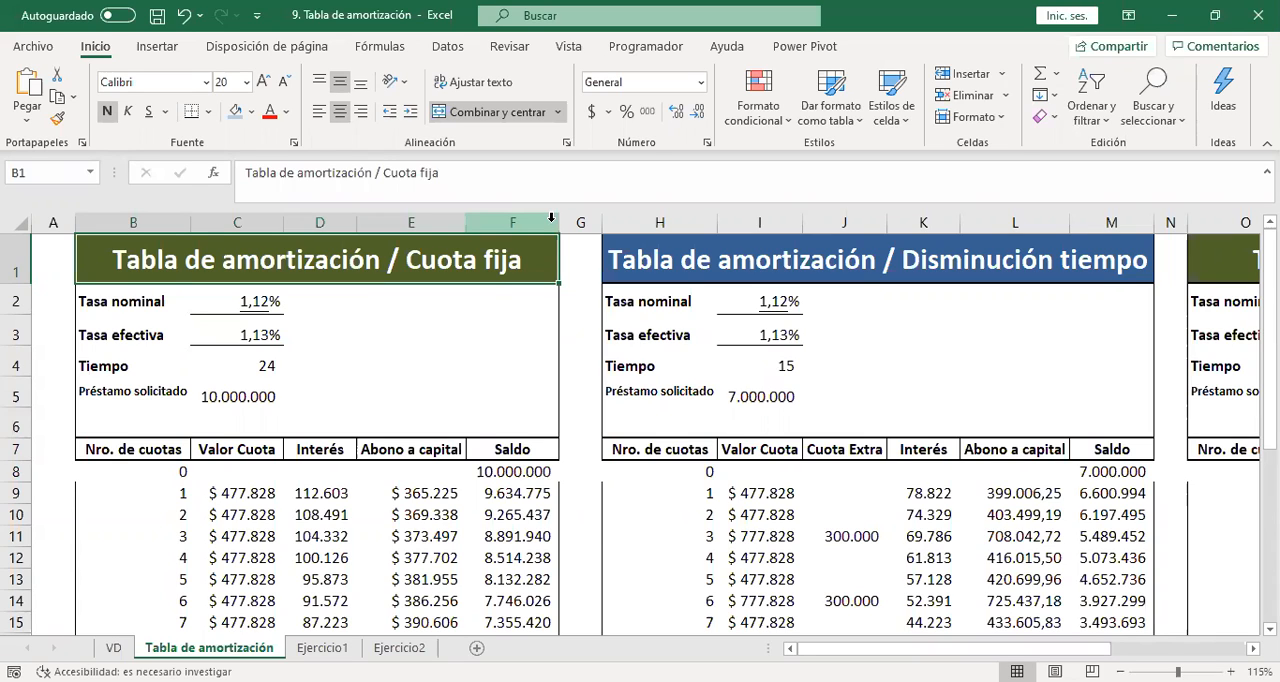
# Review the PAGO function arguments behind the first Valor Cuota in C9 of the Cuota fija table.
pyautogui.click(261, 490)
pyautogui.doubleClick(261, 490)
pyautogui.press('Escape')
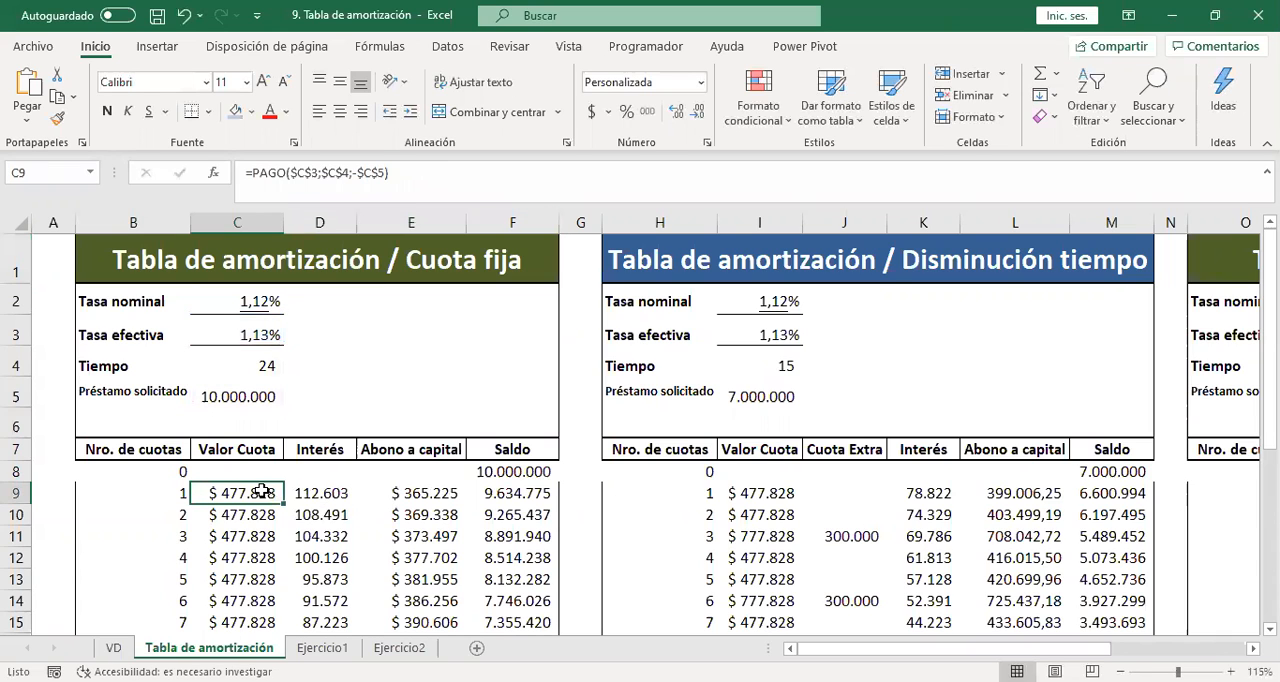
pyautogui.click(216, 175)
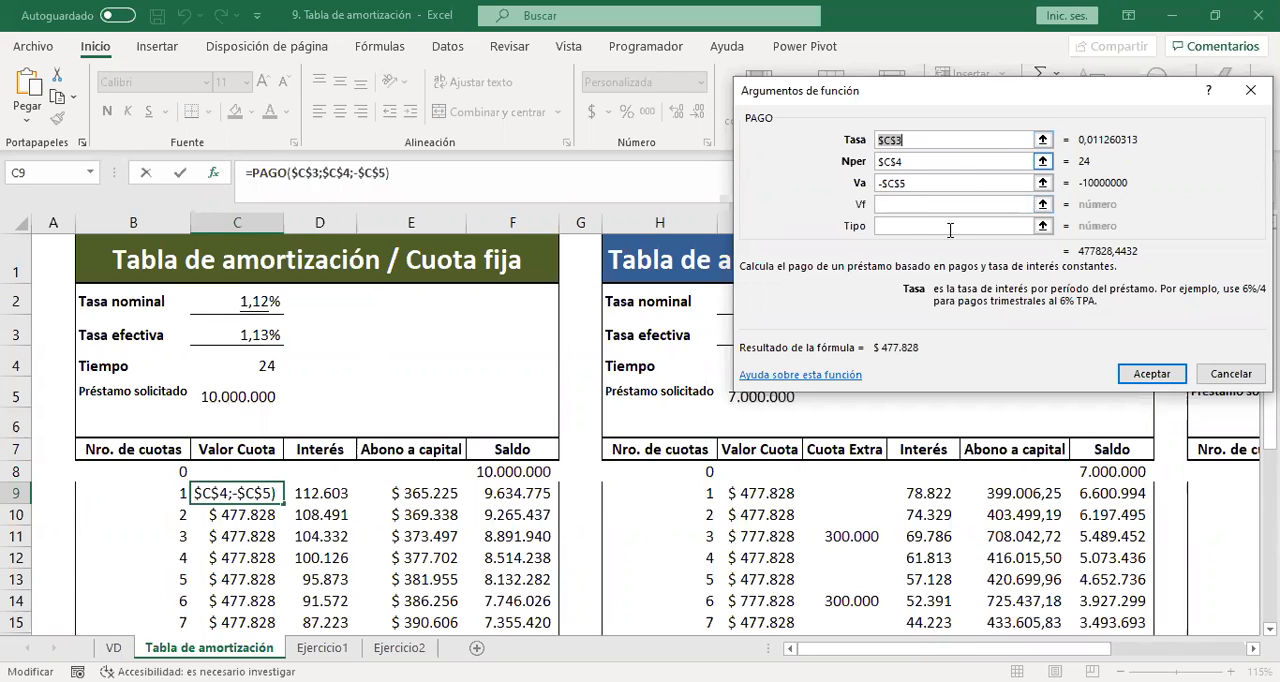
pyautogui.click(1161, 374)
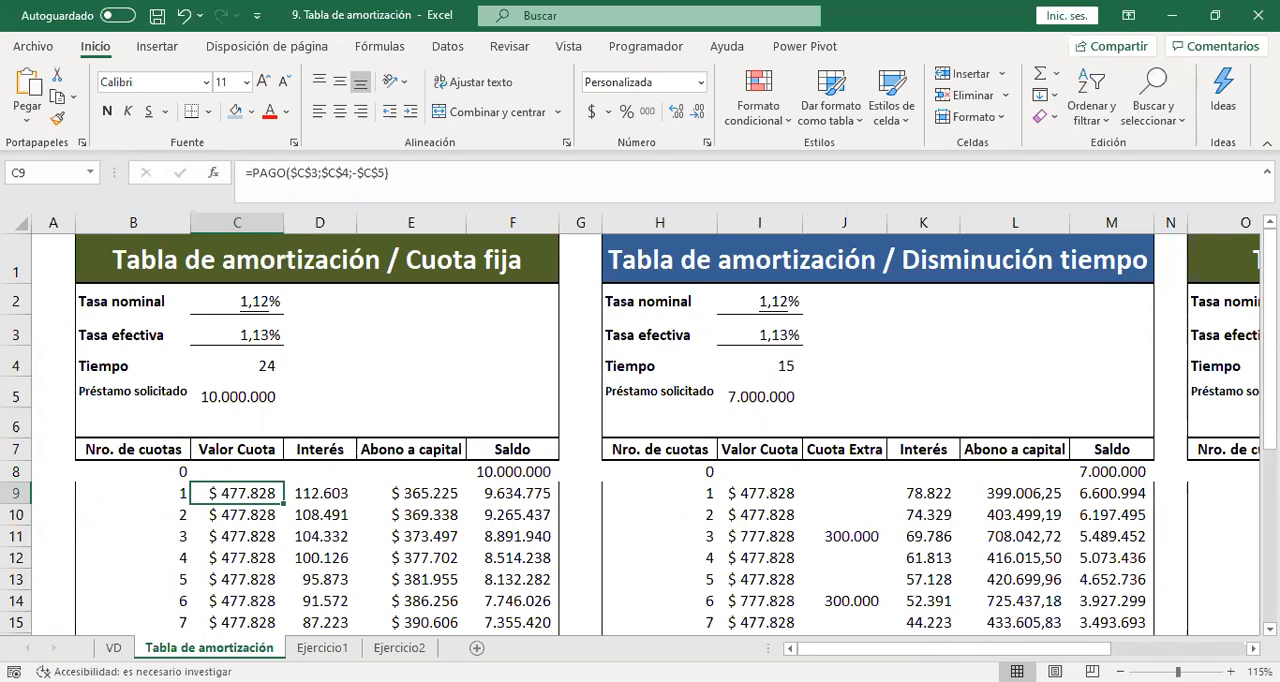
pyautogui.hotkey('alt', 'Tab')
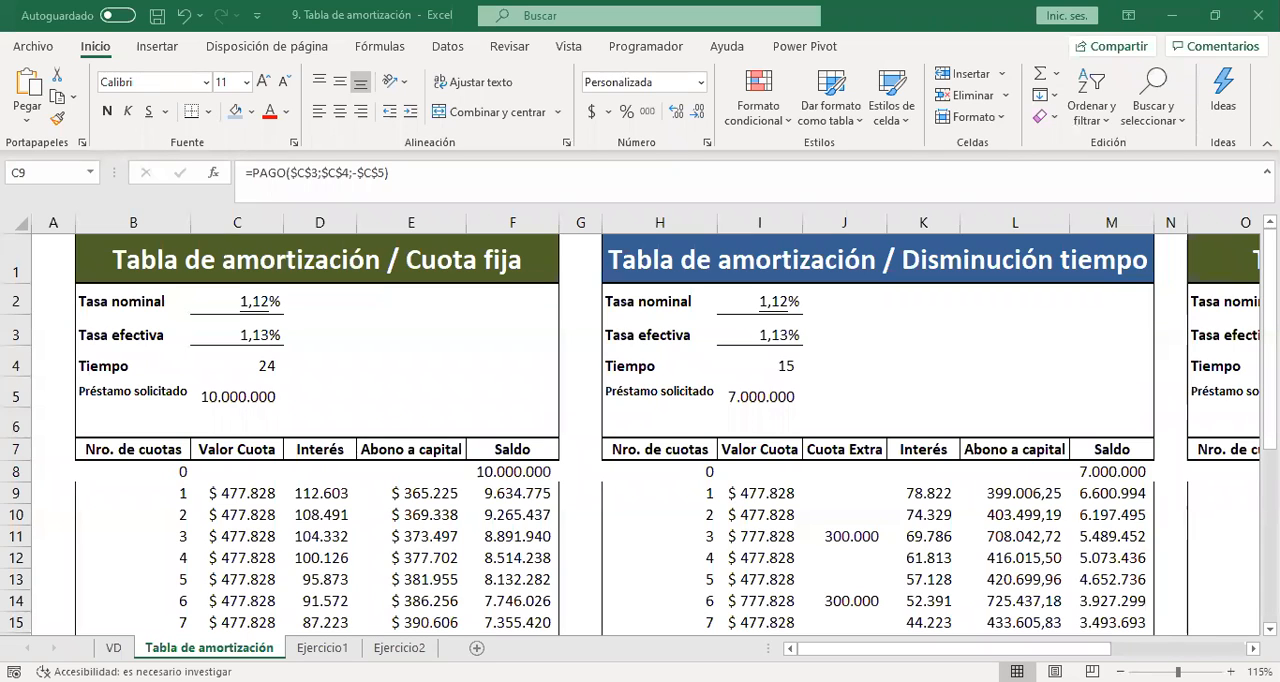
pyautogui.click(322, 300)
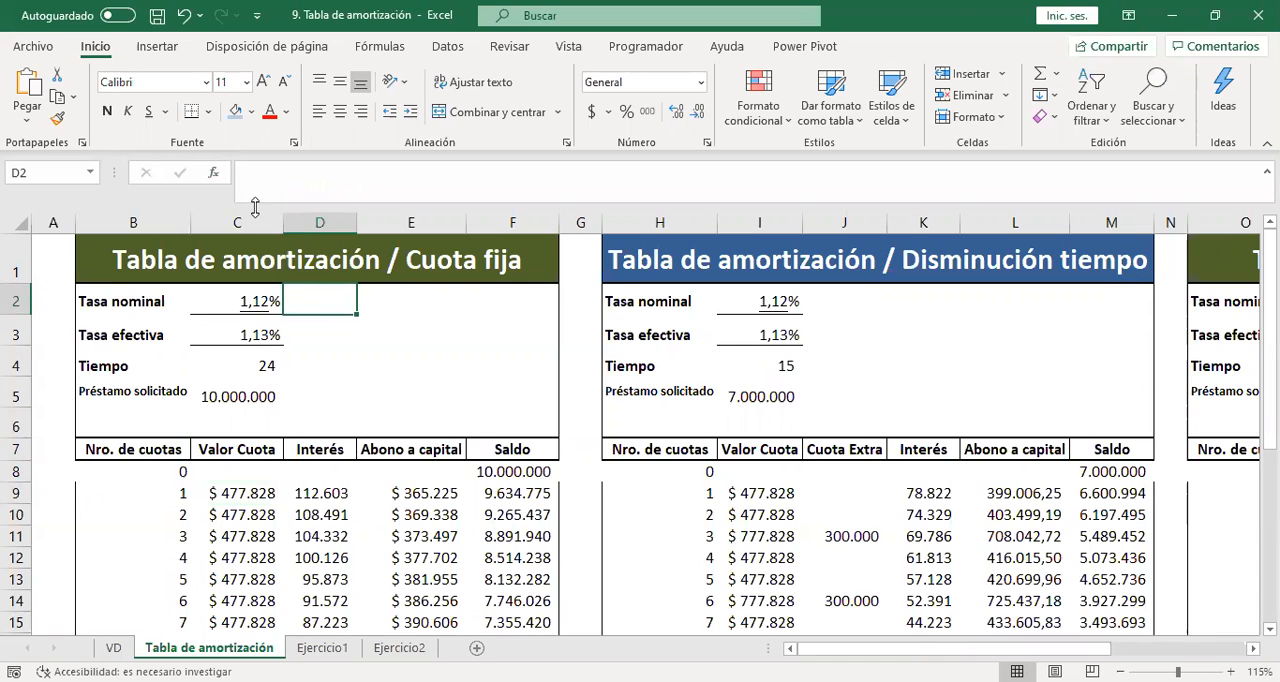
pyautogui.moveTo(254, 207); pyautogui.dragTo(251, 177)
pyautogui.click(214, 173)
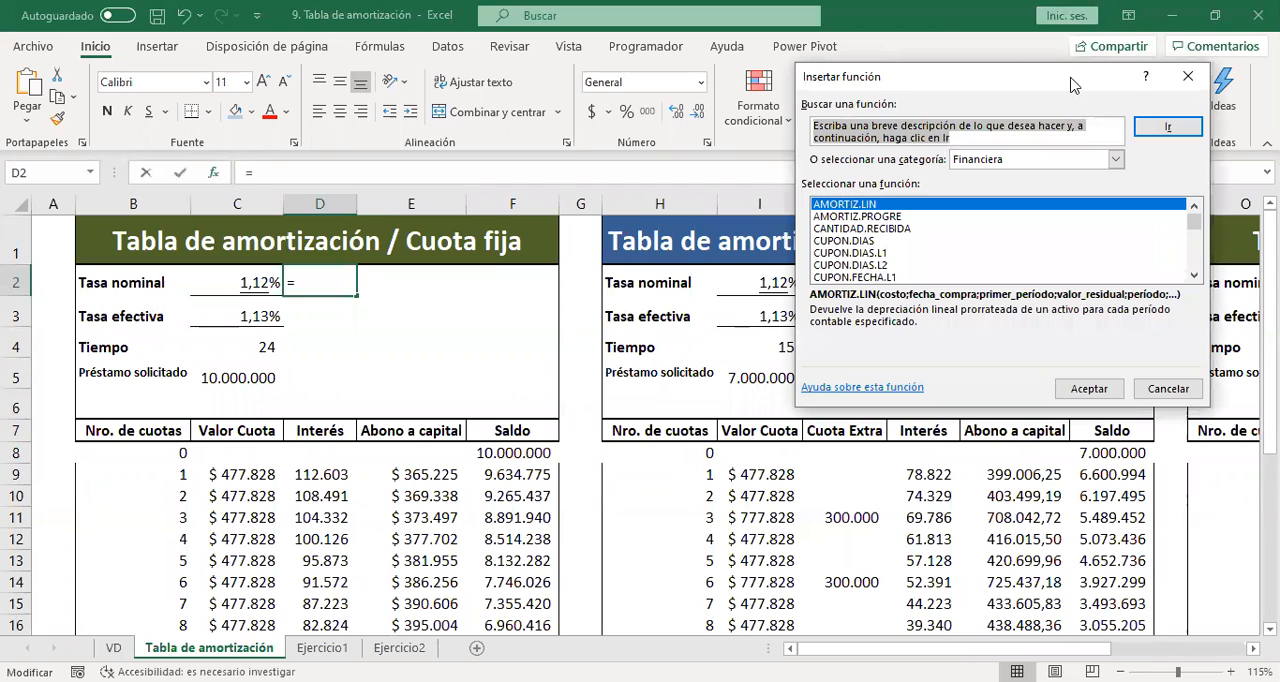
pyautogui.moveTo(1028, 79); pyautogui.dragTo(912, 222)
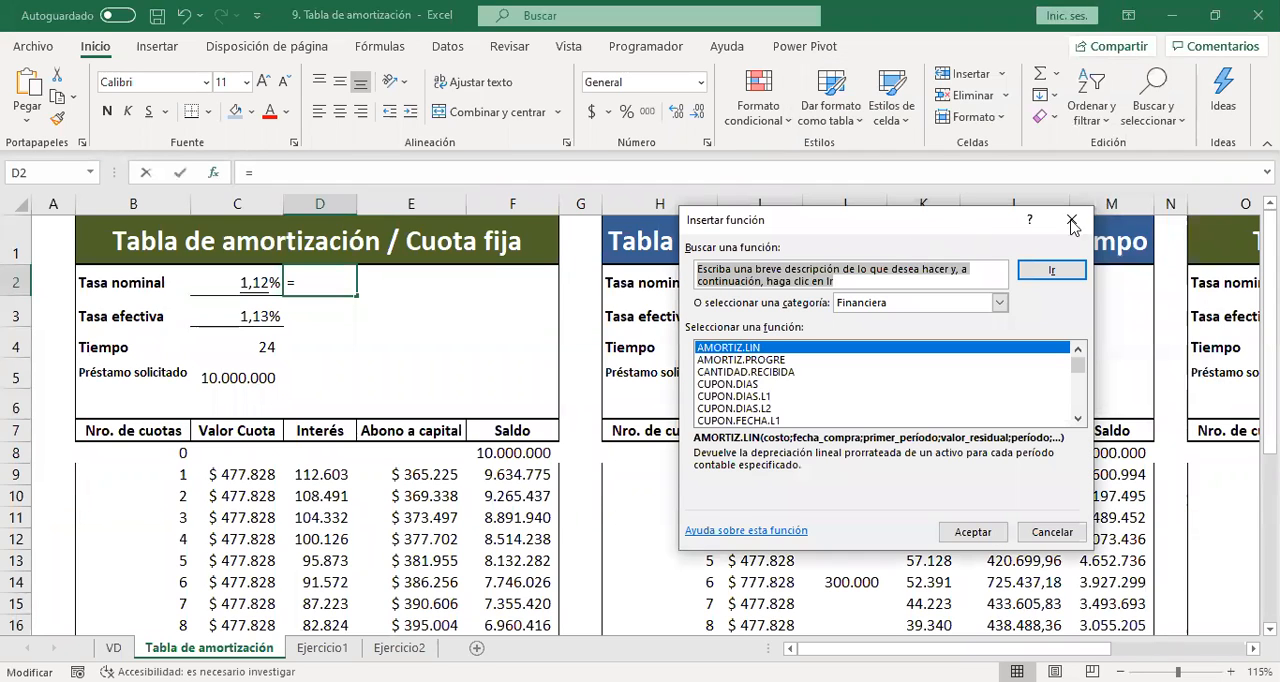
pyautogui.click(1071, 227)
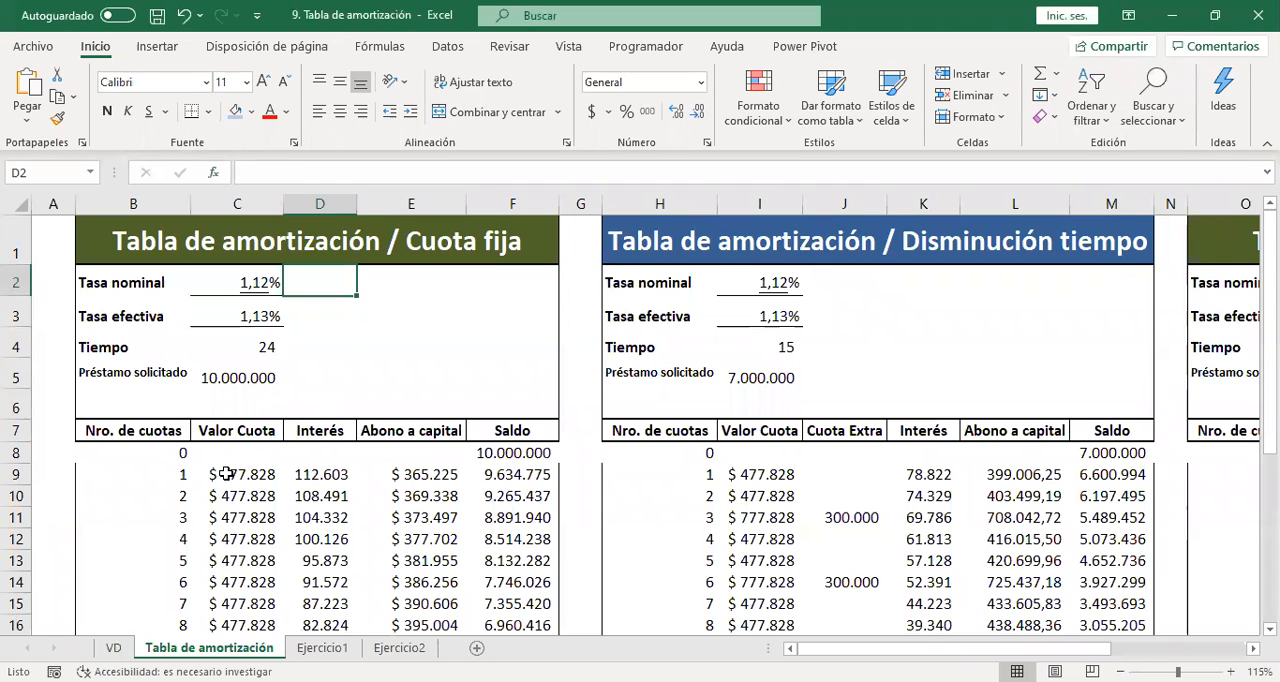
# Open the C9 installment formula for editing and bring up its PAGO function arguments.
pyautogui.doubleClick(227, 474)
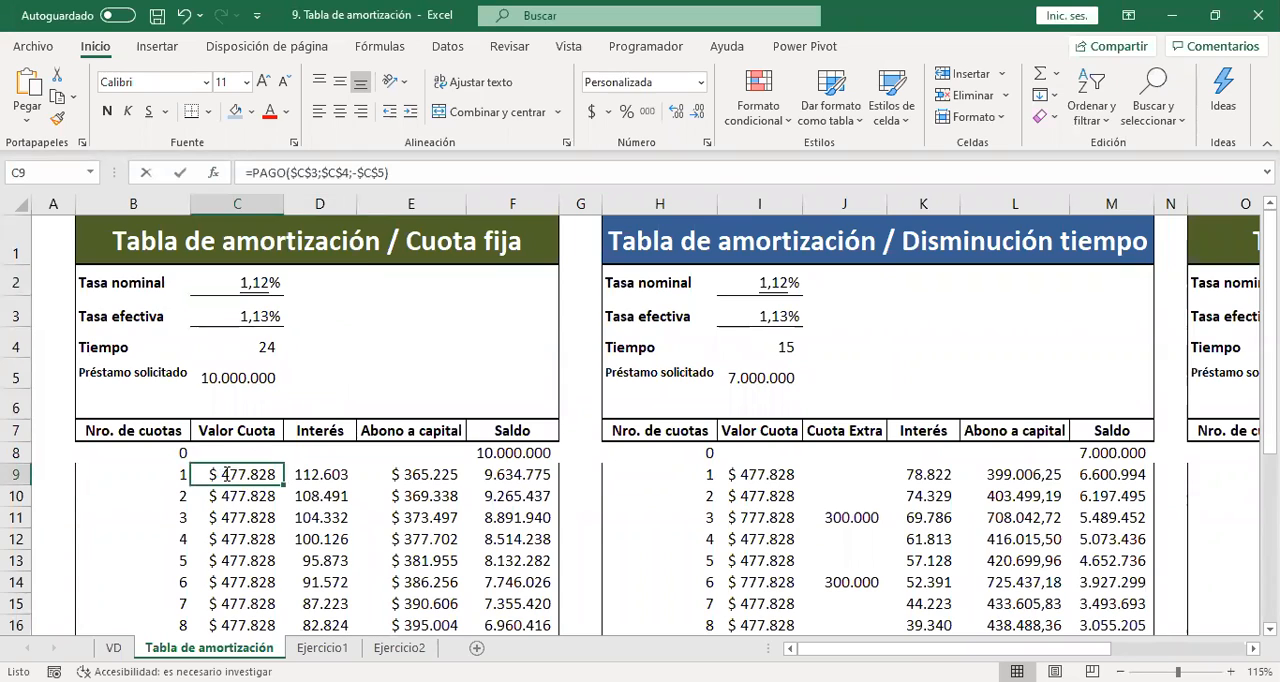
pyautogui.click(205, 176)
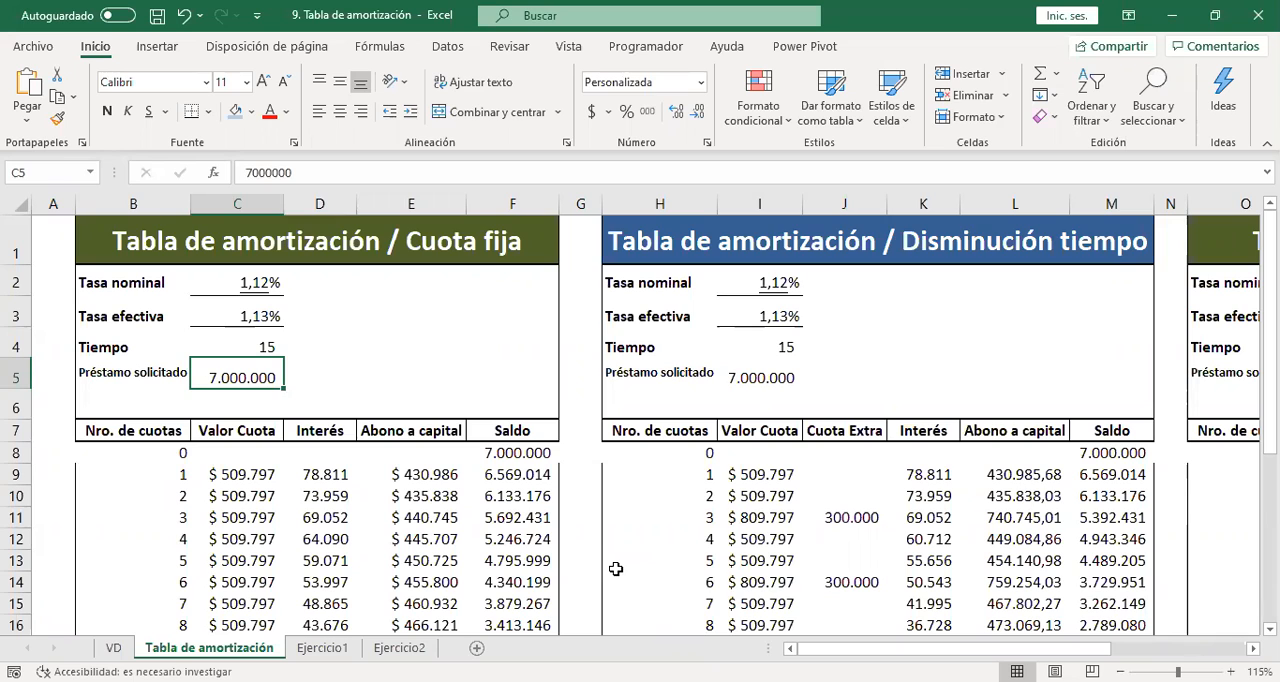
# Clear the installment rows of the Disminución tiempo table below its headers, from H8 across to column M.
pyautogui.press('Right')
pyautogui.press('Right')
pyautogui.press('Right')
pyautogui.press('Down')
pyautogui.press('Down')
pyautogui.press('Down')
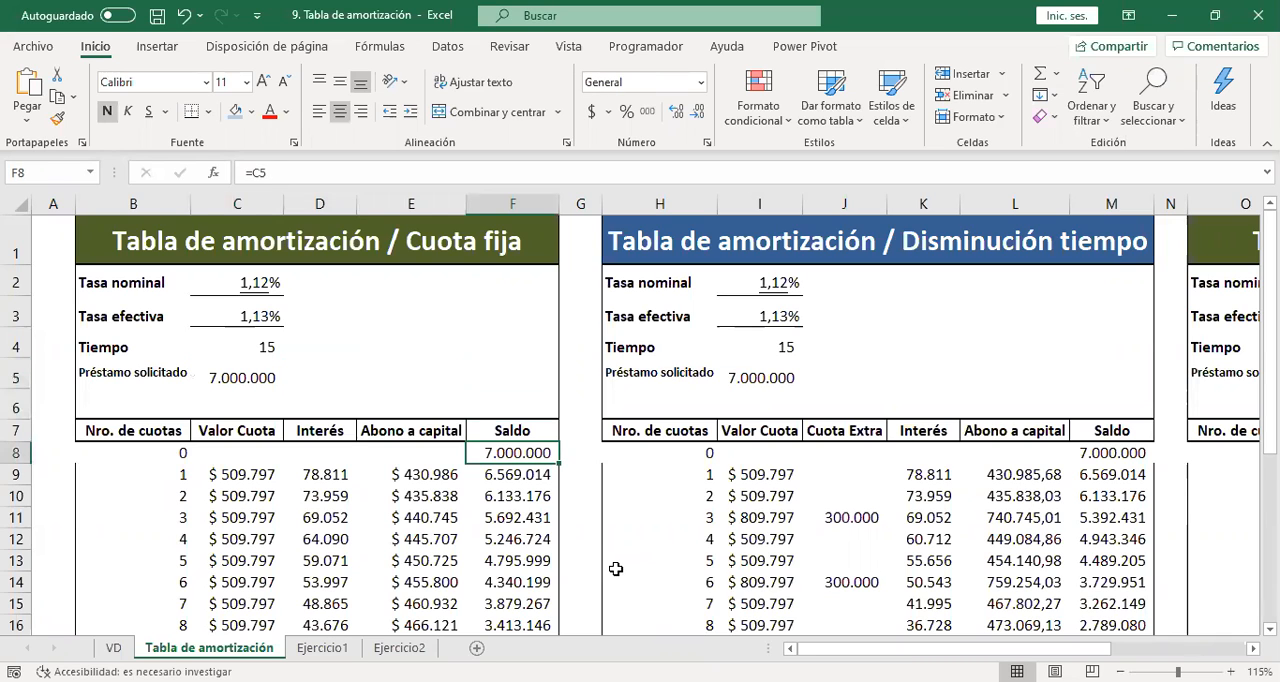
pyautogui.press('Right')
pyautogui.press('Right')
pyautogui.press('Right')
pyautogui.press('Right')
pyautogui.press('Right')
pyautogui.press('Right')
pyautogui.press('Right')
pyautogui.press('Right')
pyautogui.press('Right')
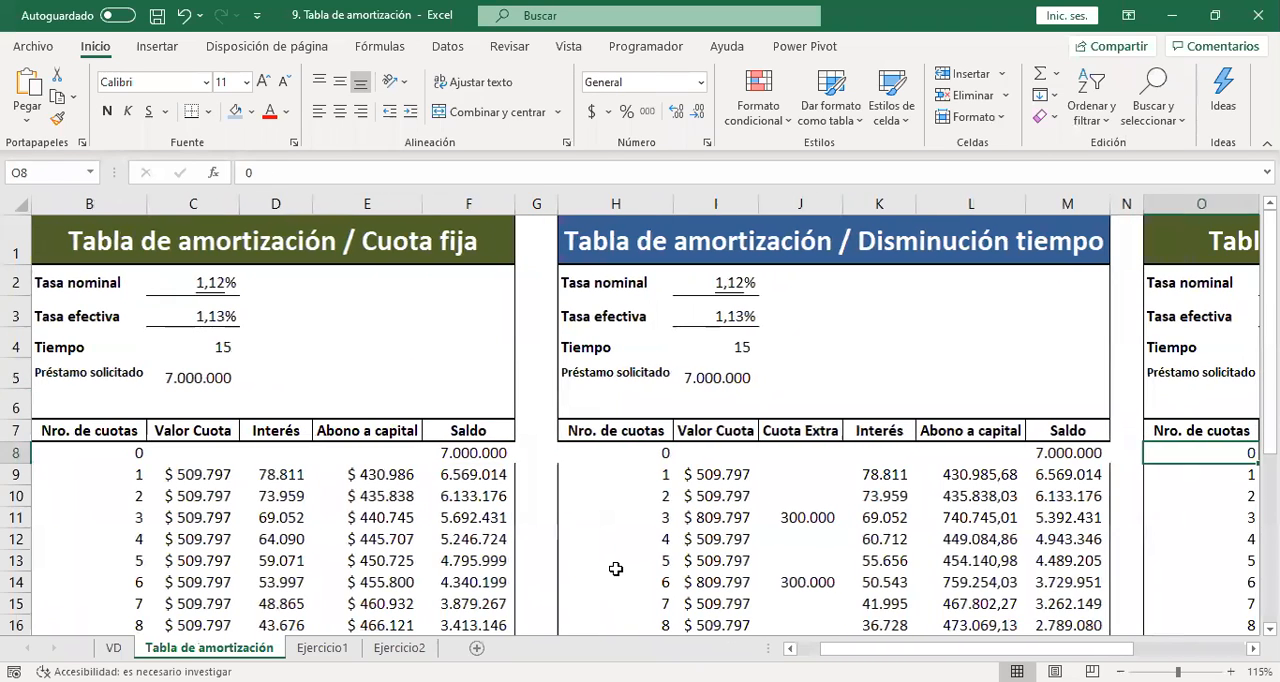
pyautogui.press('Down')
pyautogui.press('Left')
pyautogui.press('Left')
pyautogui.press('Left')
pyautogui.press('Left')
pyautogui.press('Left')
pyautogui.press('Left')
pyautogui.press('Left')
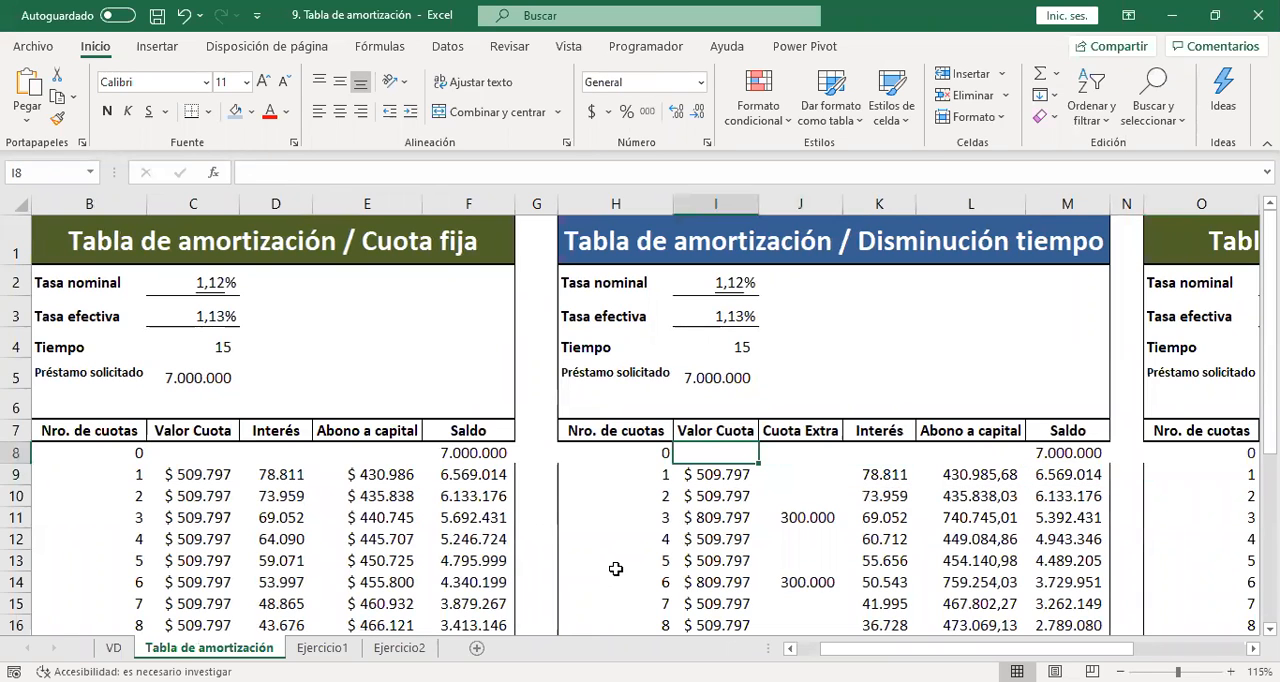
pyautogui.press('Up')
pyautogui.hotkey('shift', 'Right')
pyautogui.hotkey('shift', 'Right')
pyautogui.hotkey('shift', 'Right')
pyautogui.hotkey('shift', 'Right')
pyautogui.hotkey('shift', 'Right')
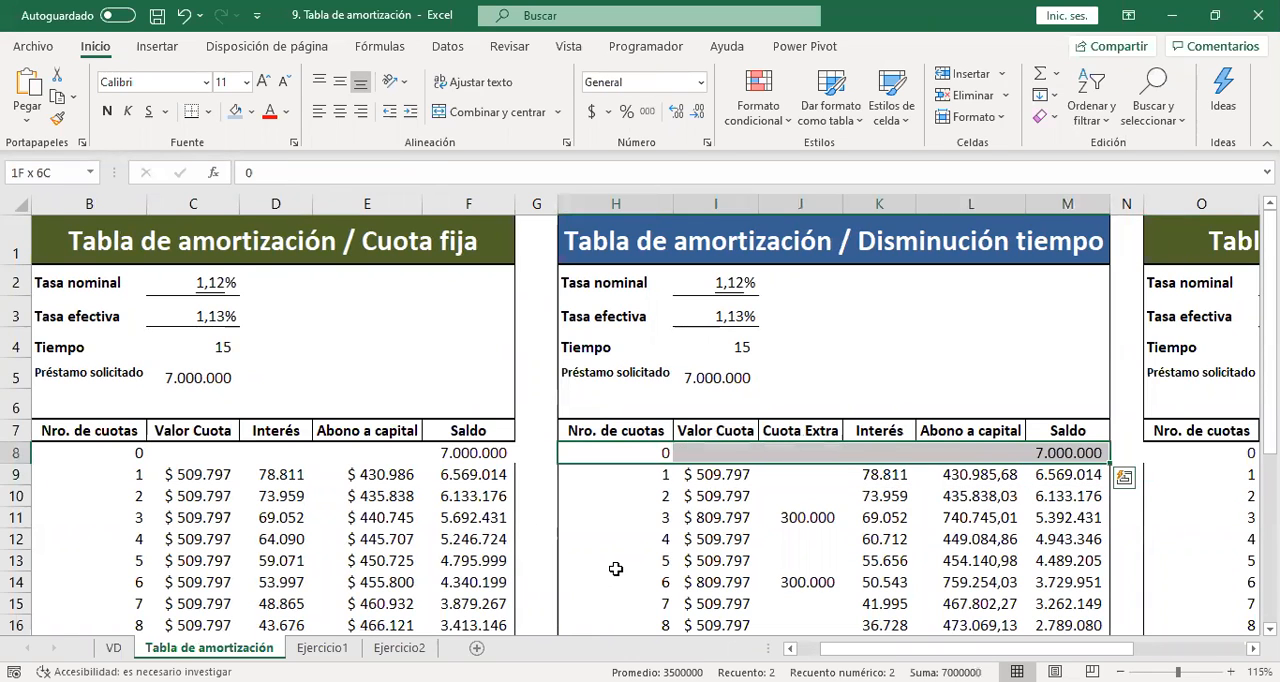
pyautogui.hotkey('ctrl', 'shift', 'Down')
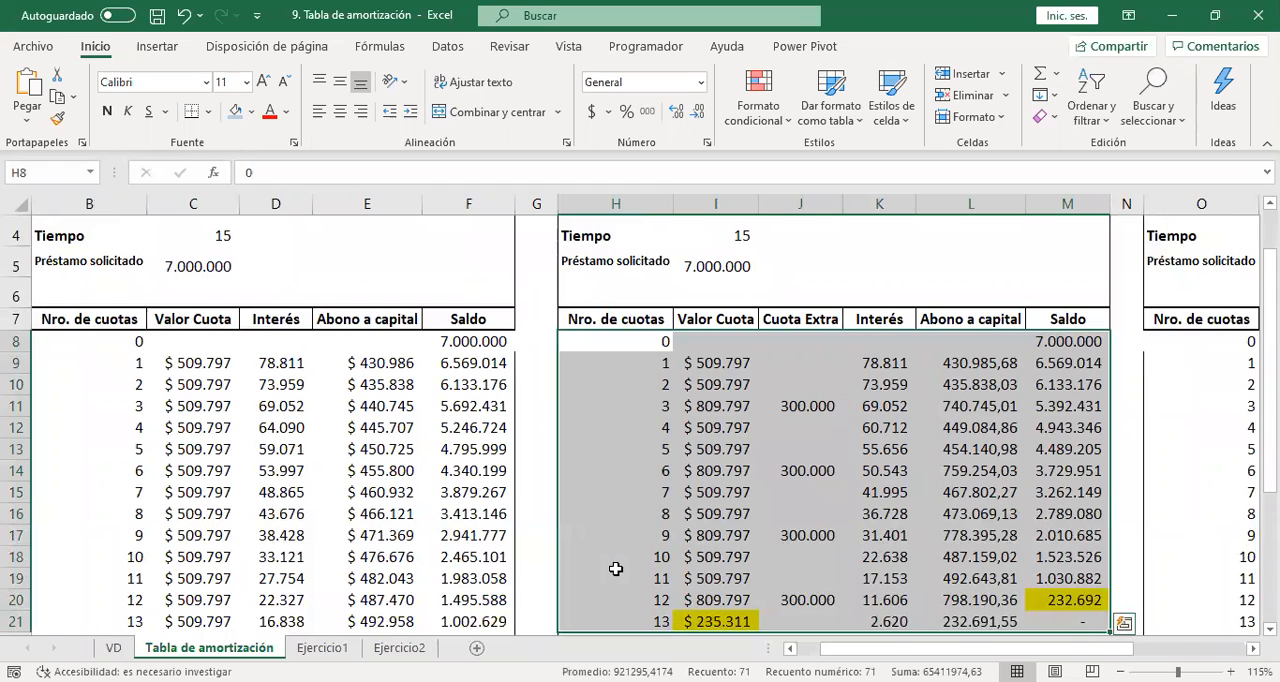
pyautogui.press('Delete')
# Enter 0 as the starting Nro. de cuotas in H8 of the Disminución tiempo table.
pyautogui.press('Up')
pyautogui.press('Up')
pyautogui.press('Up')
pyautogui.press('Up')
pyautogui.press('Up')
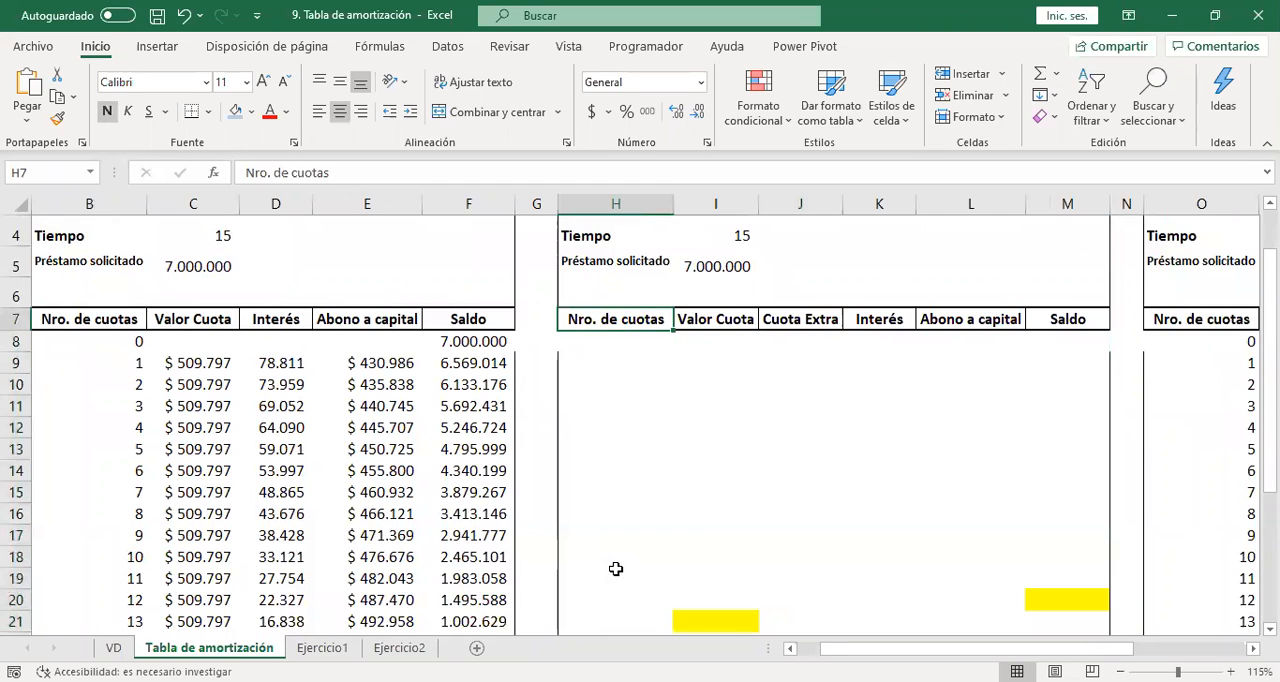
pyautogui.press('Up')
pyautogui.press('Down')
pyautogui.press('Down')
pyautogui.press('Down')
pyautogui.press('Down')
pyautogui.press('Down')
pyautogui.press('Down')
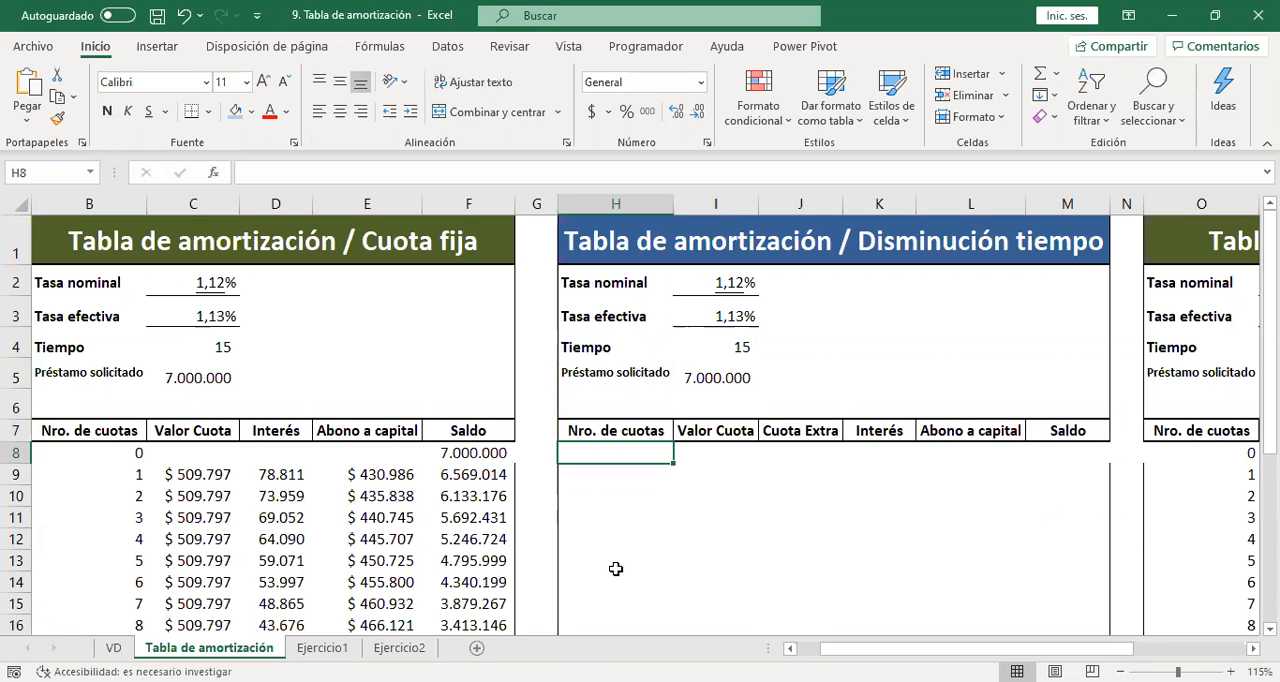
pyautogui.write('0')
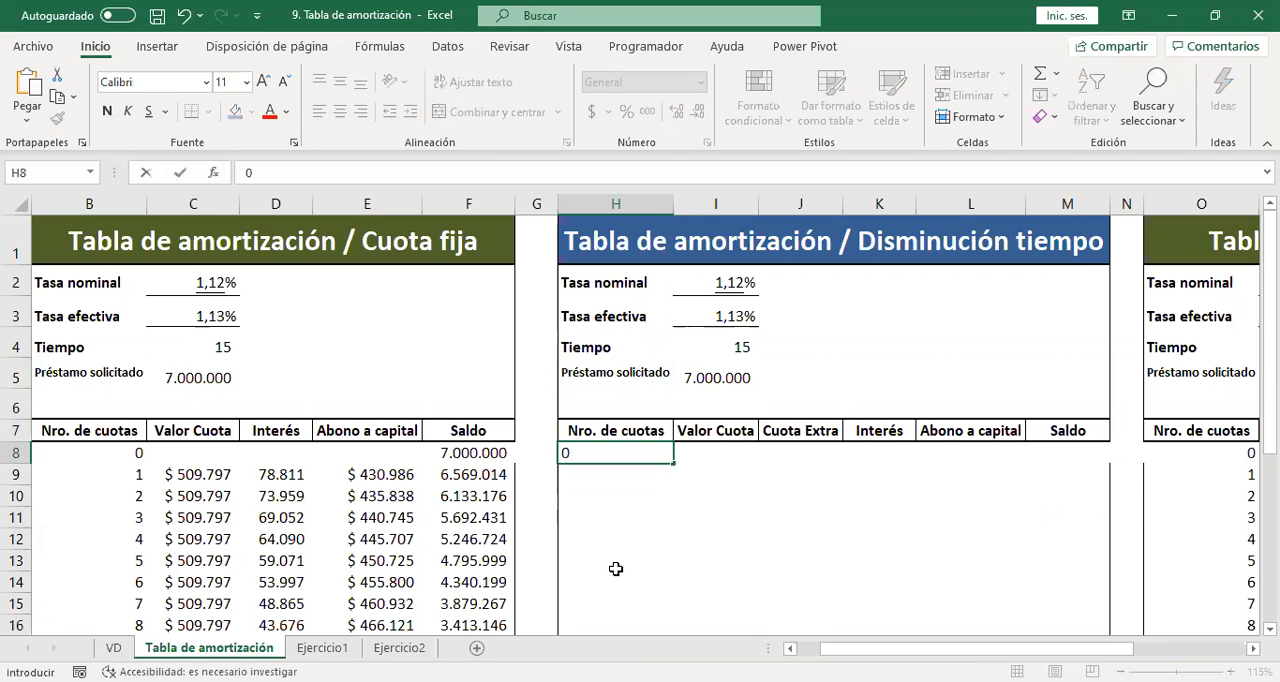
pyautogui.press('Return')
pyautogui.press('Up')
pyautogui.press('Right')
pyautogui.press('Right')
pyautogui.press('Right')
pyautogui.press('Right')
pyautogui.press('Right')
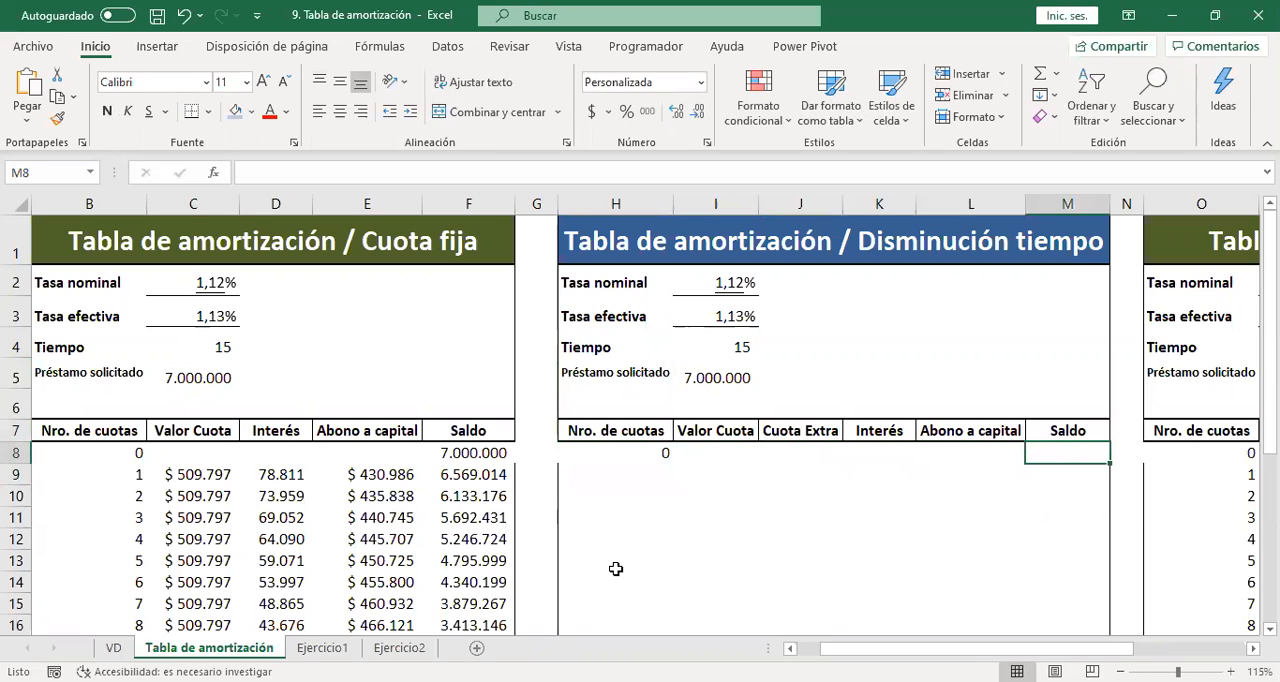
pyautogui.write('=')
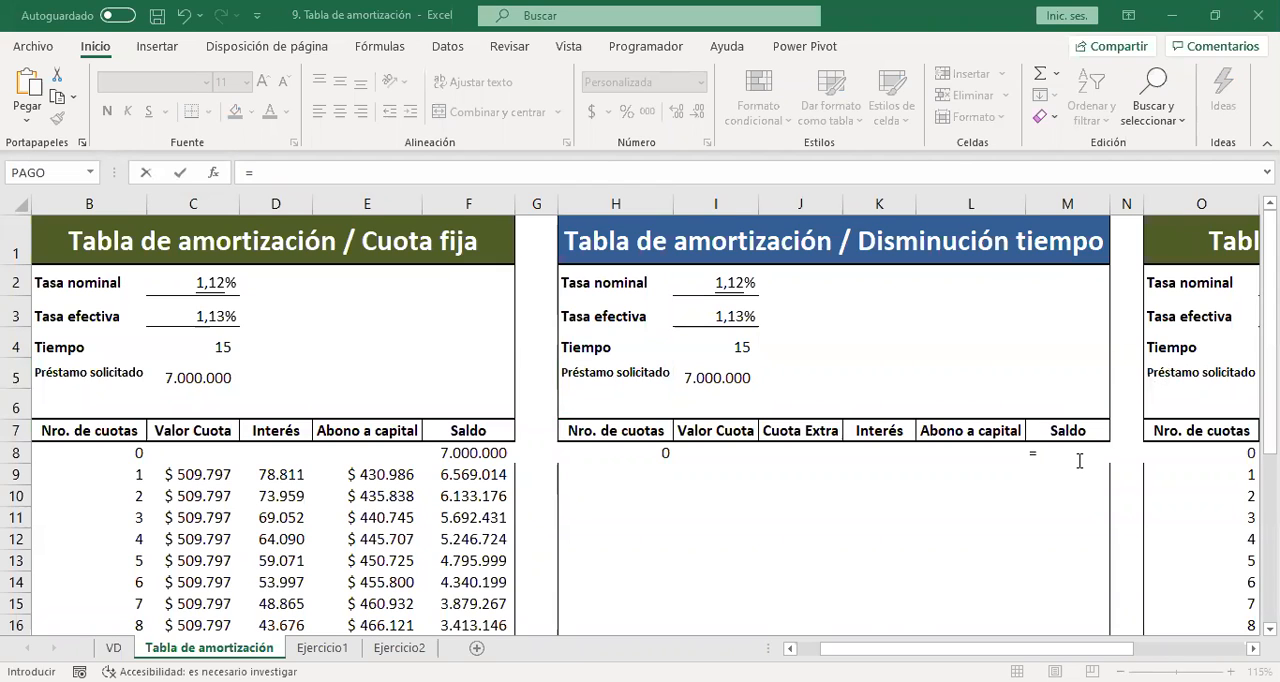
pyautogui.click(603, 174)
pyautogui.click(1137, 456)
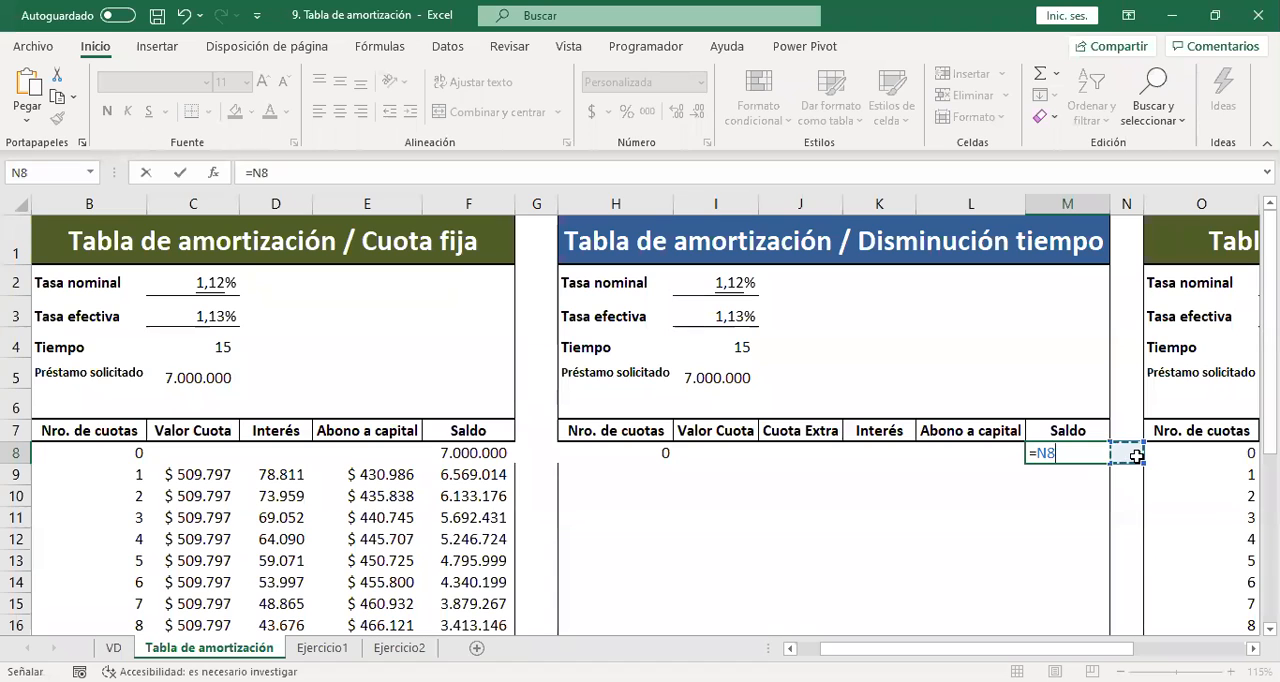
pyautogui.press('Escape')
pyautogui.click(974, 514)
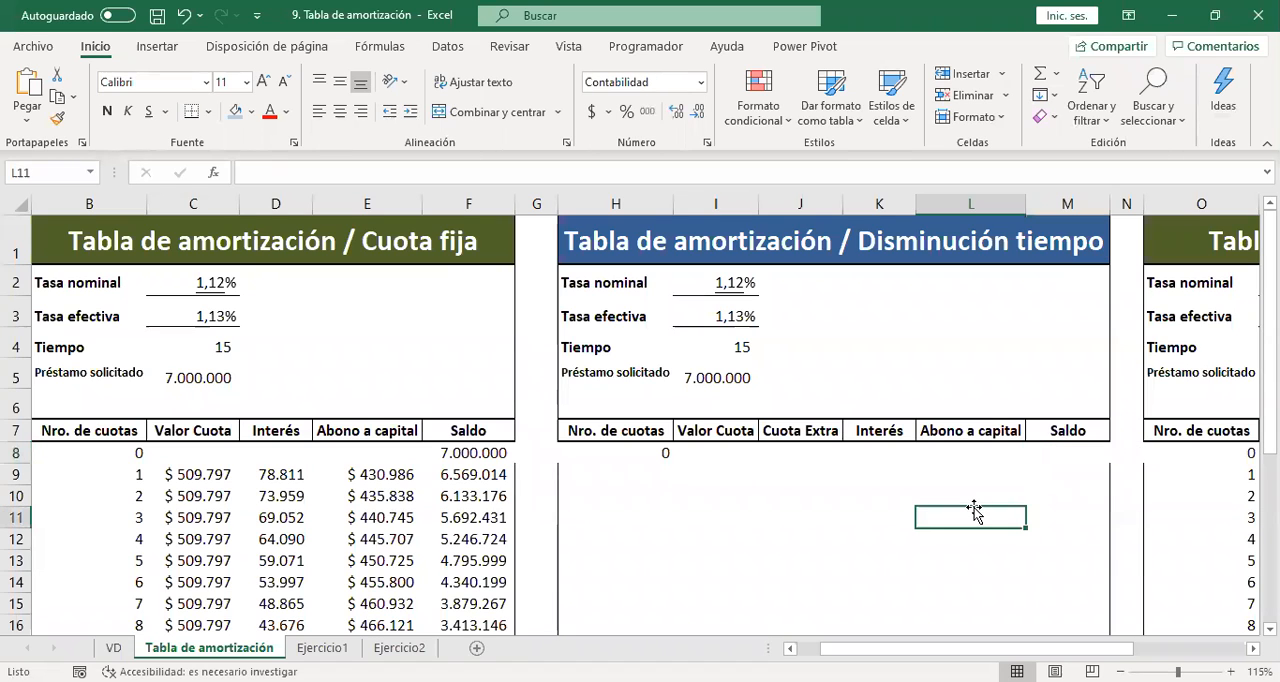
# Link the opening Saldo in M8 to the Disminución tiempo table's Préstamo solicitado in I5.
pyautogui.click(1040, 451)
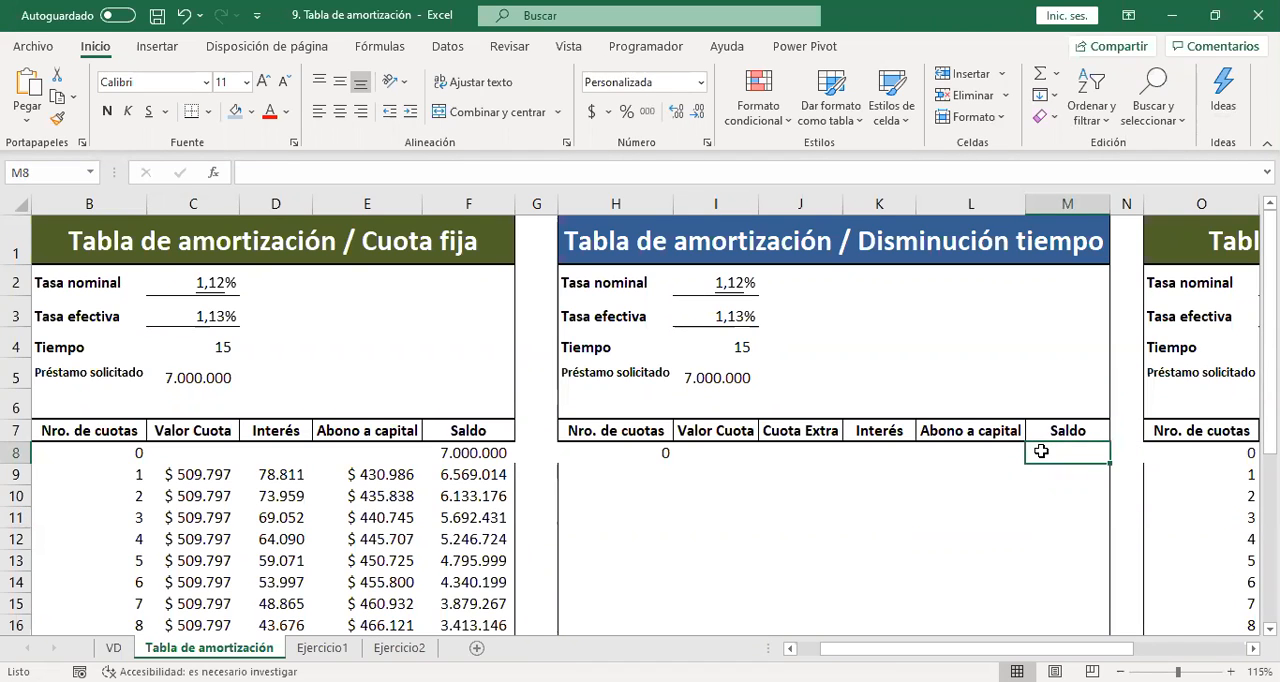
pyautogui.write('=')
pyautogui.click(717, 376)
pyautogui.press('Return')
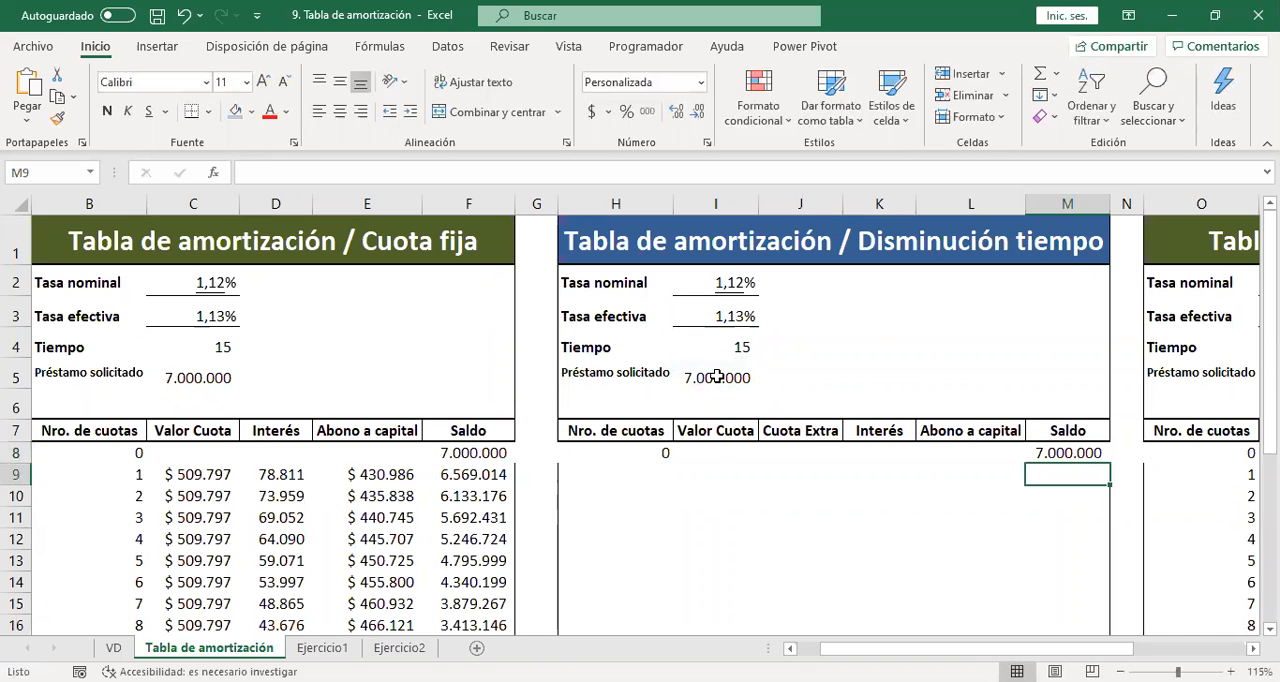
# Number the Disminución tiempo installments 1 to 15 in H9:H23 by entering 1 and 2 and extending the series.
pyautogui.press('Left')
pyautogui.press('Left')
pyautogui.press('Left')
pyautogui.press('Left')
pyautogui.press('Left')
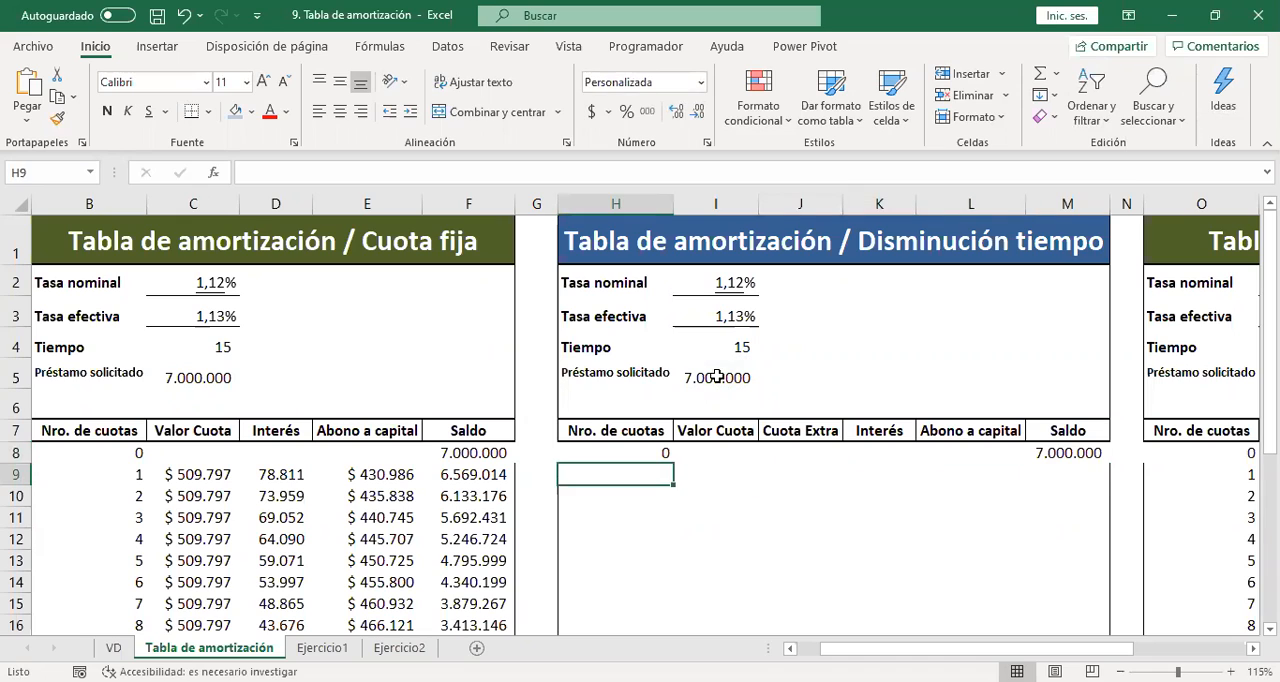
pyautogui.press('Up')
pyautogui.press('Up')
pyautogui.press('Down')
pyautogui.press('Down')
pyautogui.write('1')
pyautogui.press('Return')
pyautogui.write('2')
pyautogui.press('Return')
pyautogui.moveTo(660, 470); pyautogui.dragTo(671, 515)
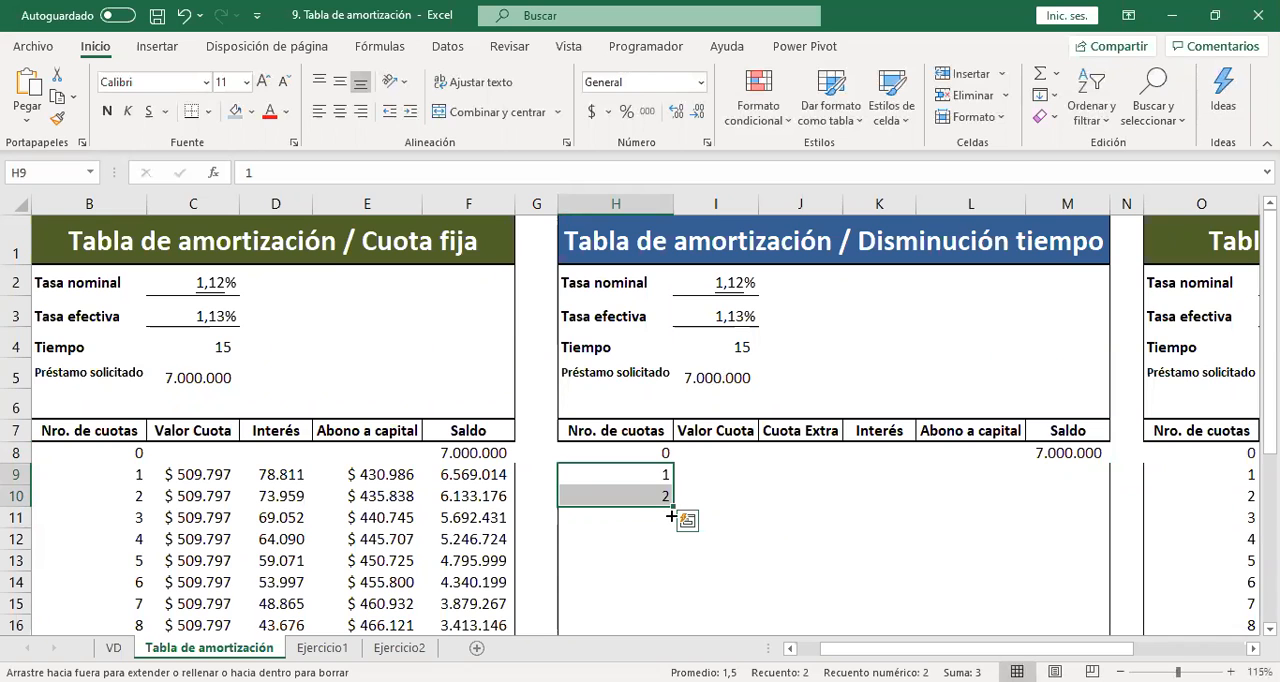
pyautogui.moveTo(671, 515); pyautogui.dragTo(615, 500)
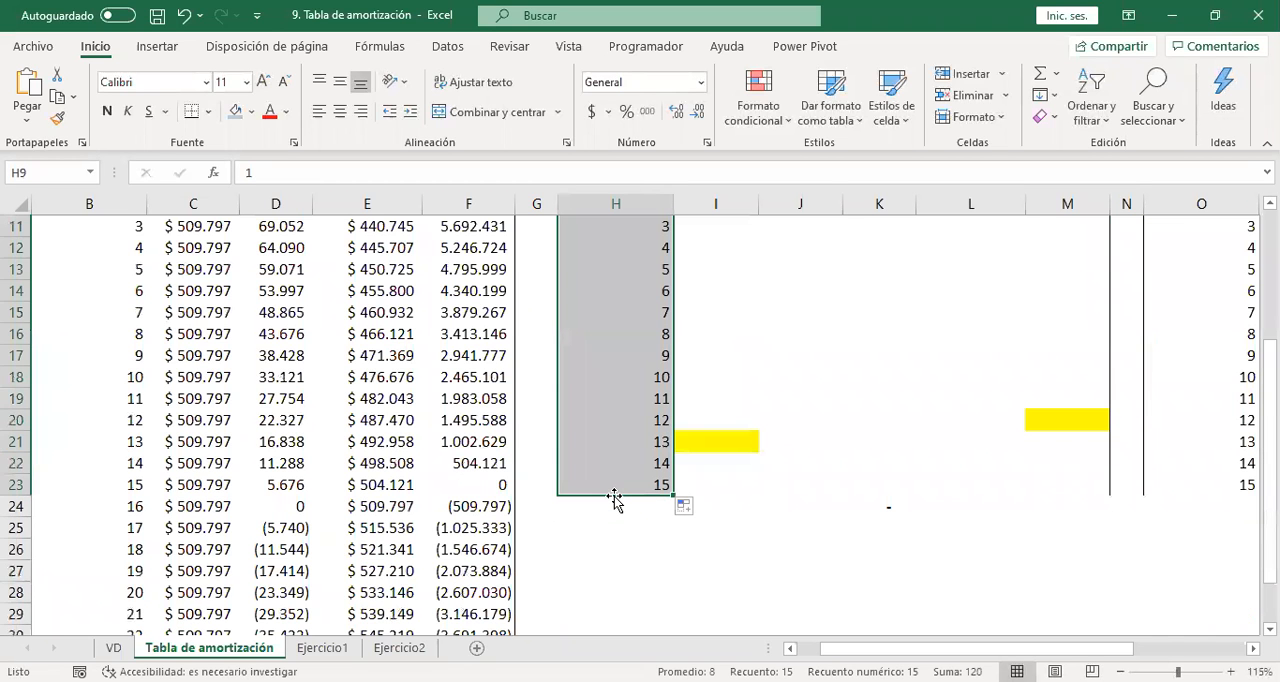
# Clear the Tasa efectiva in I3 of the Disminución tiempo table.
pyautogui.press('Up')
pyautogui.press('Up')
pyautogui.press('Up')
pyautogui.press('Up')
pyautogui.press('Up')
pyautogui.press('Up')
pyautogui.press('Up')
pyautogui.press('Up')
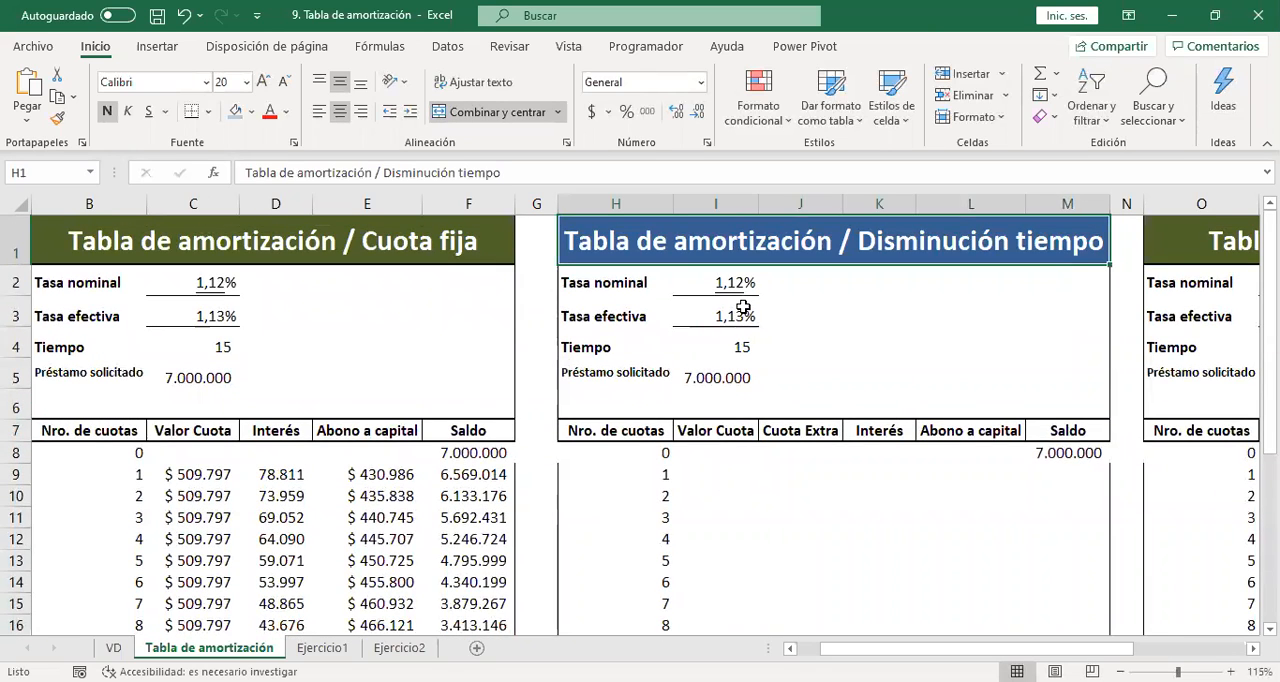
pyautogui.click(741, 308)
pyautogui.press('Delete')
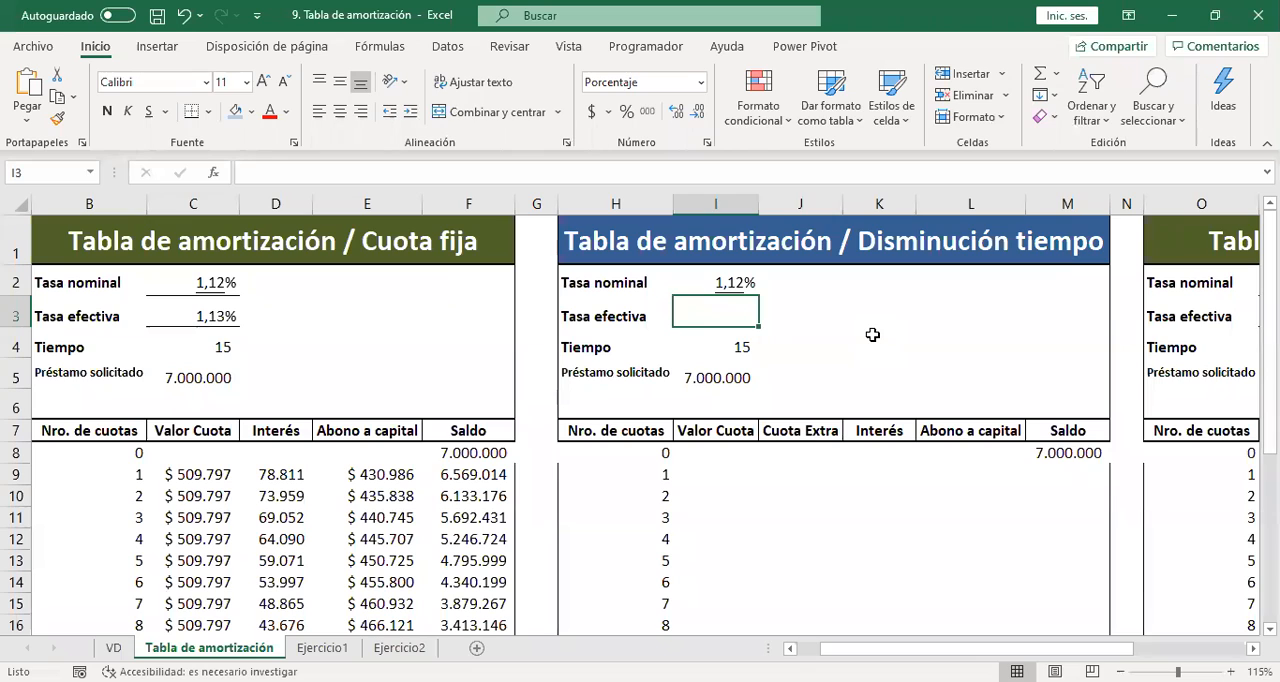
pyautogui.write('int.efect')
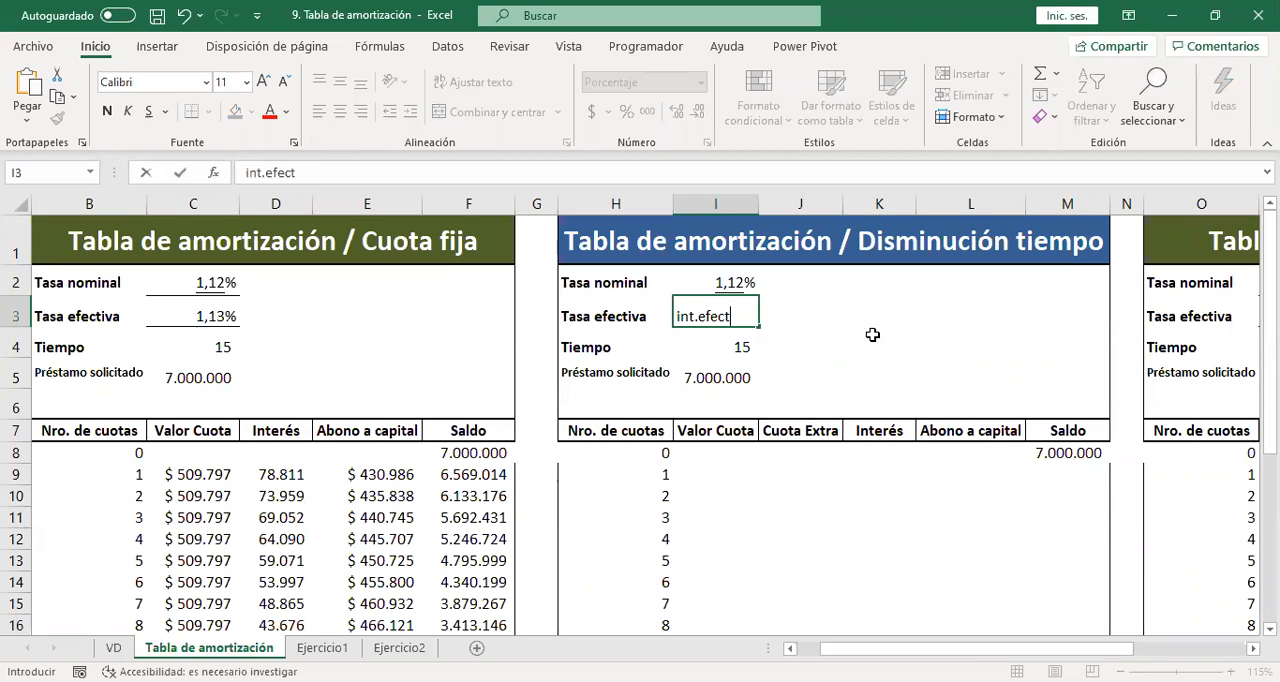
pyautogui.write('ivo(')
pyautogui.press('Escape')
# Calculate the Tasa efectiva in I3 with INT.EFECTIVO, using the Tasa nominal in I2 and the Tiempo in I4.
pyautogui.write('+')
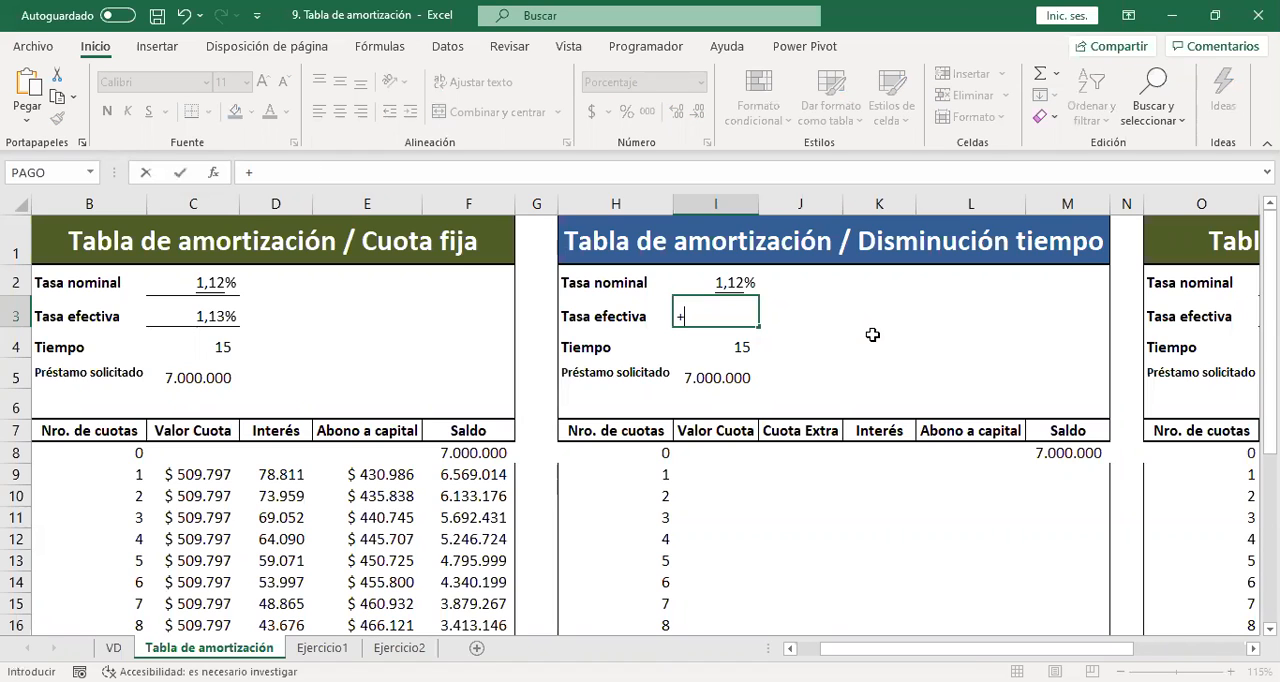
pyautogui.write('int')
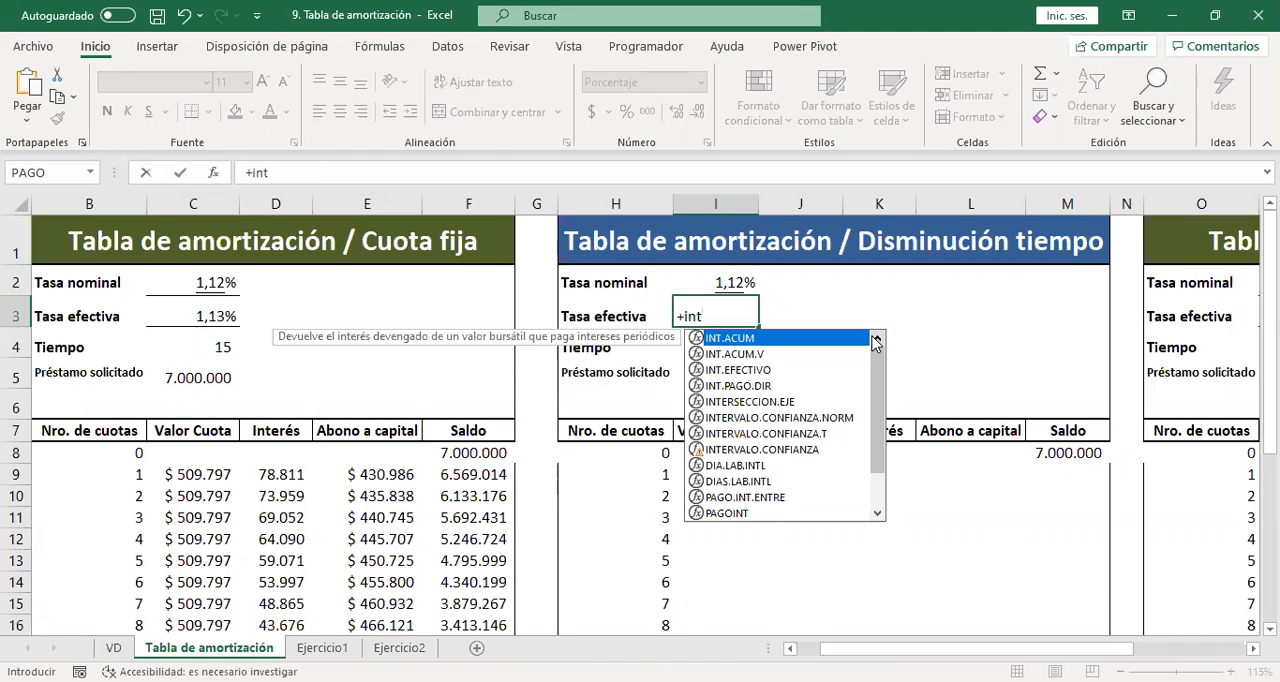
pyautogui.write('.efecvtivo')
pyautogui.press('BackSpace')
pyautogui.press('BackSpace')
pyautogui.press('BackSpace')
pyautogui.press('BackSpace')
pyautogui.press('BackSpace')
pyautogui.write('ti')
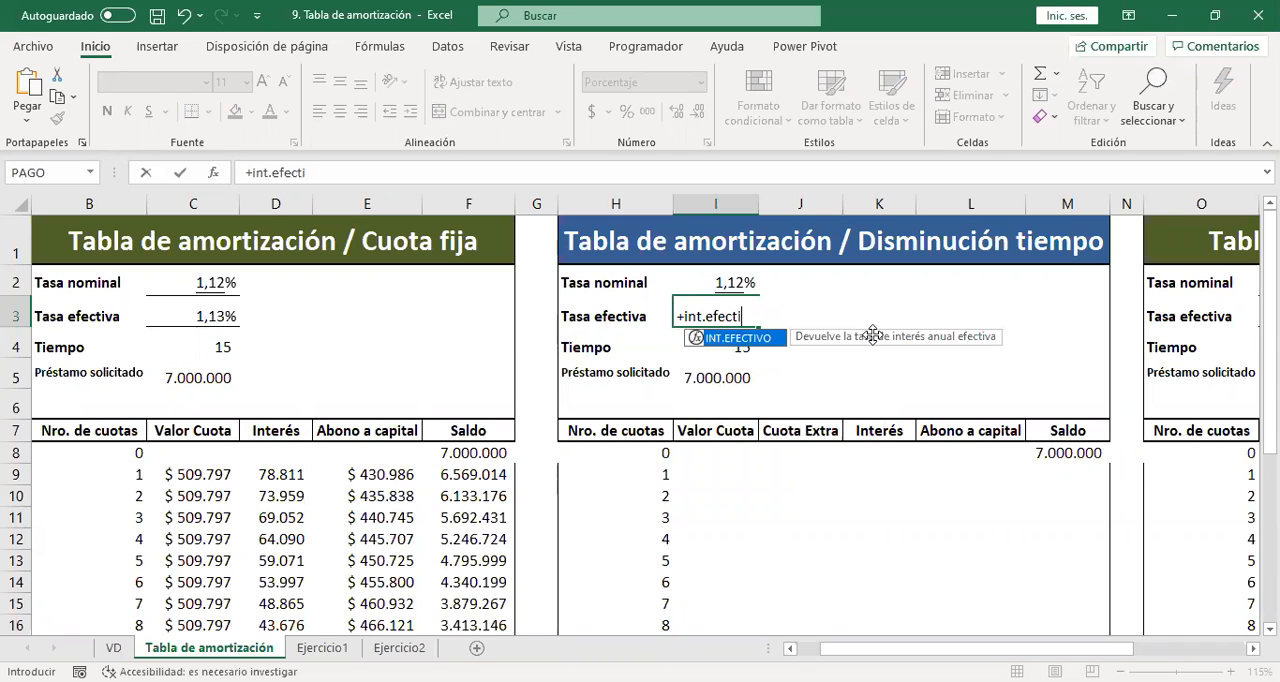
pyautogui.write('vo(')
pyautogui.press('Up')
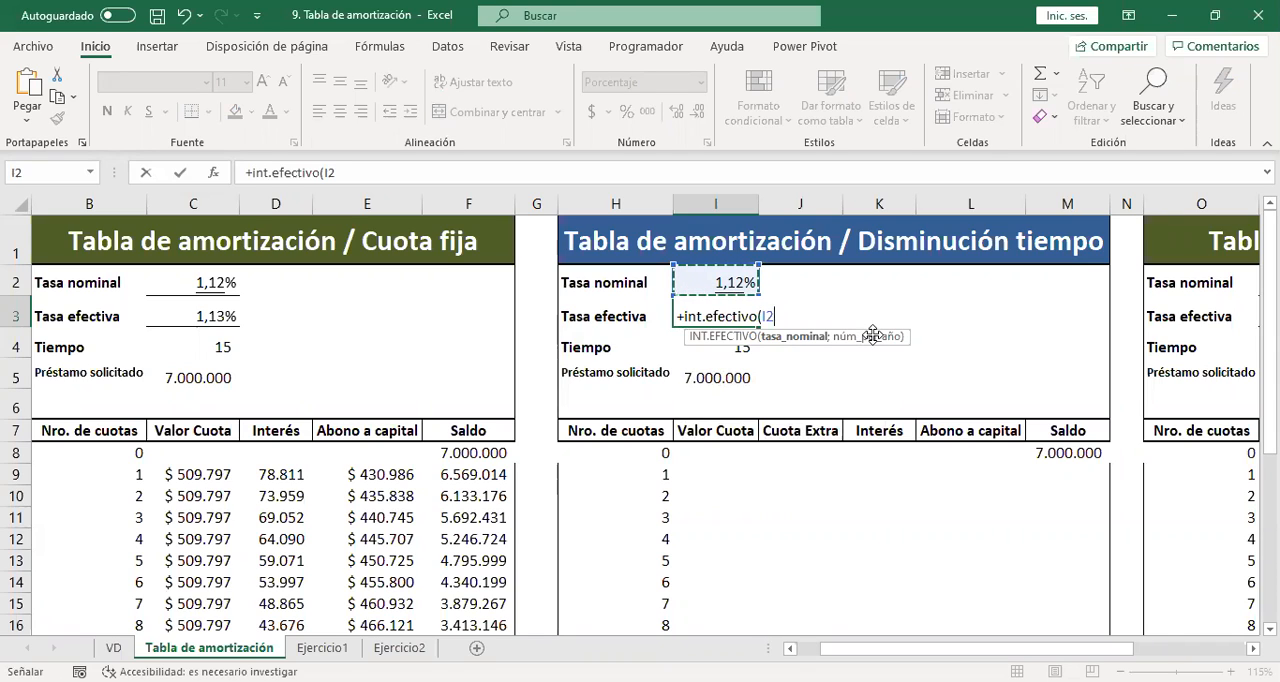
pyautogui.write(';')
pyautogui.press('Down')
pyautogui.press('Down')
pyautogui.press('Up')
pyautogui.press('Return')
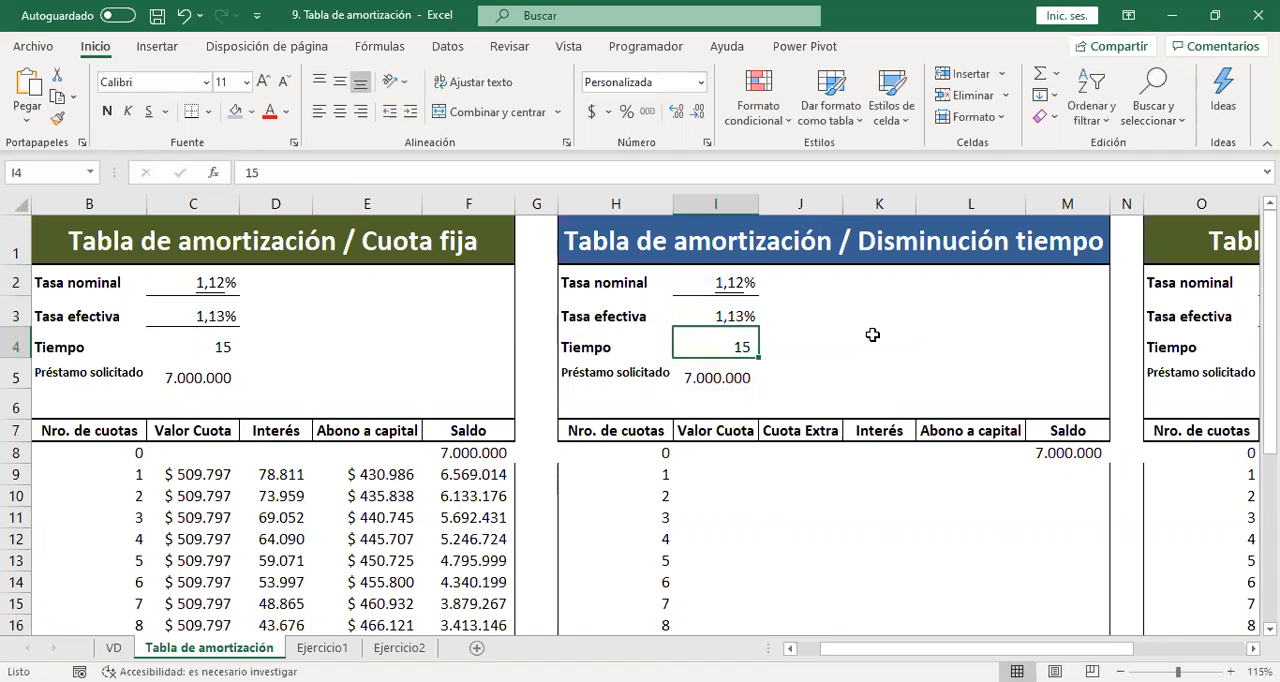
# Insert the PAGO function from the recently used functions in I9, the first Valor Cuota of the Disminución tiempo table.
pyautogui.press('Down')
pyautogui.press('Down')
pyautogui.press('Down')
pyautogui.press('Down')
pyautogui.press('Down')
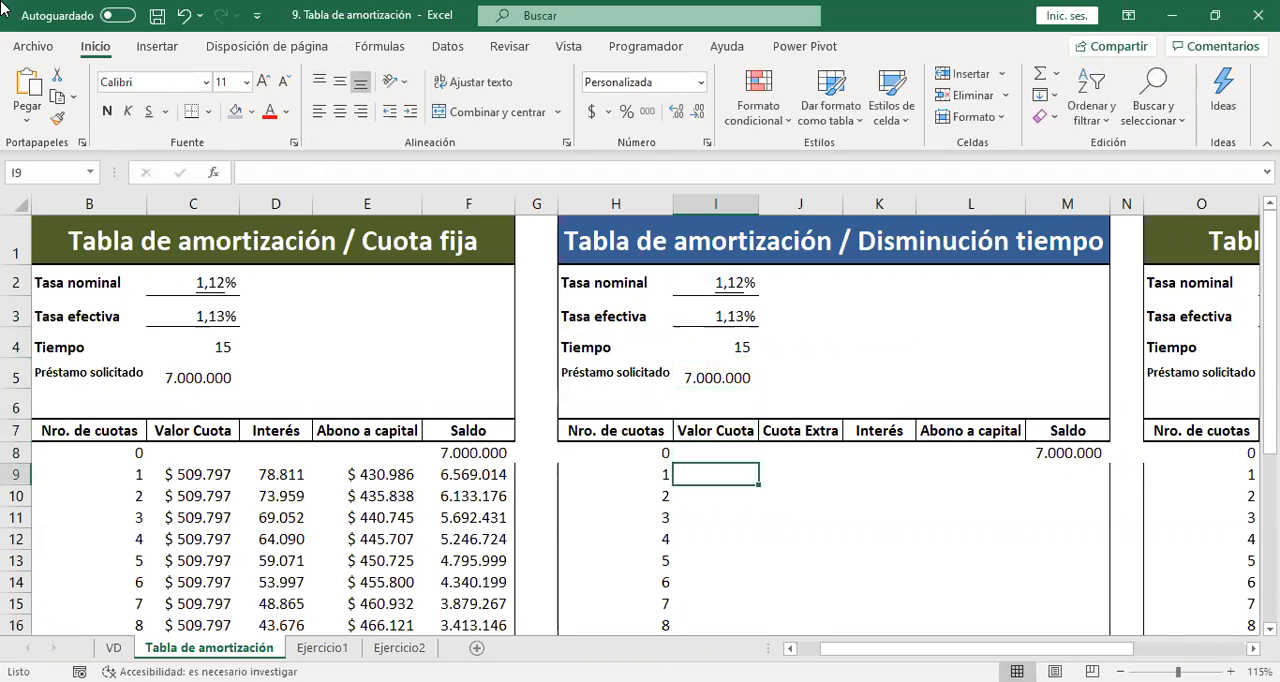
pyautogui.click(212, 173)
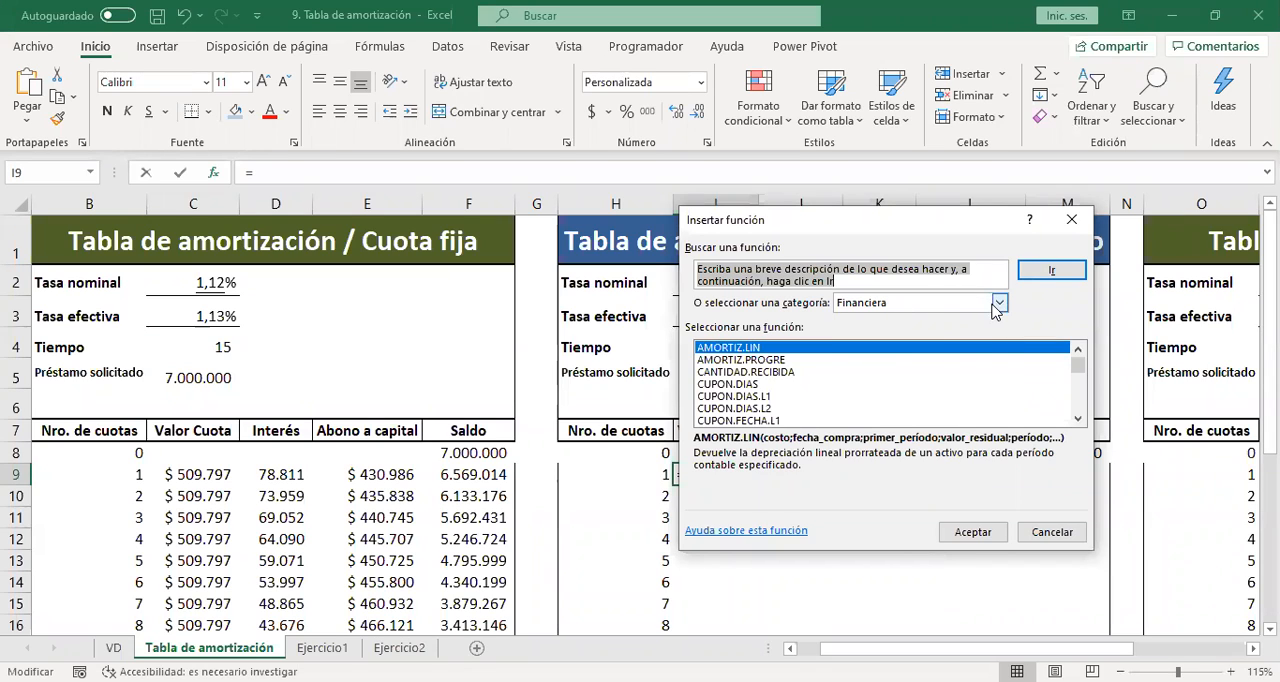
pyautogui.click(997, 304)
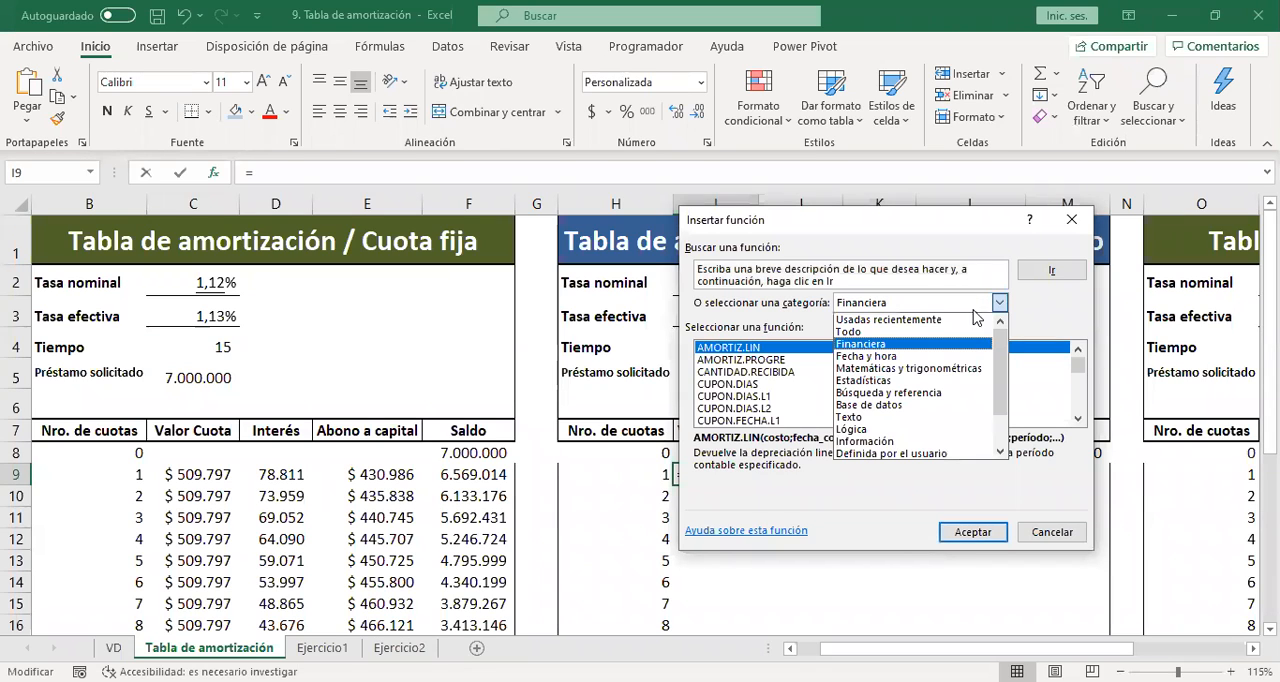
pyautogui.click(930, 320)
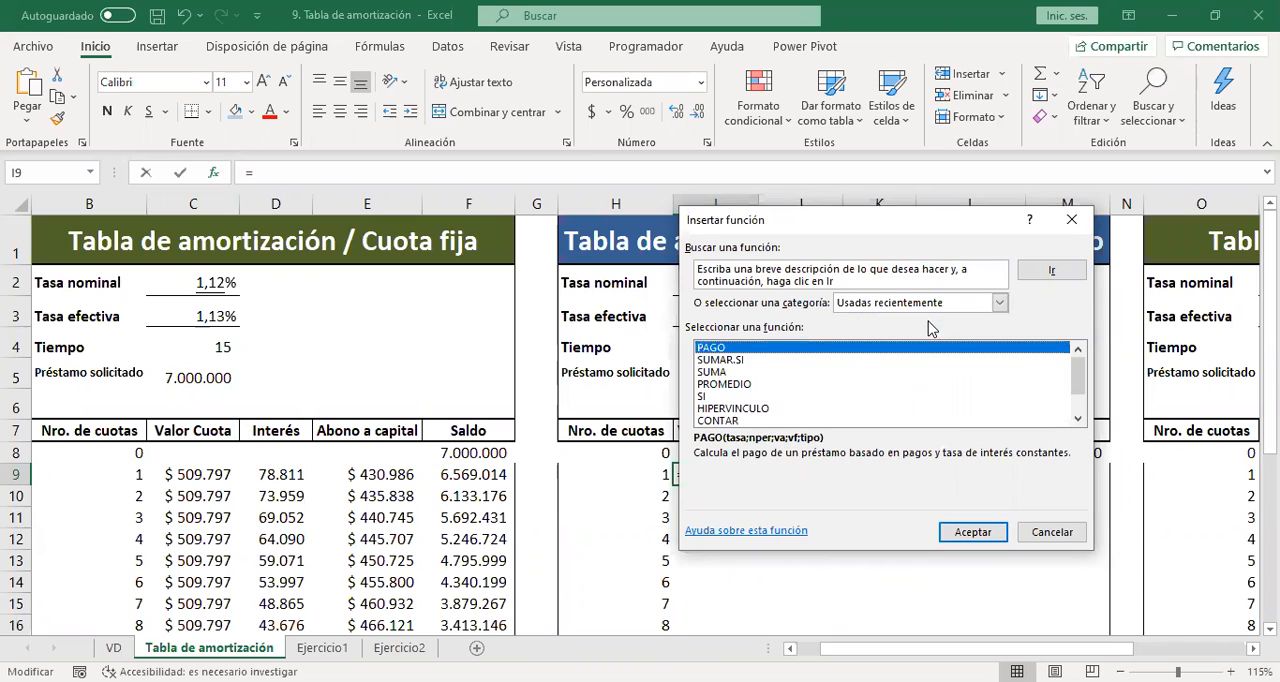
pyautogui.doubleClick(737, 350)
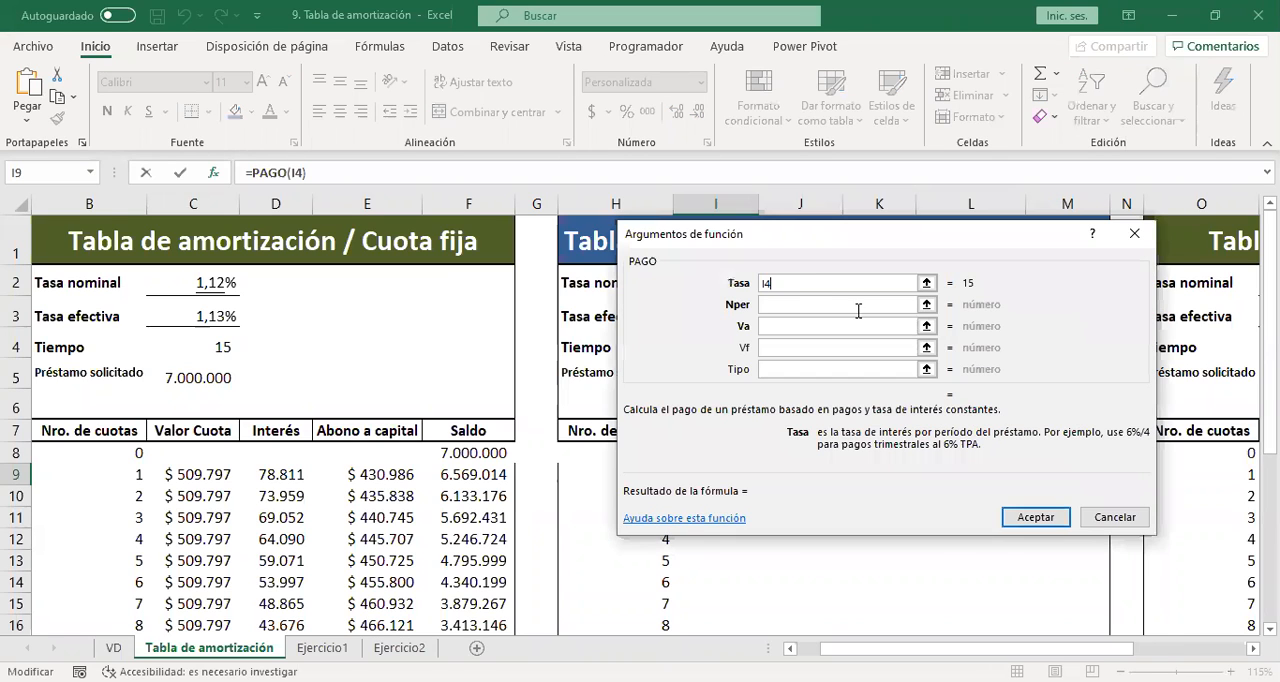
# Complete PAGO in I9 with absolute references: Tasa $I$3, Nper $I$4 and Va -$I$5.
pyautogui.press('BackSpace')
pyautogui.press('BackSpace')
pyautogui.click(685, 314)
pyautogui.press('F4')
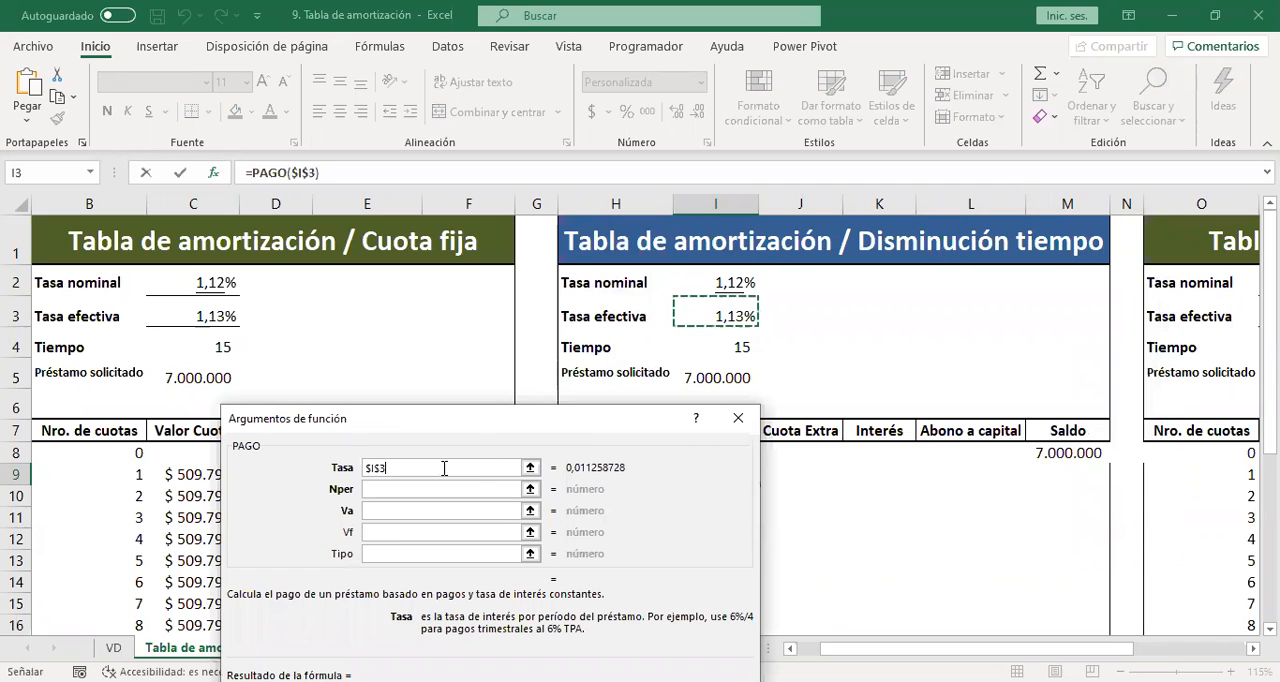
pyautogui.click(438, 487)
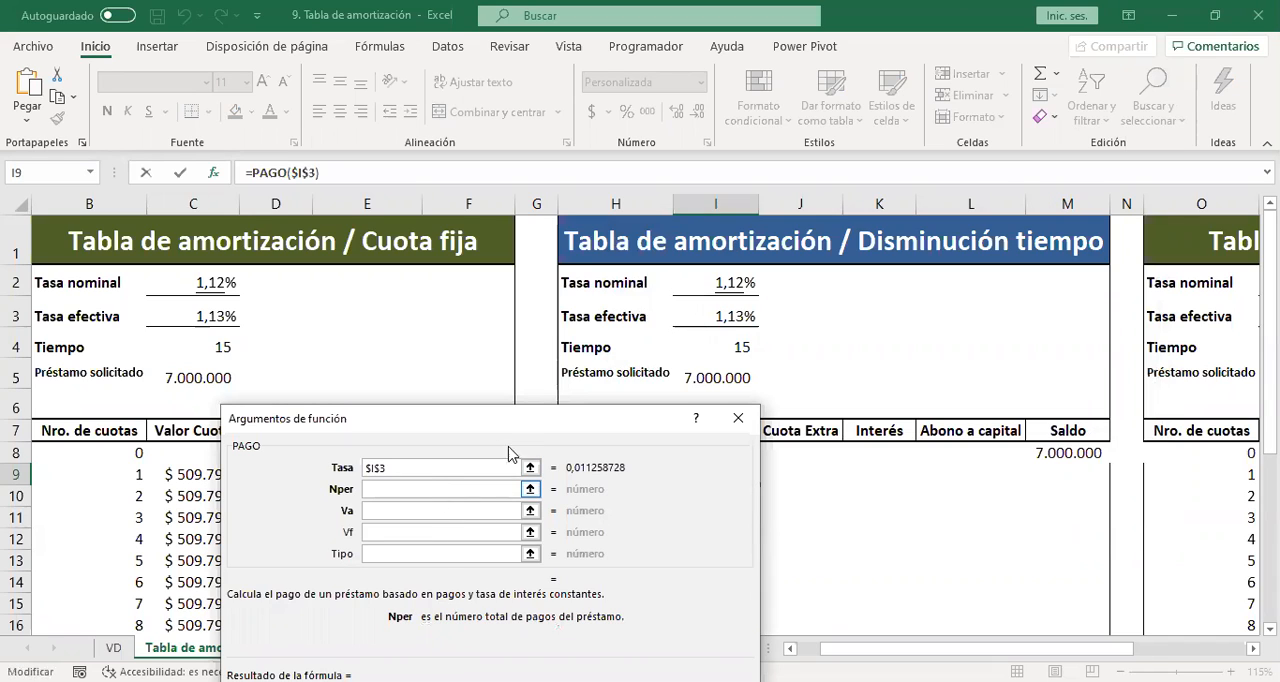
pyautogui.click(740, 347)
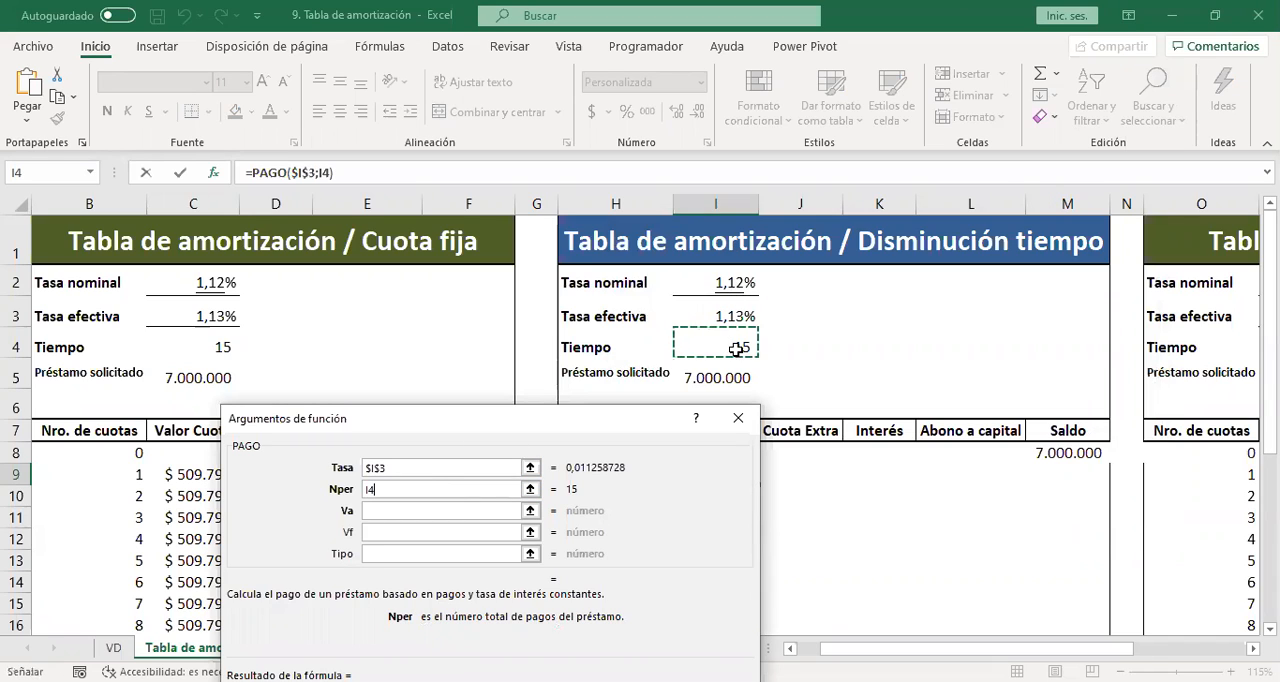
pyautogui.press('F4')
pyautogui.click(459, 511)
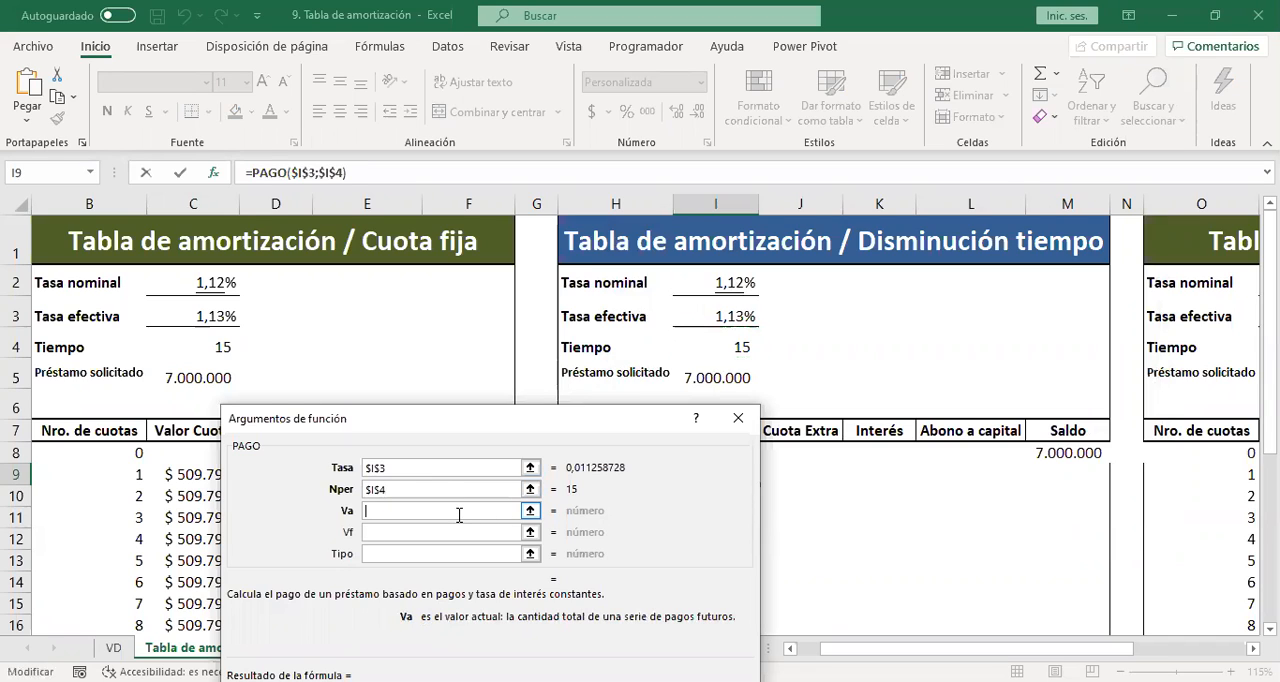
pyautogui.click(707, 377)
pyautogui.press('F4')
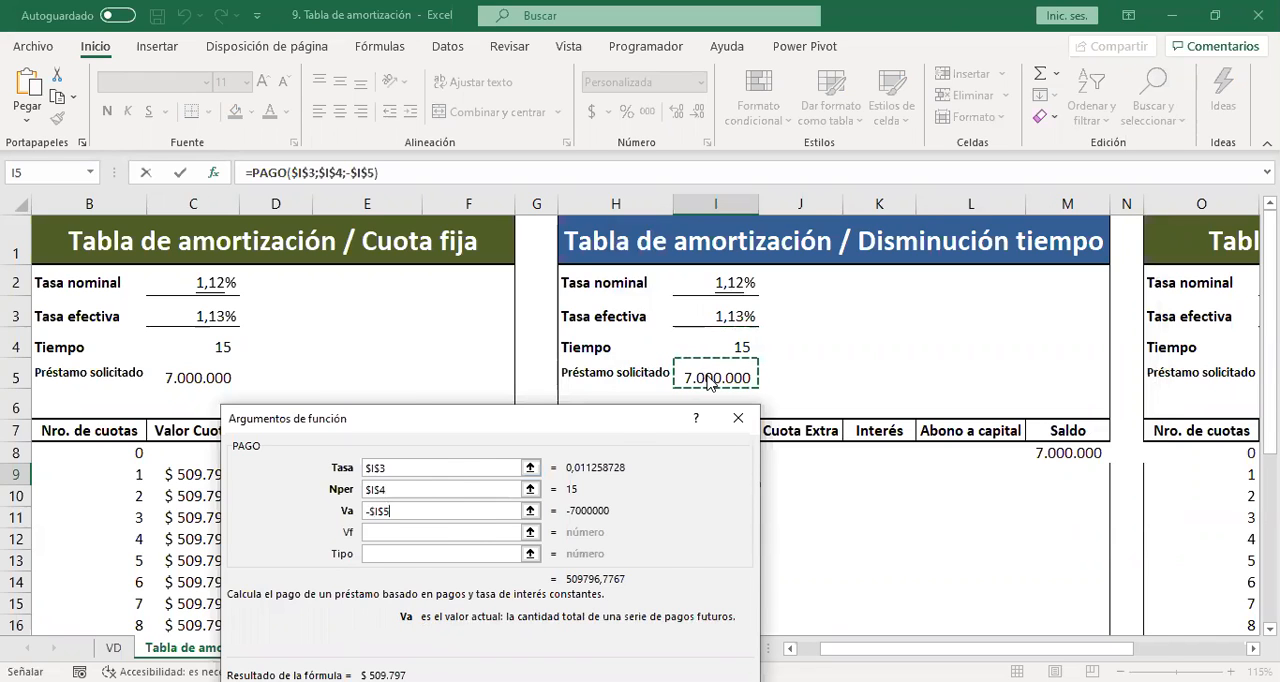
pyautogui.press('Return')
# Fill the Valor Cuota formula from I9 down to installment 15 in I23.
pyautogui.doubleClick(758, 485)
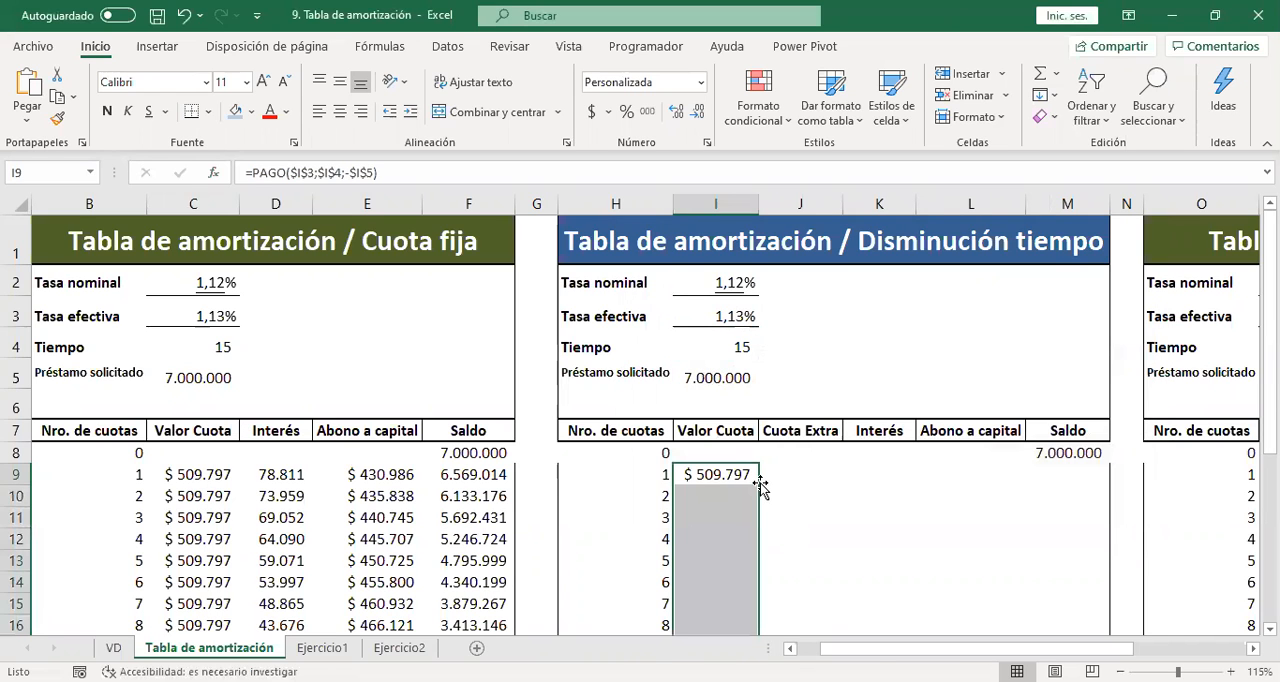
pyautogui.press('Down')
pyautogui.press('Down')
pyautogui.press('Down')
pyautogui.press('Down')
pyautogui.press('Down')
pyautogui.press('Down')
pyautogui.press('Down')
pyautogui.press('Down')
pyautogui.press('Down')
pyautogui.press('Down')
pyautogui.press('Down')
pyautogui.press('Down')
pyautogui.press('Down')
pyautogui.press('Down')
pyautogui.press('Down')
pyautogui.press('Down')
pyautogui.press('Down')
pyautogui.press('Down')
pyautogui.press('Down')
pyautogui.press('Down')
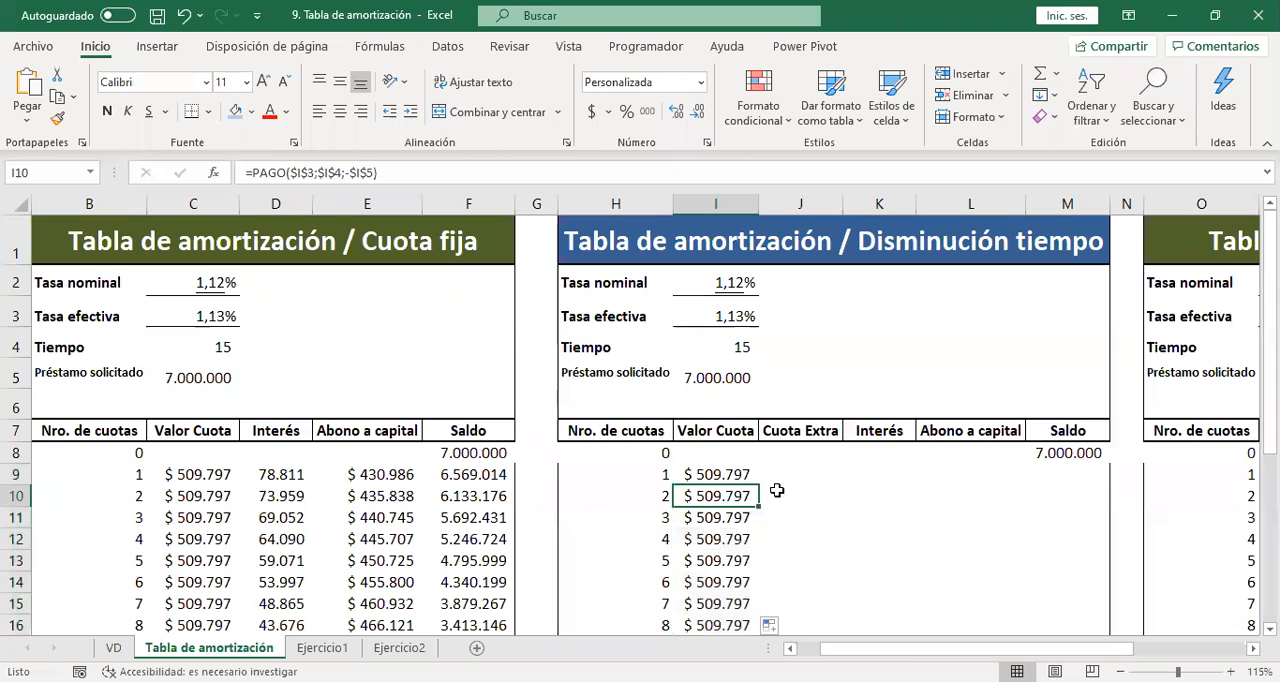
pyautogui.press('Up')
pyautogui.press('Up')
pyautogui.press('Up')
pyautogui.press('Up')
pyautogui.press('Up')
pyautogui.press('Up')
pyautogui.press('Up')
pyautogui.press('Up')
pyautogui.press('Up')
pyautogui.press('Up')
pyautogui.press('Up')
pyautogui.press('Up')
pyautogui.press('Up')
pyautogui.press('Up')
pyautogui.press('Up')
pyautogui.press('Up')
pyautogui.press('Up')
pyautogui.press('Up')
pyautogui.press('Up')
pyautogui.press('Up')
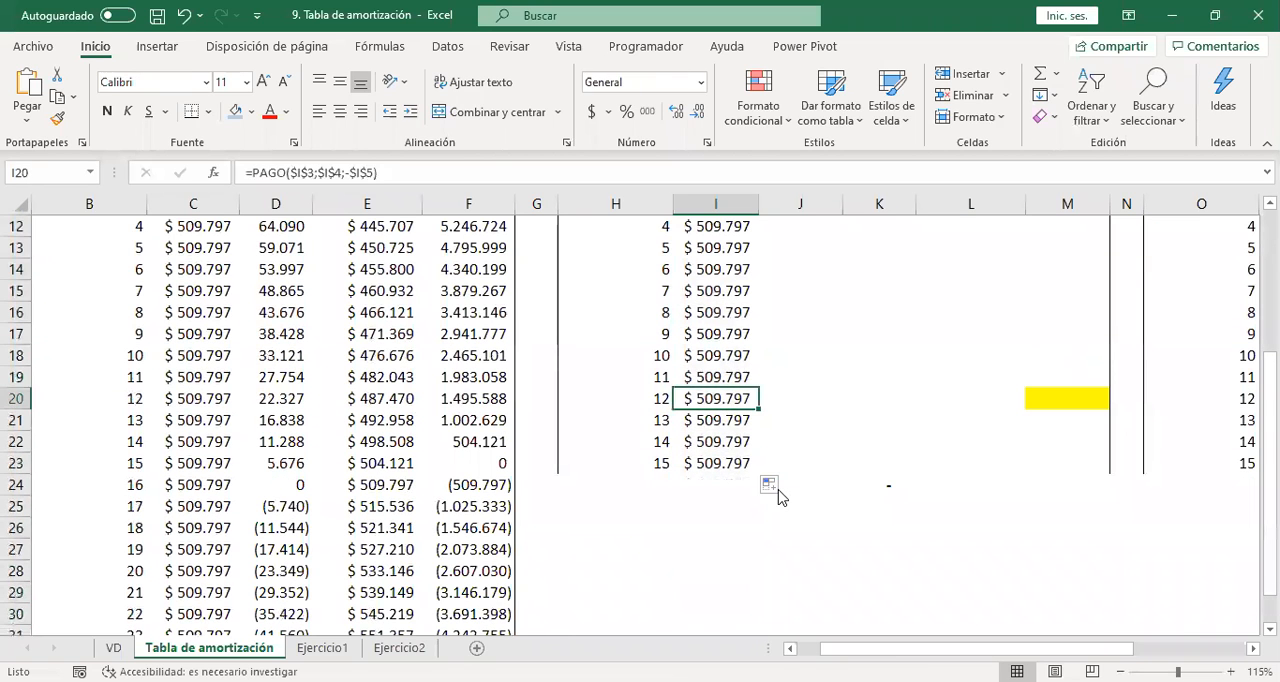
pyautogui.press('Down')
pyautogui.press('Down')
pyautogui.press('Down')
pyautogui.press('Down')
pyautogui.press('Down')
pyautogui.press('Down')
pyautogui.press('Down')
pyautogui.press('Down')
pyautogui.press('Down')
pyautogui.press('Down')
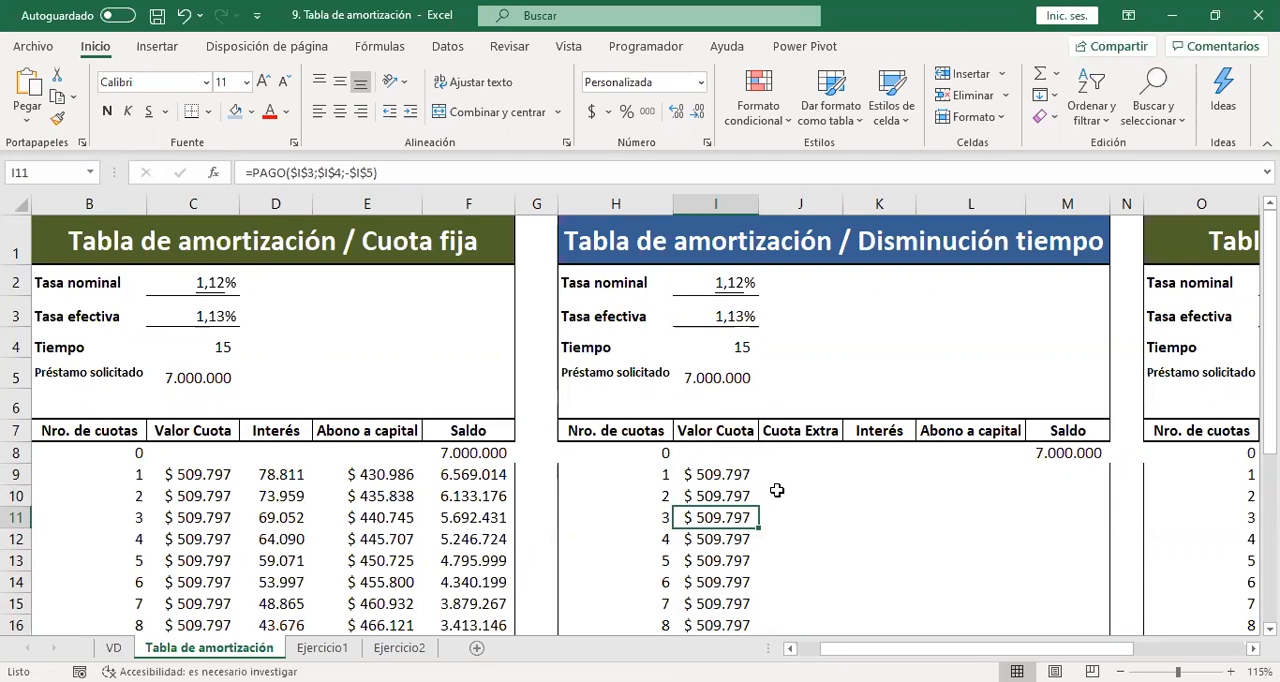
# Enter a Cuota Extra of 300000 for installment 3 in J11.
pyautogui.press('Right')
pyautogui.write('300.000')
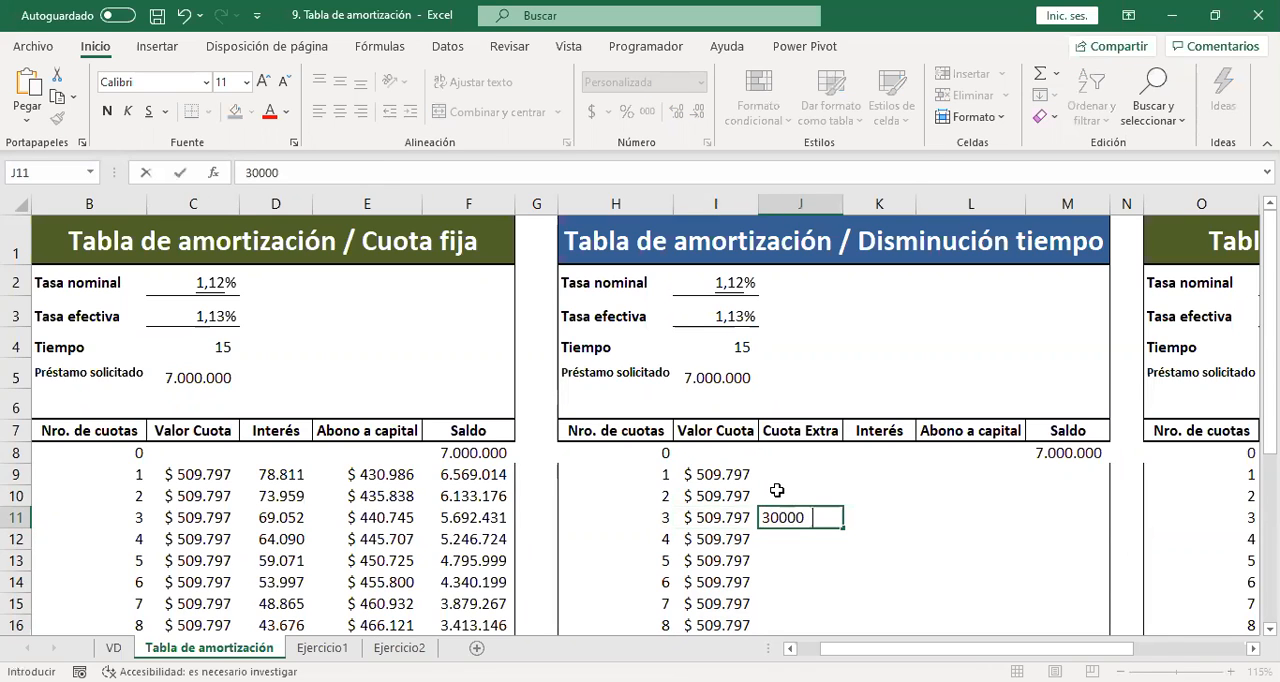
pyautogui.press('Return')
pyautogui.press('Up')
pyautogui.click(780, 495)
pyautogui.hotkey('ctrl', 'c')
pyautogui.press('Down')
pyautogui.press('Down')
pyautogui.press('Down')
pyautogui.press('Down')
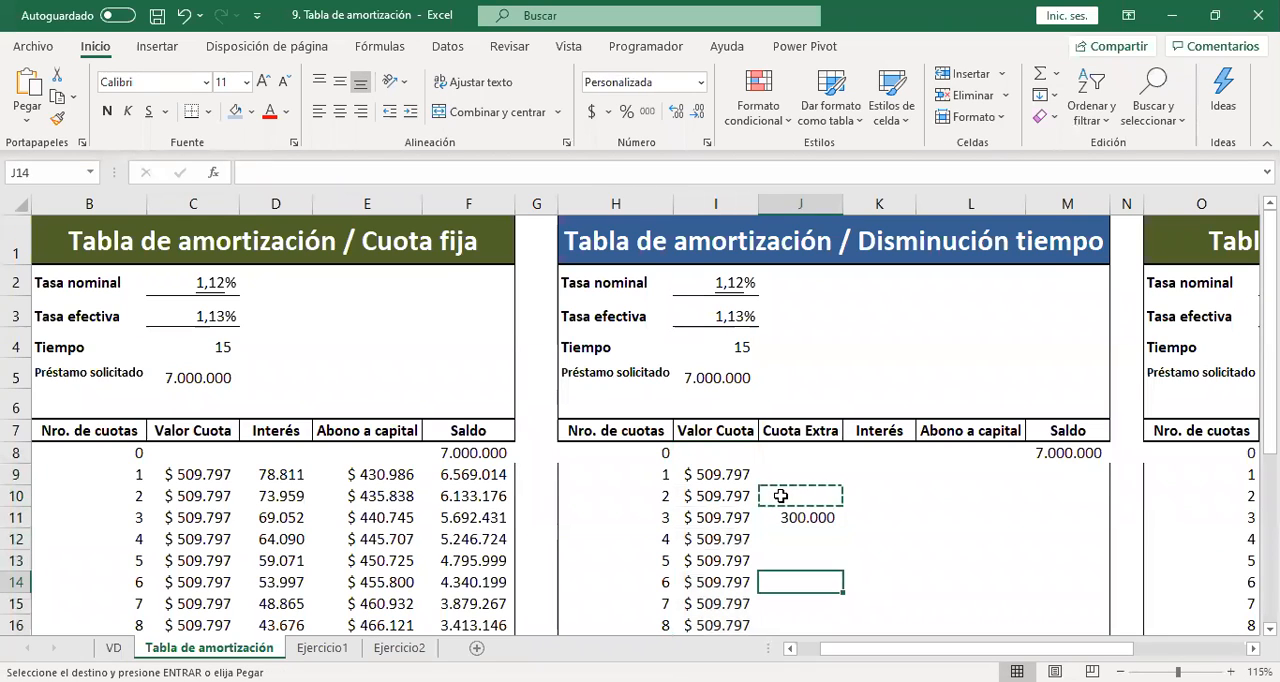
pyautogui.hotkey('ctrl', 'v')
pyautogui.press('Down')
pyautogui.press('Down')
pyautogui.press('Up')
pyautogui.press('Up')
pyautogui.press('Up')
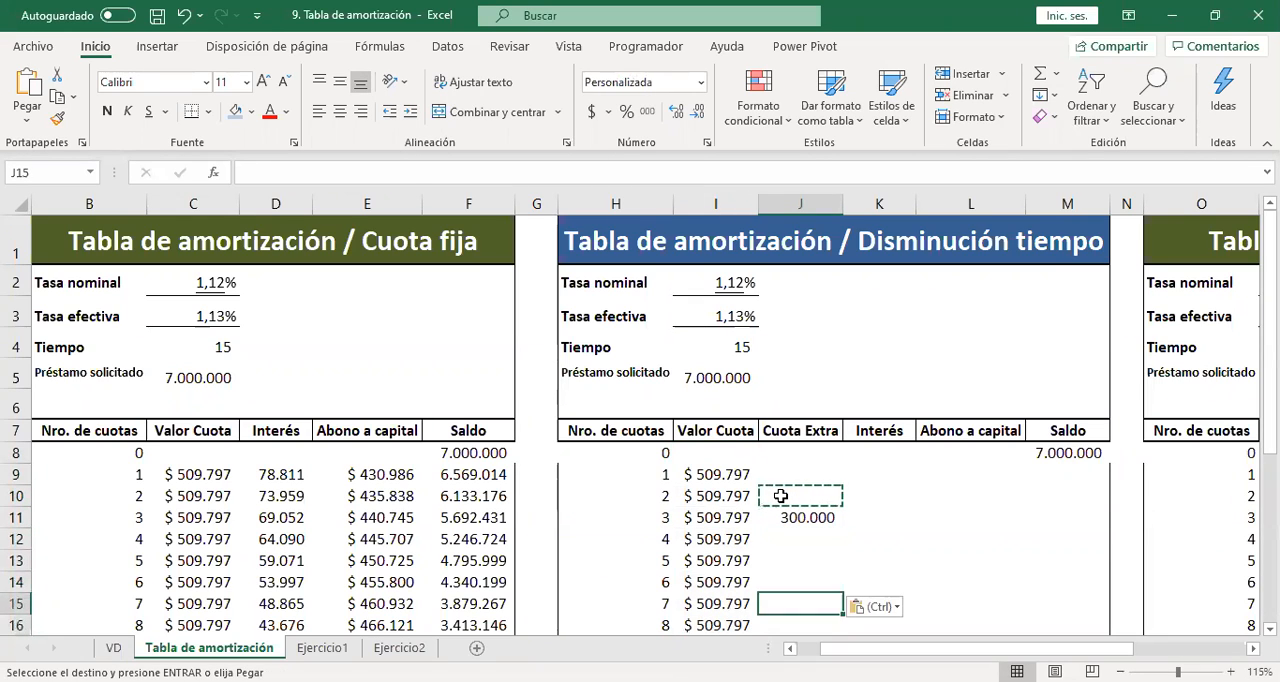
pyautogui.press('Down')
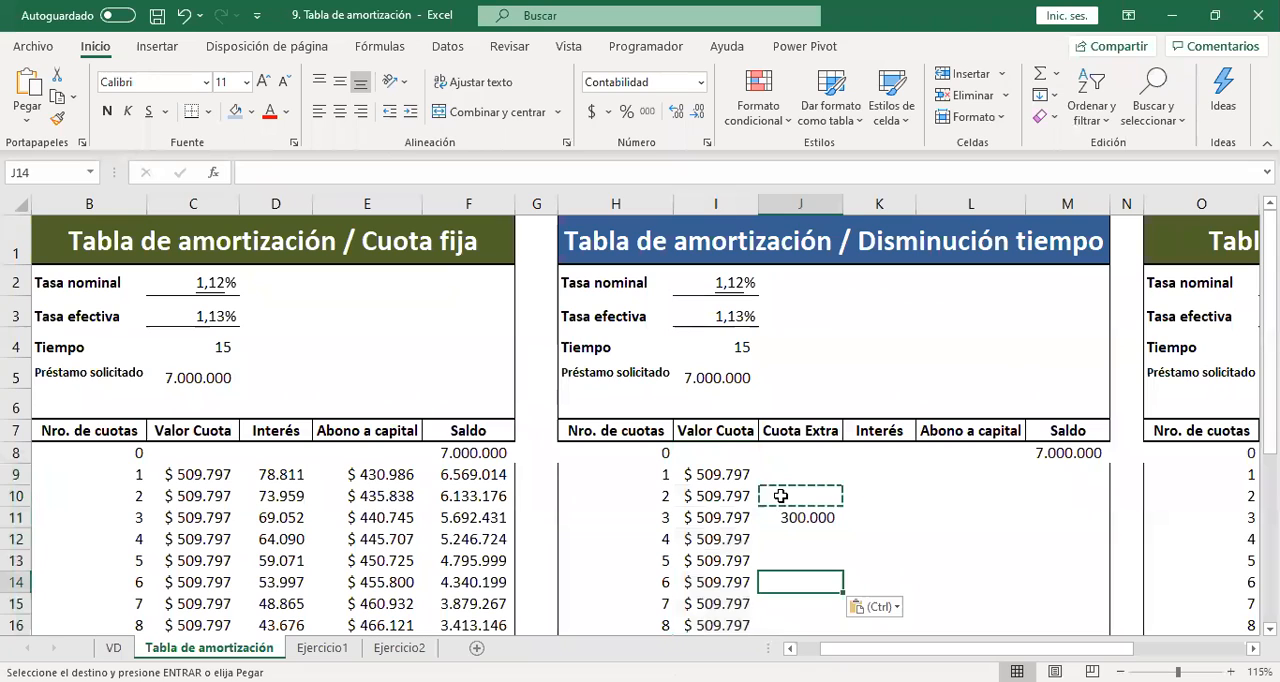
pyautogui.press('Escape')
# Copy the 300.000 Cuota Extra from J11 to installments 6, 9 and 12 in J14, J17 and J20.
pyautogui.press('Up')
pyautogui.press('Up')
pyautogui.press('Up')
pyautogui.hotkey('ctrl', 'c')
pyautogui.press('Down')
pyautogui.press('Down')
pyautogui.press('Down')
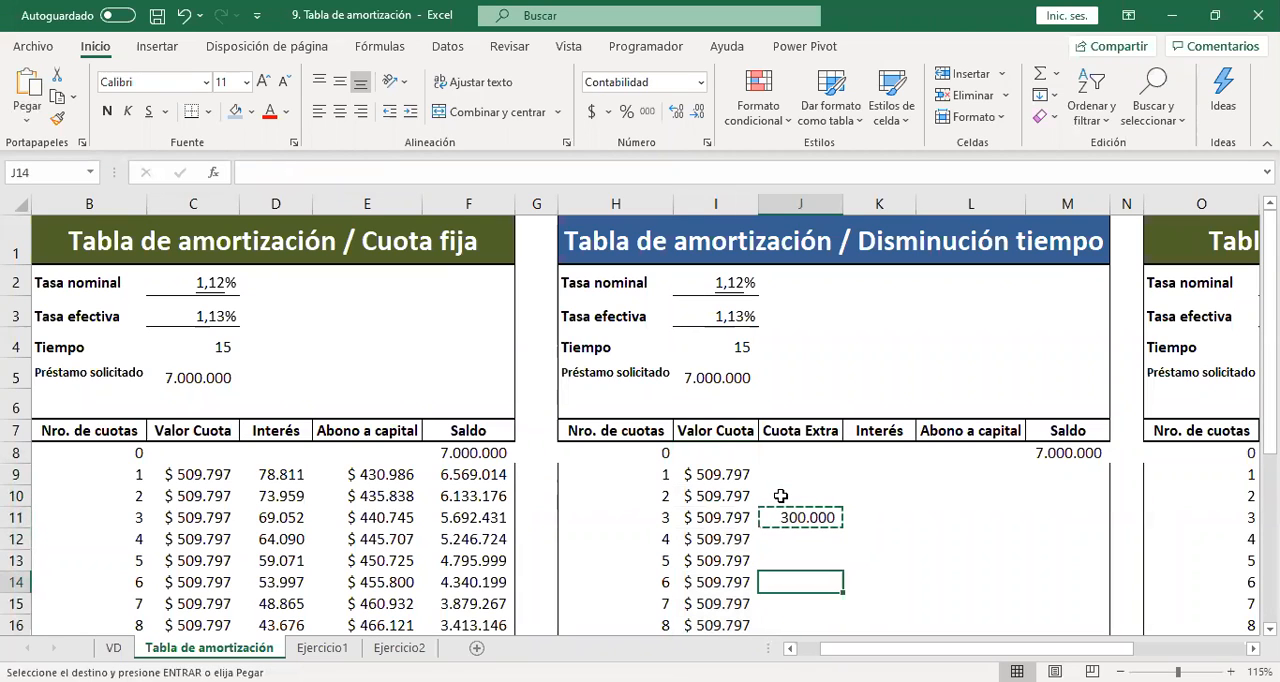
pyautogui.hotkey('ctrl', 'v')
pyautogui.press('Down')
pyautogui.press('Down')
pyautogui.press('Down')
pyautogui.scroll(-1, 780, 496)
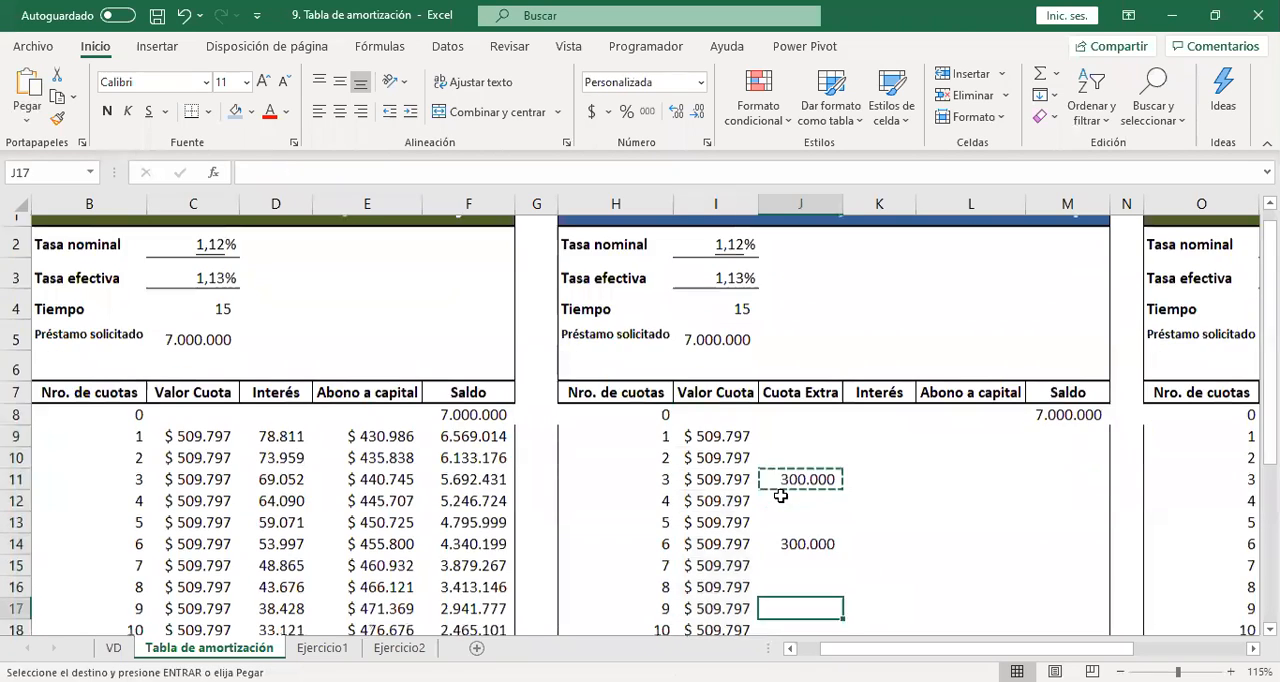
pyautogui.hotkey('ctrl', 'v')
pyautogui.press('Down')
pyautogui.press('Down')
pyautogui.press('Down')
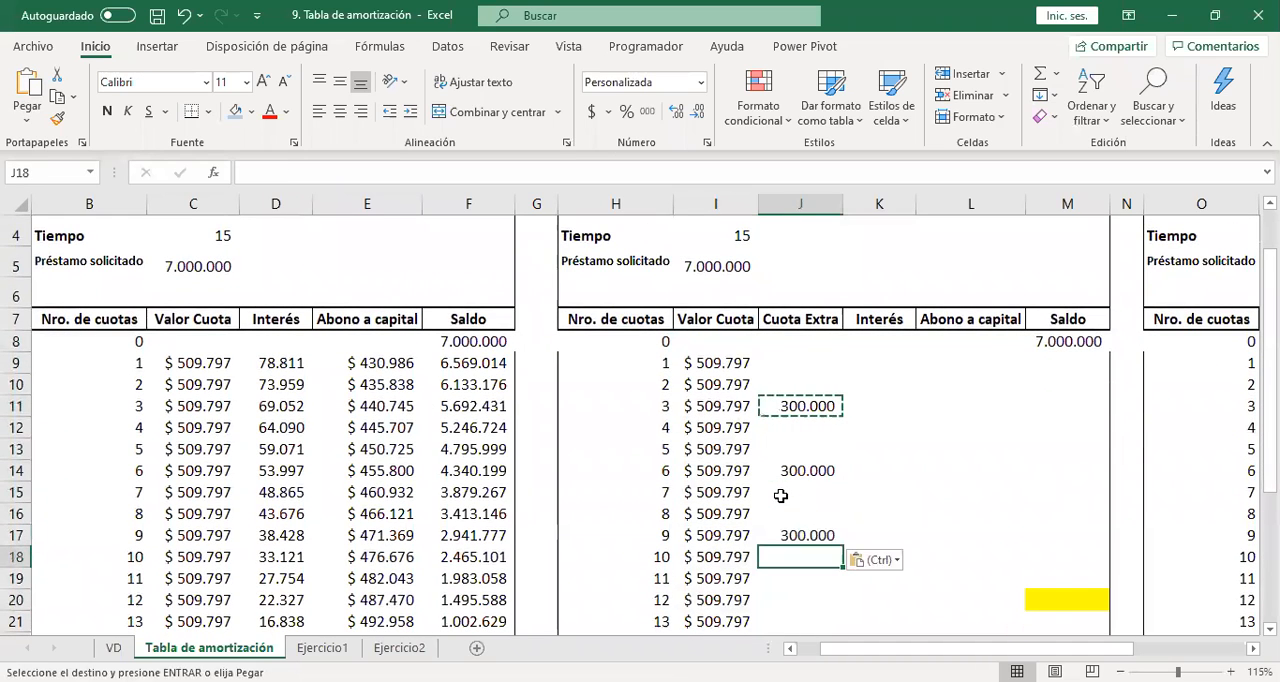
pyautogui.hotkey('ctrl', 'v')
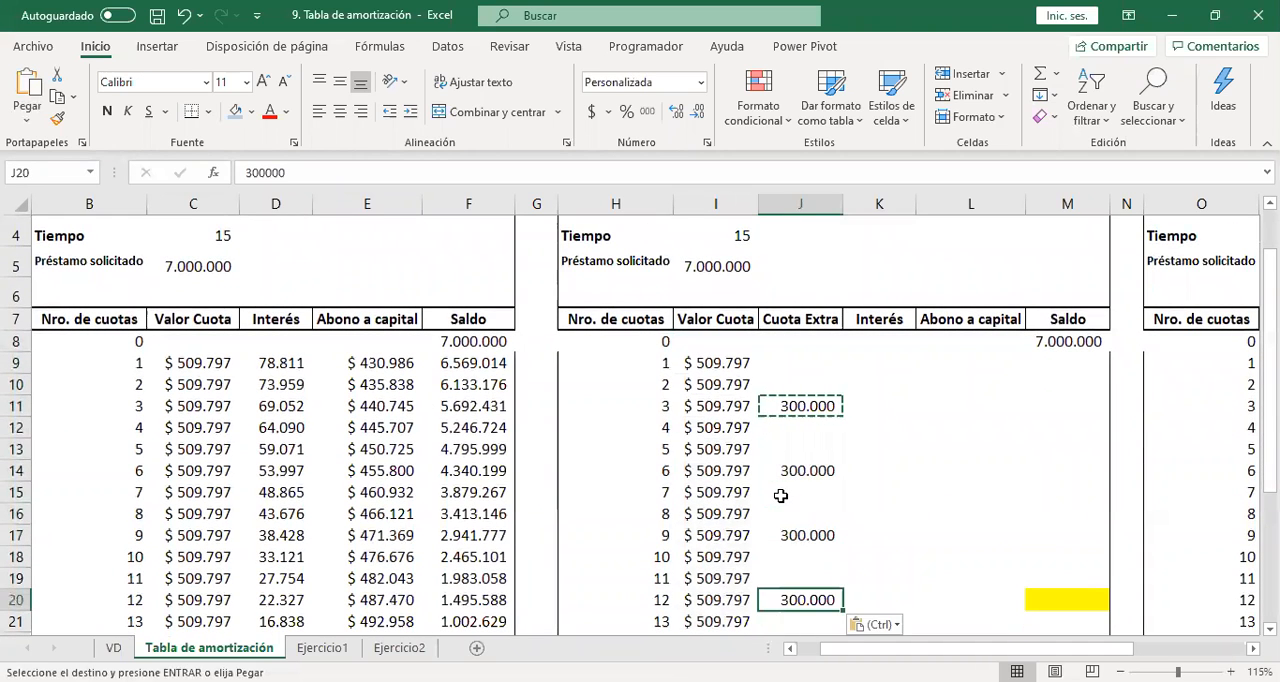
pyautogui.press('Escape')
pyautogui.press('Up')
pyautogui.press('Up')
pyautogui.press('Up')
pyautogui.press('Up')
pyautogui.press('Up')
pyautogui.press('Up')
pyautogui.press('Up')
pyautogui.press('Up')
pyautogui.press('Up')
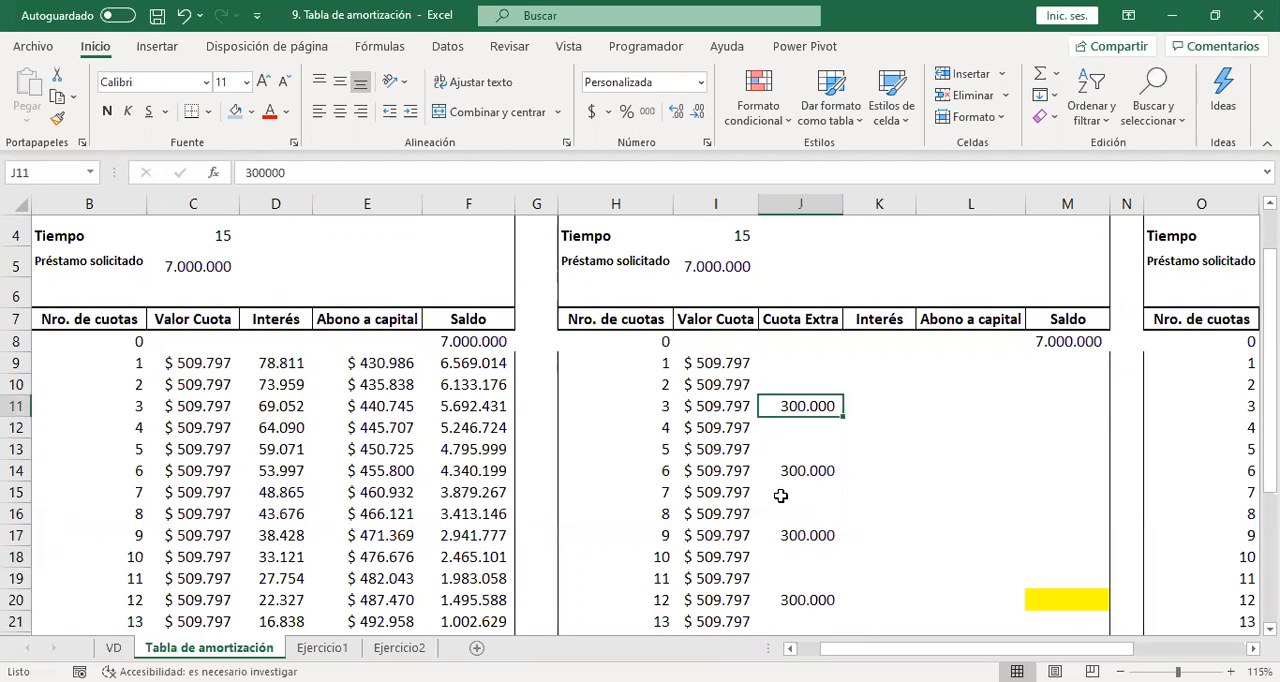
# Calculate the first Interés in K9 as the opening Saldo M8 times the absolute Tasa efectiva $I$3.
pyautogui.press('Up')
pyautogui.press('Up')
pyautogui.press('Up')
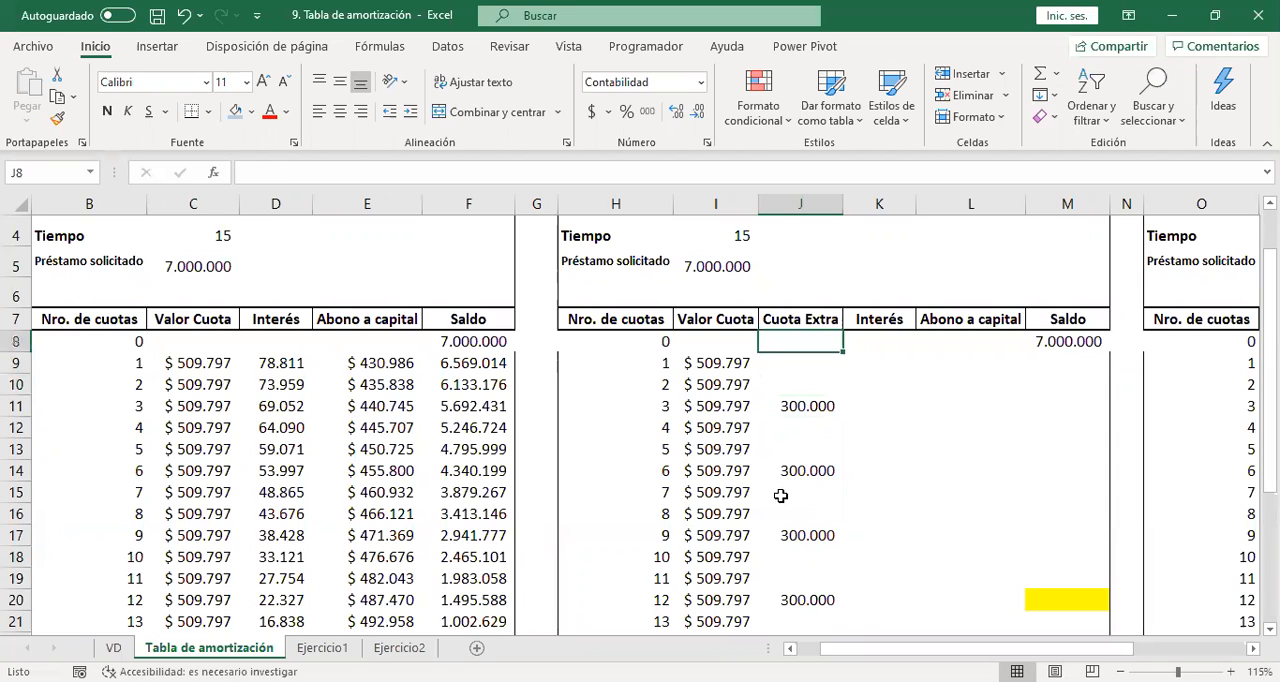
pyautogui.press('Right')
pyautogui.press('Down')
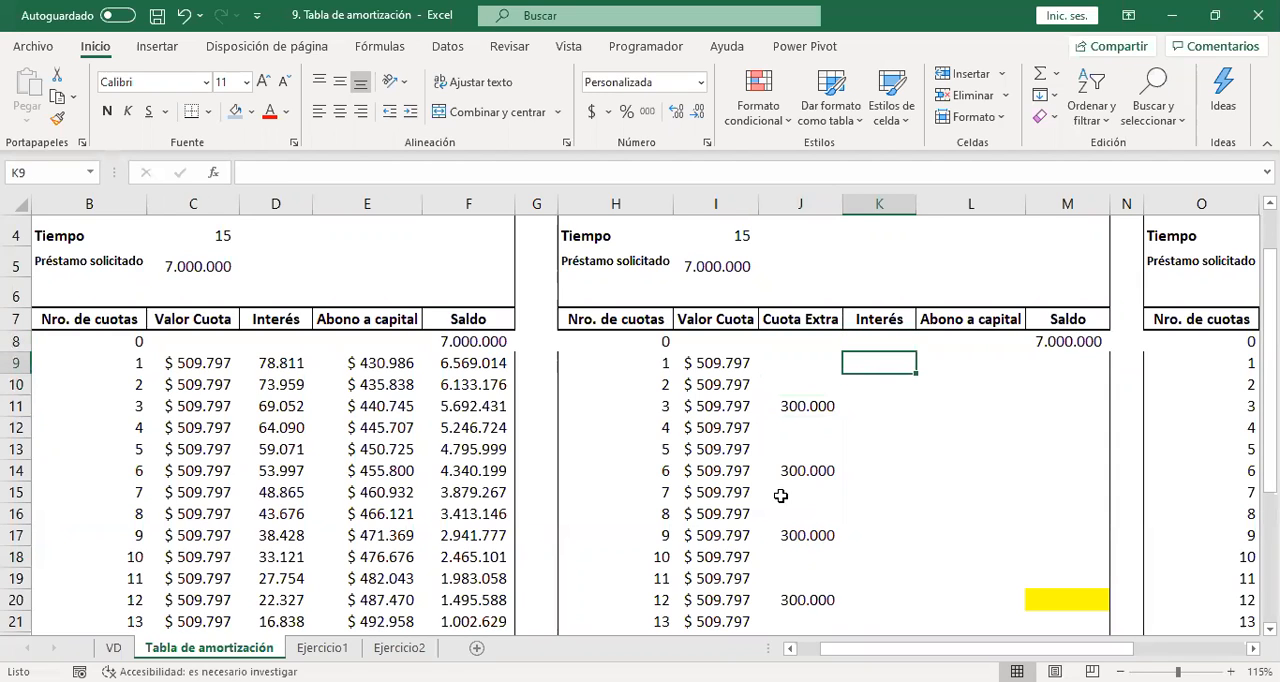
pyautogui.write('+')
pyautogui.press('Right')
pyautogui.press('Right')
pyautogui.press('Up')
pyautogui.write('*')
pyautogui.press('Up')
pyautogui.press('Left')
pyautogui.press('Left')
pyautogui.press('Up')
pyautogui.press('Up')
pyautogui.press('Up')
pyautogui.press('Up')
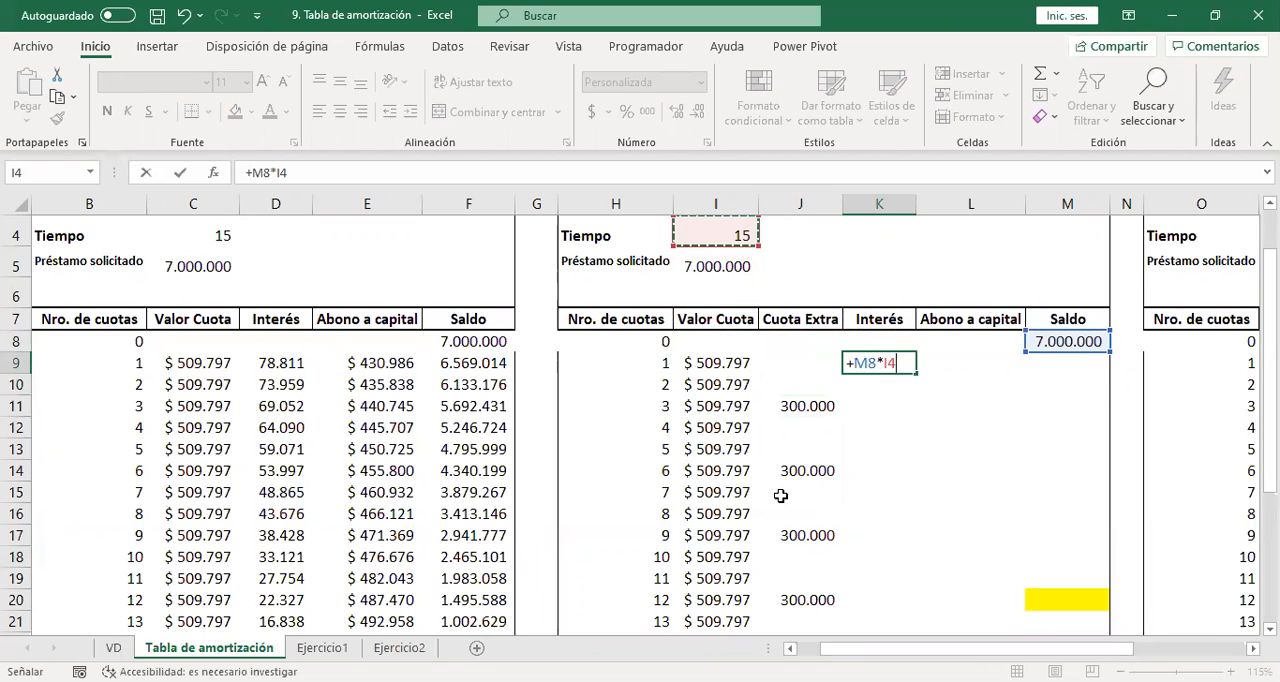
pyautogui.press('Up')
pyautogui.press('Up')
pyautogui.press('Down')
pyautogui.press('F4')
pyautogui.press('Return')
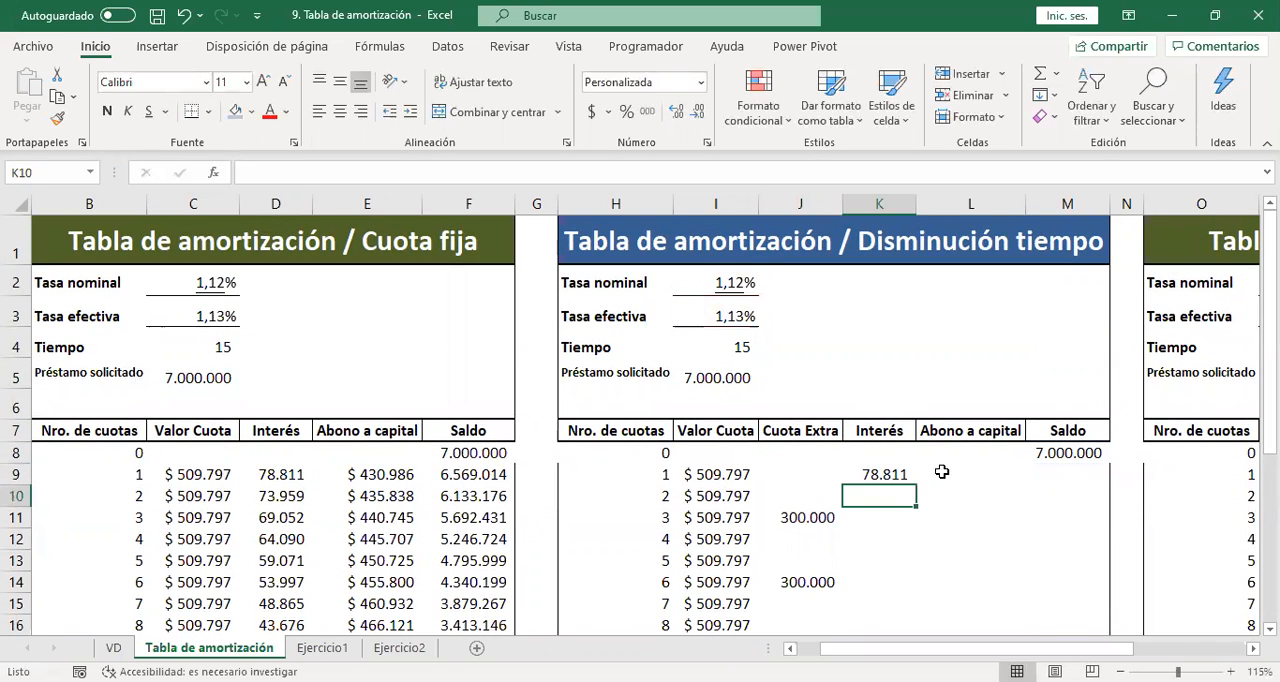
# Fill the Interés formula from K9 down to K23.
pyautogui.click(904, 474)
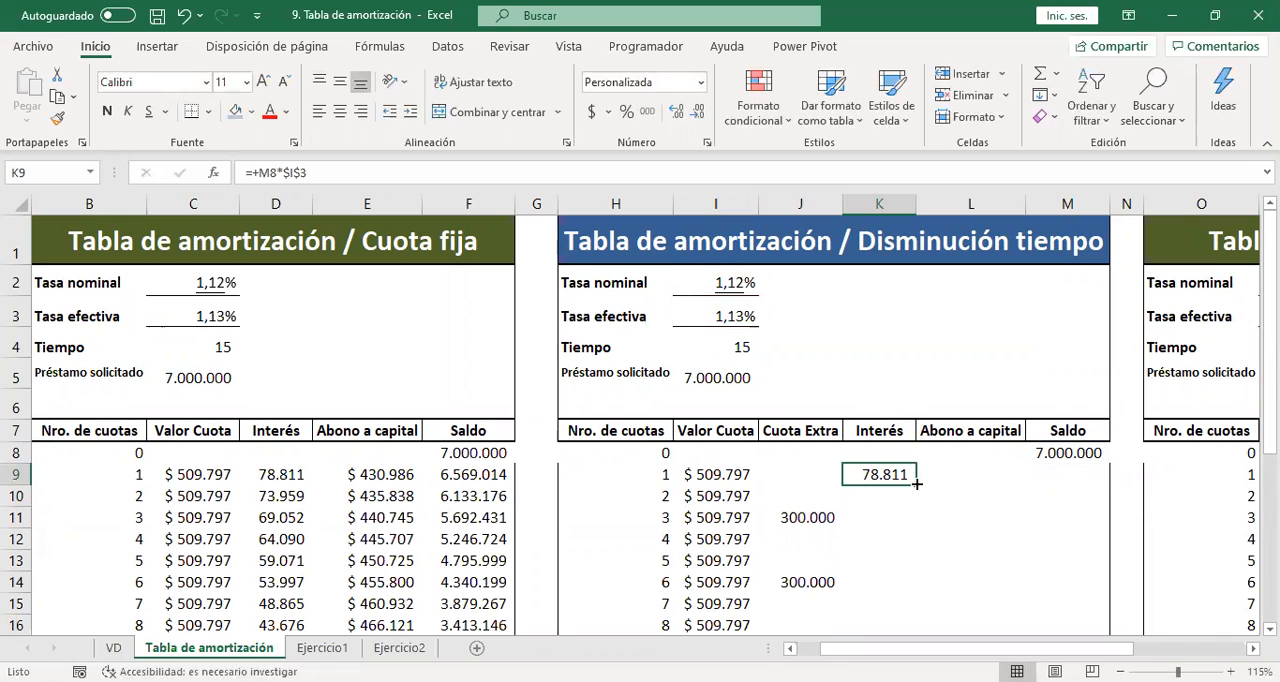
pyautogui.click(913, 494)
pyautogui.click(905, 476)
pyautogui.moveTo(914, 481); pyautogui.dragTo(898, 536)
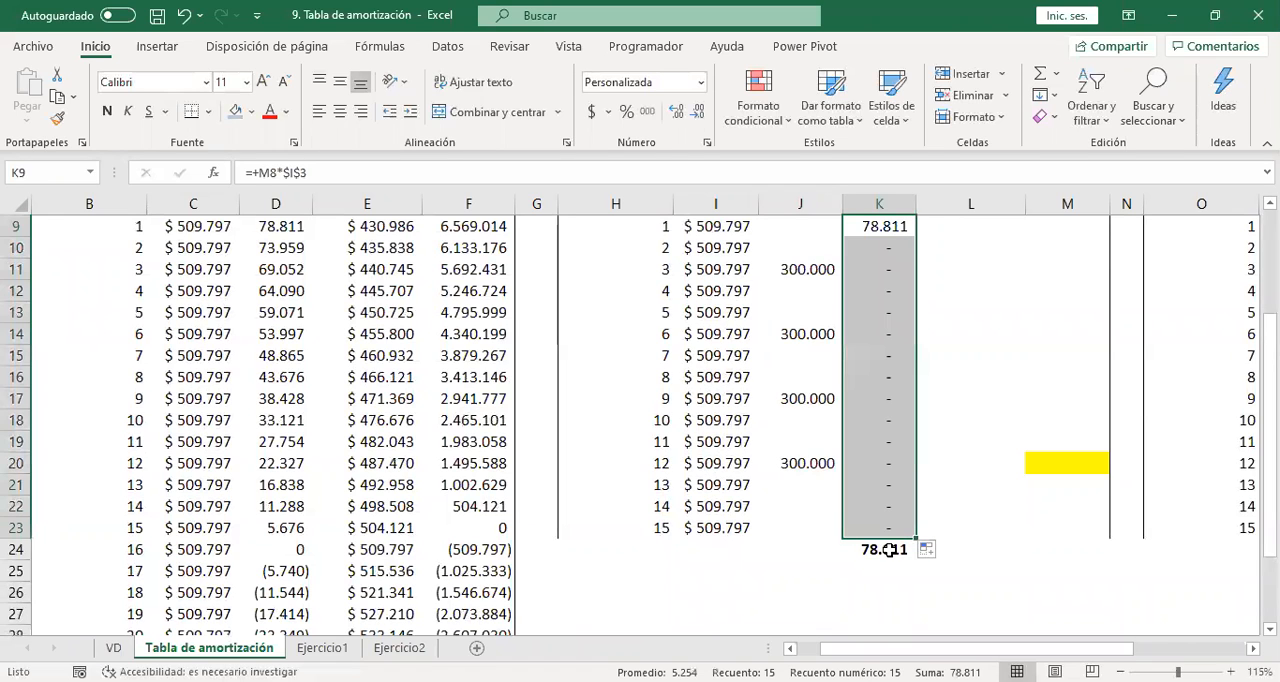
# Calculate Abono a capital in L9 as Valor Cuota I9 minus Interés K9, and fill it down to L23.
pyautogui.press('Up')
pyautogui.press('Up')
pyautogui.press('Up')
pyautogui.press('Up')
pyautogui.press('Up')
pyautogui.press('Down')
pyautogui.press('Down')
pyautogui.press('Down')
pyautogui.press('Down')
pyautogui.press('Right')
pyautogui.press('Down')
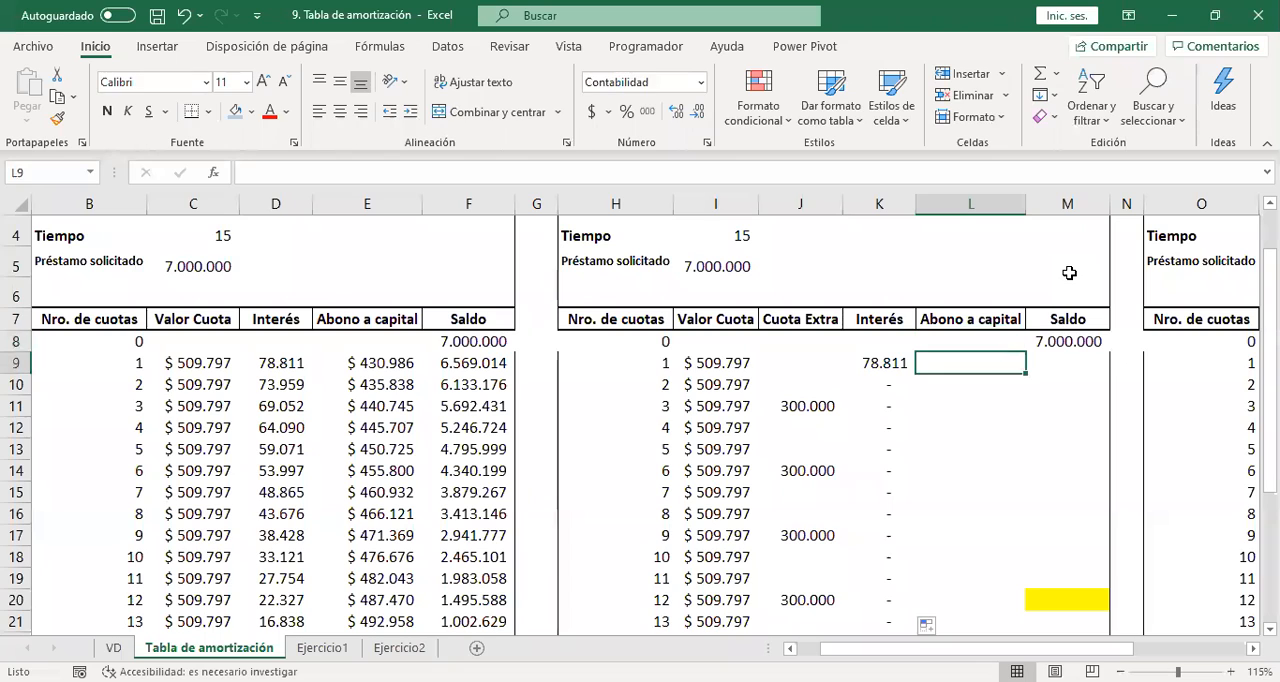
pyautogui.write('+')
pyautogui.press('Left')
pyautogui.press('Left')
pyautogui.press('Left')
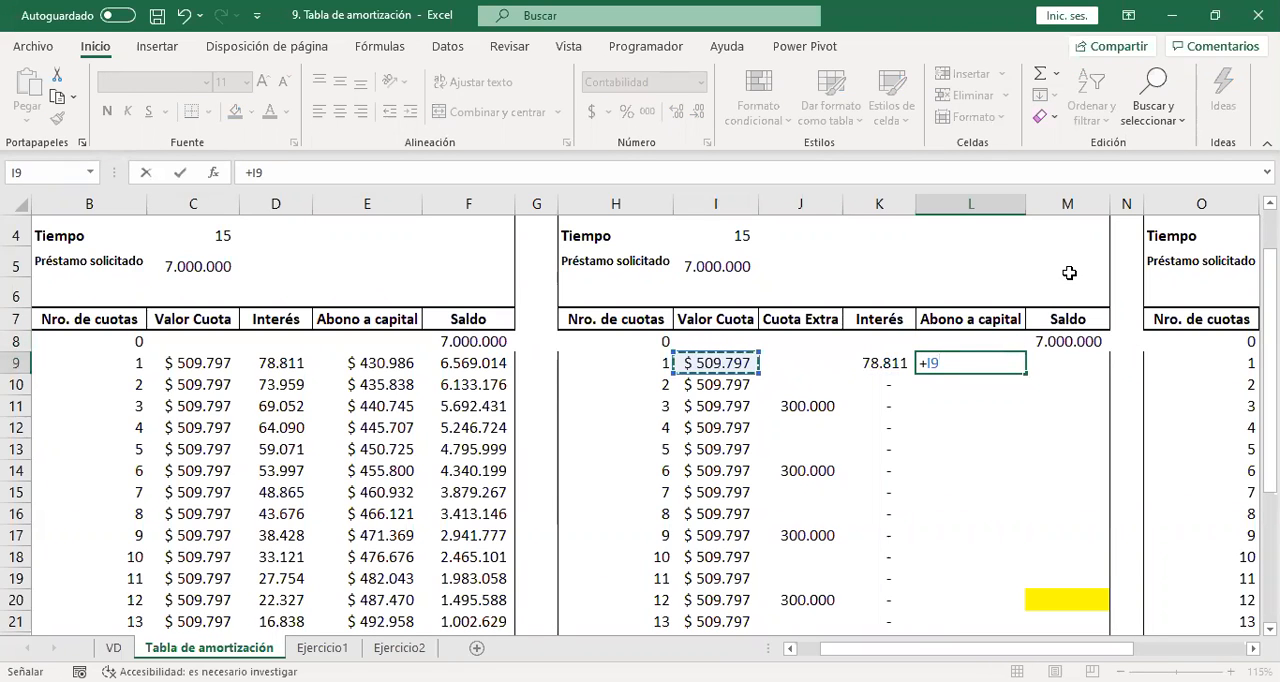
pyautogui.write('-')
pyautogui.press('Left')
pyautogui.press('Return')
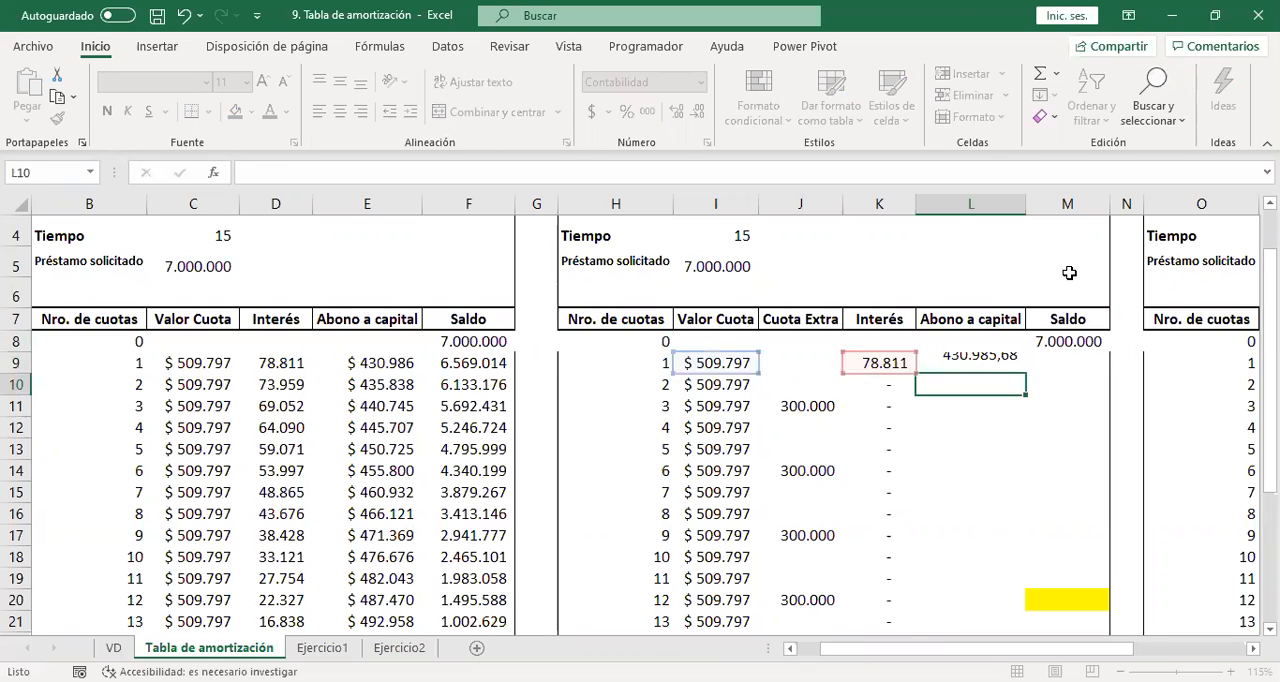
pyautogui.press('Up')
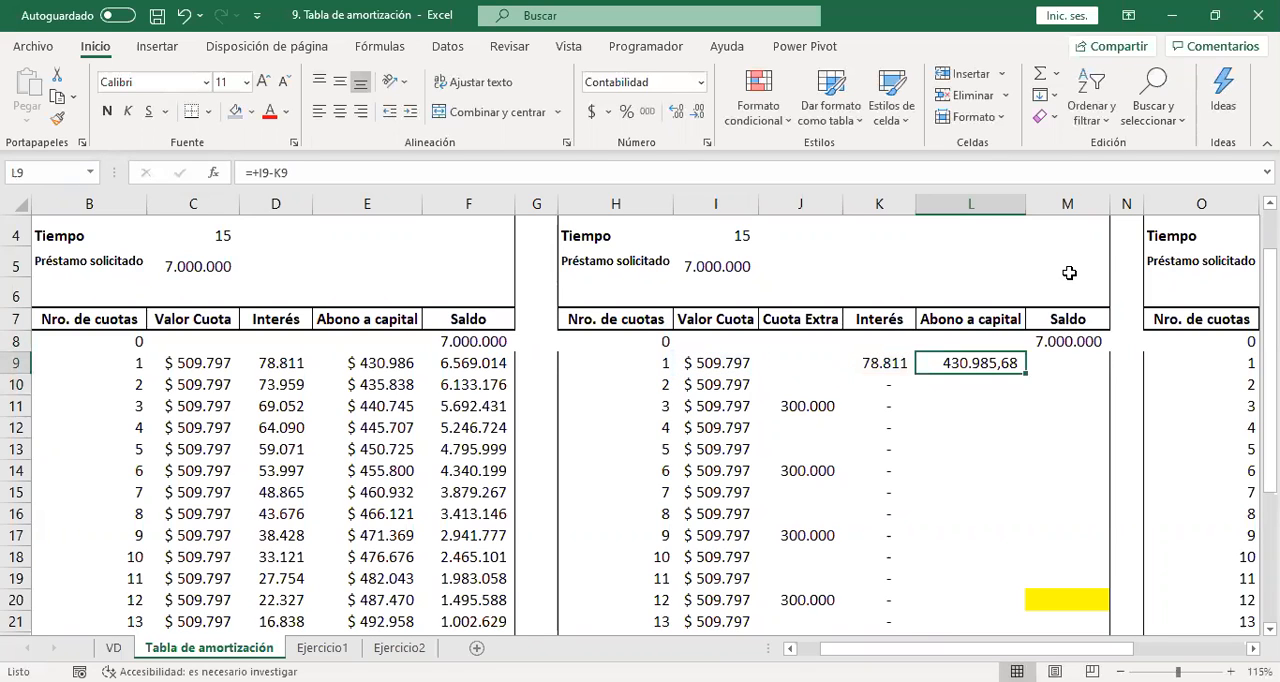
pyautogui.doubleClick(1022, 372)
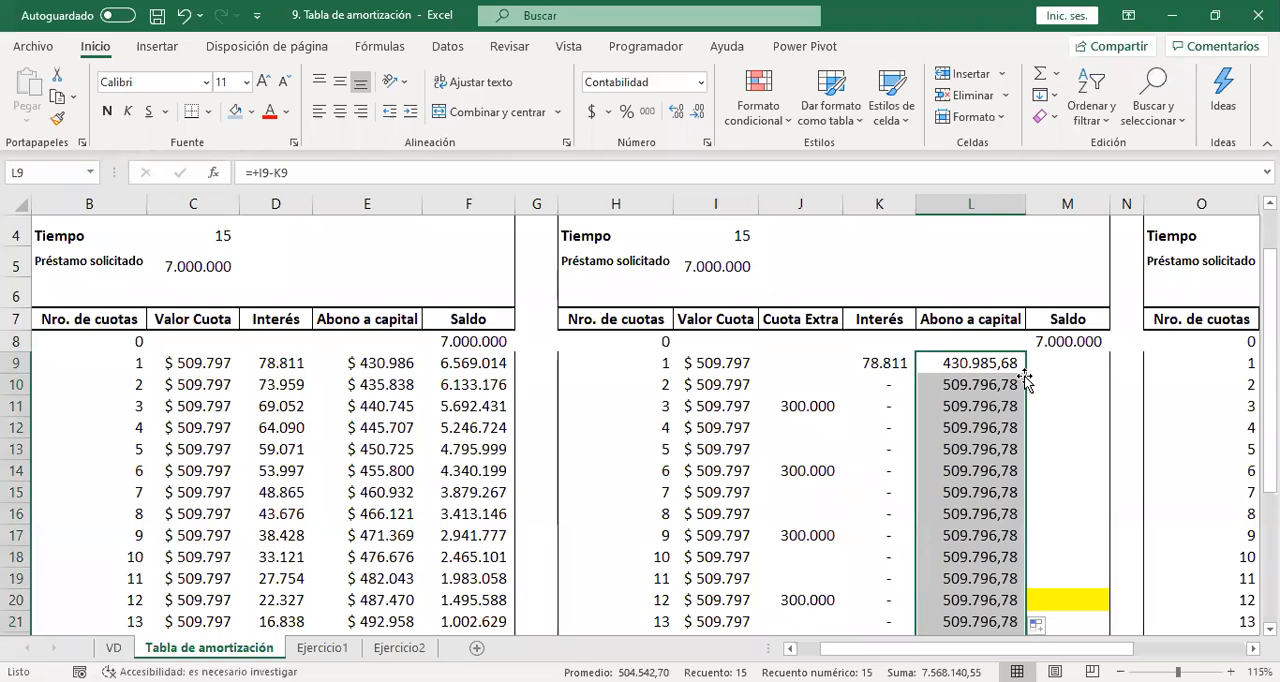
# Calculate the Saldo in M9 as the previous Saldo M8 minus Abono a capital L9, and fill it down to M23.
pyautogui.click(1056, 367)
pyautogui.write('+')
pyautogui.press('Up')
pyautogui.write('-')
pyautogui.press('Left')
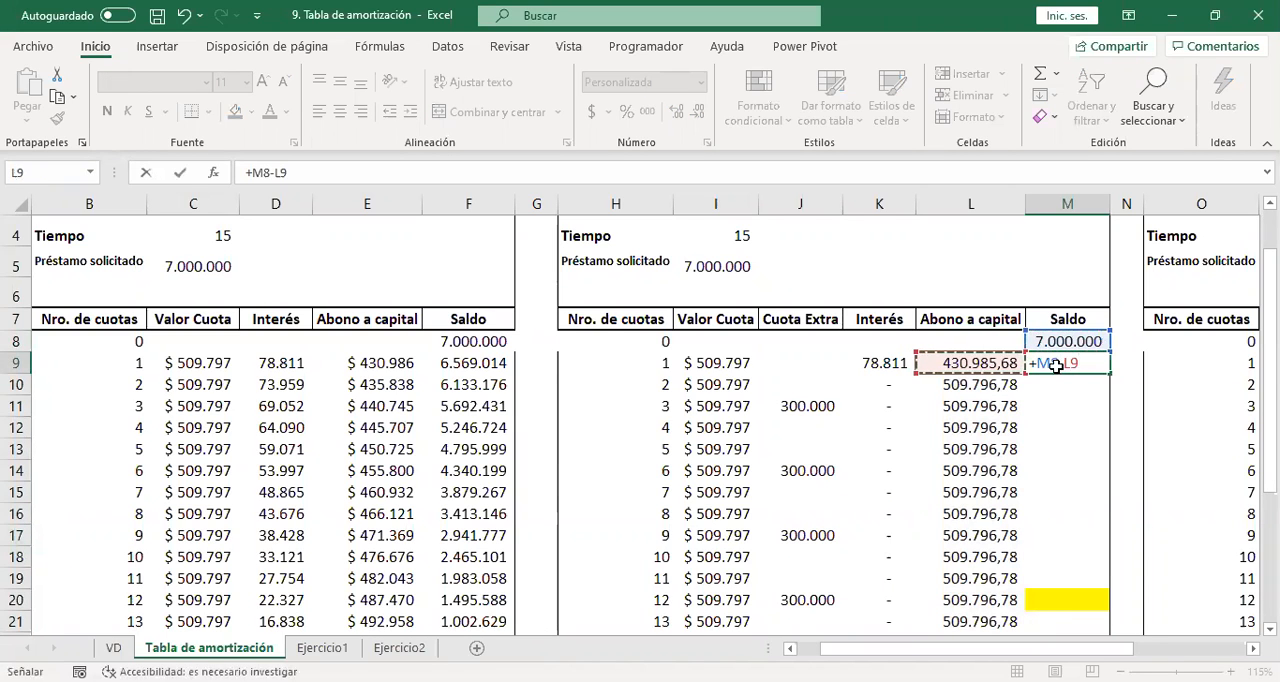
pyautogui.press('Return')
pyautogui.click(1062, 364)
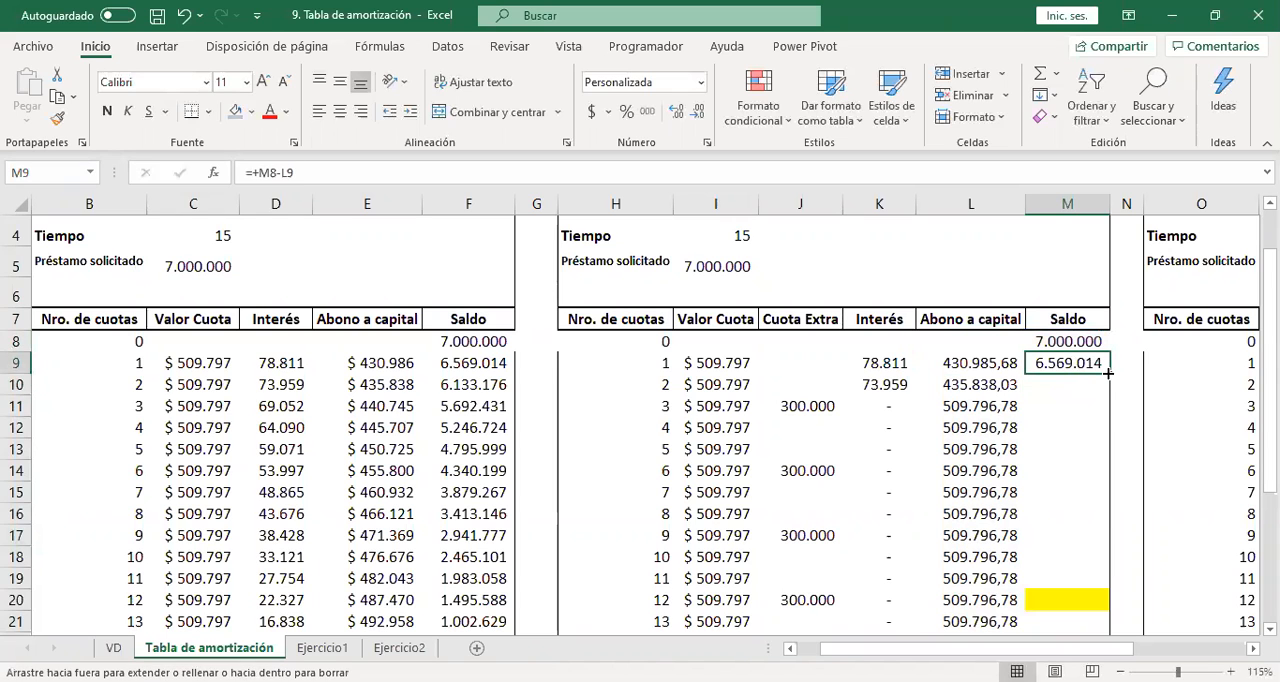
pyautogui.doubleClick(1104, 368)
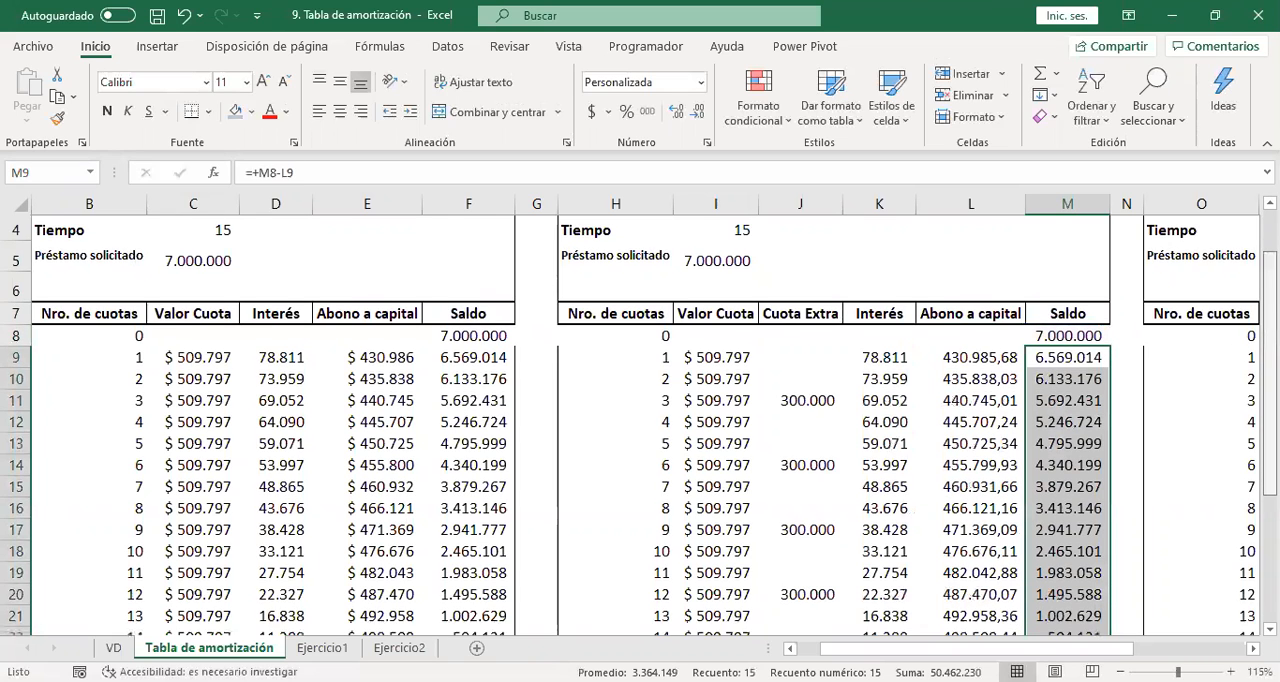
pyautogui.scroll(-3, 1100, 480)
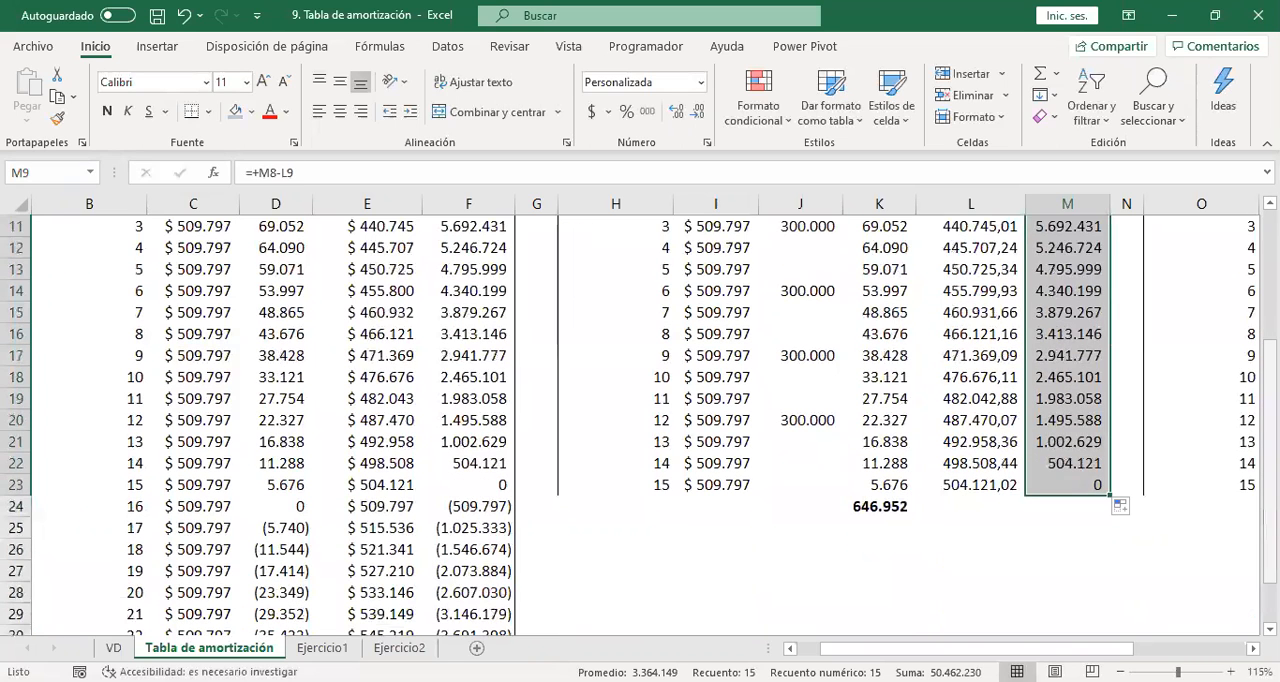
pyautogui.click(1075, 488)
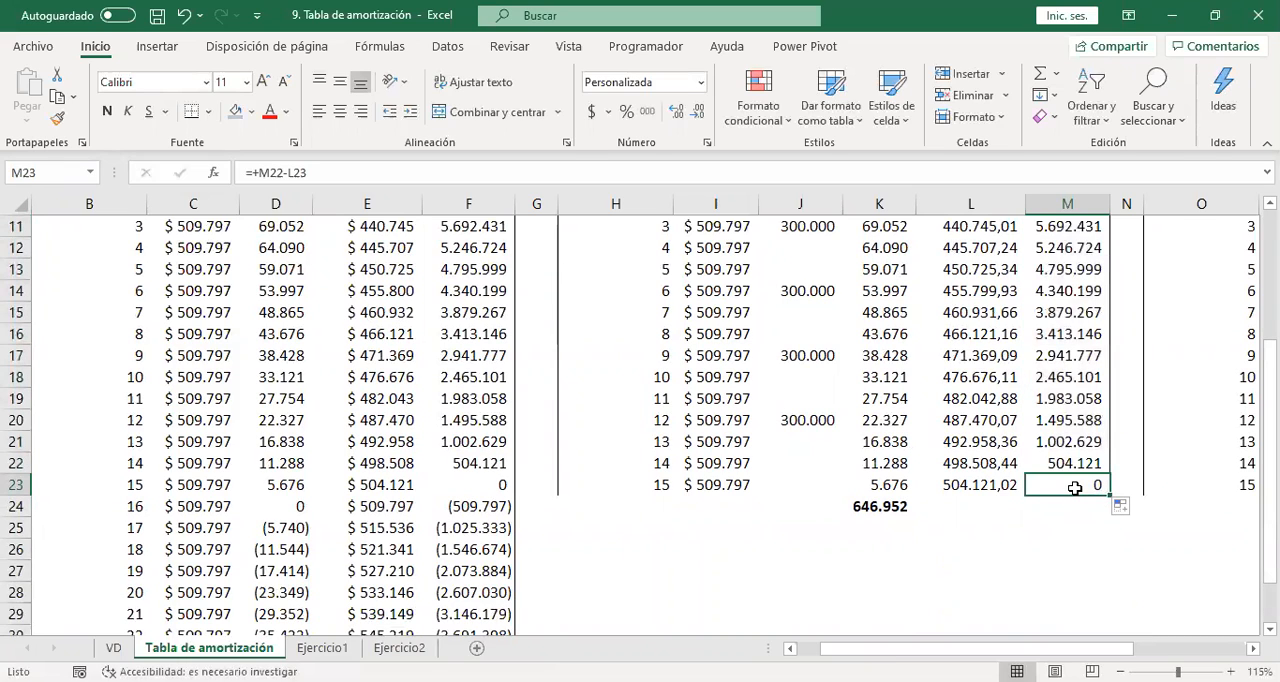
# Add the Cuota Extra J9 to the PAGO formula of the first Valor Cuota in I9.
pyautogui.press('Left')
pyautogui.press('Left')
pyautogui.press('Left')
pyautogui.press('Left')
pyautogui.press('Left')
pyautogui.press('Left')
pyautogui.press('Up')
pyautogui.press('Up')
pyautogui.press('Up')
pyautogui.press('Up')
pyautogui.press('Up')
pyautogui.press('Up')
pyautogui.press('Up')
pyautogui.press('Up')
pyautogui.press('Up')
pyautogui.press('Up')
pyautogui.press('Up')
pyautogui.press('Up')
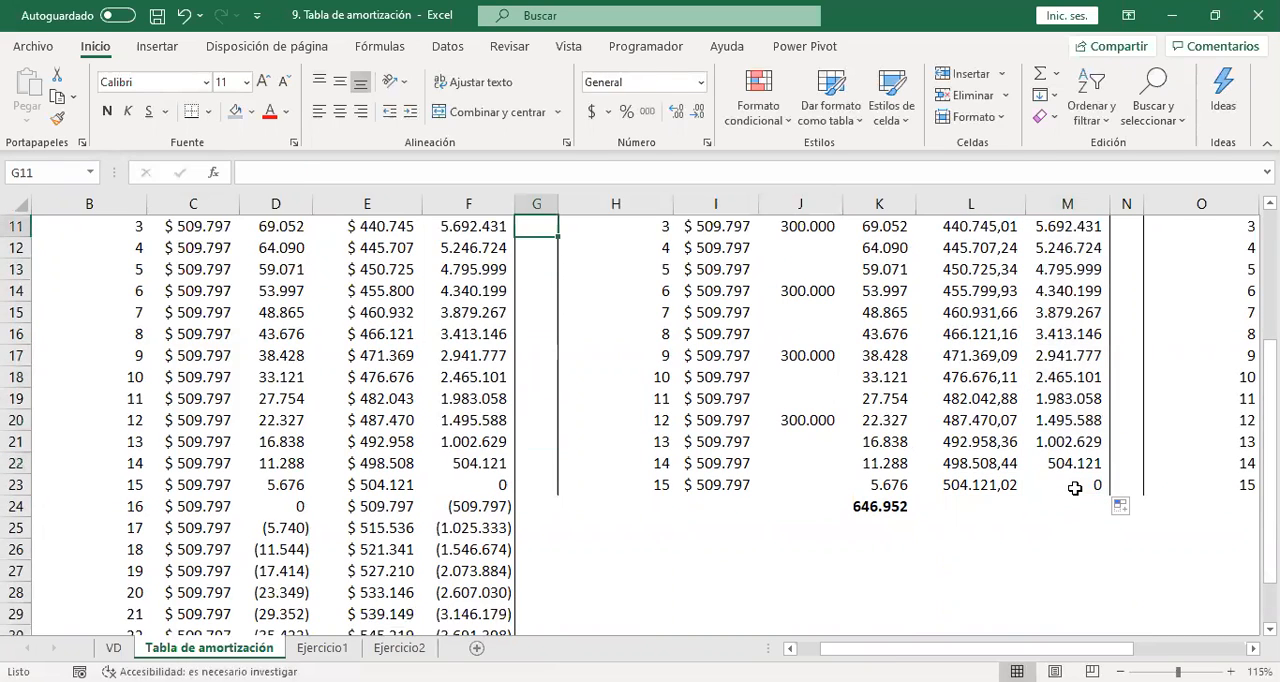
pyautogui.press('Up')
pyautogui.press('Up')
pyautogui.press('Up')
pyautogui.press('Up')
pyautogui.press('Up')
pyautogui.press('Up')
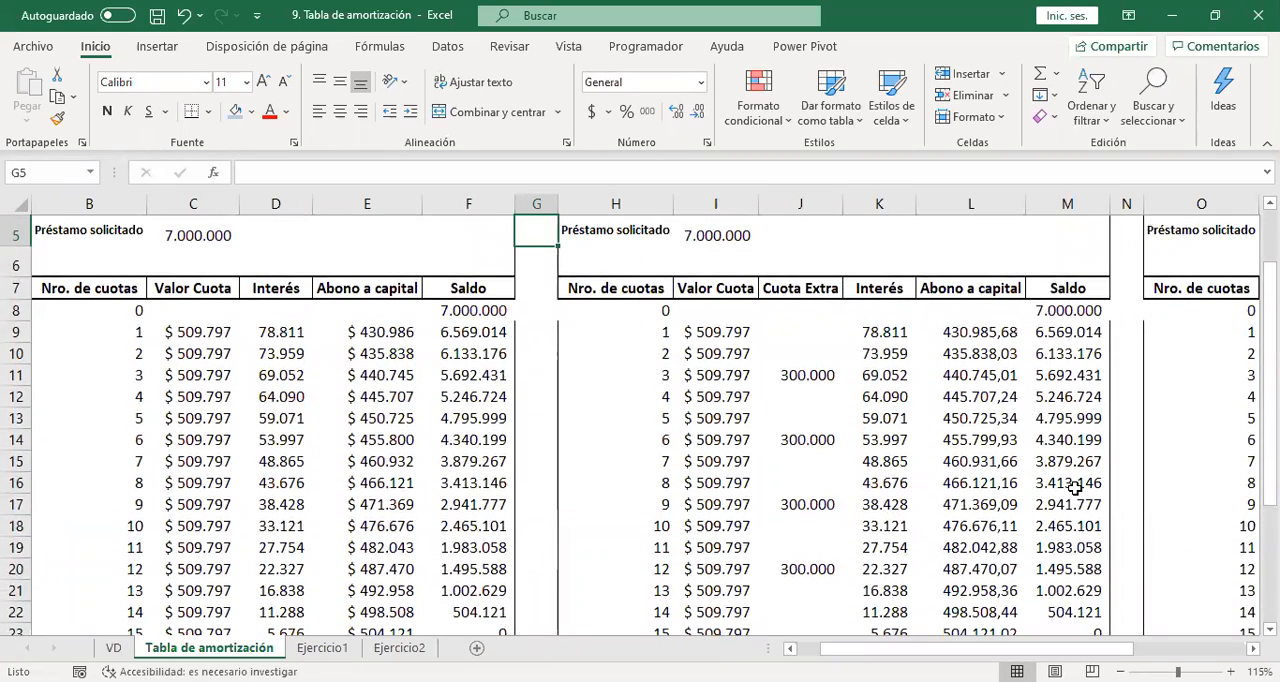
pyautogui.press('Down')
pyautogui.press('Down')
pyautogui.press('Down')
pyautogui.press('Down')
pyautogui.press('Right')
pyautogui.press('Right')
pyautogui.press('Down')
pyautogui.press('Down')
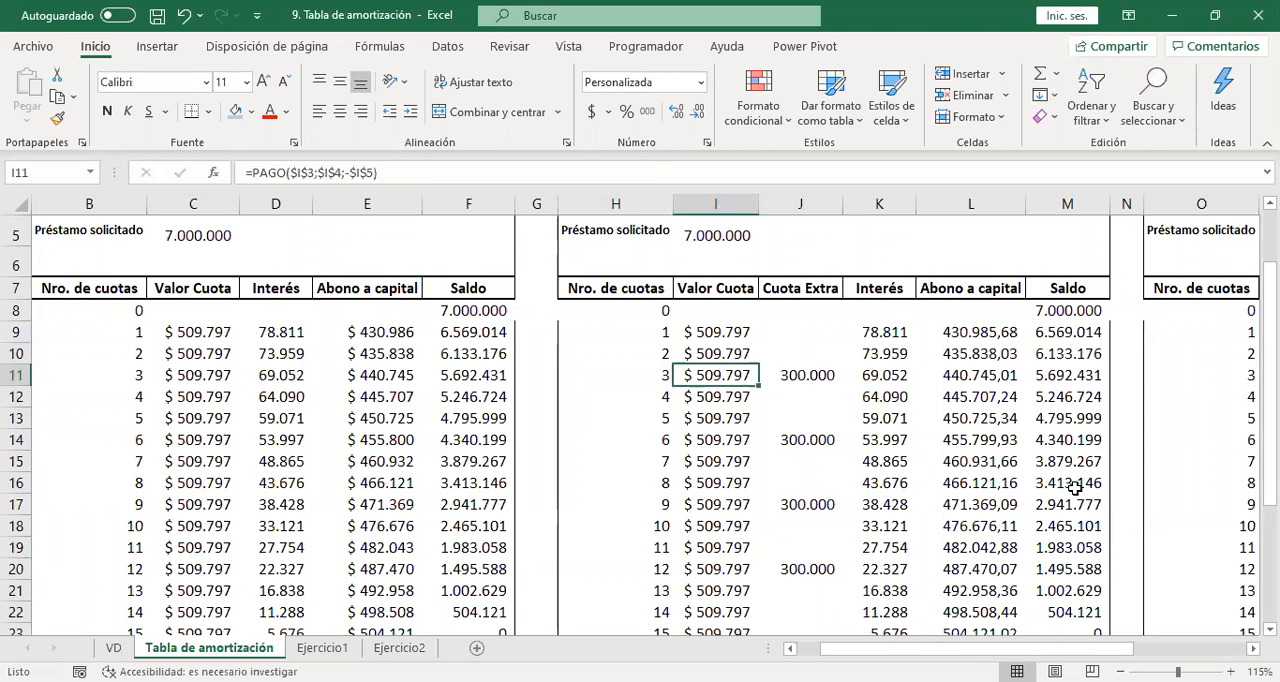
pyautogui.press('Up')
pyautogui.press('Up')
pyautogui.press('F2')
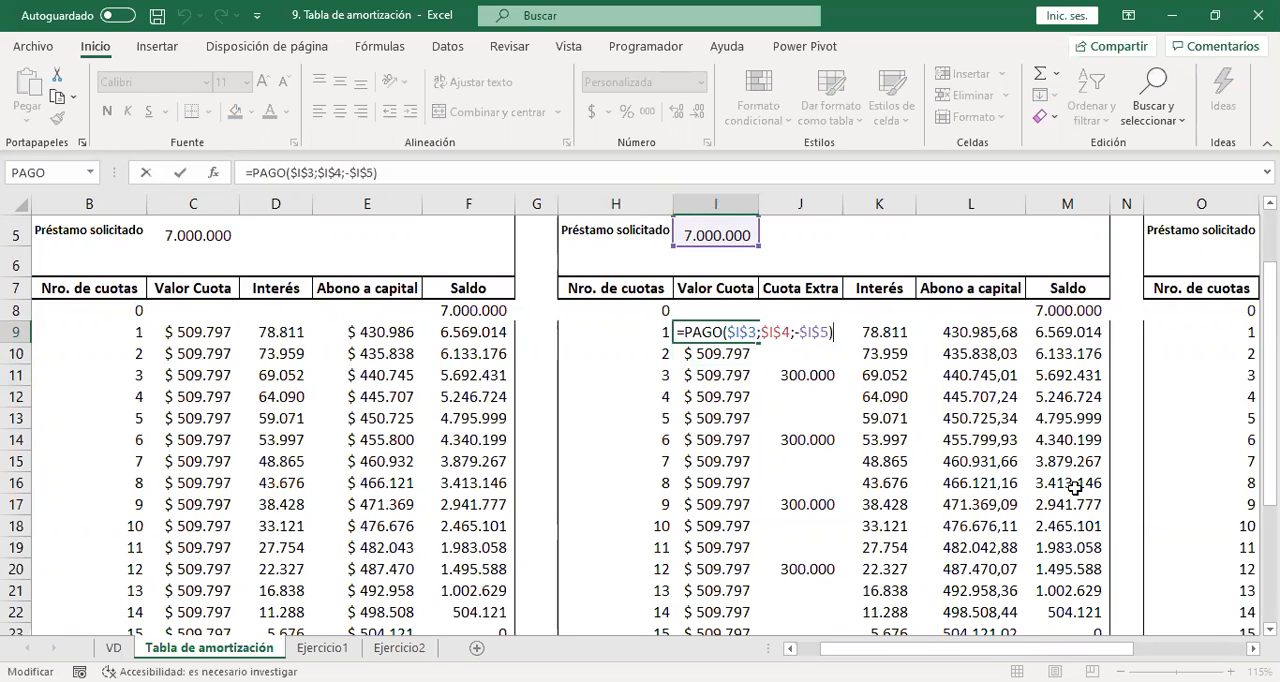
pyautogui.write('+')
pyautogui.click(835, 311)
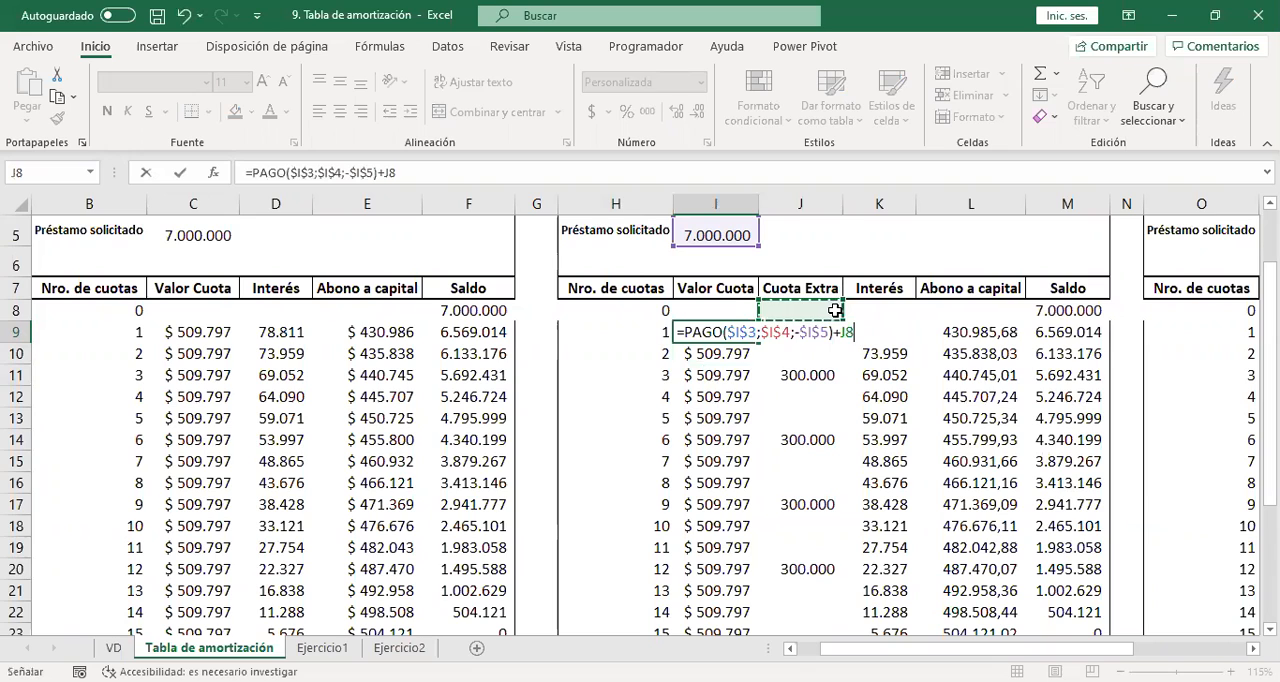
pyautogui.press('Down')
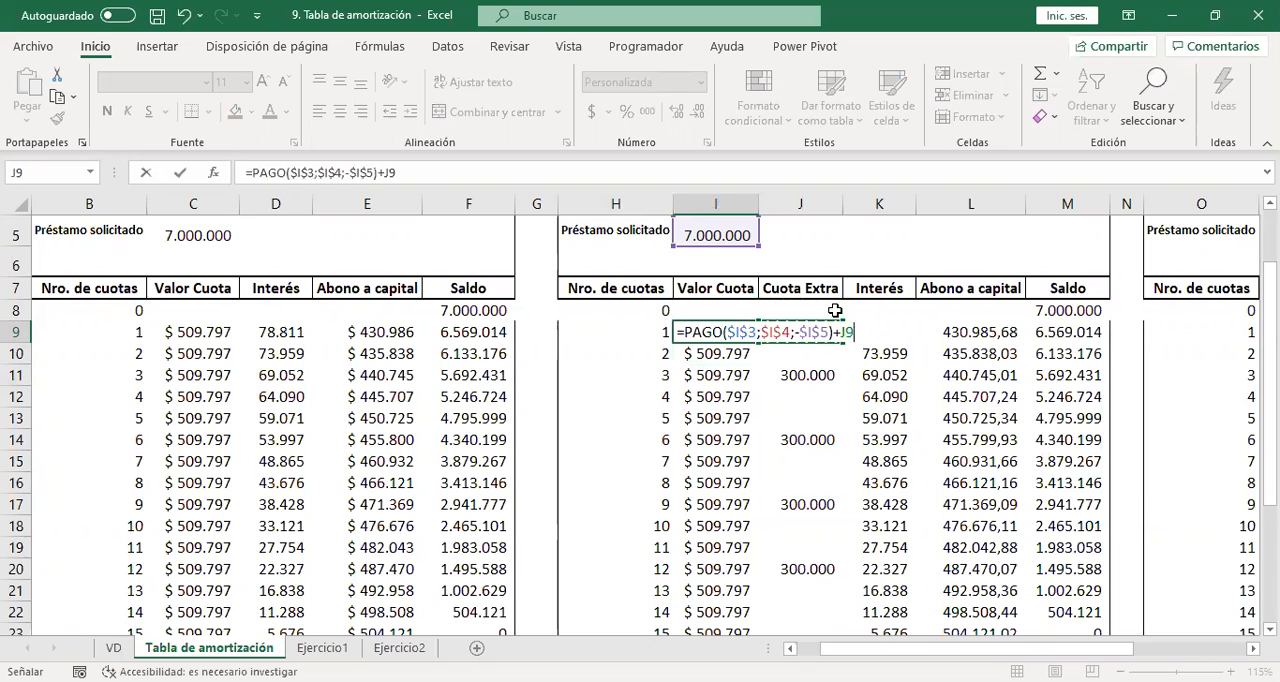
pyautogui.press('Return')
# Fill the updated Valor Cuota formula from I9 down to I23.
pyautogui.click(734, 331)
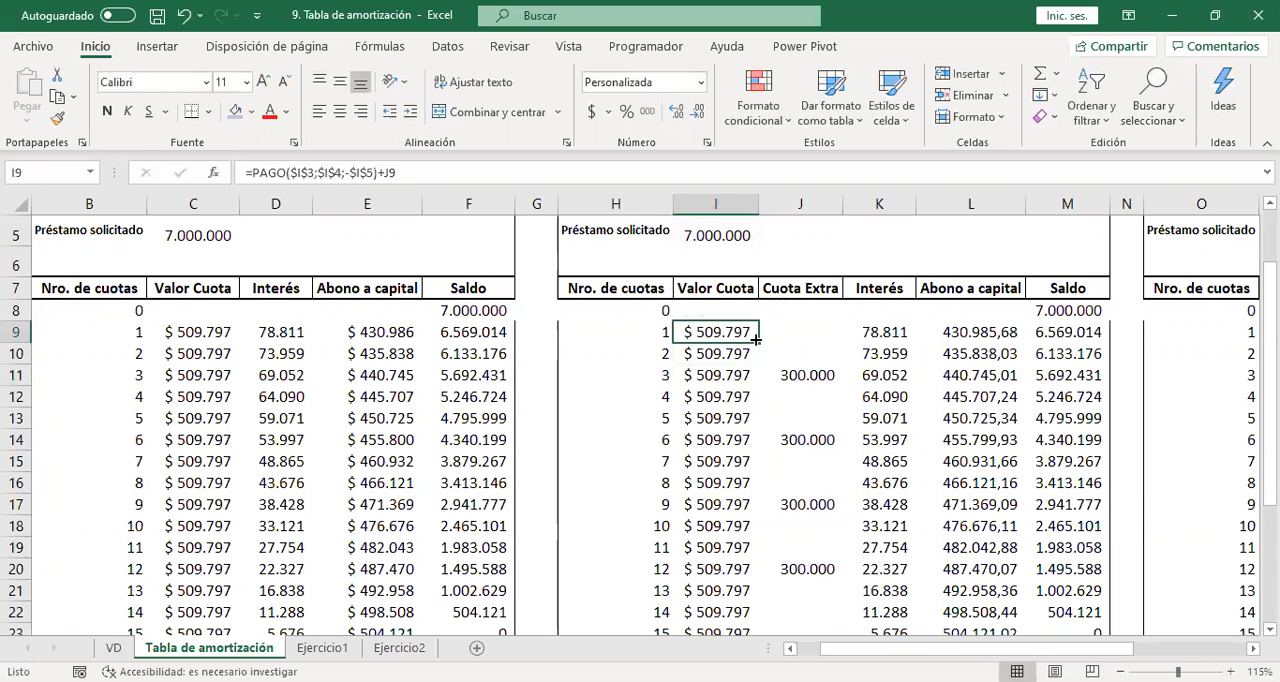
pyautogui.moveTo(756, 341); pyautogui.dragTo(760, 577)
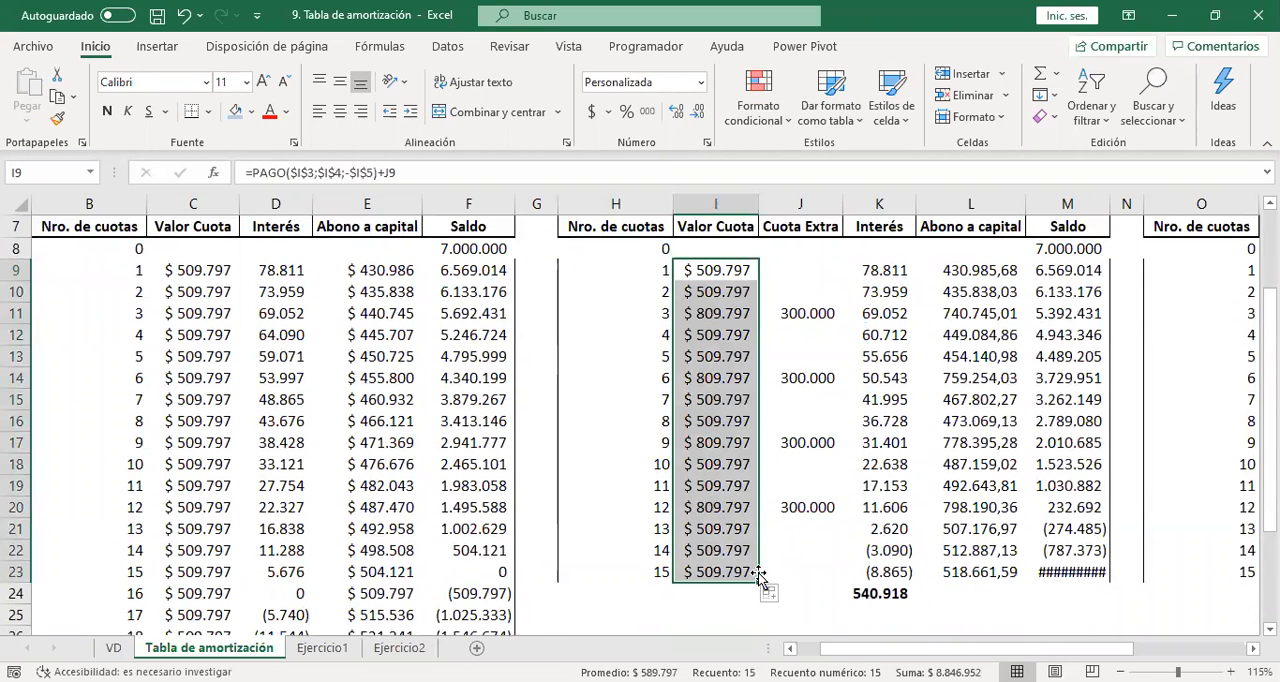
pyautogui.click(700, 372)
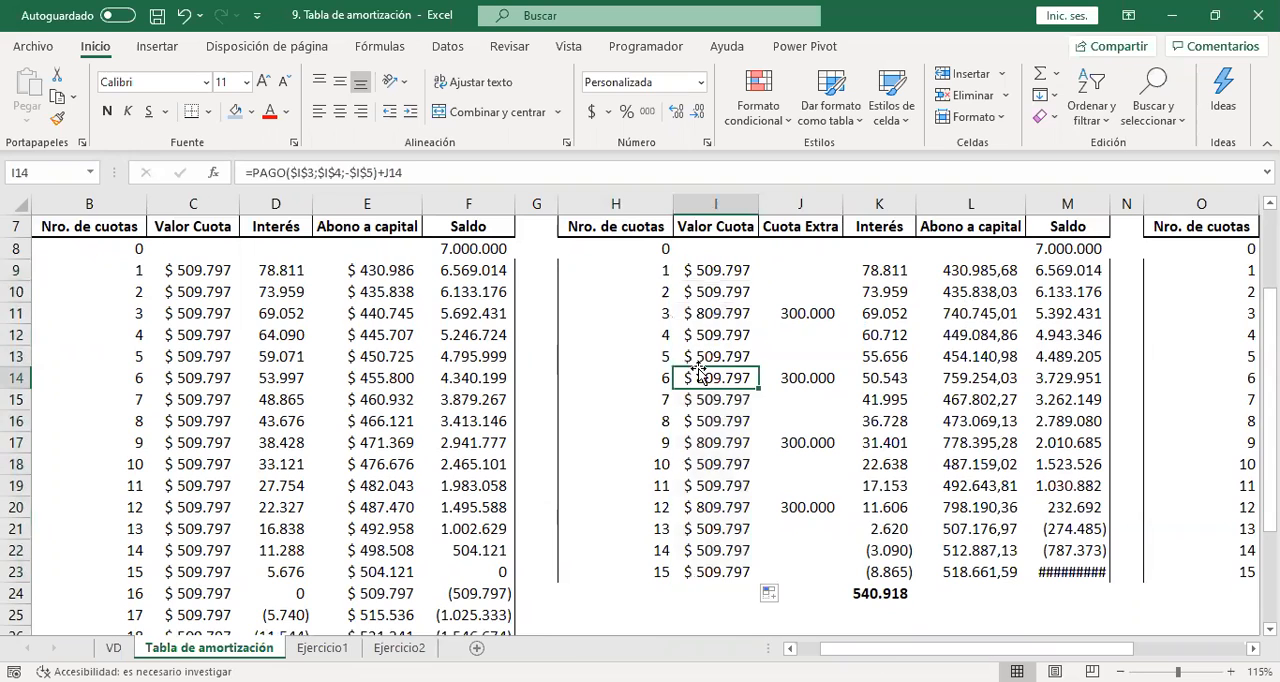
# Colour the Valor Cuota text red for installments 3, 6, 9 and 12 in I11, I14, I17 and I20.
pyautogui.click(676, 315)
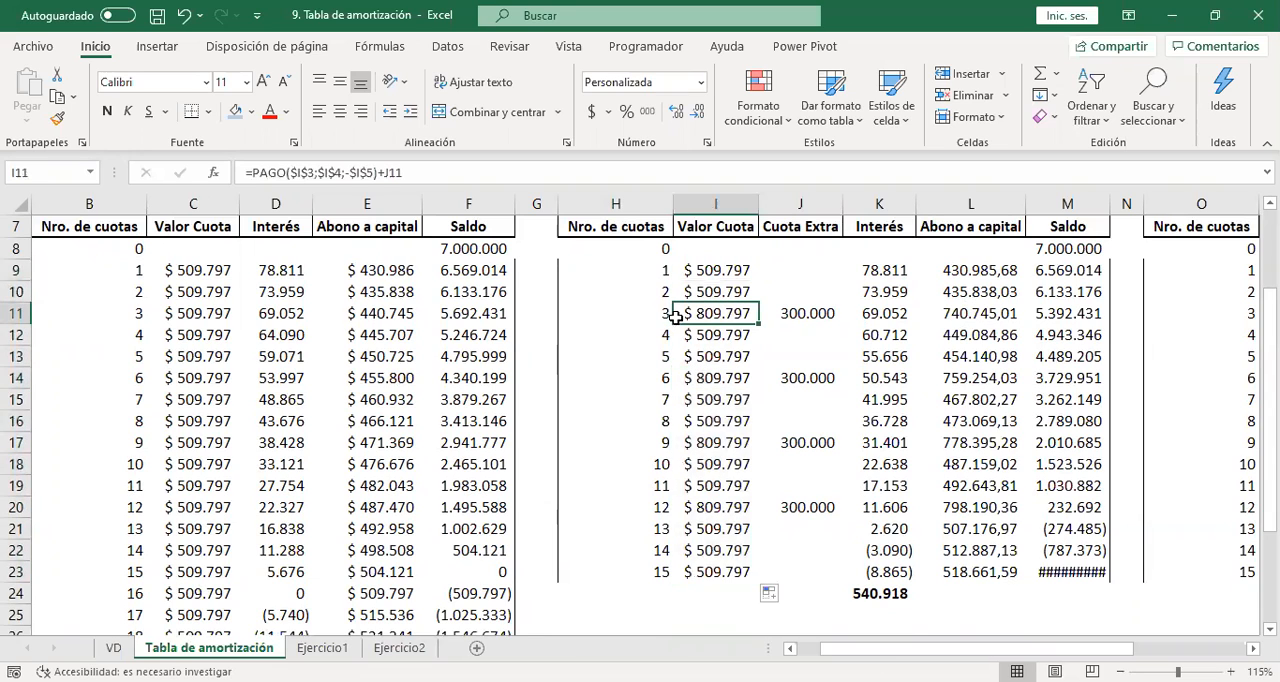
pyautogui.click(269, 113)
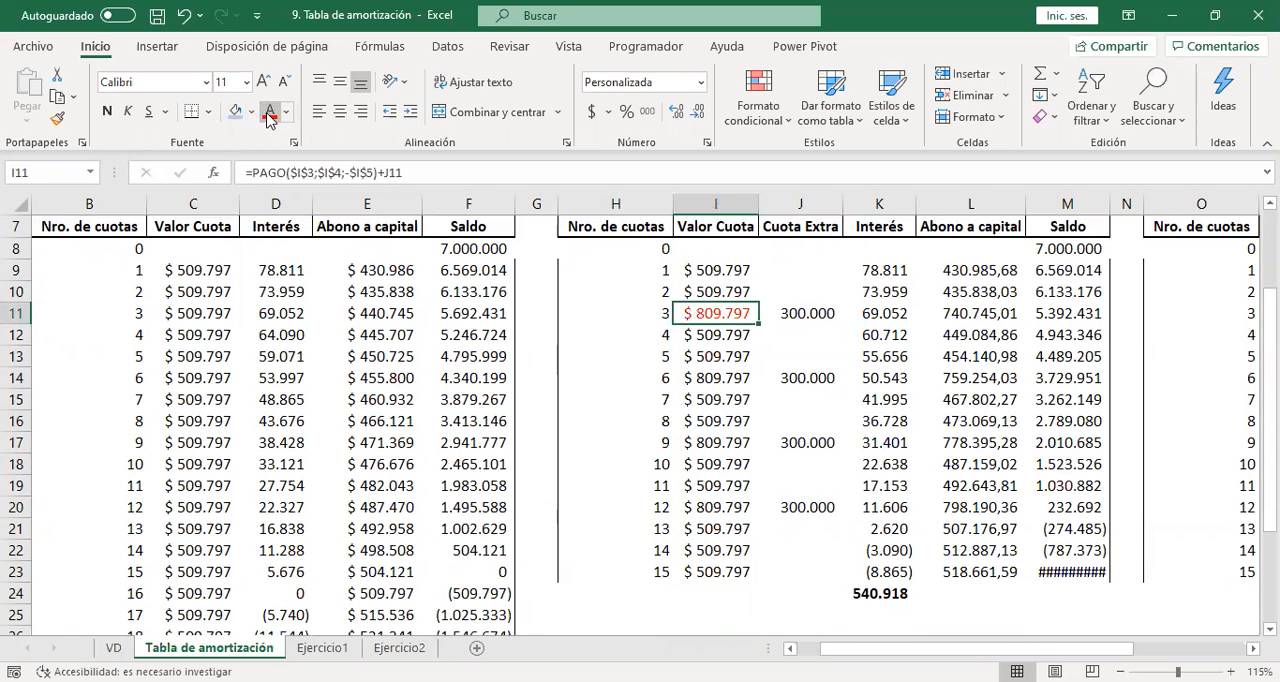
pyautogui.press('Down')
pyautogui.press('Down')
pyautogui.press('Down')
pyautogui.click(269, 113)
pyautogui.press('Down')
pyautogui.press('Down')
pyautogui.press('Down')
pyautogui.press('Down')
pyautogui.press('Up')
pyautogui.click(269, 113)
pyautogui.press('Down')
pyautogui.press('Down')
pyautogui.press('Down')
pyautogui.click(269, 113)
pyautogui.press('Down')
pyautogui.press('Down')
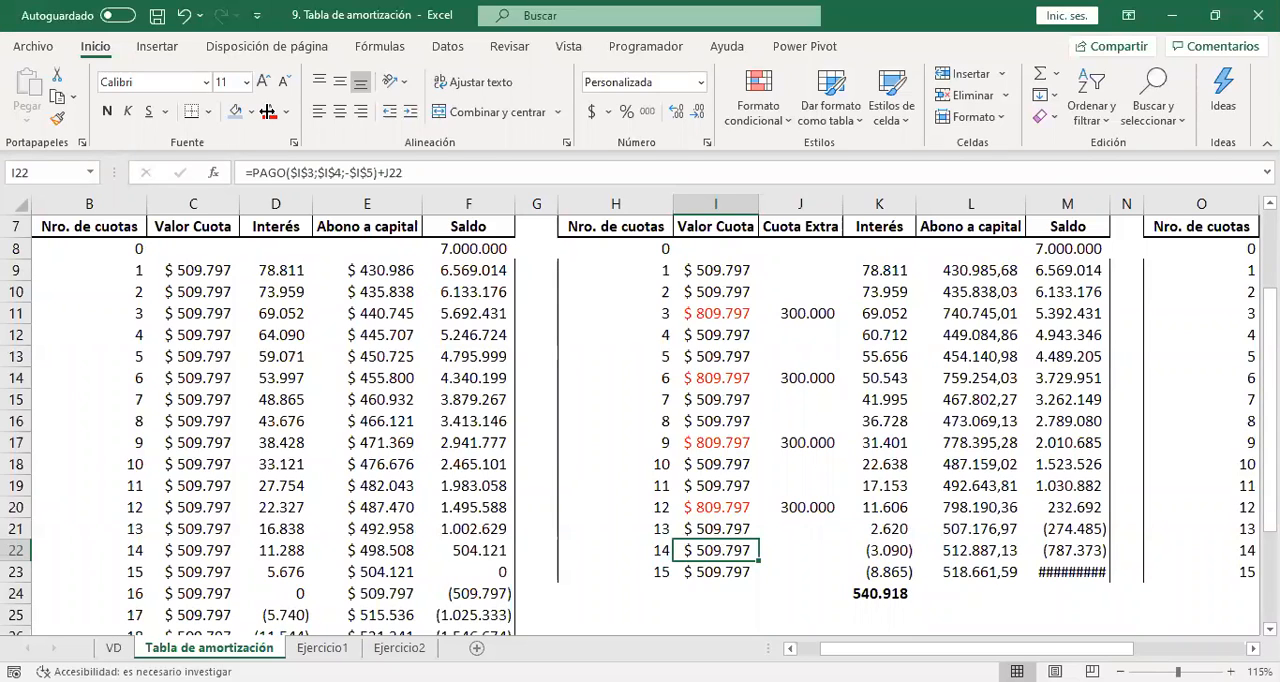
# Autofit the width of Saldo column M and examine the balances of installments 12 to 15 in M20:M23.
pyautogui.doubleClick(1108, 203)
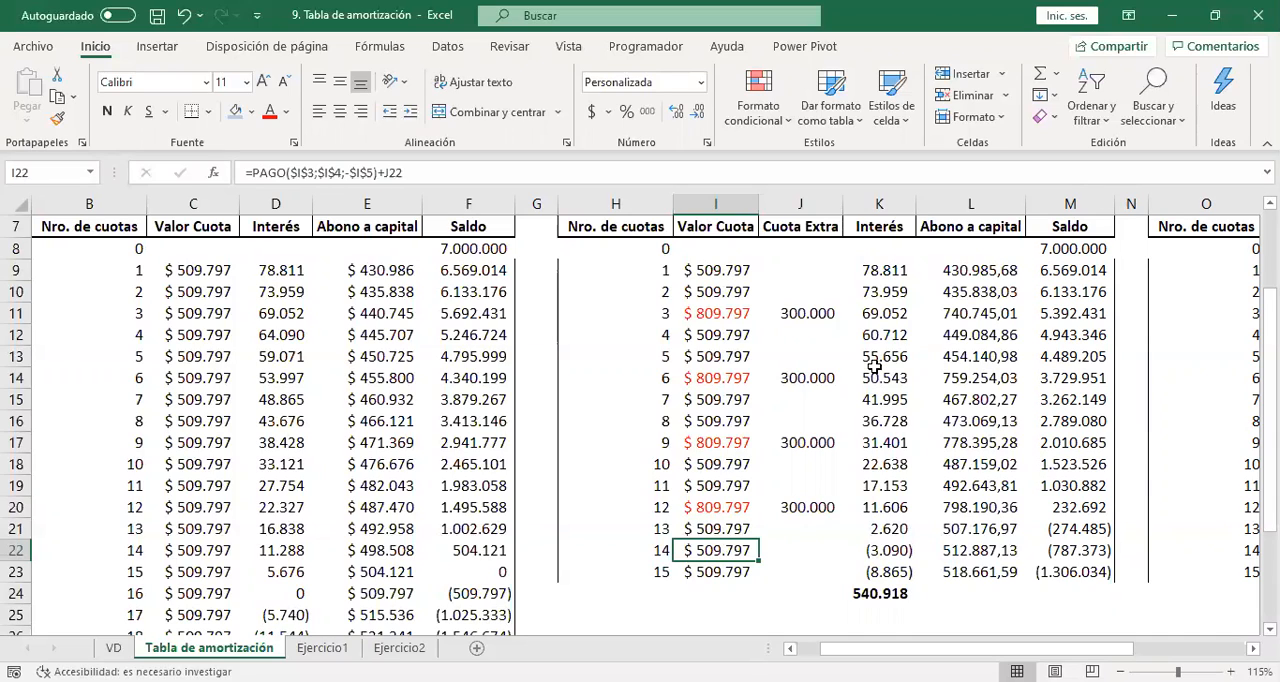
pyautogui.click(1072, 533)
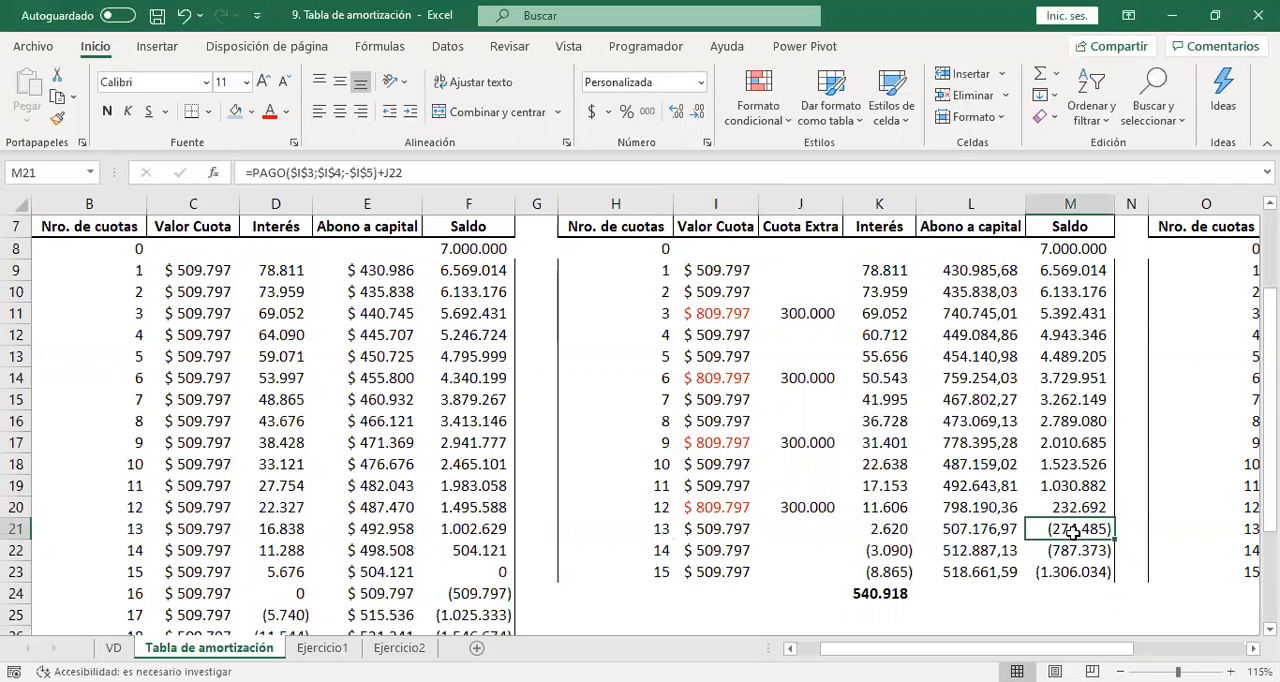
pyautogui.rightClick(1072, 530)
pyautogui.click(1072, 525)
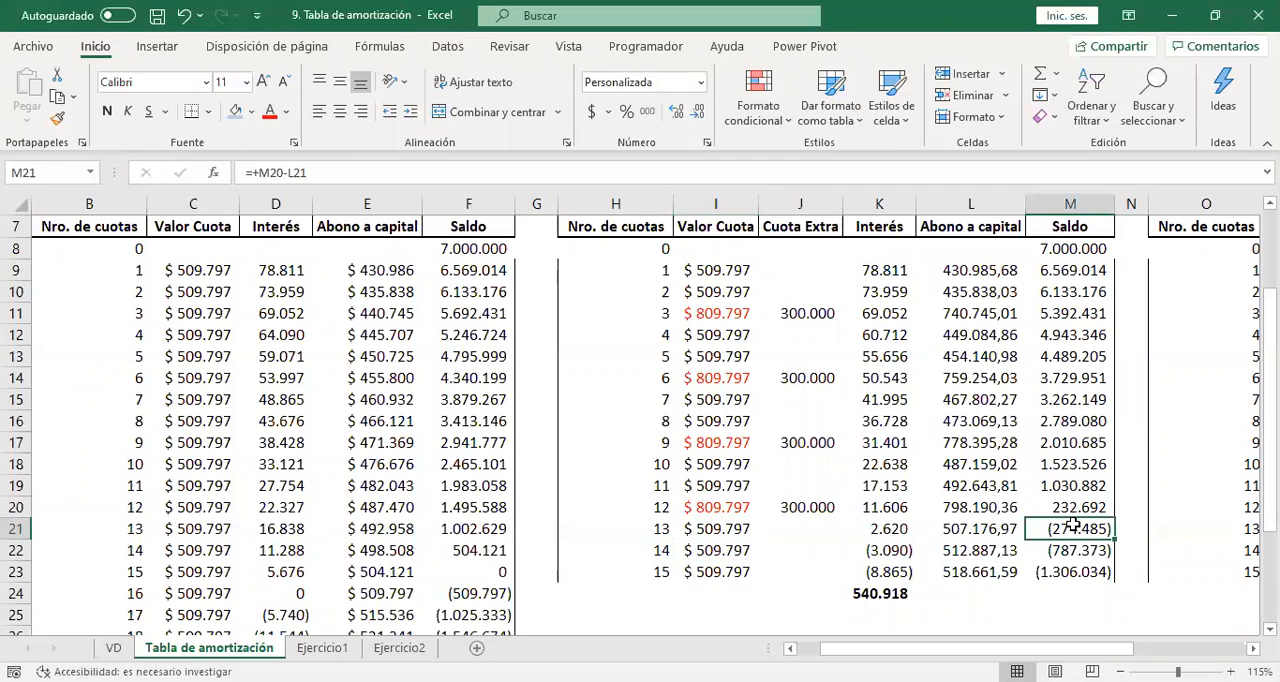
pyautogui.moveTo(1064, 535); pyautogui.dragTo(1056, 568)
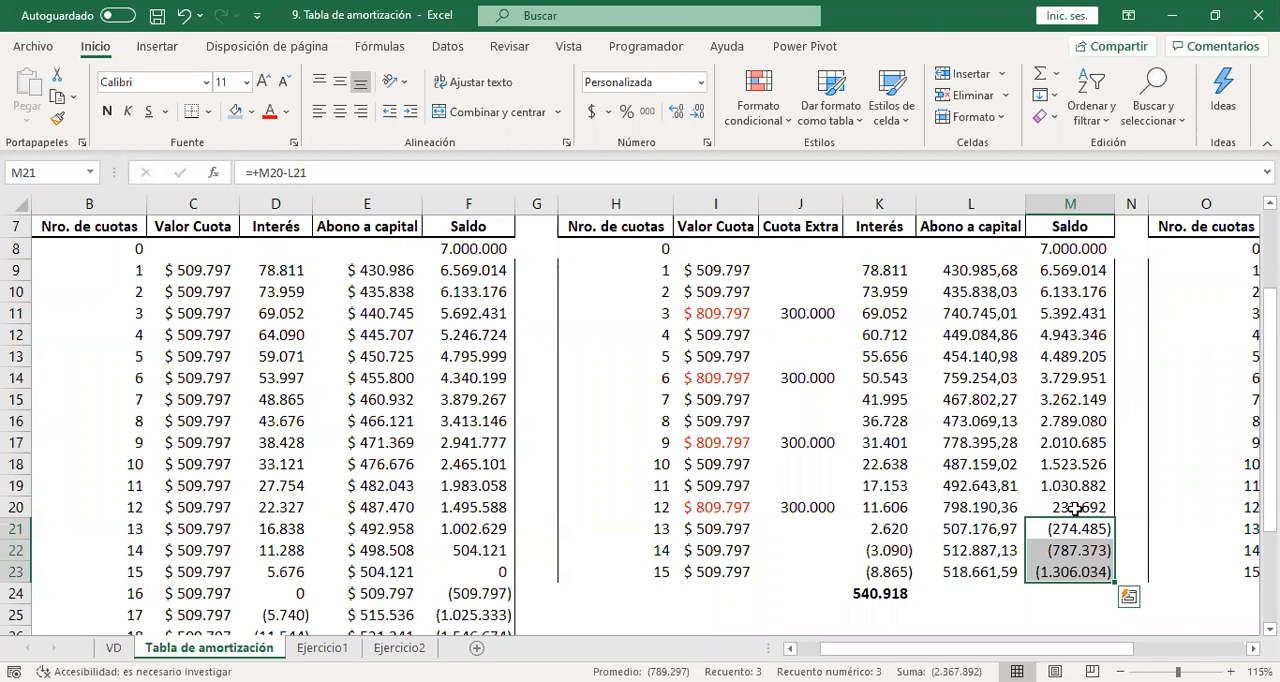
pyautogui.click(1073, 509)
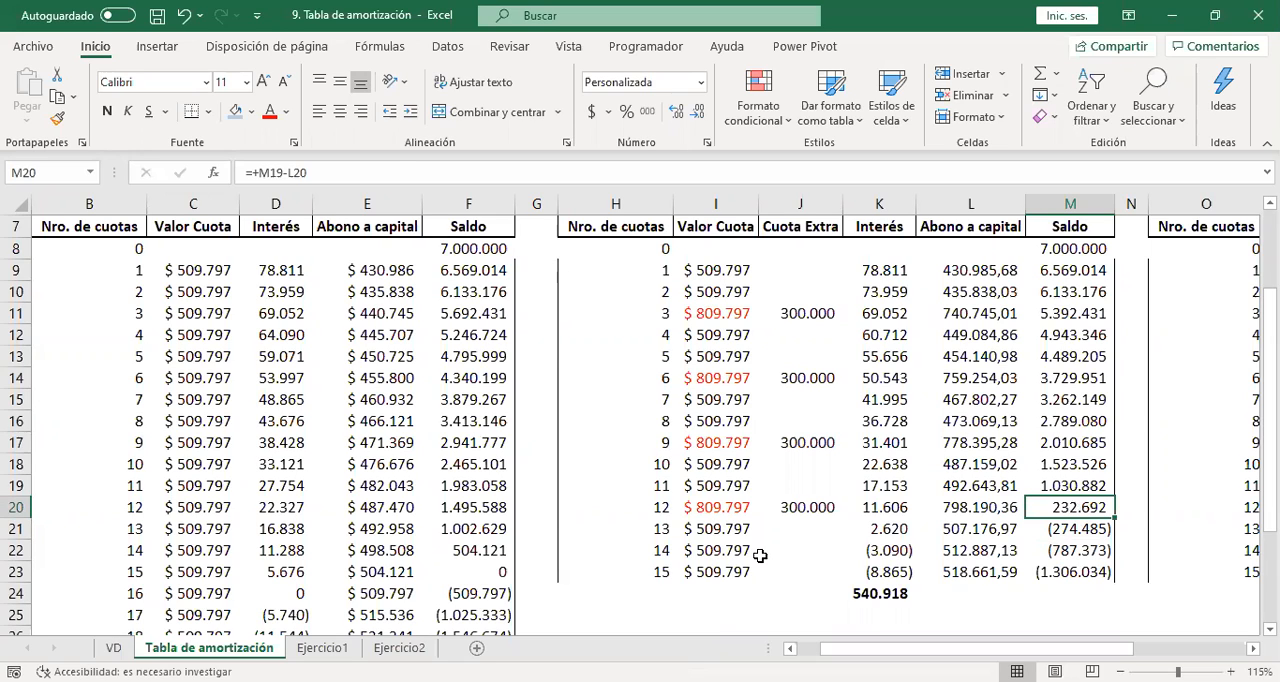
# Replace the Valor Cuota of installment 13 in I21 with the remaining Saldo M20 plus Interés K21.
pyautogui.click(724, 531)
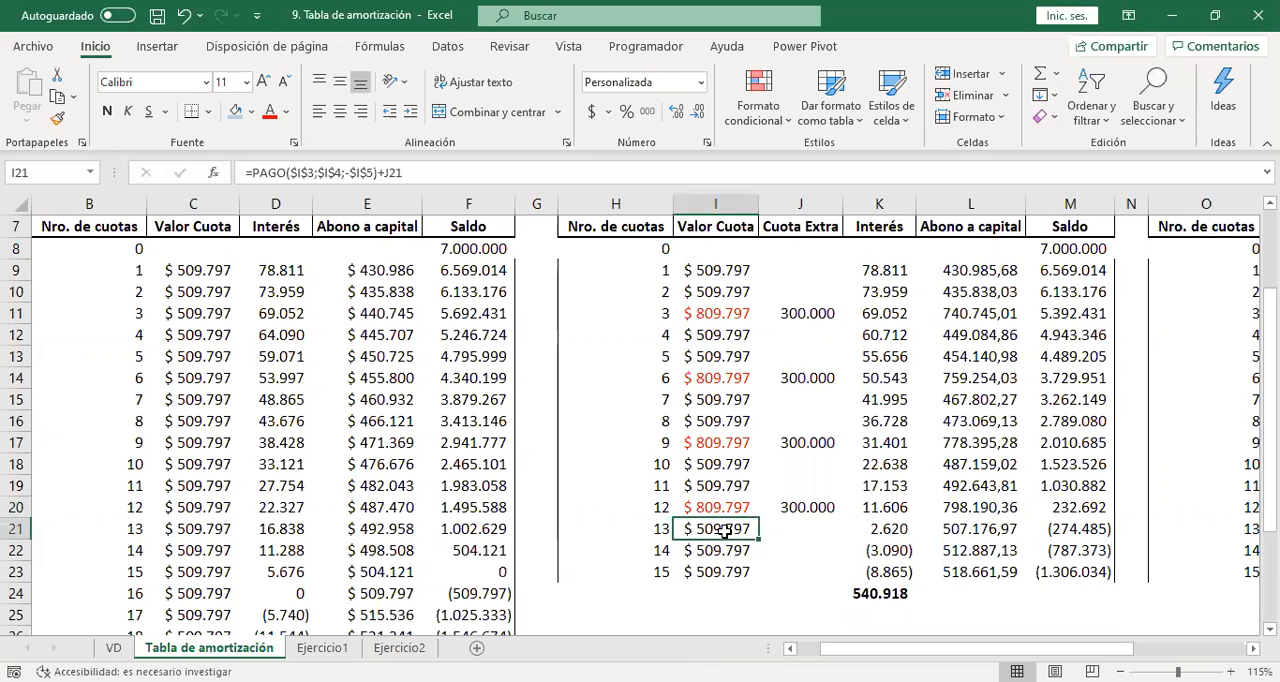
pyautogui.write('+')
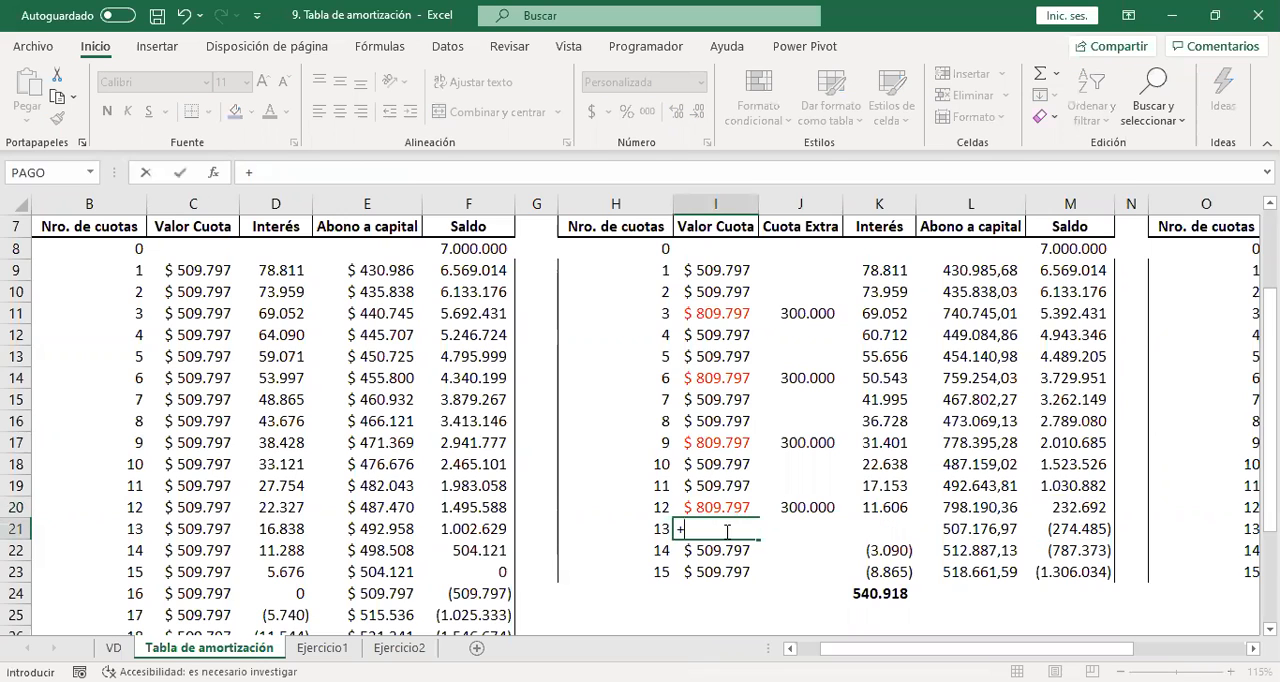
pyautogui.click(1057, 500)
pyautogui.write('+')
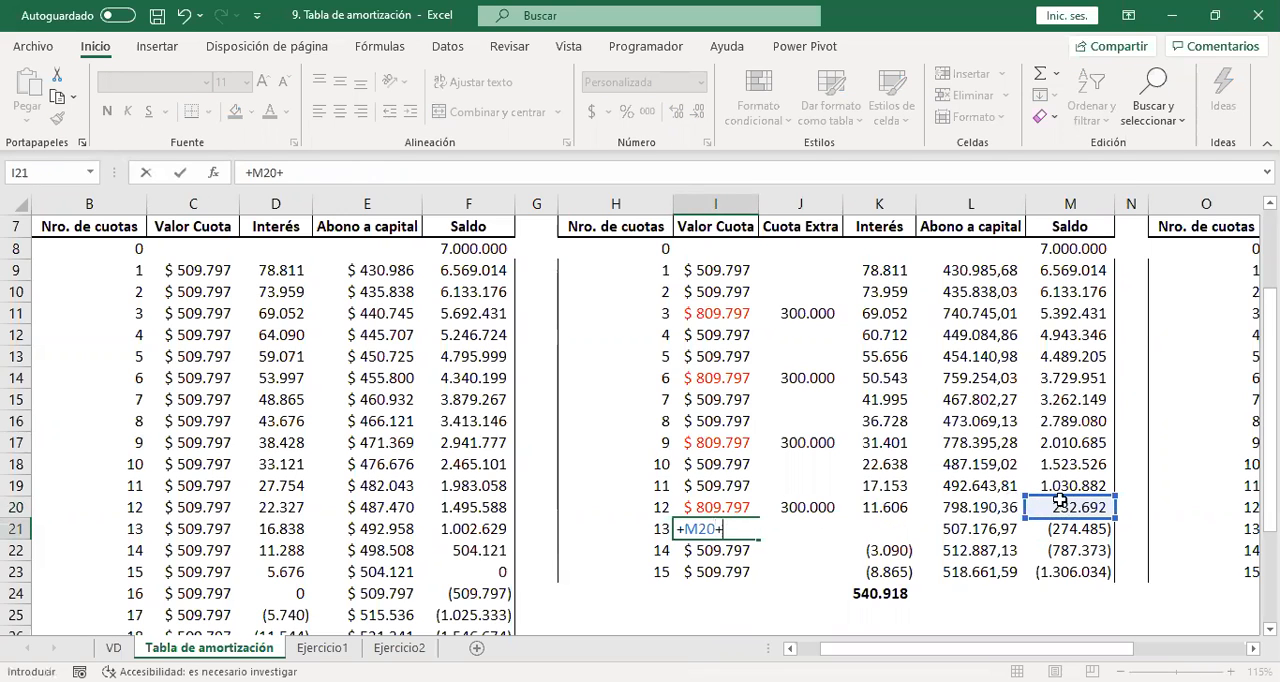
pyautogui.click(945, 522)
pyautogui.press('Left')
pyautogui.press('Return')
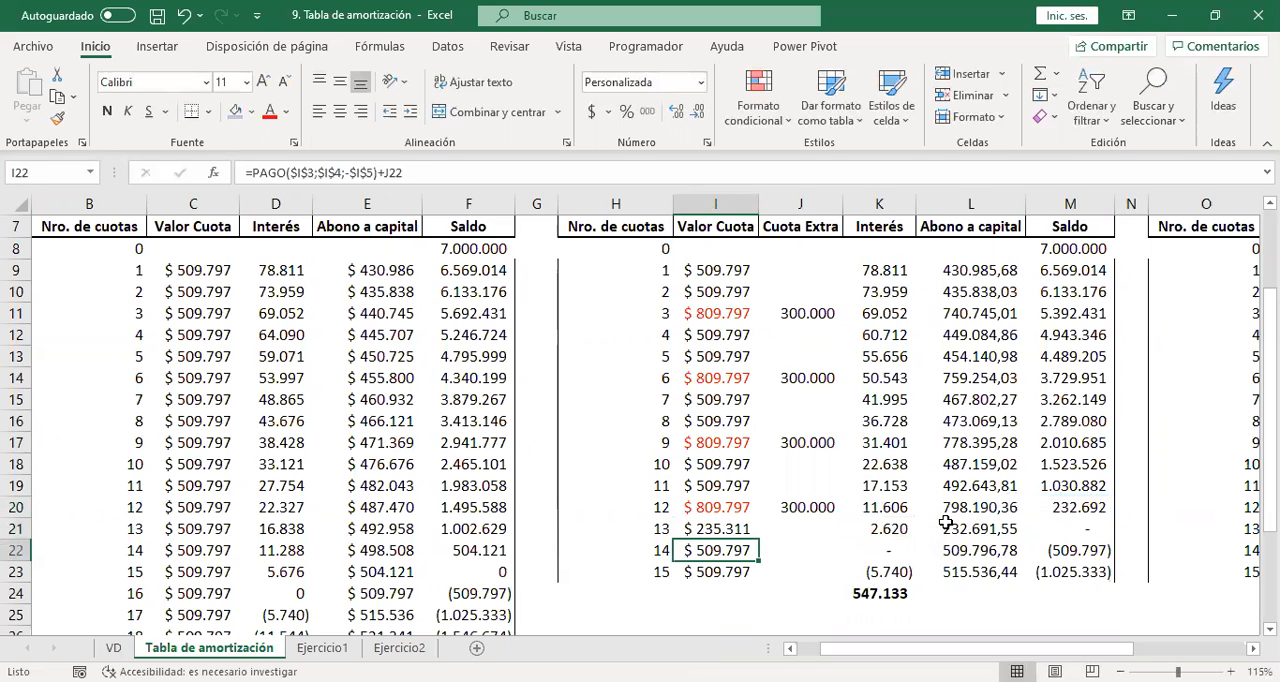
# Clear the Interés of installment 15 in K23.
pyautogui.click(1090, 524)
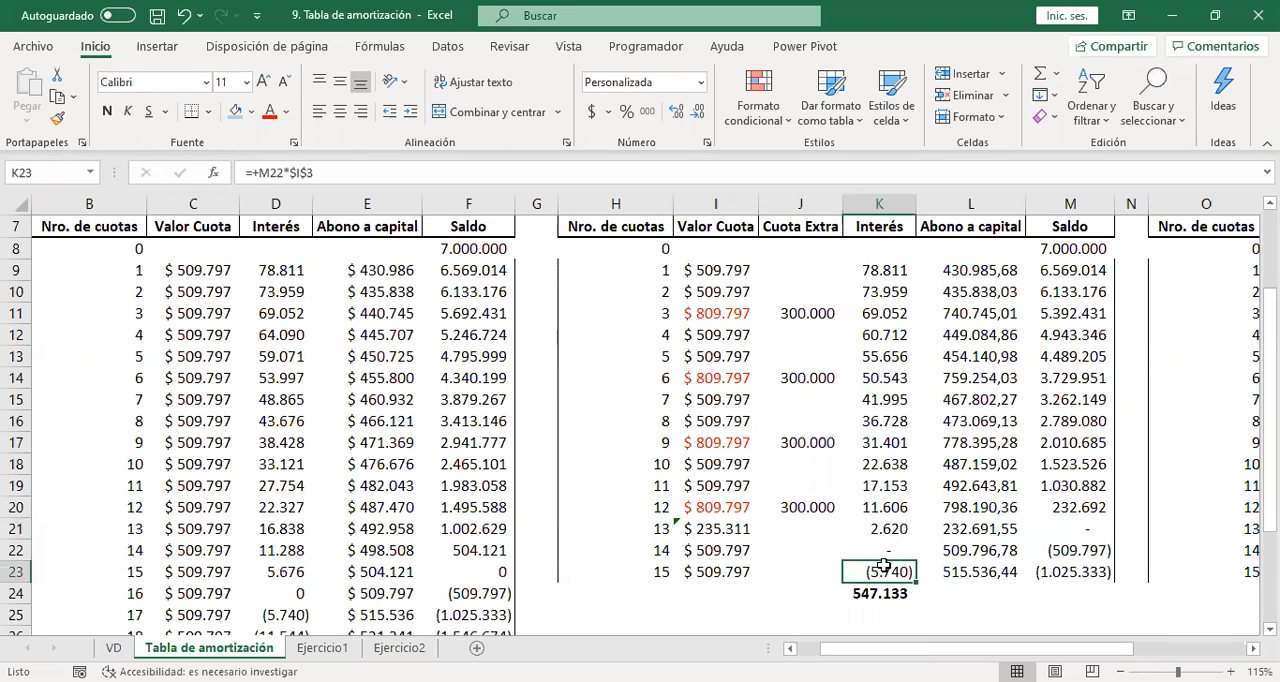
pyautogui.press('Delete')
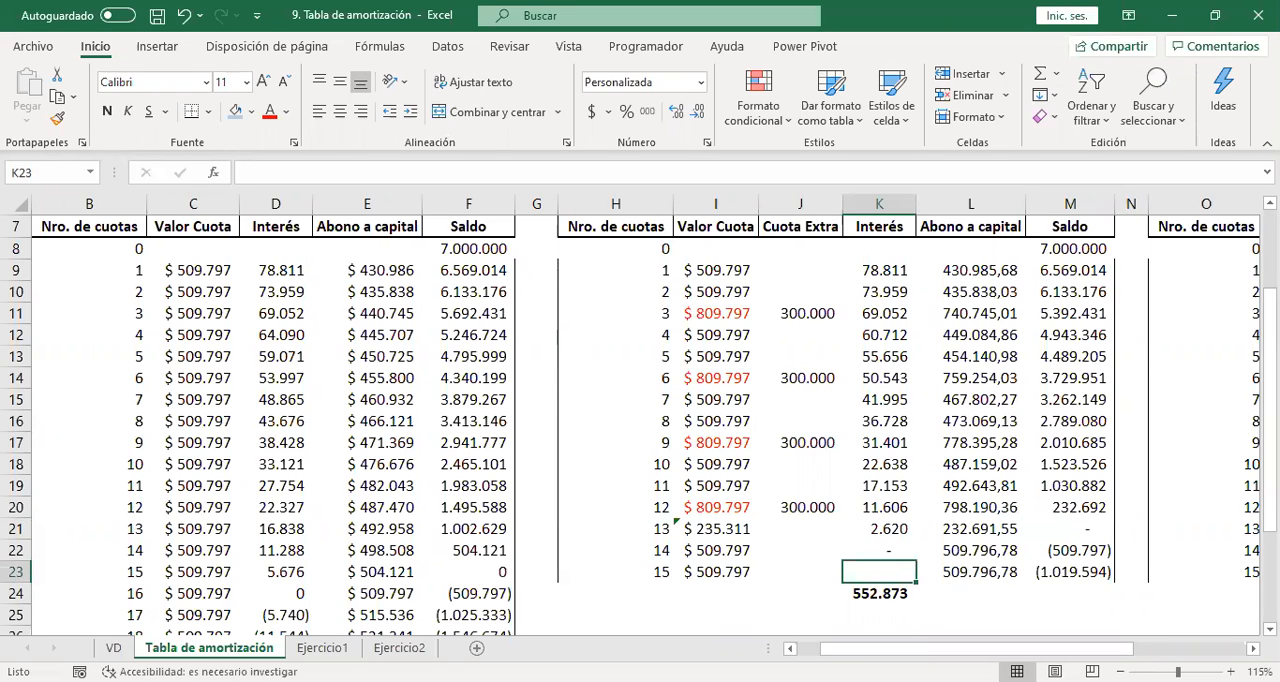
pyautogui.scroll(-3, 640, 424)
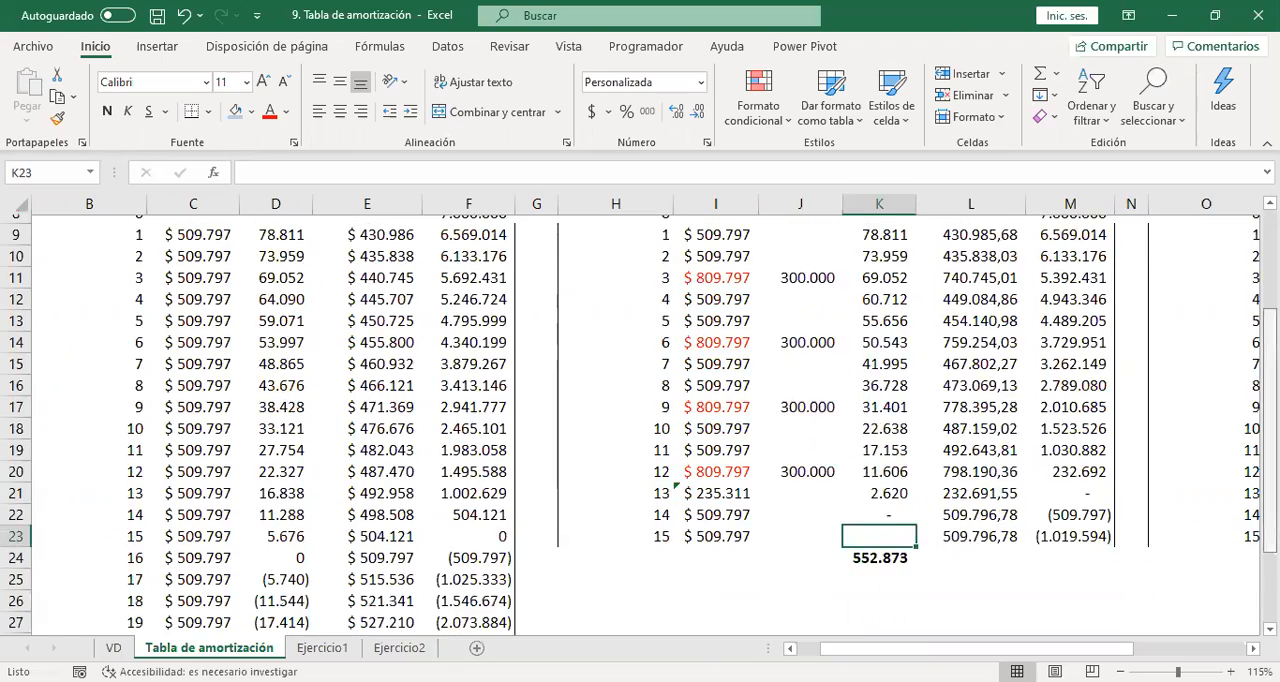
pyautogui.scroll(3, 640, 424)
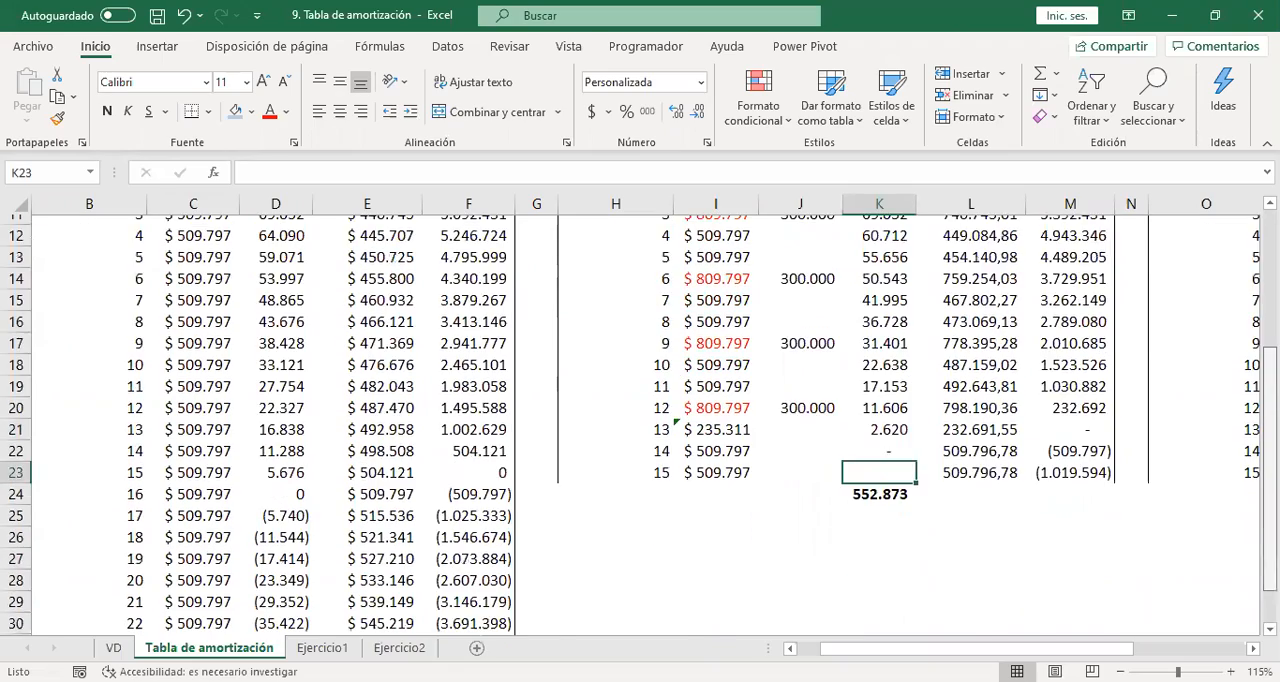
pyautogui.scroll(-2, 640, 424)
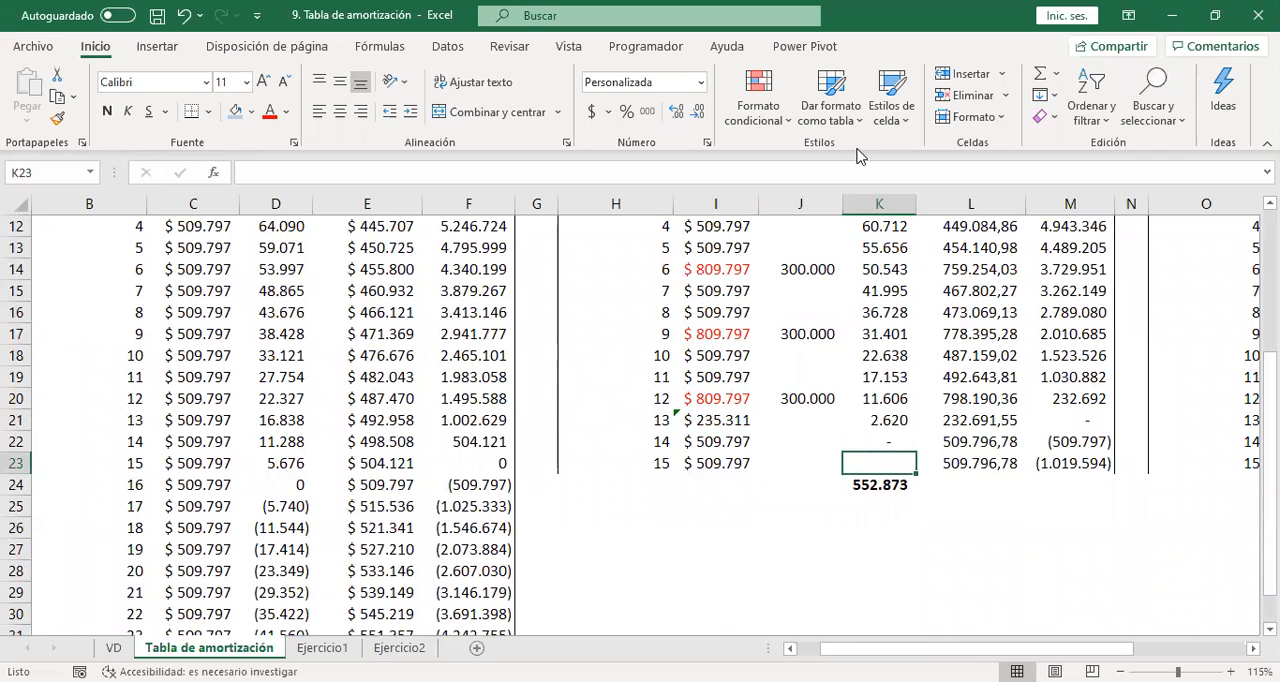
pyautogui.click(857, 156)
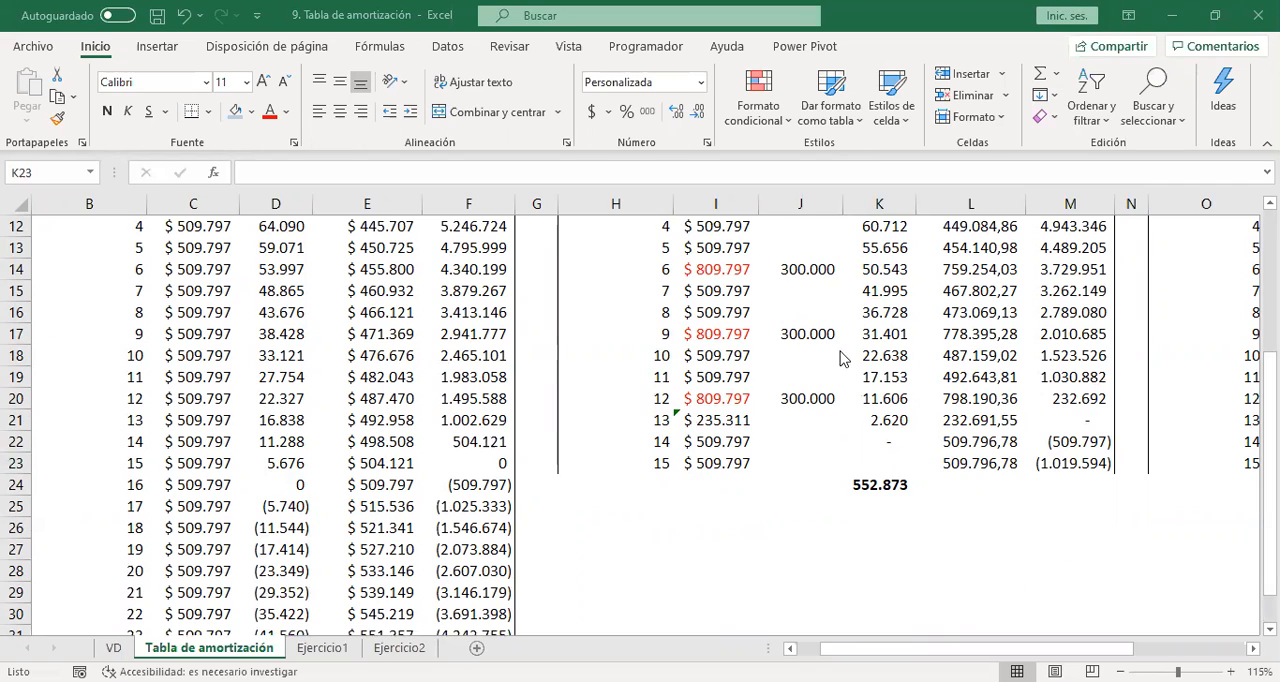
pyautogui.hotkey('alt', 'Tab')
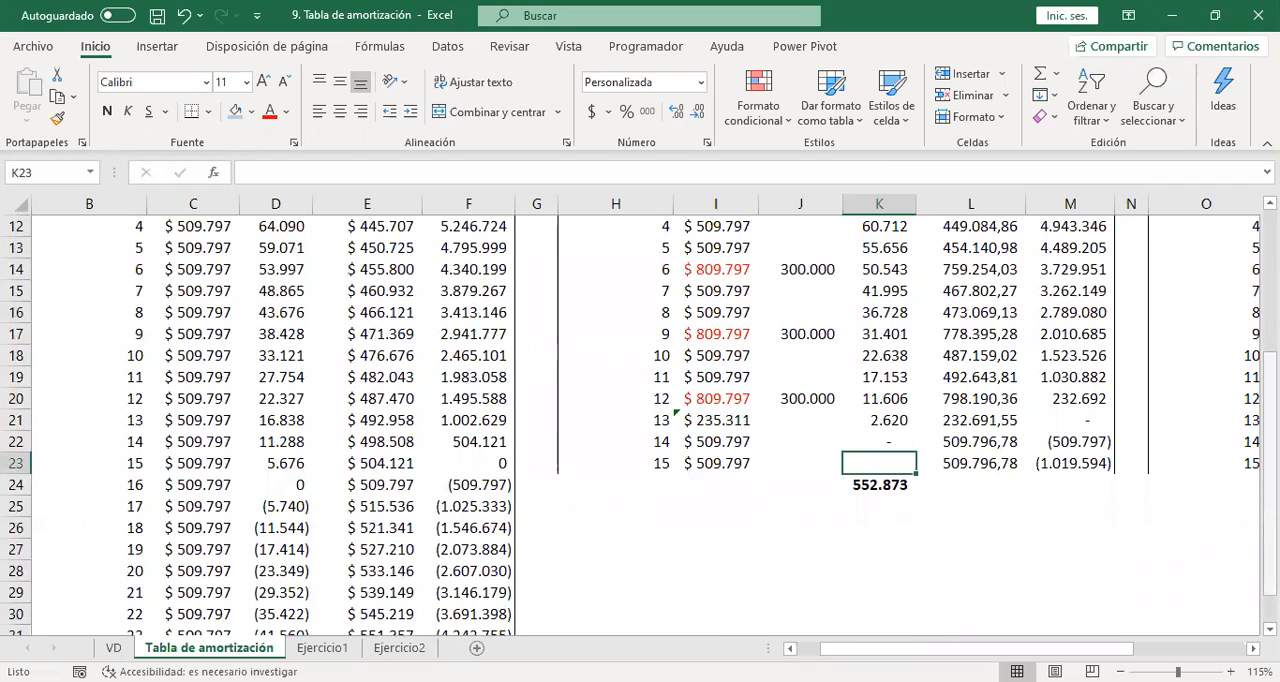
pyautogui.moveTo(1270, 475); pyautogui.dragTo(1270, 503)
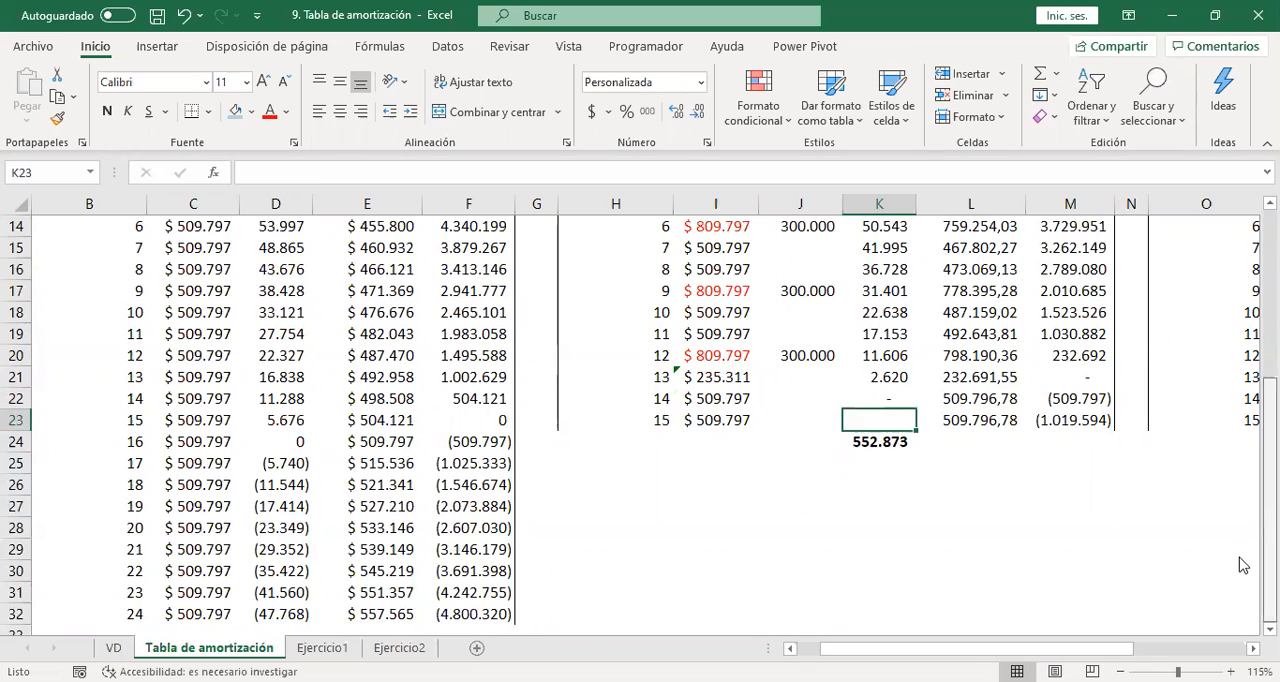
pyautogui.click(882, 460)
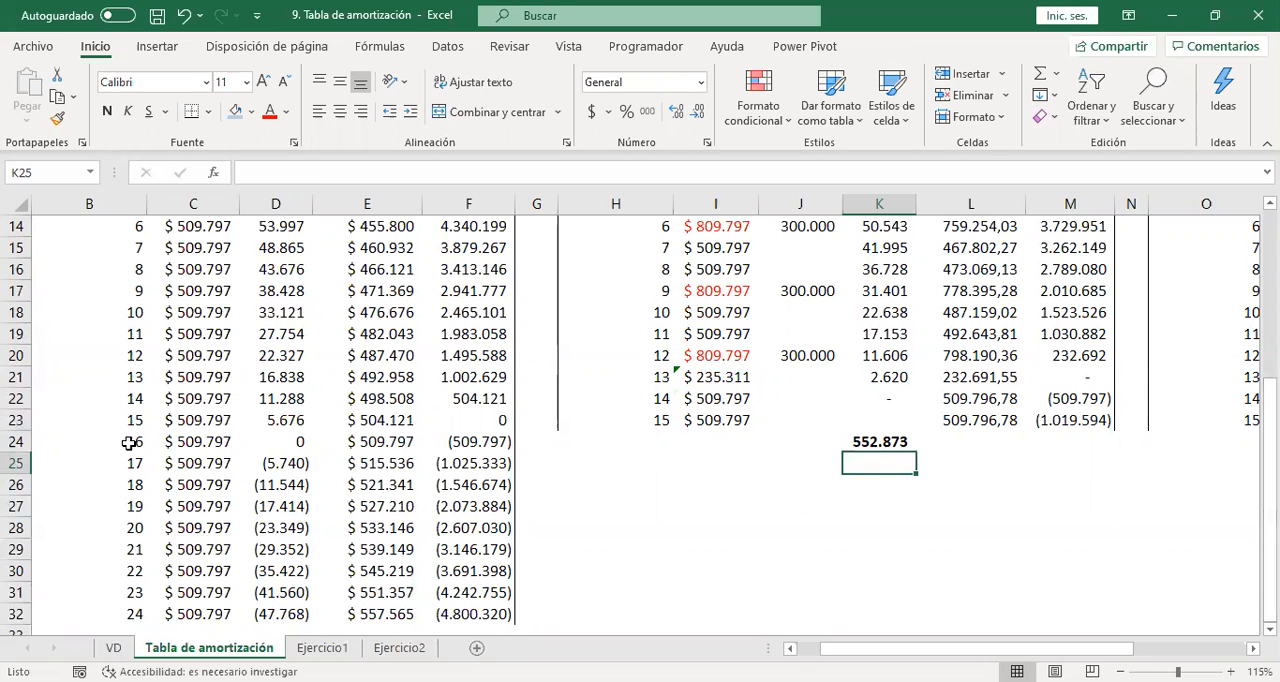
# Clear the surplus installments from number 16 onward in B24:F36 of the original amortization table.
pyautogui.moveTo(145, 442); pyautogui.dragTo(485, 598)
pyautogui.press('Delete')
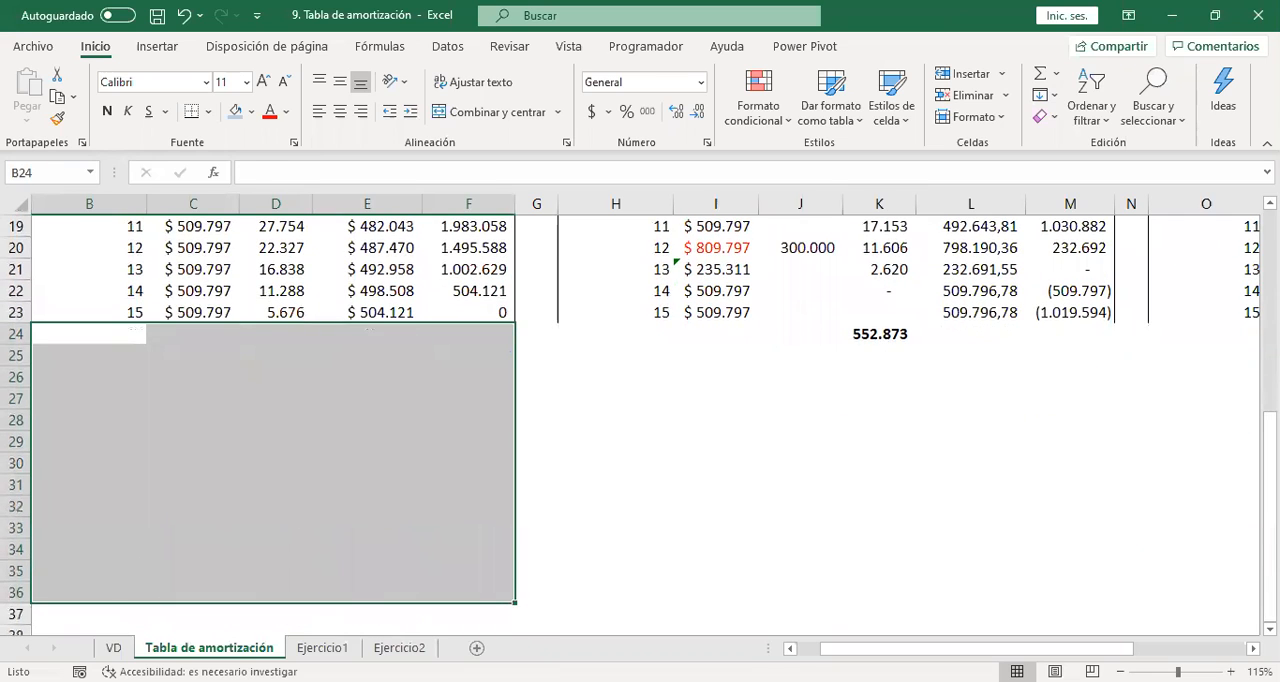
pyautogui.press('Up')
pyautogui.press('Up')
pyautogui.press('Up')
pyautogui.press('Up')
pyautogui.press('Up')
pyautogui.press('Up')
pyautogui.press('Up')
pyautogui.press('Up')
pyautogui.press('Up')
pyautogui.press('Up')
pyautogui.press('Up')
pyautogui.press('Up')
pyautogui.press('Up')
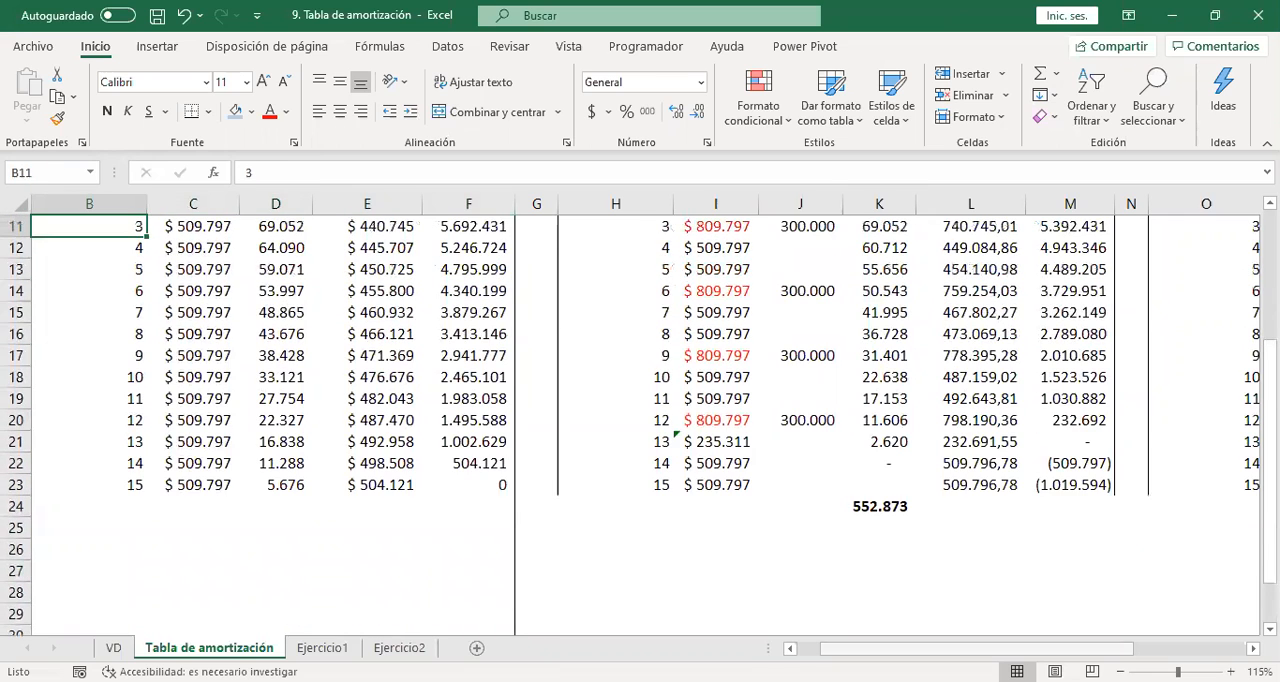
# Copy the Interés sum formula from K24 to D24 to total the original table's interest.
pyautogui.click(889, 505)
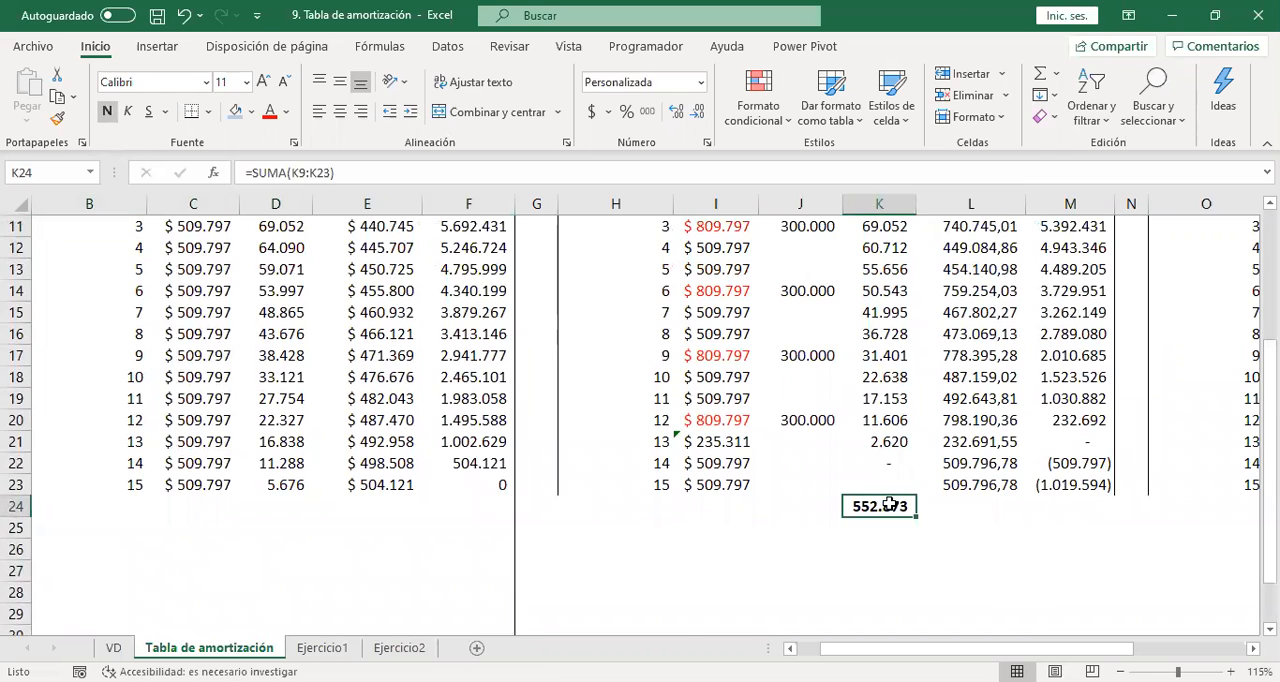
pyautogui.hotkey('ctrl', 'c')
pyautogui.press('Left')
pyautogui.press('Left')
pyautogui.press('Left')
pyautogui.press('Left')
pyautogui.press('Left')
pyautogui.press('Left')
pyautogui.press('Left')
pyautogui.hotkey('ctrl', 'v')
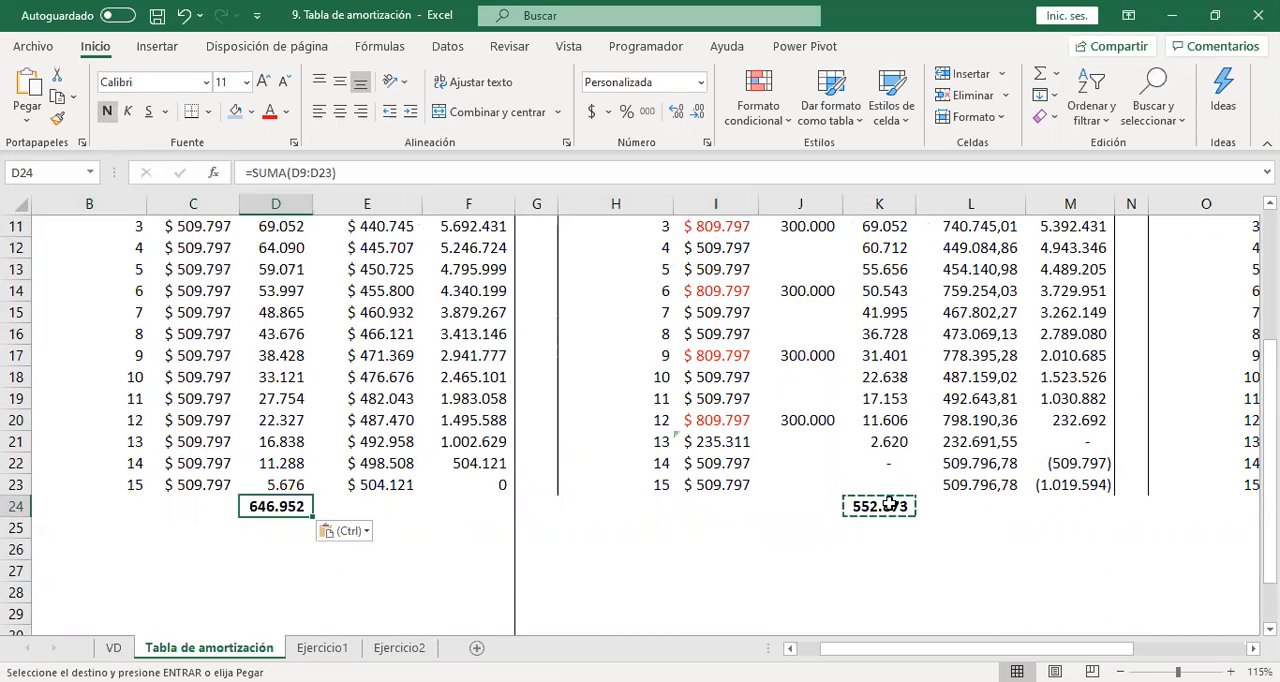
pyautogui.press('Escape')
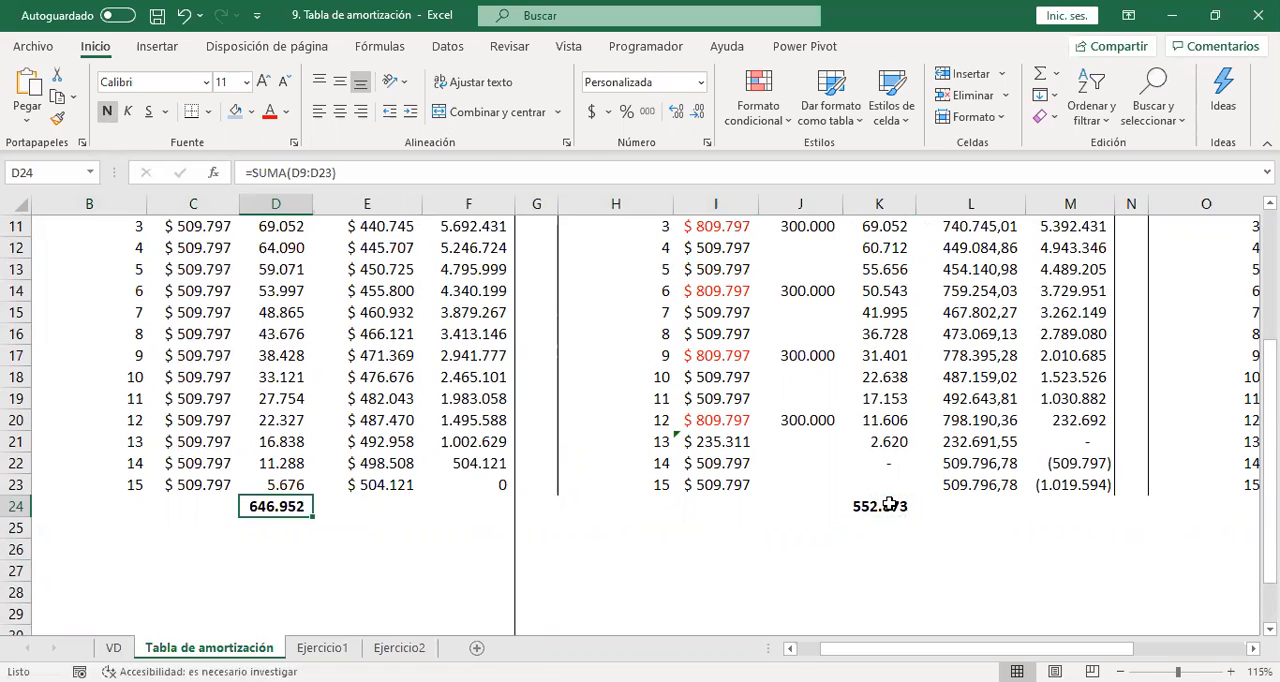
# Try subtracting the D24 interest total from the K24 interest total in K25, and clear the cell again.
pyautogui.press('Down')
pyautogui.press('Down')
pyautogui.press('Right')
pyautogui.press('Right')
pyautogui.press('Right')
pyautogui.press('Right')
pyautogui.press('Right')
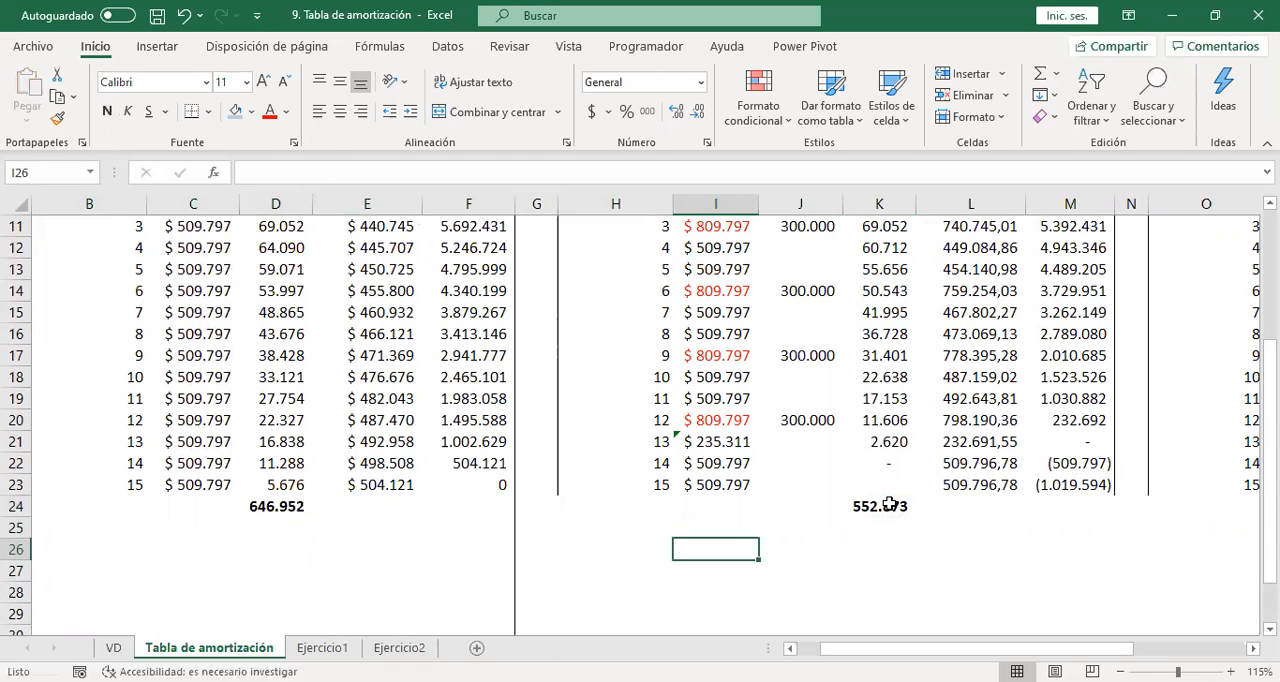
pyautogui.press('Right')
pyautogui.press('Right')
pyautogui.press('Up')
pyautogui.write('+')
pyautogui.press('Up')
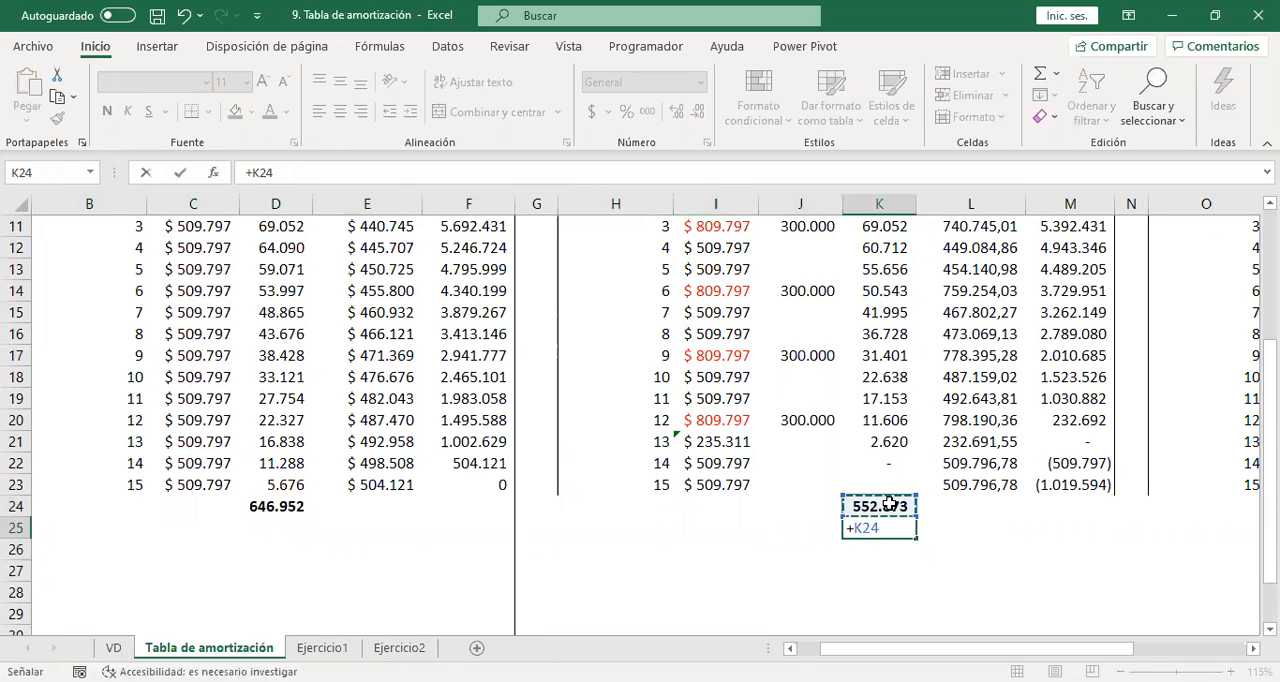
pyautogui.write('-')
pyautogui.press('Left')
pyautogui.press('Left')
pyautogui.press('Left')
pyautogui.press('Left')
pyautogui.press('Left')
pyautogui.press('Left')
pyautogui.press('Left')
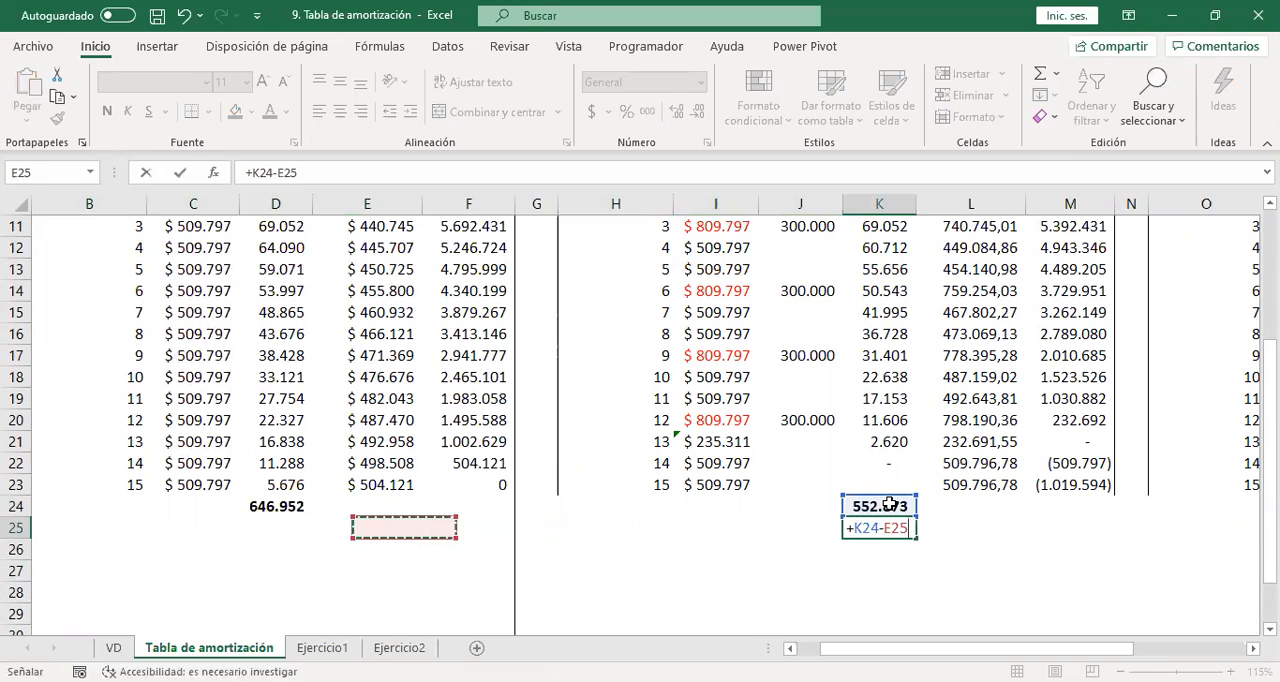
pyautogui.press('Return')
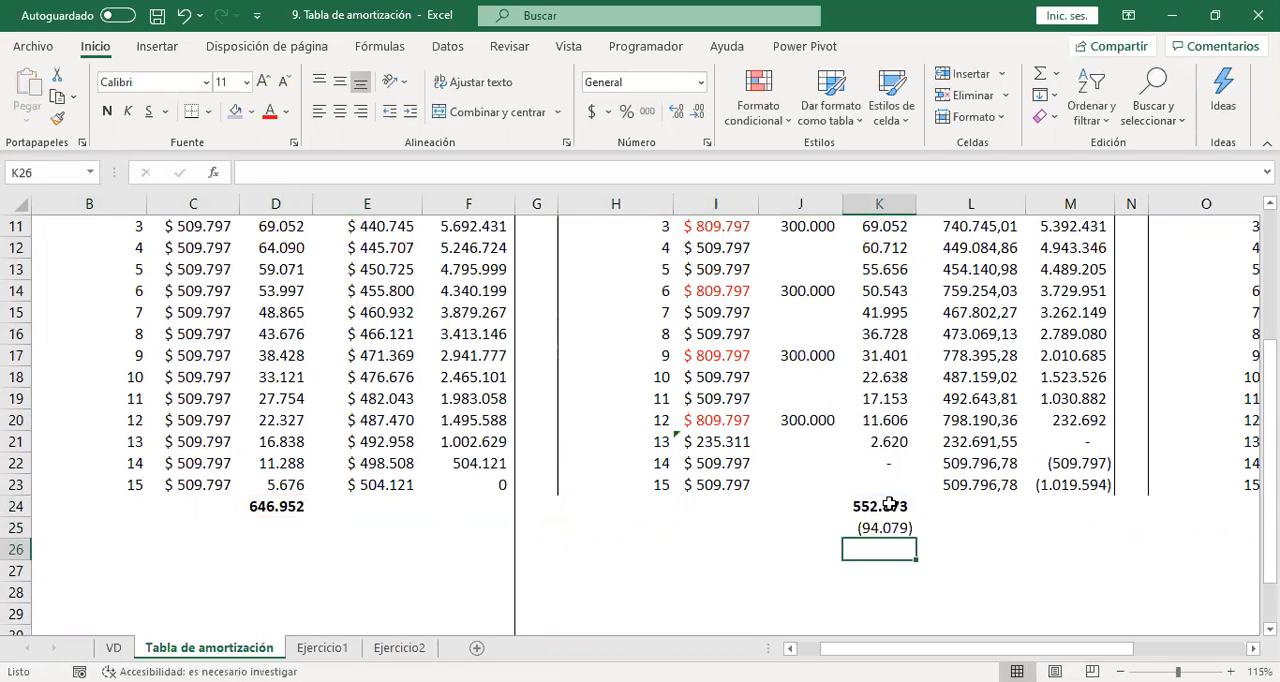
pyautogui.press('Up')
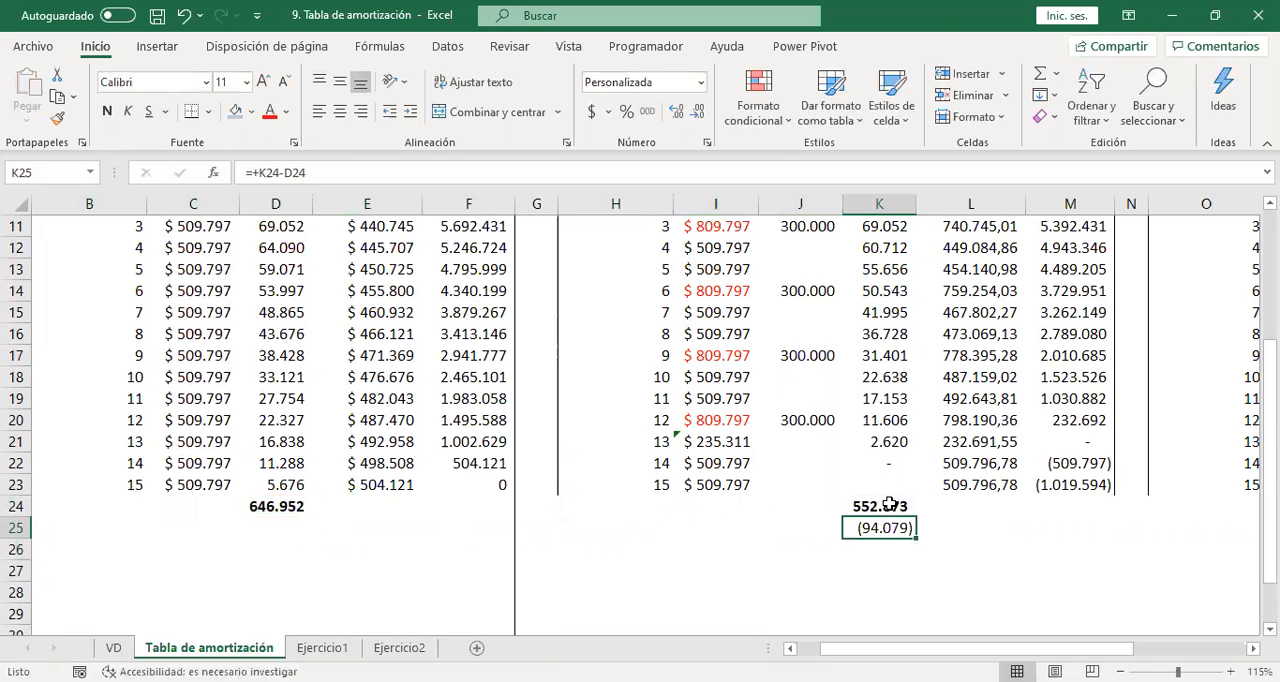
pyautogui.press('Delete')
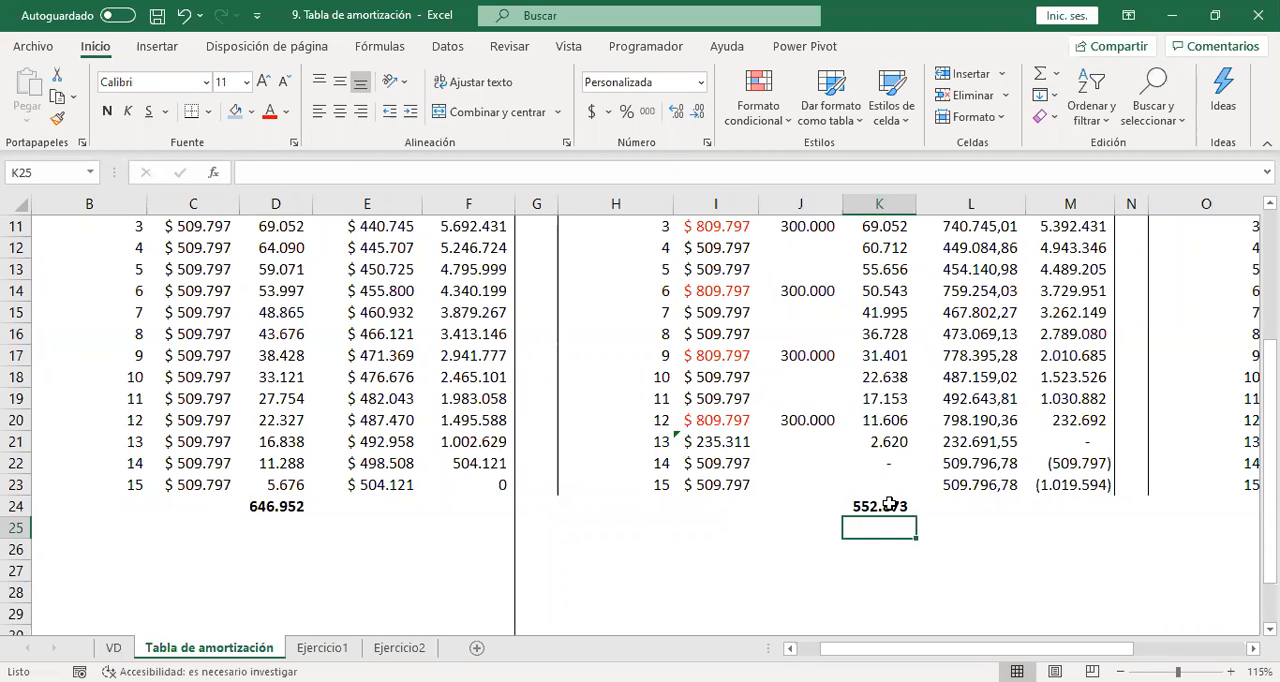
# Examine the Valor Cuota installments and their formulas in column I of the Disminución tiempo table.
pyautogui.press('Up')
pyautogui.press('Up')
pyautogui.press('Up')
pyautogui.press('Up')
pyautogui.press('Up')
pyautogui.press('Up')
pyautogui.press('Left')
pyautogui.press('Left')
pyautogui.press('Down')
pyautogui.press('Down')
pyautogui.press('Up')
pyautogui.press('Up')
pyautogui.press('Up')
pyautogui.press('Up')
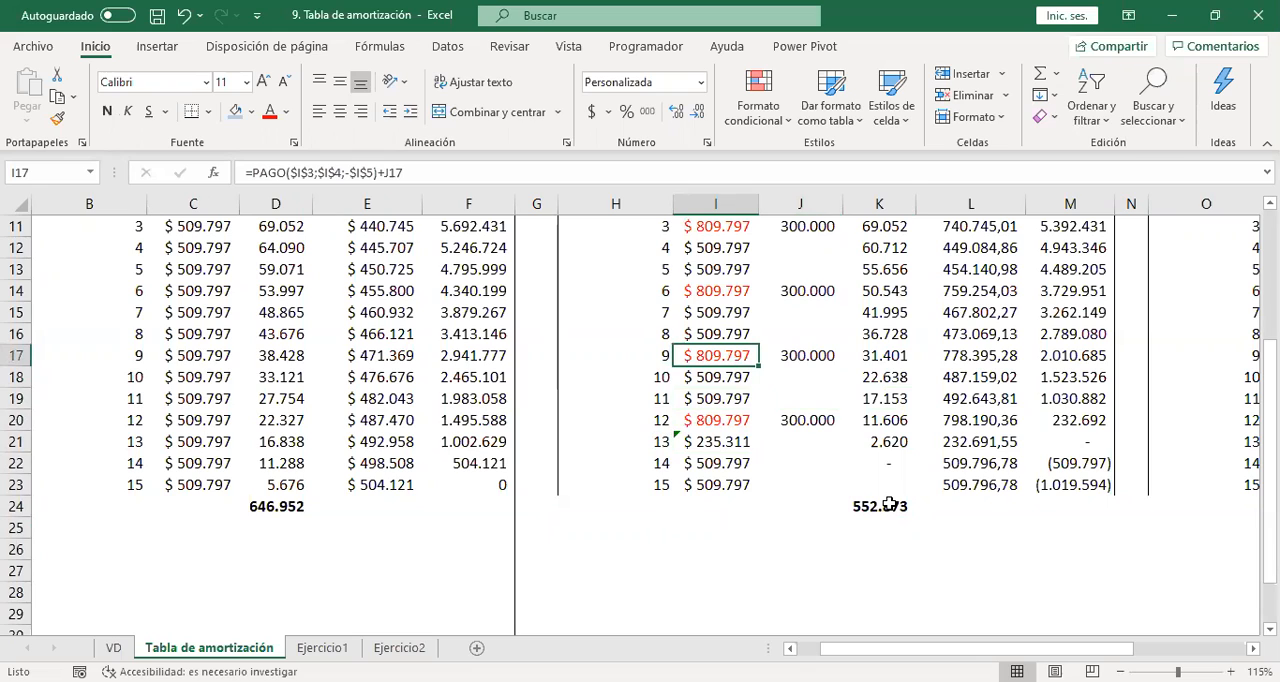
pyautogui.press('Up')
pyautogui.press('Up')
pyautogui.press('Up')
pyautogui.press('Up')
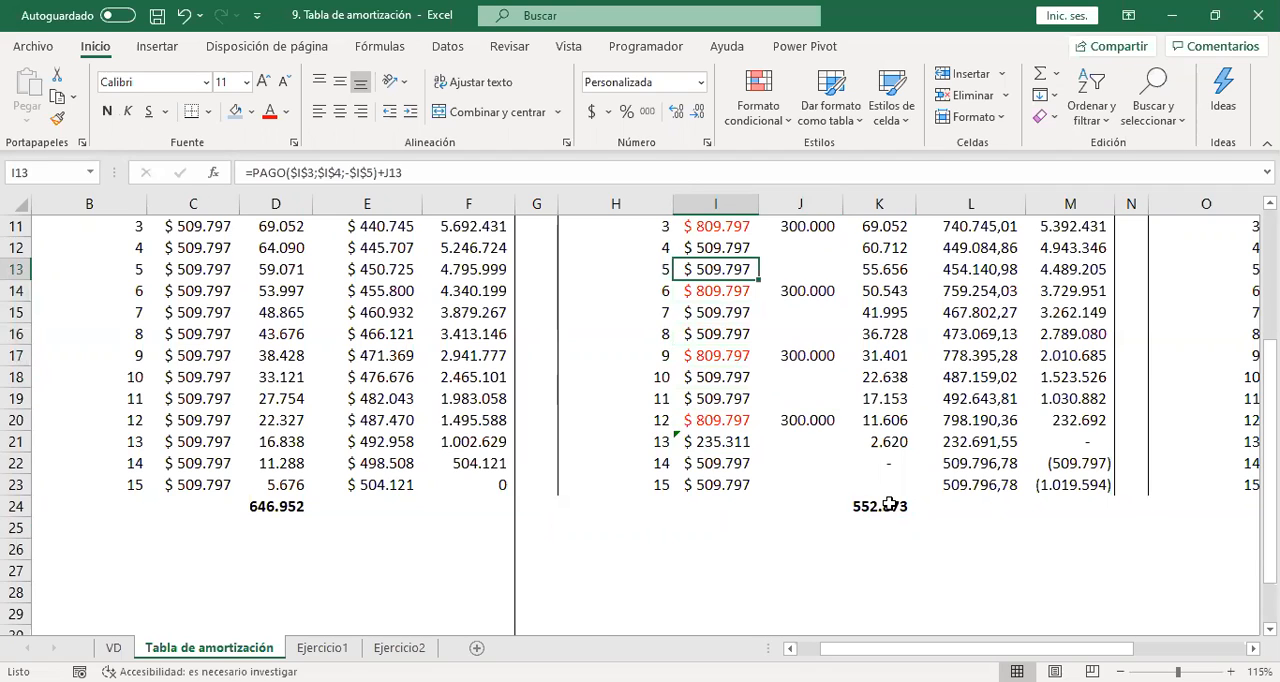
# Calculate the interest saved in D26 by subtracting the Interés total K24 from D24.
pyautogui.click(232, 552)
pyautogui.click(272, 551)
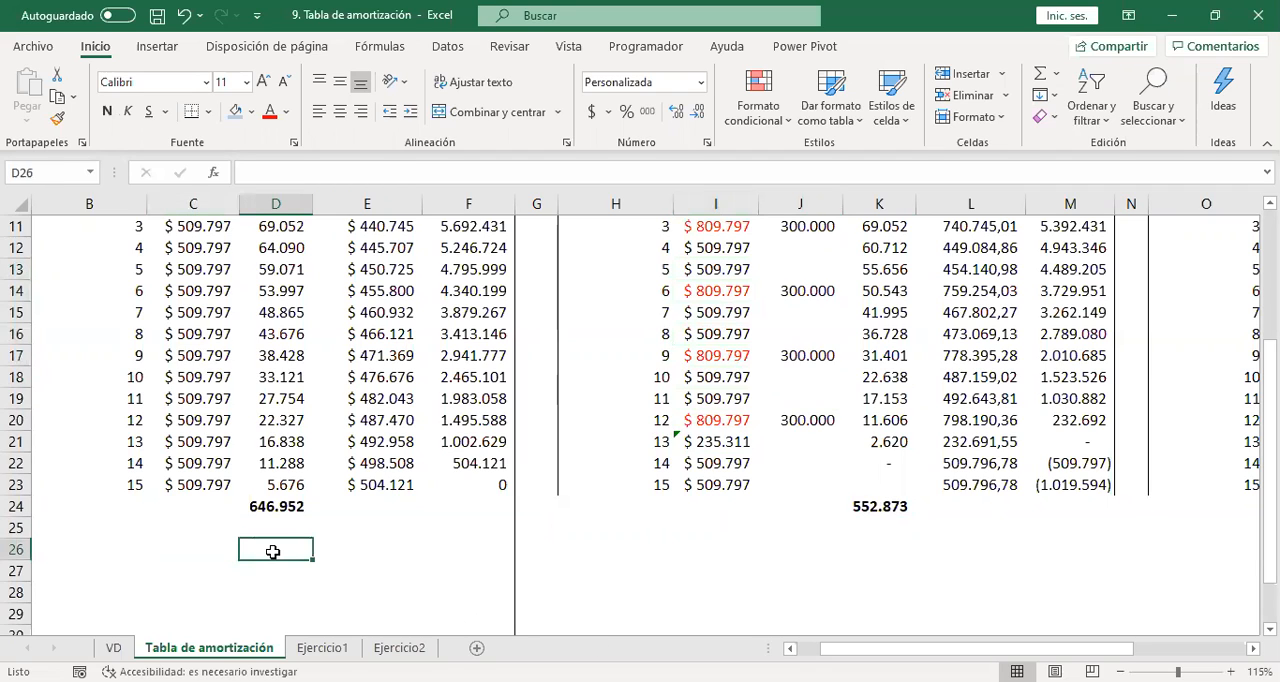
pyautogui.write('+')
pyautogui.press('Up')
pyautogui.press('Up')
pyautogui.write('-')
pyautogui.press('Right')
pyautogui.press('Right')
pyautogui.press('Right')
pyautogui.press('Right')
pyautogui.press('Right')
pyautogui.press('Right')
pyautogui.press('Right')
pyautogui.press('Right')
pyautogui.press('Right')
pyautogui.press('Left')
pyautogui.press('Left')
pyautogui.press('Up')
pyautogui.press('Up')
pyautogui.press('Return')
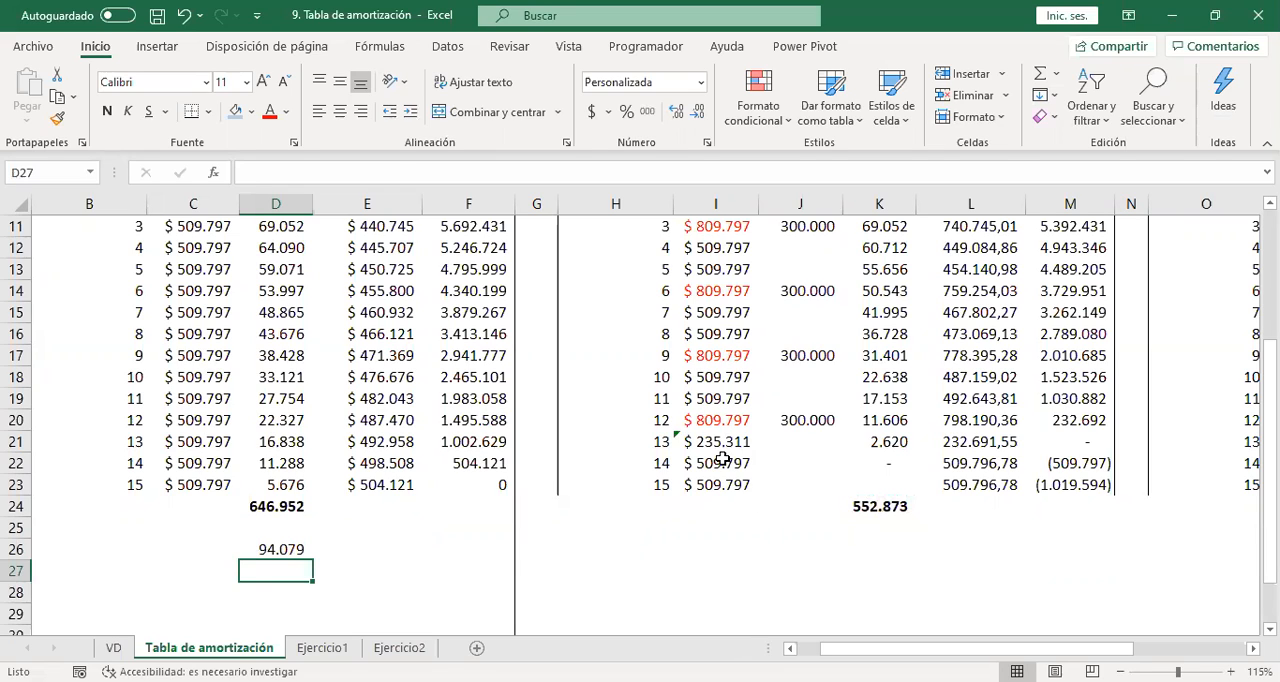
# Try clearing only the Valor Cuota of installments 14 and 15 in I22:I23, and undo the deletion.
pyautogui.moveTo(722, 459); pyautogui.dragTo(722, 476)
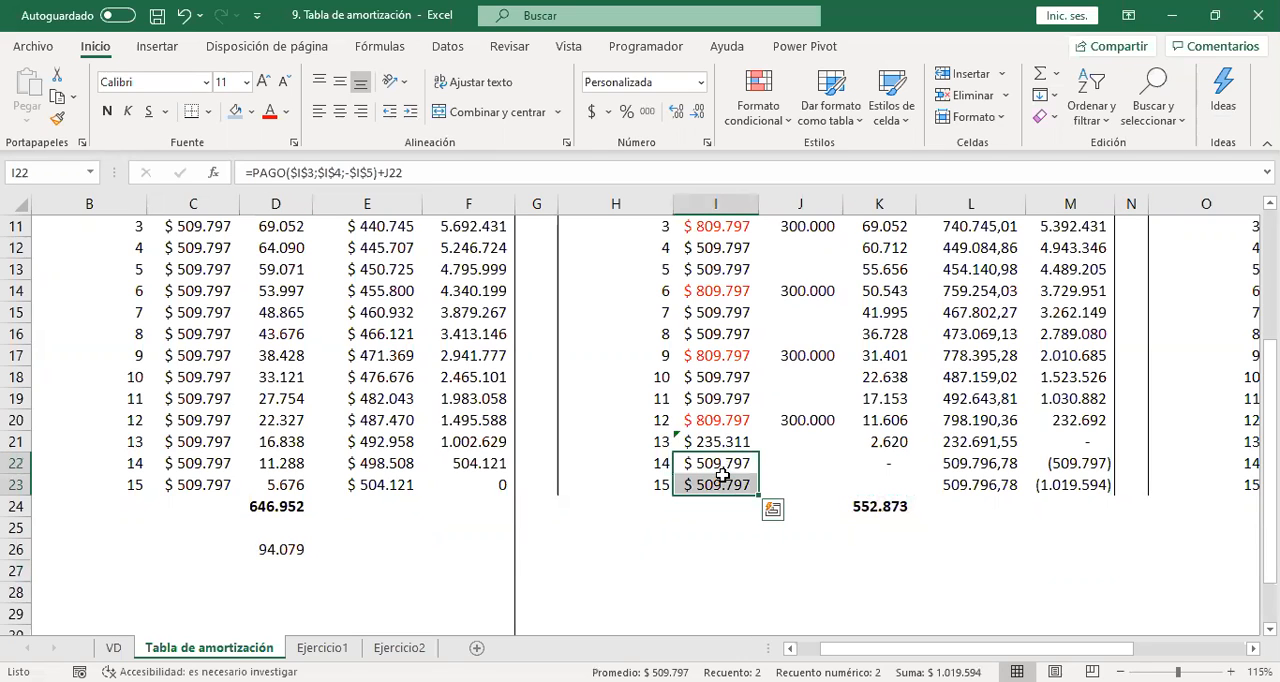
pyautogui.press('Delete')
pyautogui.hotkey('ctrl', 'z')
pyautogui.click(803, 424)
pyautogui.click(805, 357)
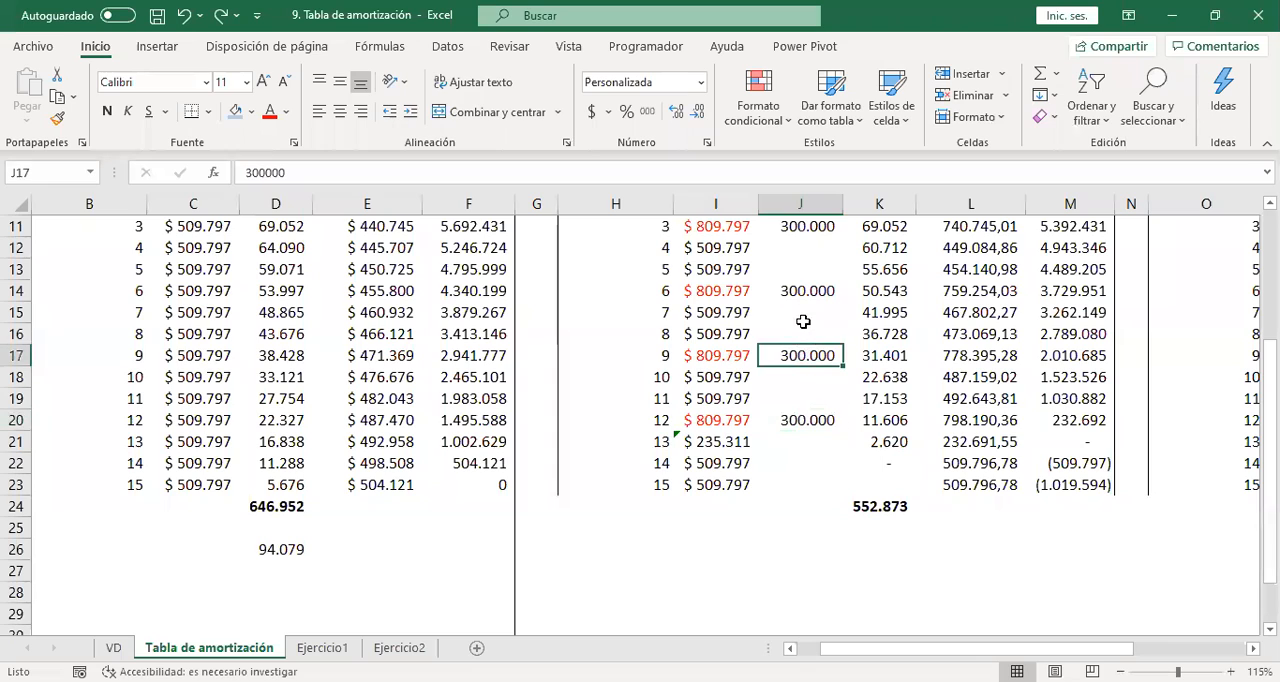
# Clear the values of installments 14 and 15 from Valor Cuota through Saldo in I22:M23.
pyautogui.click(700, 468)
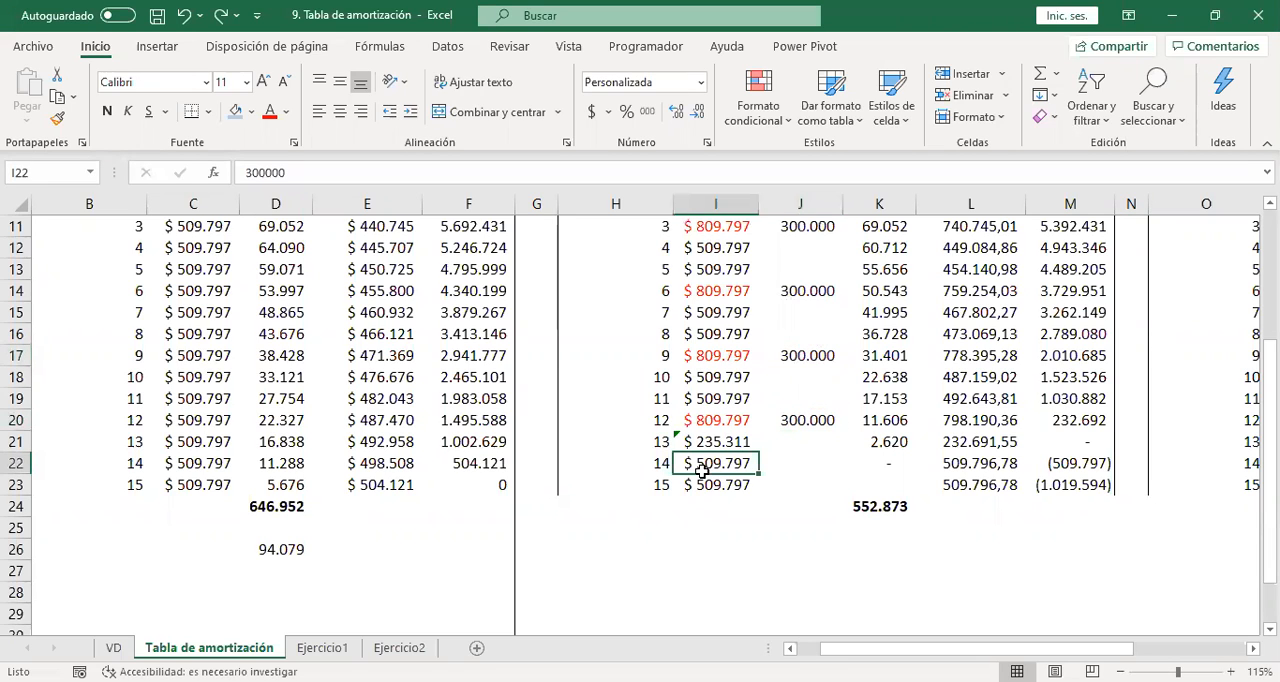
pyautogui.rightClick(701, 470)
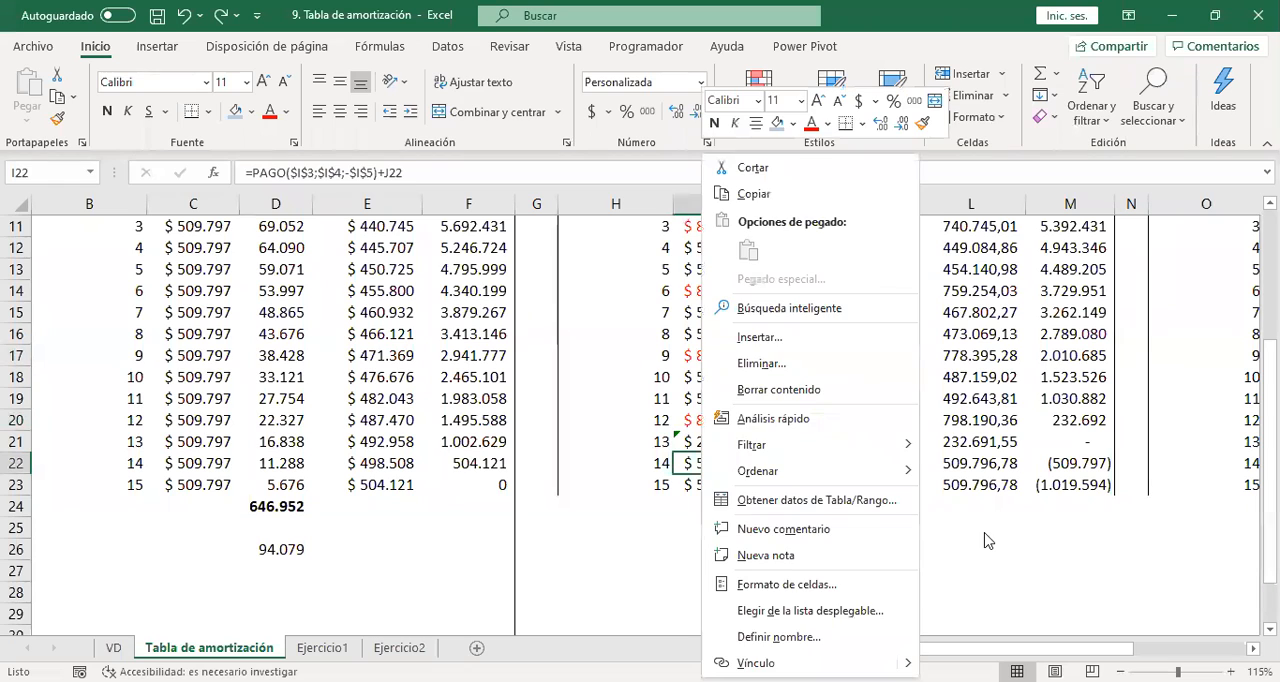
pyautogui.press('Escape')
pyautogui.moveTo(712, 465); pyautogui.dragTo(1052, 480)
pyautogui.press('Delete')
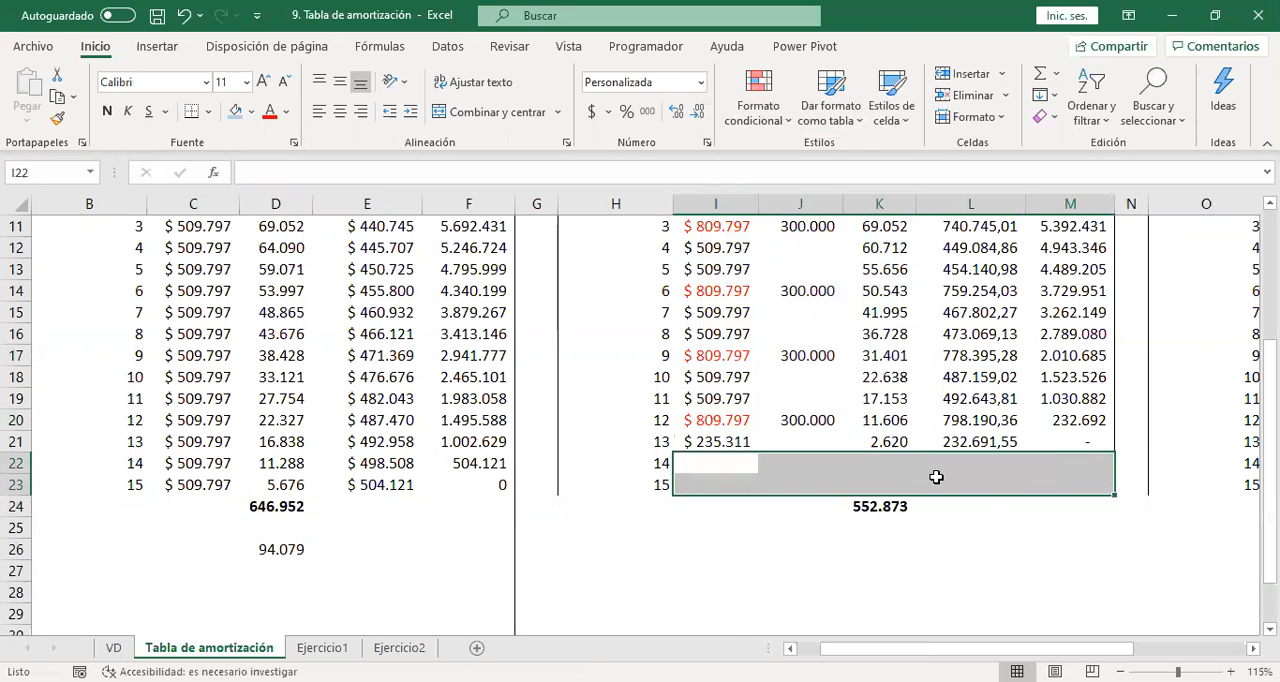
# Copy the sum formula from K24 to I24 to total the Valor Cuota column.
pyautogui.click(855, 509)
pyautogui.hotkey('ctrl', 'c')
pyautogui.press('Left')
pyautogui.press('Left')
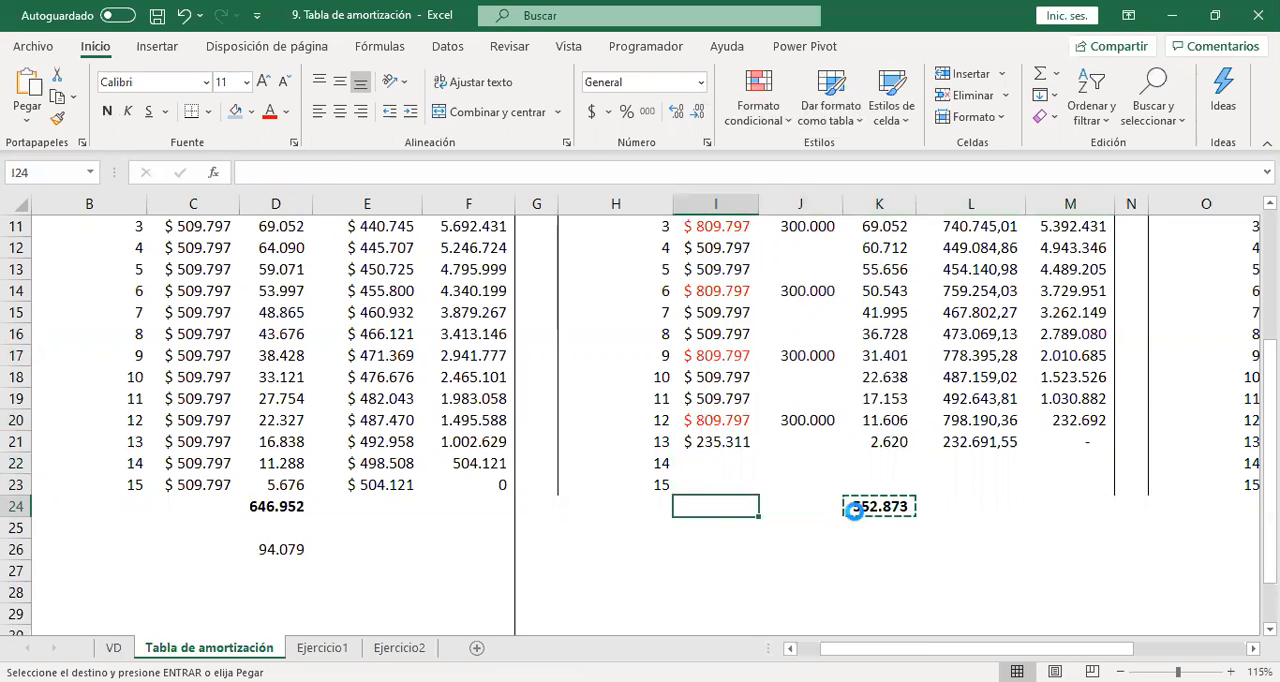
pyautogui.press('Return')
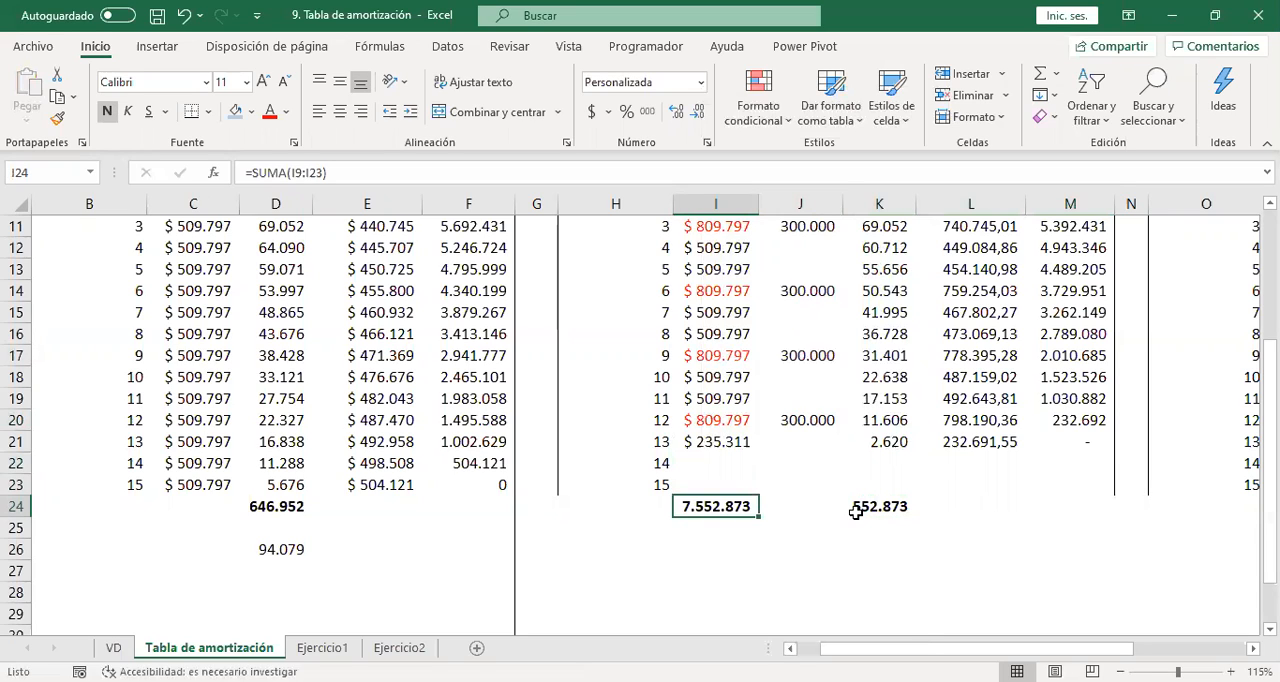
# Copy the sum formula from I24 to L24 to total the Abono a capital column.
pyautogui.hotkey('ctrl', 'c')
pyautogui.press('Right')
pyautogui.press('Right')
pyautogui.press('Right')
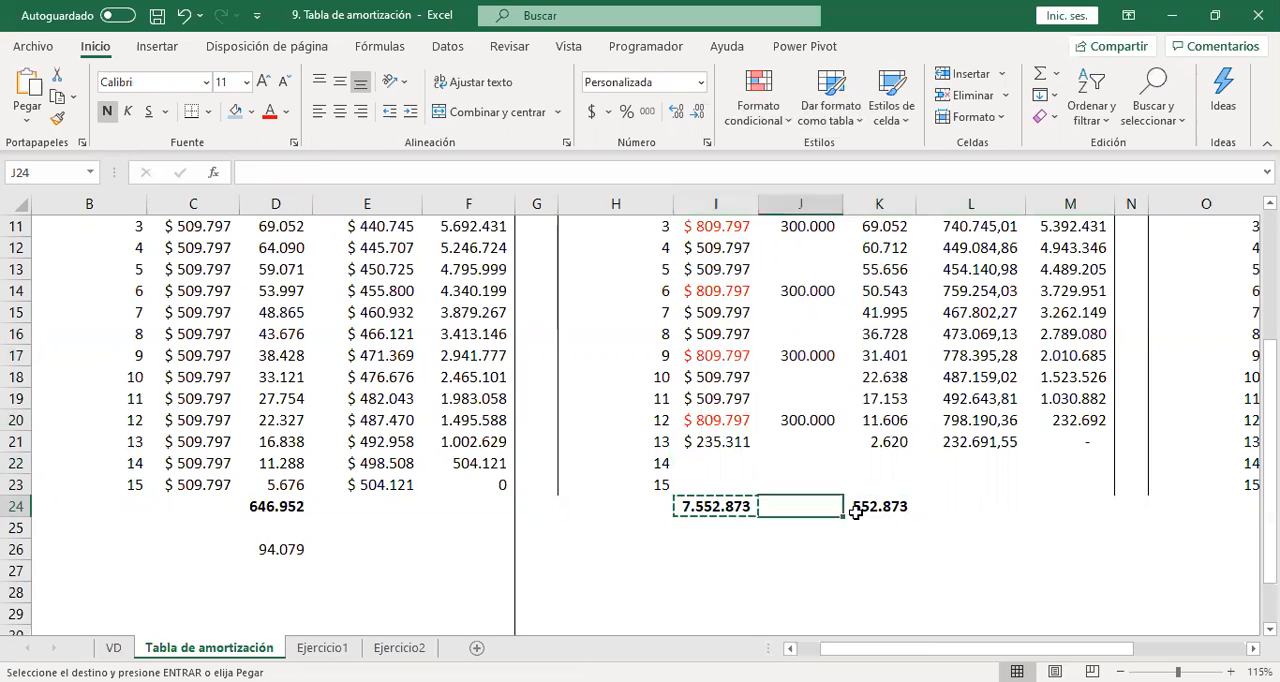
pyautogui.press('Return')
# Copy the sum formula from I24 to E24 for the original table's Abono a capital, and clear the Valor Cuota total in I24.
pyautogui.press('Left')
pyautogui.press('Left')
pyautogui.press('Left')
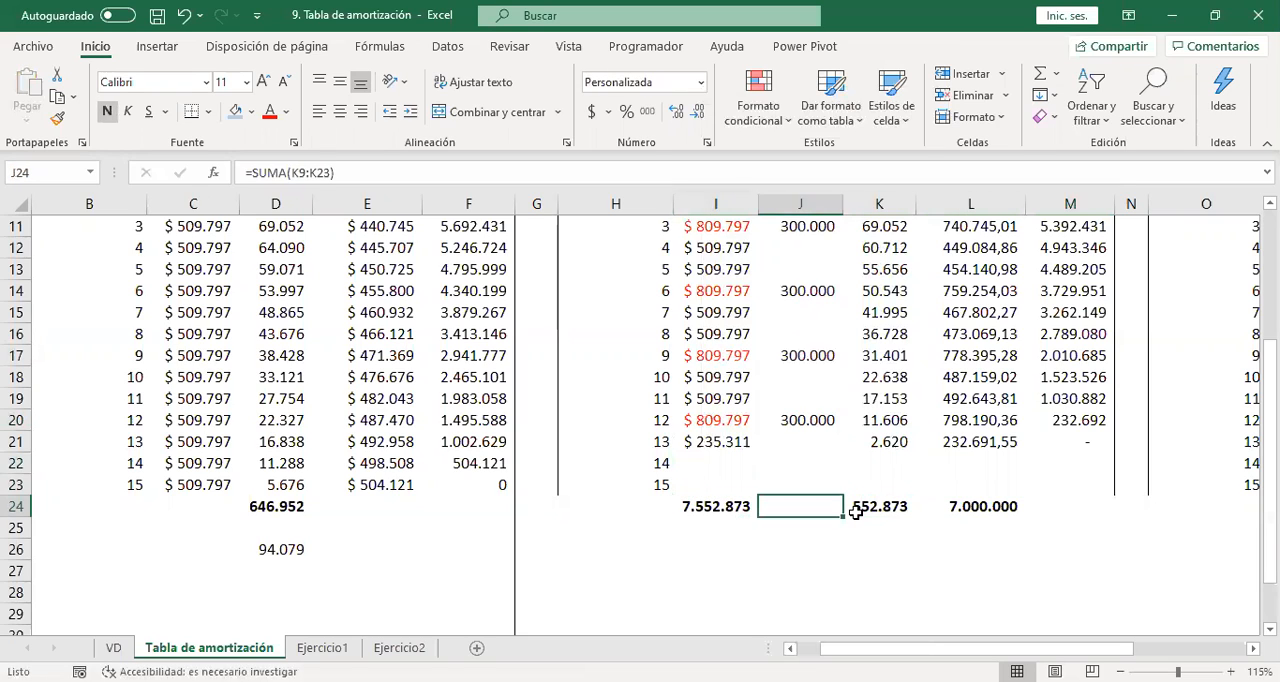
pyautogui.hotkey('ctrl', 'c')
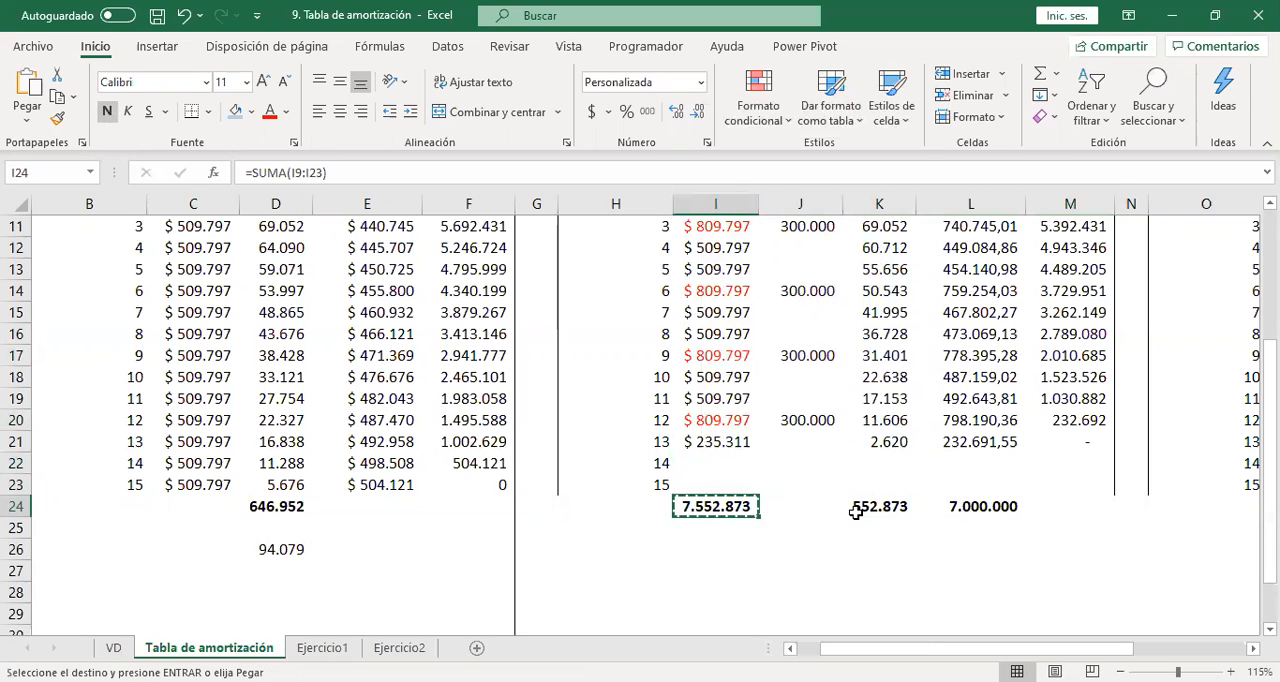
pyautogui.press('Left')
pyautogui.press('Left')
pyautogui.press('Left')
pyautogui.press('Left')
pyautogui.press('Return')
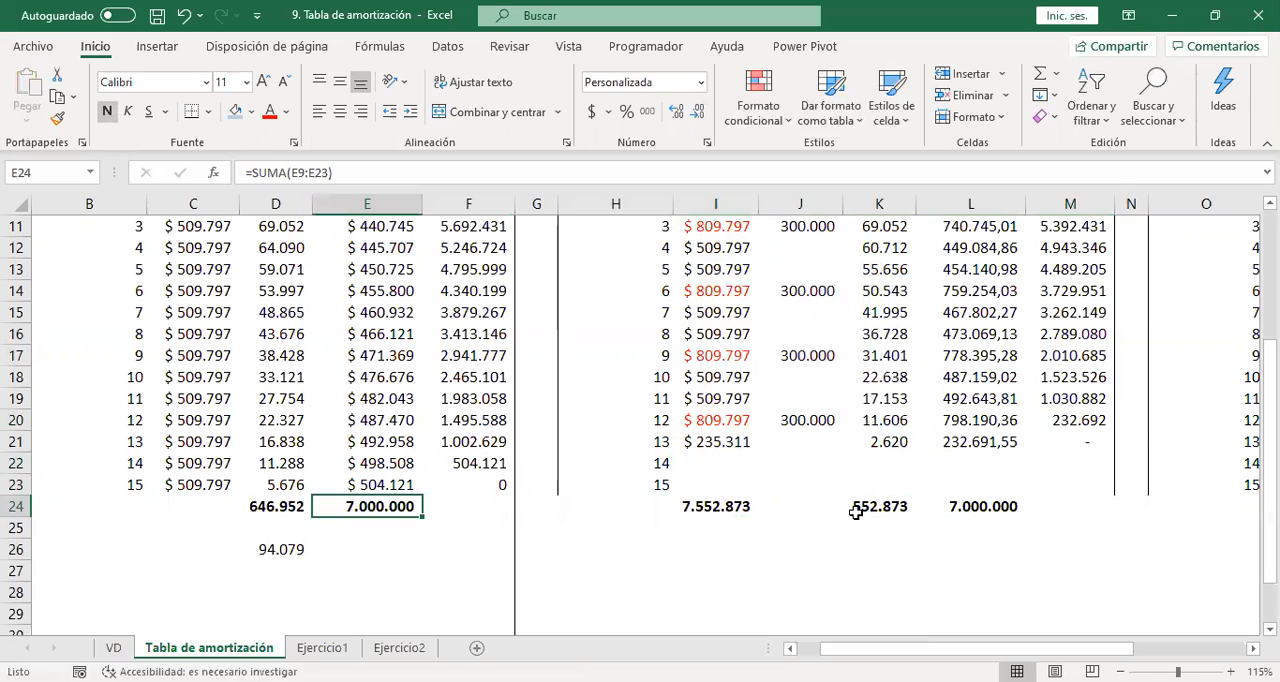
pyautogui.click(716, 514)
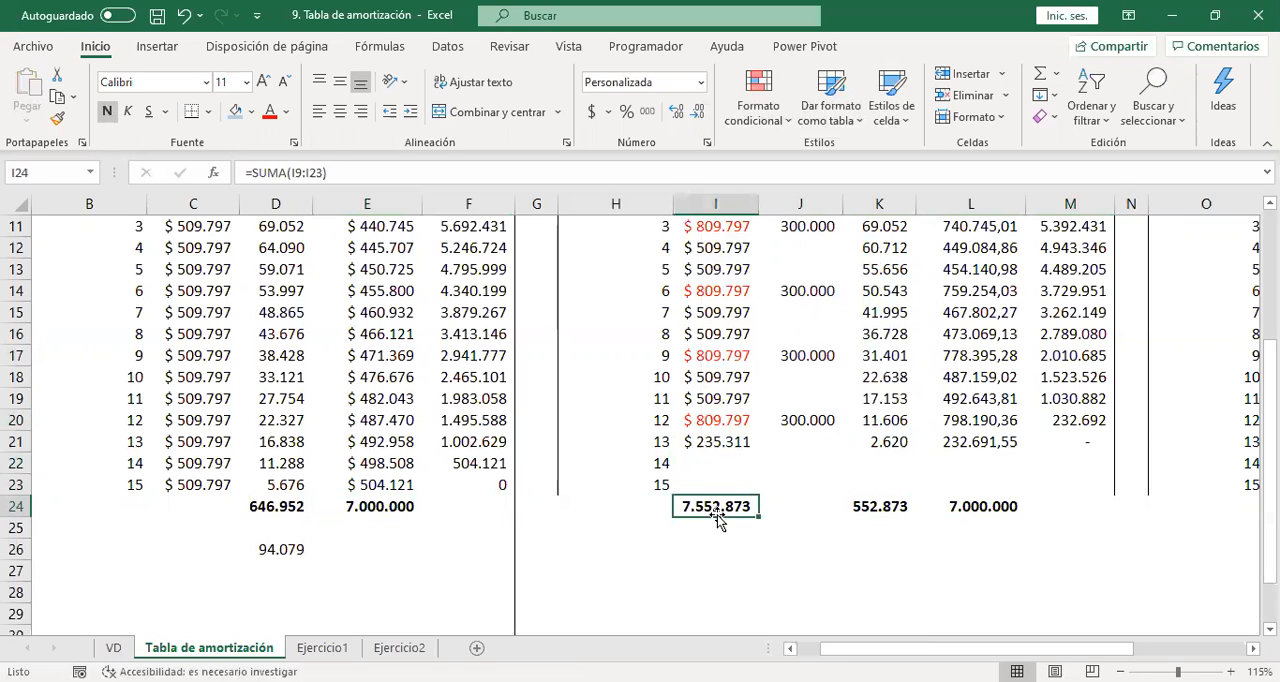
pyautogui.press('Delete')
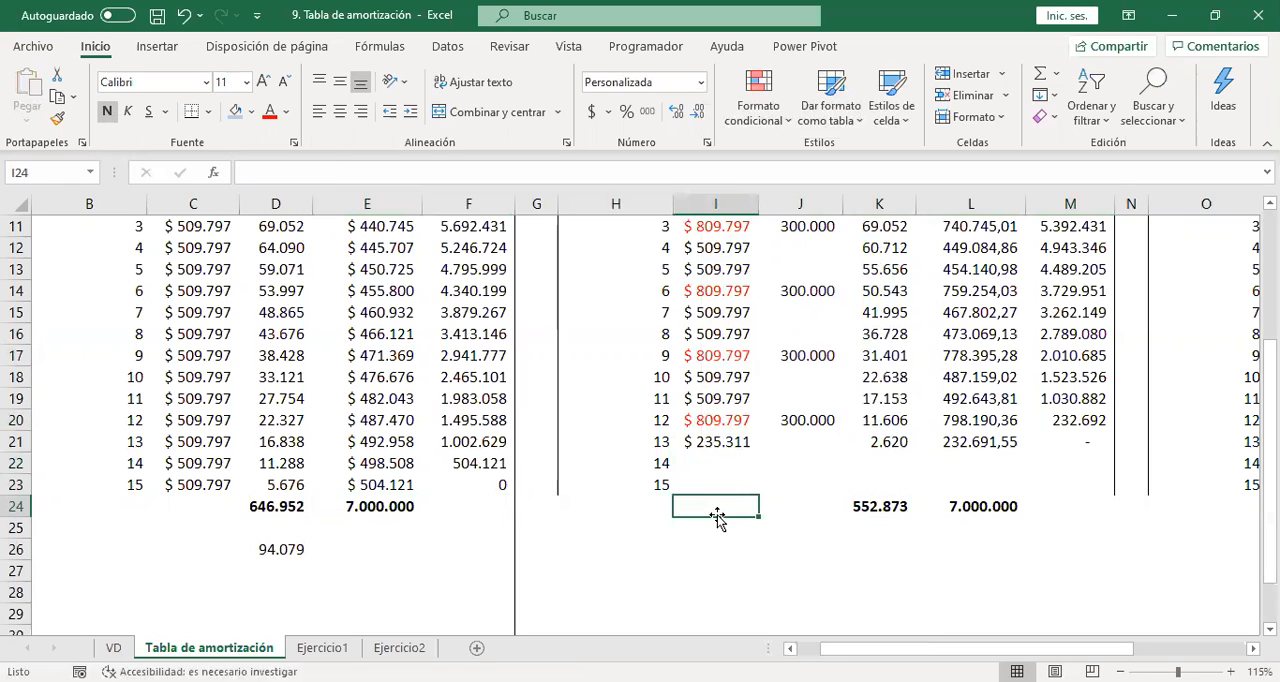
# Examine the Interés and Abono a capital totals in K24 and L24 and review both amortization tables from headers to totals.
pyautogui.click(976, 507)
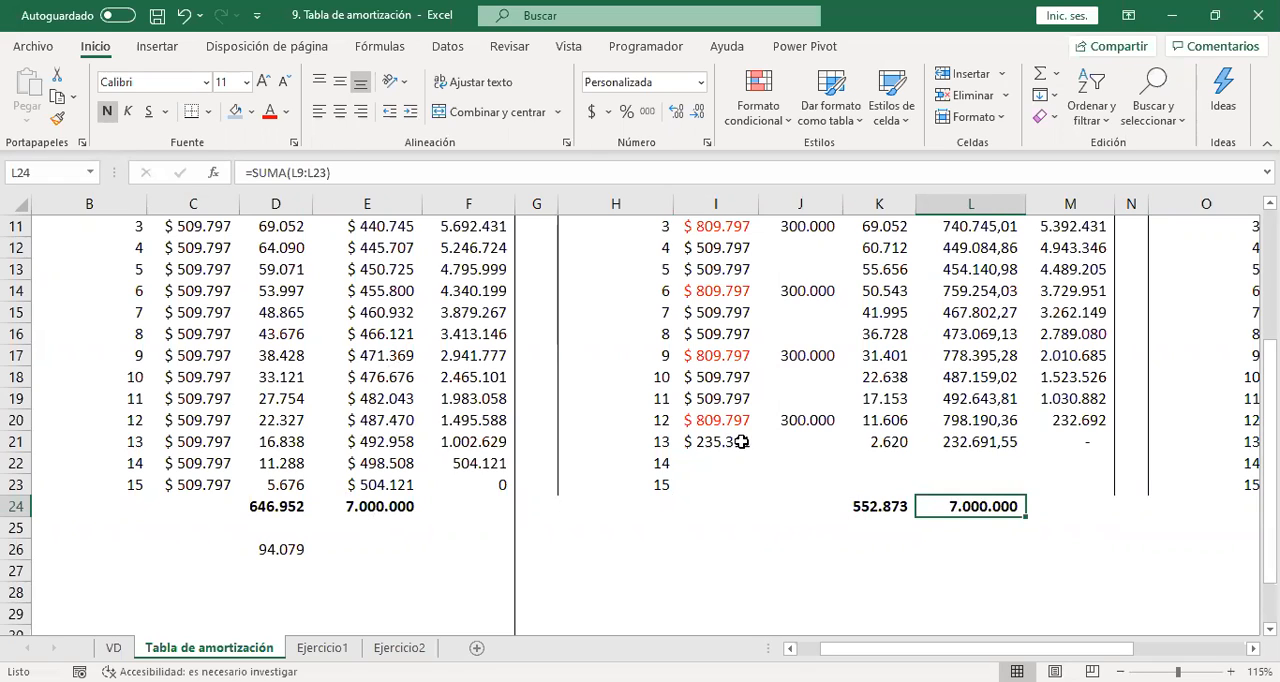
pyautogui.click(705, 470)
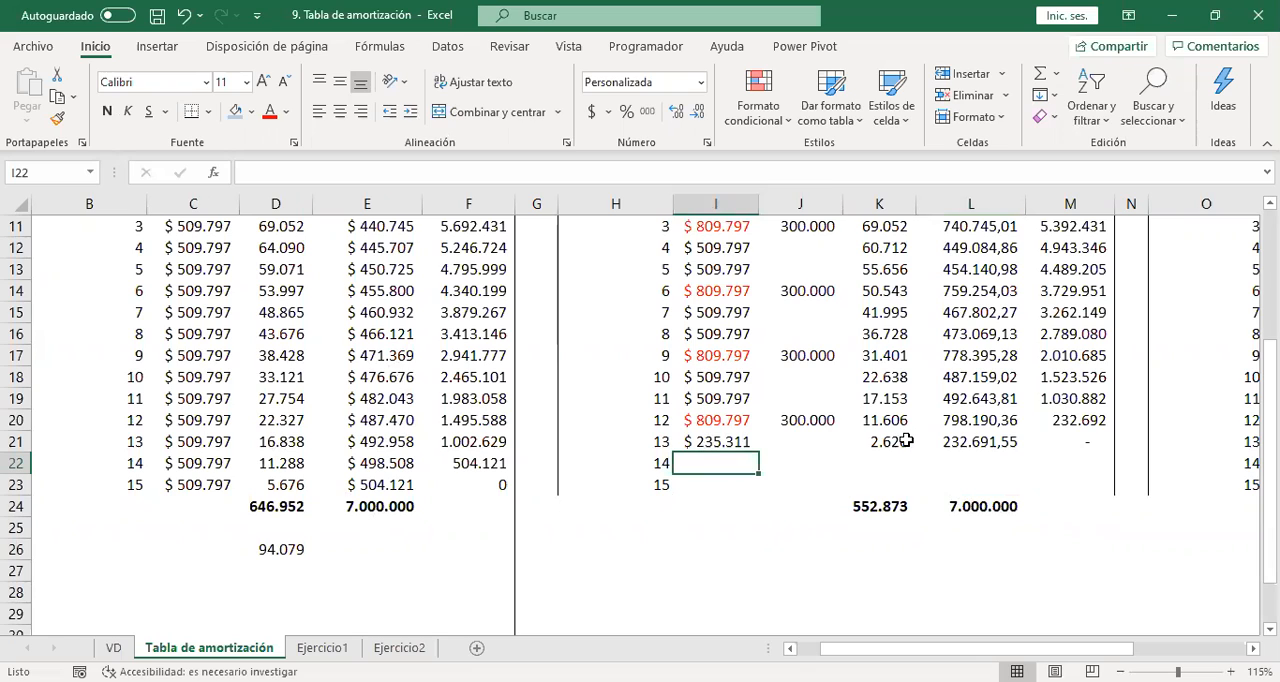
pyautogui.click(874, 507)
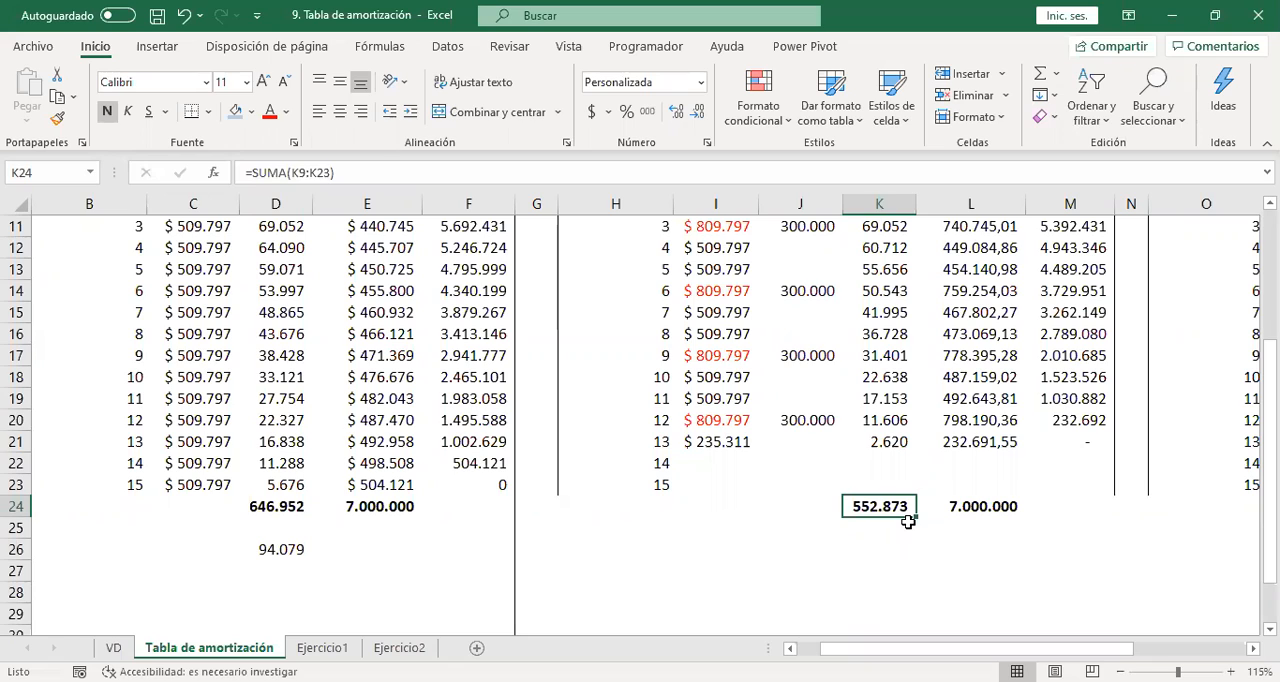
pyautogui.press('Right')
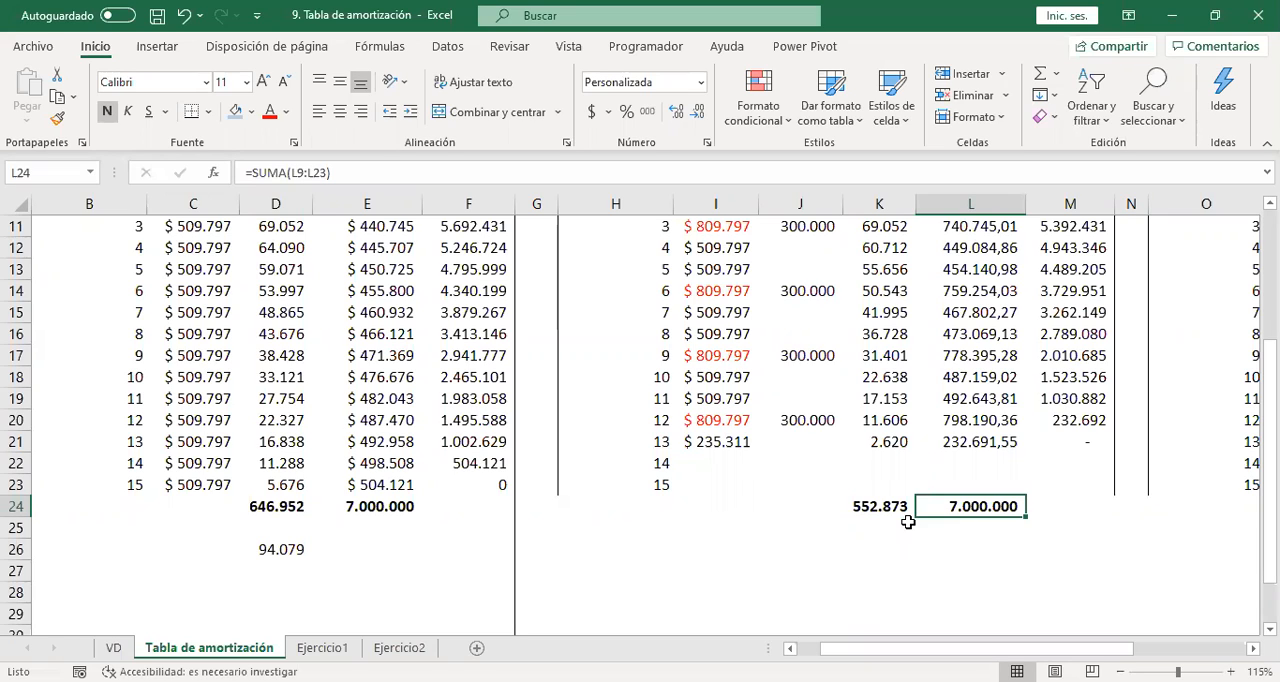
pyautogui.press('Up')
pyautogui.press('Up')
pyautogui.press('Up')
pyautogui.press('Up')
pyautogui.press('Up')
pyautogui.press('Up')
pyautogui.press('Up')
pyautogui.press('Up')
pyautogui.press('Up')
pyautogui.press('Up')
pyautogui.press('Up')
pyautogui.press('Up')
pyautogui.press('Up')
pyautogui.press('Up')
pyautogui.press('Up')
pyautogui.press('Up')
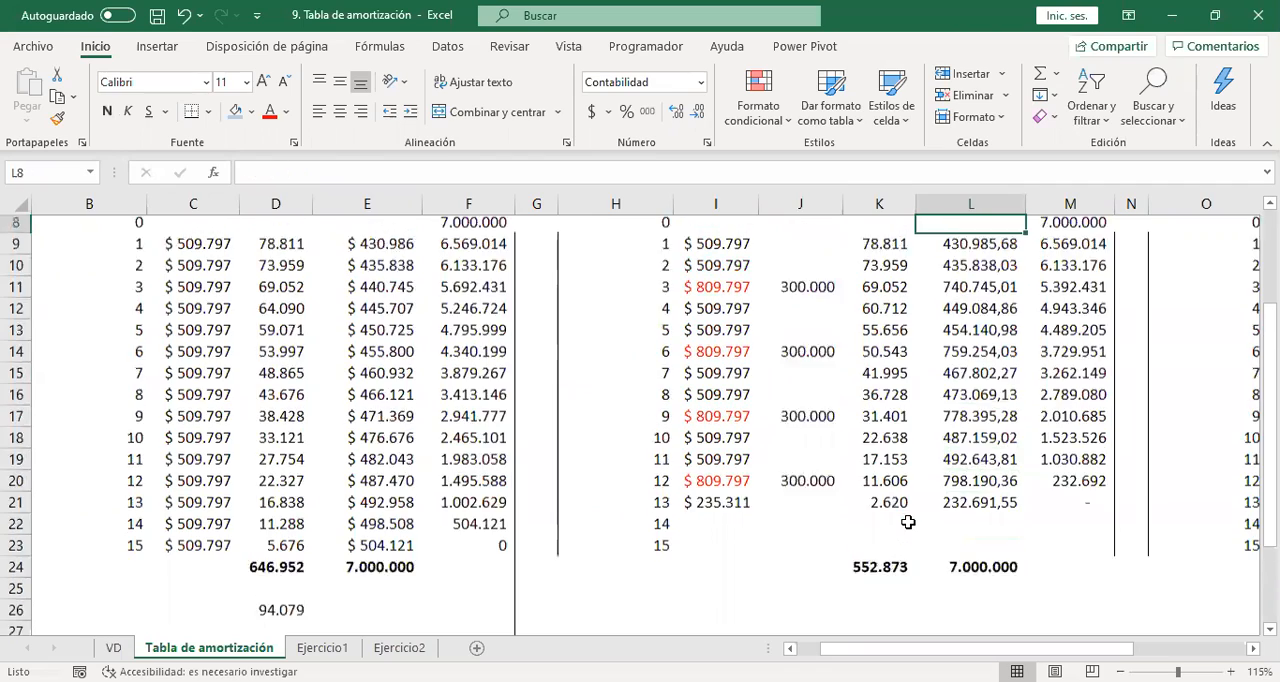
pyautogui.press('Up')
pyautogui.press('Up')
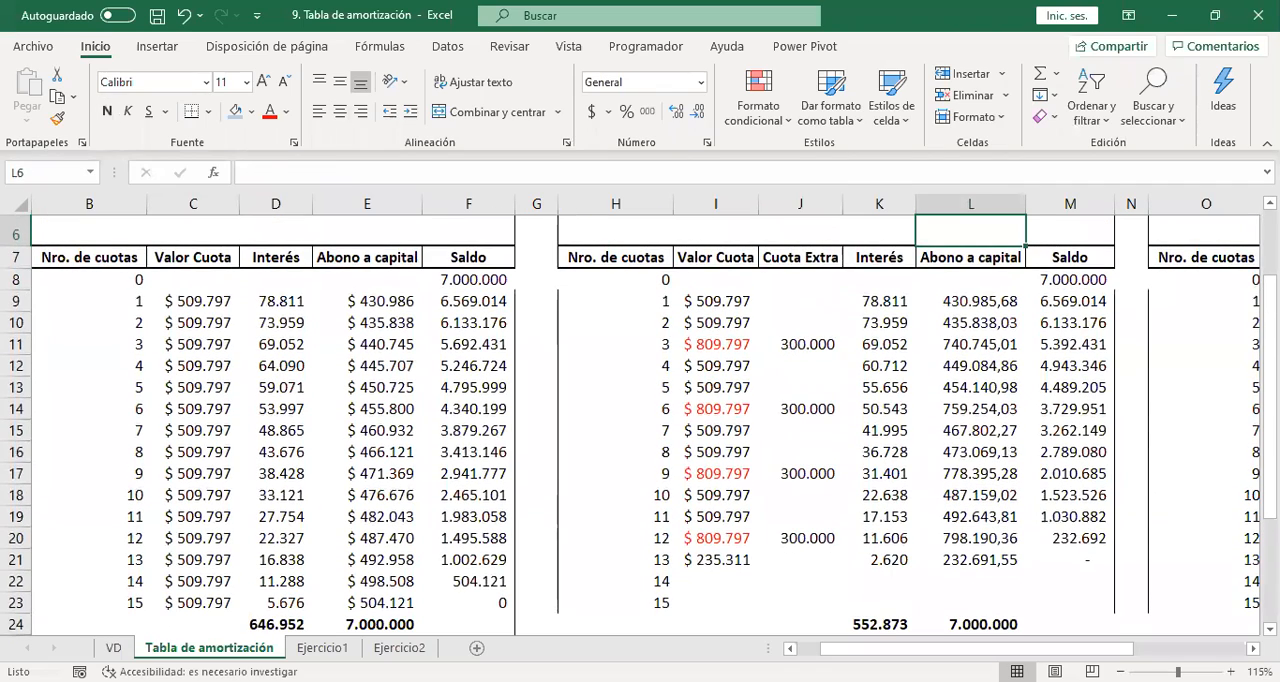
pyautogui.press('Down')
pyautogui.press('Down')
pyautogui.press('Down')
pyautogui.press('Down')
pyautogui.press('Down')
pyautogui.press('Down')
pyautogui.press('Down')
pyautogui.press('Down')
pyautogui.press('Down')
pyautogui.press('Down')
pyautogui.press('Down')
pyautogui.press('Down')
pyautogui.press('Down')
pyautogui.press('Down')
pyautogui.press('Down')
pyautogui.press('Down')
pyautogui.press('Down')
pyautogui.press('Down')
pyautogui.press('Down')
pyautogui.press('Down')
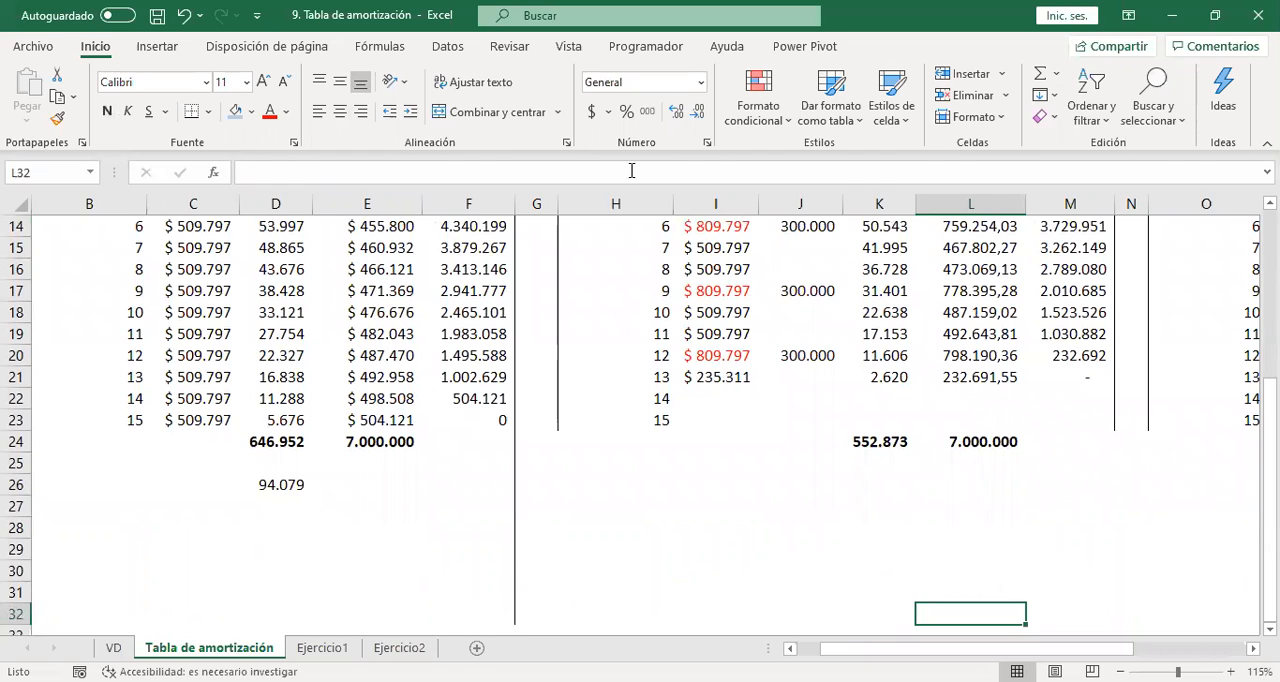
# Set the Cuota Extra of installment 3 in the Disminución tiempo table to 500.000.
pyautogui.hotkey('alt', 'Tab')
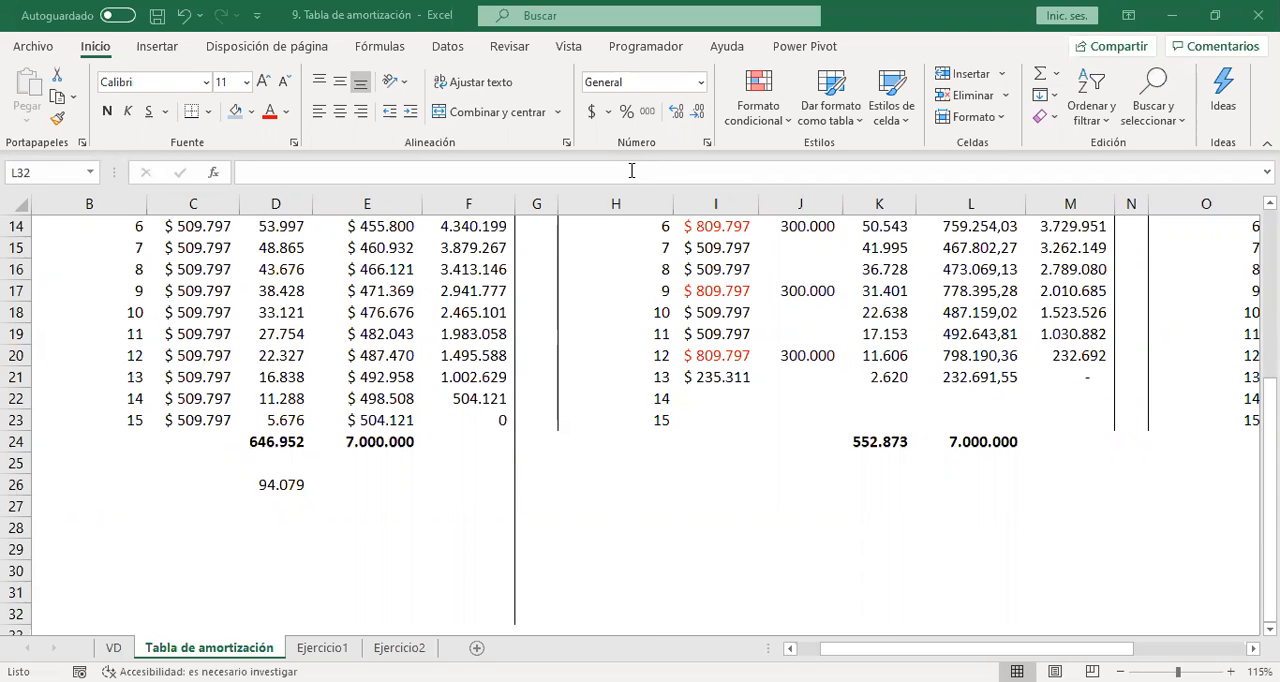
pyautogui.press('Up')
pyautogui.press('Up')
pyautogui.press('Up')
pyautogui.press('Up')
pyautogui.press('Up')
pyautogui.press('Up')
pyautogui.press('Up')
pyautogui.press('Up')
pyautogui.press('Up')
pyautogui.press('Up')
pyautogui.press('Up')
pyautogui.press('Up')
pyautogui.press('Up')
pyautogui.press('Up')
pyautogui.press('Up')
pyautogui.press('Up')
pyautogui.press('Up')
pyautogui.press('Up')
pyautogui.press('Up')
pyautogui.press('Up')
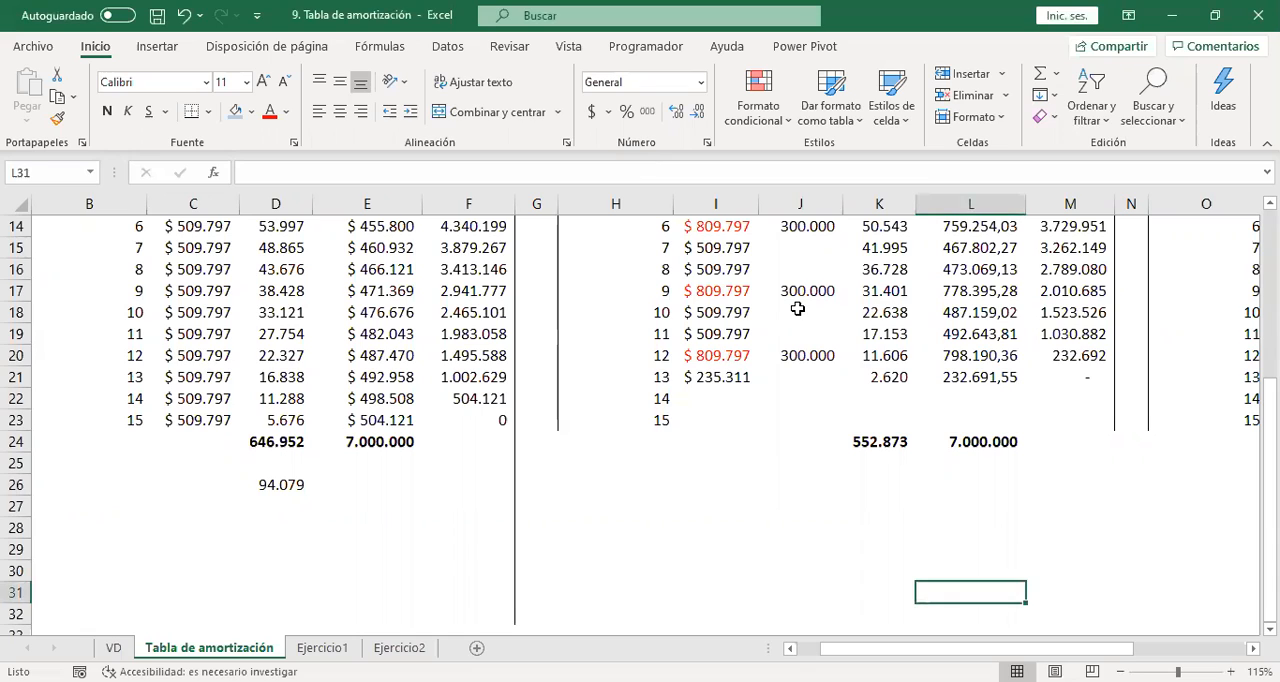
pyautogui.press('Left')
pyautogui.press('Left')
pyautogui.press('Left')
pyautogui.press('Up')
pyautogui.press('Up')
pyautogui.press('Up')
pyautogui.press('Up')
pyautogui.press('Up')
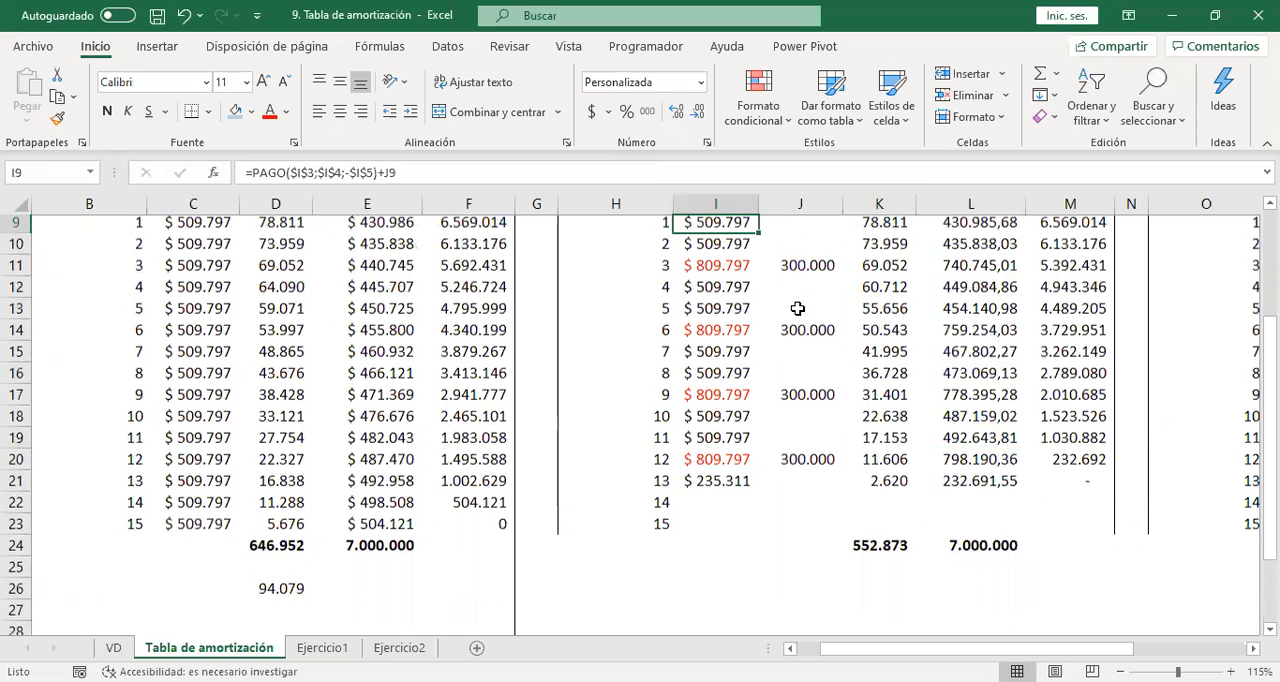
pyautogui.press('Down')
pyautogui.press('Down')
pyautogui.press('Down')
pyautogui.press('Down')
pyautogui.press('Down')
pyautogui.press('Down')
pyautogui.press('Right')
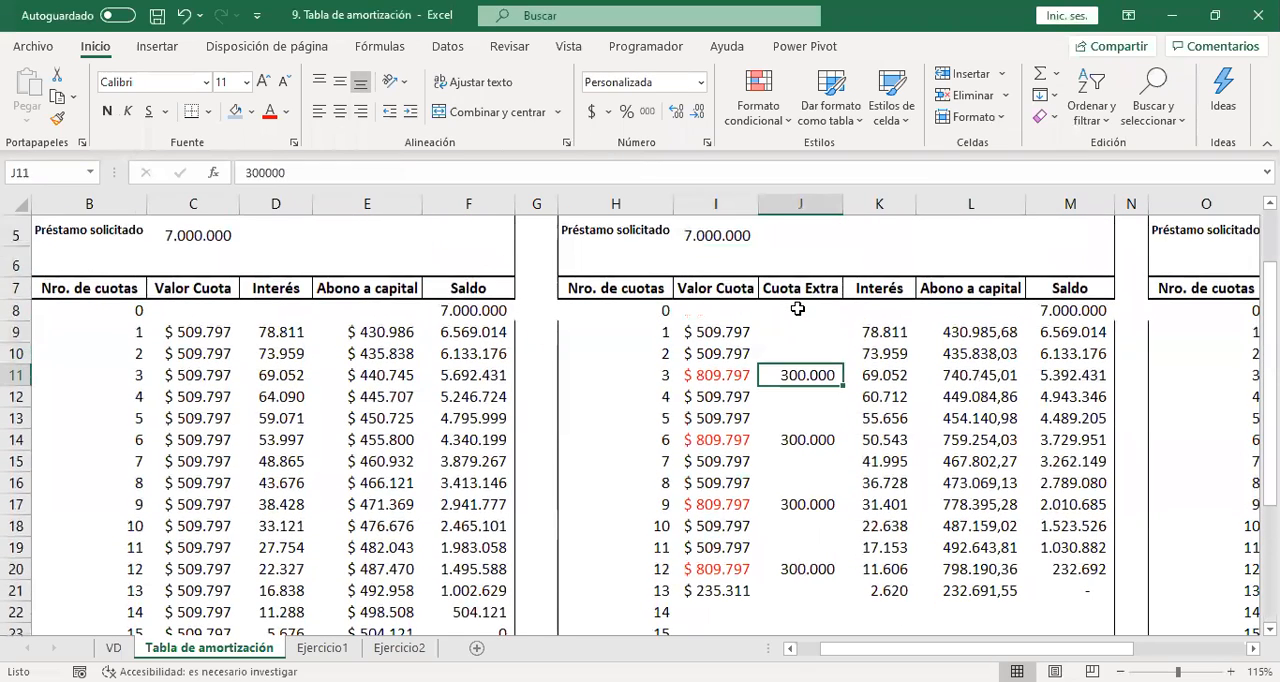
pyautogui.write('500.000')
pyautogui.press('Down')
pyautogui.press('Down')
pyautogui.press('Down')
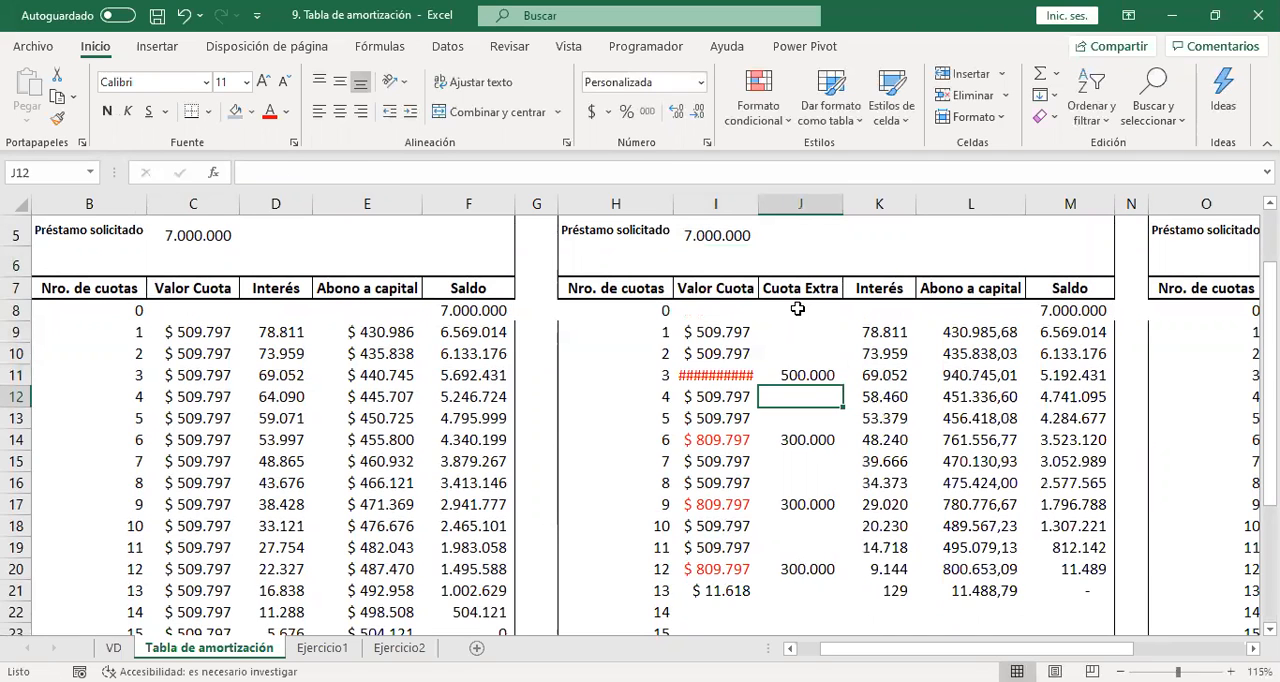
pyautogui.write('5000000')
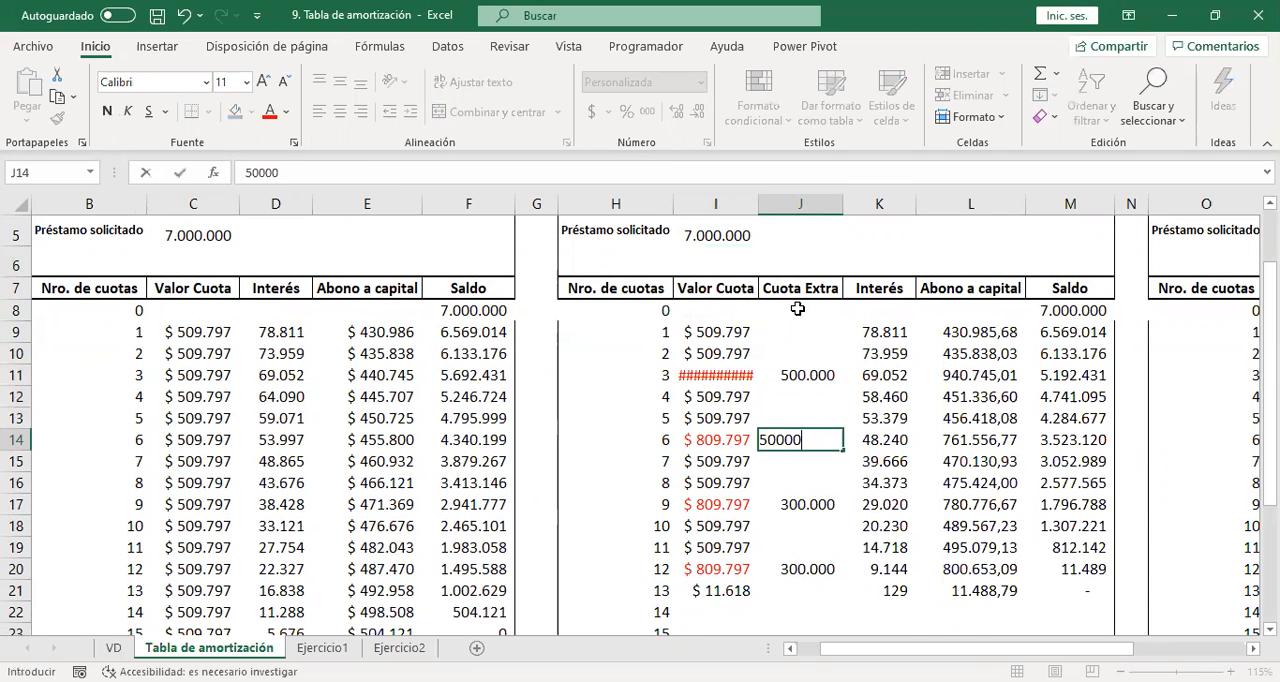
pyautogui.press('Down')
pyautogui.write('1')
pyautogui.press('BackSpace')
pyautogui.press('Down')
pyautogui.write('11')
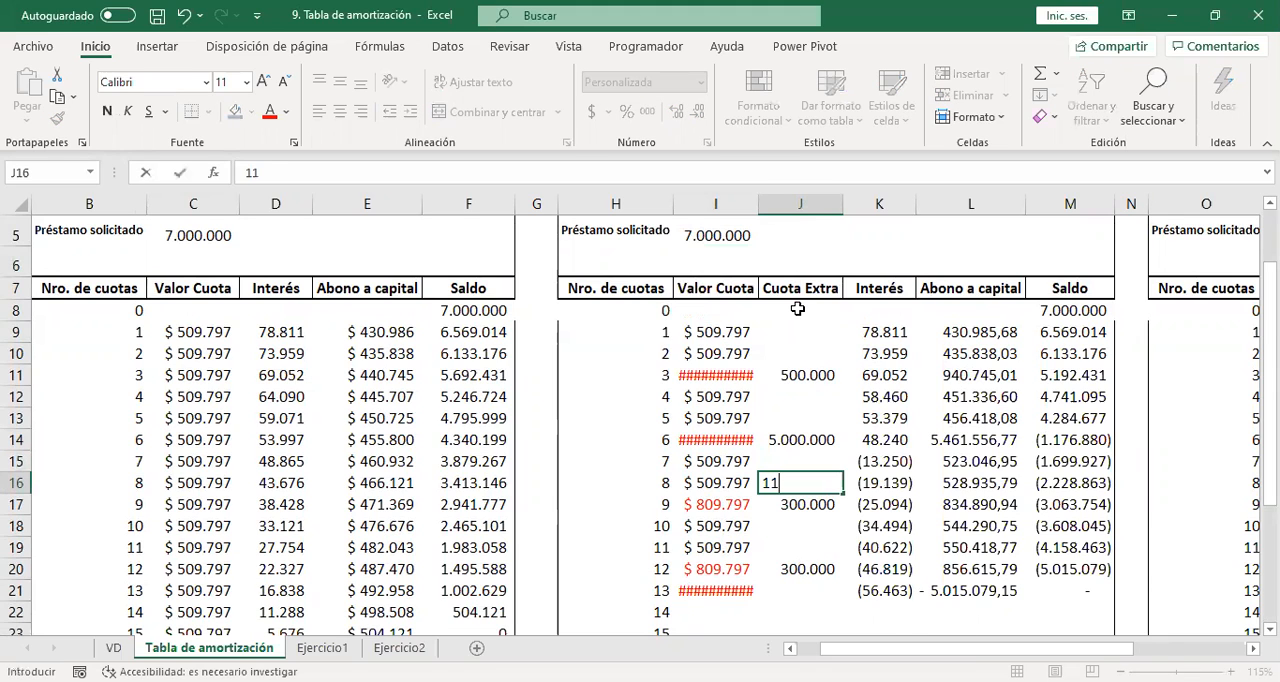
pyautogui.press('Up')
pyautogui.press('Down')
pyautogui.press('Delete')
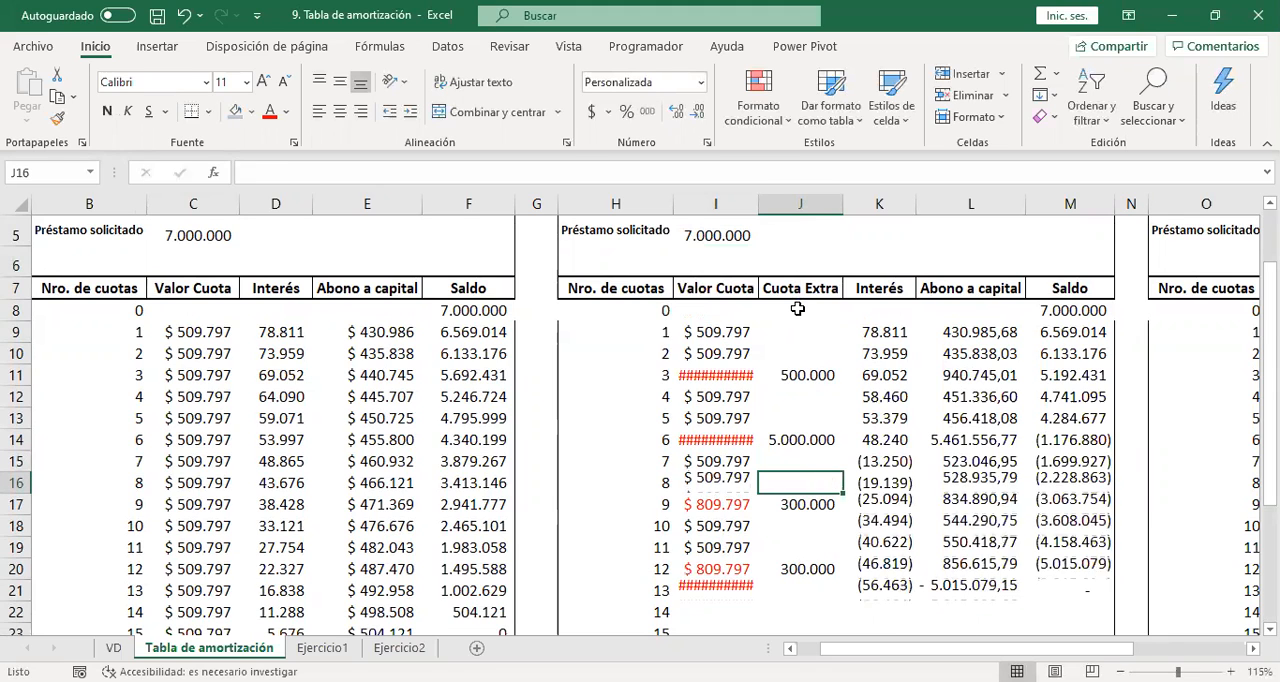
# Set the Cuota Extra of installment 6 in J14 to 500.000.
pyautogui.press('Up')
pyautogui.press('Up')
pyautogui.write('500000')
pyautogui.press('Return')
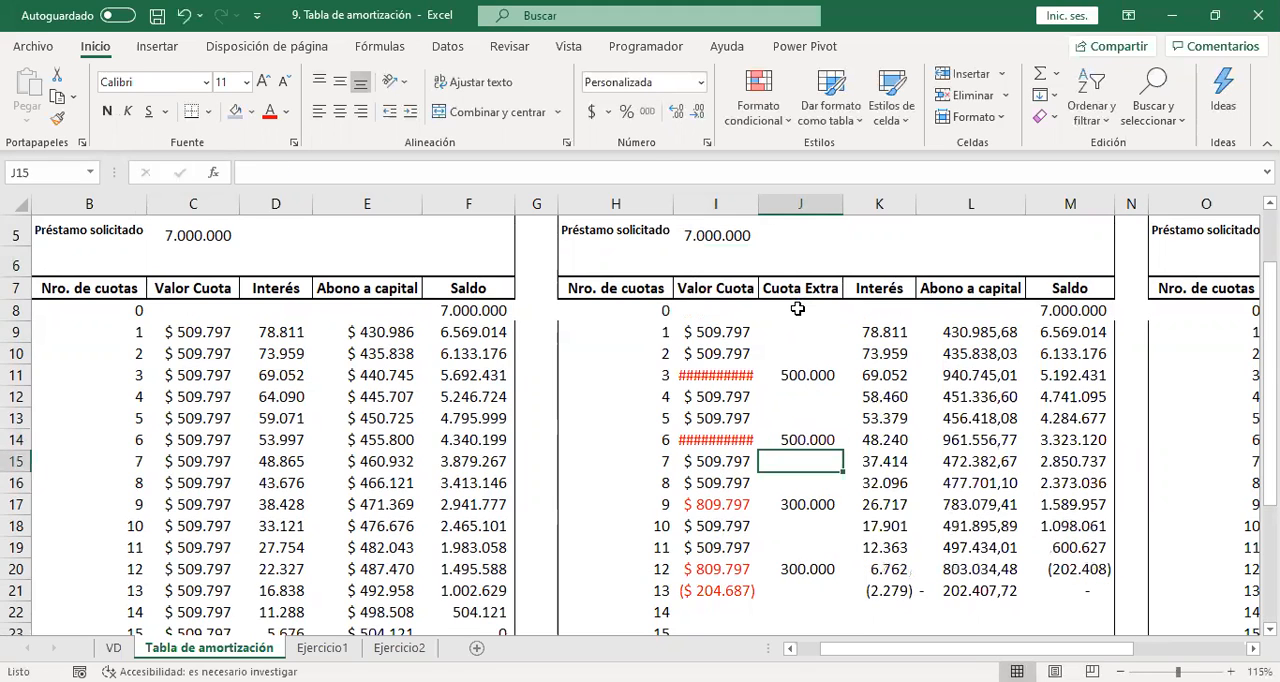
# Set the Cuota Extra of installments 9 and 12 to 500.000 and autofit the width of the Valor Cuota column I.
pyautogui.press('Down')
pyautogui.press('Down')
pyautogui.write('500000')
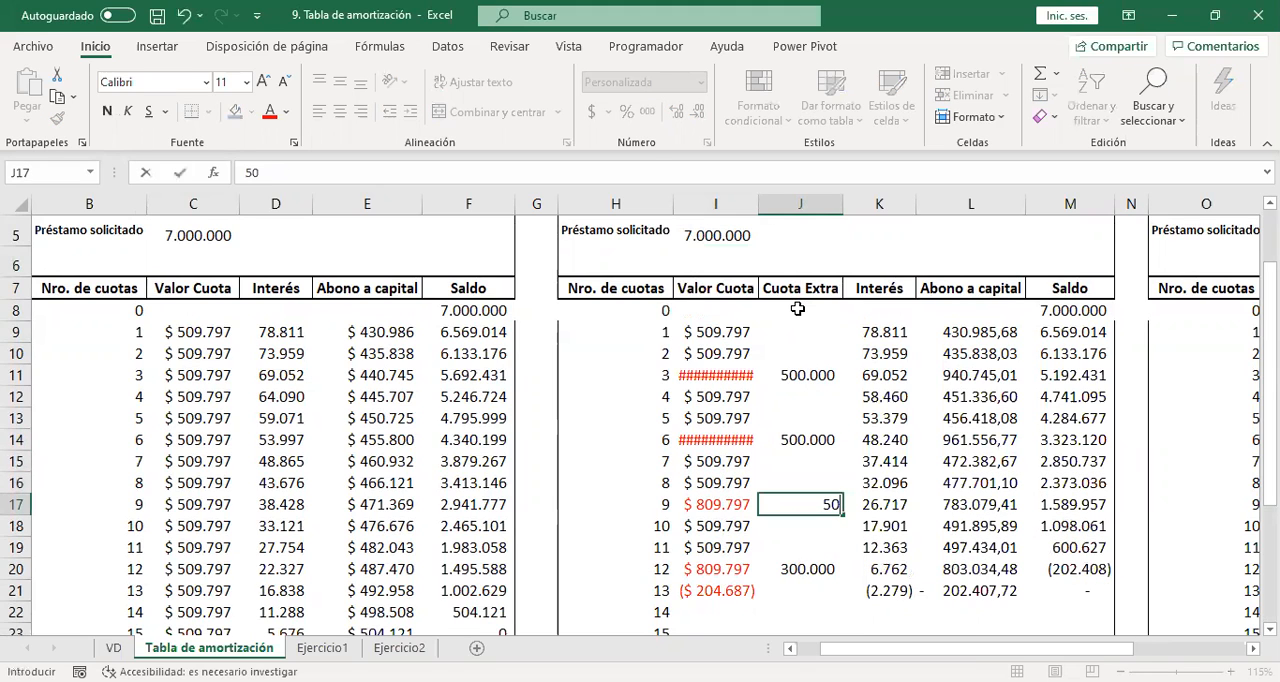
pyautogui.press('Return')
pyautogui.press('Down')
pyautogui.press('Down')
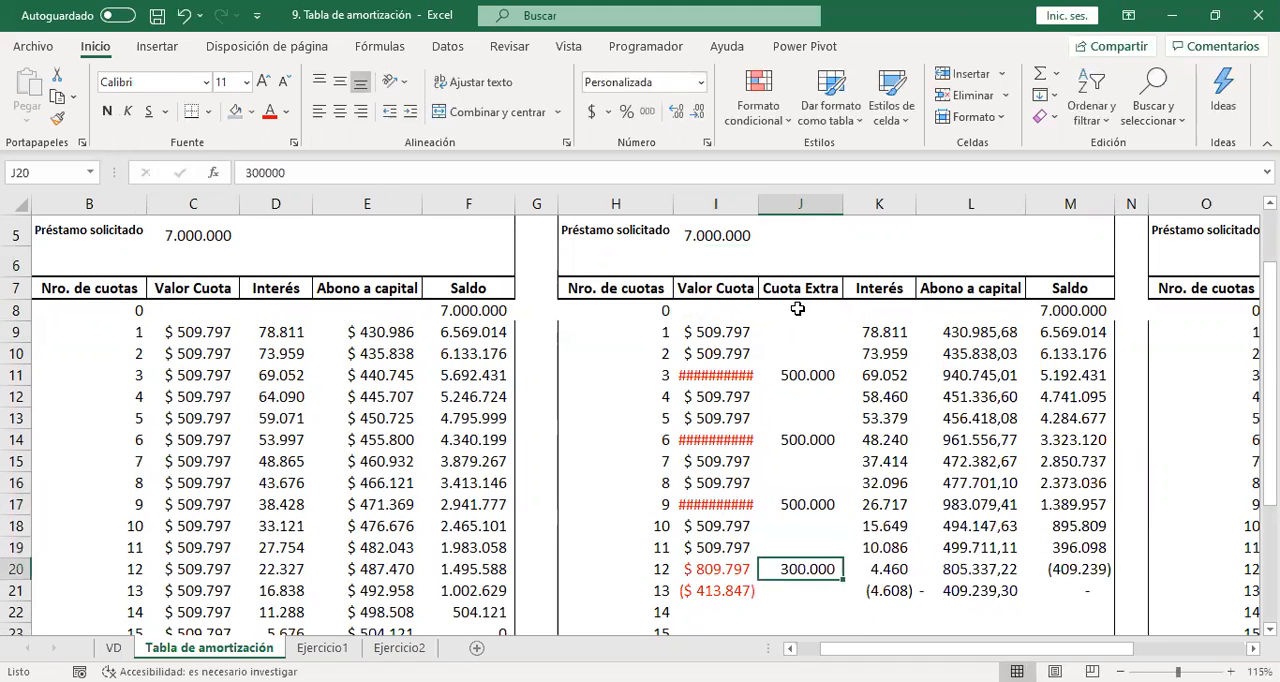
pyautogui.write('500000')
pyautogui.press('Return')
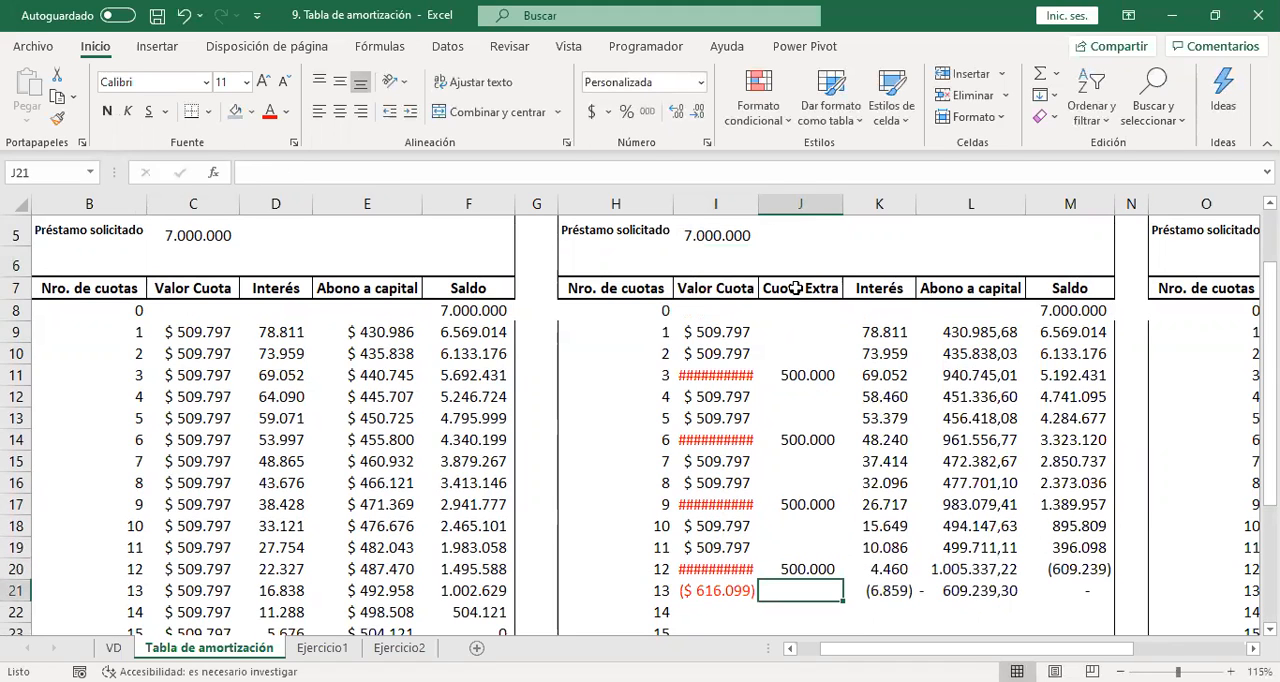
pyautogui.doubleClick(761, 204)
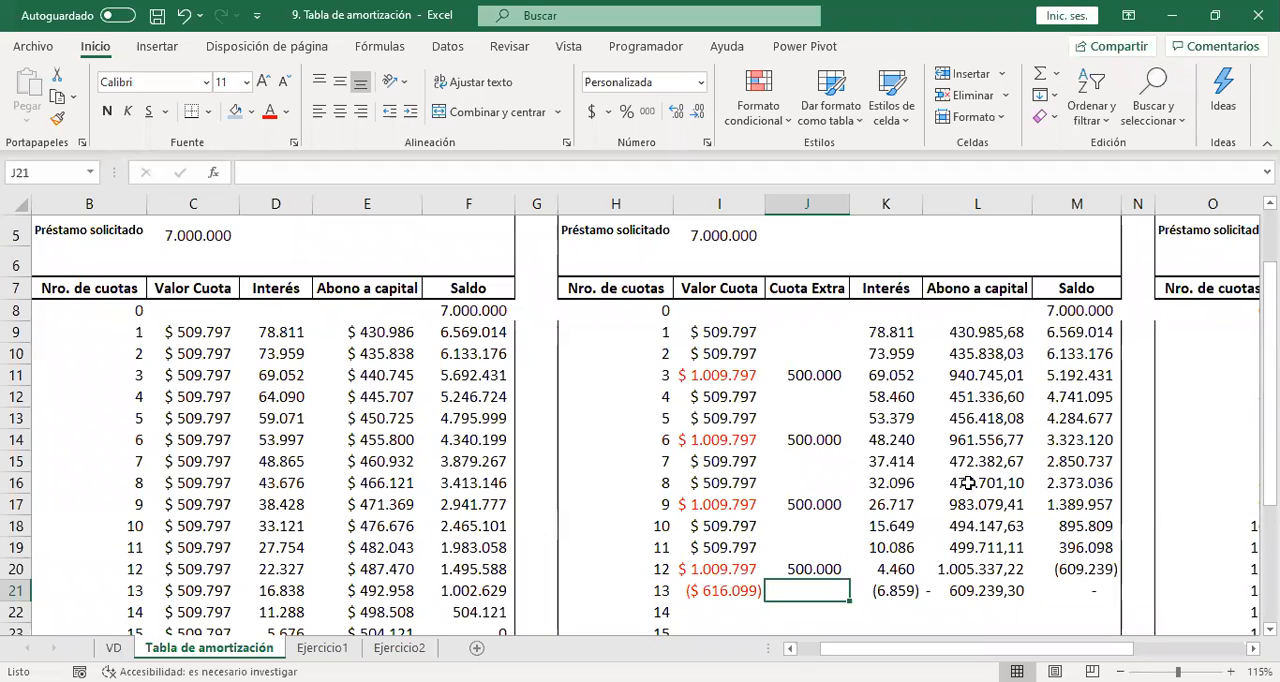
# Replace the Valor Cuota of installment 12 in I20 with the formula +M19+K20, adding the previous balance and the period's interest.
pyautogui.click(728, 566)
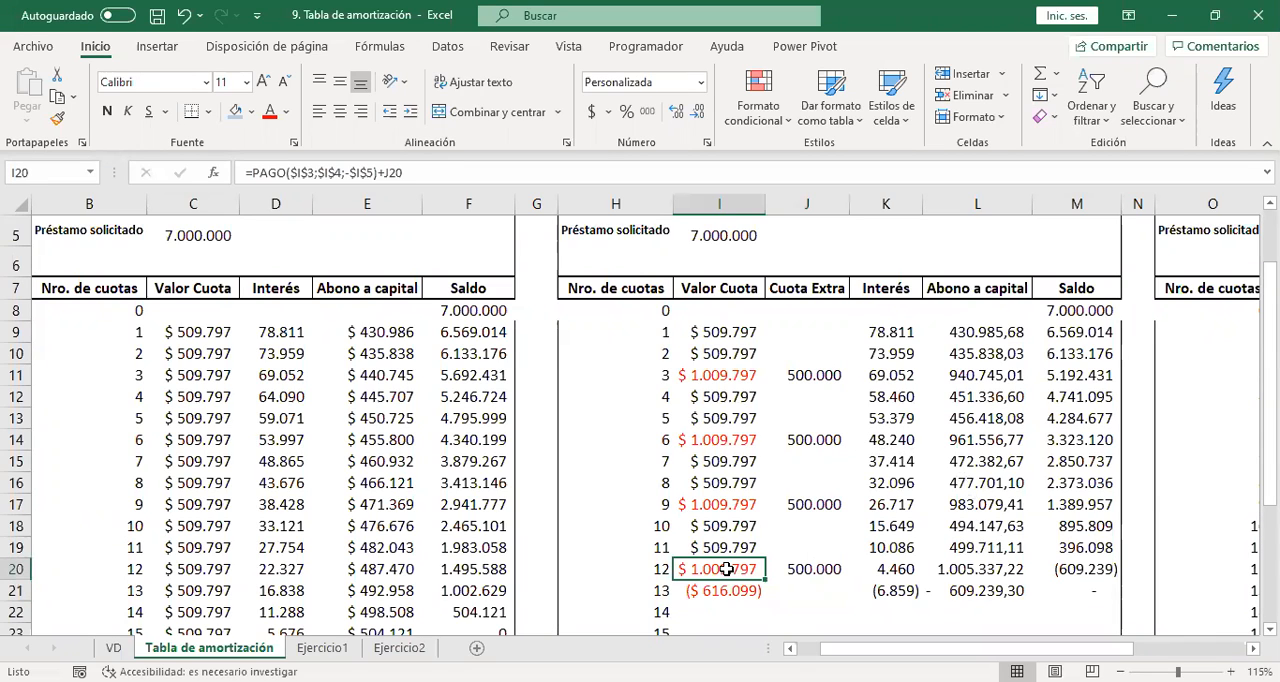
pyautogui.write('+')
pyautogui.press('Right')
pyautogui.press('Right')
pyautogui.press('Right')
pyautogui.press('Up')
pyautogui.press('Right')
pyautogui.write('+')
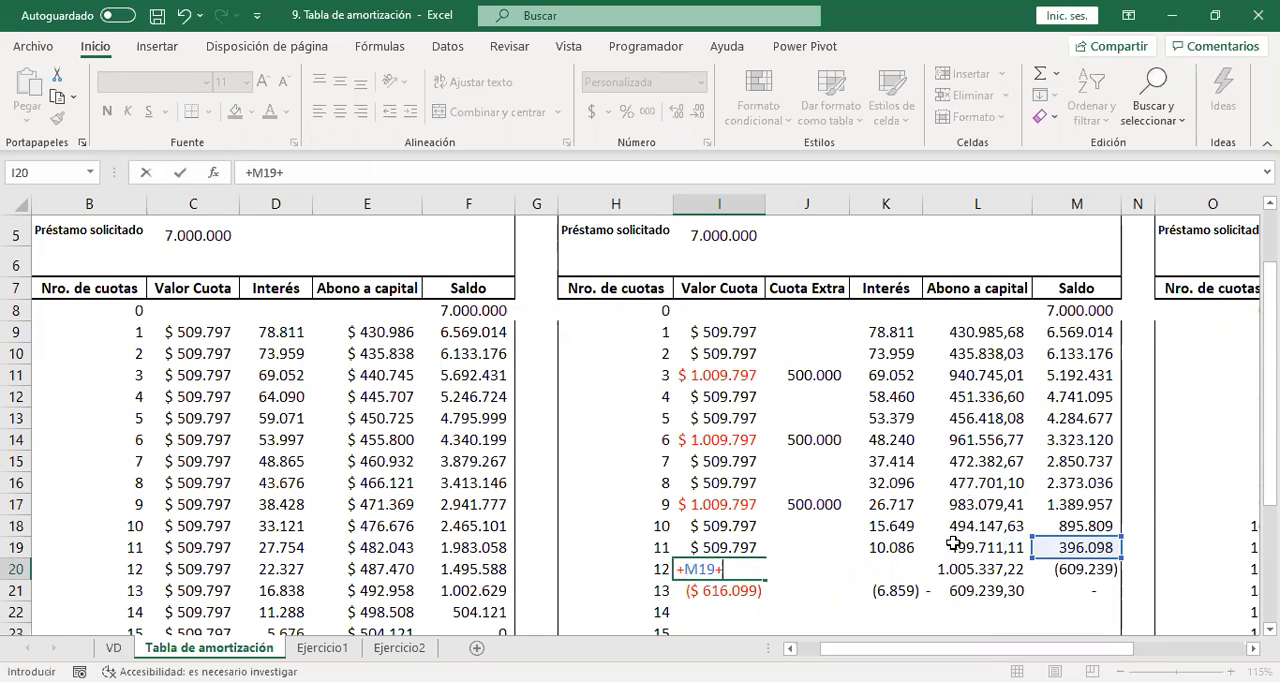
pyautogui.press('Right')
pyautogui.press('Right')
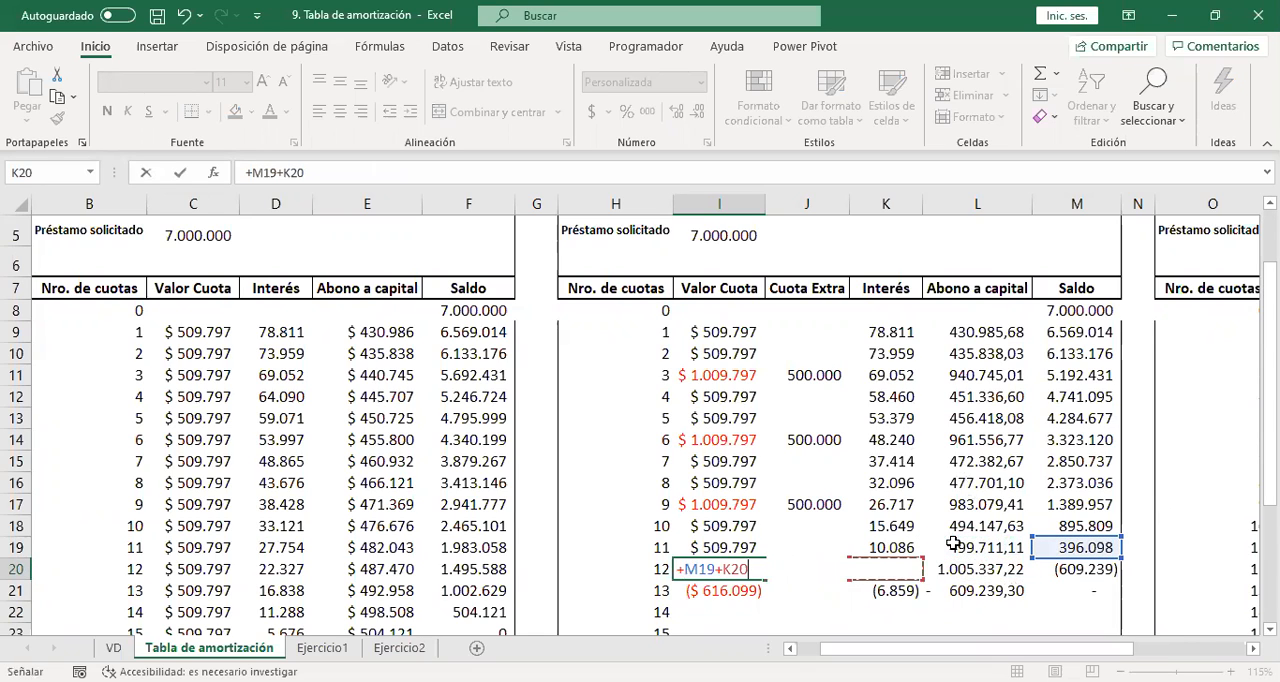
pyautogui.press('Return')
# Examine the recalculated interest and capital totals and the interest difference in D26, and review both tables from headers to totals.
pyautogui.press('Down')
pyautogui.press('Down')
pyautogui.press('Down')
pyautogui.press('Down')
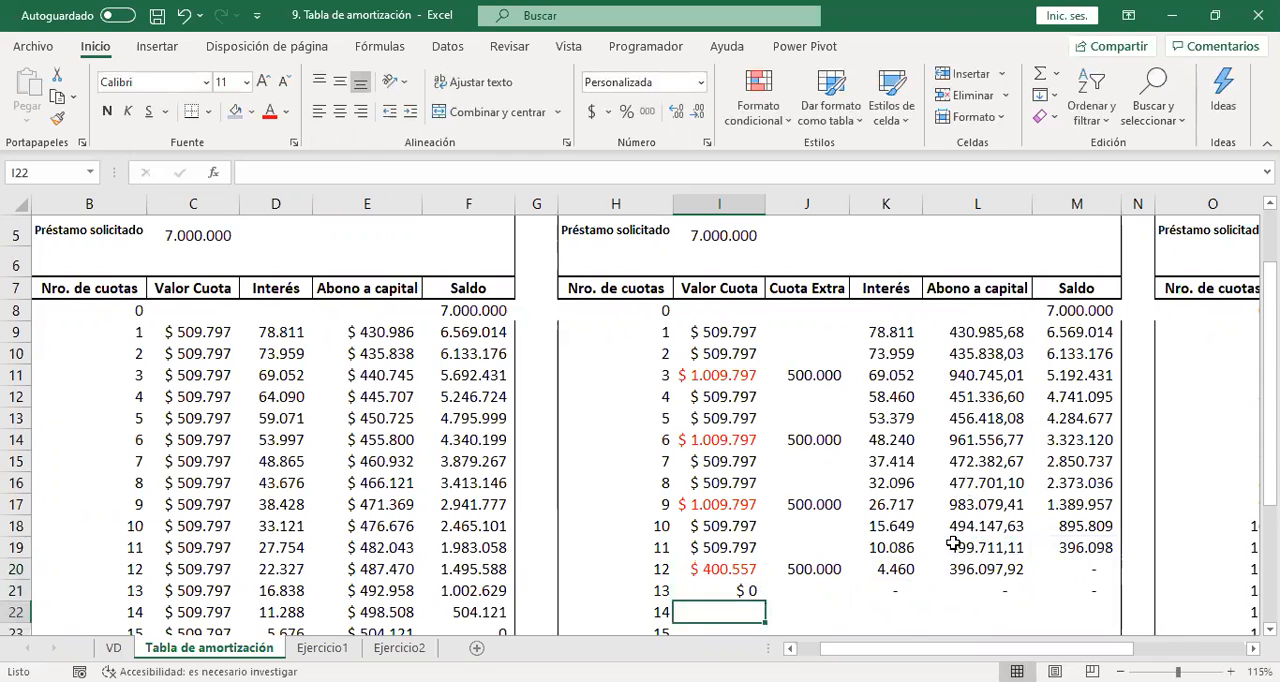
pyautogui.press('Down')
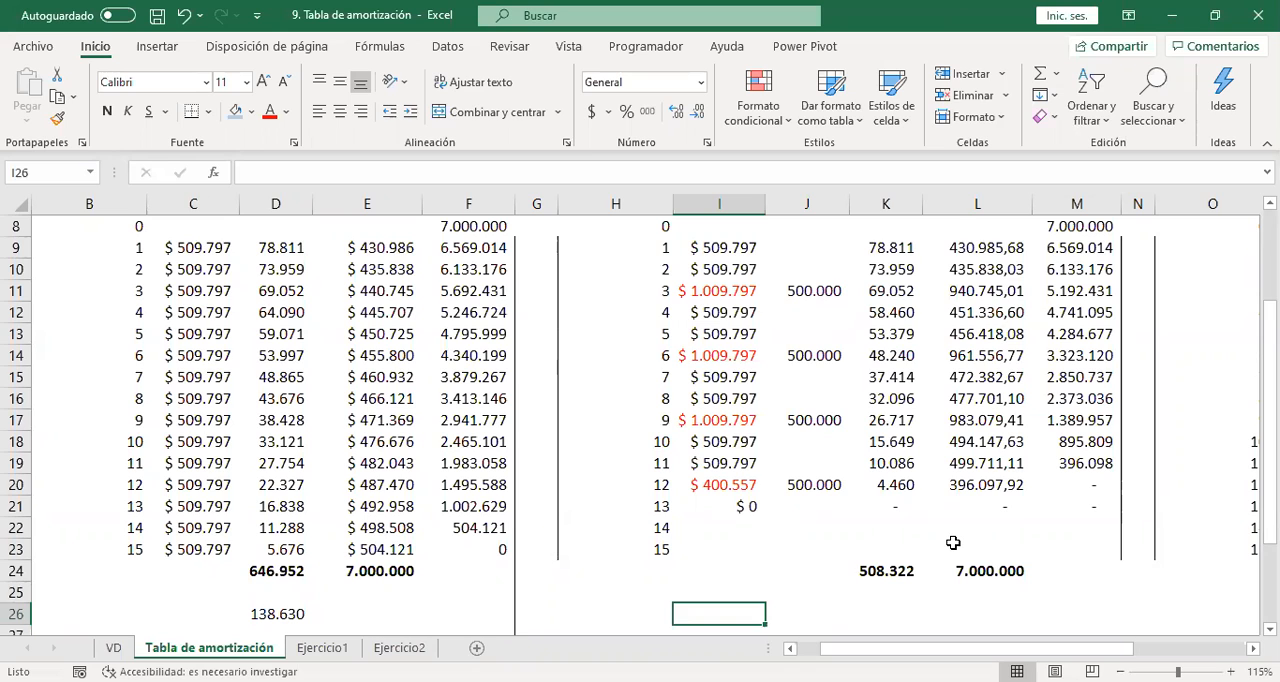
pyautogui.press('Up')
pyautogui.press('Up')
pyautogui.press('Up')
pyautogui.press('Up')
pyautogui.press('Up')
pyautogui.press('Up')
pyautogui.press('Up')
pyautogui.press('Up')
pyautogui.press('Up')
pyautogui.press('Up')
pyautogui.press('Up')
pyautogui.press('Up')
pyautogui.press('Up')
pyautogui.press('Up')
pyautogui.press('Up')
pyautogui.press('Up')
pyautogui.press('Up')
pyautogui.press('Up')
pyautogui.press('Up')
pyautogui.press('Up')
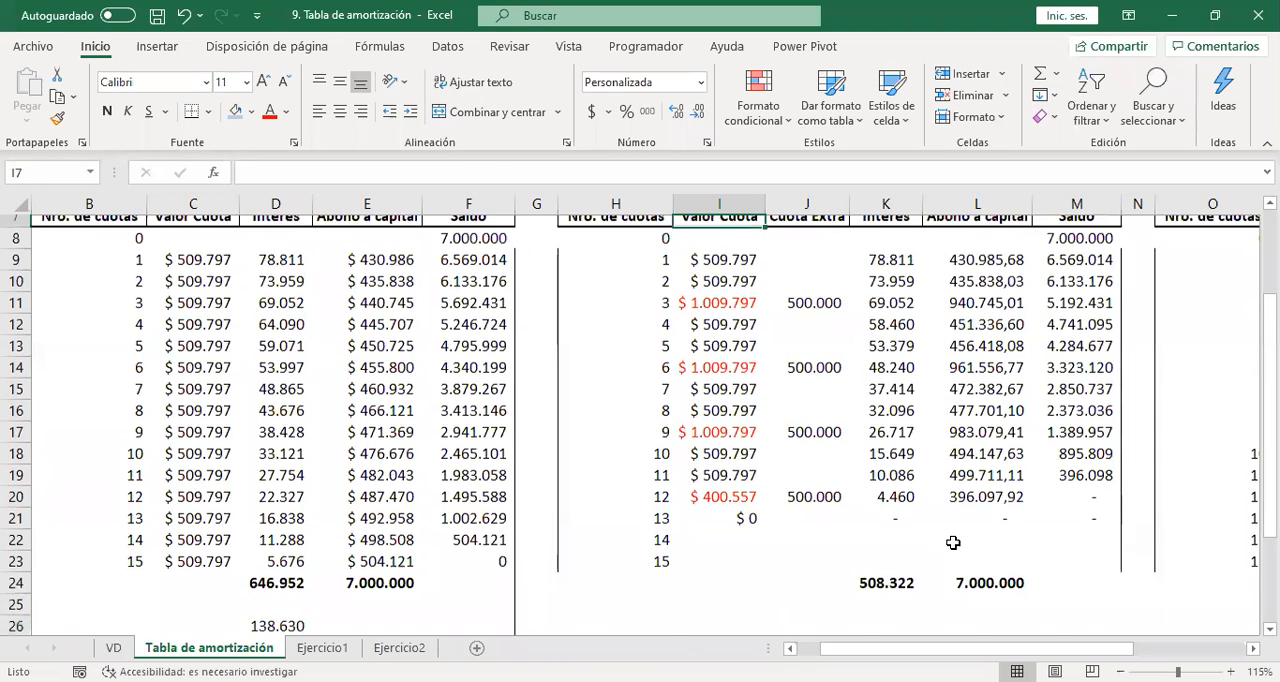
pyautogui.press('Up')
pyautogui.press('Down')
pyautogui.press('Down')
pyautogui.press('Down')
pyautogui.press('Down')
pyautogui.press('Down')
pyautogui.press('Down')
pyautogui.press('Down')
pyautogui.press('Down')
pyautogui.press('Down')
pyautogui.press('Down')
pyautogui.press('Down')
pyautogui.press('Down')
pyautogui.press('Down')
pyautogui.press('Down')
pyautogui.press('Down')
pyautogui.press('Down')
pyautogui.press('Down')
pyautogui.press('Down')
pyautogui.press('Down')
pyautogui.press('Down')
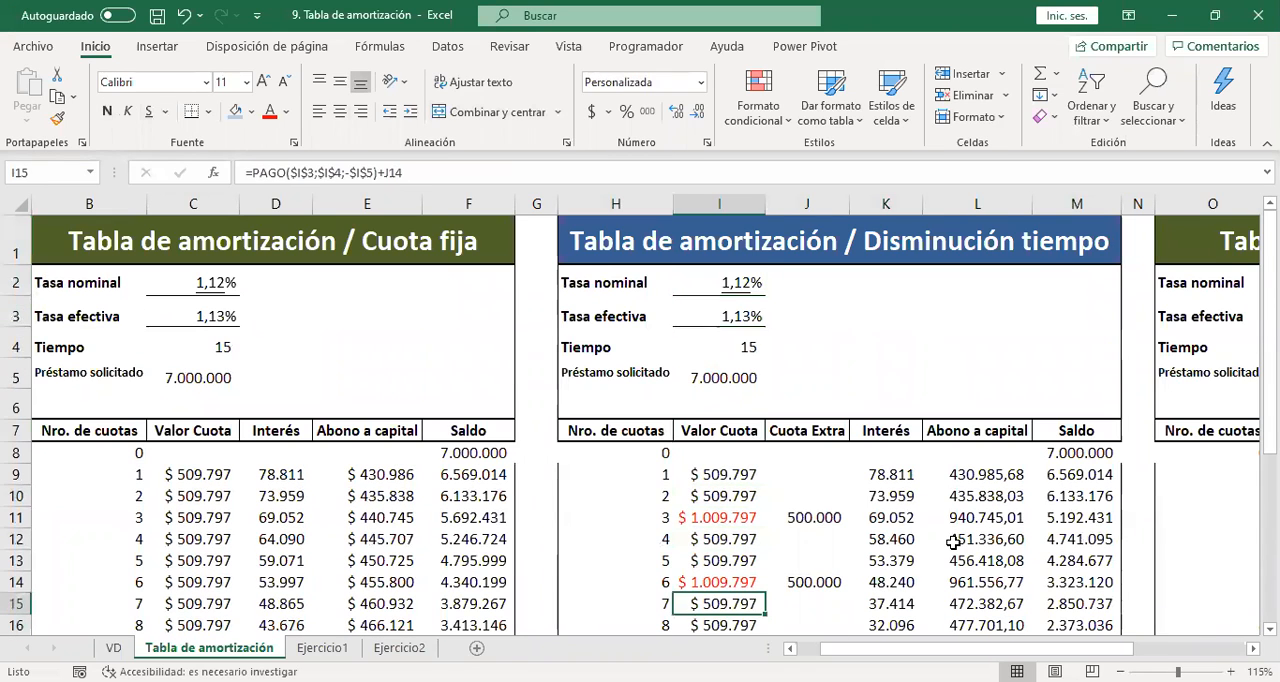
pyautogui.press('Down')
pyautogui.press('Down')
pyautogui.press('Down')
pyautogui.press('Down')
pyautogui.press('Down')
pyautogui.press('Down')
pyautogui.press('Down')
pyautogui.press('Down')
pyautogui.press('Down')
pyautogui.press('Down')
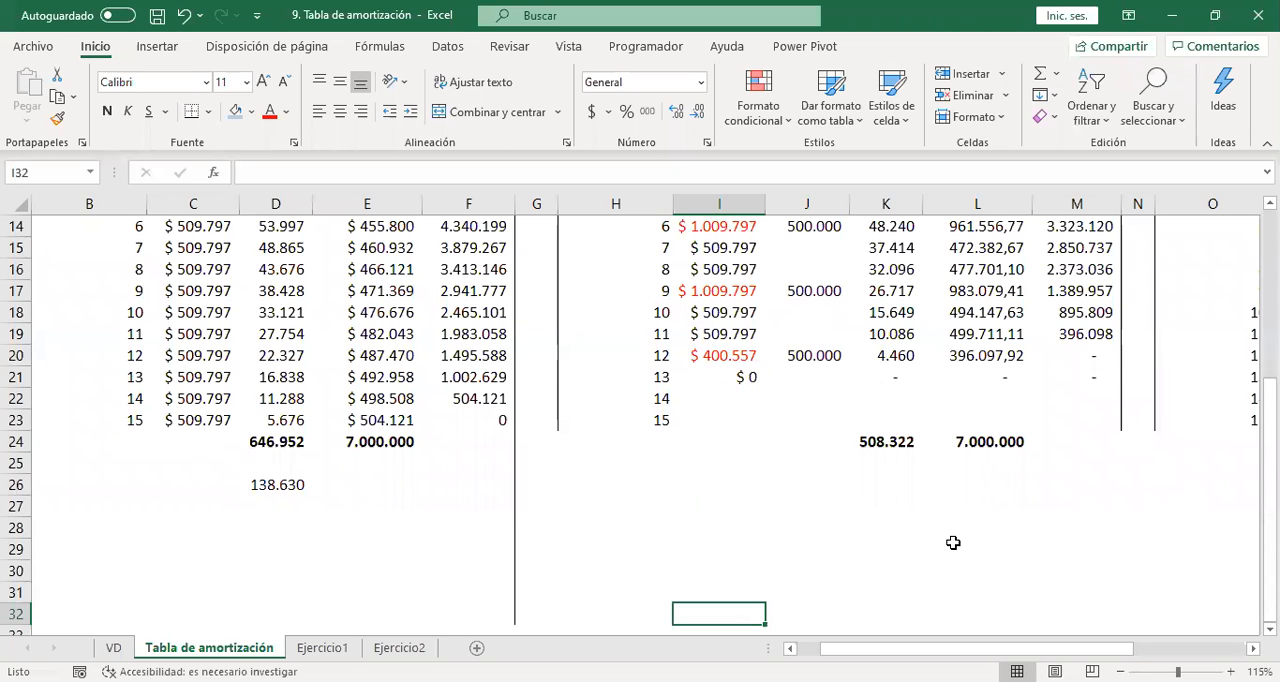
pyautogui.press('Right')
pyautogui.press('Right')
pyautogui.press('Right')
pyautogui.press('Right')
pyautogui.press('Right')
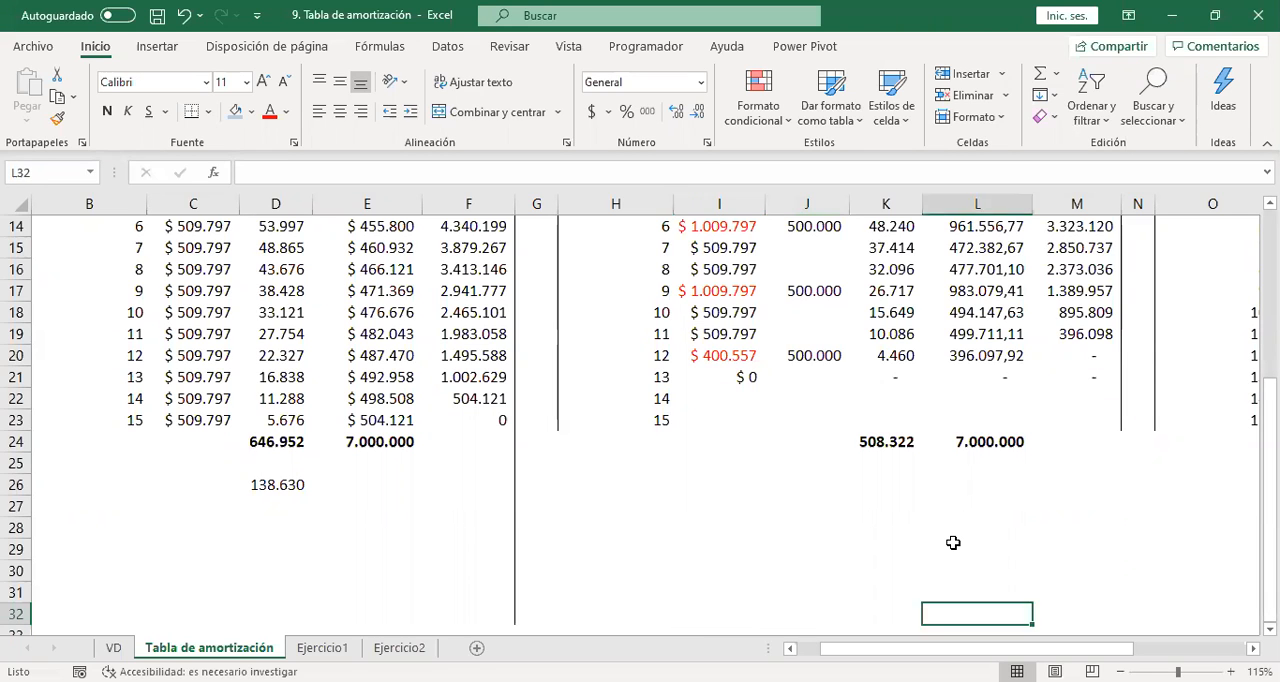
# Bring the third amortization table, starting in column O, into view beside the Disminución tiempo table and compare the two.
pyautogui.press('Right')
pyautogui.press('Right')
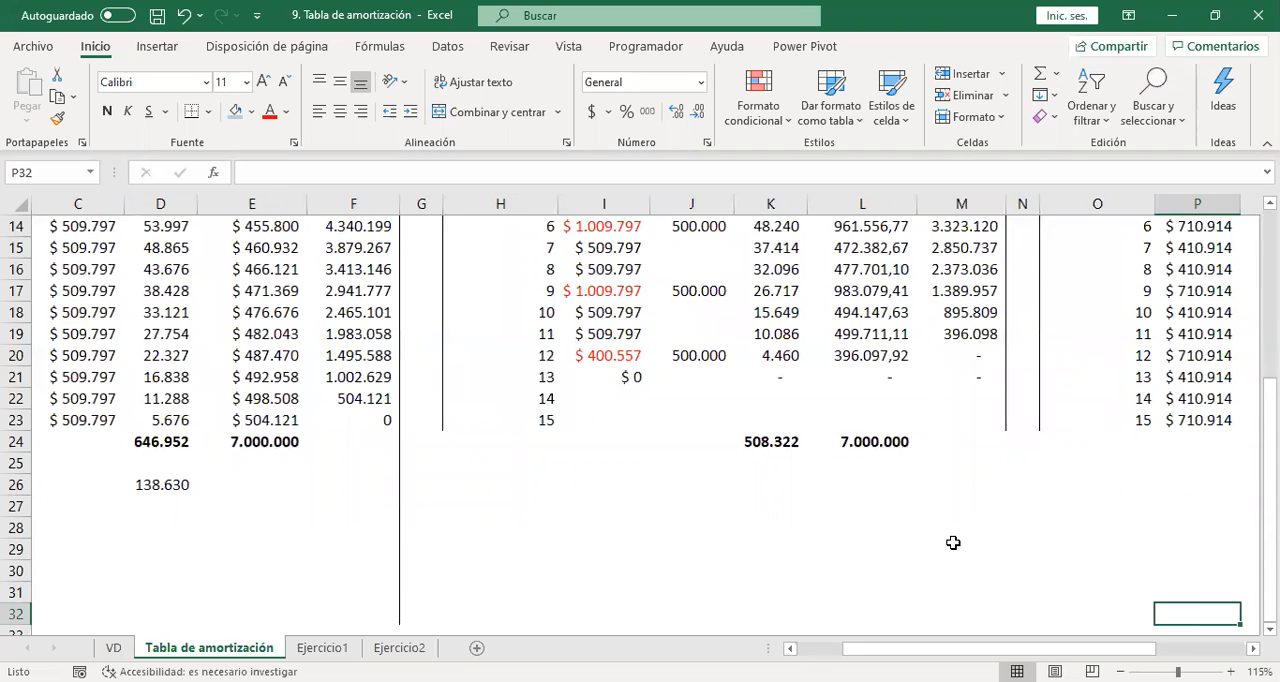
pyautogui.press('Right')
pyautogui.press('Up')
pyautogui.press('Up')
pyautogui.press('Up')
pyautogui.press('Up')
pyautogui.press('Up')
pyautogui.press('Up')
pyautogui.press('Up')
pyautogui.press('Up')
pyautogui.press('Up')
pyautogui.press('Up')
pyautogui.press('Up')
pyautogui.press('Up')
pyautogui.press('Up')
pyautogui.press('Up')
pyautogui.press('Up')
pyautogui.press('Up')
pyautogui.press('Up')
pyautogui.press('Up')
pyautogui.press('Up')
pyautogui.press('Up')
pyautogui.press('Up')
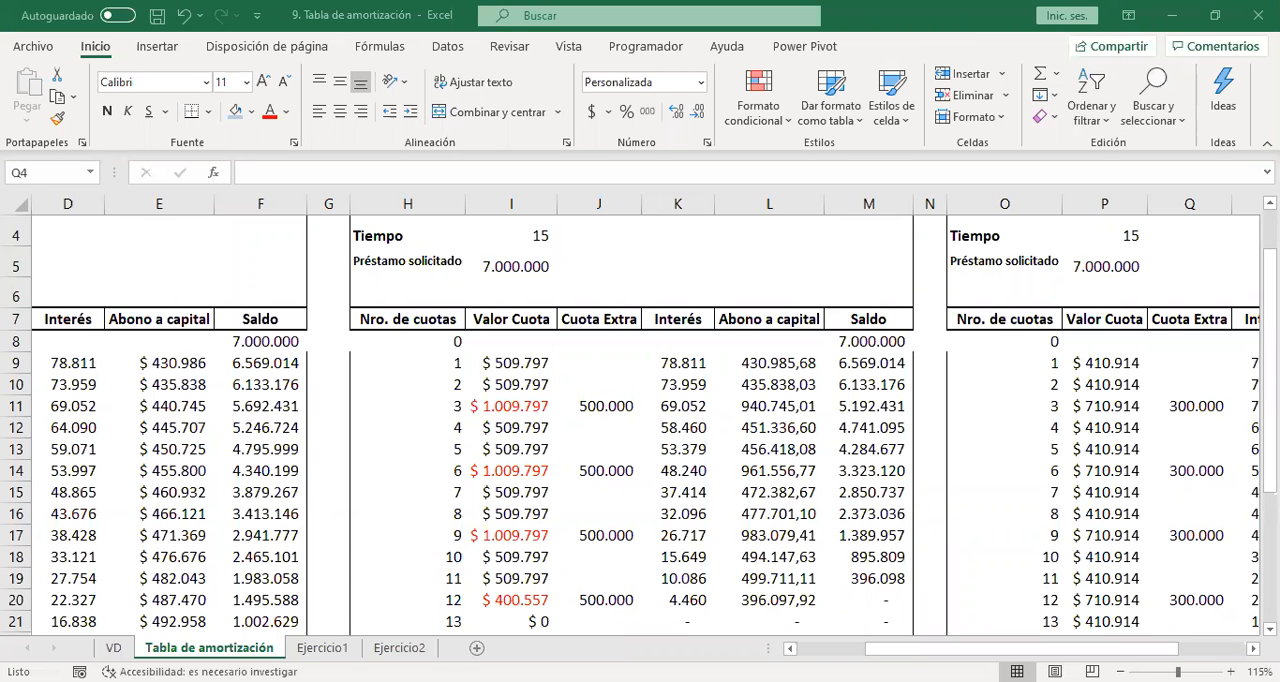
pyautogui.click(677, 493)
pyautogui.press('Right')
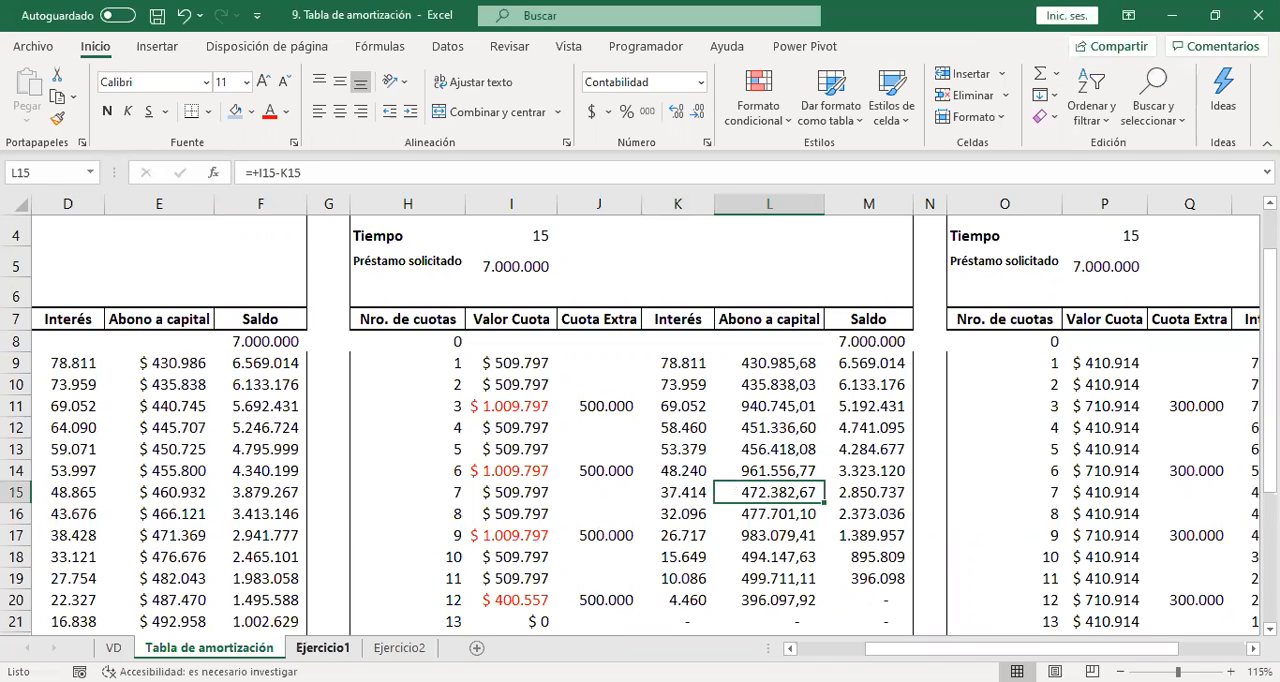
# Look over the loan exercises on the Ejercicio1 and Ejercicio2 sheets.
pyautogui.hotkey('ctrl', 'pagedown')
pyautogui.click(449, 551)
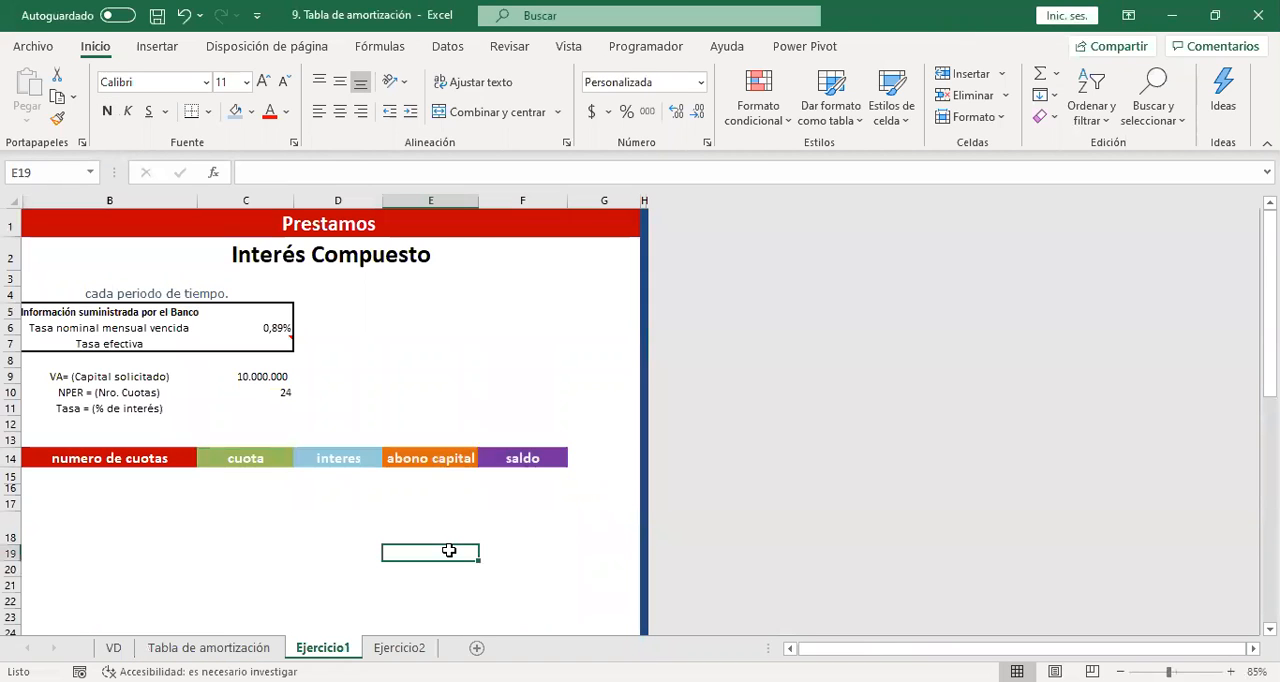
pyautogui.click(400, 648)
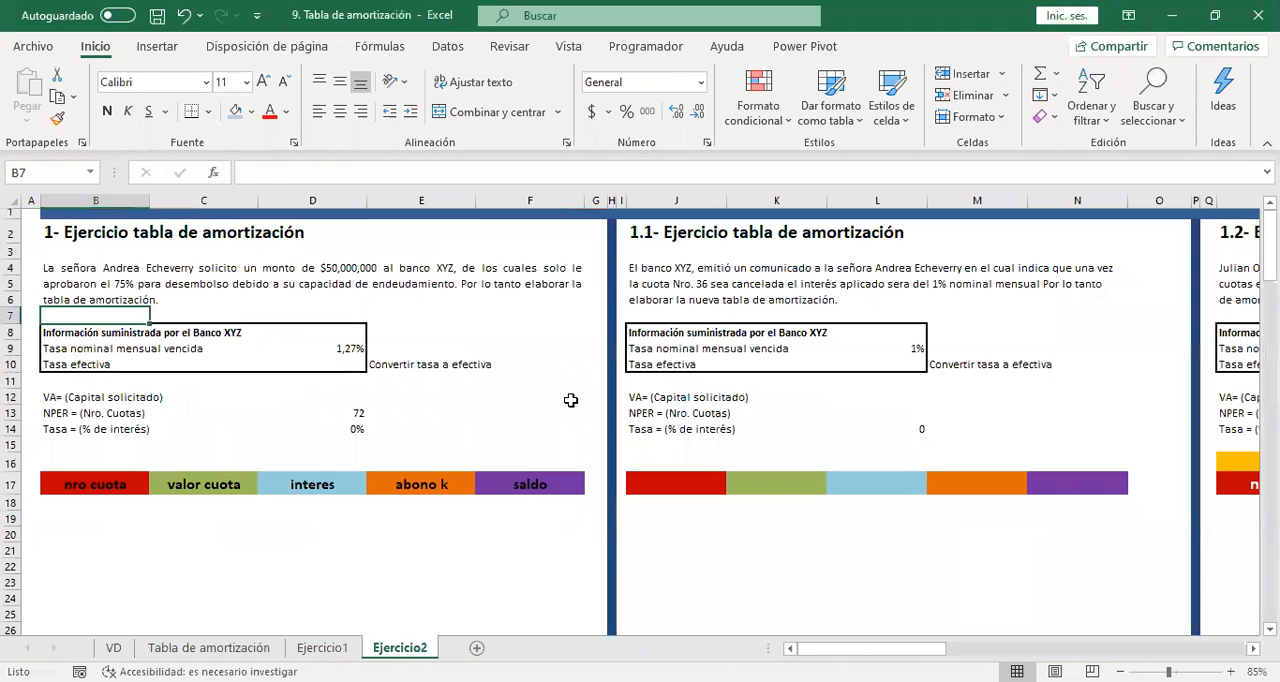
pyautogui.click(572, 400)
pyautogui.click(575, 446)
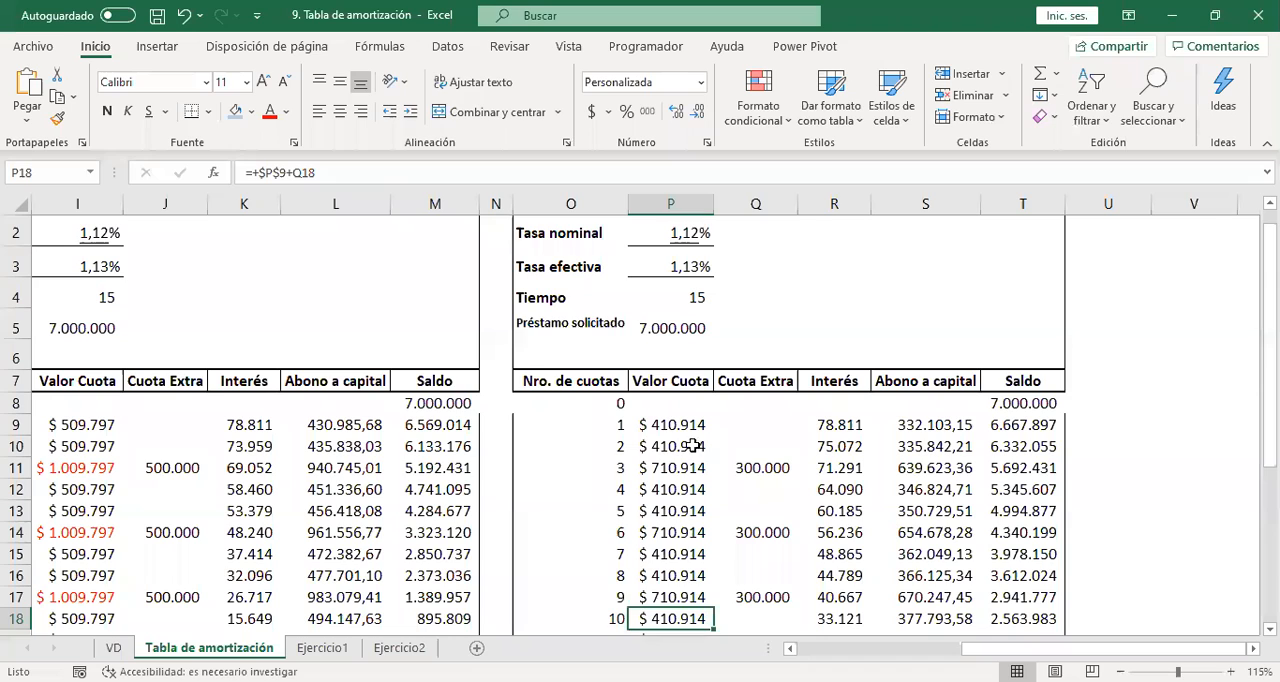
# Return to the Tabla de amortización sheet and examine the Valor Cuota and Interés cells of the third table's first two installments.
pyautogui.click(690, 446)
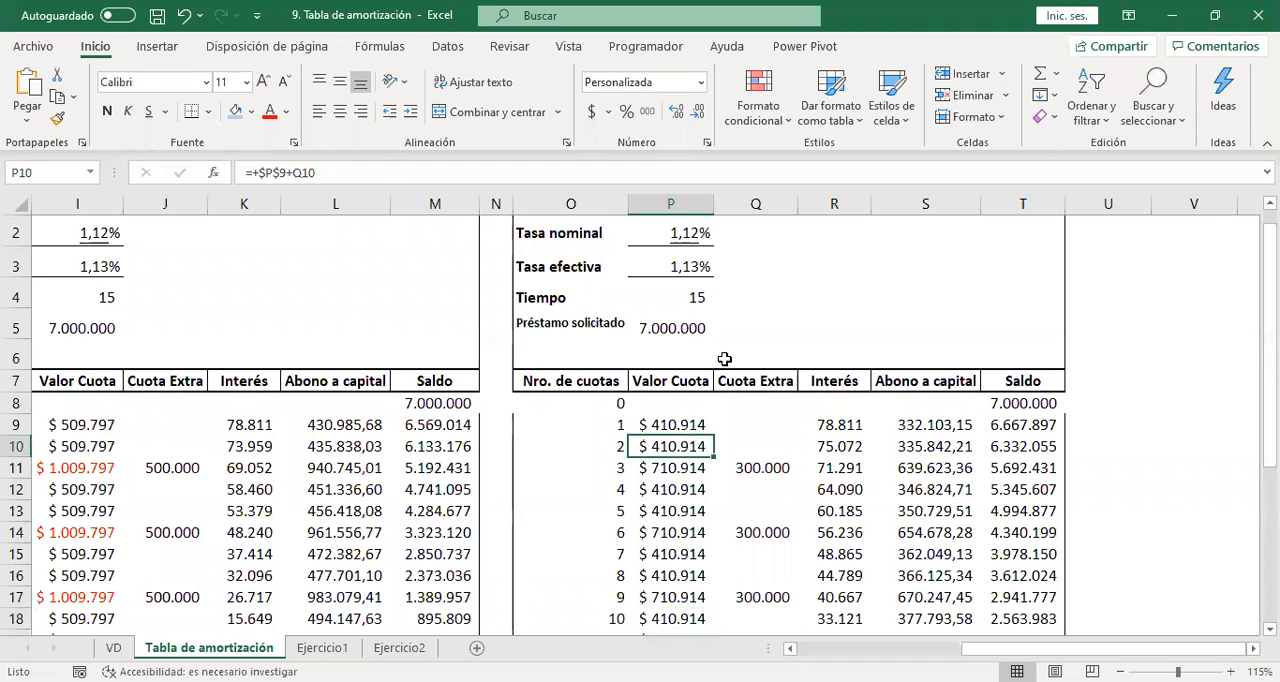
pyautogui.click(666, 408)
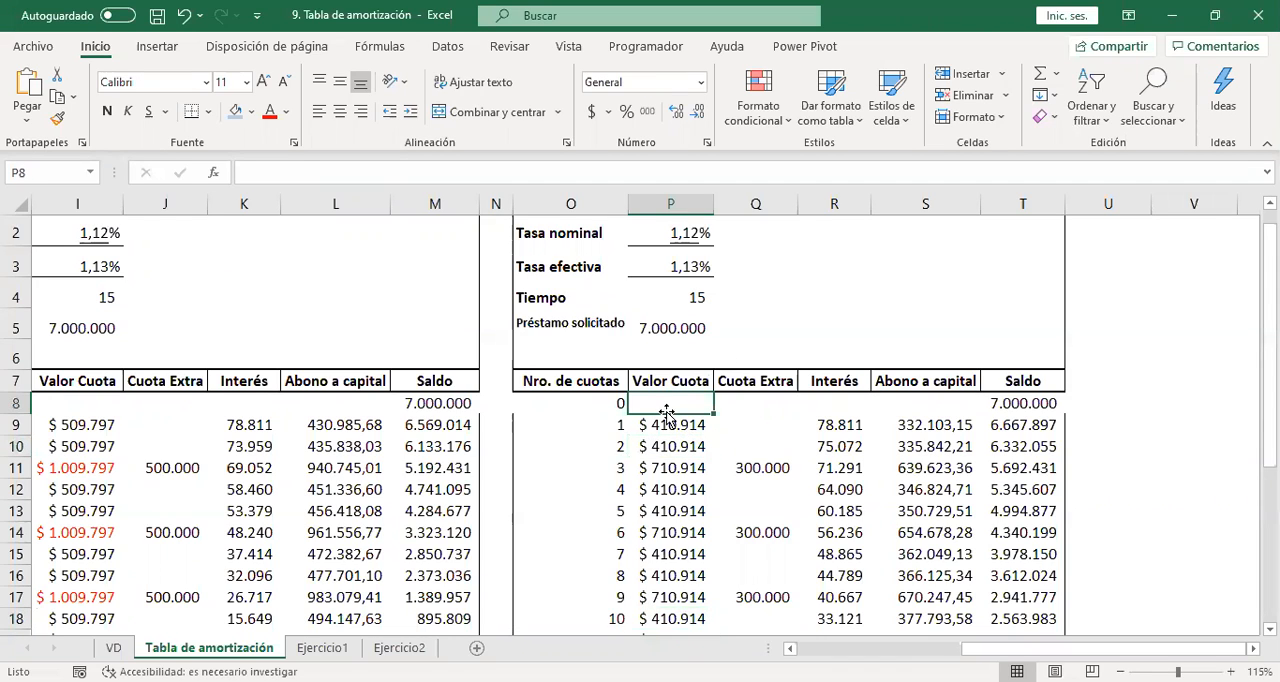
pyautogui.click(656, 425)
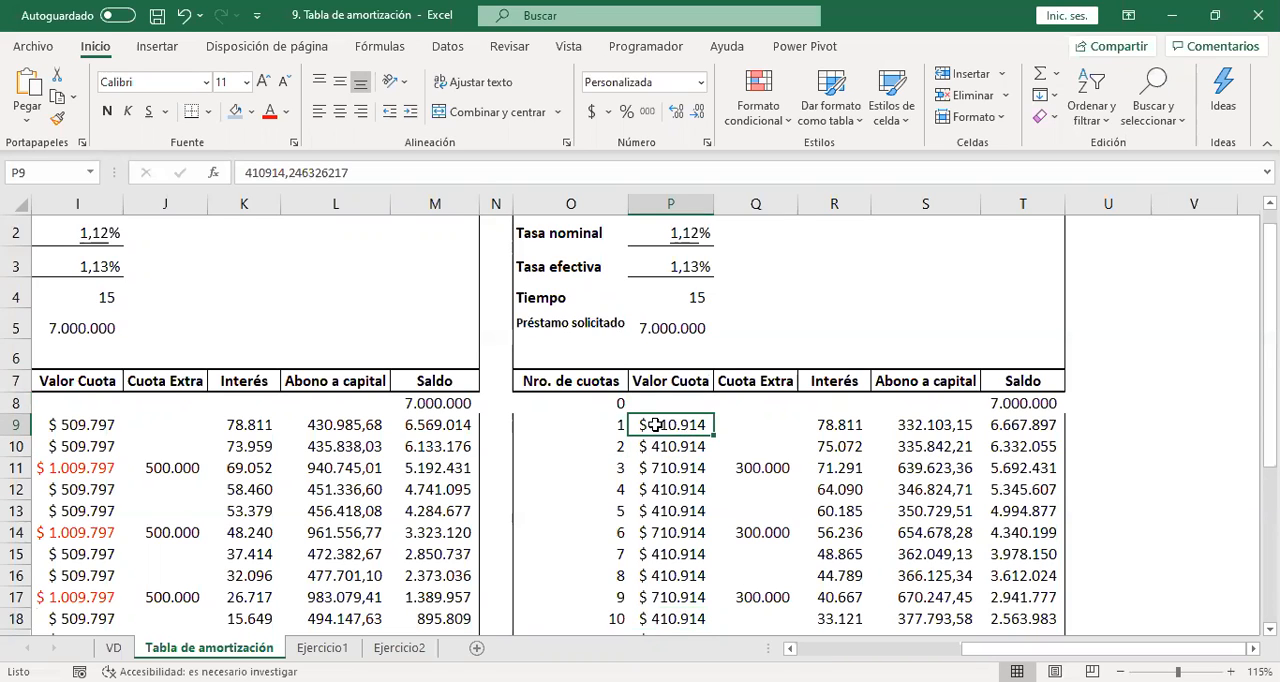
pyautogui.press('Down')
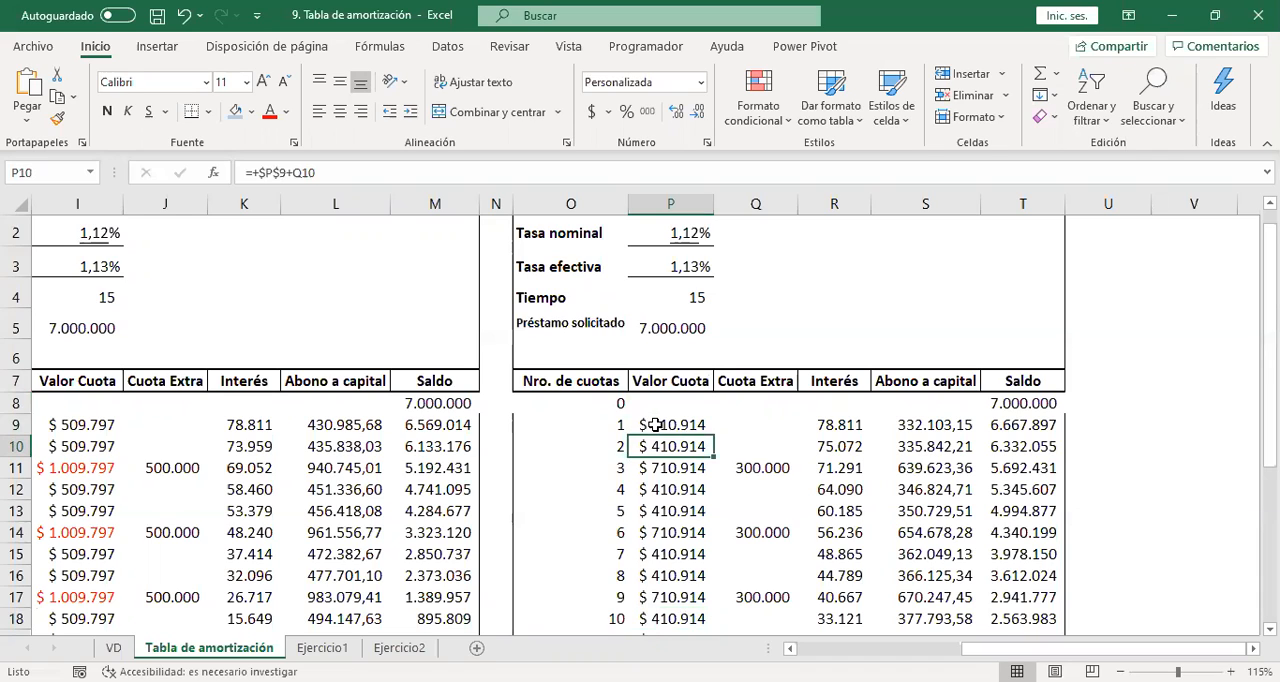
pyautogui.click(655, 425)
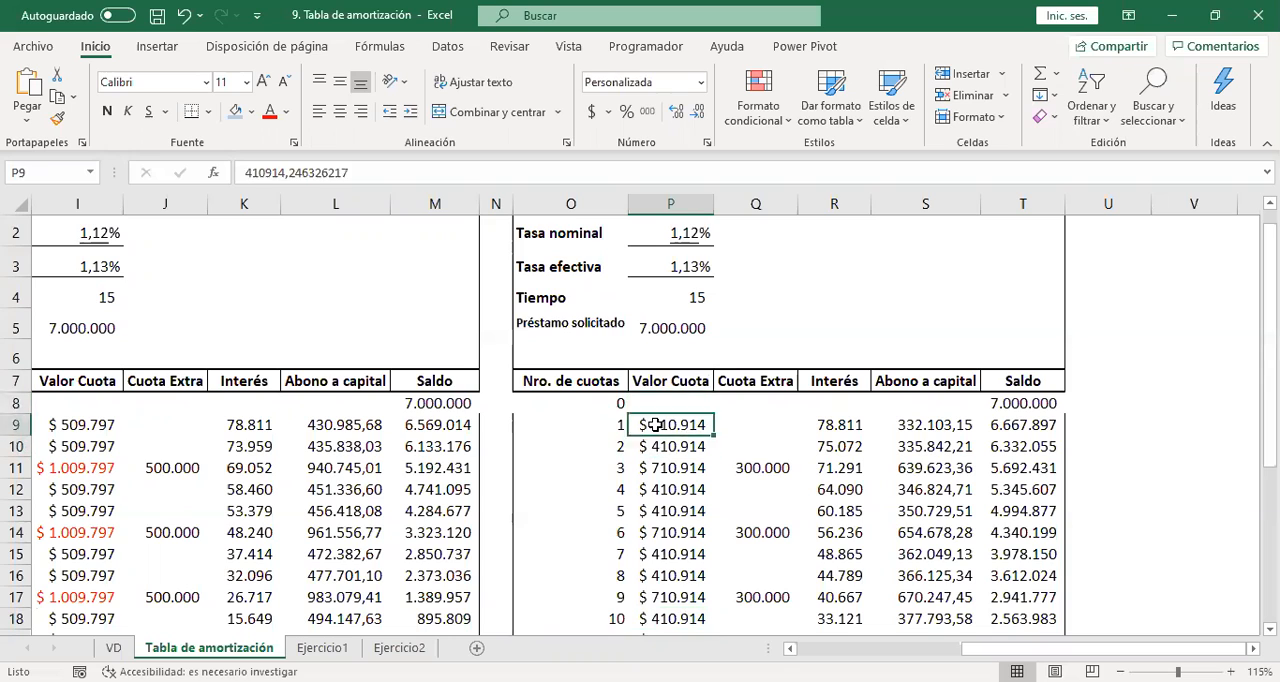
pyautogui.press('Up')
pyautogui.press('Right')
pyautogui.press('Right')
pyautogui.press('Down')
pyautogui.press('Down')
pyautogui.press('Right')
pyautogui.press('Right')
pyautogui.press('Left')
pyautogui.press('Left')
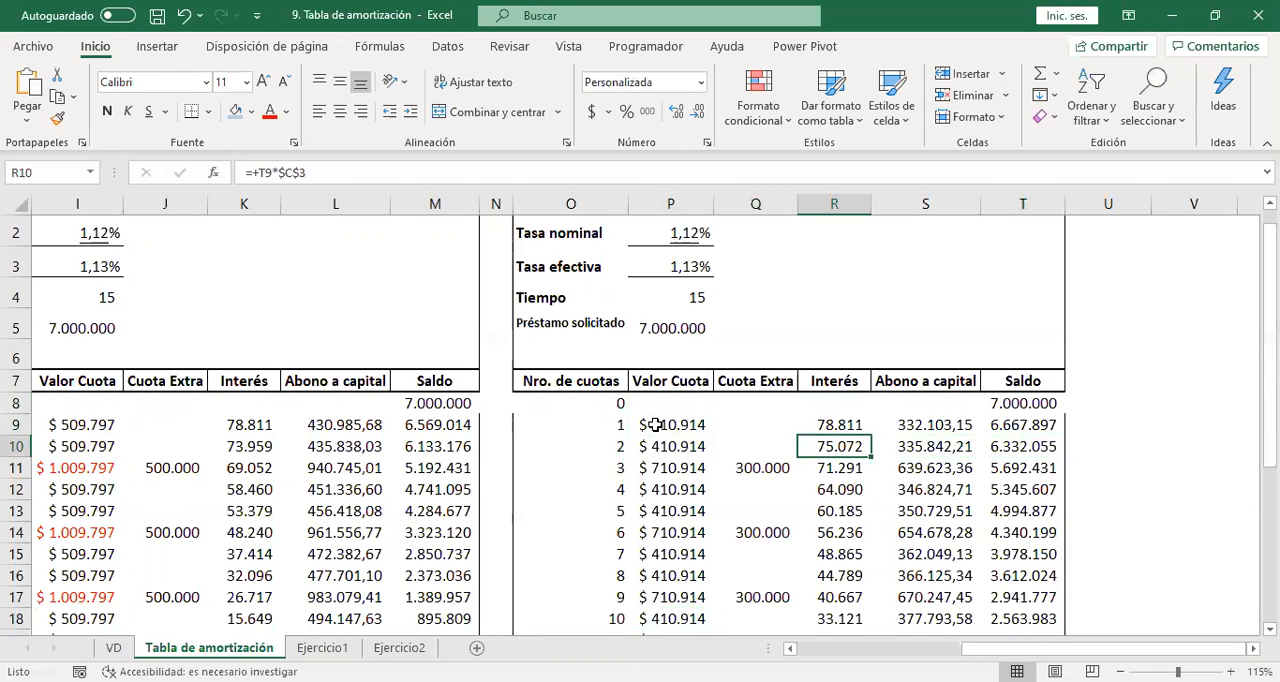
pyautogui.click(655, 425)
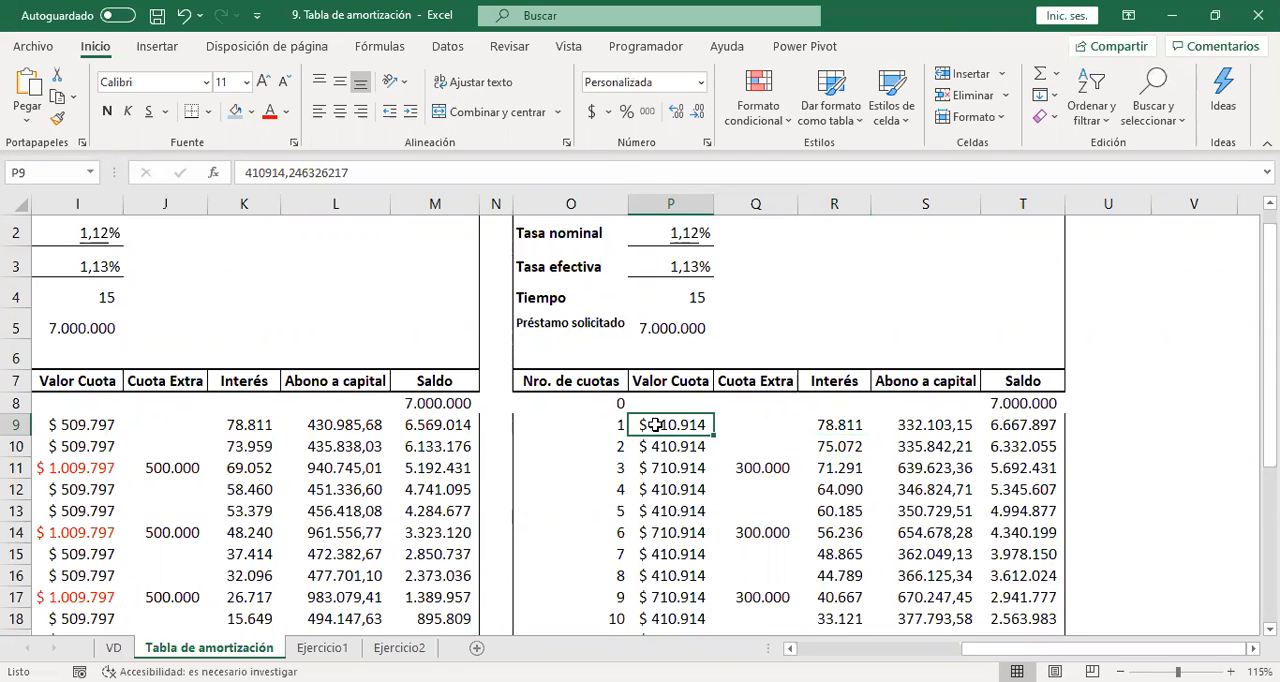
# Set the first installment's Valor Cuota in the Cuota baja table (P9) to 1.
pyautogui.press('Down')
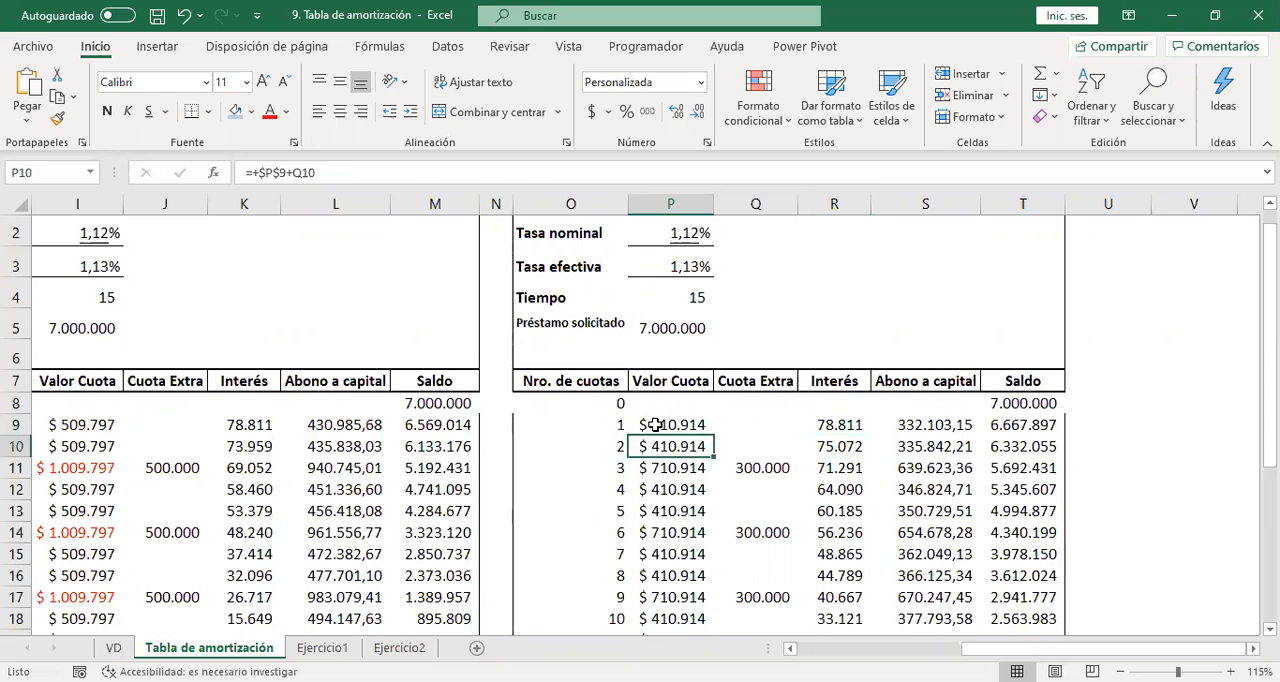
pyautogui.press('Up')
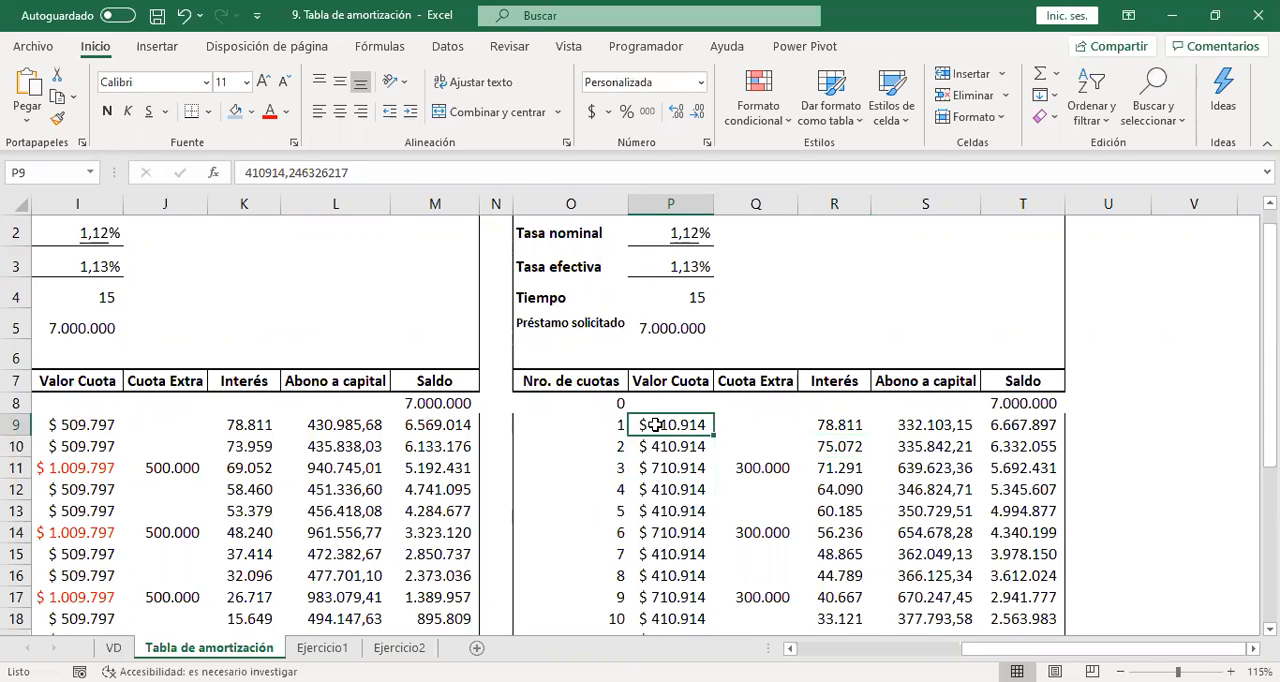
pyautogui.write('1')
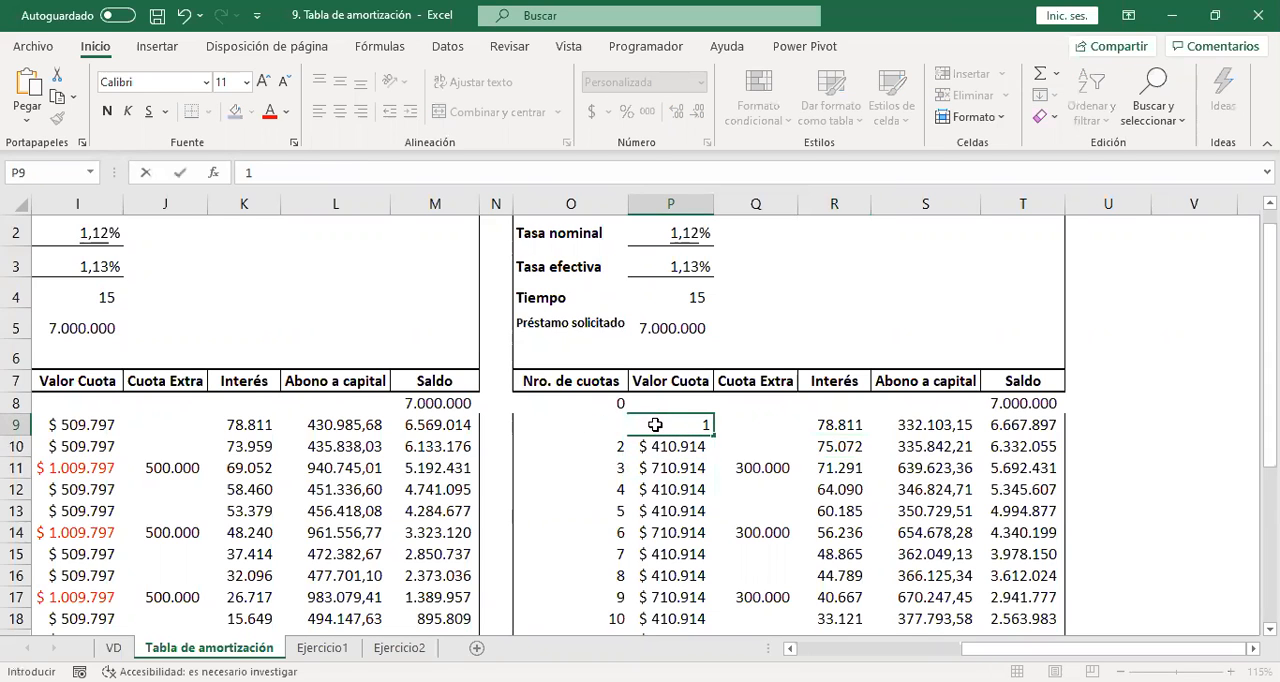
pyautogui.press('Return')
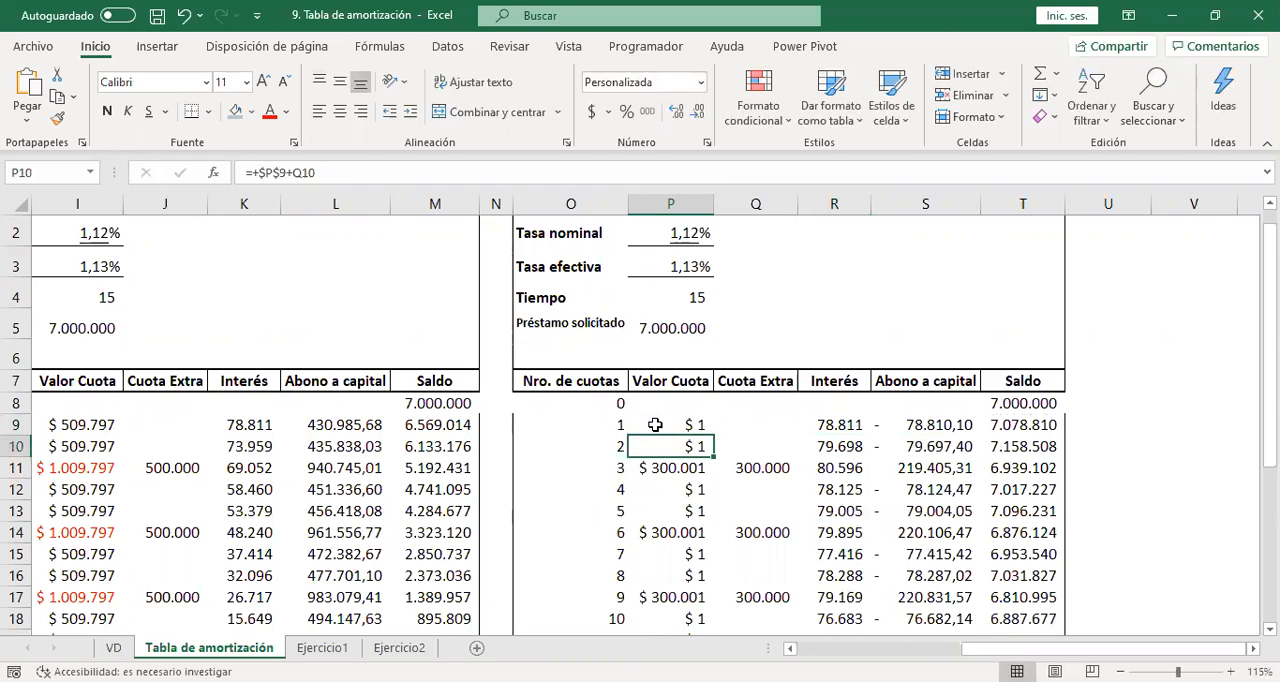
pyautogui.press('Up')
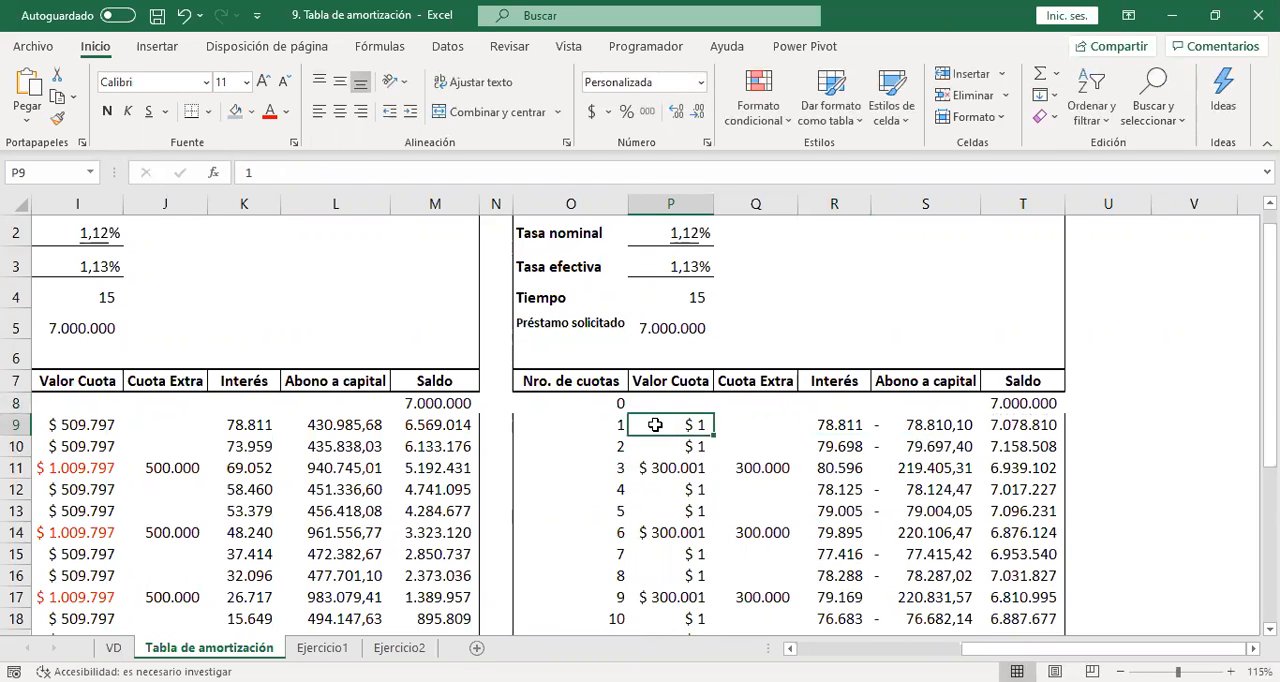
# Make the second installment's Valor Cuota (P10) equal to P9 with =P9, and fill it down through installment 15.
pyautogui.press('Down')
pyautogui.write('+')
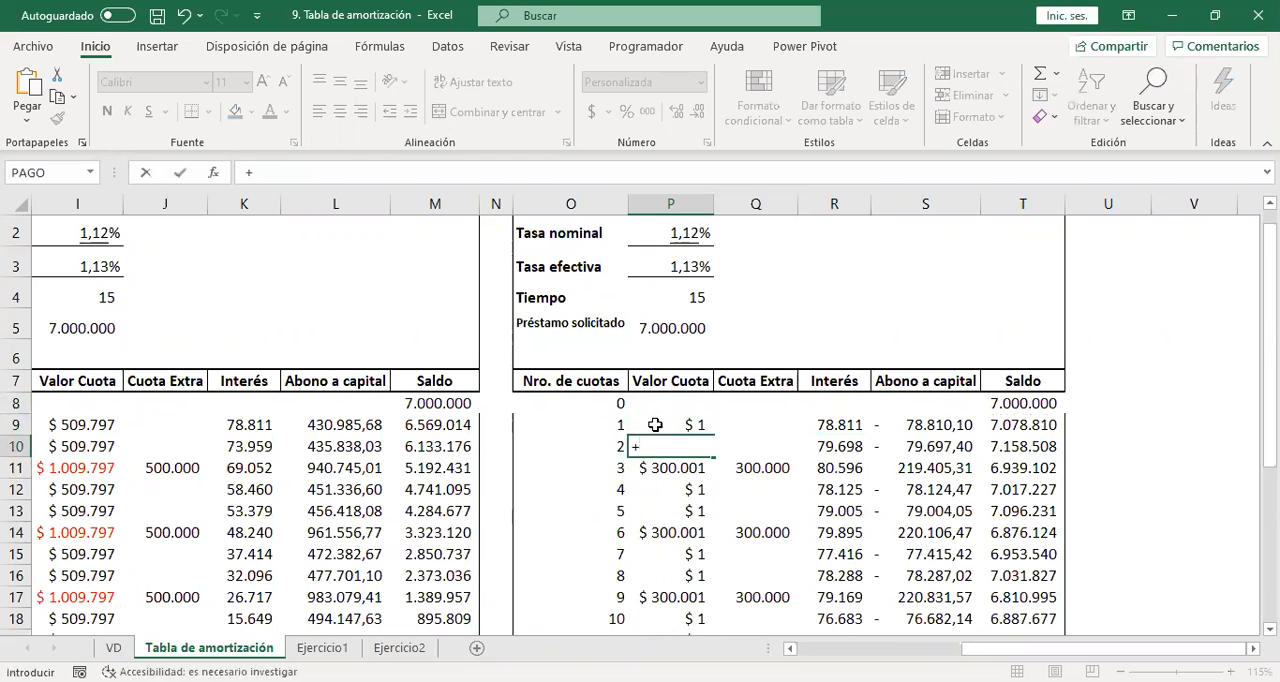
pyautogui.press('Escape')
pyautogui.write('=')
pyautogui.click(655, 425)
pyautogui.press('F4')
pyautogui.press('Return')
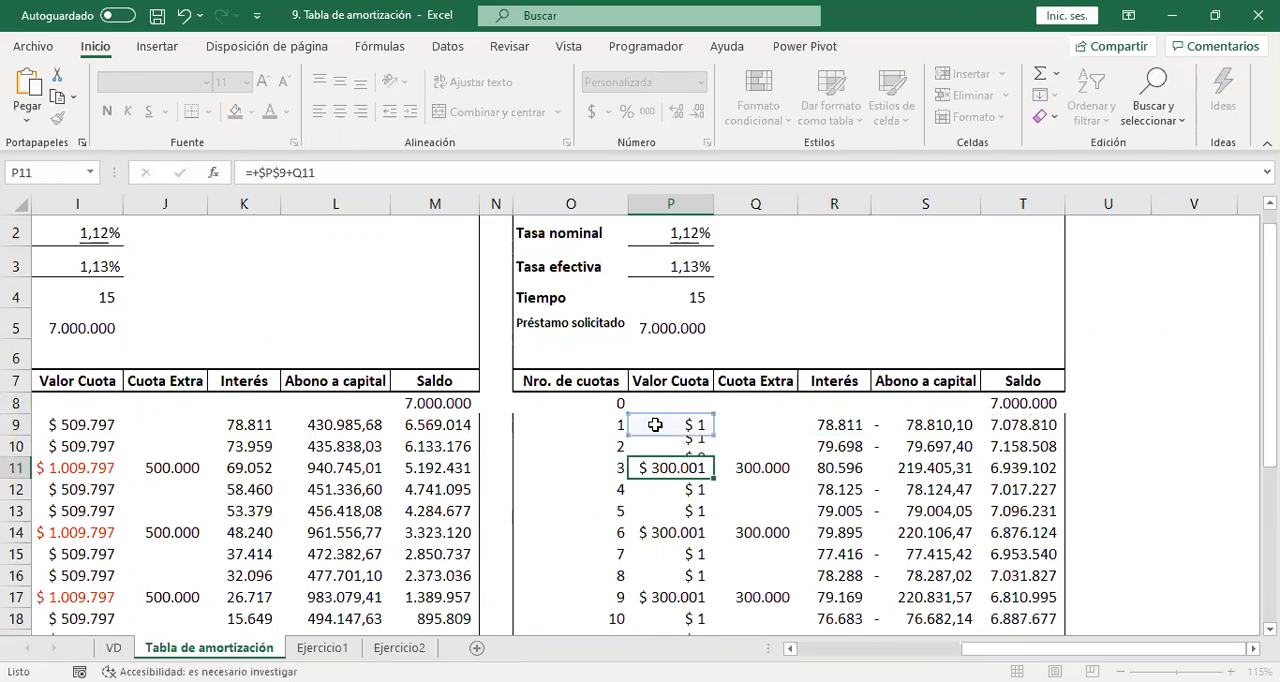
pyautogui.click(695, 446)
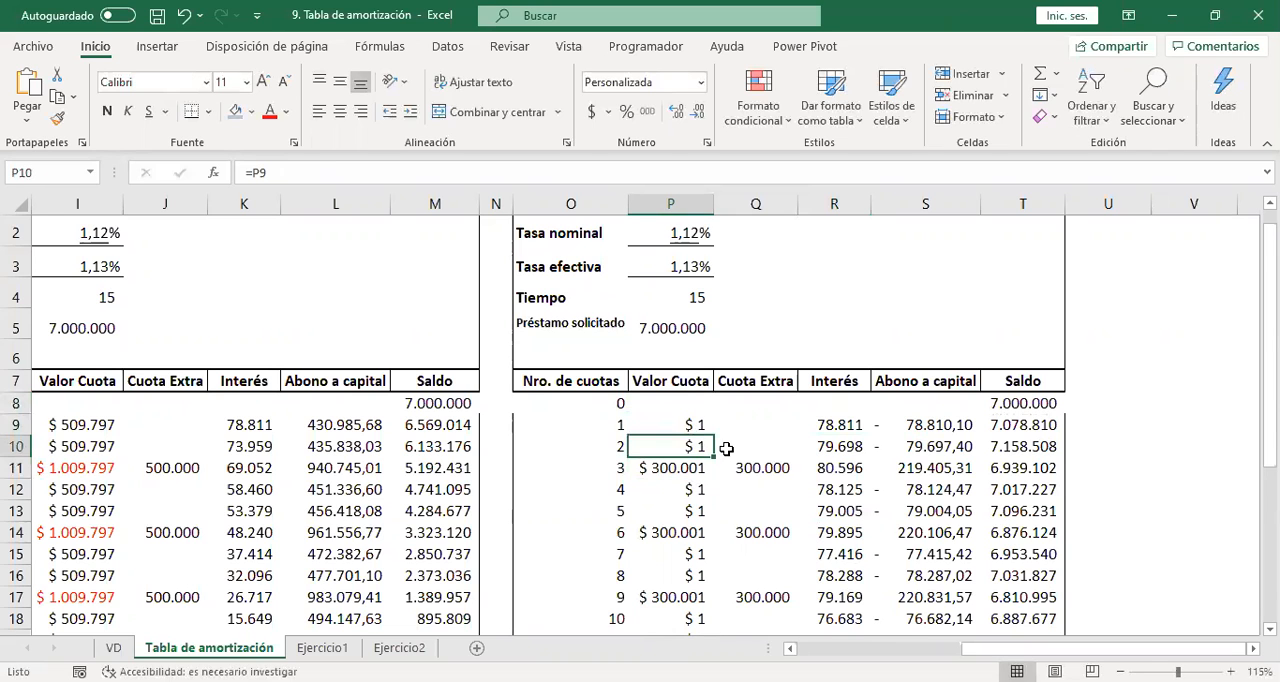
pyautogui.moveTo(714, 457); pyautogui.dragTo(710, 580)
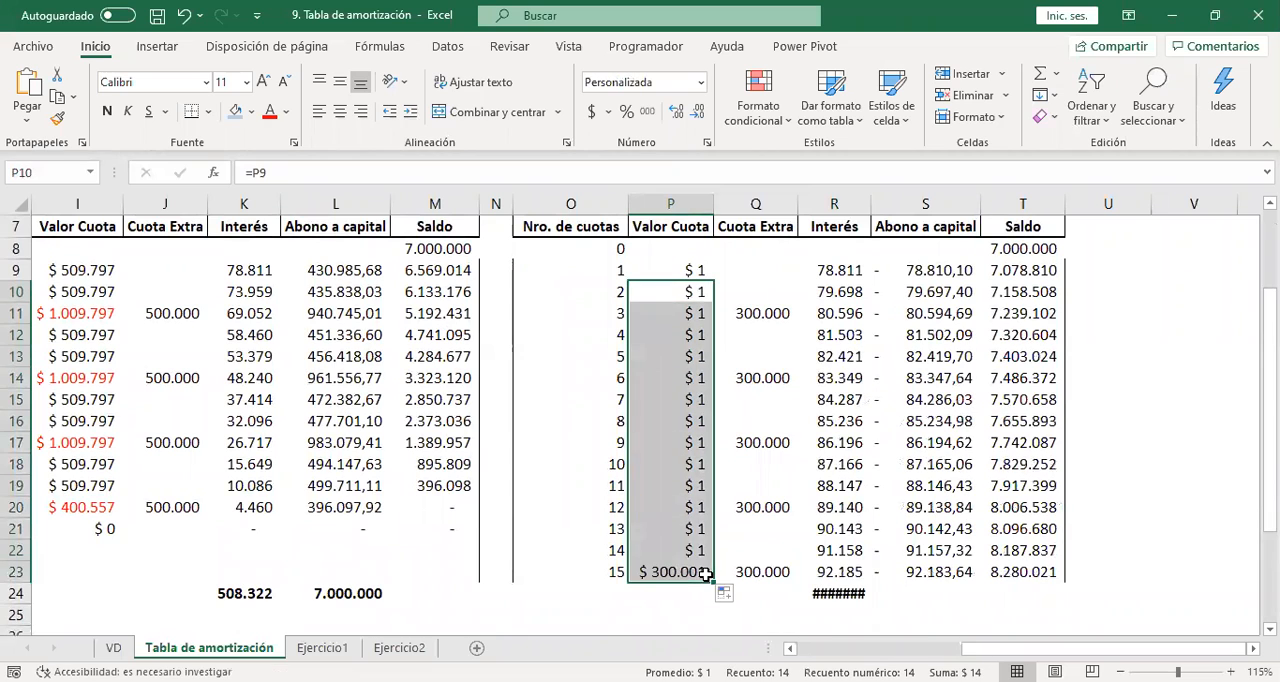
# Widen the Cuota baja table's Interés column (R) to fit its total.
pyautogui.doubleClick(871, 203)
pyautogui.press('Up')
pyautogui.press('Up')
pyautogui.press('Up')
pyautogui.press('Up')
pyautogui.press('Up')
pyautogui.press('Up')
pyautogui.press('Up')
pyautogui.press('Up')
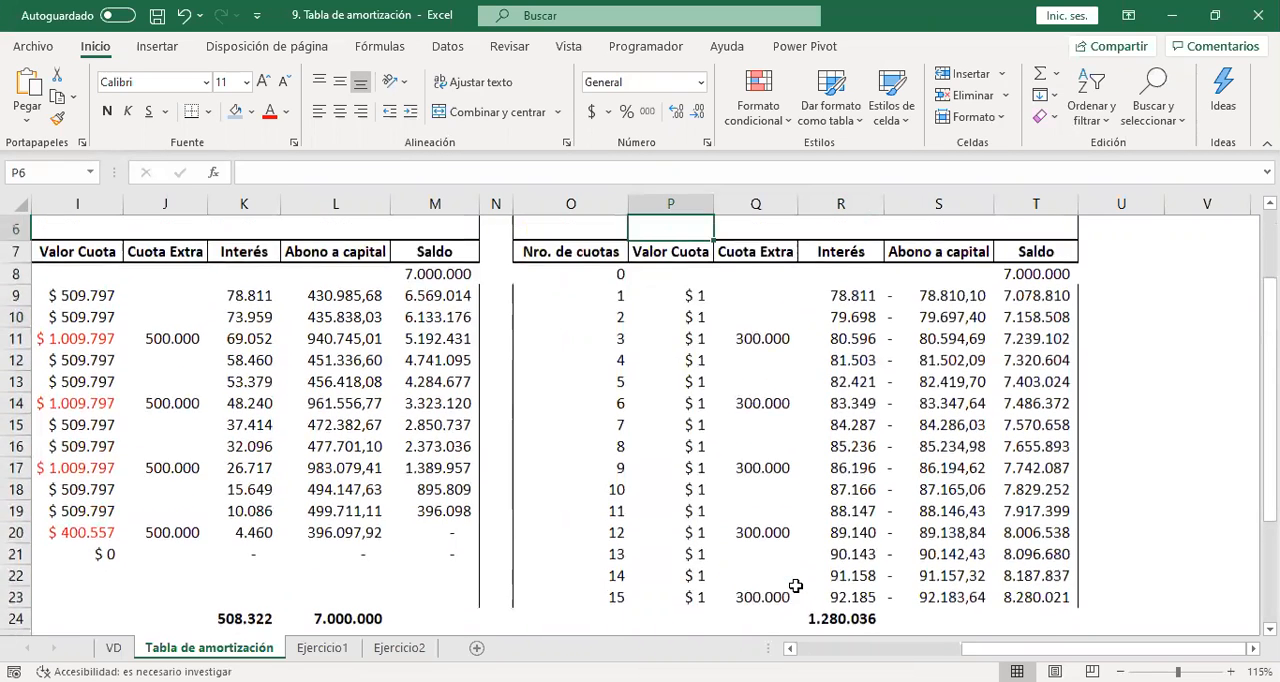
pyautogui.press('Up')
pyautogui.press('Down')
pyautogui.press('Down')
pyautogui.press('Down')
pyautogui.press('Down')
pyautogui.press('Down')
pyautogui.press('Down')
pyautogui.press('Down')
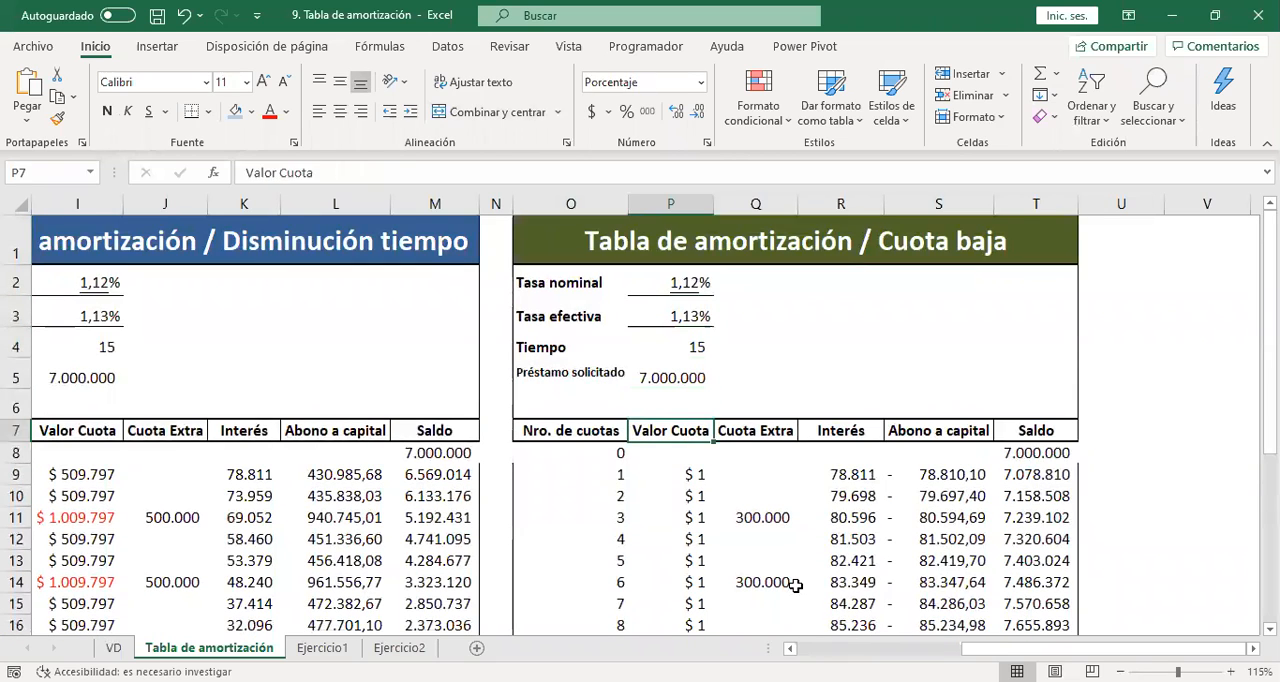
# Enter the first installment's Interés in R9 as +T8*$P$3 and fill the formula down through installment 15.
pyautogui.press('Right')
pyautogui.press('Right')
pyautogui.press('Down')
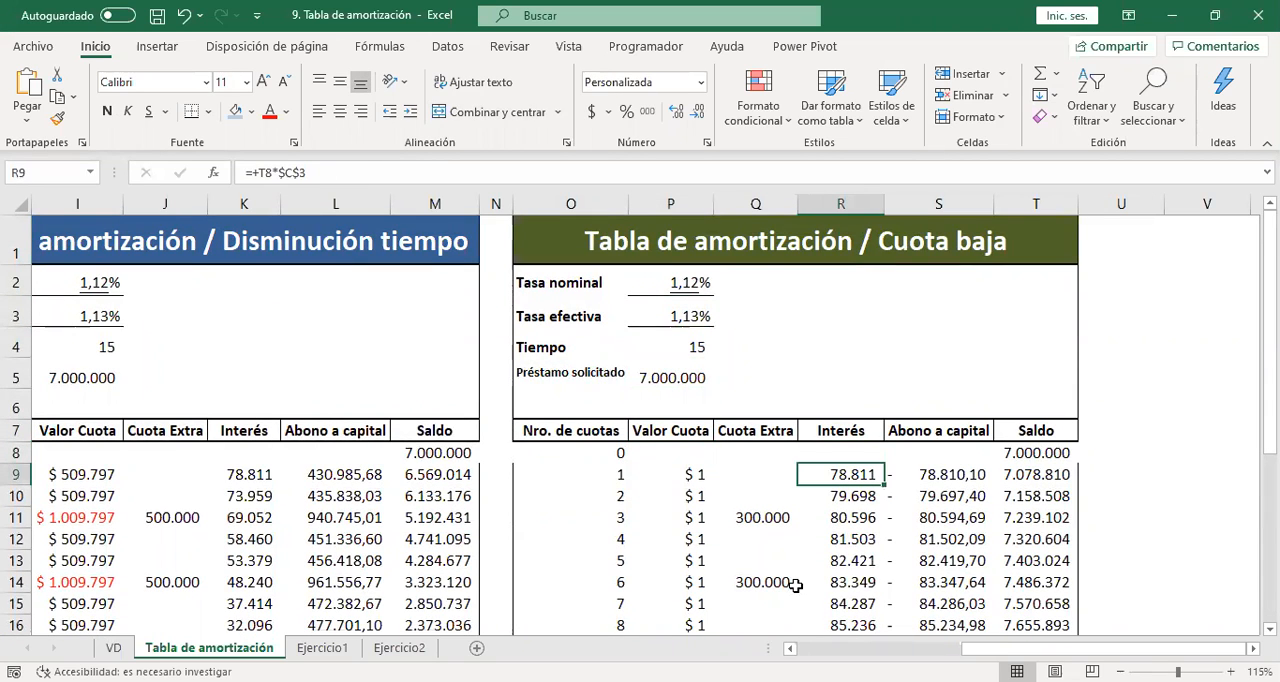
pyautogui.write('+')
pyautogui.press('Right')
pyautogui.press('Right')
pyautogui.press('Right')
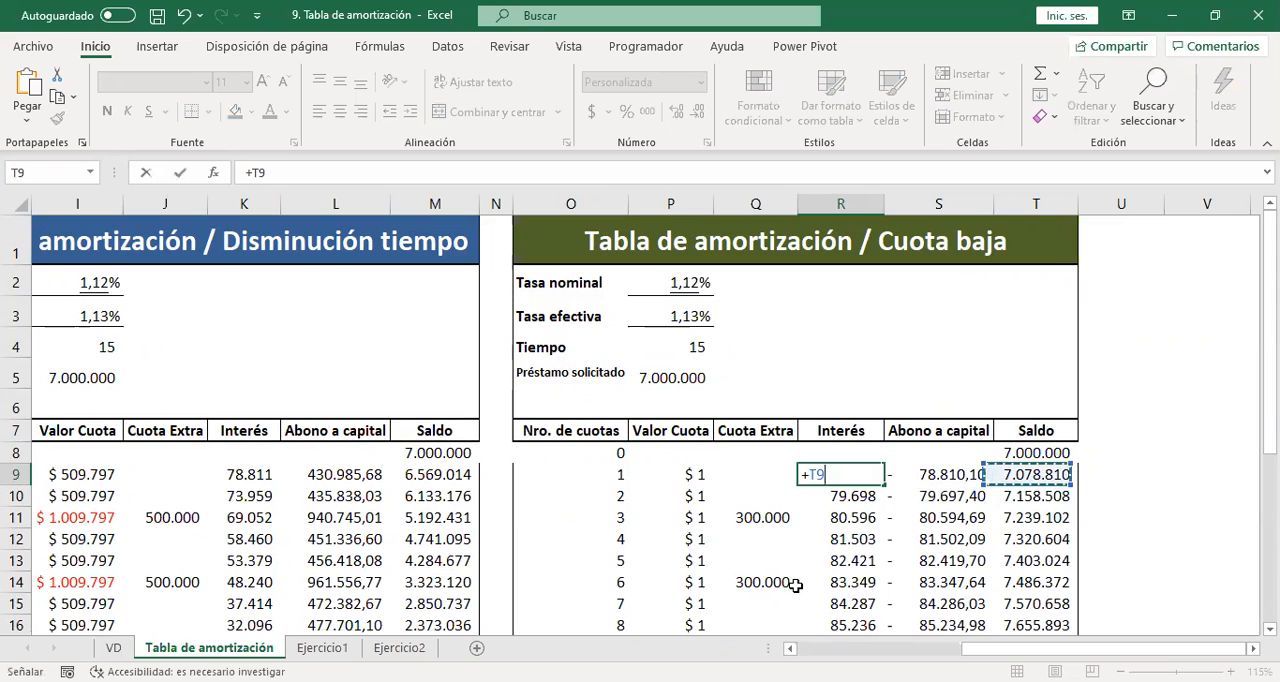
pyautogui.press('Up')
pyautogui.press('Left')
pyautogui.write('*')
pyautogui.press('Up')
pyautogui.press('Up')
pyautogui.press('Up')
pyautogui.press('Left')
pyautogui.press('Left')
pyautogui.press('Up')
pyautogui.press('Up')
pyautogui.press('Up')
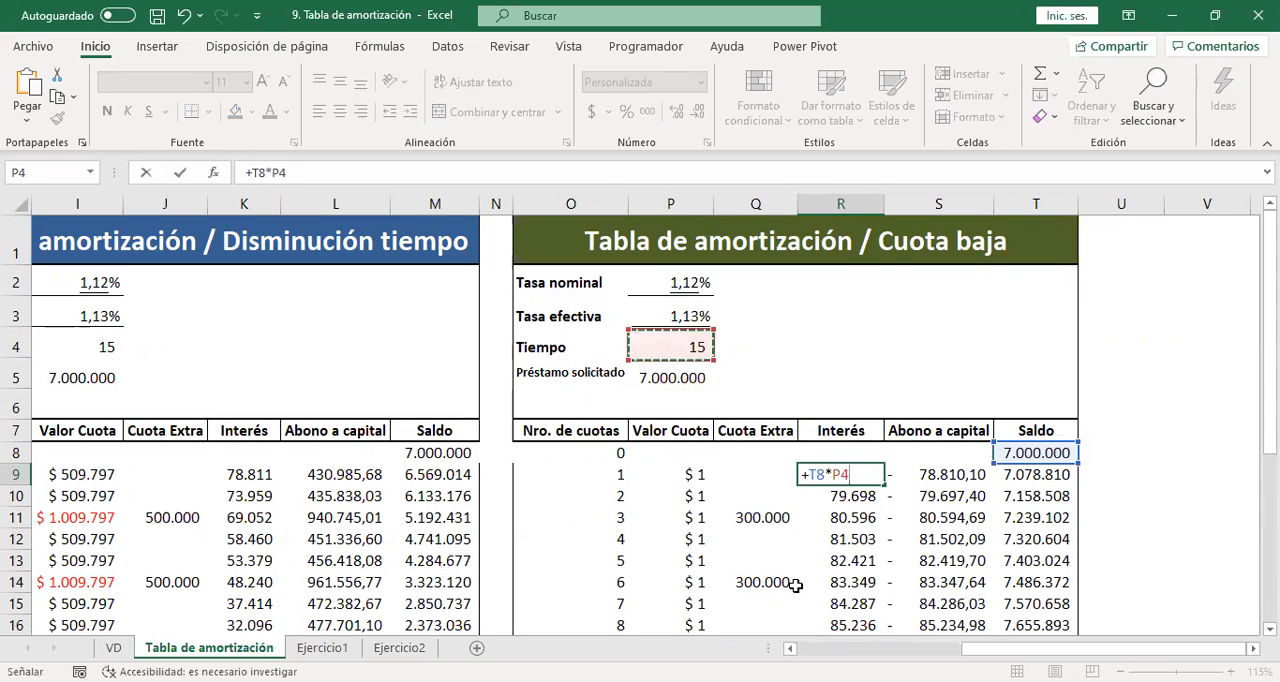
pyautogui.press('F4')
pyautogui.press('Return')
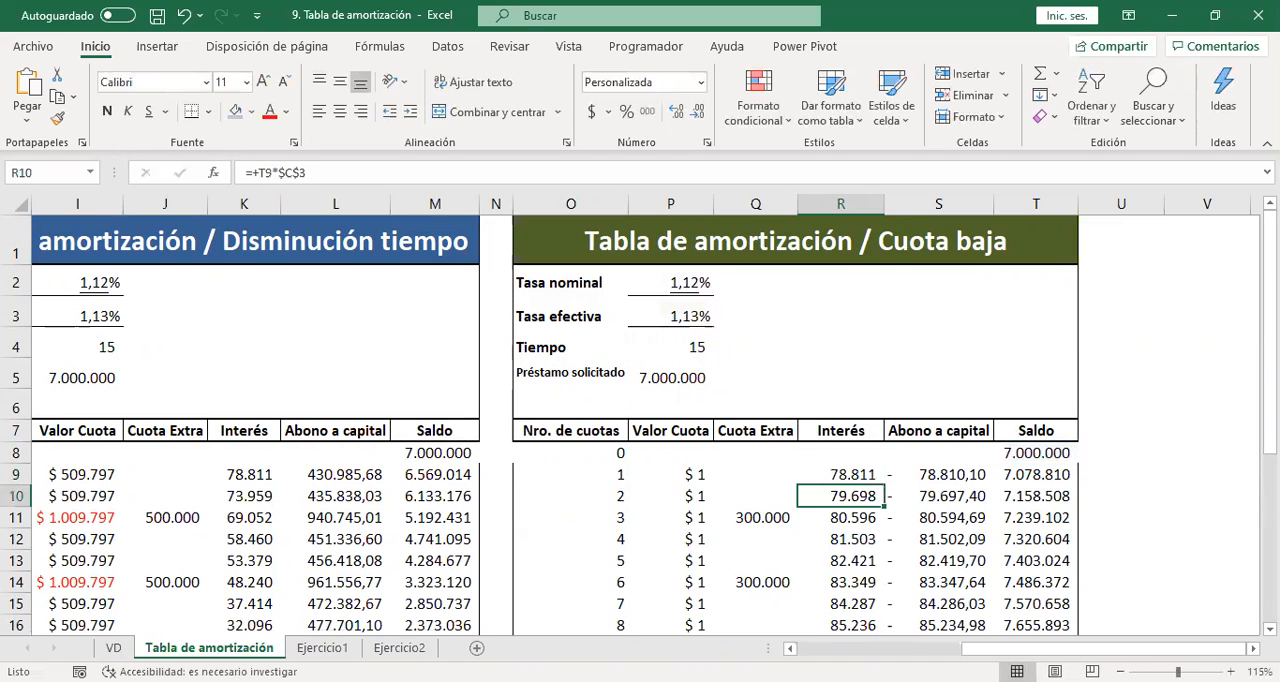
pyautogui.click(862, 472)
pyautogui.moveTo(884, 492); pyautogui.dragTo(866, 575)
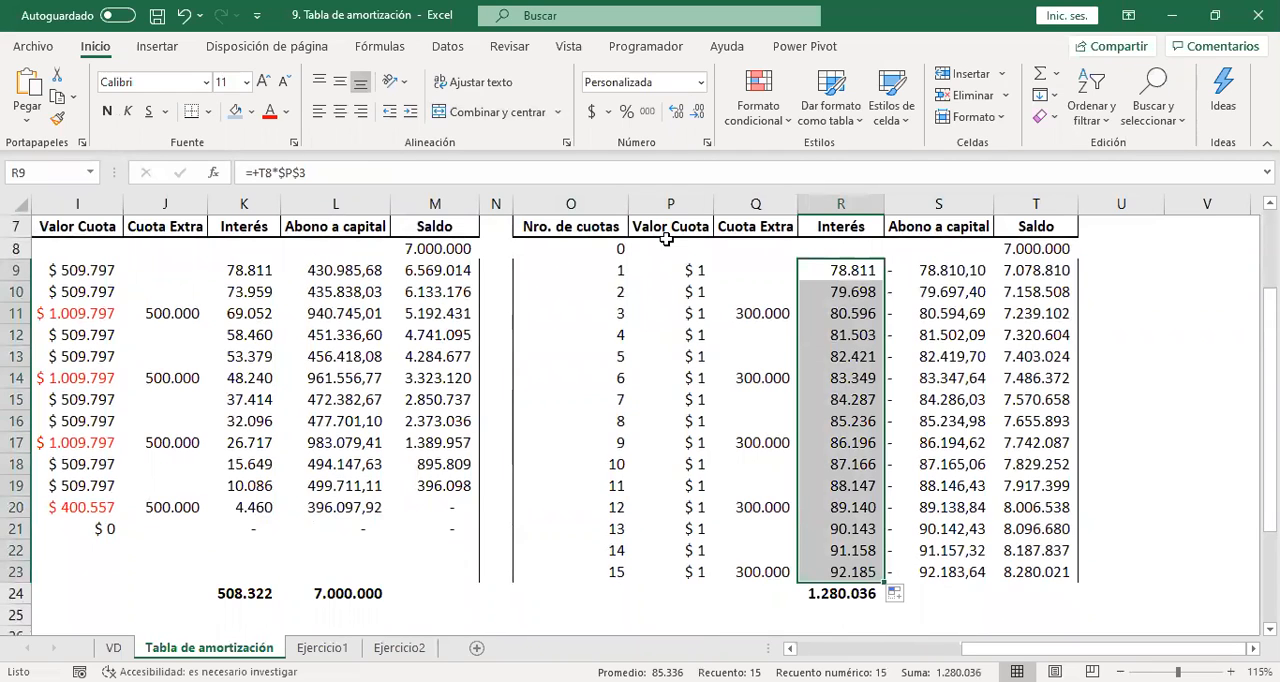
# Enter the first Abono a capital in S9 as +P9-R9 and fill it down through installment 15.
pyautogui.press('Left')
pyautogui.press('Left')
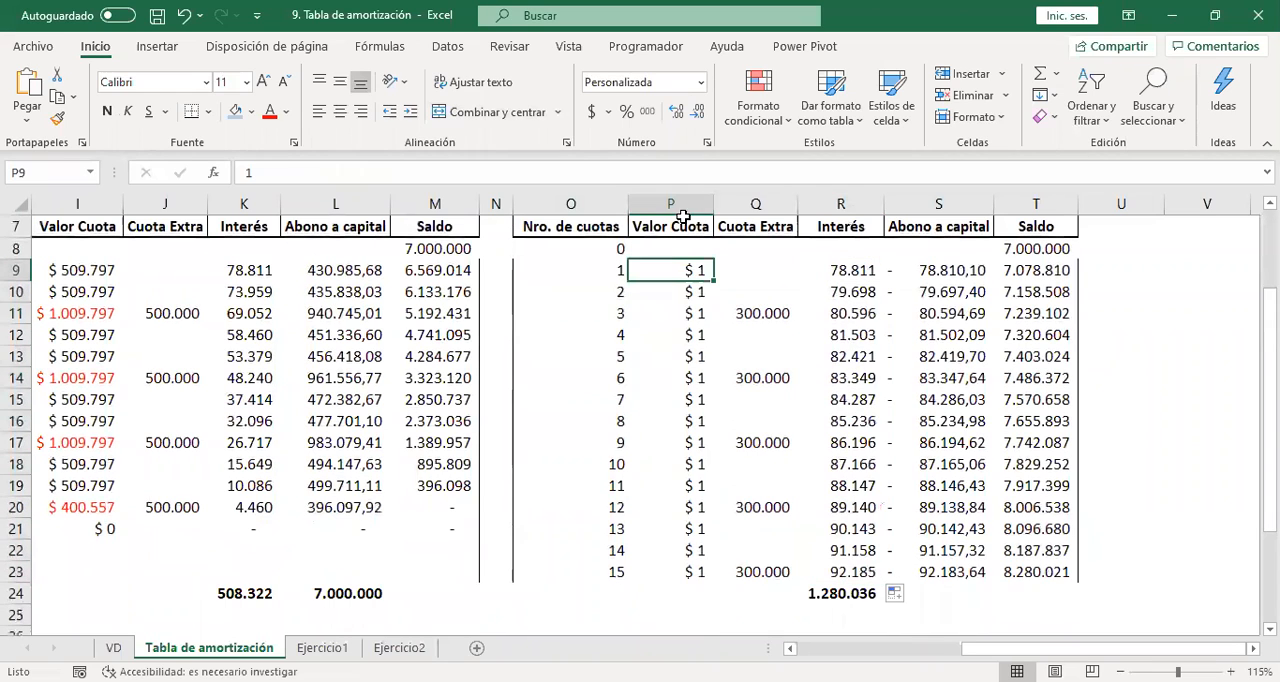
pyautogui.press('Right')
pyautogui.press('Right')
pyautogui.press('Right')
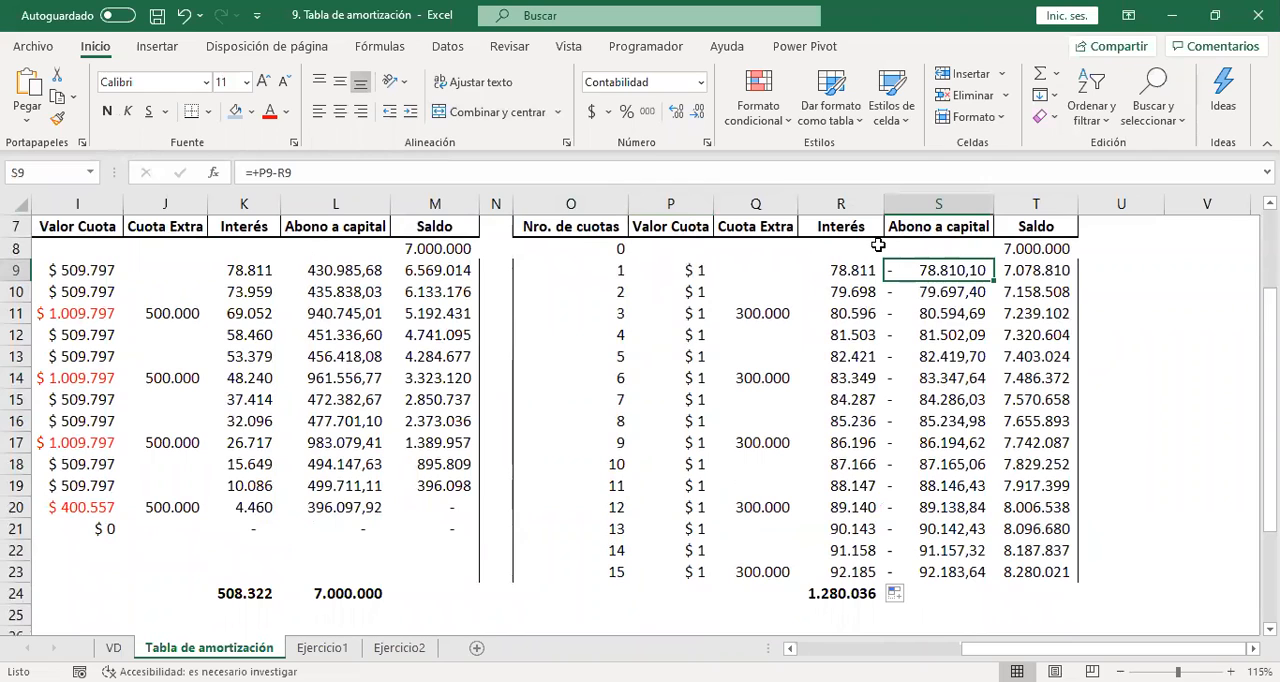
pyautogui.write('+')
pyautogui.press('Left')
pyautogui.press('Left')
pyautogui.press('Left')
pyautogui.write('-')
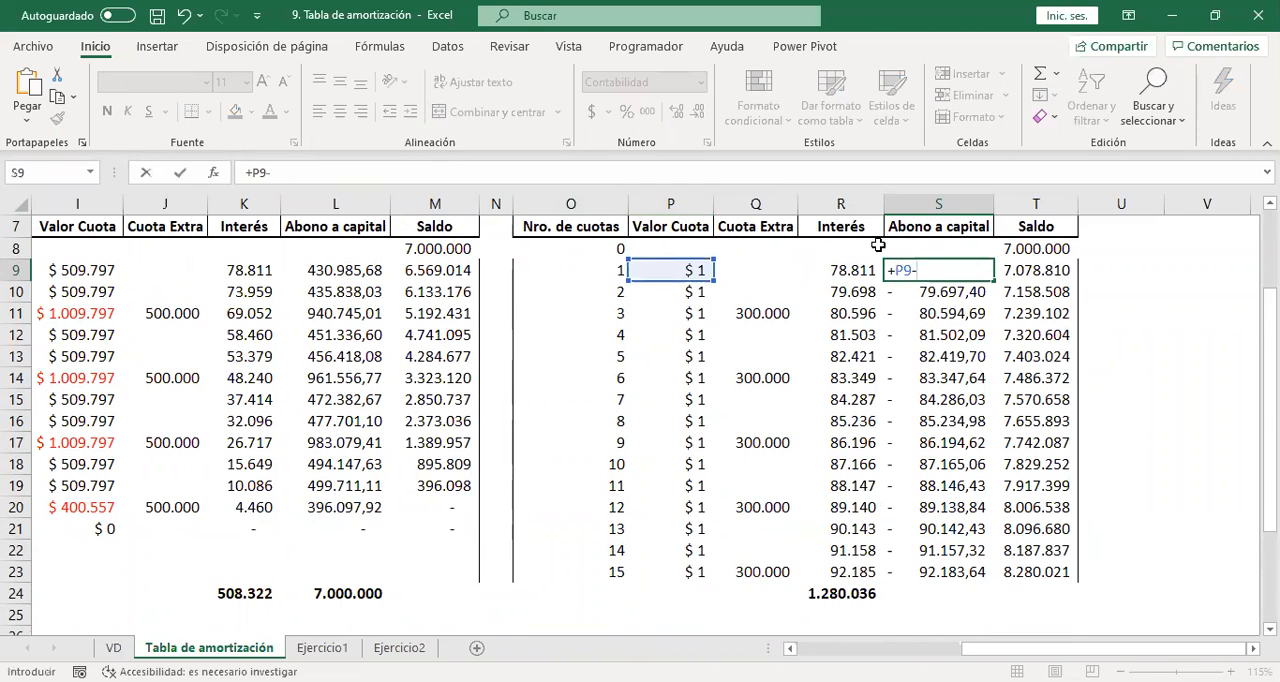
pyautogui.press('Left')
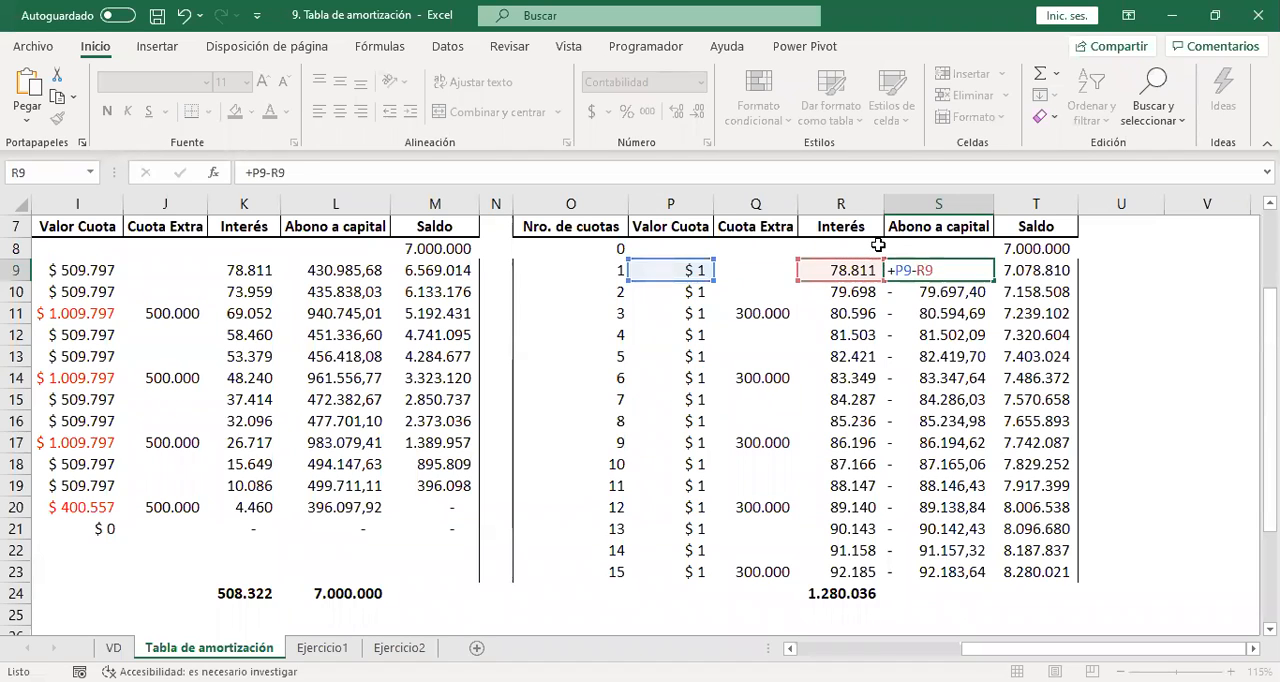
pyautogui.press('Return')
pyautogui.press('Up')
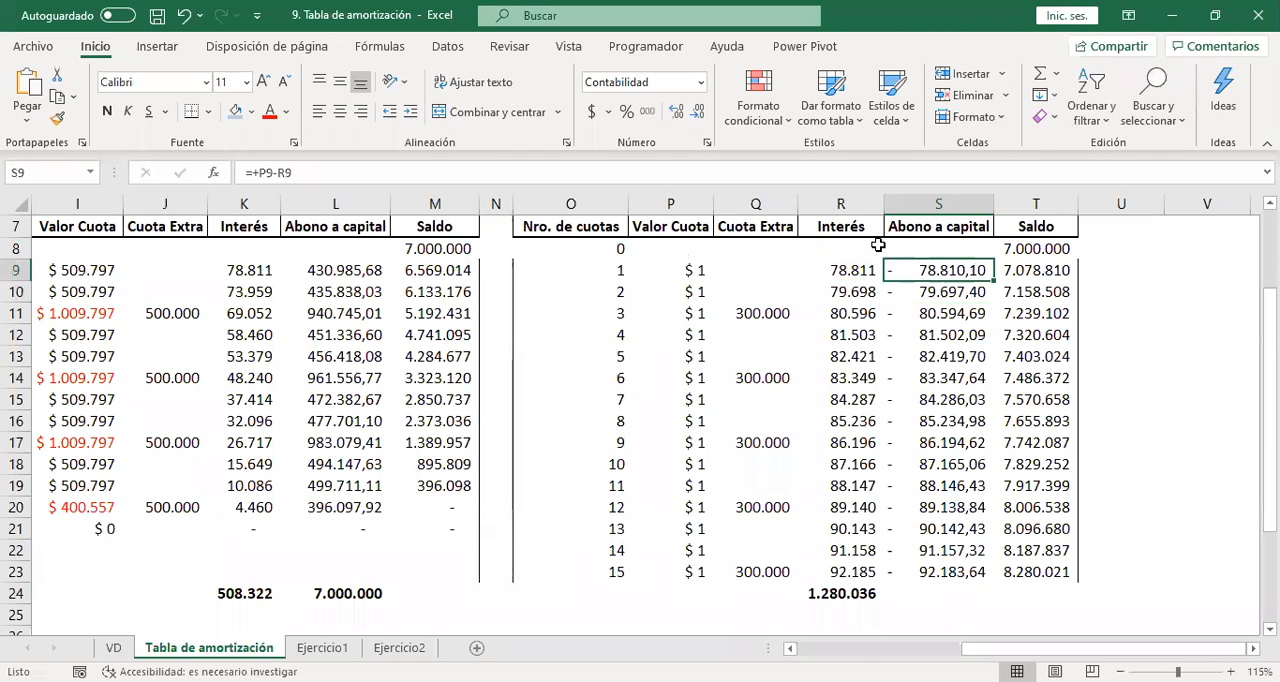
pyautogui.hotkey('ctrl', 'shift', 'Down')
# Enter the first installment's Saldo in T9 as +T8-S9 and fill it down through installment 15.
pyautogui.press('Right')
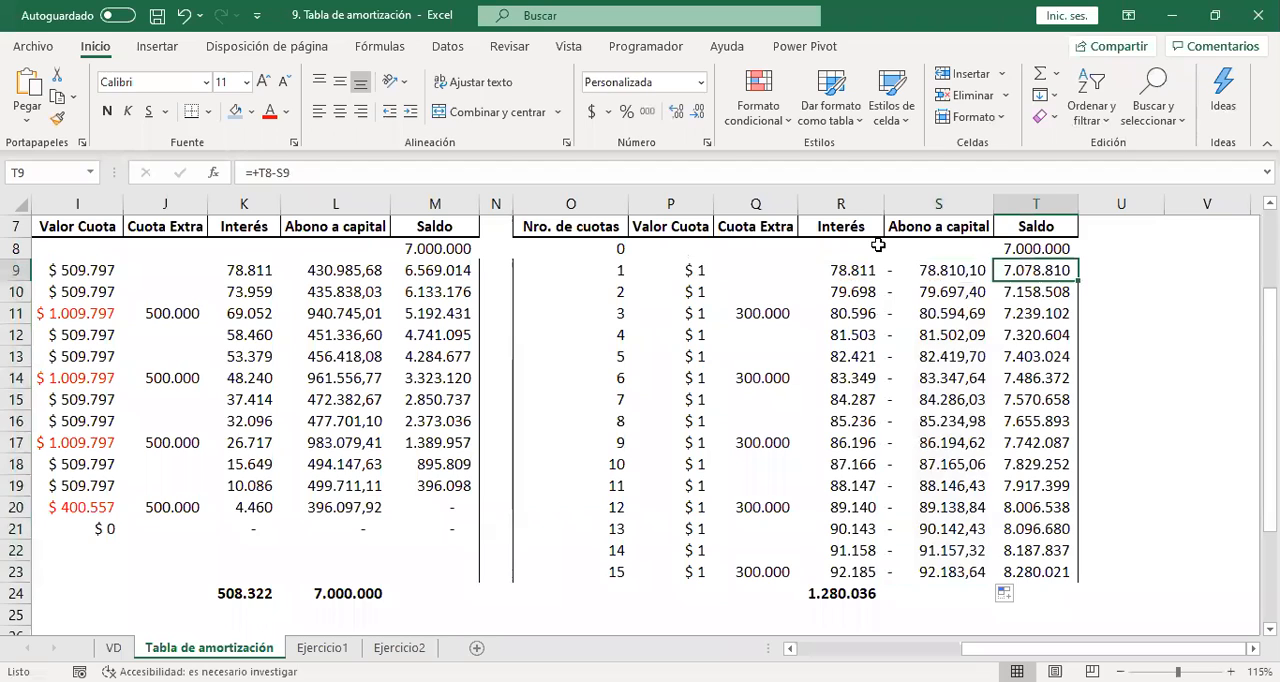
pyautogui.write('+')
pyautogui.press('Up')
pyautogui.write('-')
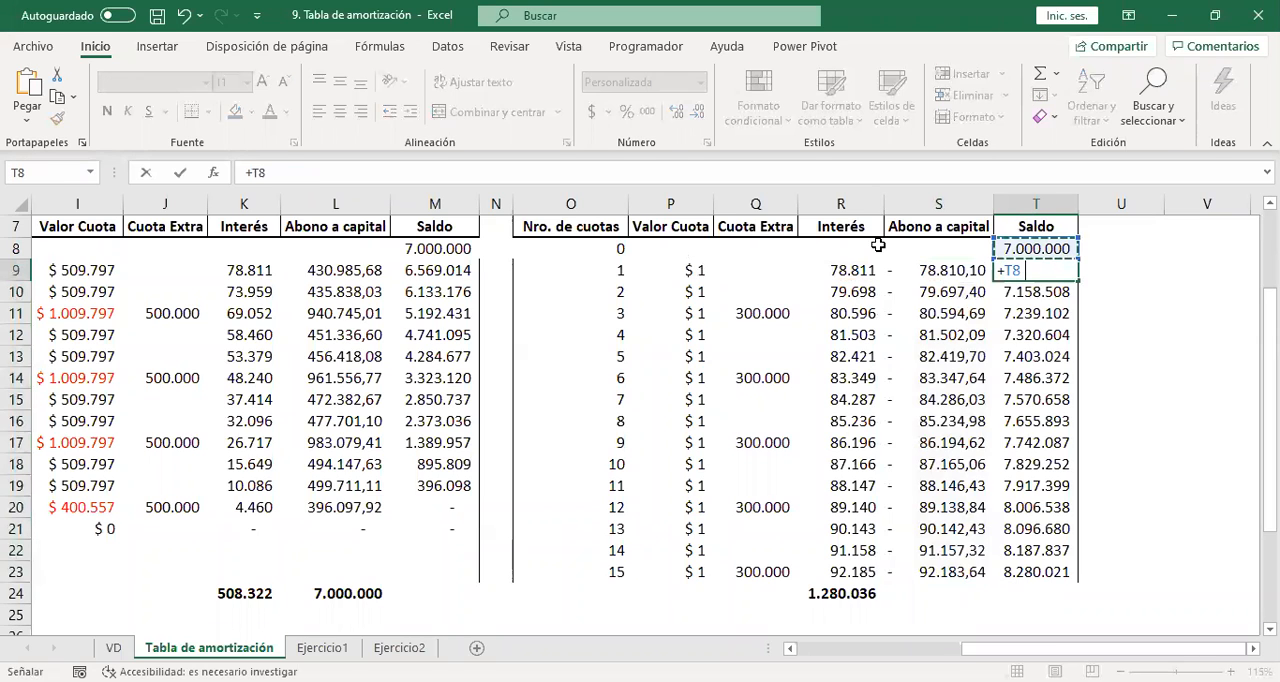
pyautogui.press('Left')
pyautogui.press('Return')
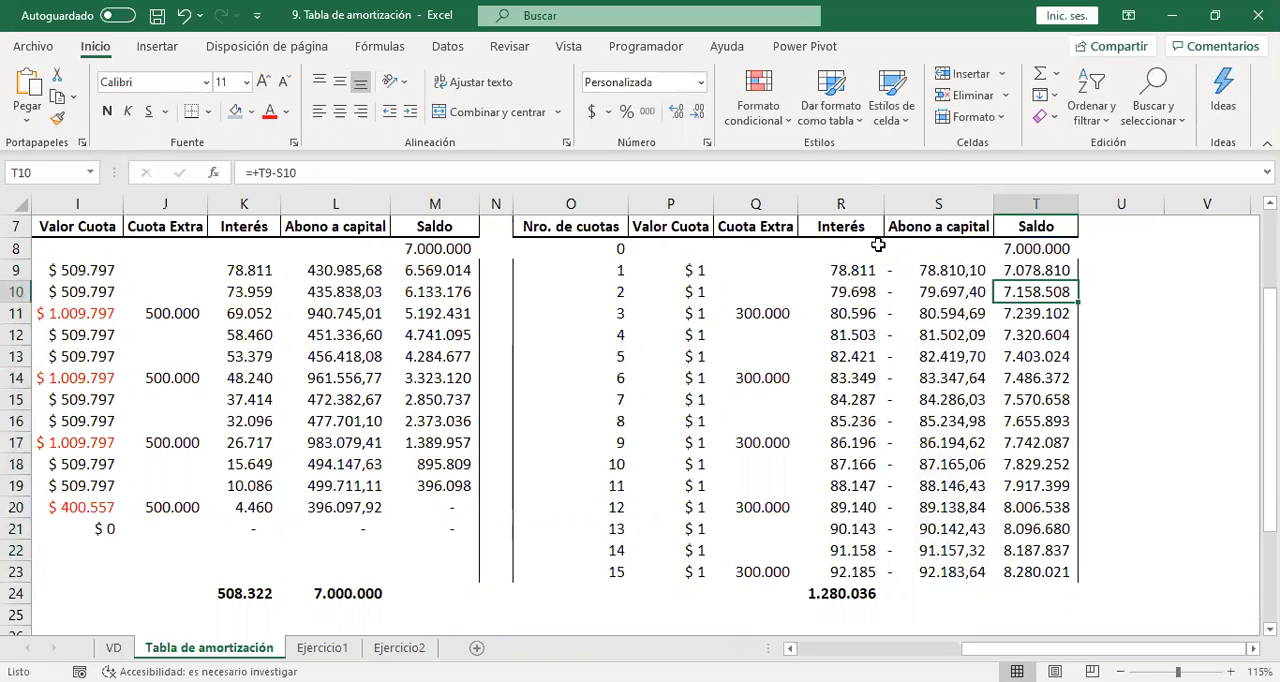
pyautogui.press('Up')
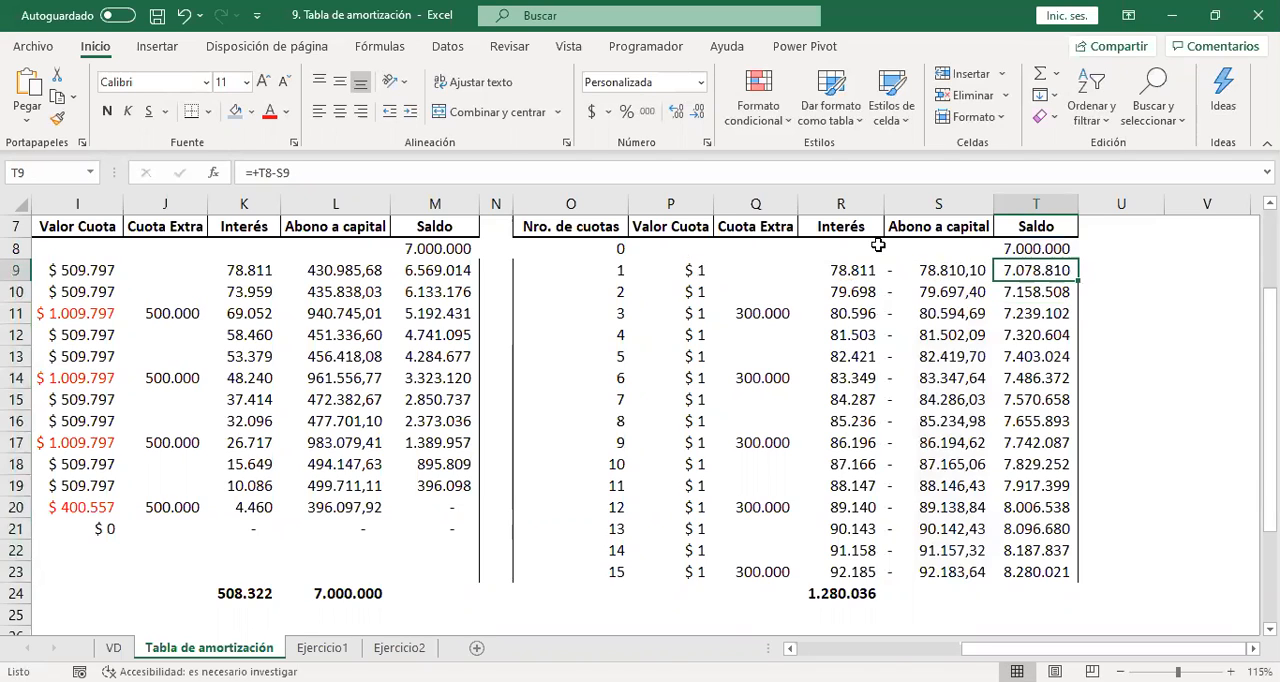
pyautogui.hotkey('ctrl', 'shift', 'Down')
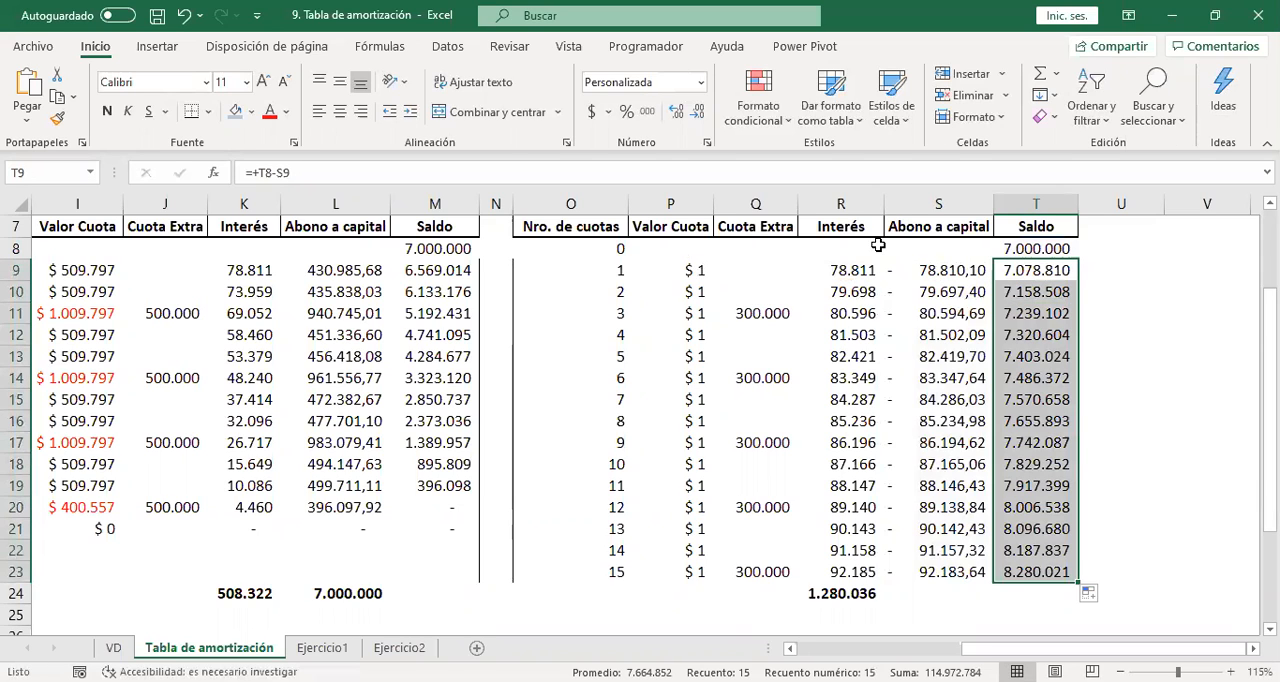
# Examine the Cuota baja table beside the Disminución tiempo table, from the loan data down to installment 15 and the totals.
pyautogui.press('Up')
pyautogui.press('Up')
pyautogui.press('Up')
pyautogui.press('Up')
pyautogui.press('Up')
pyautogui.press('Up')
pyautogui.press('Up')
pyautogui.press('Up')
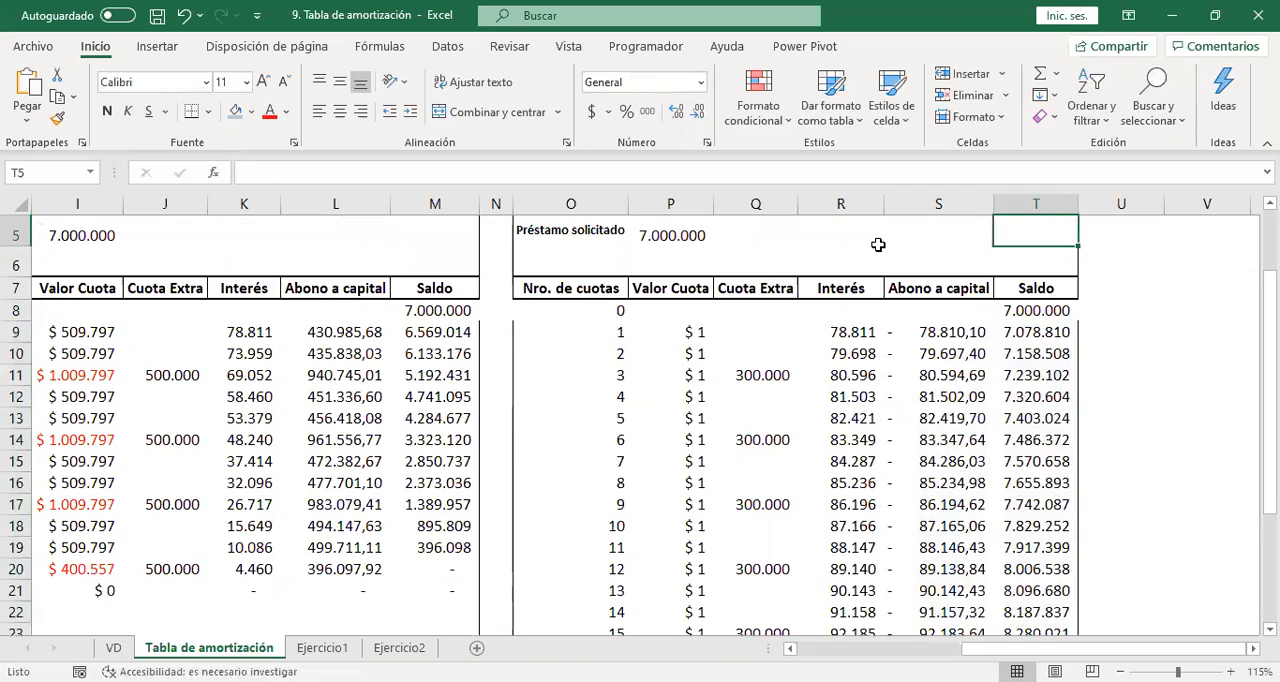
pyautogui.press('Left')
pyautogui.press('Left')
pyautogui.press('Down')
pyautogui.press('Down')
pyautogui.press('Down')
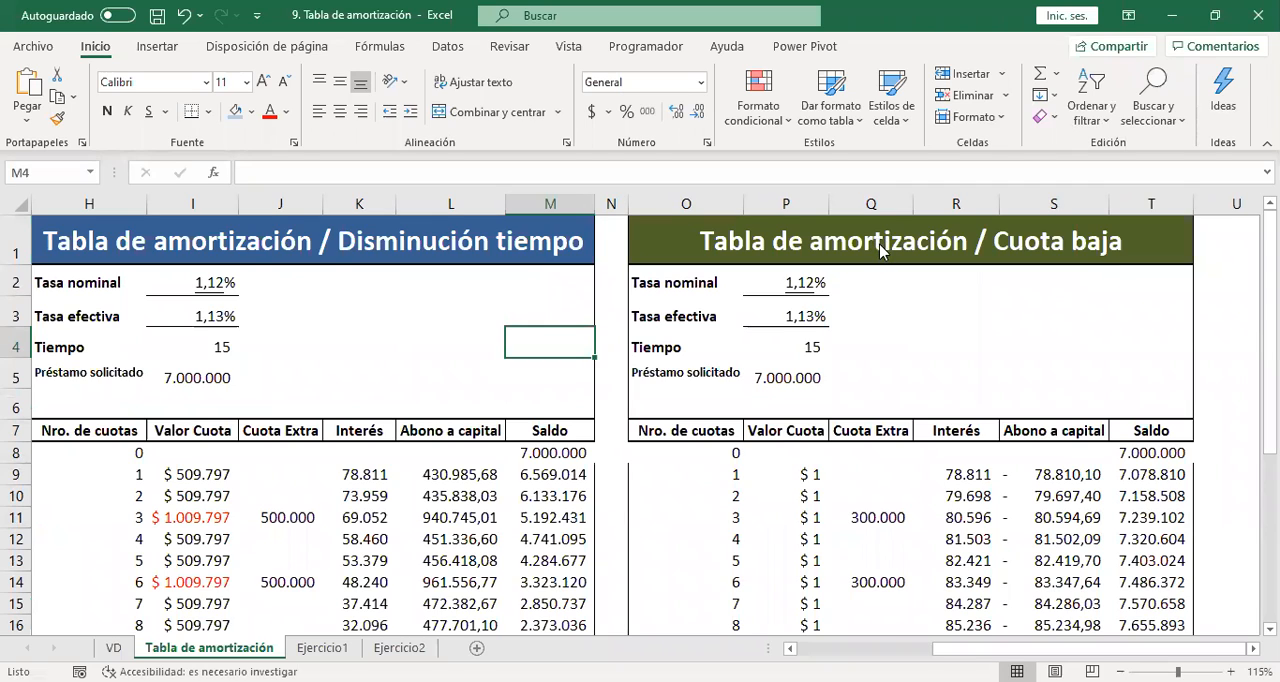
pyautogui.press('Down')
pyautogui.press('Down')
pyautogui.press('Down')
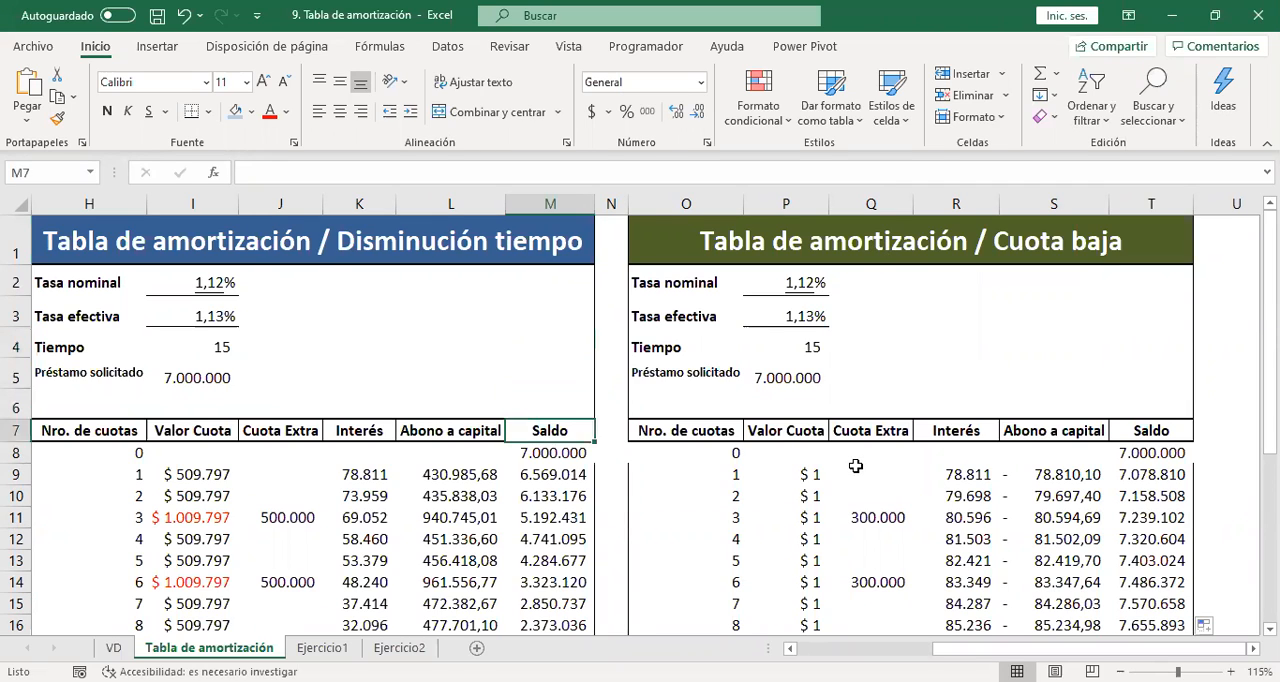
pyautogui.press('Down')
pyautogui.press('Right')
pyautogui.press('Right')
pyautogui.press('Right')
pyautogui.press('Right')
pyautogui.press('Right')
pyautogui.press('Down')
pyautogui.press('Down')
pyautogui.press('Down')
pyautogui.press('Down')
pyautogui.press('Down')
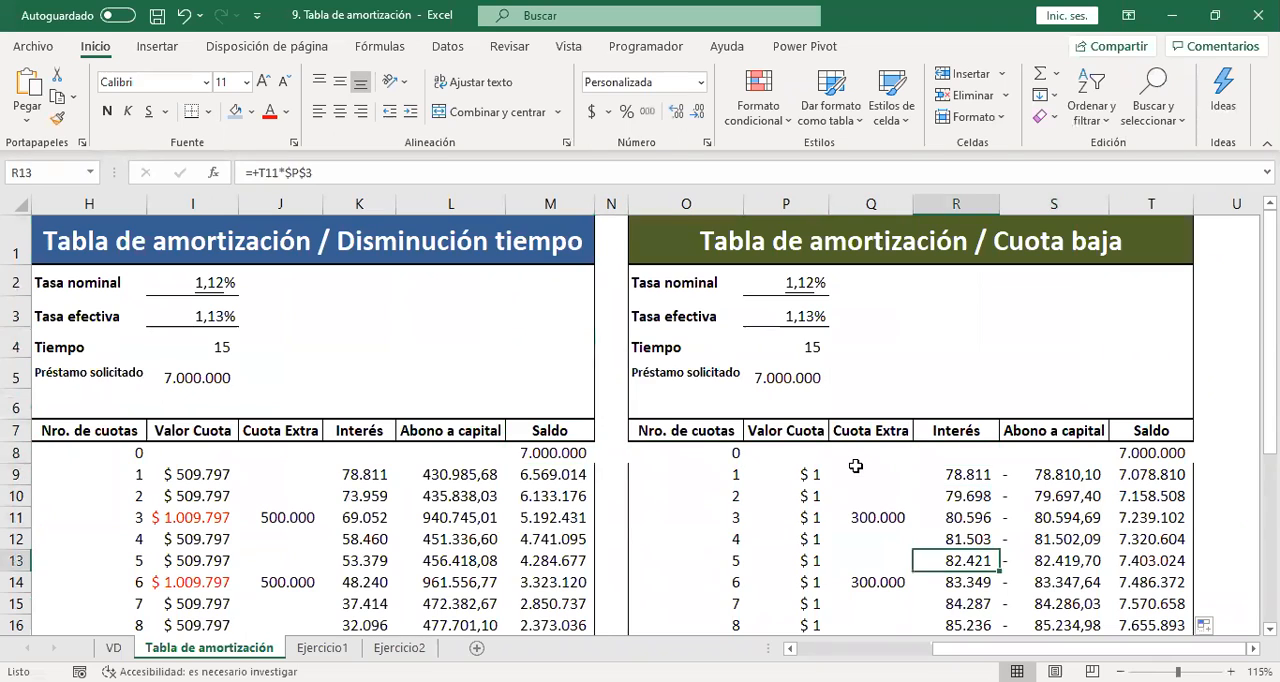
pyautogui.press('Down')
pyautogui.press('Down')
pyautogui.press('Down')
pyautogui.press('Down')
pyautogui.press('Down')
pyautogui.press('Down')
pyautogui.press('Down')
pyautogui.press('Down')
pyautogui.press('Down')
pyautogui.press('Down')
pyautogui.press('Down')
pyautogui.press('Up')
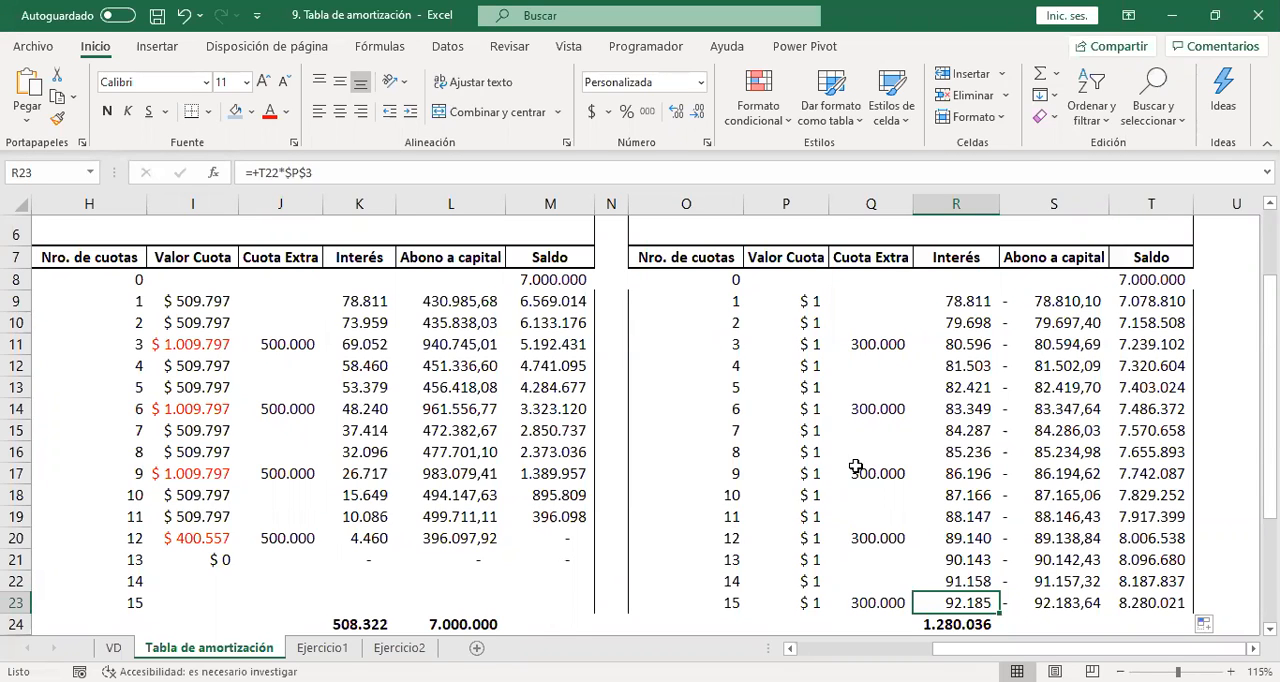
# Change the first installment's Valor Cuota in P9 to +1+Q9 and fill the formula down through installment 15.
pyautogui.click(806, 289)
pyautogui.click(806, 300)
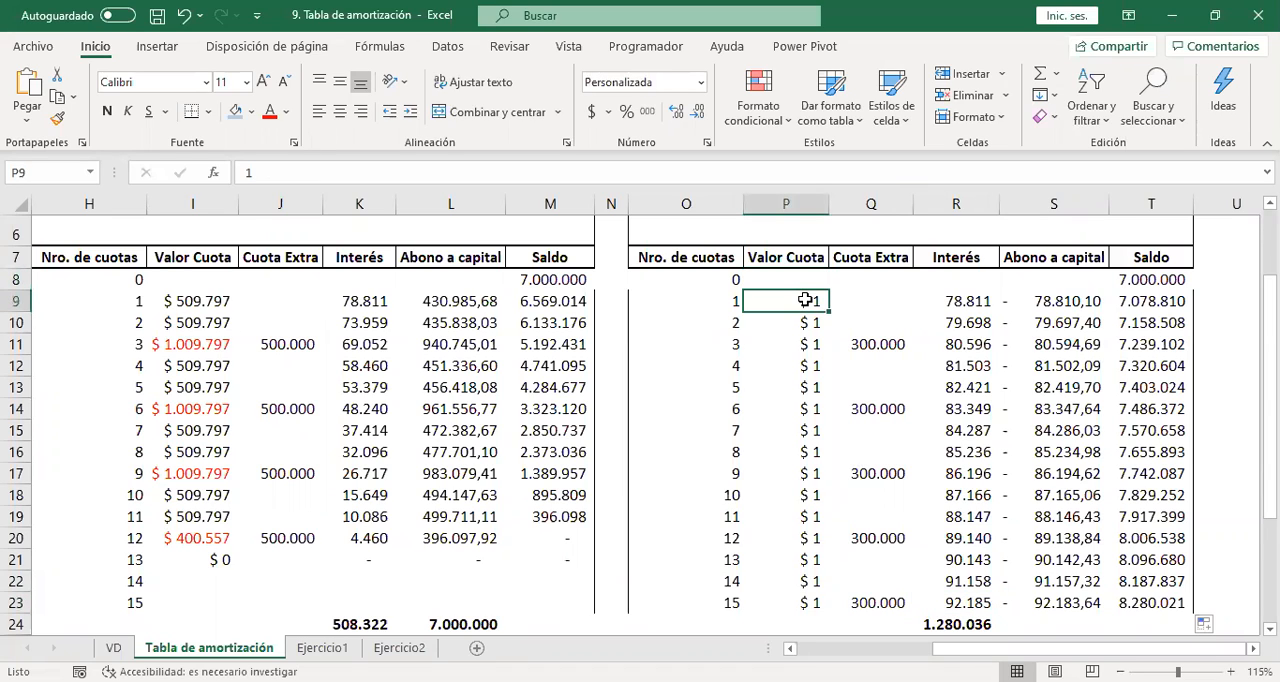
pyautogui.doubleClick(806, 300)
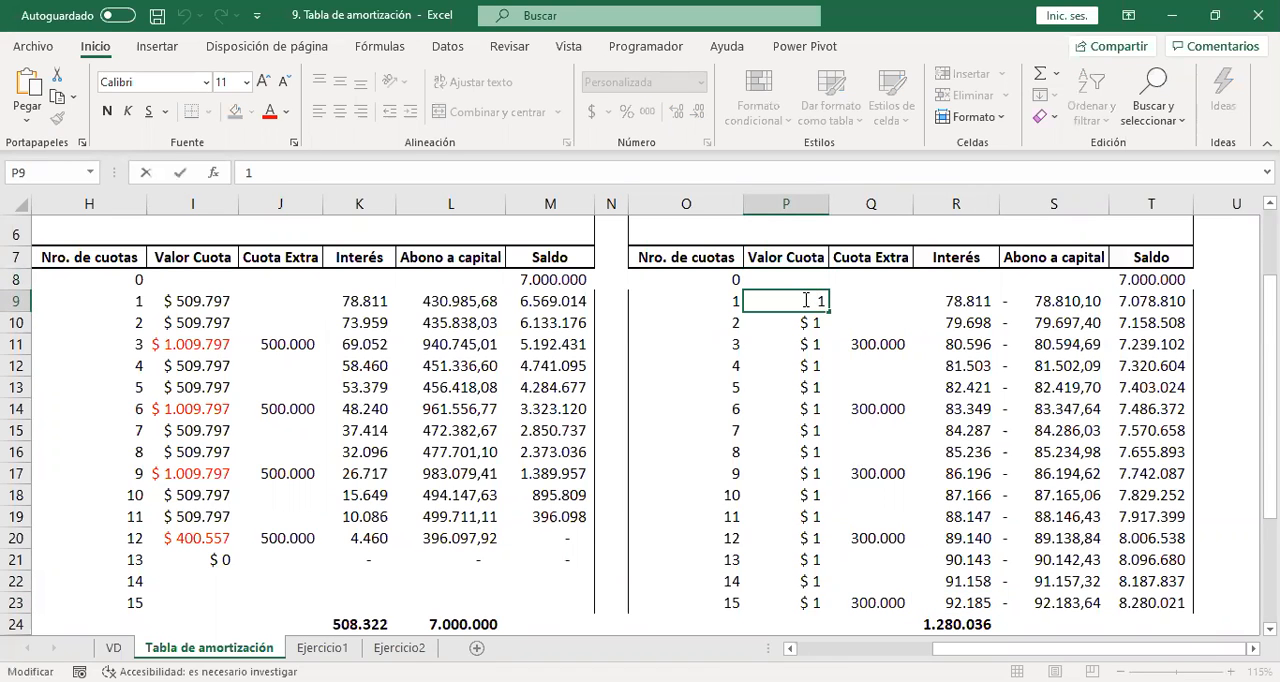
pyautogui.press('Escape')
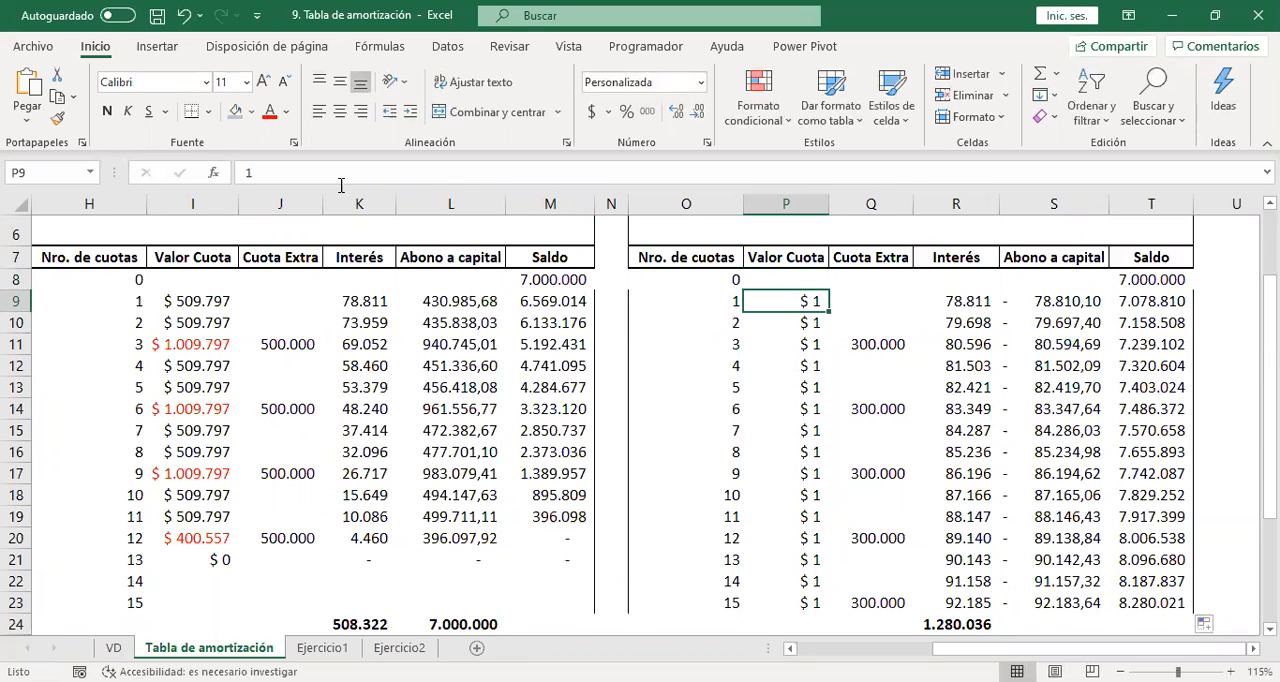
pyautogui.click(248, 172)
pyautogui.write('+')
pyautogui.press('Right')
pyautogui.write('+')
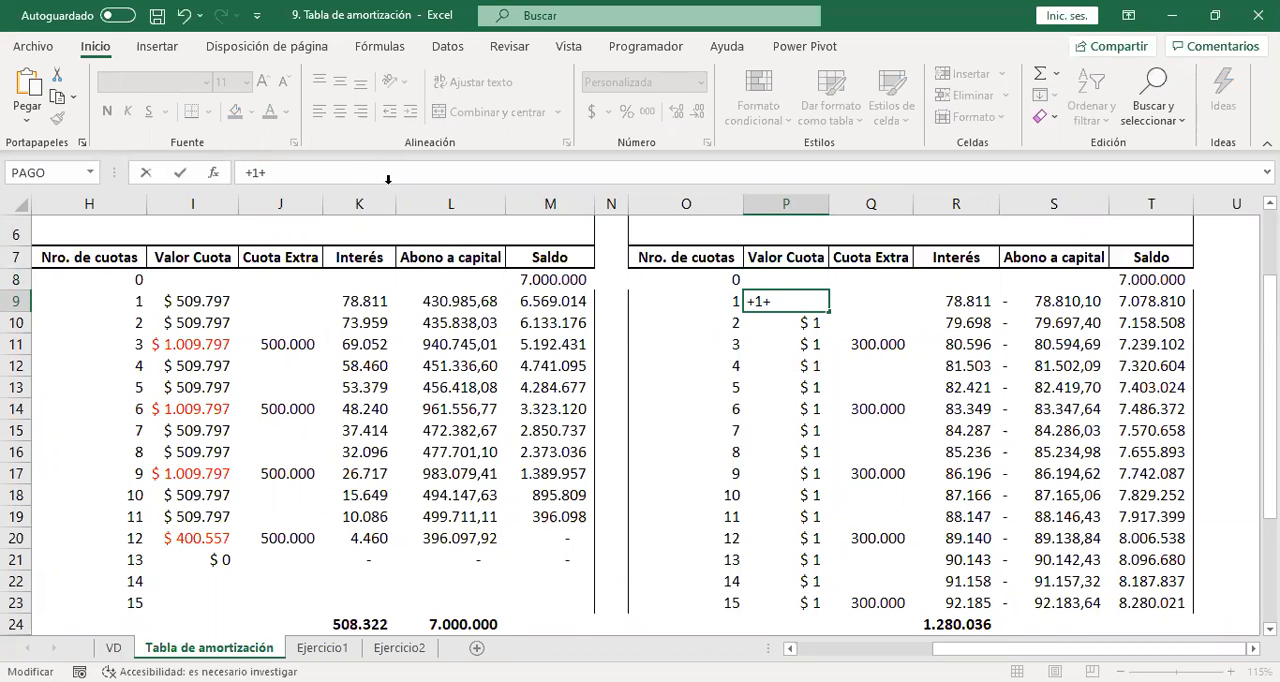
pyautogui.click(872, 293)
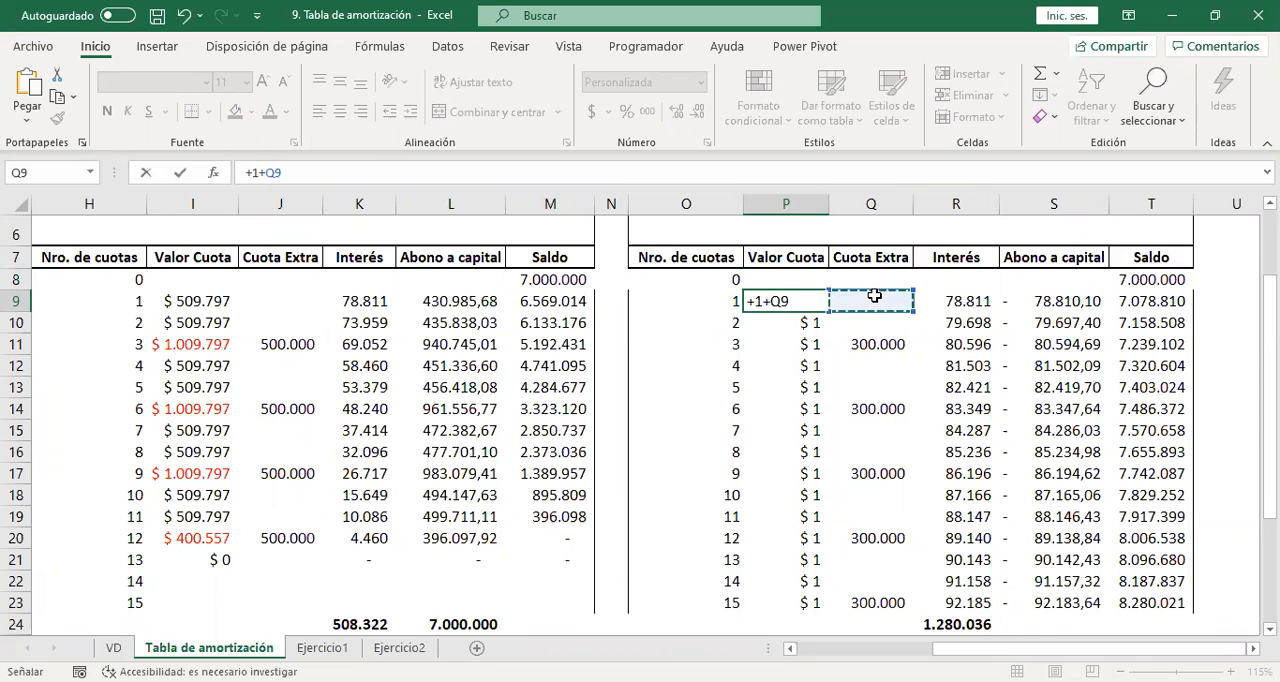
pyautogui.press('Return')
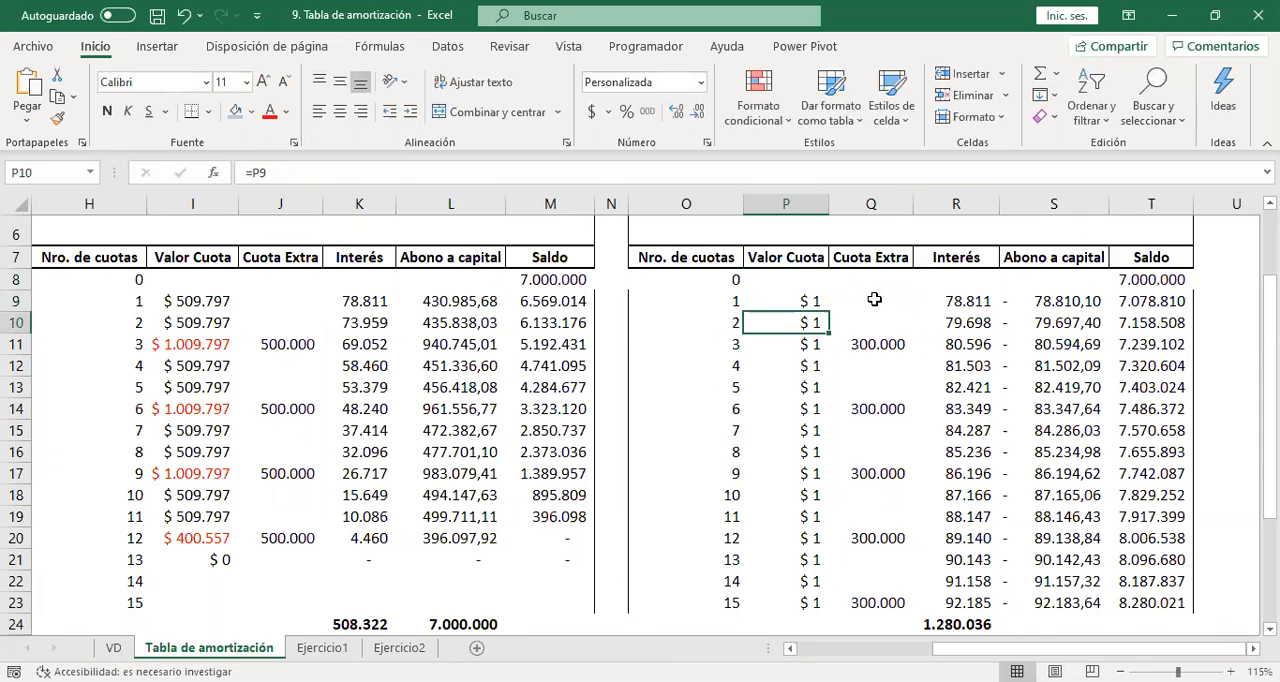
pyautogui.click(814, 298)
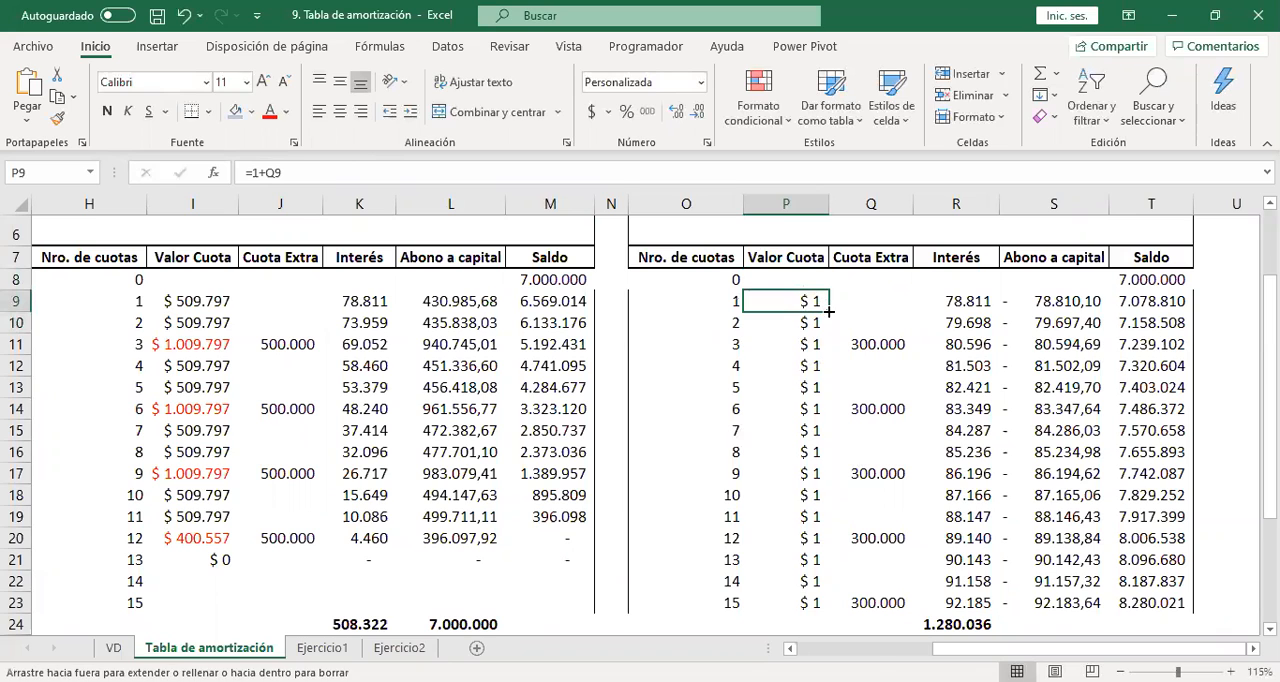
pyautogui.doubleClick(826, 307)
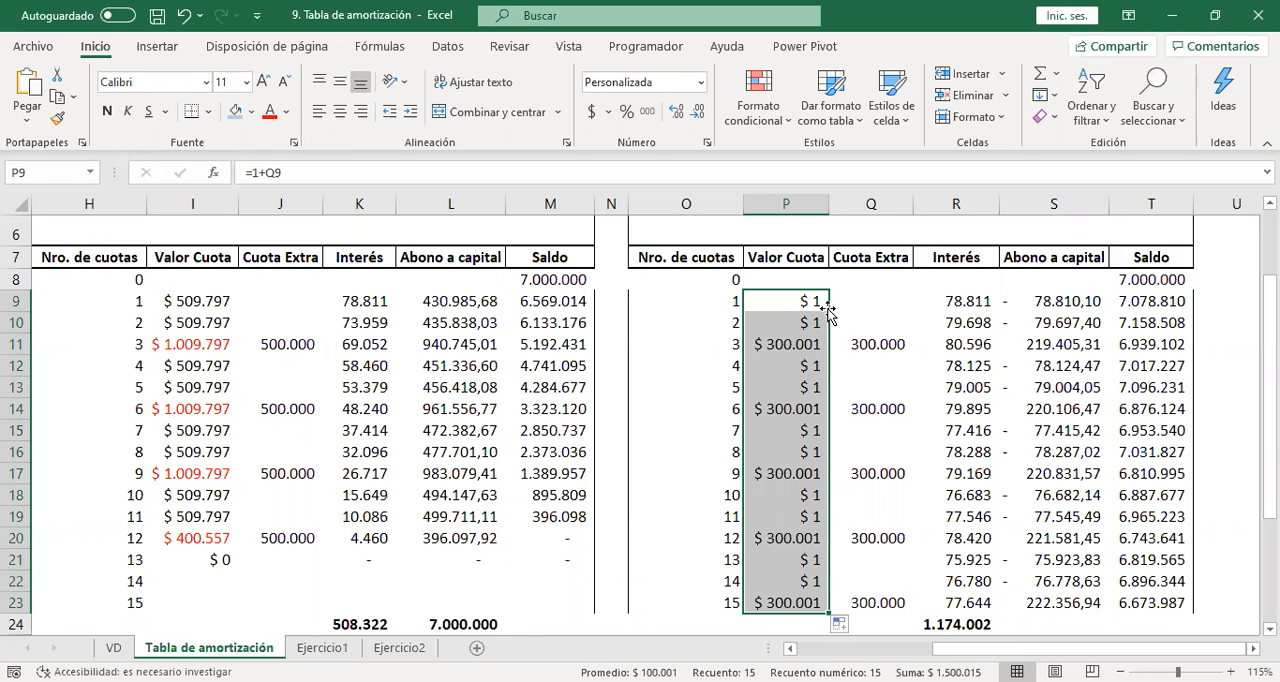
# Compare the Valor Cuota and Interés formulas in I9 and K9 with the Valor Cuota formula in P9.
pyautogui.click(188, 363)
pyautogui.click(192, 305)
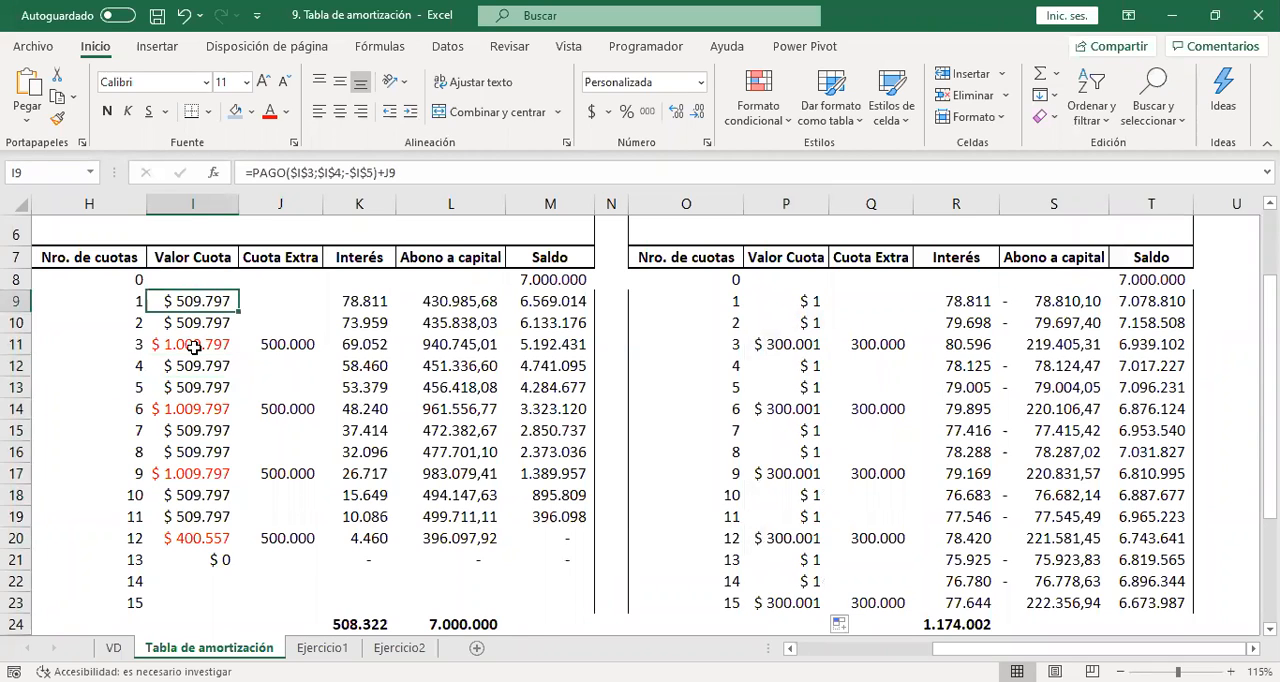
pyautogui.click(357, 298)
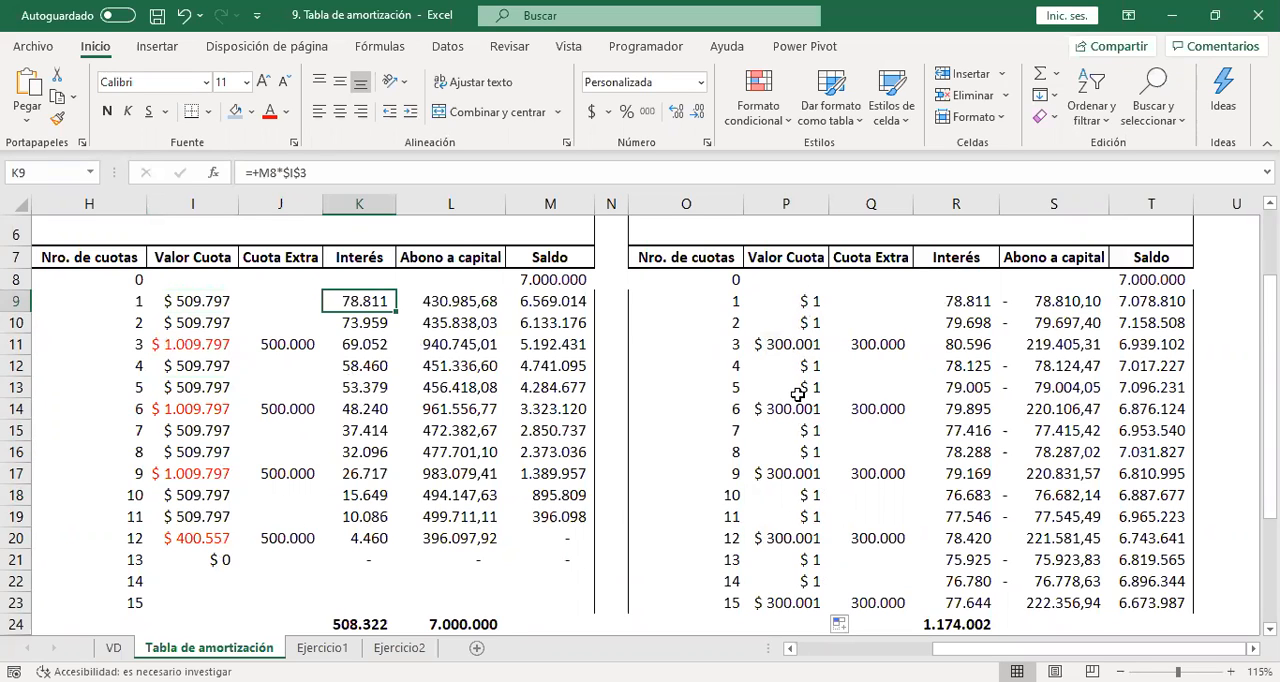
pyautogui.click(800, 301)
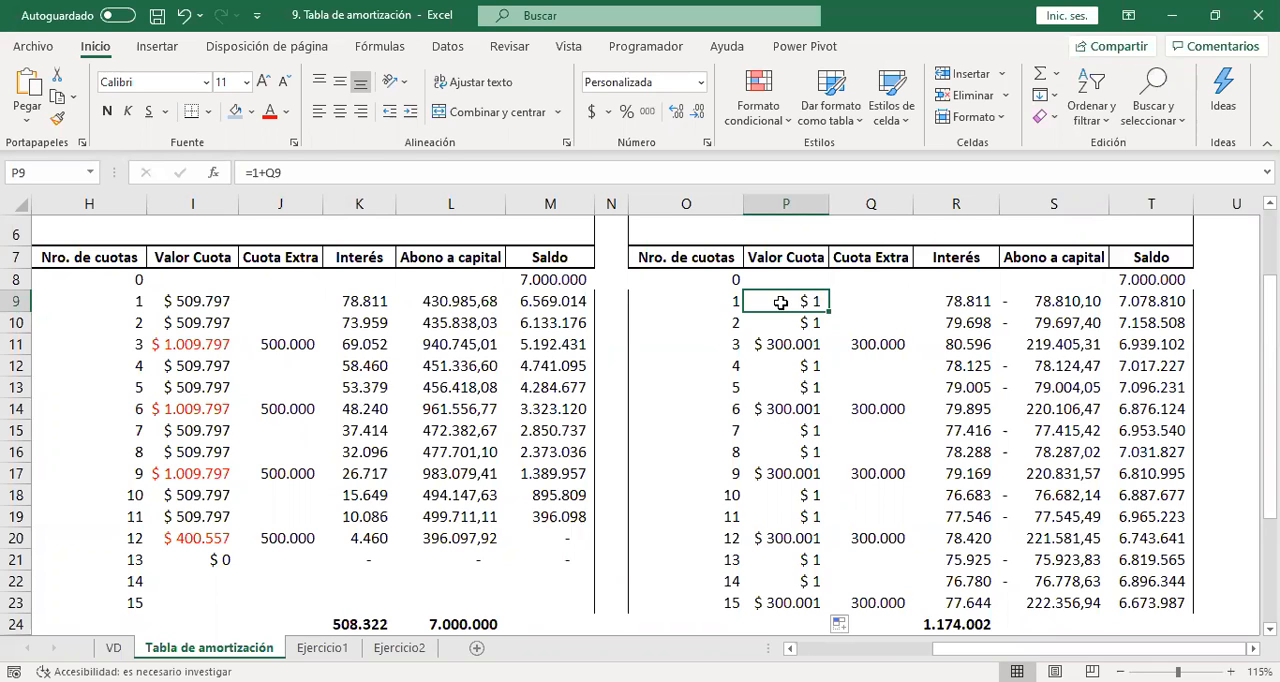
pyautogui.doubleClick(781, 301)
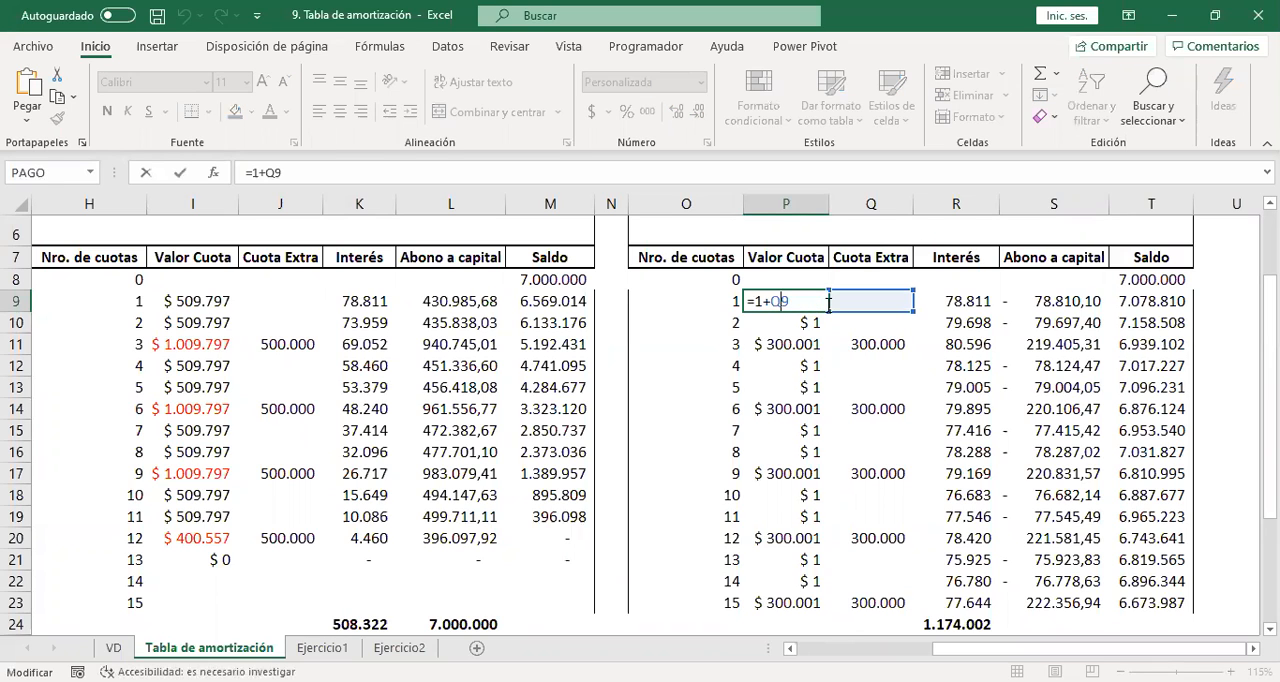
pyautogui.press('Escape')
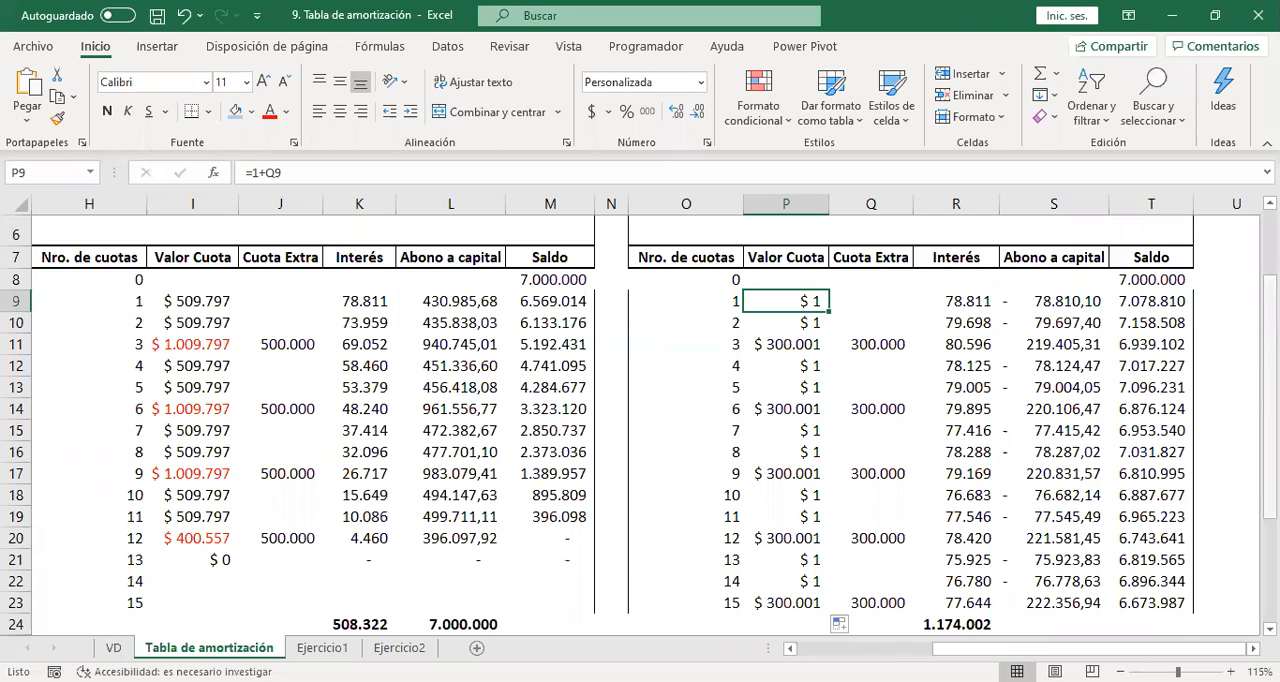
# Open Goal Seek and choose installment 15's Saldo, T23, as the cell to set.
pyautogui.moveTo(1270, 357)
pyautogui.mouseDown()
pyautogui.moveTo(1270, 317)
pyautogui.moveTo(1270, 381)
pyautogui.moveTo(1270, 345)
pyautogui.mouseUp()
pyautogui.click(446, 47)
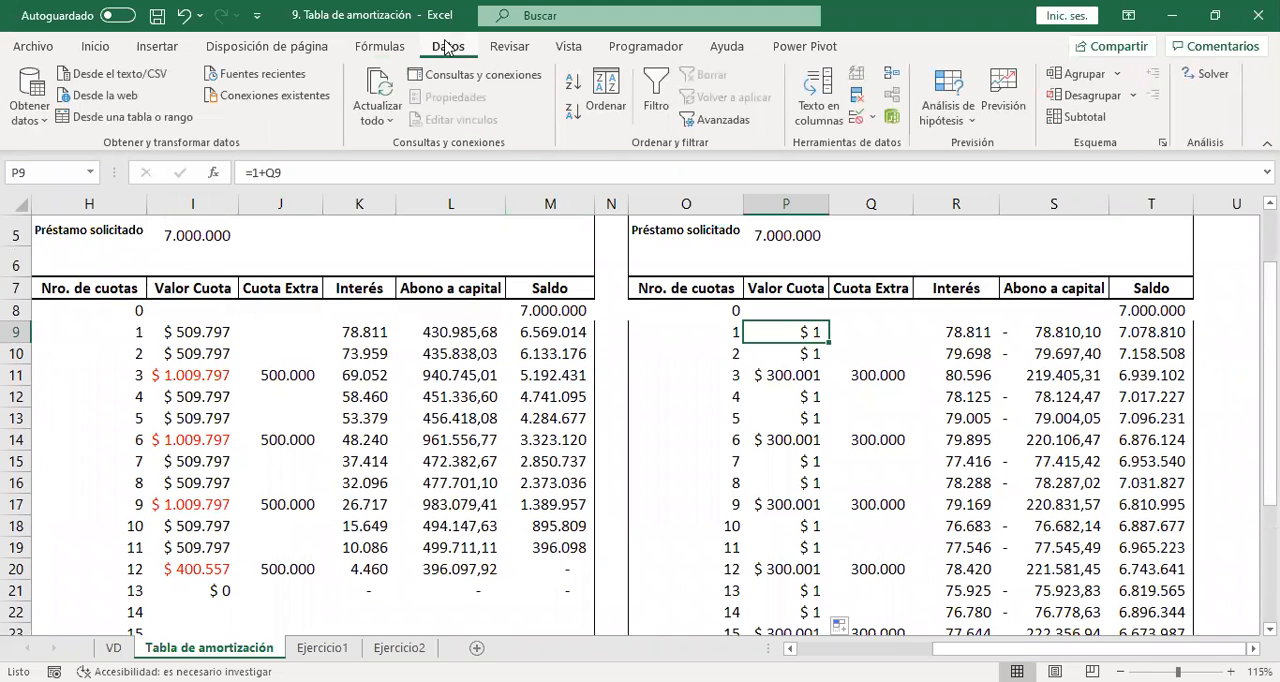
pyautogui.click(962, 120)
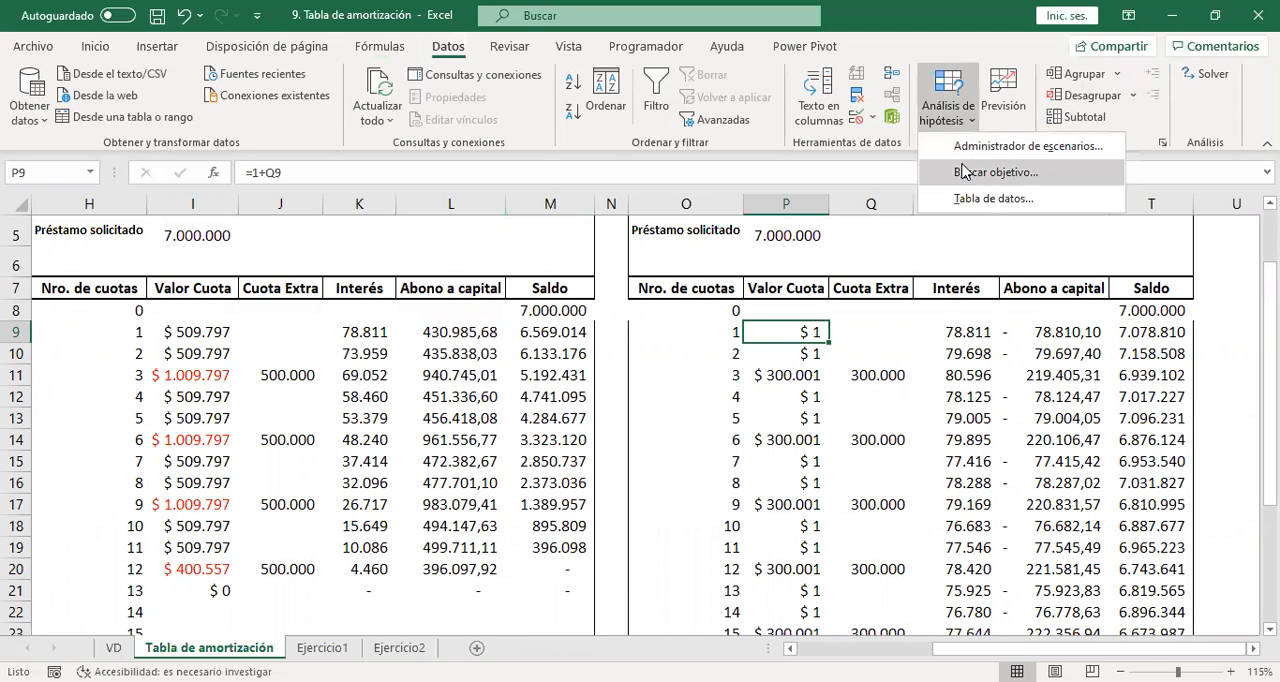
pyautogui.click(965, 172)
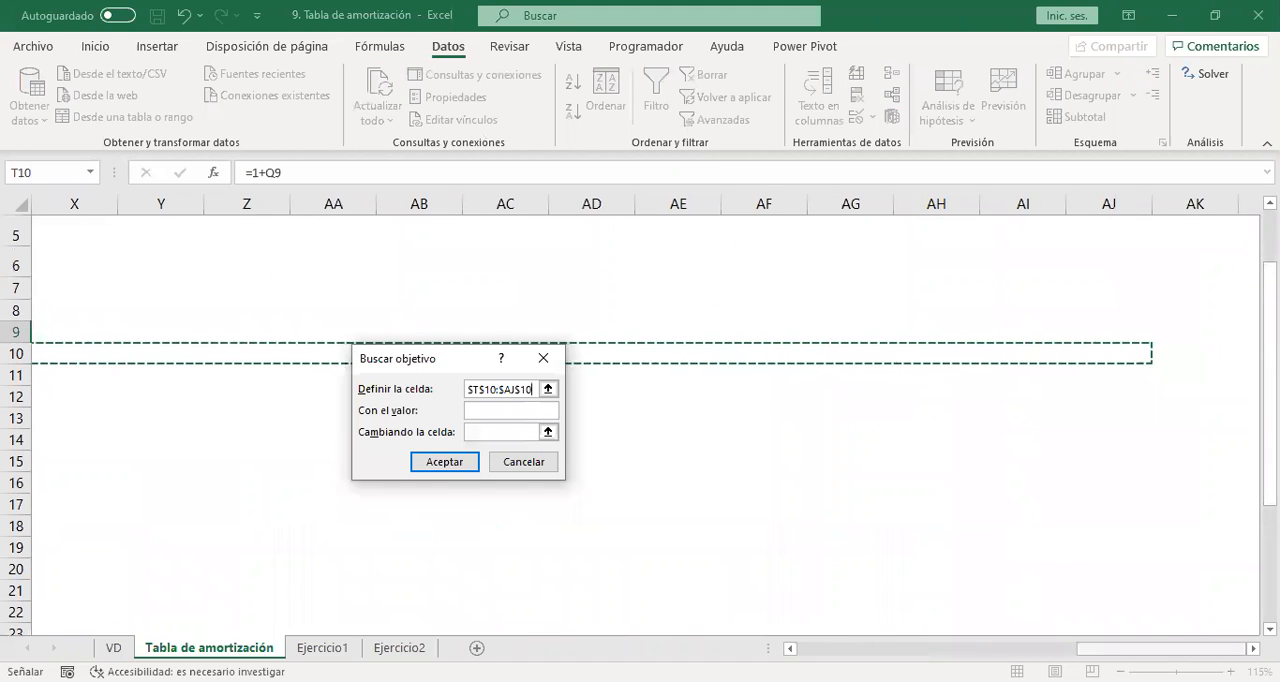
pyautogui.moveTo(1138, 649); pyautogui.dragTo(900, 649)
pyautogui.press('BackSpace')
pyautogui.press('BackSpace')
pyautogui.press('BackSpace')
pyautogui.press('BackSpace')
pyautogui.press('BackSpace')
pyautogui.press('BackSpace')
pyautogui.press('BackSpace')
pyautogui.press('BackSpace')
pyautogui.press('BackSpace')
pyautogui.press('BackSpace')
pyautogui.press('BackSpace')
pyautogui.press('BackSpace')
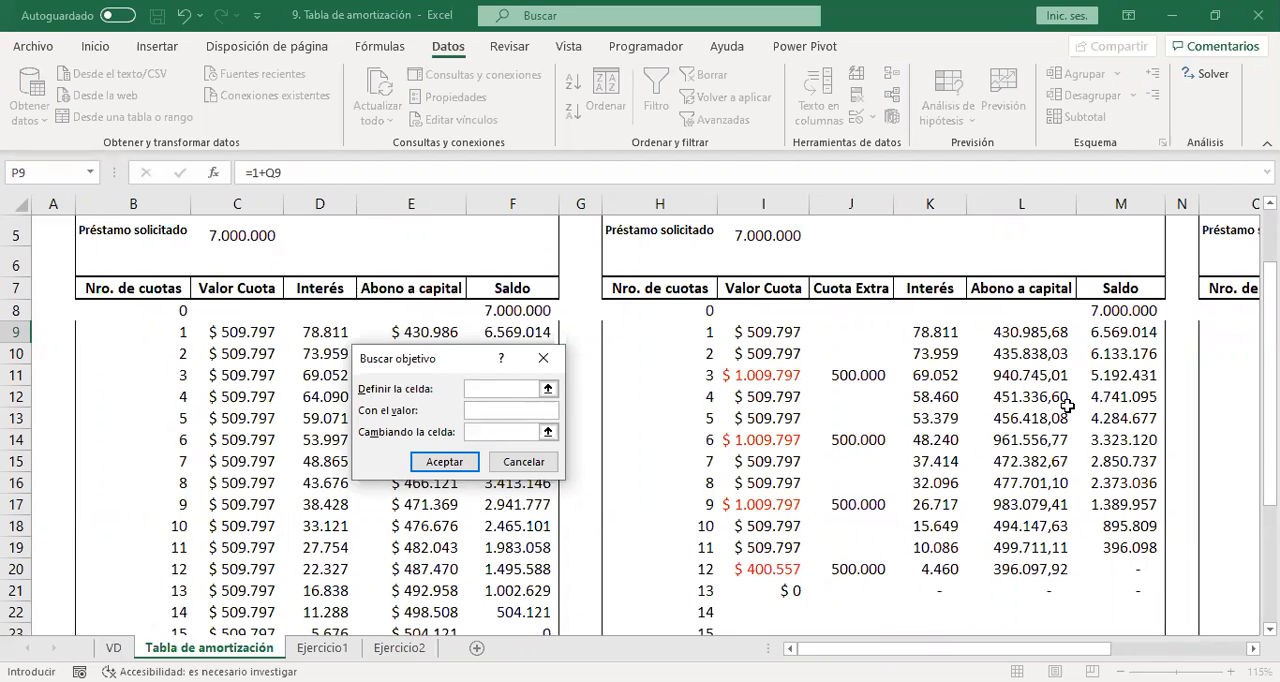
pyautogui.moveTo(1016, 634); pyautogui.dragTo(1200, 640)
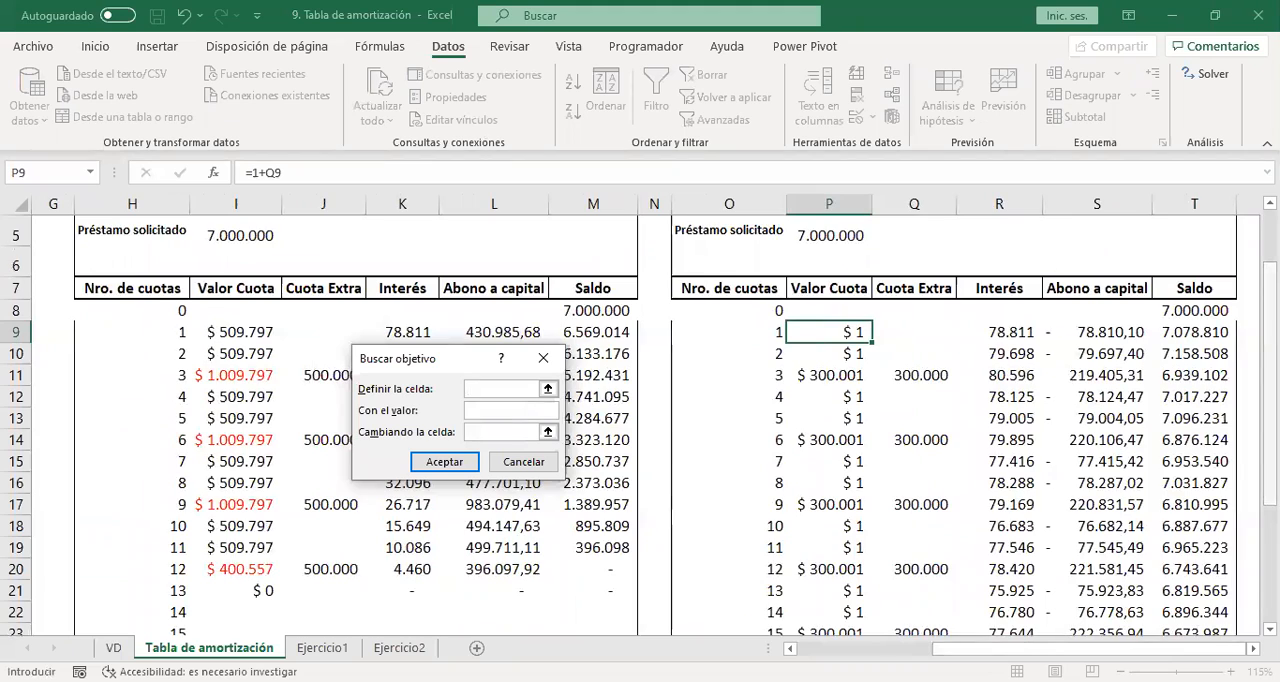
pyautogui.scroll(-2, 700, 420)
pyautogui.scroll(1, 700, 420)
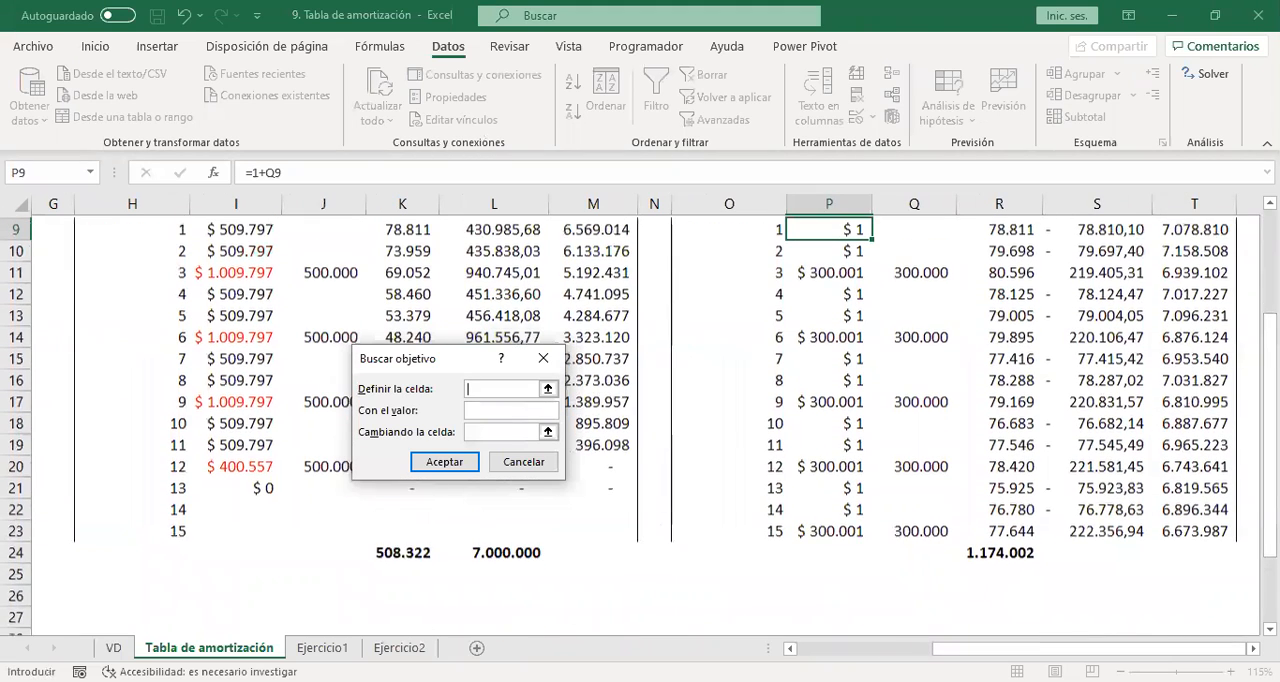
pyautogui.click(1203, 528)
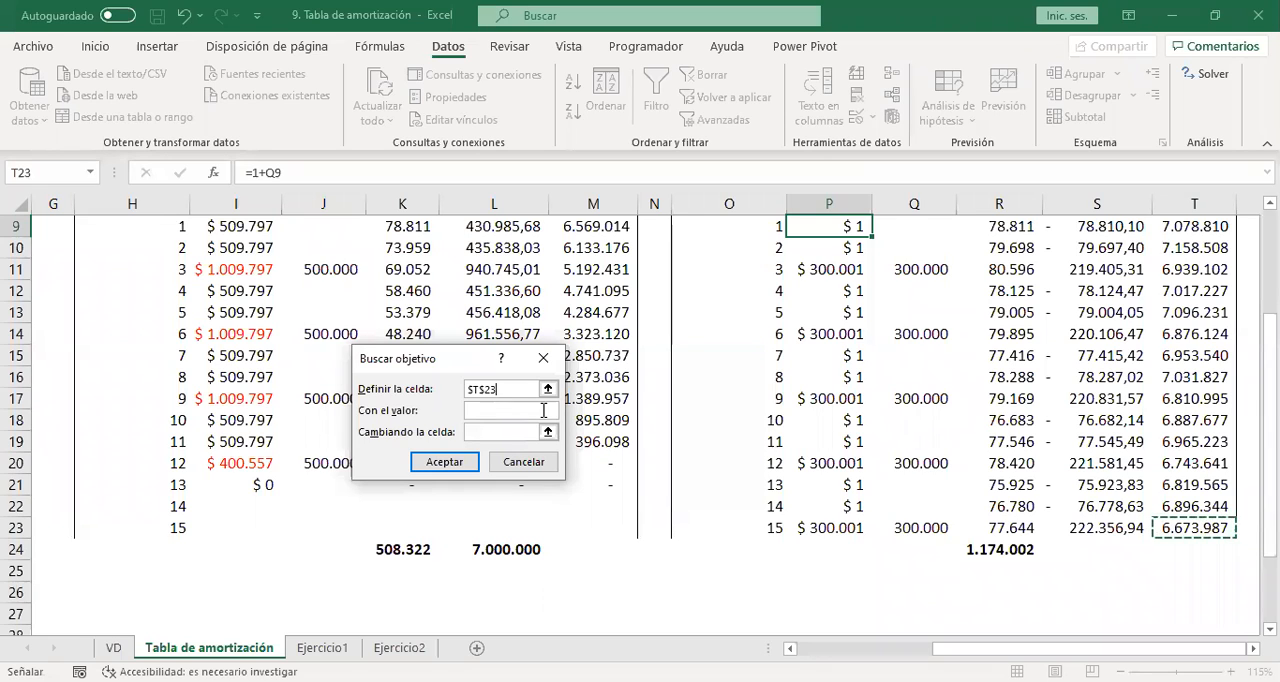
# Try to run Goal Seek with a target value of 0 by changing the first Valor Cuota, P9.
pyautogui.click(501, 410)
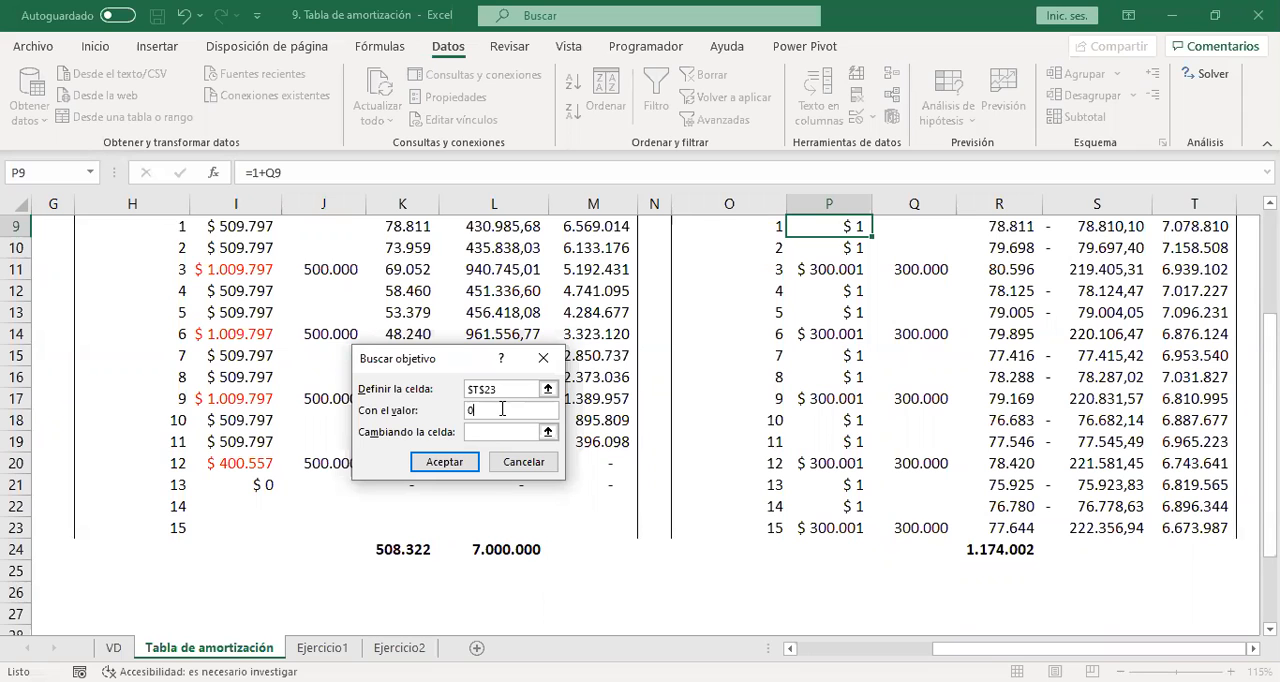
pyautogui.click(541, 432)
pyautogui.click(547, 432)
pyautogui.scroll(3, 1270, 430)
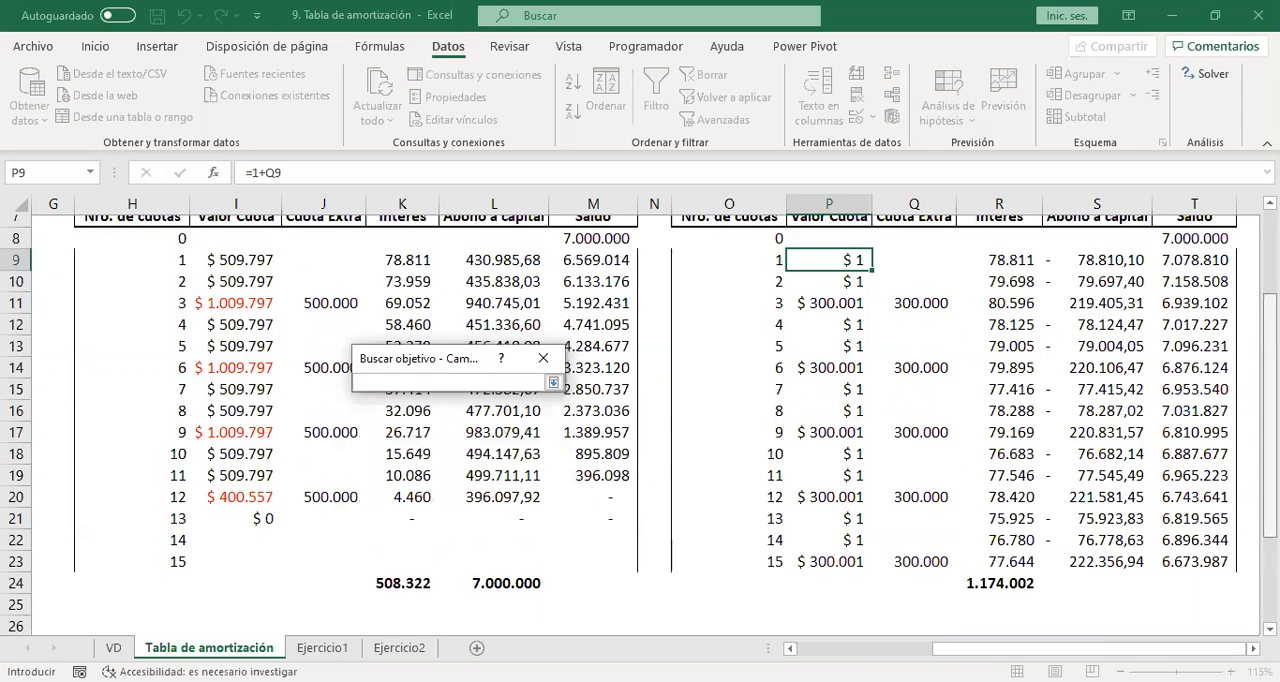
pyautogui.scroll(-1, 820, 420)
pyautogui.click(820, 394)
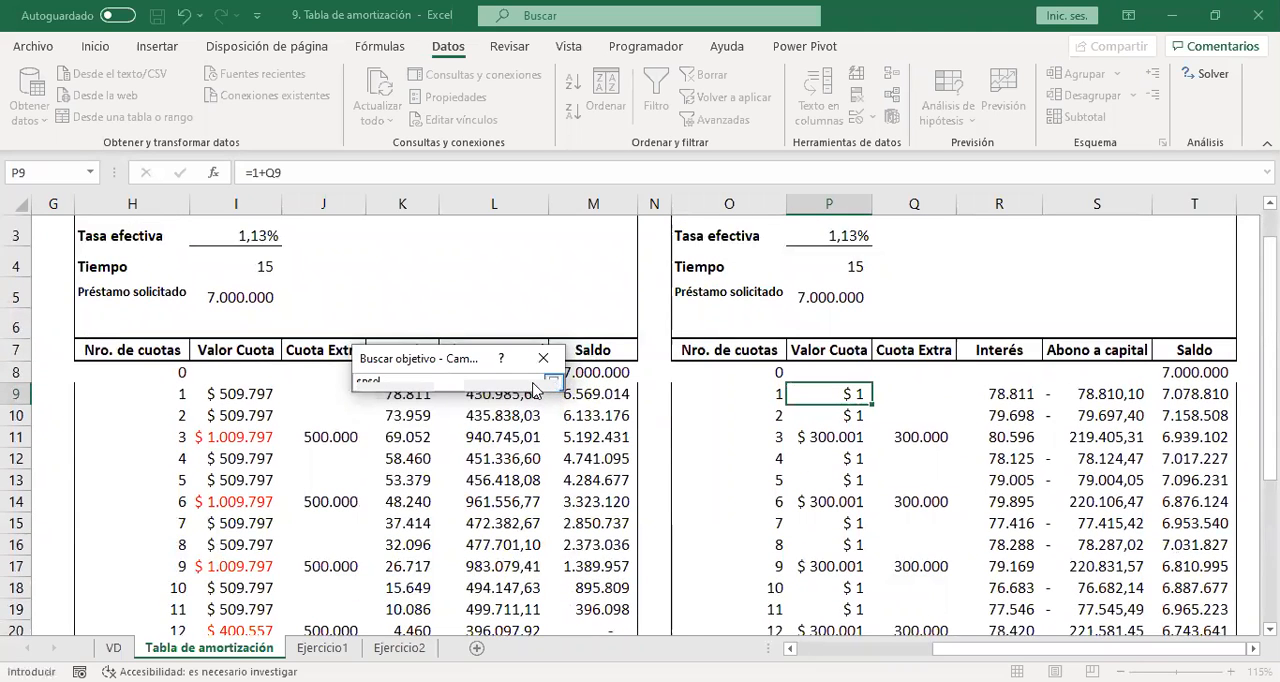
pyautogui.click(552, 382)
pyautogui.scroll(-1, 513, 384)
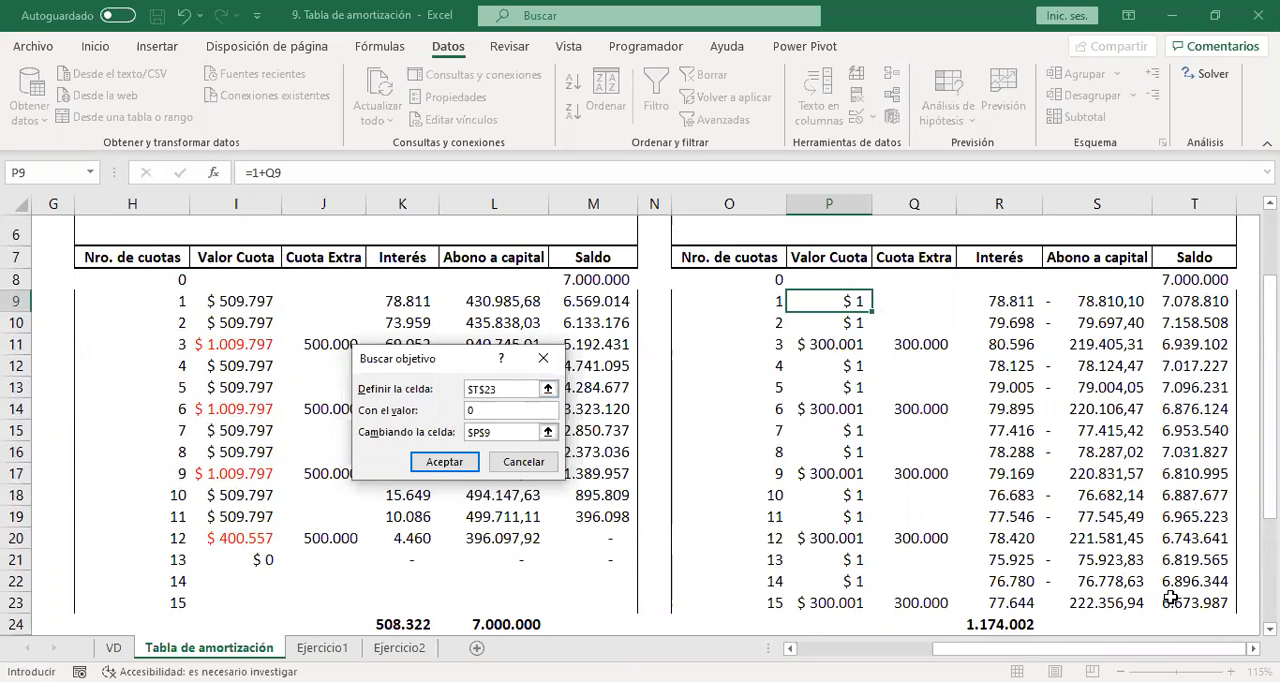
pyautogui.click(487, 410)
pyautogui.click(445, 462)
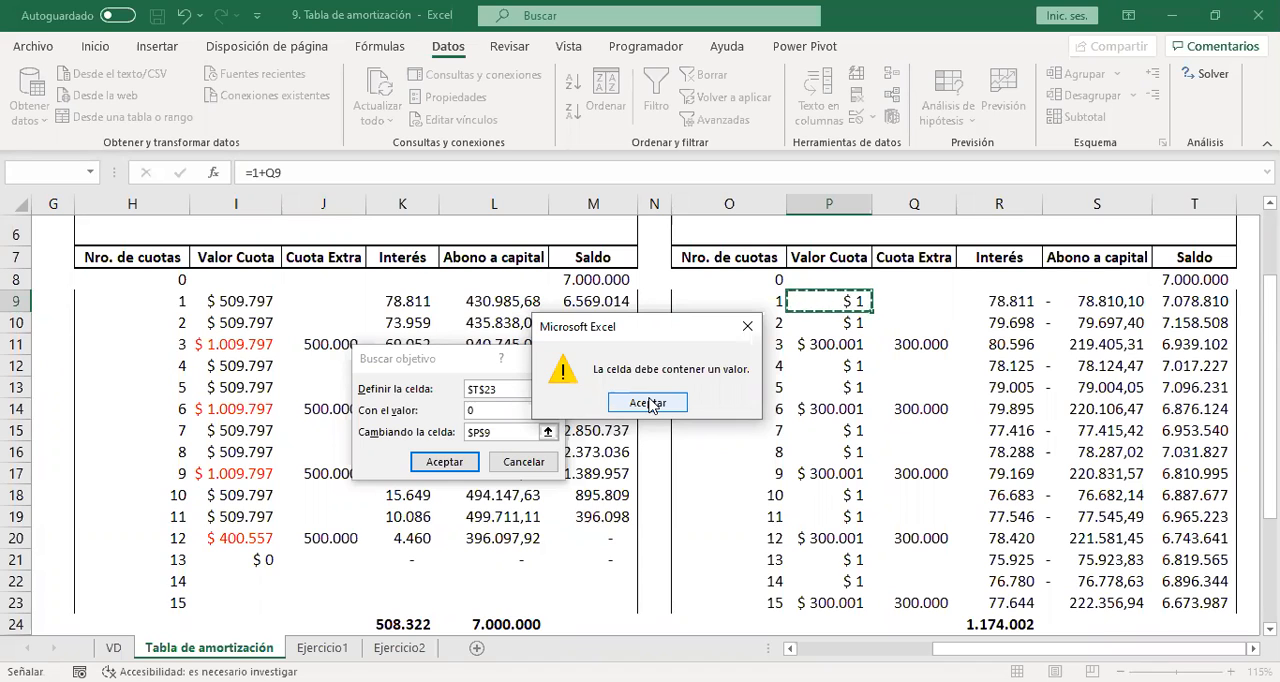
pyautogui.click(648, 402)
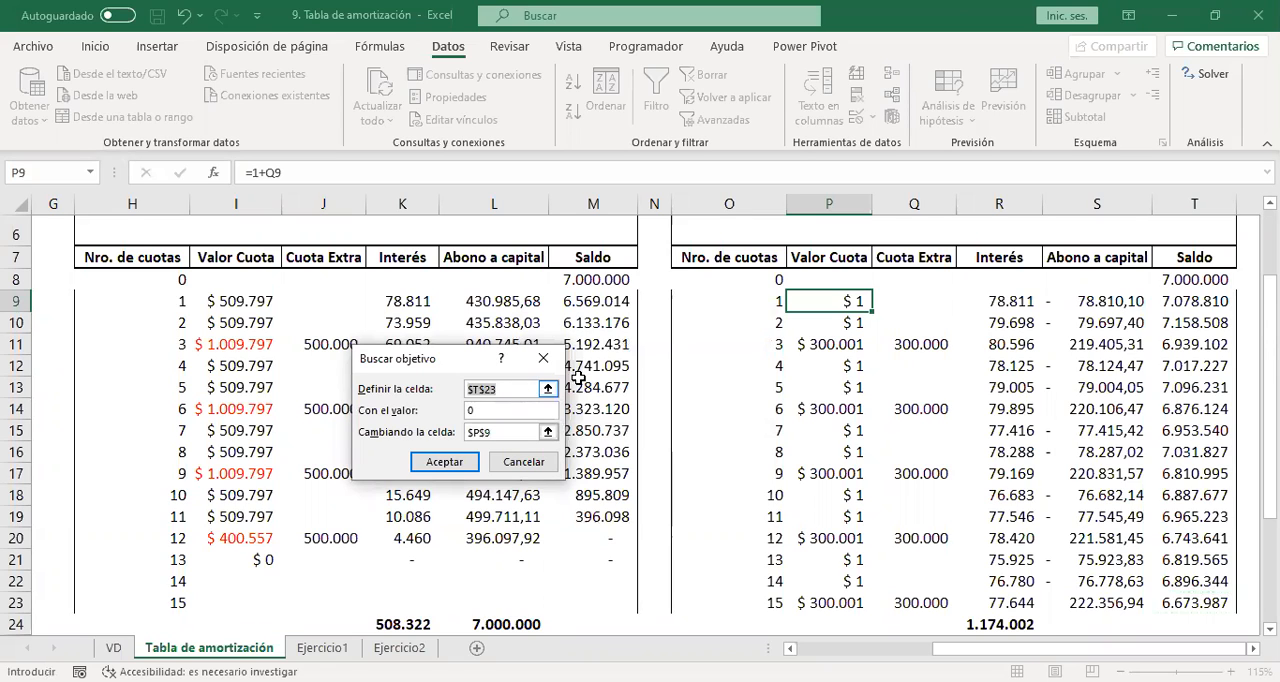
# Choose T23 again as the Goal Seek cell, retry with target value 0 and changing cell P9, and cancel it.
pyautogui.press('BackSpace')
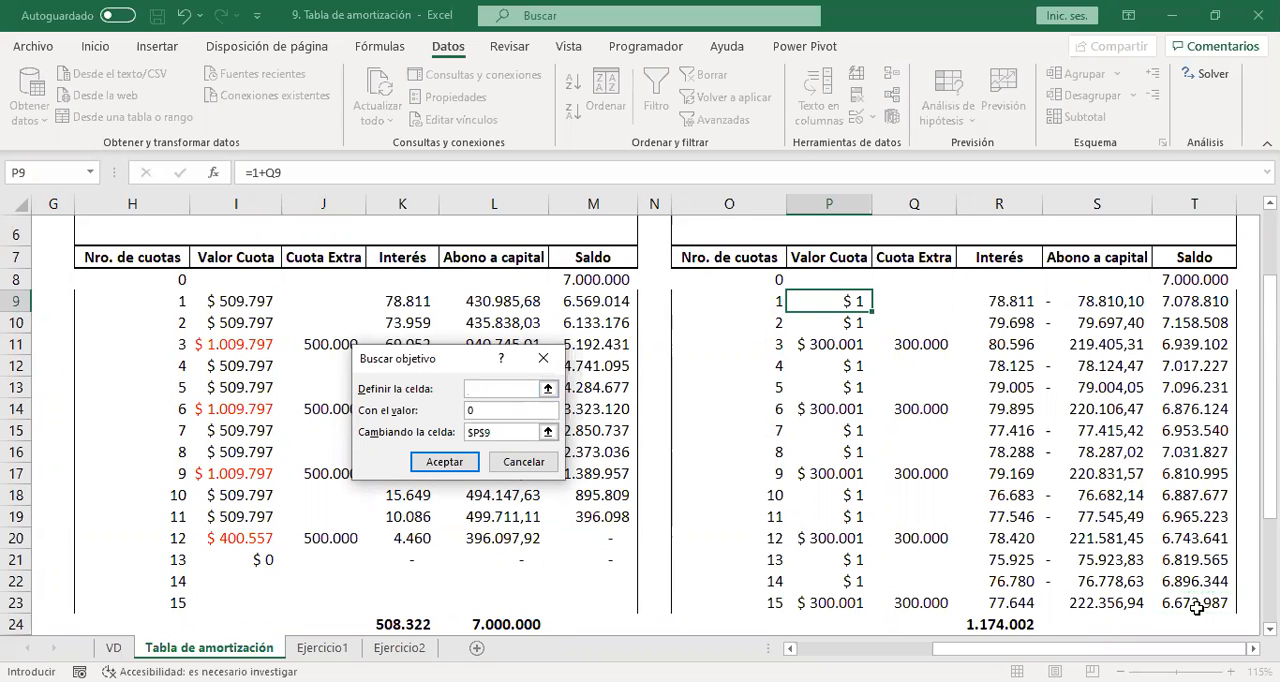
pyautogui.click(1197, 601)
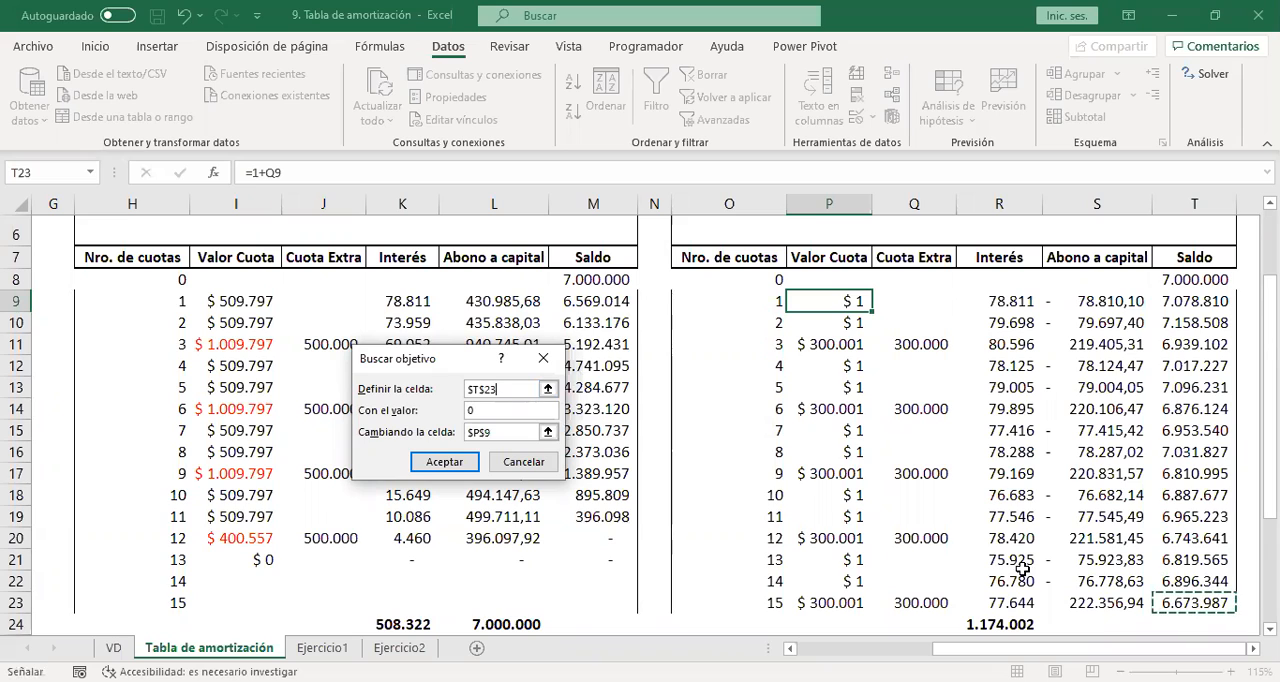
pyautogui.click(510, 410)
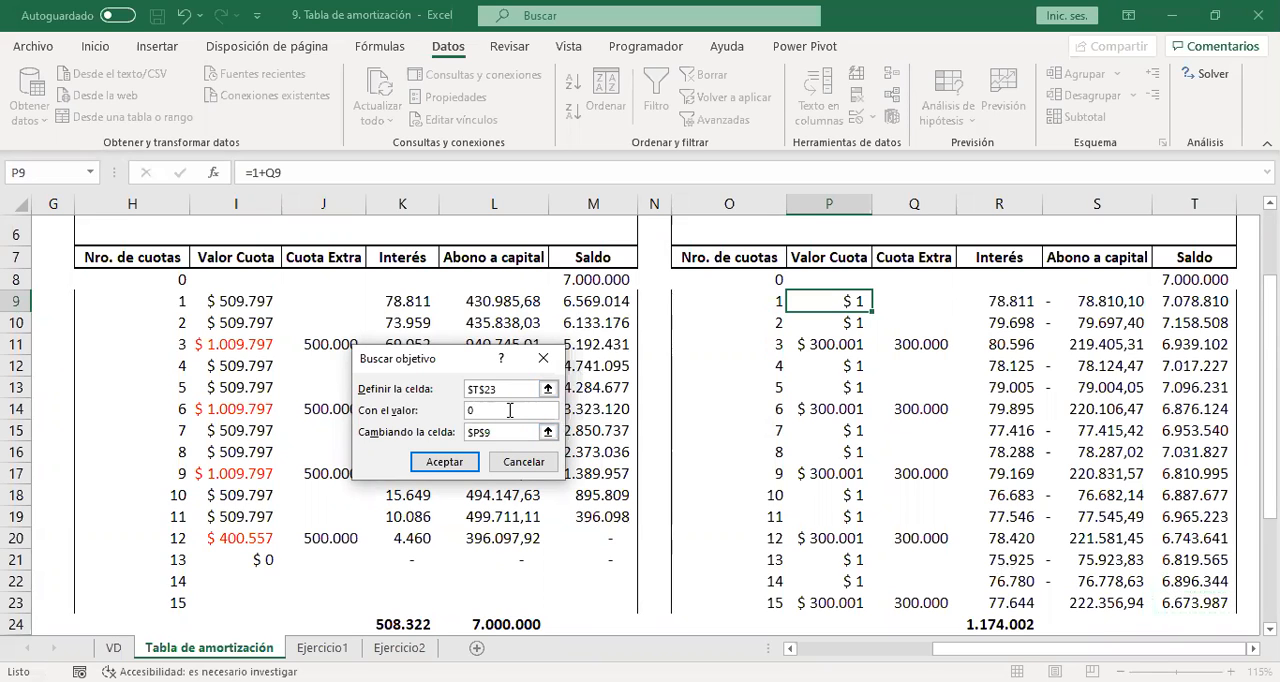
pyautogui.click(446, 464)
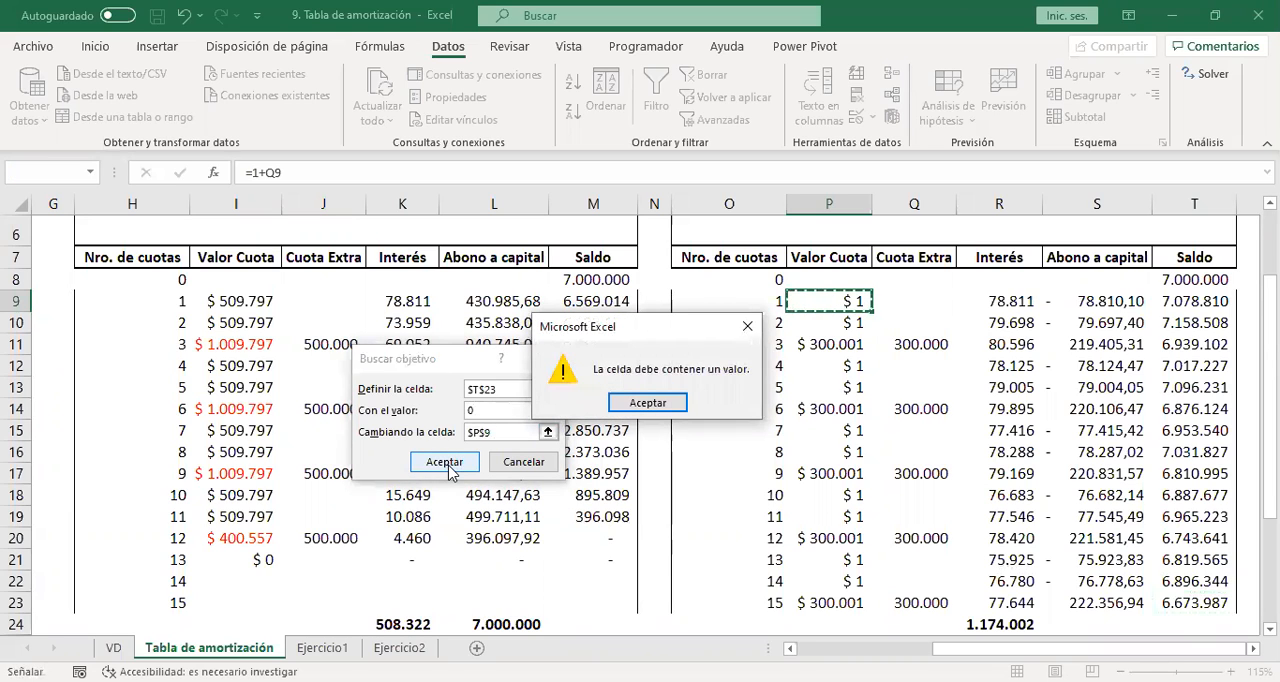
pyautogui.press('Escape')
pyautogui.press('Escape')
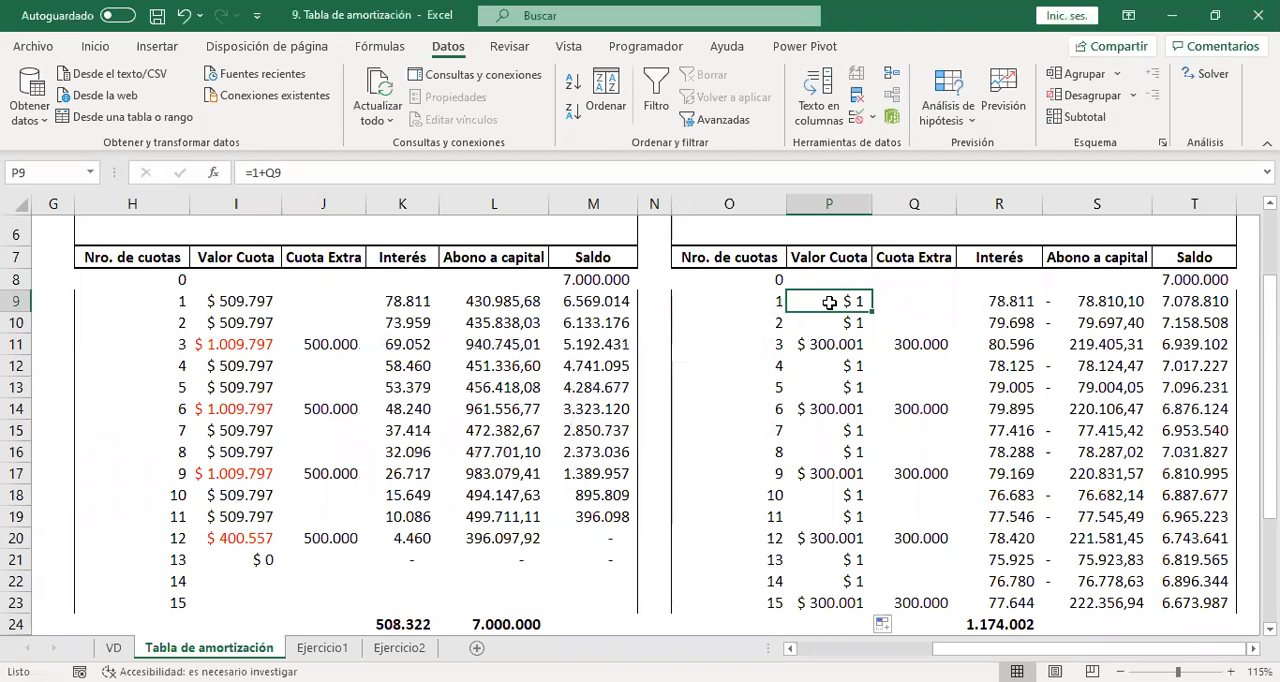
# Enter 0 as the first installment's Cuota Extra in Q9 and replace the Valor Cuota formula in P9 with the constant 1.
pyautogui.click(905, 300)
pyautogui.write('0')
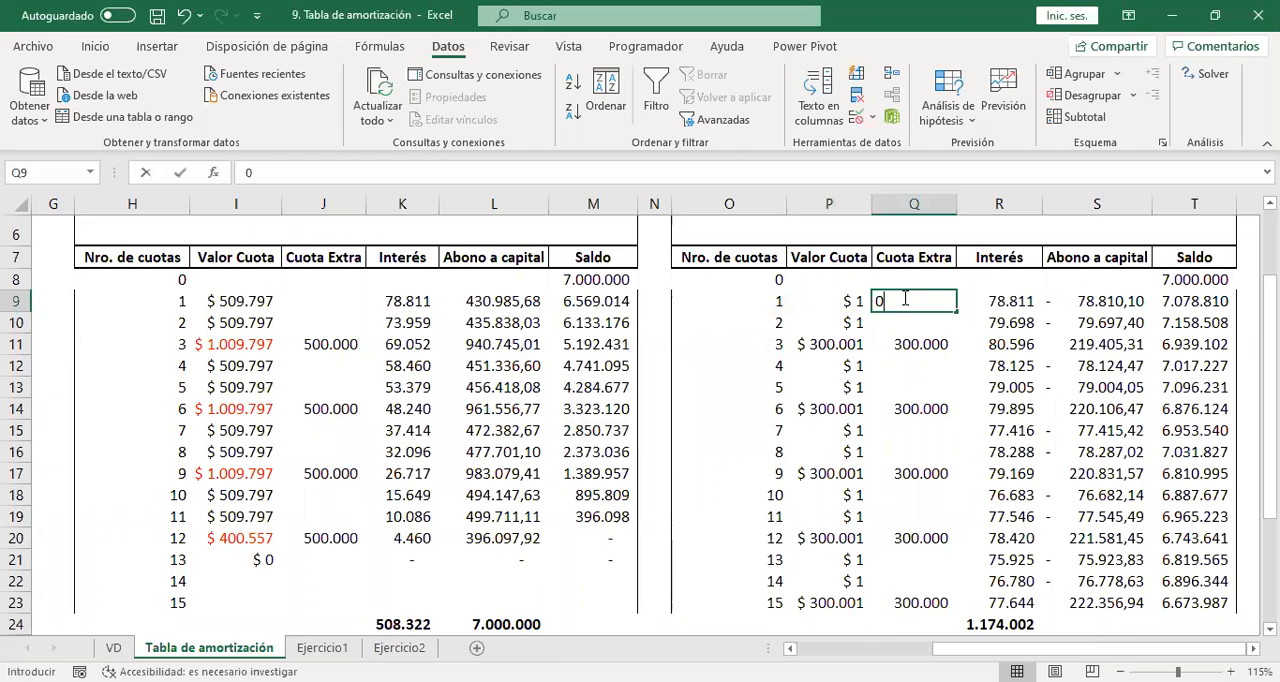
pyautogui.press('Return')
pyautogui.click(843, 297)
pyautogui.write('1')
pyautogui.press('Return')
# Run Goal Seek to bring T23 to 0 by changing P9, keep the solution, and fit column P's width to its contents.
pyautogui.click(843, 297)
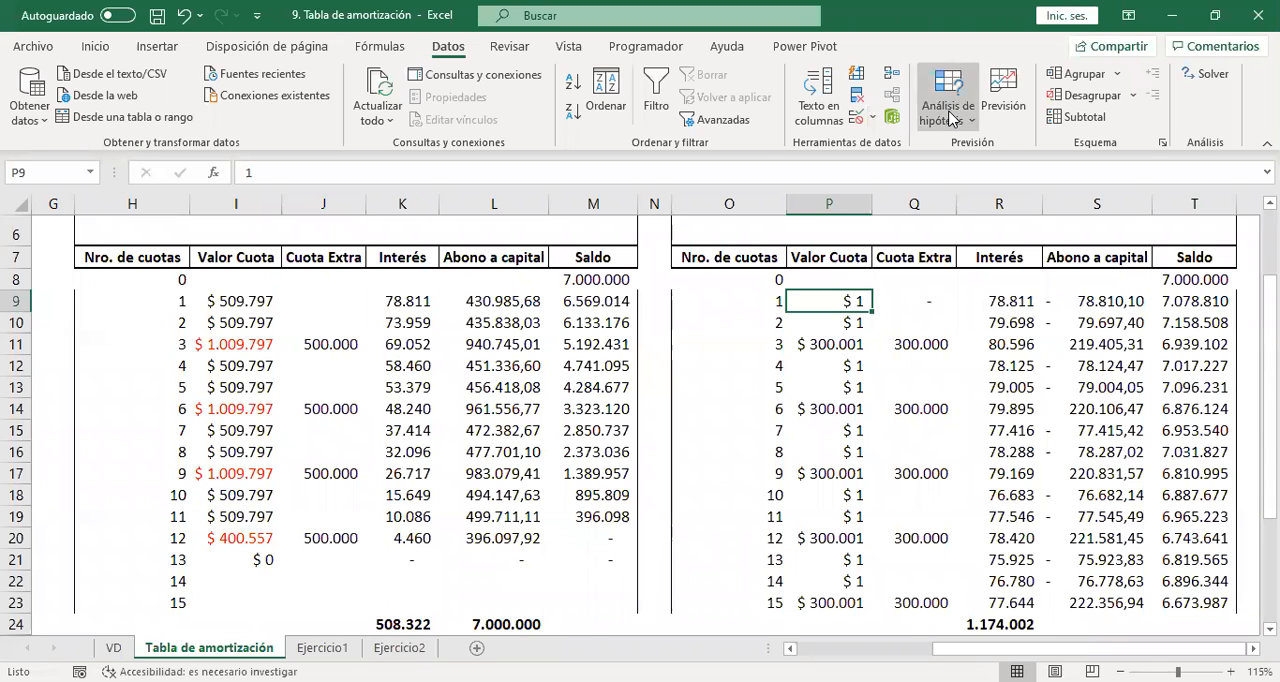
pyautogui.click(952, 119)
pyautogui.click(972, 165)
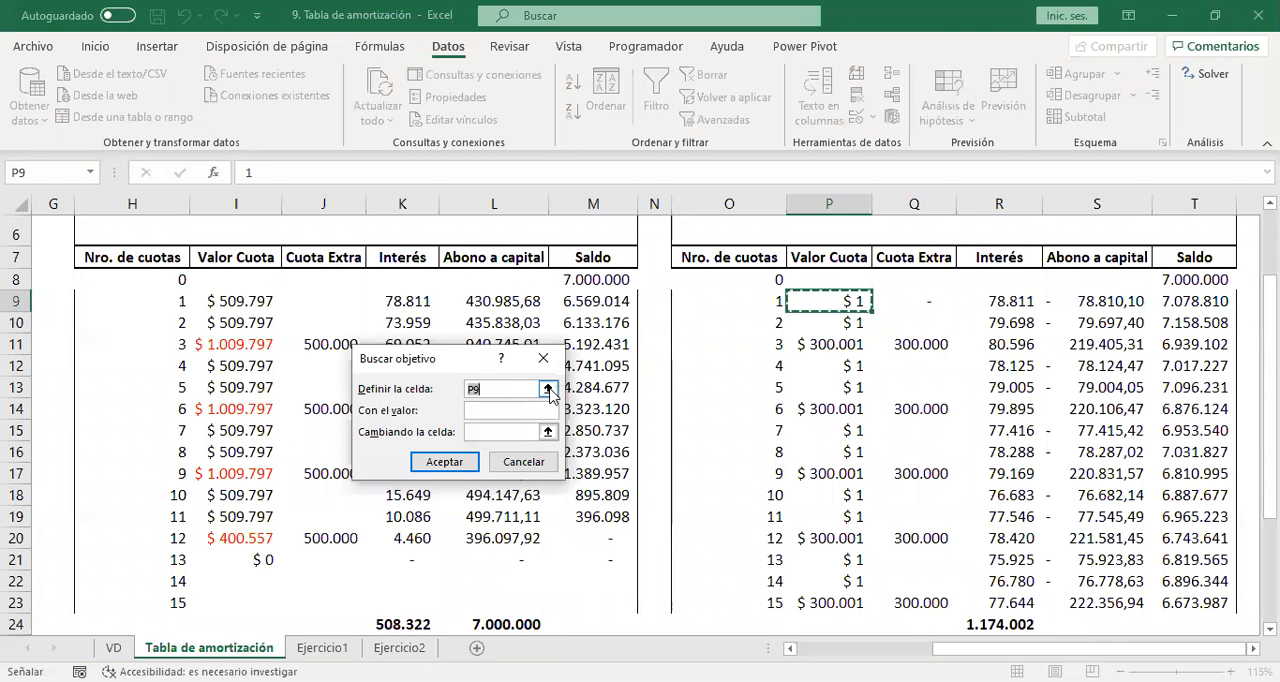
pyautogui.click(1188, 602)
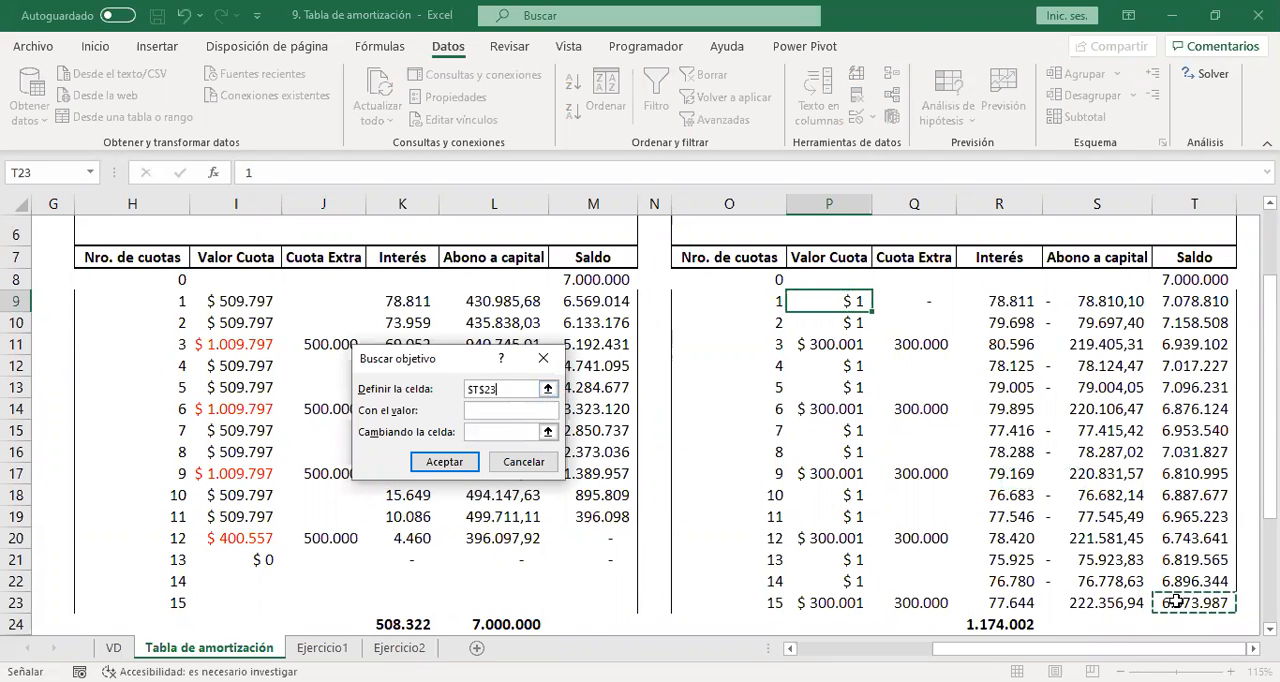
pyautogui.click(526, 411)
pyautogui.write('0')
pyautogui.click(522, 431)
pyautogui.click(810, 297)
pyautogui.click(459, 465)
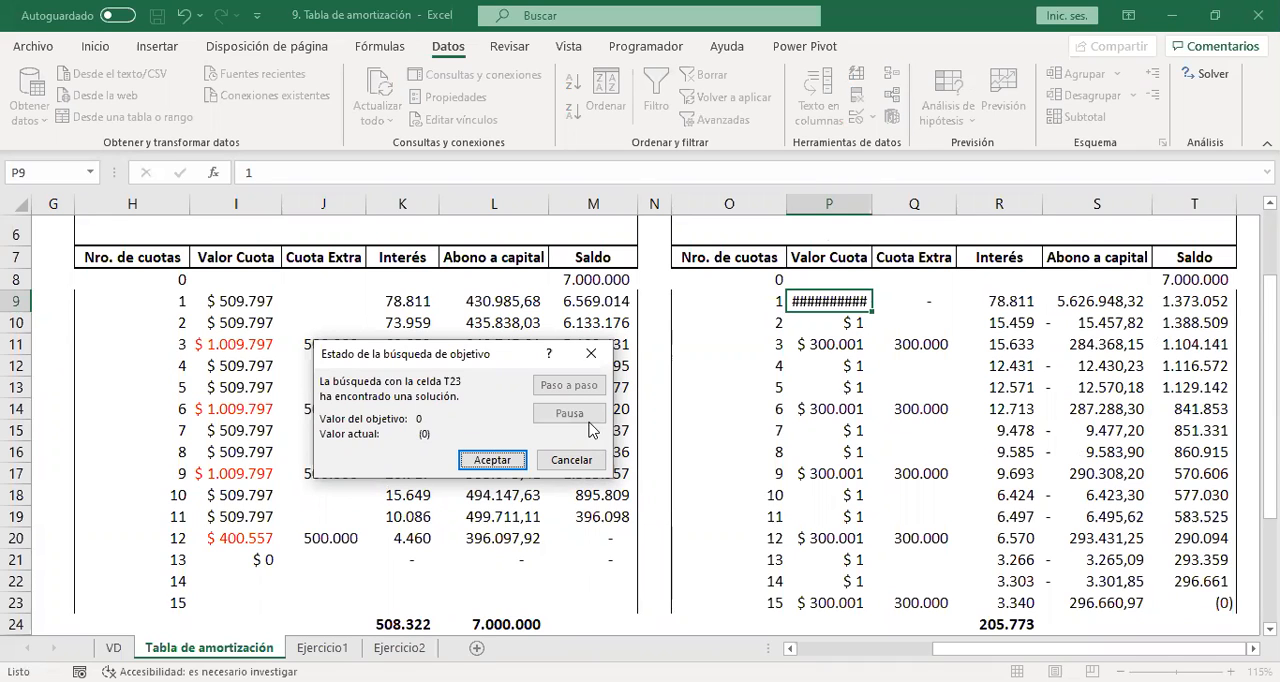
pyautogui.click(491, 460)
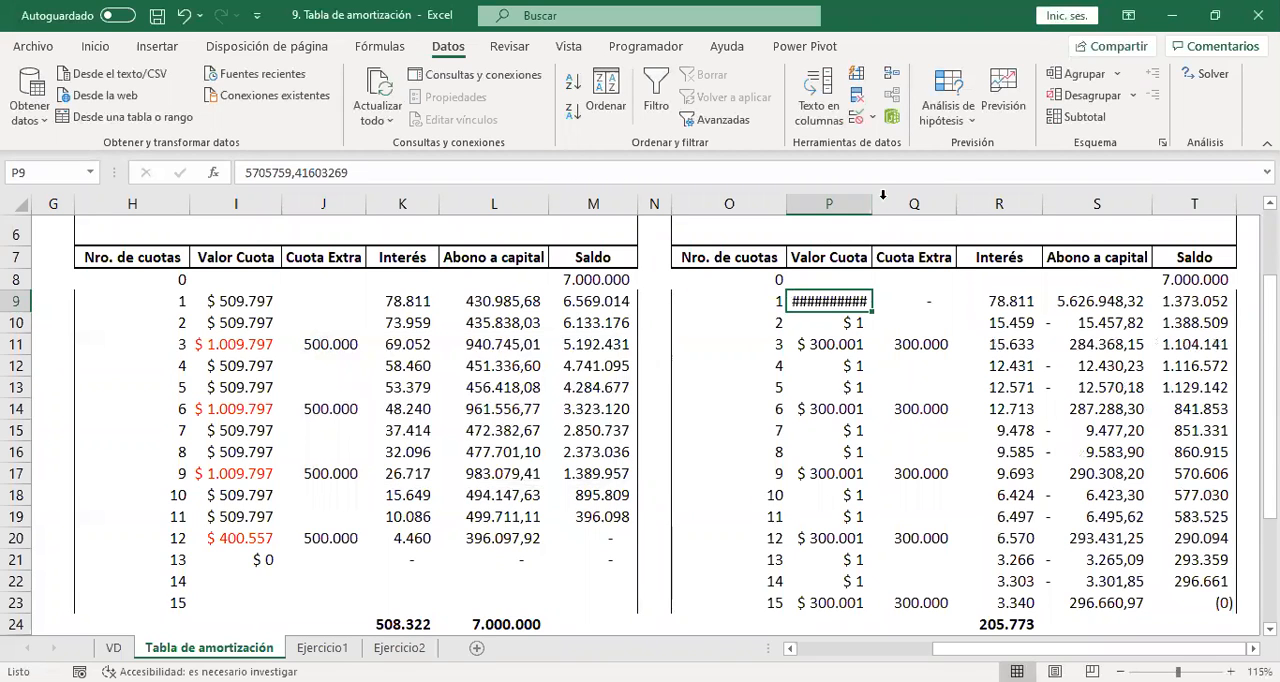
pyautogui.doubleClick(875, 203)
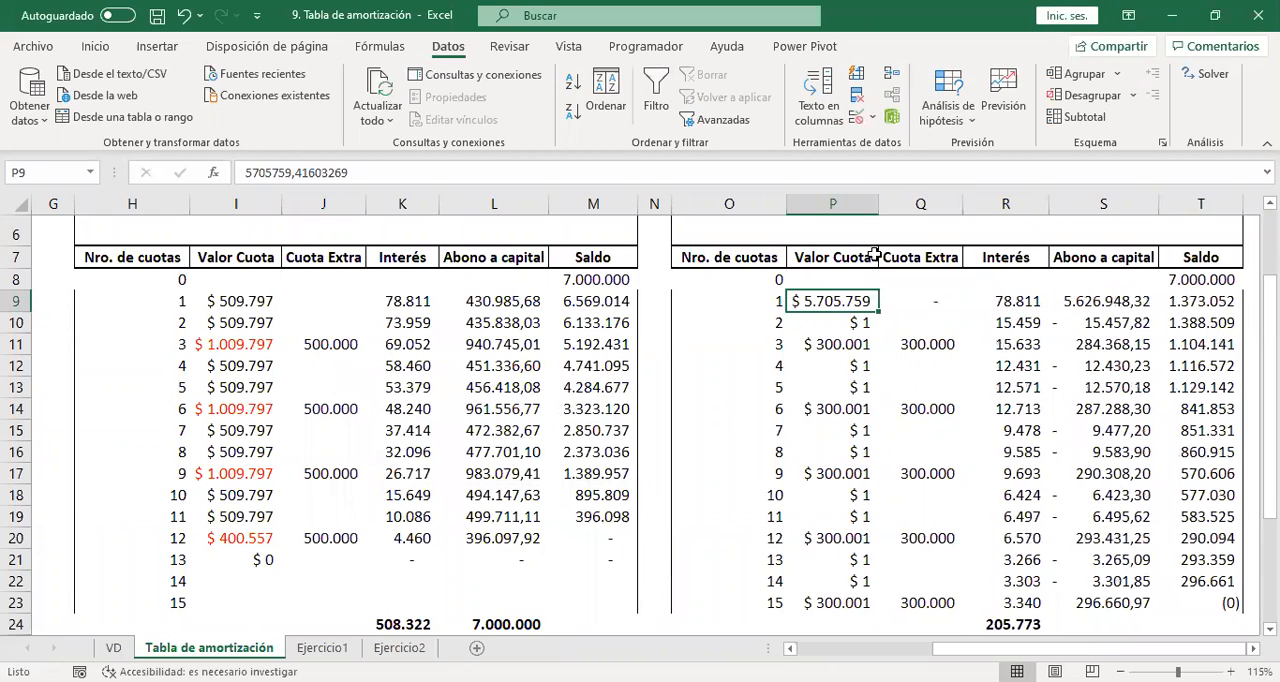
# Replace the second installment's Valor Cuota in P10 with =+P9 and fill it down through installment 15.
pyautogui.click(860, 330)
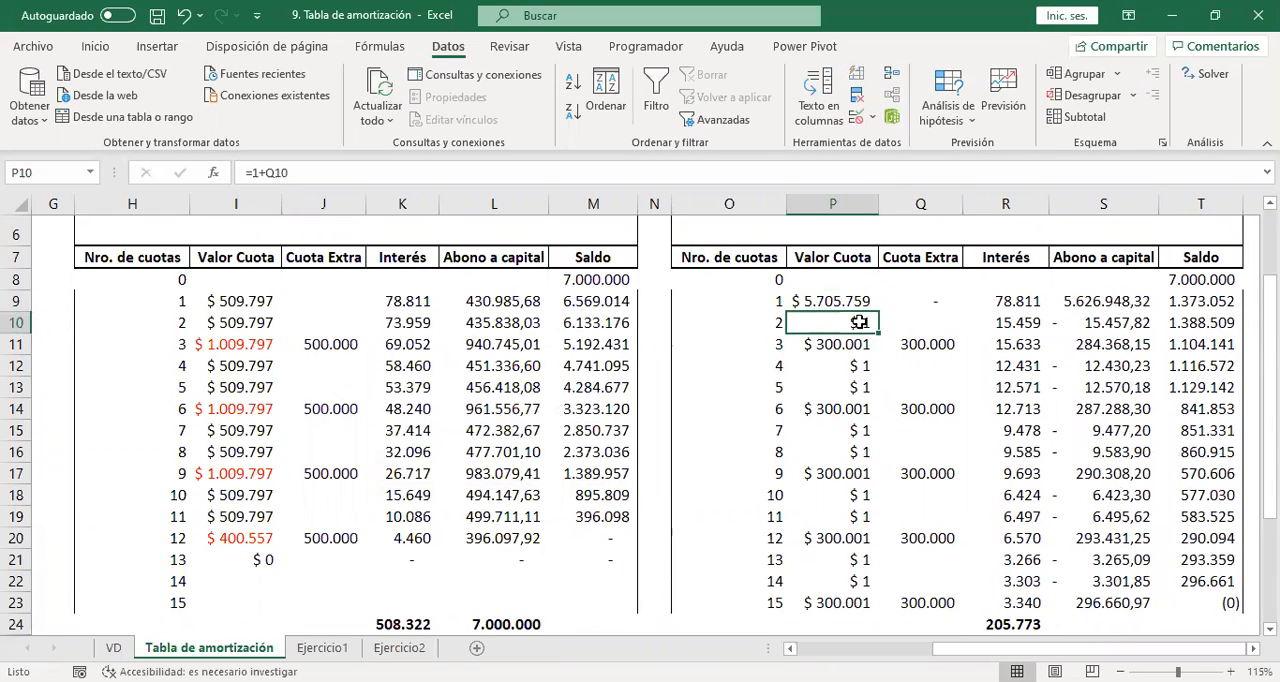
pyautogui.doubleClick(859, 322)
pyautogui.press('Escape')
pyautogui.write('+')
pyautogui.press('Up')
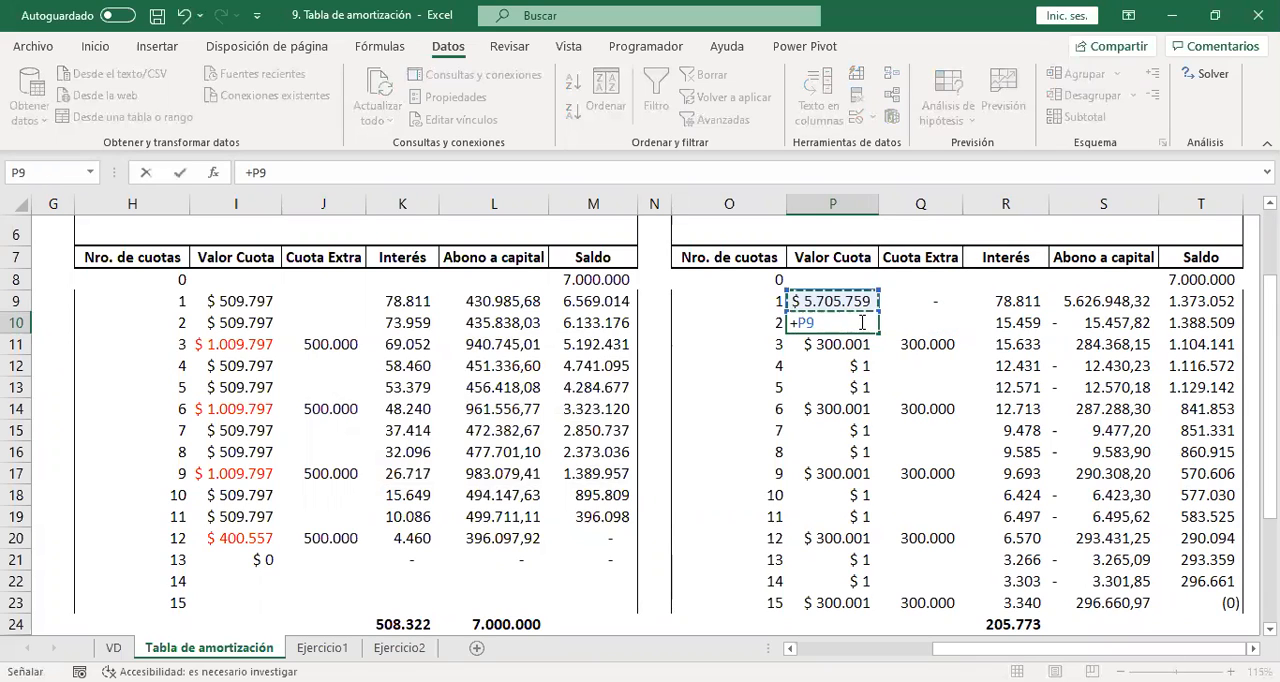
pyautogui.press('Return')
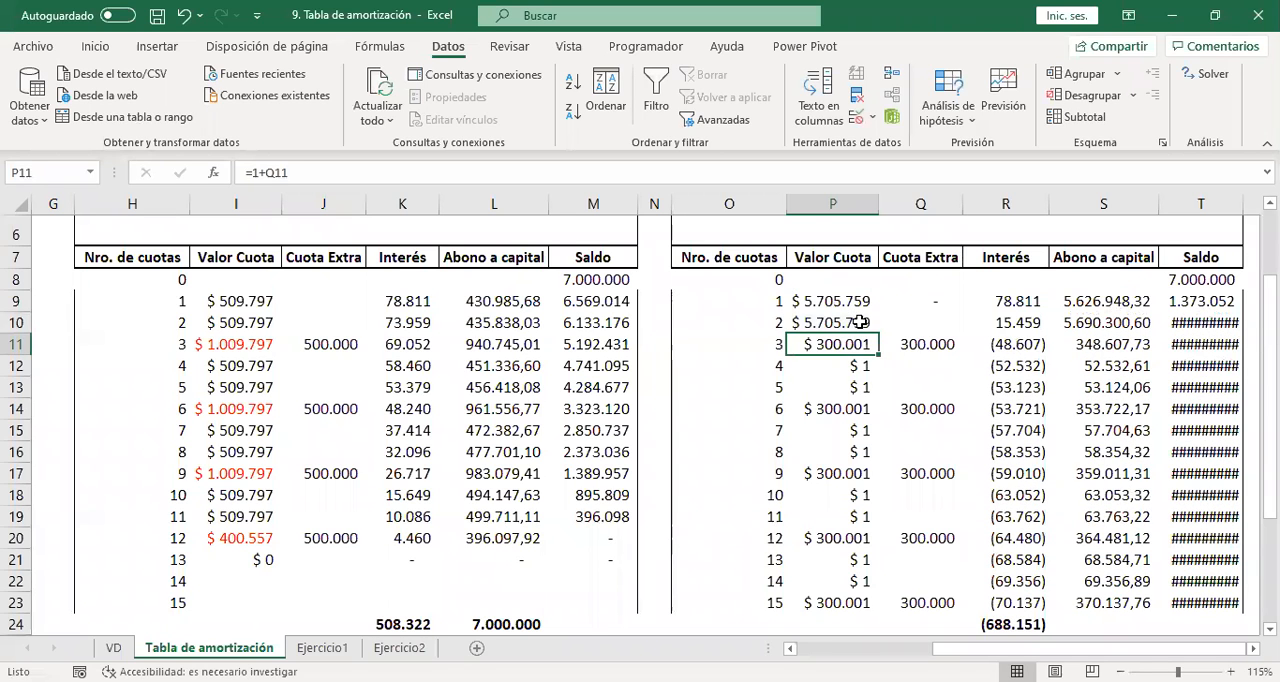
pyautogui.click(860, 322)
pyautogui.moveTo(878, 334); pyautogui.dragTo(857, 511)
pyautogui.scroll(2, 890, 528)
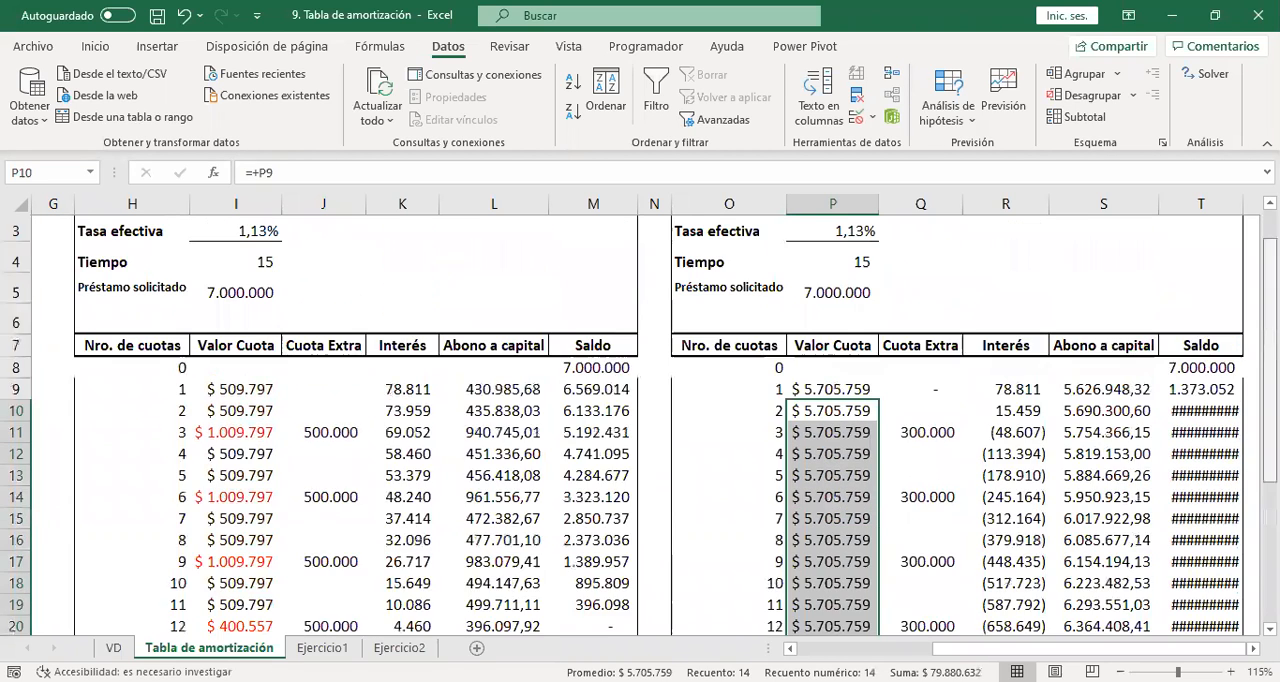
# Clear all Valor Cuota cells from P9 to P23 and enter 5 as the first installment in P9.
pyautogui.click(838, 390)
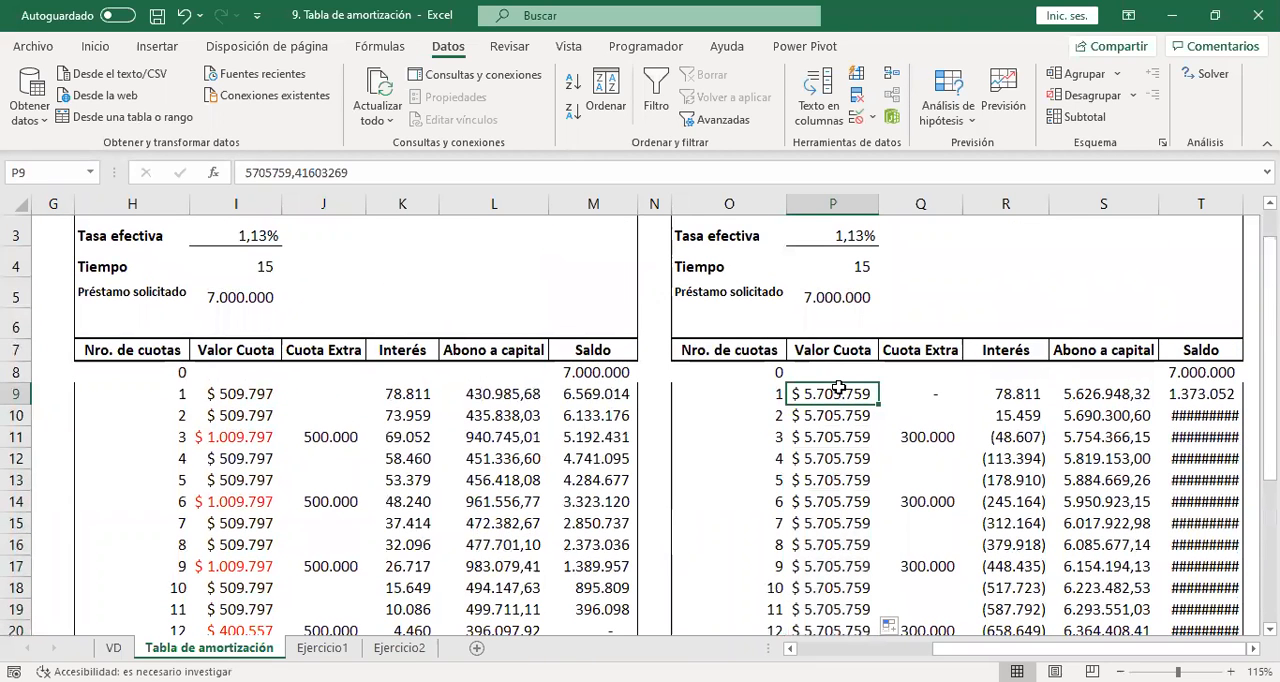
pyautogui.hotkey('ctrl', 'shift', 'Down')
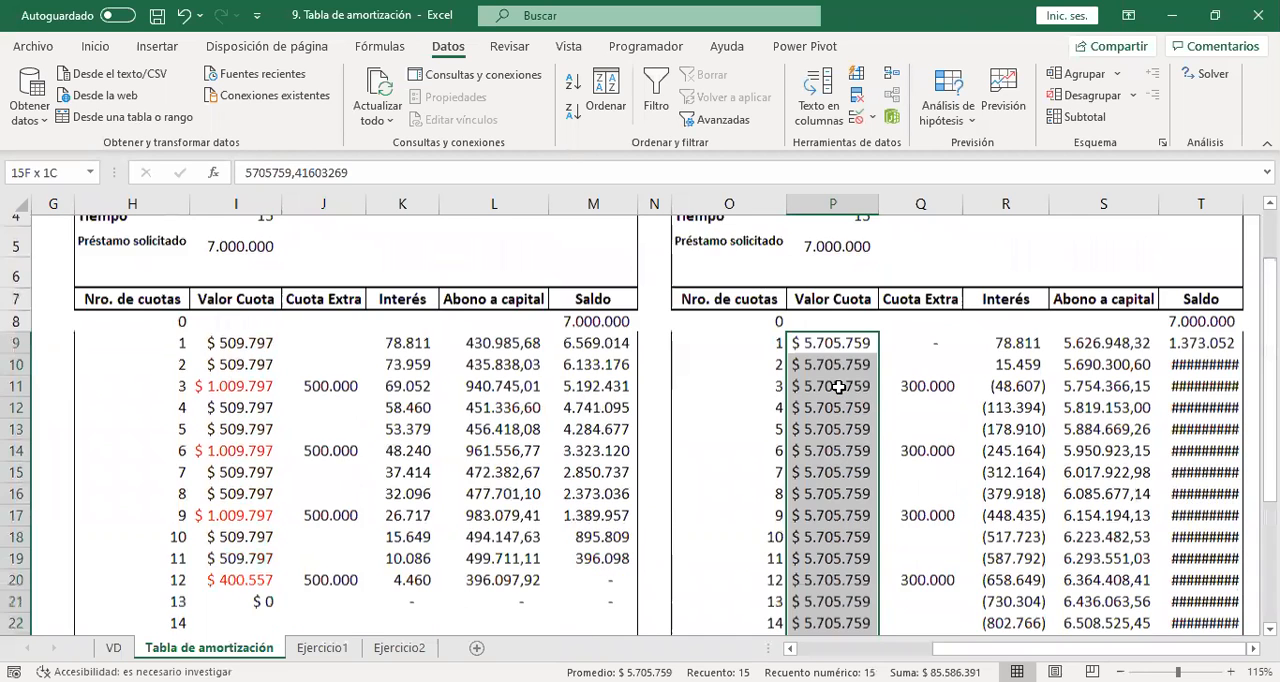
pyautogui.press('Delete')
pyautogui.press('Up')
pyautogui.press('Down')
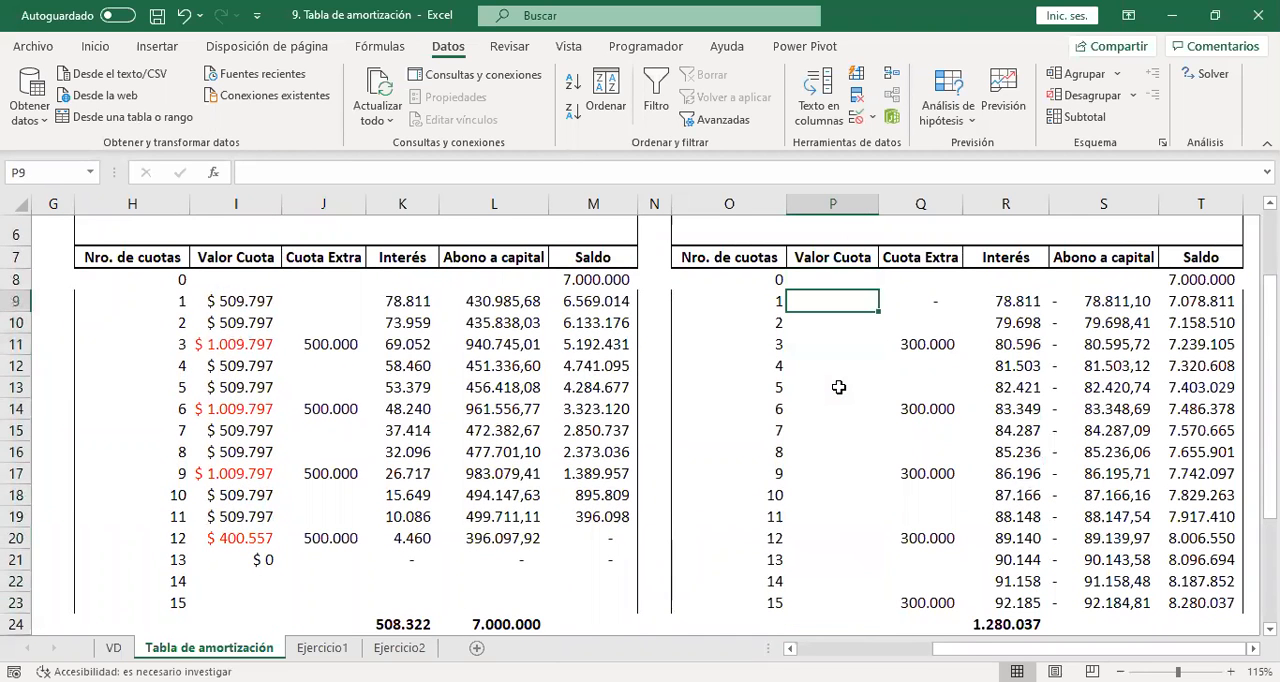
pyautogui.write('1')
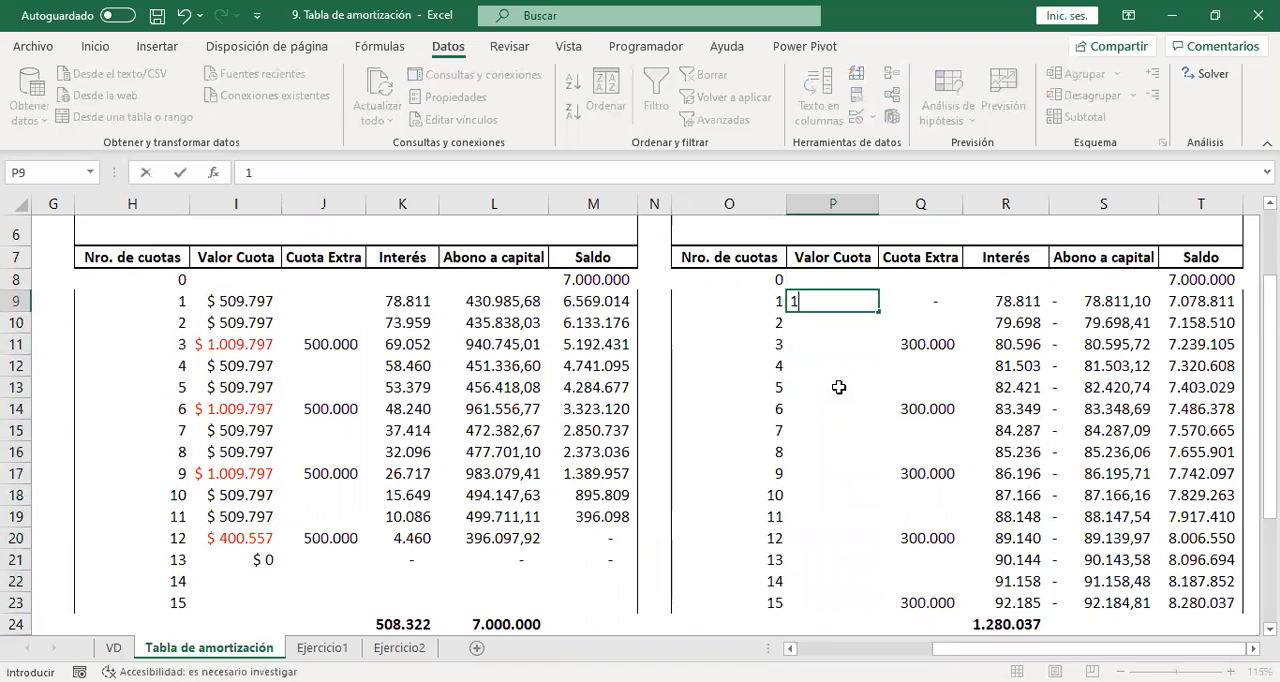
pyautogui.press('BackSpace')
pyautogui.write('5')
pyautogui.press('Return')
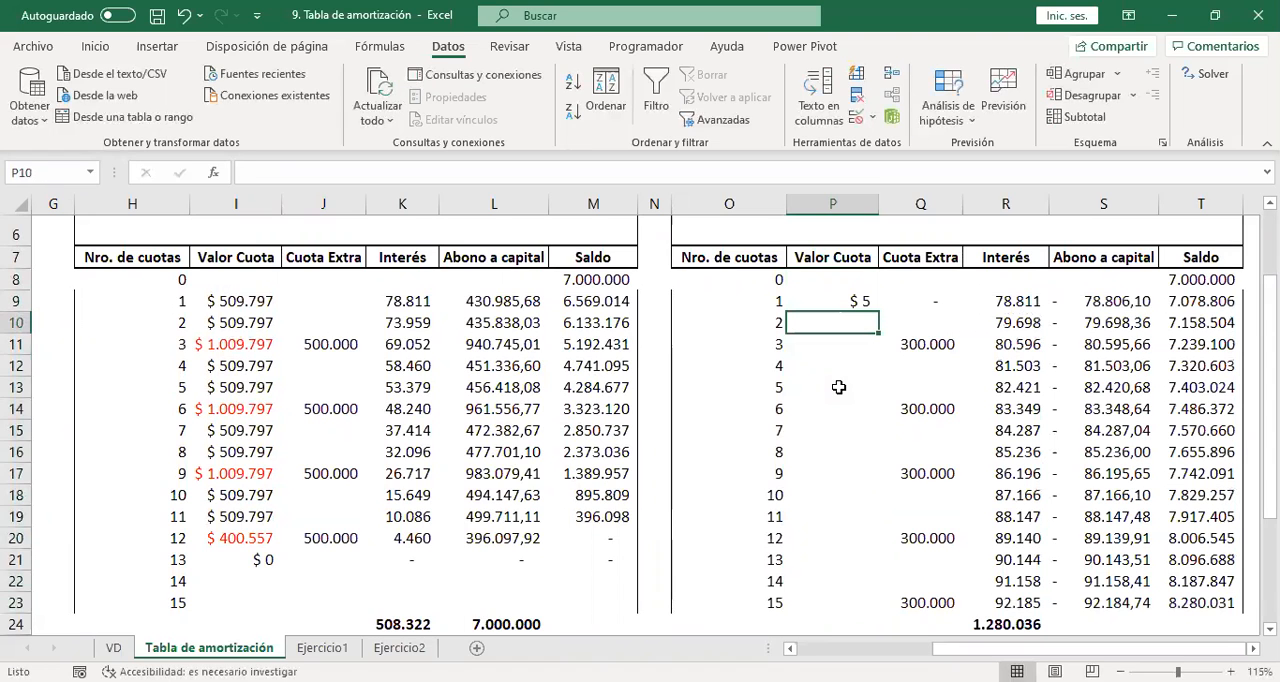
# Enter =+P9 as the second installment's Valor Cuota in P10 and fill it down to P23.
pyautogui.write('+')
pyautogui.press('Up')
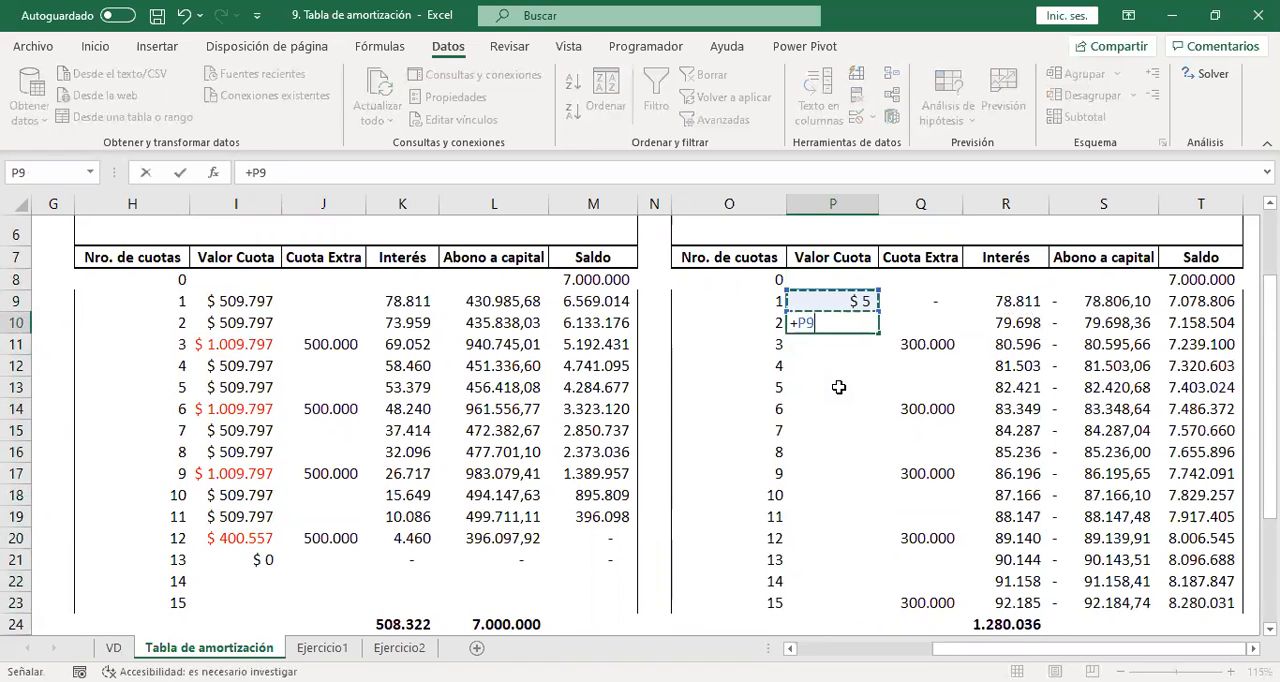
pyautogui.press('Return')
pyautogui.click(848, 322)
pyautogui.click(883, 331)
pyautogui.click(857, 324)
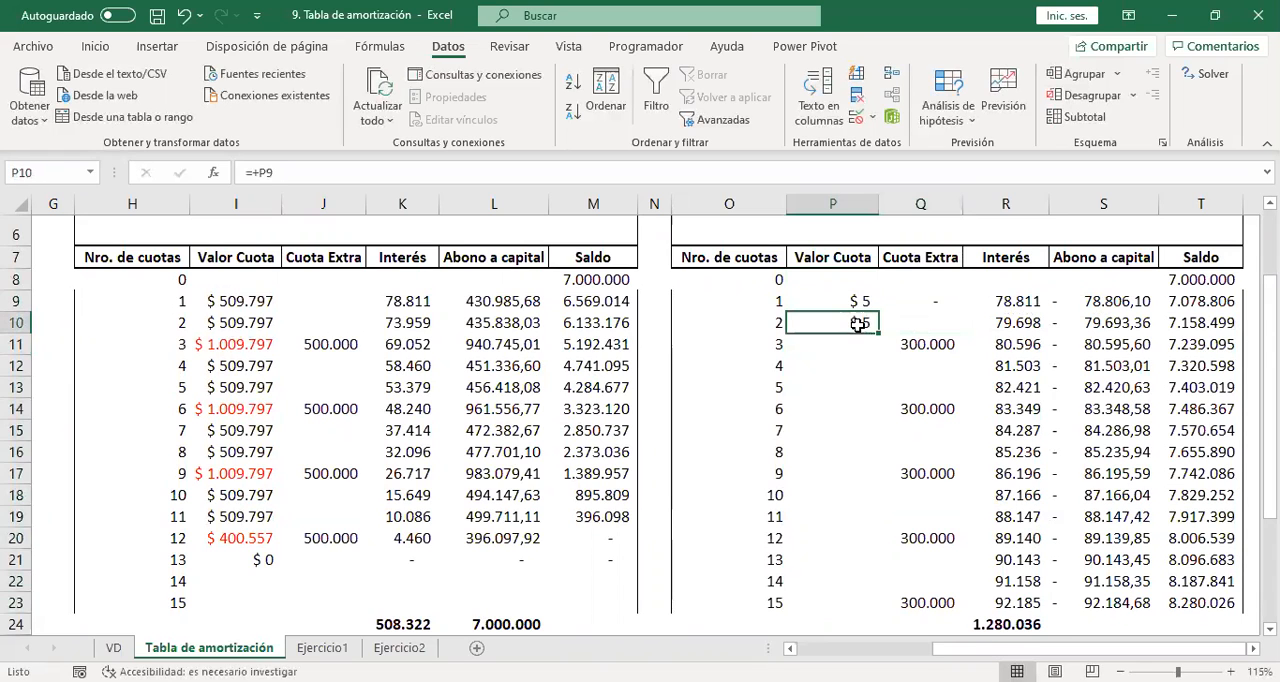
pyautogui.moveTo(879, 342); pyautogui.dragTo(875, 562)
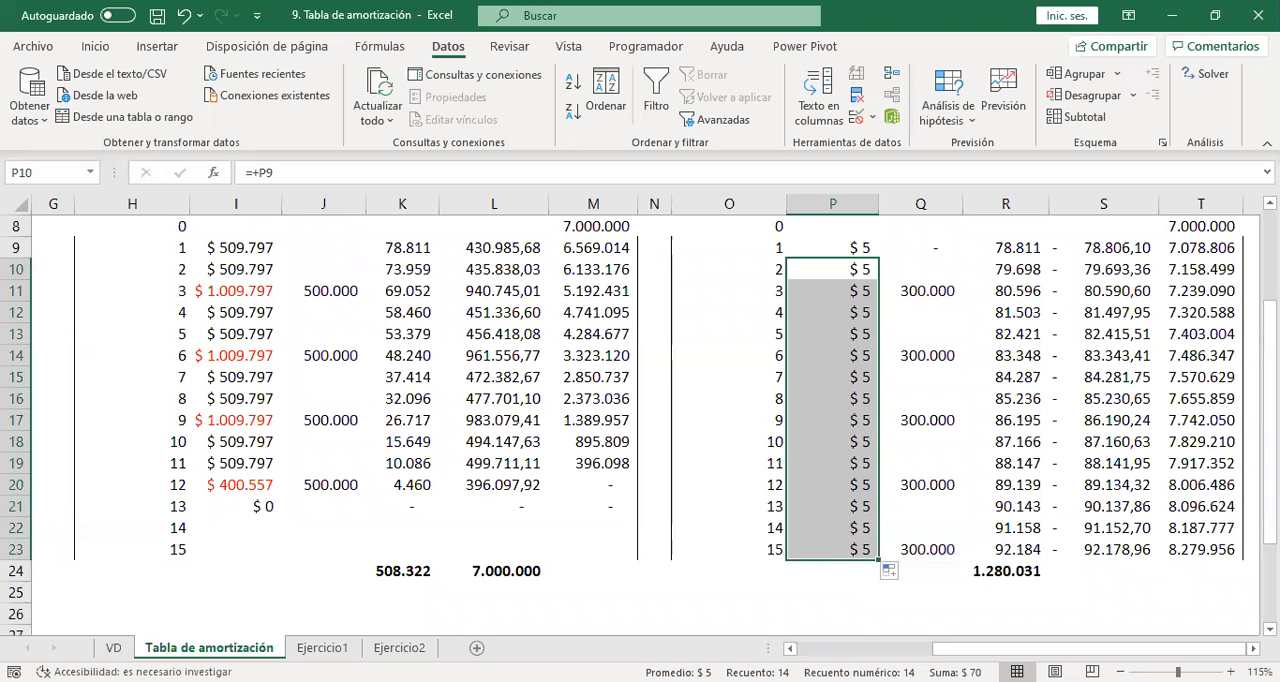
pyautogui.scroll(1, 875, 562)
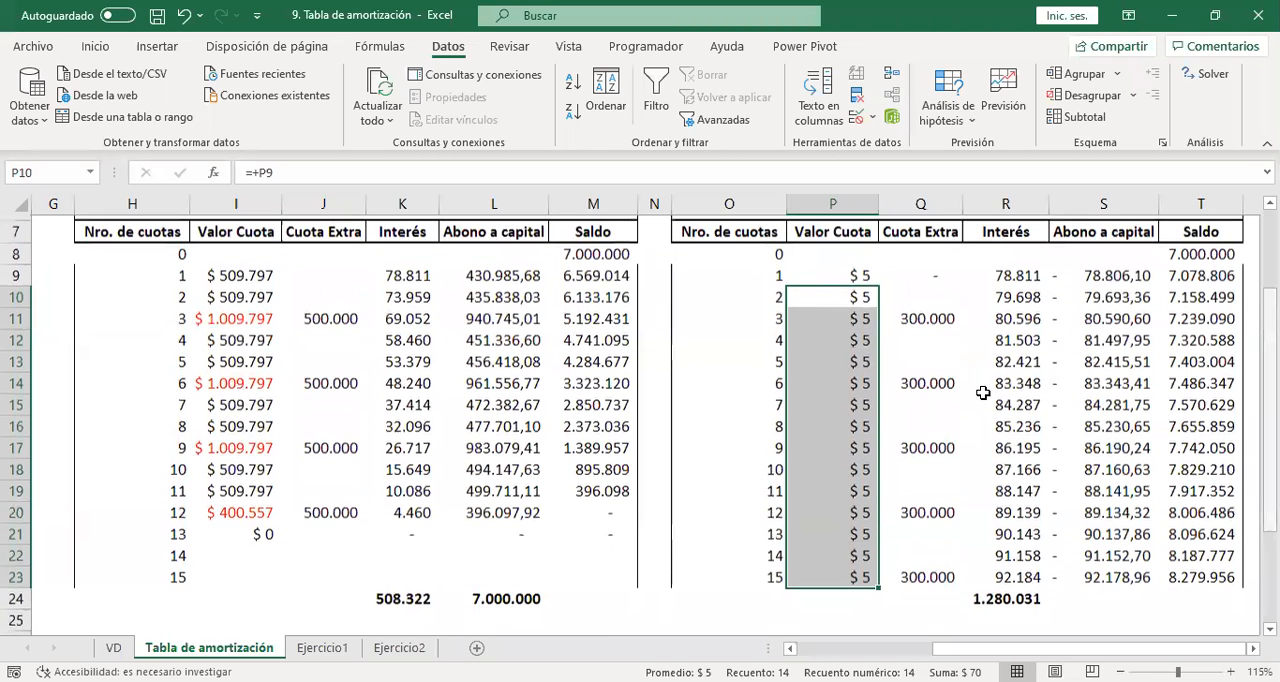
pyautogui.click(853, 315)
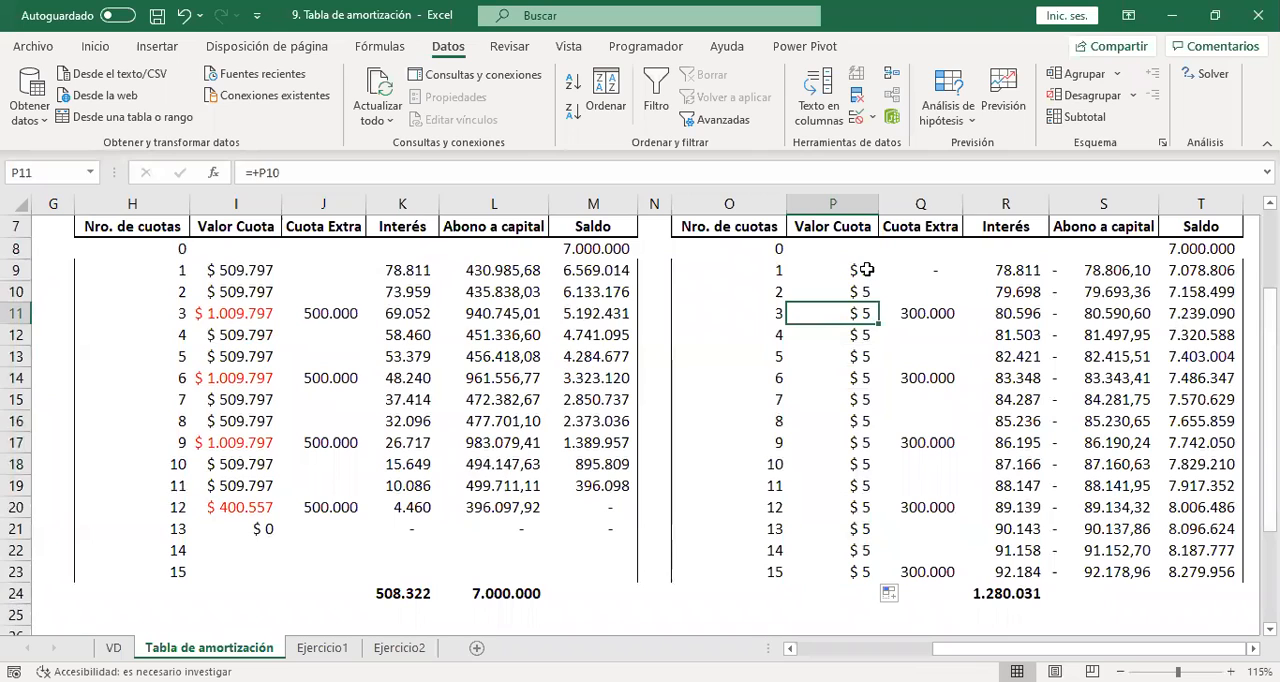
pyautogui.click(858, 270)
pyautogui.click(466, 170)
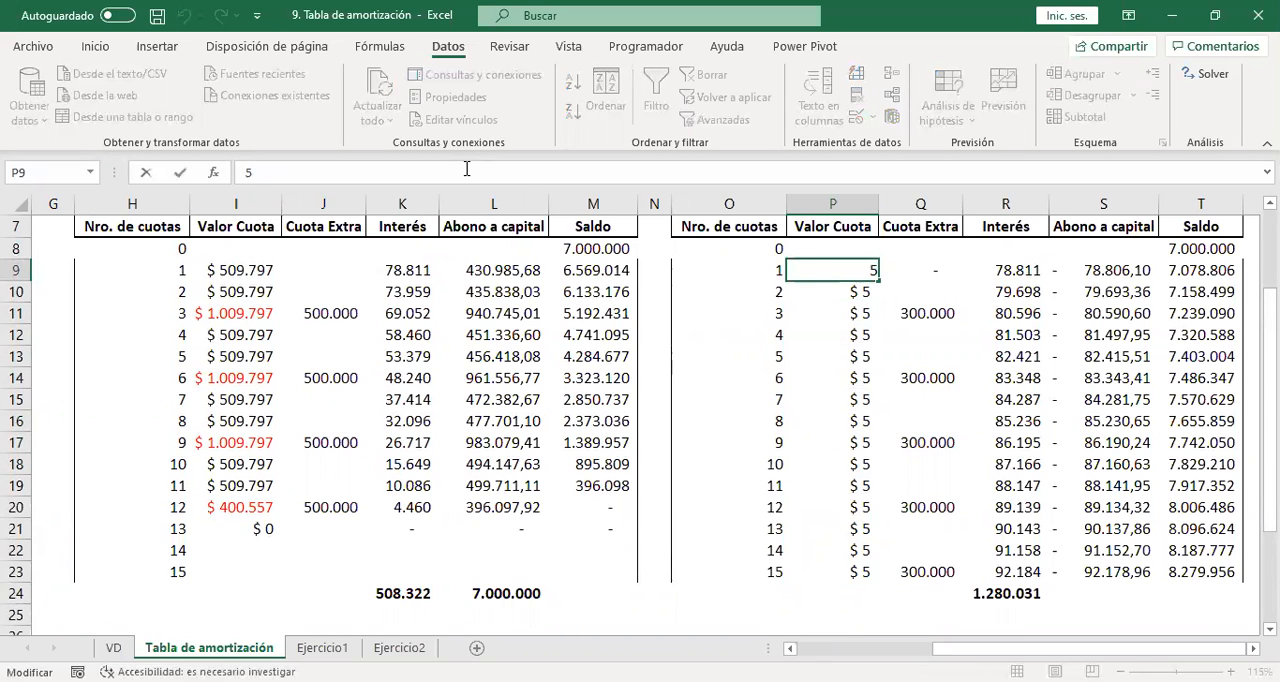
pyautogui.write('+5+')
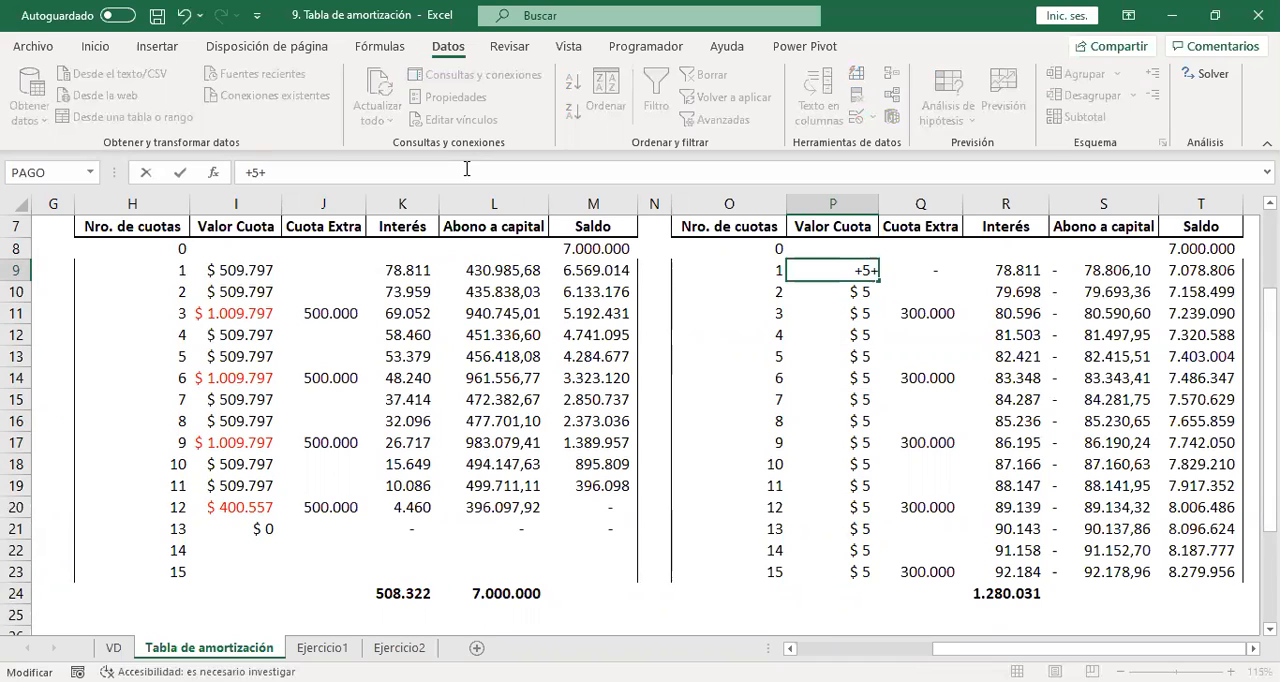
pyautogui.press('Escape')
# Change the P10 formula to =+P9+Q10, fill it down to P23, and check the copied formulas in P11 and P14.
pyautogui.click(851, 292)
pyautogui.click(340, 165)
pyautogui.write('+')
pyautogui.click(918, 291)
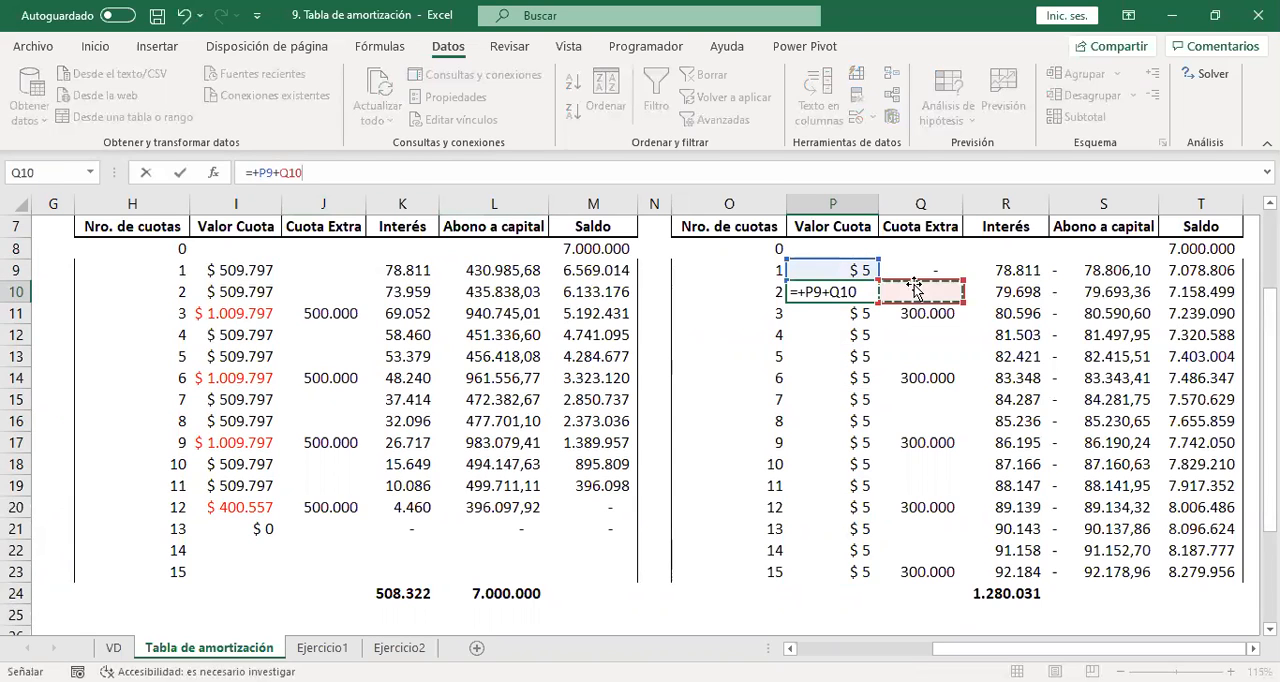
pyautogui.press('Return')
pyautogui.click(866, 291)
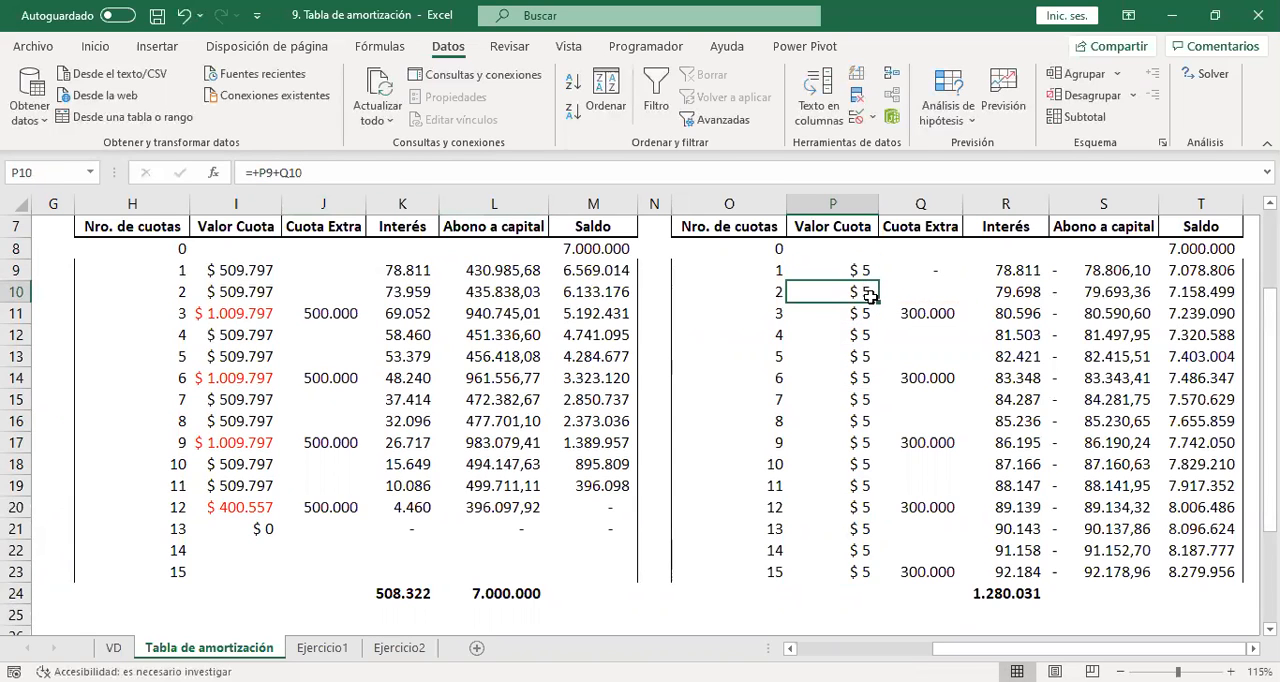
pyautogui.doubleClick(880, 302)
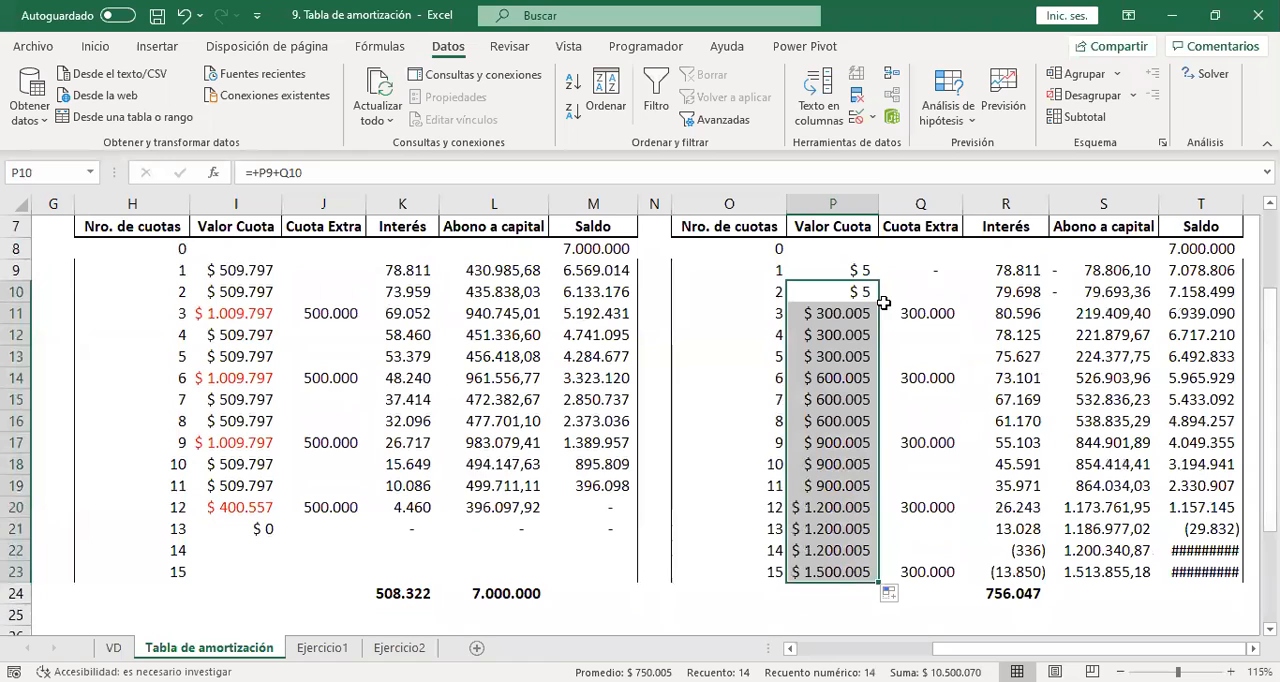
pyautogui.click(859, 311)
pyautogui.doubleClick(859, 311)
pyautogui.press('Escape')
pyautogui.doubleClick(843, 377)
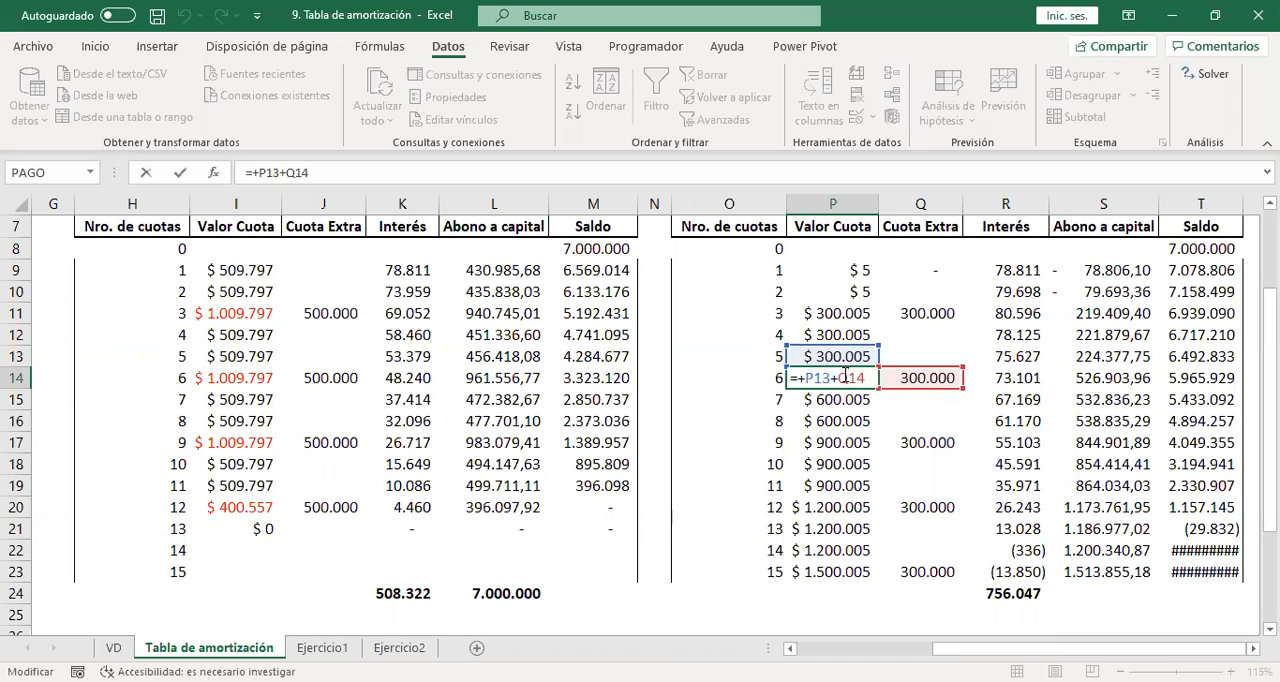
pyautogui.press('Escape')
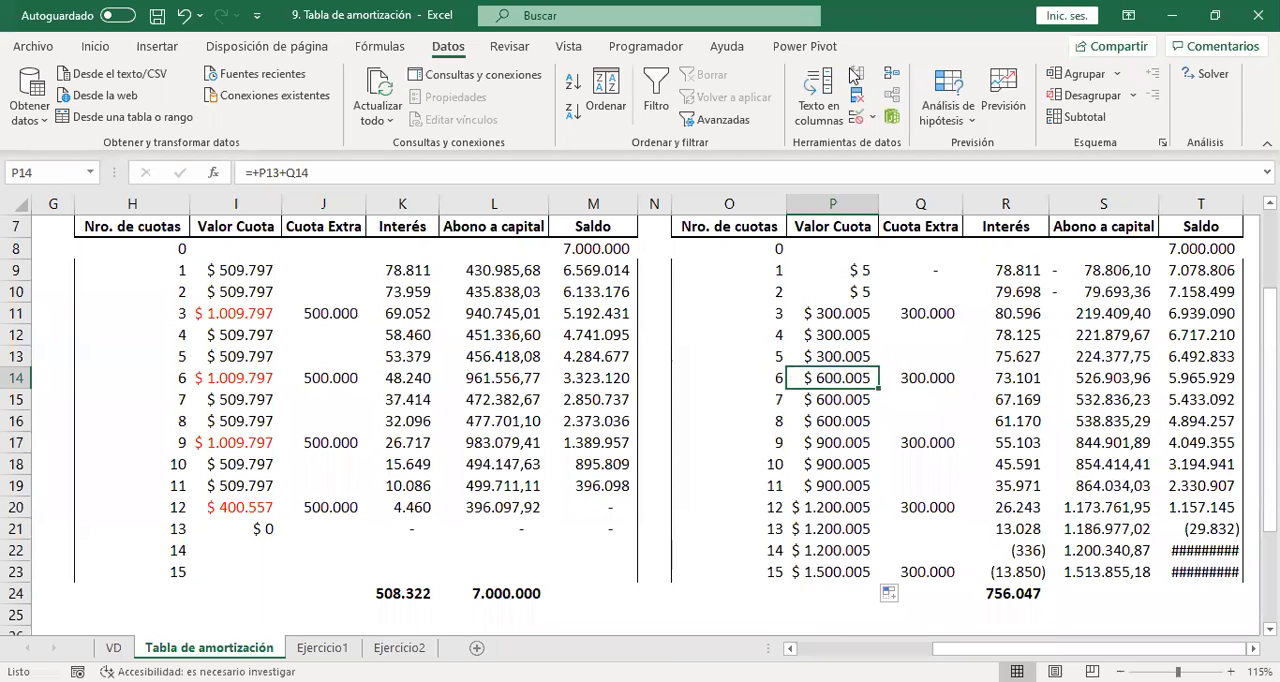
# Run Goal Seek on installment 15's Saldo, T23, with target value 0 and changing cell P9, and accept the solution.
pyautogui.click(965, 124)
pyautogui.click(990, 182)
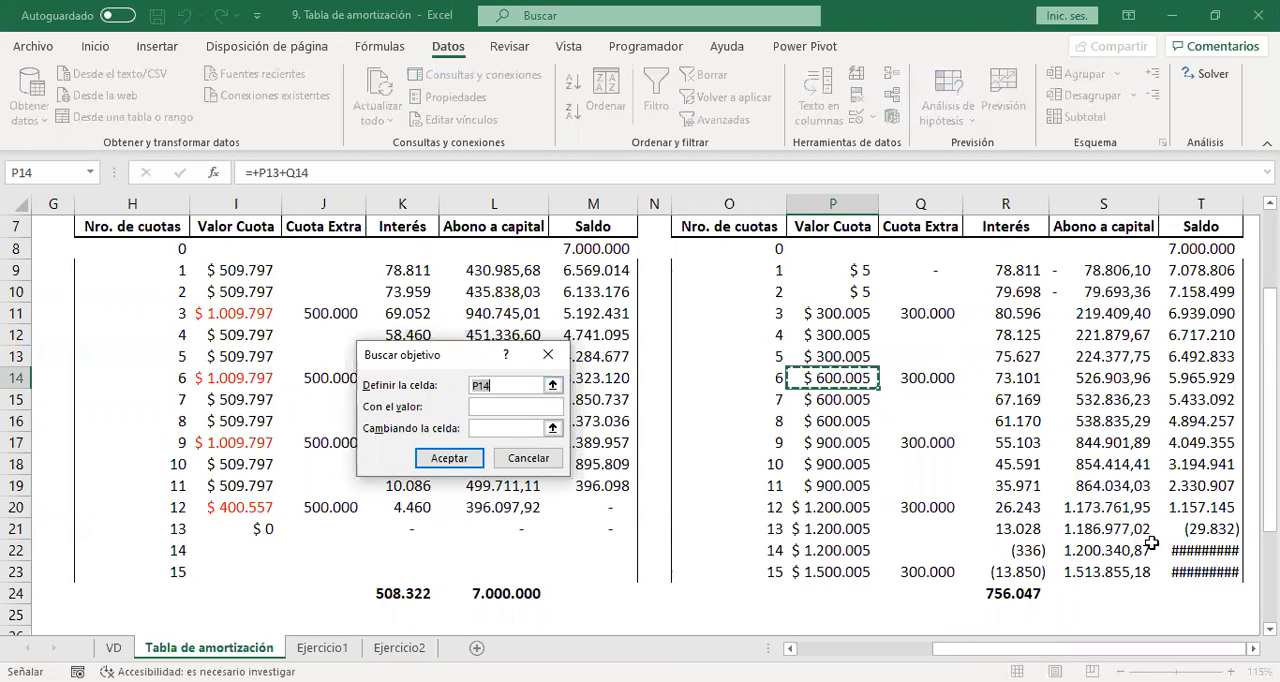
pyautogui.click(1198, 566)
pyautogui.click(524, 405)
pyautogui.write('0')
pyautogui.click(512, 428)
pyautogui.click(834, 268)
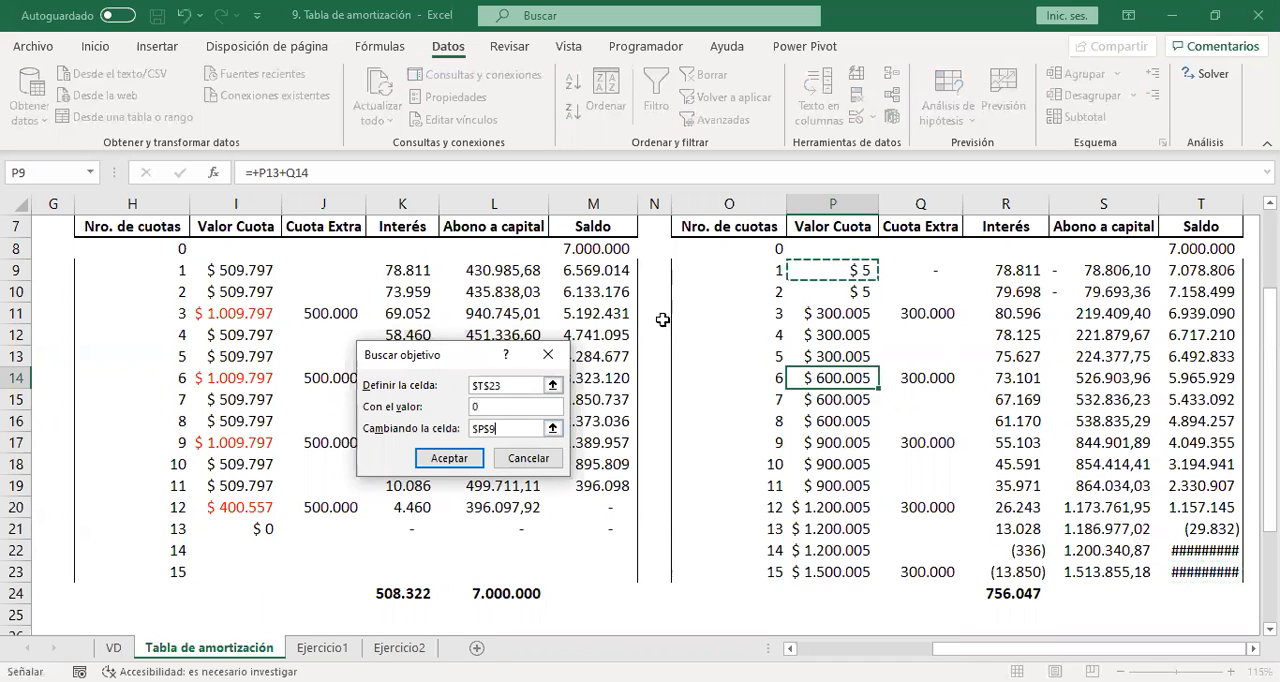
pyautogui.click(452, 464)
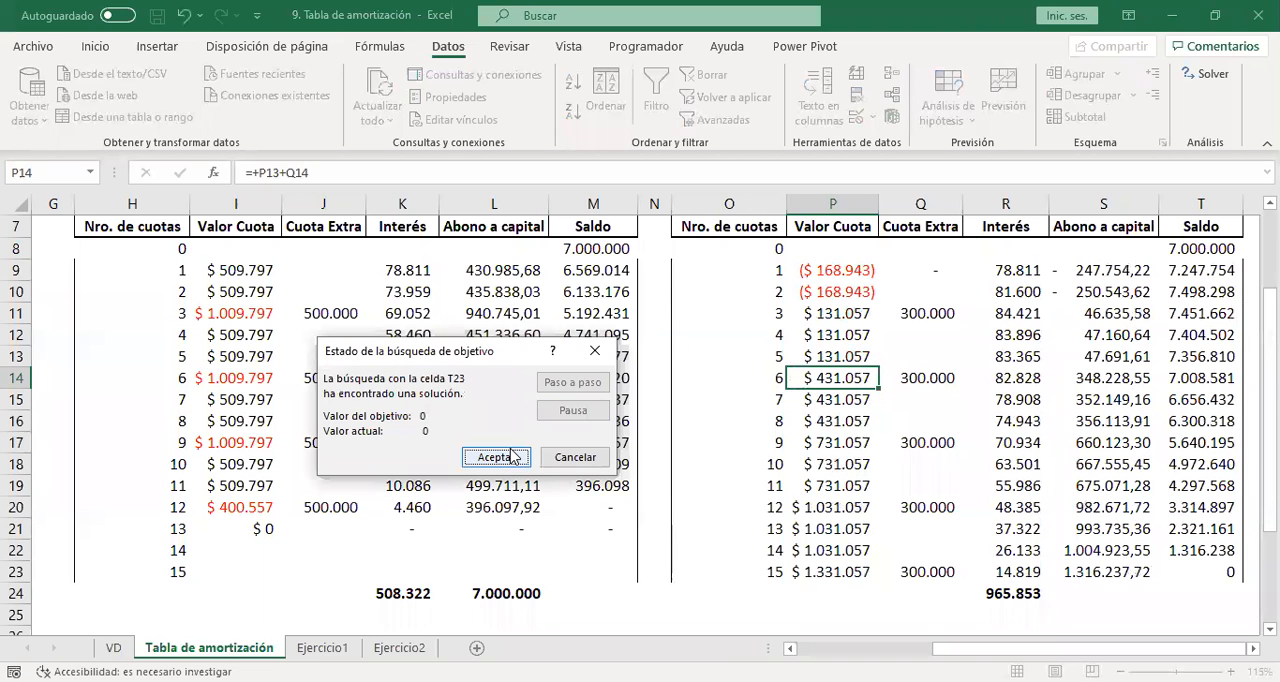
pyautogui.click(511, 455)
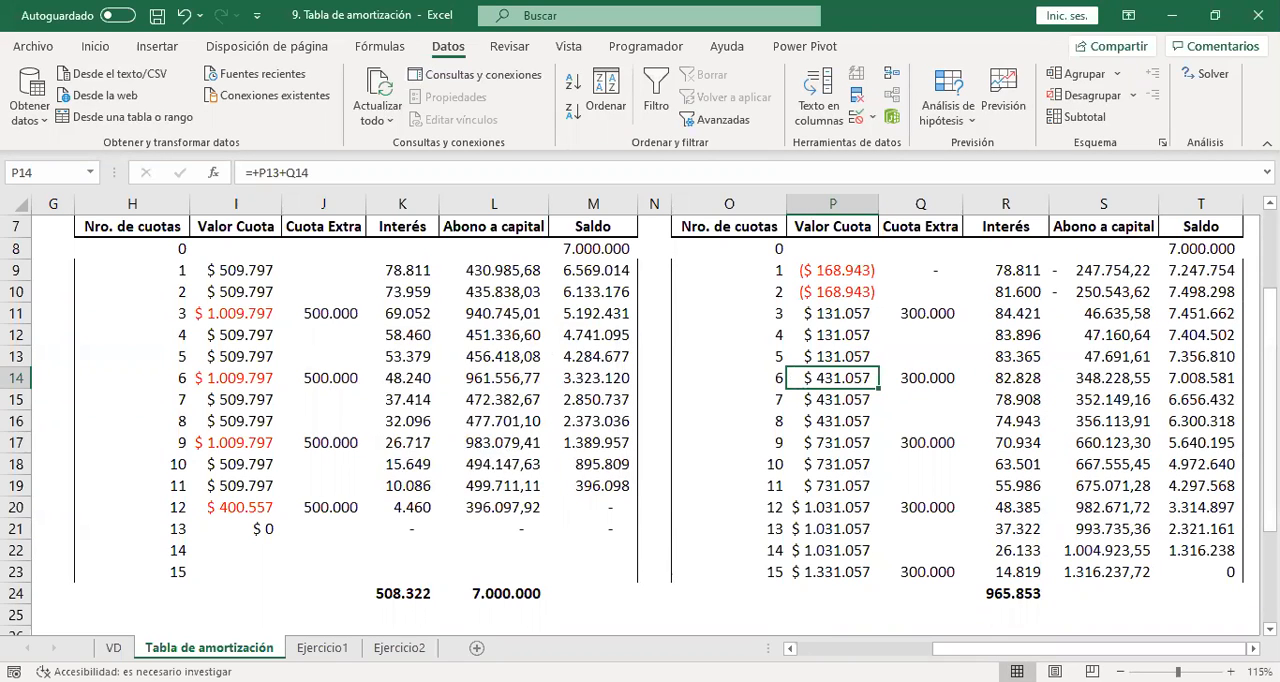
# Set the first installment's Valor Cuota in P9 to 1 and refill the P10 formula down the column.
pyautogui.scroll(1, 1270, 320)
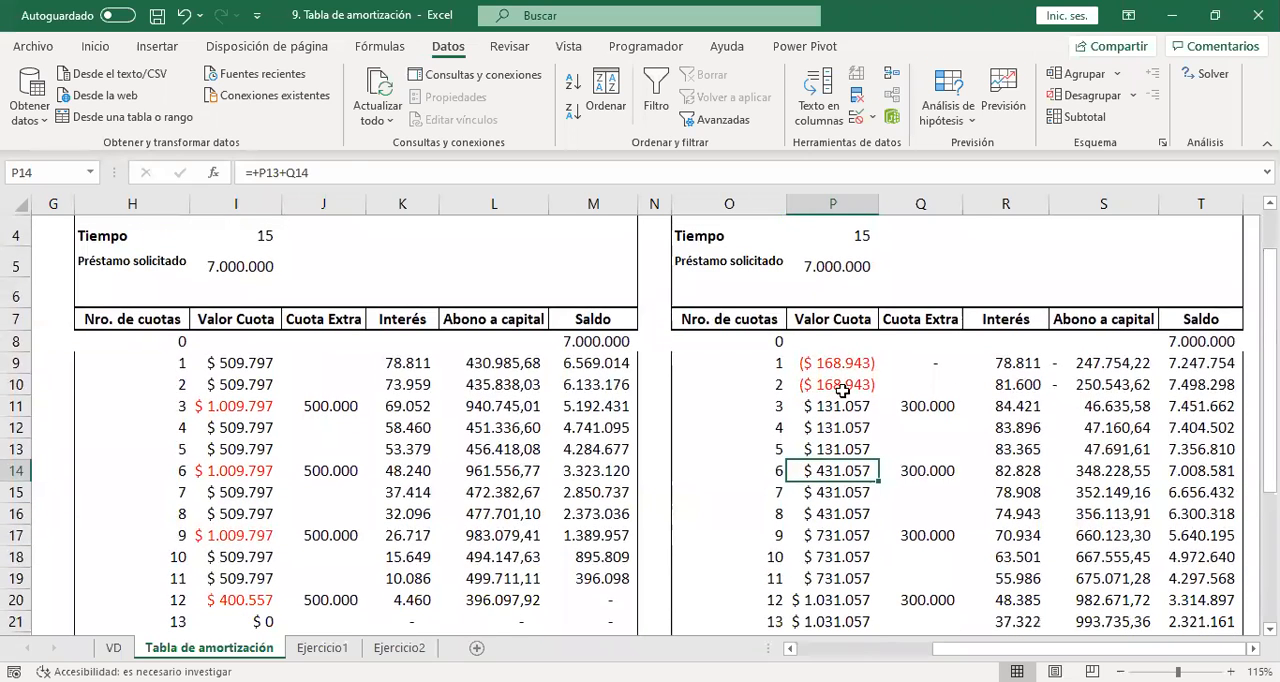
pyautogui.click(833, 364)
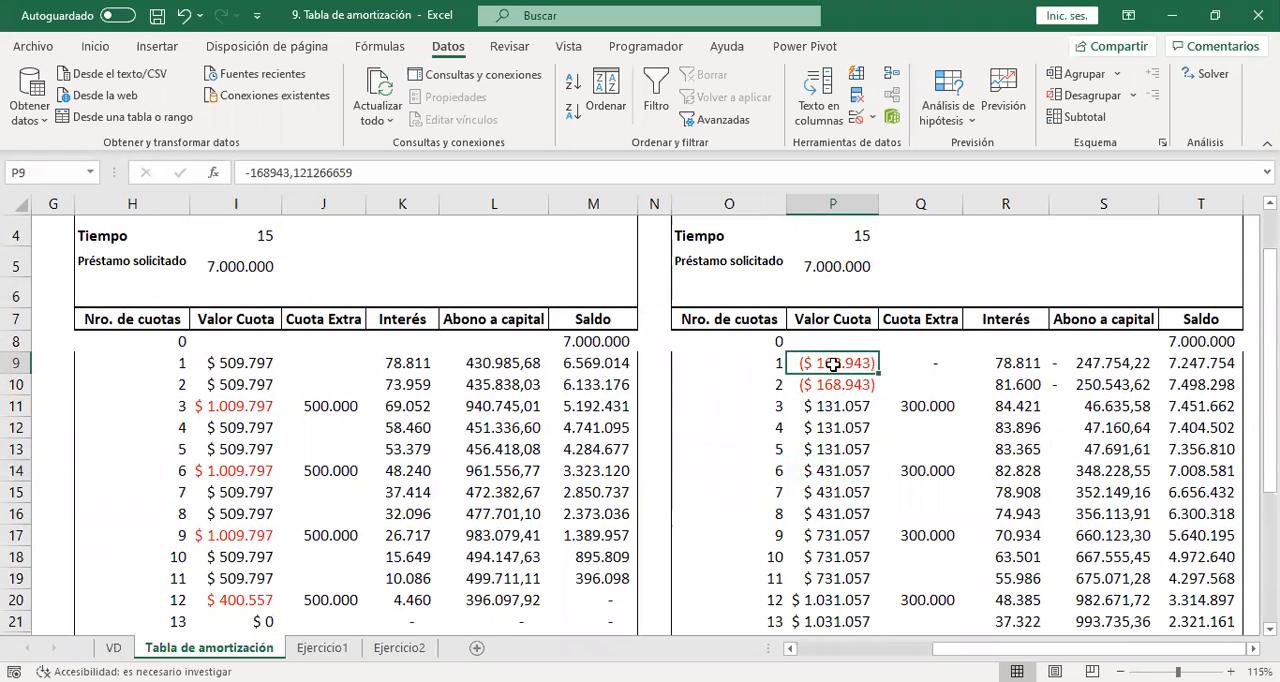
pyautogui.write('1')
pyautogui.press('Return')
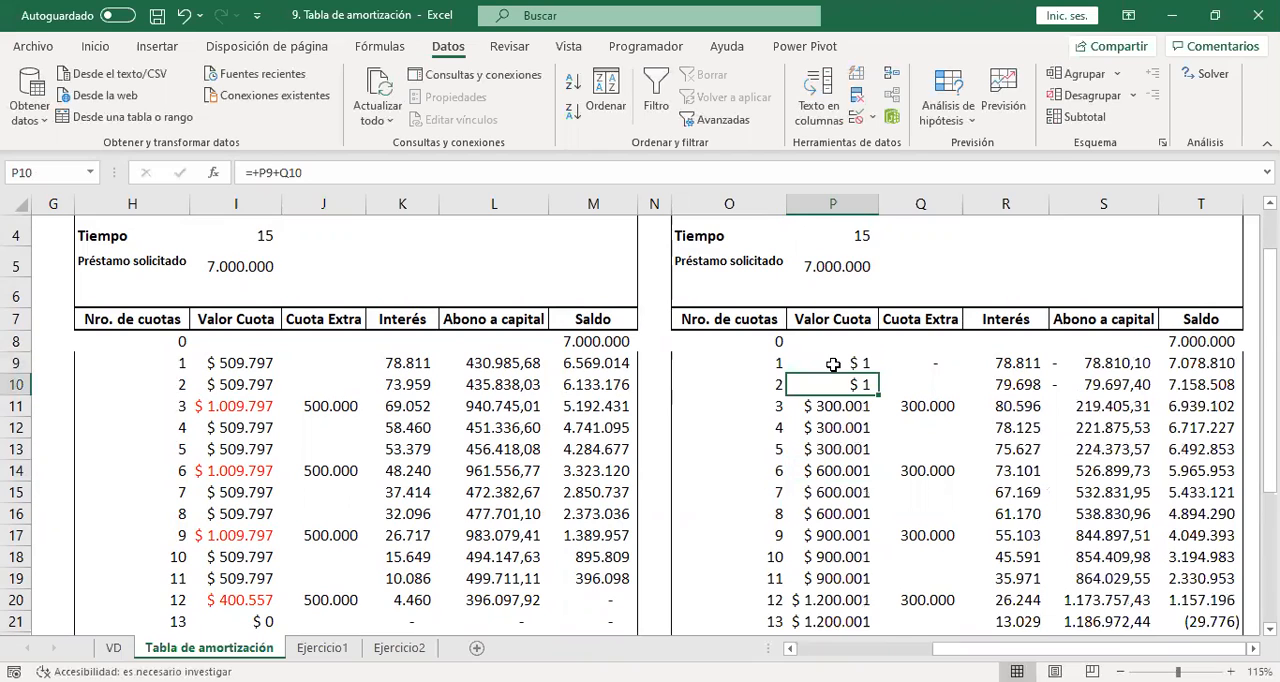
pyautogui.doubleClick(879, 396)
pyautogui.click(868, 390)
# Replace the second installment's Valor Cuota formula in P10 with =+P9 and fill it down to P23.
pyautogui.click(860, 364)
pyautogui.click(865, 381)
pyautogui.write('+')
pyautogui.click(862, 364)
pyautogui.press('Return')
pyautogui.click(866, 382)
pyautogui.moveTo(876, 394); pyautogui.dragTo(864, 610)
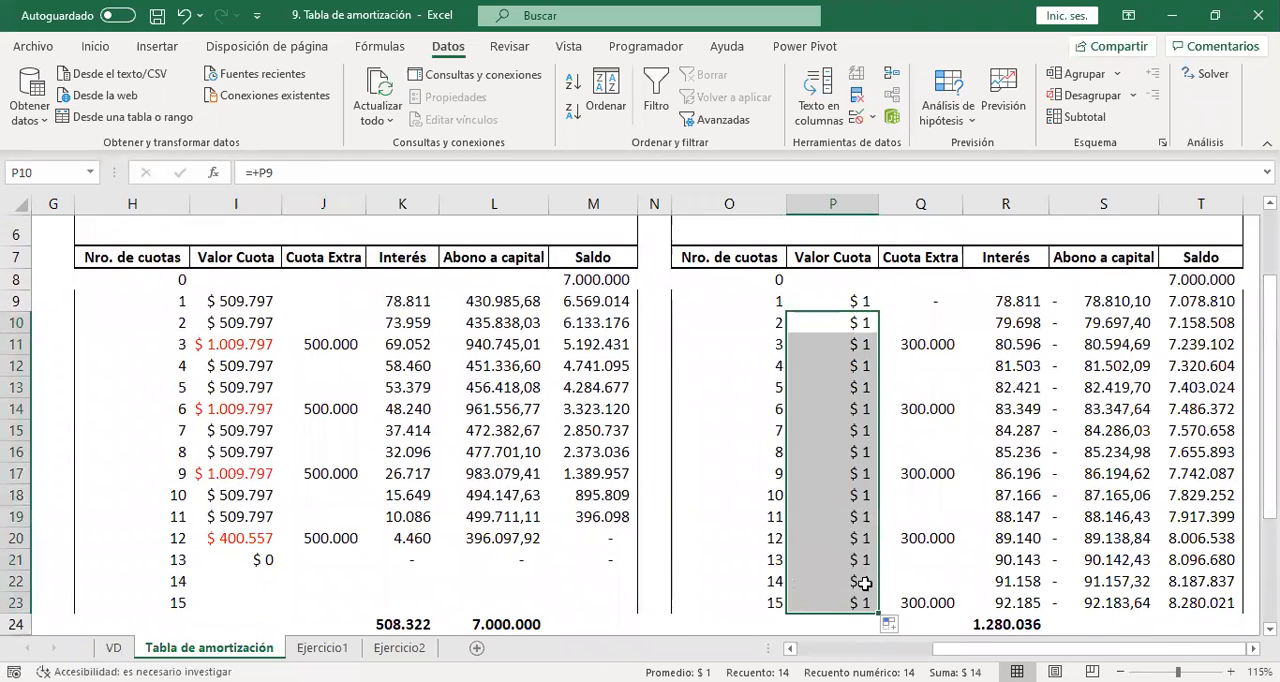
# Run Goal Seek to bring installment 15's Saldo in T23 to 0 by changing P9, and accept the solution.
pyautogui.click(940, 113)
pyautogui.click(960, 166)
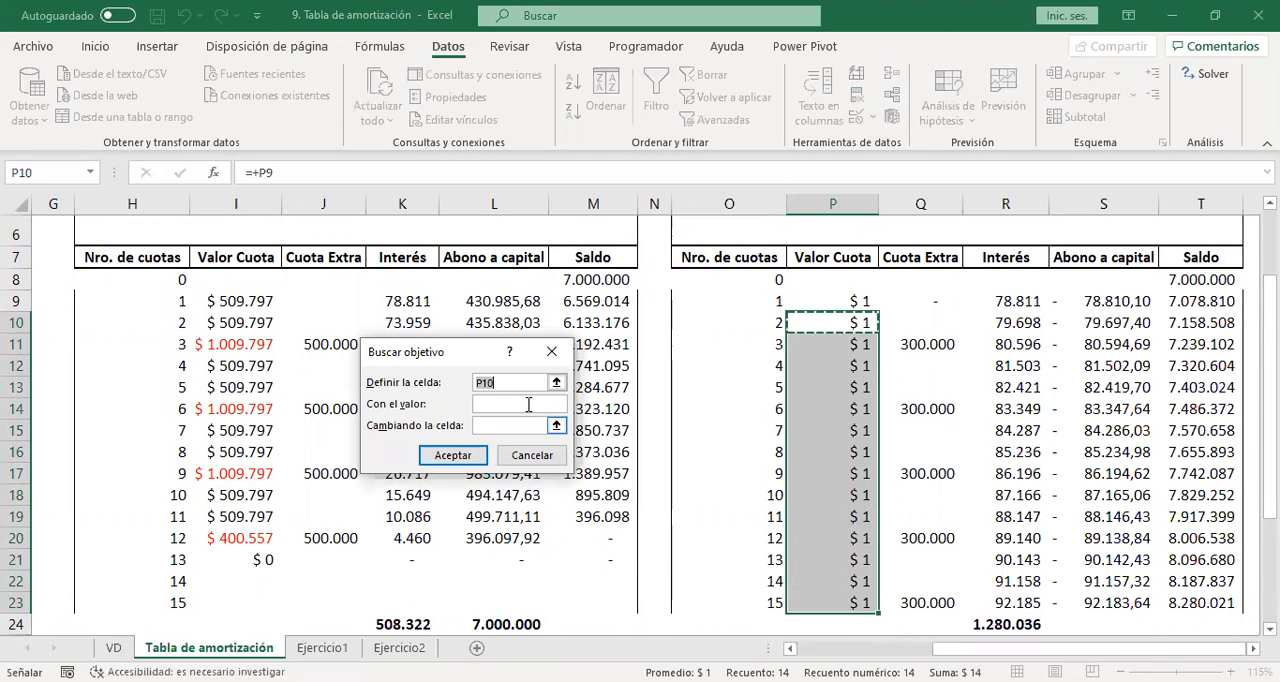
pyautogui.click(1196, 600)
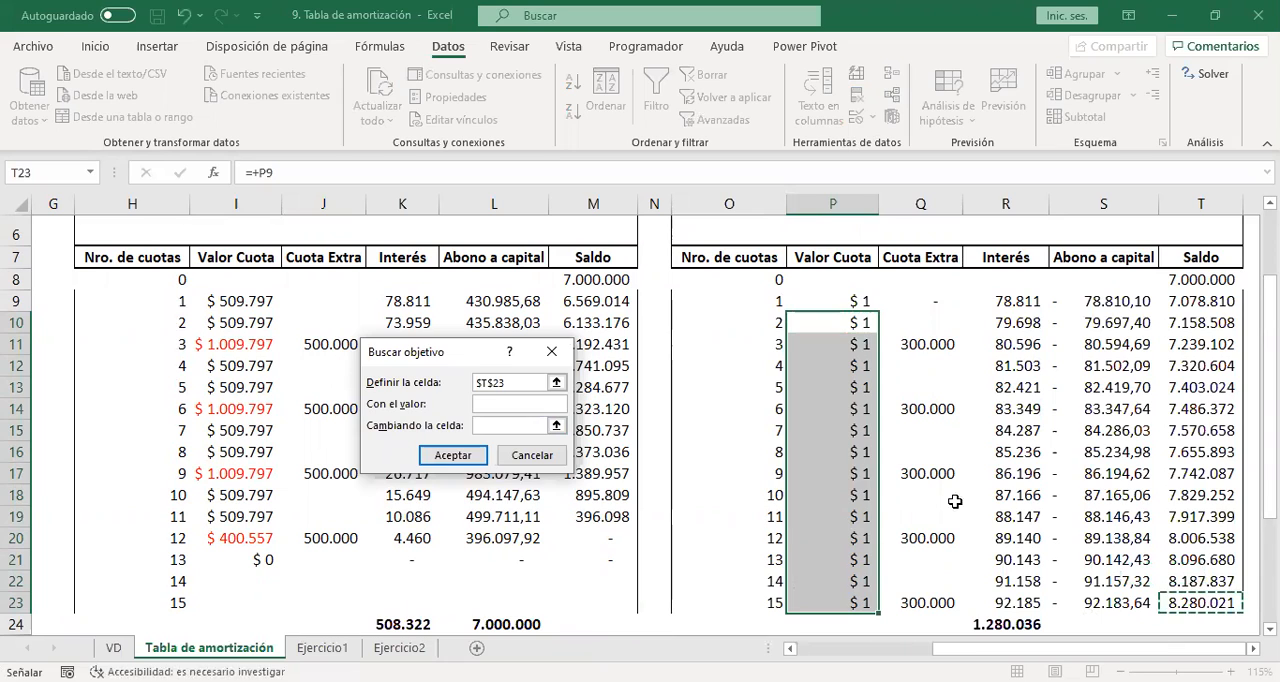
pyautogui.click(541, 403)
pyautogui.write('0')
pyautogui.click(522, 424)
pyautogui.click(859, 290)
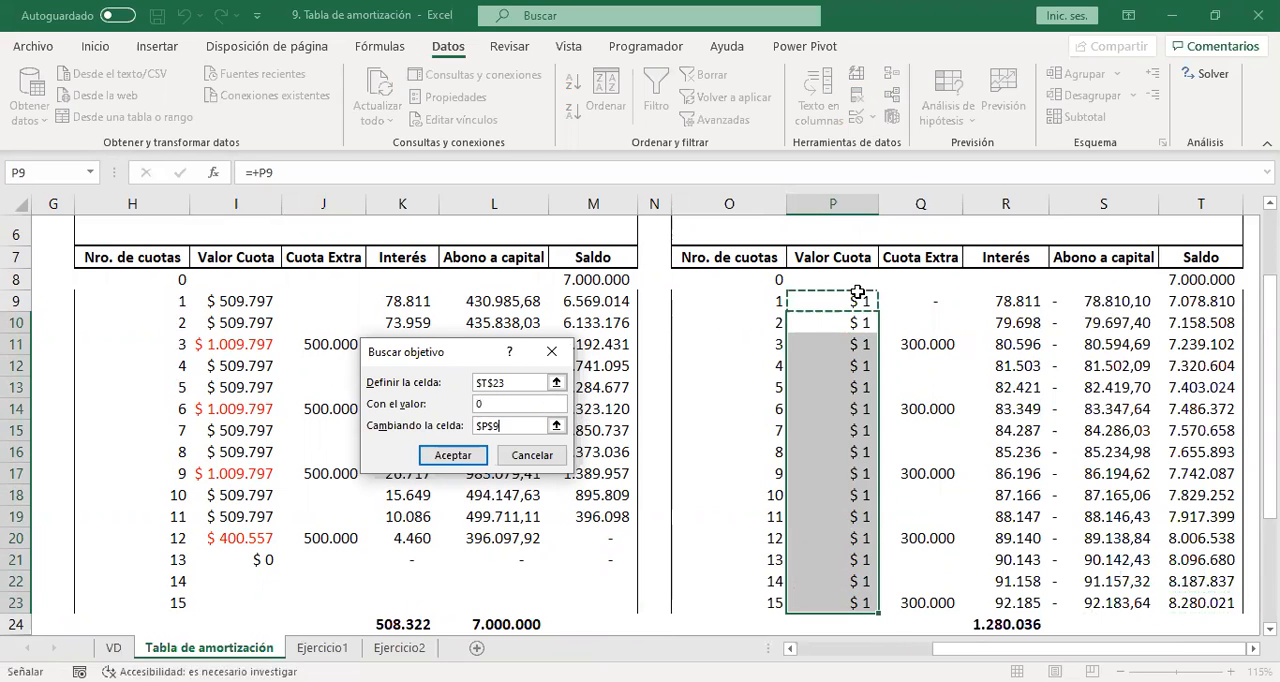
pyautogui.click(452, 455)
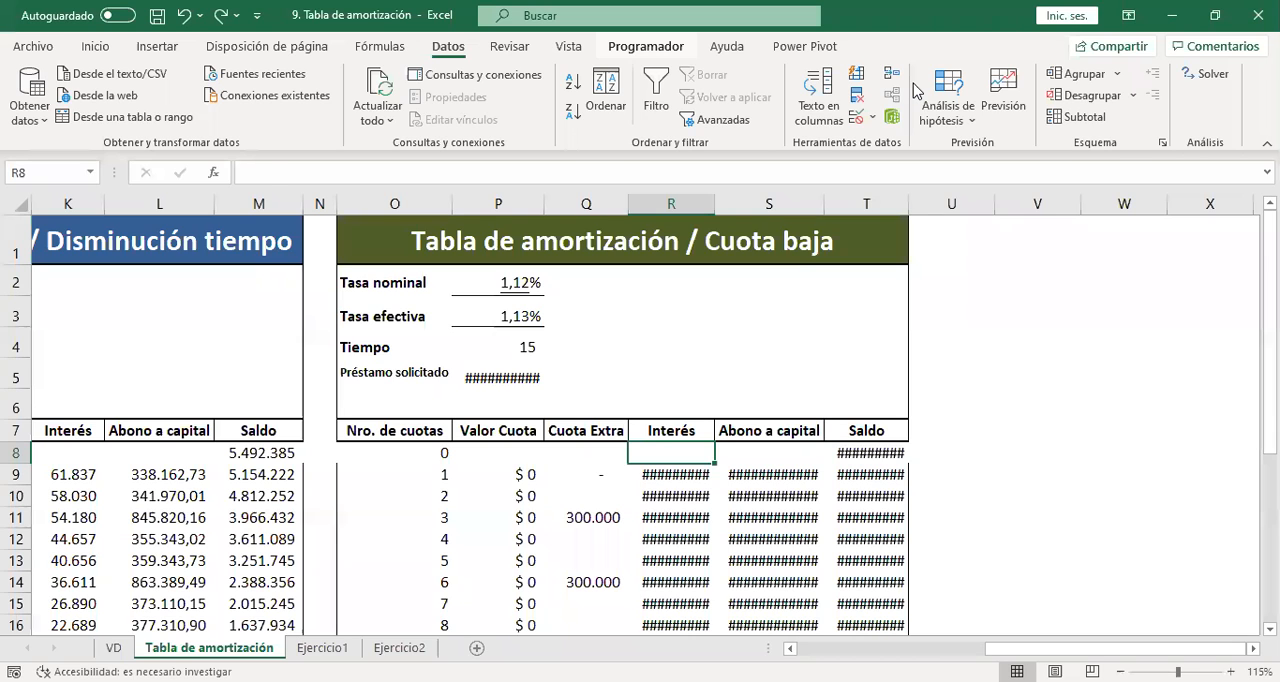
pyautogui.click(508, 474)
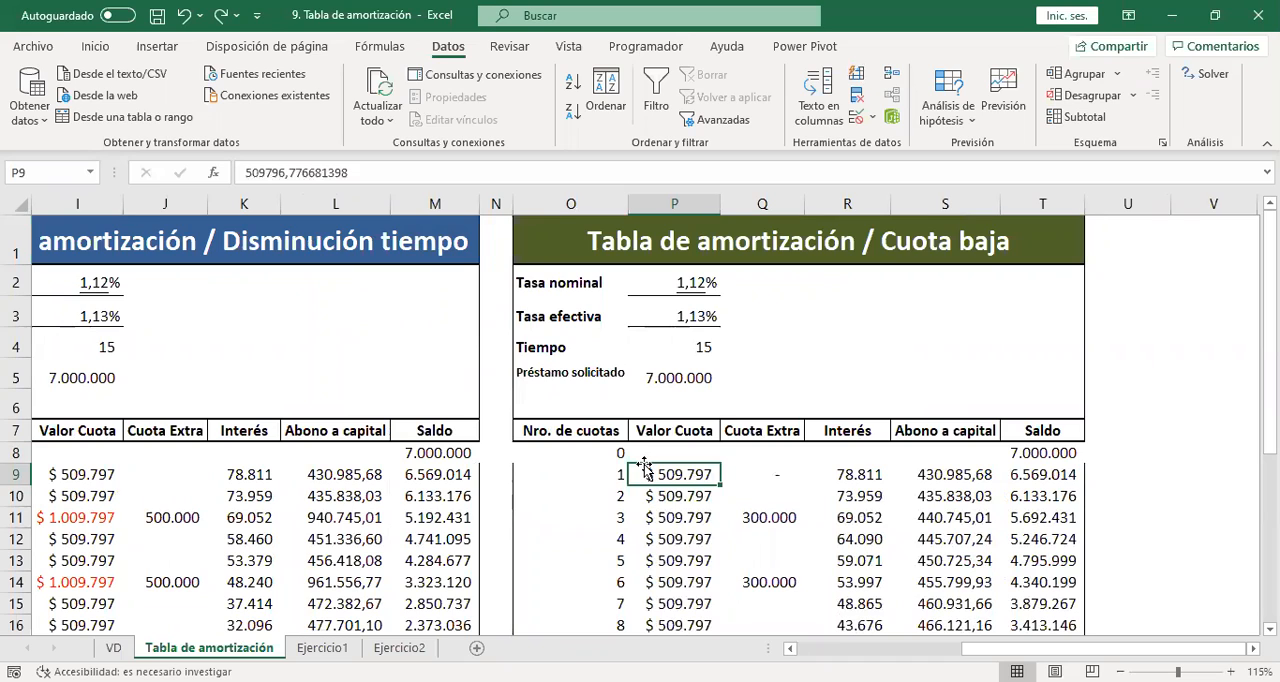
pyautogui.click(717, 517)
pyautogui.hotkey('ctrl', 'Right')
pyautogui.click(686, 470)
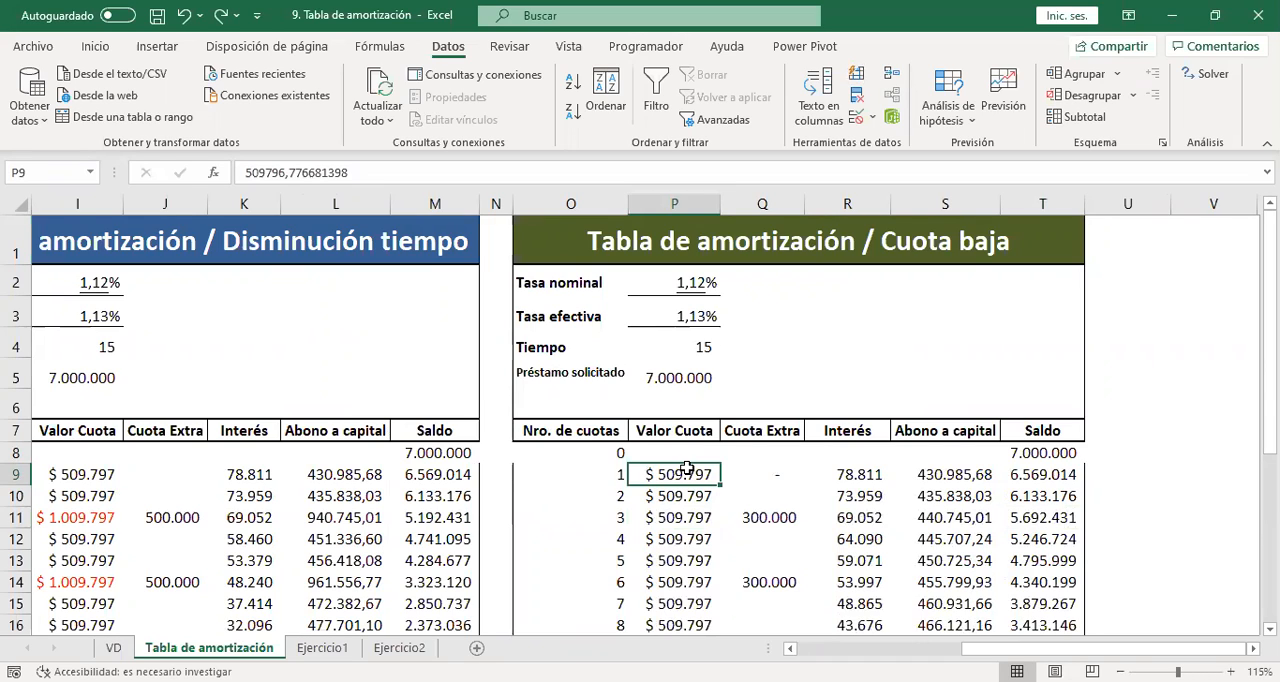
# Insert the PAGO function in P9 with Tasa set to $P$3 and Nper set to $P$4.
pyautogui.click(216, 176)
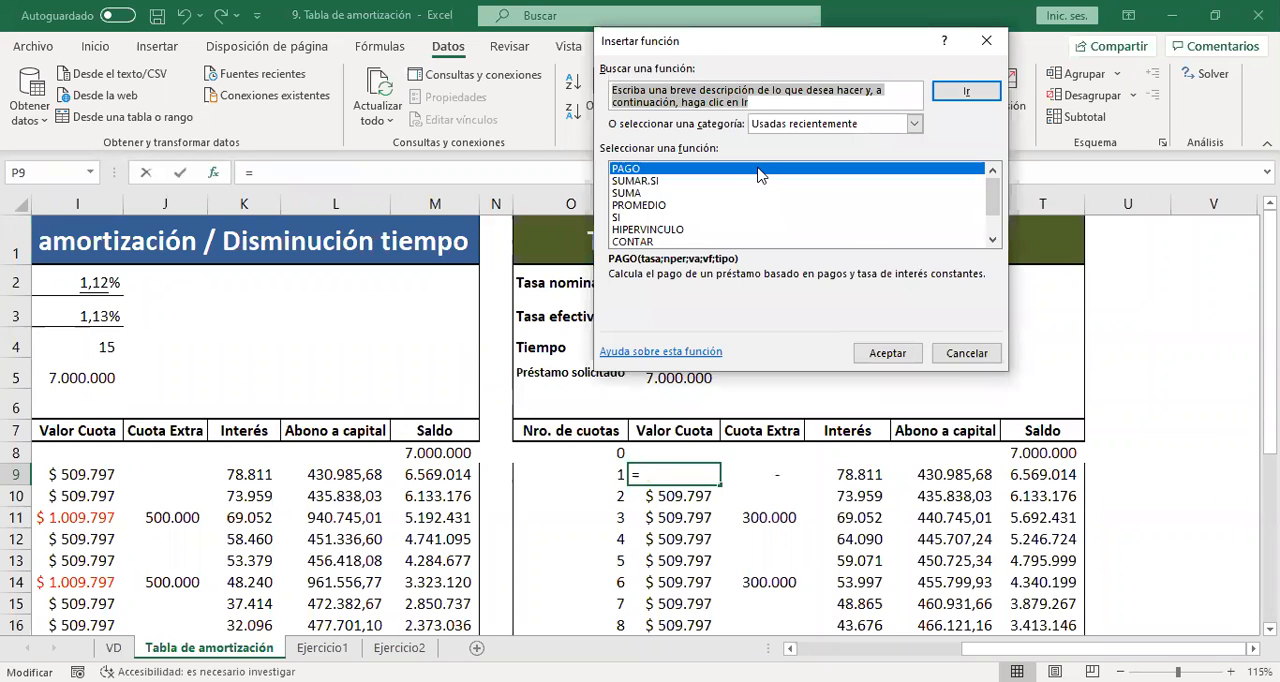
pyautogui.click(760, 175)
pyautogui.doubleClick(760, 172)
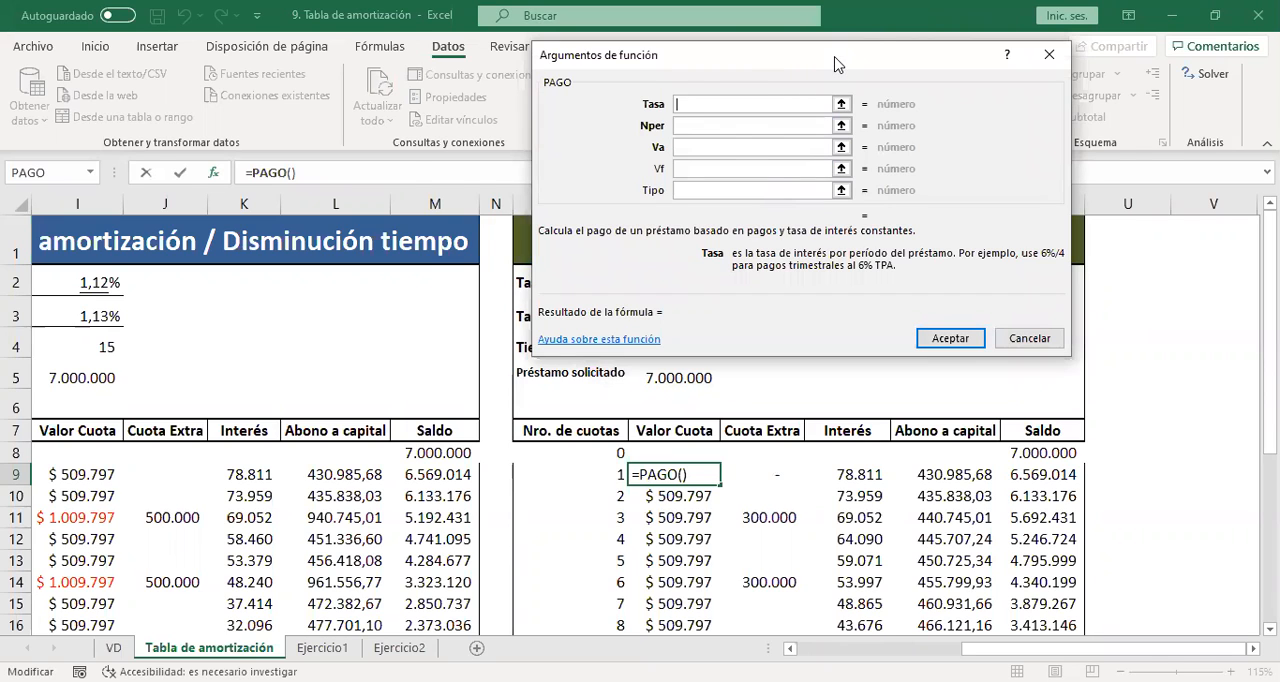
pyautogui.click(666, 320)
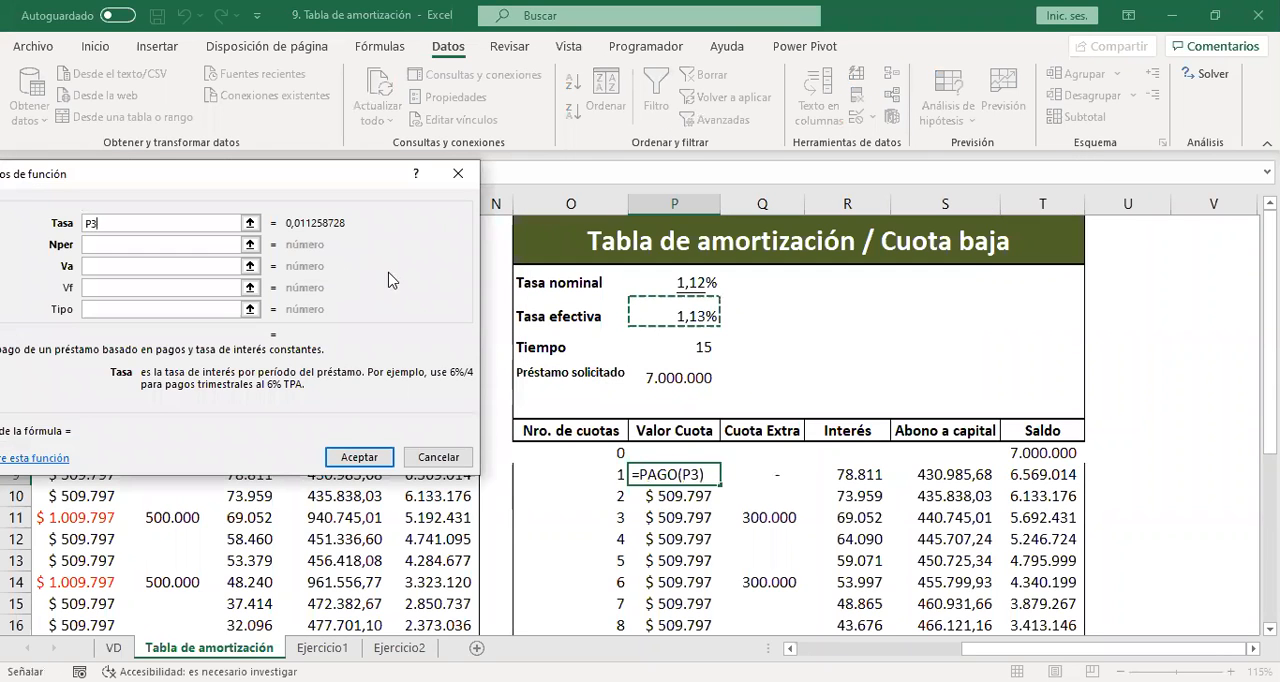
pyautogui.press('F4')
pyautogui.click(157, 243)
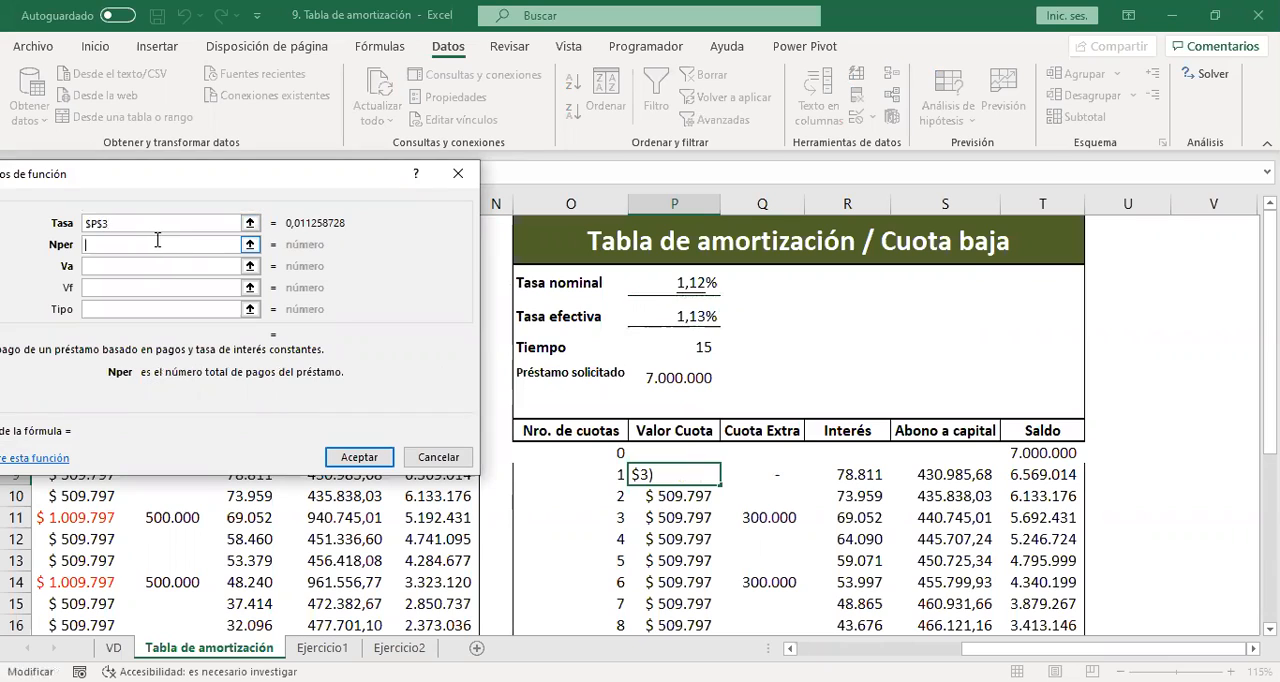
pyautogui.click(694, 348)
pyautogui.press('F4')
# Complete the PAGO function with Va set to -$P$5 and fill the formula down the Valor Cuota column of the Cuota baja table.
pyautogui.click(161, 265)
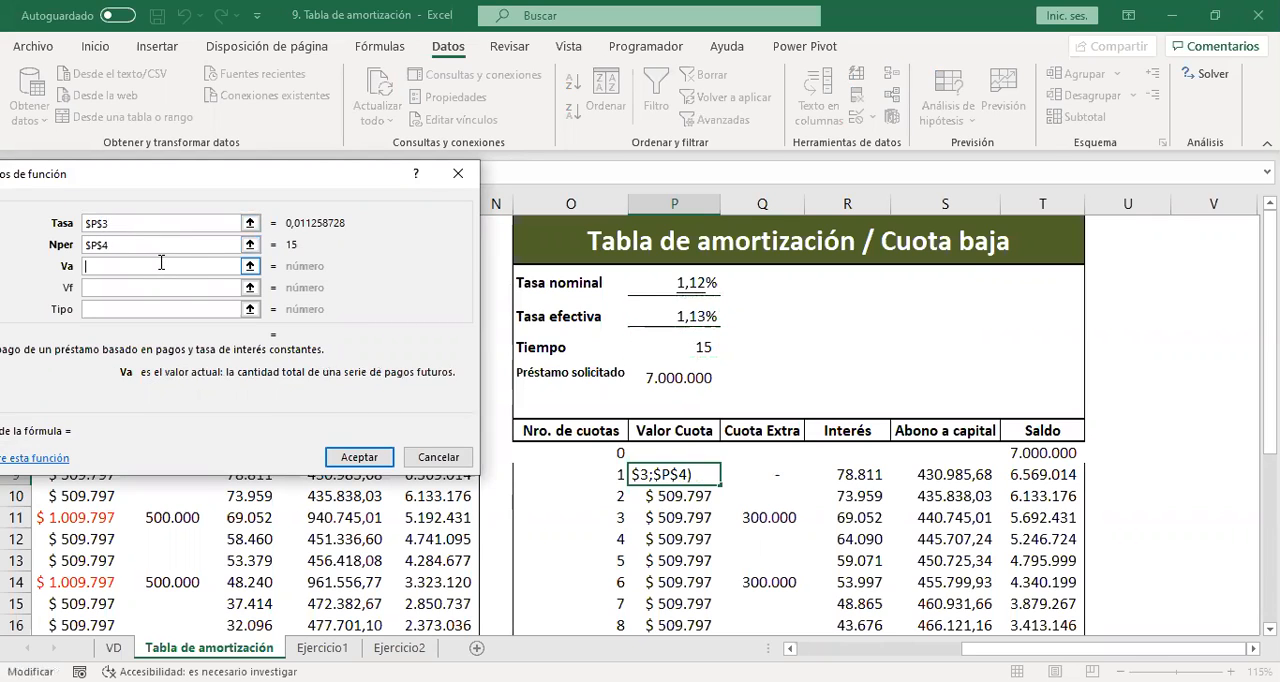
pyautogui.write('-')
pyautogui.click(697, 378)
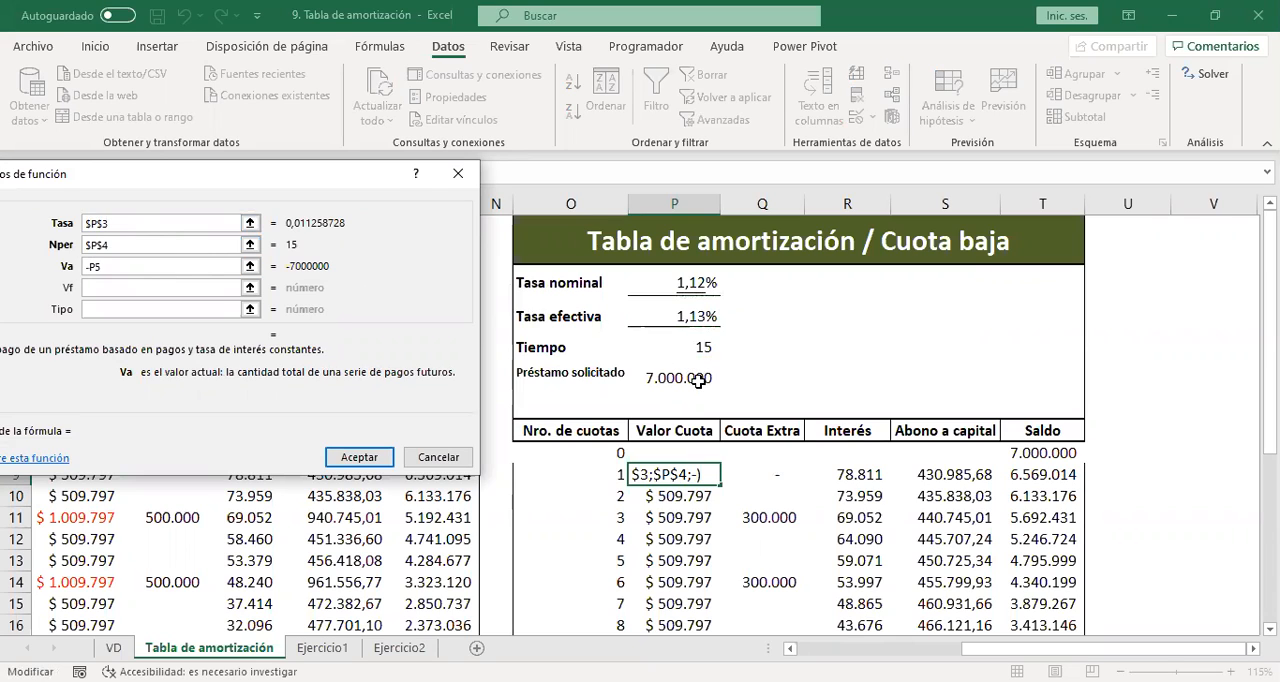
pyautogui.press('F4')
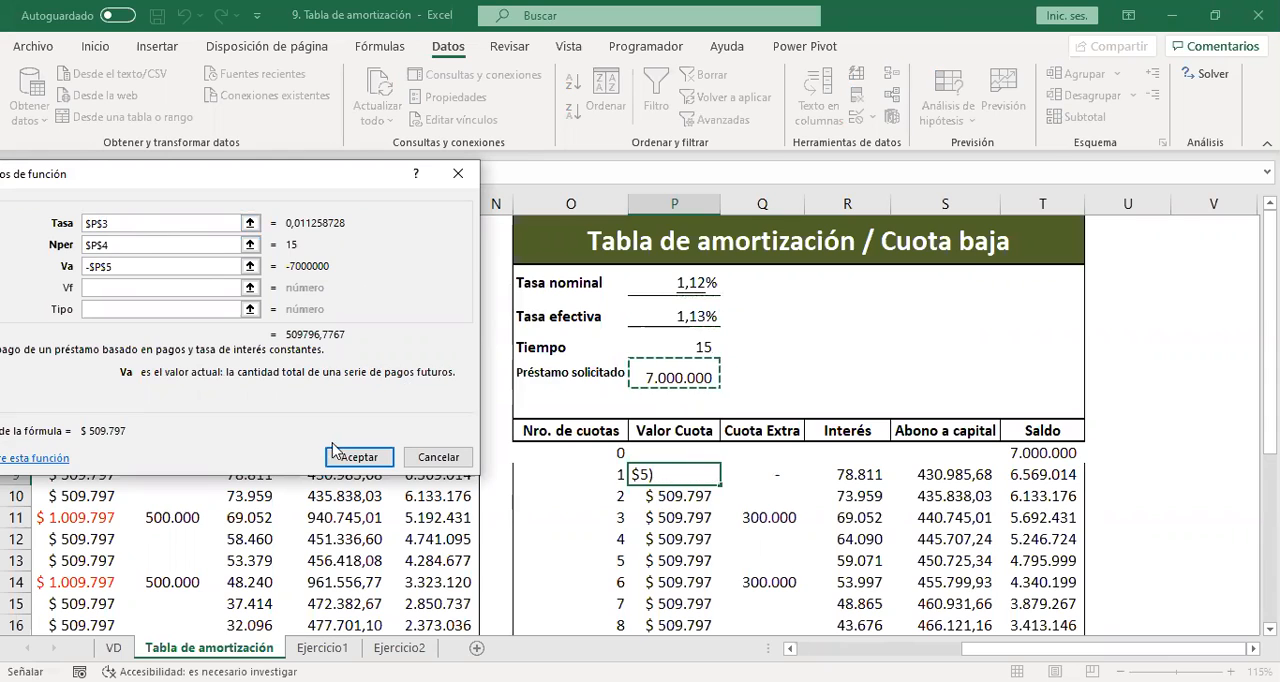
pyautogui.click(359, 457)
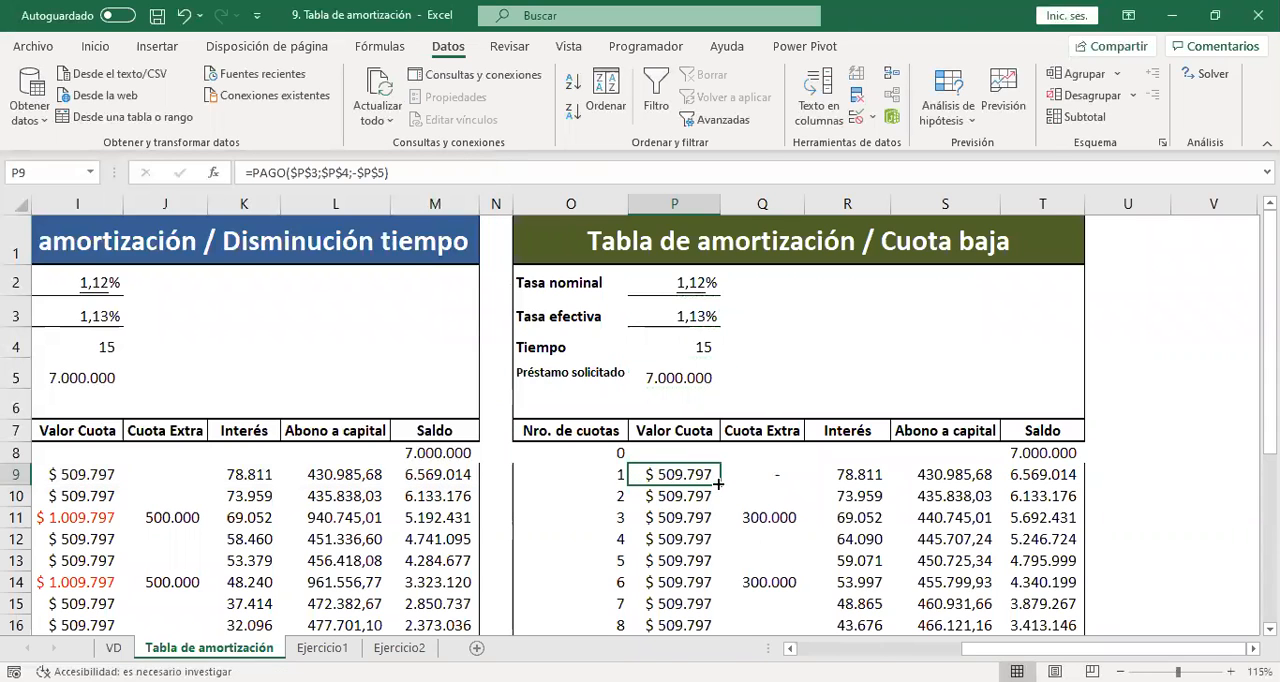
pyautogui.doubleClick(718, 484)
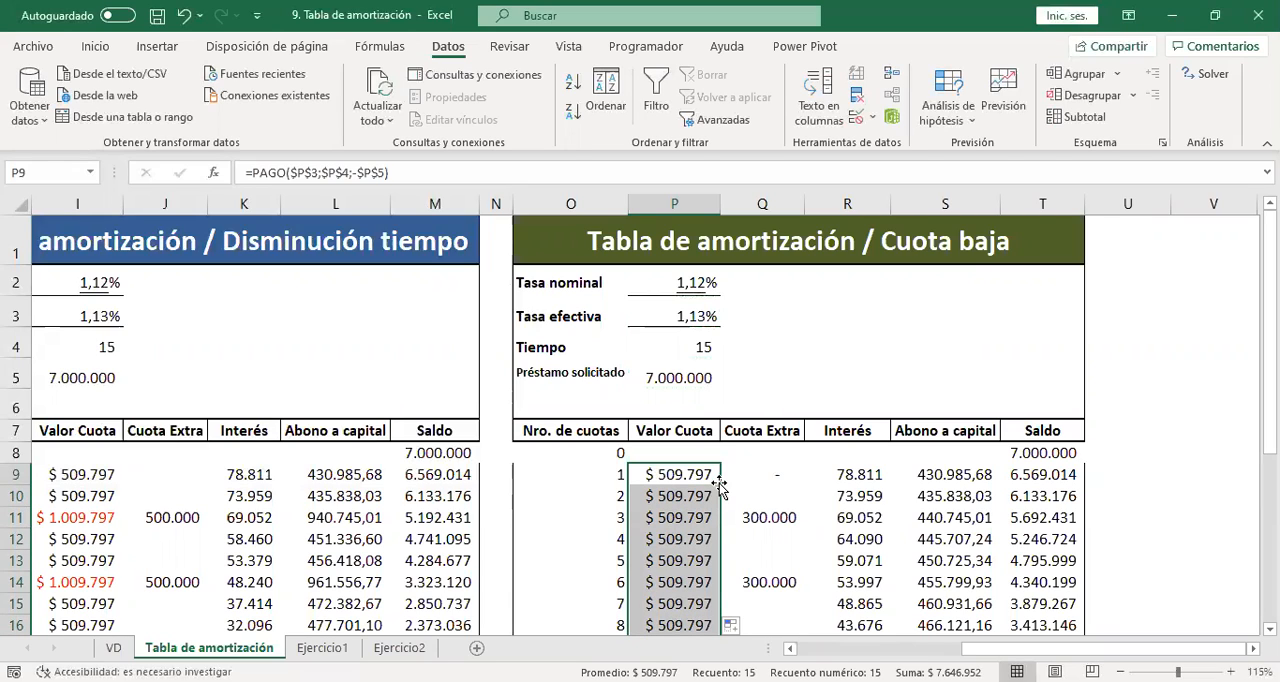
# Examine the first installment's formulas across the Valor Cuota, Cuota Extra, Interés, Abono a capital and Saldo columns of the Cuota baja table.
pyautogui.press('Up')
pyautogui.press('Down')
pyautogui.press('Down')
pyautogui.press('Right')
pyautogui.press('Up')
pyautogui.press('Left')
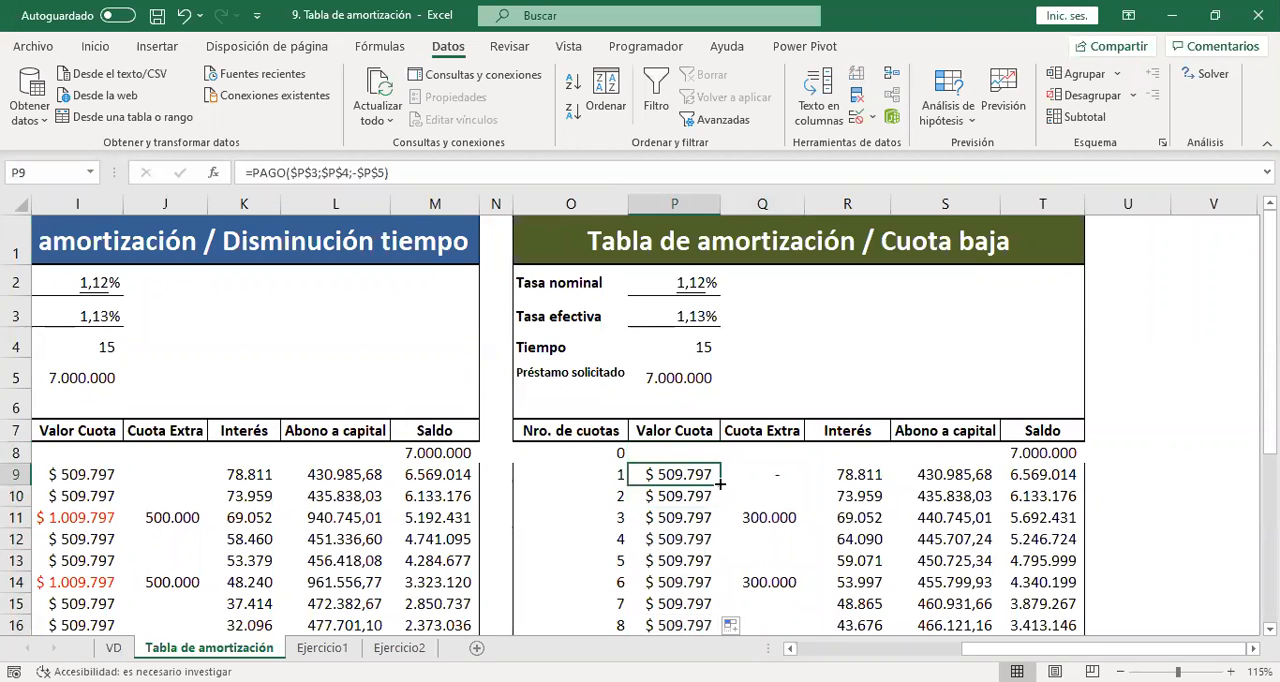
pyautogui.press('Right')
pyautogui.hotkey('ctrl', 'Right')
pyautogui.press('Right')
pyautogui.press('Right')
pyautogui.press('Left')
pyautogui.press('Left')
pyautogui.press('Left')
pyautogui.press('Left')
pyautogui.press('Left')
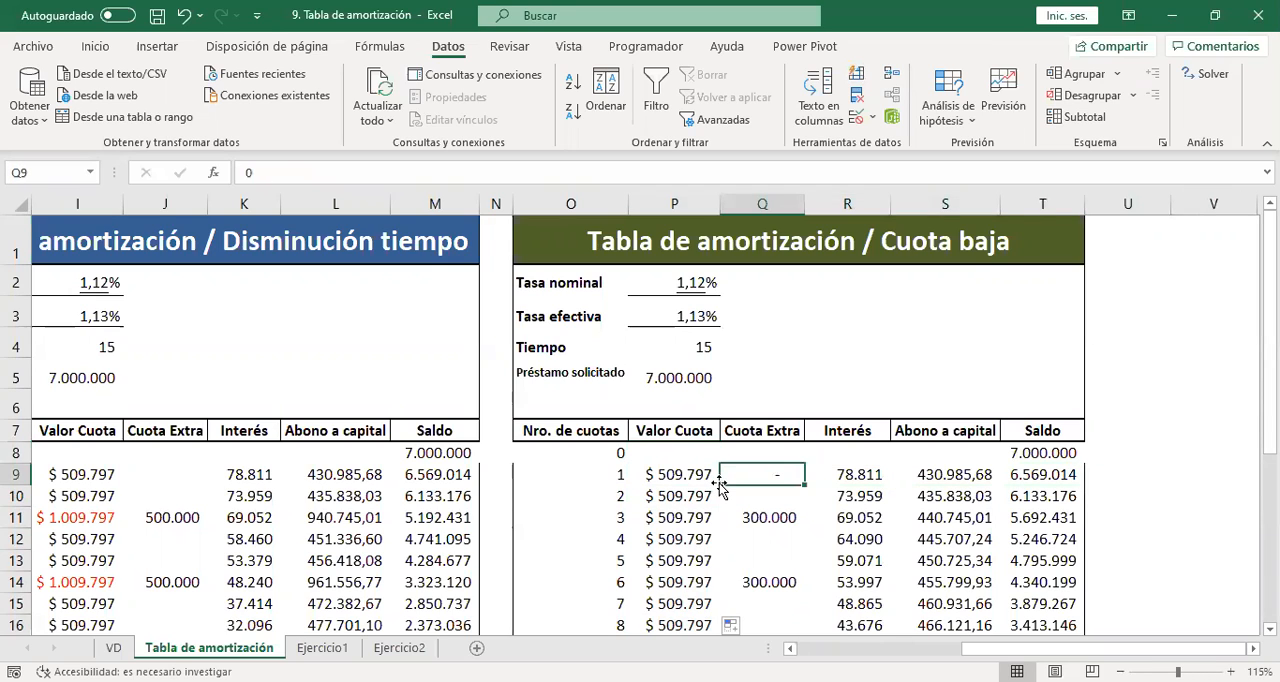
pyautogui.press('Right')
pyautogui.press('Right')
pyautogui.press('Left')
pyautogui.press('Right')
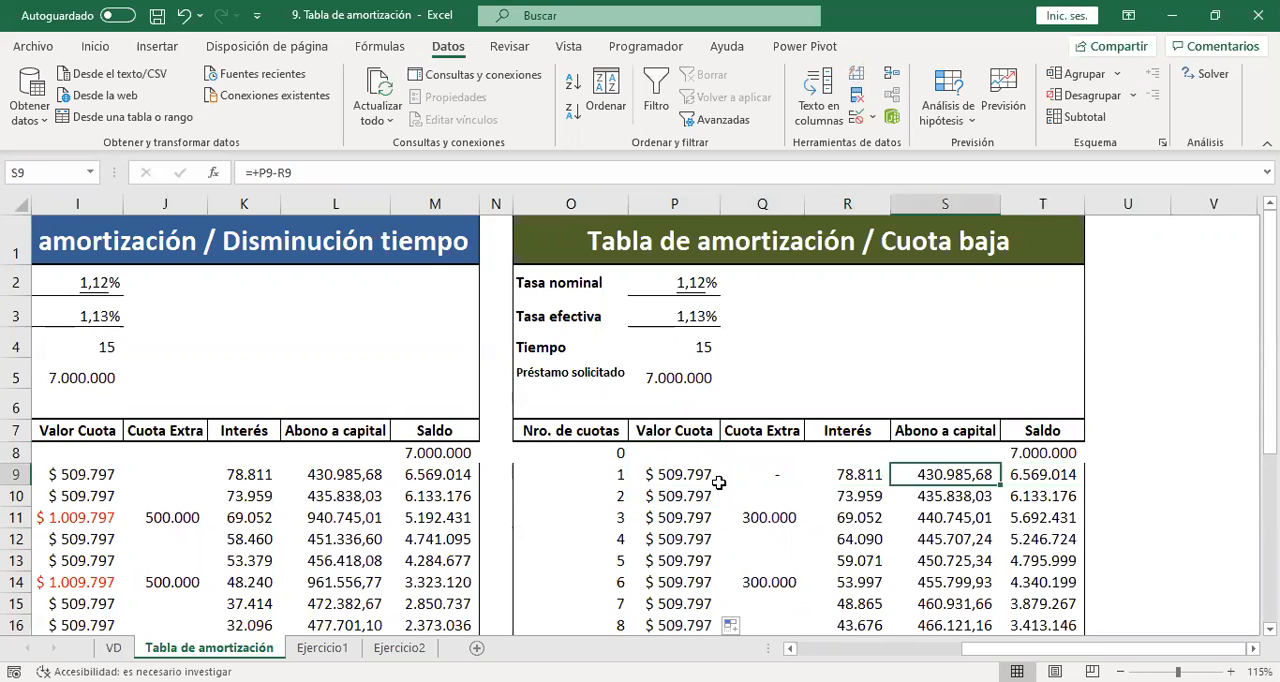
pyautogui.press('Right')
pyautogui.press('Left')
pyautogui.press('Left')
pyautogui.press('Left')
pyautogui.press('Left')
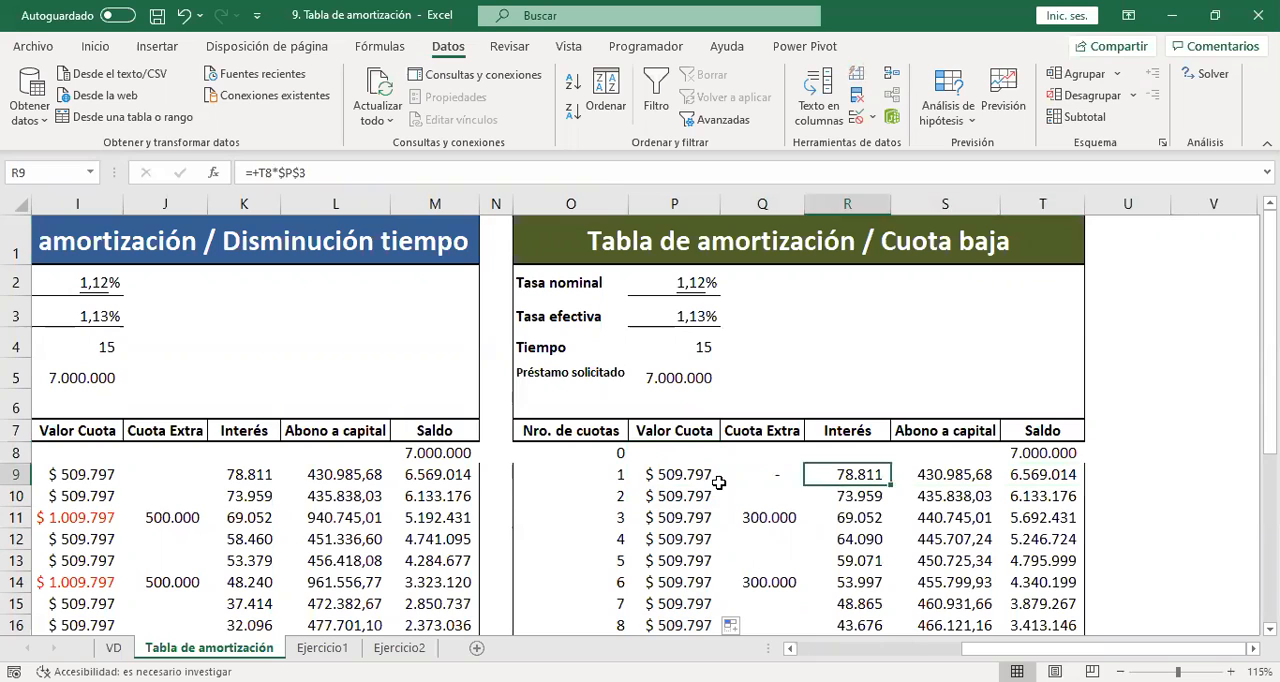
pyautogui.press('Down')
pyautogui.press('Down')
pyautogui.press('Down')
pyautogui.press('Right')
pyautogui.press('Up')
pyautogui.press('Up')
pyautogui.press('Left')
pyautogui.press('Up')
pyautogui.press('Left')
pyautogui.press('Right')
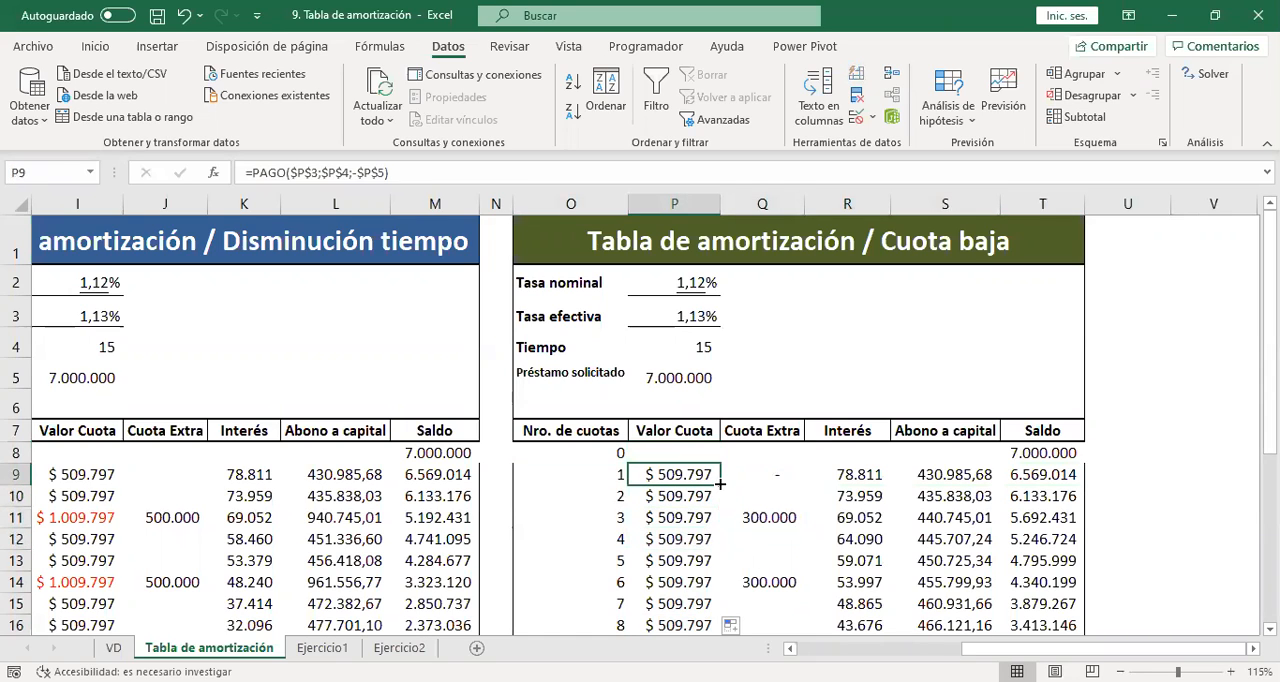
# Check the PAGO formula in P9 and its copies down the Valor Cuota column, including the loan amount it references.
pyautogui.press('F2')
pyautogui.press('Escape')
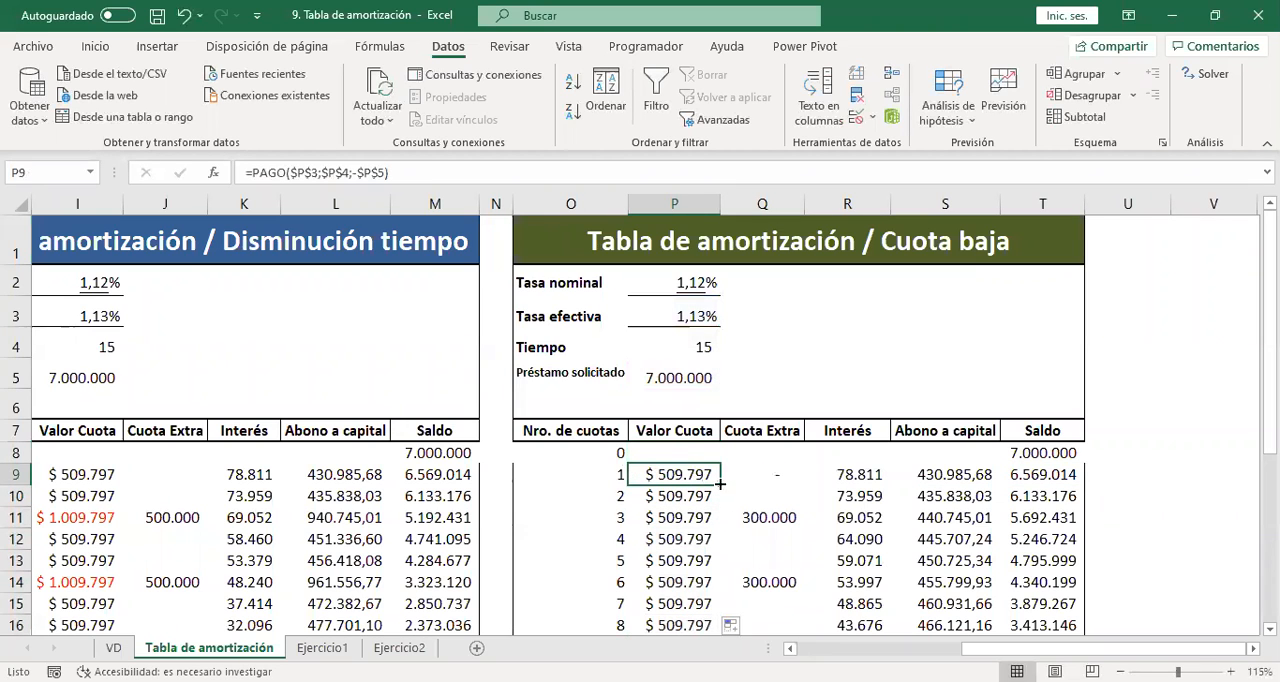
pyautogui.press('Down')
pyautogui.press('Down')
pyautogui.press('Down')
pyautogui.press('Down')
pyautogui.press('Down')
pyautogui.press('Down')
pyautogui.press('Down')
pyautogui.press('Down')
pyautogui.press('Down')
pyautogui.press('Down')
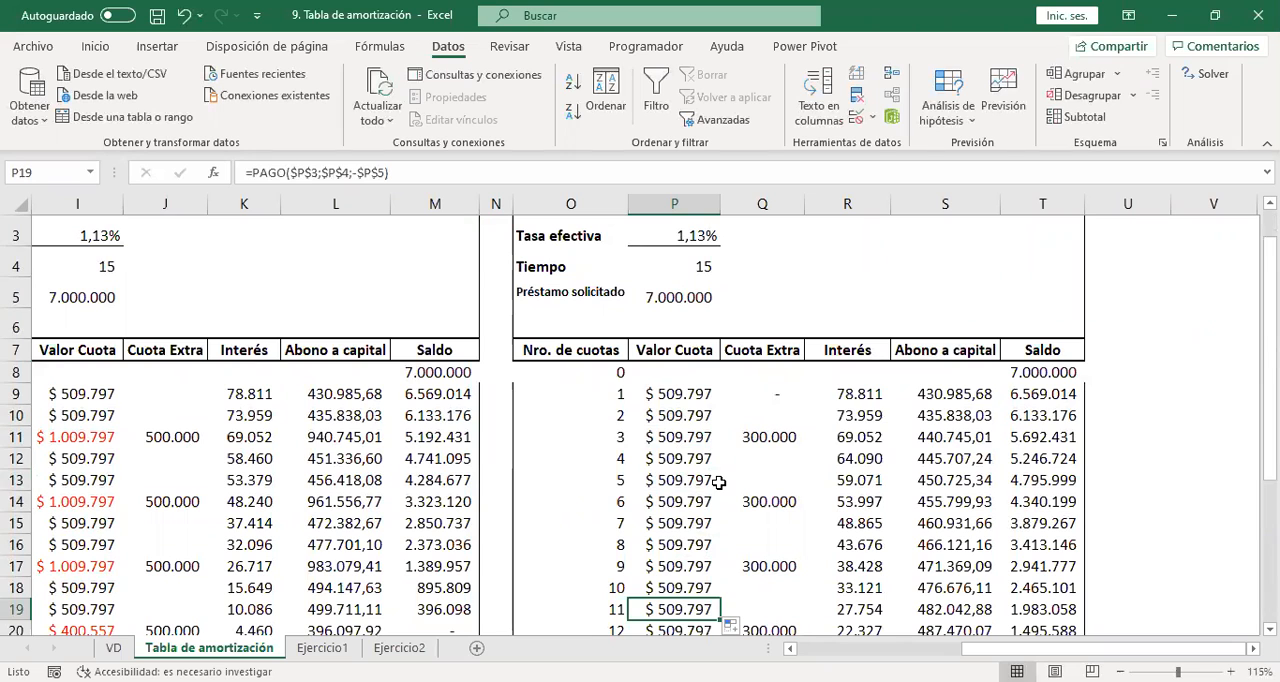
pyautogui.press('Up')
pyautogui.press('Up')
pyautogui.press('Up')
pyautogui.press('Up')
pyautogui.press('Up')
pyautogui.press('Up')
pyautogui.press('Up')
pyautogui.press('Up')
pyautogui.press('Up')
pyautogui.press('Up')
pyautogui.press('Up')
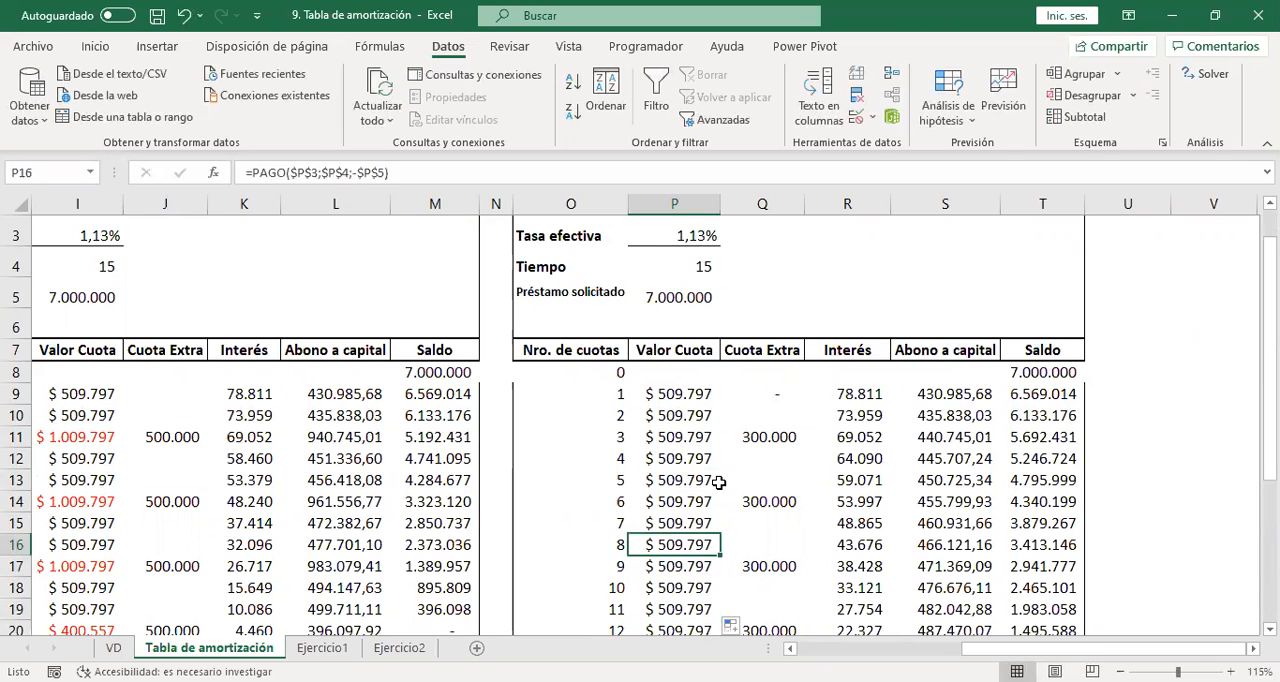
pyautogui.press('Up')
pyautogui.press('Up')
pyautogui.press('Up')
pyautogui.press('Up')
pyautogui.press('Up')
pyautogui.press('Up')
pyautogui.press('Up')
pyautogui.press('Down')
pyautogui.press('Down')
pyautogui.press('Down')
pyautogui.press('Down')
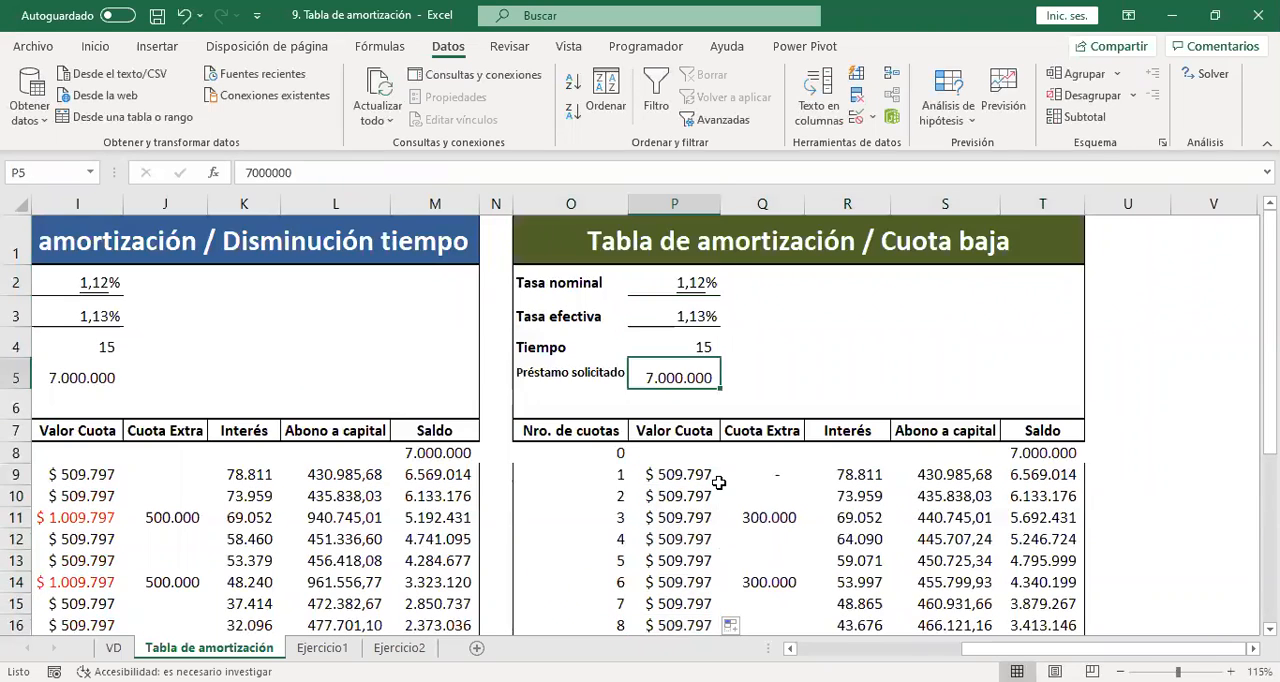
# Run Goal Seek to bring the installment in P9 to 350000 by changing the loan amount in P5, and keep the solution.
pyautogui.click(694, 473)
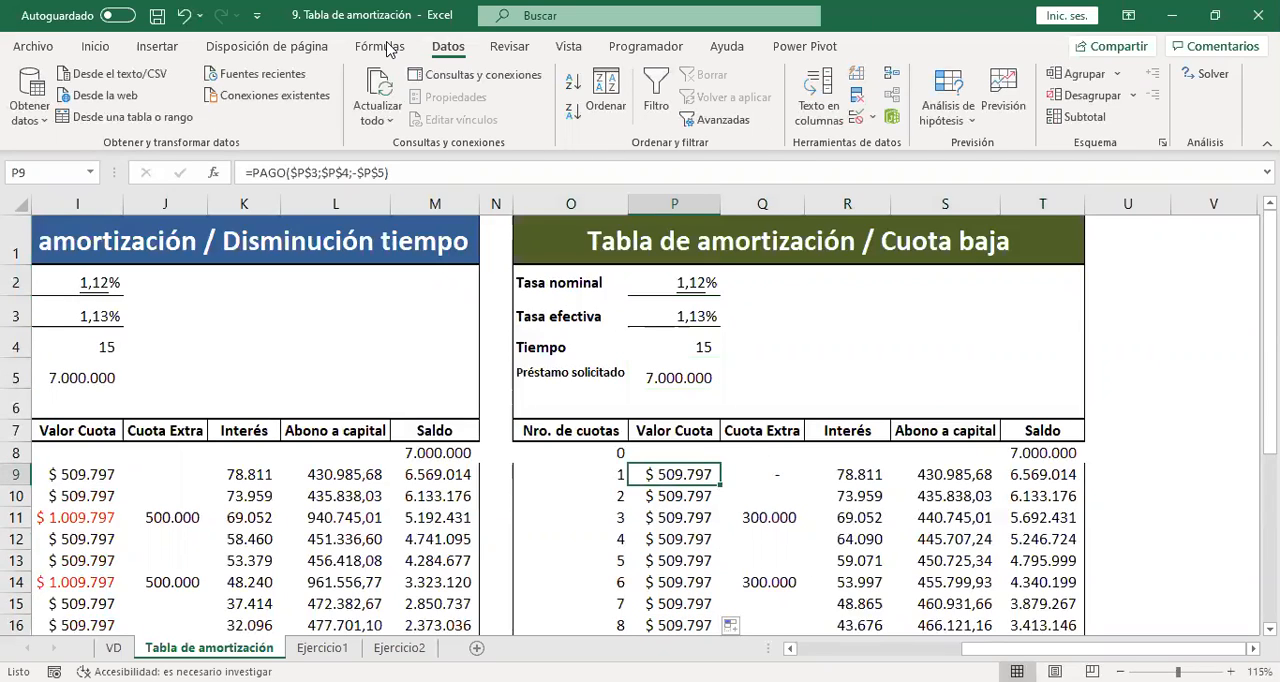
pyautogui.click(922, 117)
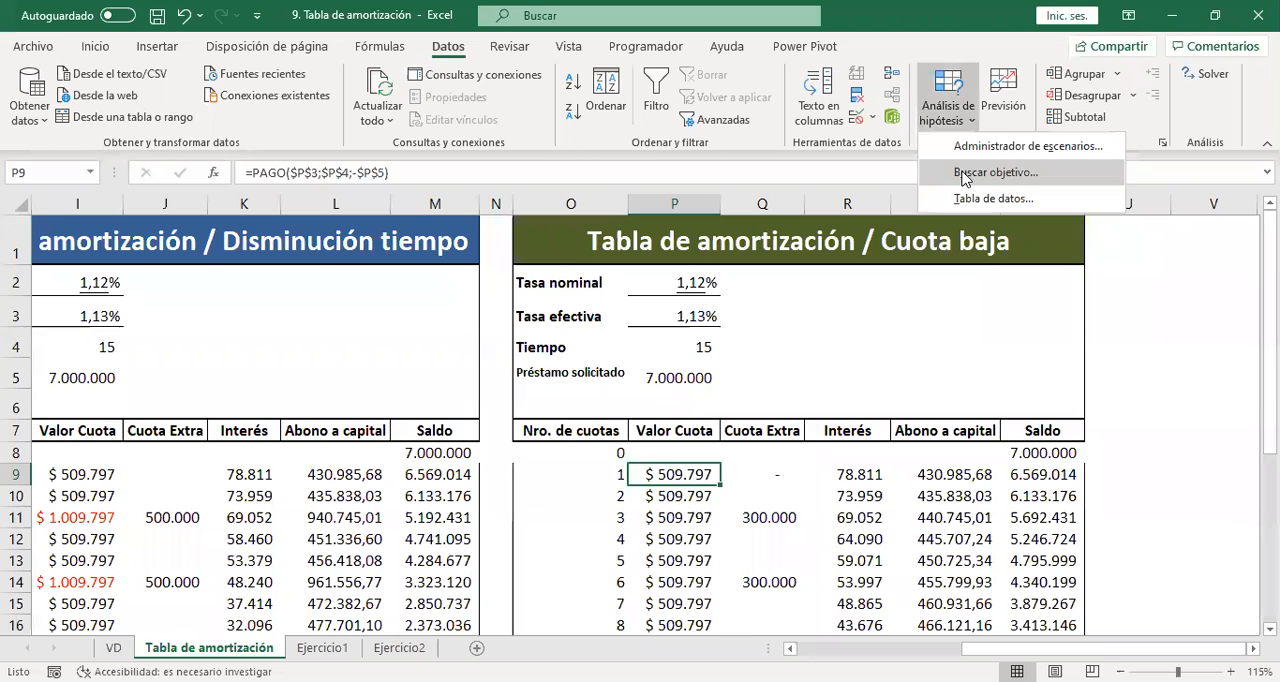
pyautogui.click(967, 174)
pyautogui.click(671, 475)
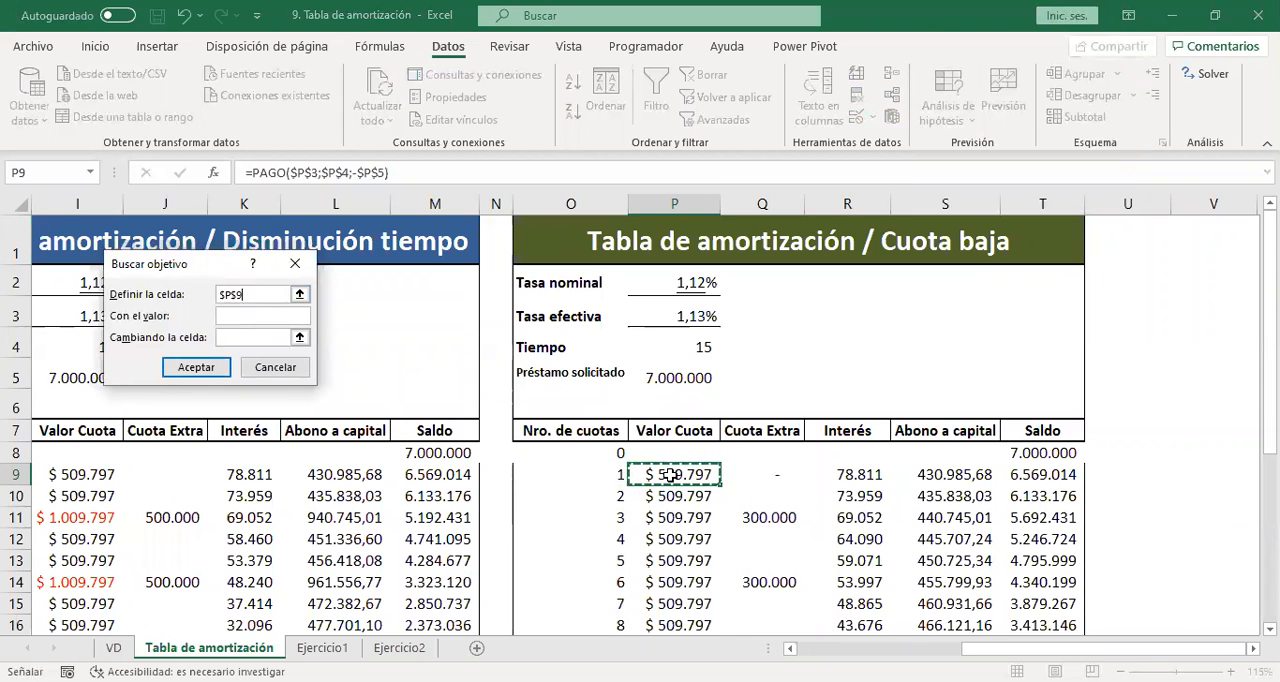
pyautogui.click(230, 316)
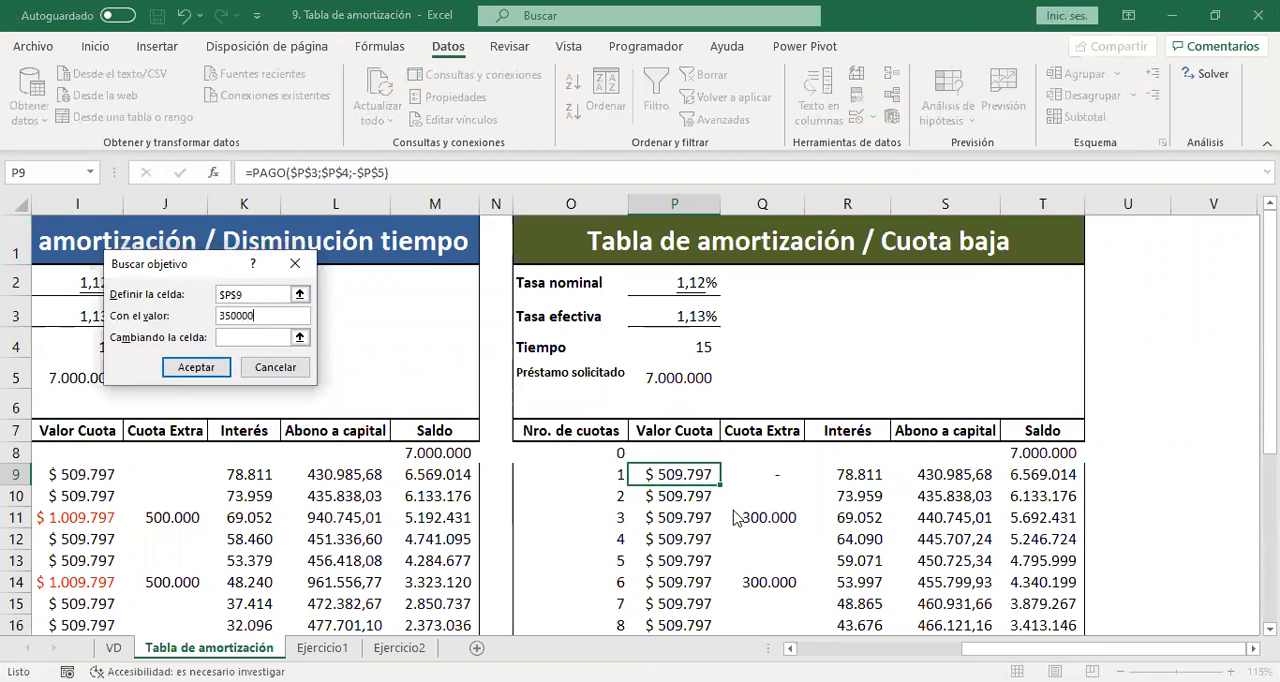
pyautogui.click(273, 336)
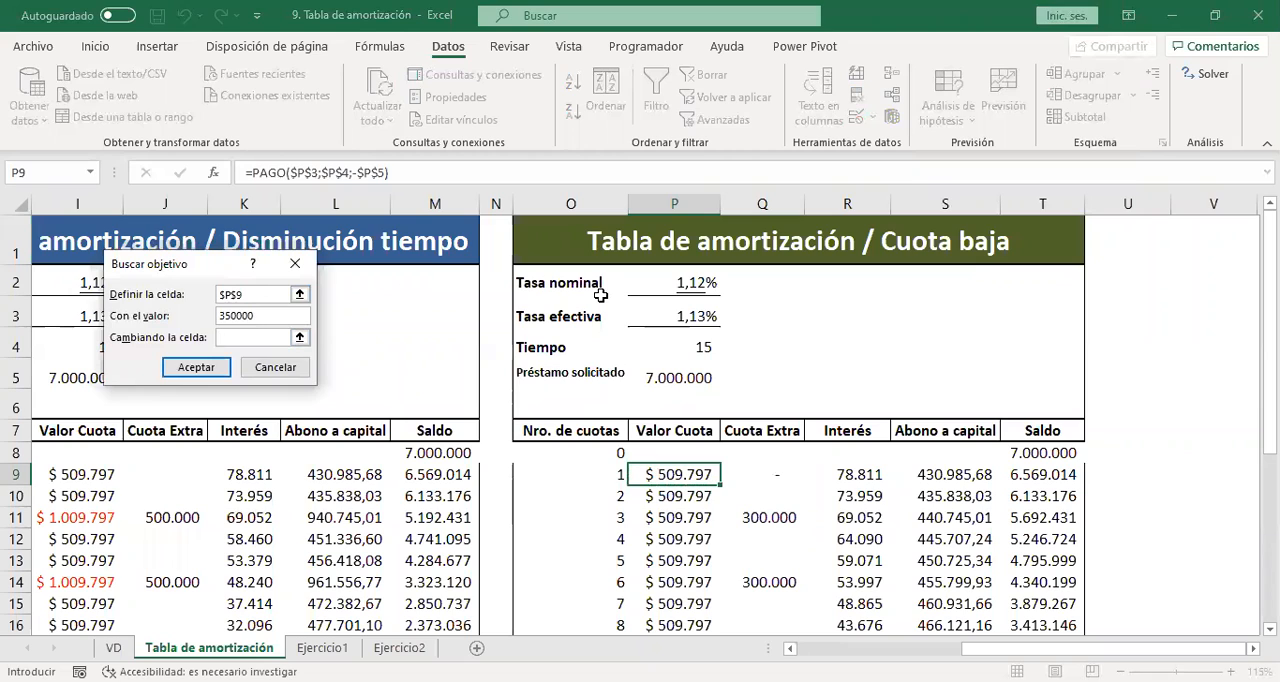
pyautogui.click(680, 377)
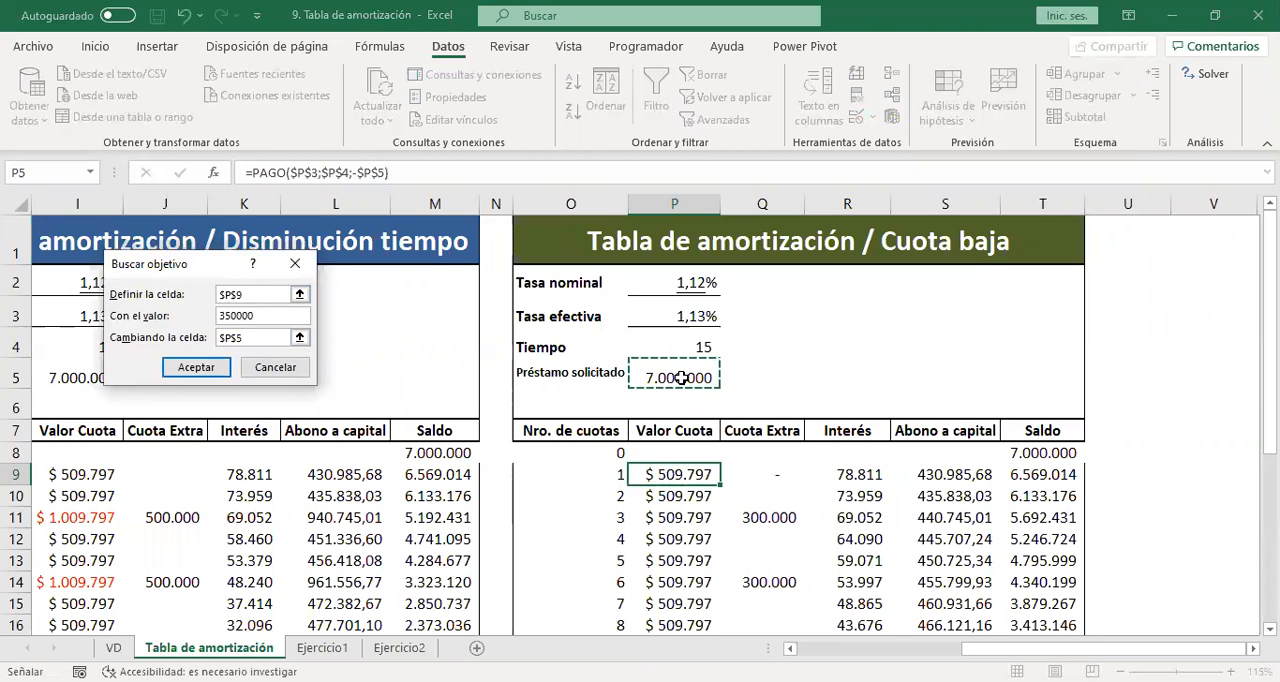
pyautogui.click(196, 368)
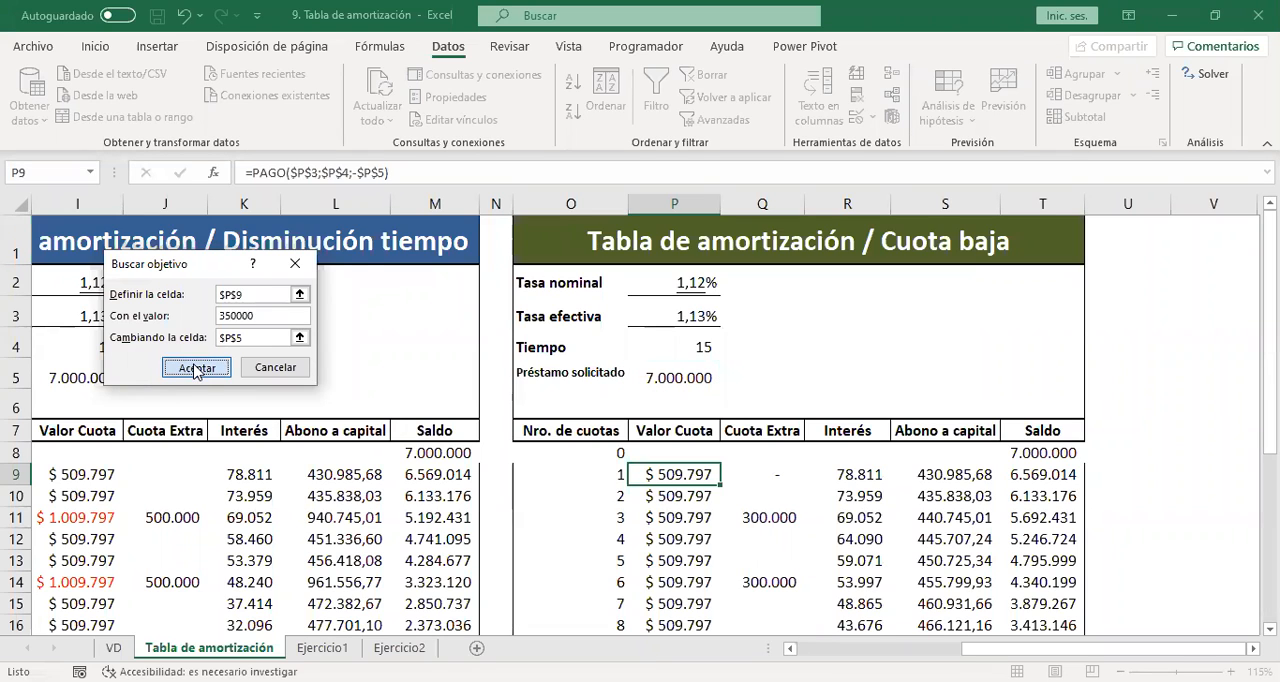
pyautogui.click(196, 370)
pyautogui.click(241, 367)
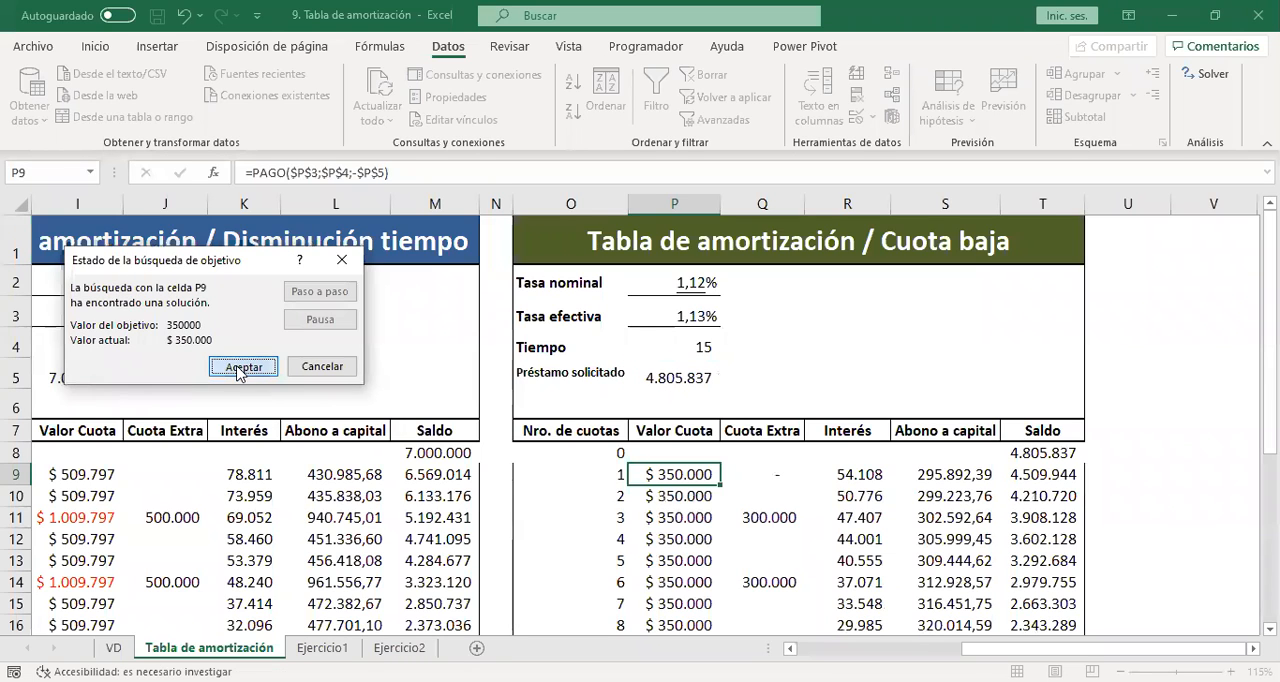
# Review the recalculated Cuota baja schedule down to its totals row, and inspect the loan amount in P5.
pyautogui.click(697, 538)
pyautogui.press('Down')
pyautogui.press('Down')
pyautogui.press('Down')
pyautogui.press('Down')
pyautogui.press('Down')
pyautogui.press('Down')
pyautogui.press('Down')
pyautogui.press('Down')
pyautogui.press('Down')
pyautogui.press('Down')
pyautogui.press('Down')
pyautogui.press('Down')
pyautogui.press('Down')
pyautogui.press('Down')
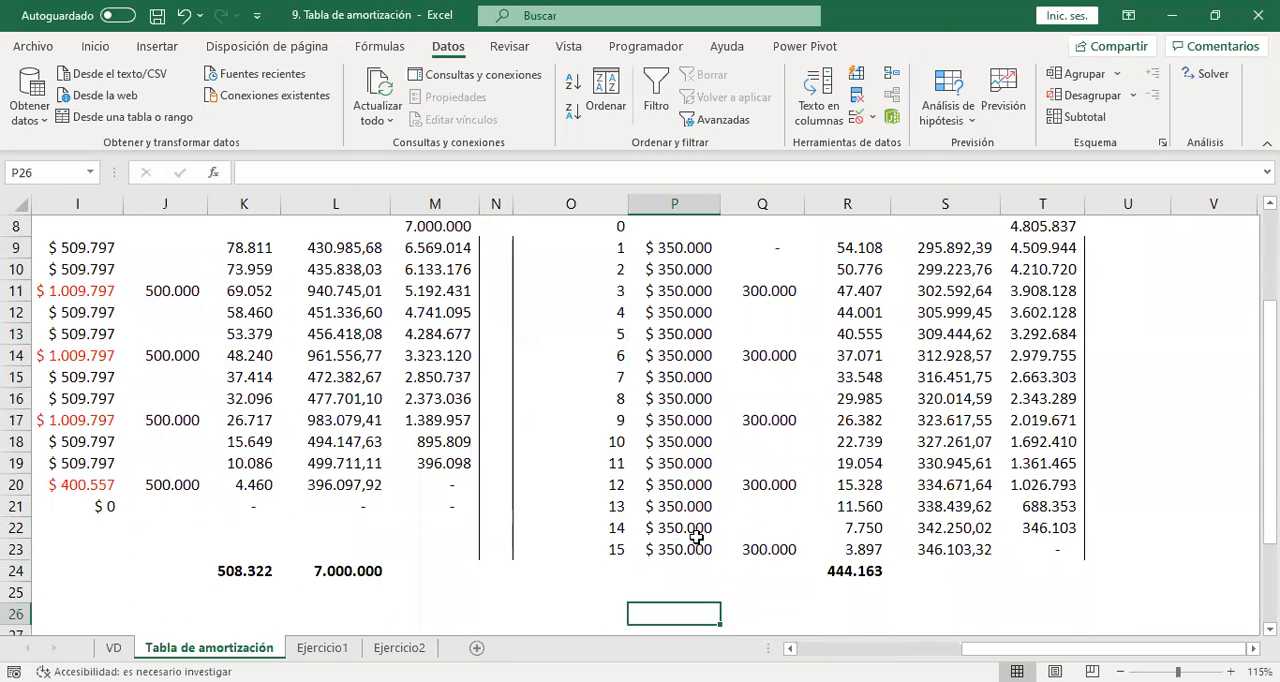
pyautogui.press('Up')
pyautogui.press('Up')
pyautogui.press('Up')
pyautogui.press('Up')
pyautogui.press('Up')
pyautogui.press('Up')
pyautogui.press('Up')
pyautogui.press('Up')
pyautogui.press('Up')
pyautogui.press('Up')
pyautogui.press('Up')
pyautogui.press('Up')
pyautogui.press('Up')
pyautogui.press('Up')
pyautogui.press('Up')
pyautogui.press('Up')
pyautogui.press('Up')
pyautogui.press('Up')
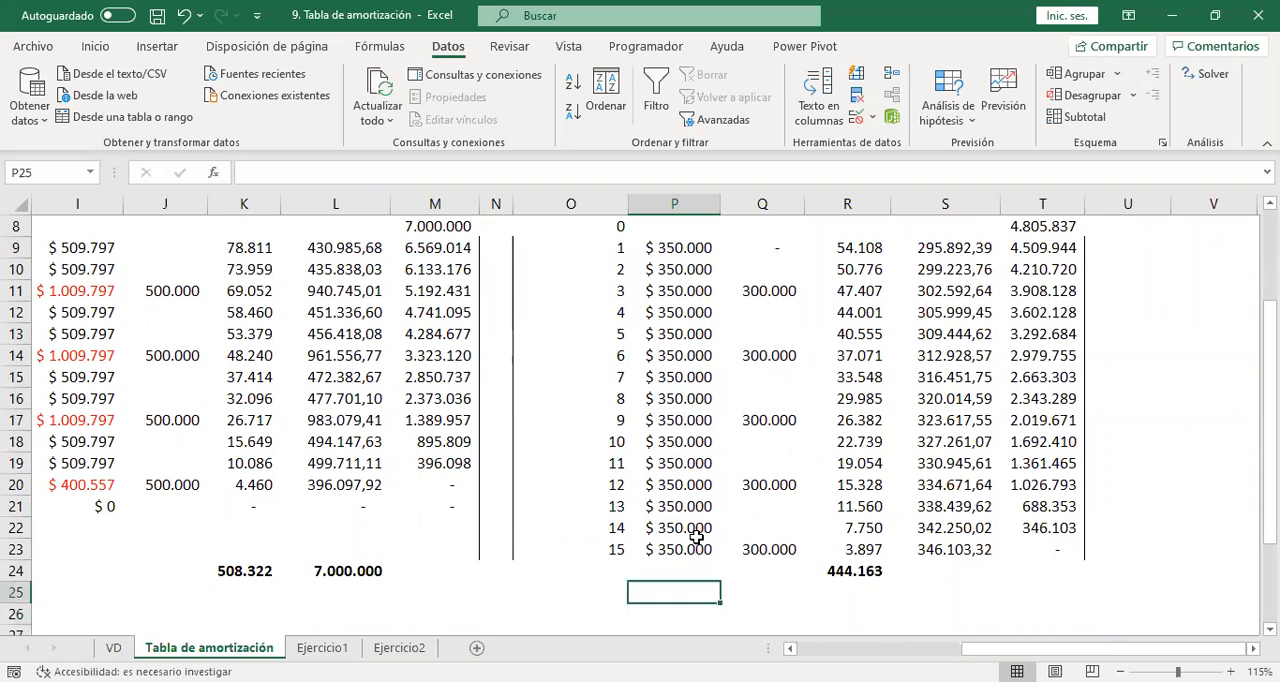
pyautogui.press('Up')
pyautogui.press('Up')
pyautogui.press('Up')
pyautogui.press('Up')
pyautogui.press('Up')
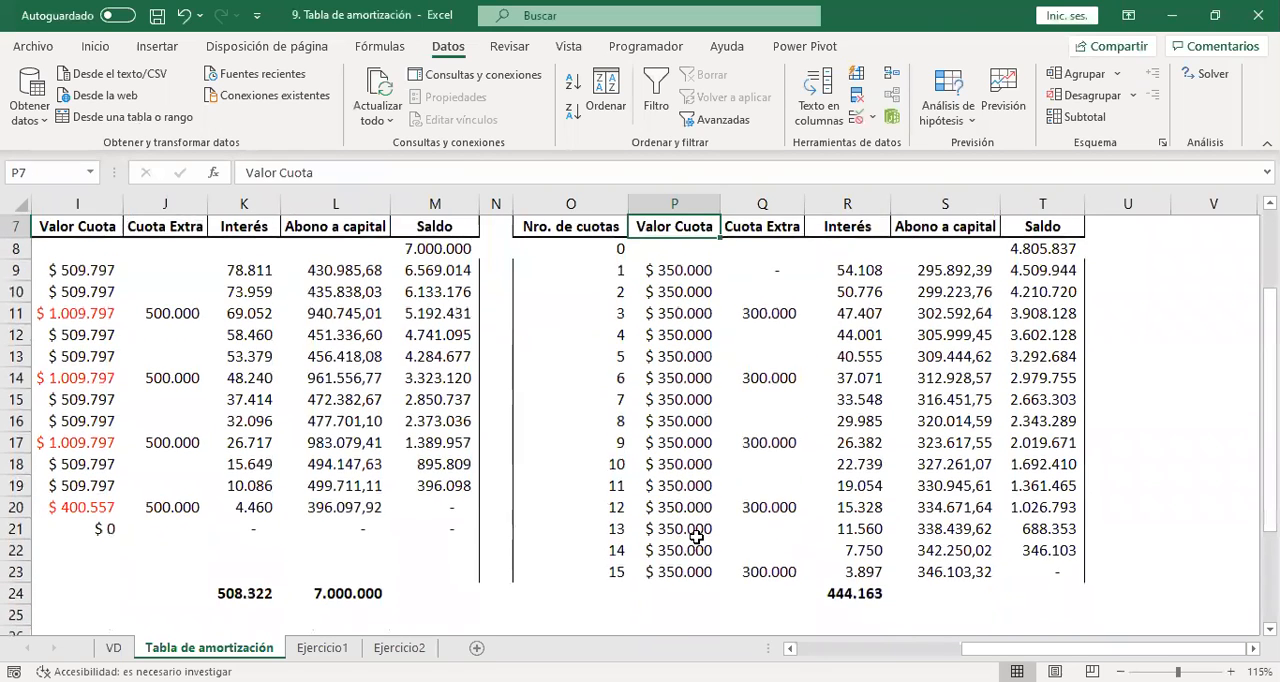
pyautogui.press('Down')
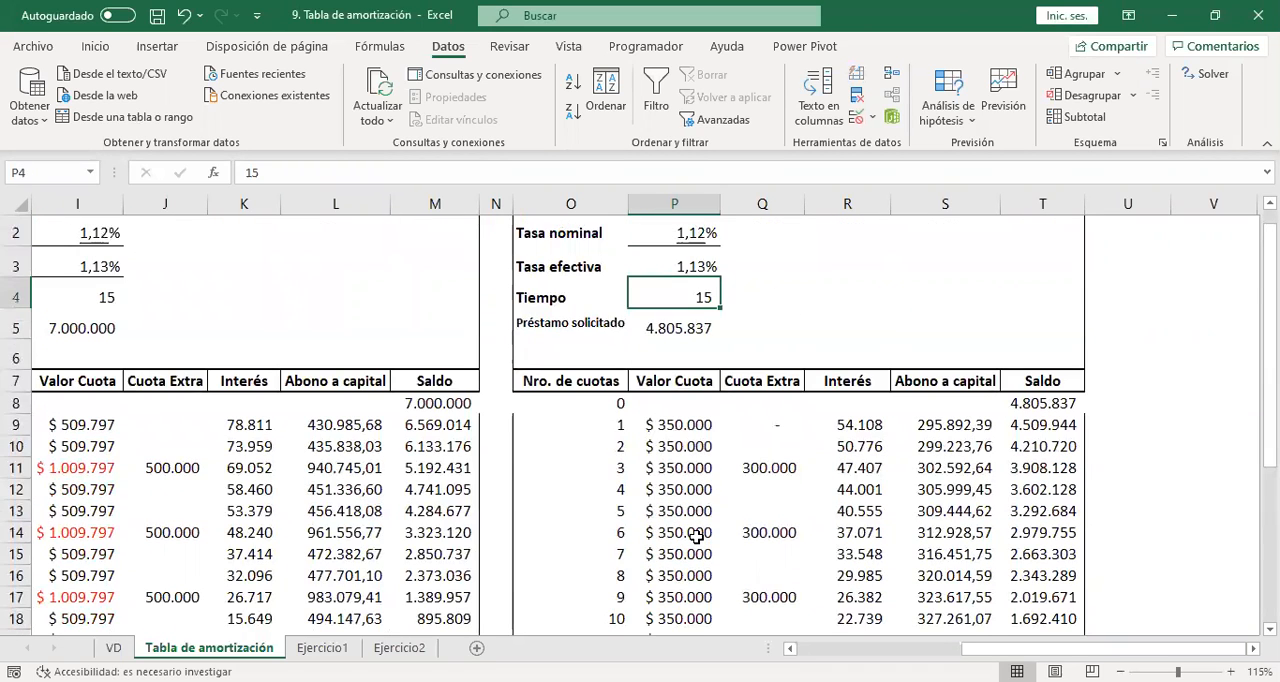
pyautogui.press('Down')
pyautogui.press('Down')
pyautogui.press('Down')
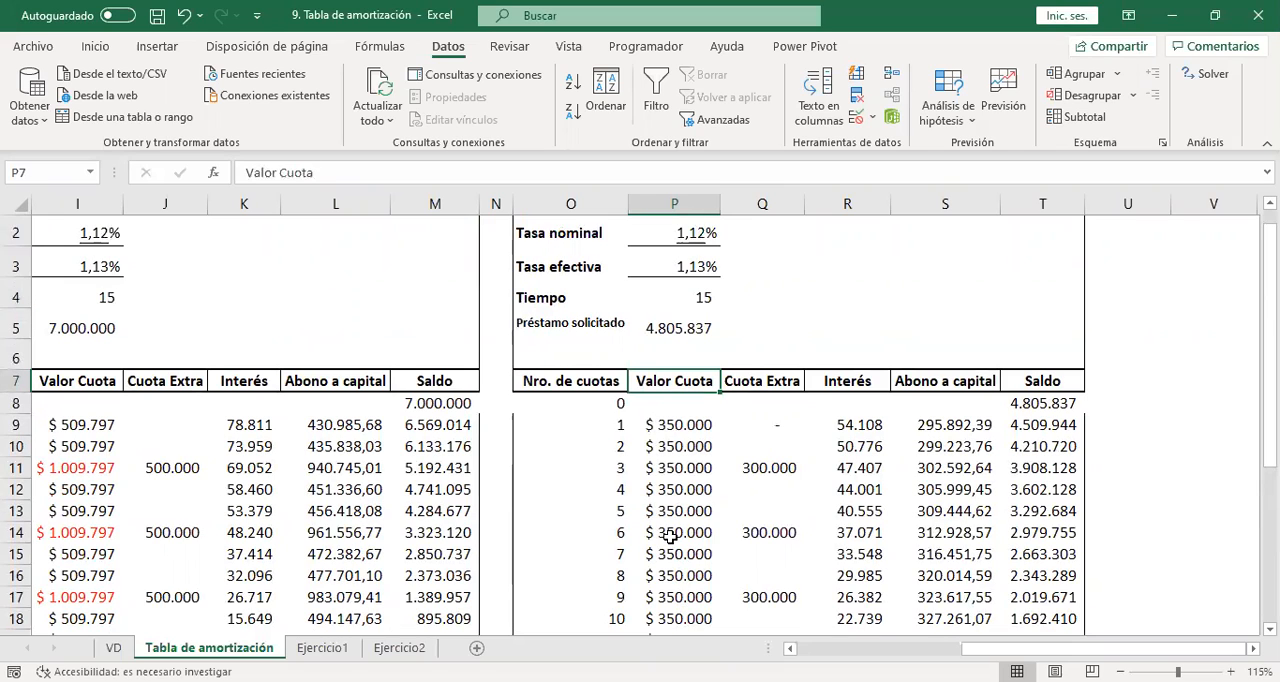
pyautogui.click(676, 332)
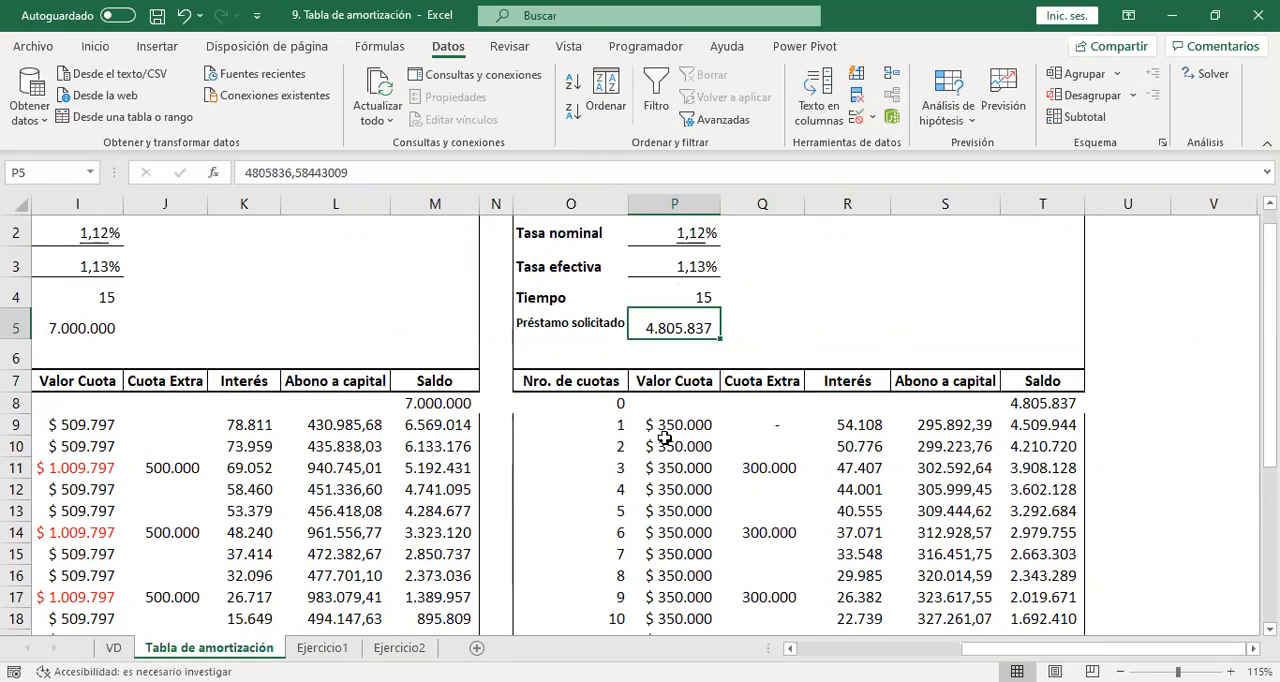
# Set the Tiempo of the Cuota baja table in P4 to 24 and view the end of the schedule.
pyautogui.click(694, 297)
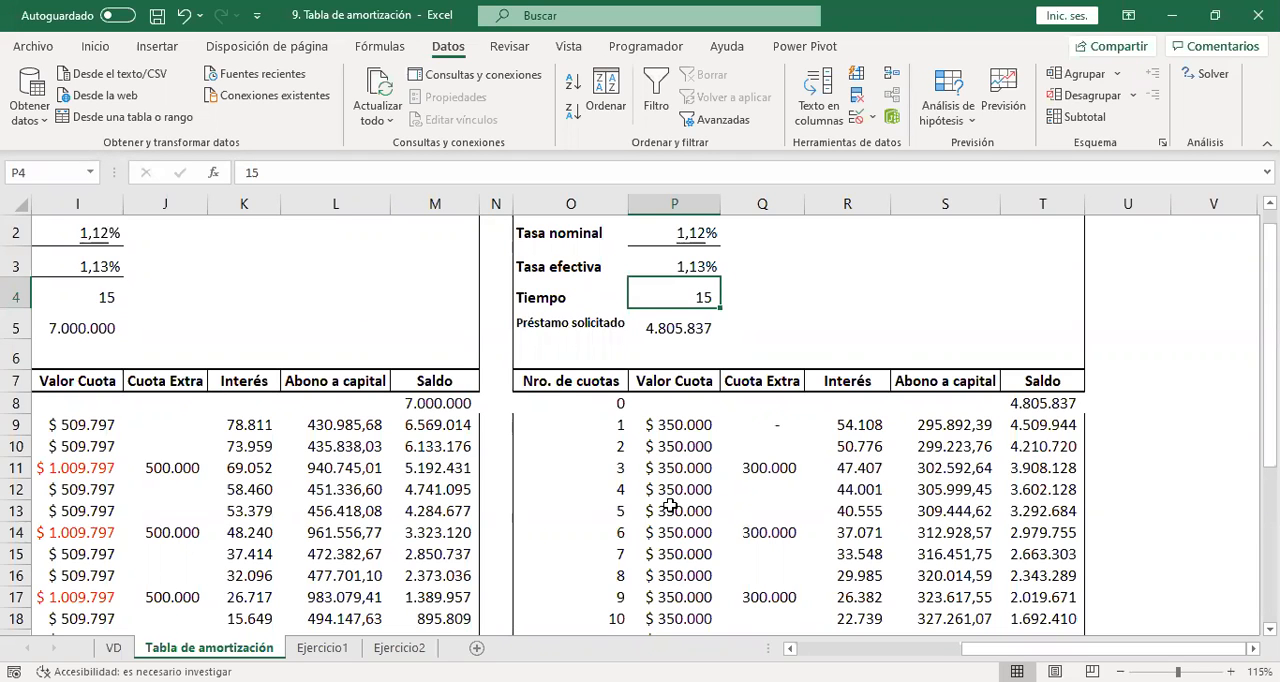
pyautogui.write('24')
pyautogui.press('Return')
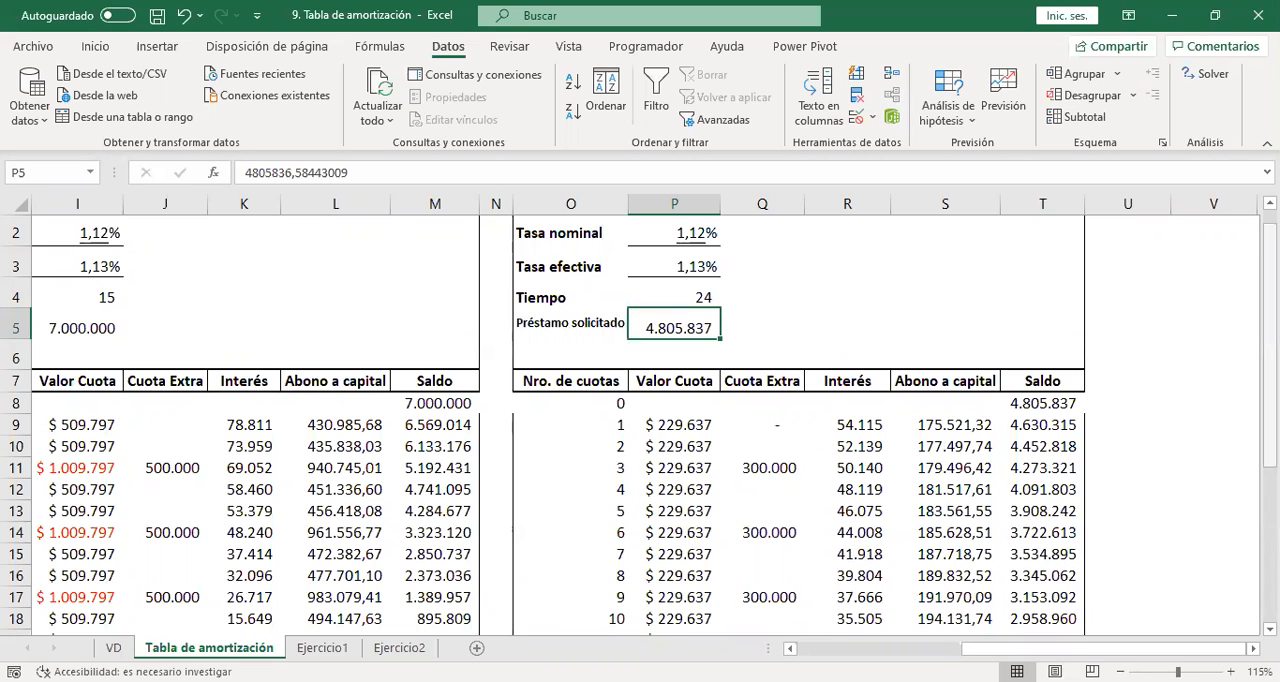
pyautogui.moveTo(1270, 254); pyautogui.dragTo(1270, 370)
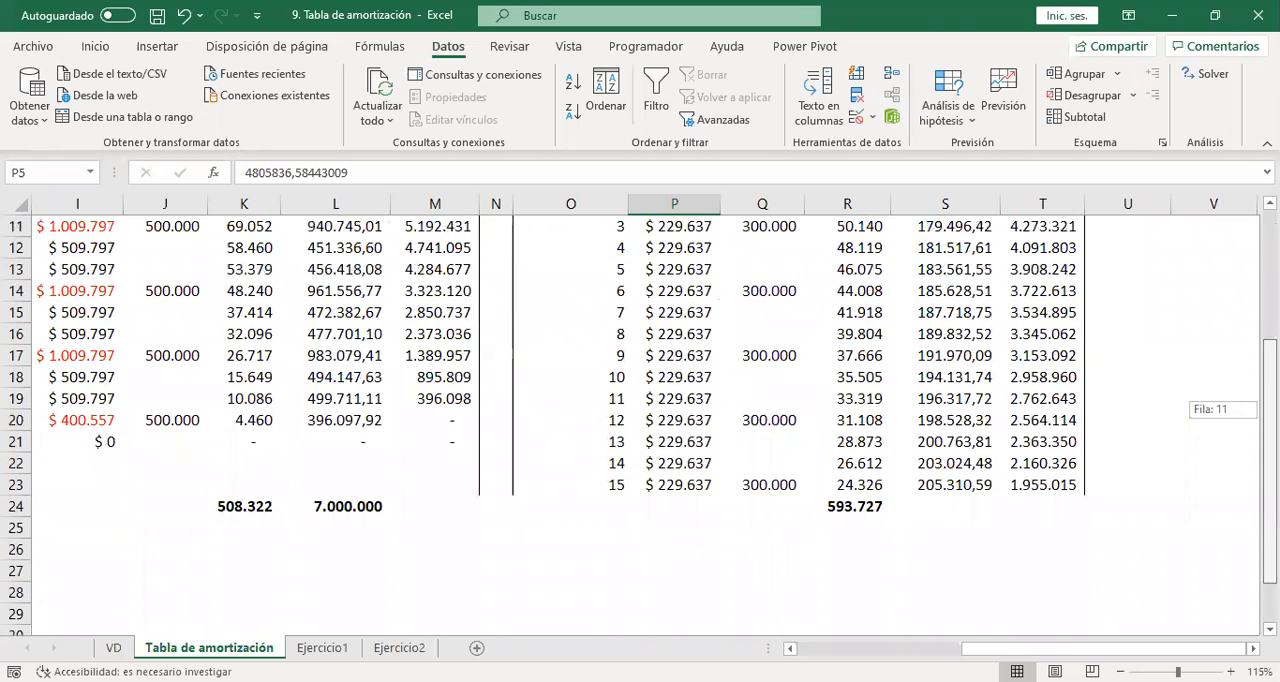
# Fill the row 23 formulas in P23:T23 down to row 46, and extend the Nro. de cuotas numbering to 24.
pyautogui.moveTo(644, 483); pyautogui.dragTo(1084, 610)
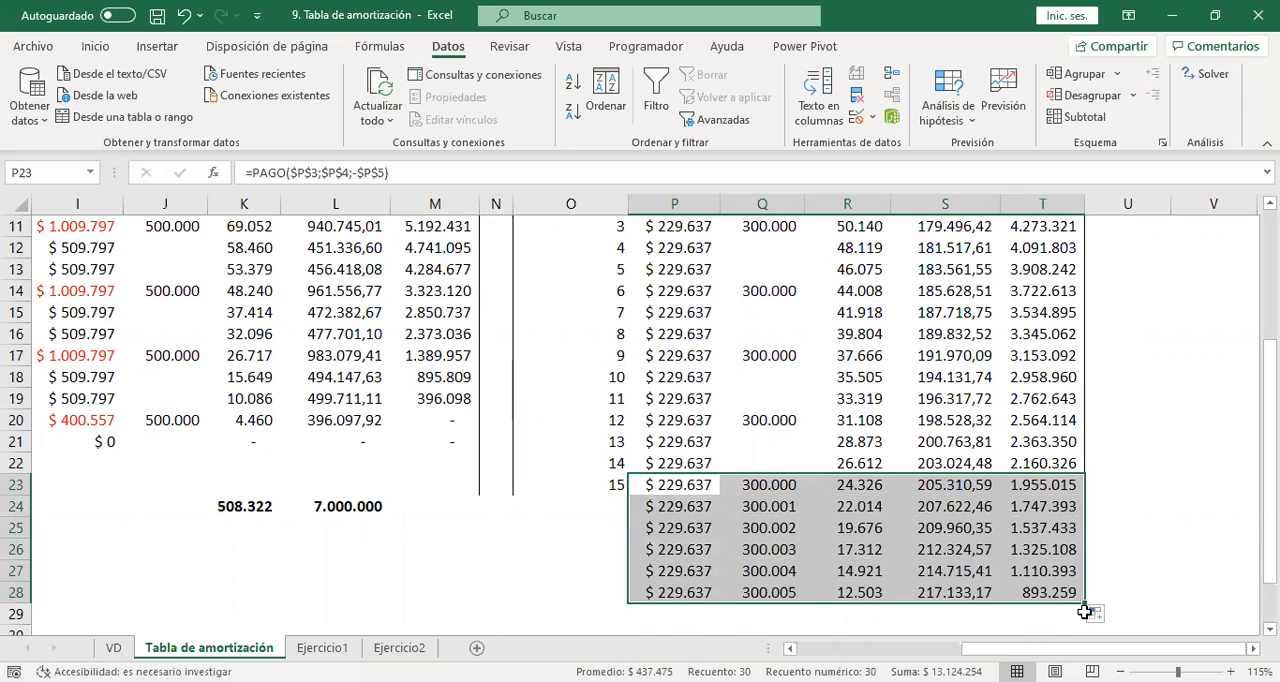
pyautogui.moveTo(1084, 603)
pyautogui.mouseDown()
pyautogui.moveTo(1085, 632)
pyautogui.moveTo(1143, 517)
pyautogui.moveTo(1086, 598)
pyautogui.mouseUp()
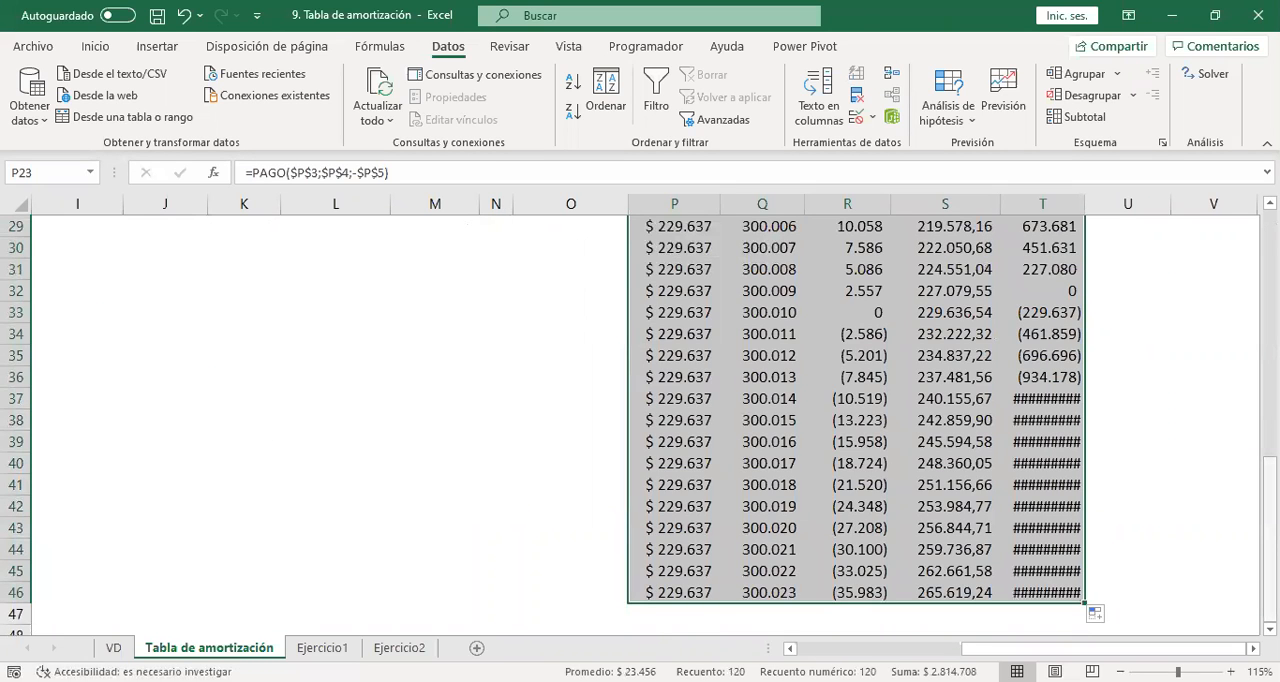
pyautogui.moveTo(1270, 572); pyautogui.dragTo(1270, 487)
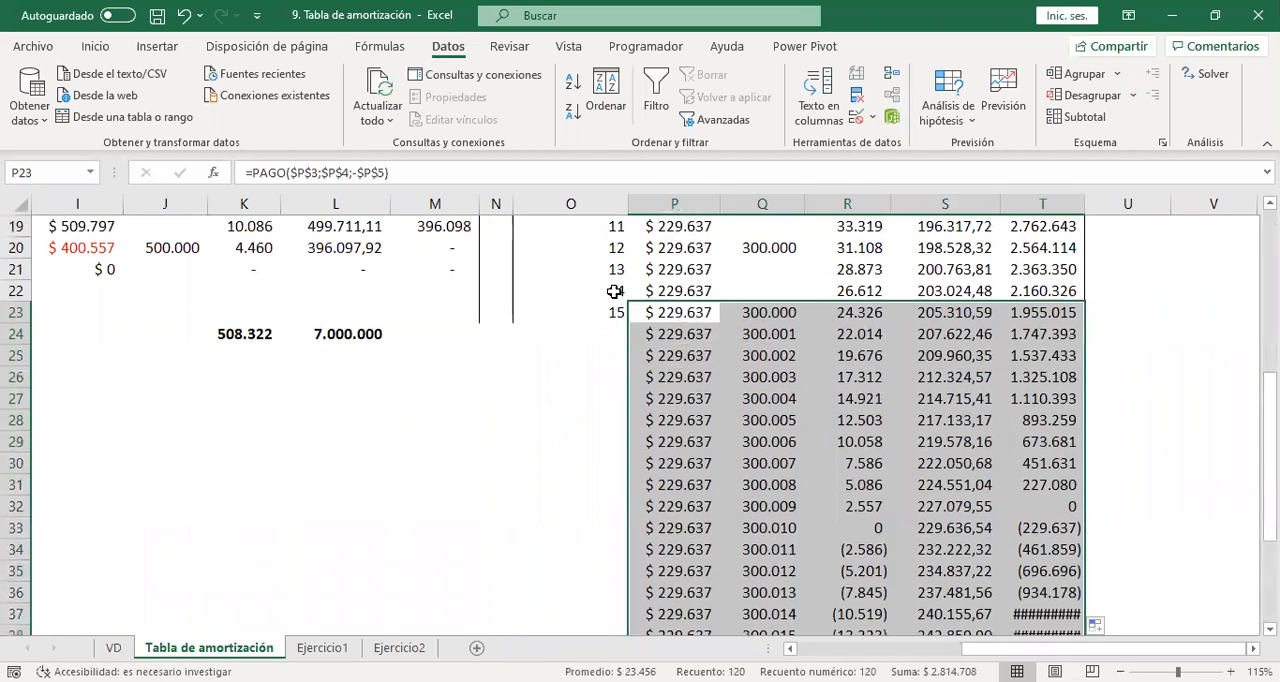
pyautogui.moveTo(615, 293); pyautogui.dragTo(629, 510)
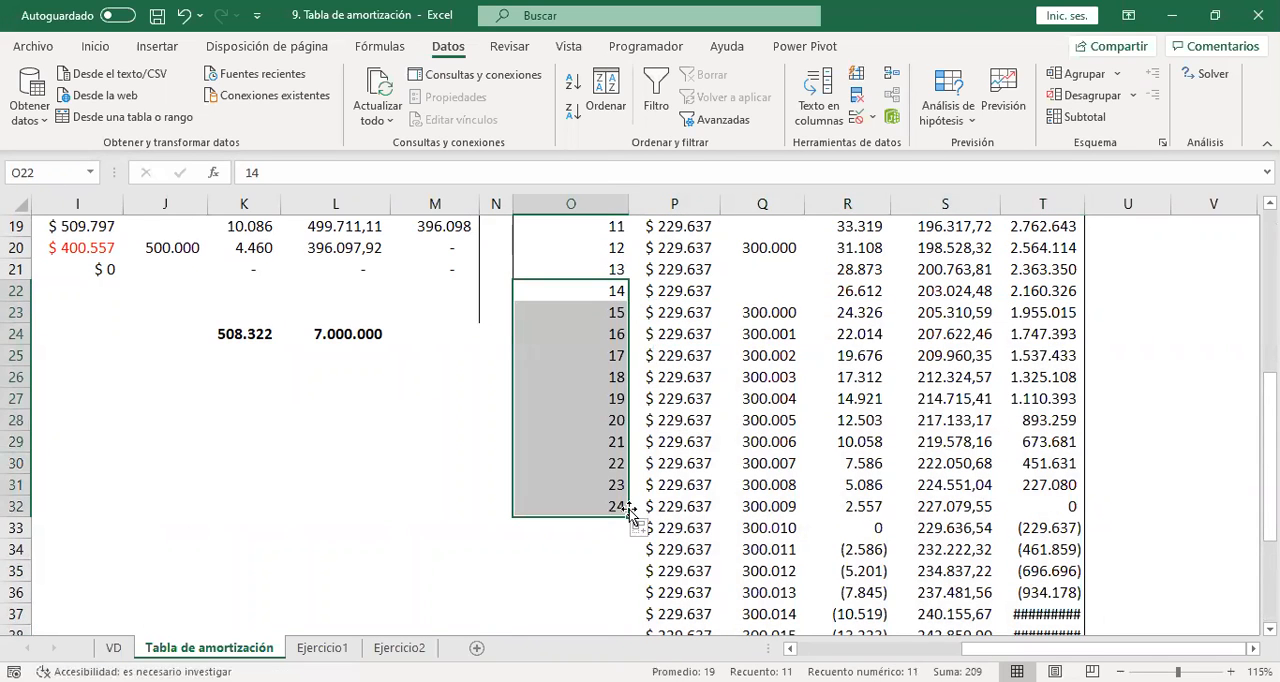
pyautogui.click(1052, 507)
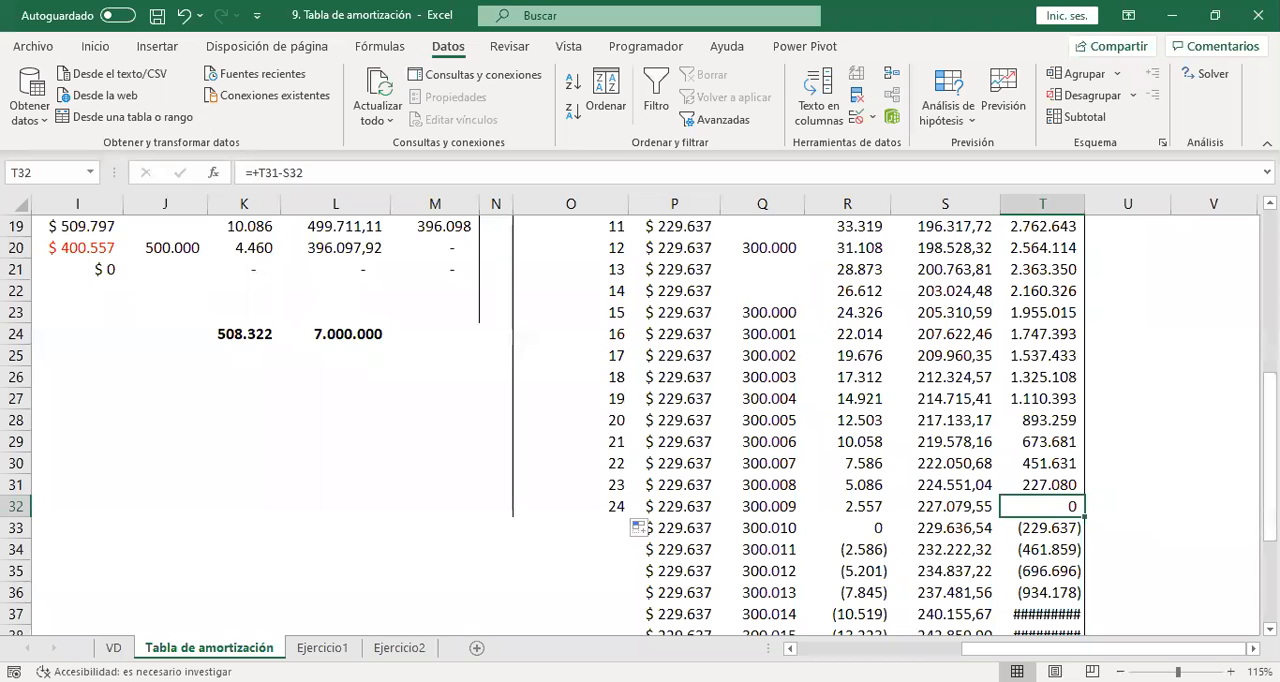
# Run Goal Seek on the 24-period schedule to bring P9 to 350000 by changing the loan amount in P5, accepting the solution.
pyautogui.scroll(6, 640, 425)
pyautogui.scroll(-1, 777, 394)
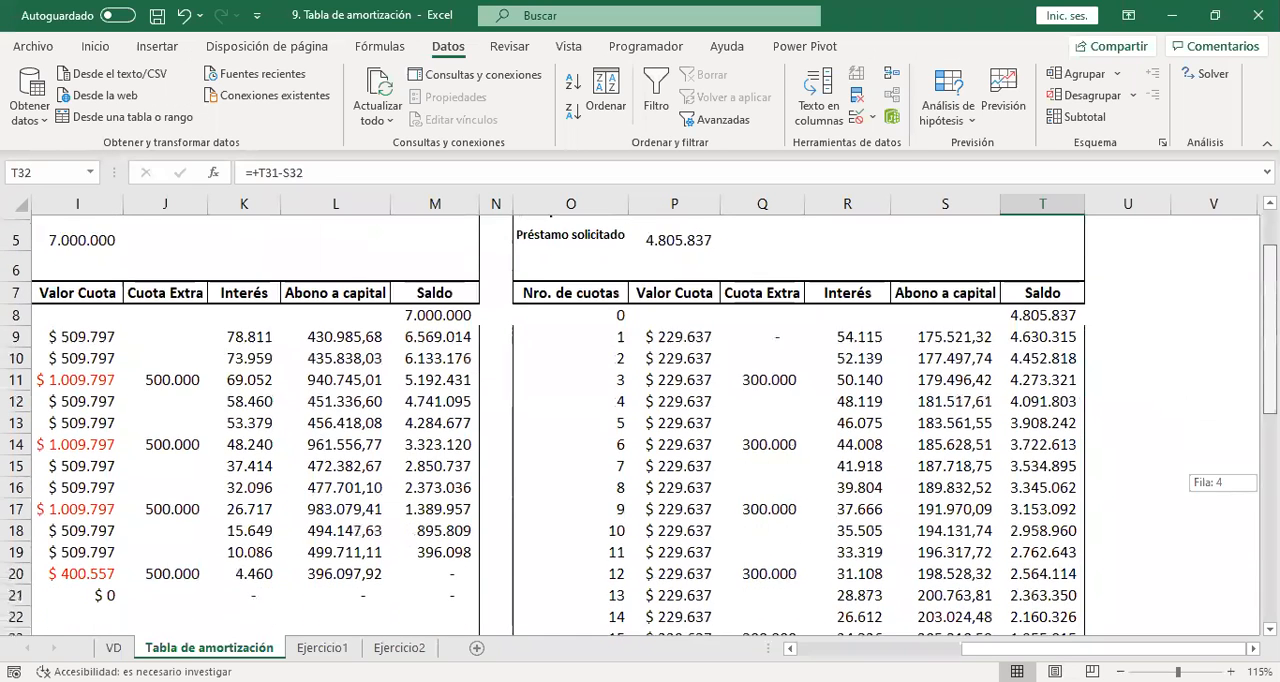
pyautogui.click(670, 333)
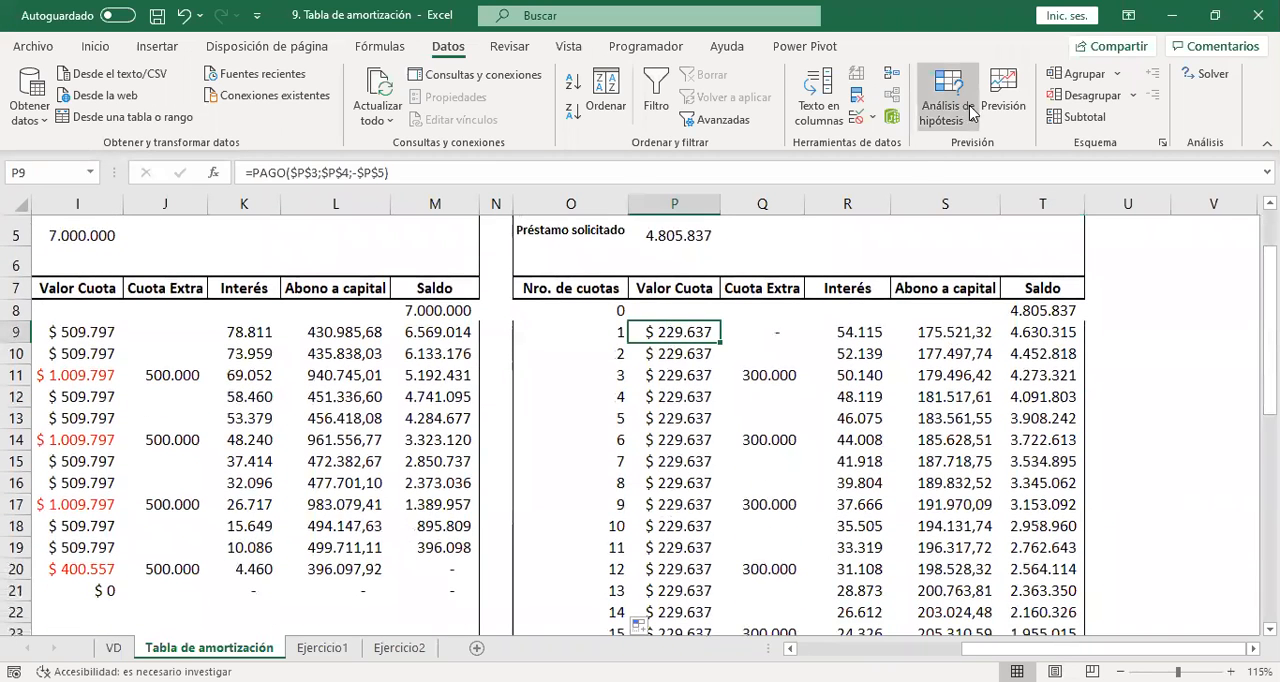
pyautogui.click(945, 105)
pyautogui.click(965, 184)
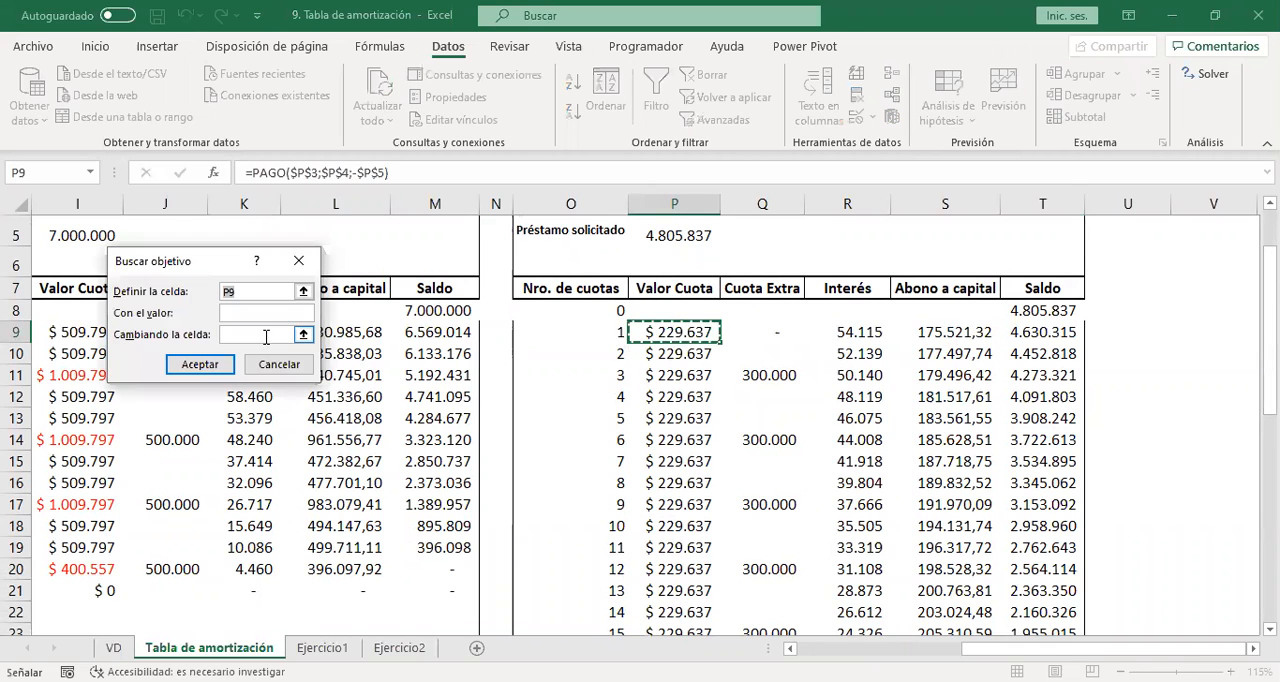
pyautogui.click(264, 314)
pyautogui.write('350')
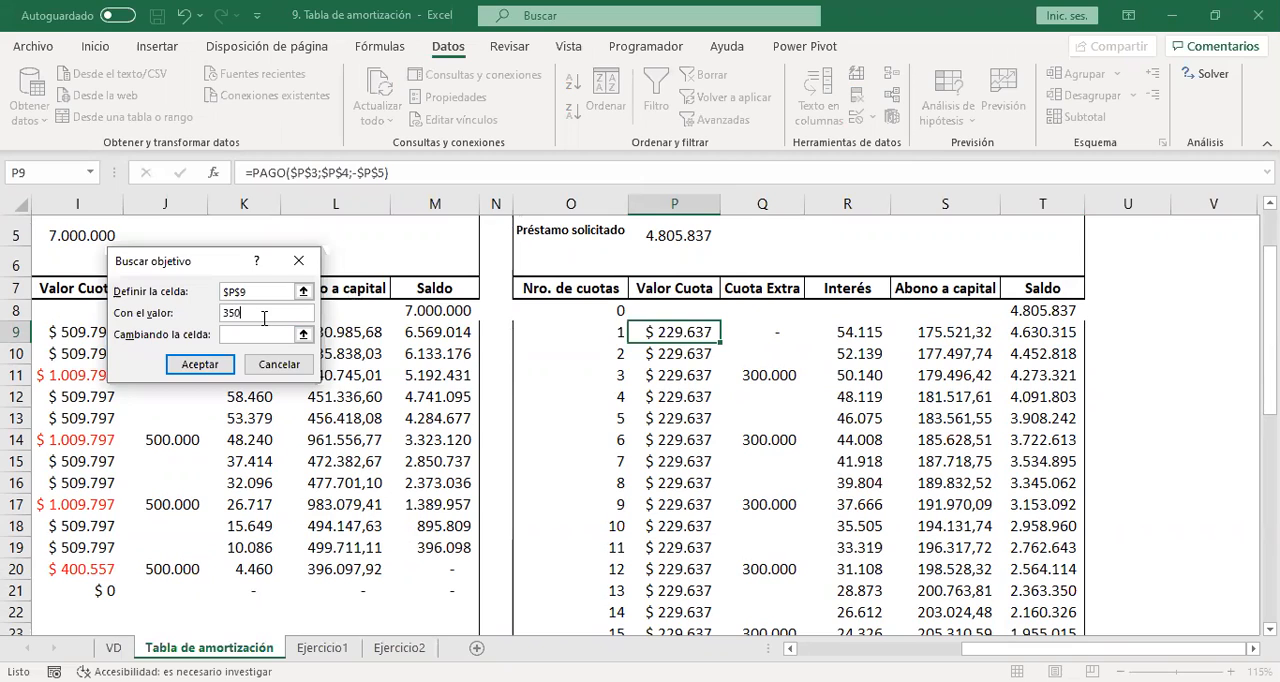
pyautogui.write('000')
pyautogui.click(266, 334)
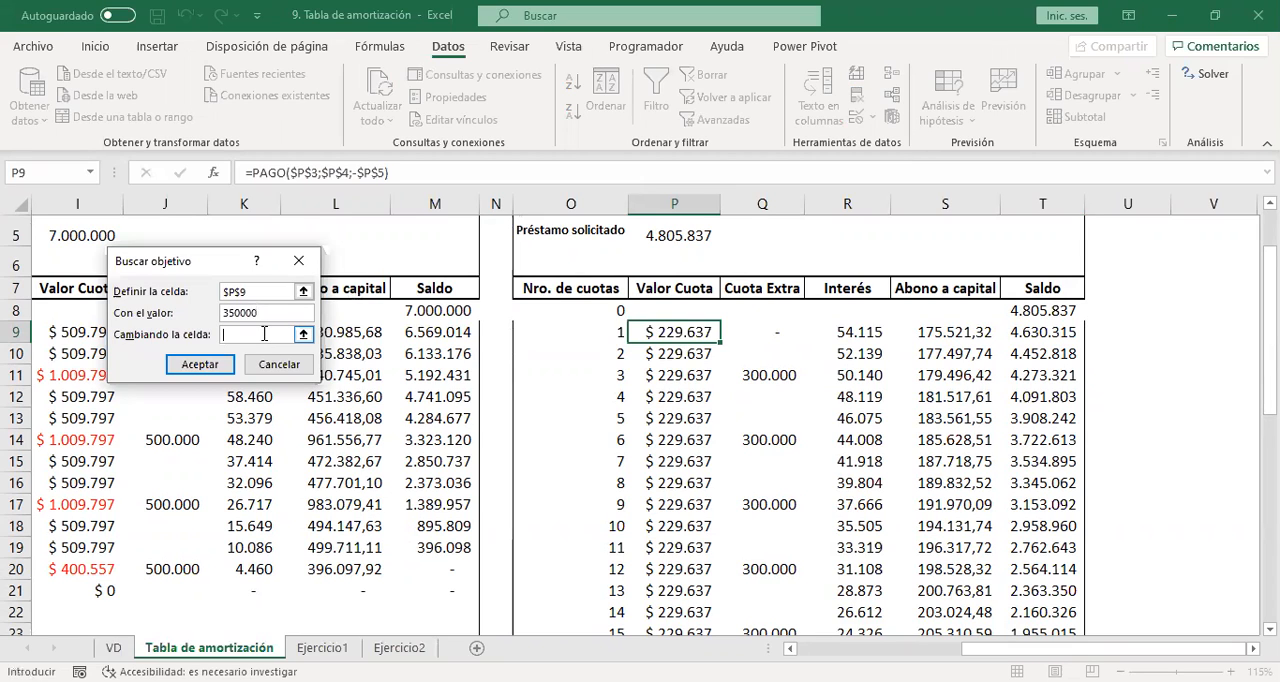
pyautogui.click(690, 233)
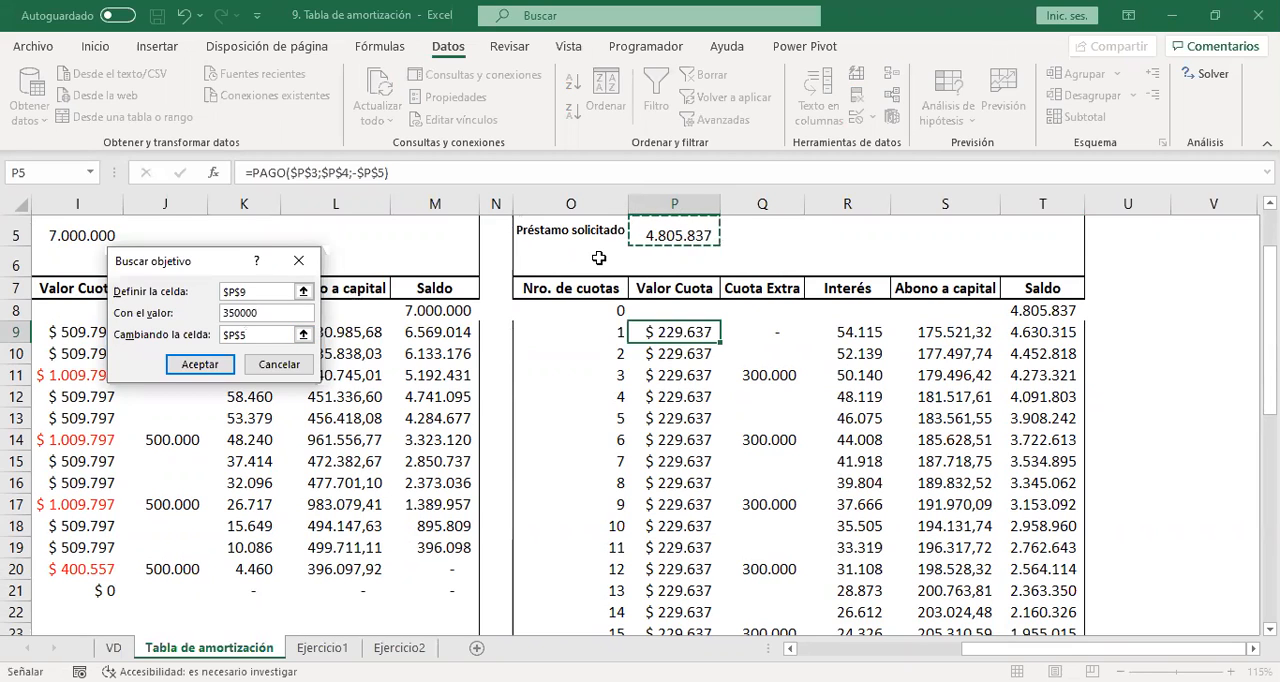
pyautogui.click(200, 365)
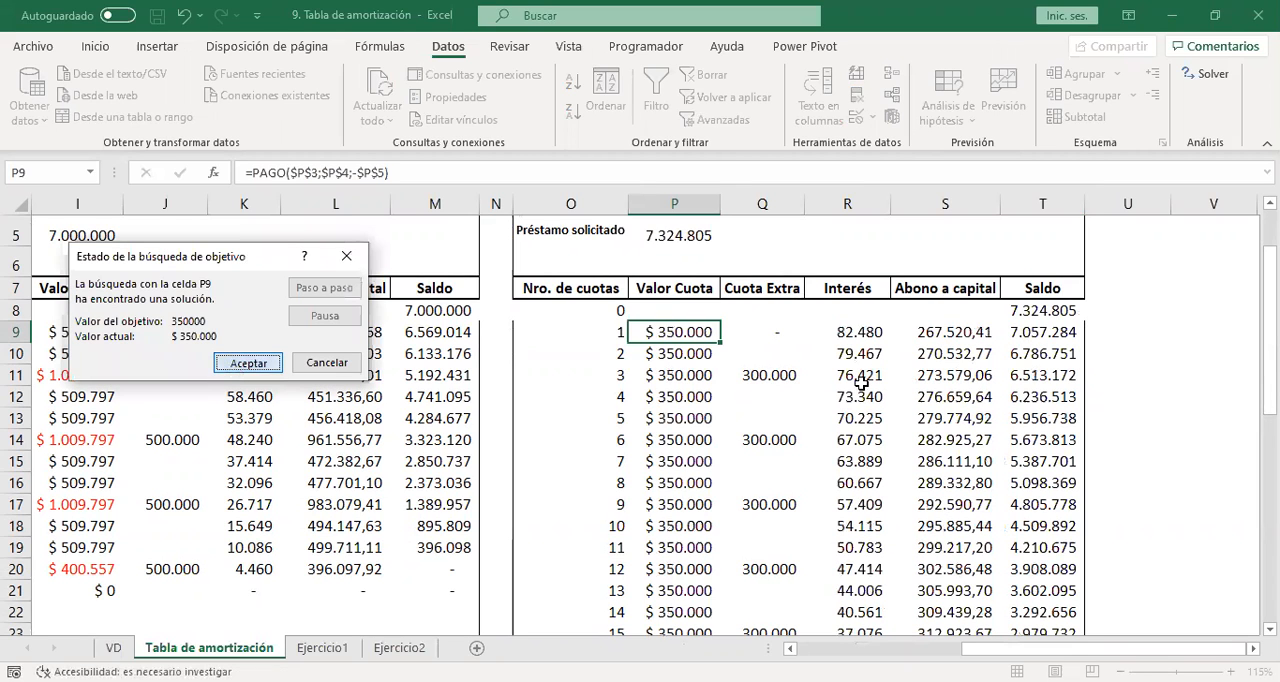
pyautogui.press('Return')
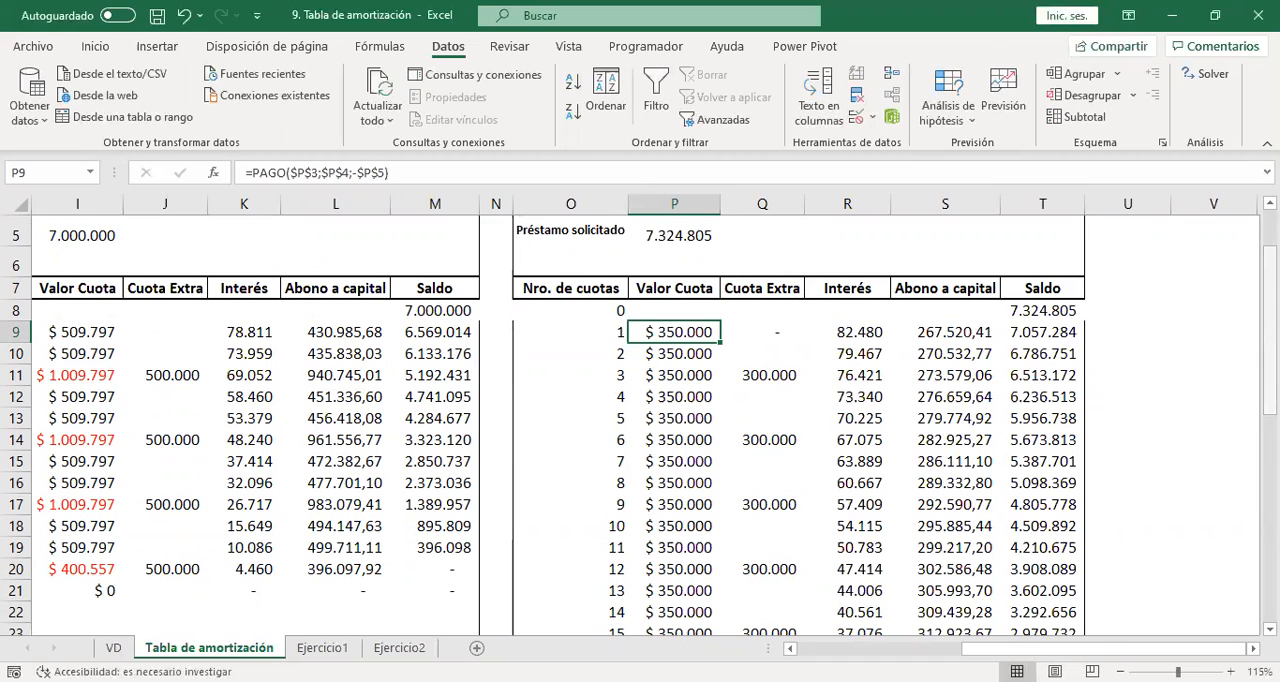
# Inspect the loan amount in P5 and undo the last Goal Seek change.
pyautogui.rightClick(1270, 307)
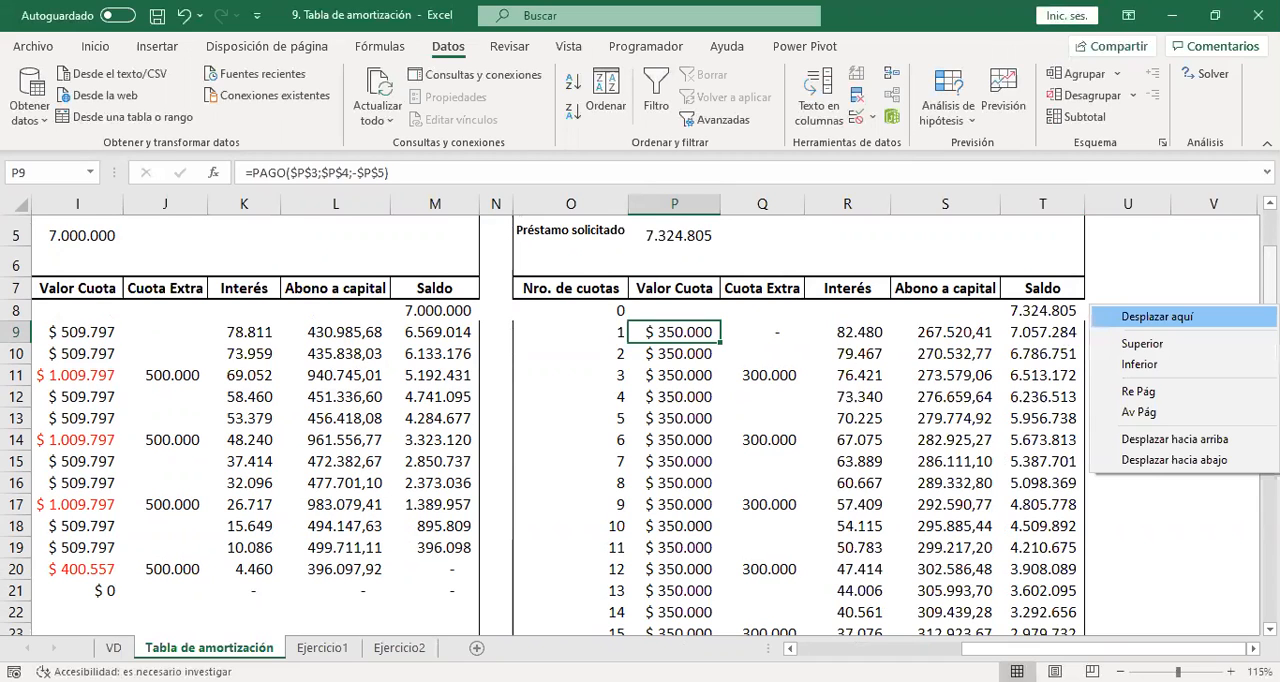
pyautogui.click(1270, 297)
pyautogui.moveTo(1270, 290); pyautogui.dragTo(1246, 252)
pyautogui.rightClick(1246, 246)
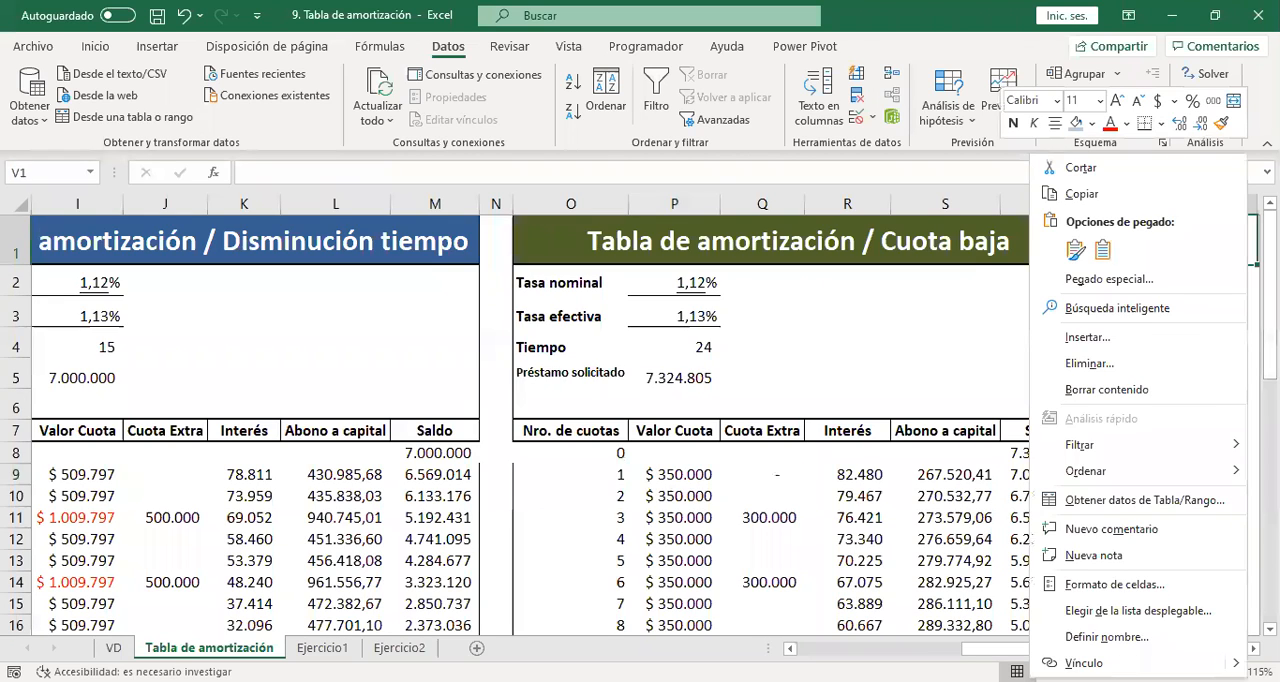
pyautogui.click(703, 376)
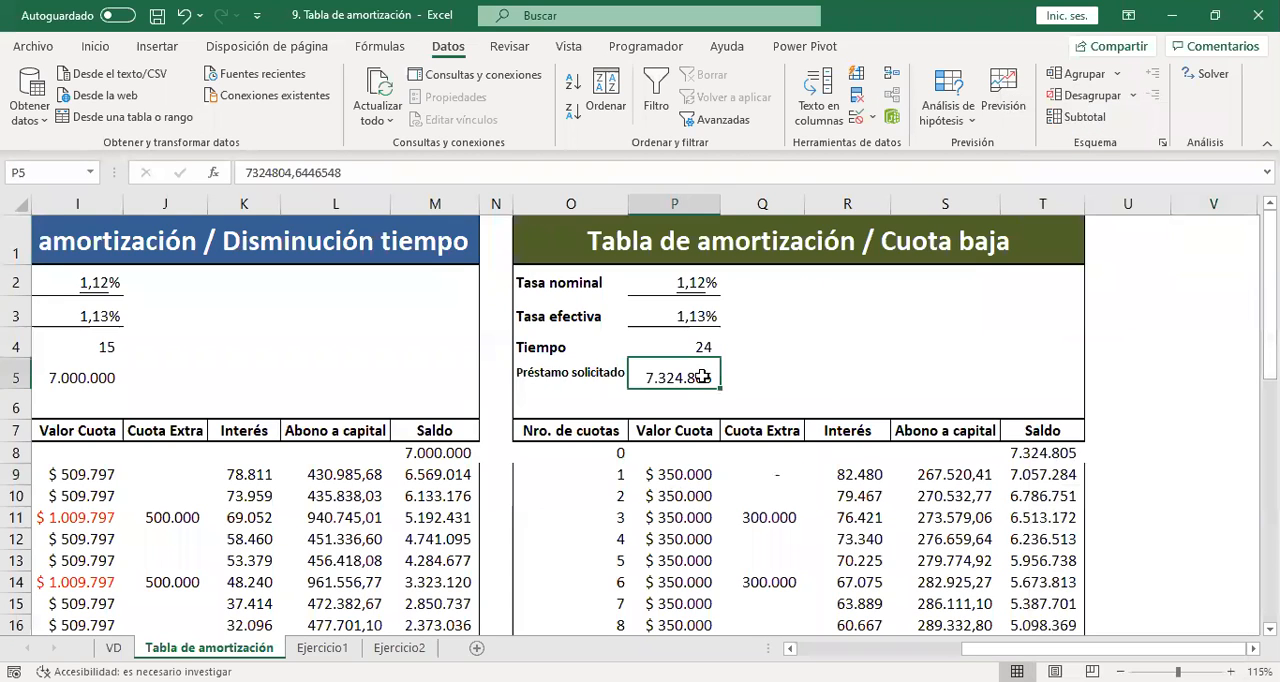
pyautogui.hotkey('ctrl', 'z')
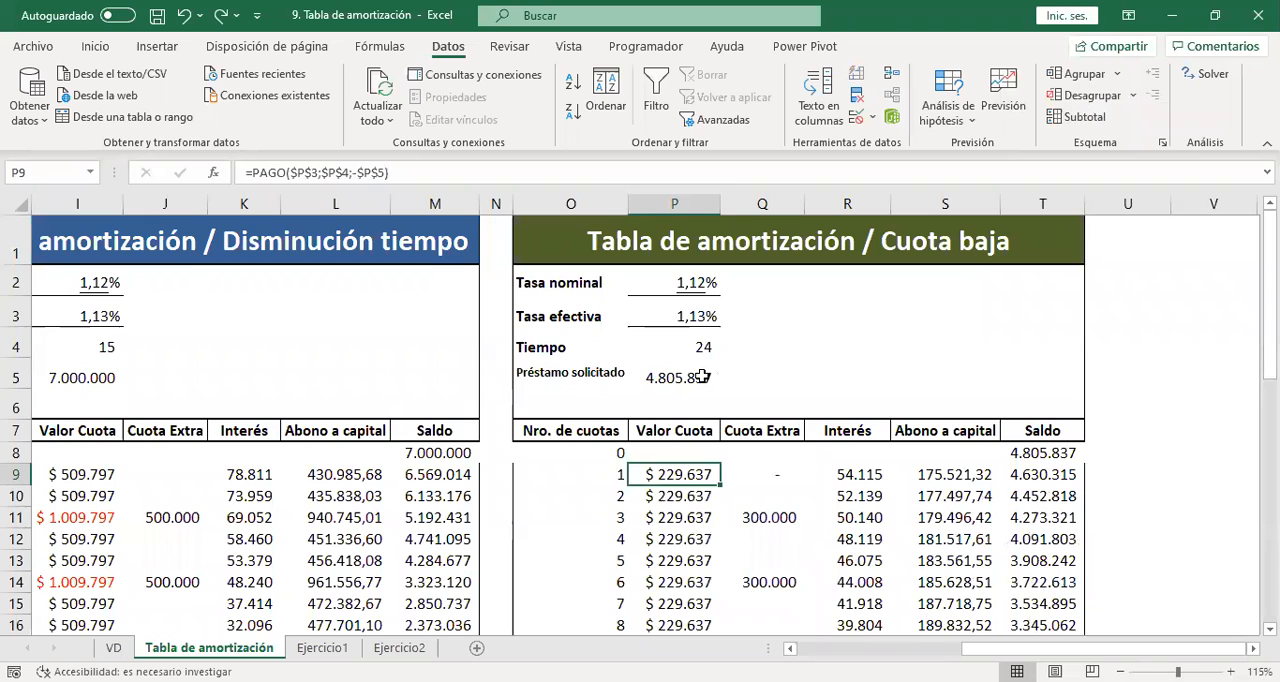
# Set the Préstamo solicitado of the Cuota baja table in P5 to 7000000.
pyautogui.click(703, 376)
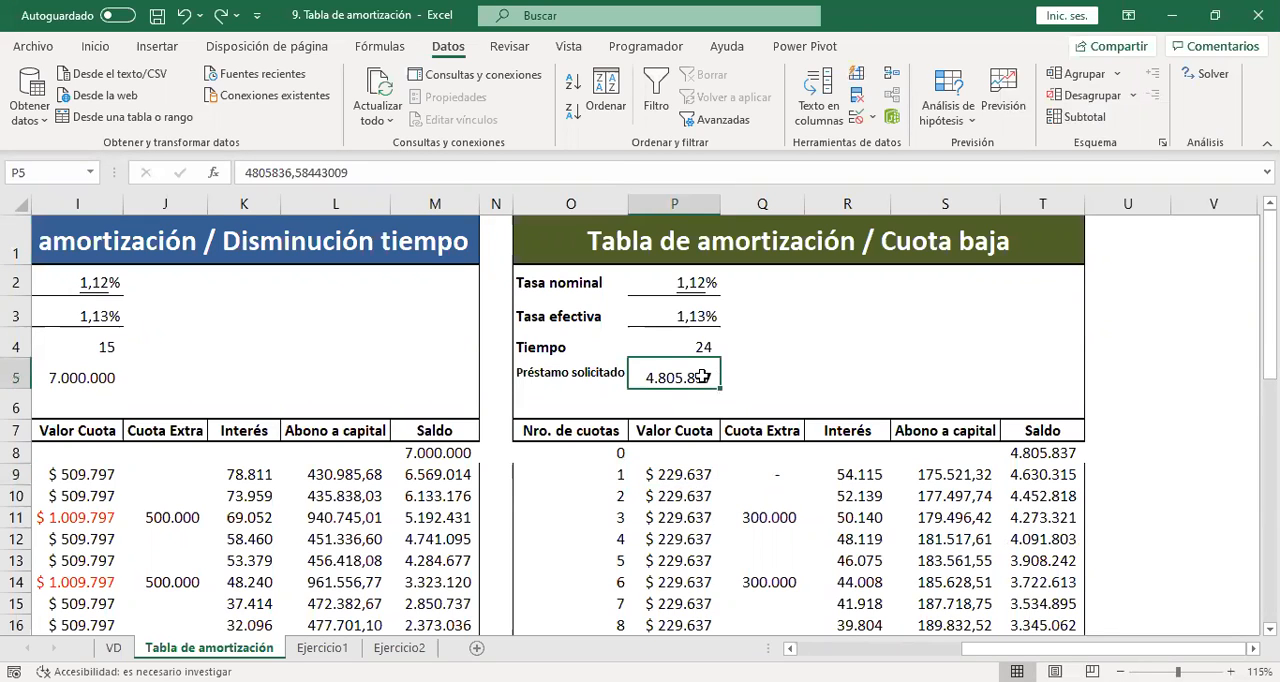
pyautogui.write('7.000.0')
pyautogui.write('00000')
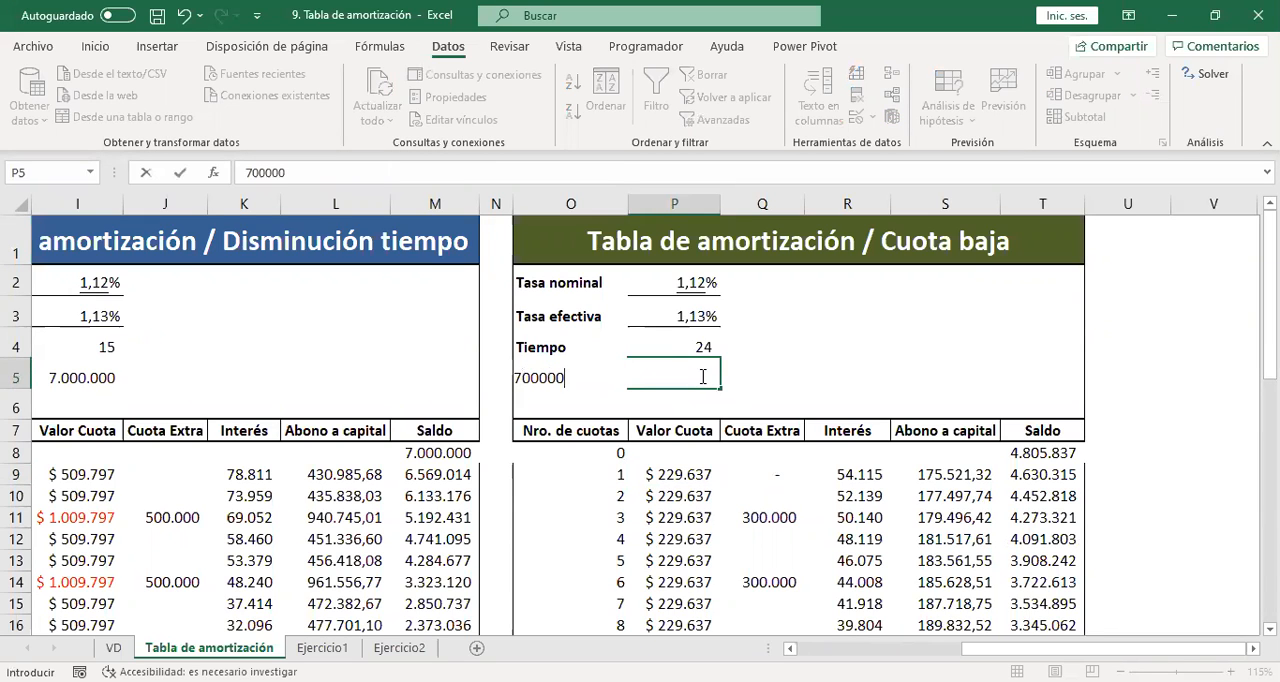
pyautogui.press('Return')
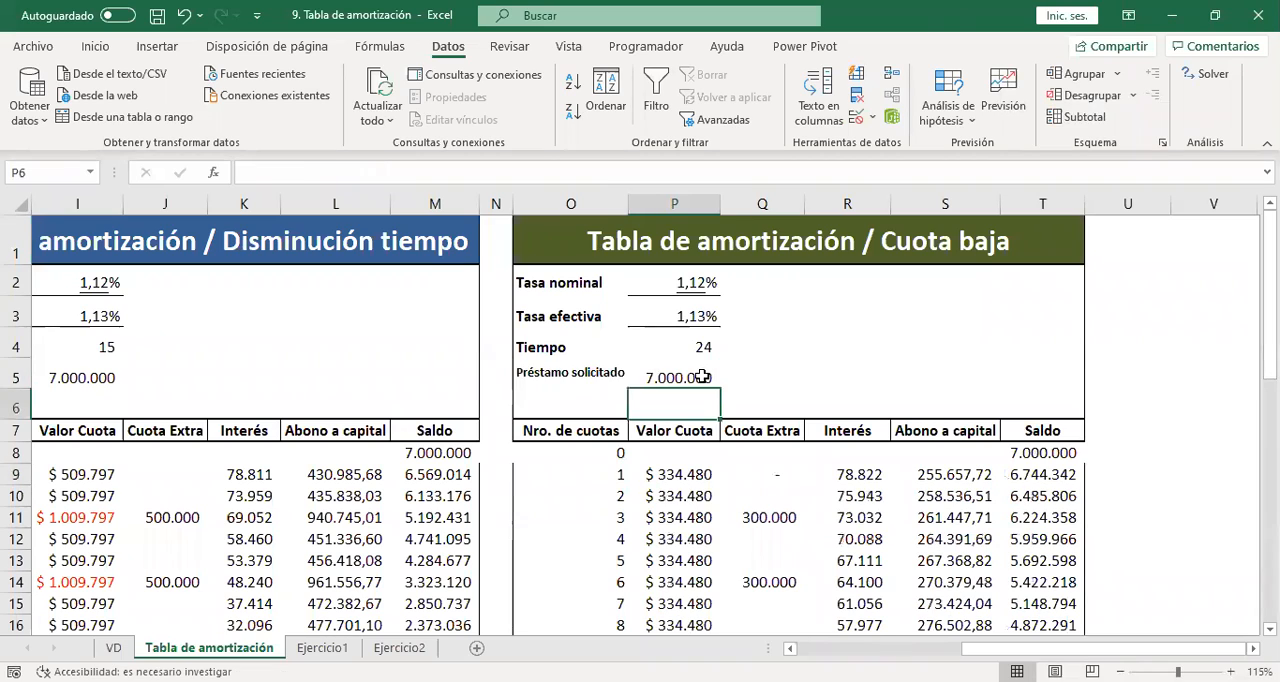
# Run Goal Seek to bring the installment in P9 to 350000 by changing the Tiempo in P4, and keep the solution.
pyautogui.click(685, 473)
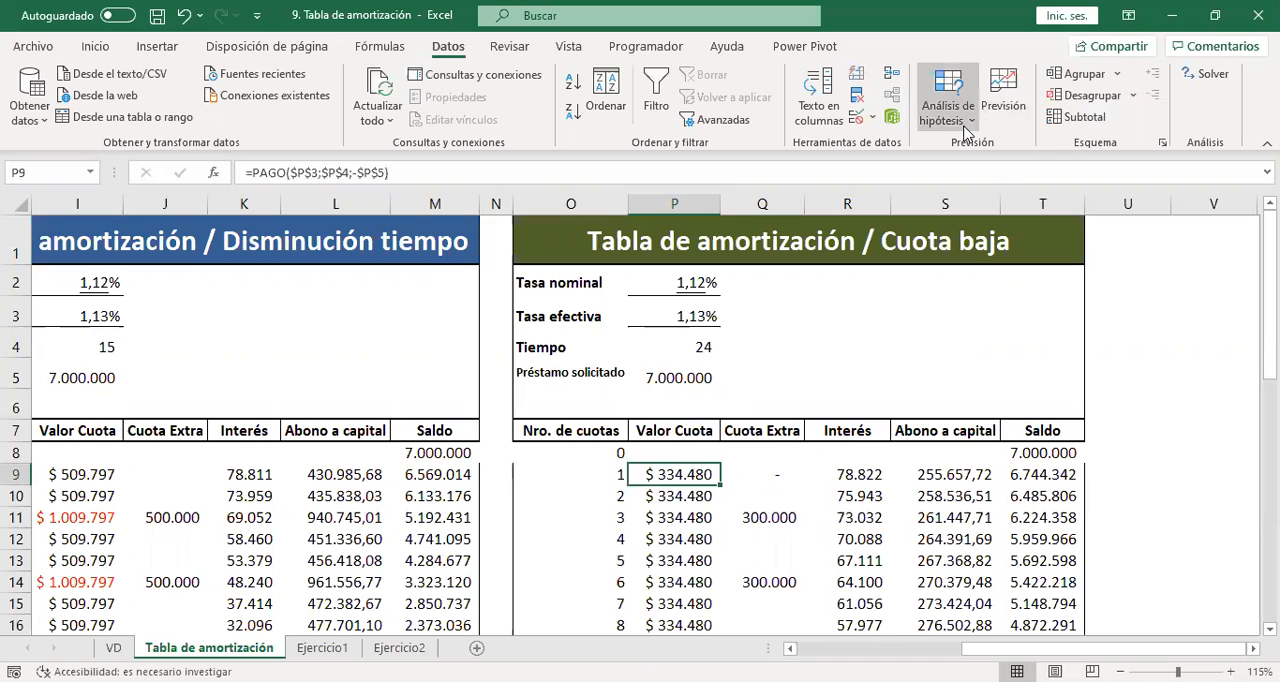
pyautogui.click(972, 163)
pyautogui.click(688, 470)
pyautogui.click(290, 306)
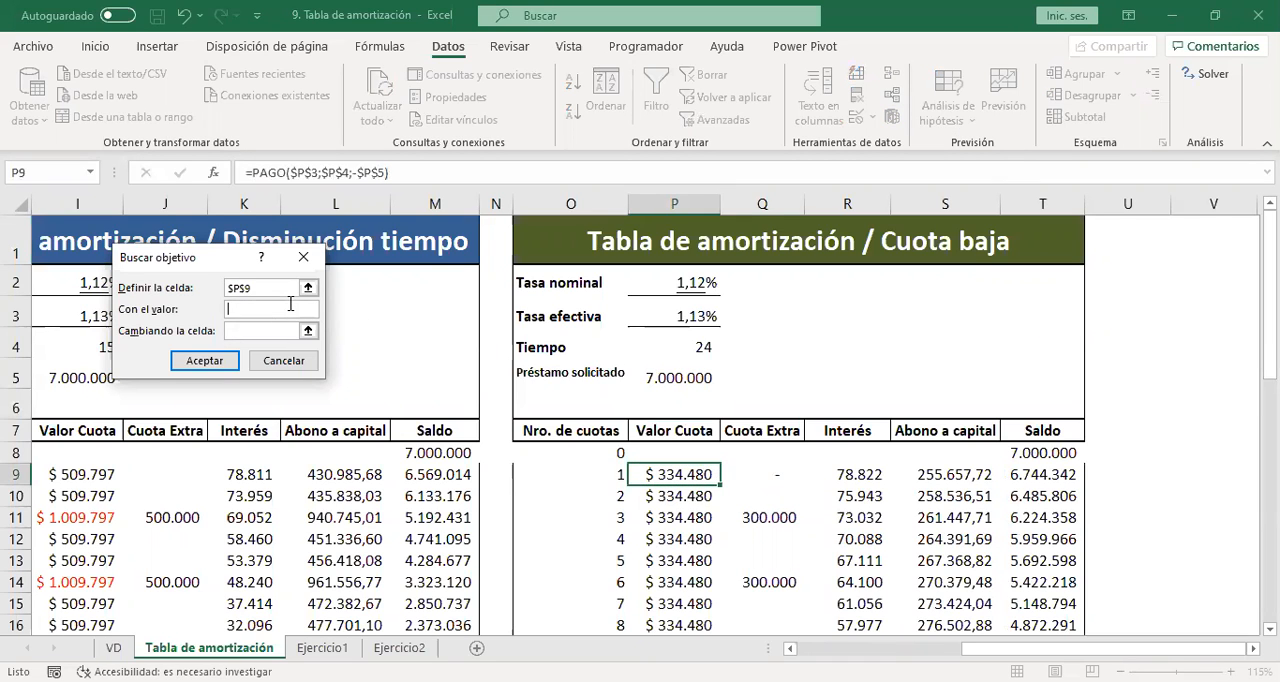
pyautogui.write('350000')
pyautogui.click(268, 330)
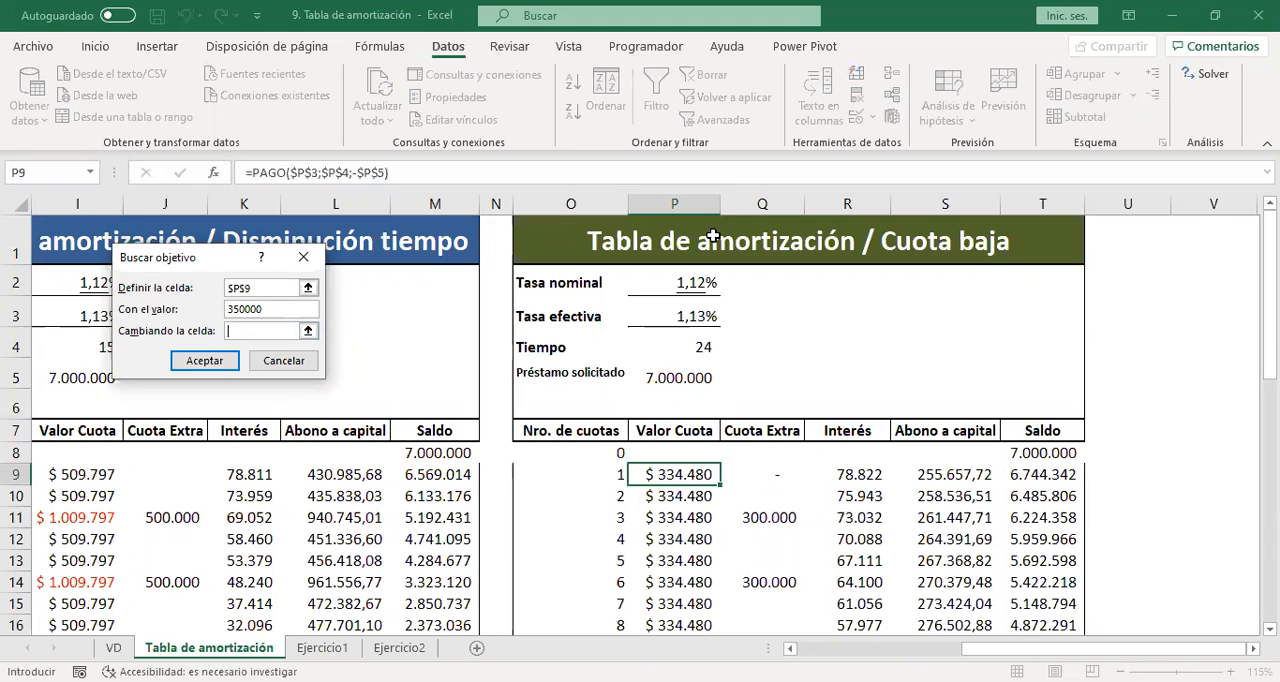
pyautogui.click(681, 348)
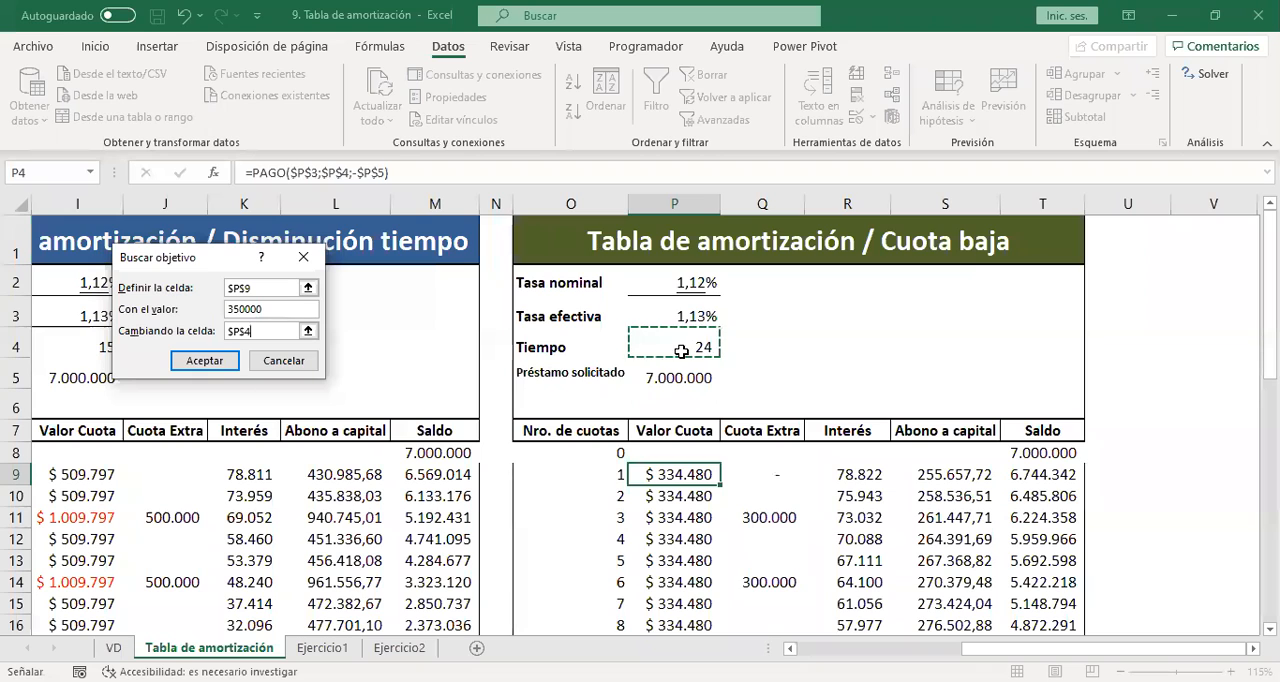
pyautogui.click(205, 363)
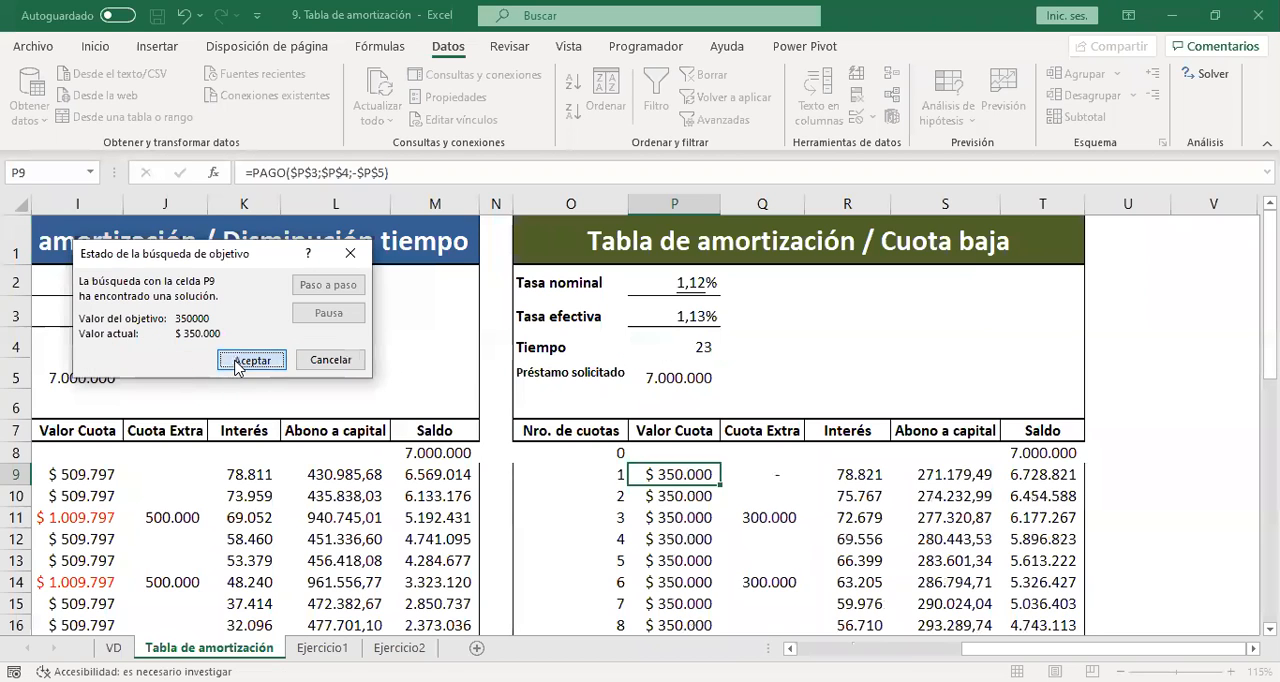
pyautogui.click(249, 361)
# Inspect the loan amount in P5 and the Tiempo in P4, and check the Valor Cuota column and balances through the schedule's end.
pyautogui.click(786, 354)
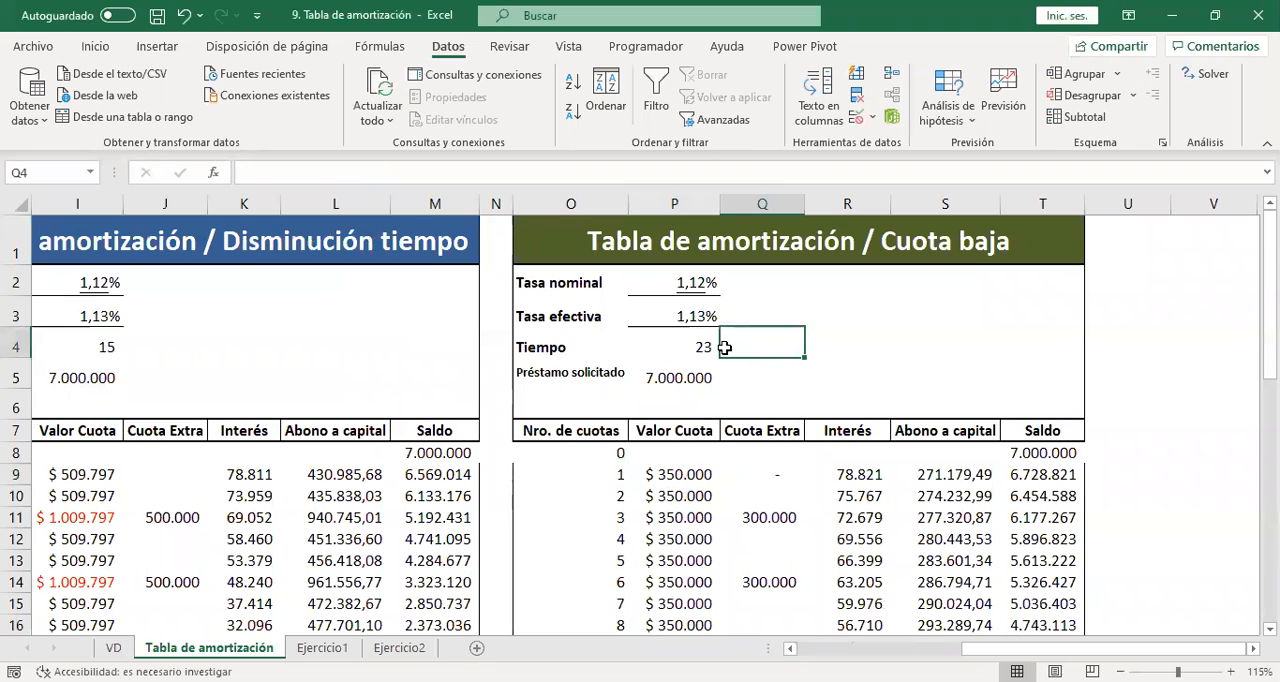
pyautogui.click(673, 379)
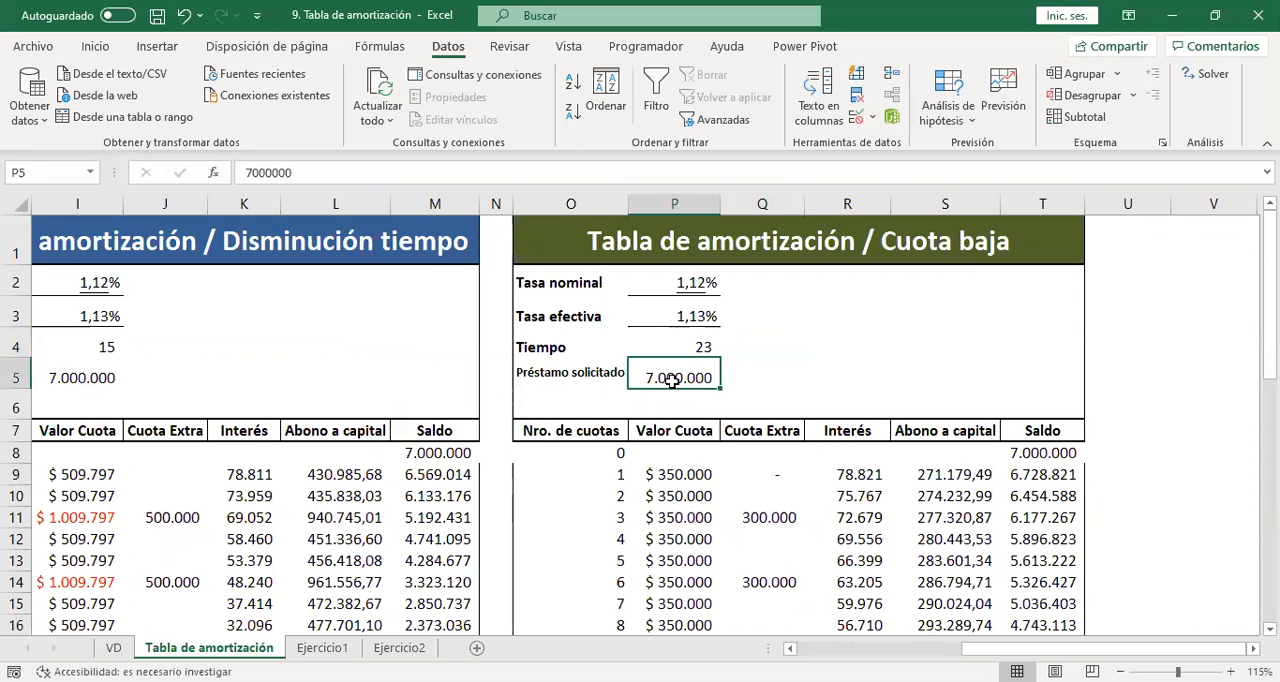
pyautogui.click(694, 350)
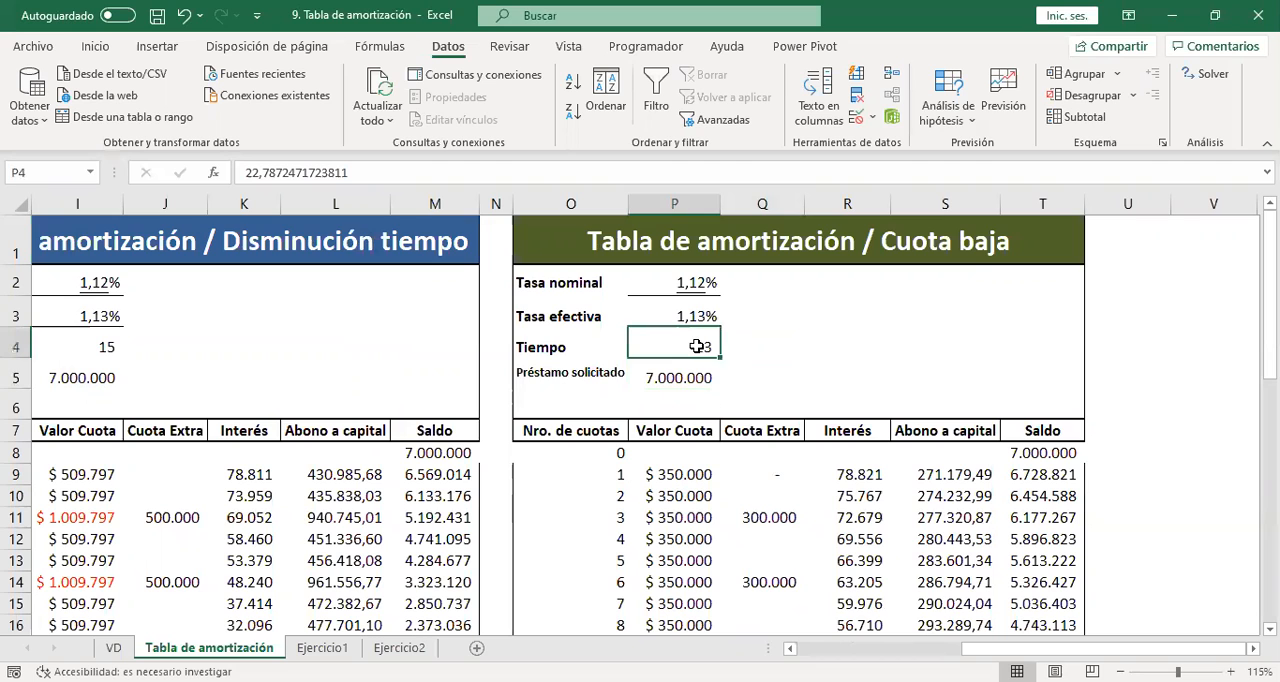
pyautogui.click(676, 474)
pyautogui.press('Down')
pyautogui.press('Down')
pyautogui.press('Down')
pyautogui.press('Down')
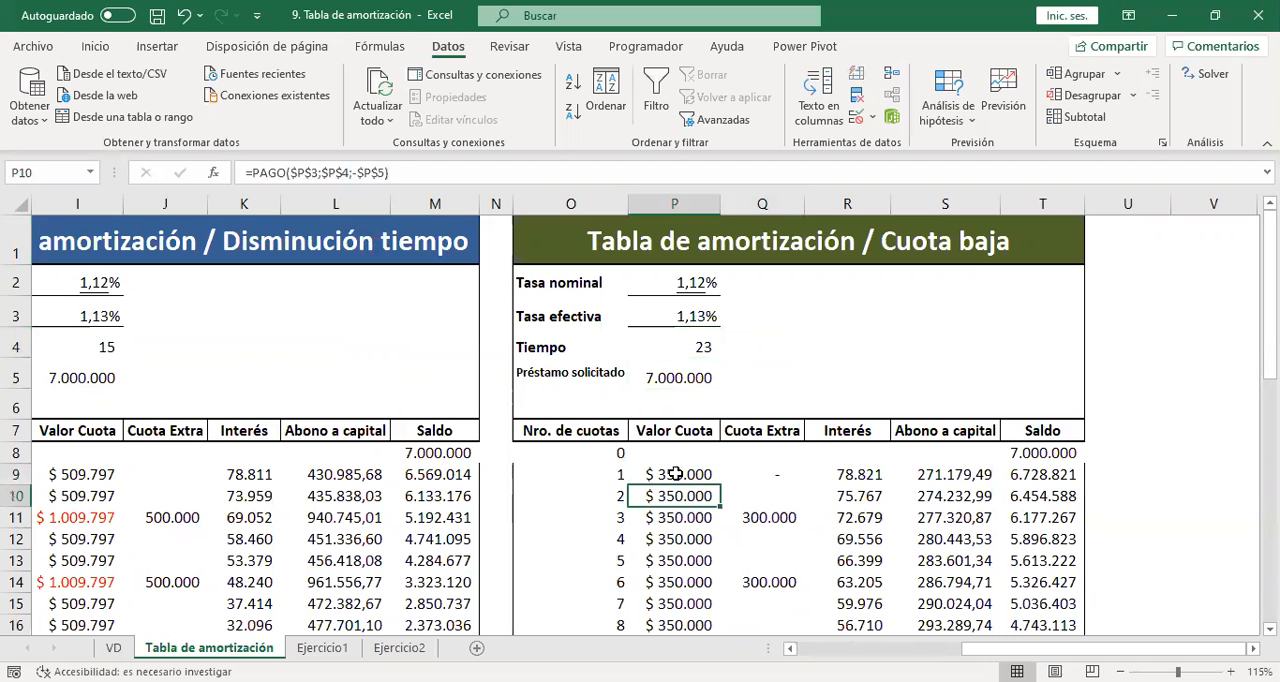
pyautogui.press('Down')
pyautogui.press('Down')
pyautogui.press('Down')
pyautogui.press('Down')
pyautogui.press('Down')
pyautogui.press('Down')
pyautogui.press('Down')
pyautogui.press('Down')
pyautogui.press('Down')
pyautogui.press('Down')
pyautogui.press('Down')
pyautogui.press('Down')
pyautogui.press('Down')
pyautogui.press('Down')
pyautogui.press('Down')
pyautogui.press('Down')
pyautogui.press('Down')
pyautogui.press('Down')
pyautogui.press('Down')
pyautogui.press('Down')
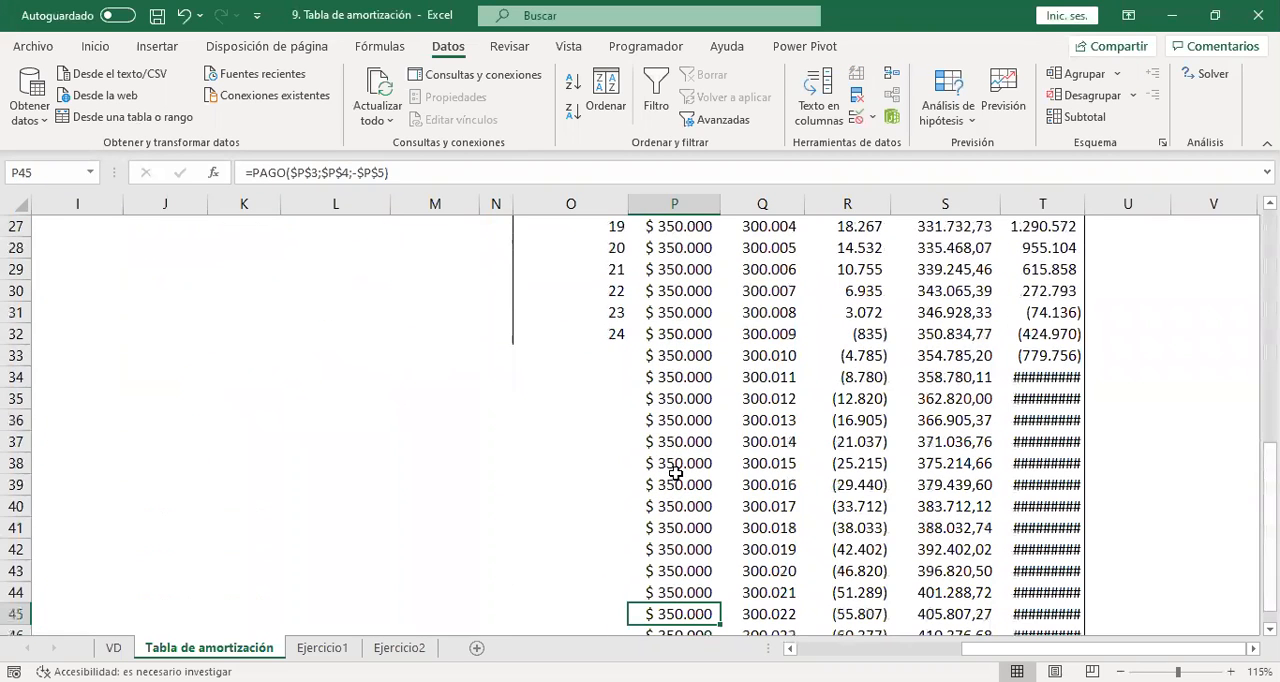
pyautogui.press('Down')
pyautogui.press('Down')
pyautogui.press('Down')
pyautogui.press('Down')
pyautogui.press('Down')
pyautogui.press('Down')
pyautogui.press('Down')
pyautogui.press('Down')
pyautogui.press('Down')
pyautogui.press('Down')
pyautogui.press('Down')
pyautogui.press('Up')
pyautogui.press('Up')
pyautogui.press('Up')
pyautogui.press('Up')
pyautogui.press('Up')
pyautogui.press('Up')
pyautogui.press('Up')
pyautogui.press('Up')
pyautogui.press('Up')
pyautogui.press('Up')
pyautogui.press('Up')
pyautogui.press('Up')
pyautogui.press('Up')
pyautogui.press('Up')
pyautogui.press('Up')
pyautogui.press('Up')
pyautogui.press('Up')
pyautogui.press('Up')
pyautogui.press('Up')
pyautogui.press('Up')
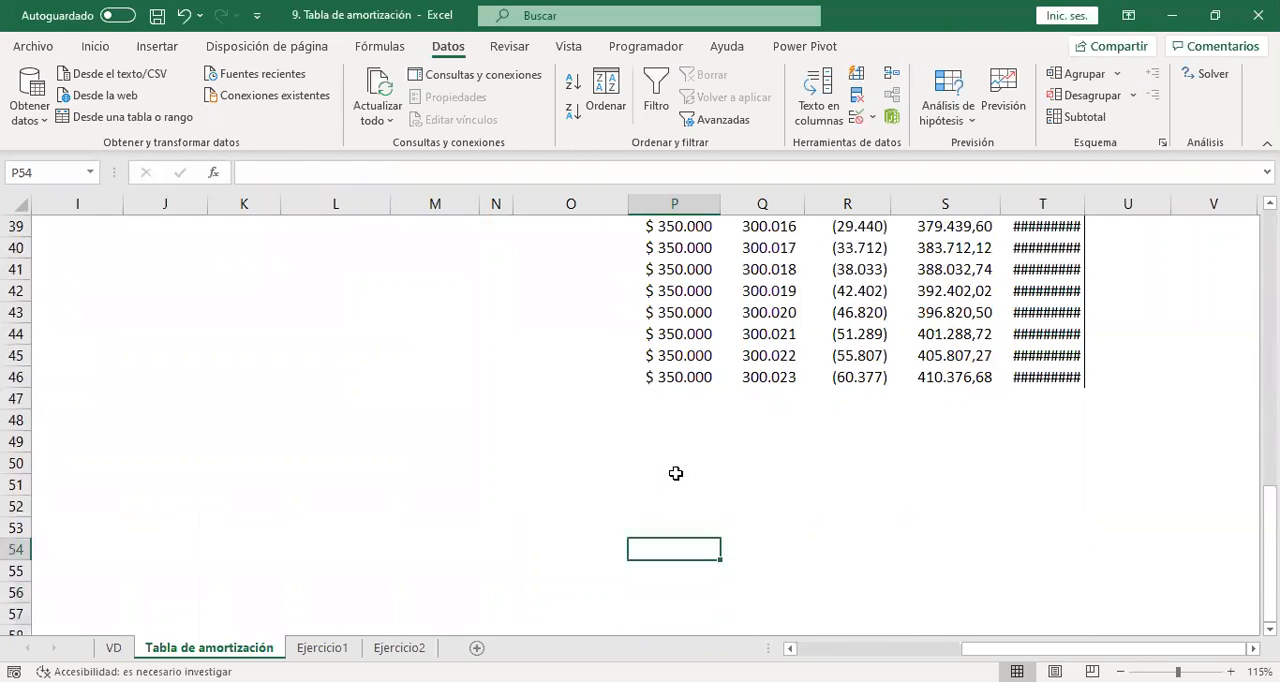
pyautogui.press('Up')
pyautogui.press('Up')
pyautogui.press('Up')
pyautogui.press('Up')
pyautogui.press('Up')
pyautogui.press('Up')
pyautogui.press('Up')
pyautogui.press('Up')
pyautogui.press('Up')
pyautogui.press('Down')
pyautogui.press('Down')
pyautogui.press('Down')
pyautogui.press('Down')
pyautogui.press('Down')
pyautogui.press('Down')
pyautogui.press('Down')
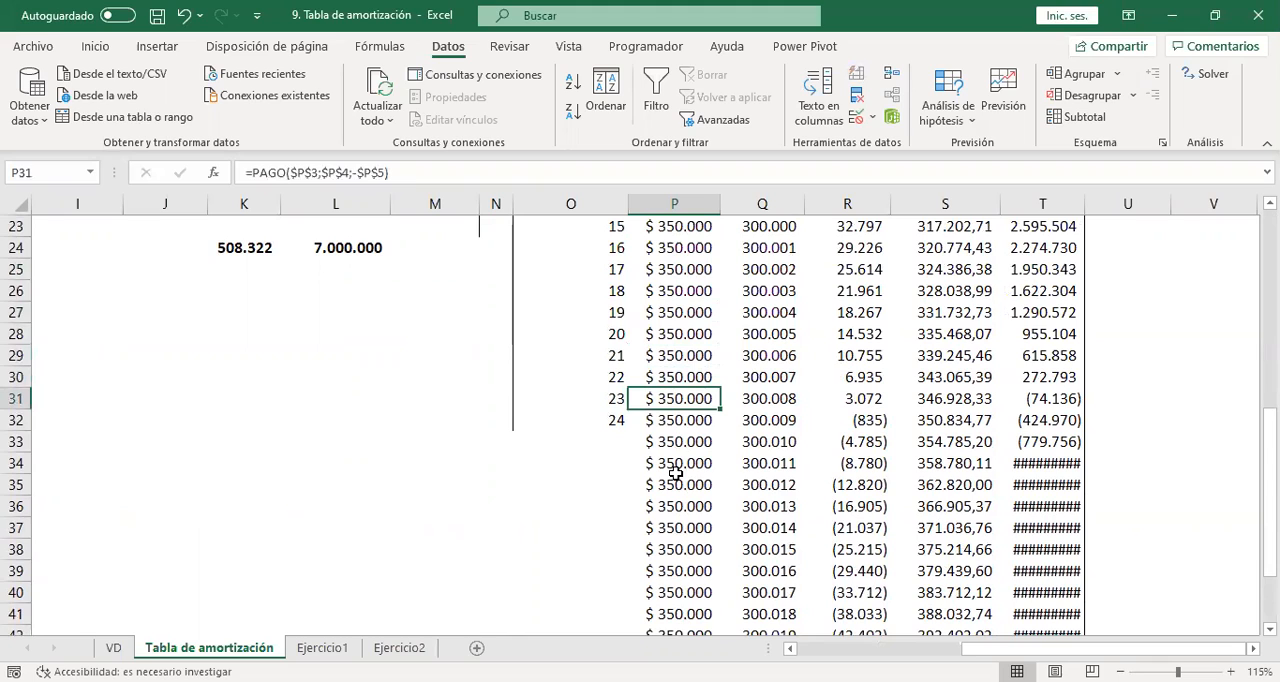
# Replace the Valor Cuota of installment 23 in P31 with the formula +T30+R31, adding the previous balance and the period's interest.
pyautogui.write('+')
pyautogui.press('Right')
pyautogui.press('Right')
pyautogui.press('Right')
pyautogui.press('Right')
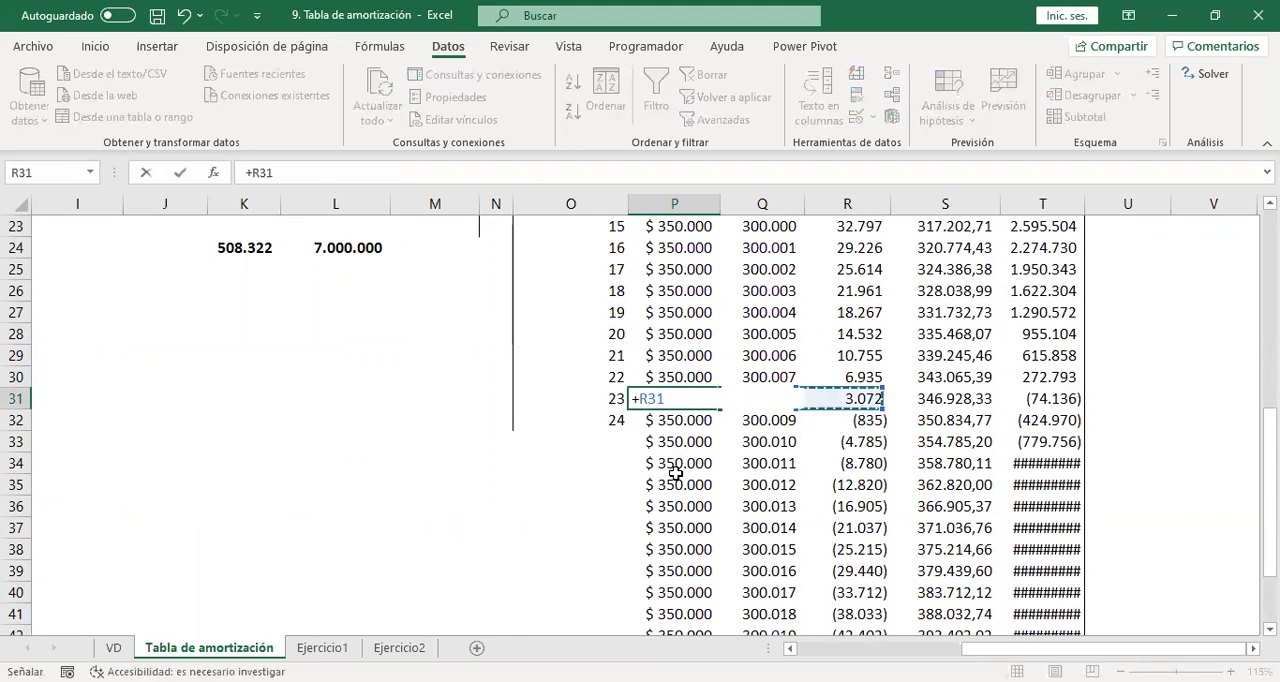
pyautogui.press('Up')
pyautogui.write('+')
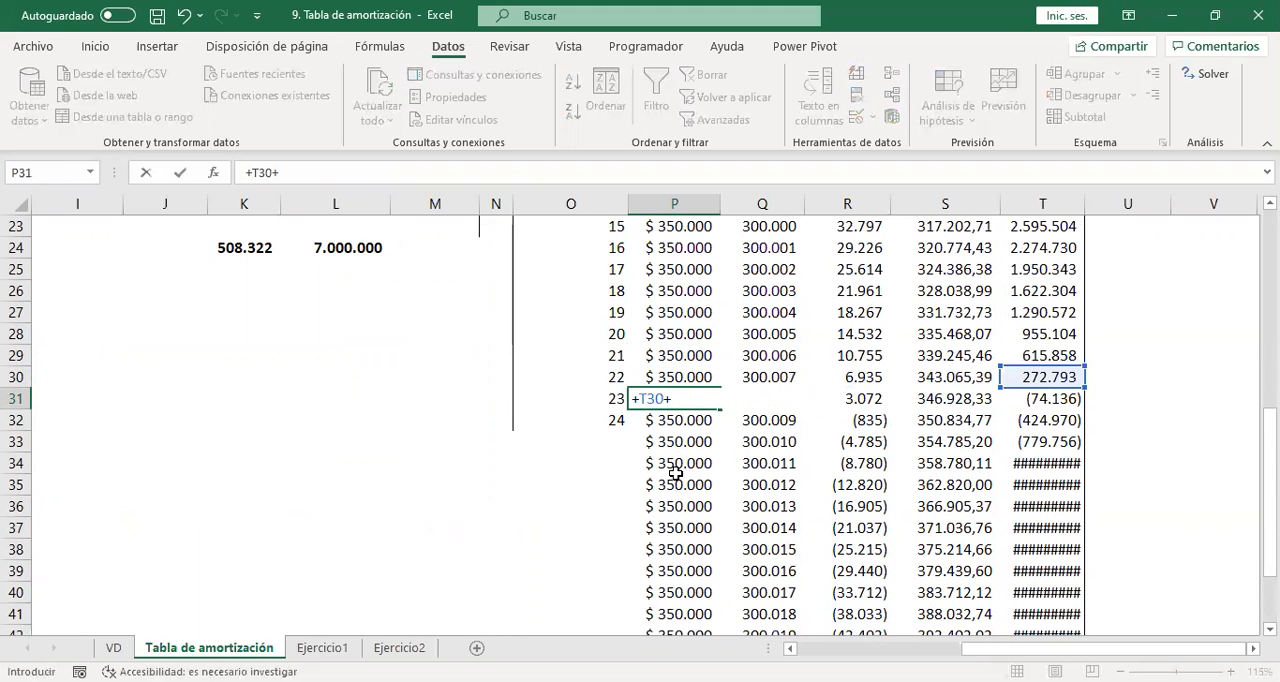
pyautogui.press('Right')
pyautogui.press('Right')
pyautogui.press('Return')
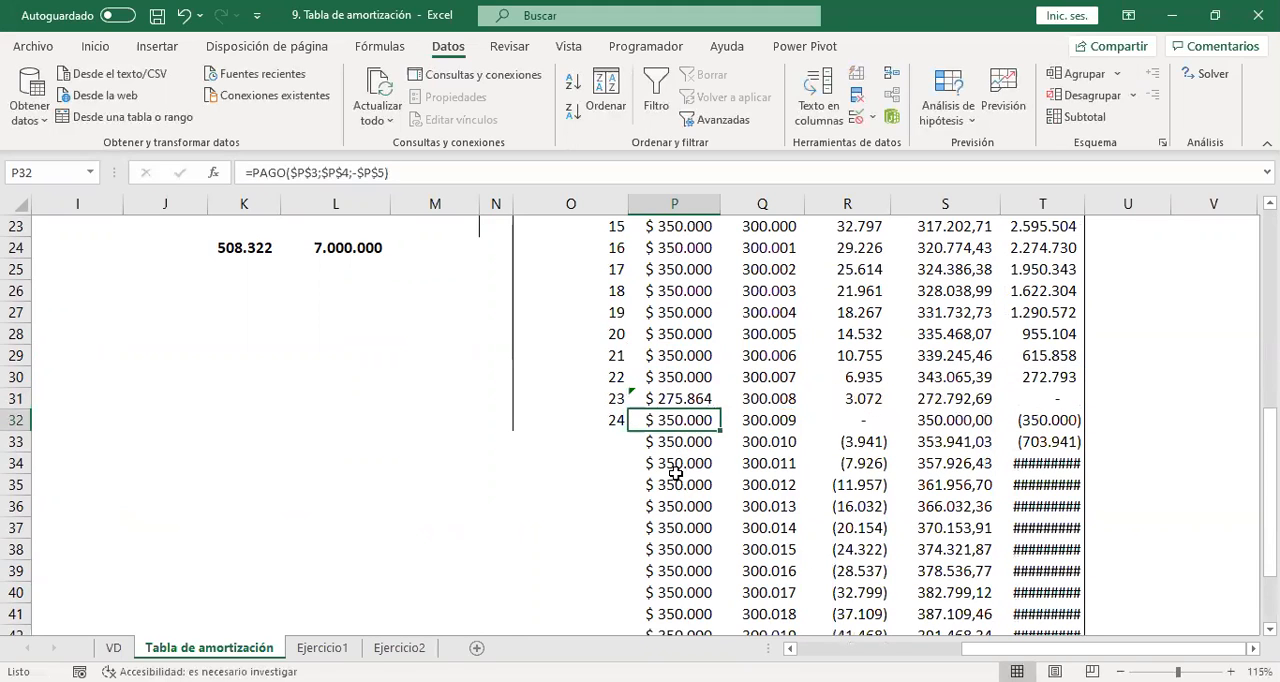
# Check the Saldo column of the Cuota baja table from installment 23 in T31 back up to the table's start.
pyautogui.press('Up')
pyautogui.press('Right')
pyautogui.press('Right')
pyautogui.press('Right')
pyautogui.press('Right')
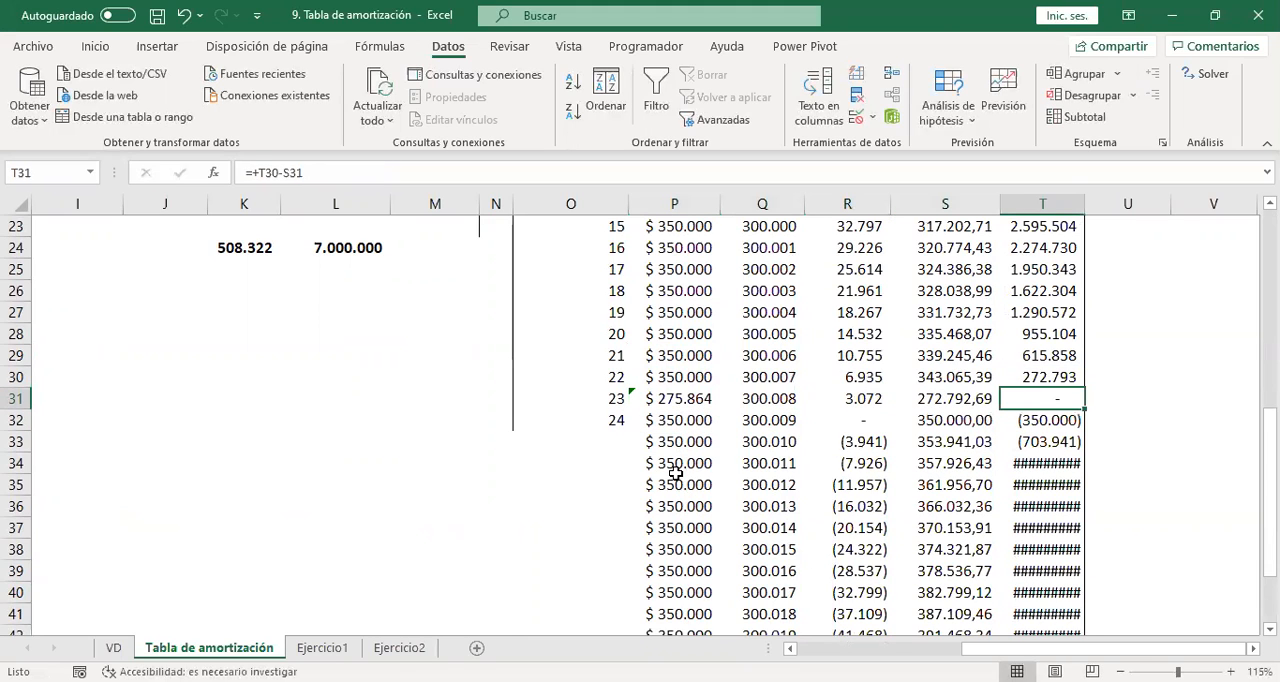
pyautogui.press('Up')
pyautogui.press('Up')
pyautogui.press('Up')
pyautogui.press('Up')
pyautogui.press('Up')
pyautogui.press('Up')
pyautogui.press('Up')
pyautogui.press('Up')
pyautogui.press('Up')
pyautogui.press('Up')
pyautogui.press('Up')
pyautogui.press('Up')
pyautogui.press('Up')
pyautogui.press('Up')
pyautogui.press('Up')
pyautogui.press('Up')
pyautogui.press('Up')
pyautogui.press('Up')
pyautogui.press('Up')
pyautogui.press('Up')
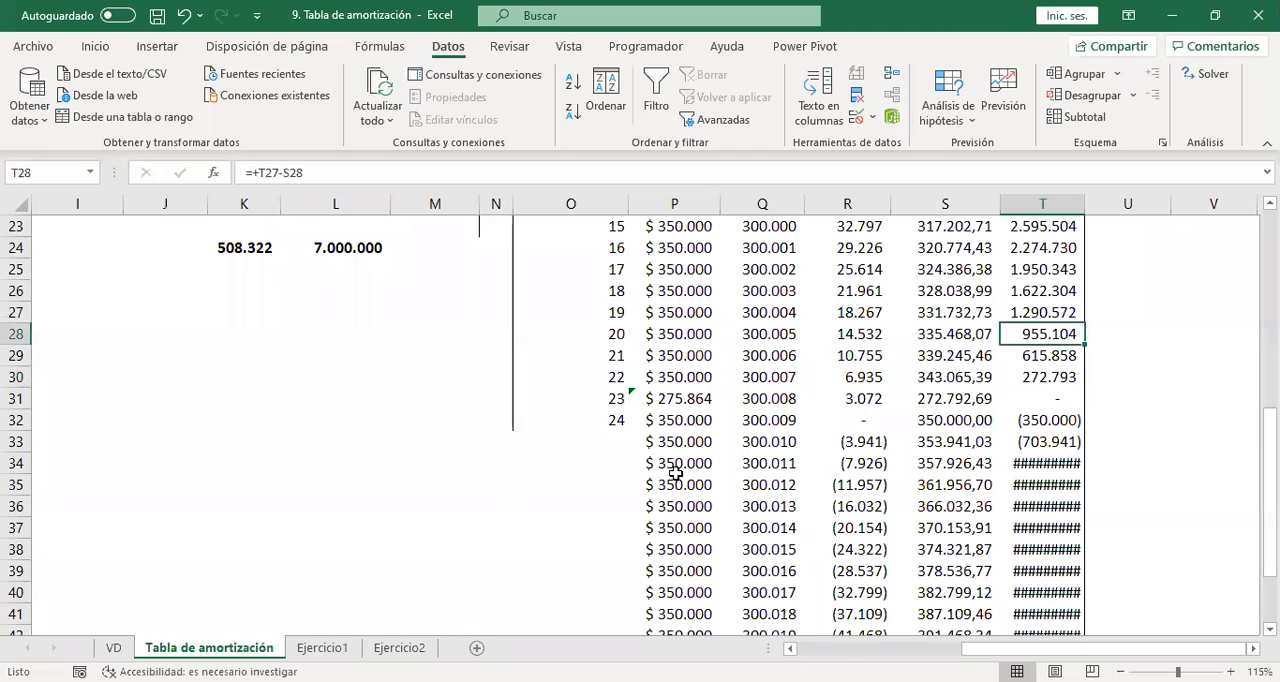
pyautogui.press('Up')
pyautogui.press('Up')
pyautogui.press('Up')
pyautogui.press('Up')
pyautogui.press('Up')
pyautogui.press('Up')
pyautogui.press('Down')
pyautogui.press('Down')
pyautogui.press('Down')
pyautogui.press('Down')
pyautogui.press('Down')
pyautogui.press('Down')
pyautogui.press('Down')
pyautogui.press('Down')
pyautogui.press('Down')
pyautogui.press('Down')
pyautogui.press('Down')
pyautogui.press('Down')
pyautogui.press('Down')
pyautogui.press('Down')
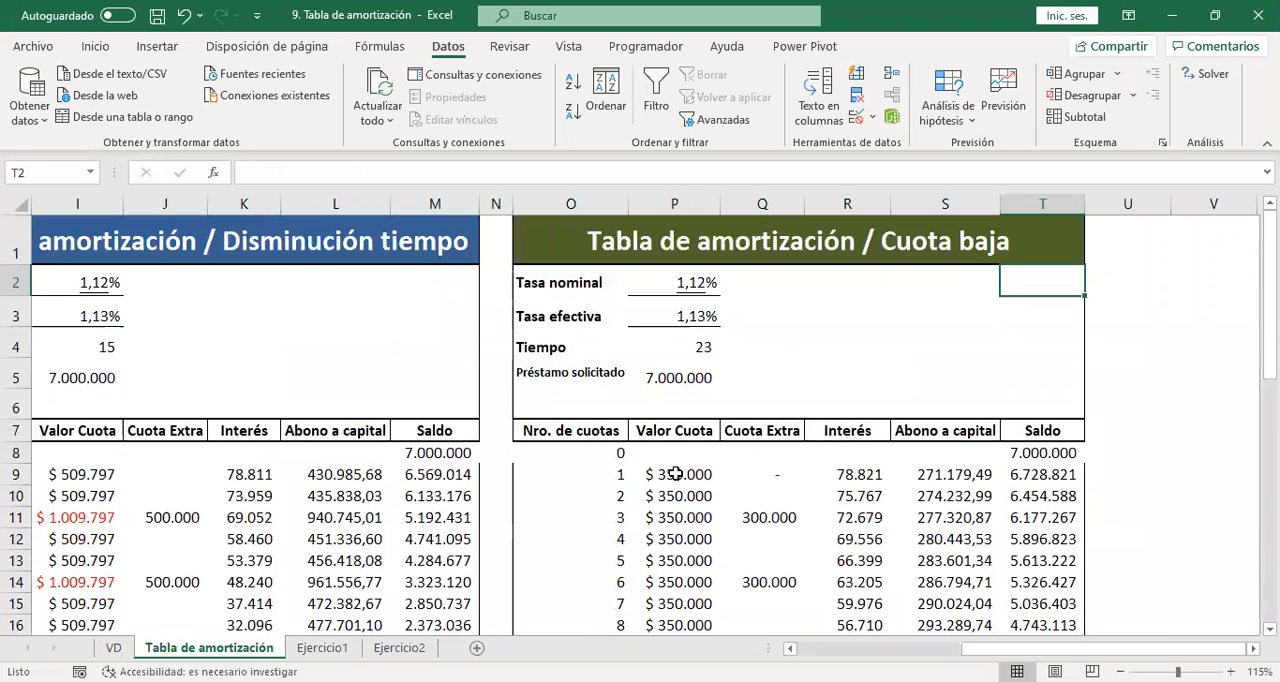
# Inspect the PAGO formula of the first installment in P9, the Préstamo solicitado in P5 and the Tiempo in P4.
pyautogui.click(676, 474)
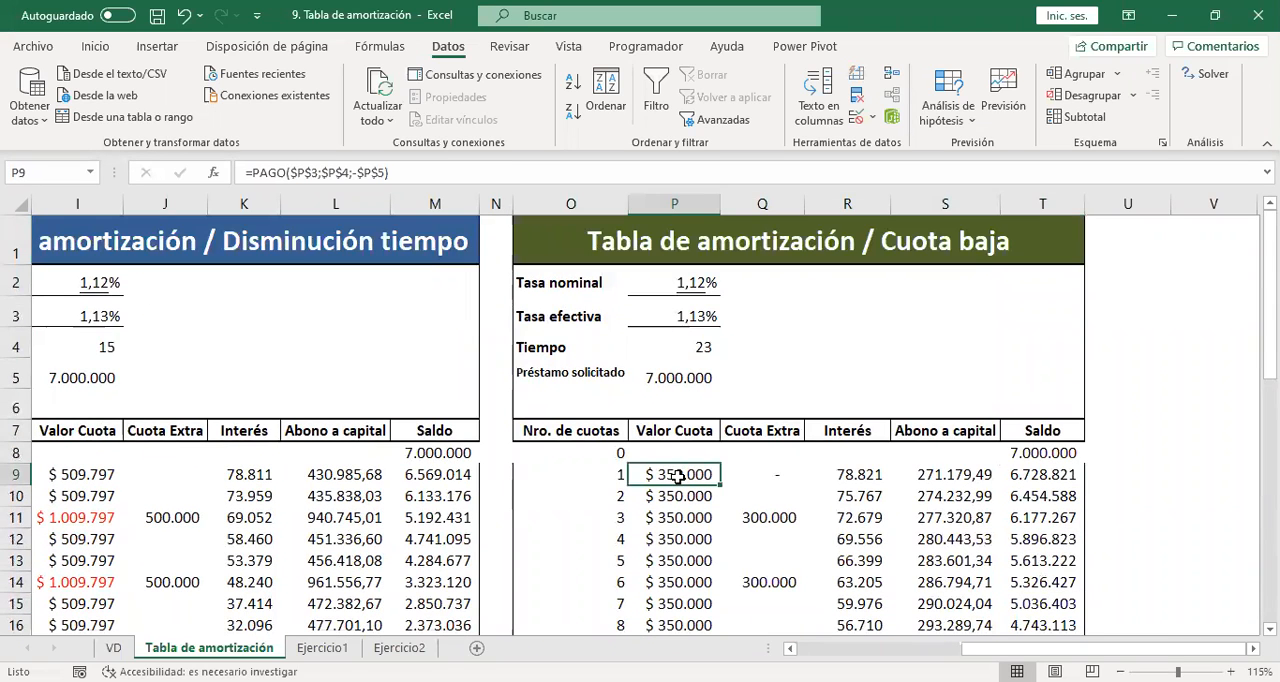
pyautogui.doubleClick(683, 472)
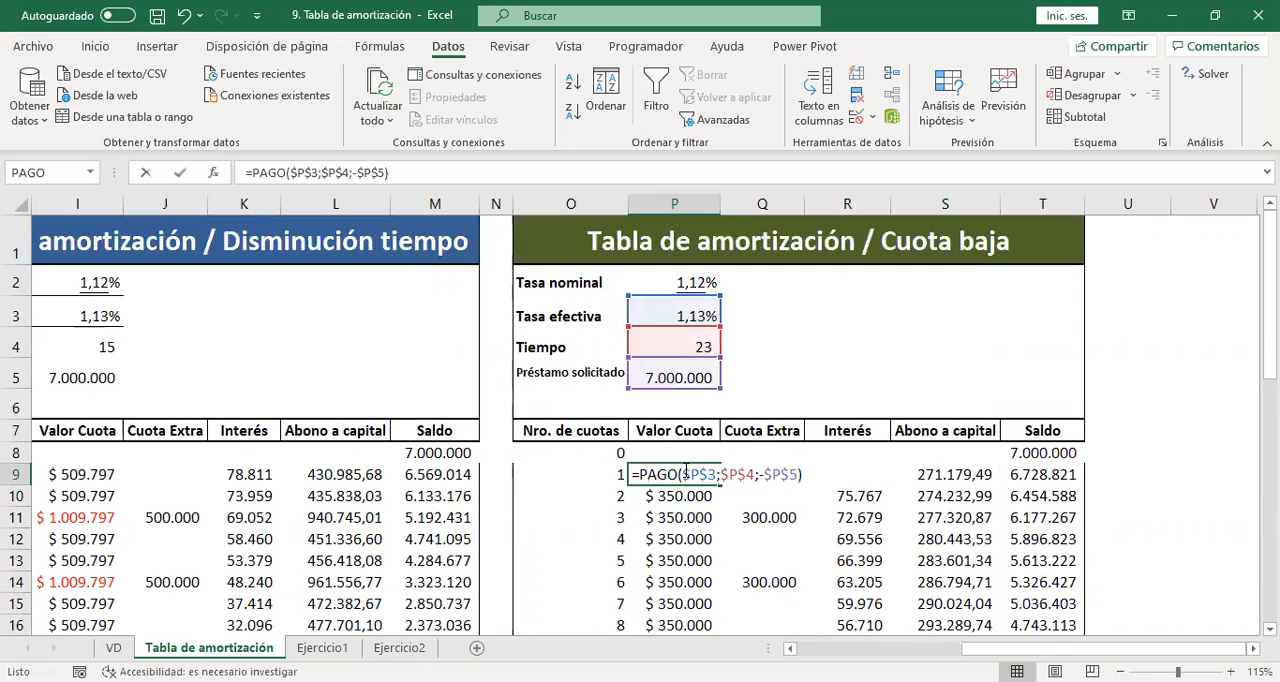
pyautogui.press('Escape')
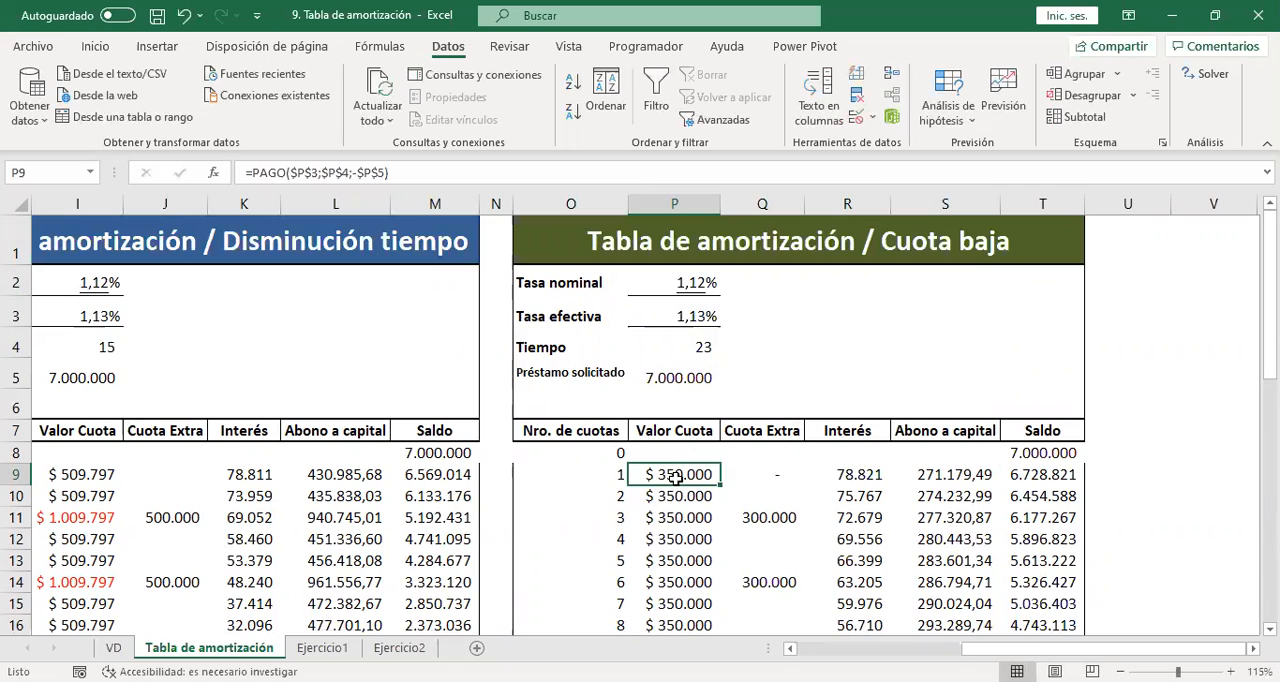
pyautogui.click(704, 375)
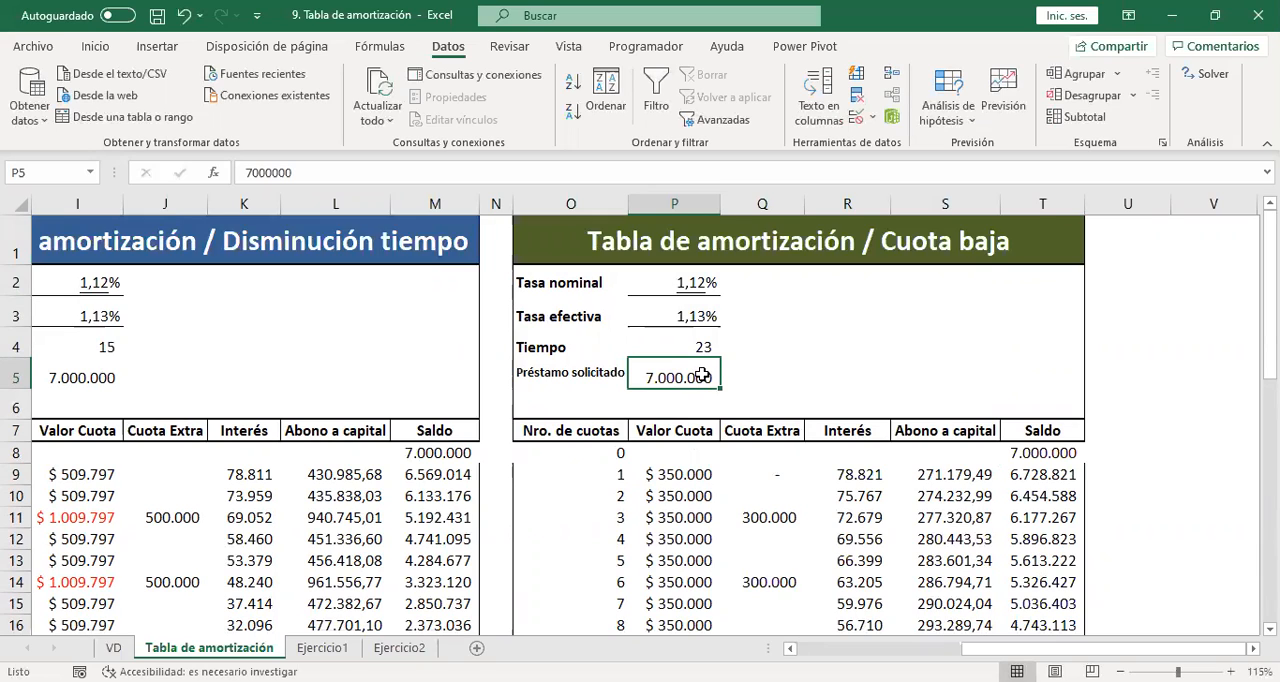
pyautogui.click(703, 347)
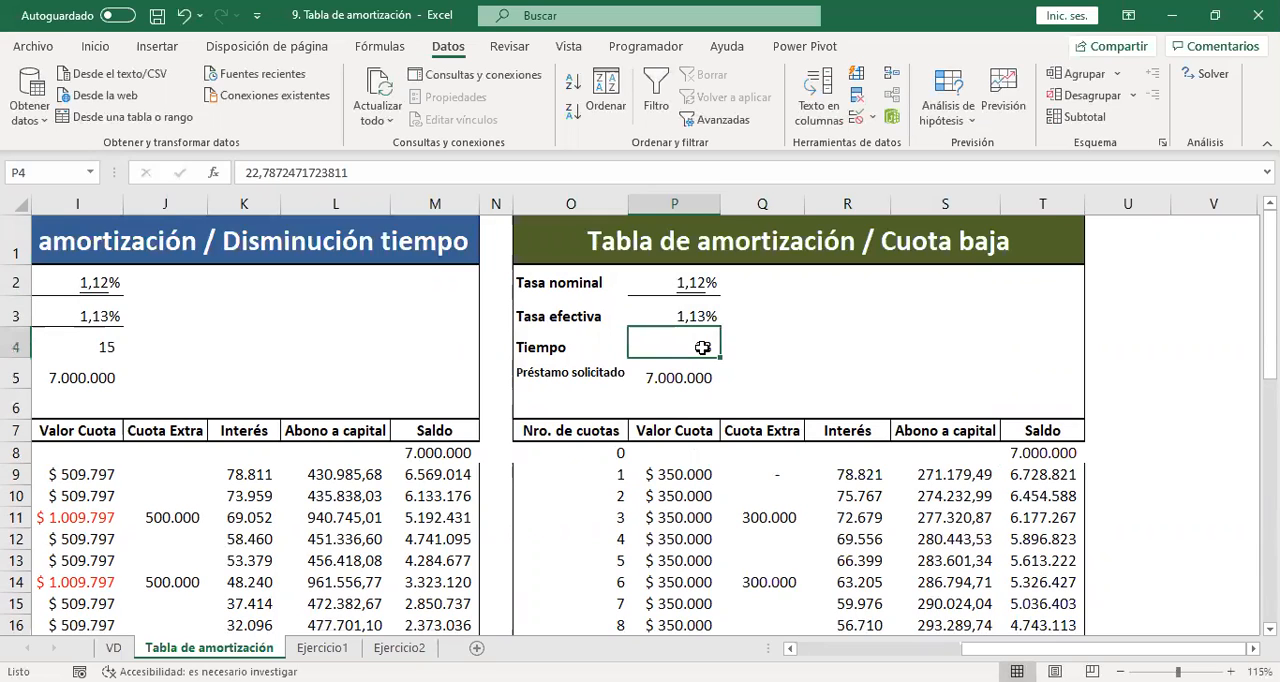
# Open Goal Seek with the first installment's Valor Cuota in P9 as the cell to set.
pyautogui.click(672, 472)
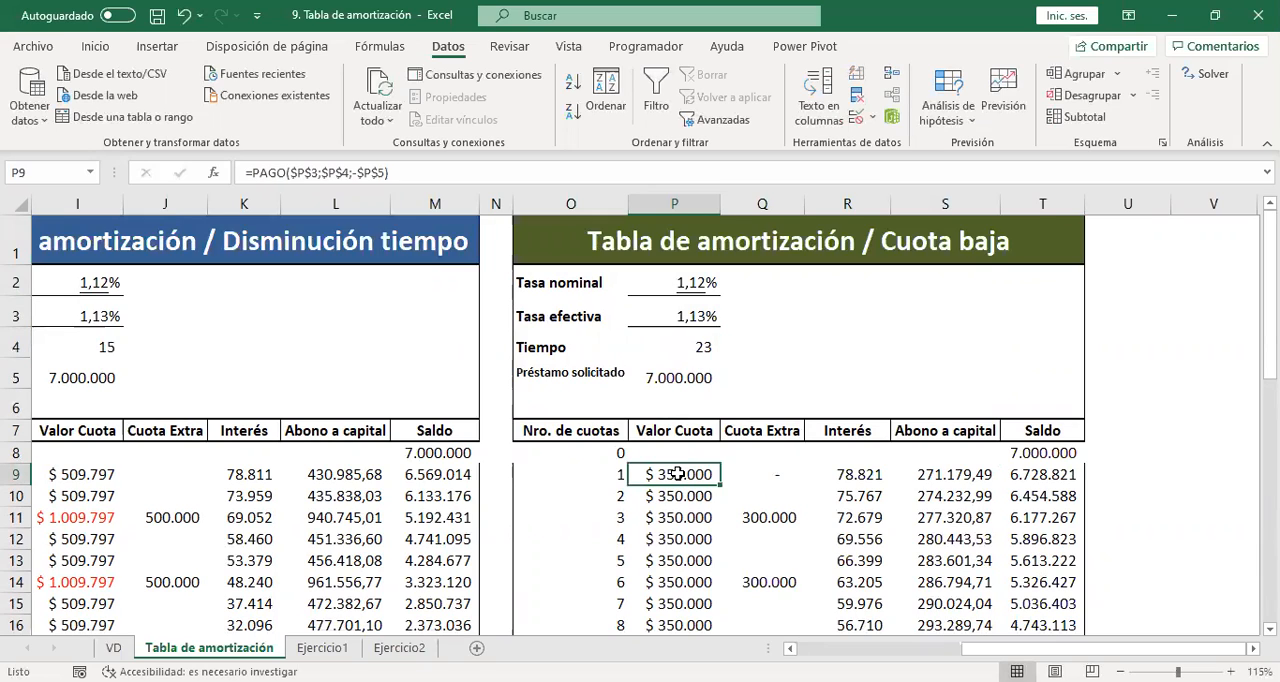
pyautogui.click(948, 122)
pyautogui.click(957, 171)
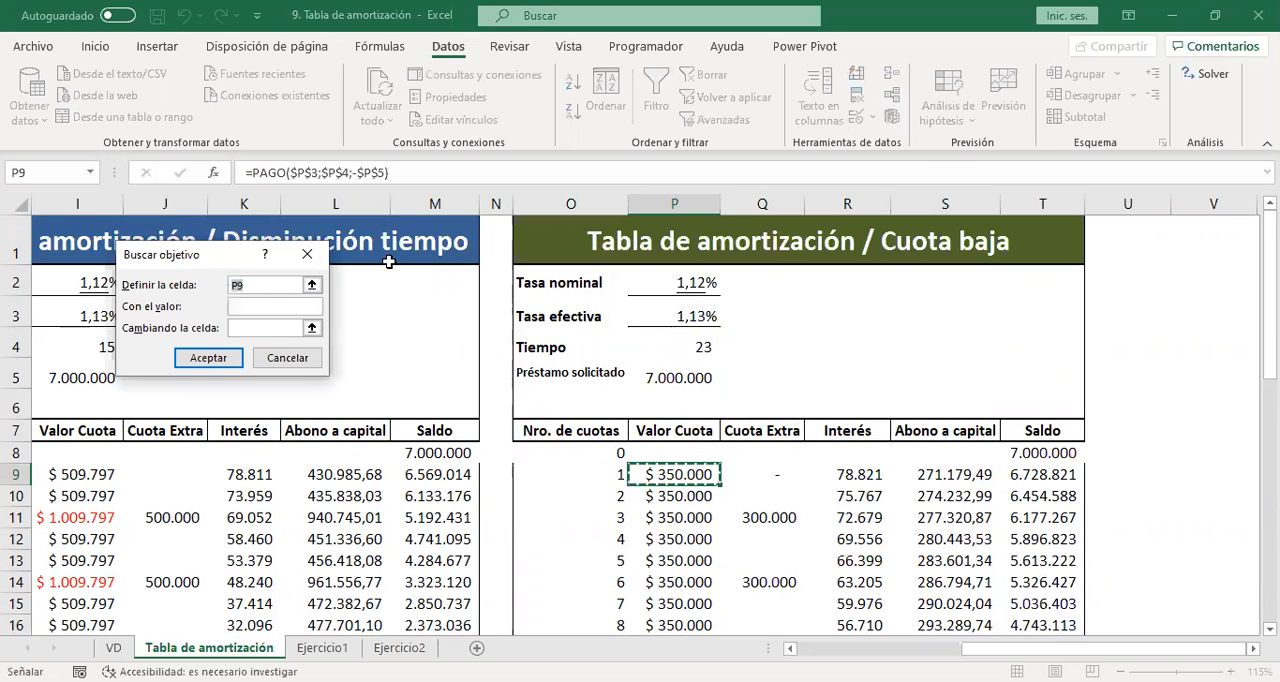